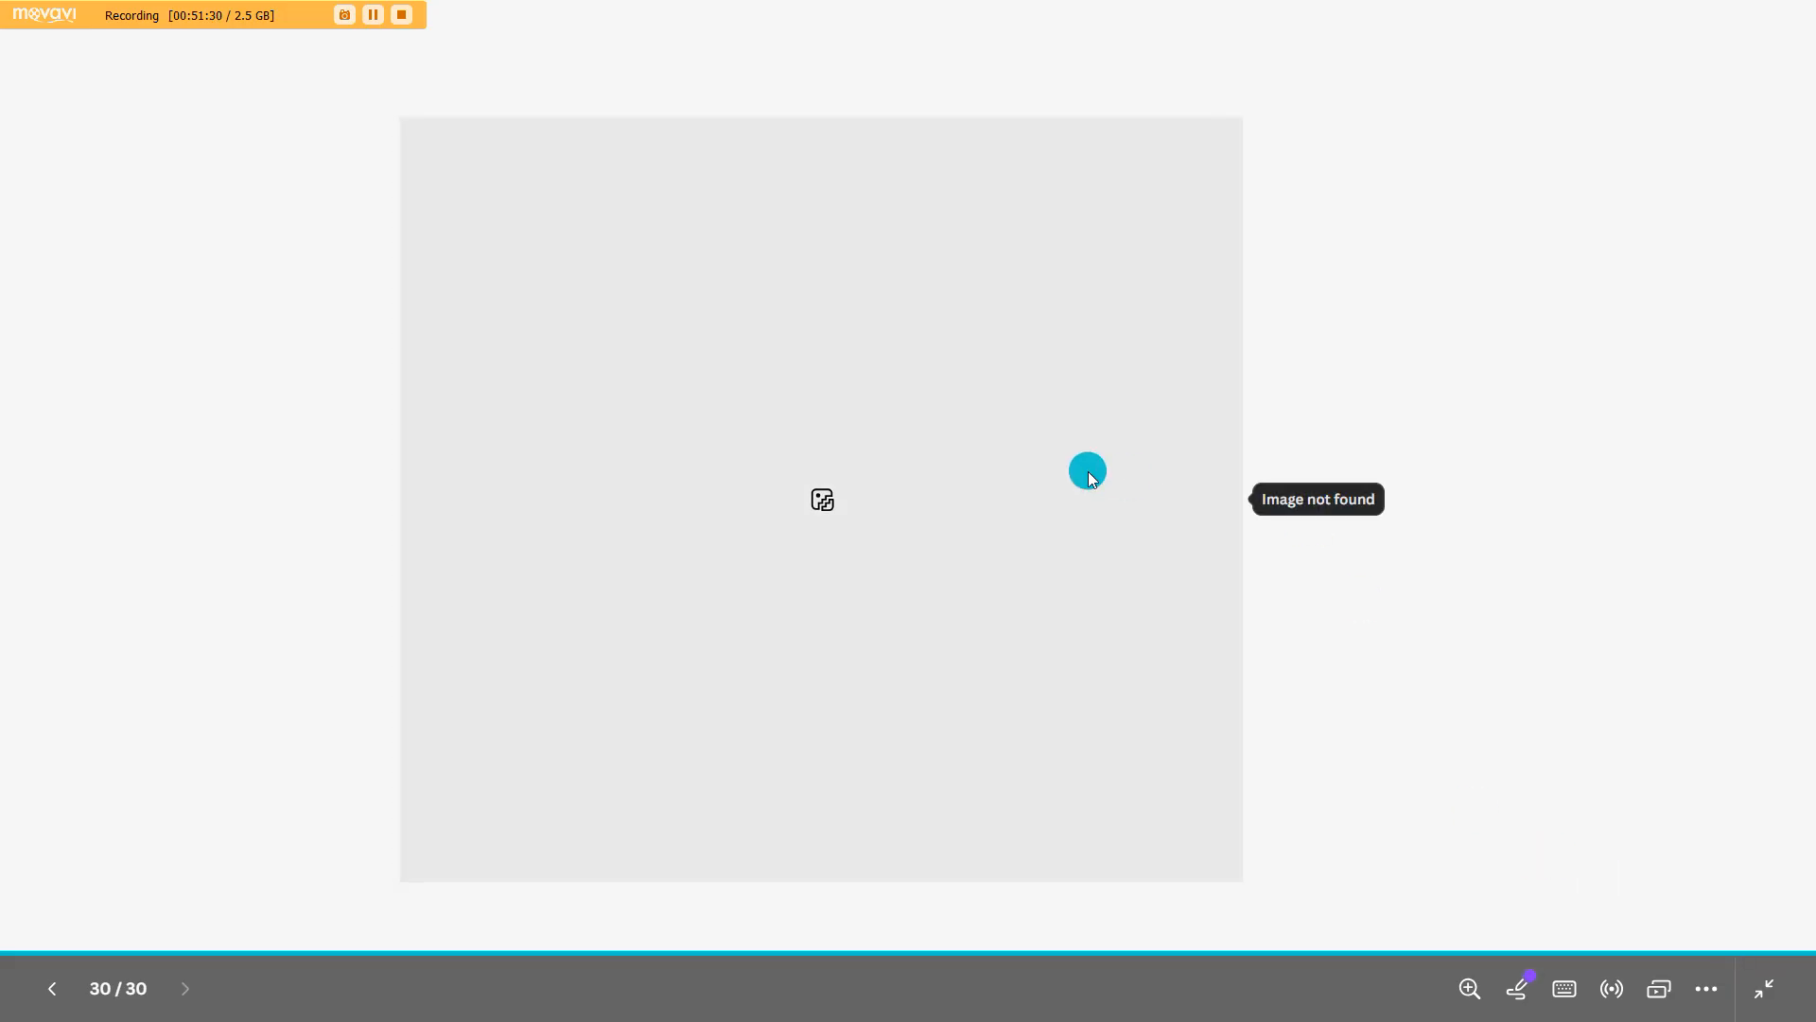
Page back and forth through slides 27 to 30 of the presentation to review the benefits of contributing to Wikipedia
key("Left")
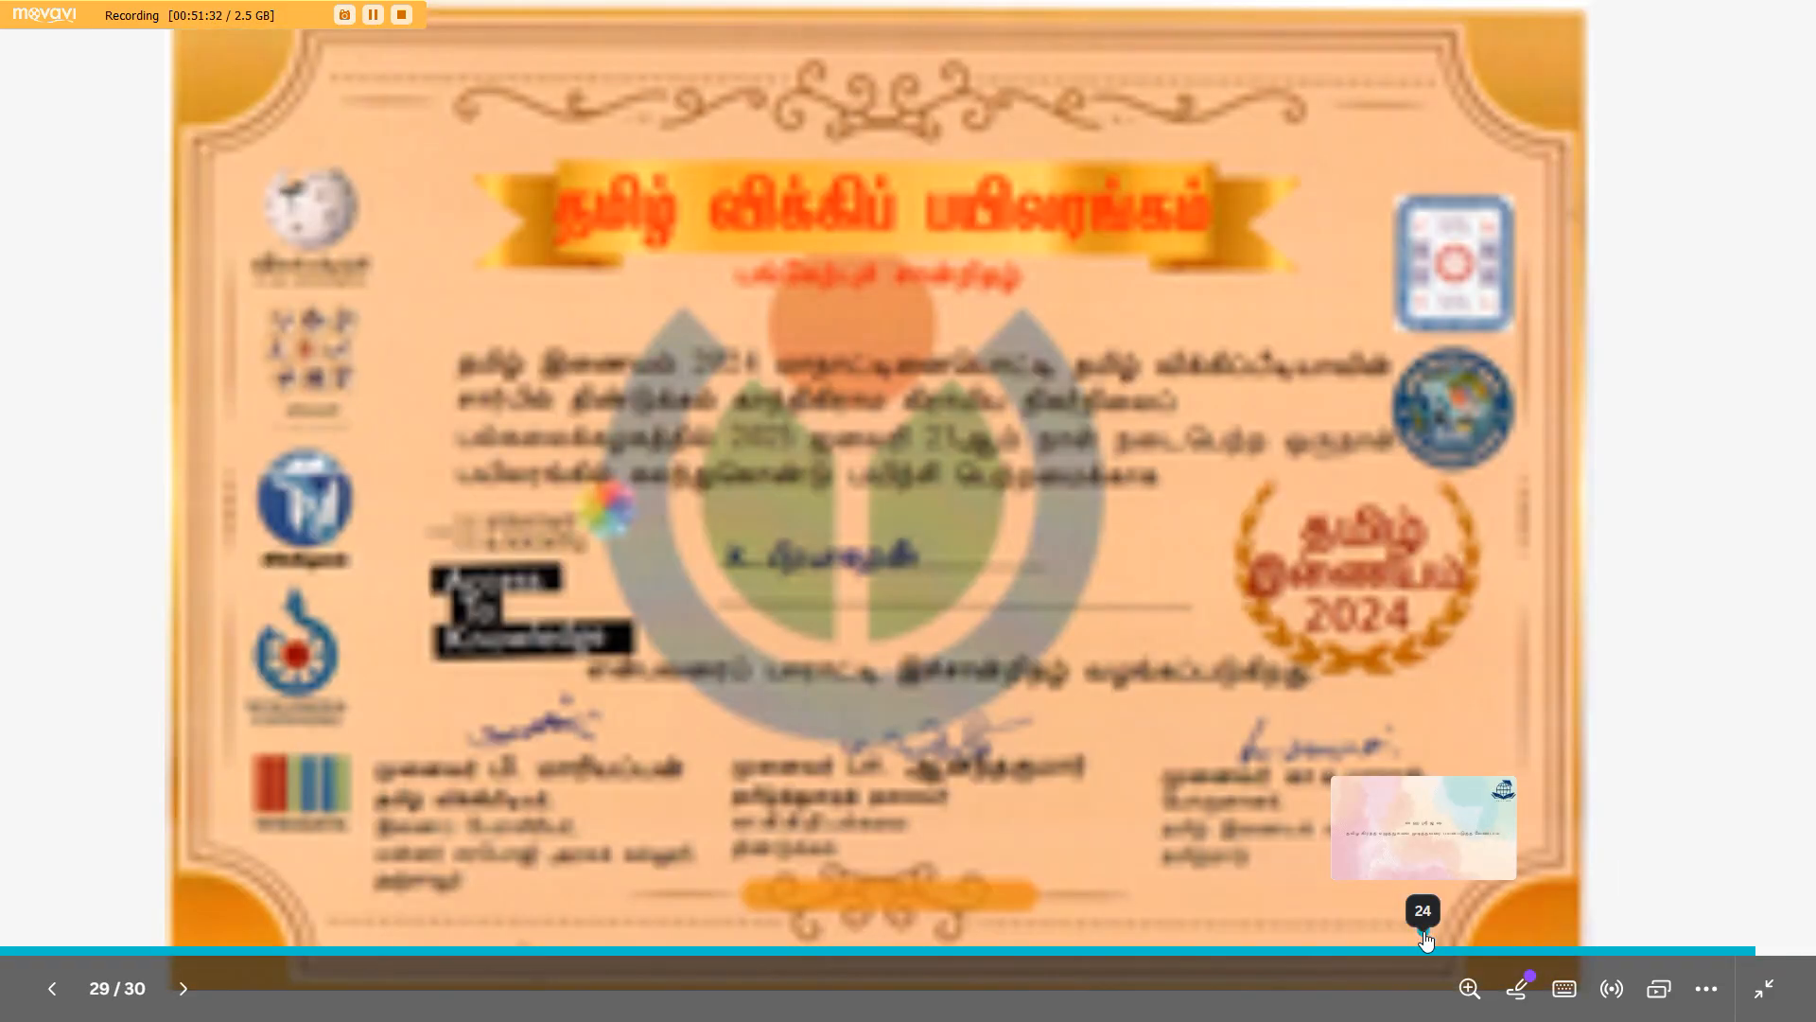
key("Left")
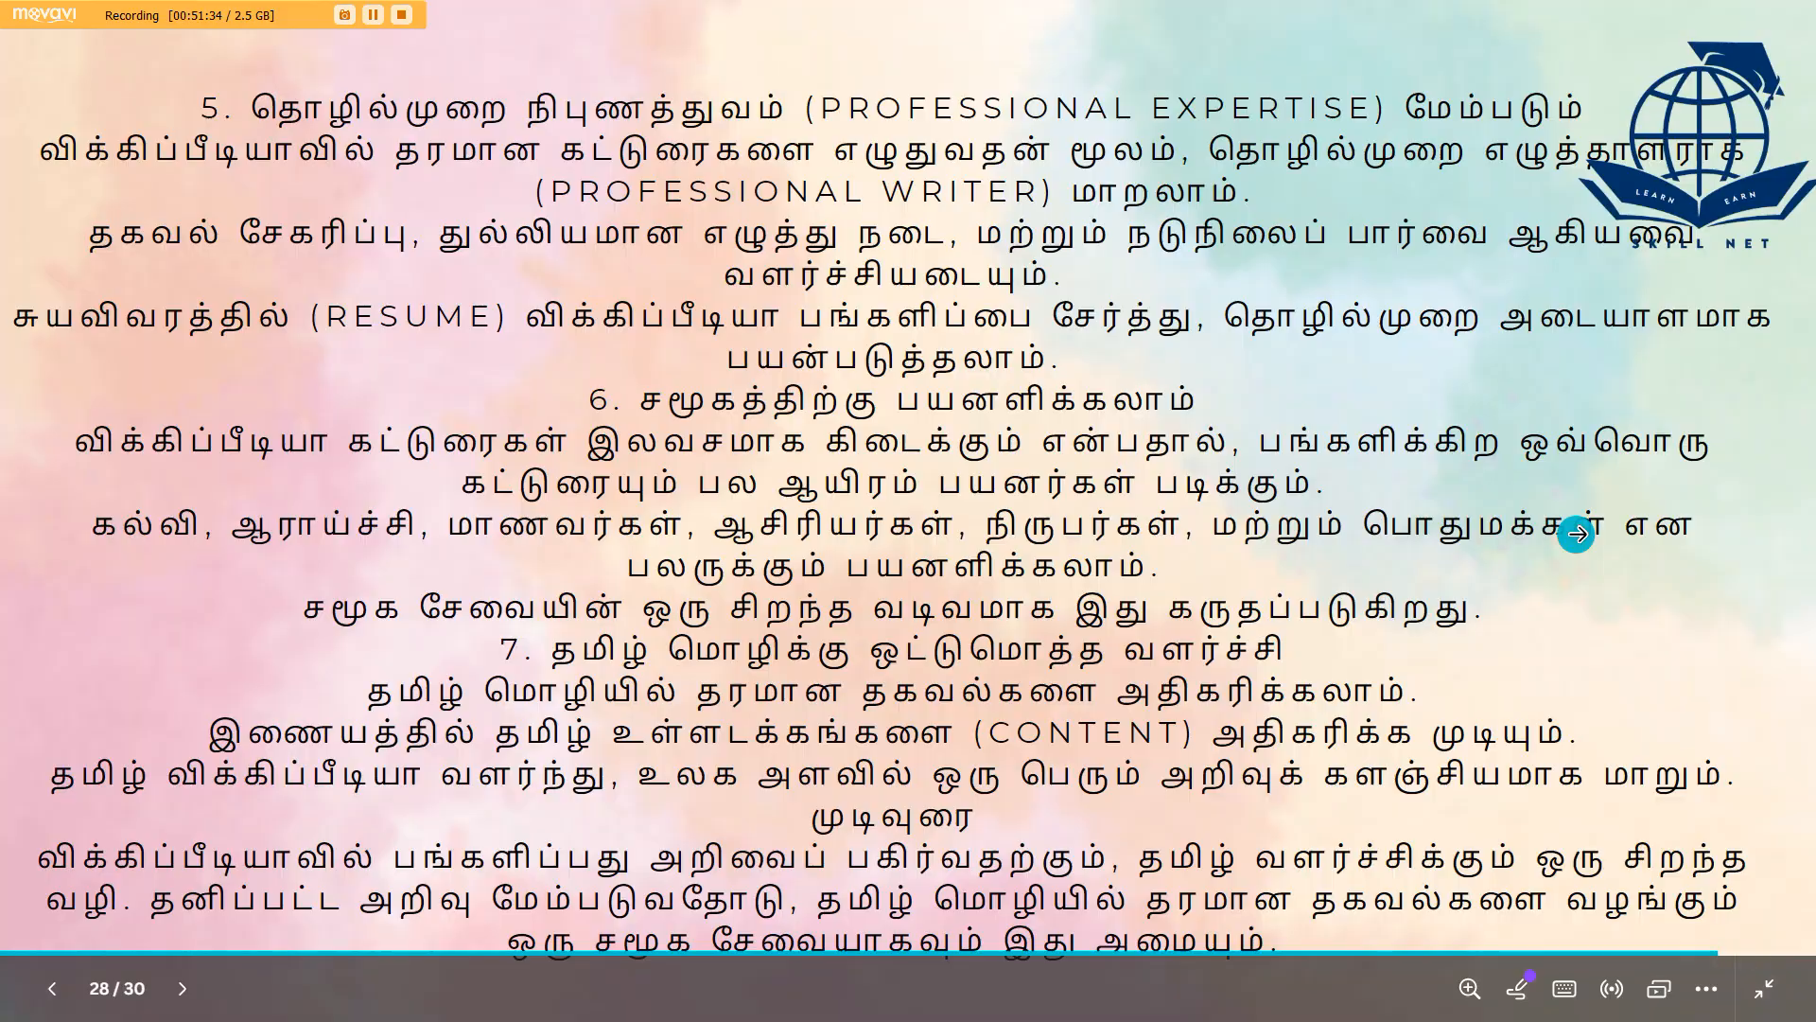
key("Left")
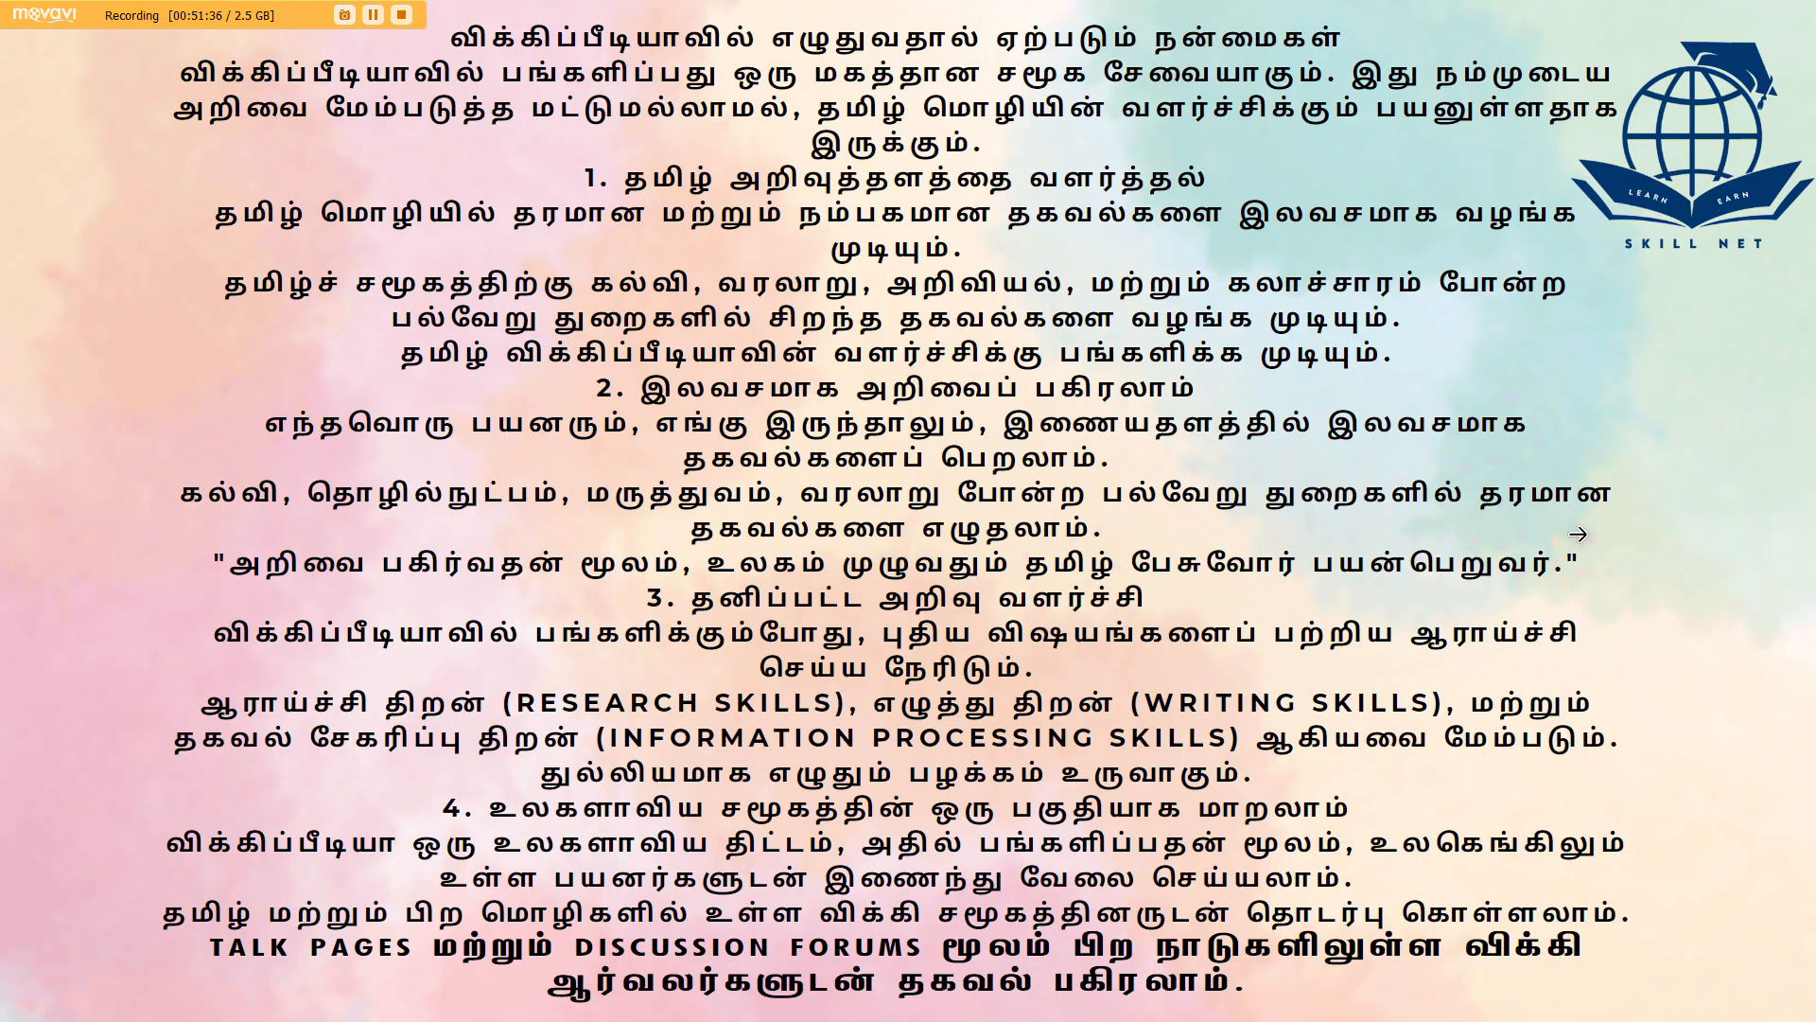
key("Right")
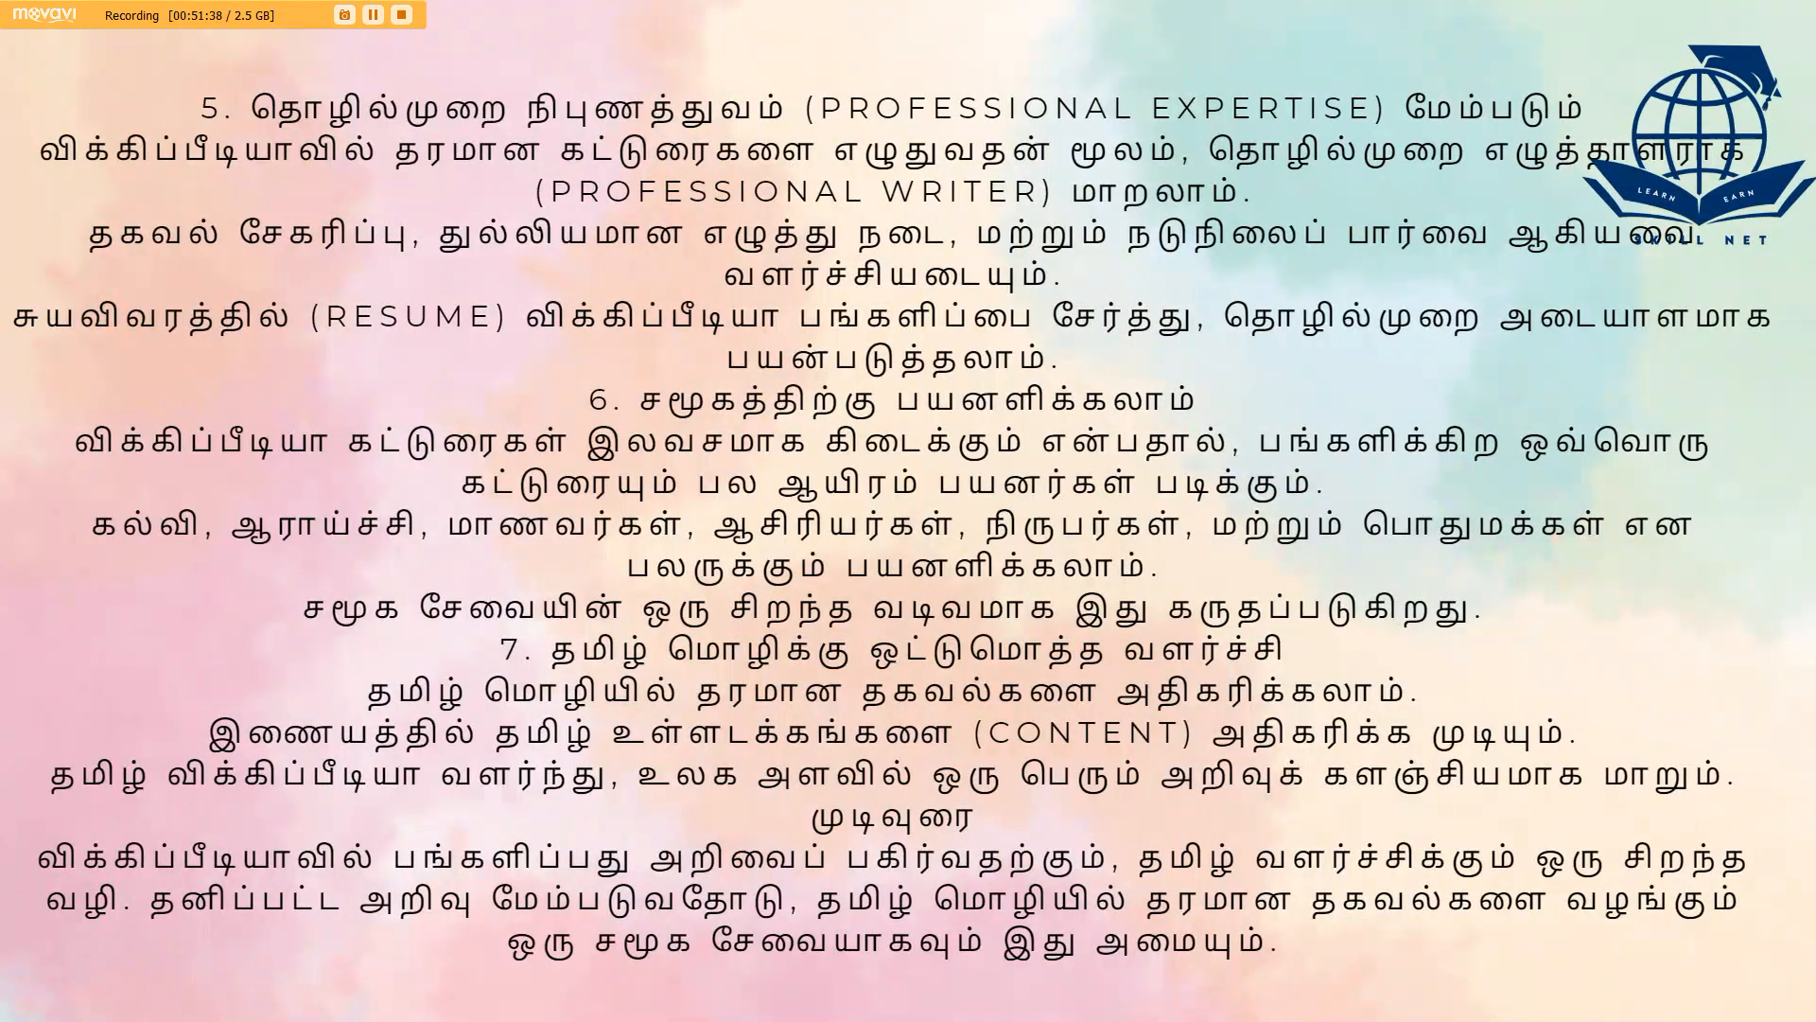
key("Right")
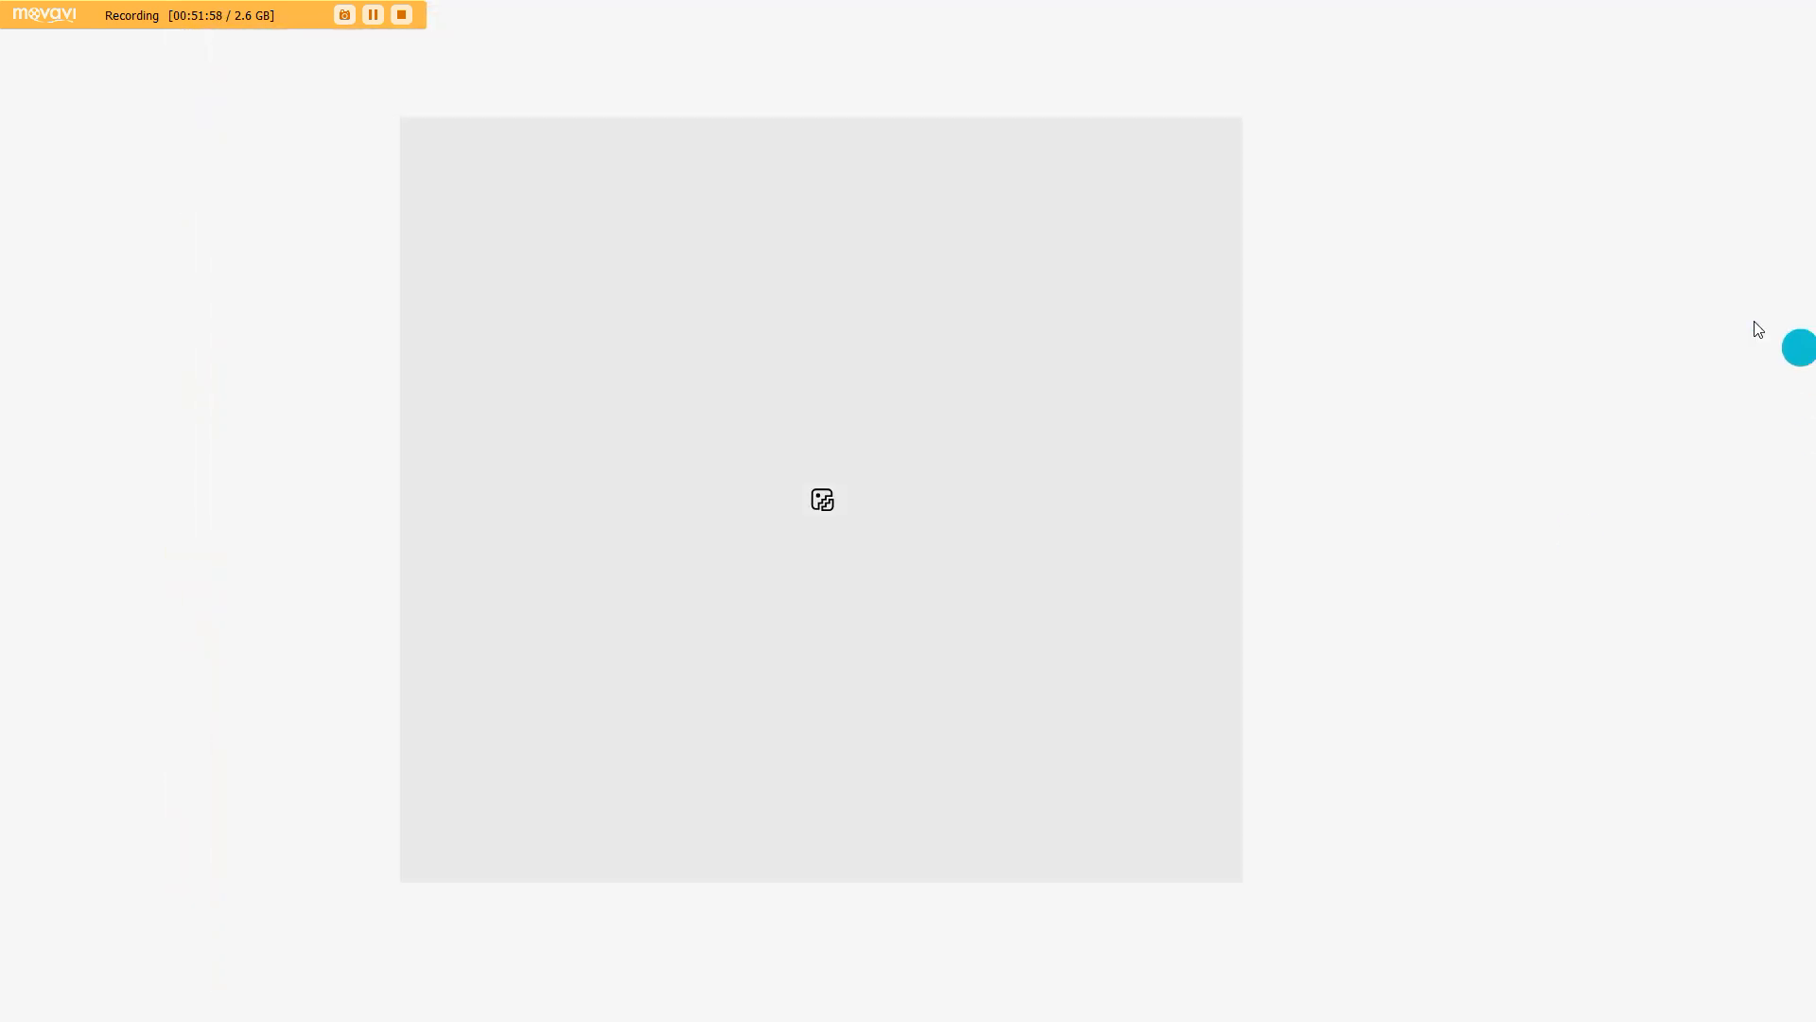
Leave the full-screen presentation and look through the last pages of the Basics of wikipedia design in the editor
left_click(1657, 338)
scroll(1693, 328, "up", 10)
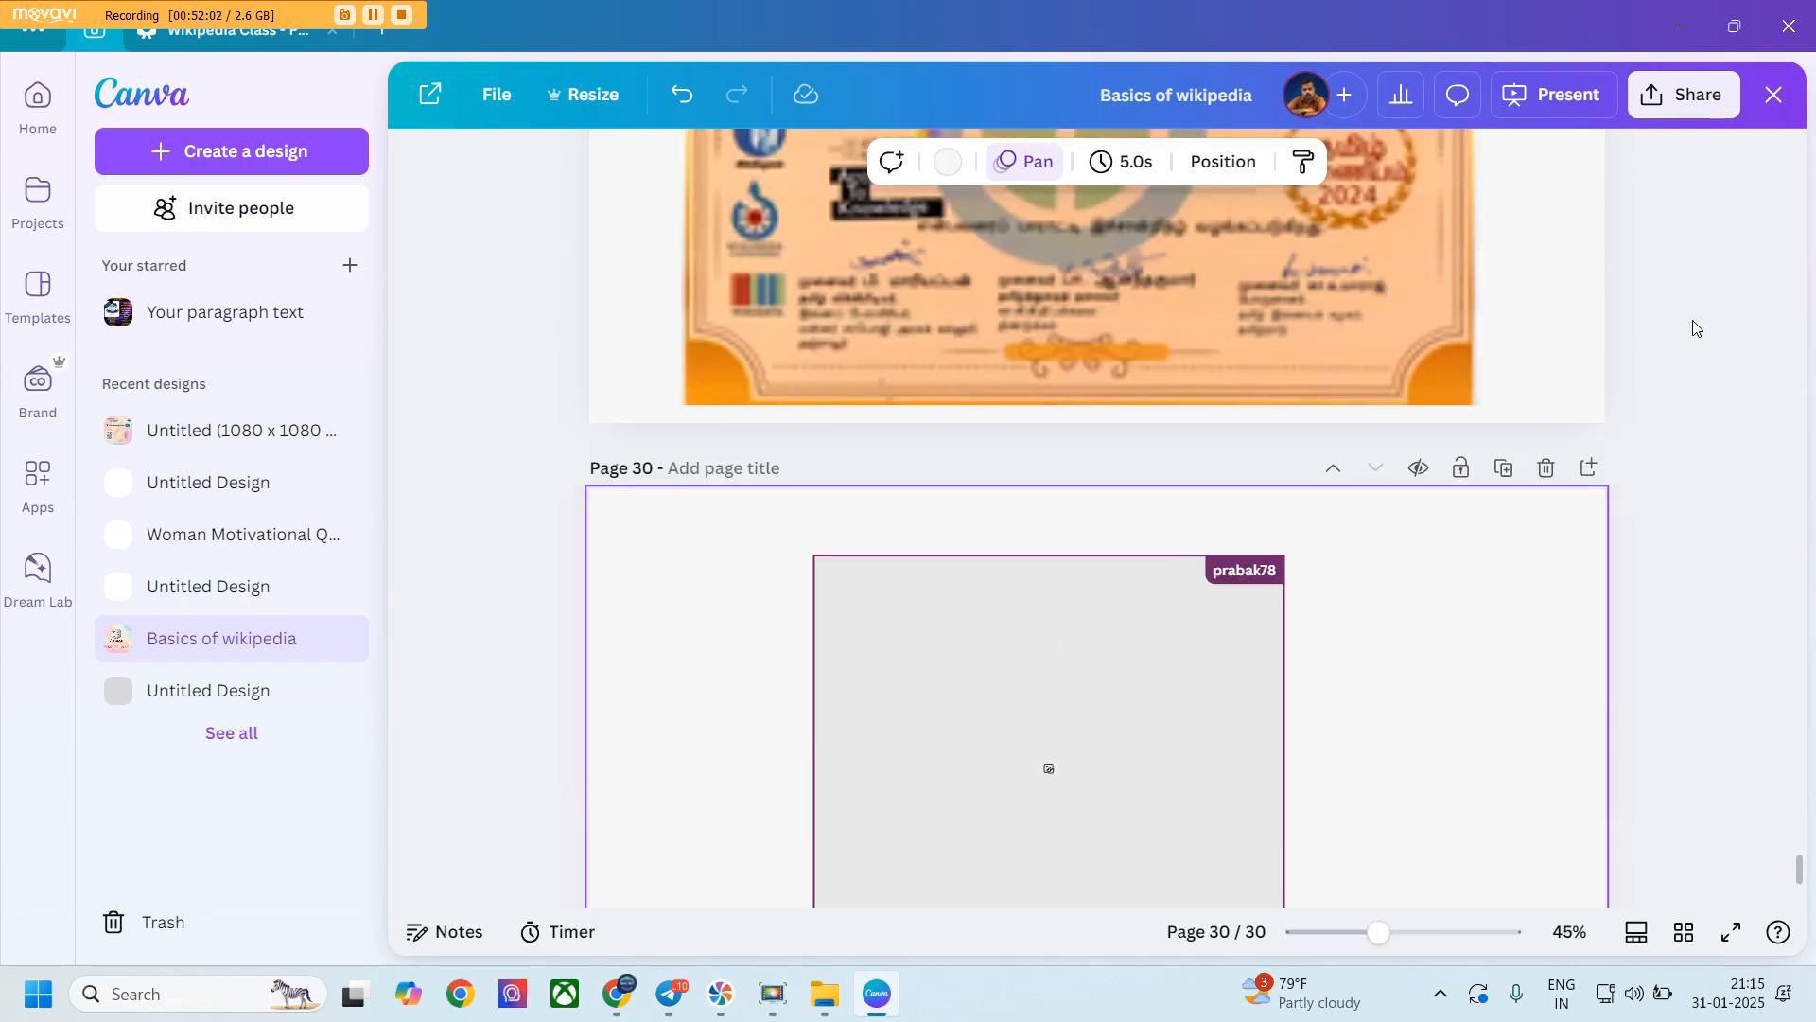
scroll(1693, 328, "up", 8)
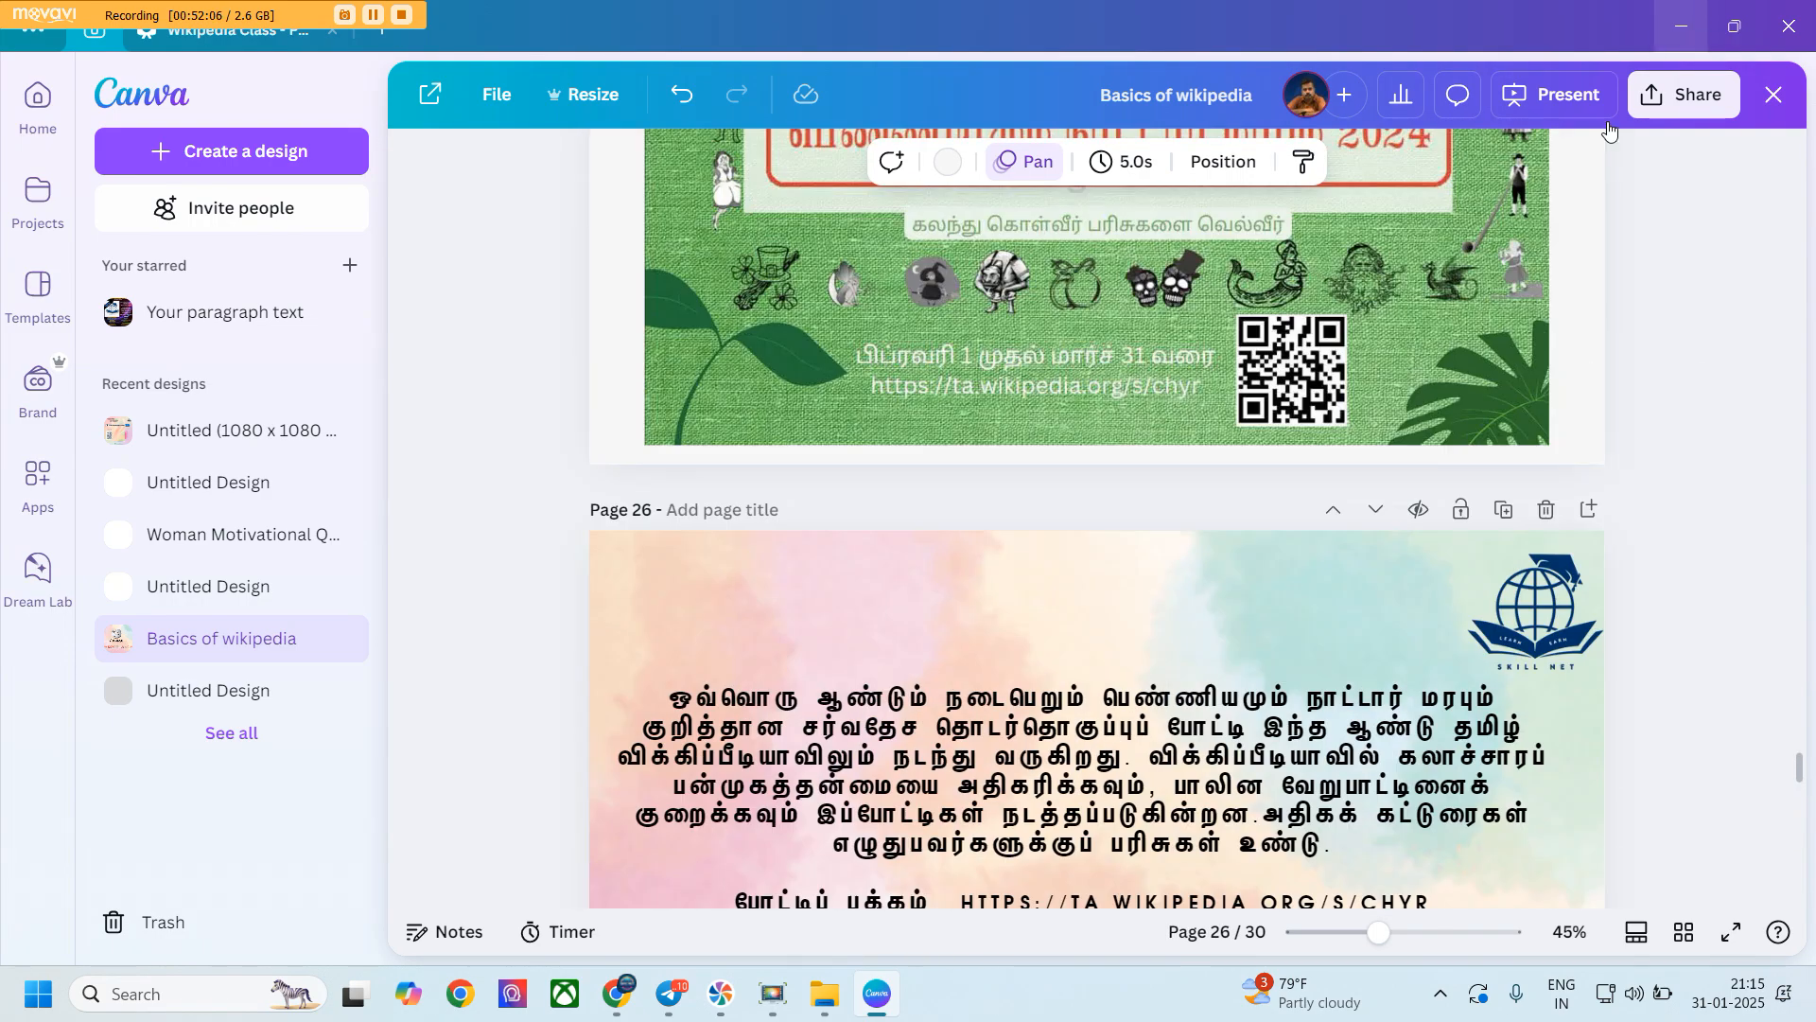
scroll(1482, 421, "down", 8)
scroll(1485, 421, "down", 8)
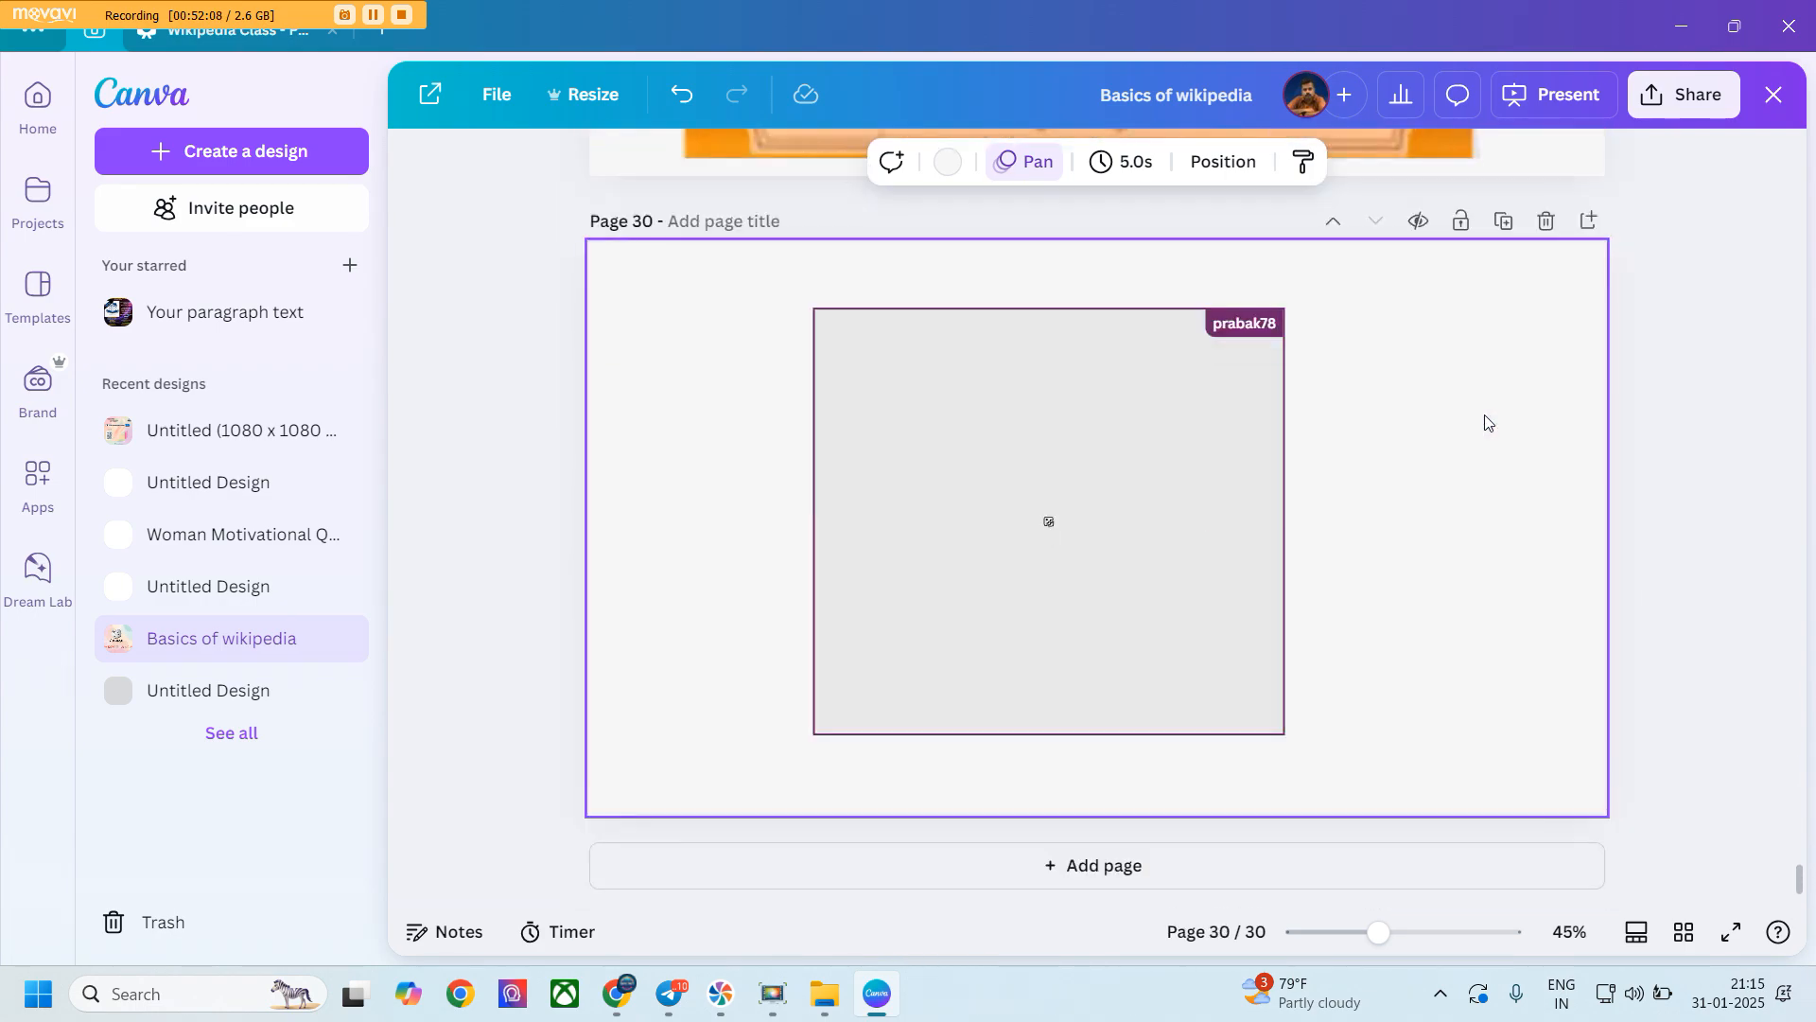
Switch from Canva to the Chrome meeting window and bring up the WIKIPEDIA SKILLNET MOJO CLASS document
left_click(1669, 7)
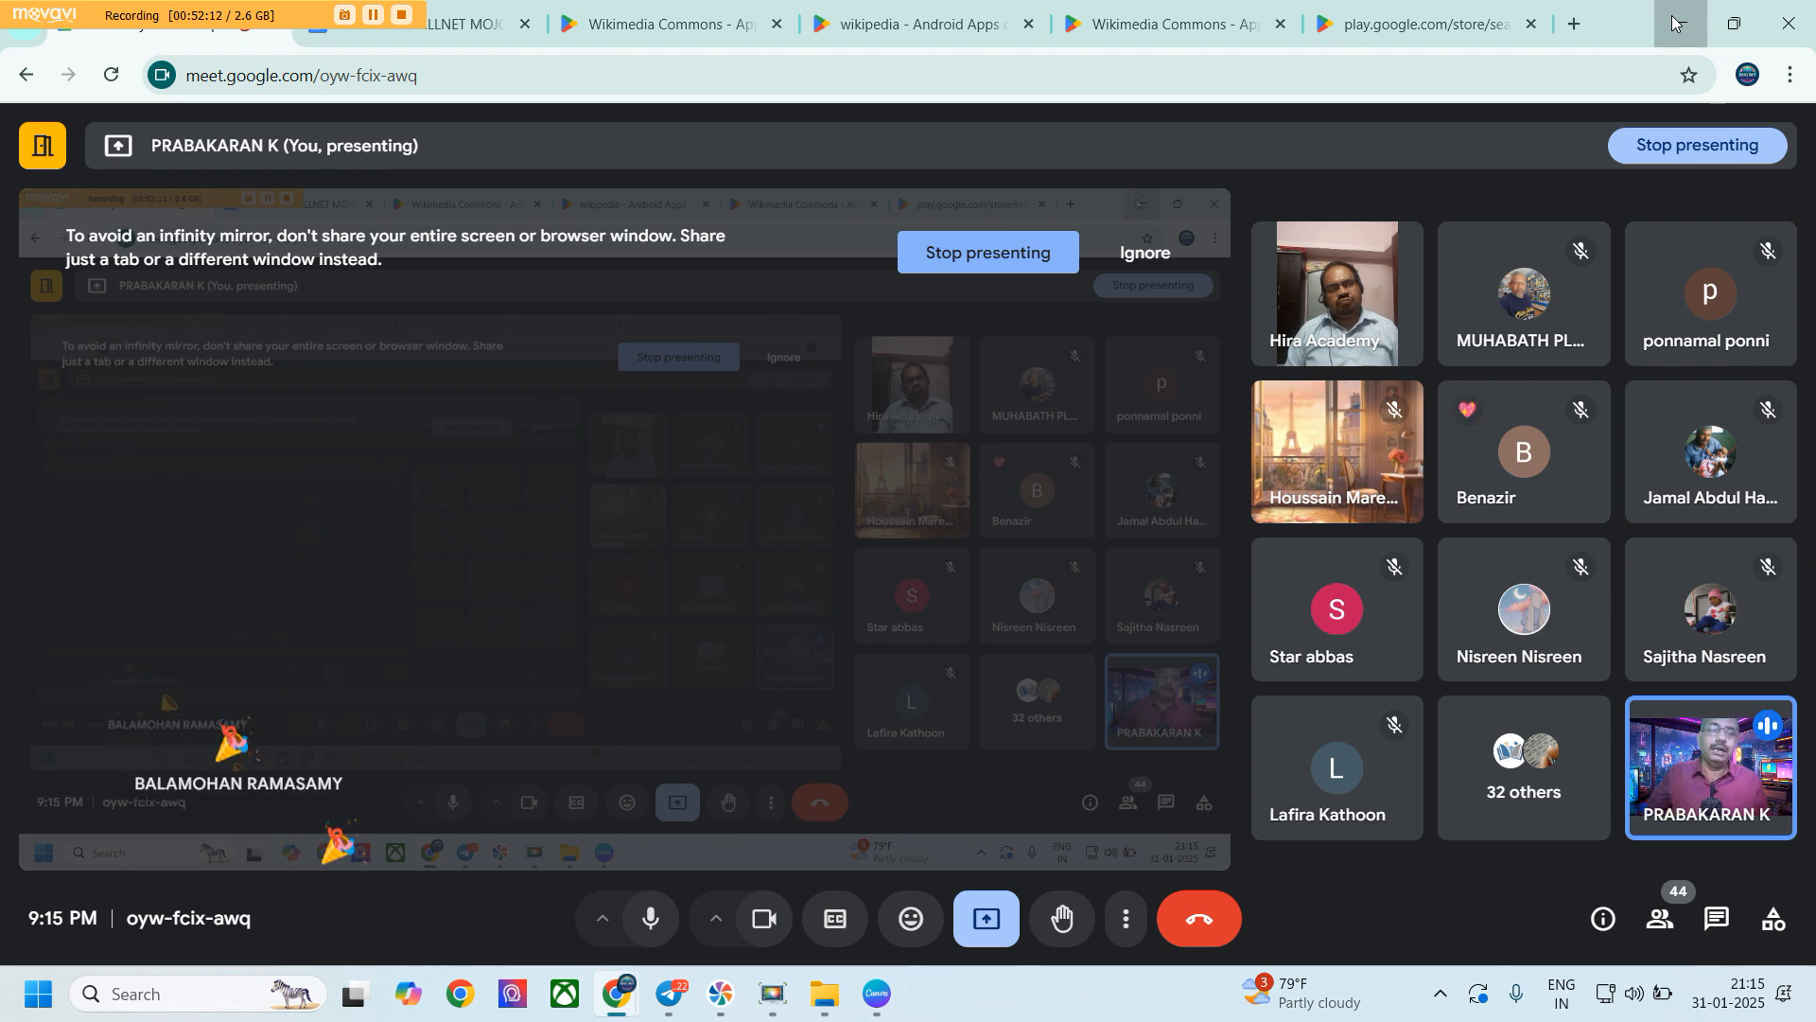
left_click(1676, 20)
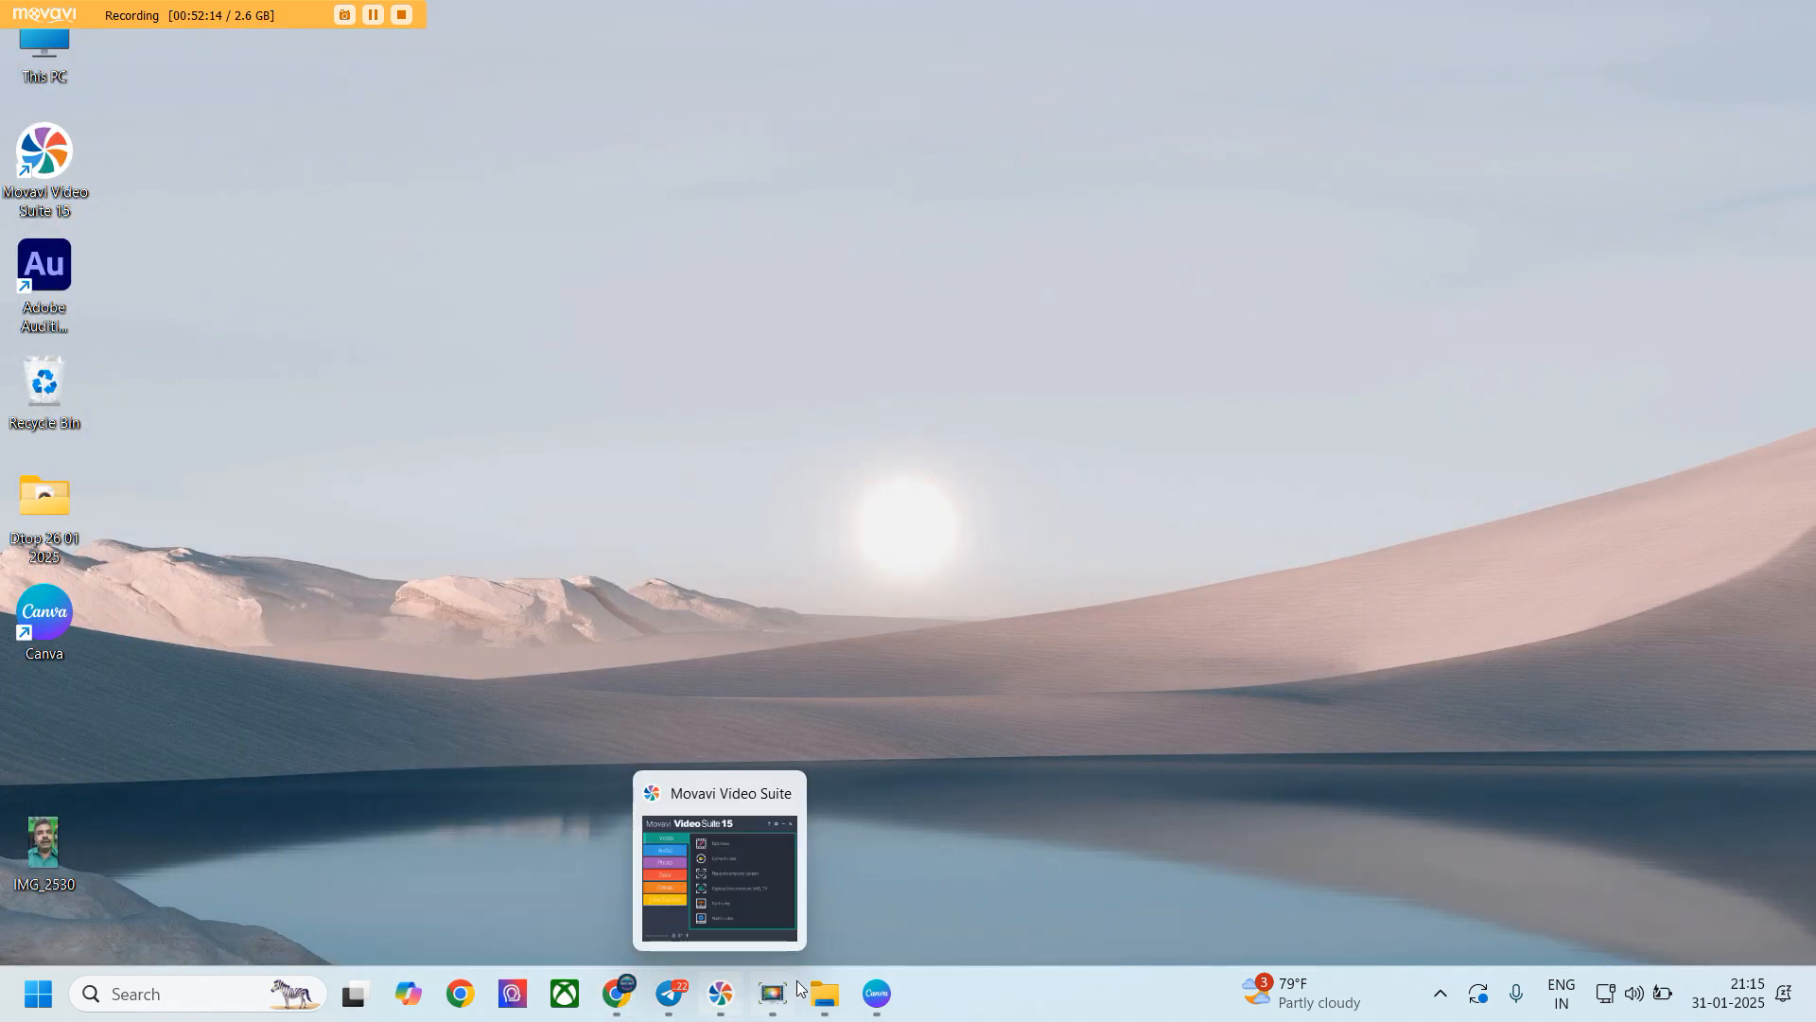
mouse_move(885, 1015)
mouse_move(616, 997)
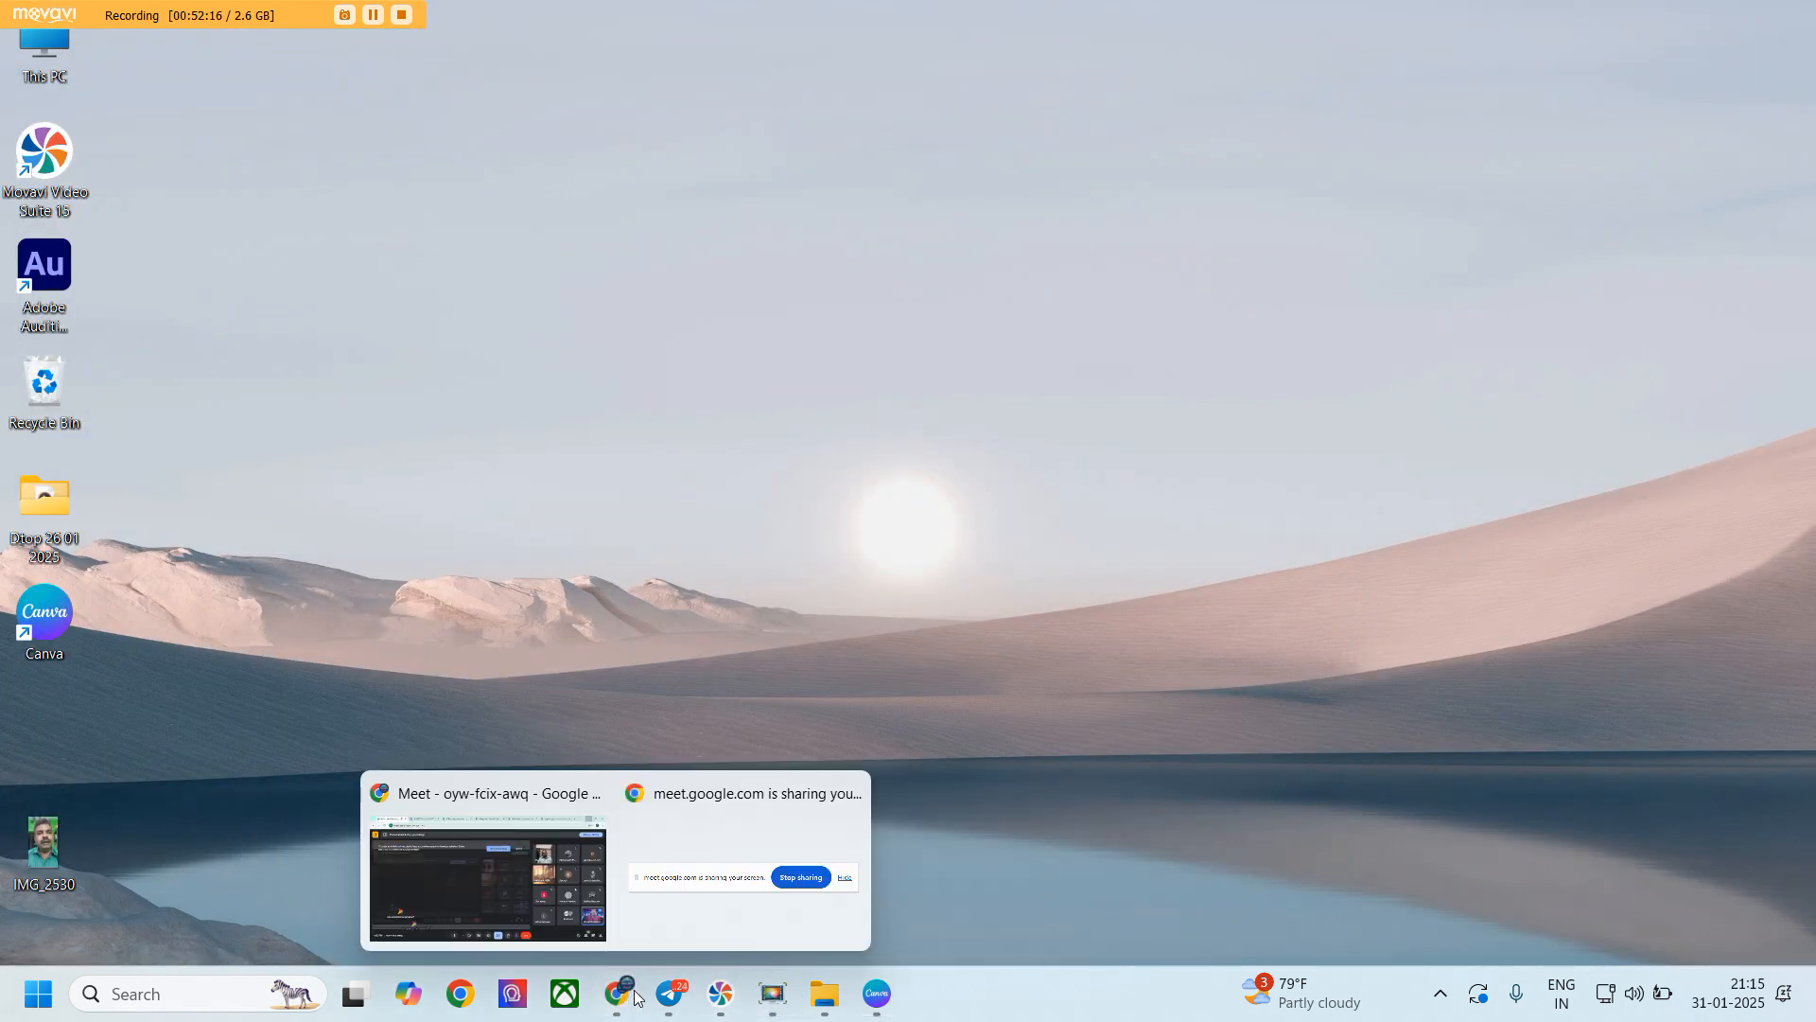
left_click(519, 893)
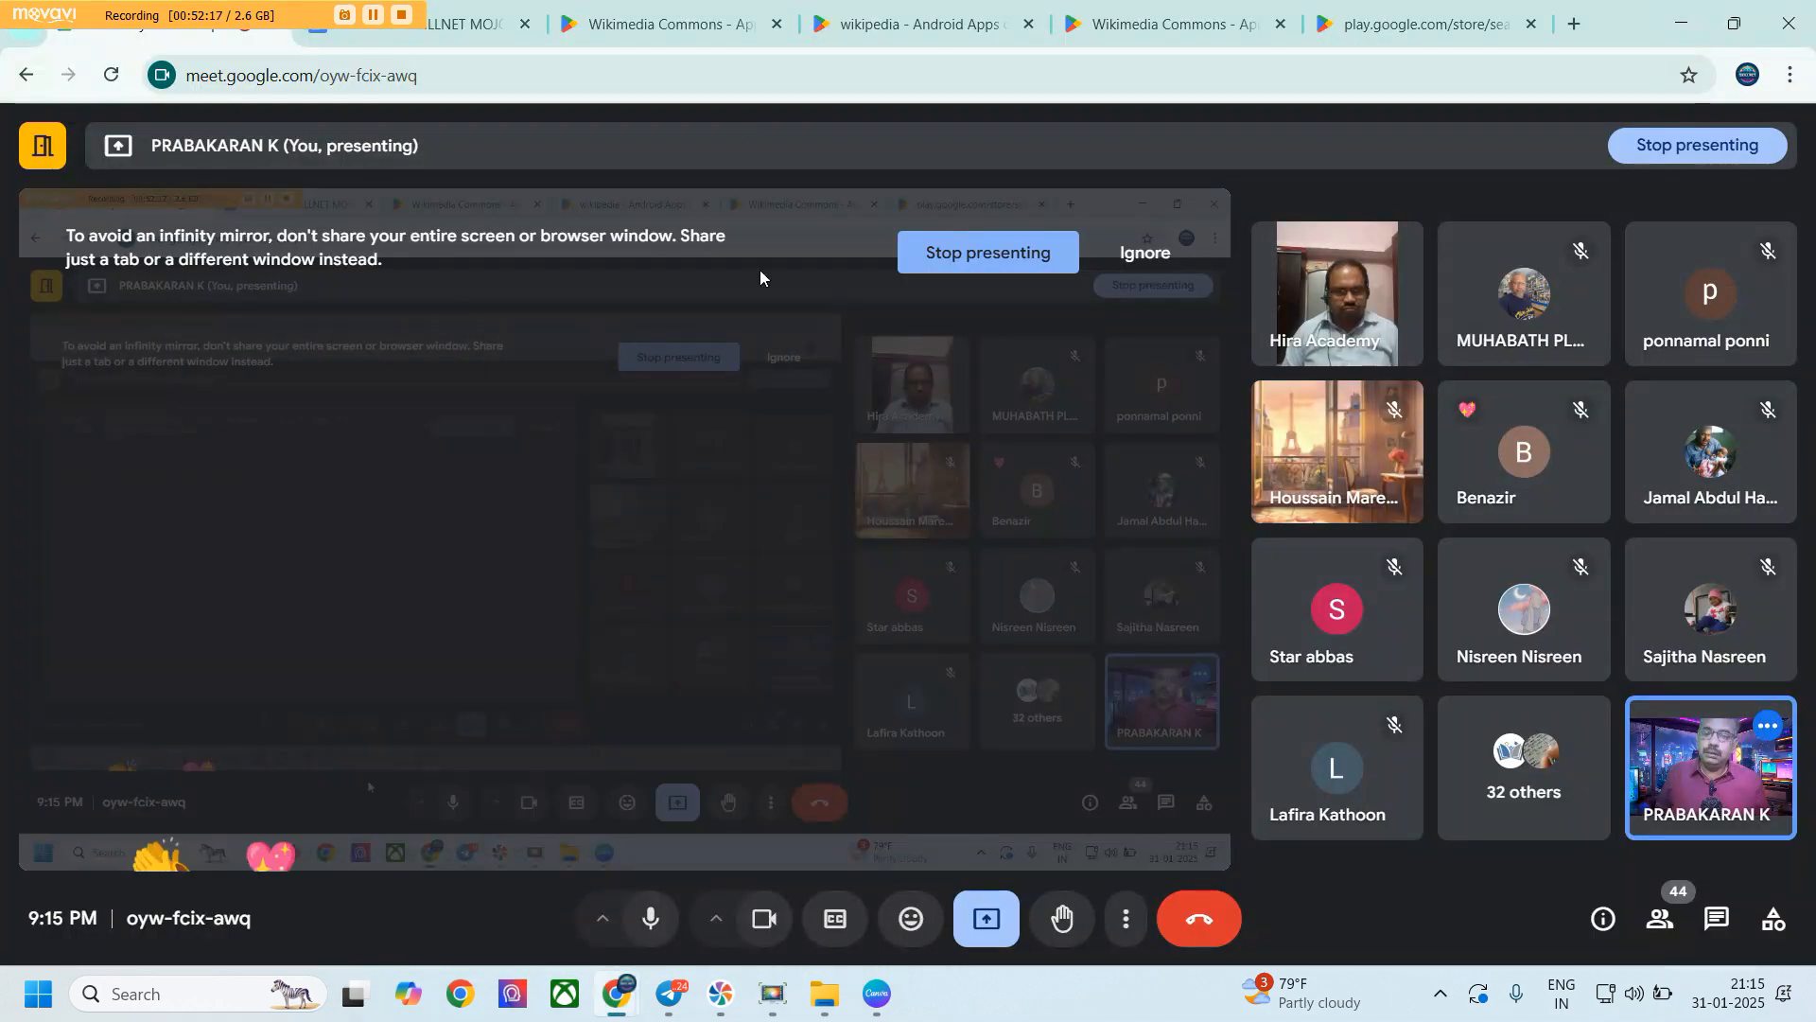
left_click(452, 24)
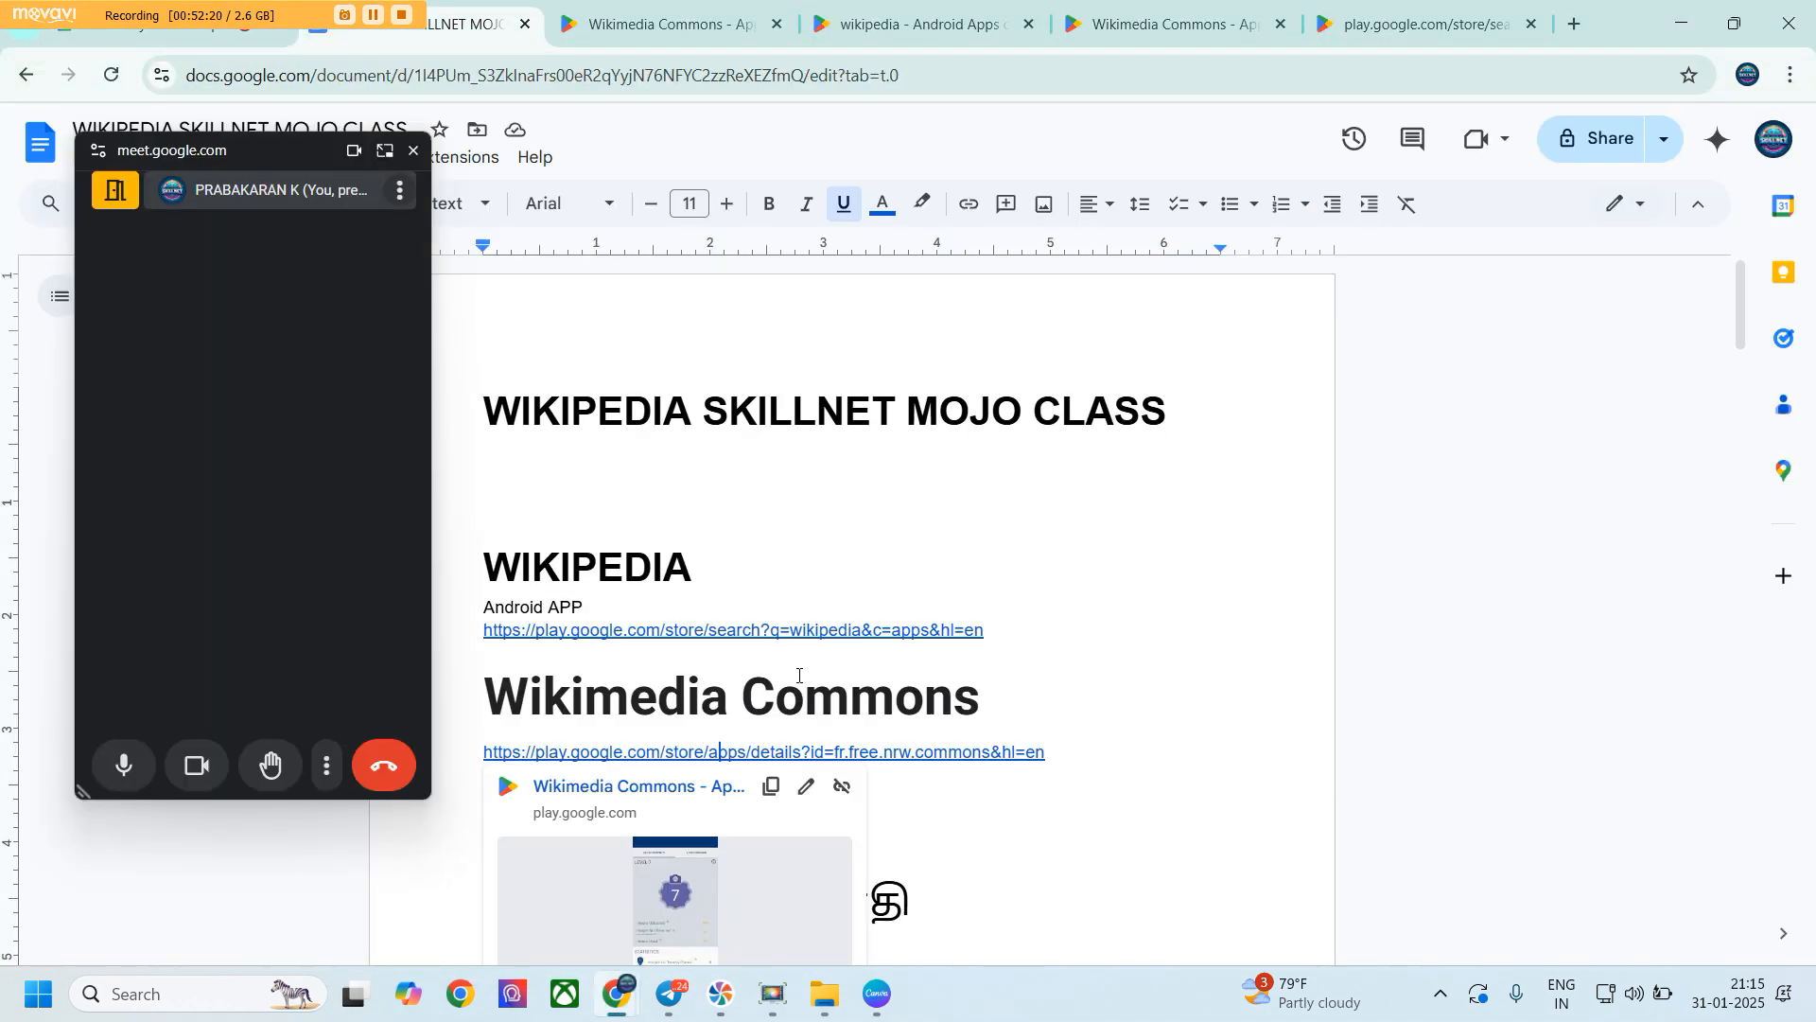
Look through the class document, return to its beginning, and move the floating meeting window off the document title
scroll(798, 675, "down", 15)
scroll(798, 674, "down", 20)
scroll(798, 674, "up", 20)
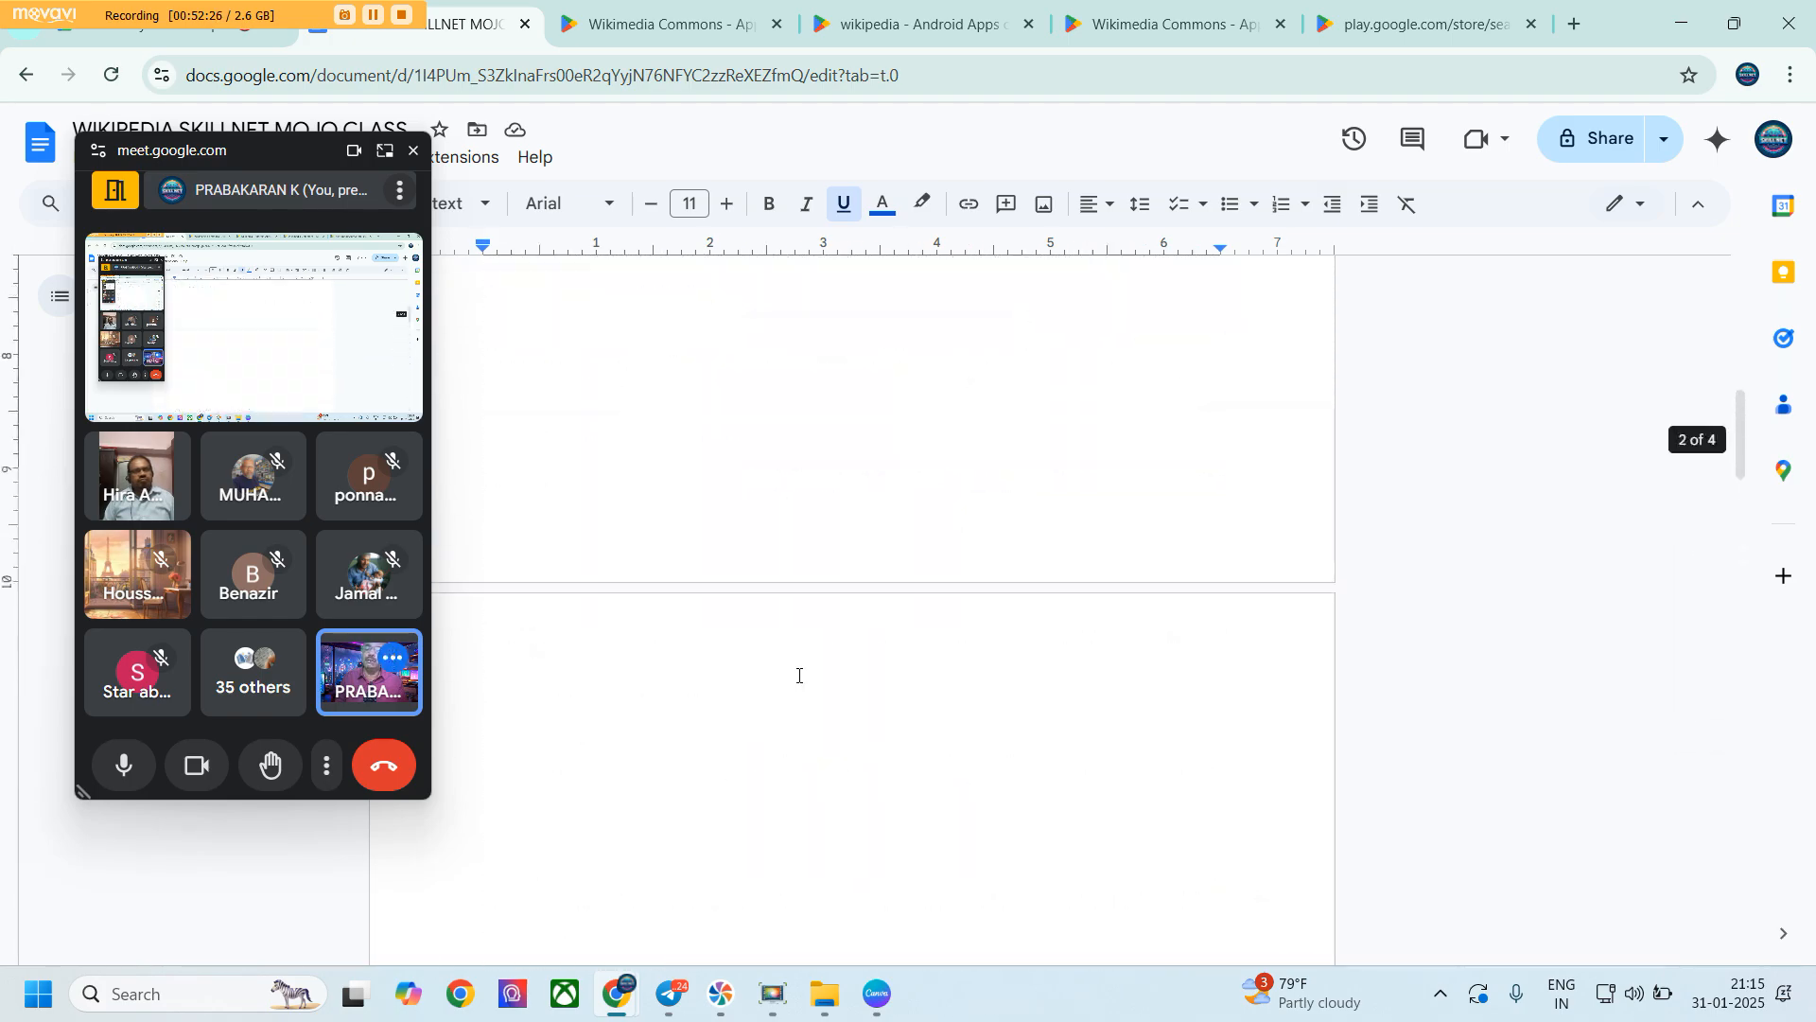
scroll(798, 674, "up", 15)
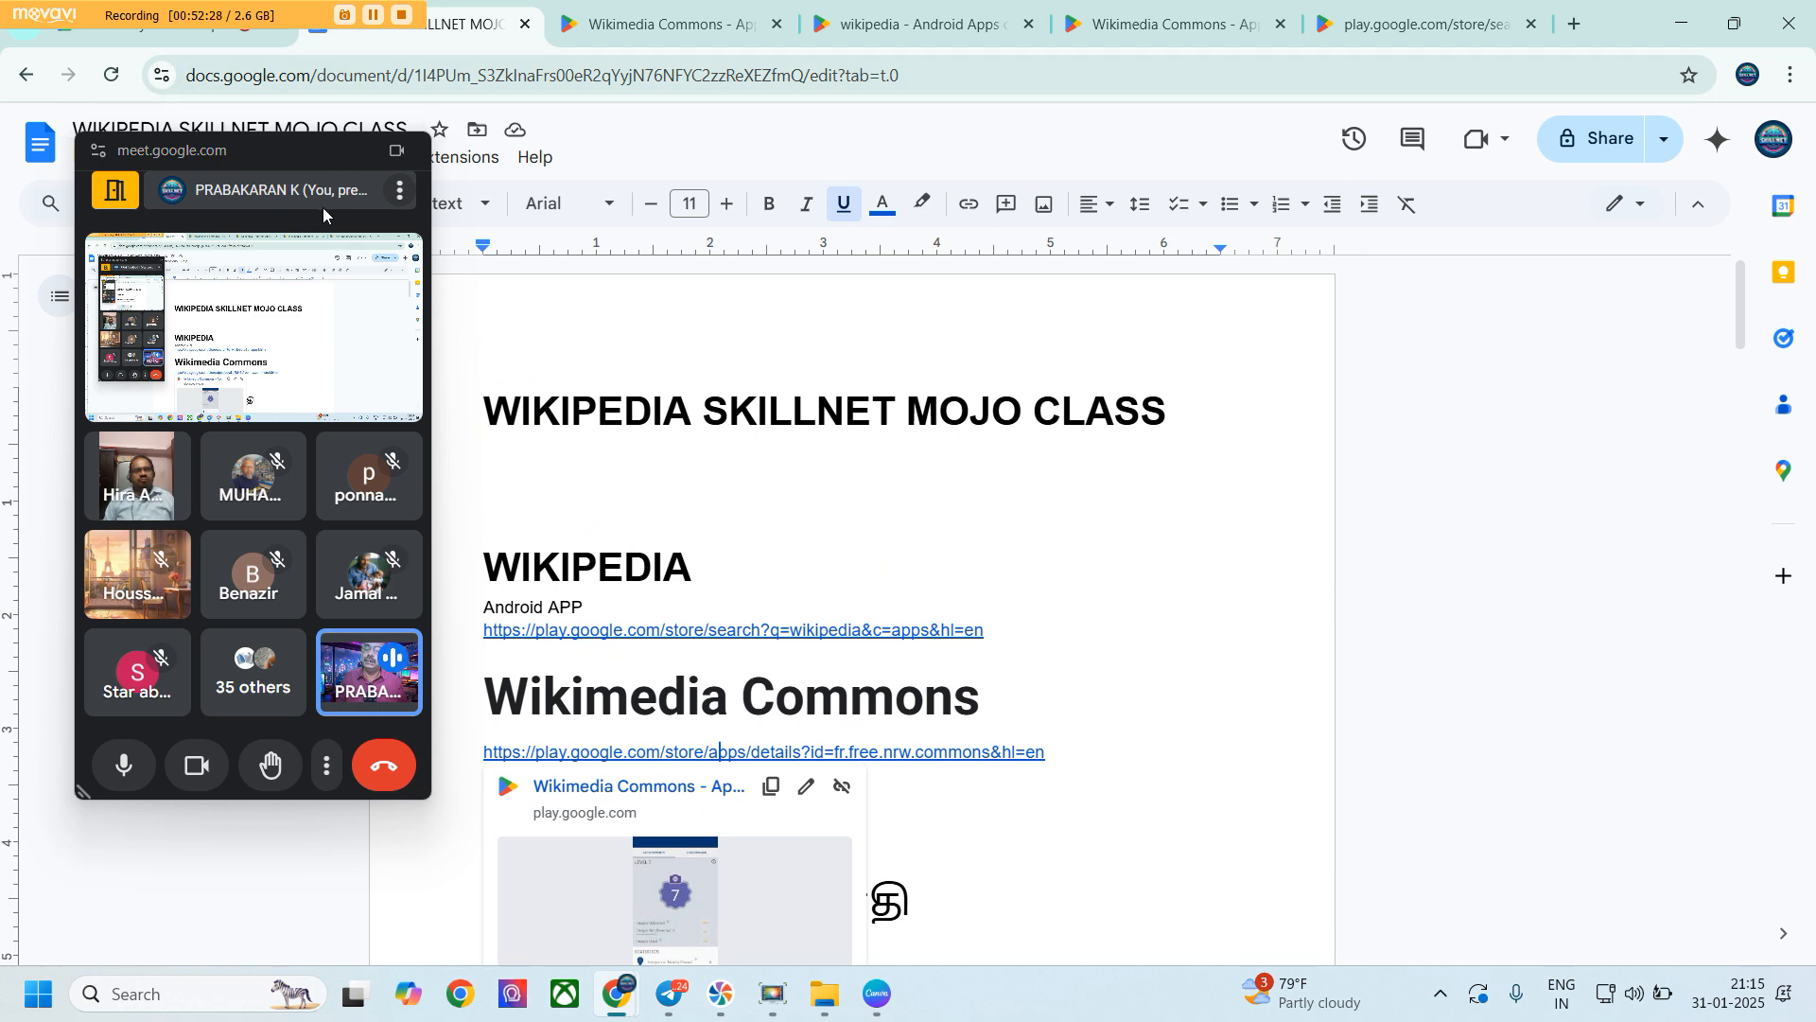
left_click_drag(314, 155, 1435, 148)
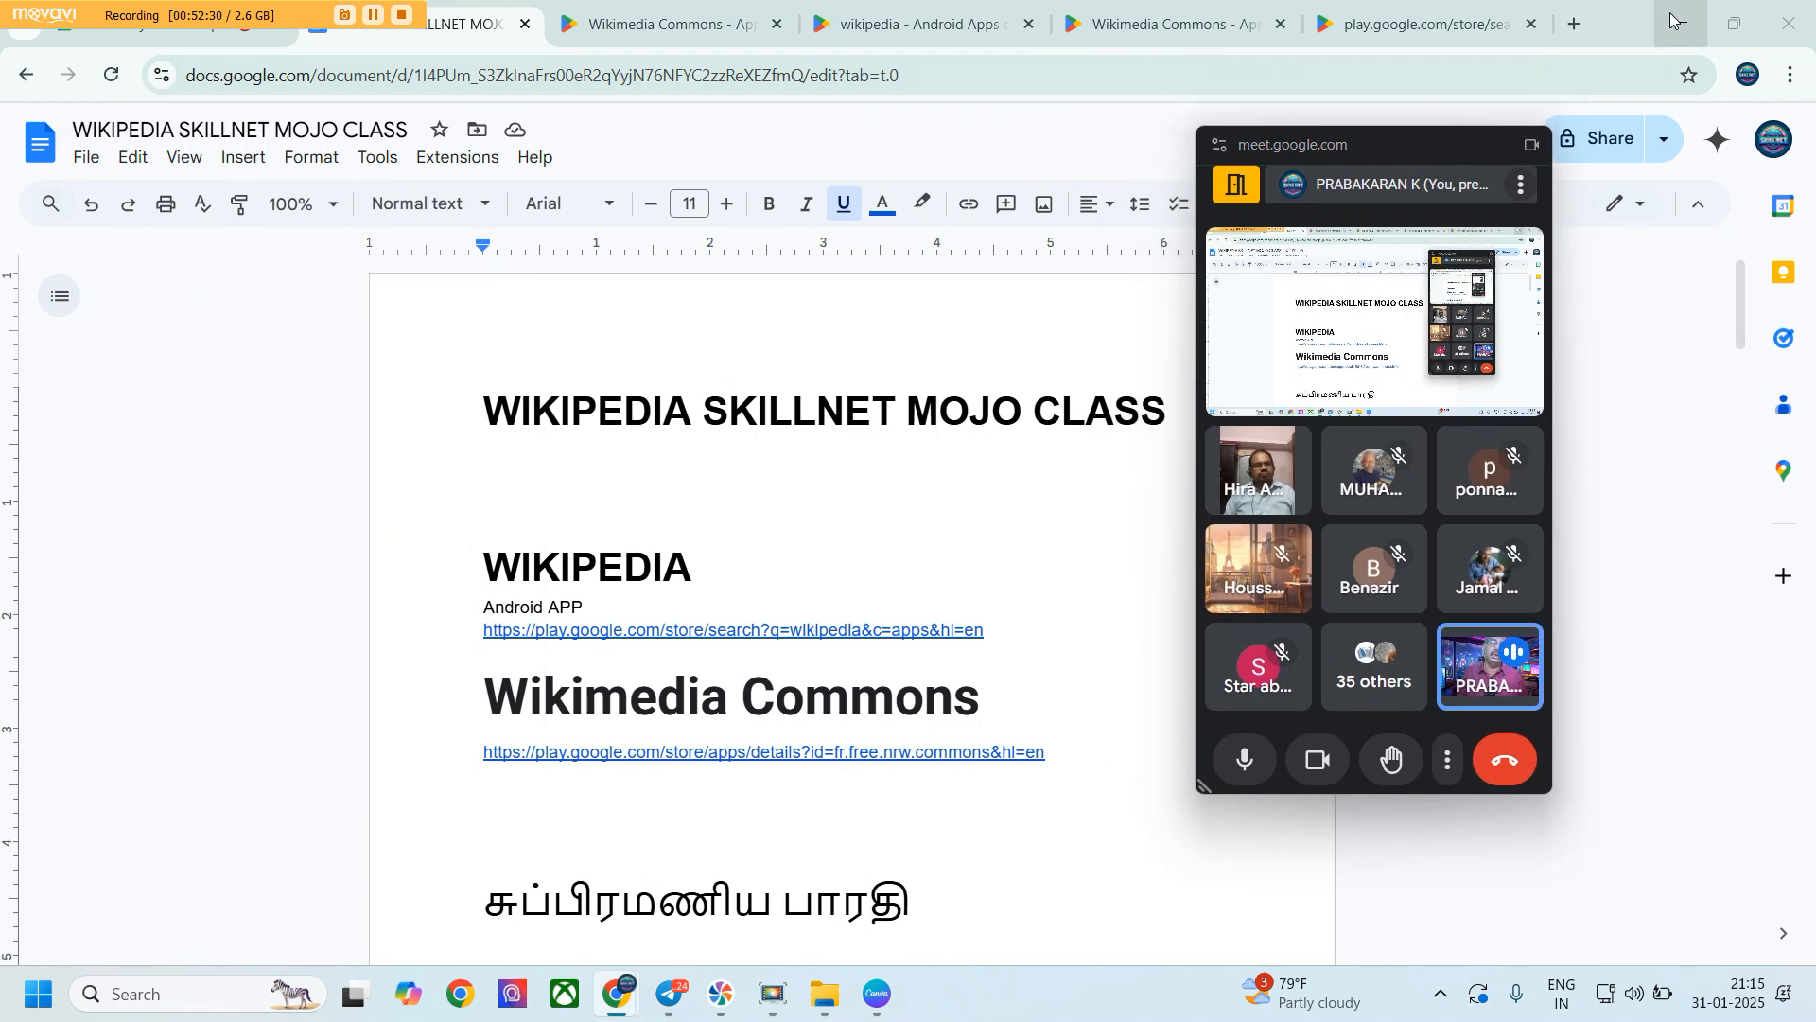
left_click(1670, 19)
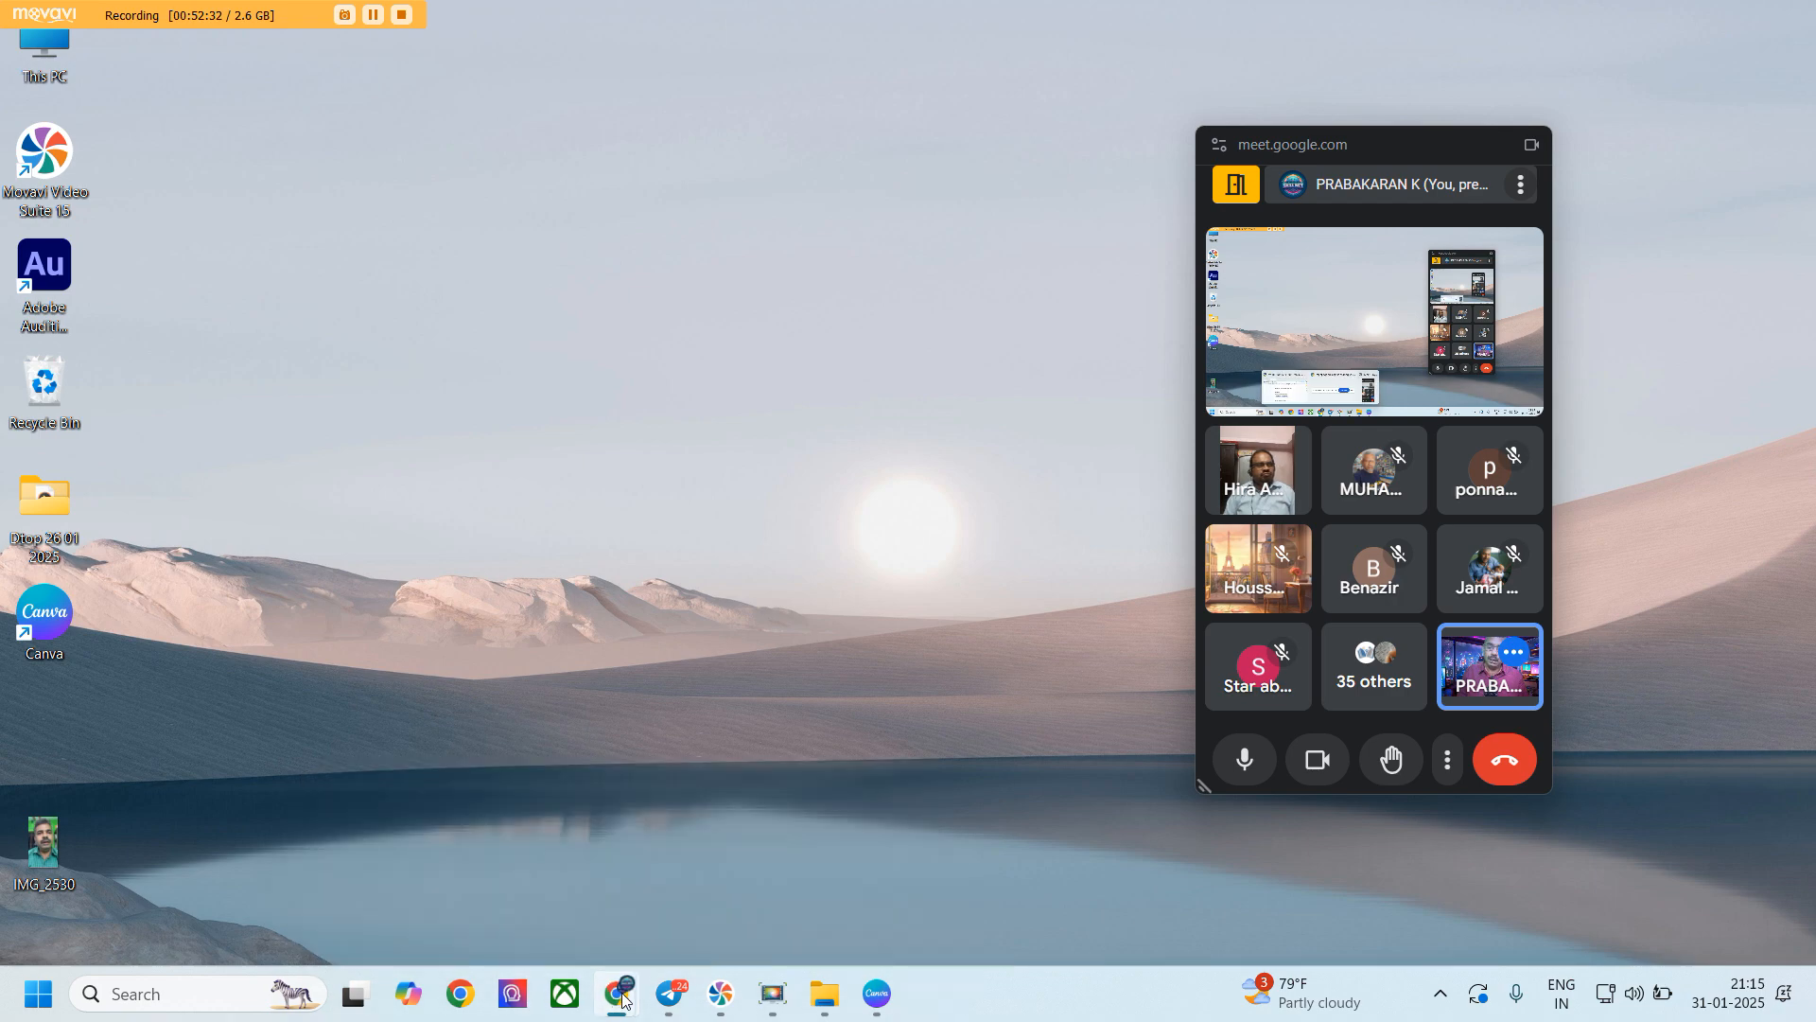
mouse_move(622, 998)
left_click(498, 917)
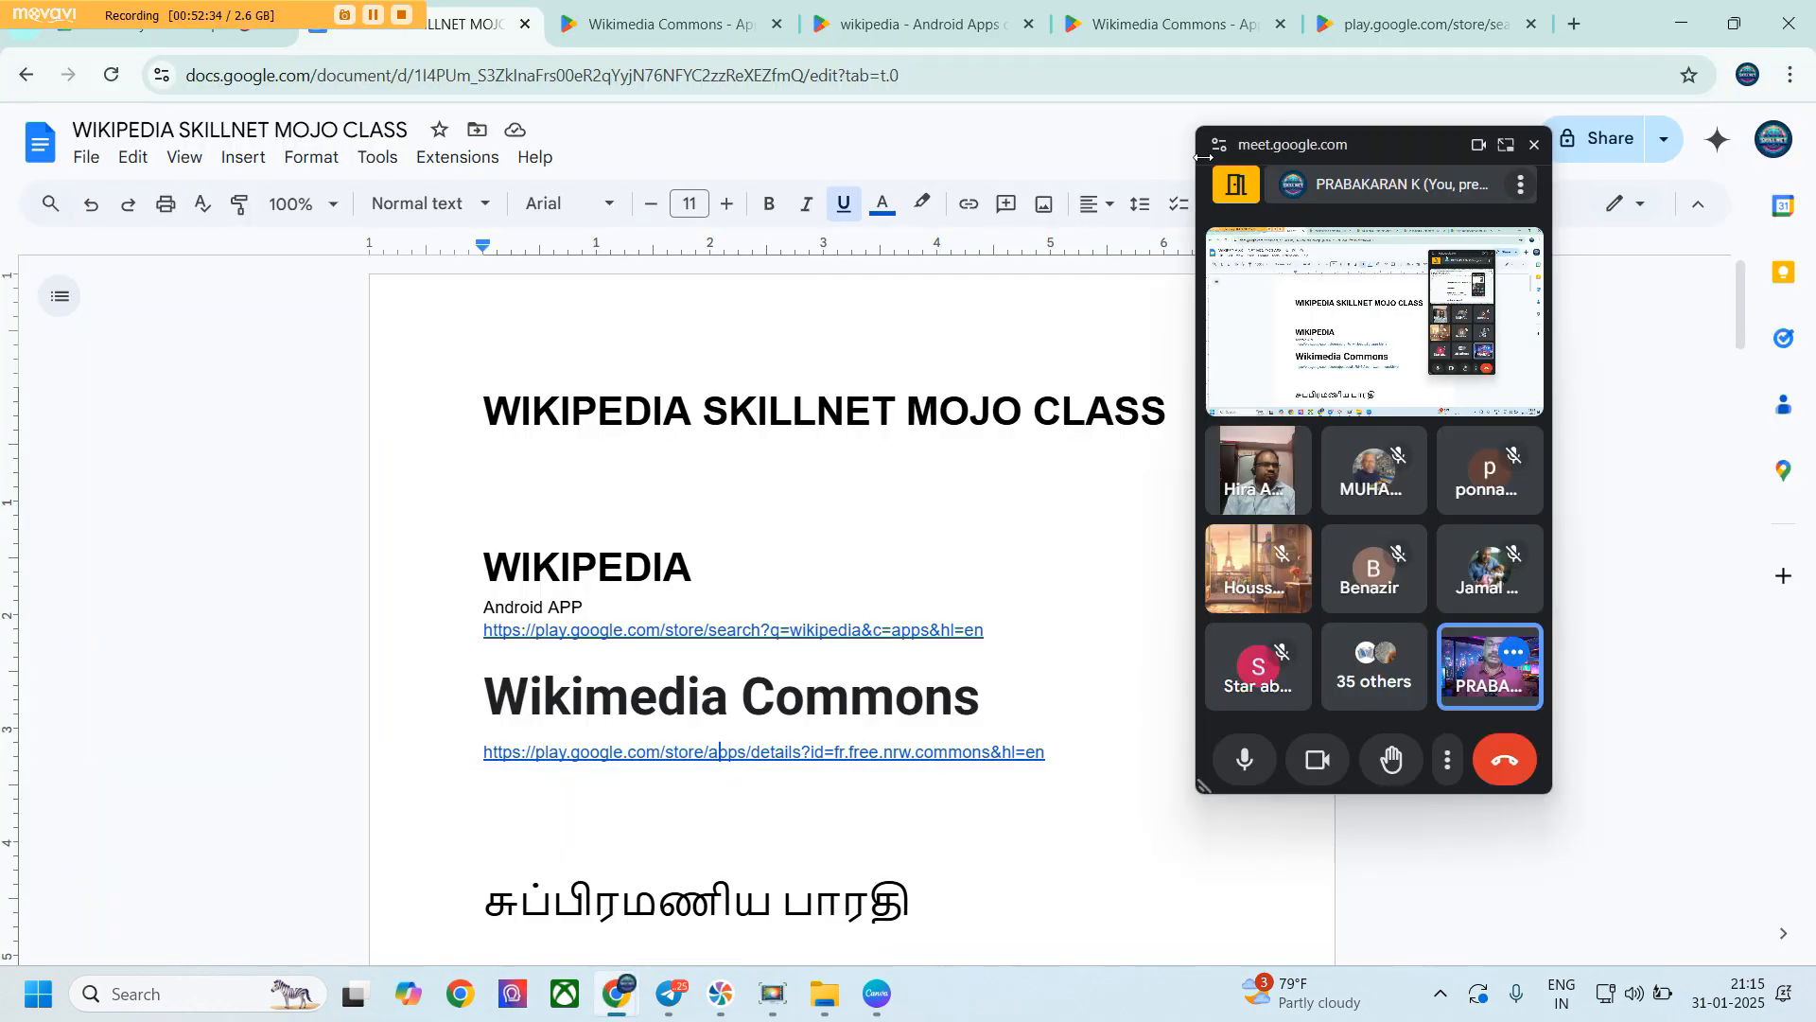
Close all the Google Play Store tabs, keeping the class document open
left_click(1281, 24)
left_click(1030, 26)
left_click(1030, 25)
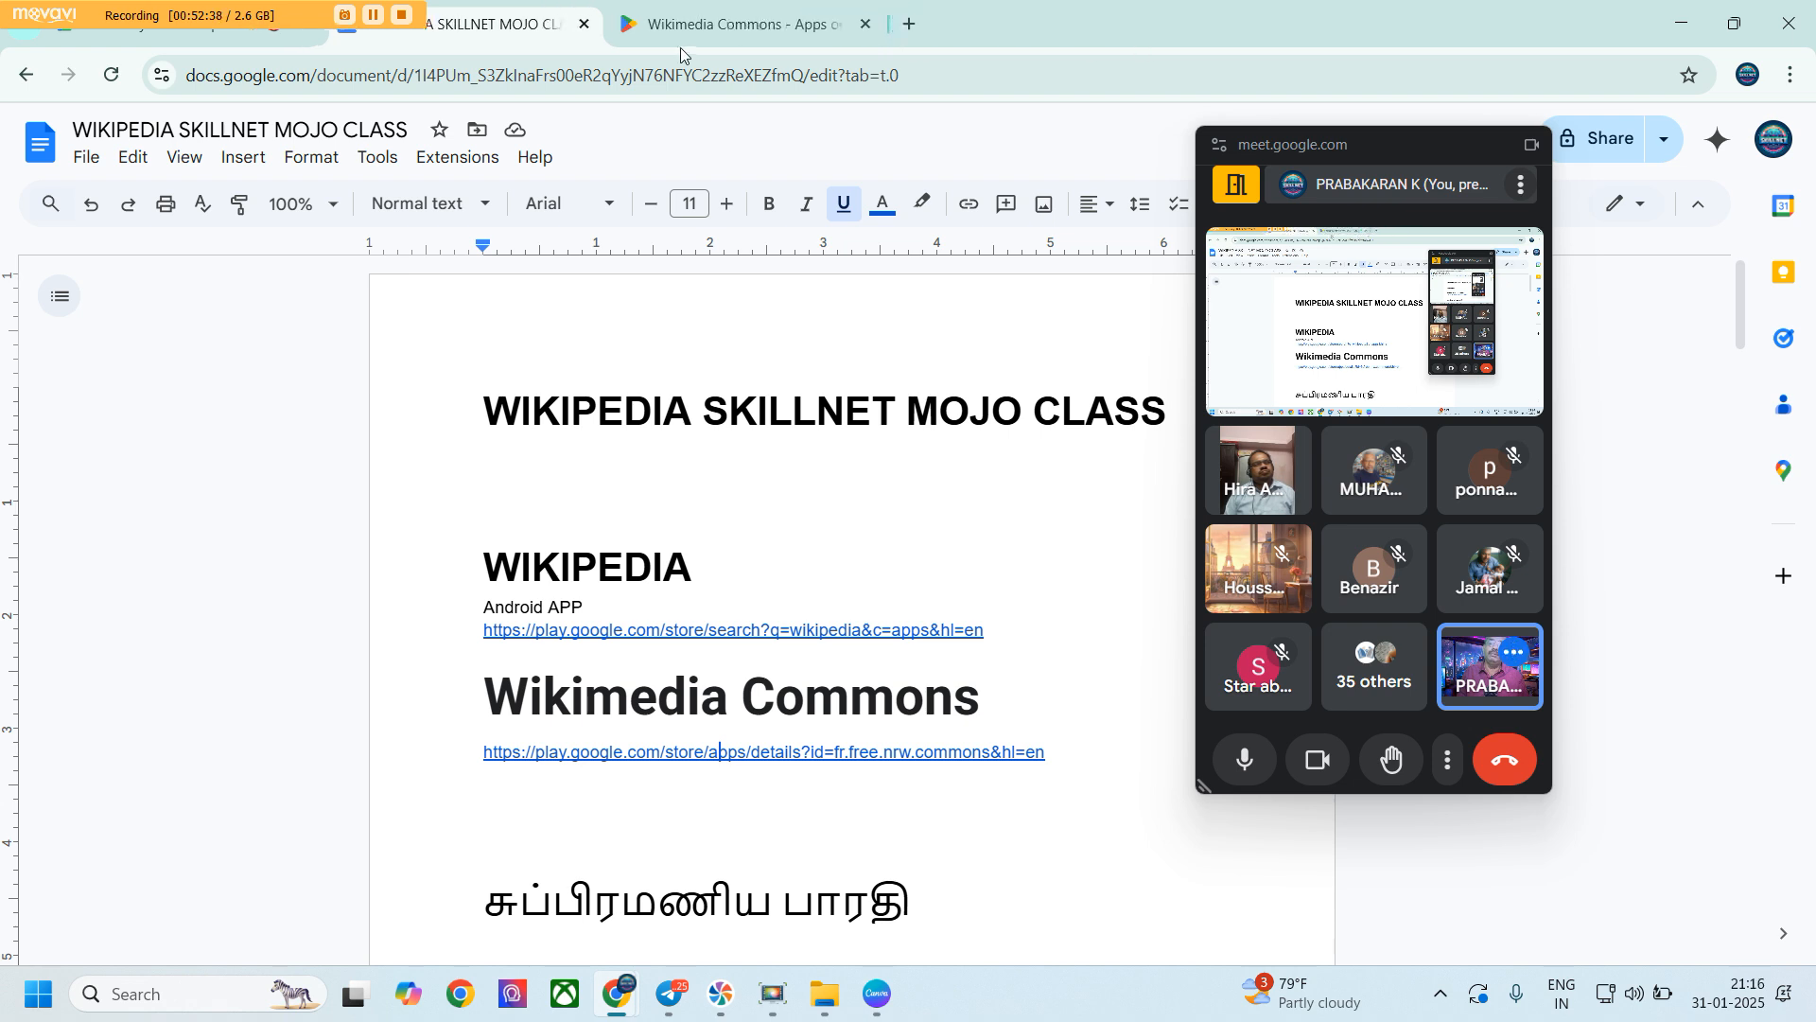
left_click(866, 26)
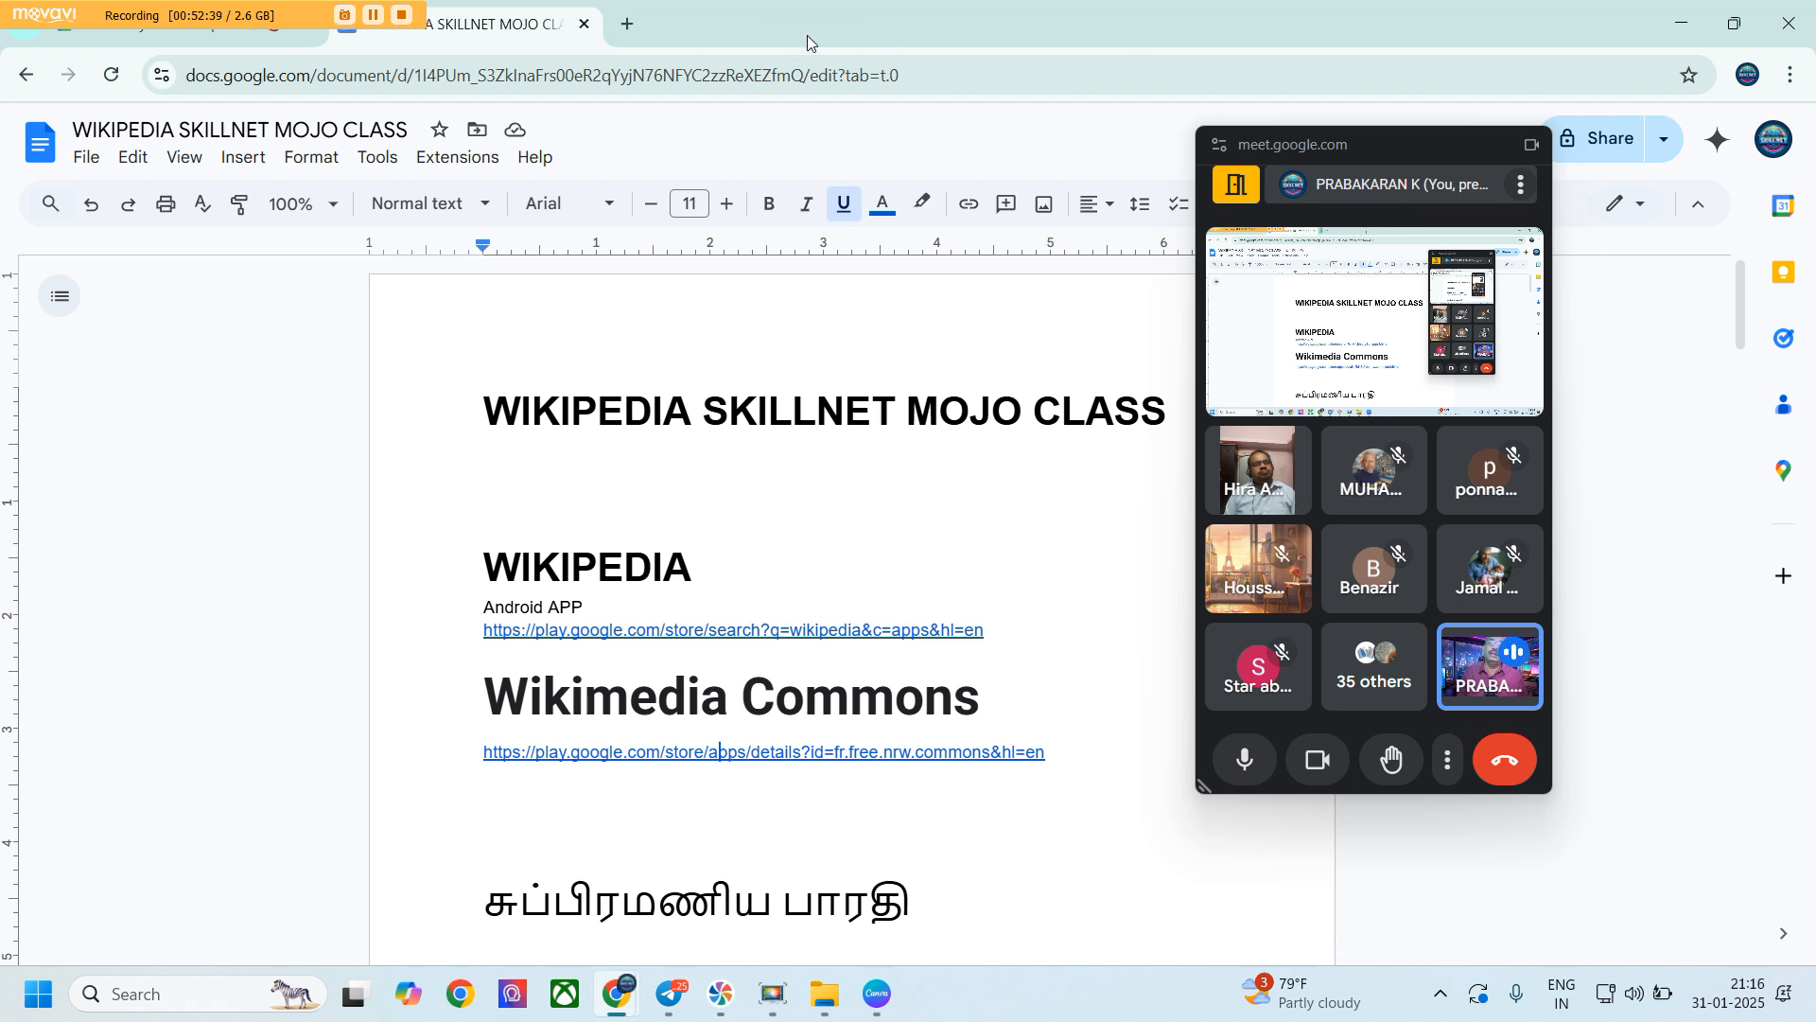
Search Google for wikipedia in a new browser tab
left_click(625, 24)
left_click(682, 440)
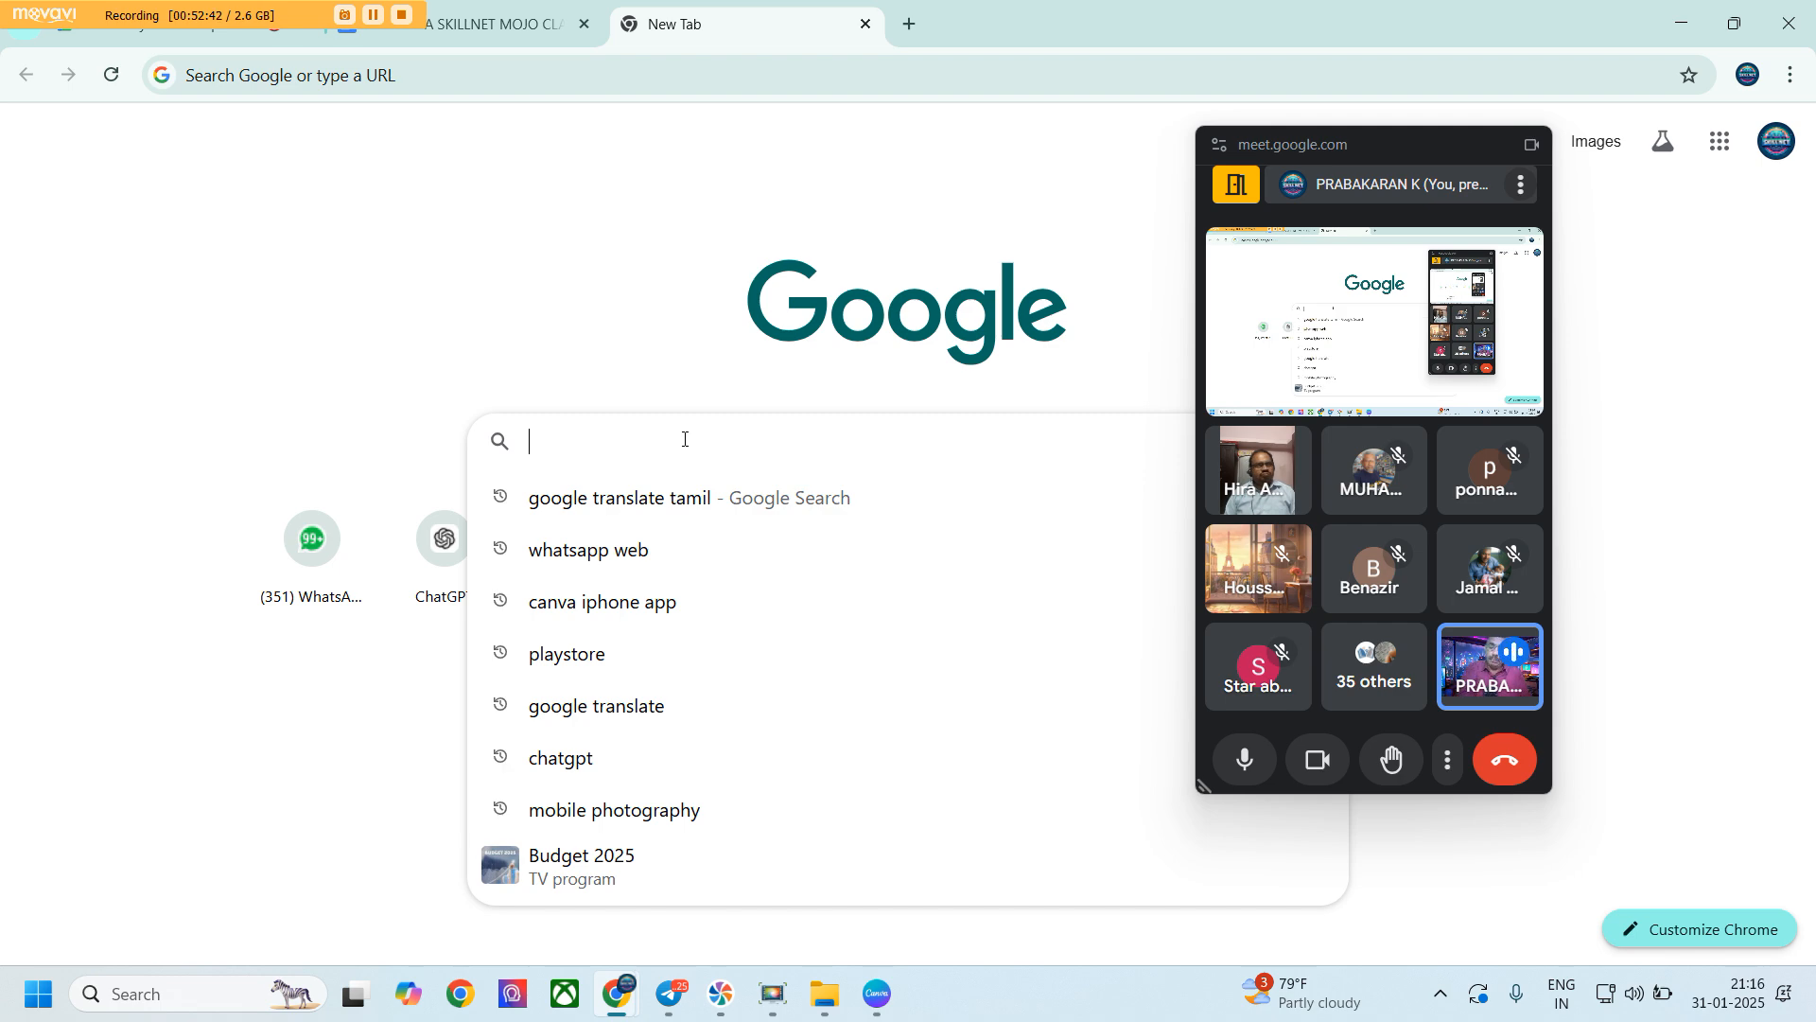
type("wikip")
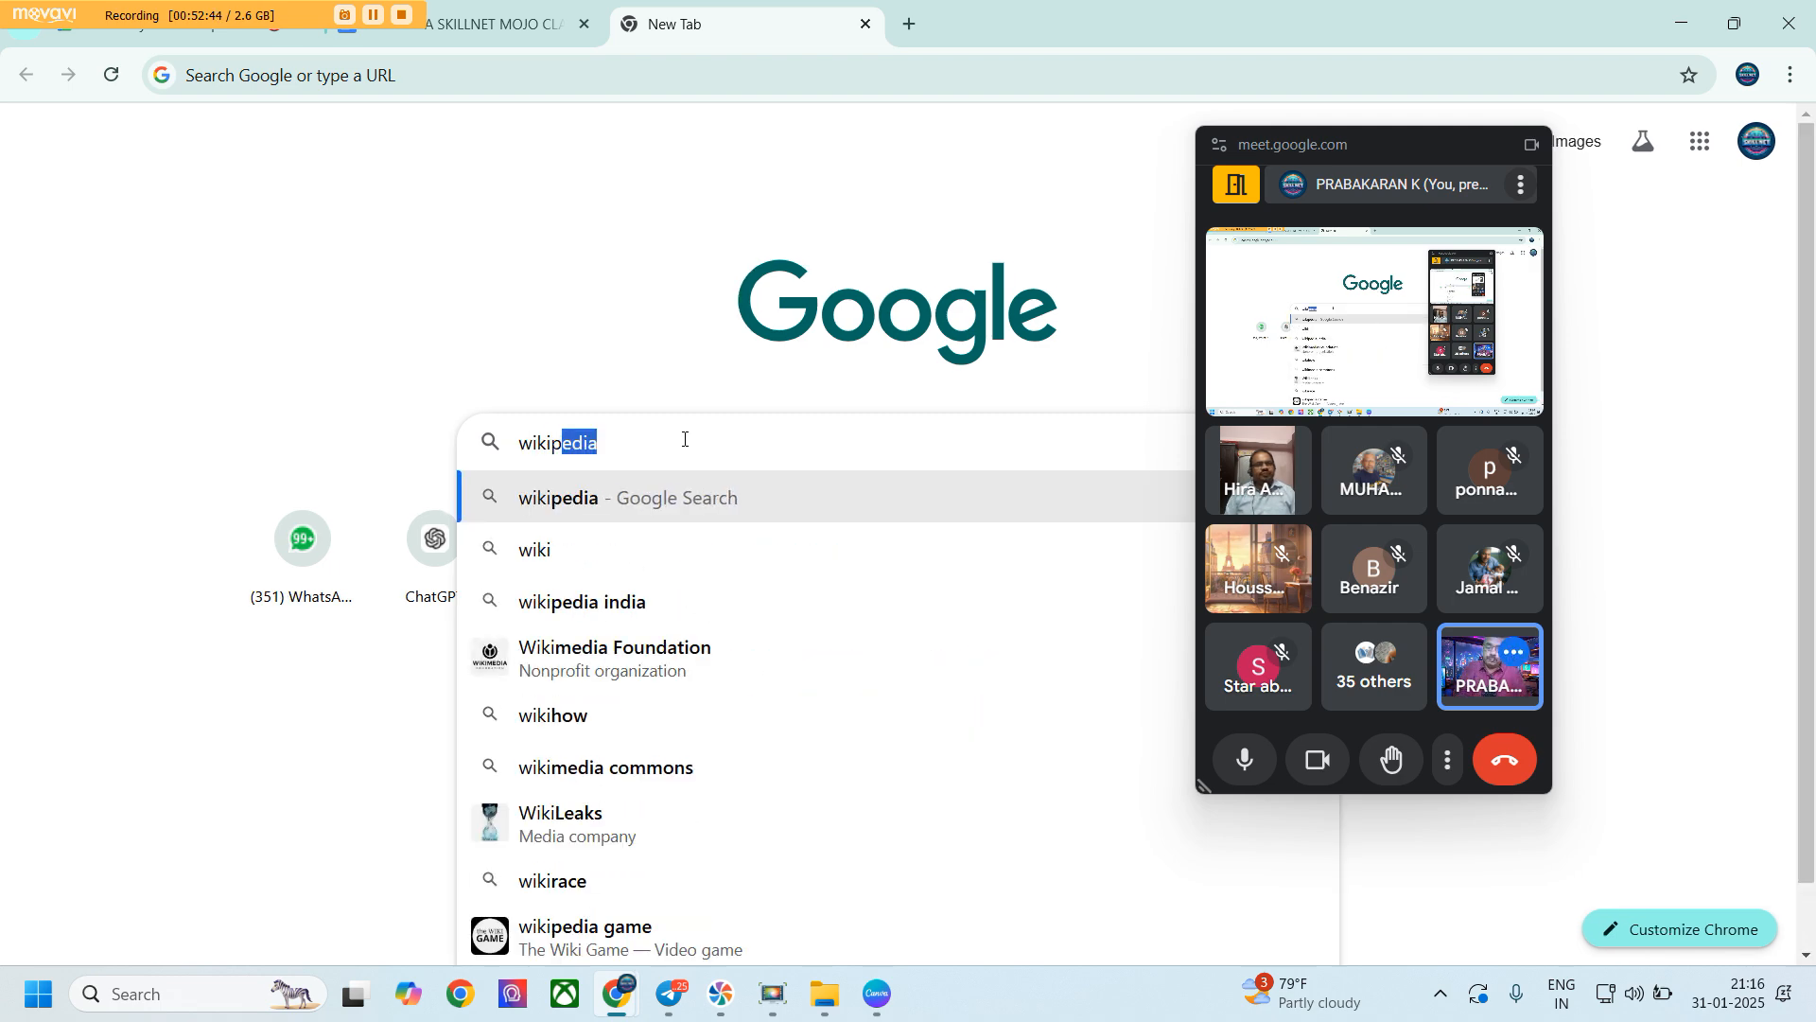
type("w")
left_click(635, 558)
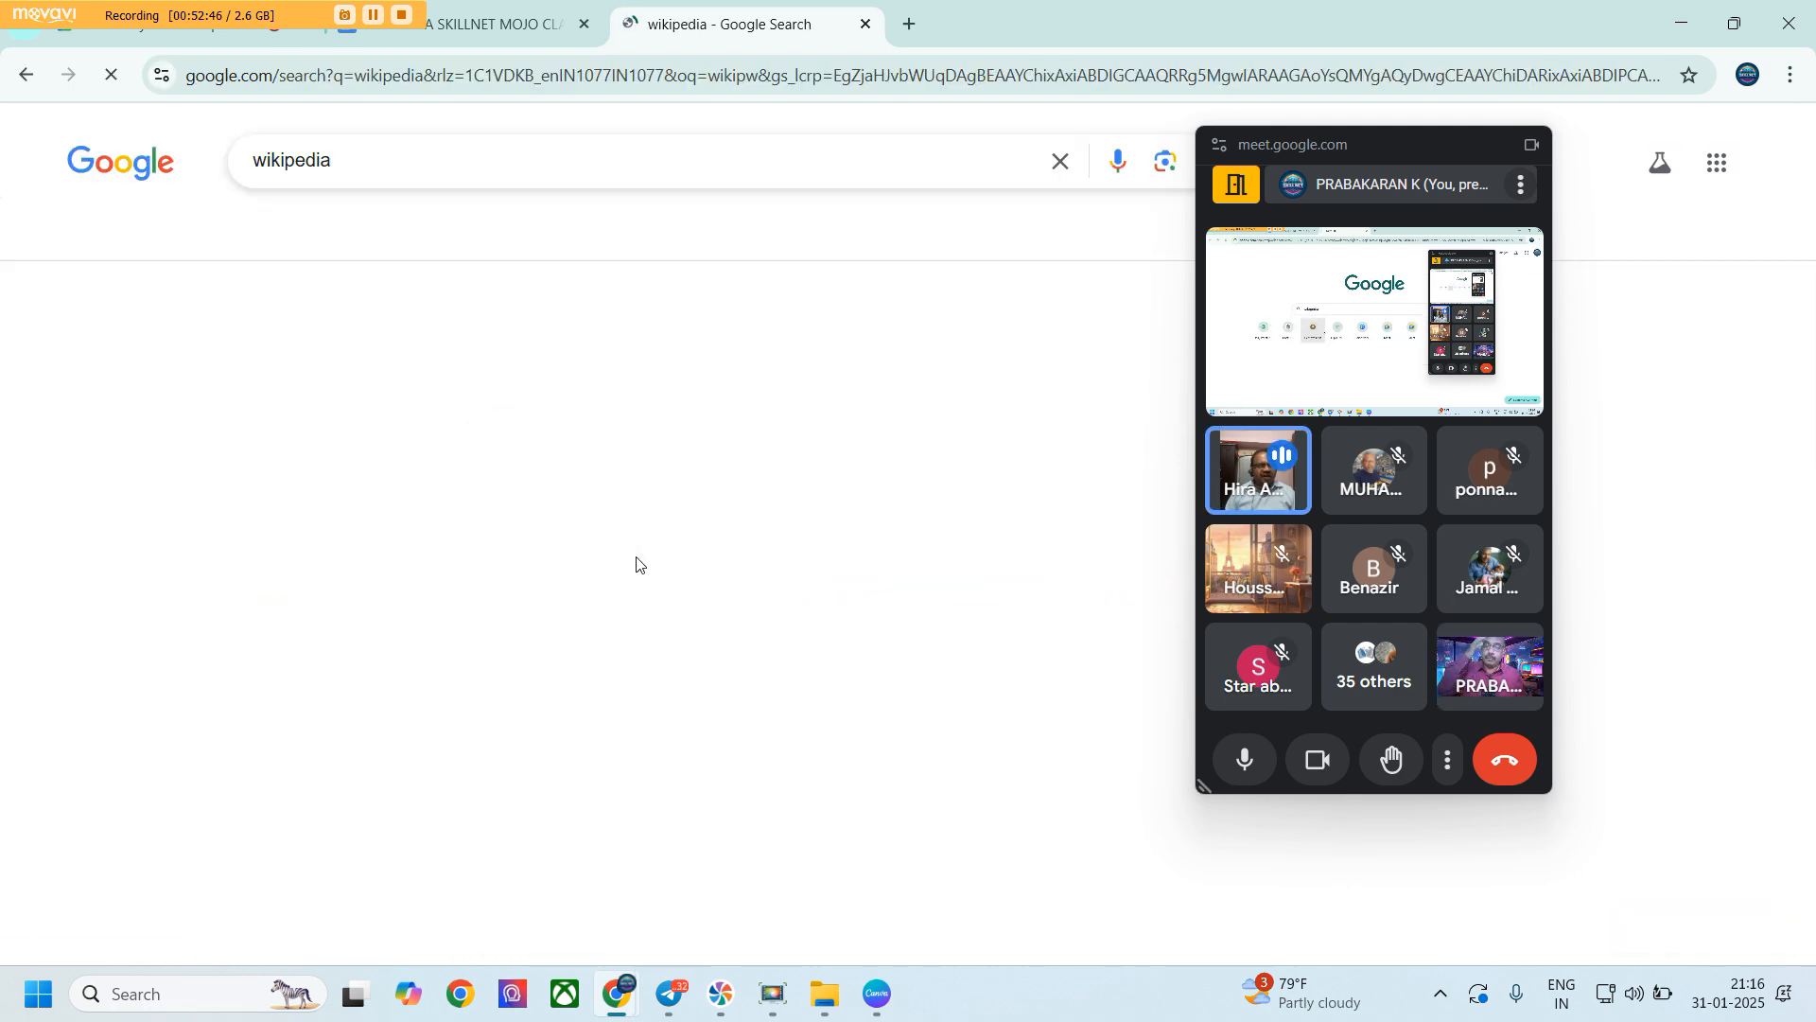
Open the wikipedia.org search result and move the floating meeting window clear of the portal's language links and browser controls
left_click_drag(1416, 153, 1700, 69)
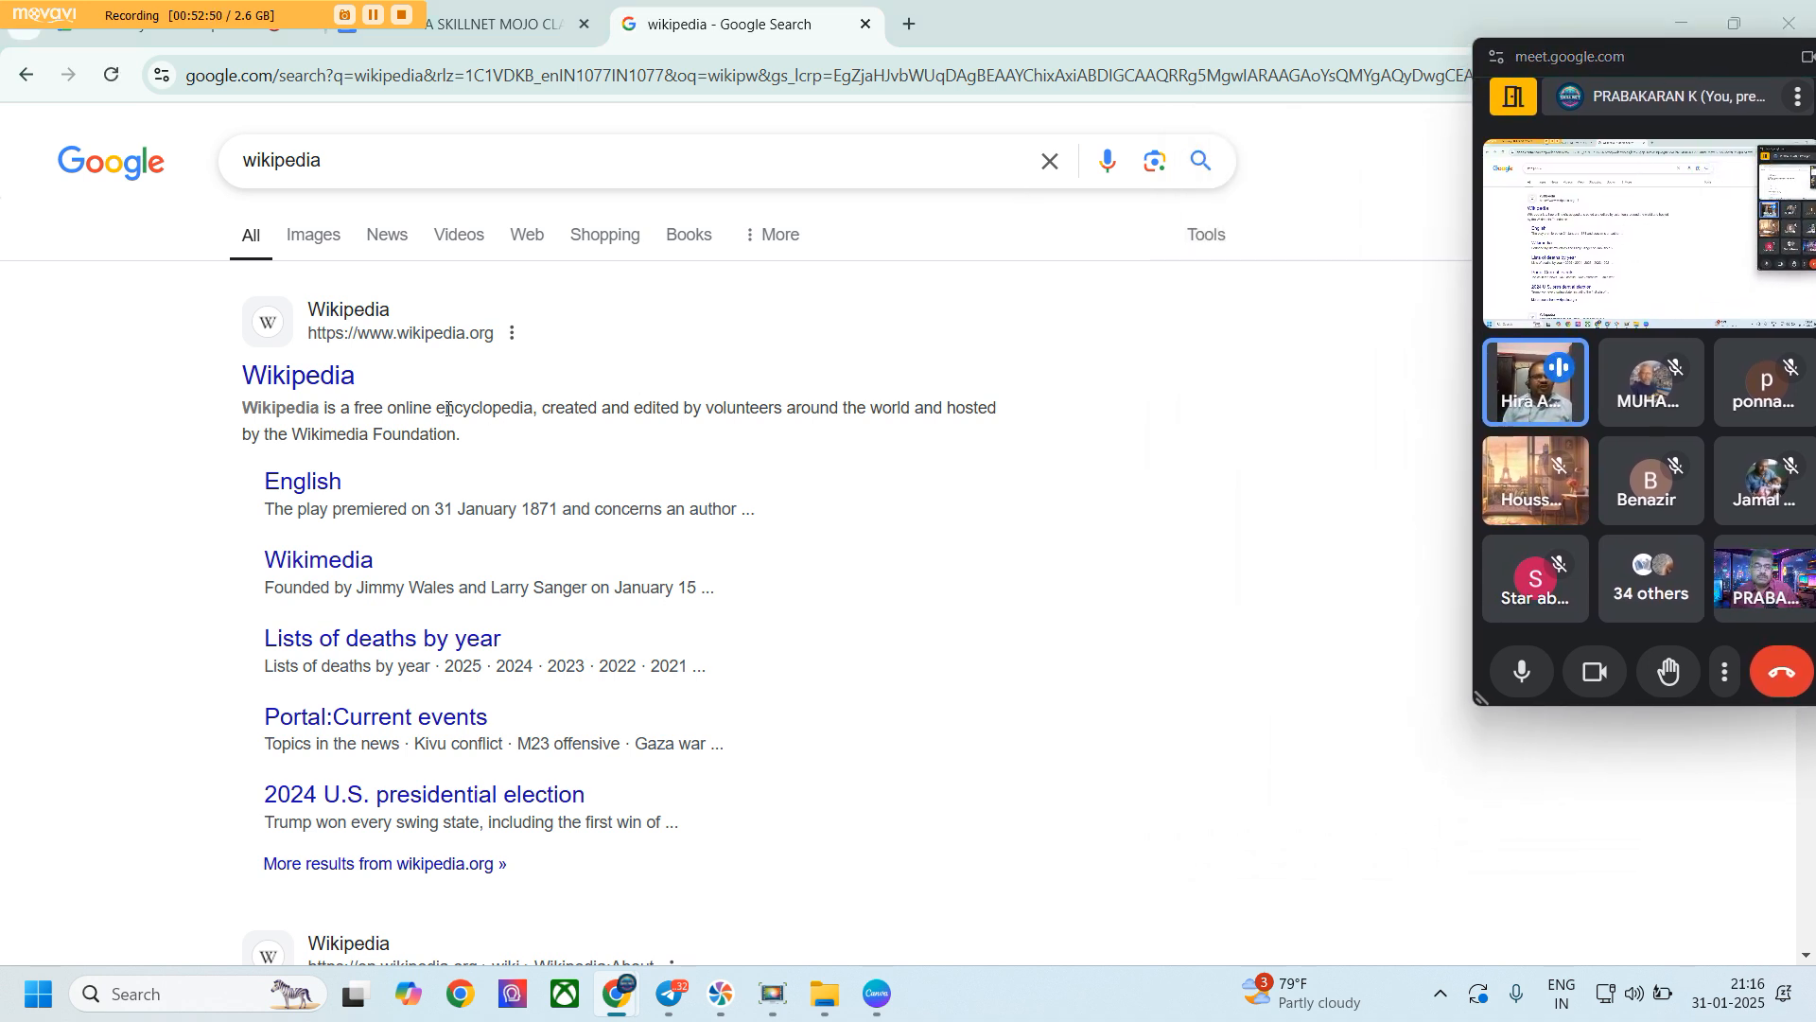
left_click(293, 383)
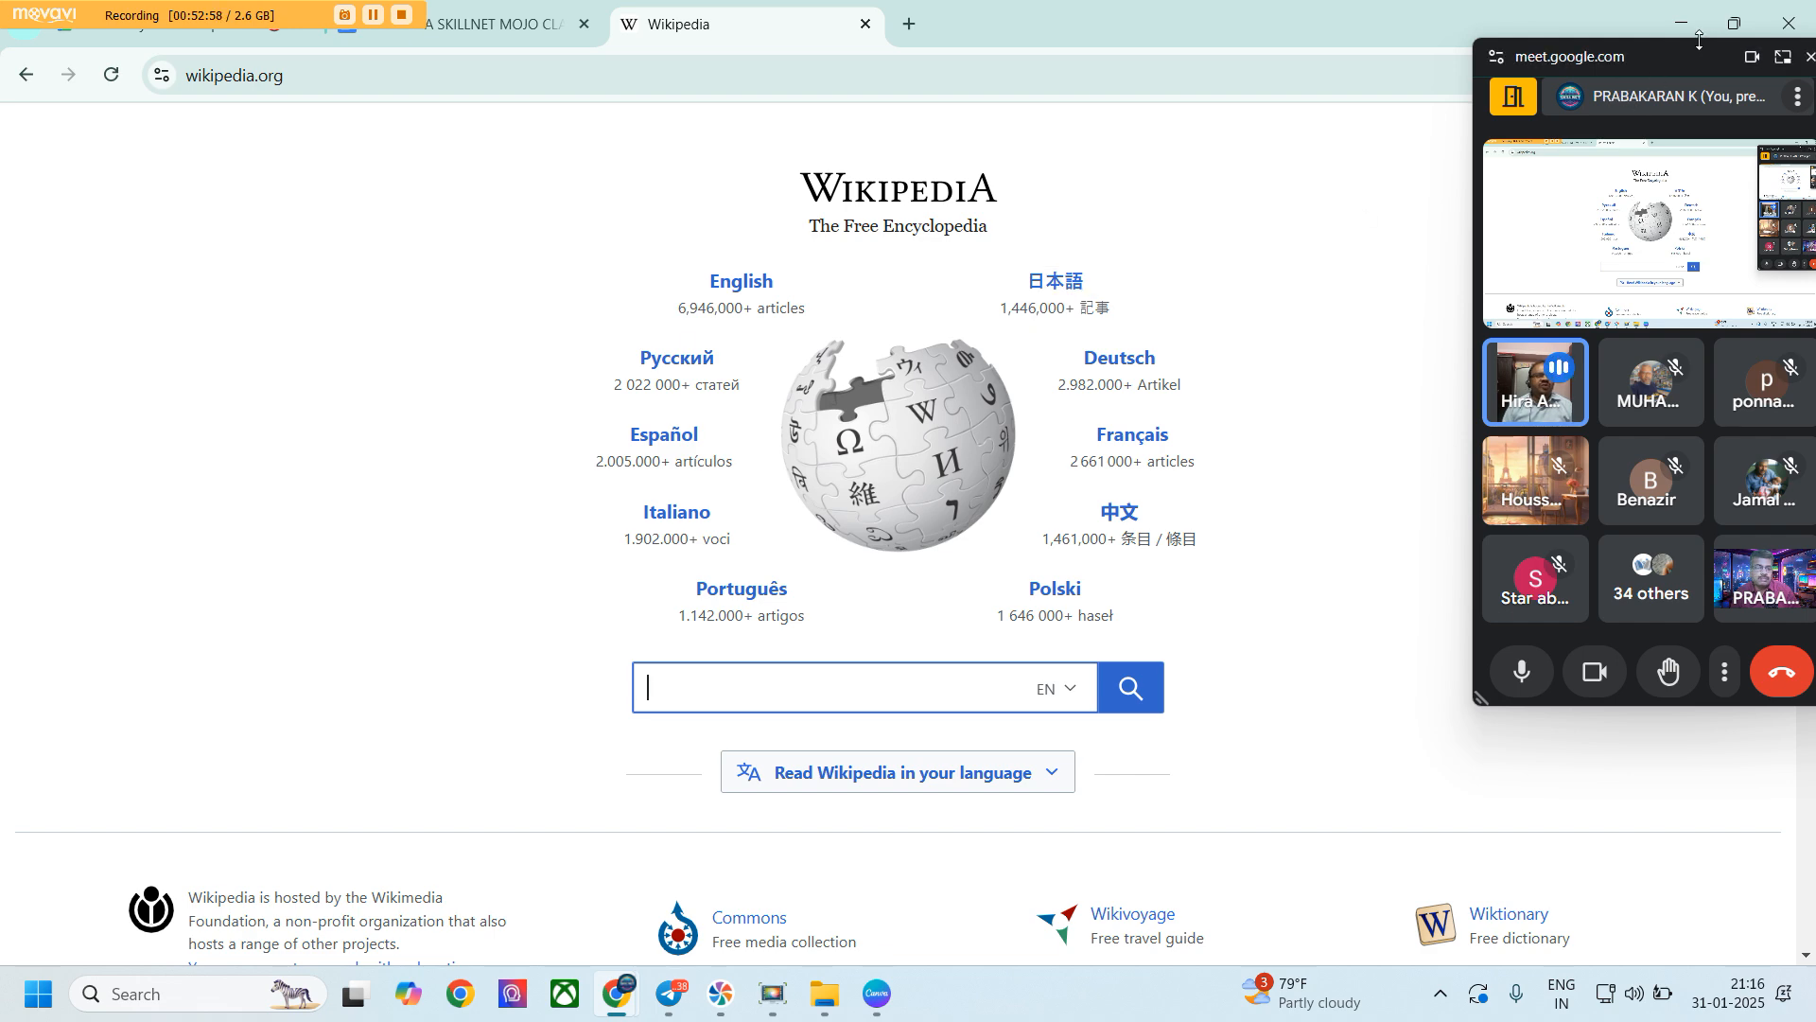
left_click_drag(1678, 68, 236, 143)
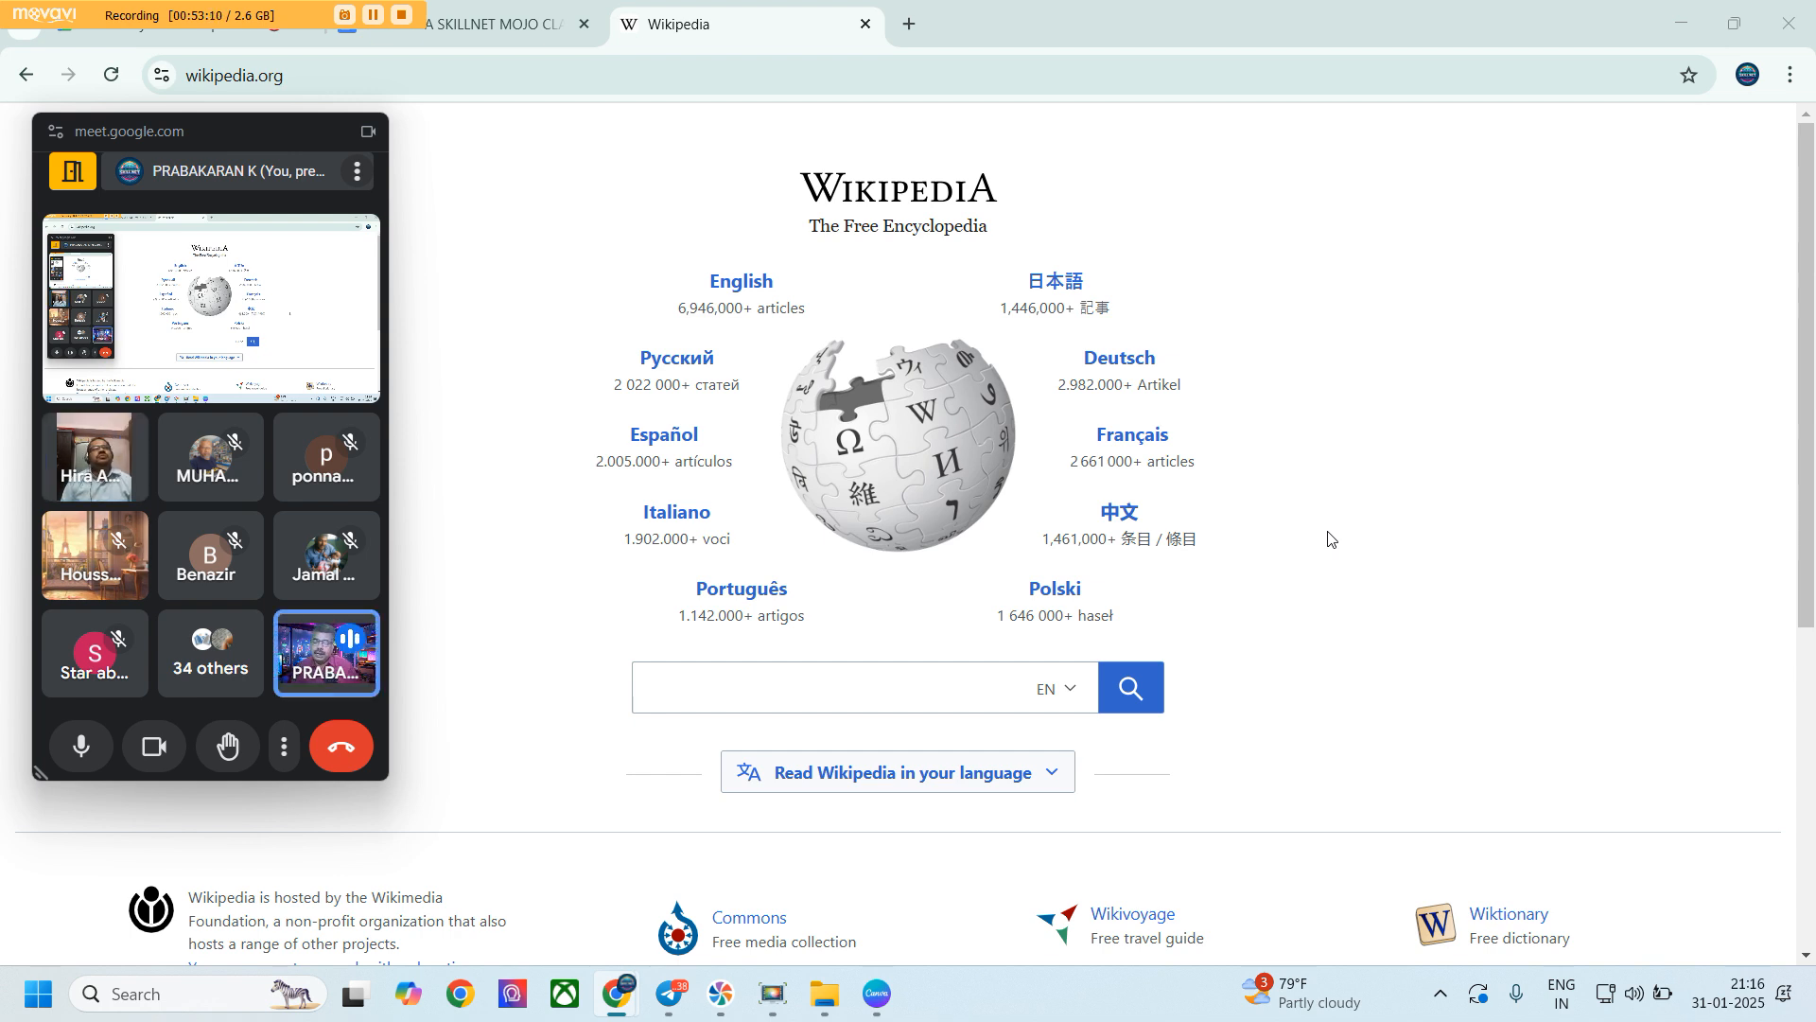
left_click(1068, 688)
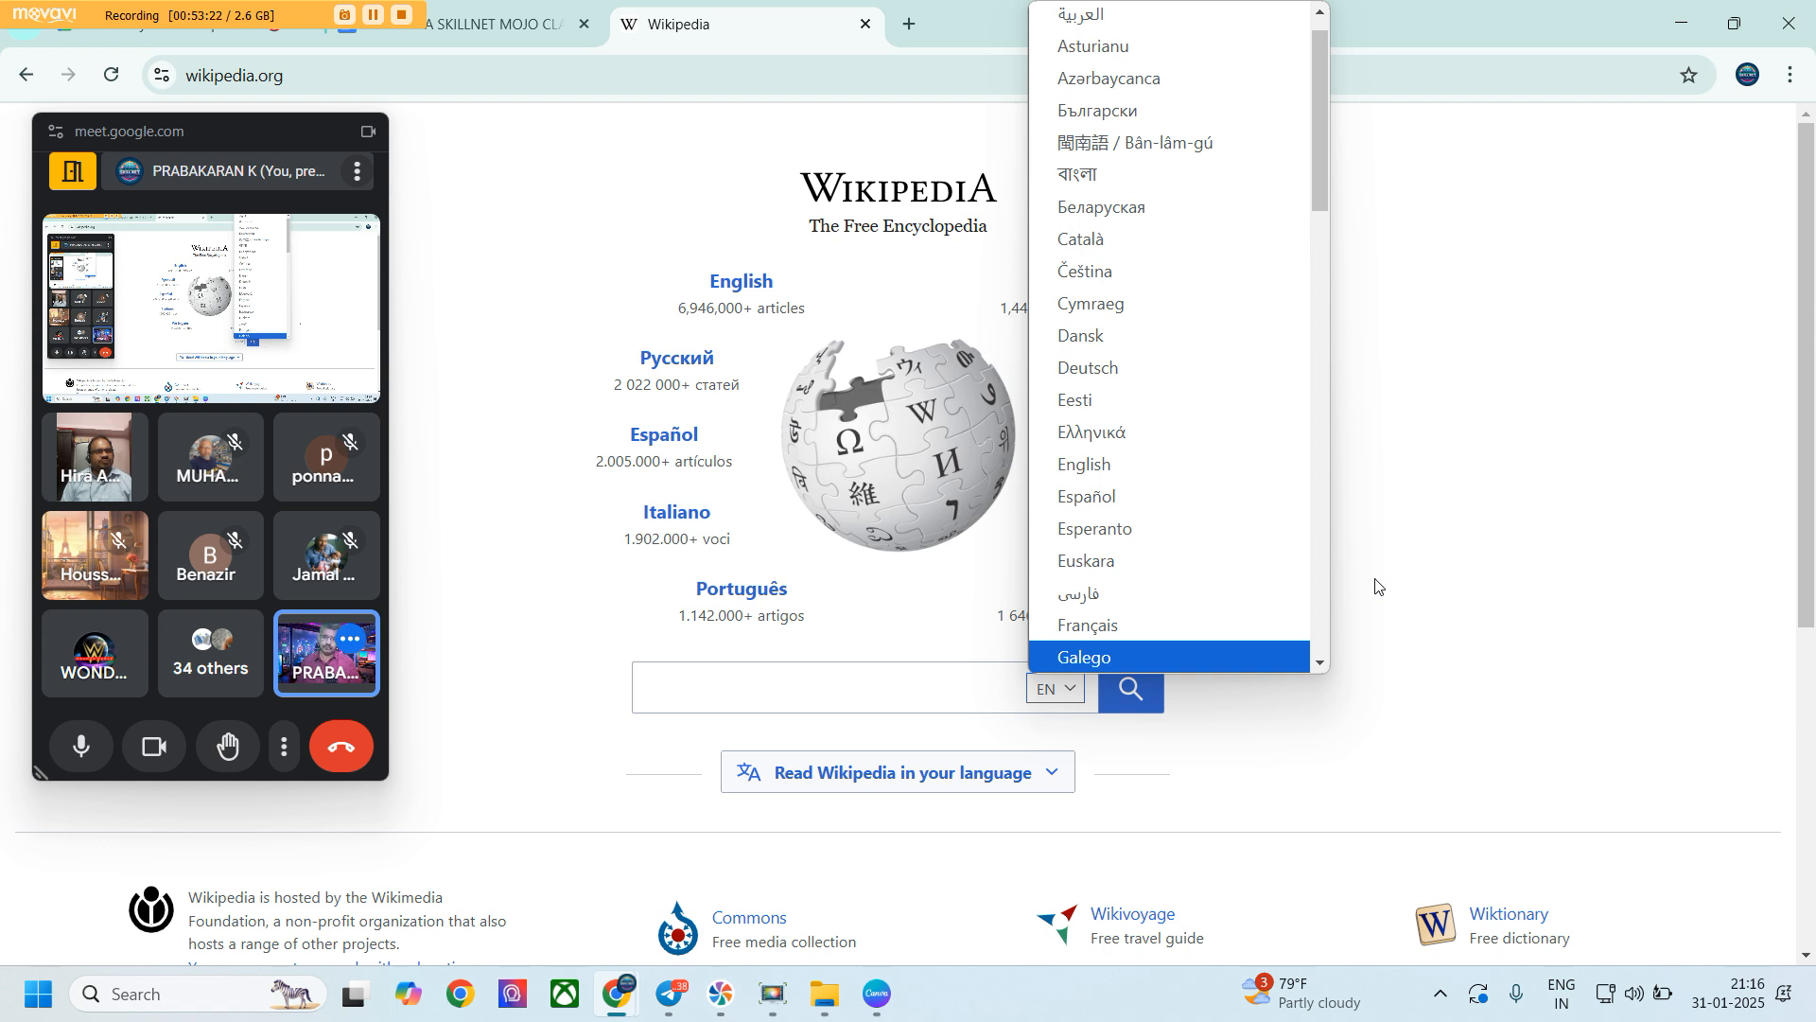
scroll(1171, 378, "up", 1)
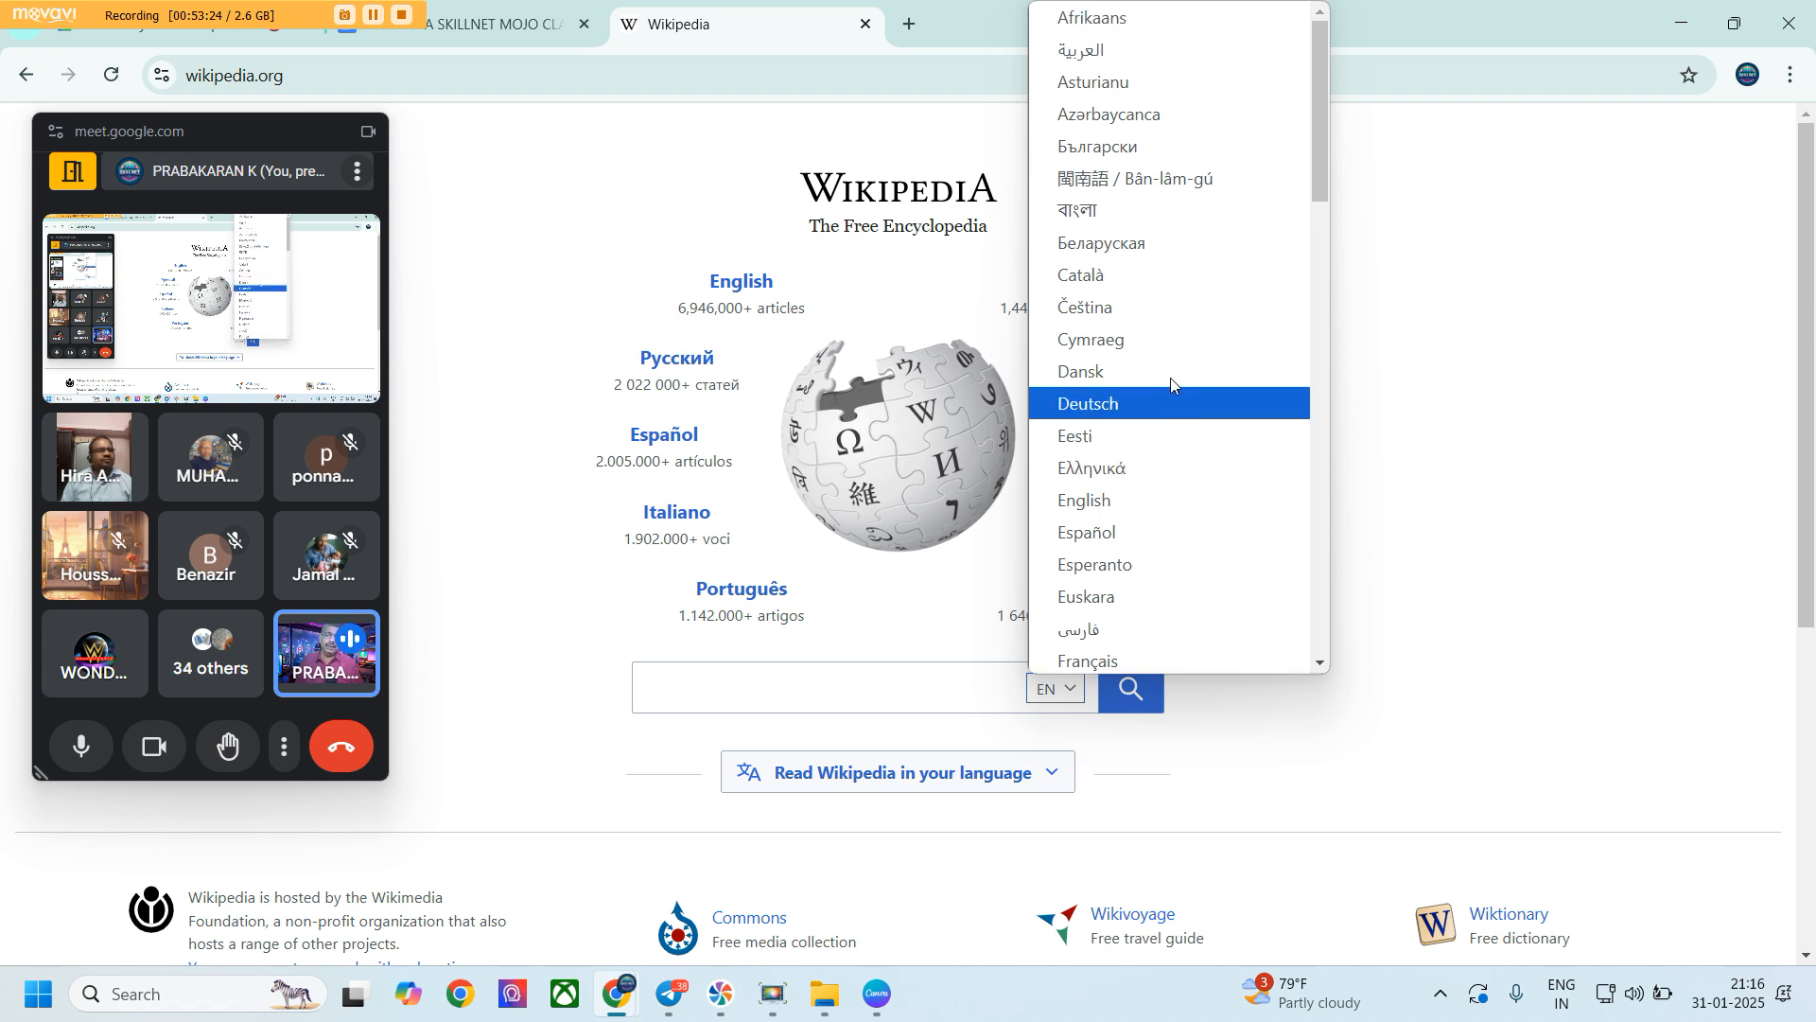
left_click(1486, 458)
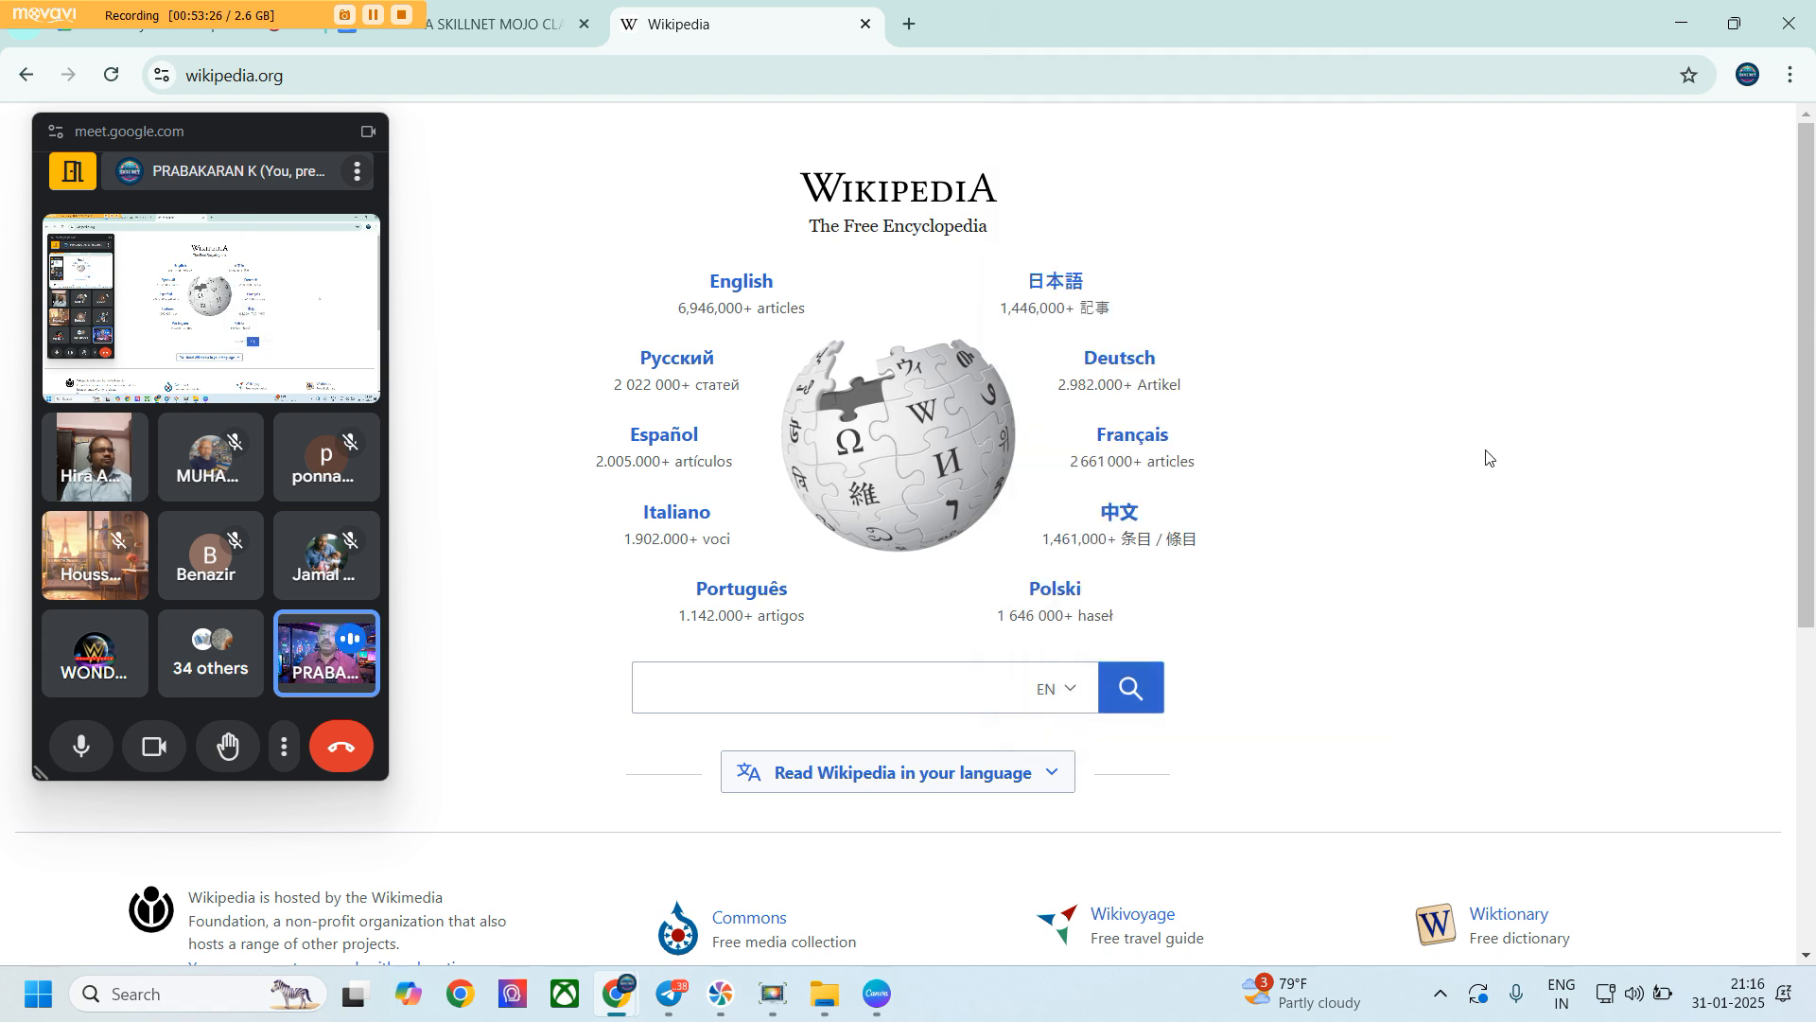
Set the Wikipedia portal's search language to தமிழ் (Tamil) and run an empty search to reach the Tamil Wikipedia
left_click(1064, 690)
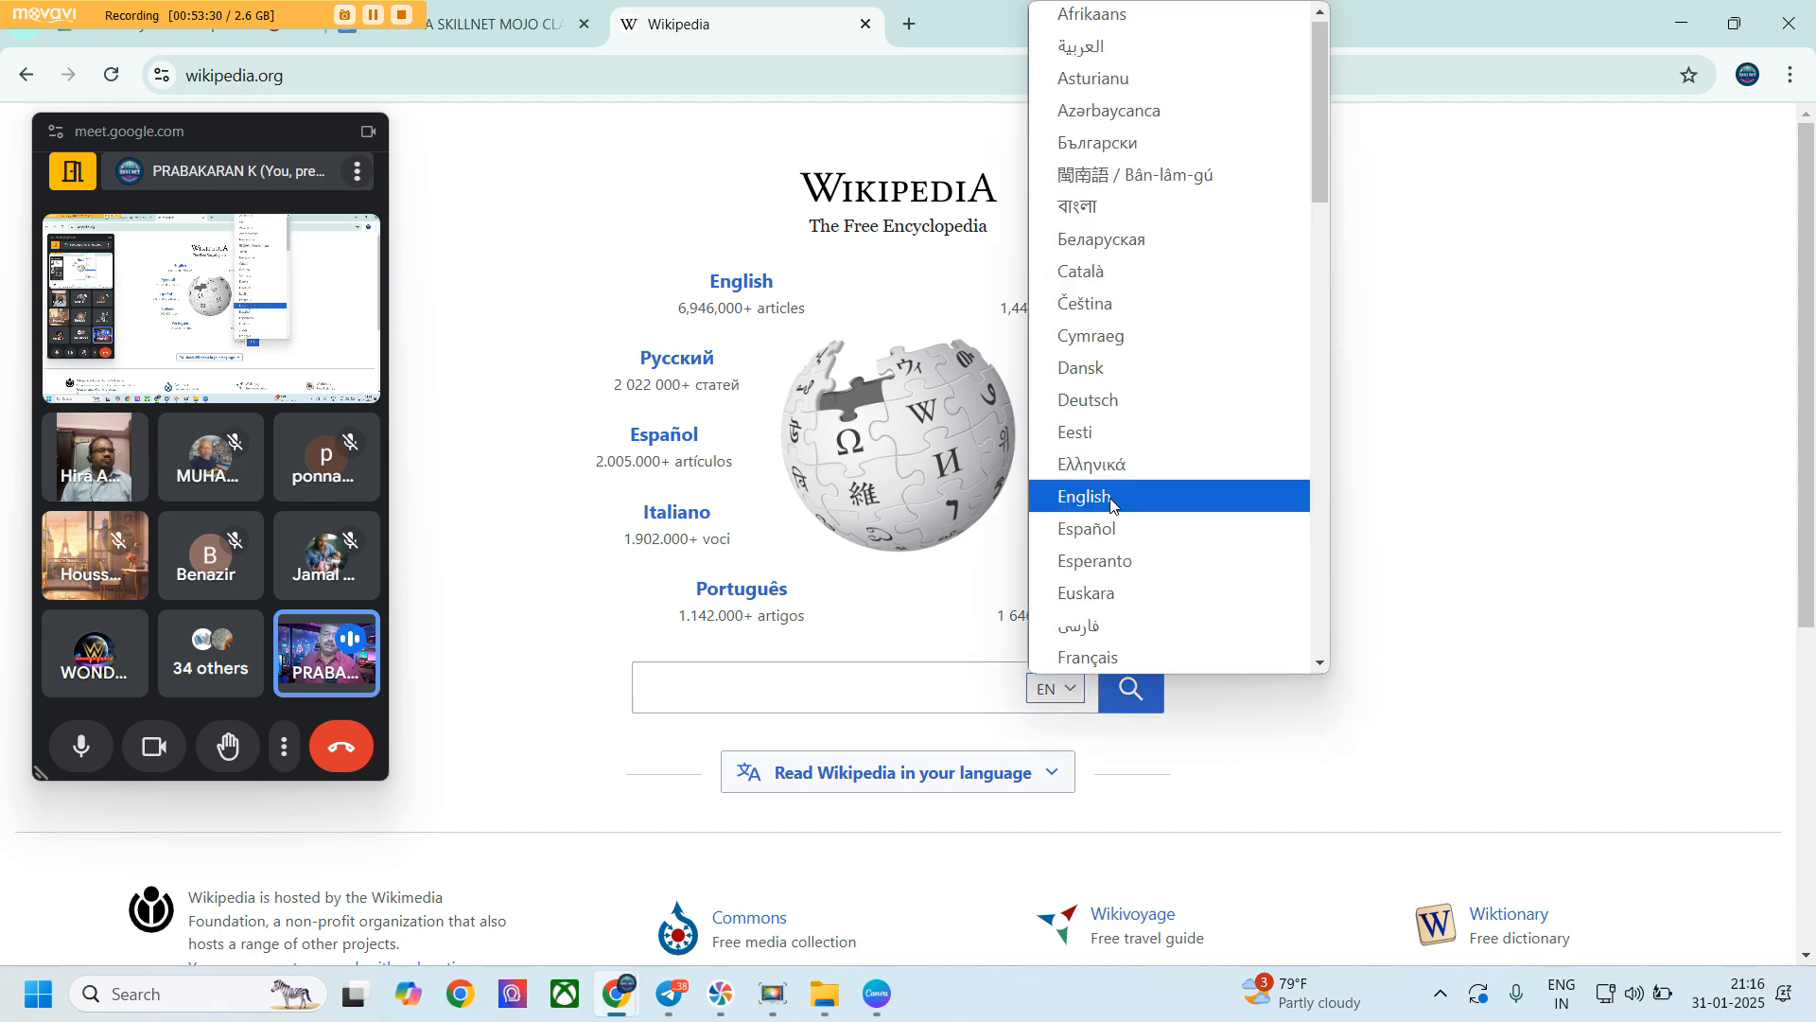
scroll(1111, 504, "down", 20)
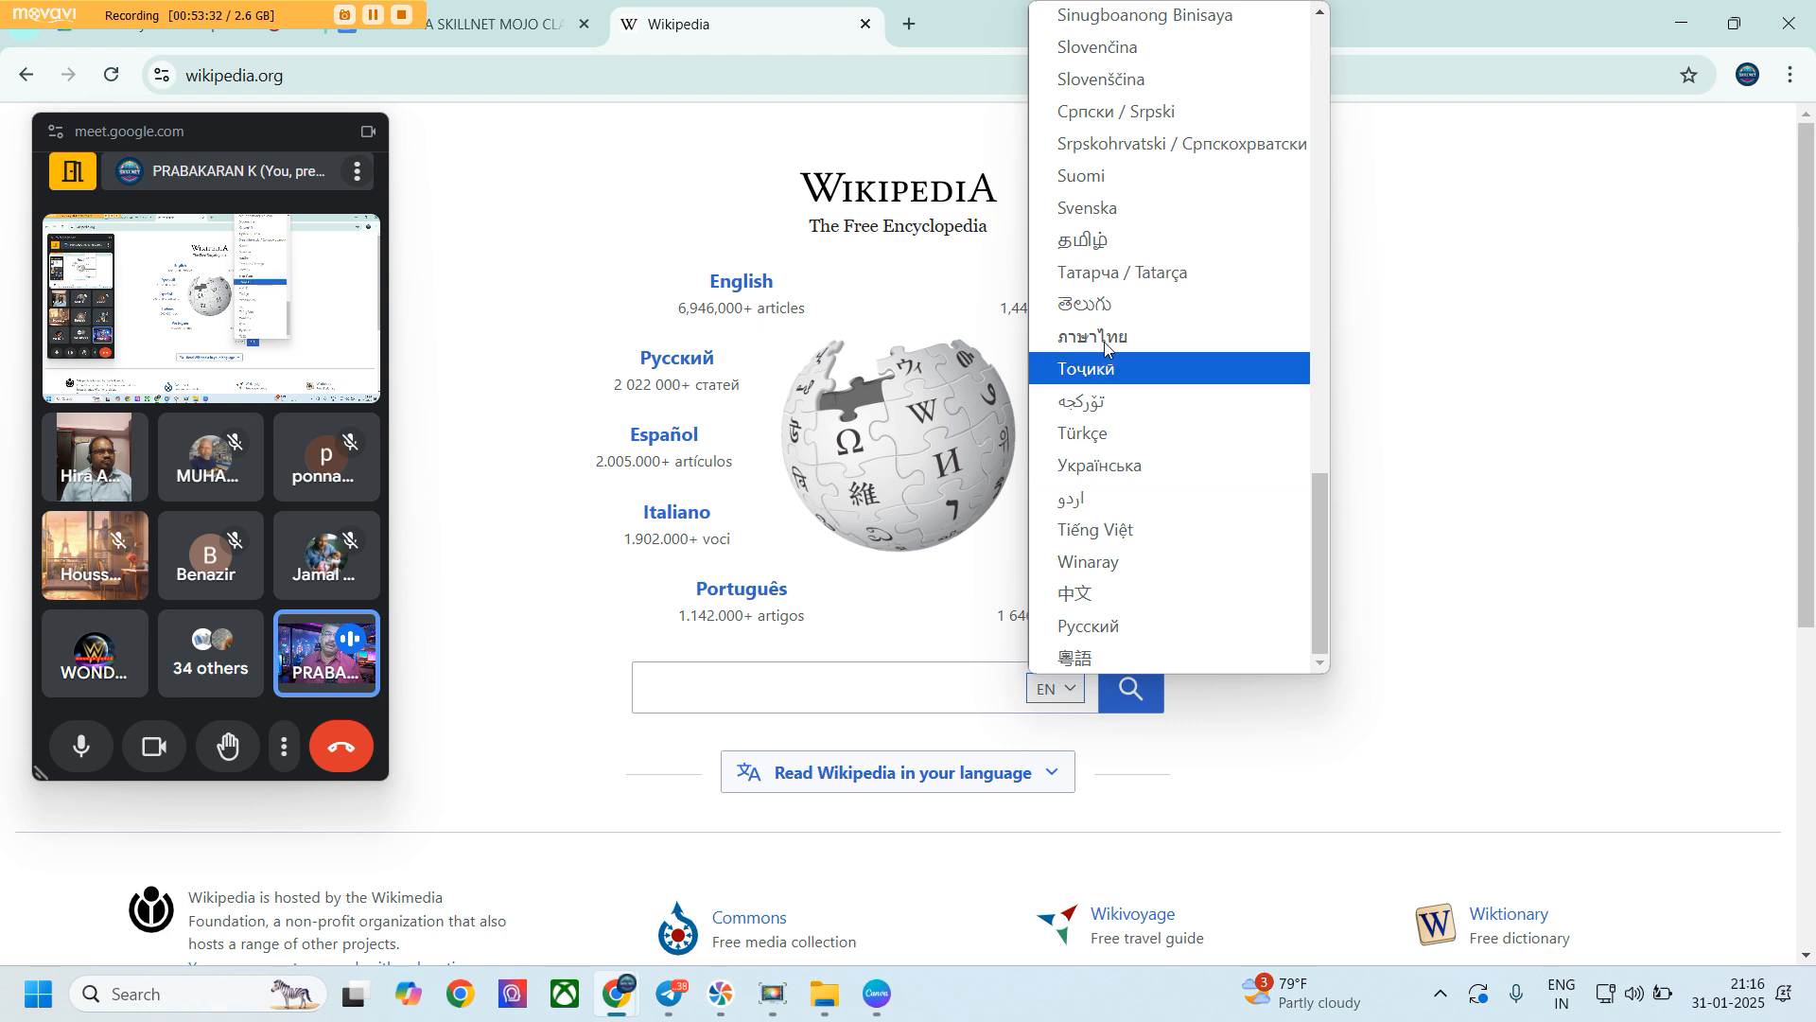
left_click(1108, 250)
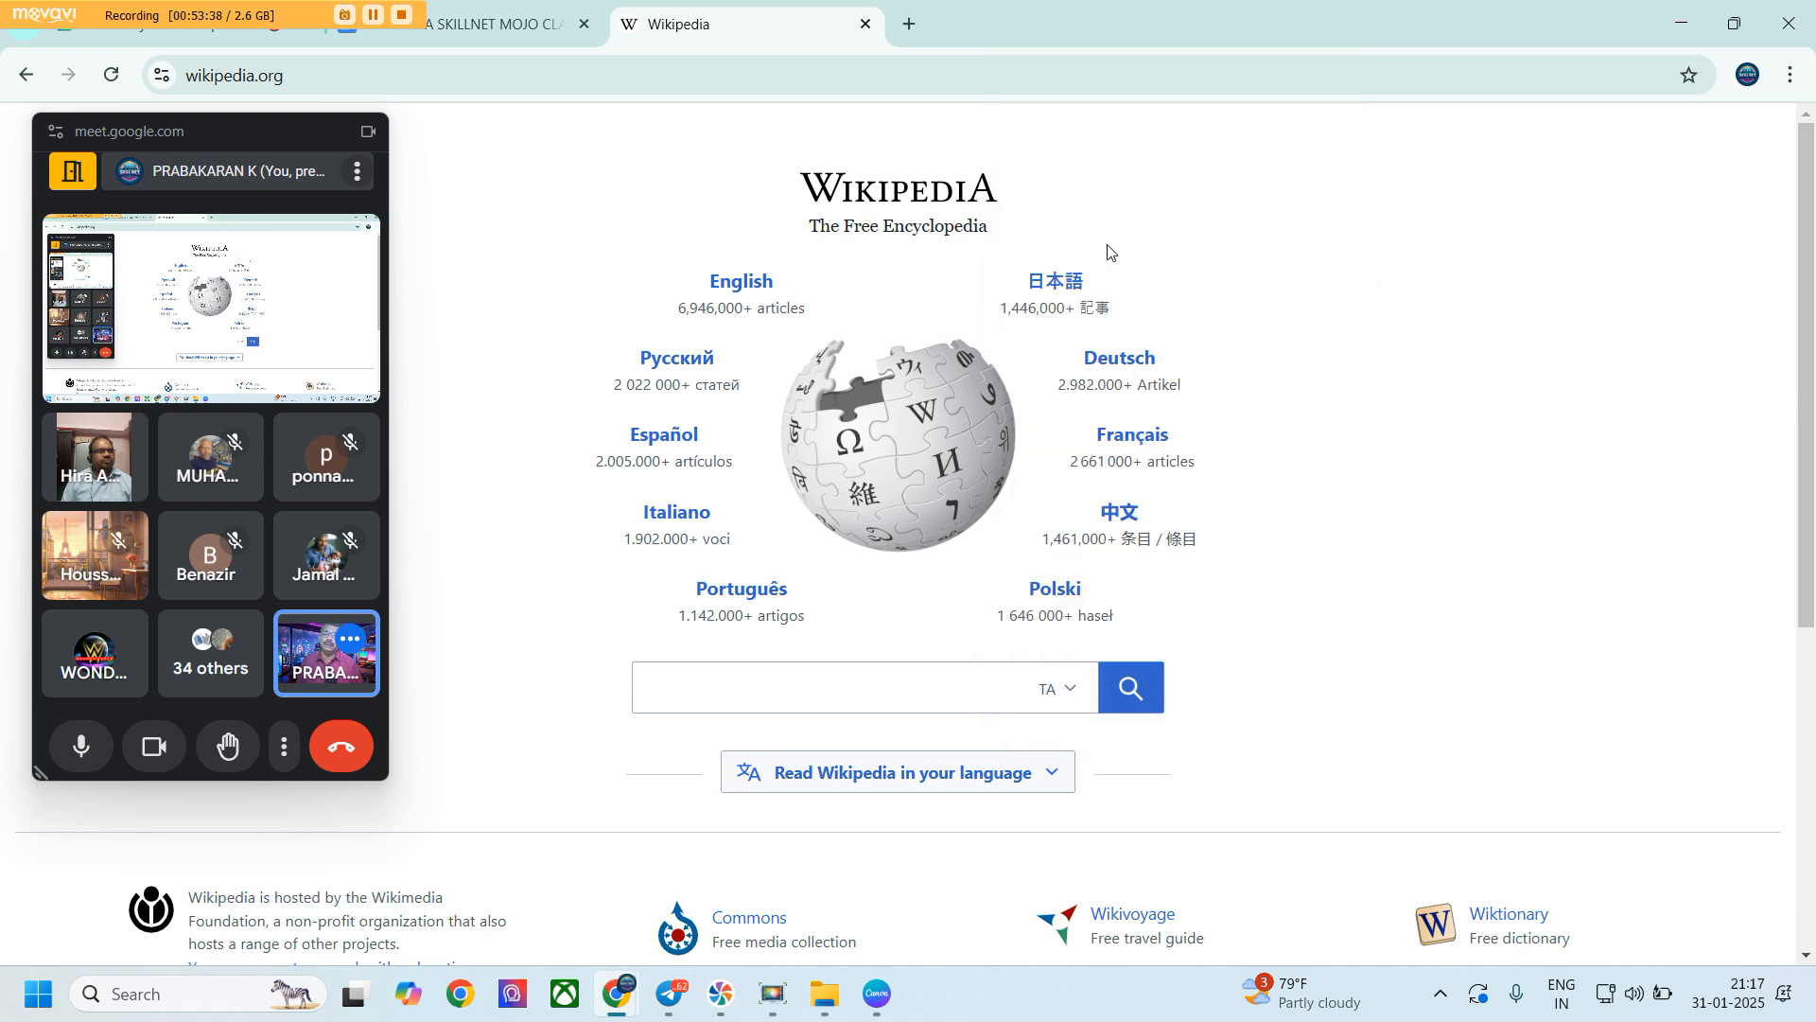
left_click(1129, 701)
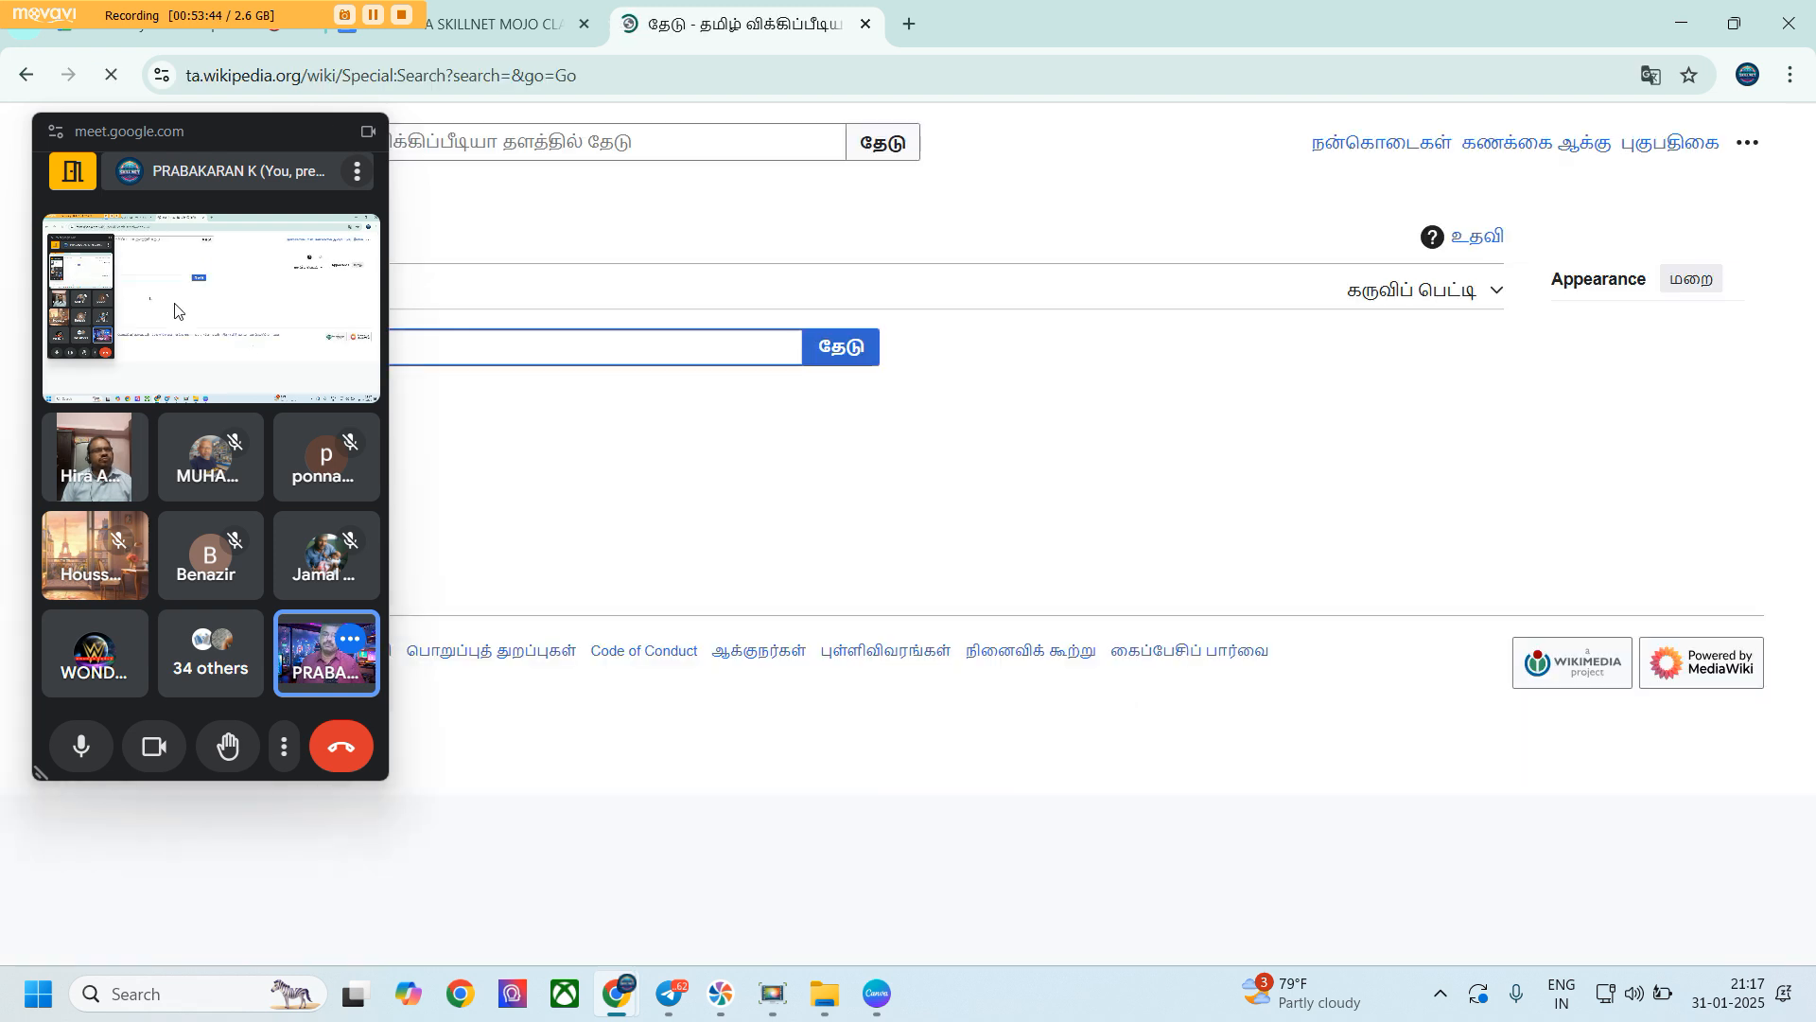
Move the floating meeting window below the Tamil Wikipedia header and open the account creation page (கணக்கை ஆக்கு)
left_click_drag(215, 127, 221, 247)
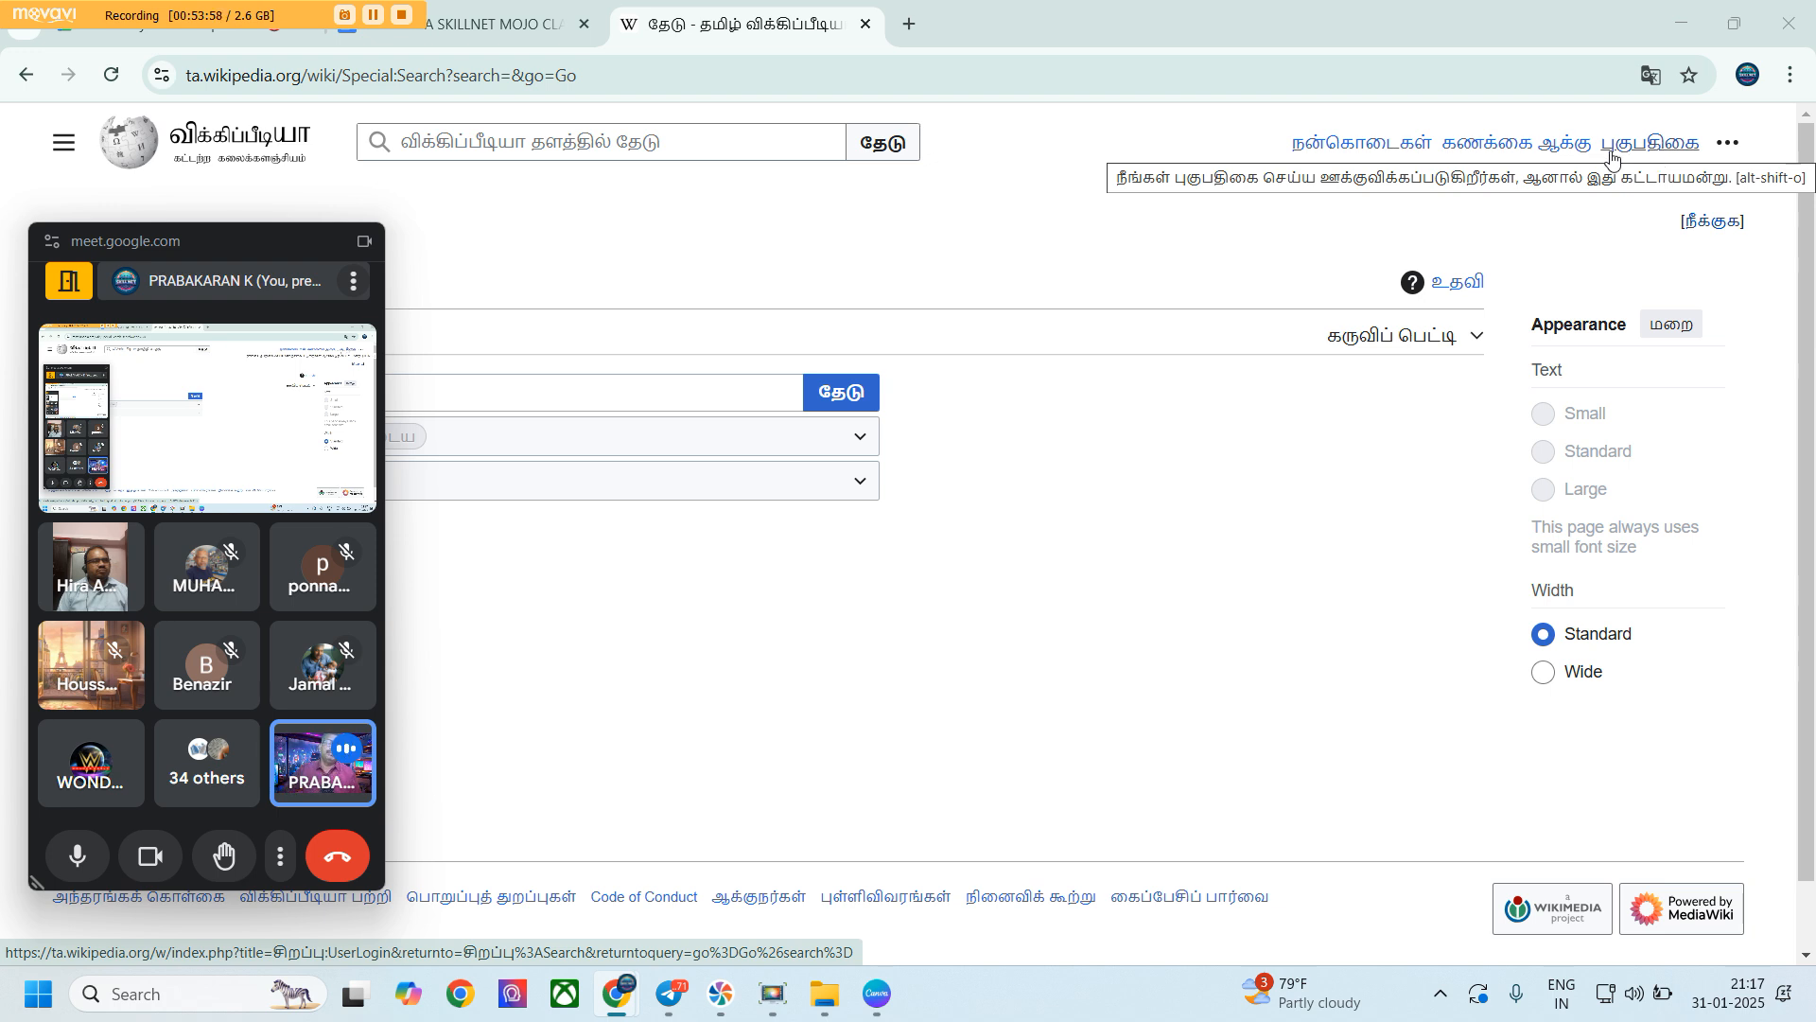
left_click(1495, 152)
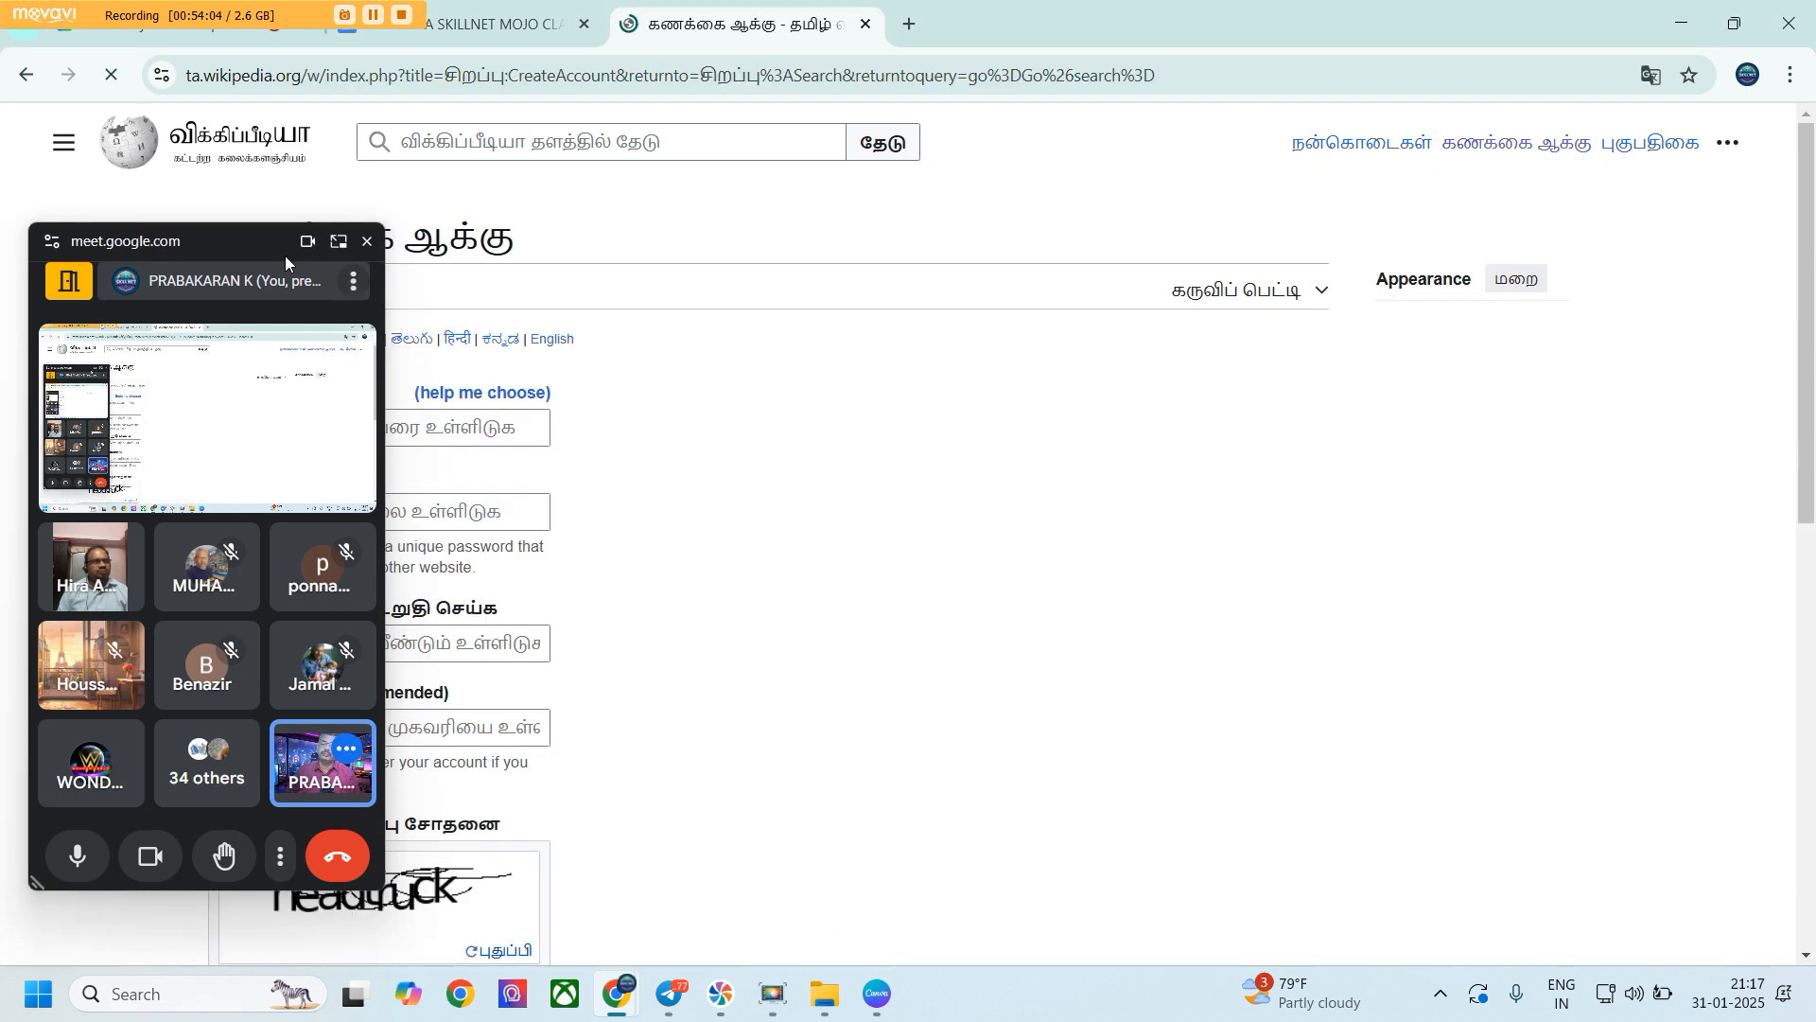
Move the floating meeting window clear of the account creation form and begin entering a username
left_click_drag(269, 242, 1357, 215)
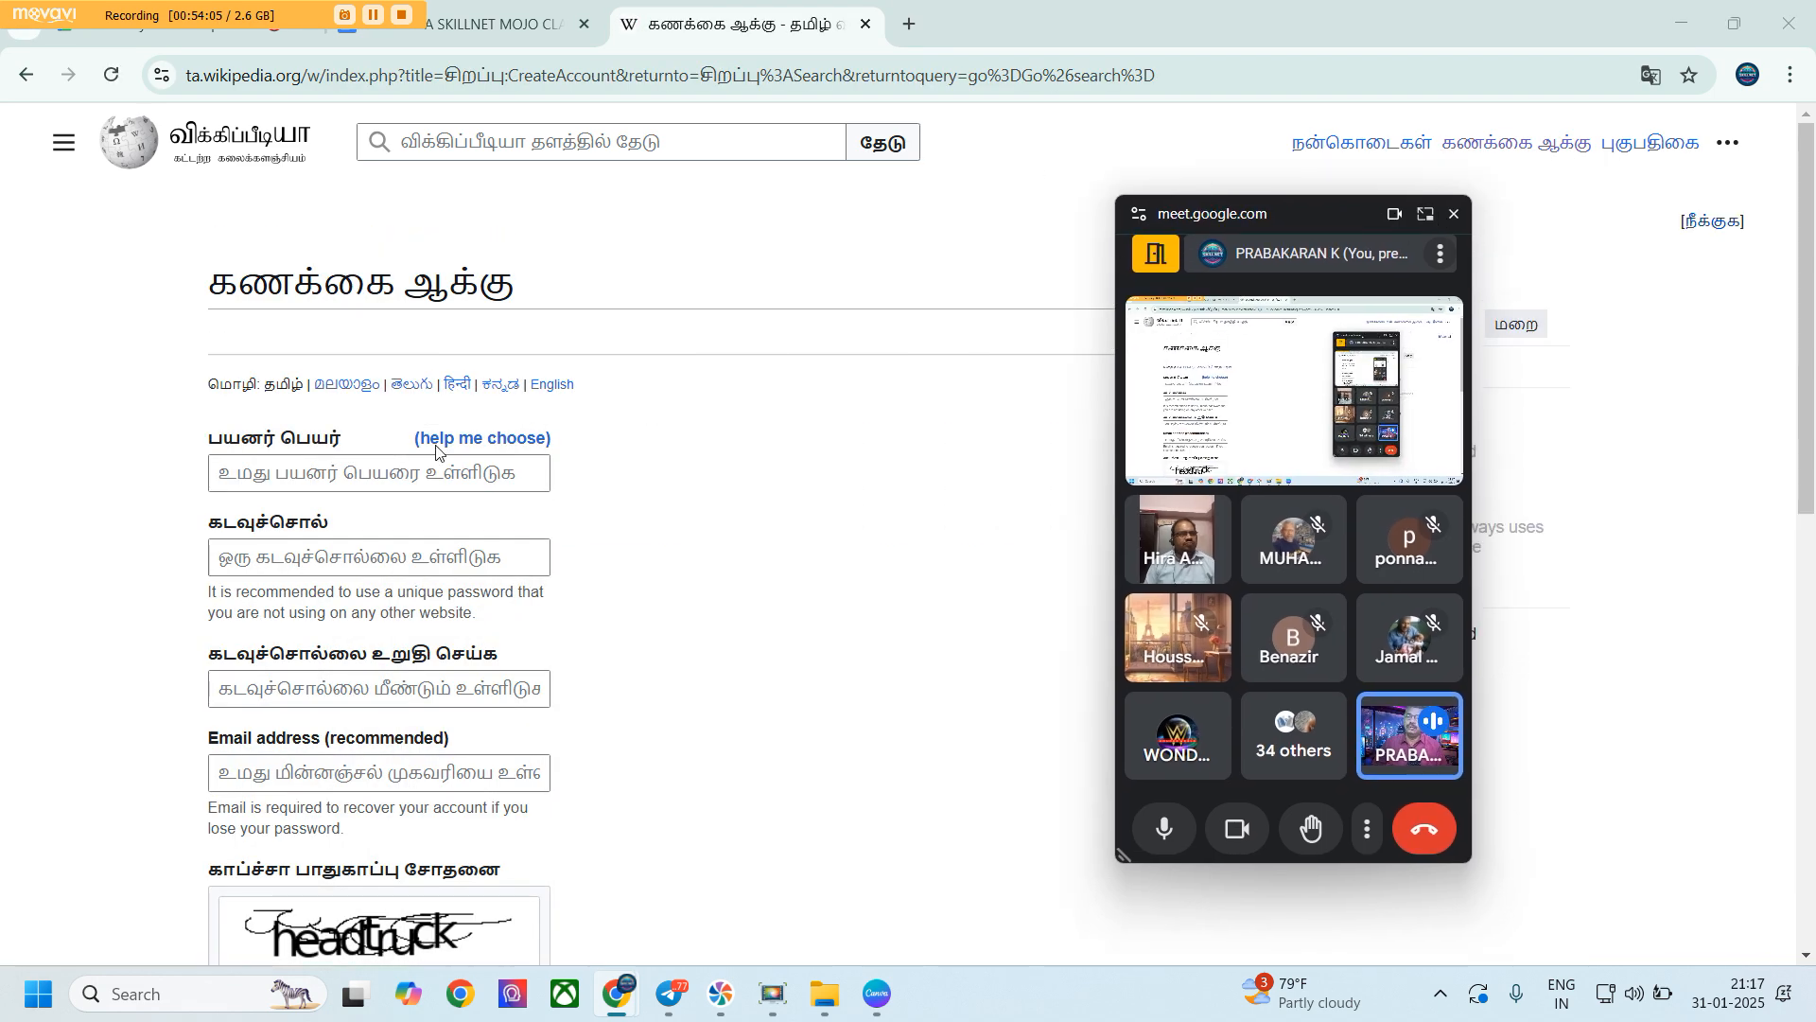
left_click(360, 484)
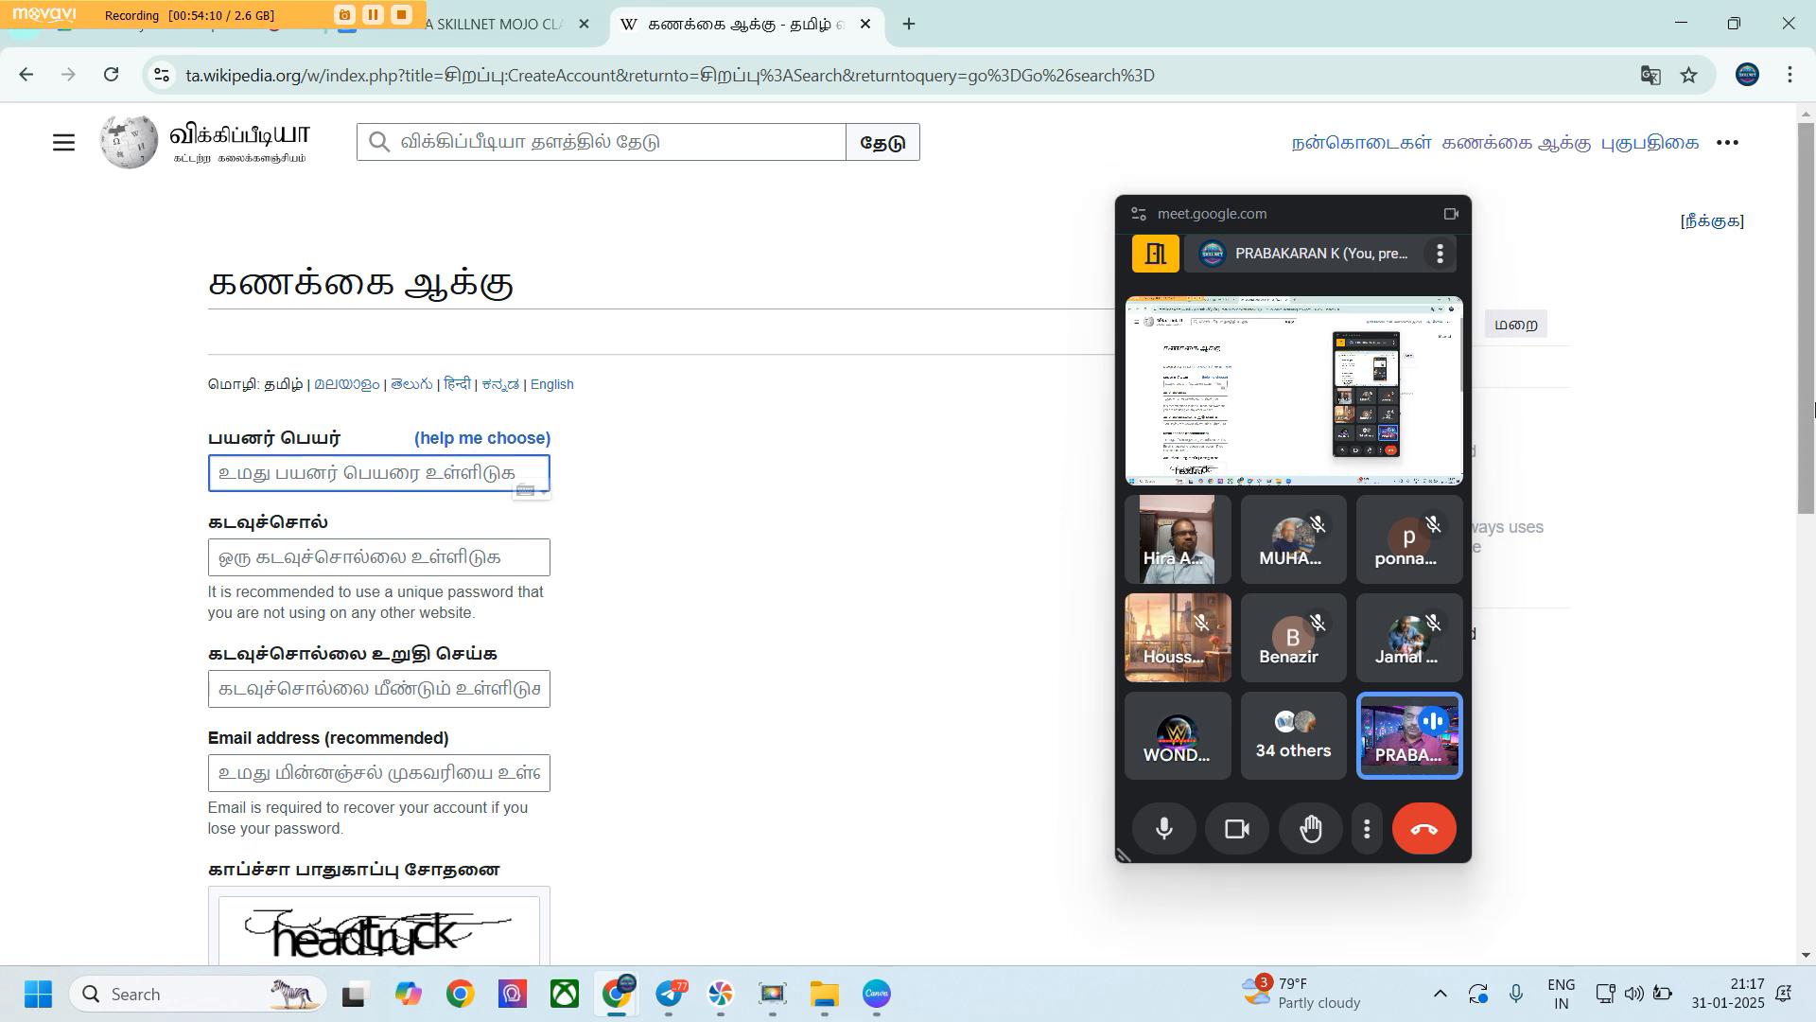
type("P")
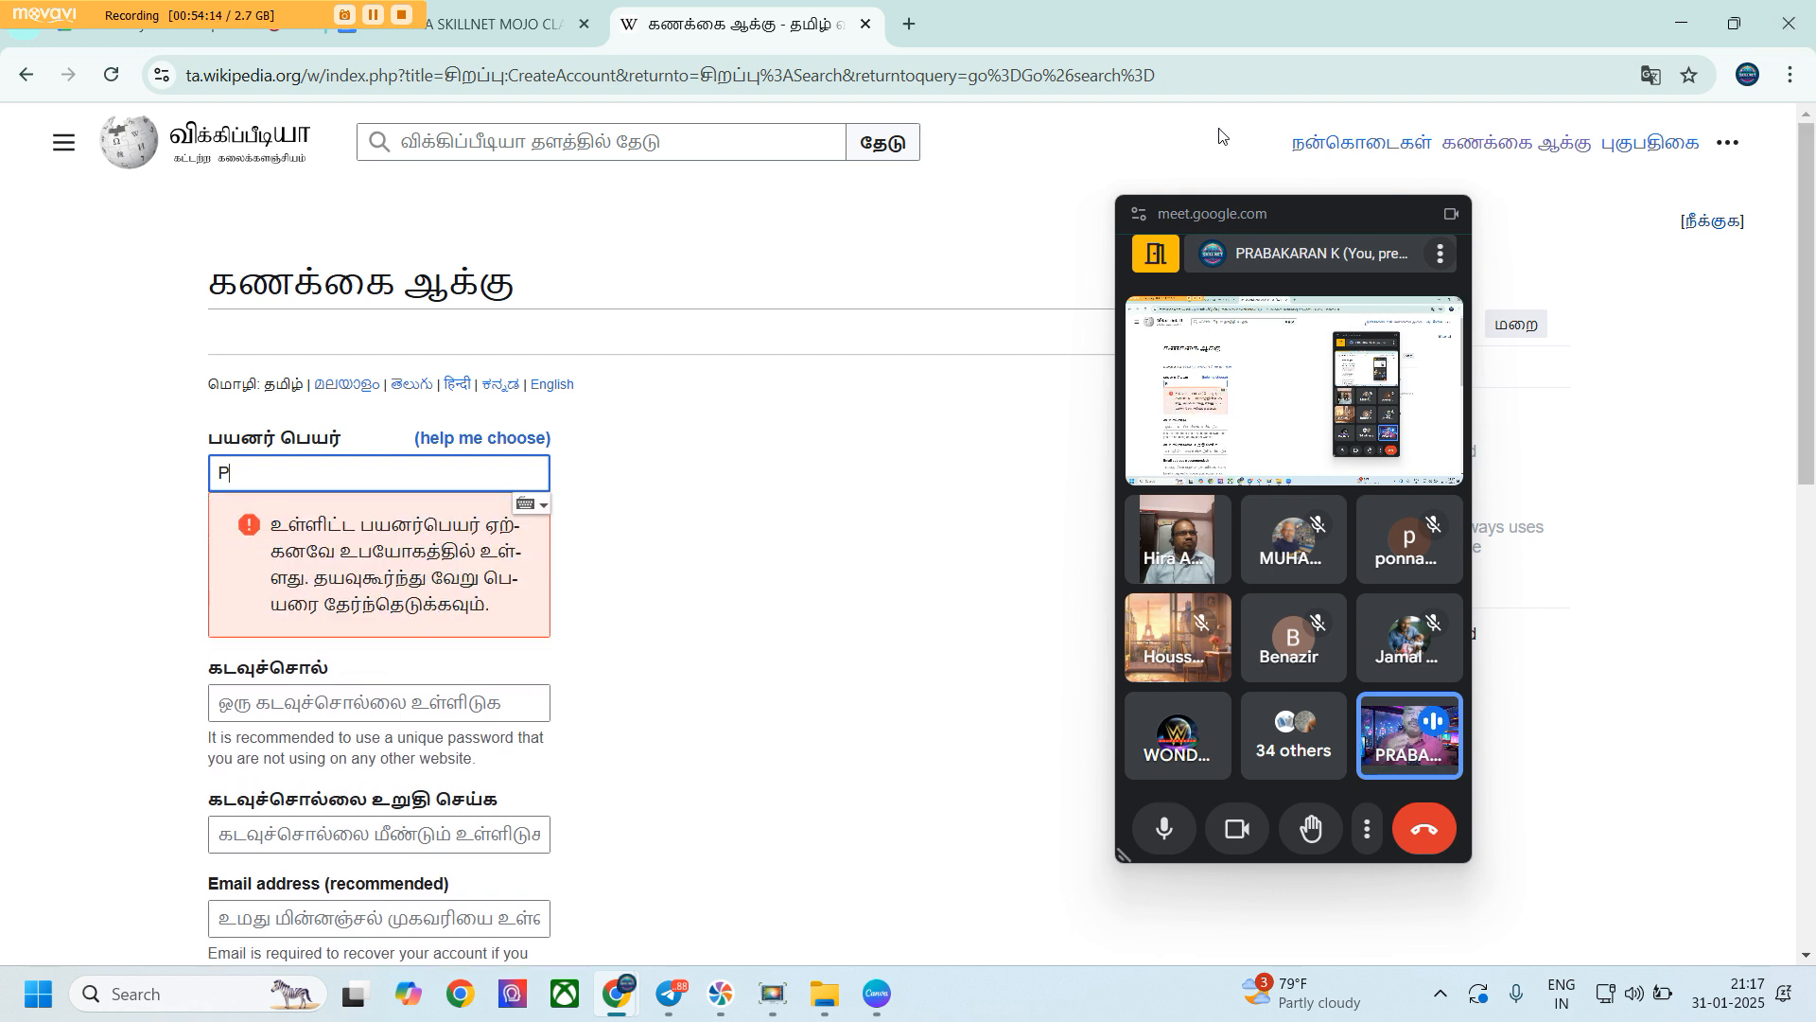
Copy the account creation page's address and paste it below the Wikimedia Commons link in the WIKIPEDIA SKILLNET MOJO CLASS document
left_click_drag(1245, 80, 0, 151)
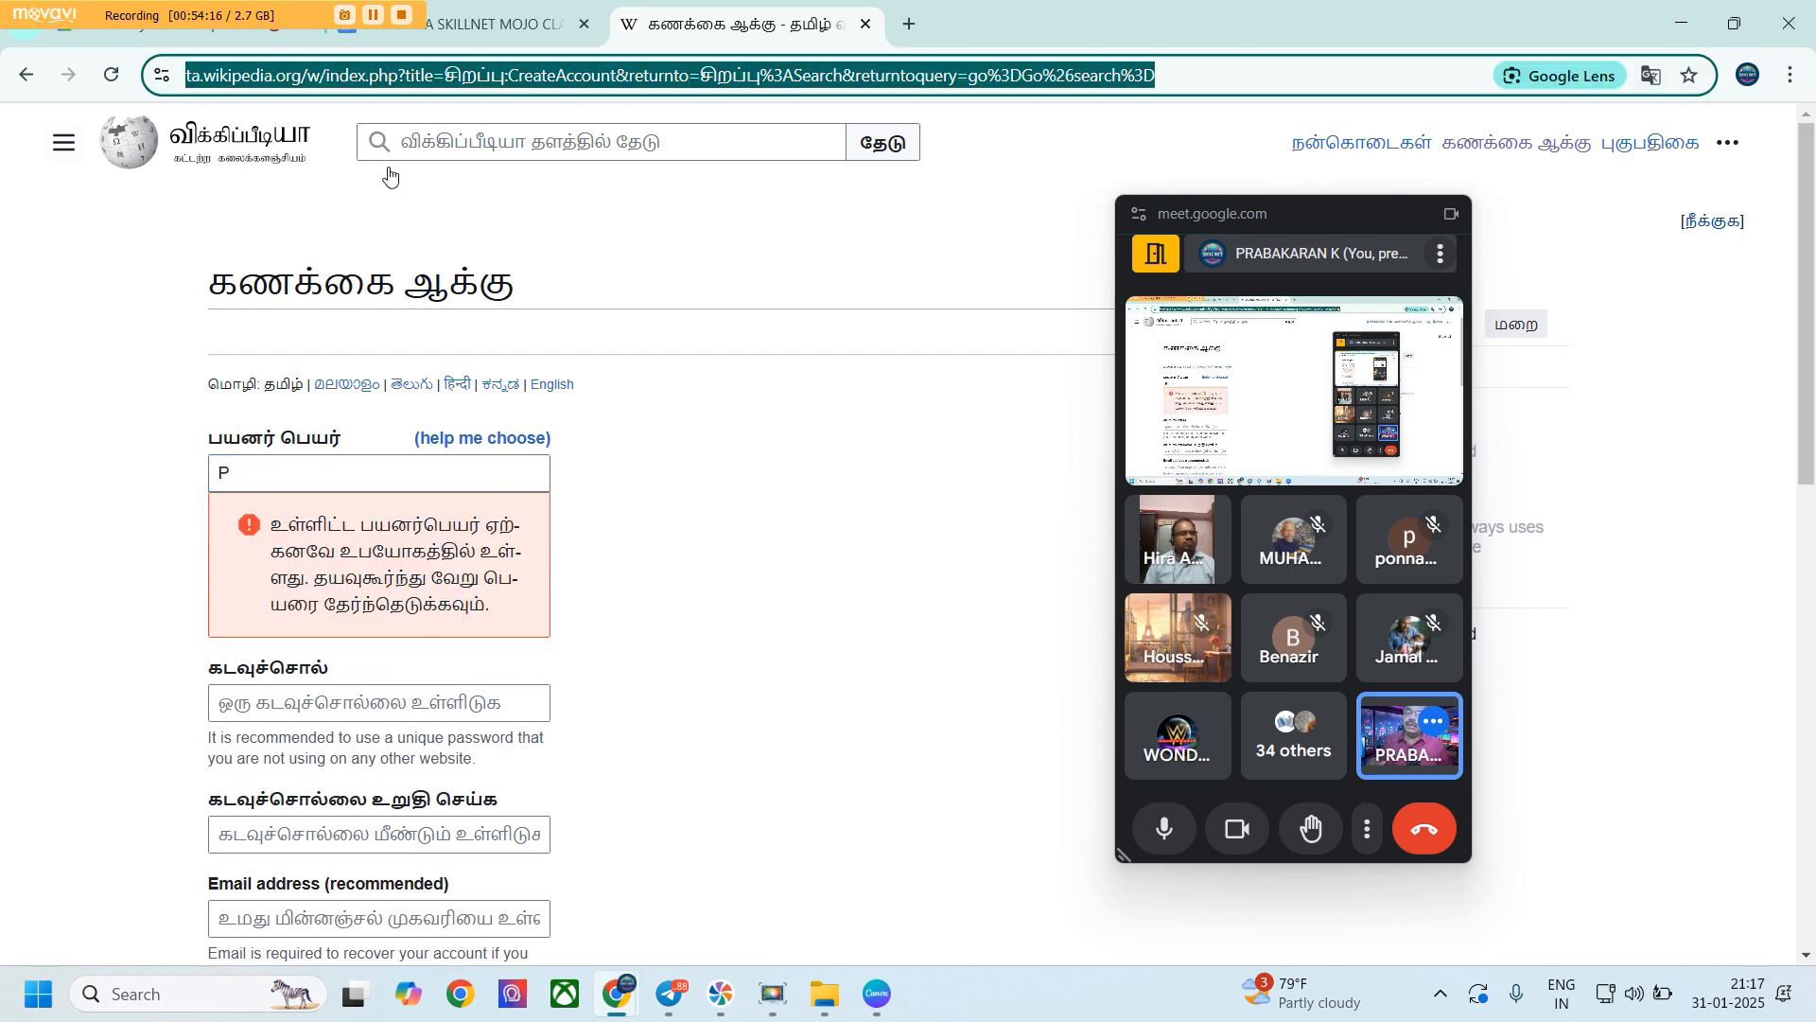
right_click(635, 81)
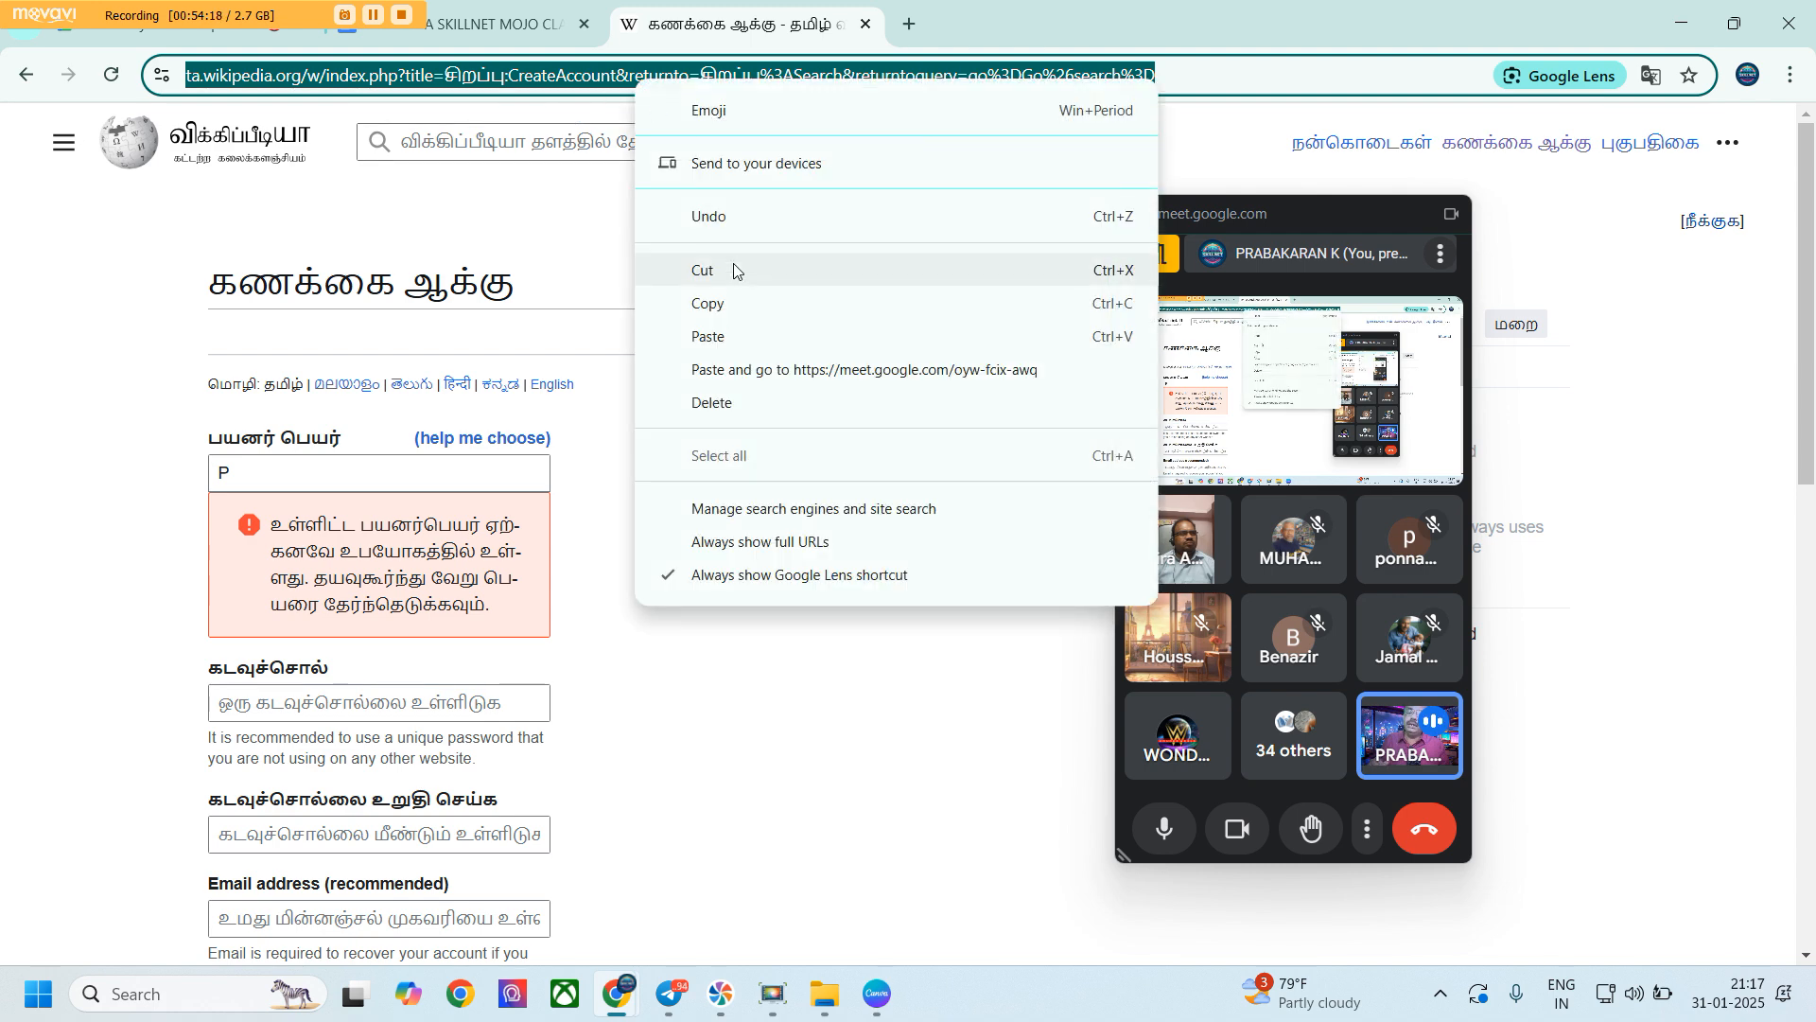
left_click(734, 304)
left_click(491, 25)
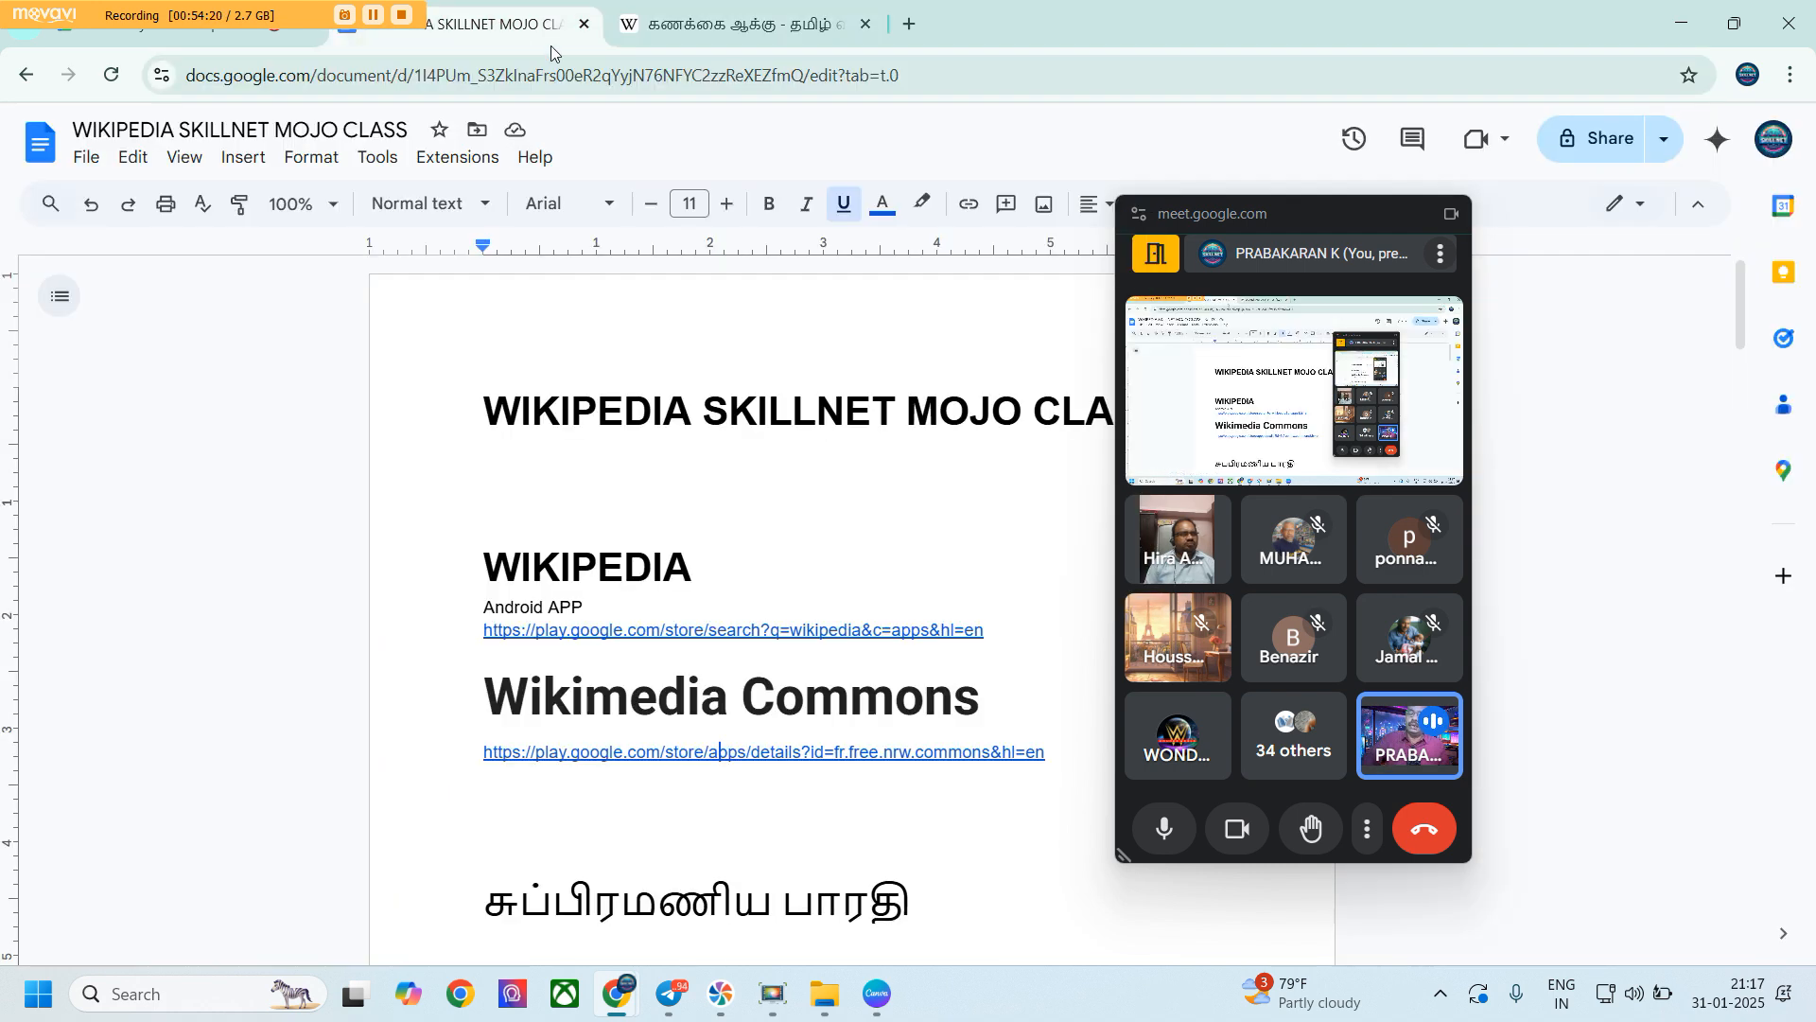
scroll(562, 580, "down", 3)
scroll(562, 580, "up", 1)
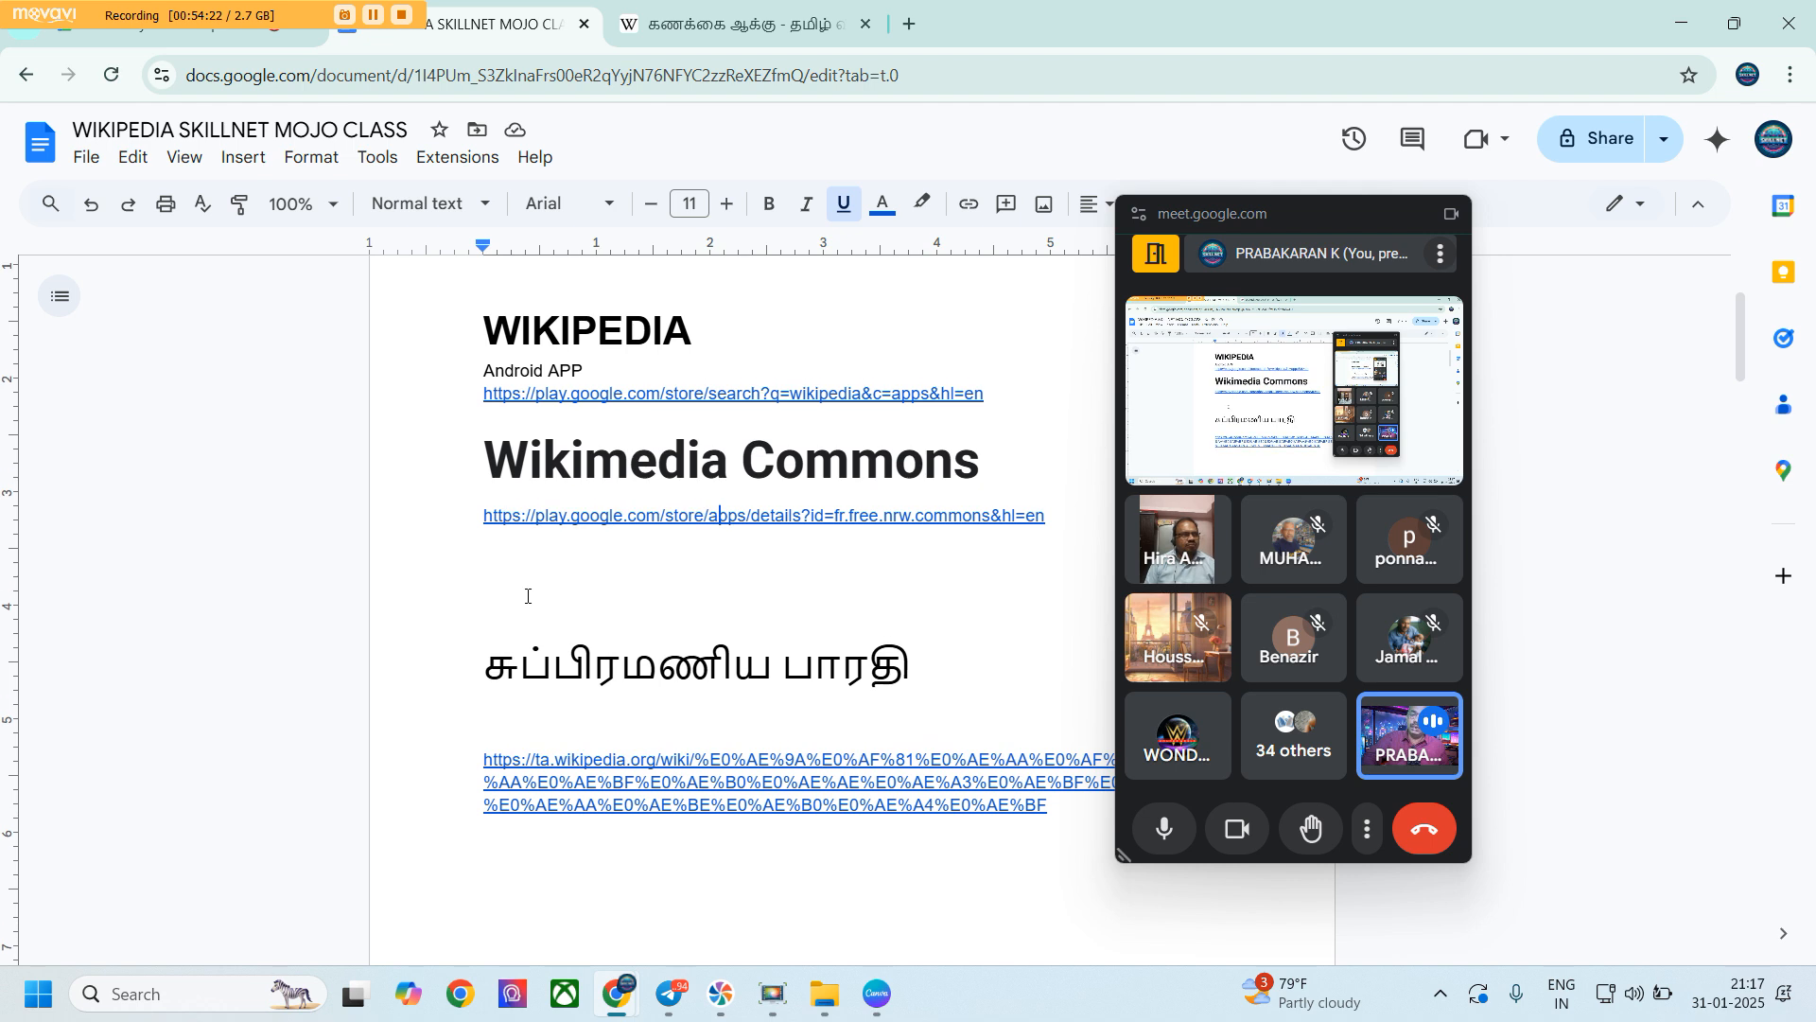
left_click(520, 583)
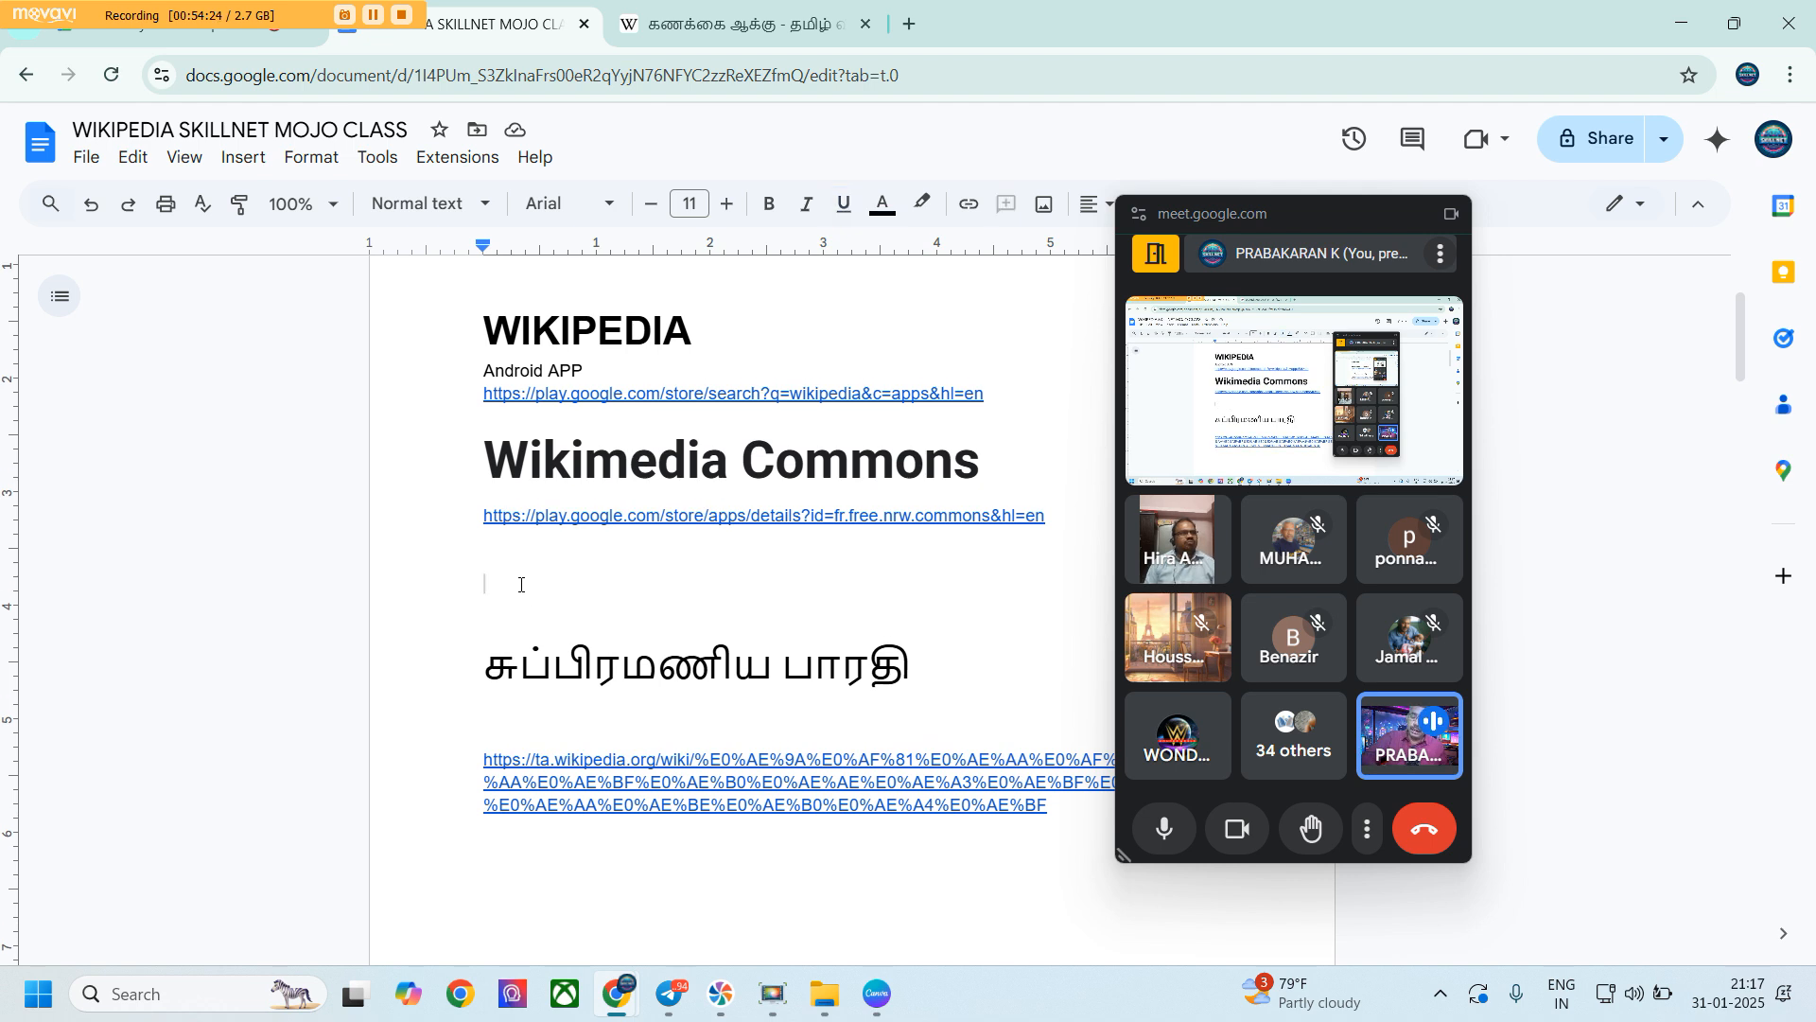
key("ctrl+v")
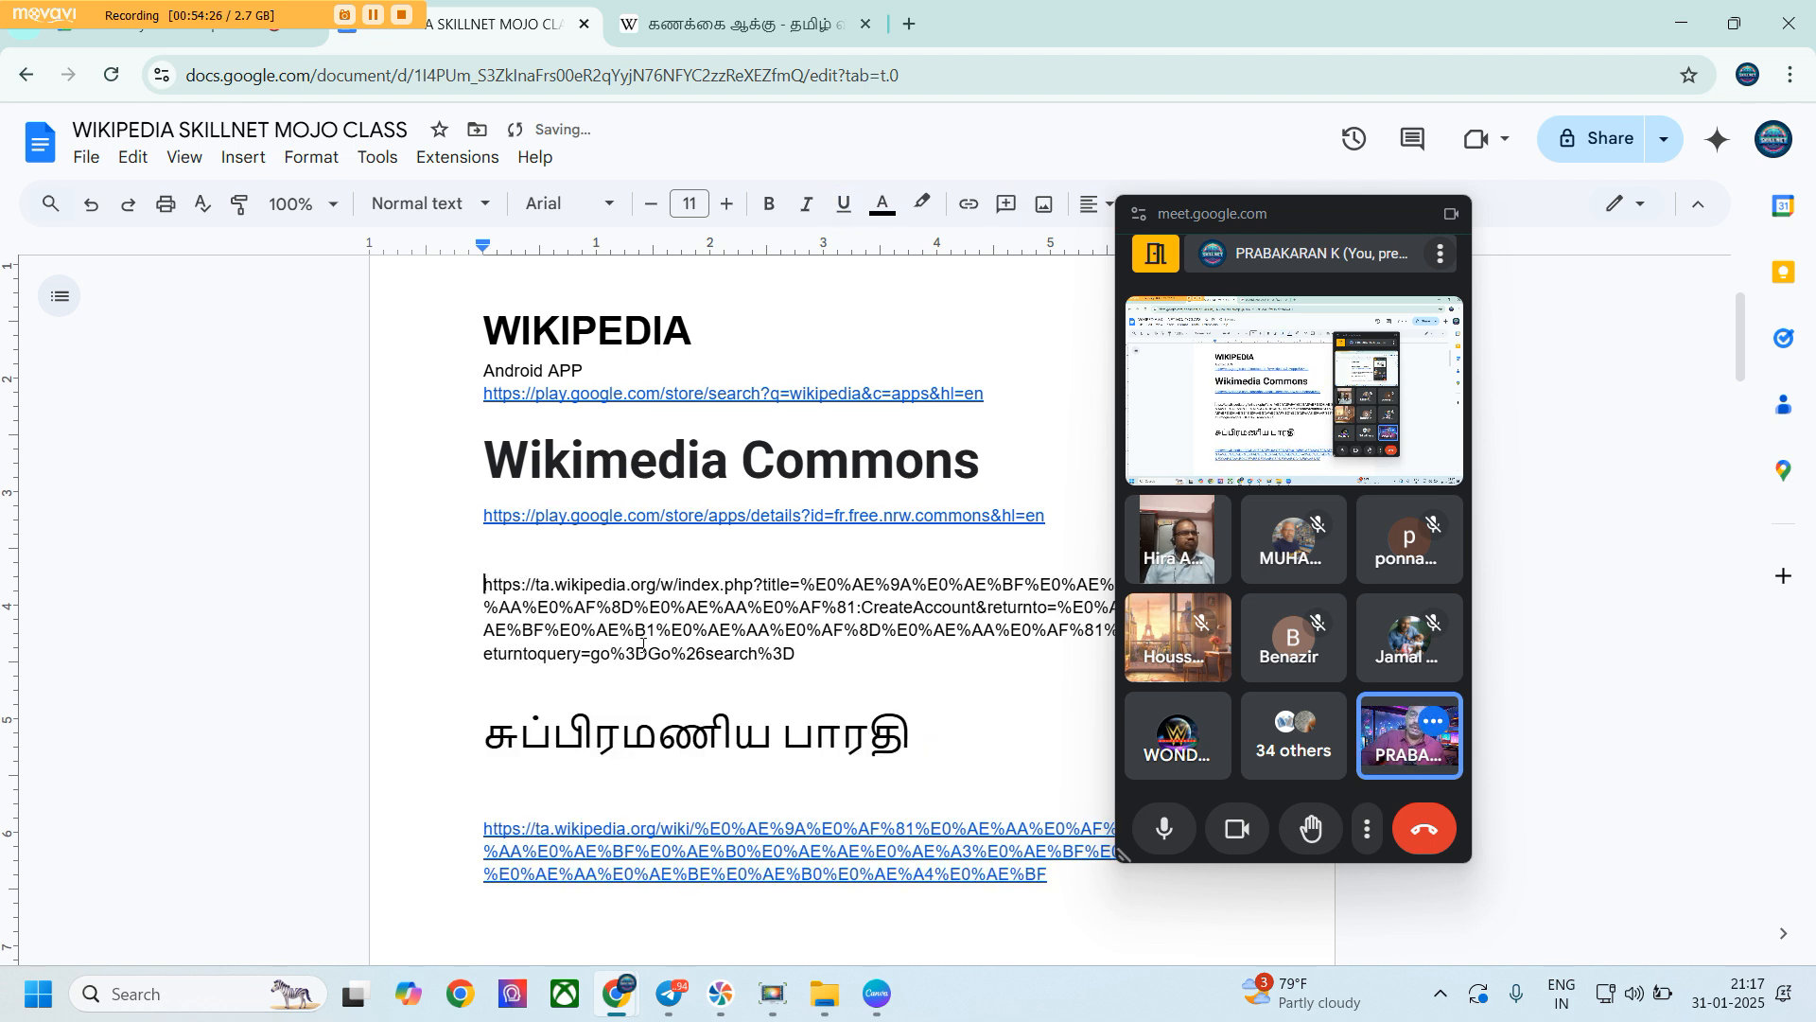
Add a line break after the pasted address and label the link above it "Tamil wikipedia"
left_click(828, 675)
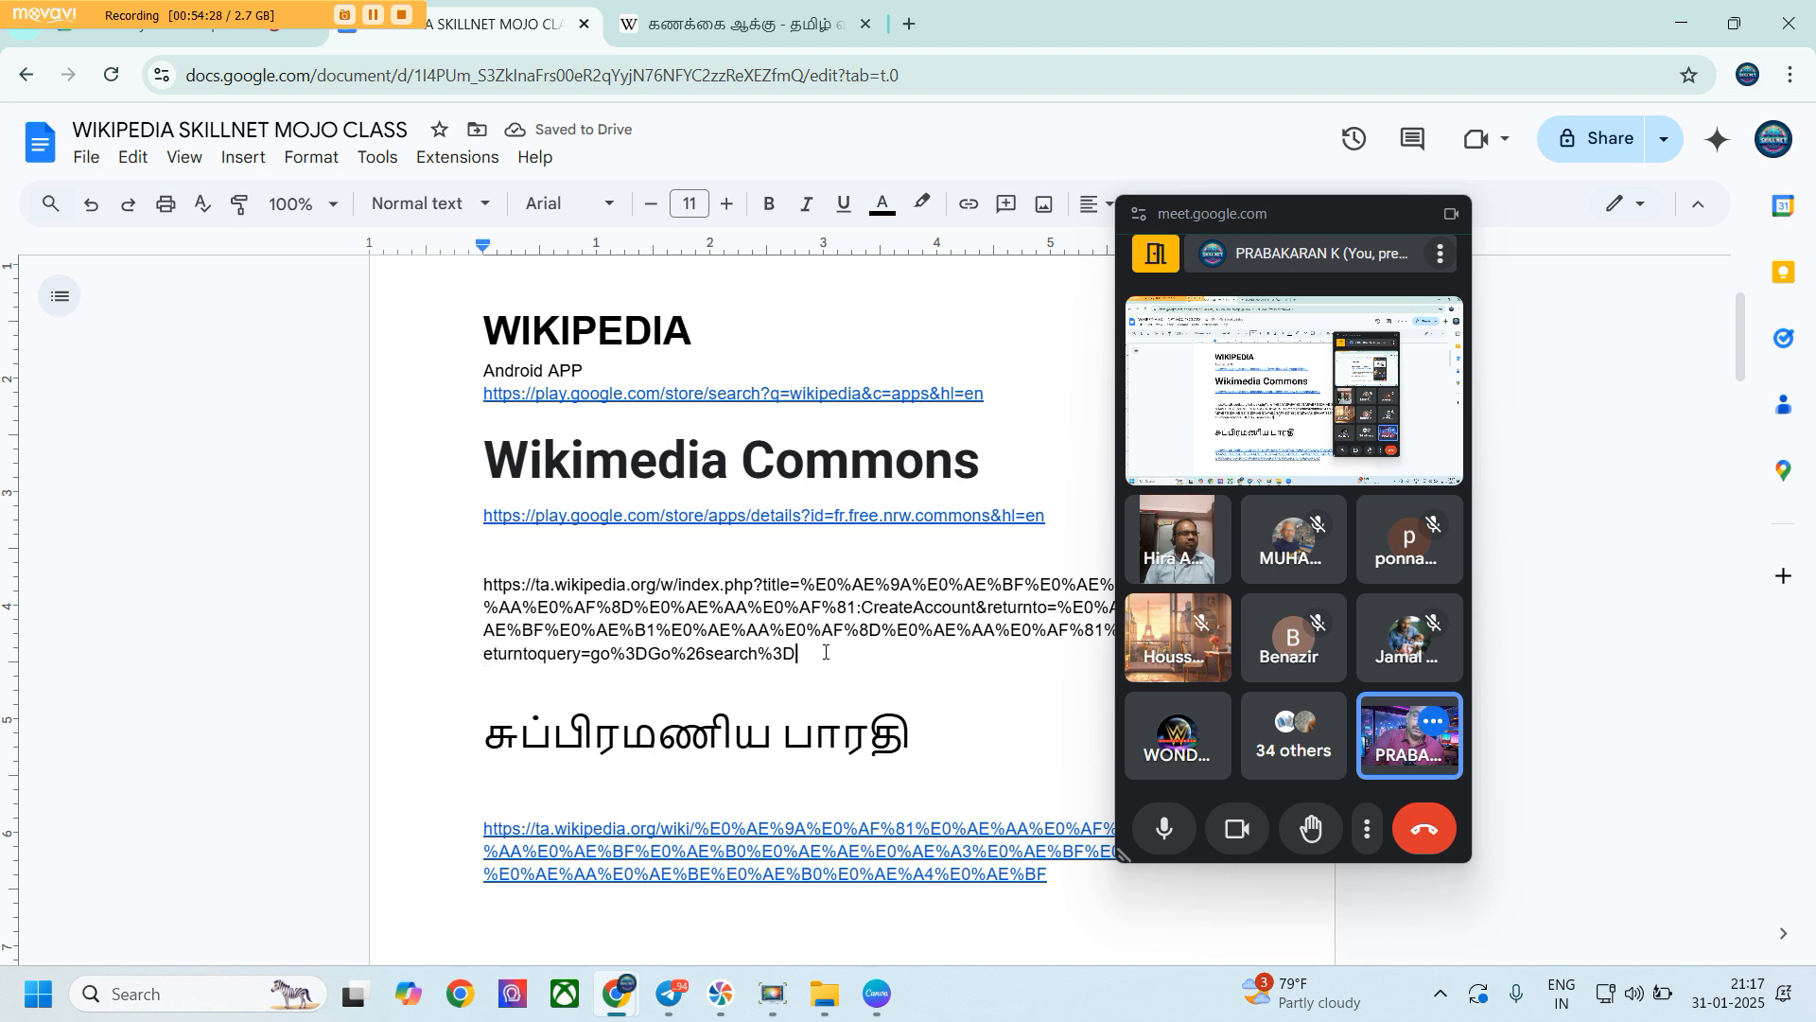
key("Return")
type("Tamil wikipedia")
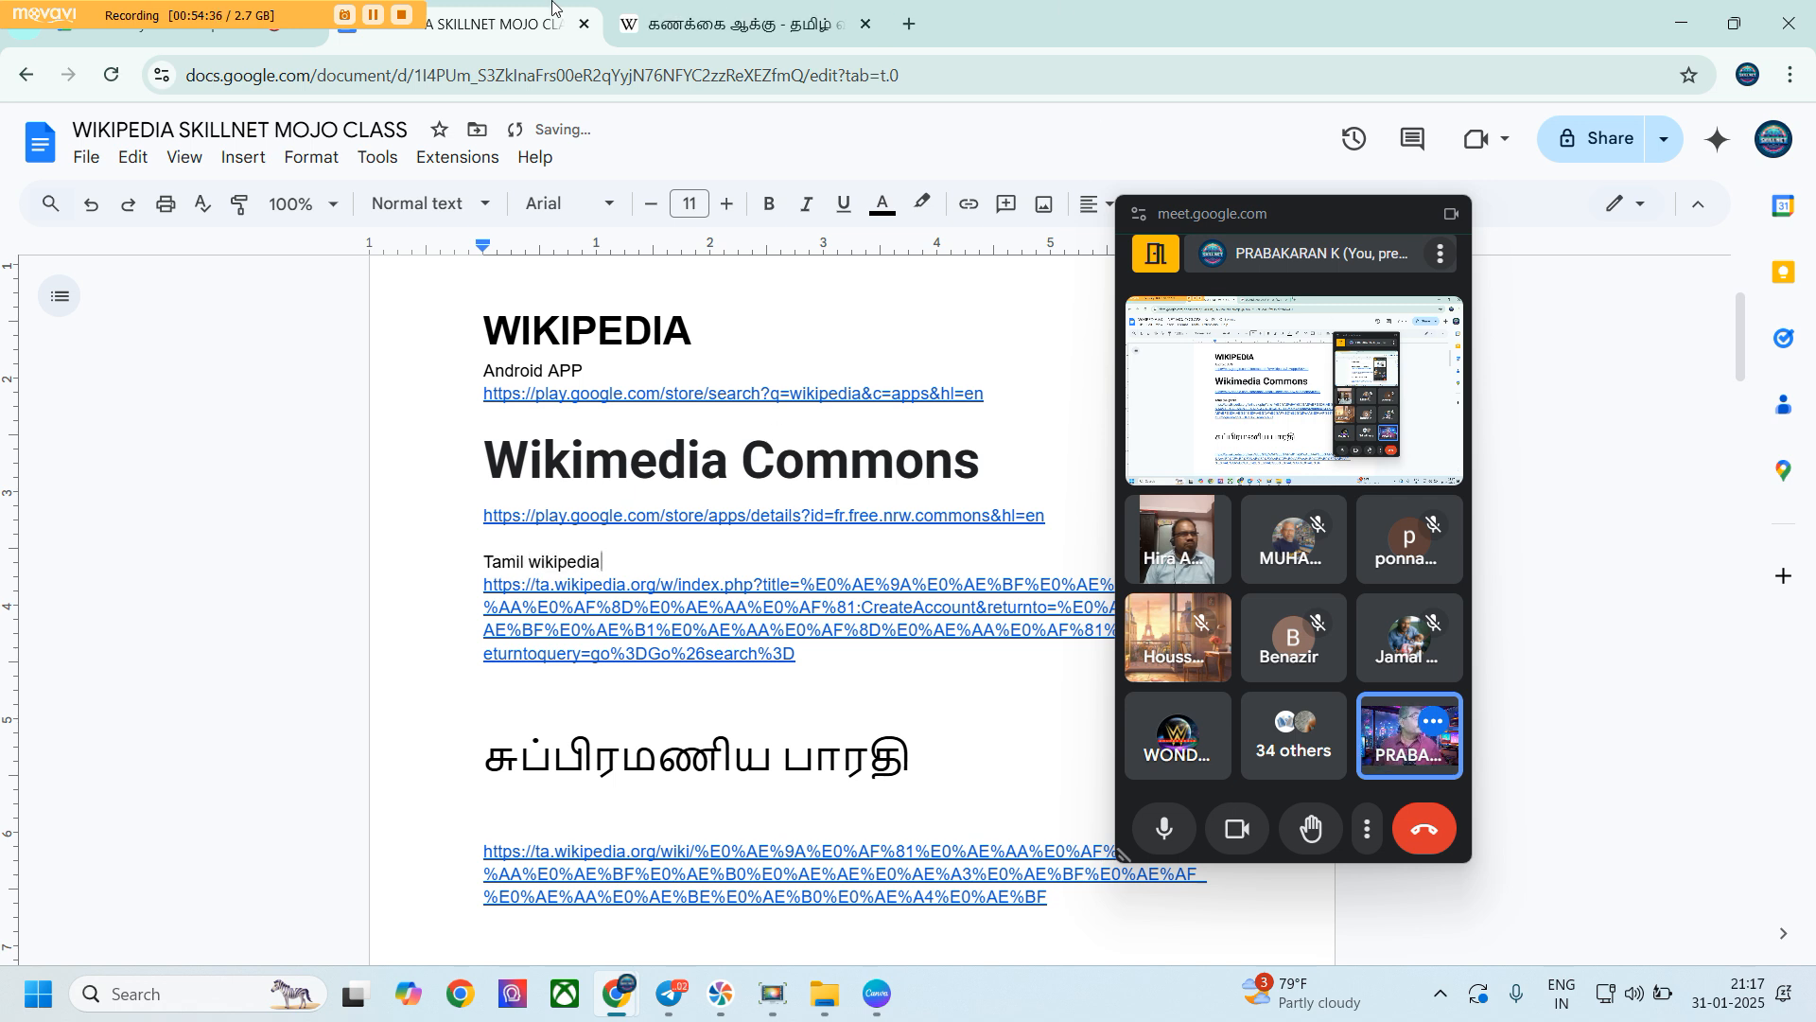
Return to the account creation form and replace the username with skillnet plus the presenter's name, written without a space
left_click(673, 24)
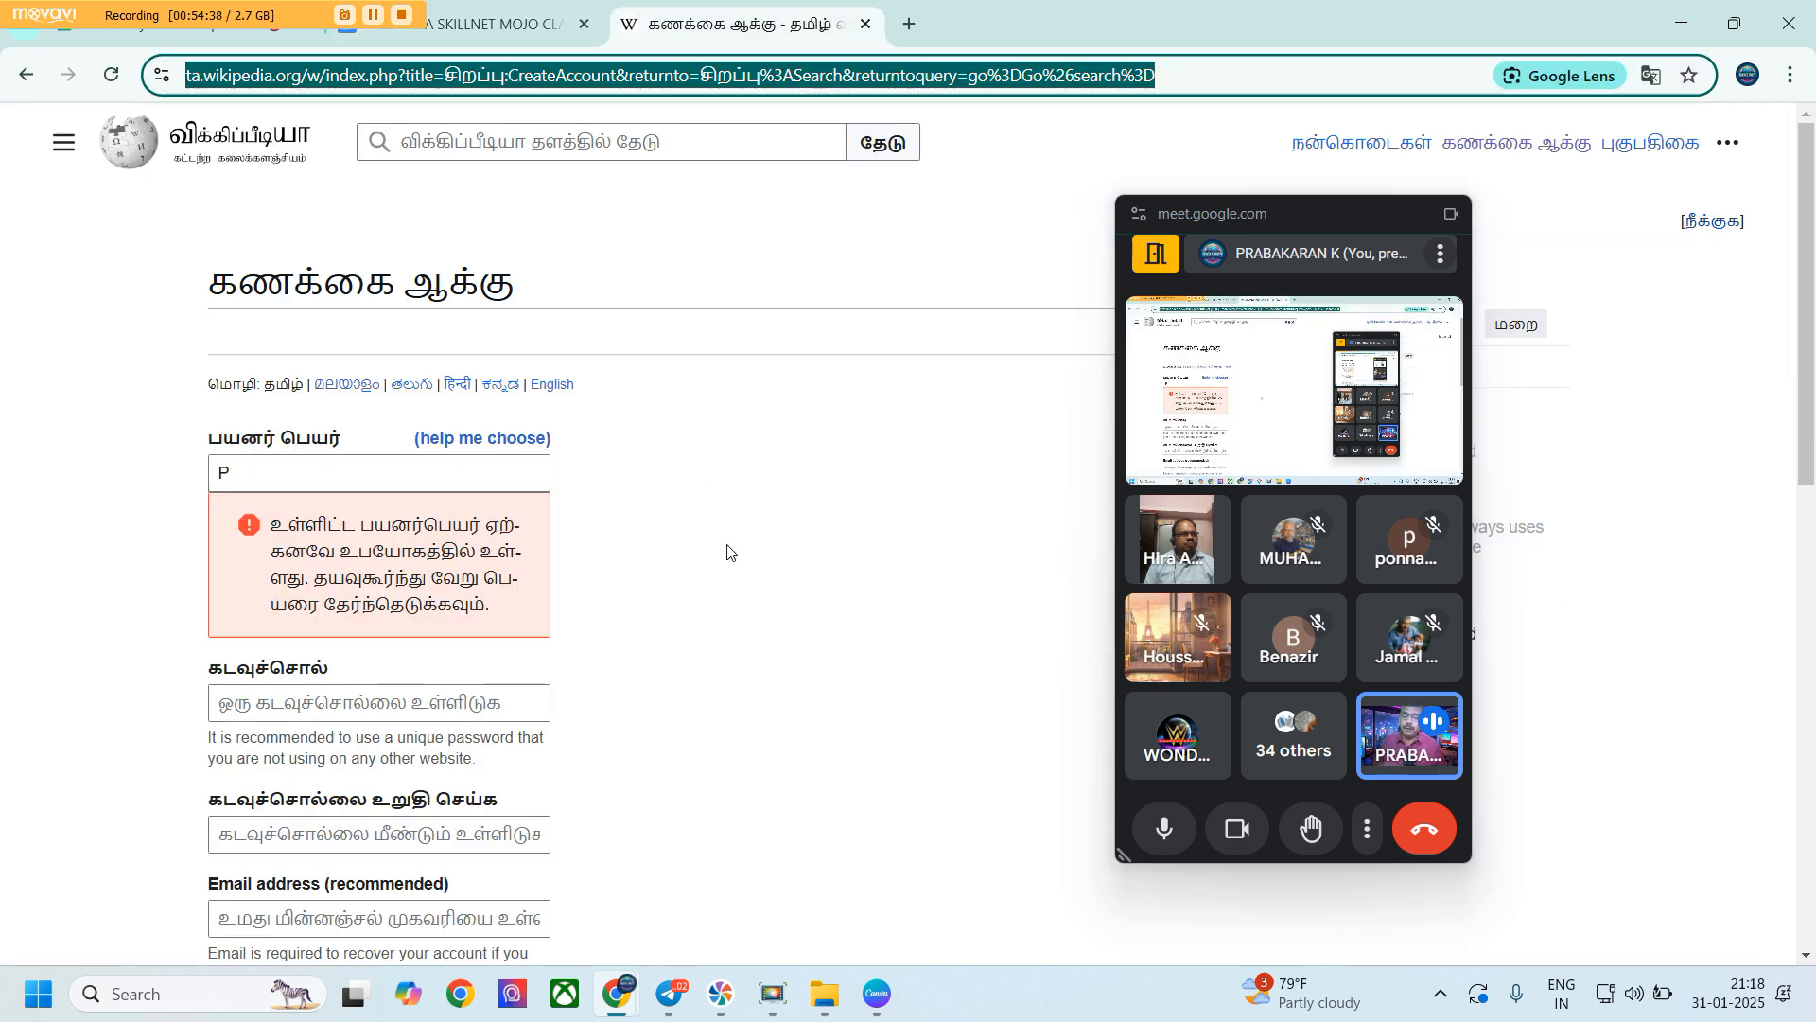
left_click(298, 479)
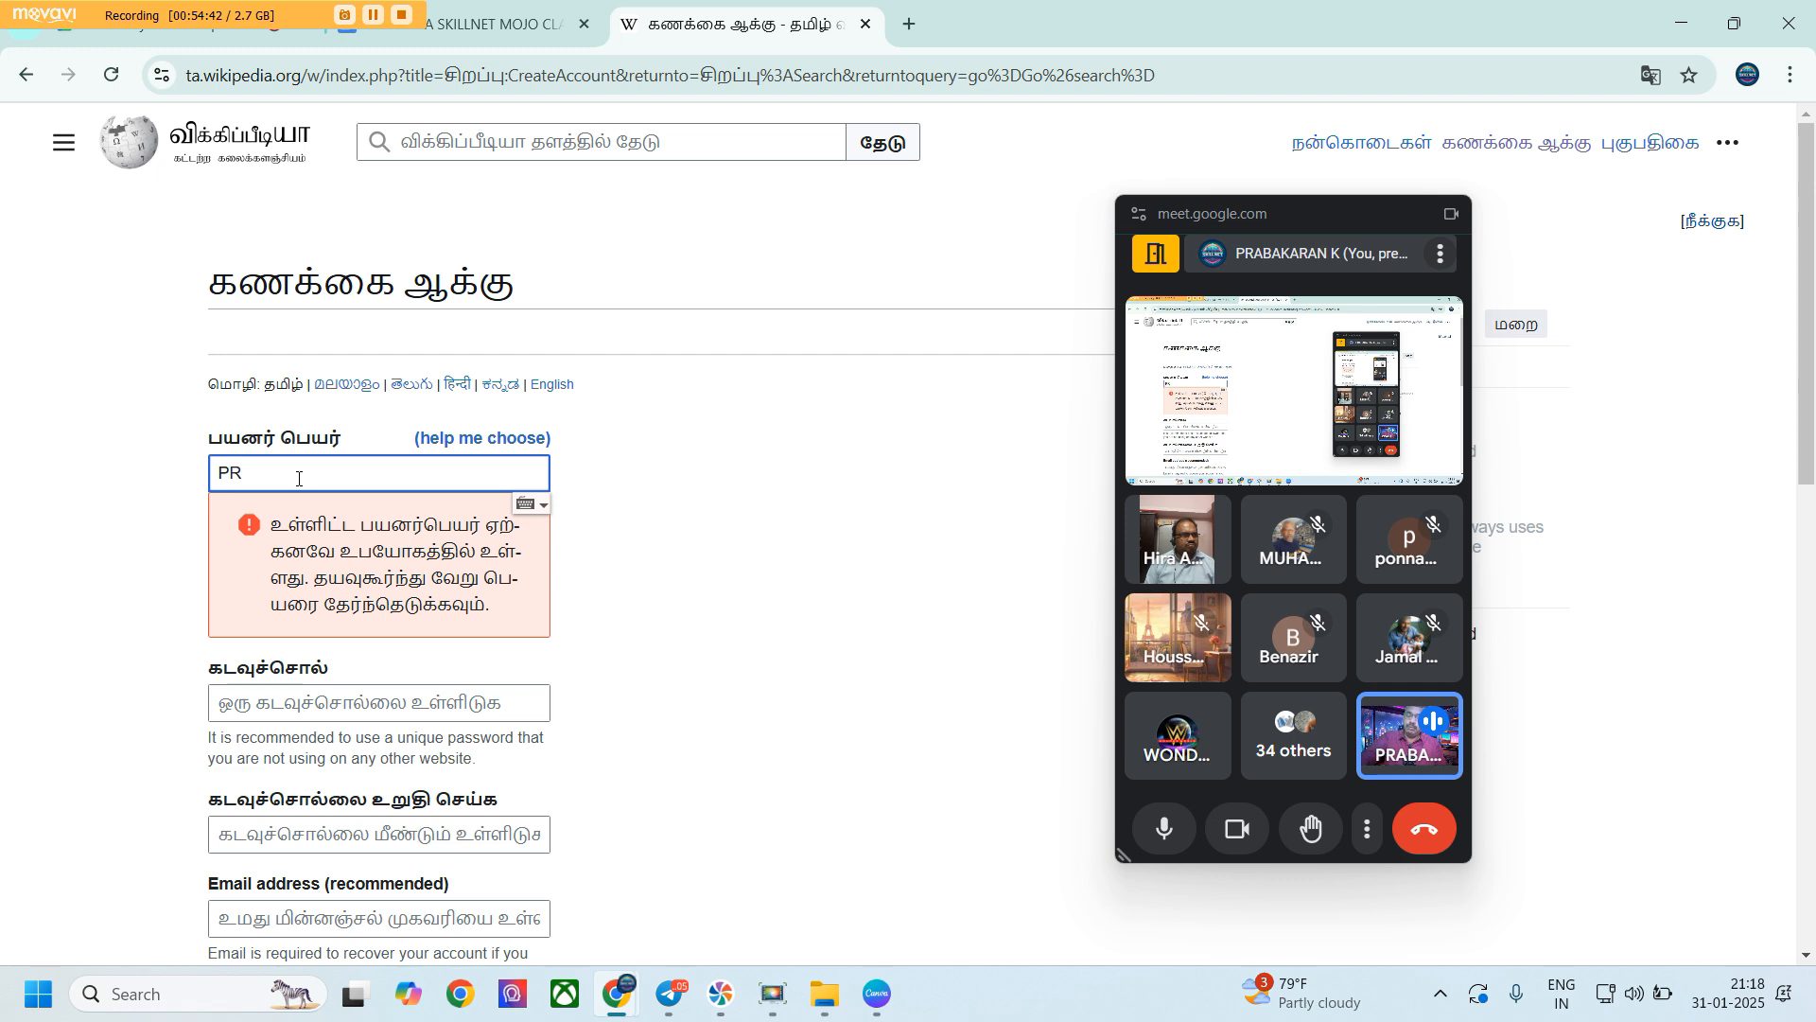
key("BackSpace")
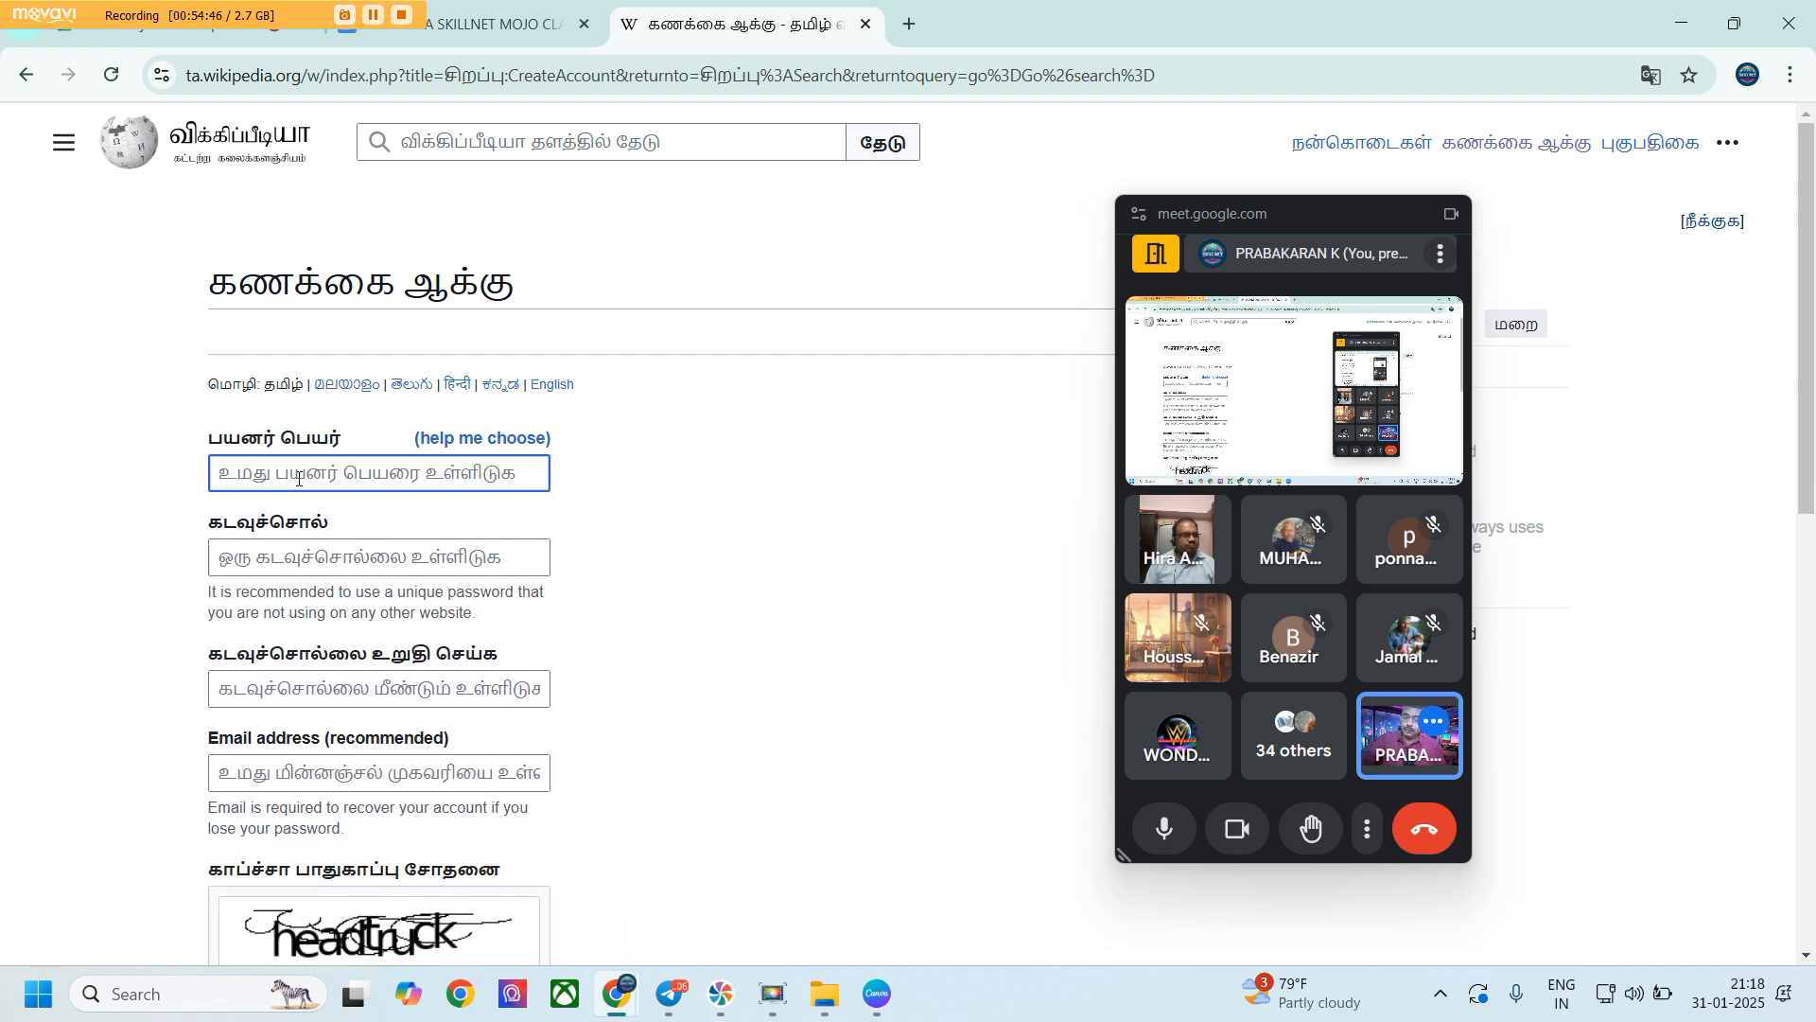
type("skill")
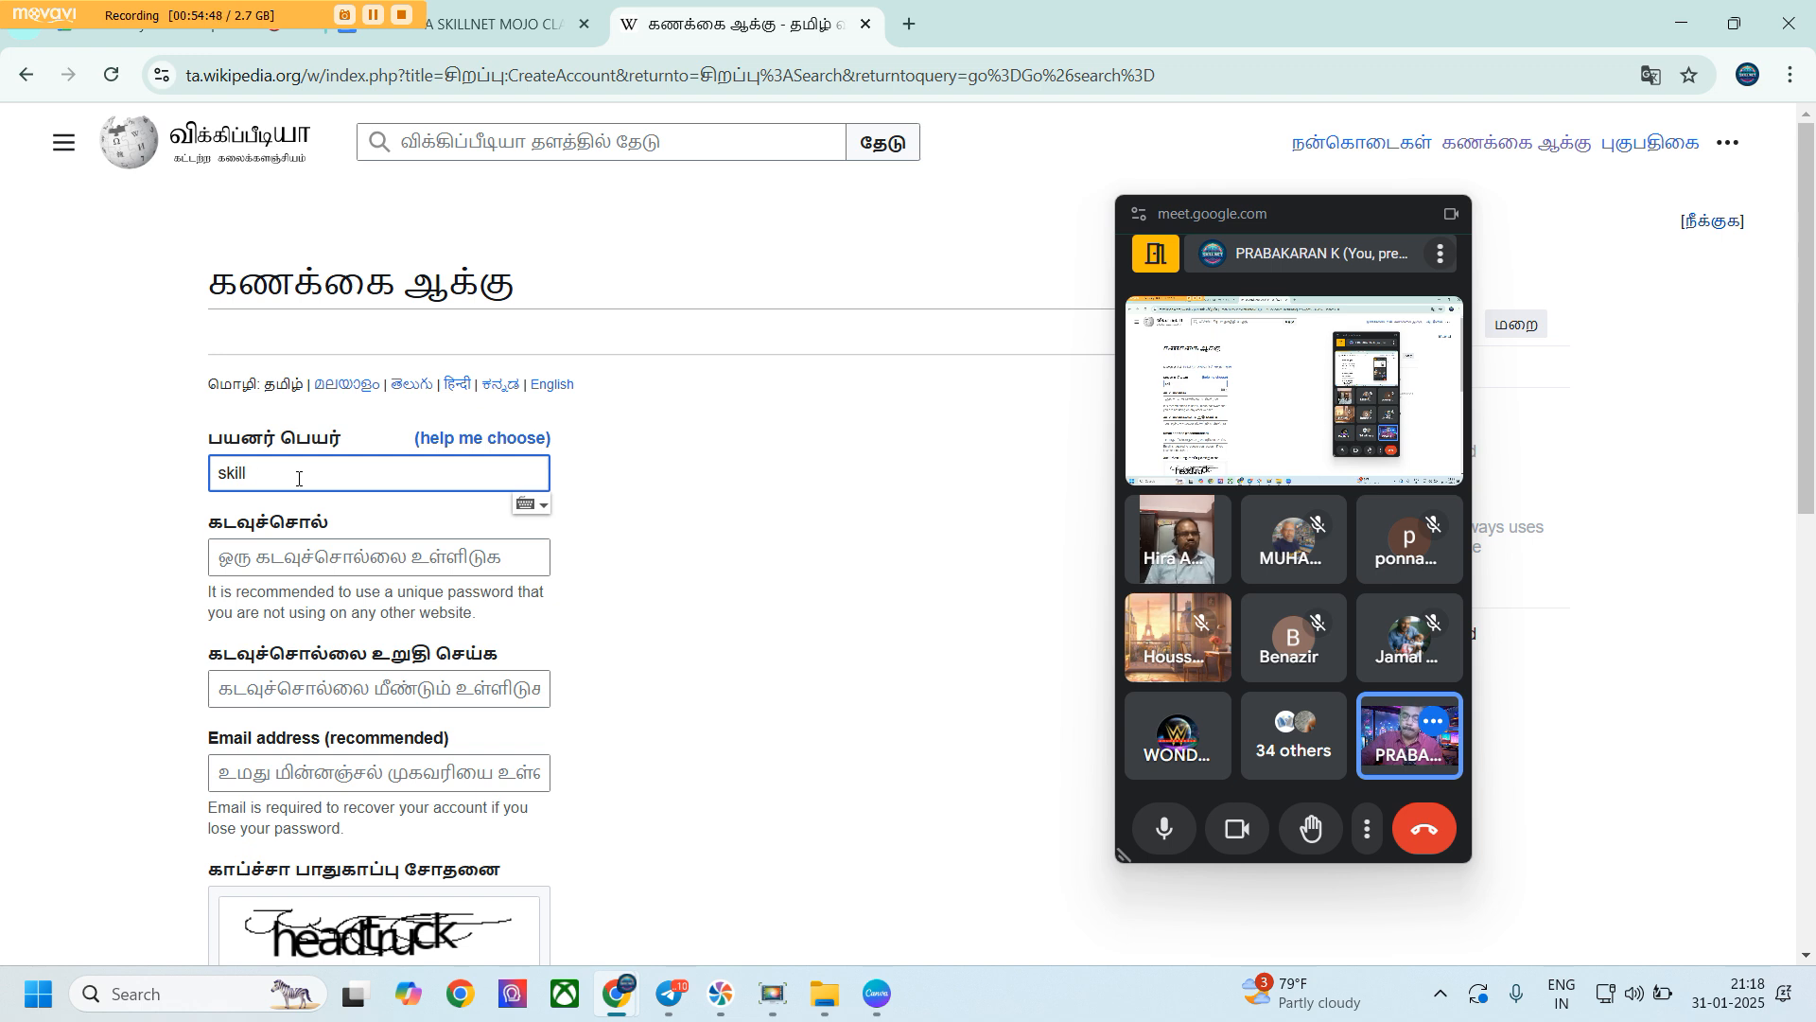
type("net p")
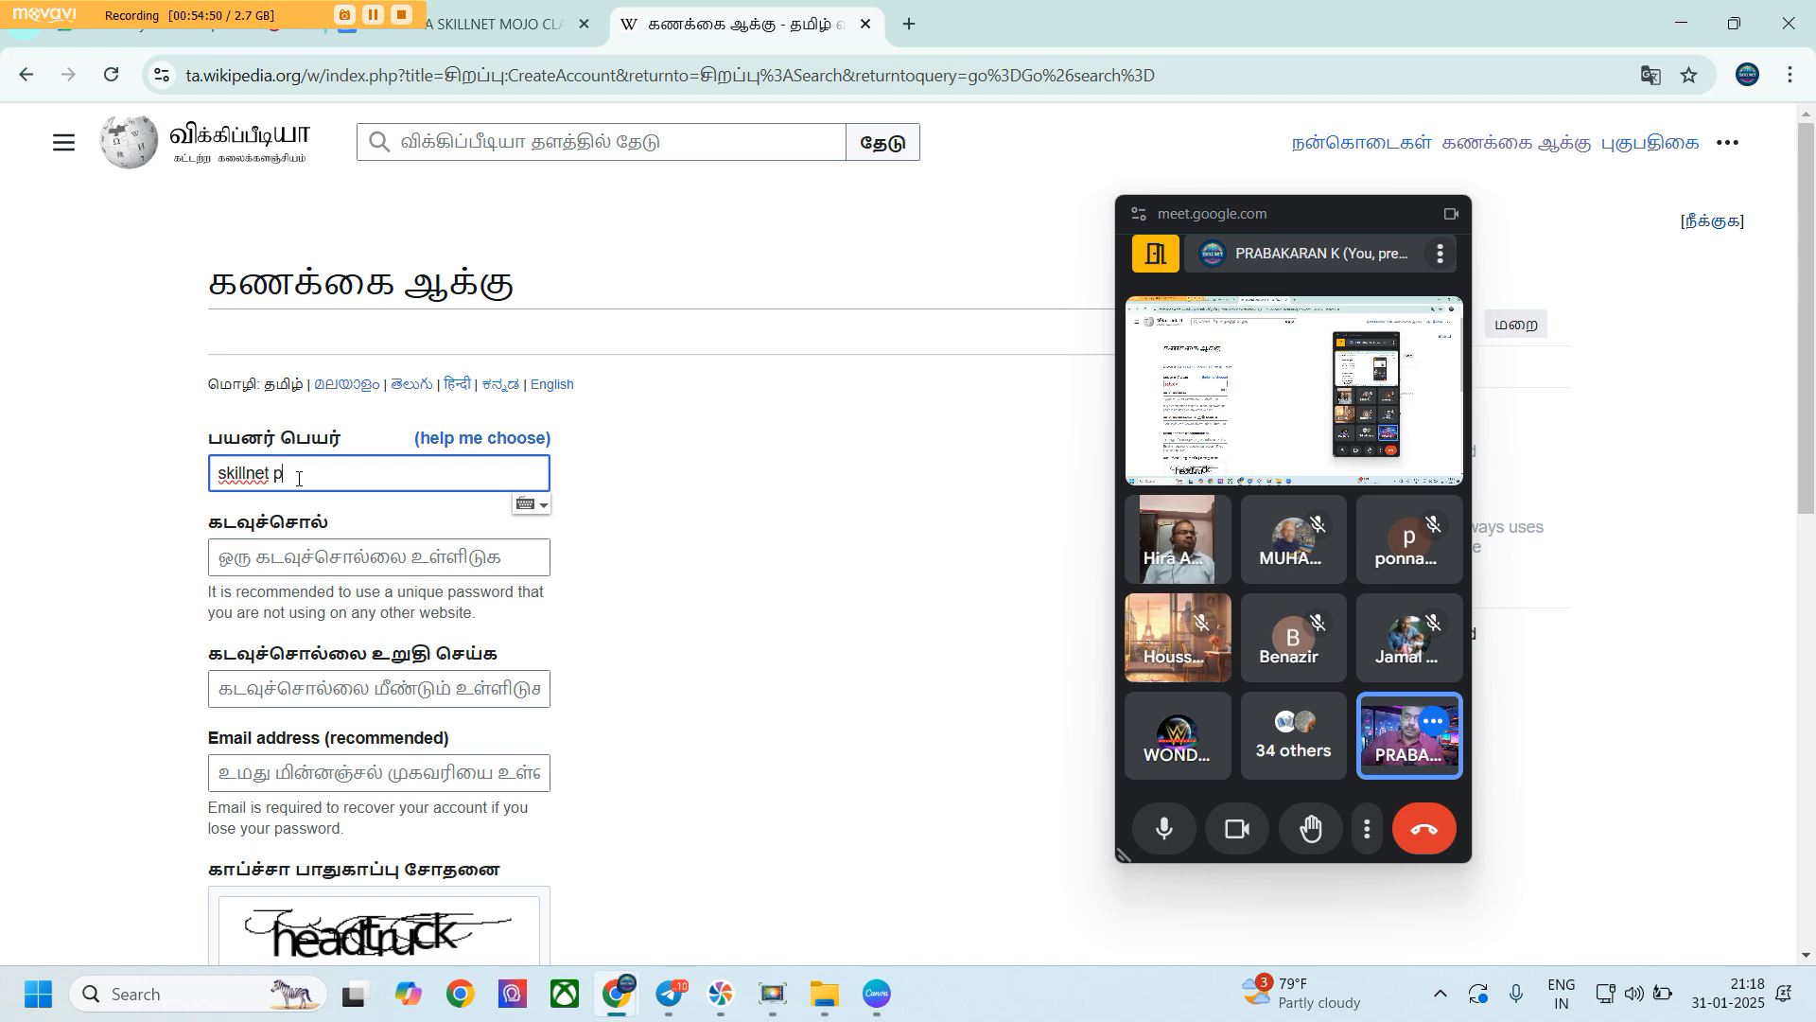
type("rabakaran")
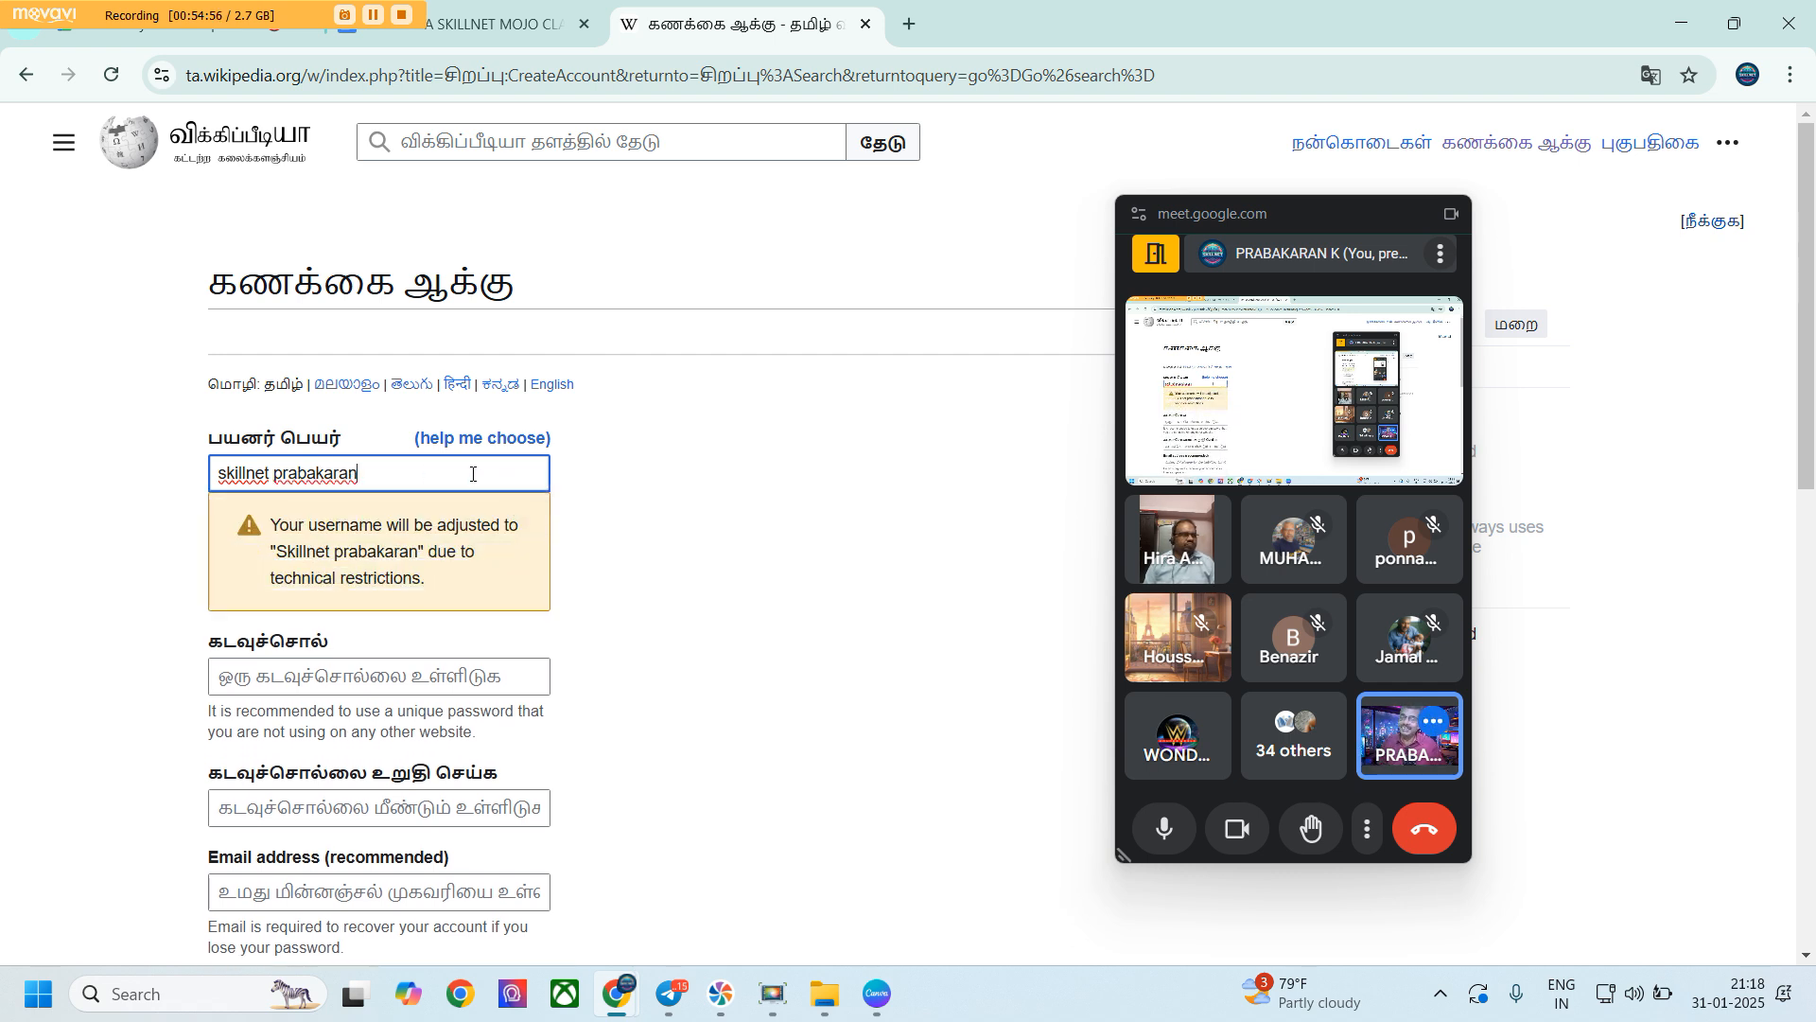
left_click(275, 475)
key("BackSpace")
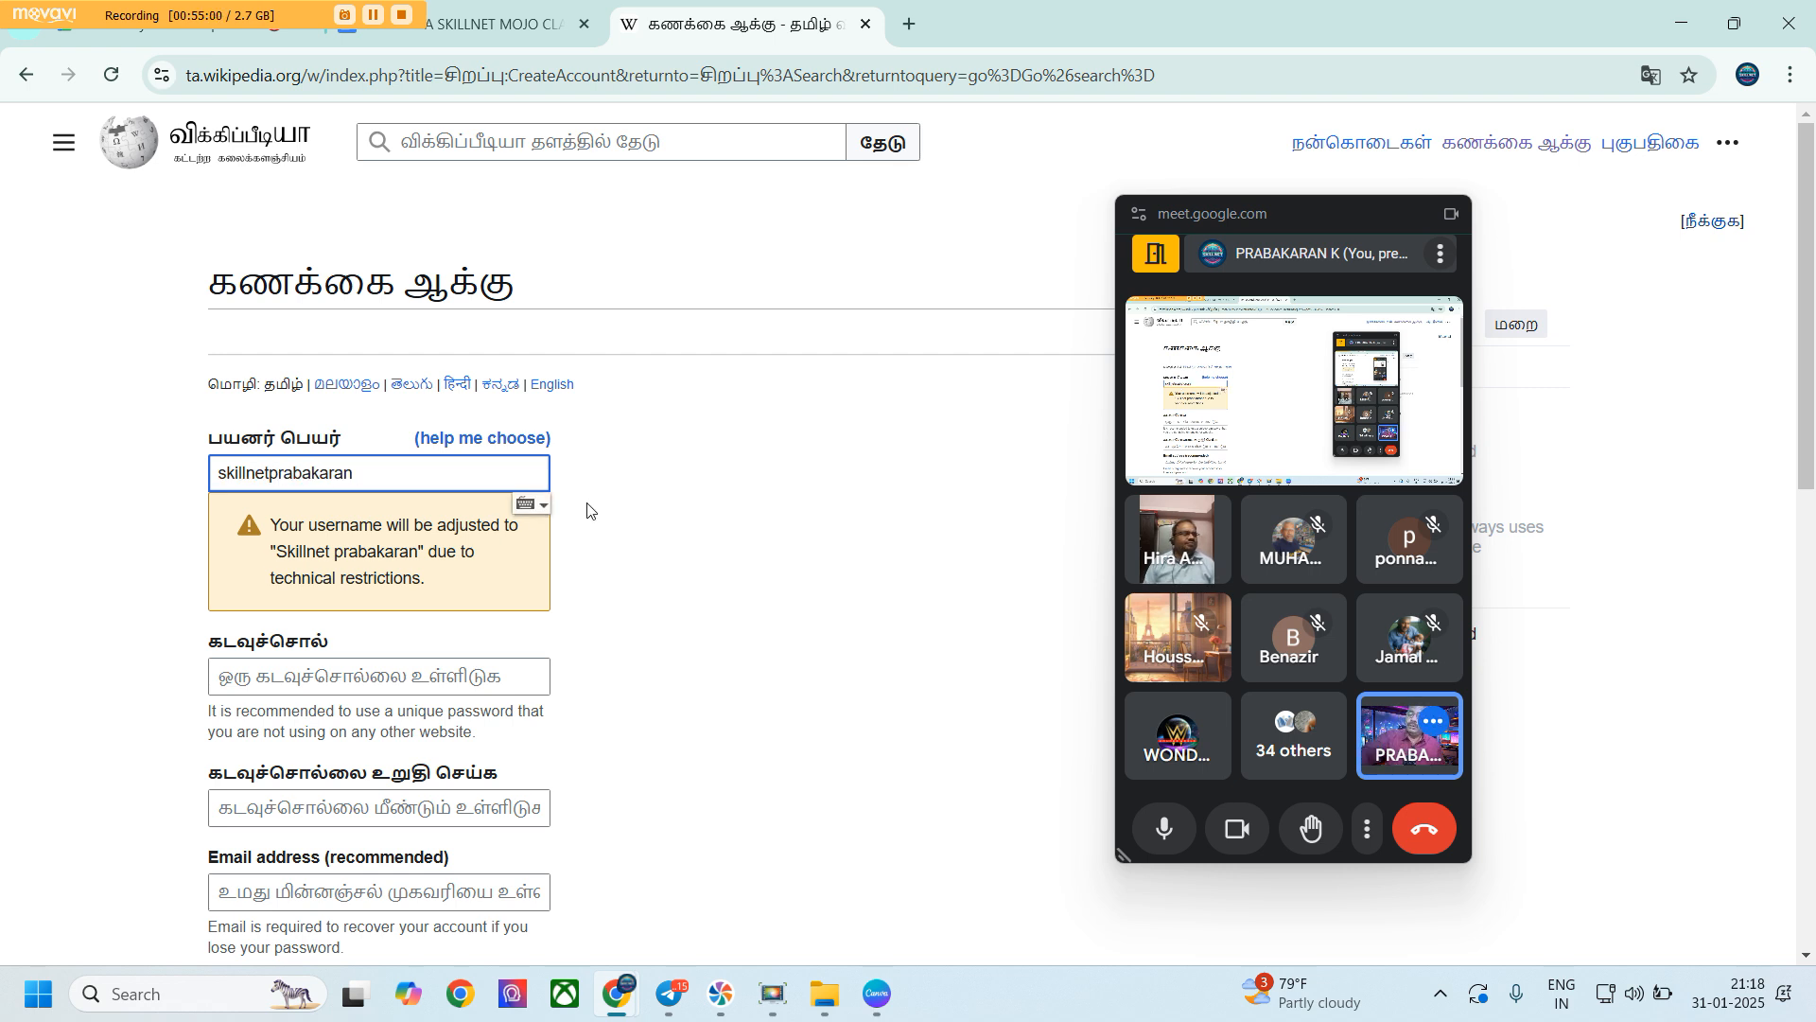
left_click(615, 506)
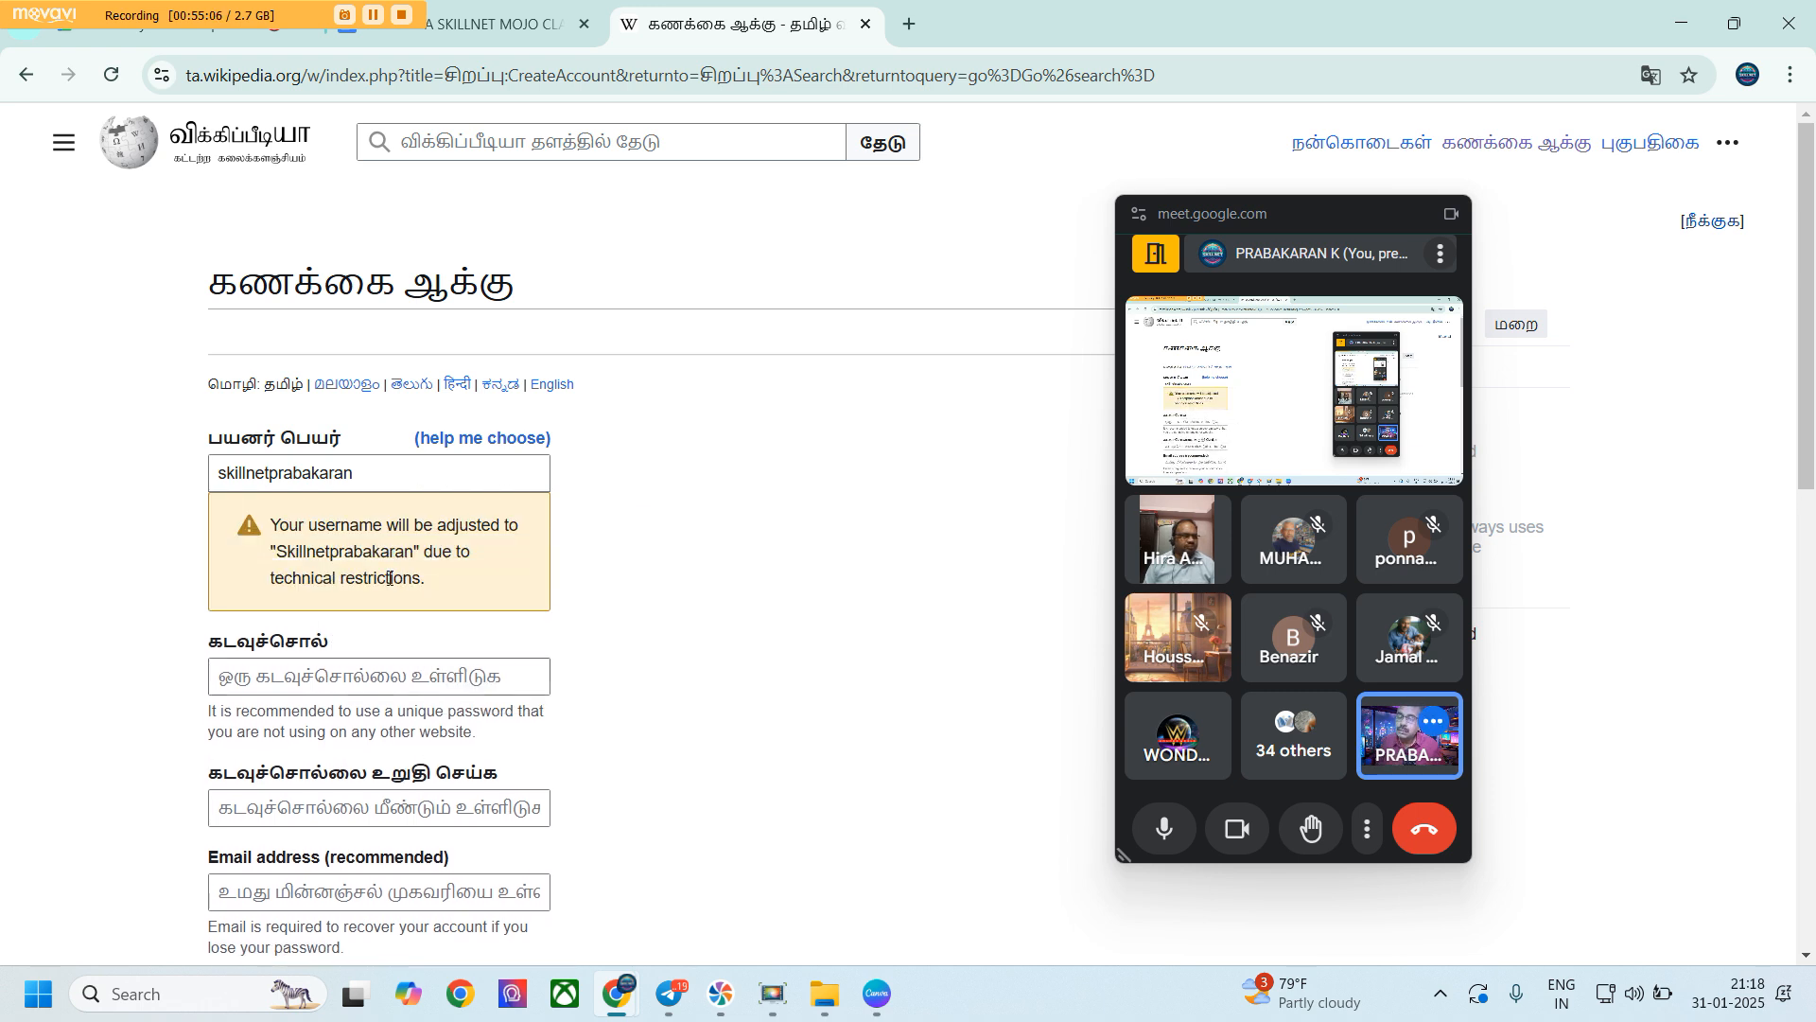
Select the whole username in the account creation form and copy it
left_click(330, 674)
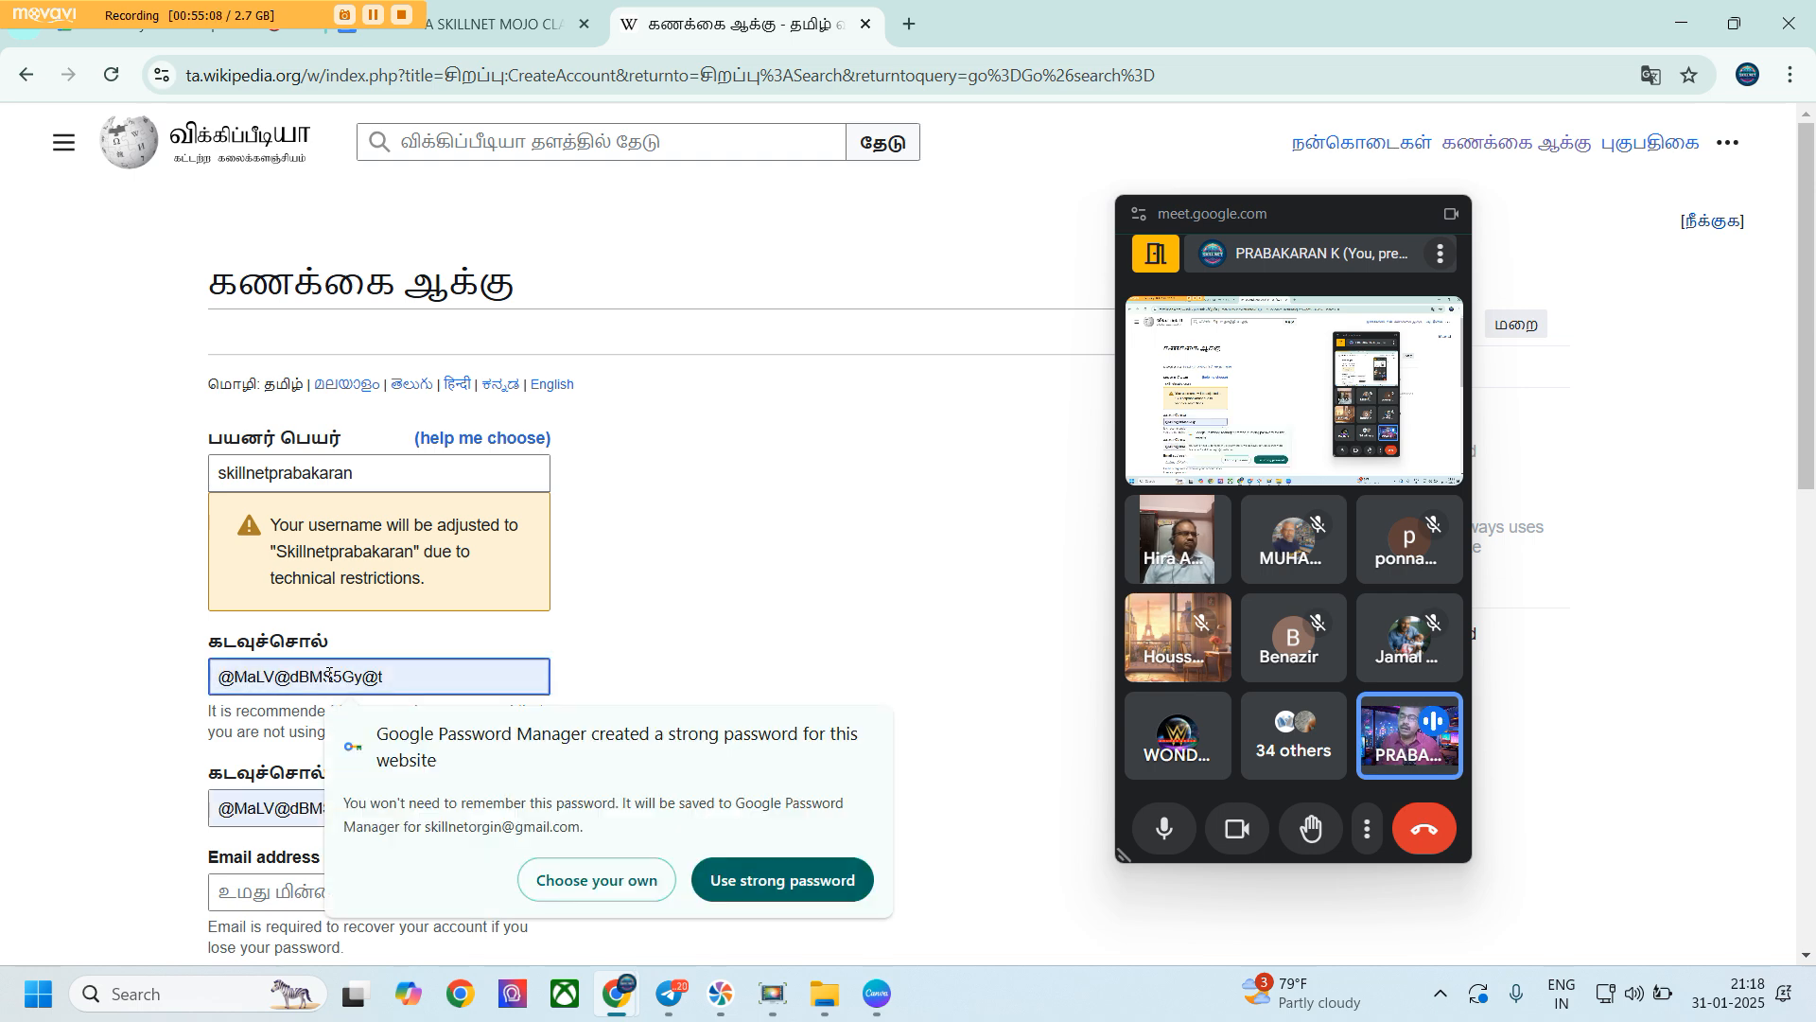
left_click_drag(365, 472, 228, 472)
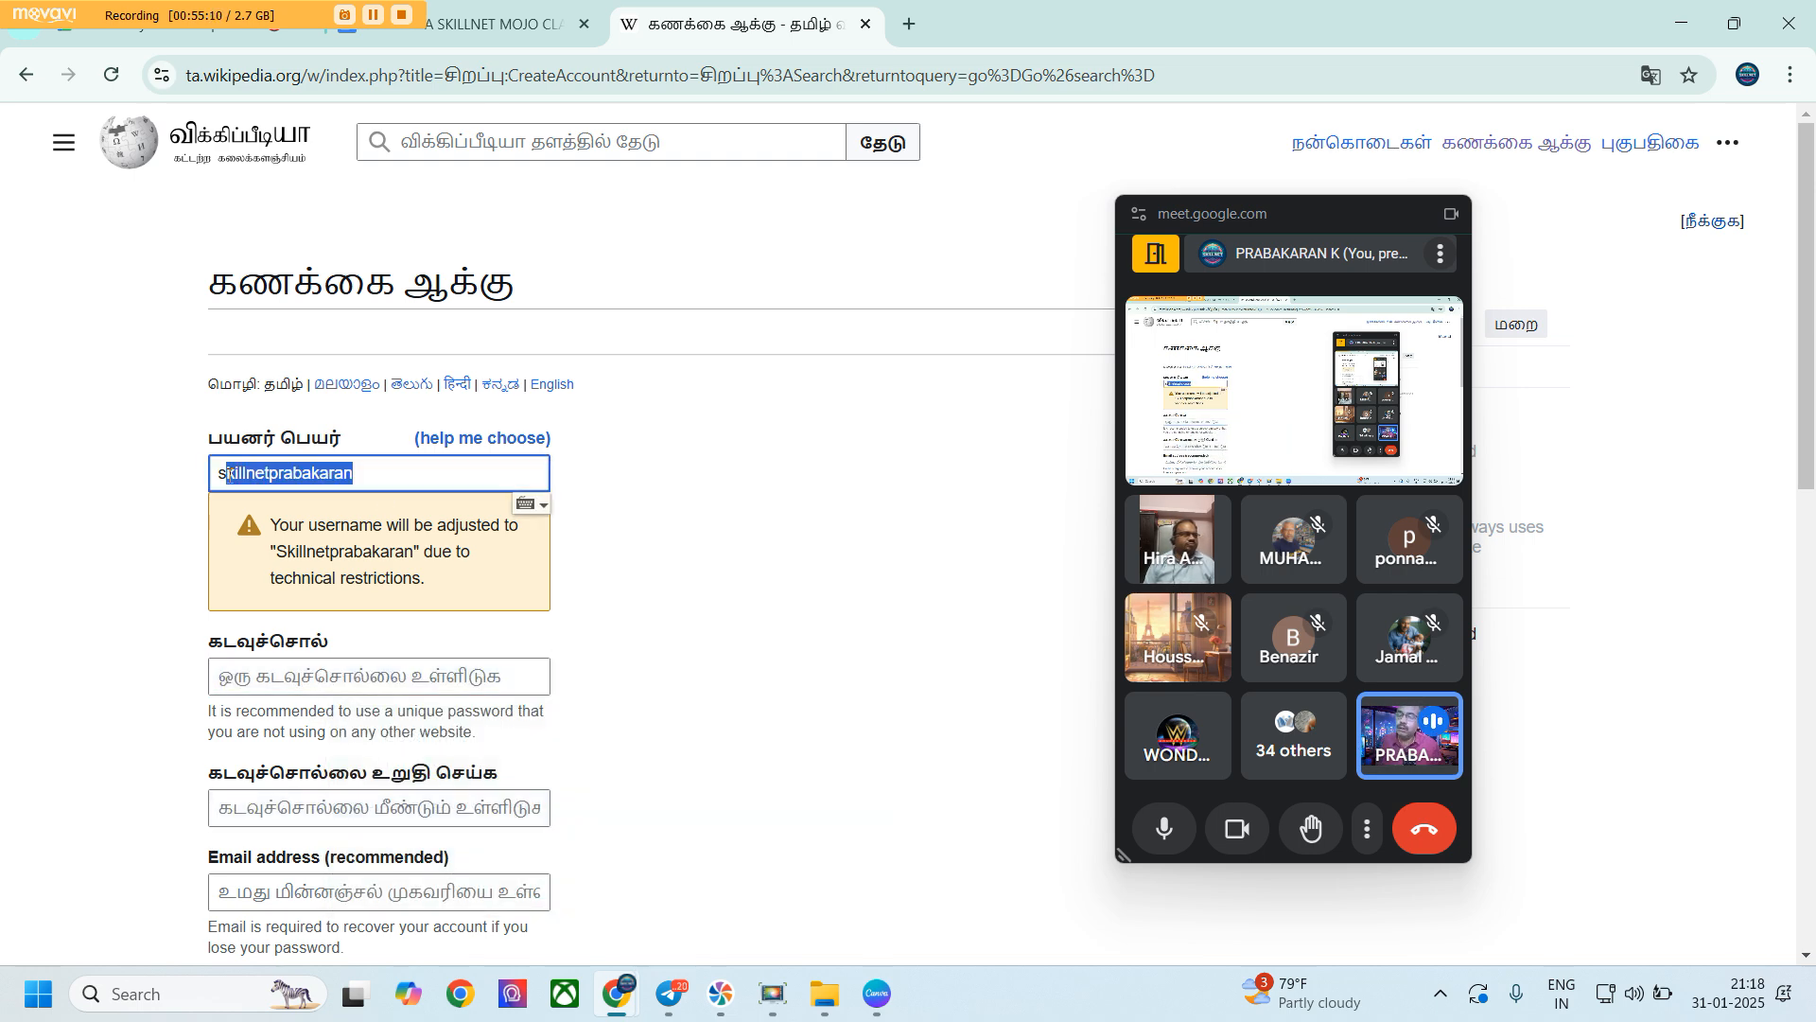
right_click(279, 478)
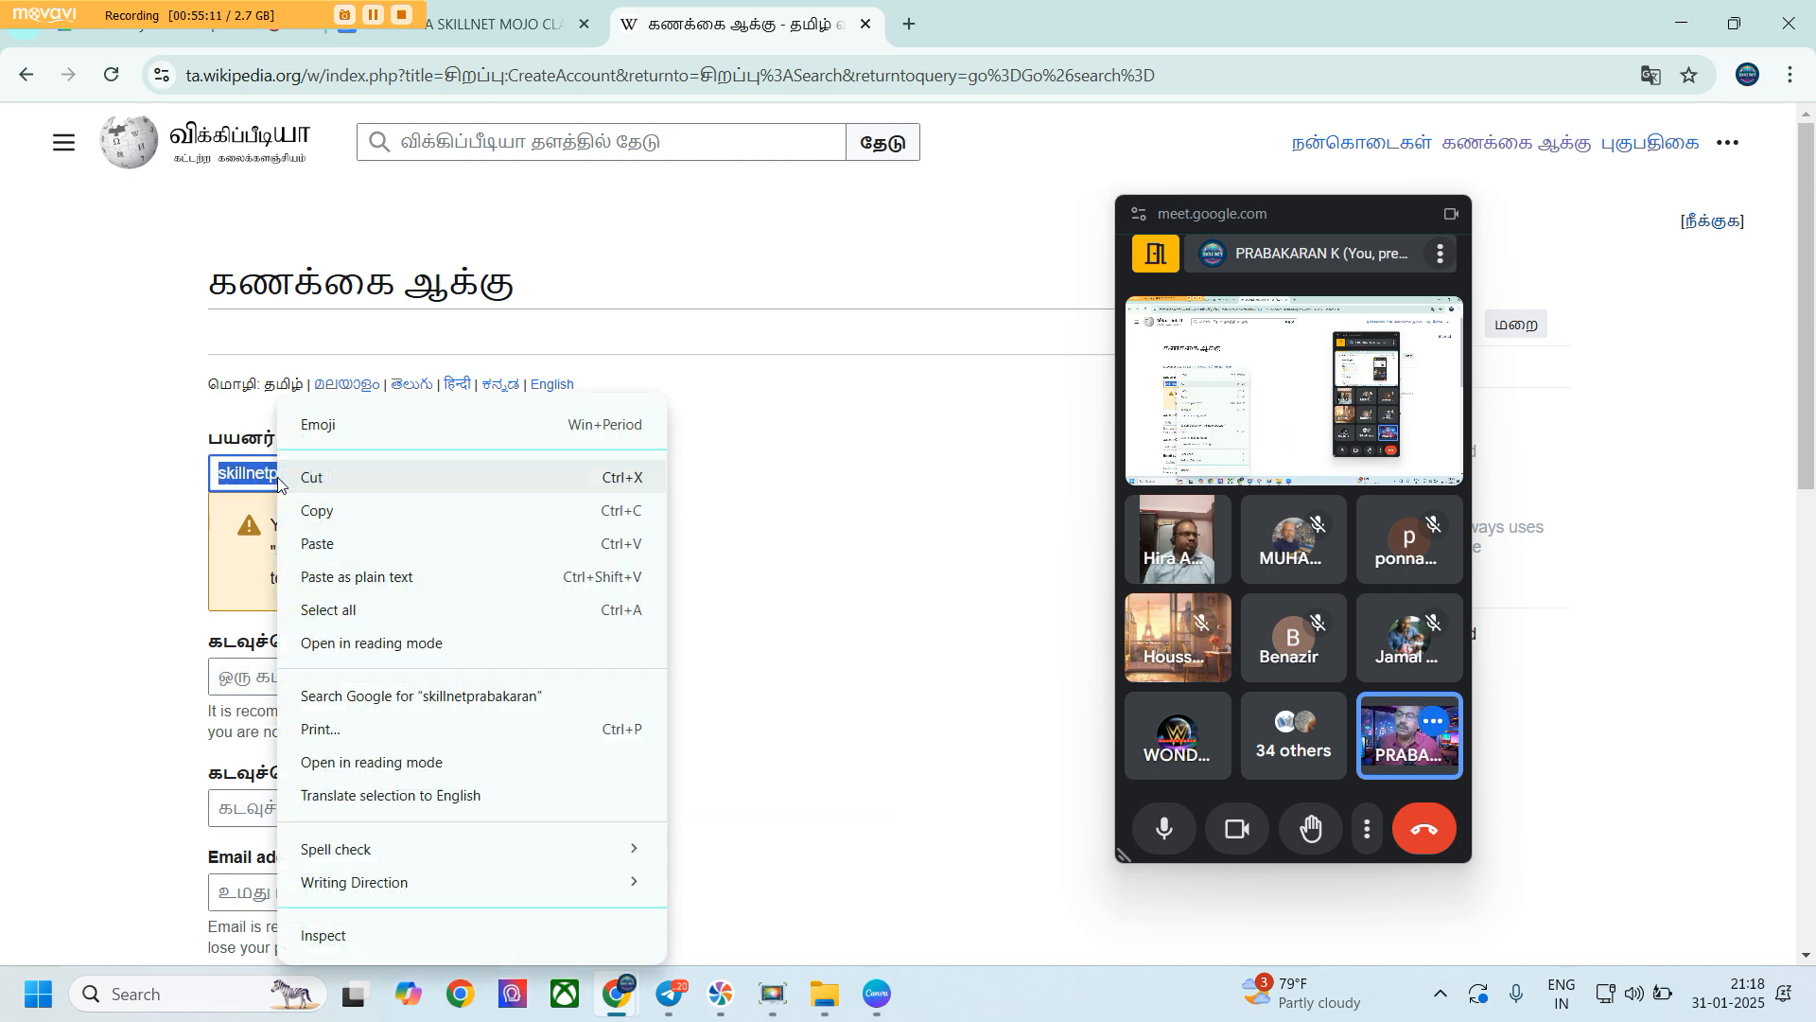
left_click(350, 520)
Decline the browser's suggested strong password and enter a self-chosen account password in the password field (கடவுச்சொல்)
left_click(307, 667)
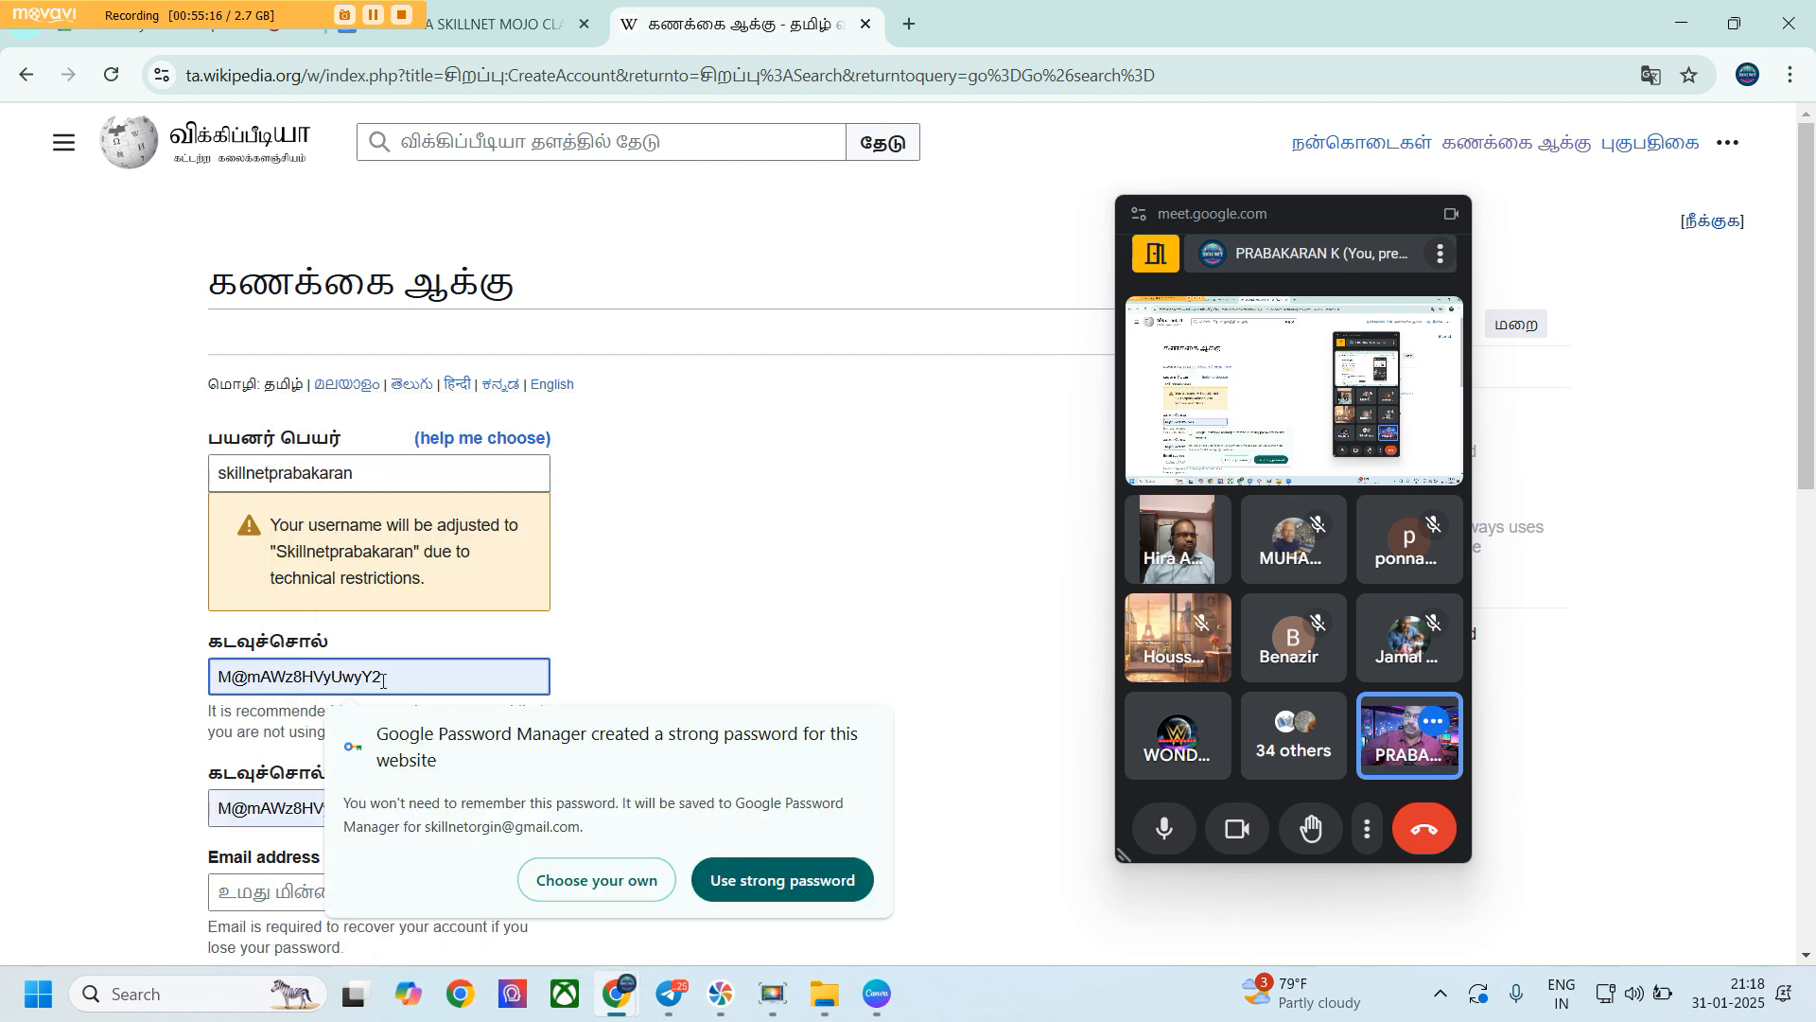
left_click(617, 891)
left_click(352, 683)
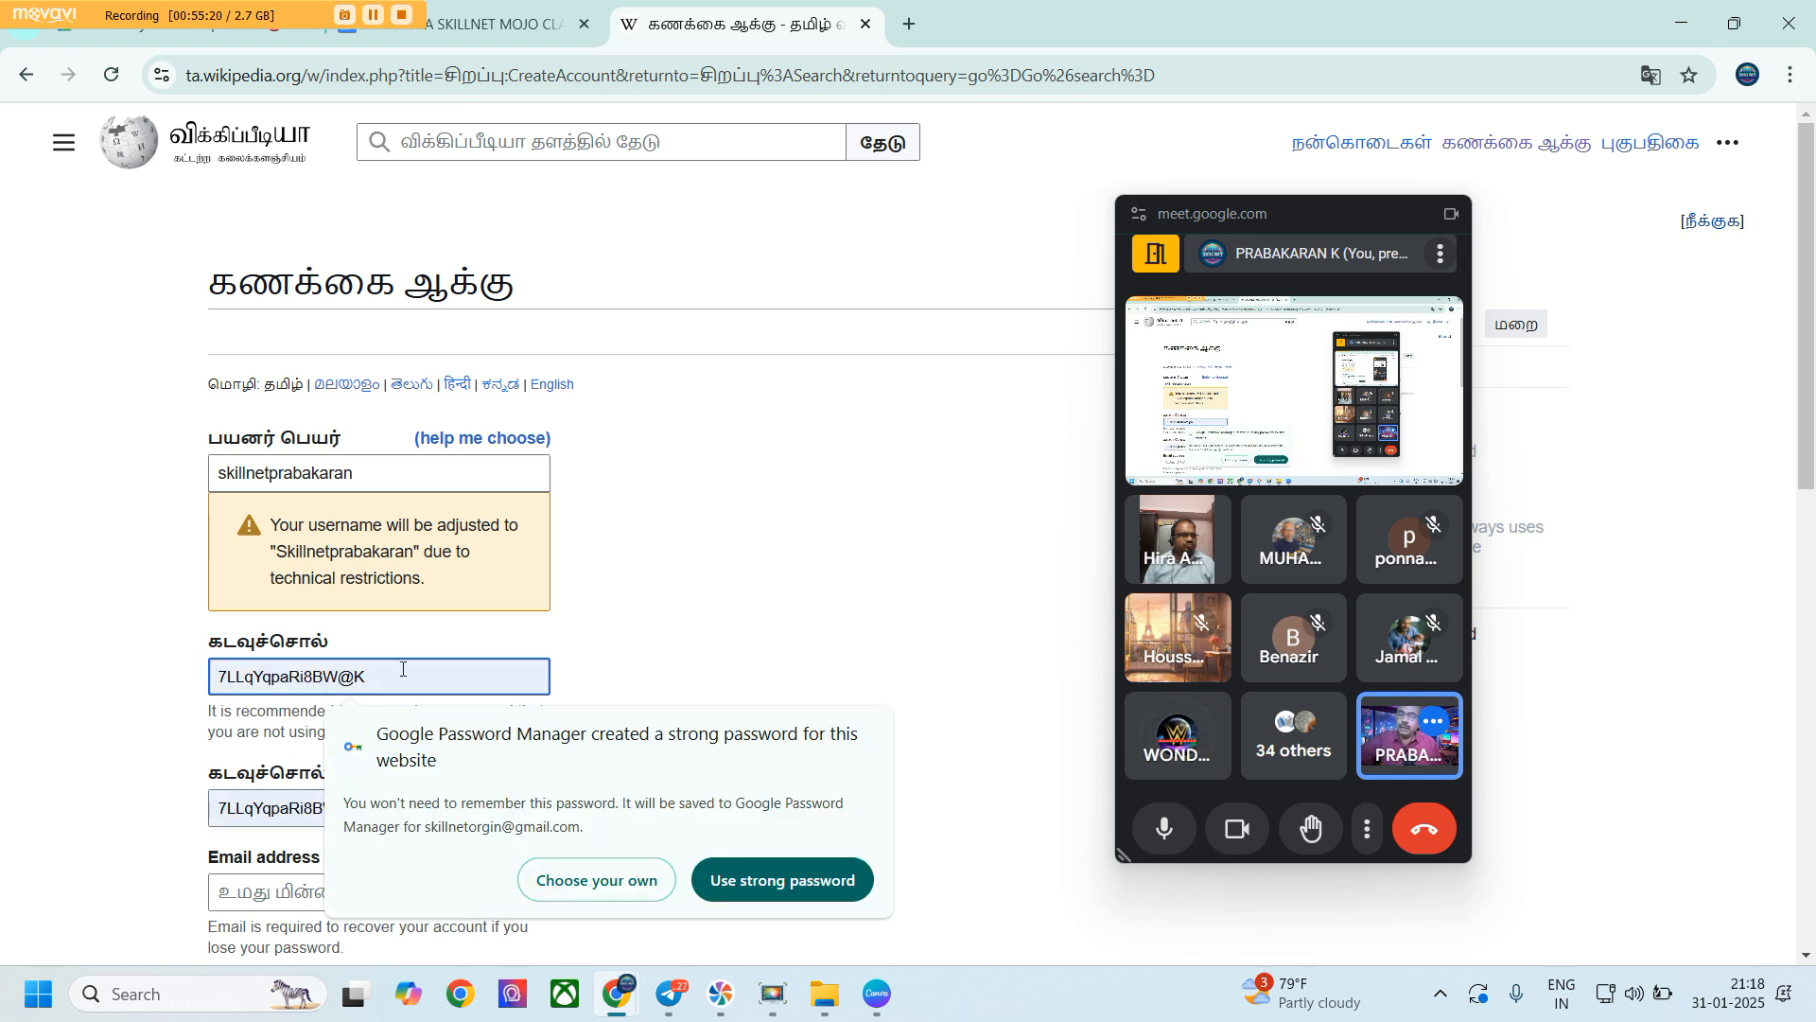
type("s")
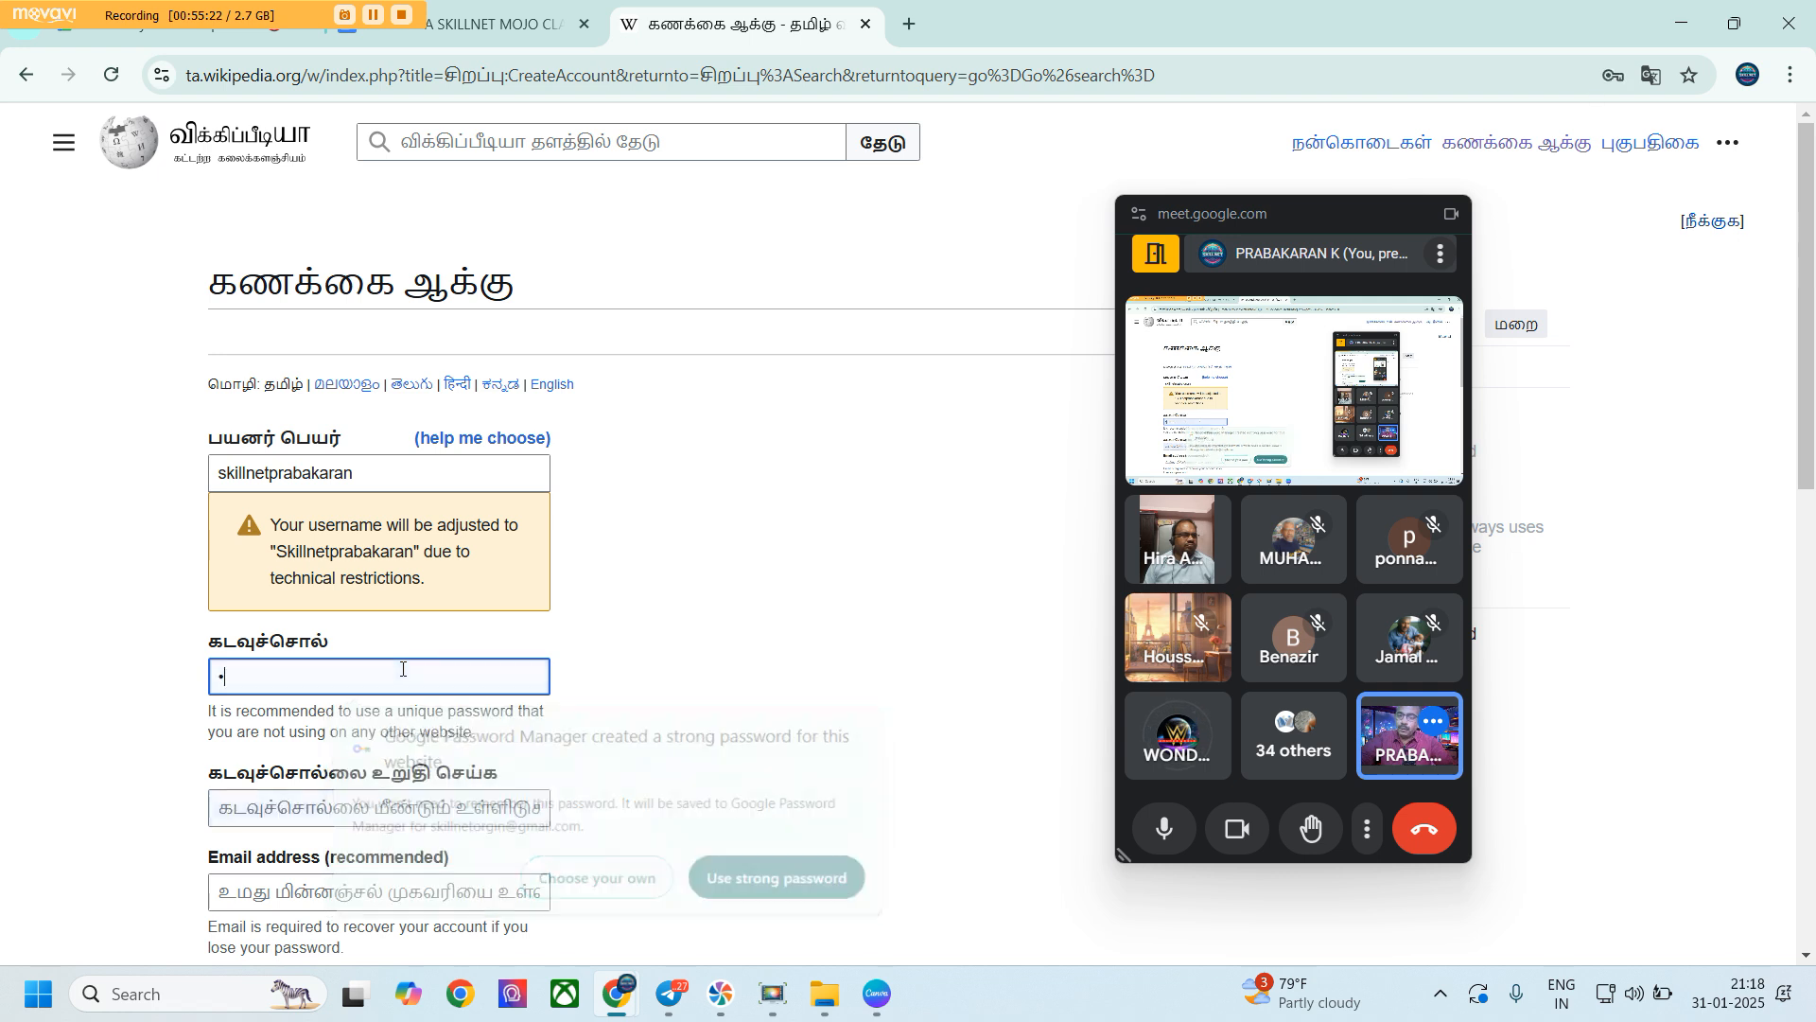
type("••••••••")
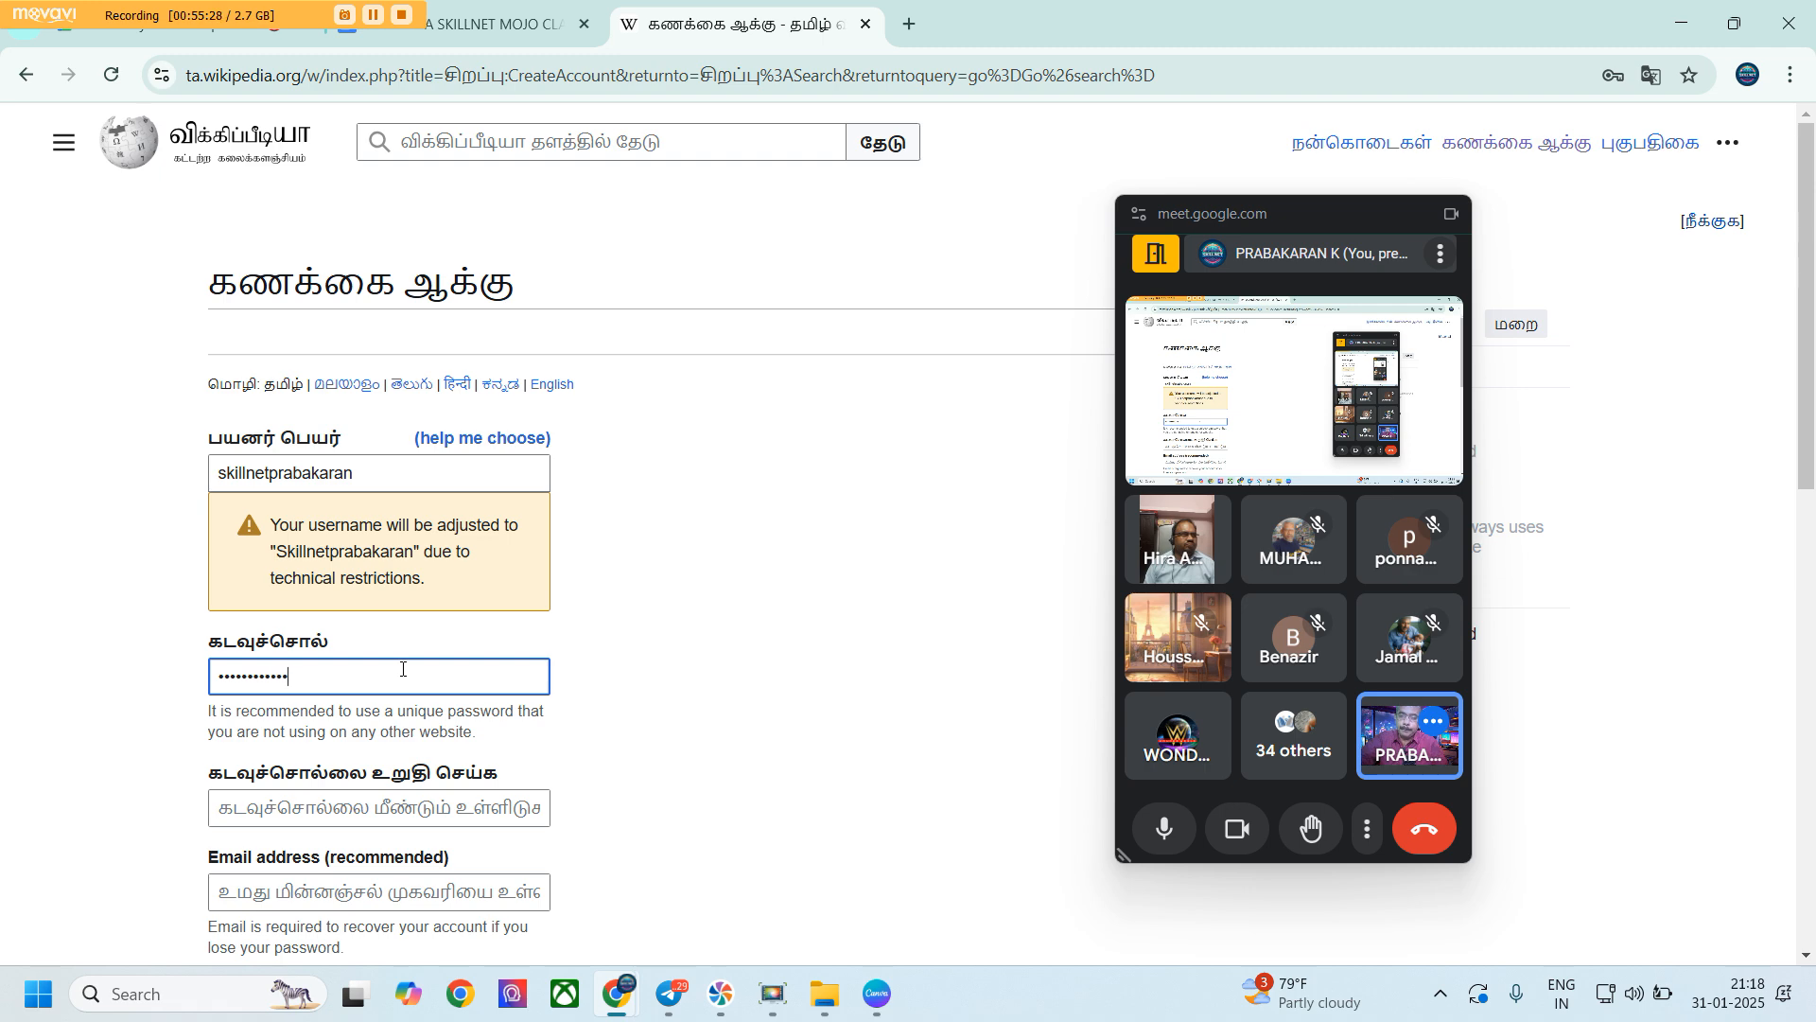
Re-enter the account password in the password confirmation field (கடவுச்சொல்லை உறுதி செய்க)
scroll(402, 669, "down", 1)
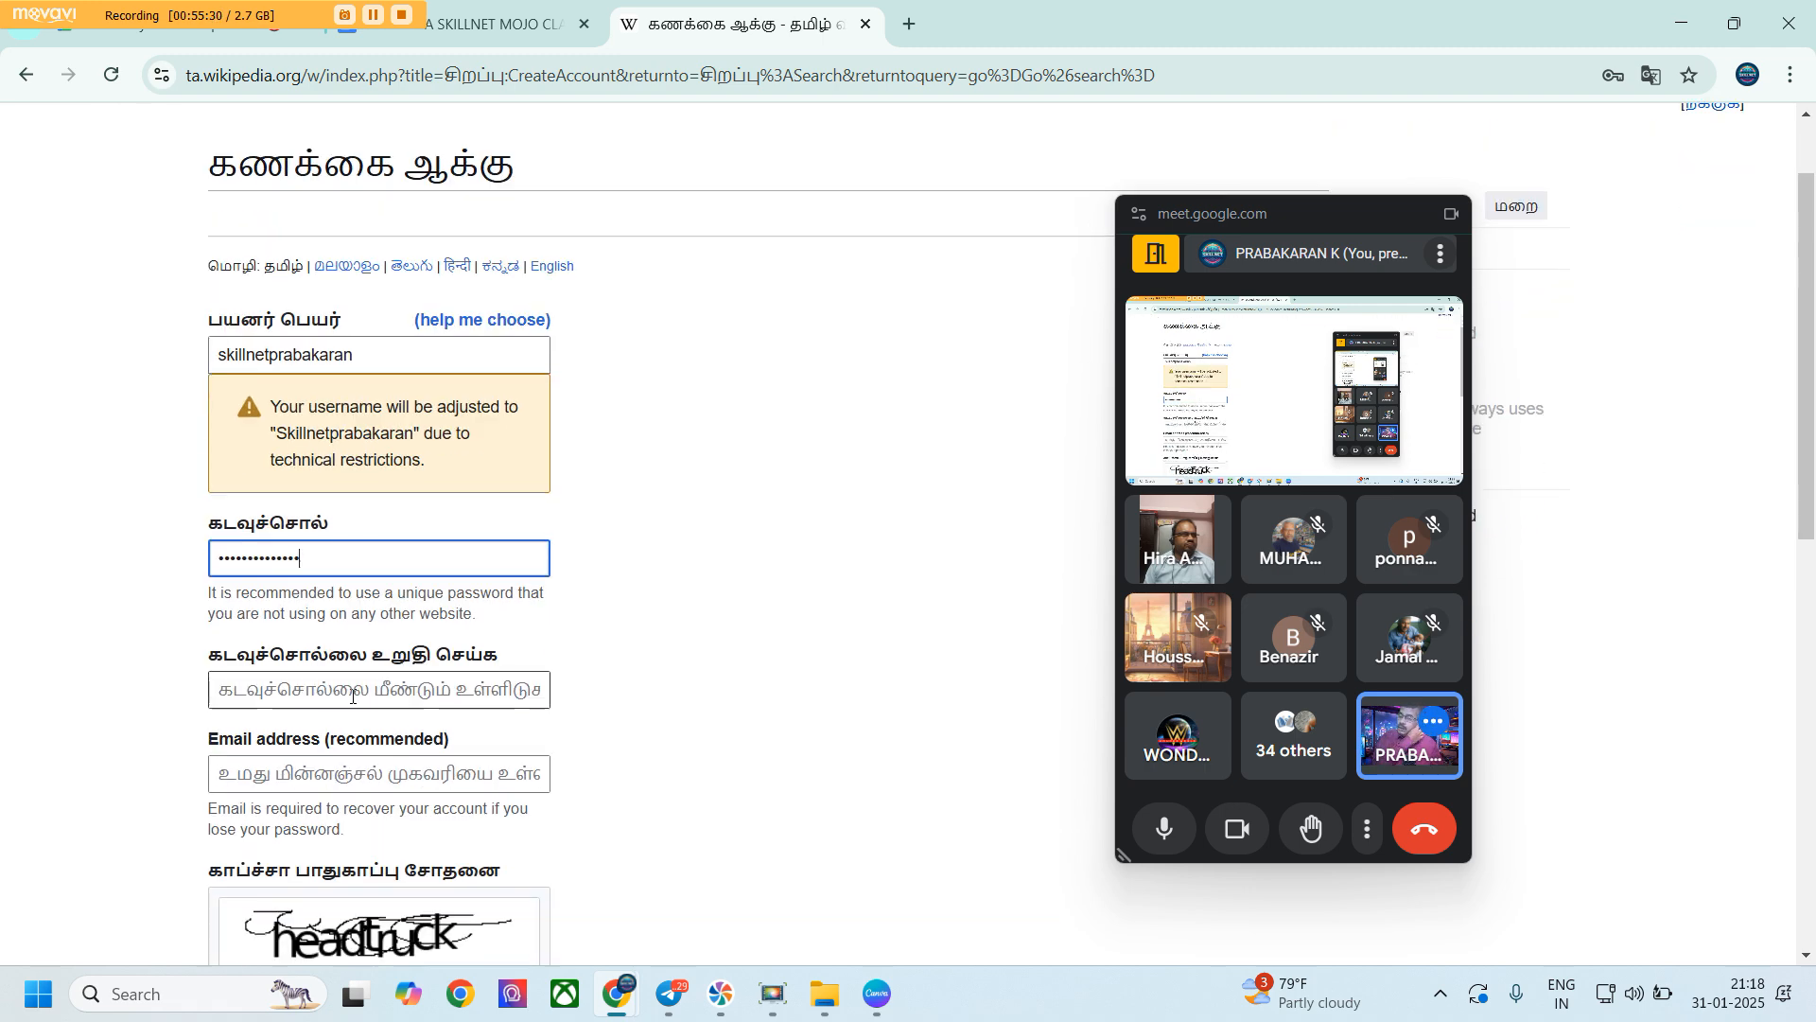
left_click(349, 700)
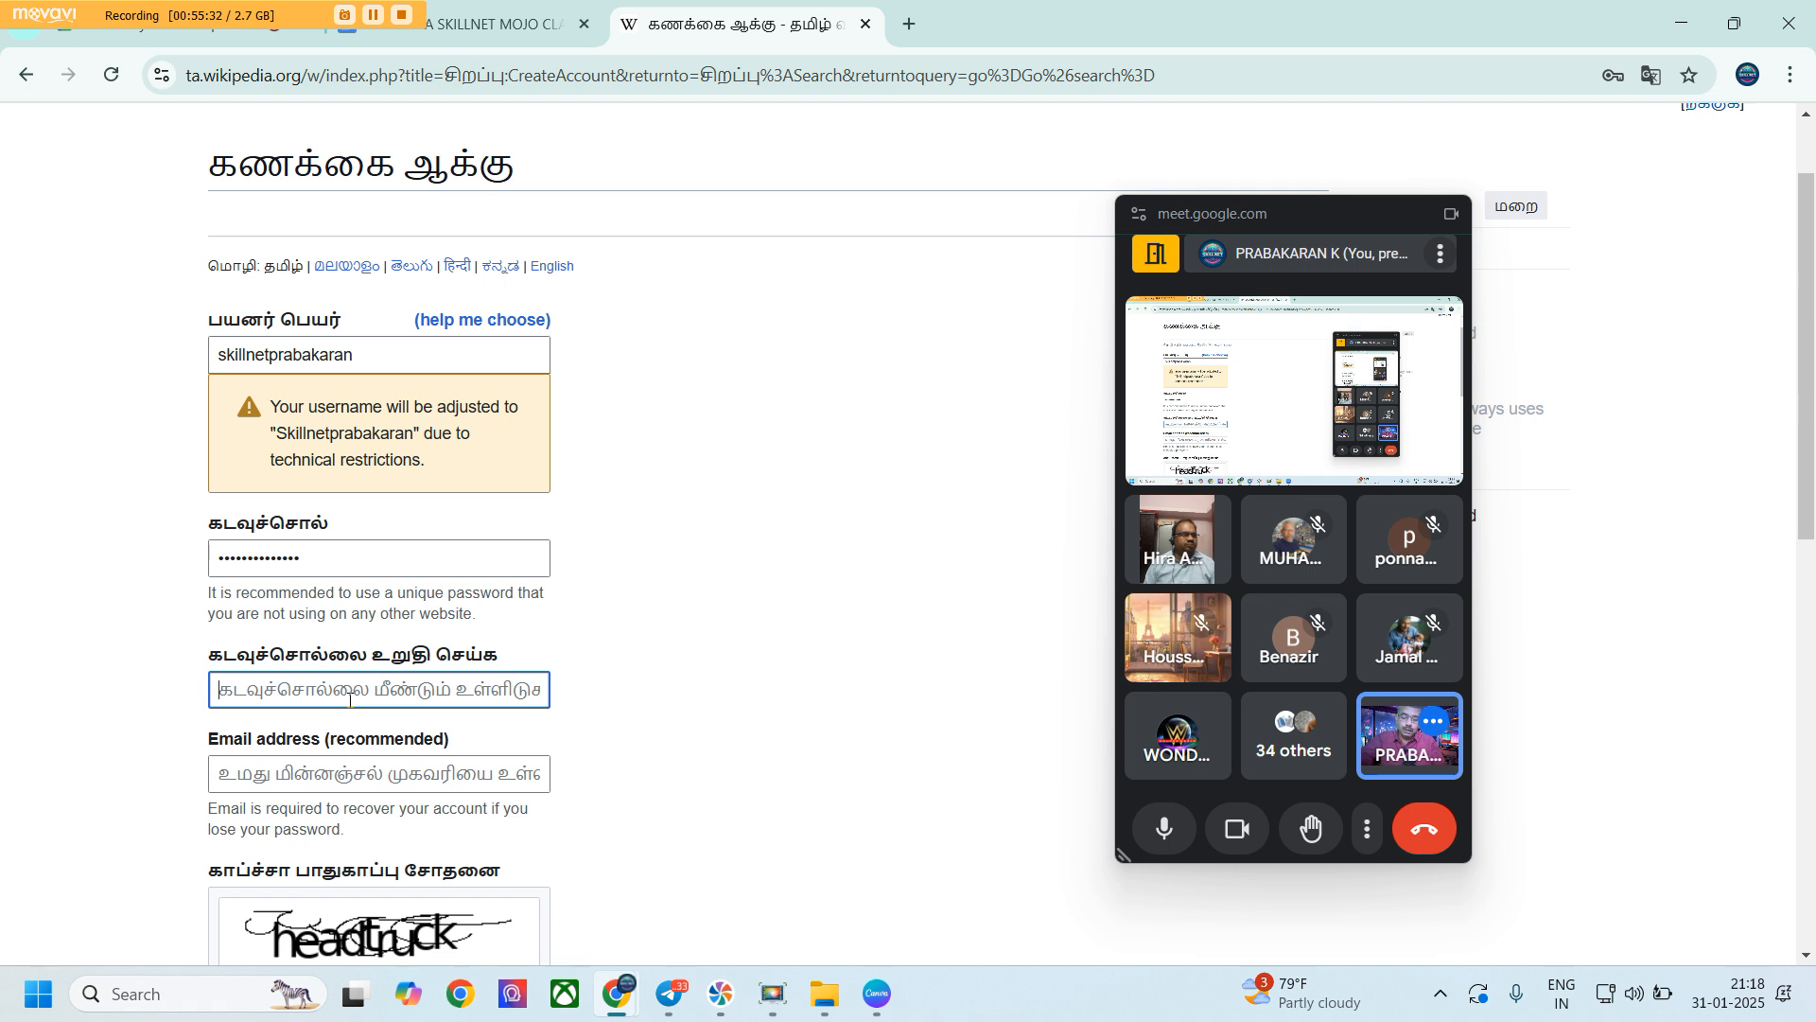
type("•••••••••")
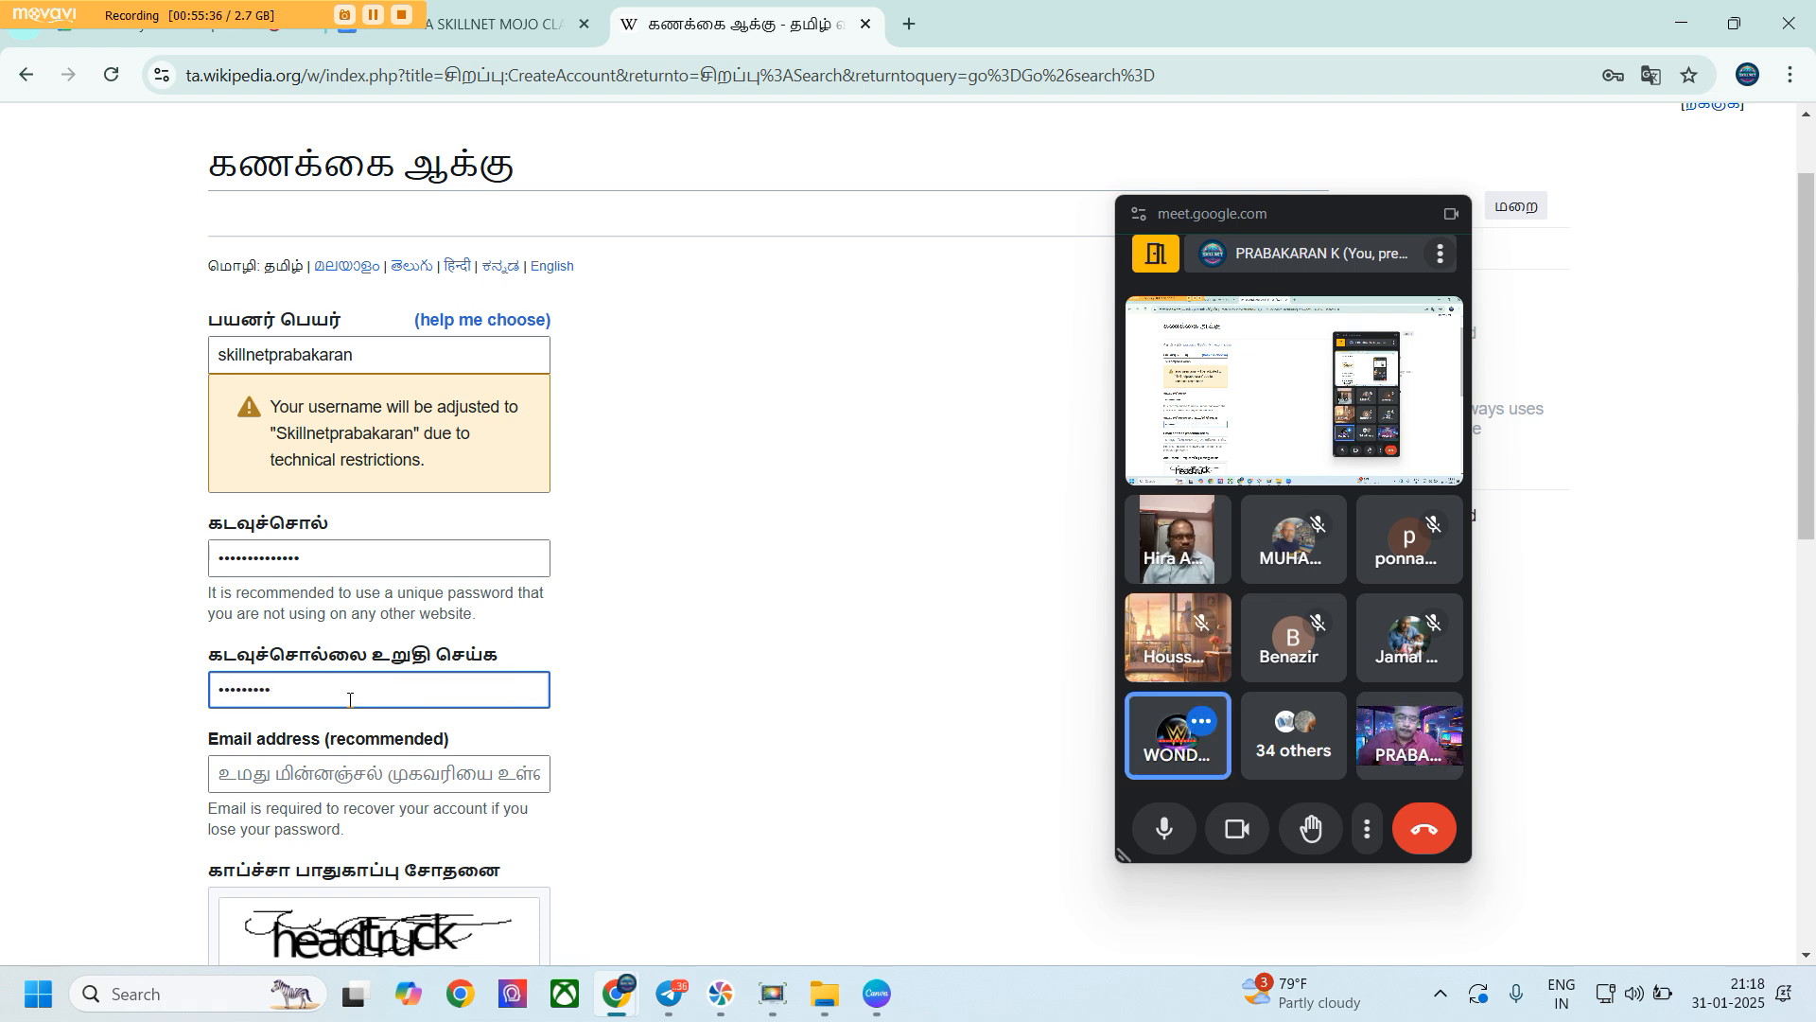
type("•••••")
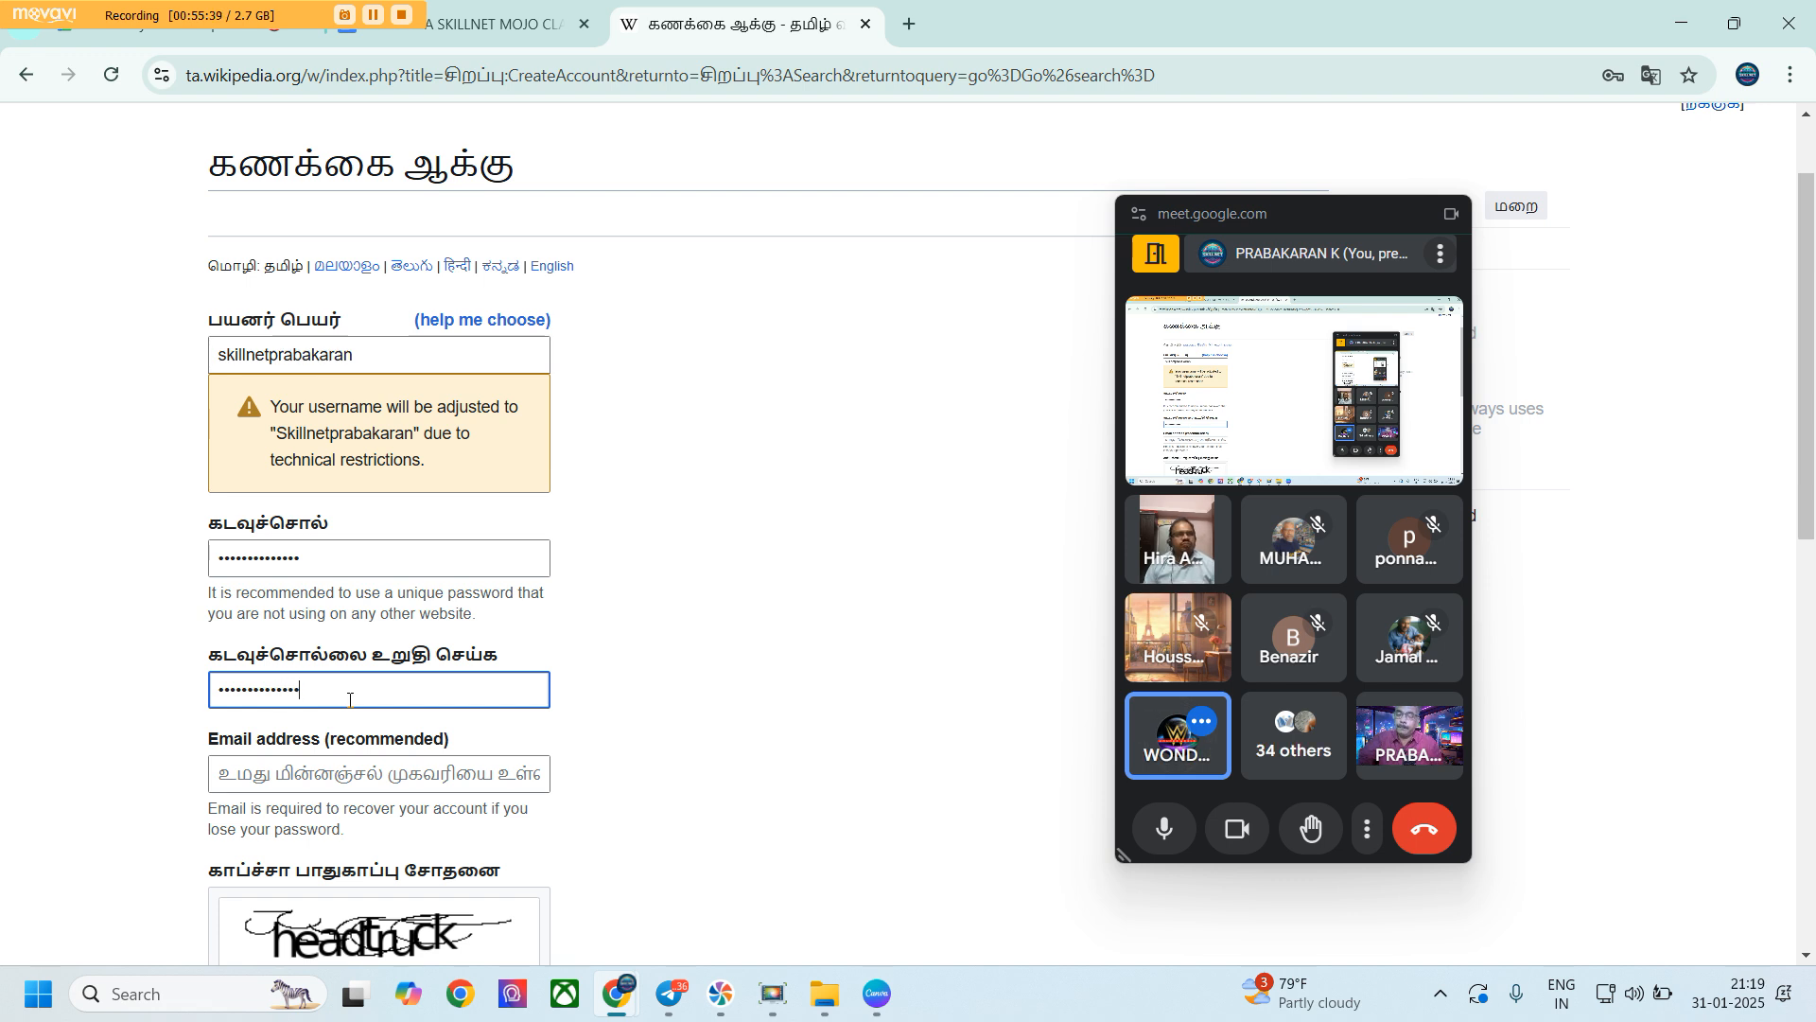
Fill in the account's email address with the organisation's address from the saved suggestions
scroll(299, 640, "down", 1)
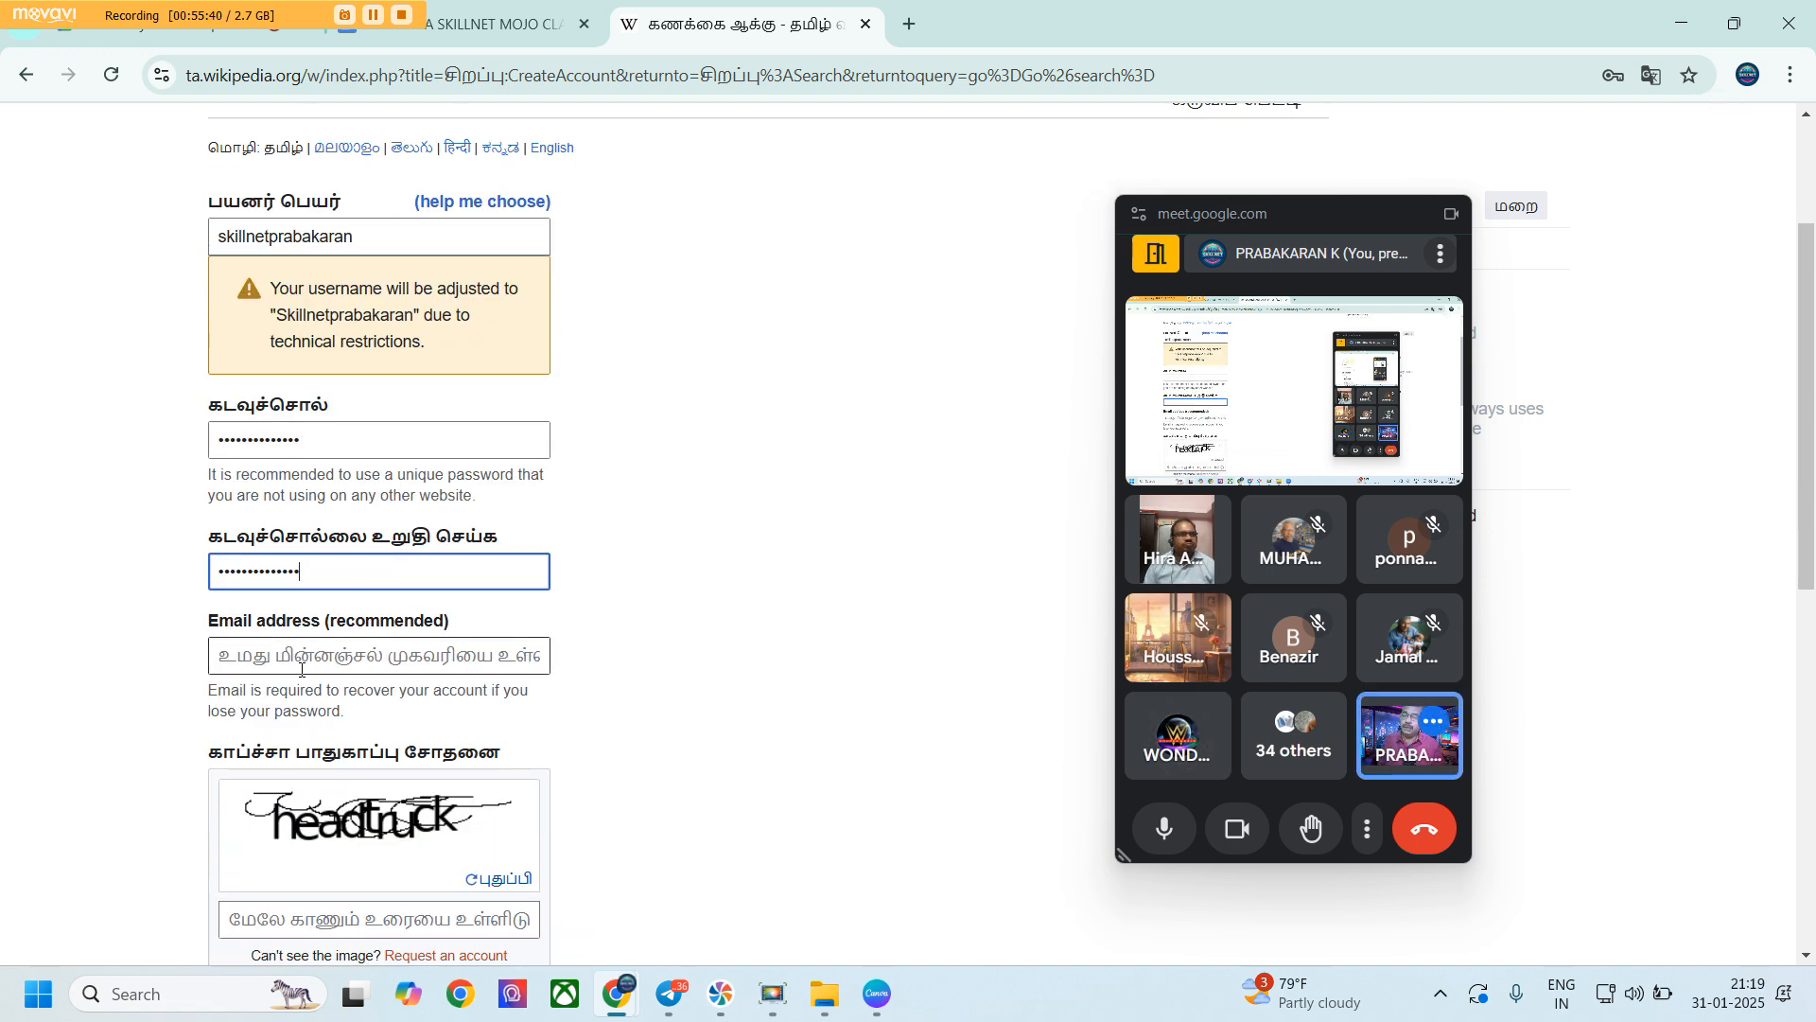
left_click(301, 669)
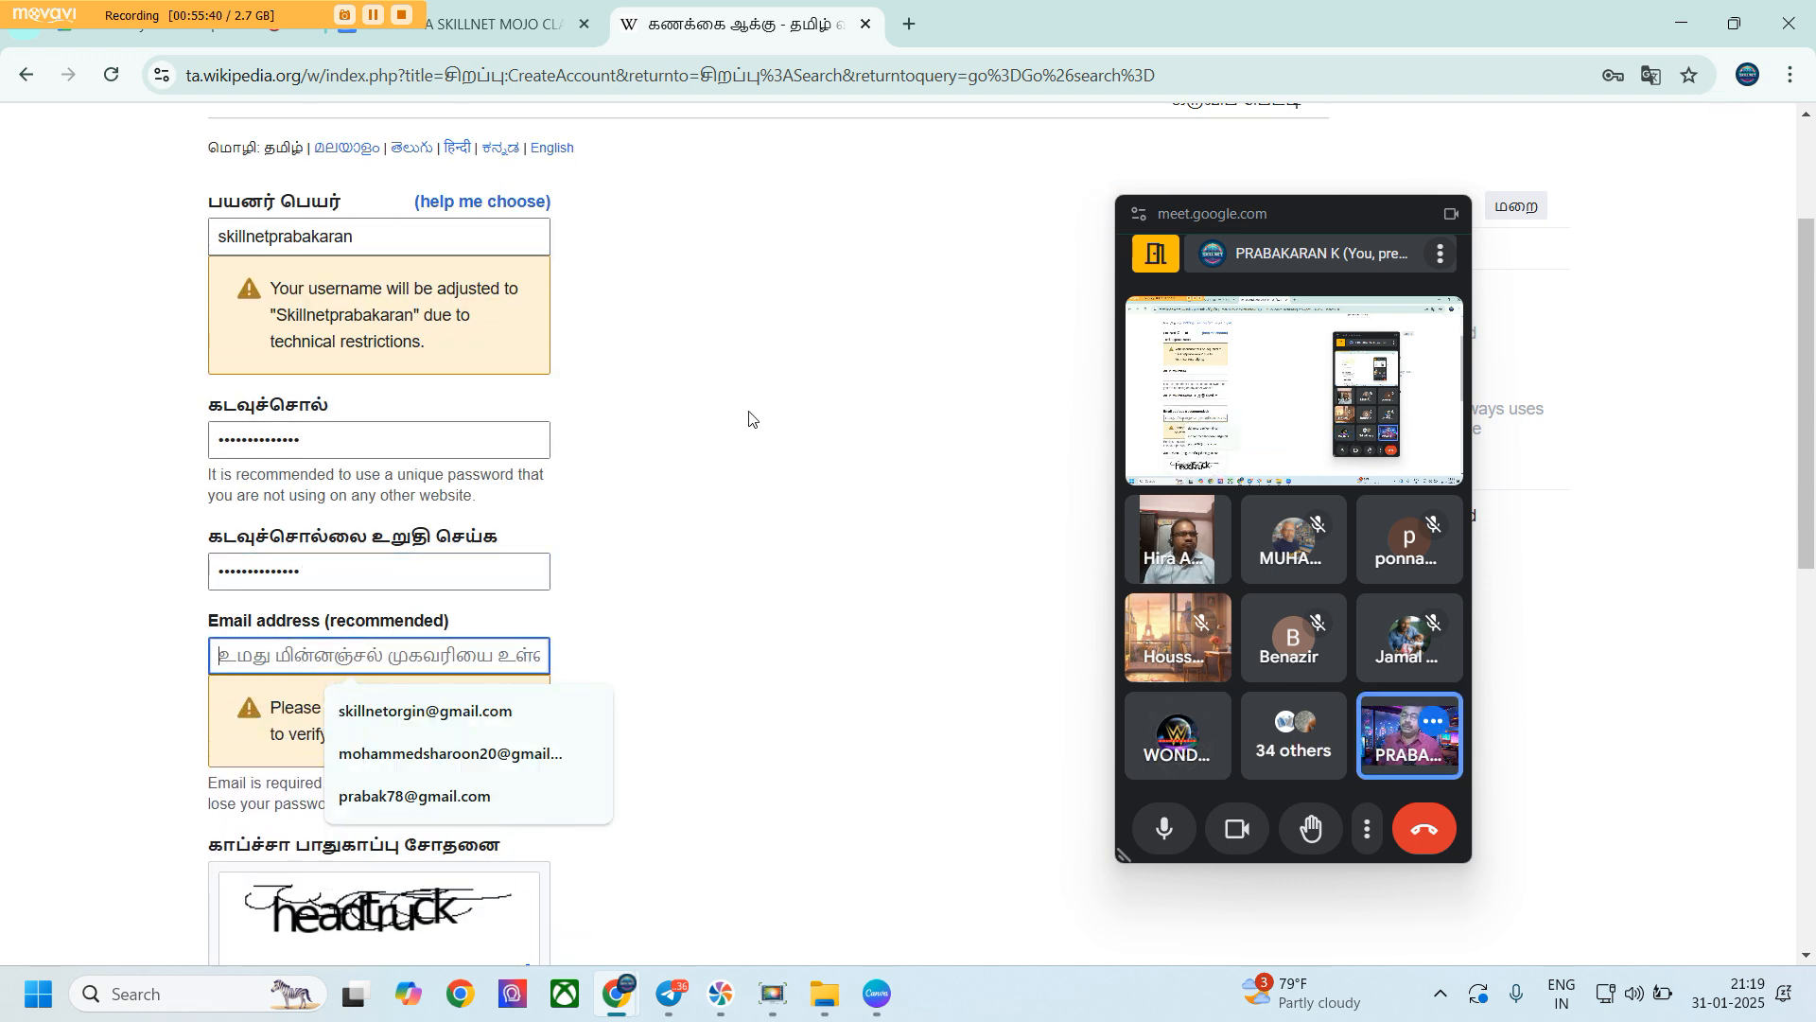
left_click(486, 712)
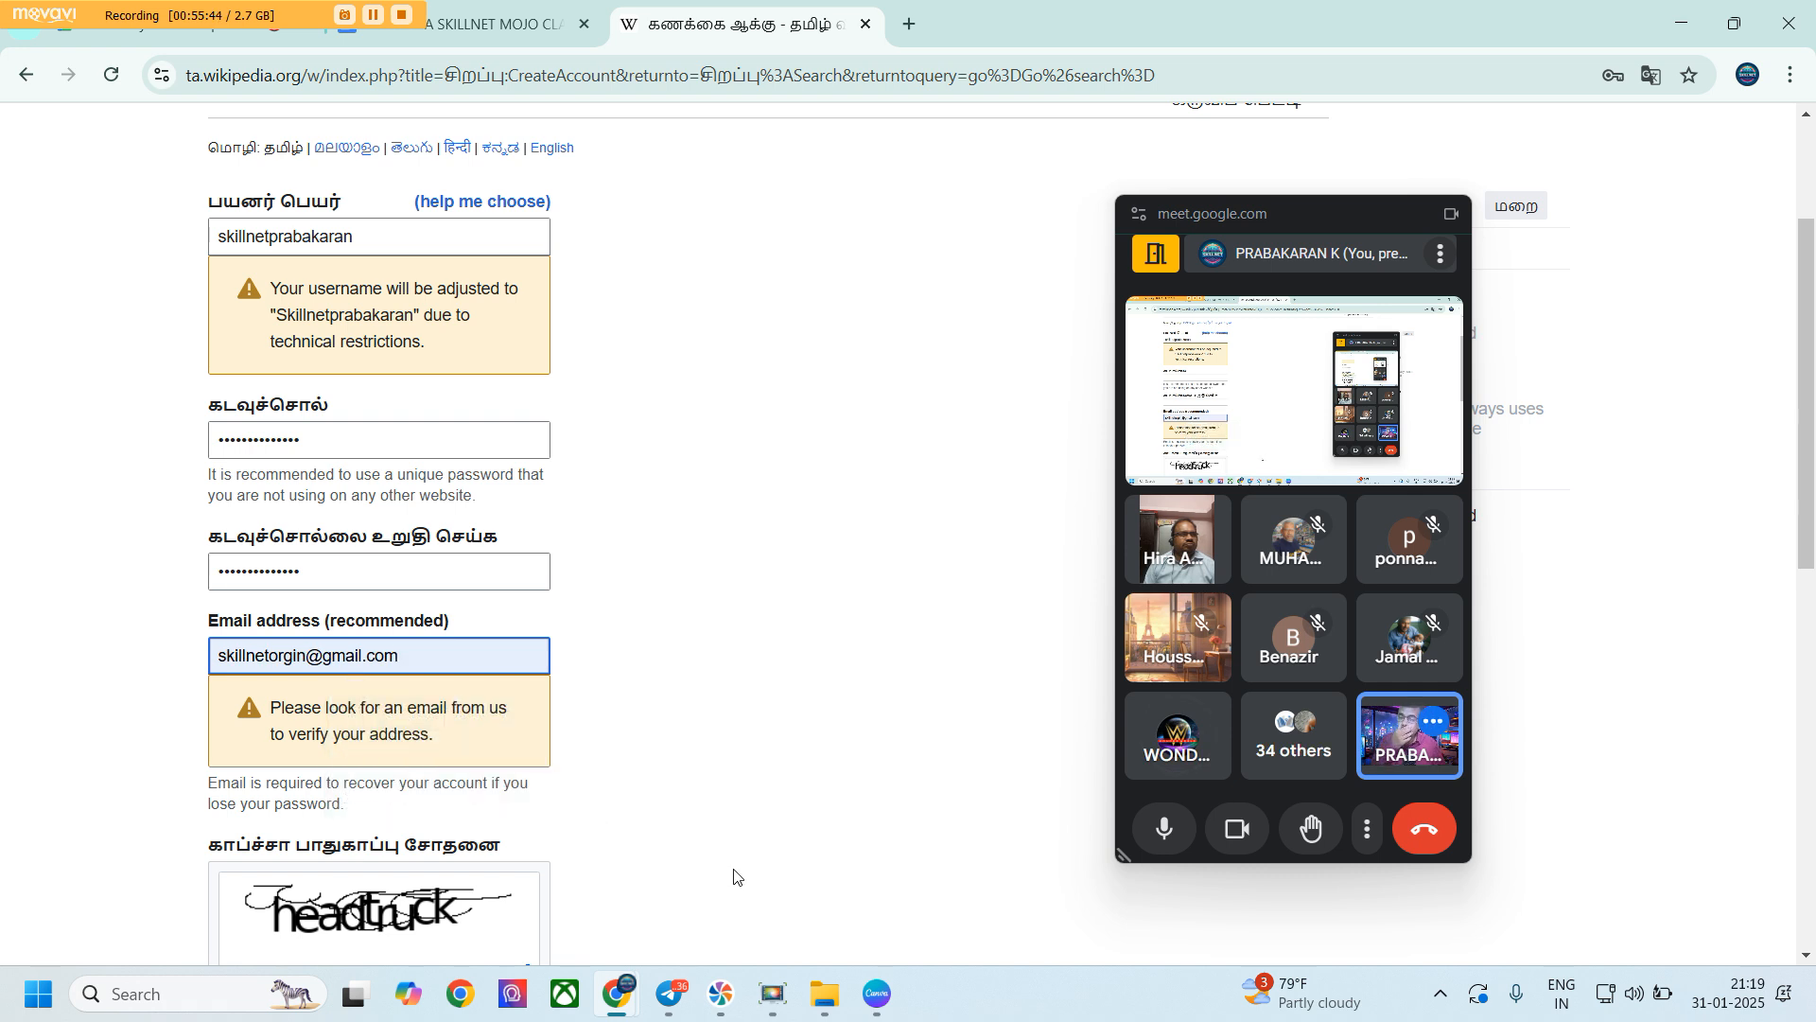
Enter the word shown in the CAPTCHA image into the security check field of the account creation form
scroll(734, 876, "down", 1)
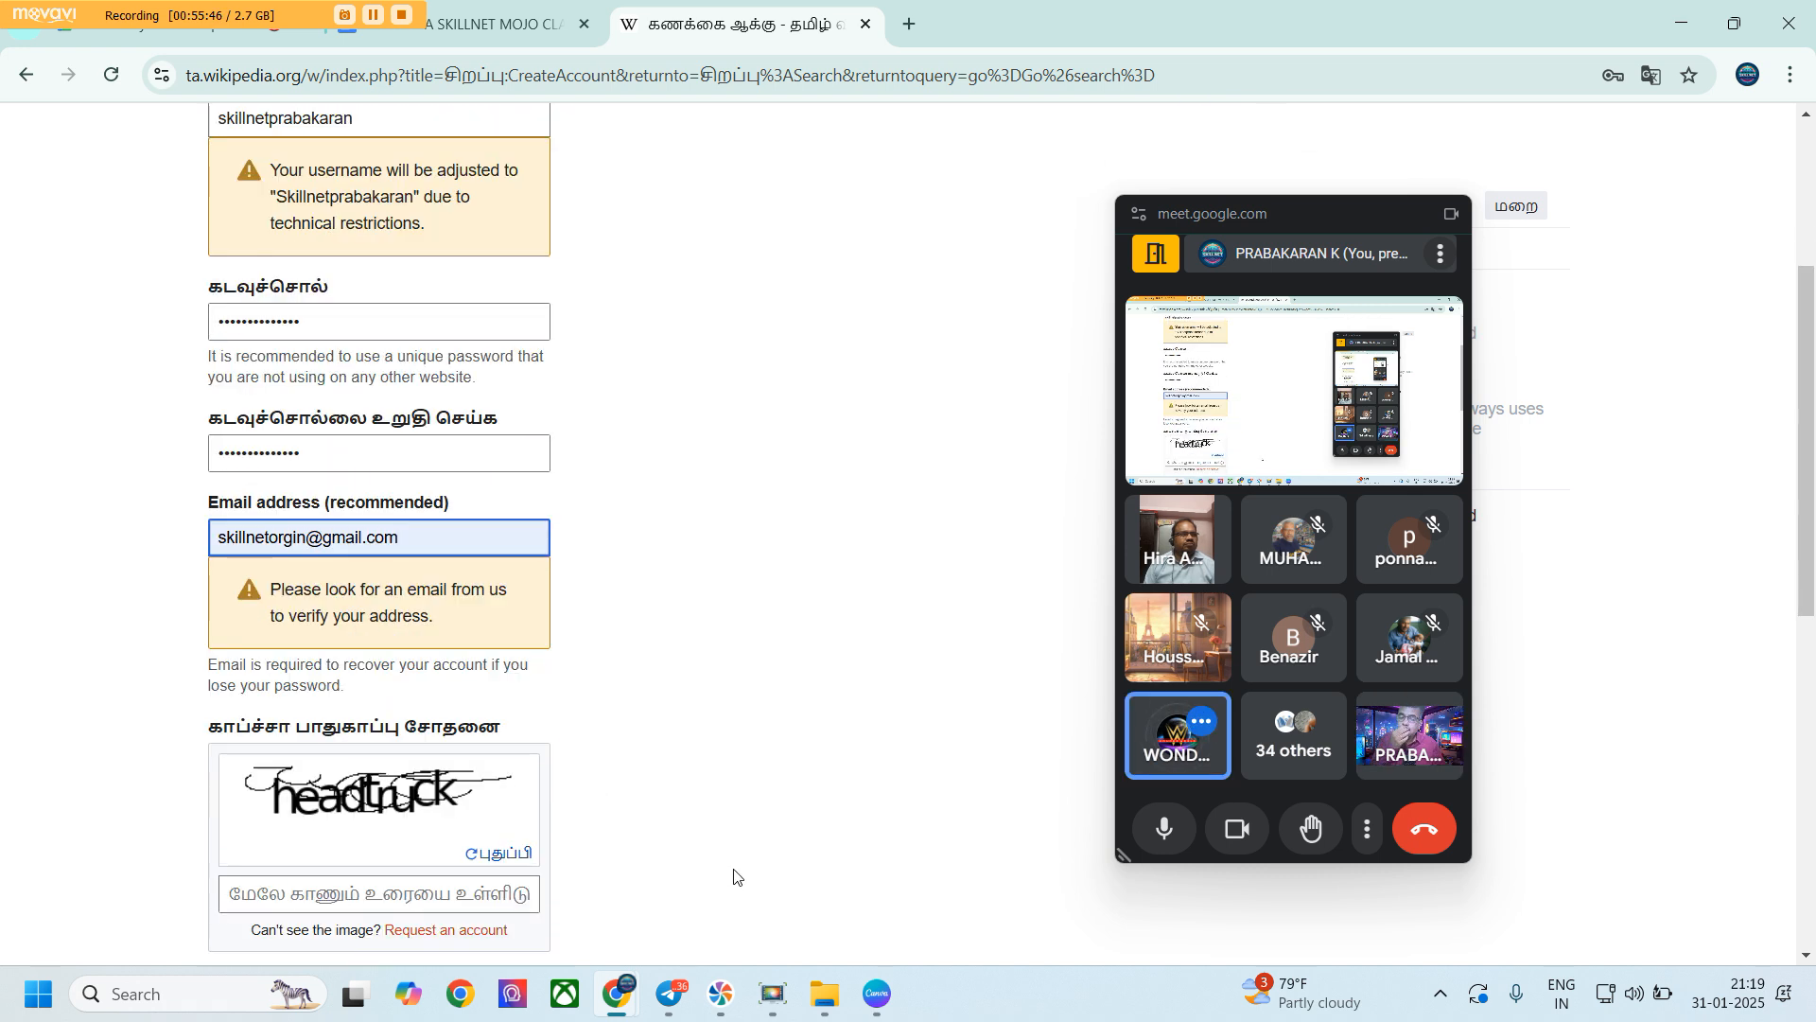
scroll(734, 876, "down", 1)
left_click(322, 785)
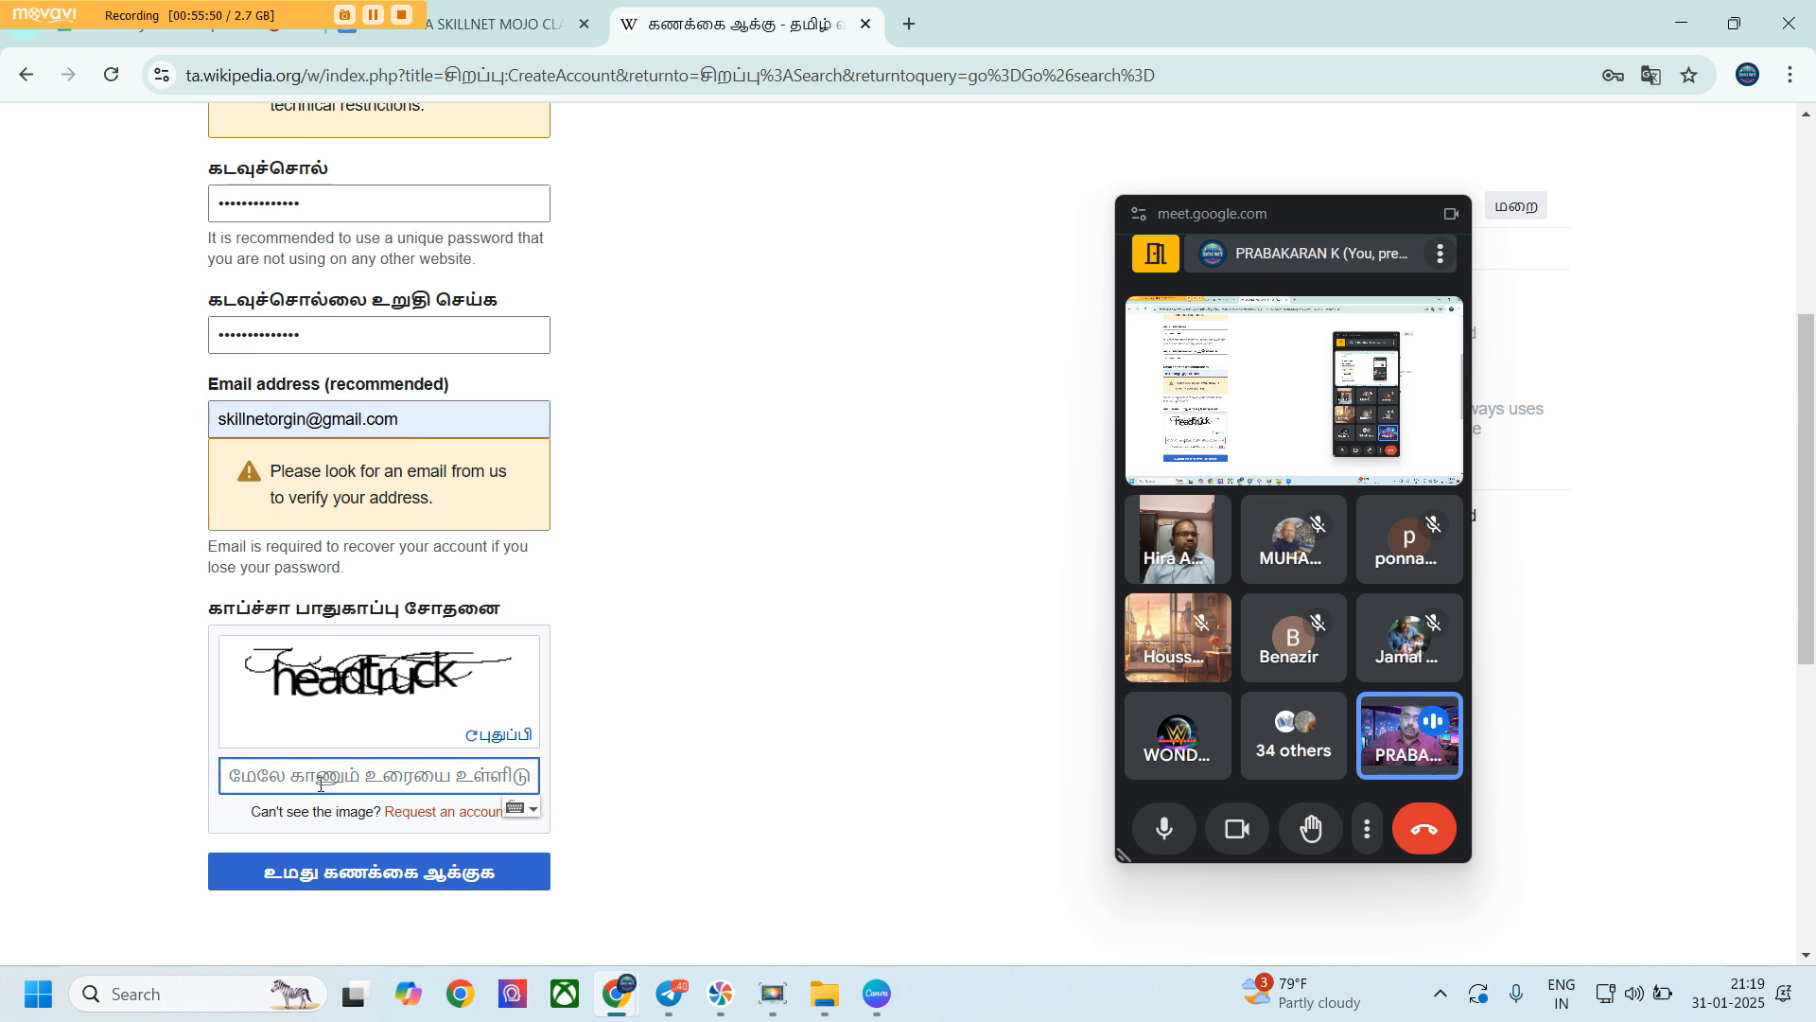
type("hea")
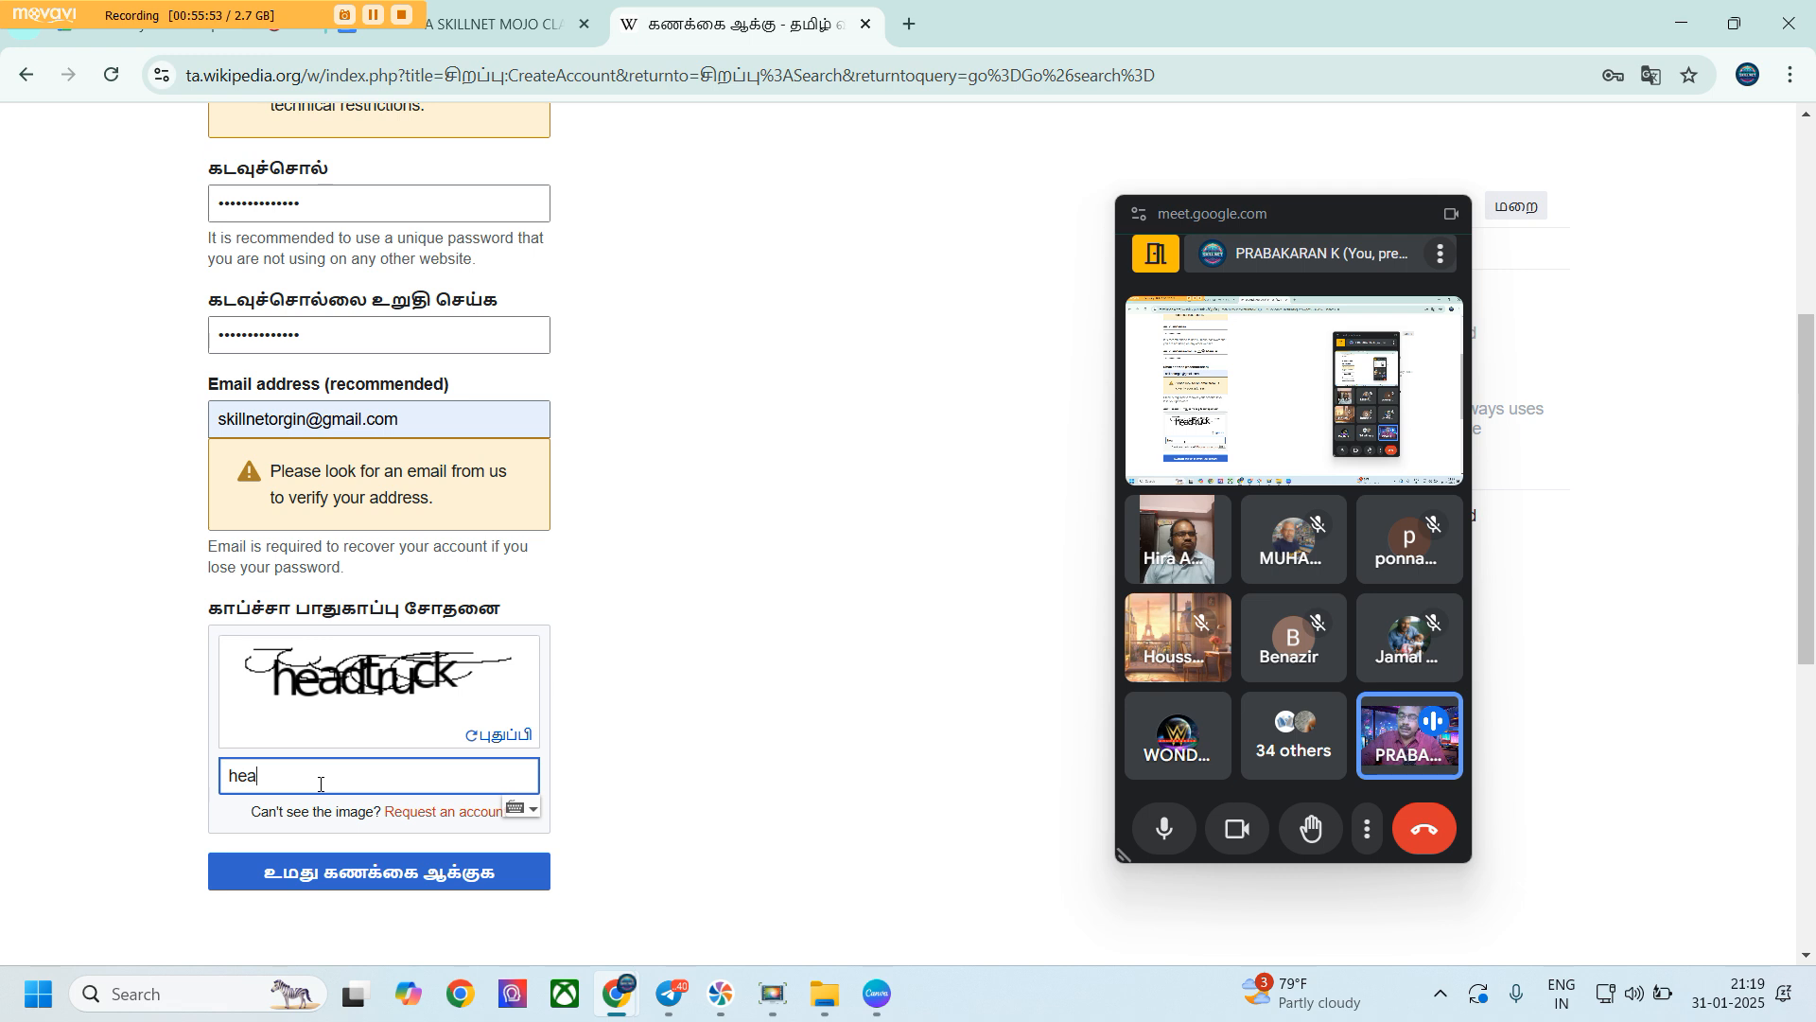
type("dtruck")
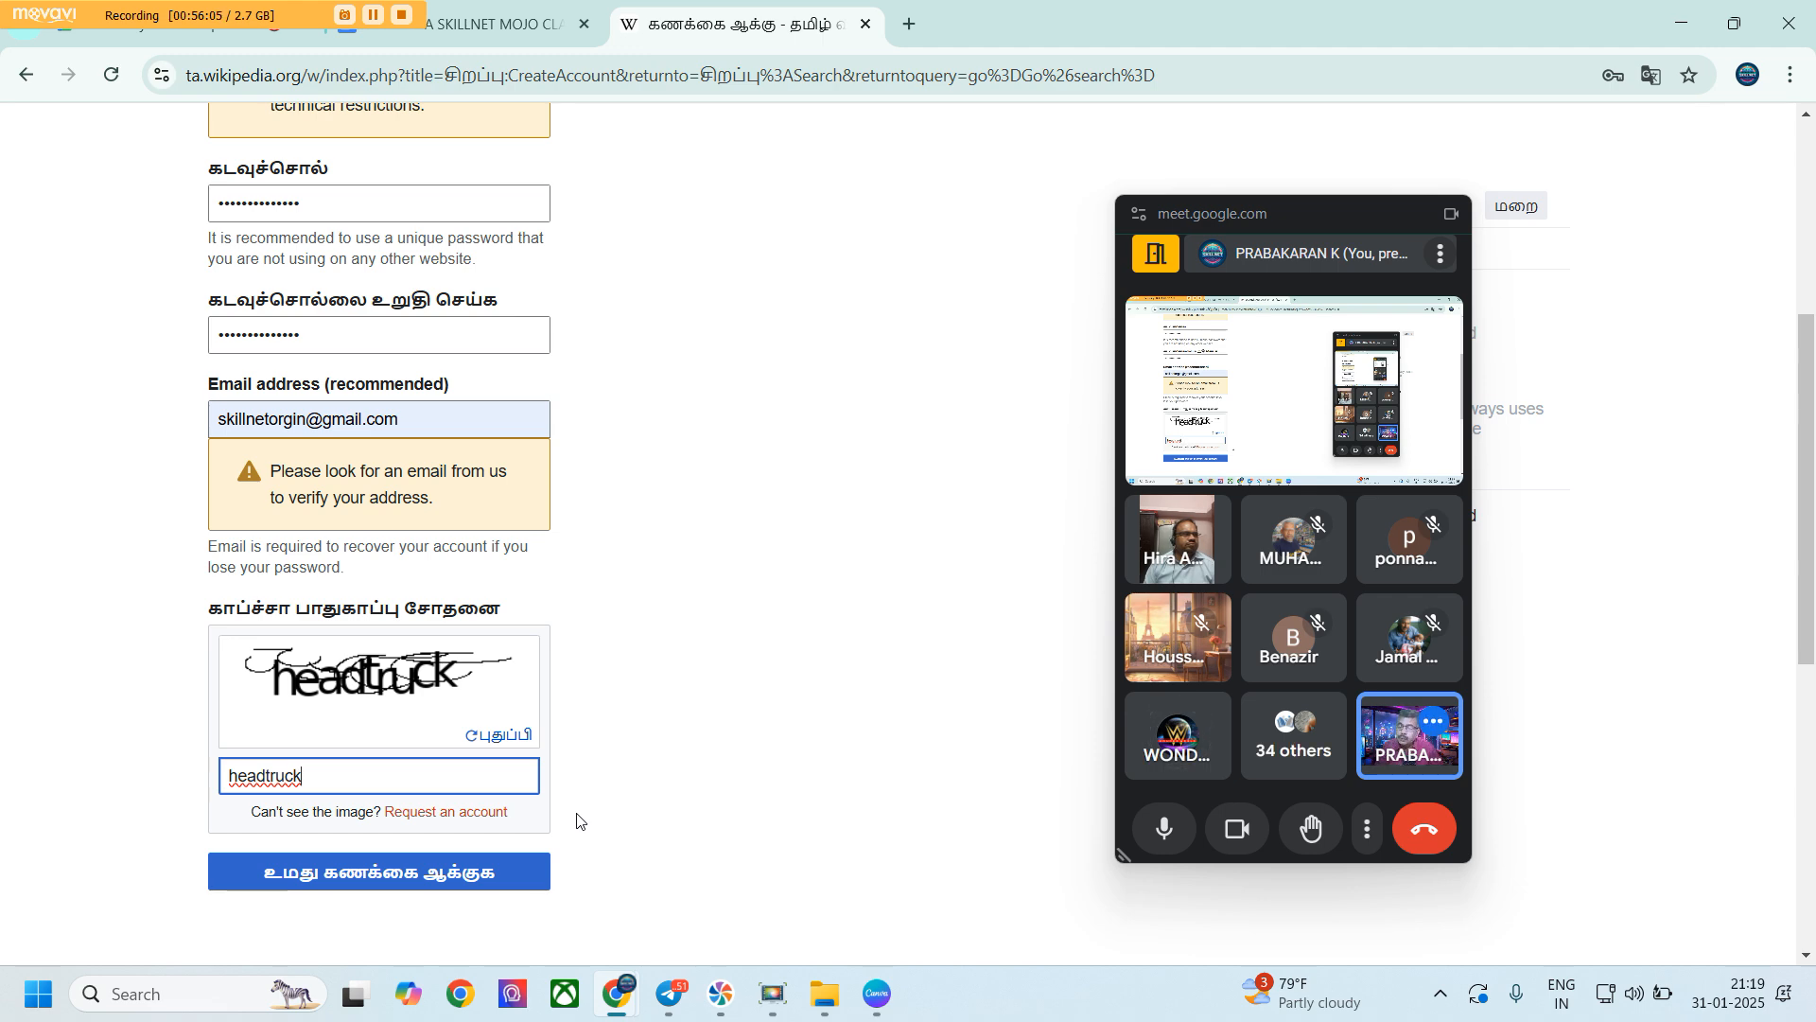
Review the username, password, email and CAPTCHA entries in the completed account creation form
scroll(548, 837, "up", 3)
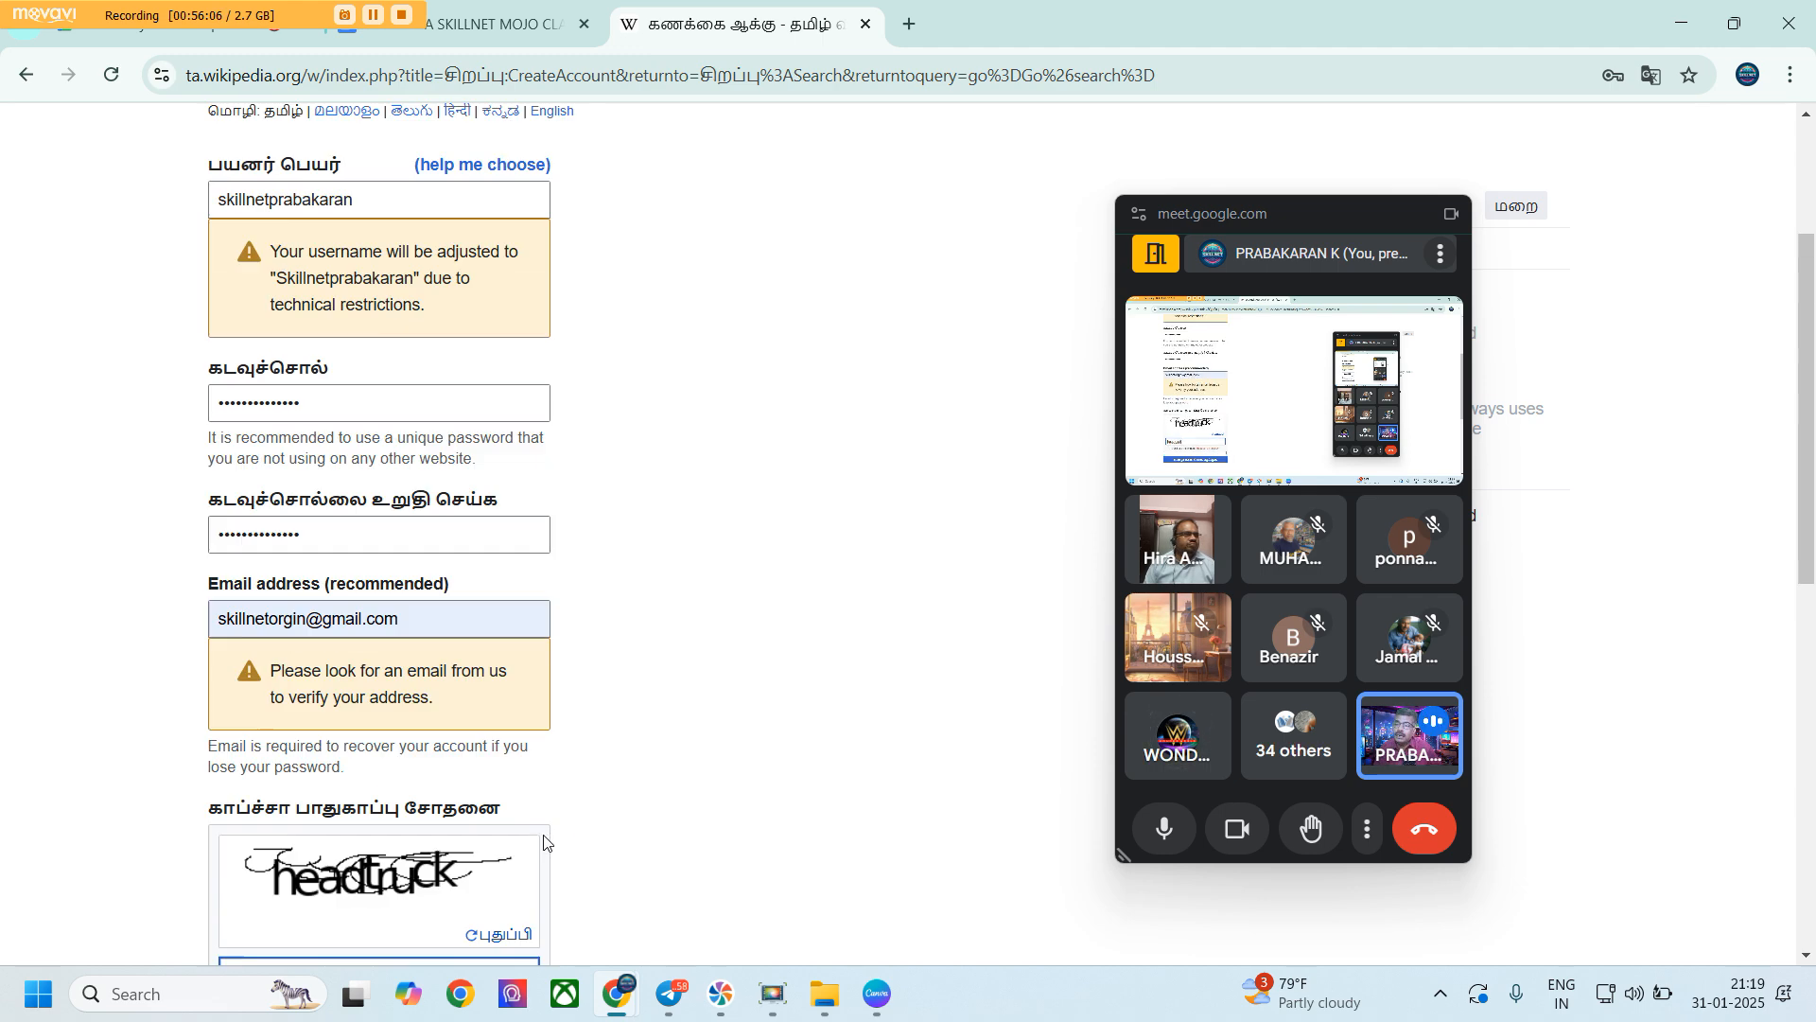
scroll(544, 842, "up", 3)
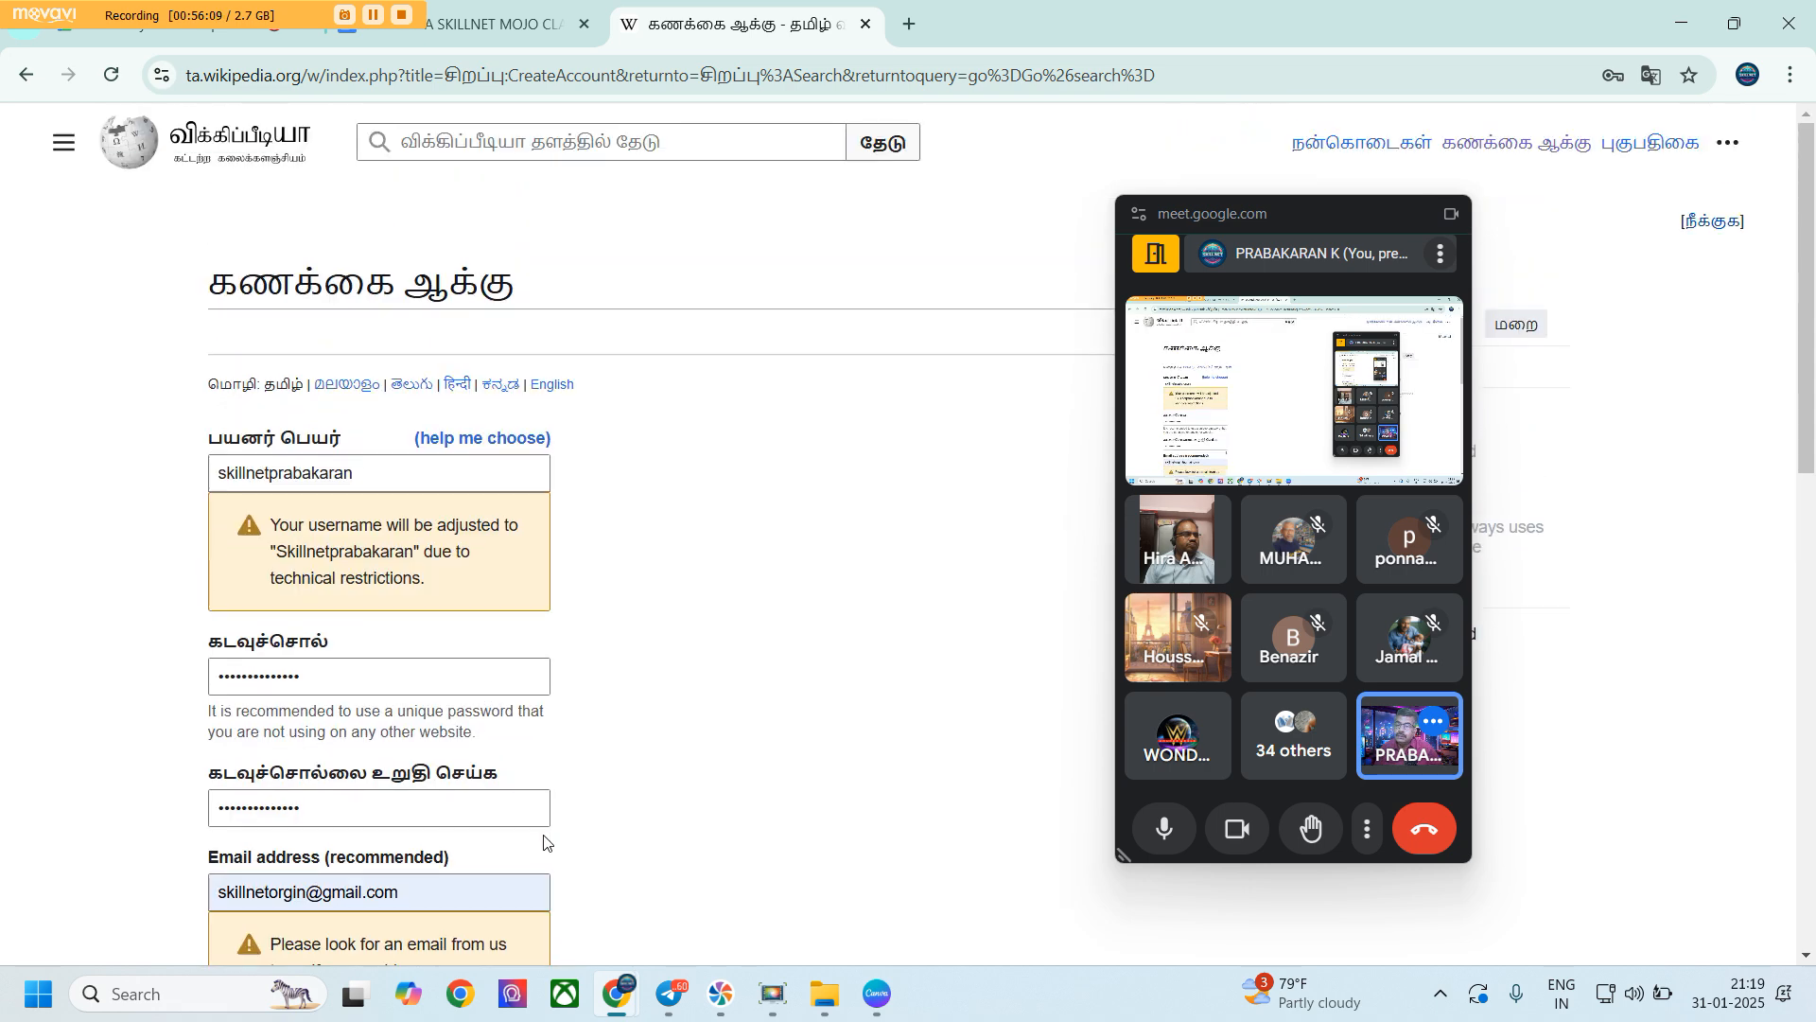
scroll(544, 842, "down", 9)
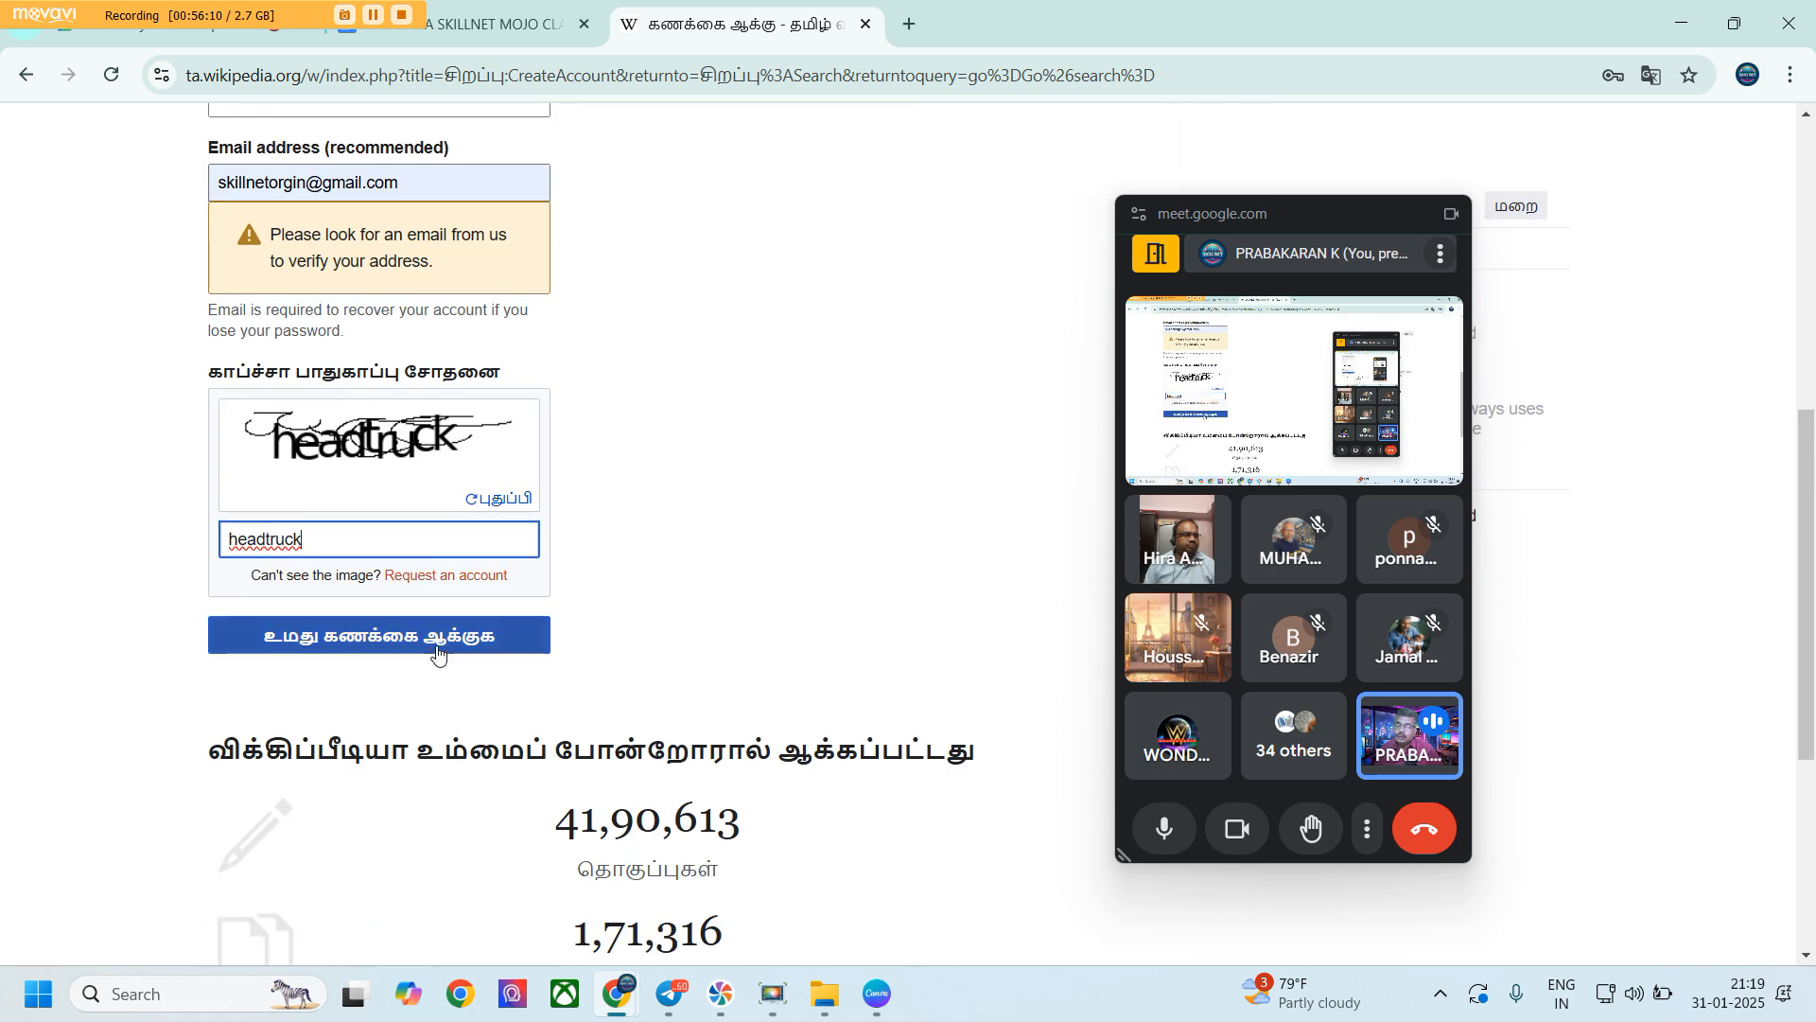
scroll(861, 679, "up", 6)
scroll(861, 679, "up", 3)
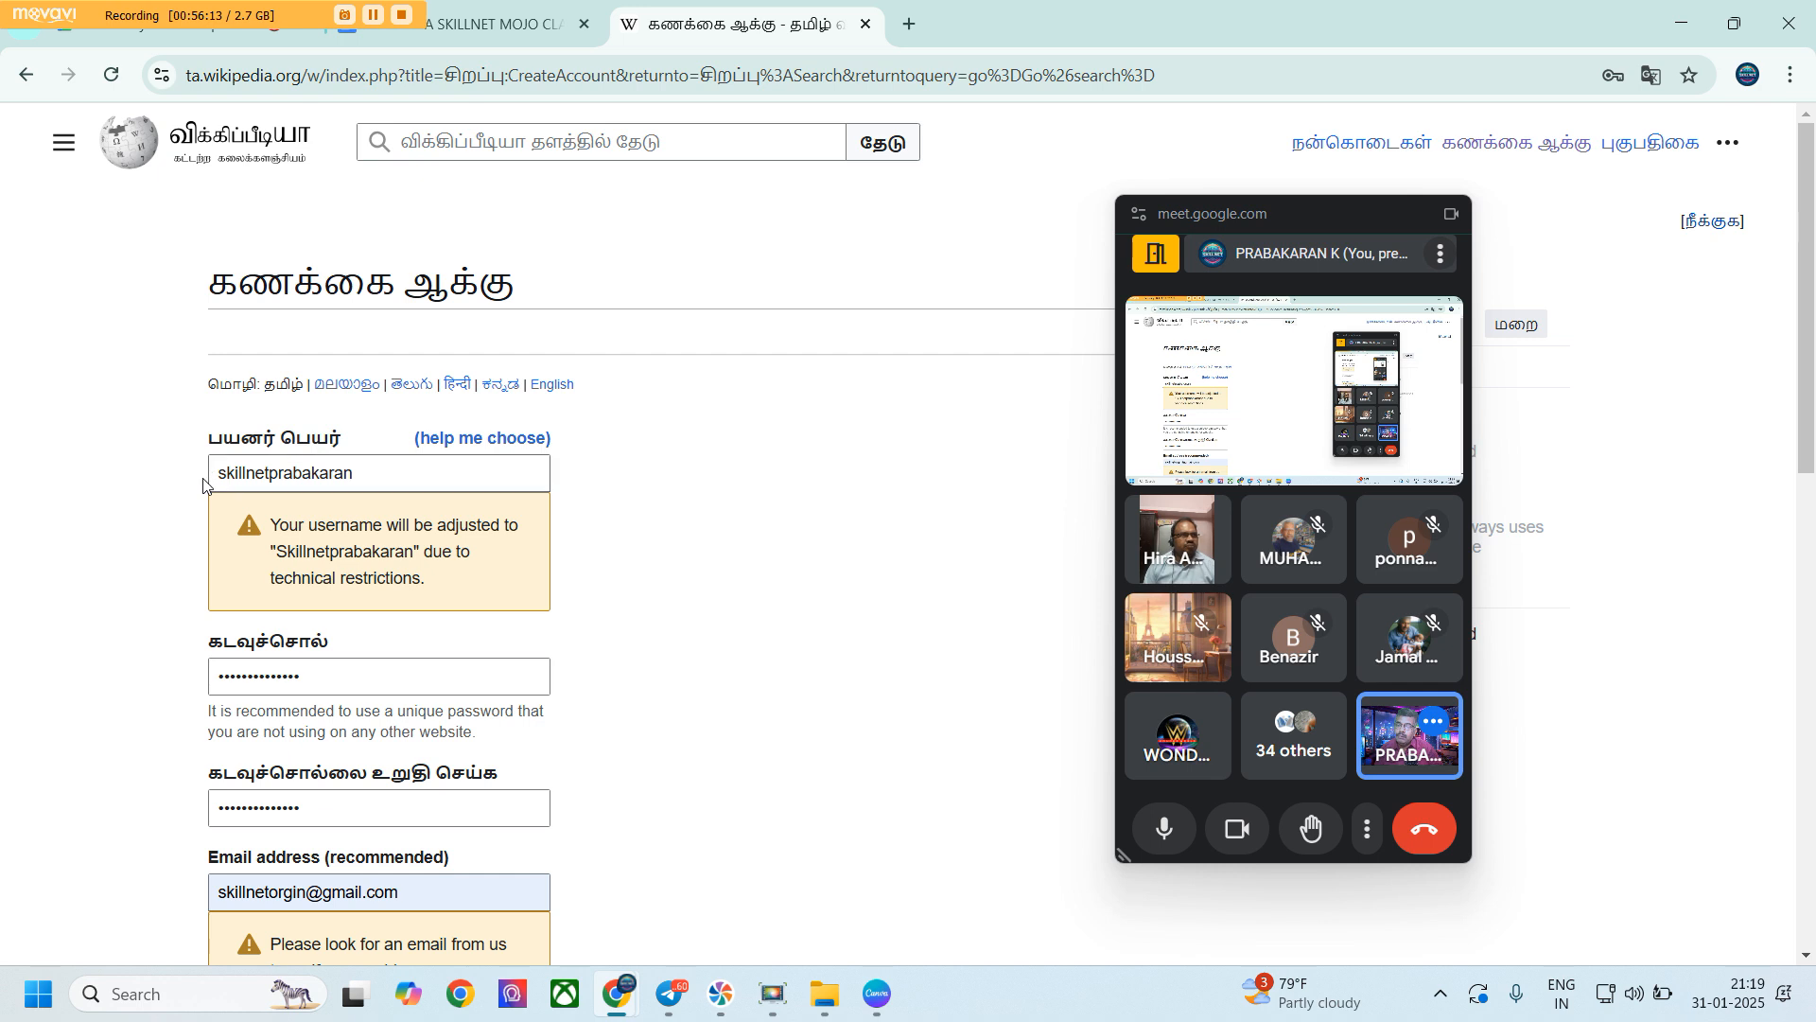
left_click_drag(215, 475, 378, 471)
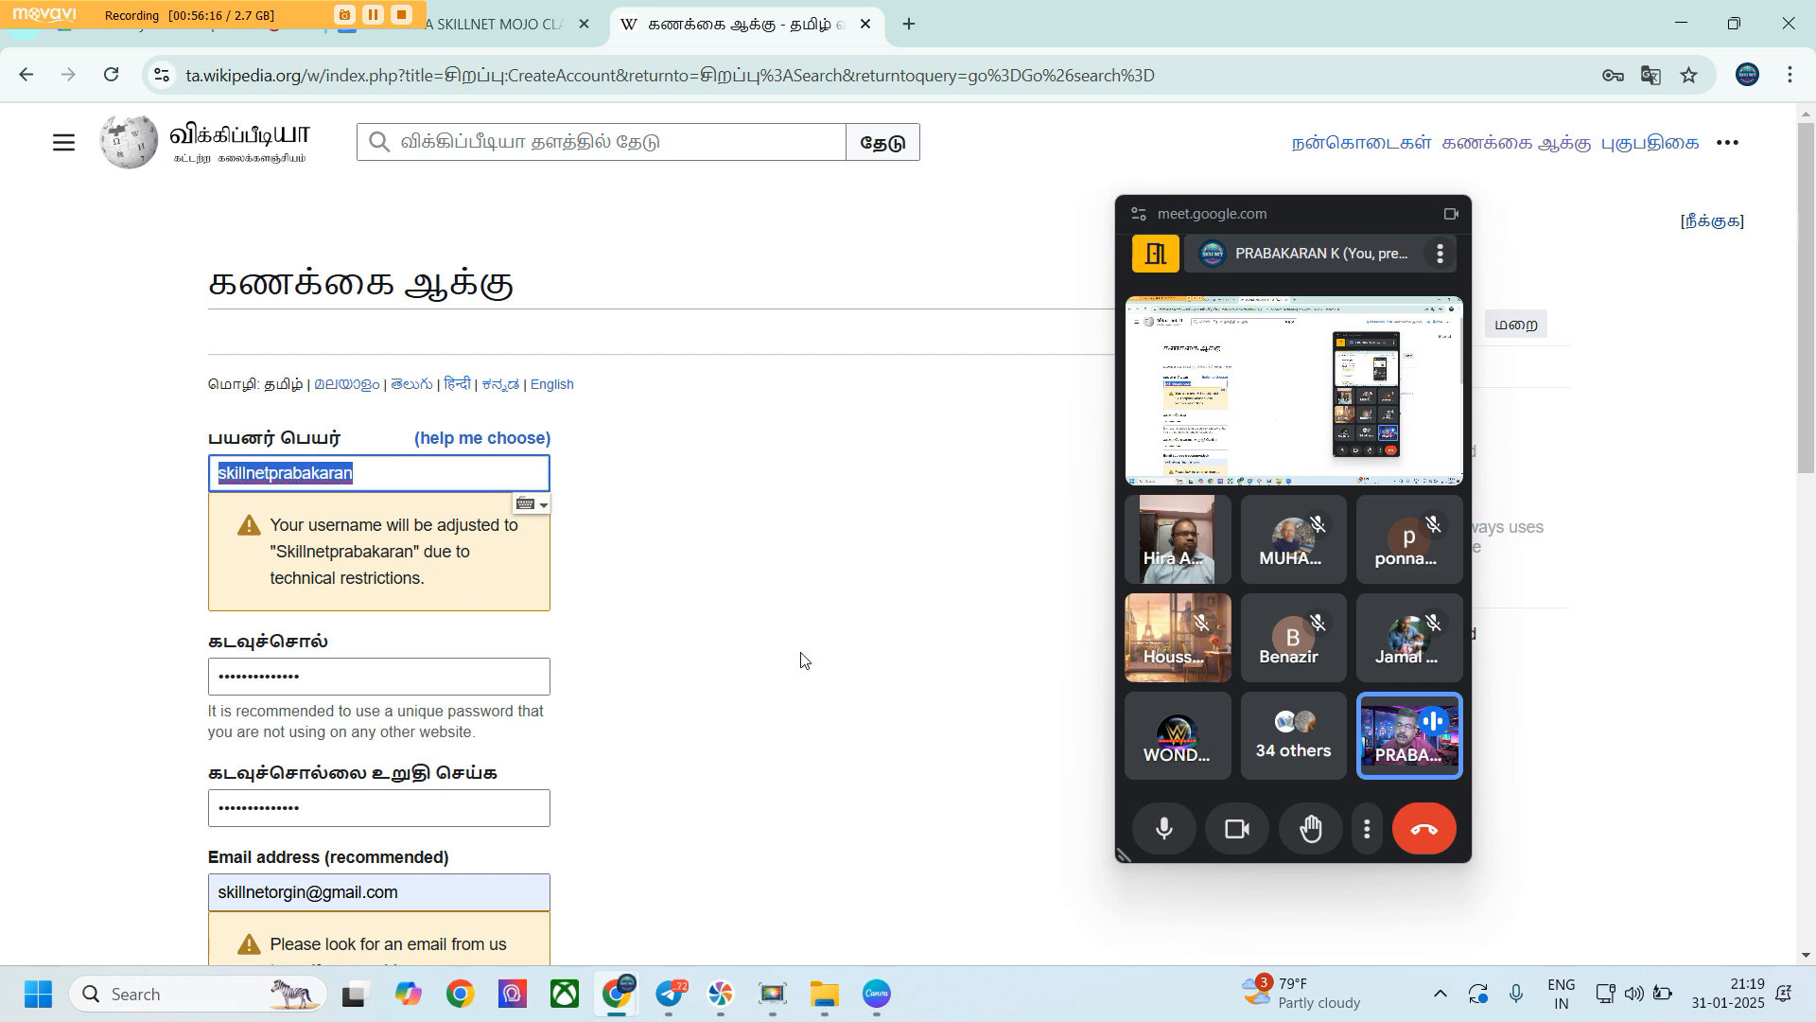
scroll(801, 660, "down", 1)
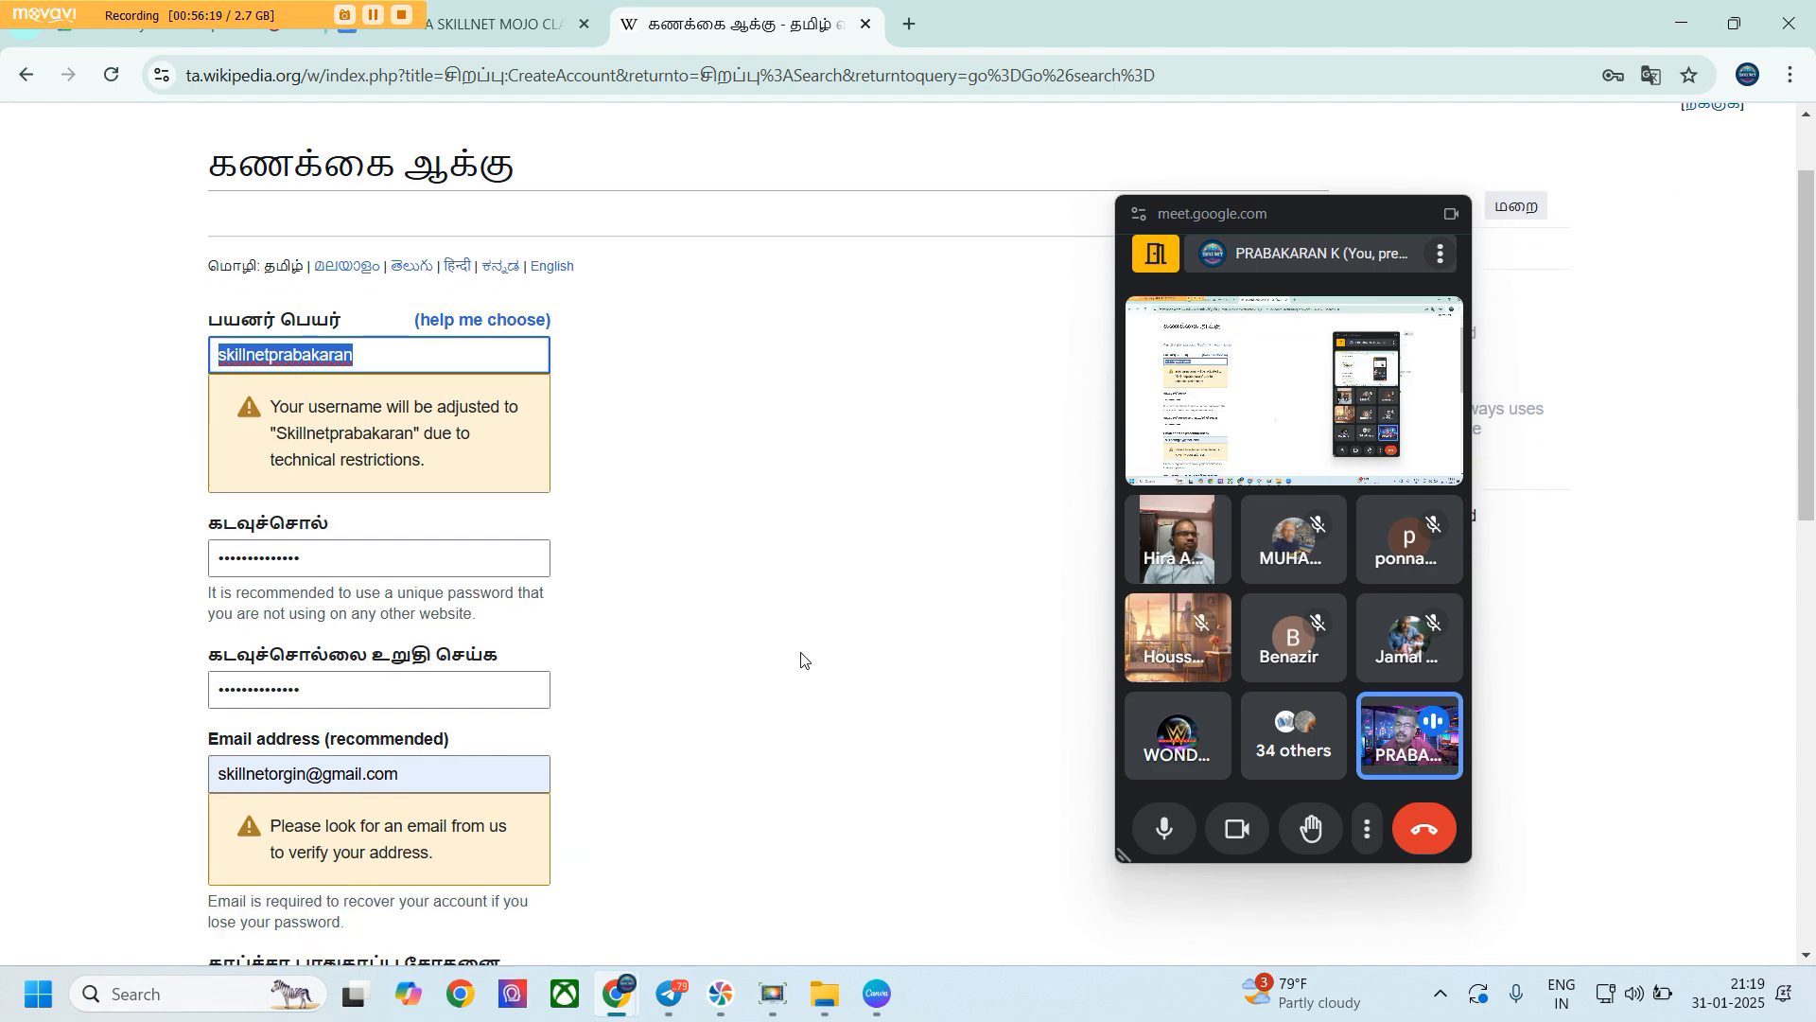
scroll(801, 659, "down", 2)
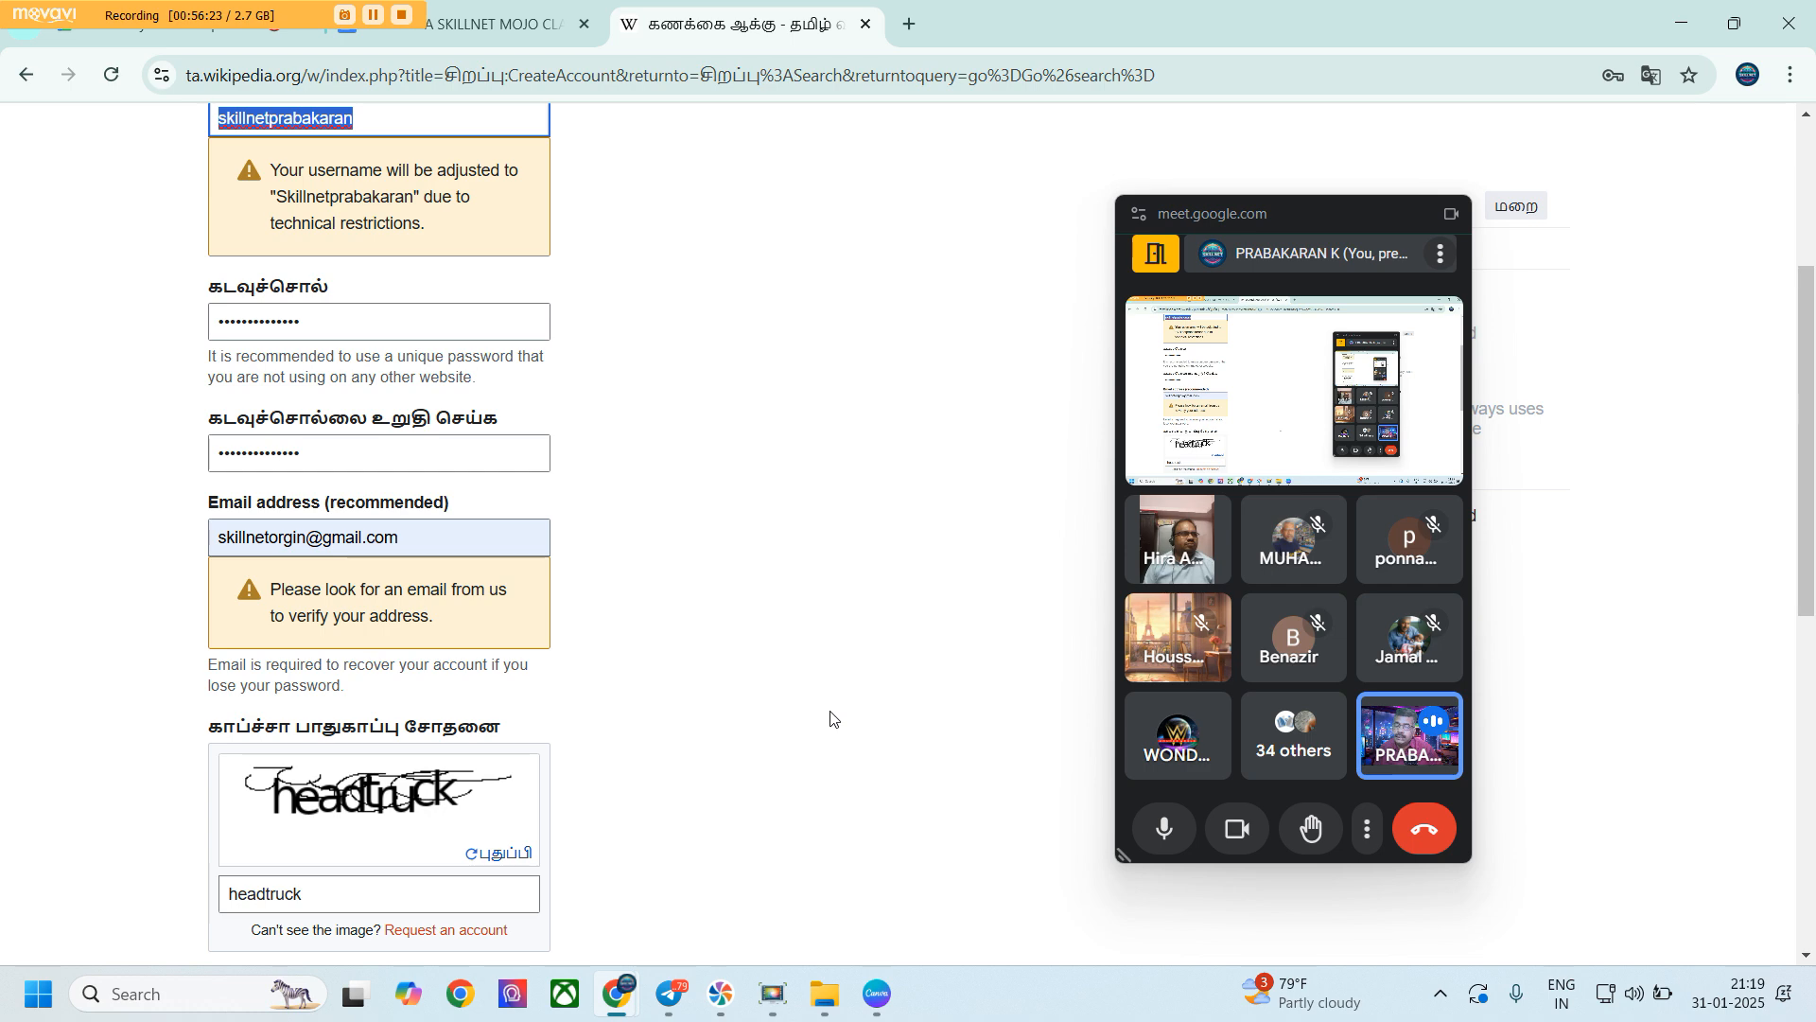
scroll(831, 719, "down", 2)
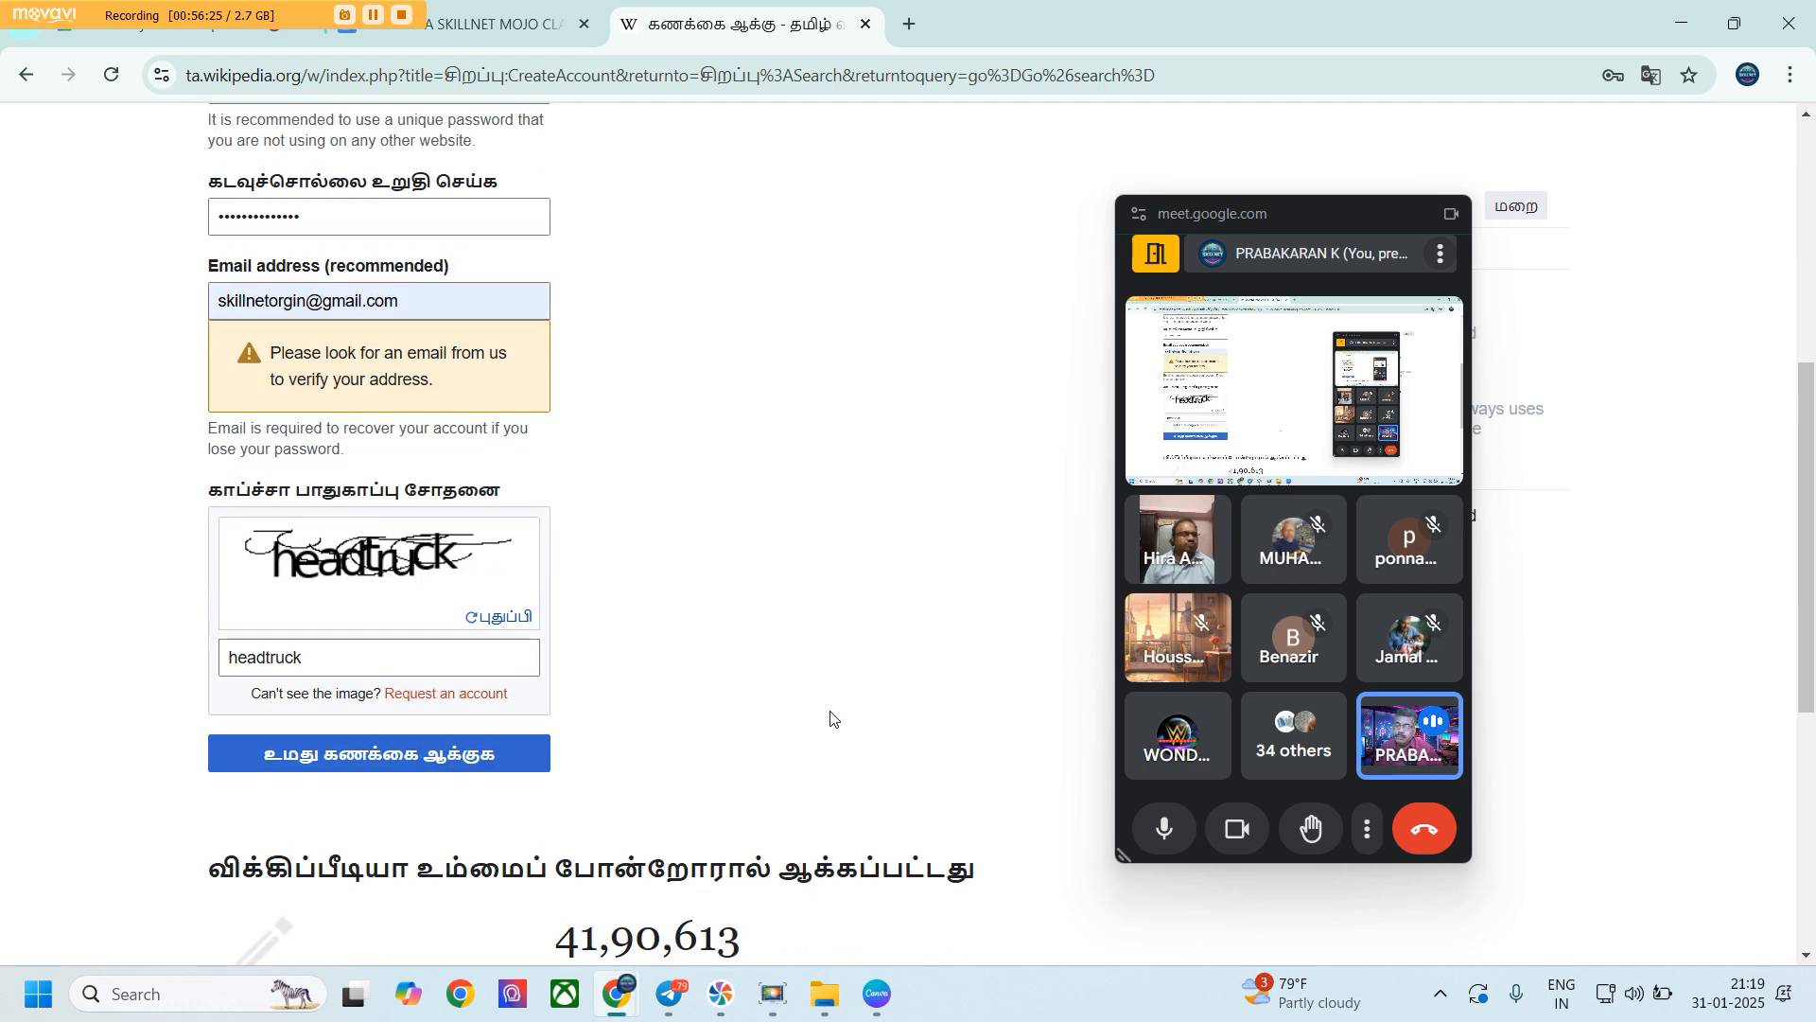
scroll(830, 719, "up", 1)
scroll(831, 719, "down", 2)
Submit the completed form to create the Tamil Wikipedia account
left_click(448, 647)
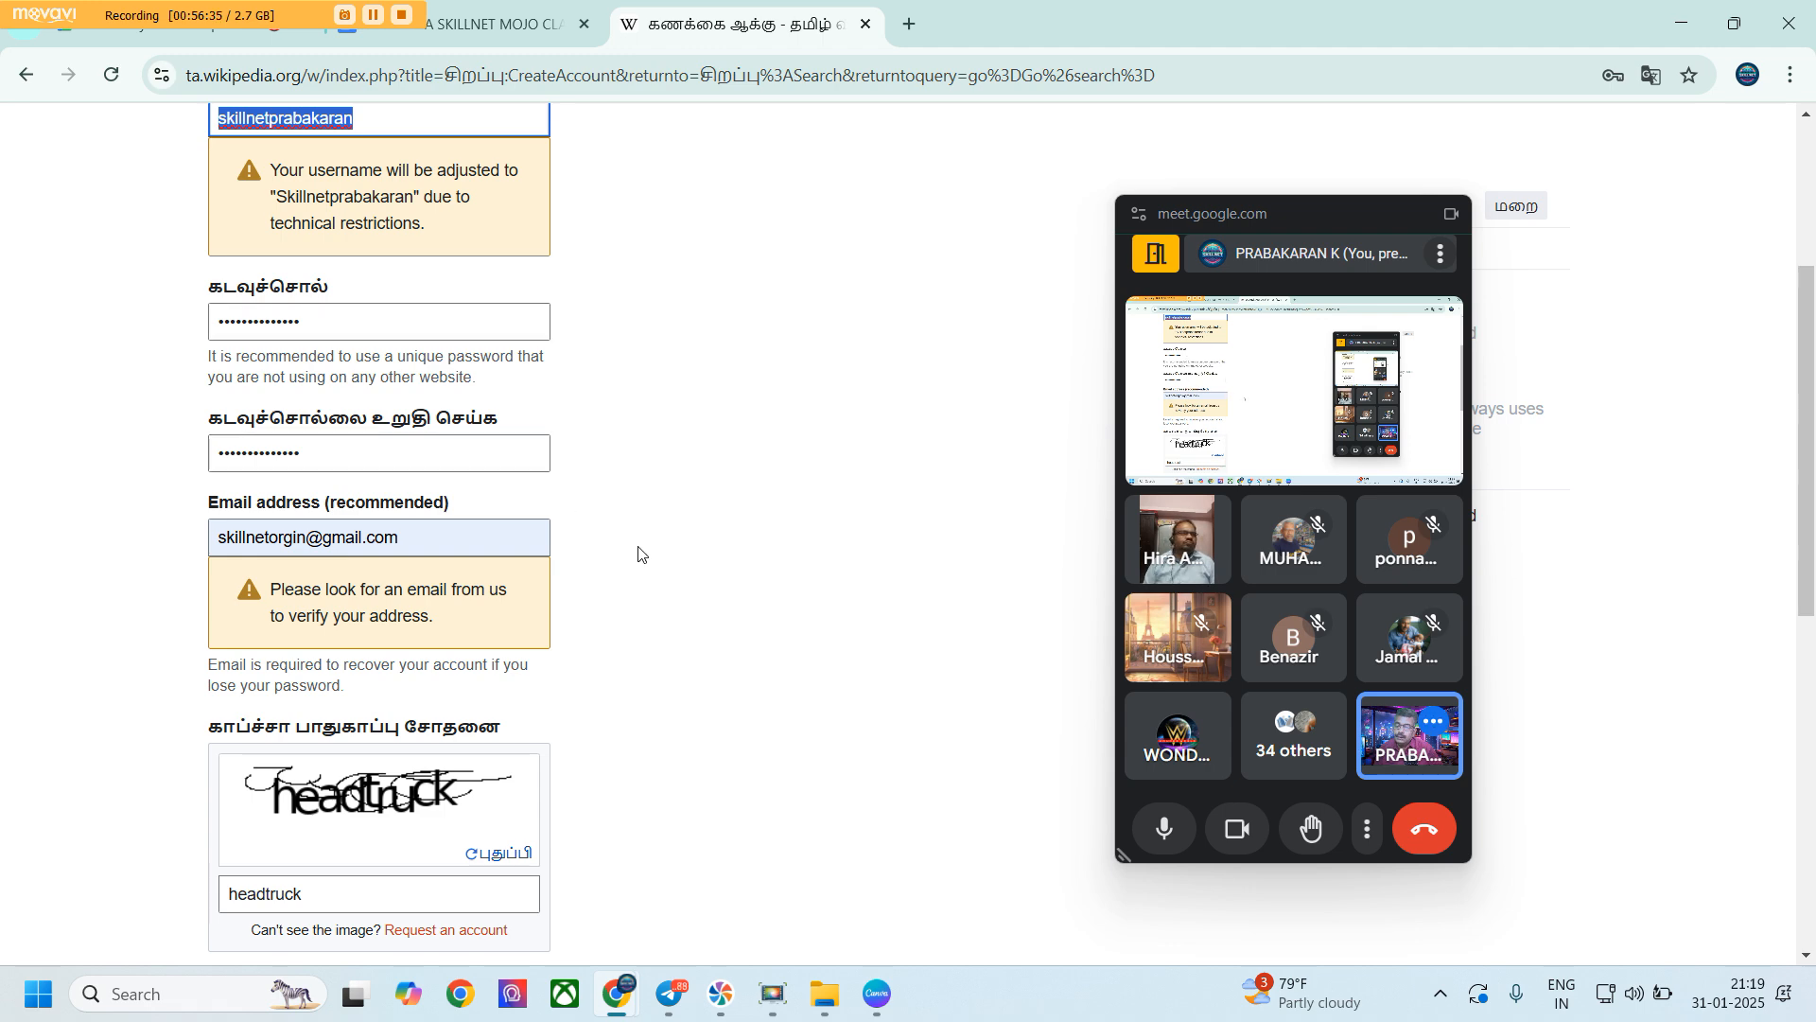
scroll(639, 554, "down", 2)
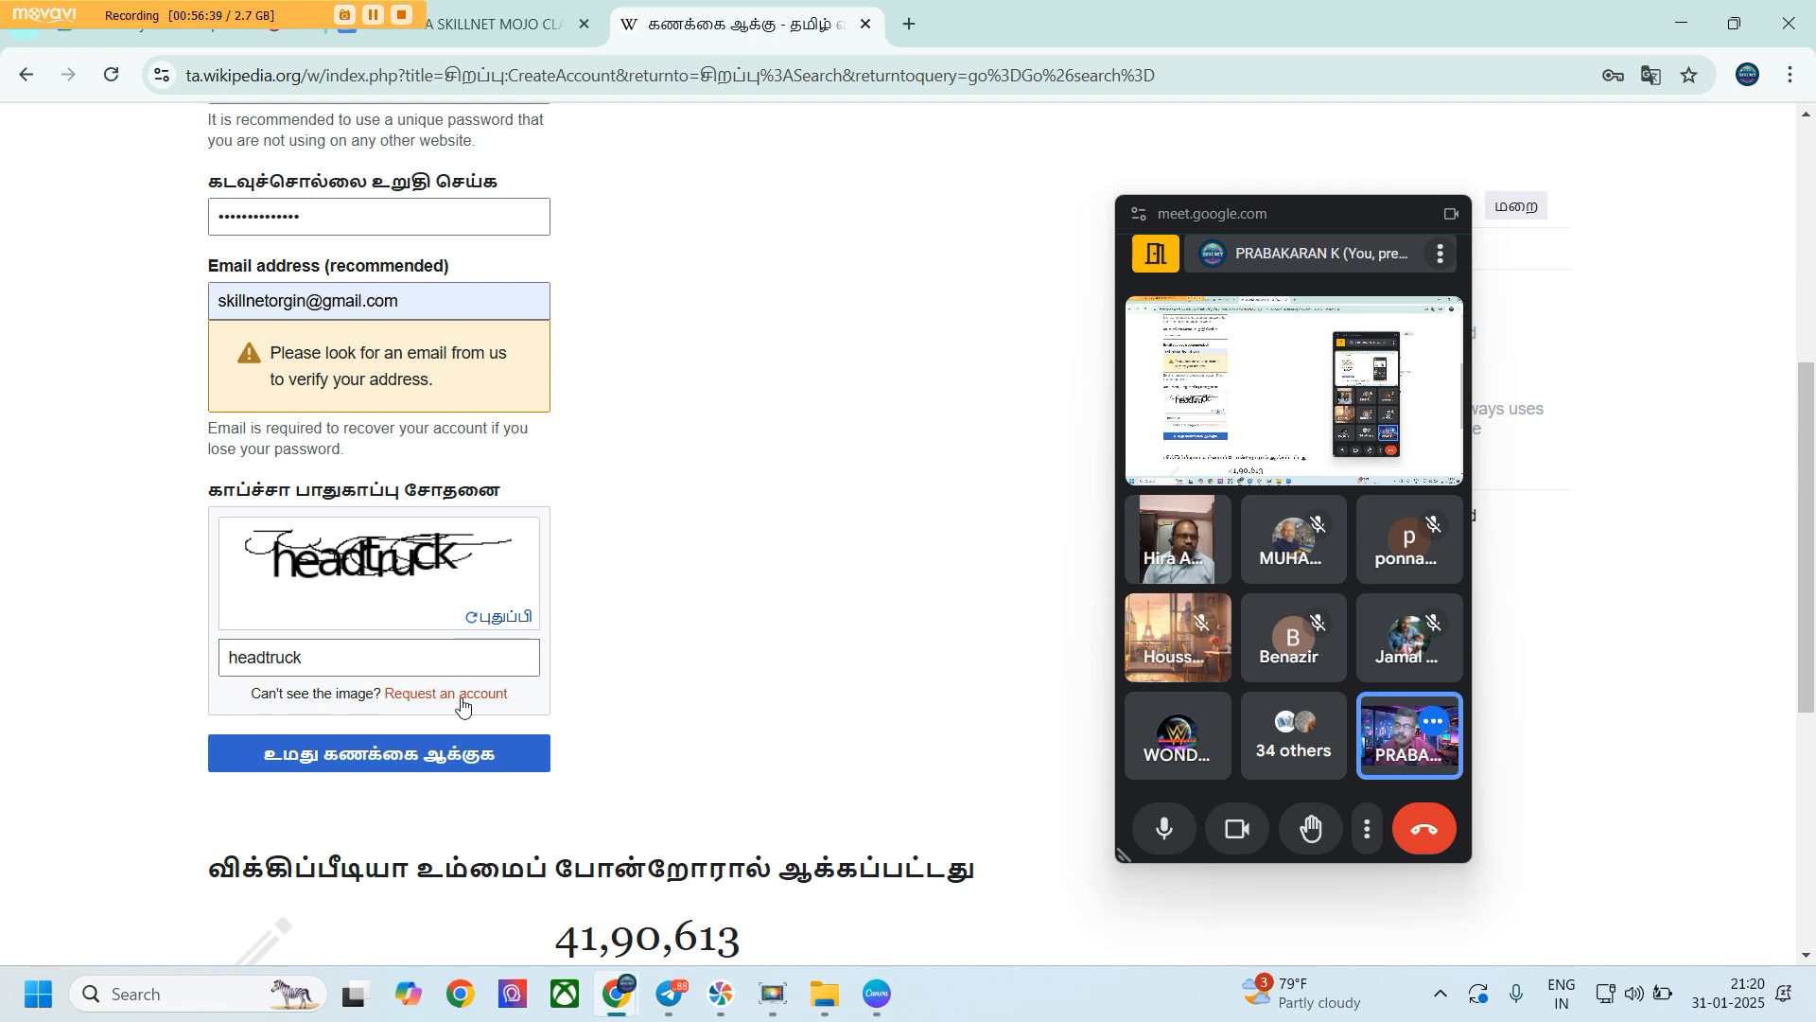
left_click(385, 756)
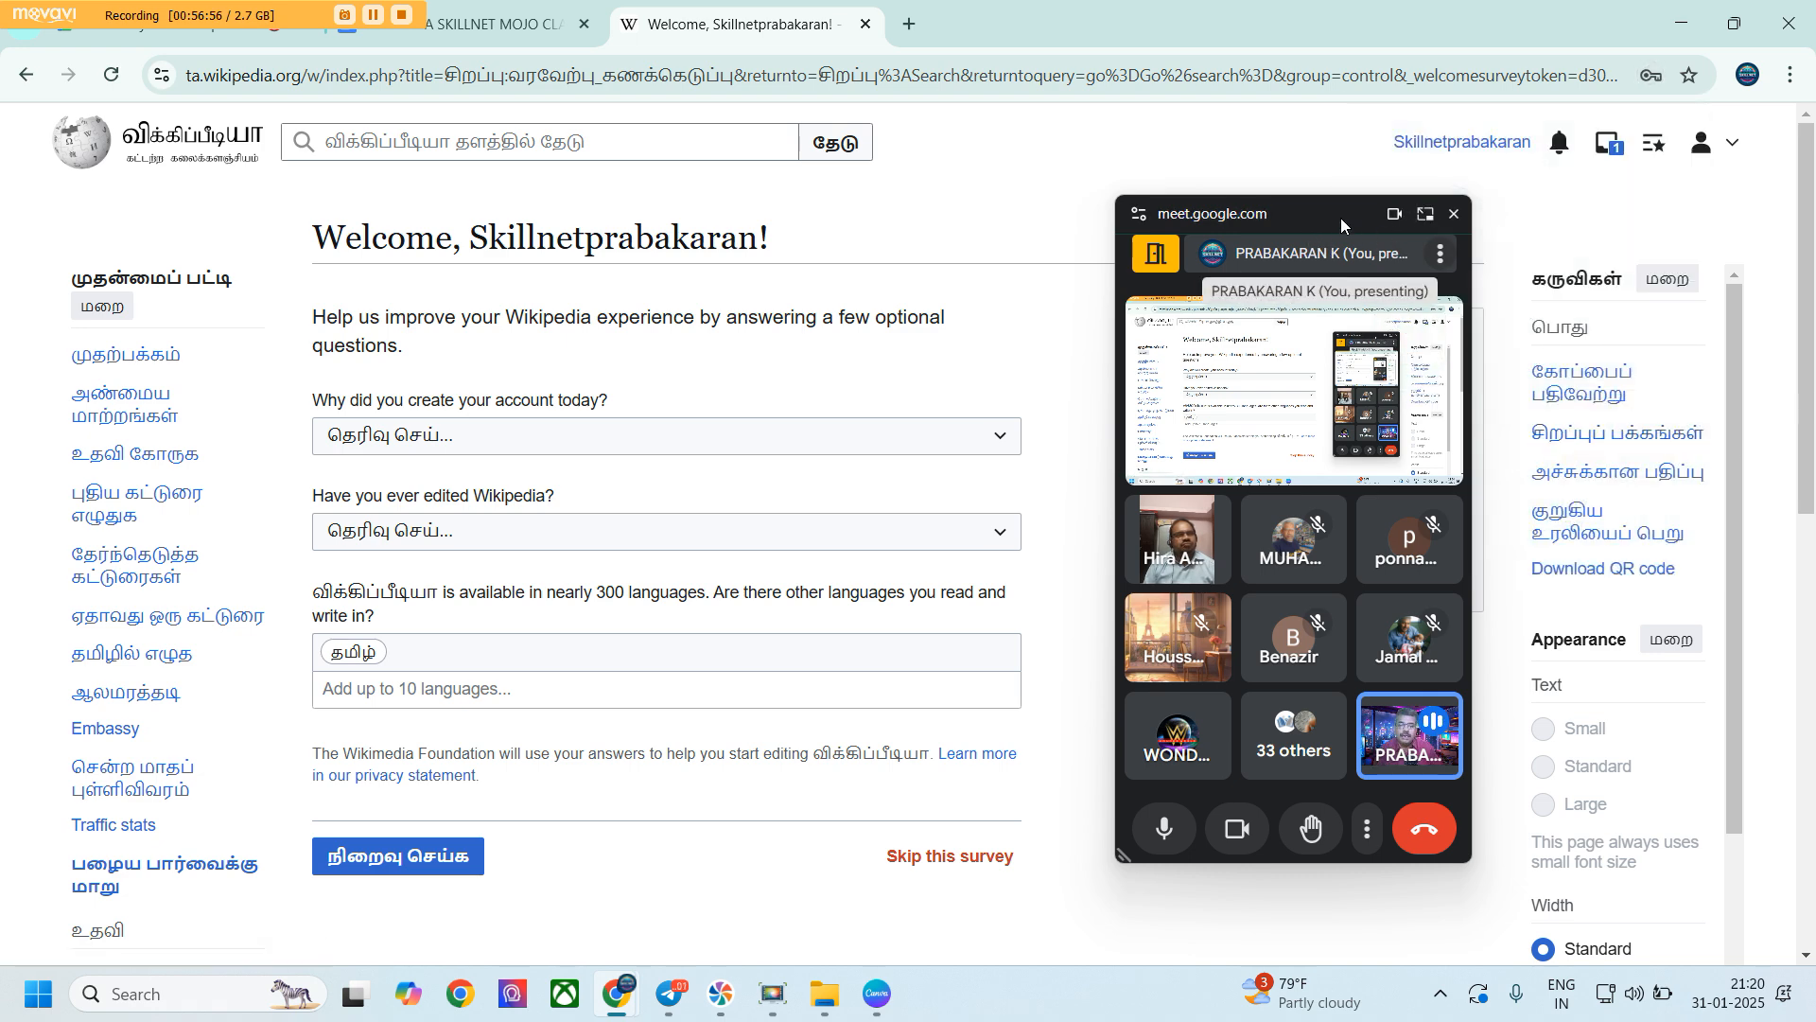
Answer the welcome survey with "To create a new Wikipedia article" as the reason and "No, for other reasons" for previous editing
left_click_drag(1341, 218, 1636, 106)
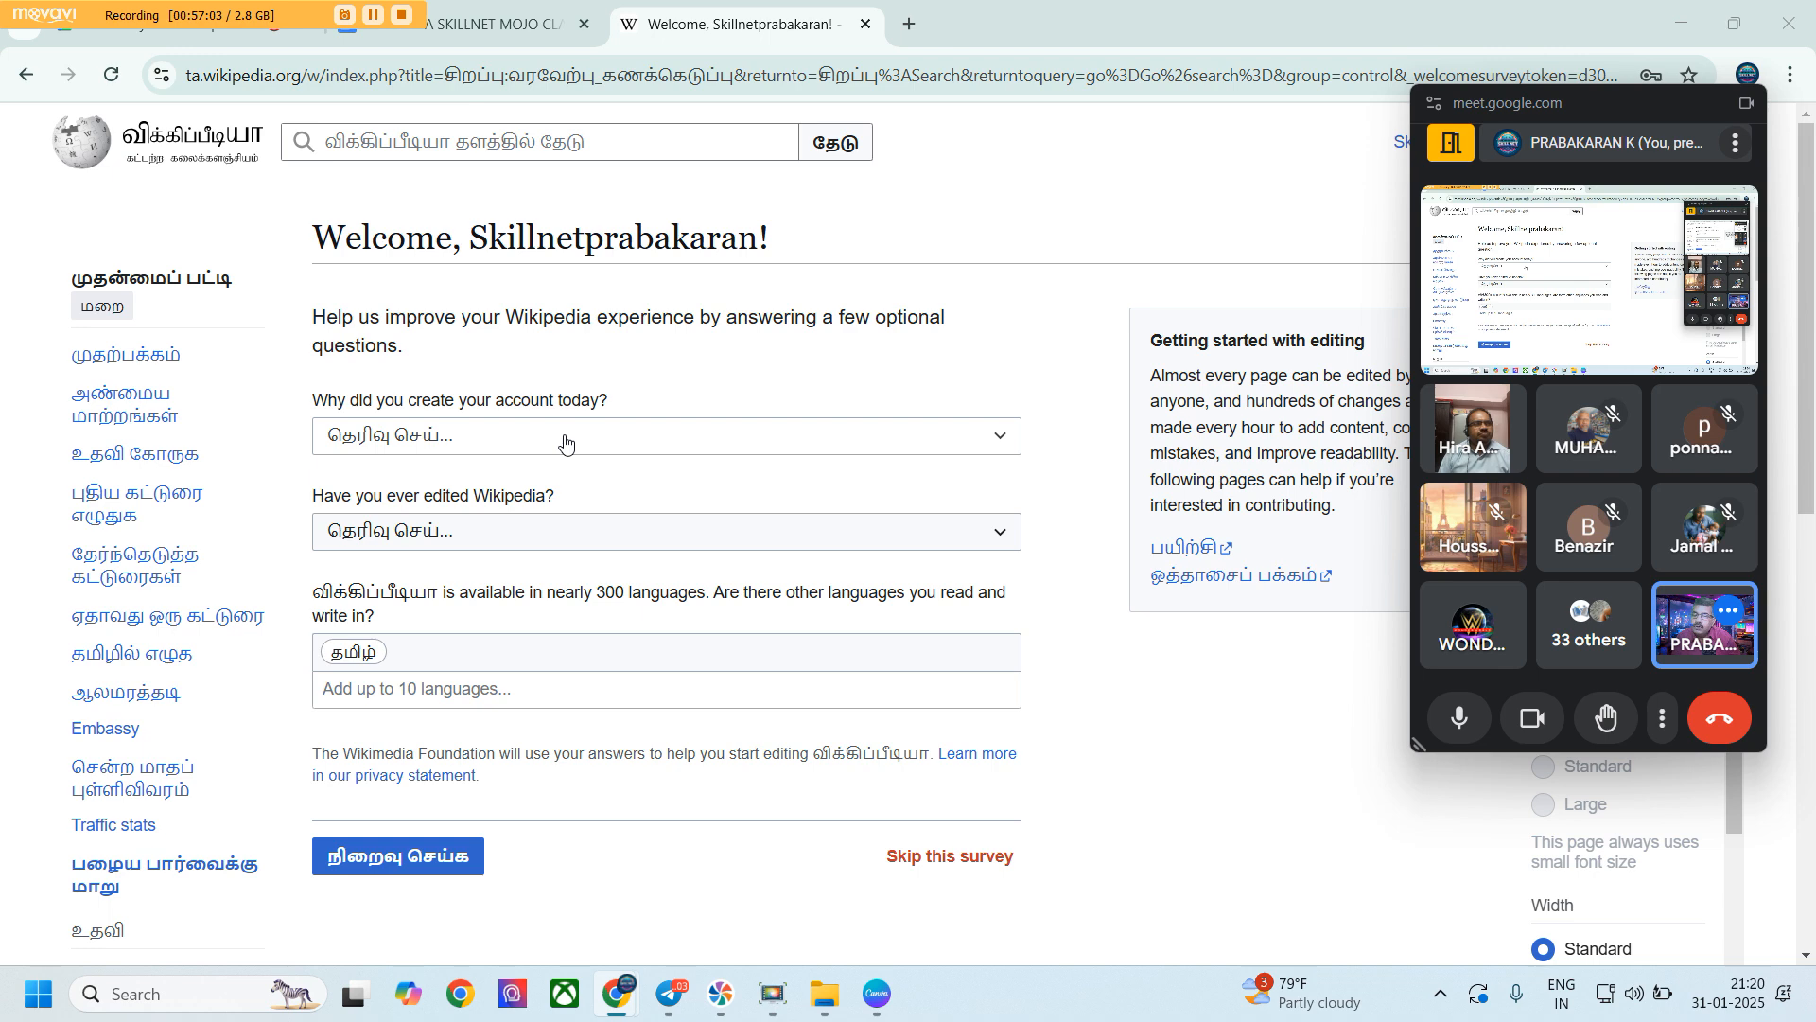
left_click(1010, 445)
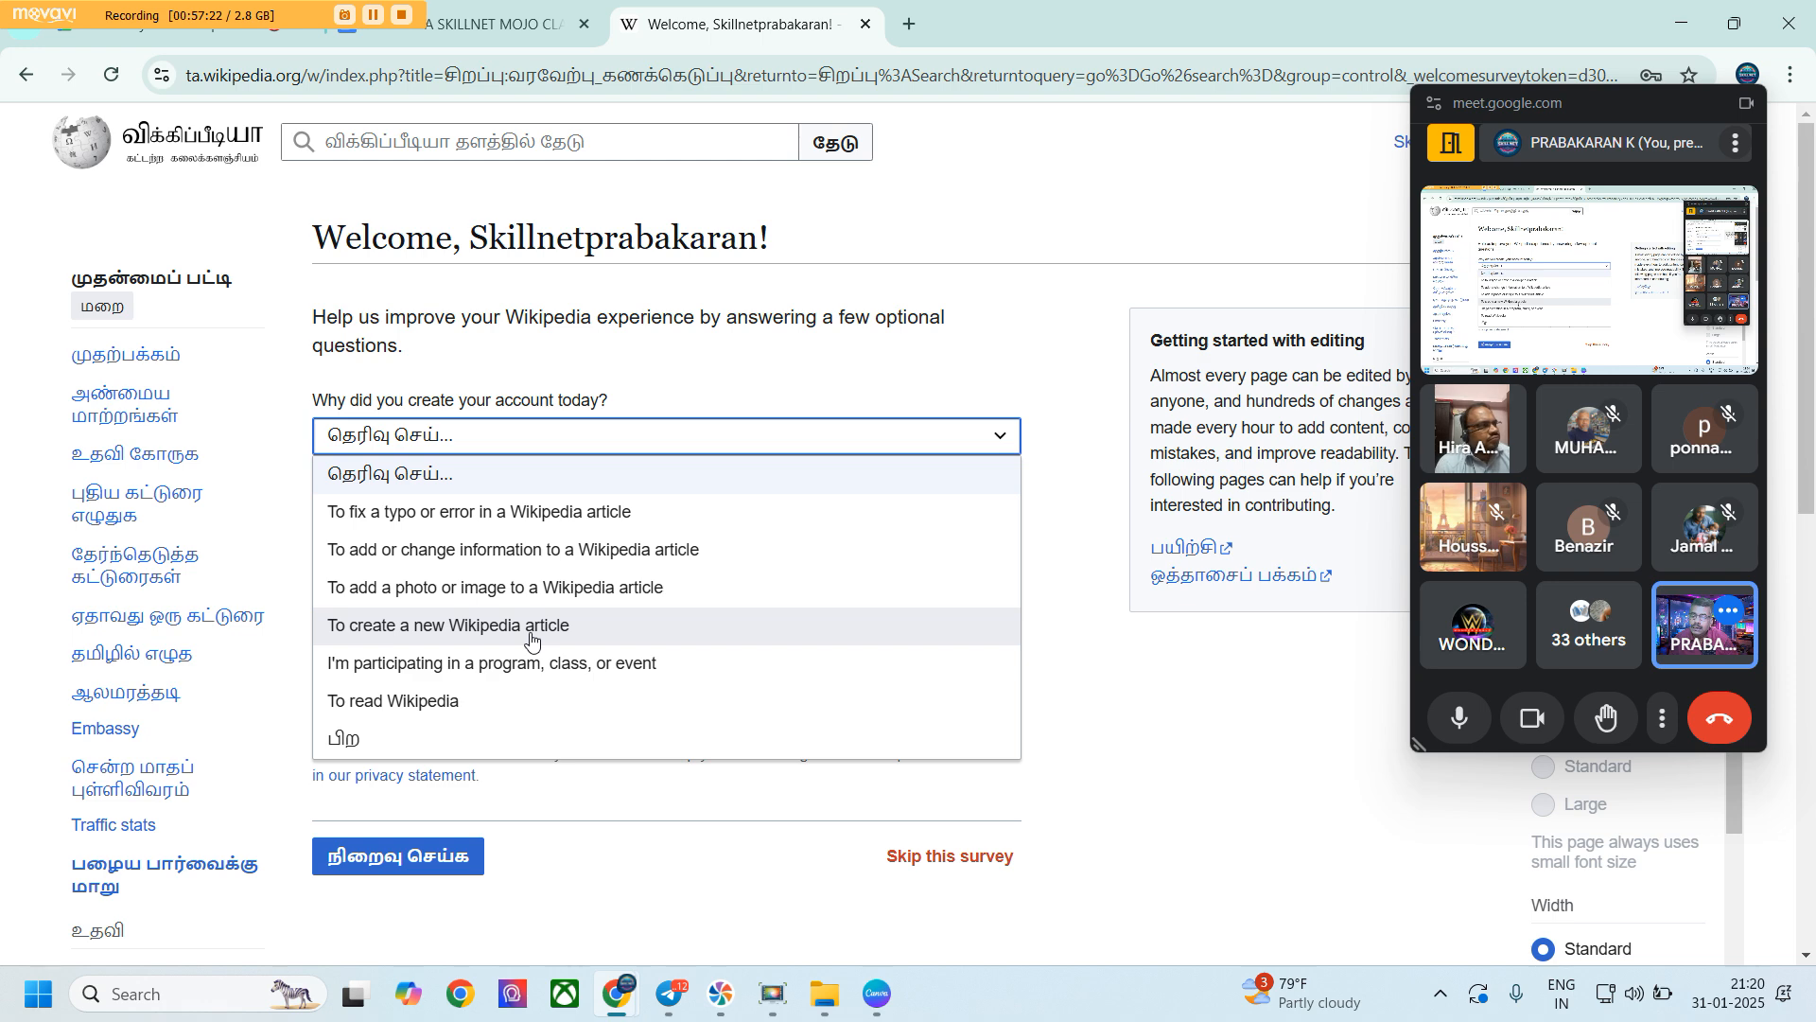
left_click(531, 628)
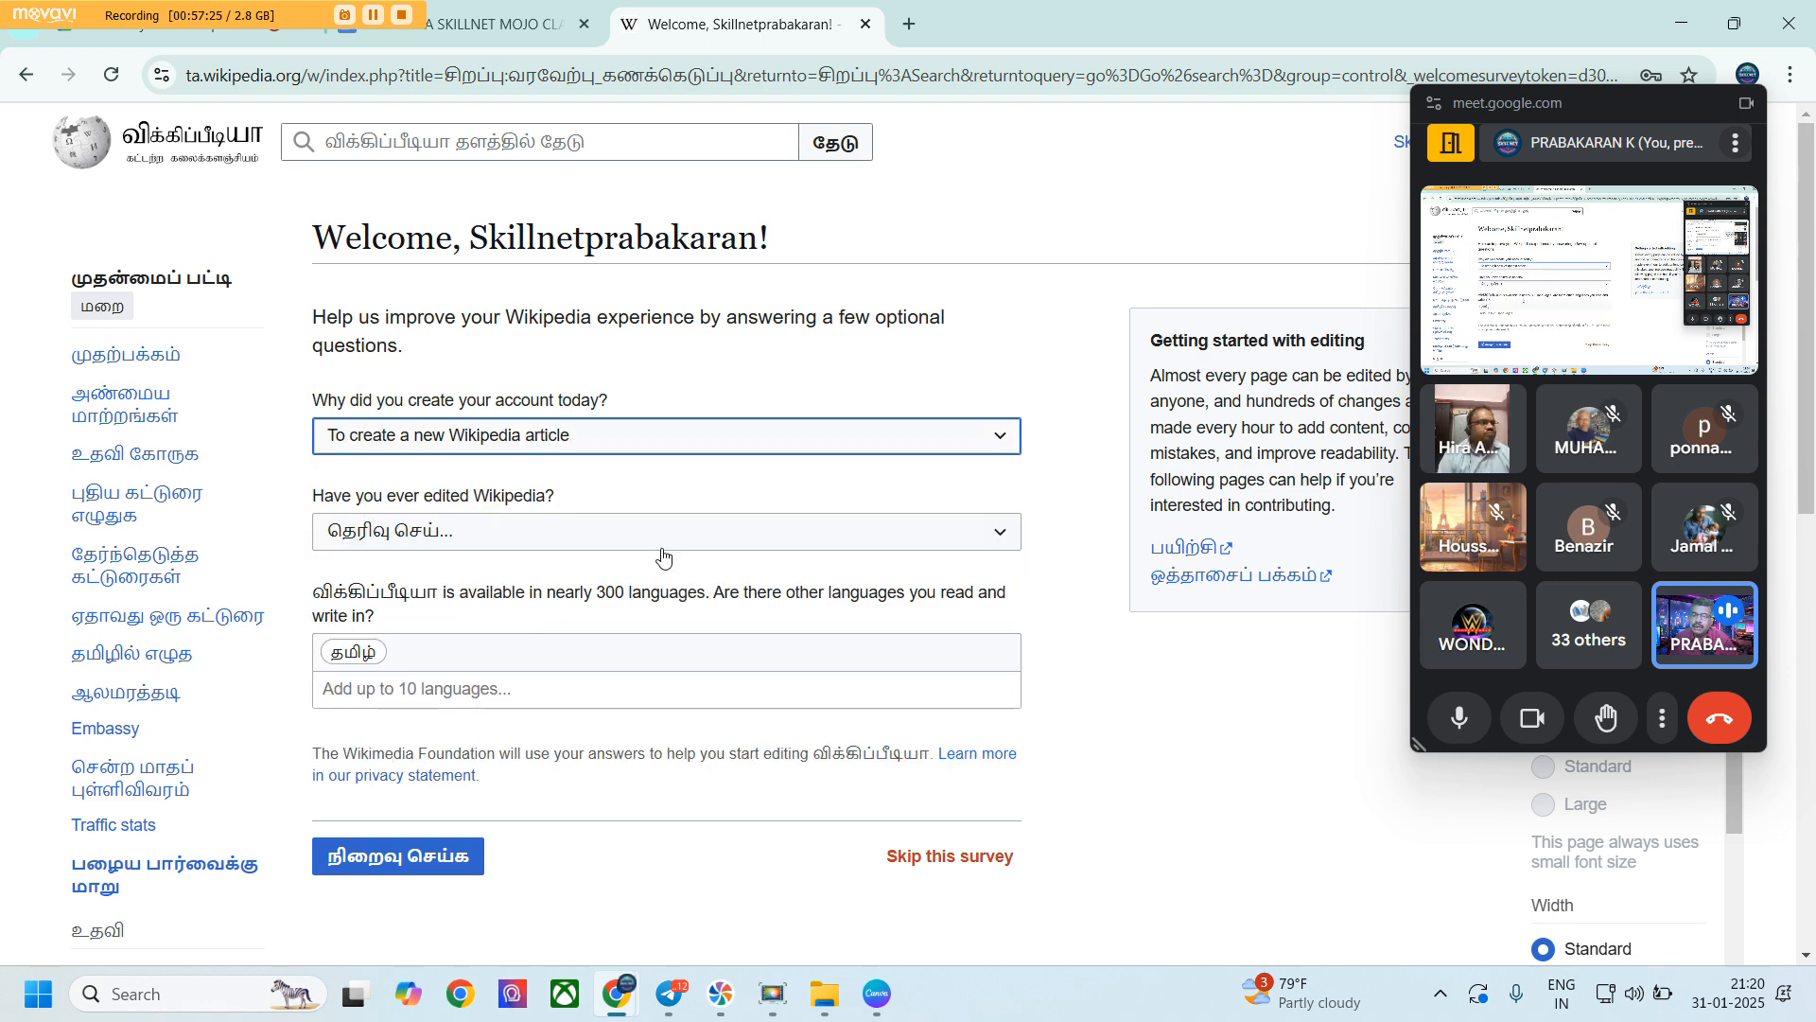
left_click(700, 534)
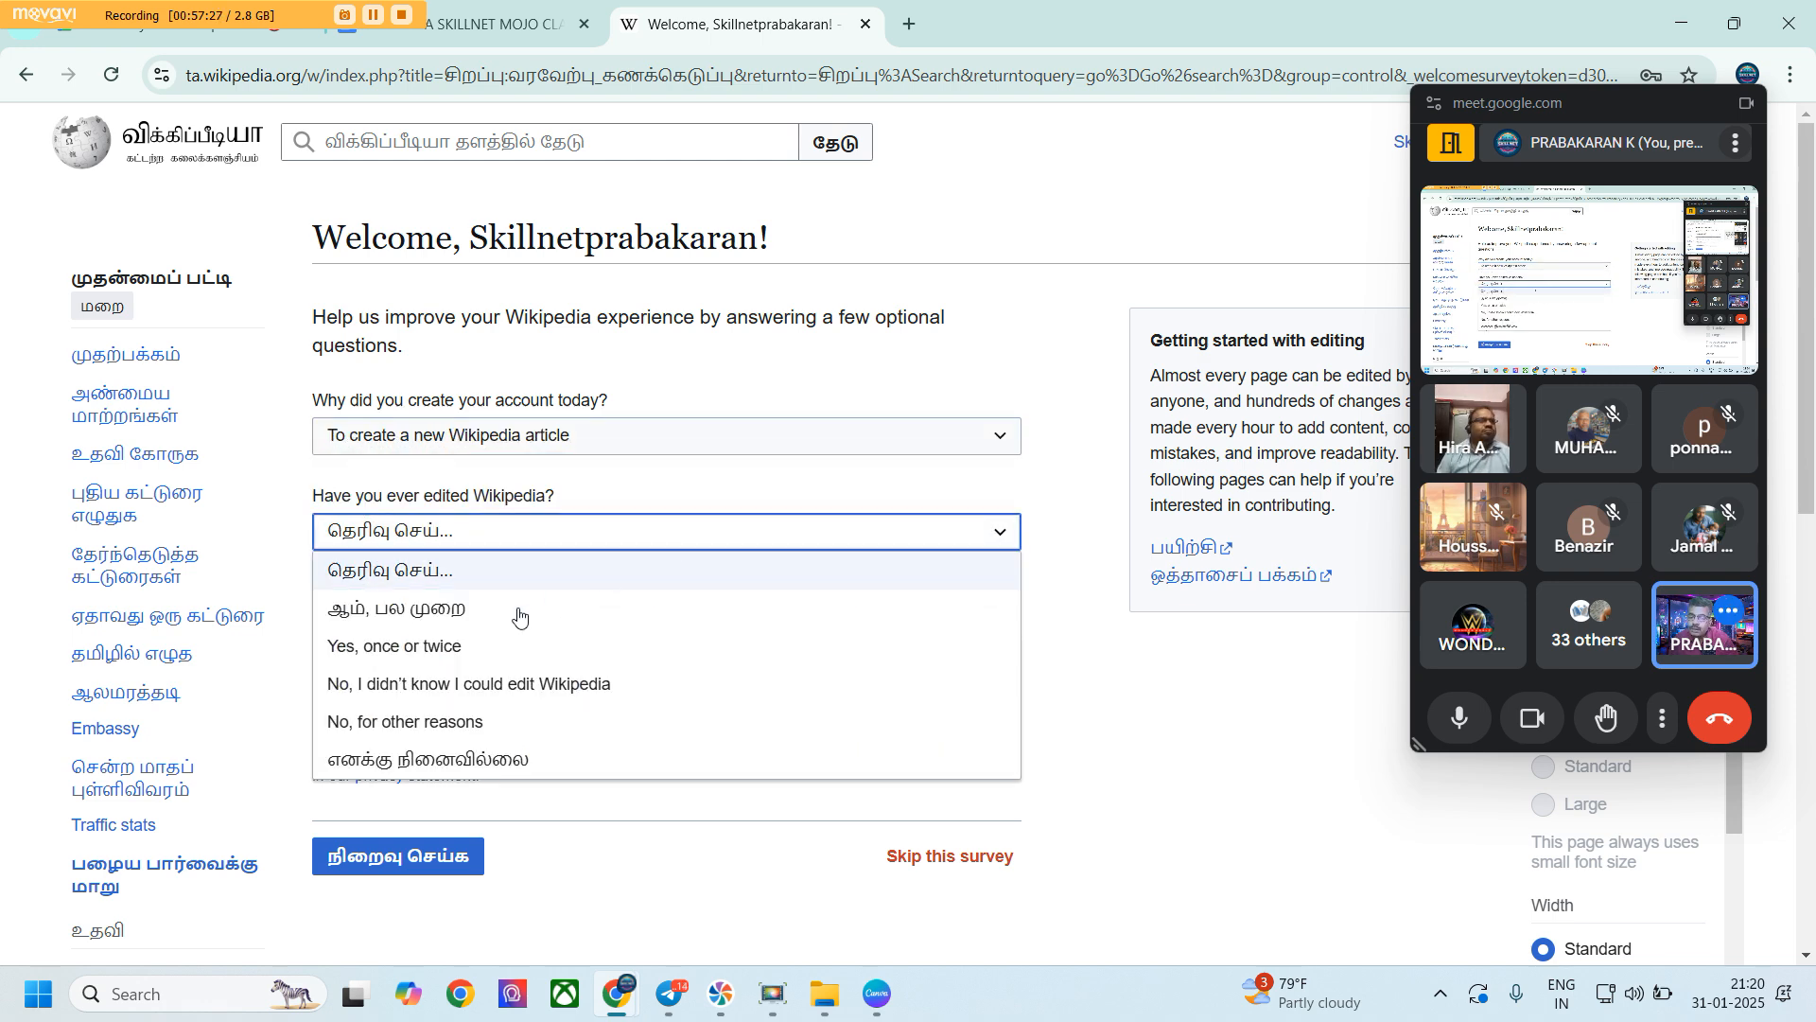
left_click(432, 723)
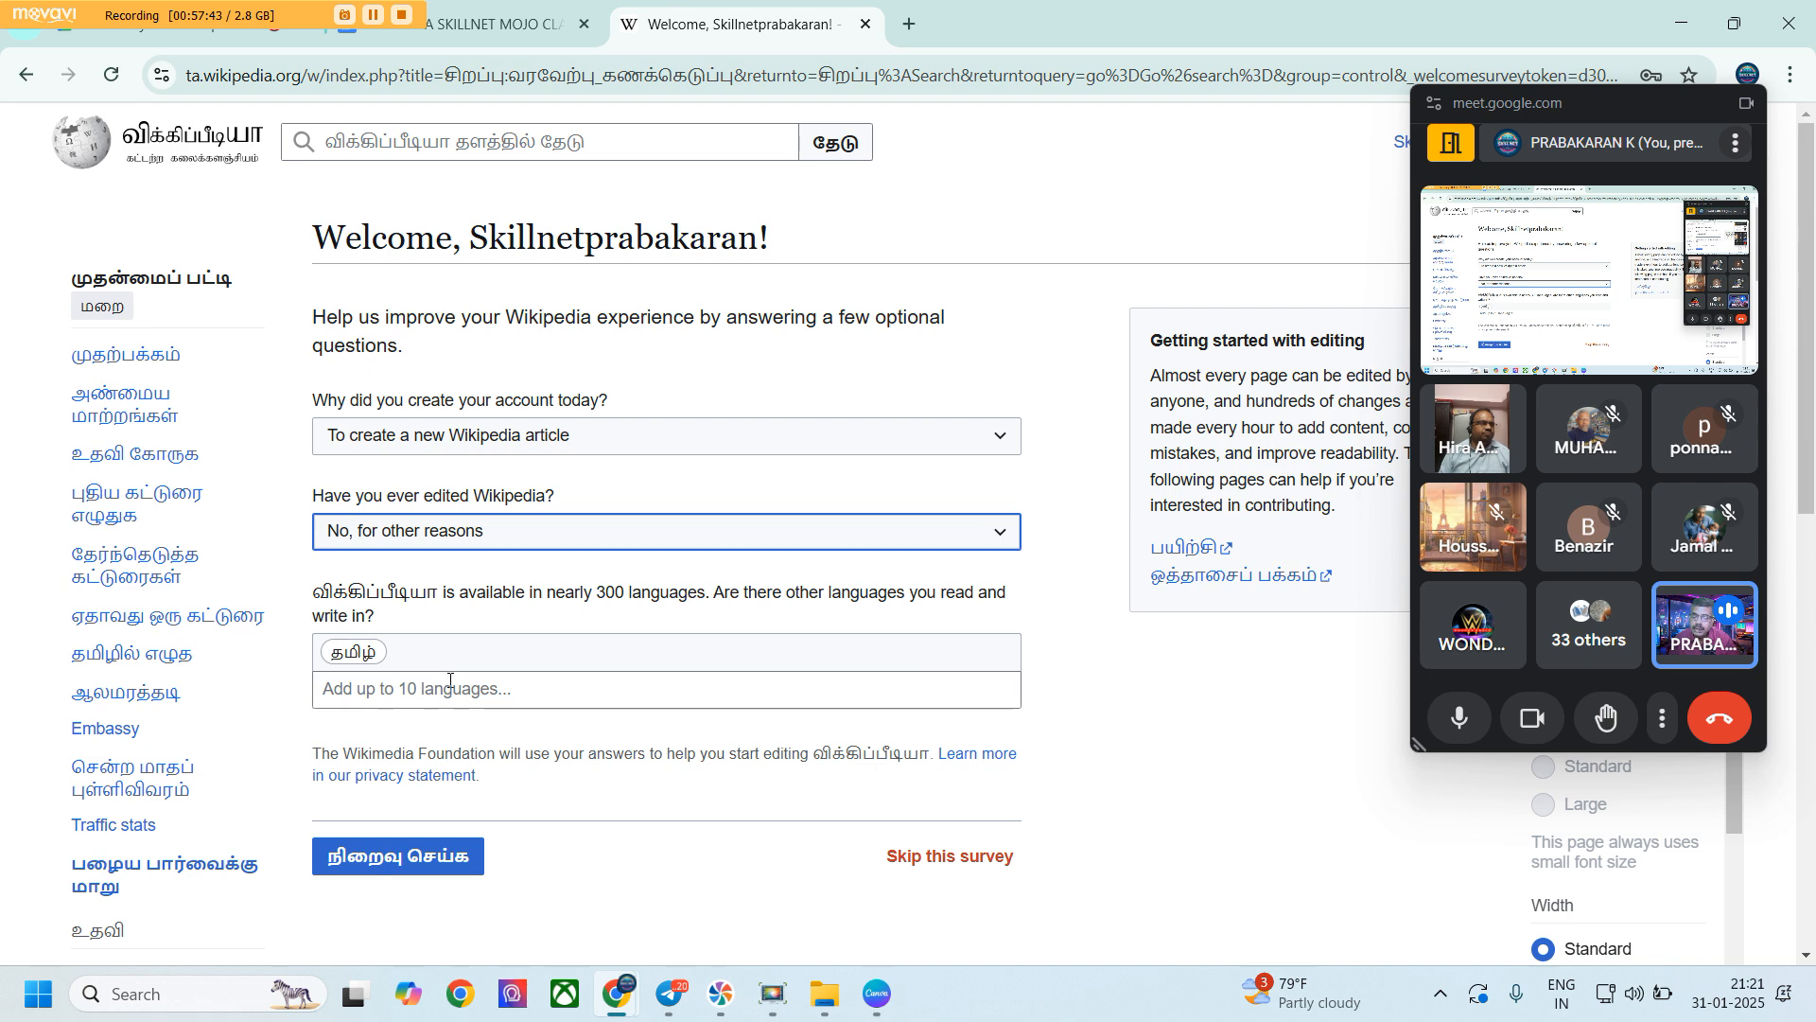
Add English to the survey's languages and submit the answers
left_click(444, 701)
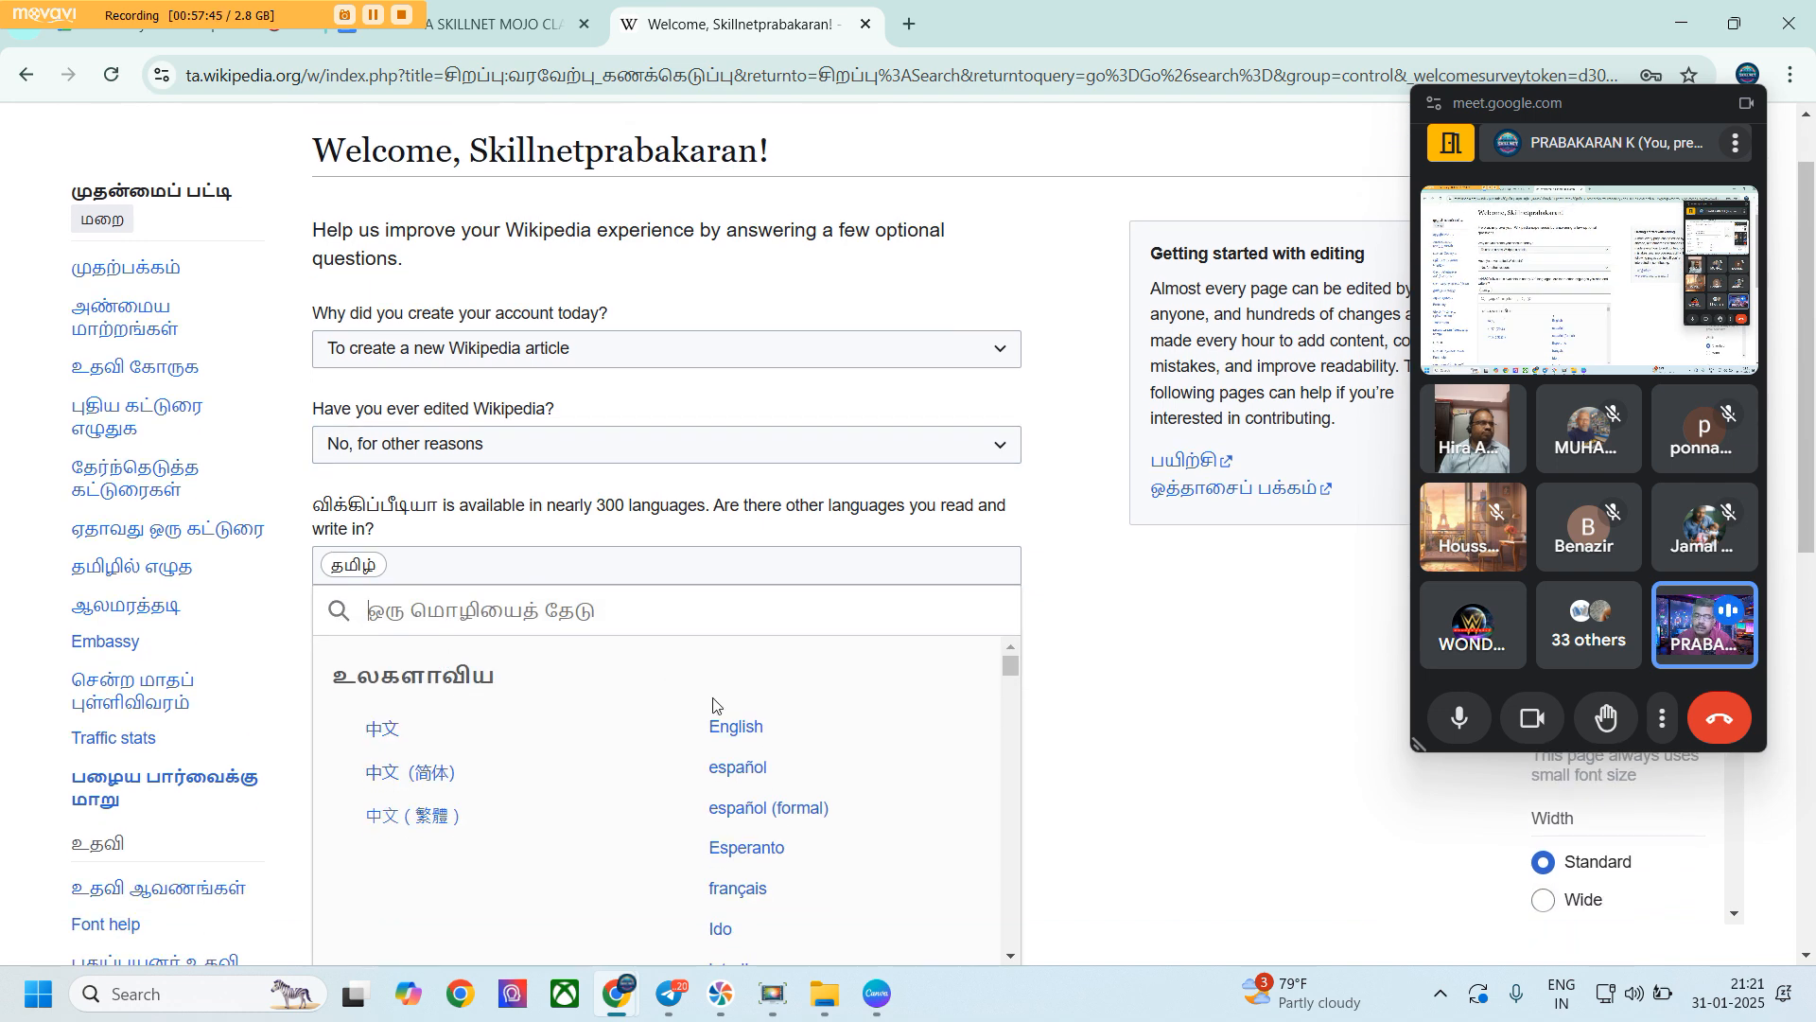
left_click(752, 725)
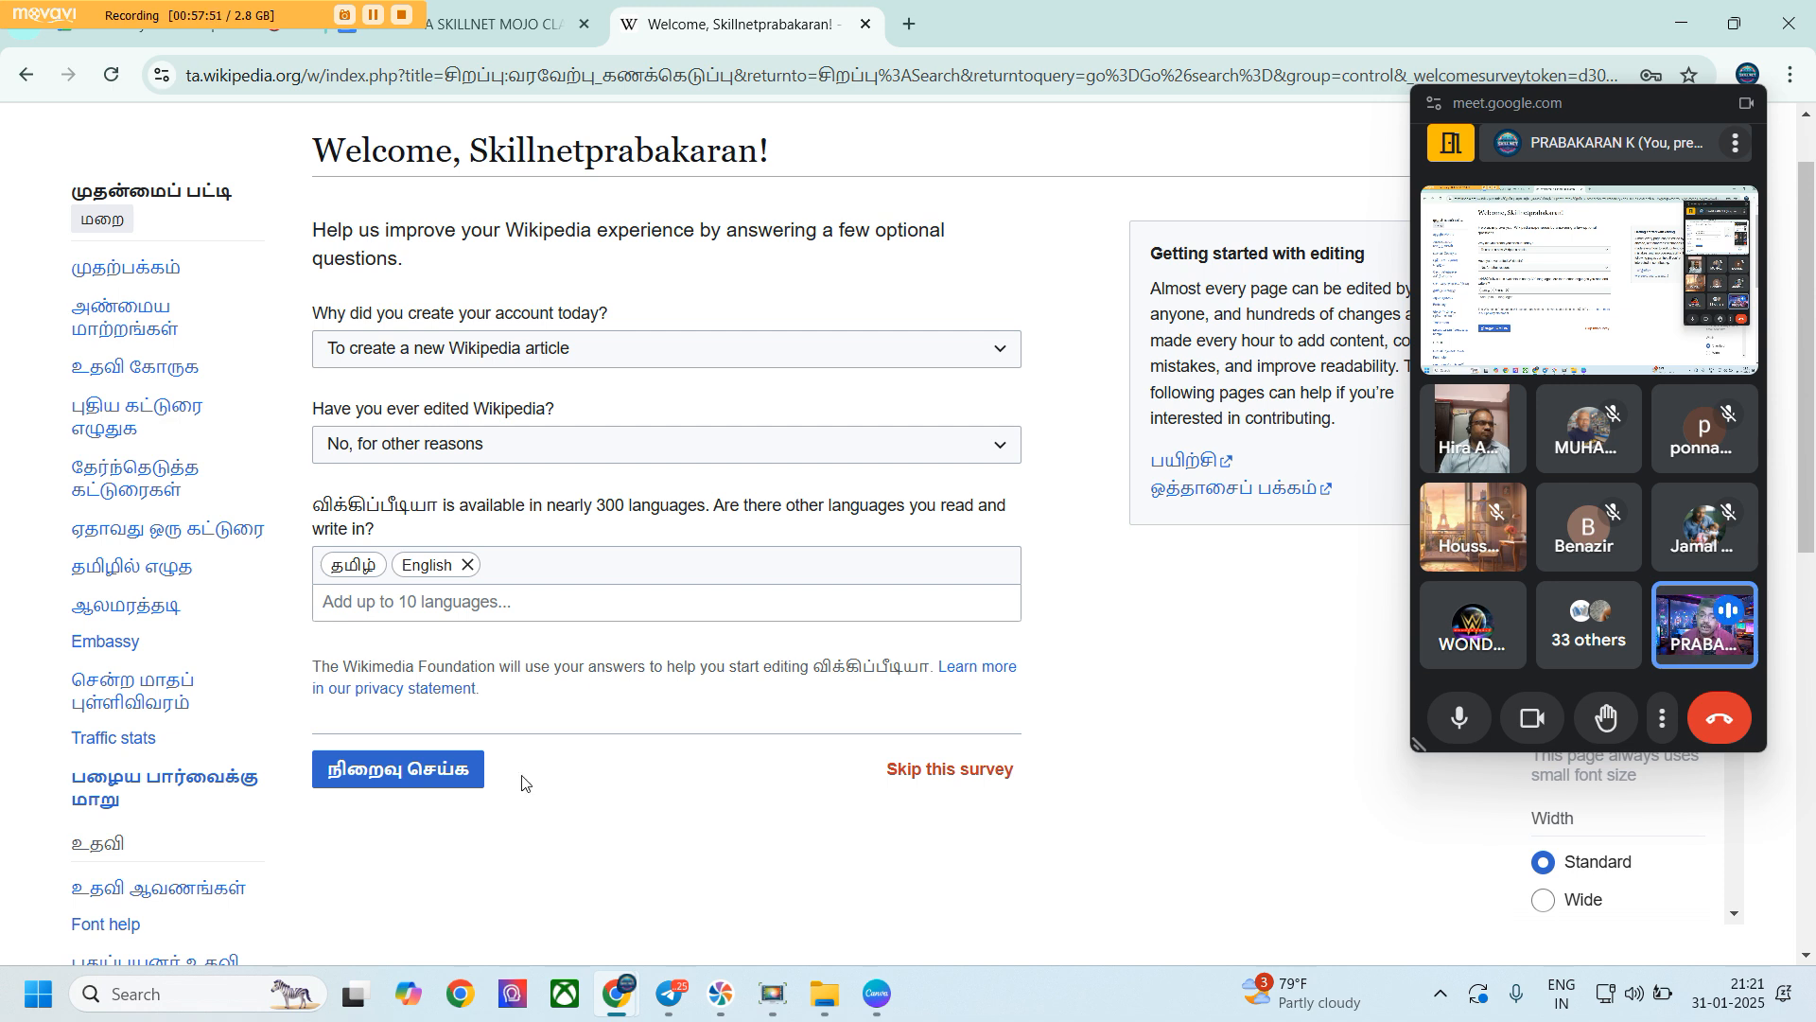
left_click(365, 780)
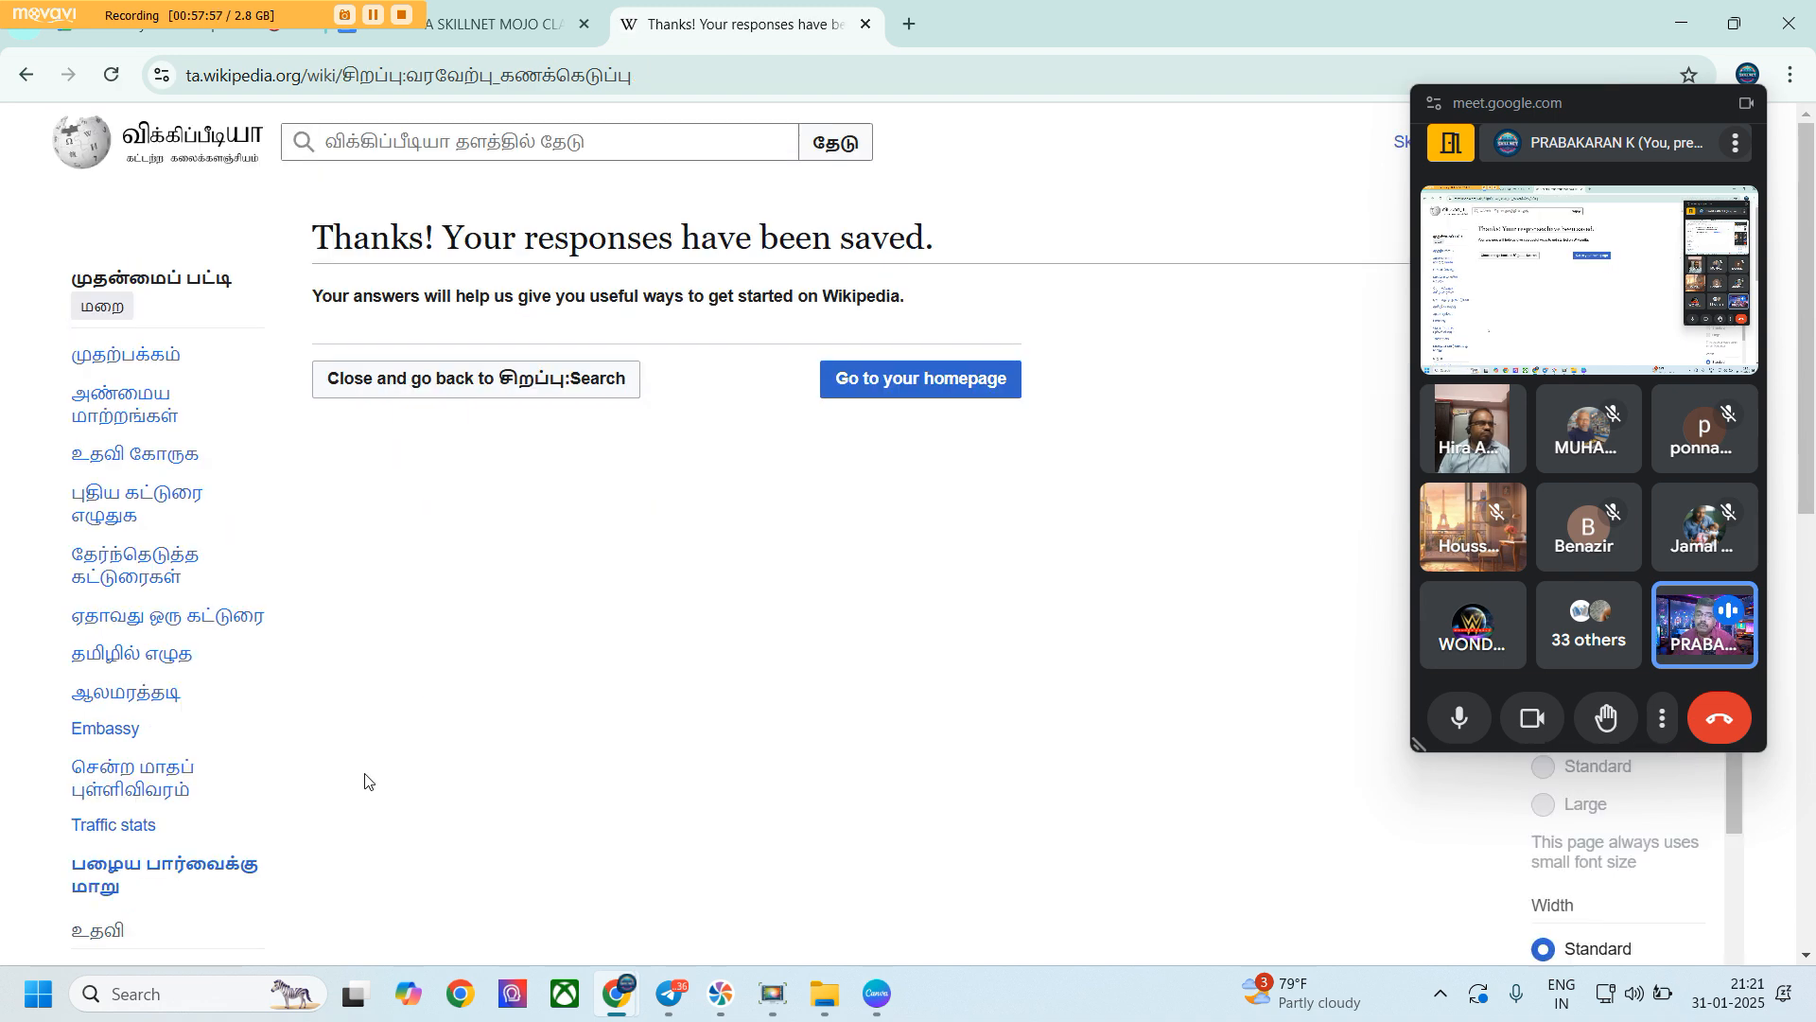
Open the new account's homepage and move the floating meeting window clear of the welcome message
left_click_drag(1610, 108, 244, 189)
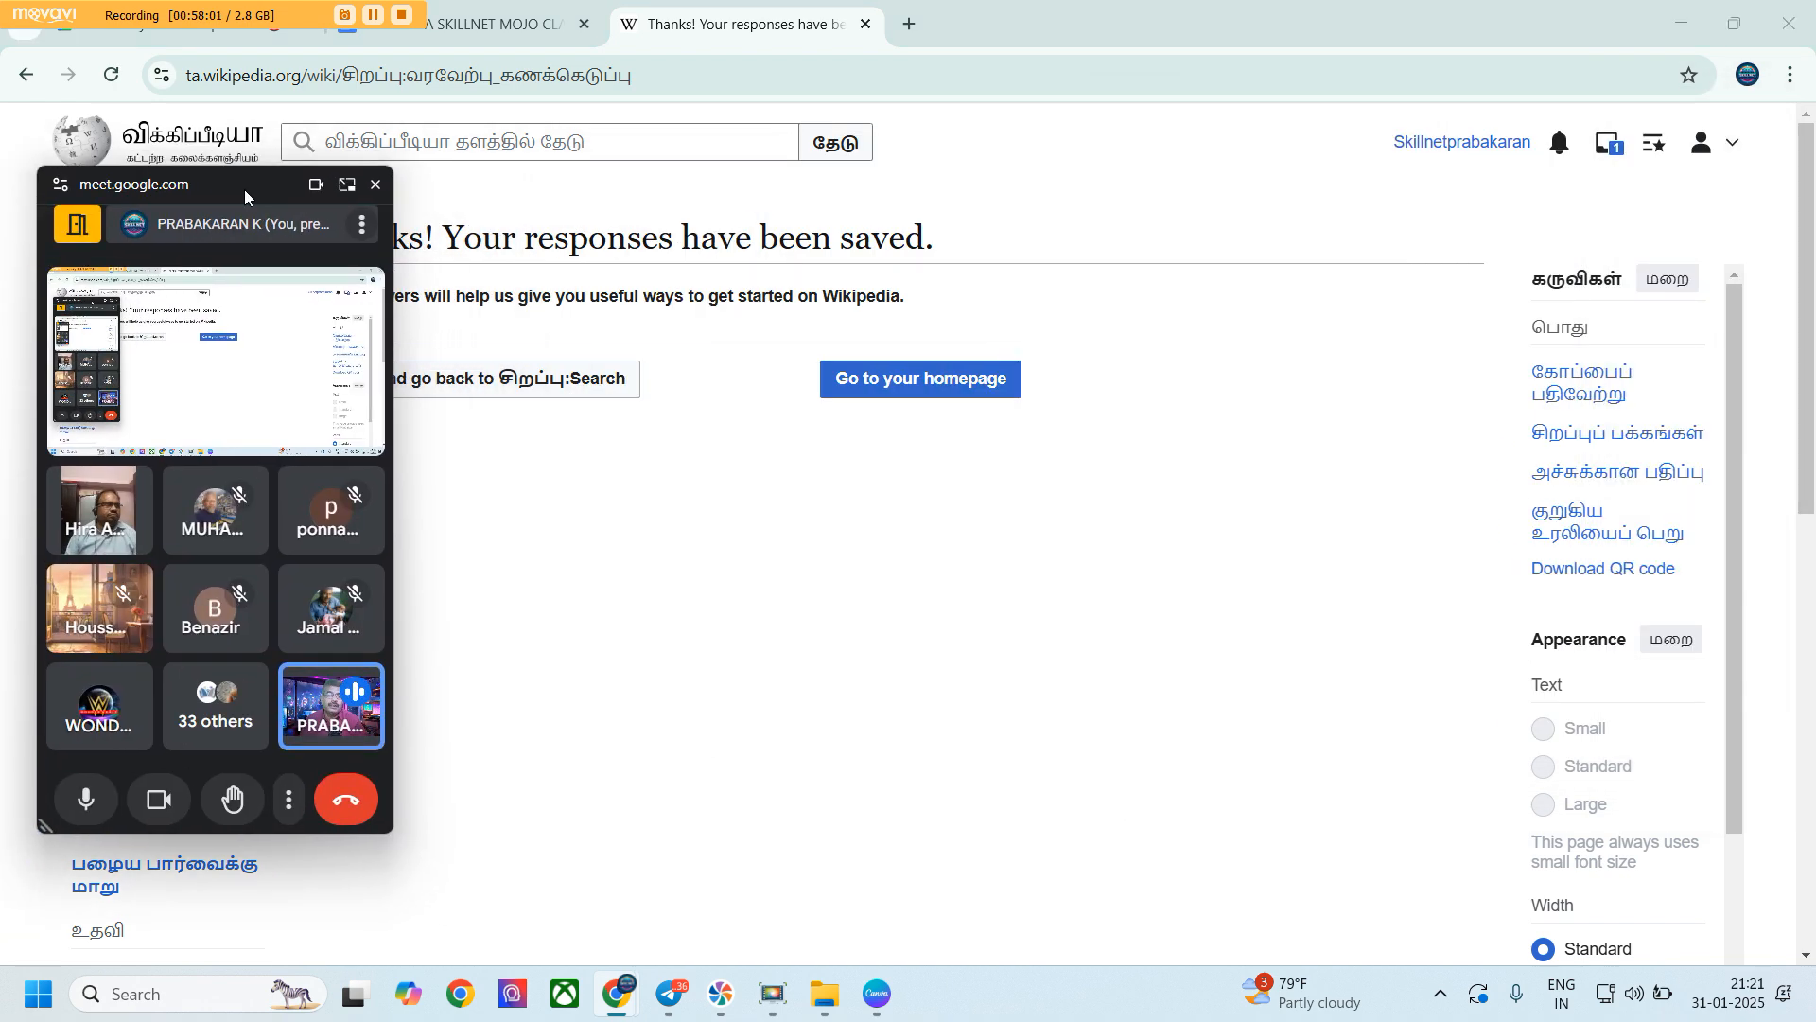
left_click(1448, 143)
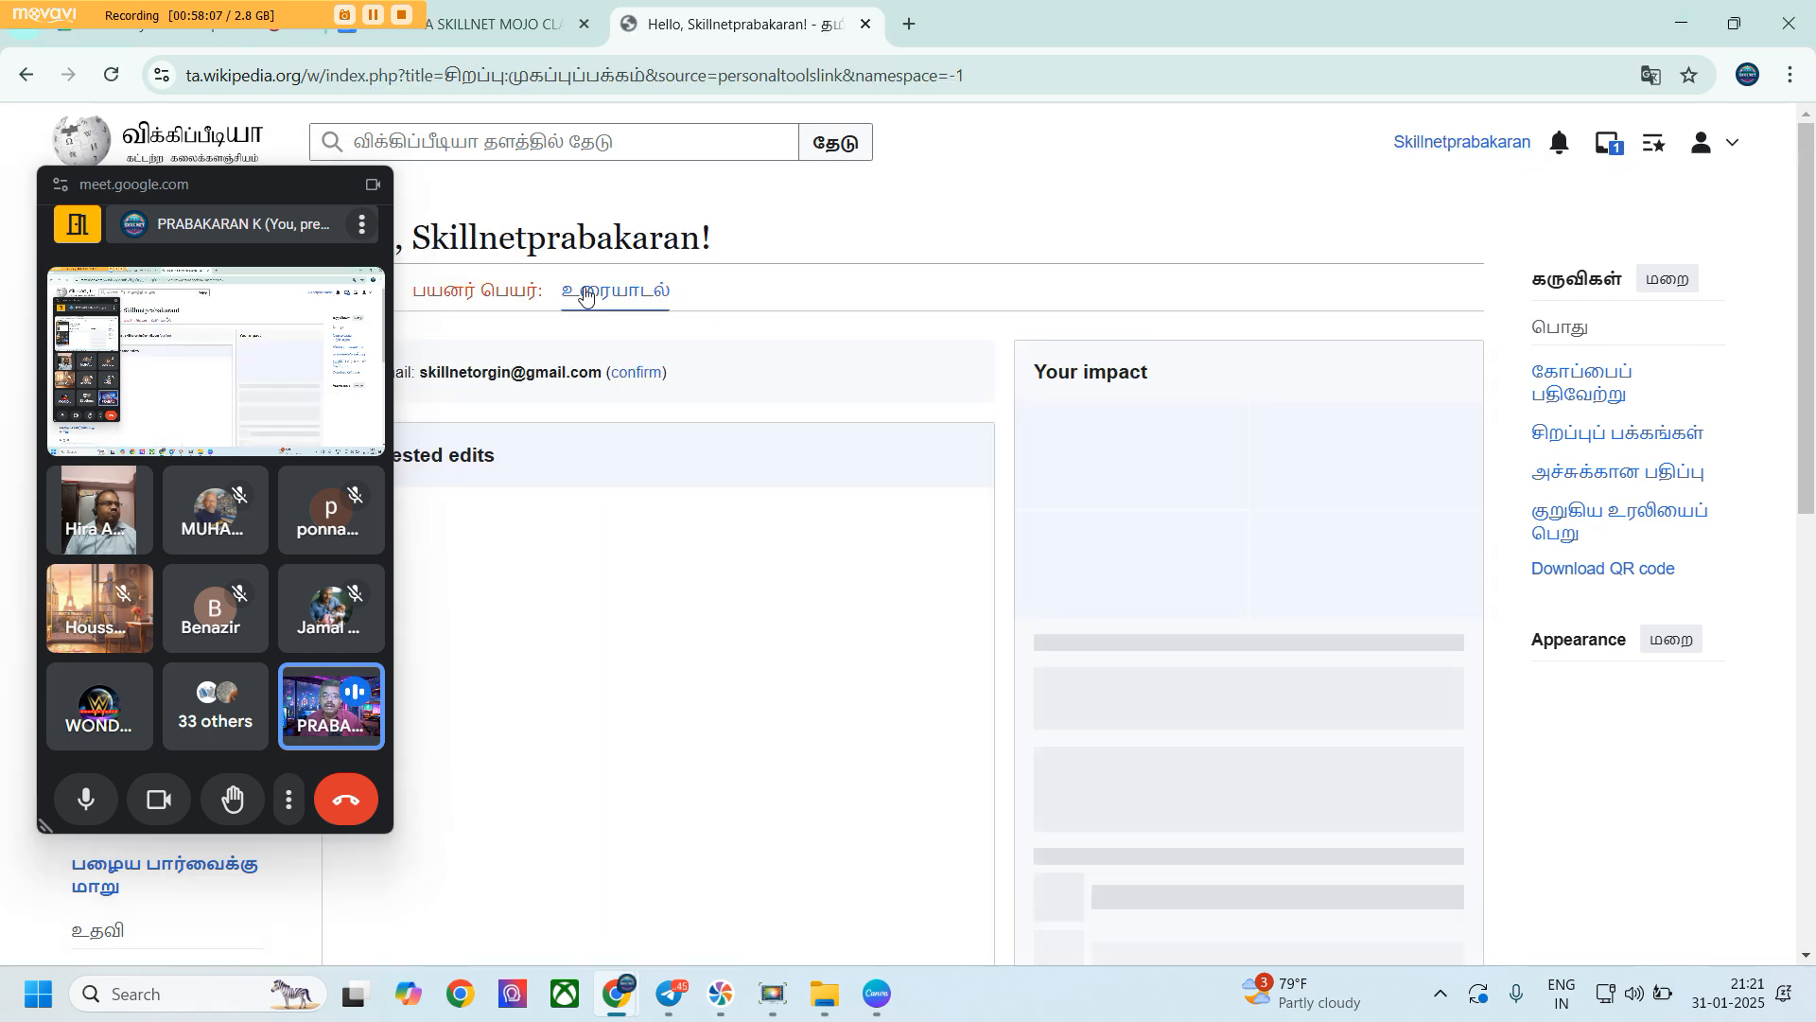
left_click_drag(997, 221, 1684, 193)
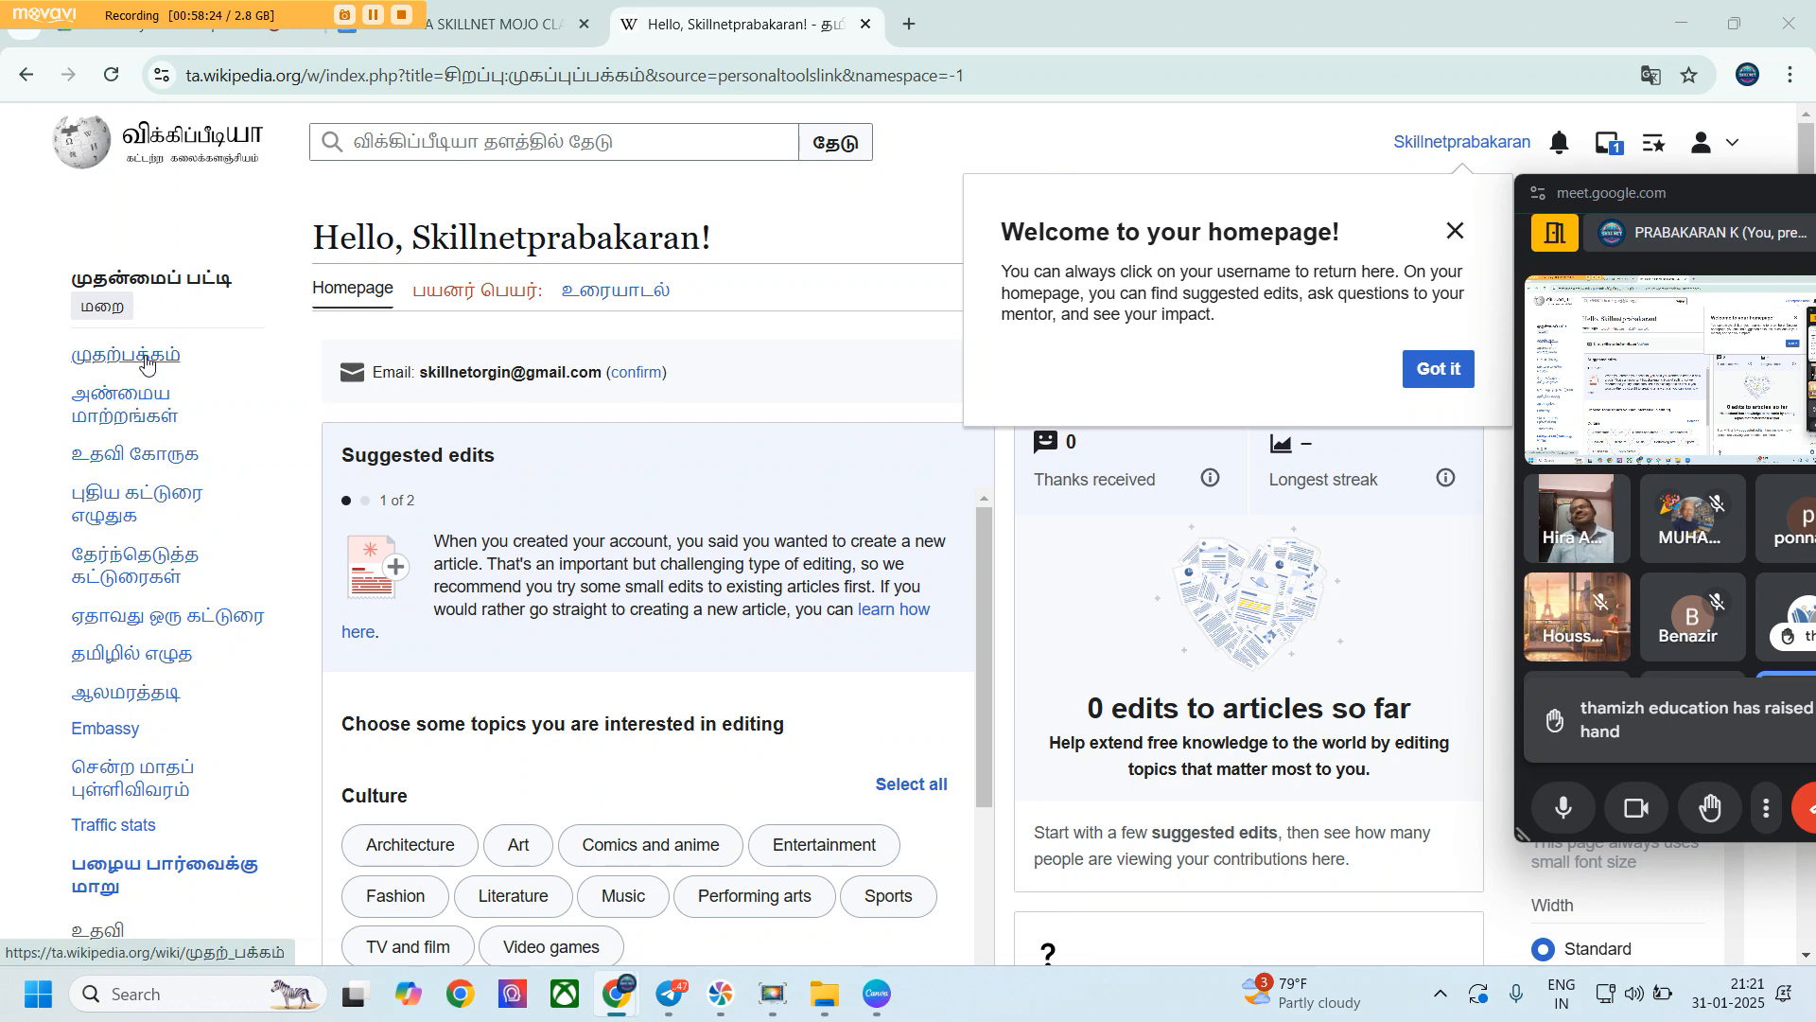
left_click_drag(1719, 214, 540, 247)
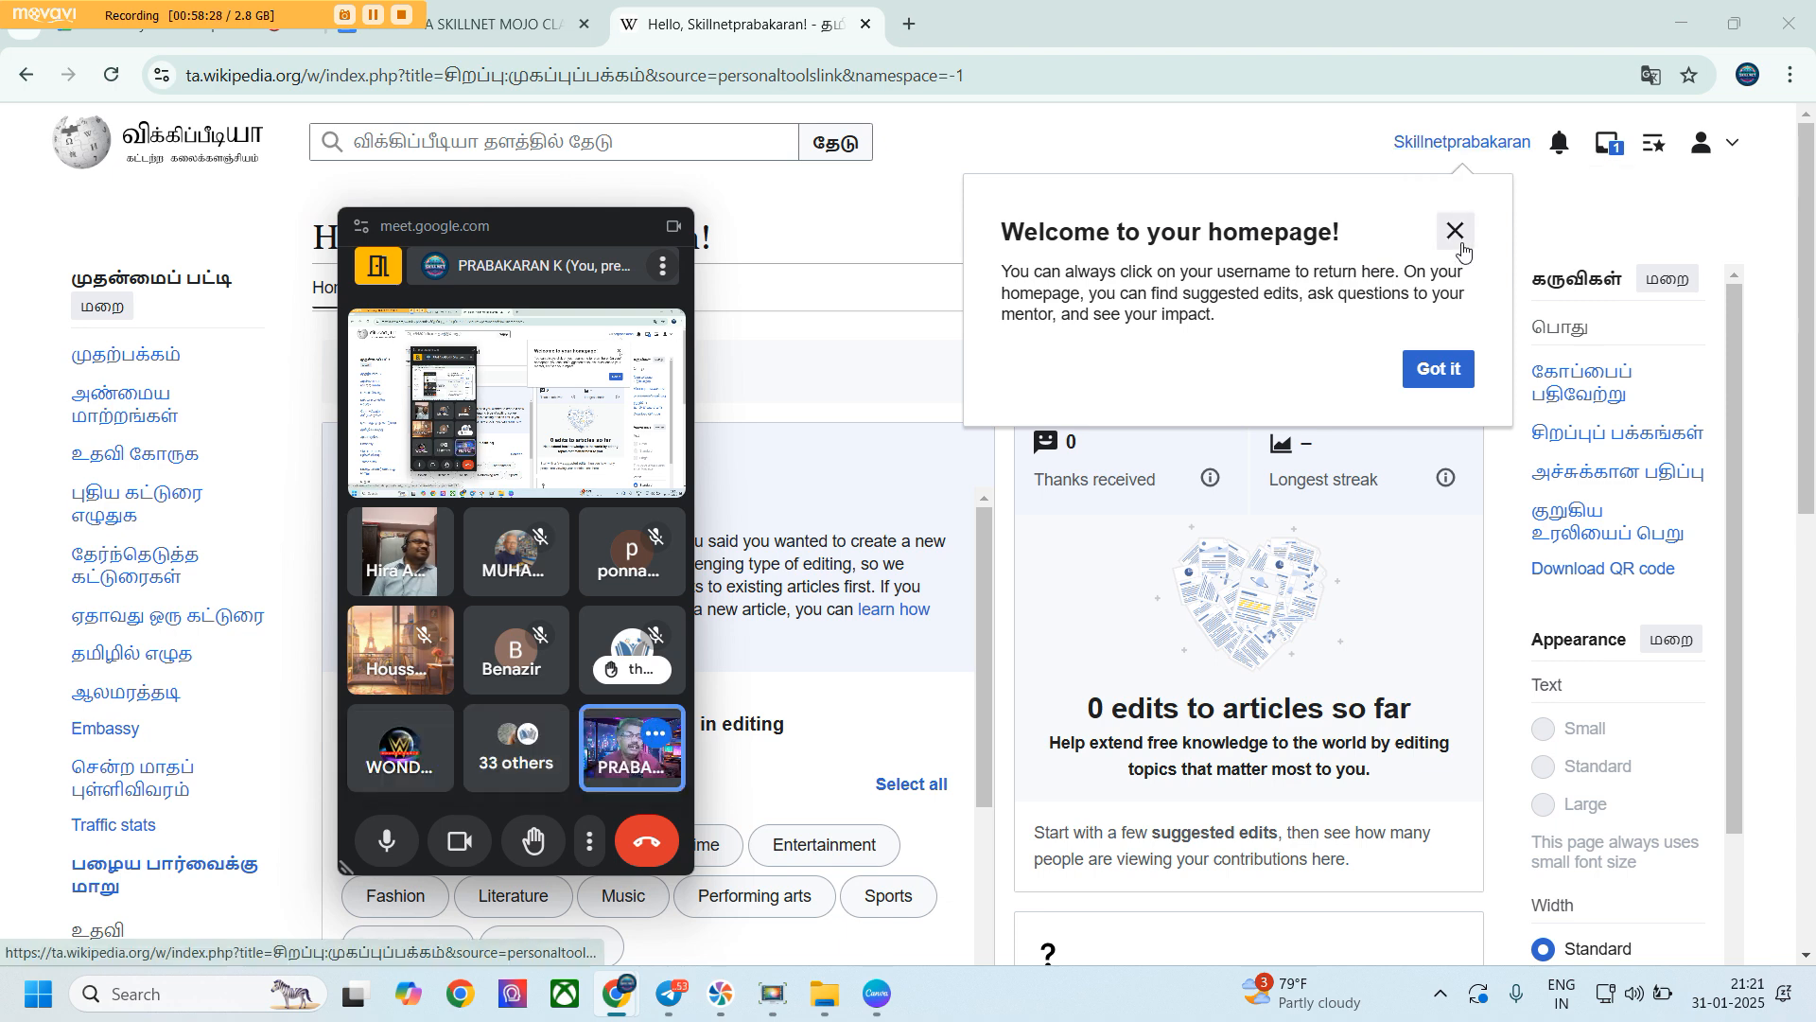
Open Gmail in a new browser tab and confirm the account's email address from the Tamil Wikipedia welcome message
left_click(910, 26)
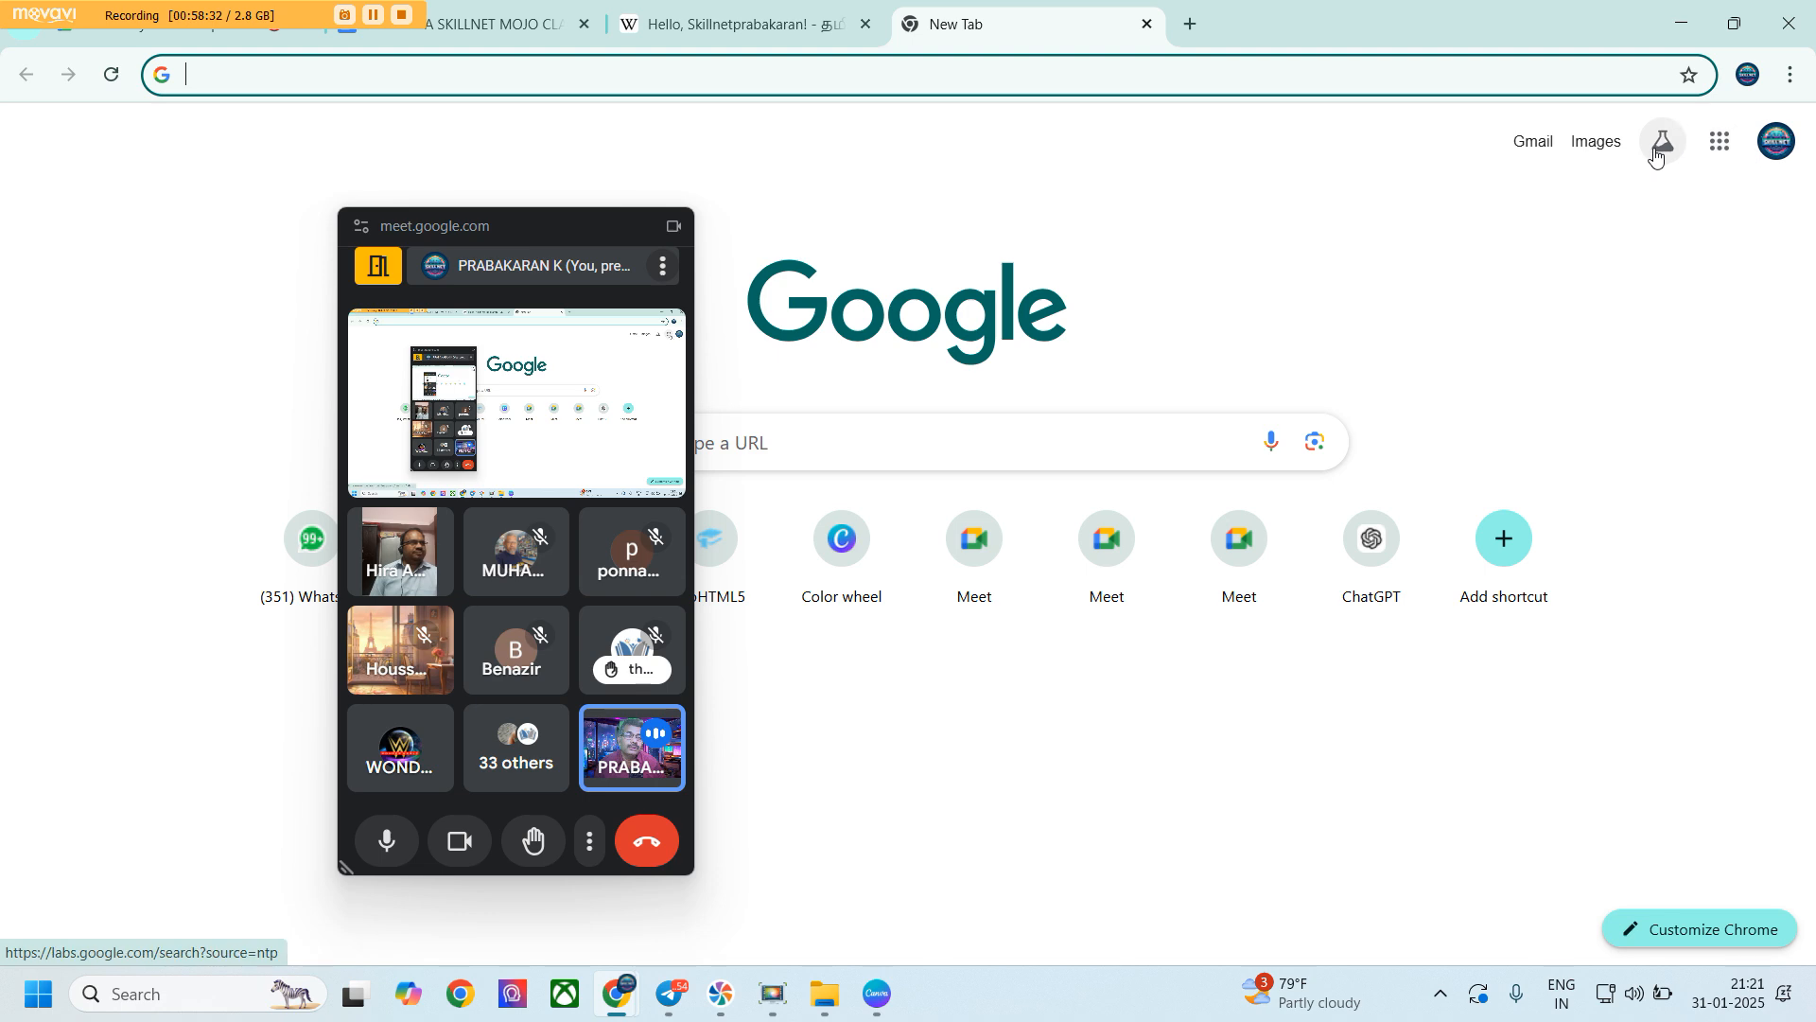
left_click(1542, 146)
left_click_drag(530, 225, 1734, 149)
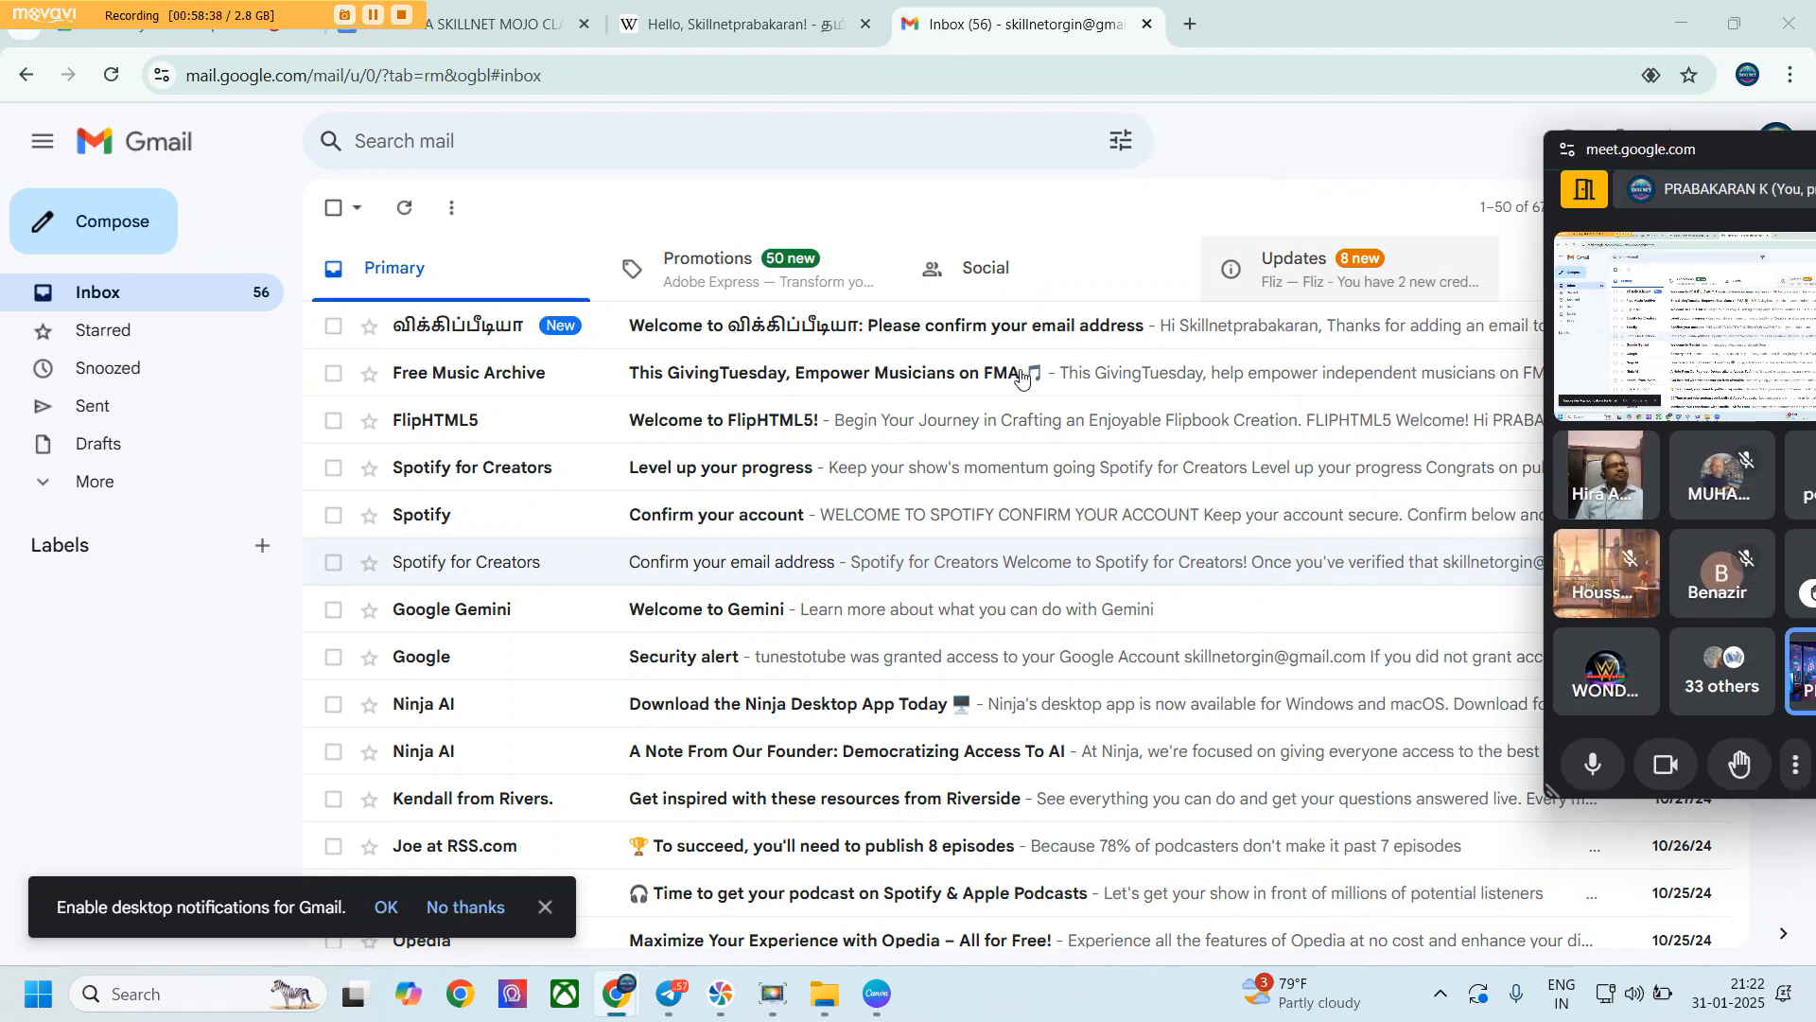
left_click(892, 330)
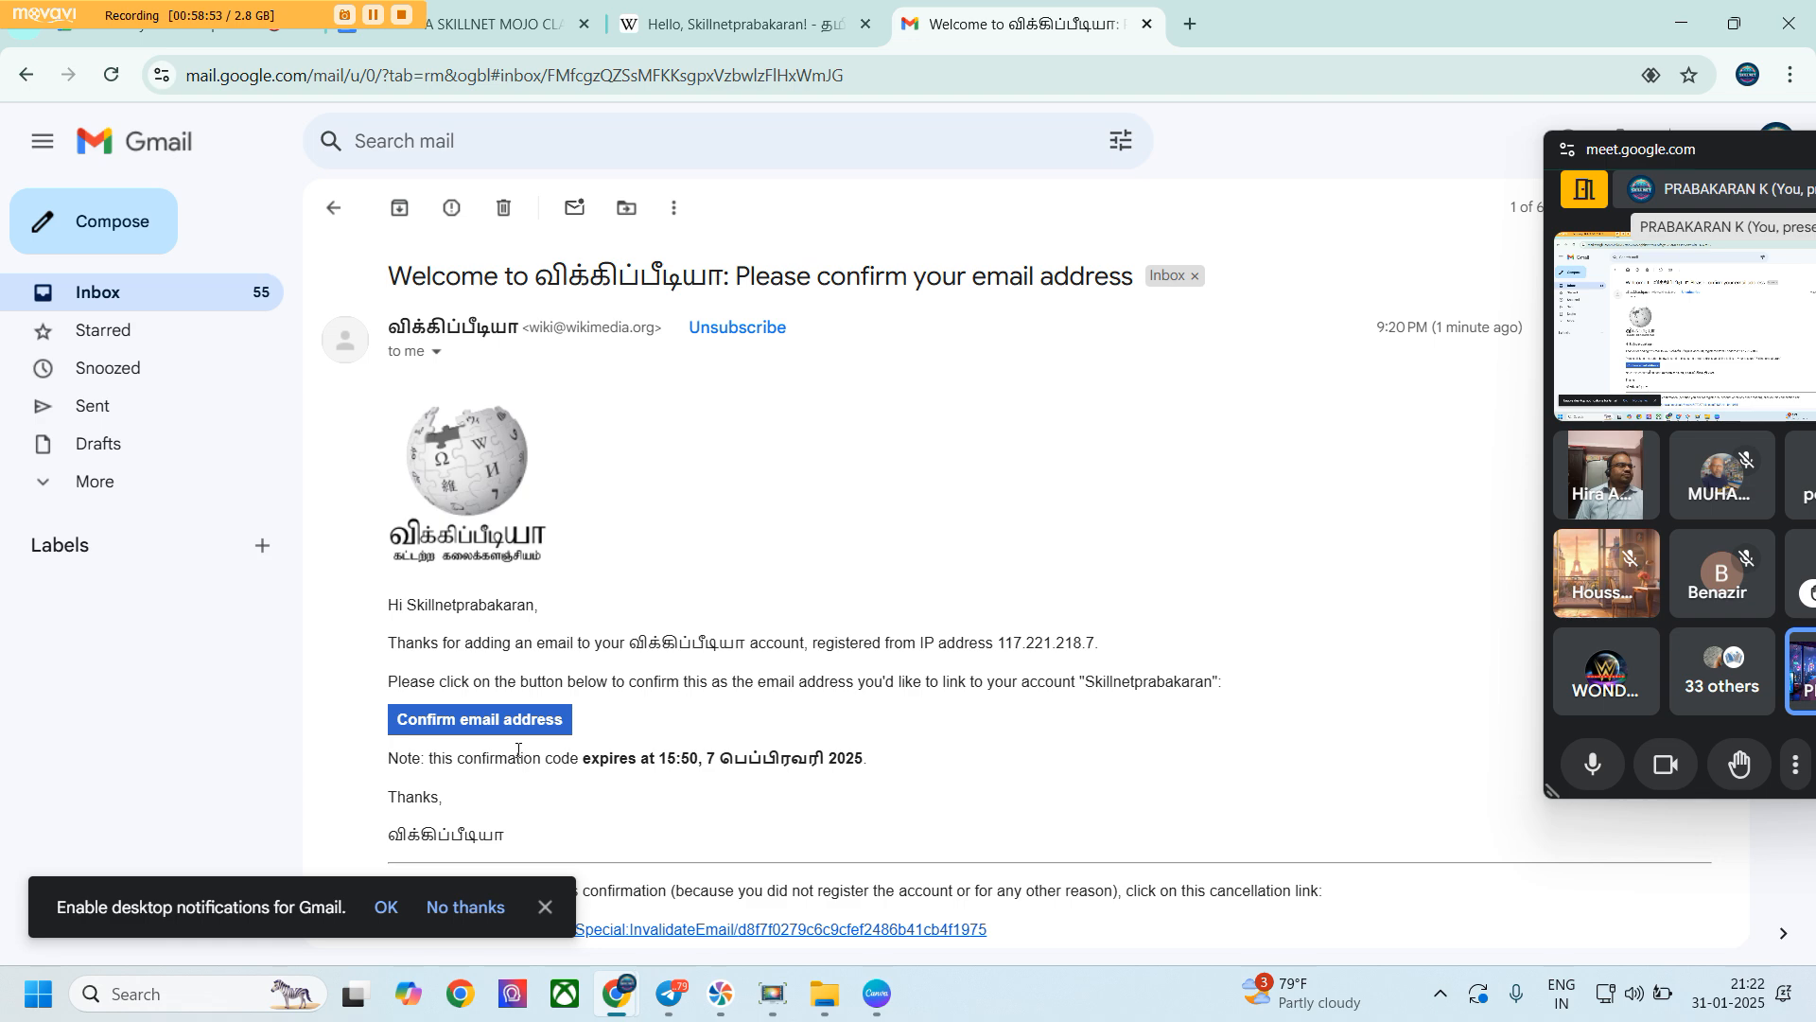
left_click(486, 724)
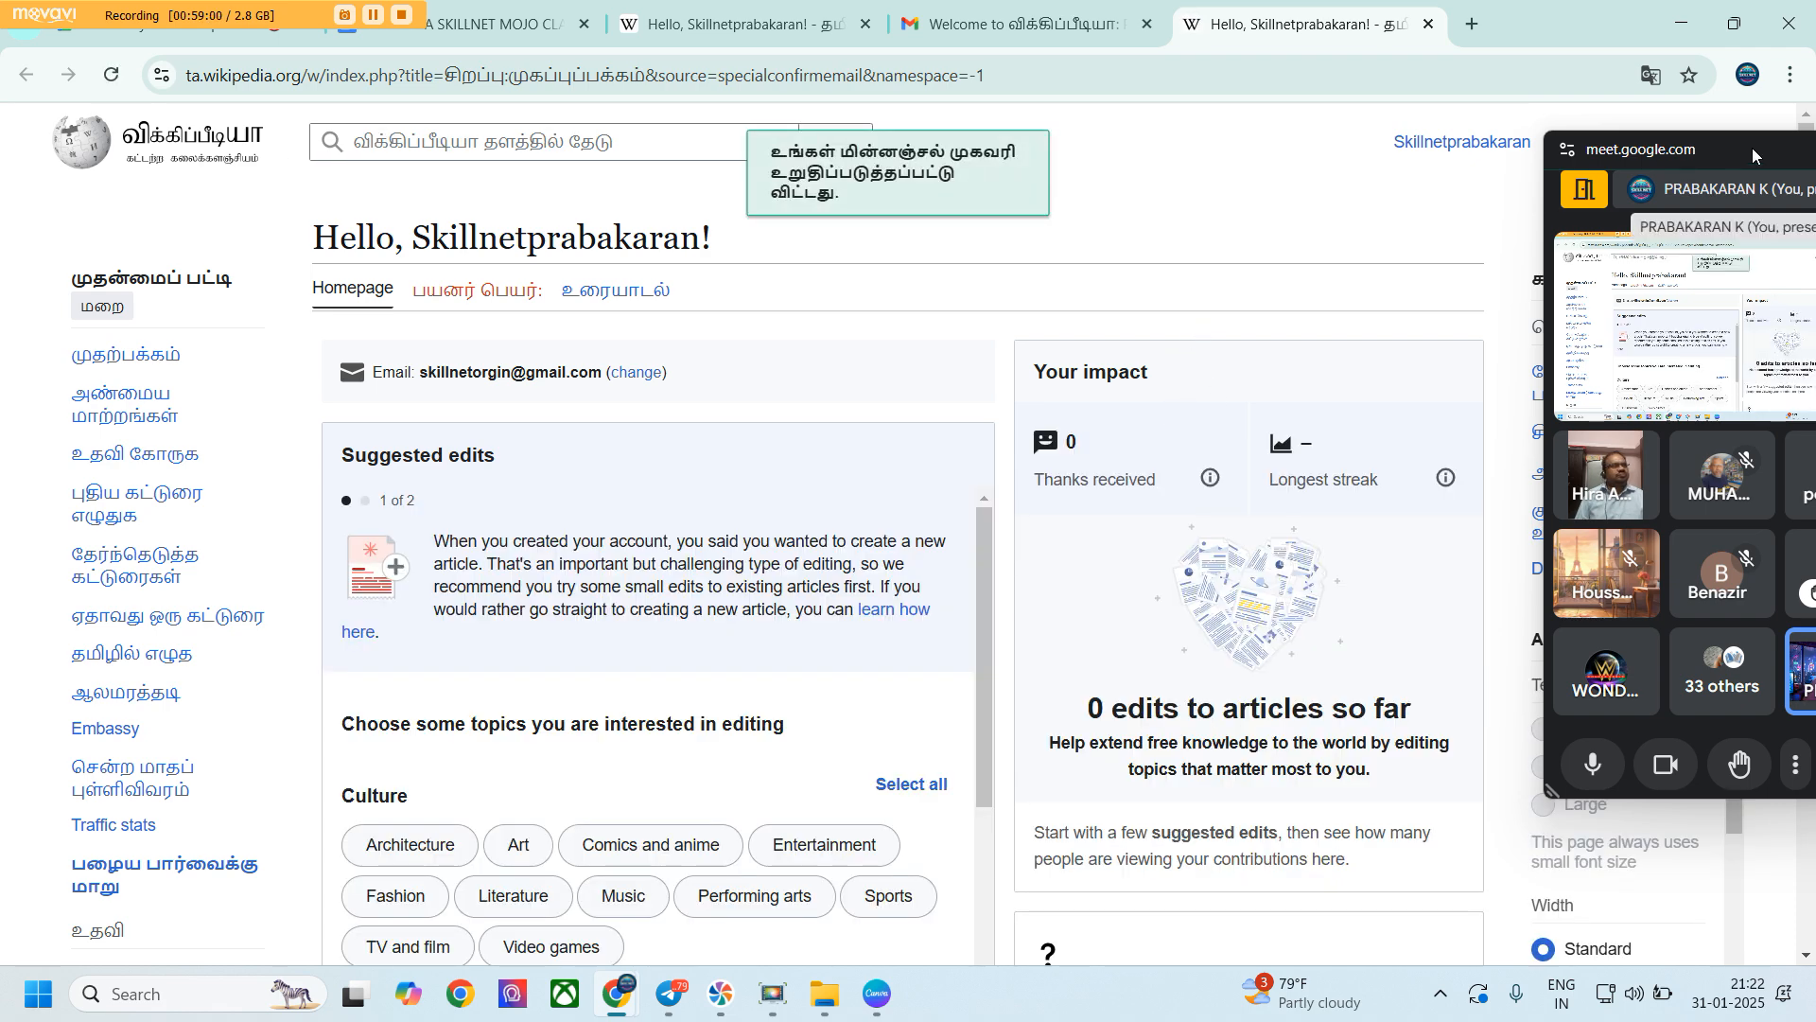
Move the floating meeting window aside and examine the topics offered under Suggested edits on the account's homepage
left_click_drag(1751, 170, 137, 206)
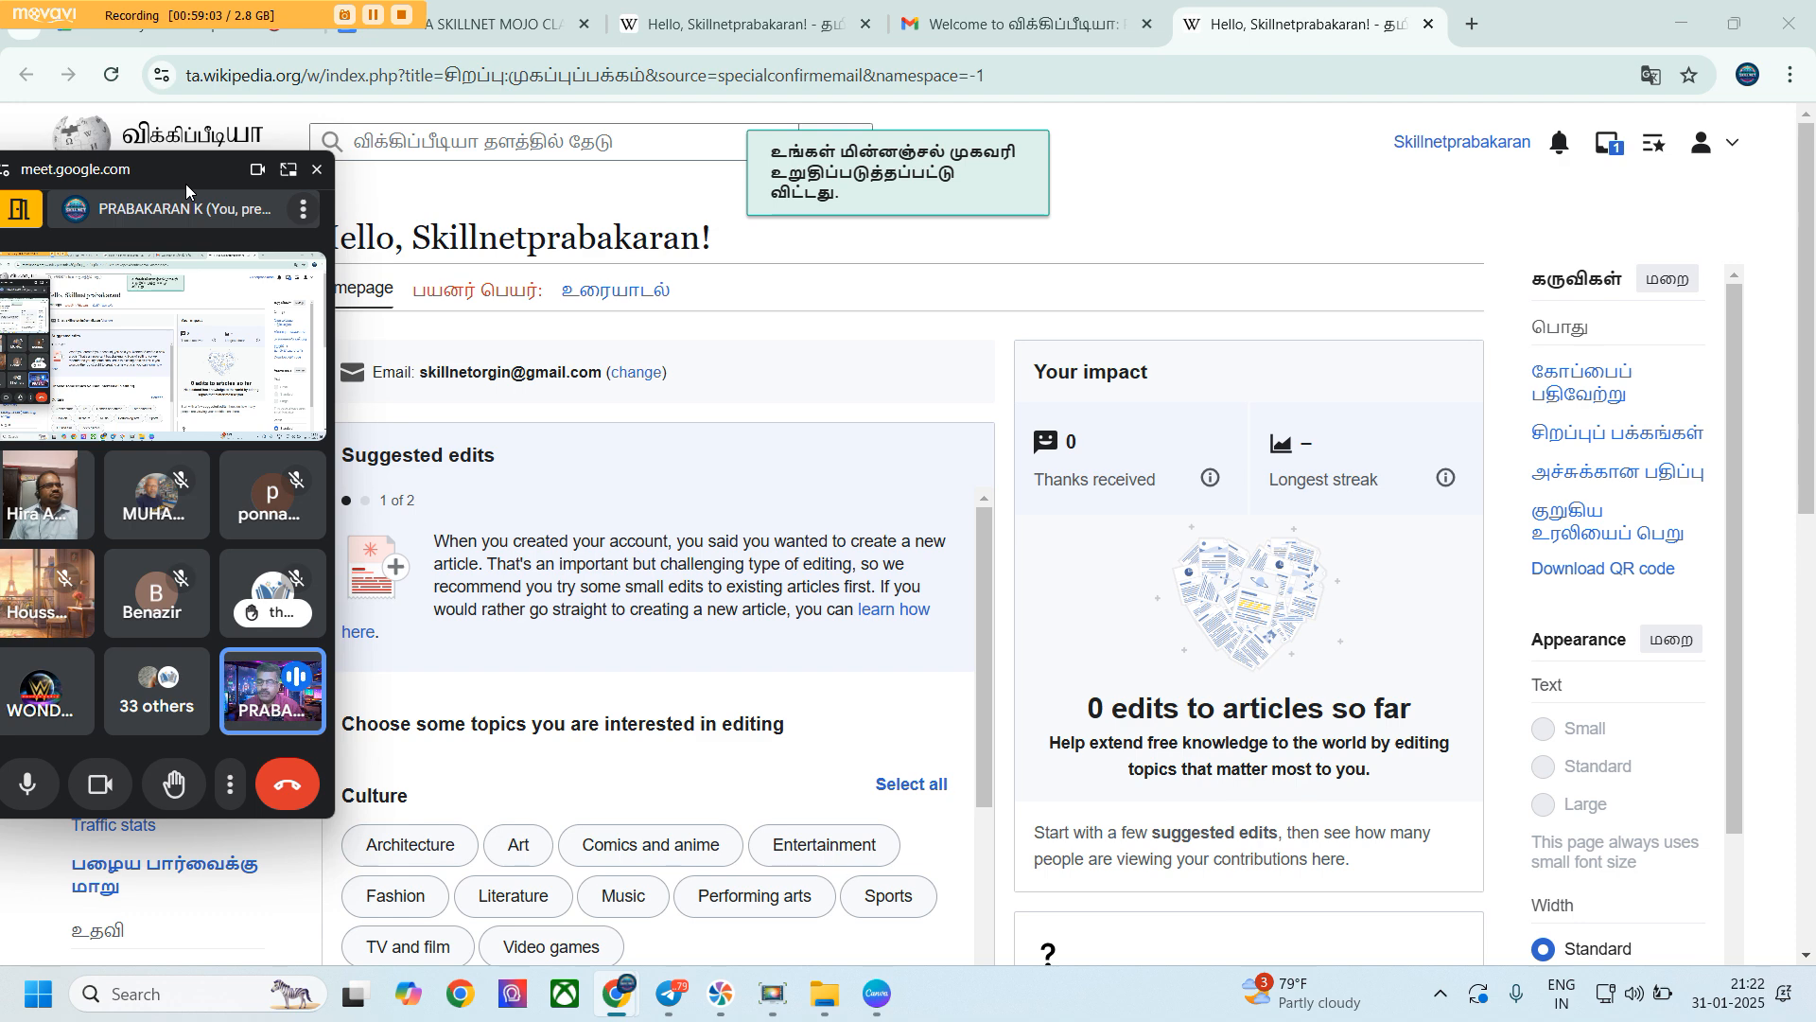
scroll(854, 657, "down", 3)
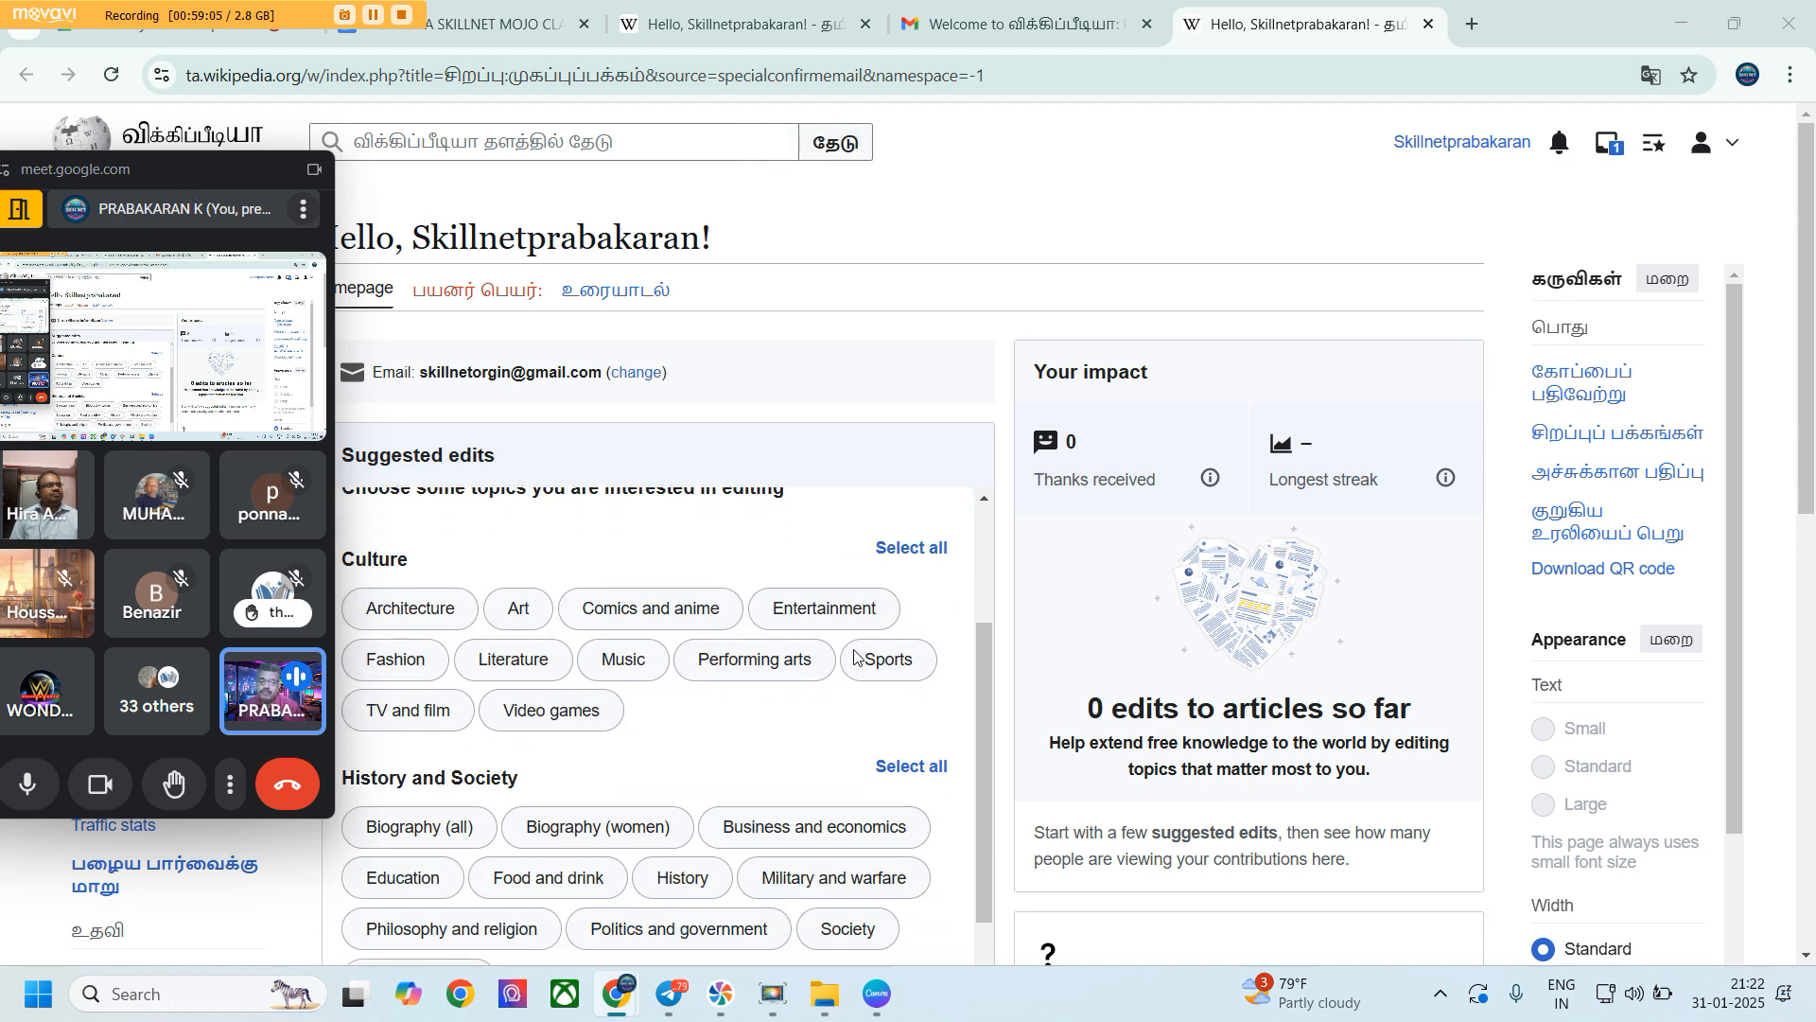
left_click_drag(185, 183, 1532, 185)
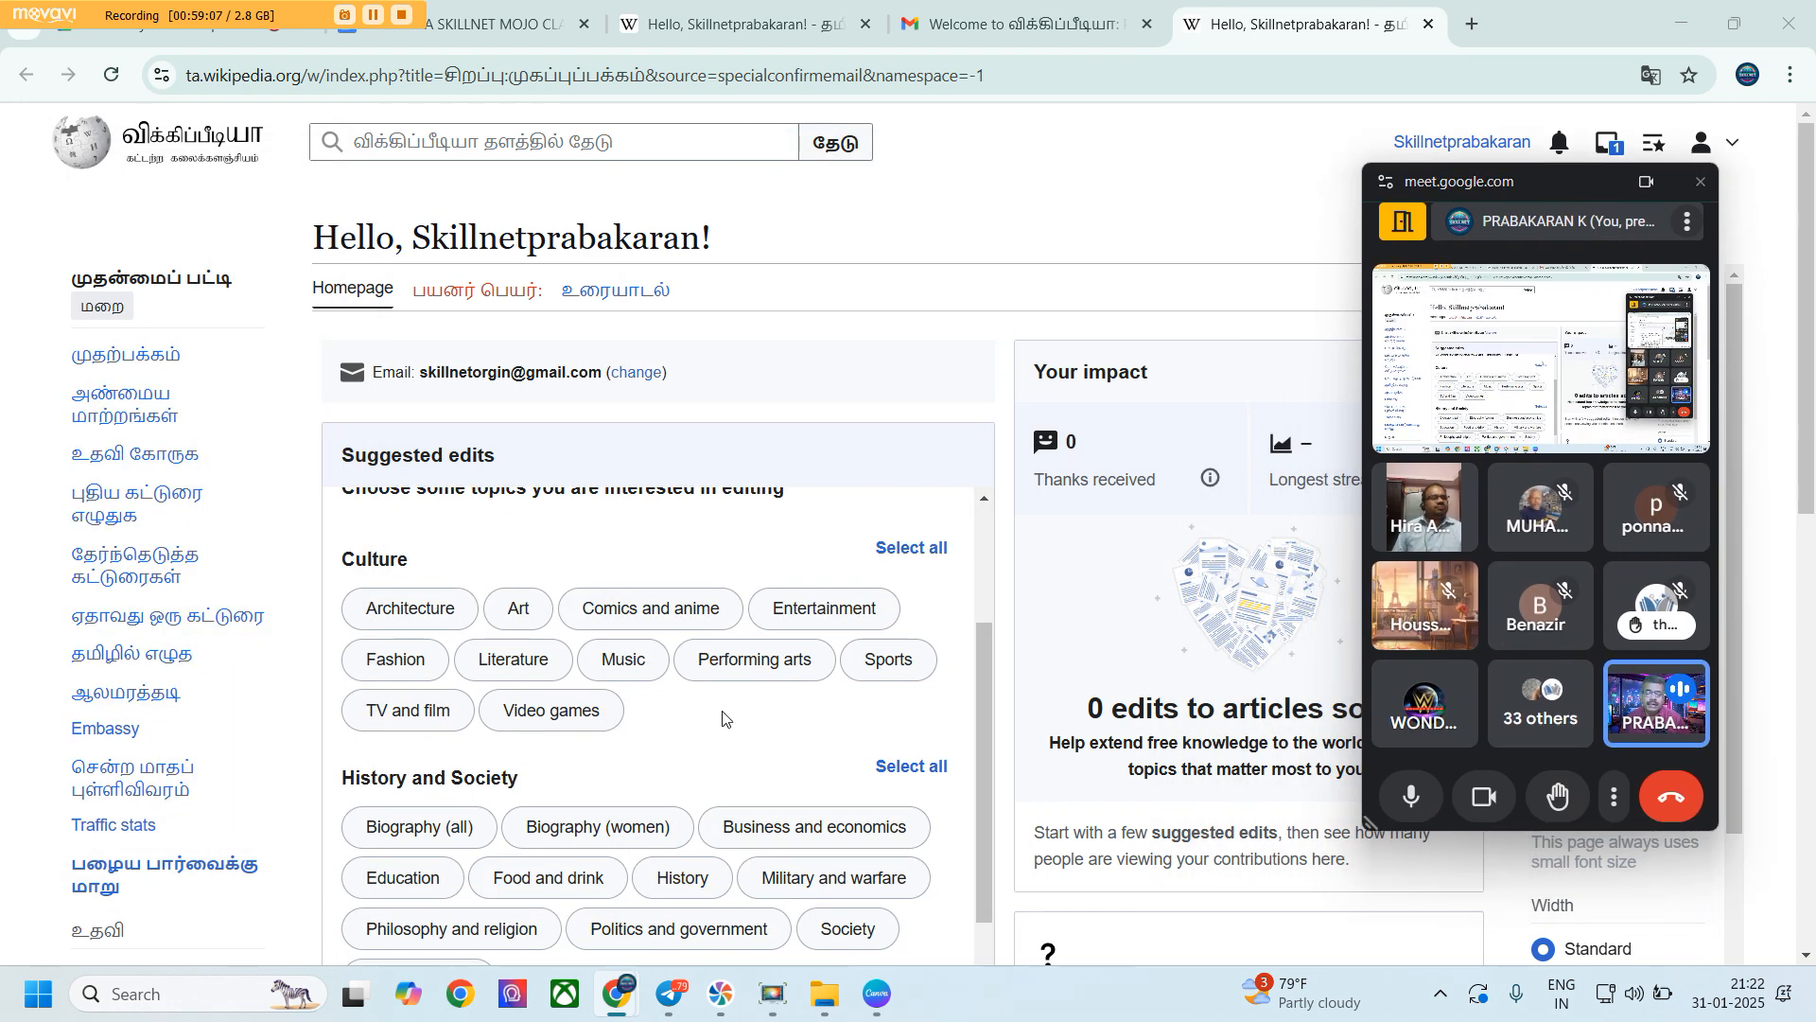
scroll(681, 697, "up", 3)
scroll(683, 696, "down", 2)
scroll(683, 696, "down", 1)
scroll(683, 697, "up", 3)
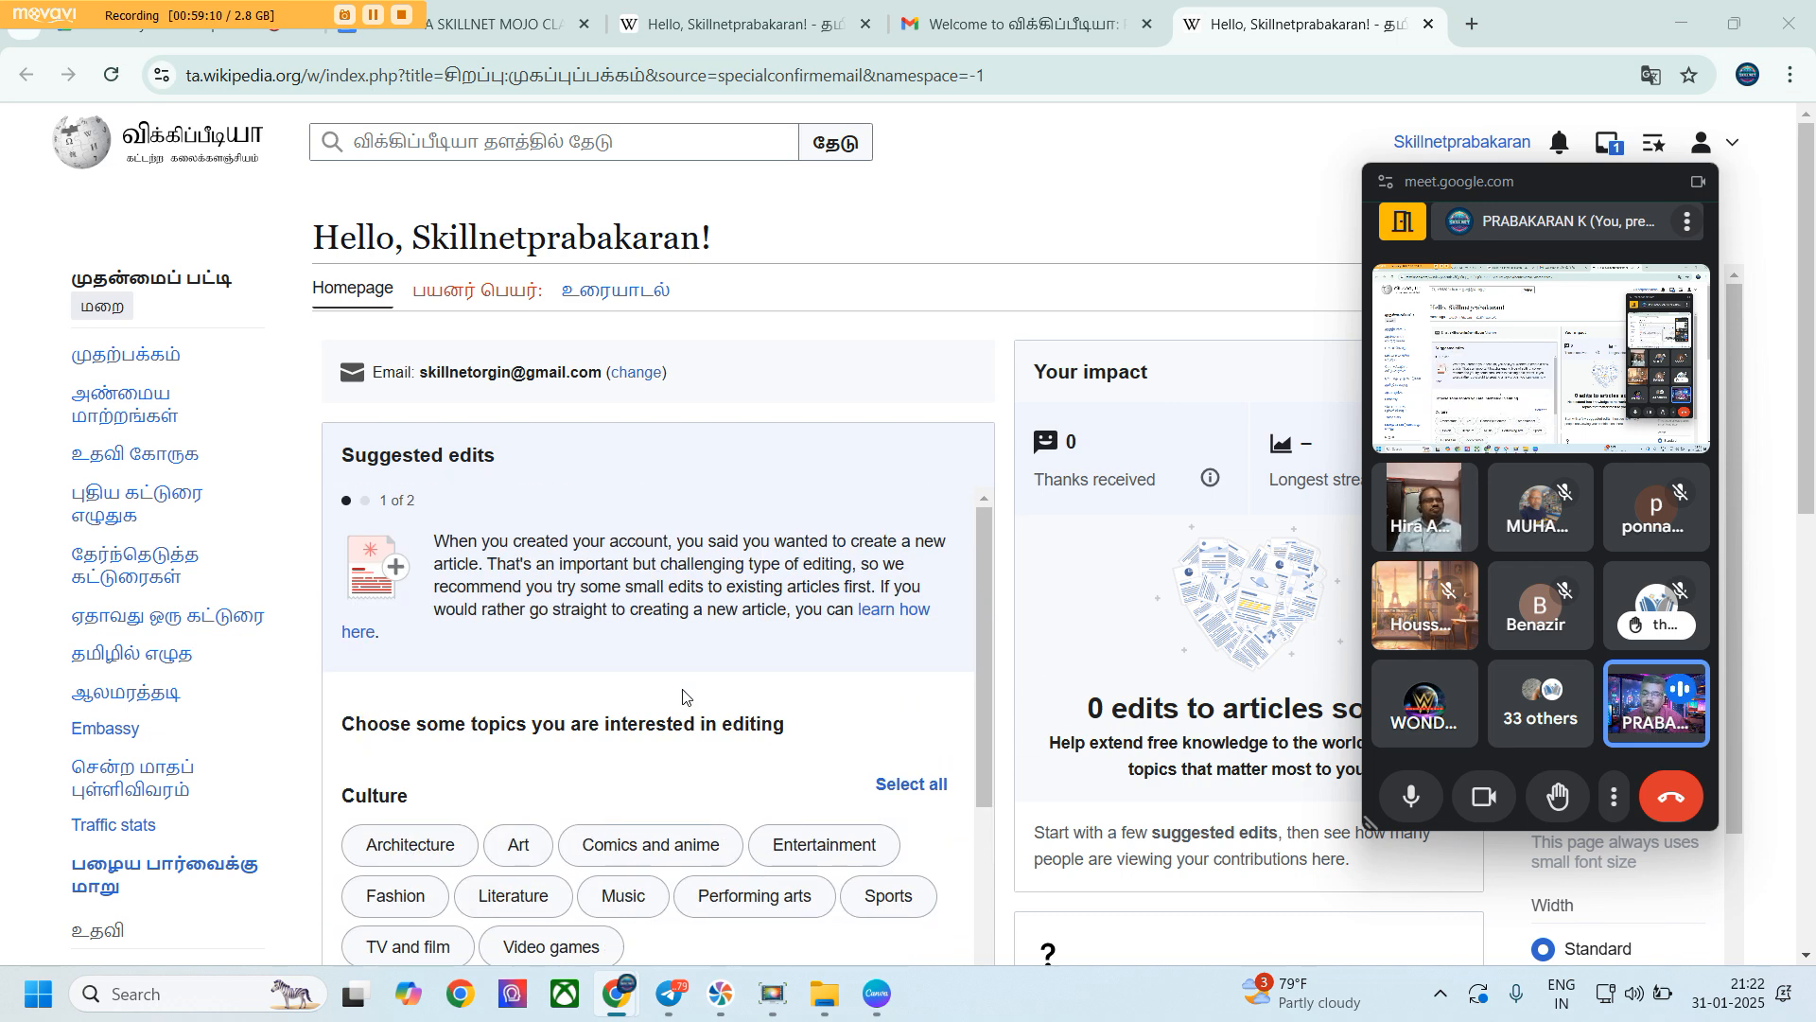
Select Art, Literature, Music and Entertainment as Culture topics of interest under Suggested edits
scroll(683, 697, "down", 3)
scroll(683, 696, "up", 1)
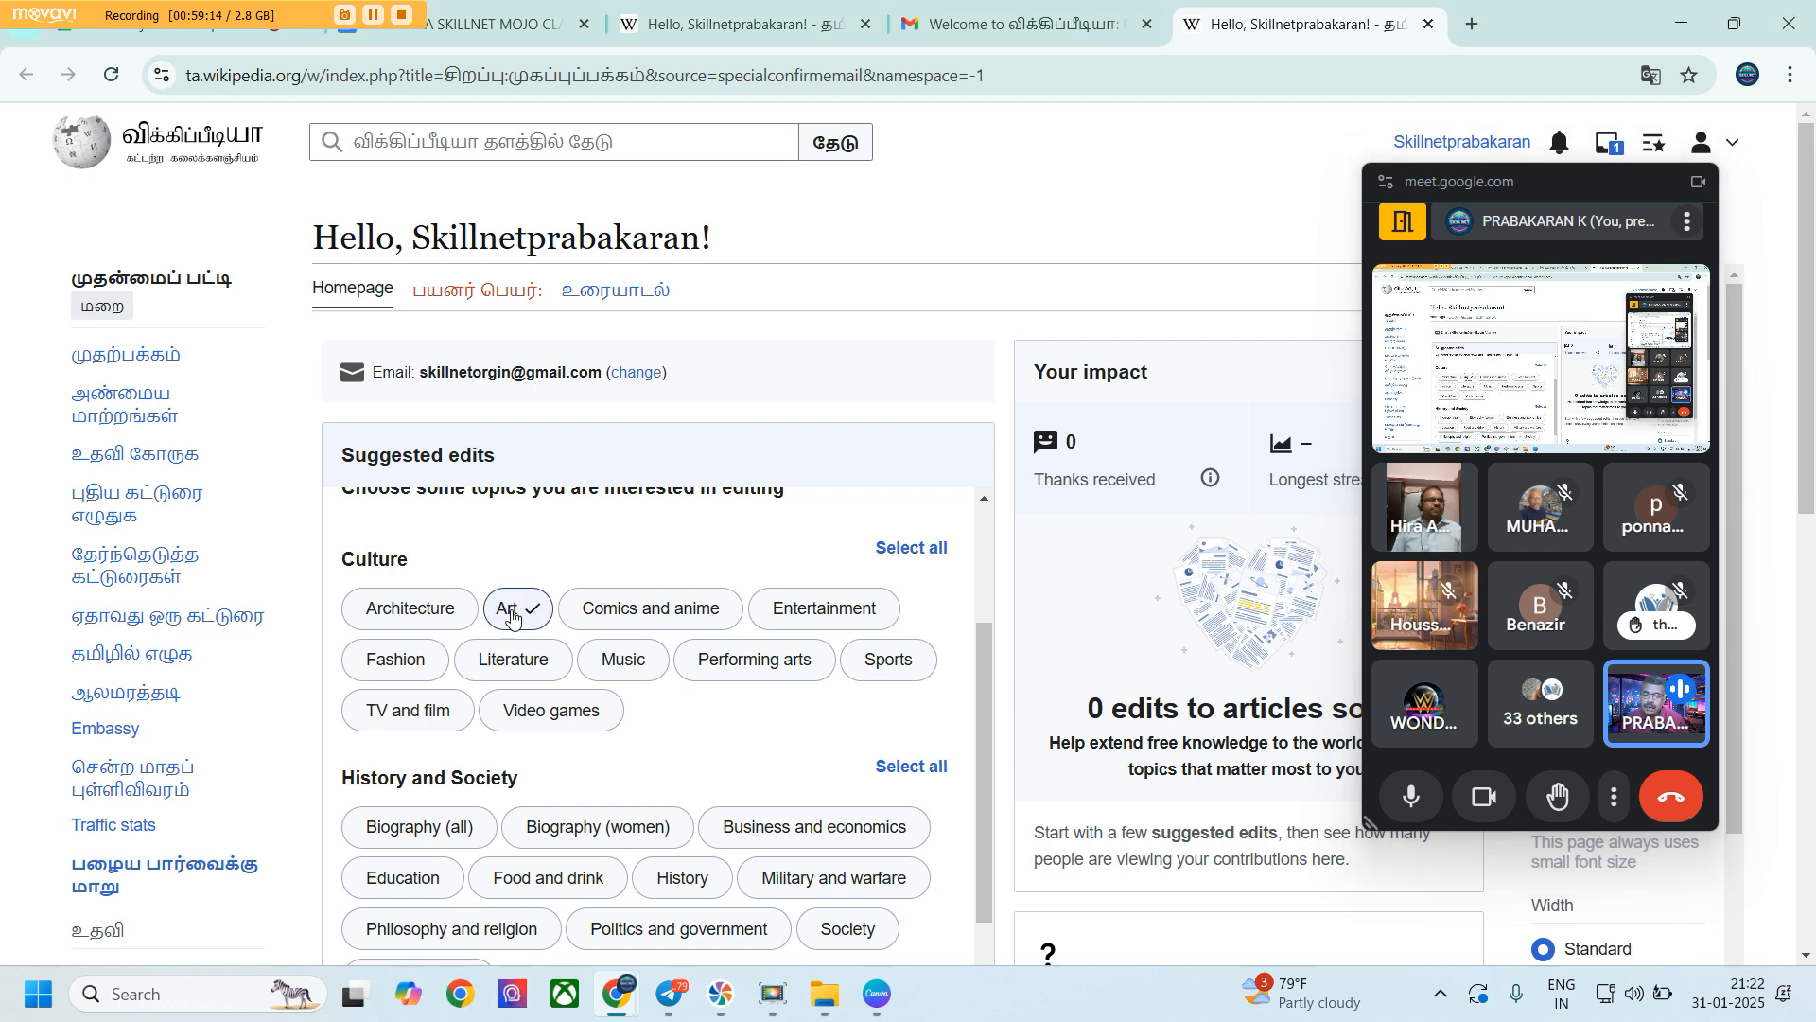
left_click(513, 662)
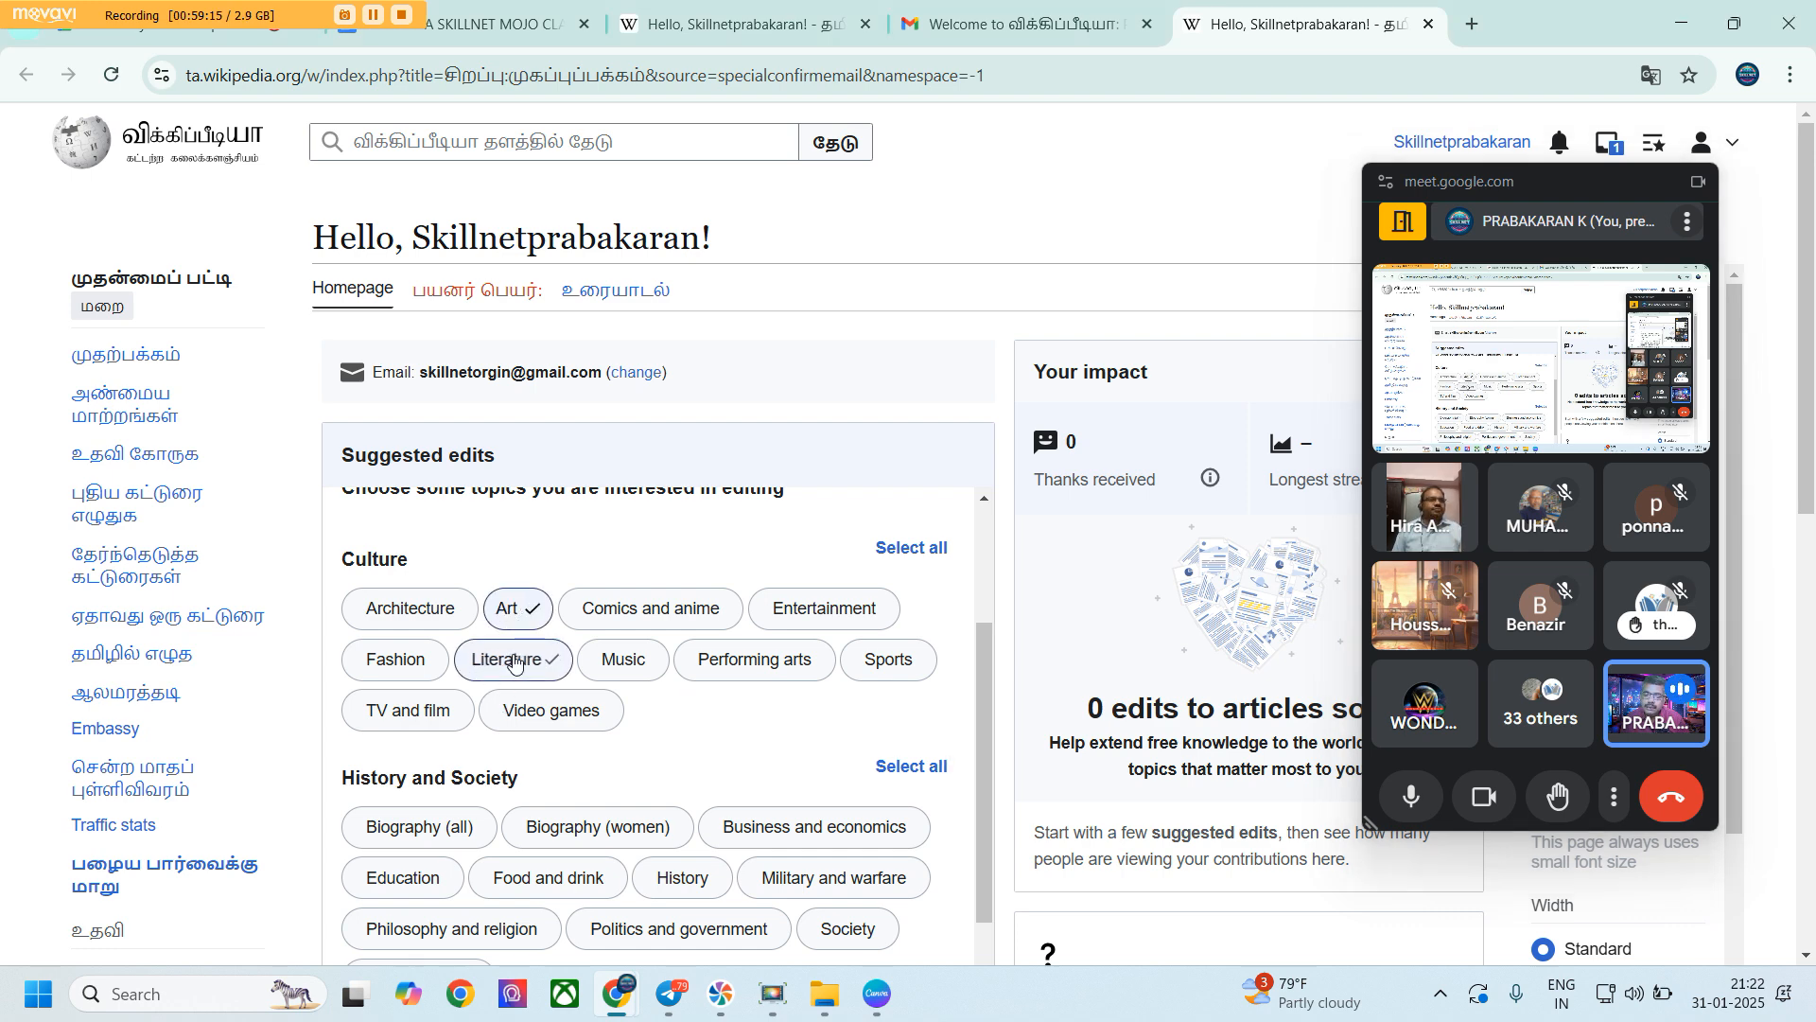
left_click(625, 667)
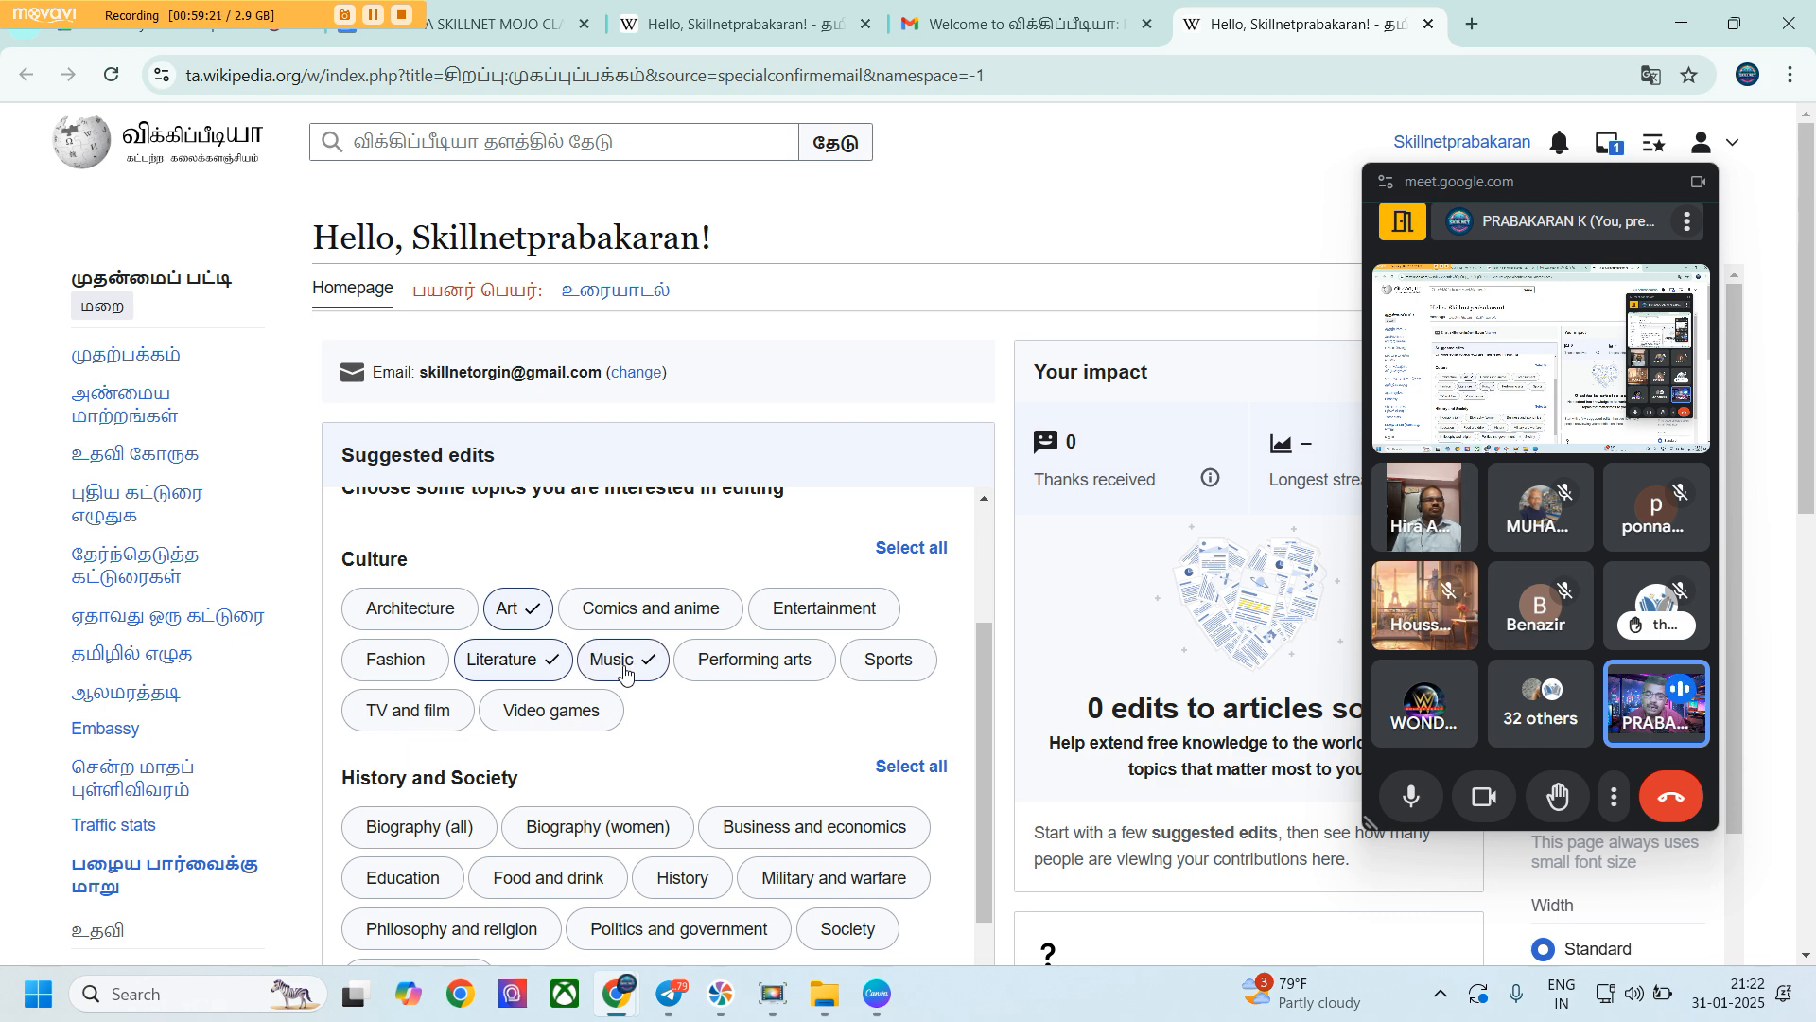
left_click(837, 619)
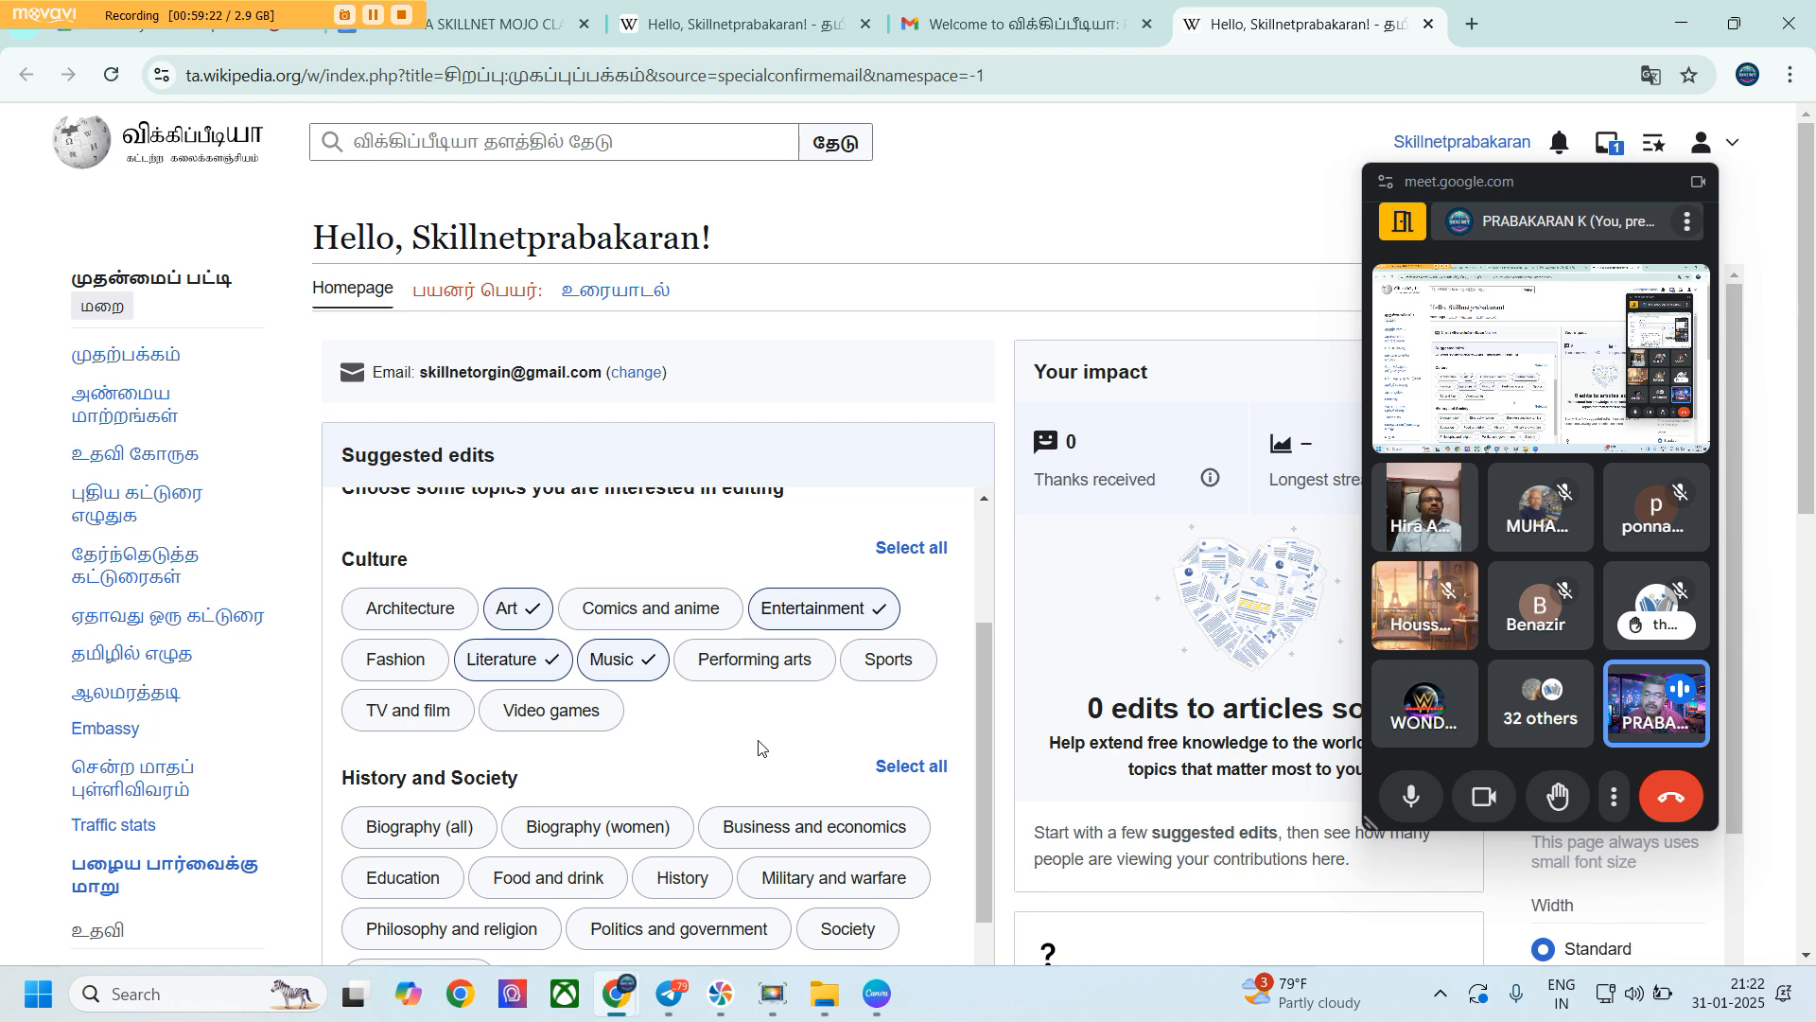
Select Education, Politics and government, and Food and drink as History and Society topics
scroll(757, 741, "down", 2)
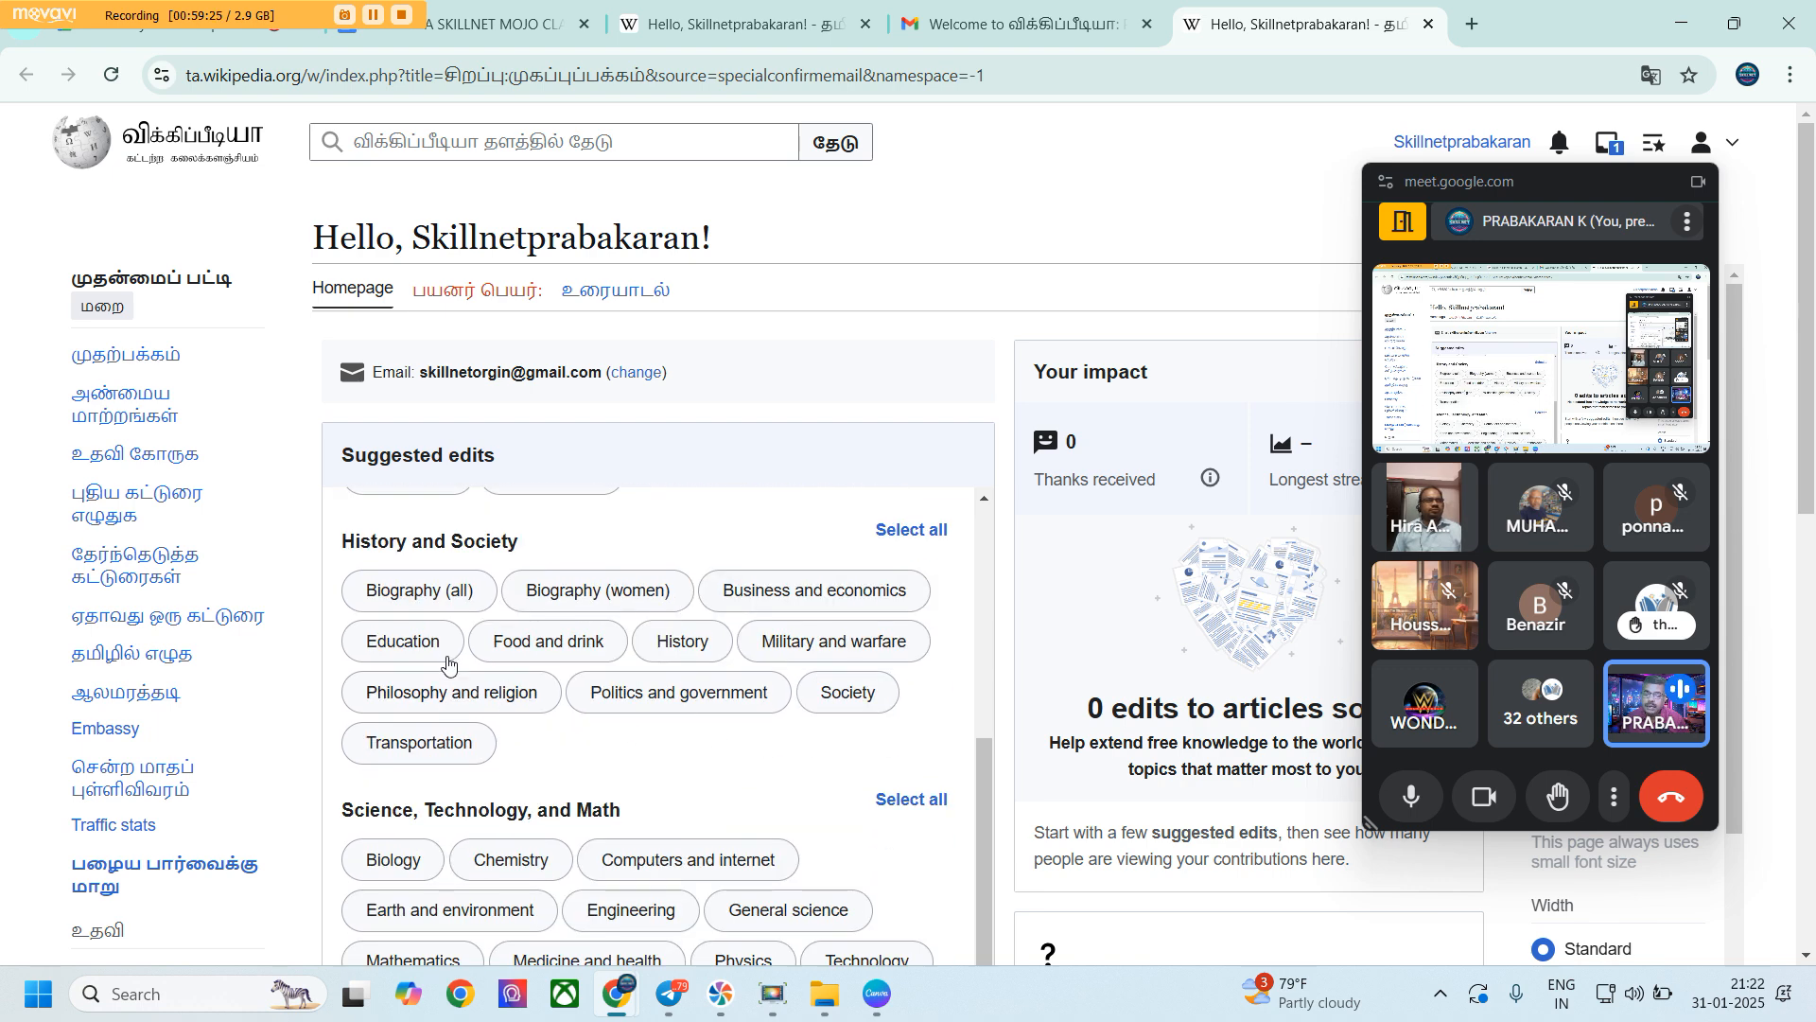
left_click(416, 652)
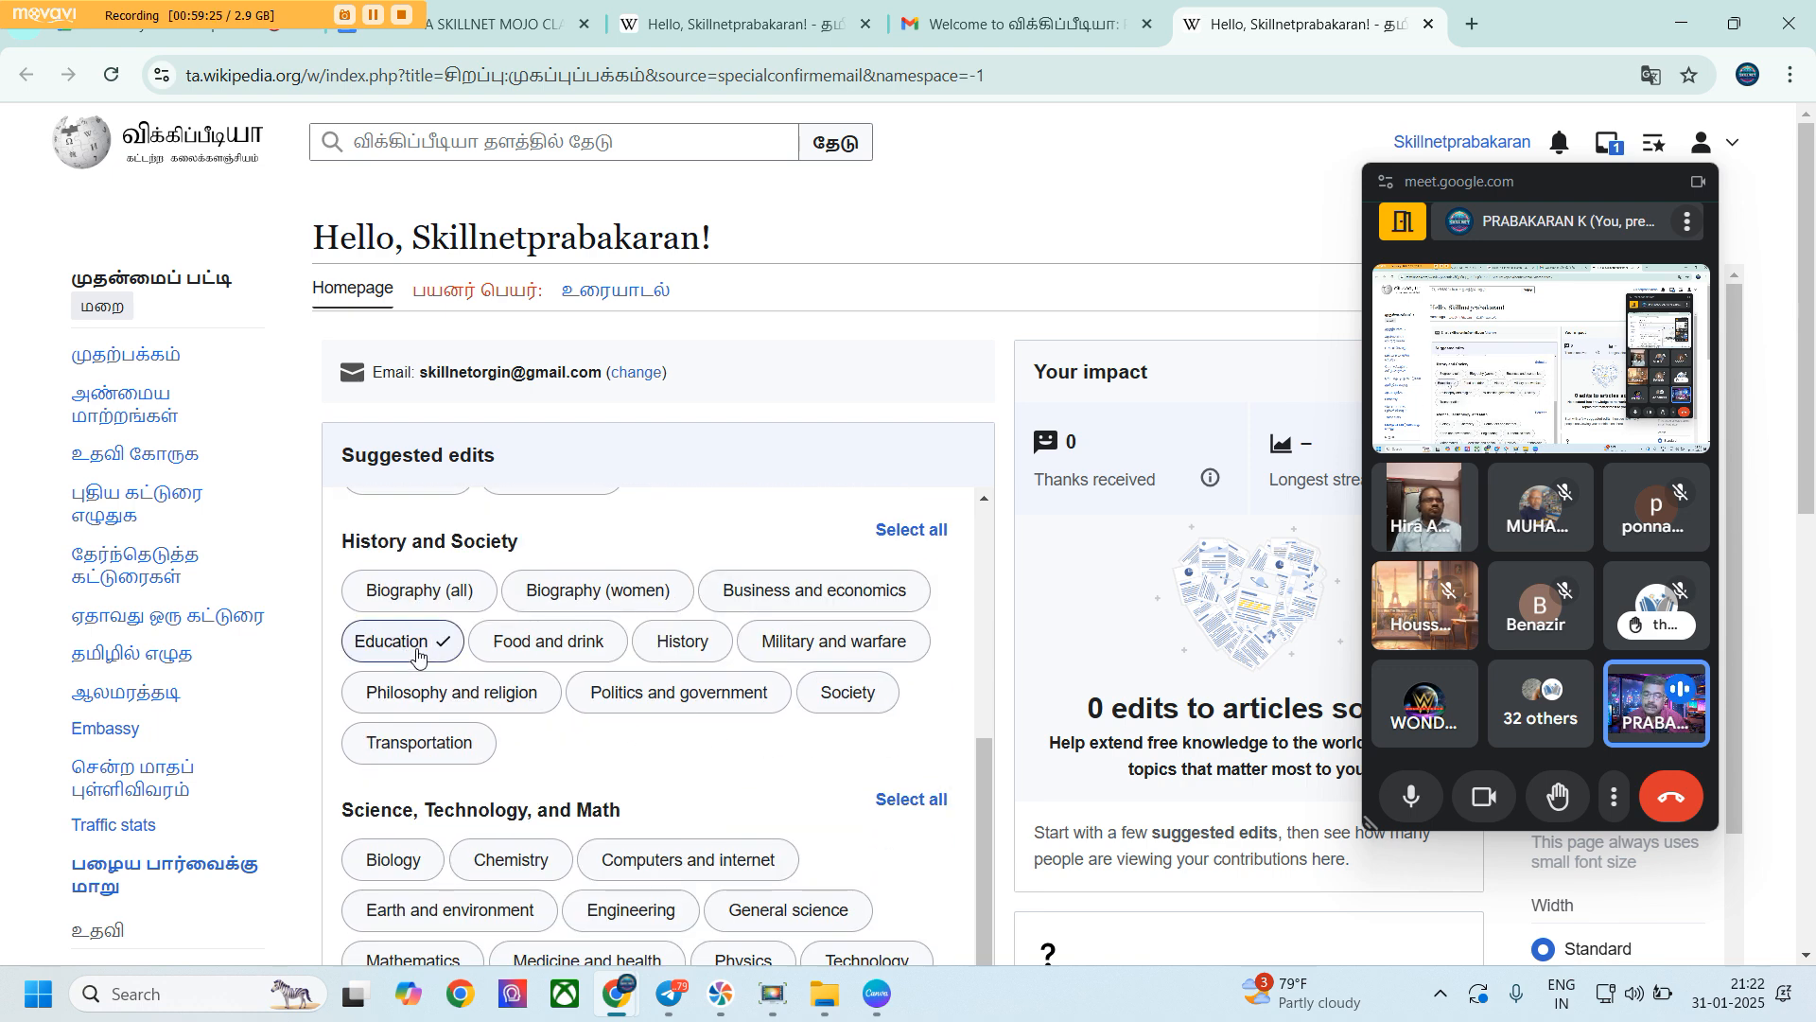
left_click(722, 700)
left_click(558, 655)
Select Technology and Computers and internet as Science, Technology, and Math topics
scroll(553, 744, "down", 1)
scroll(554, 747, "down", 2)
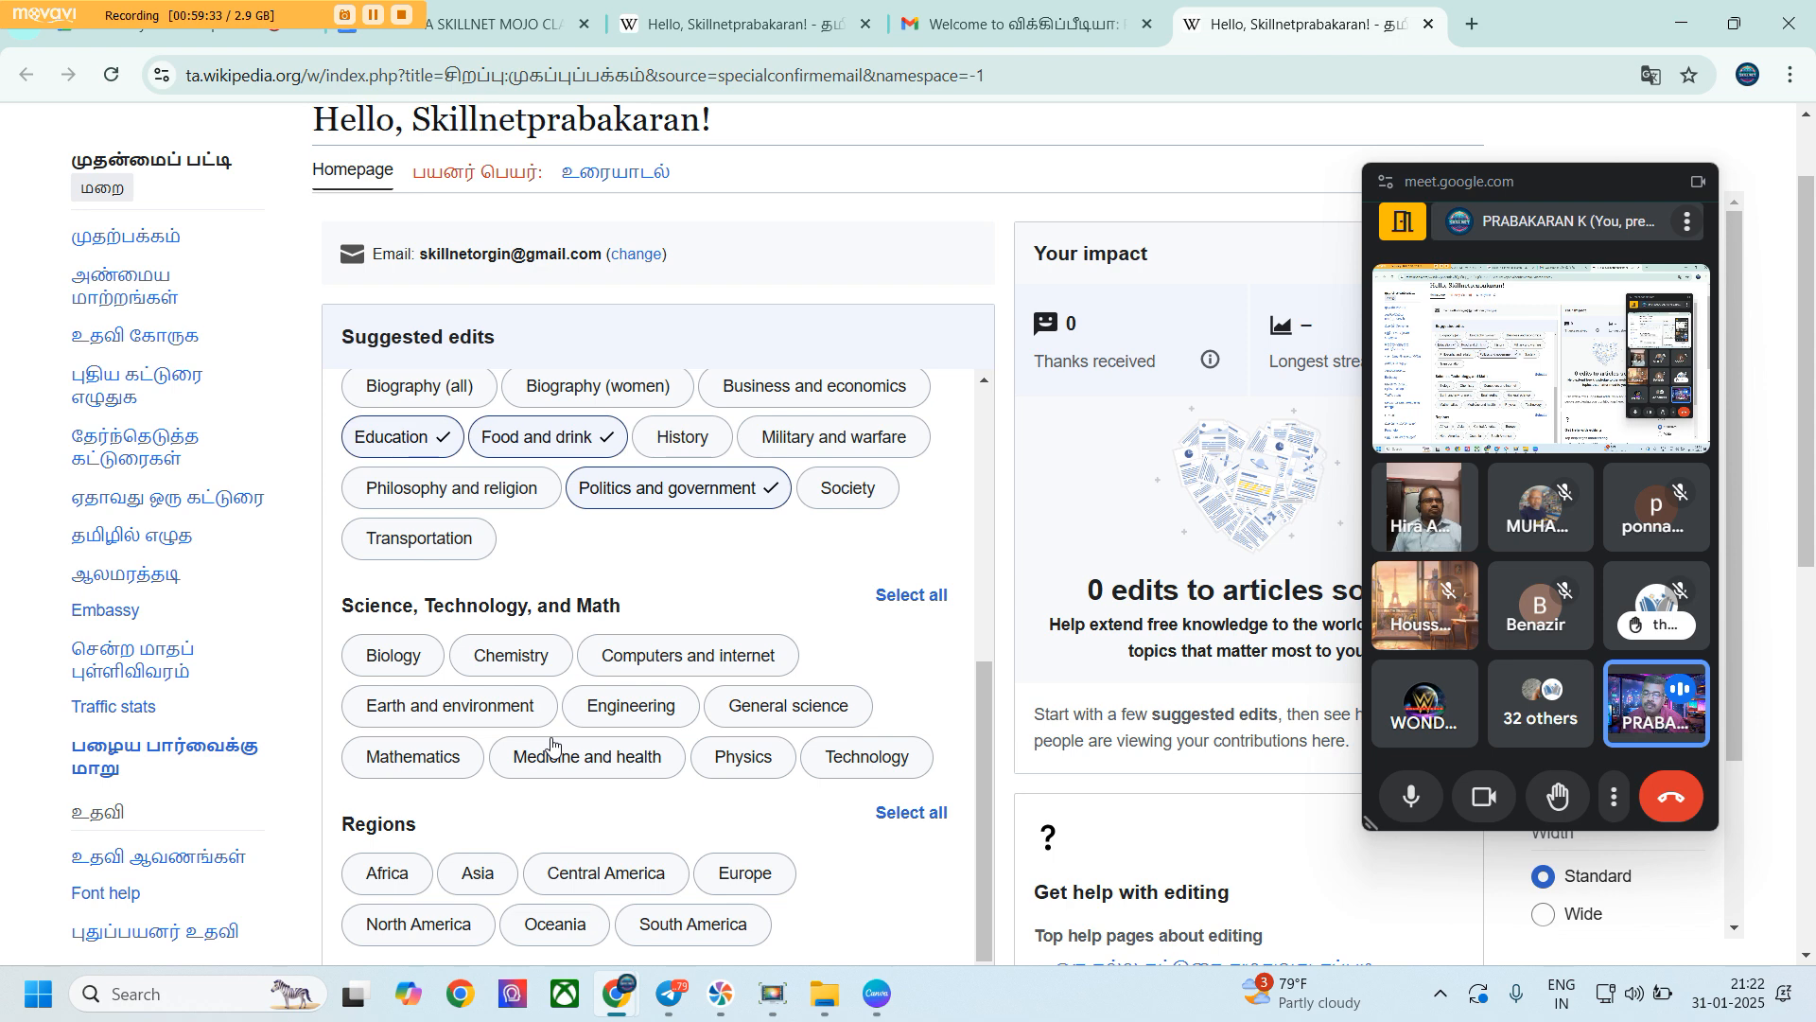
scroll(554, 747, "down", 1)
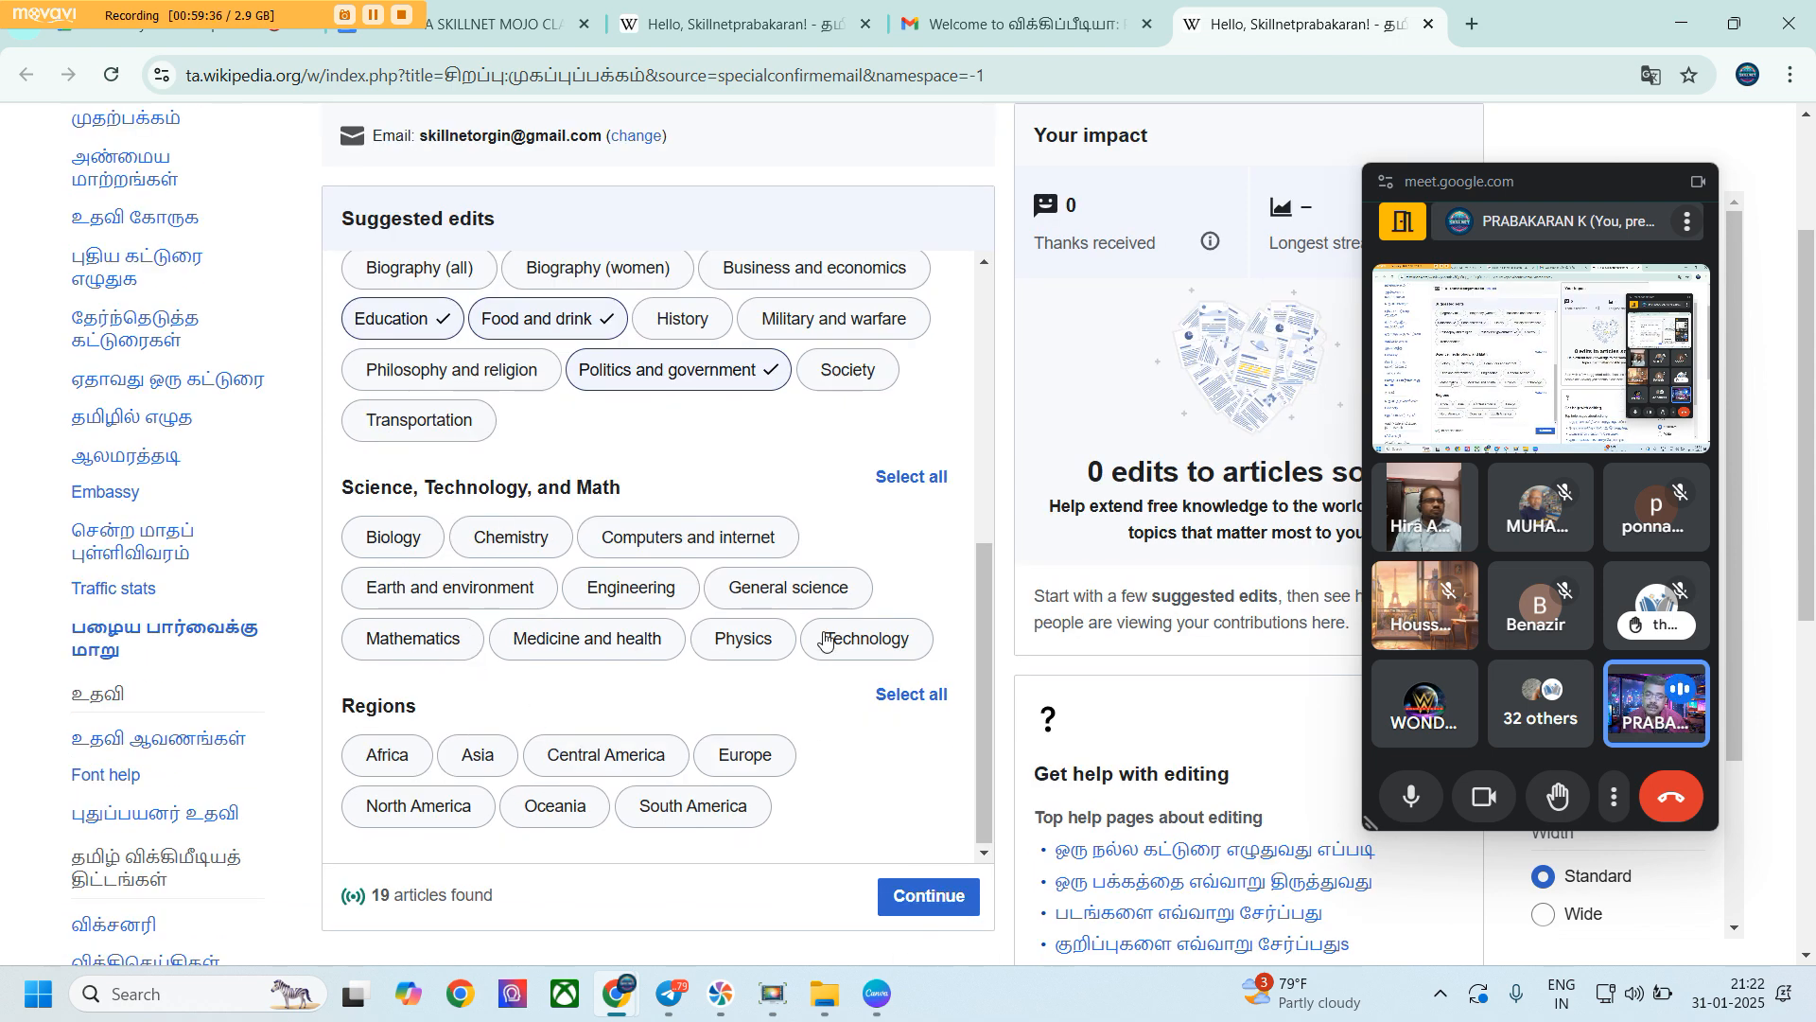
left_click(867, 653)
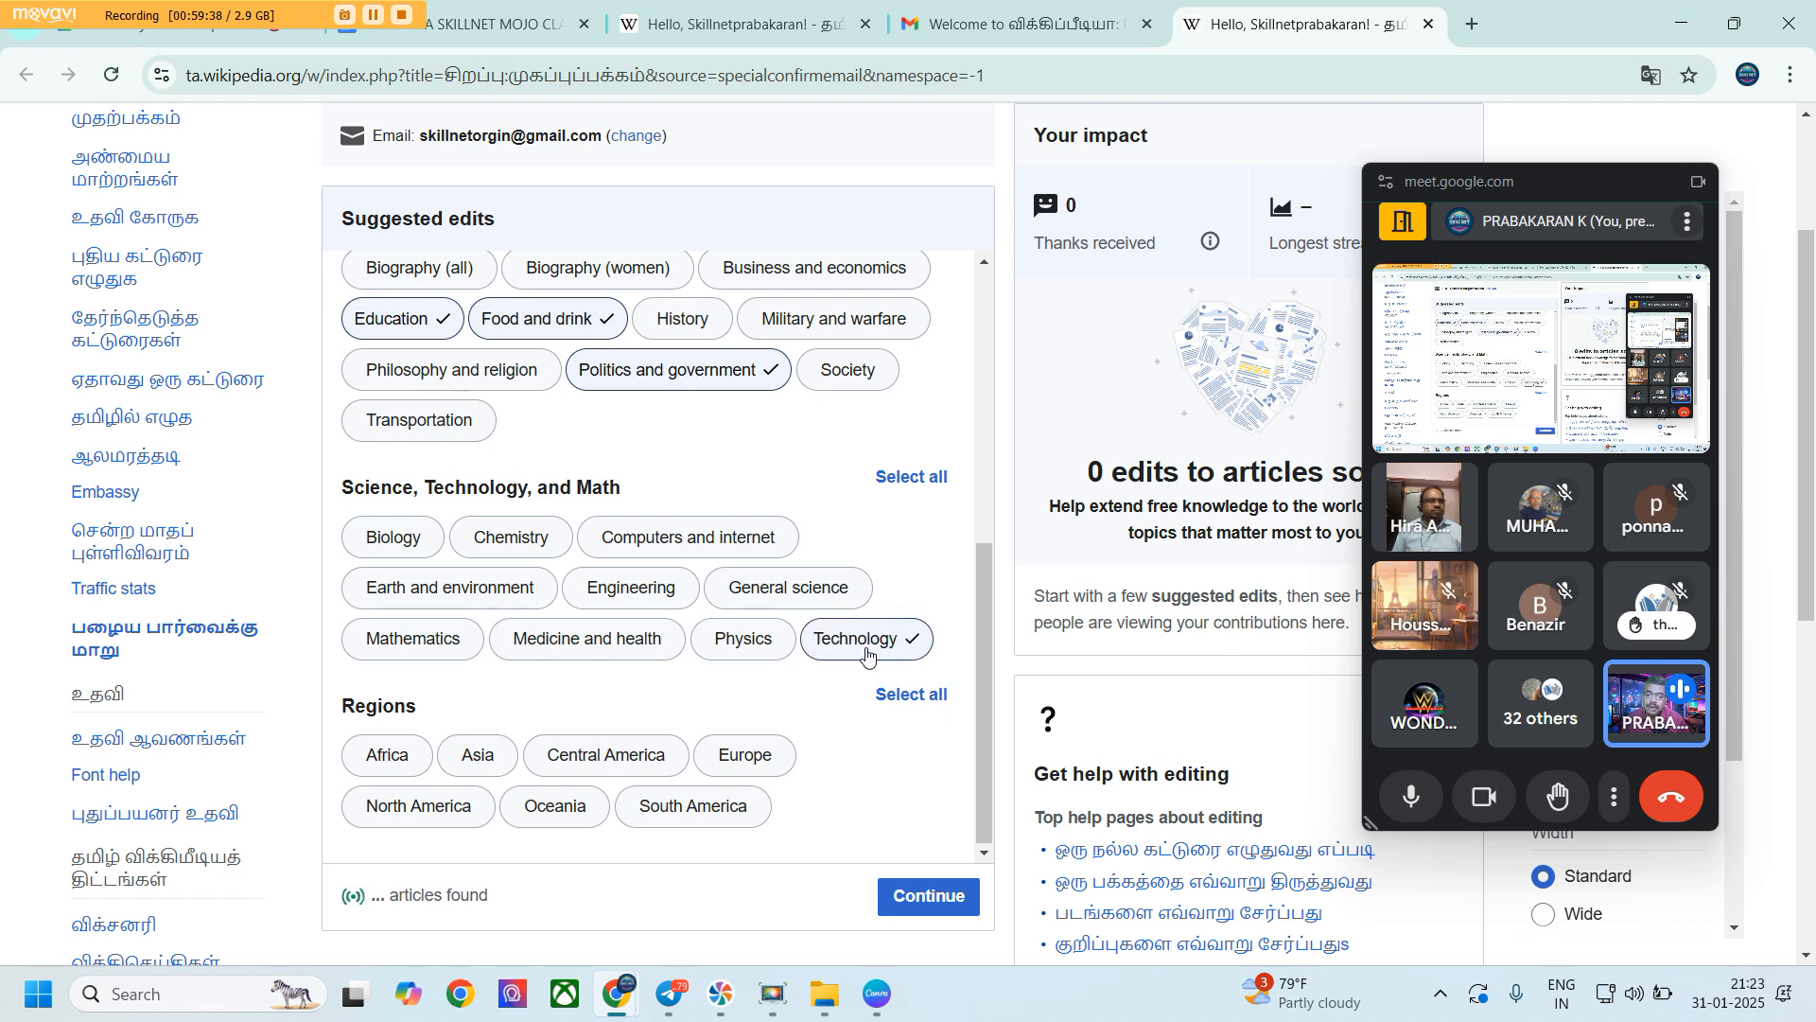
left_click(721, 547)
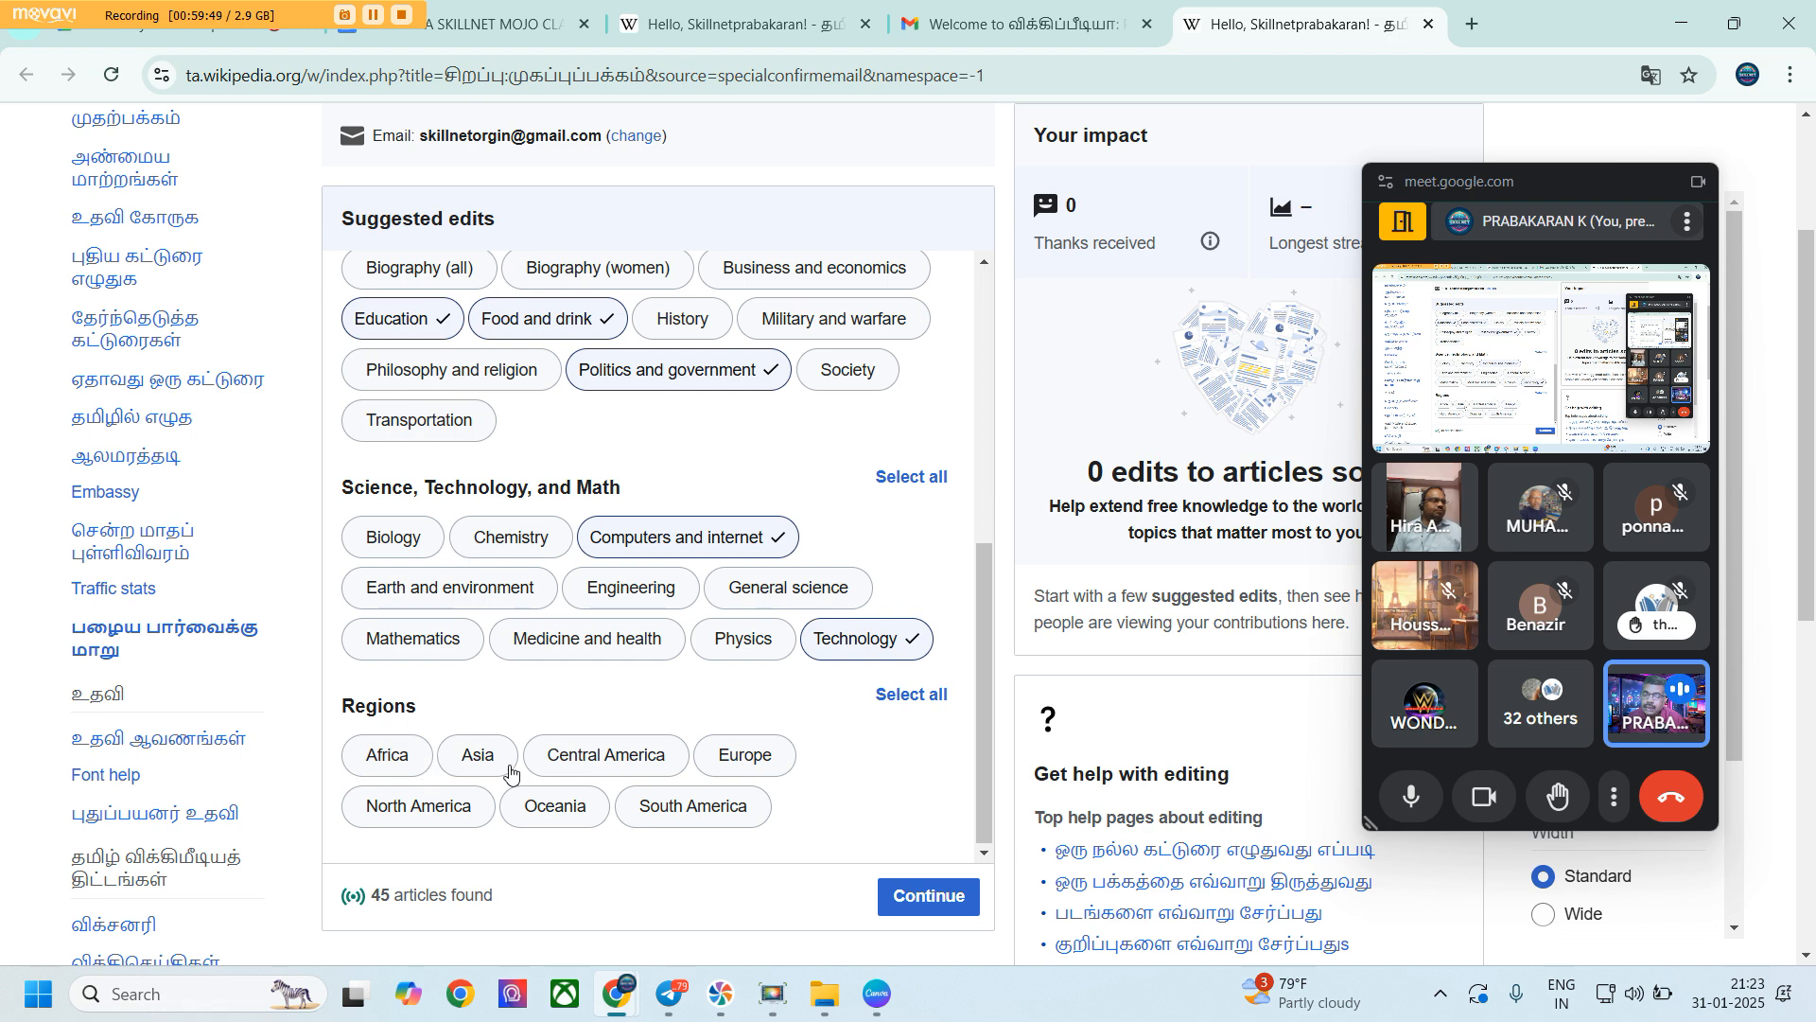
Add Asia as the region of interest and continue to the choice of edit types
scroll(513, 769, "down", 2)
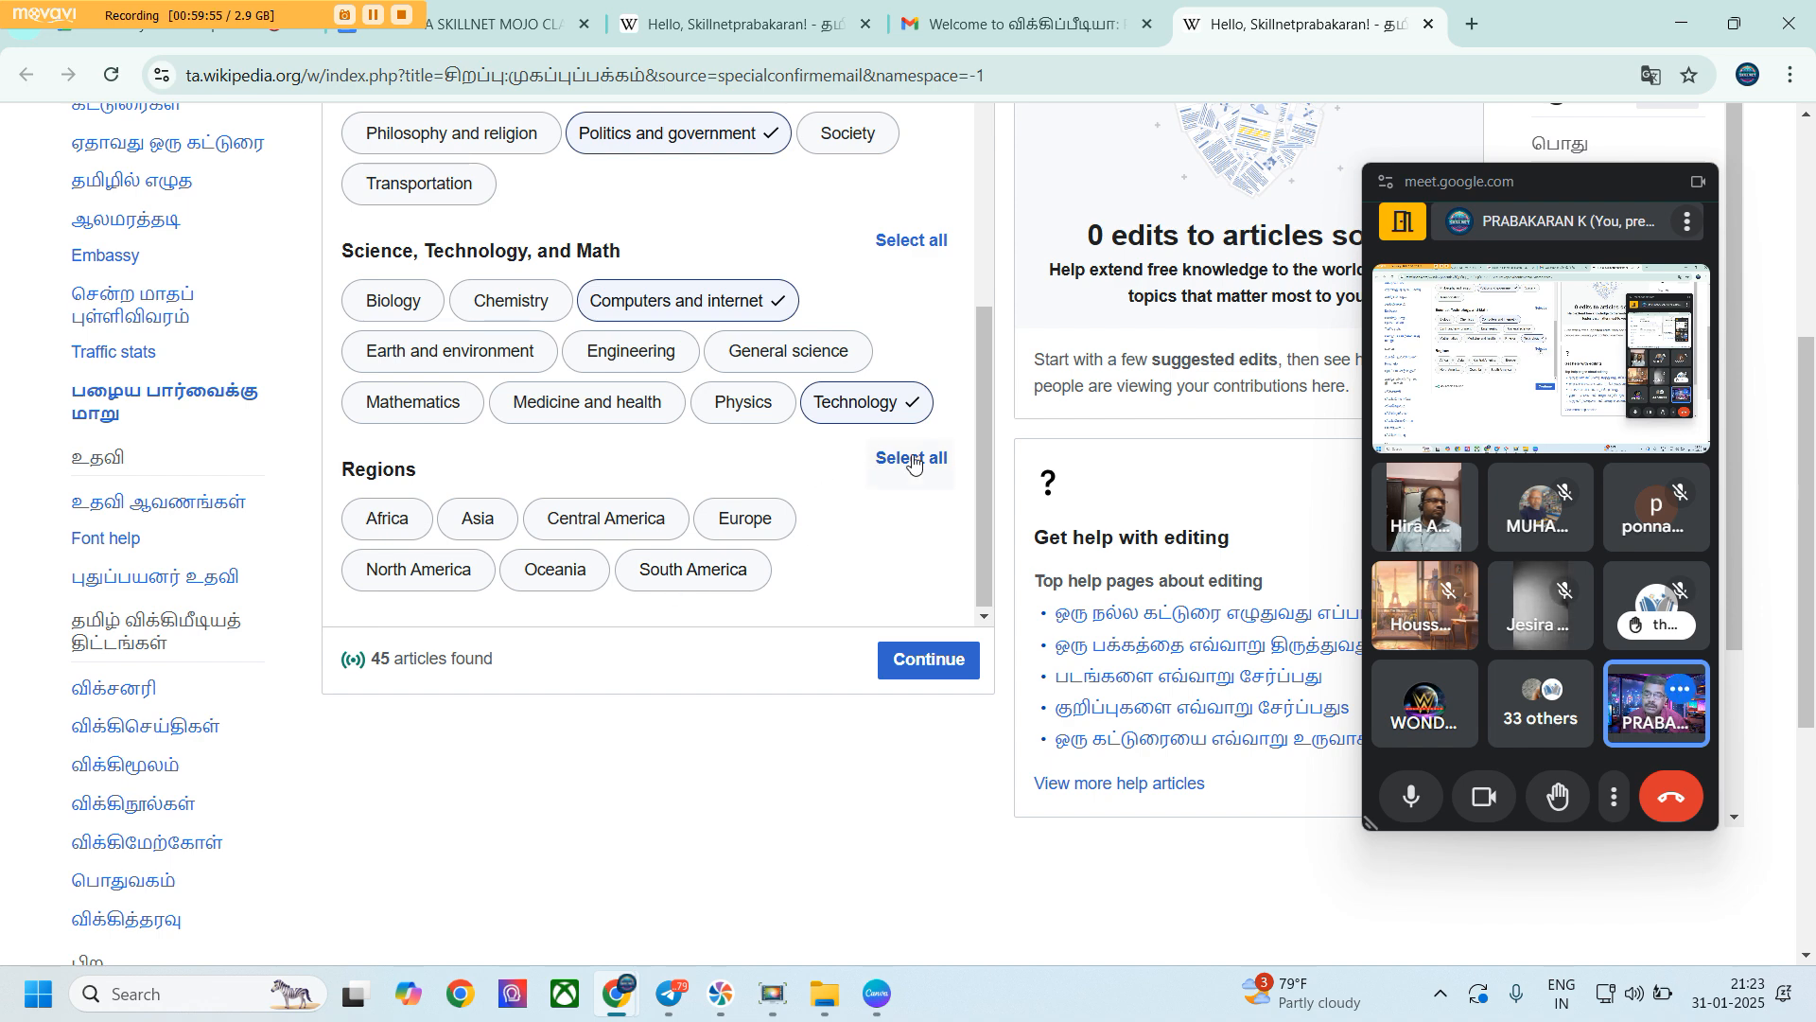
left_click(482, 528)
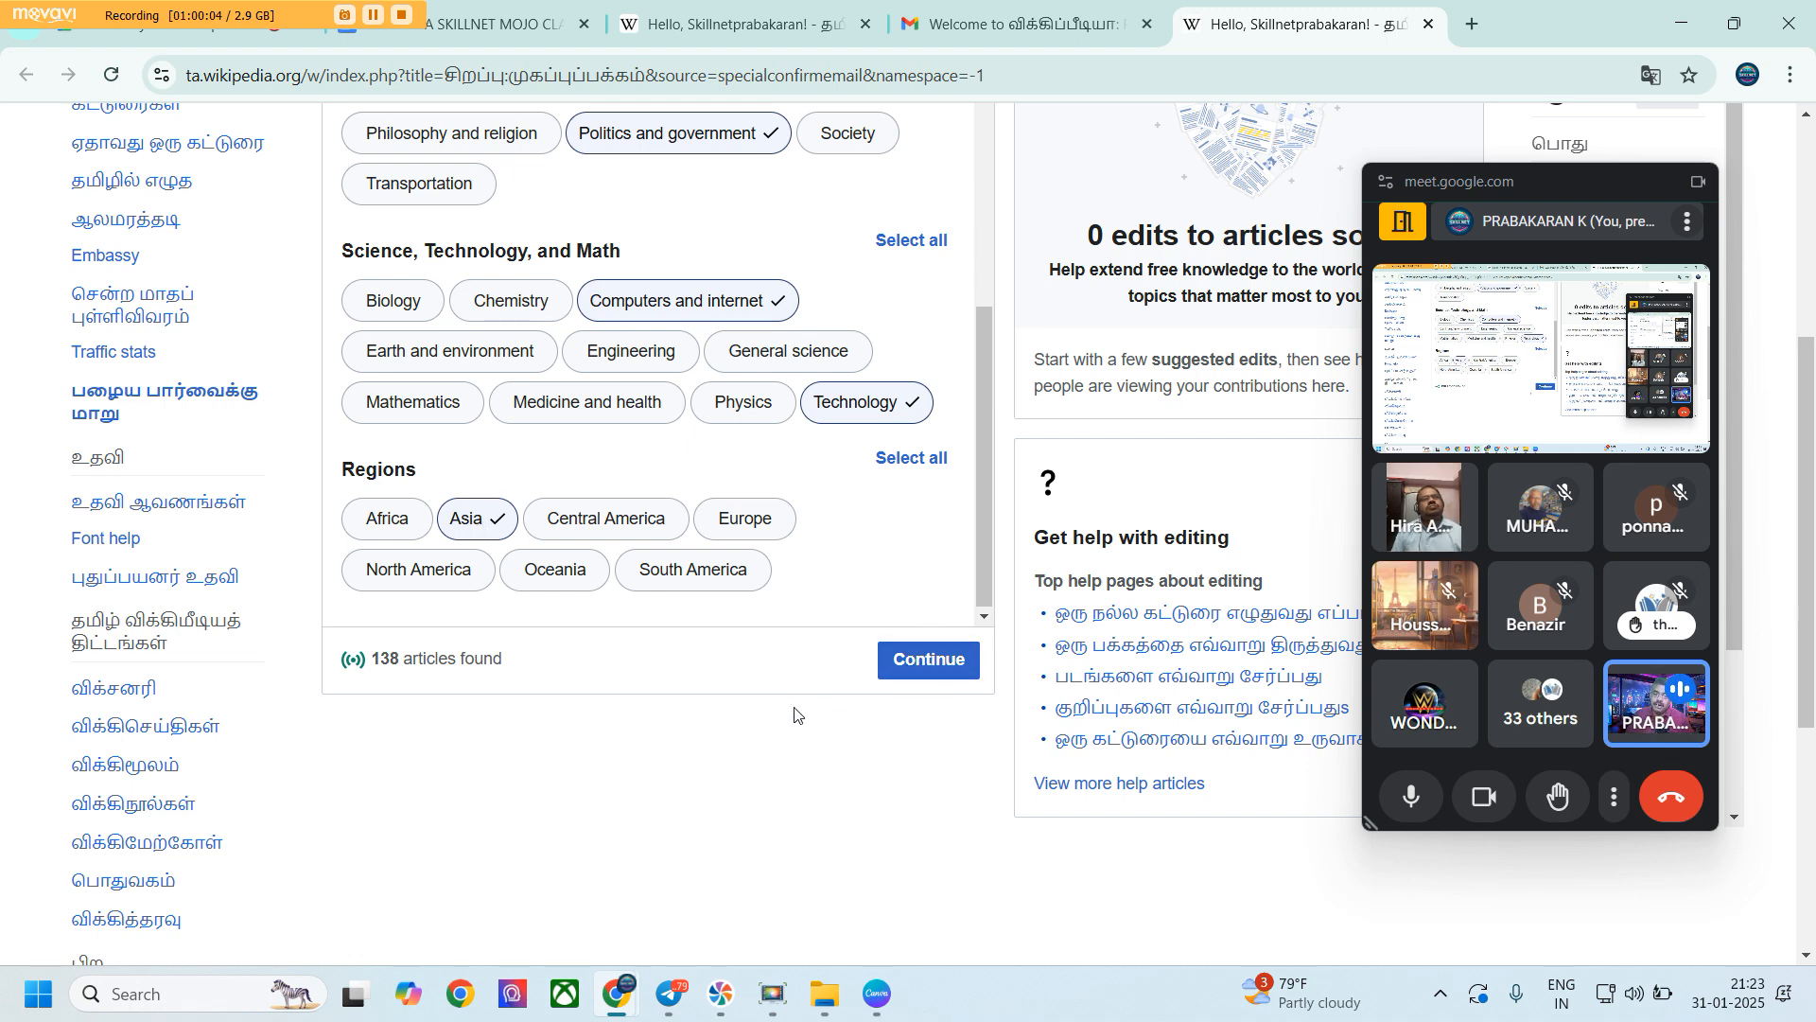
left_click(910, 671)
Include the Medium task Find references (sources for existing articles) among the suggested edit types
scroll(910, 671, "up", 3)
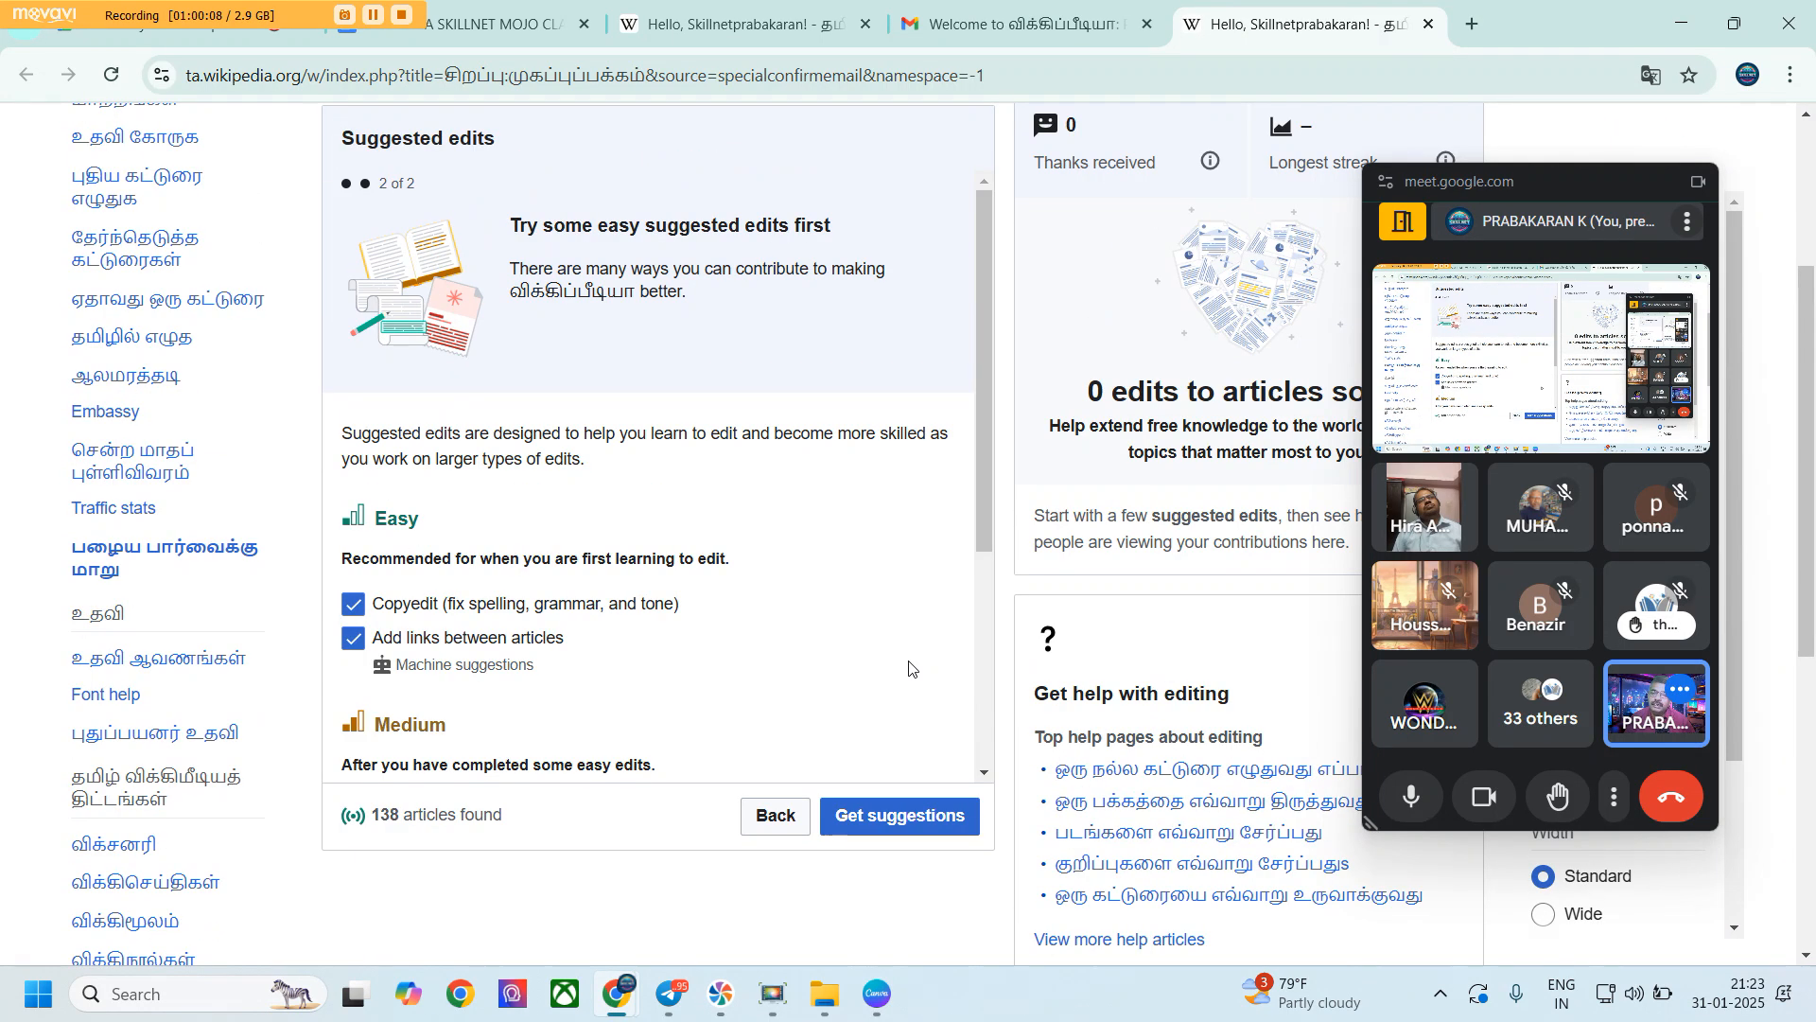
scroll(910, 670, "up", 2)
scroll(910, 671, "down", 3)
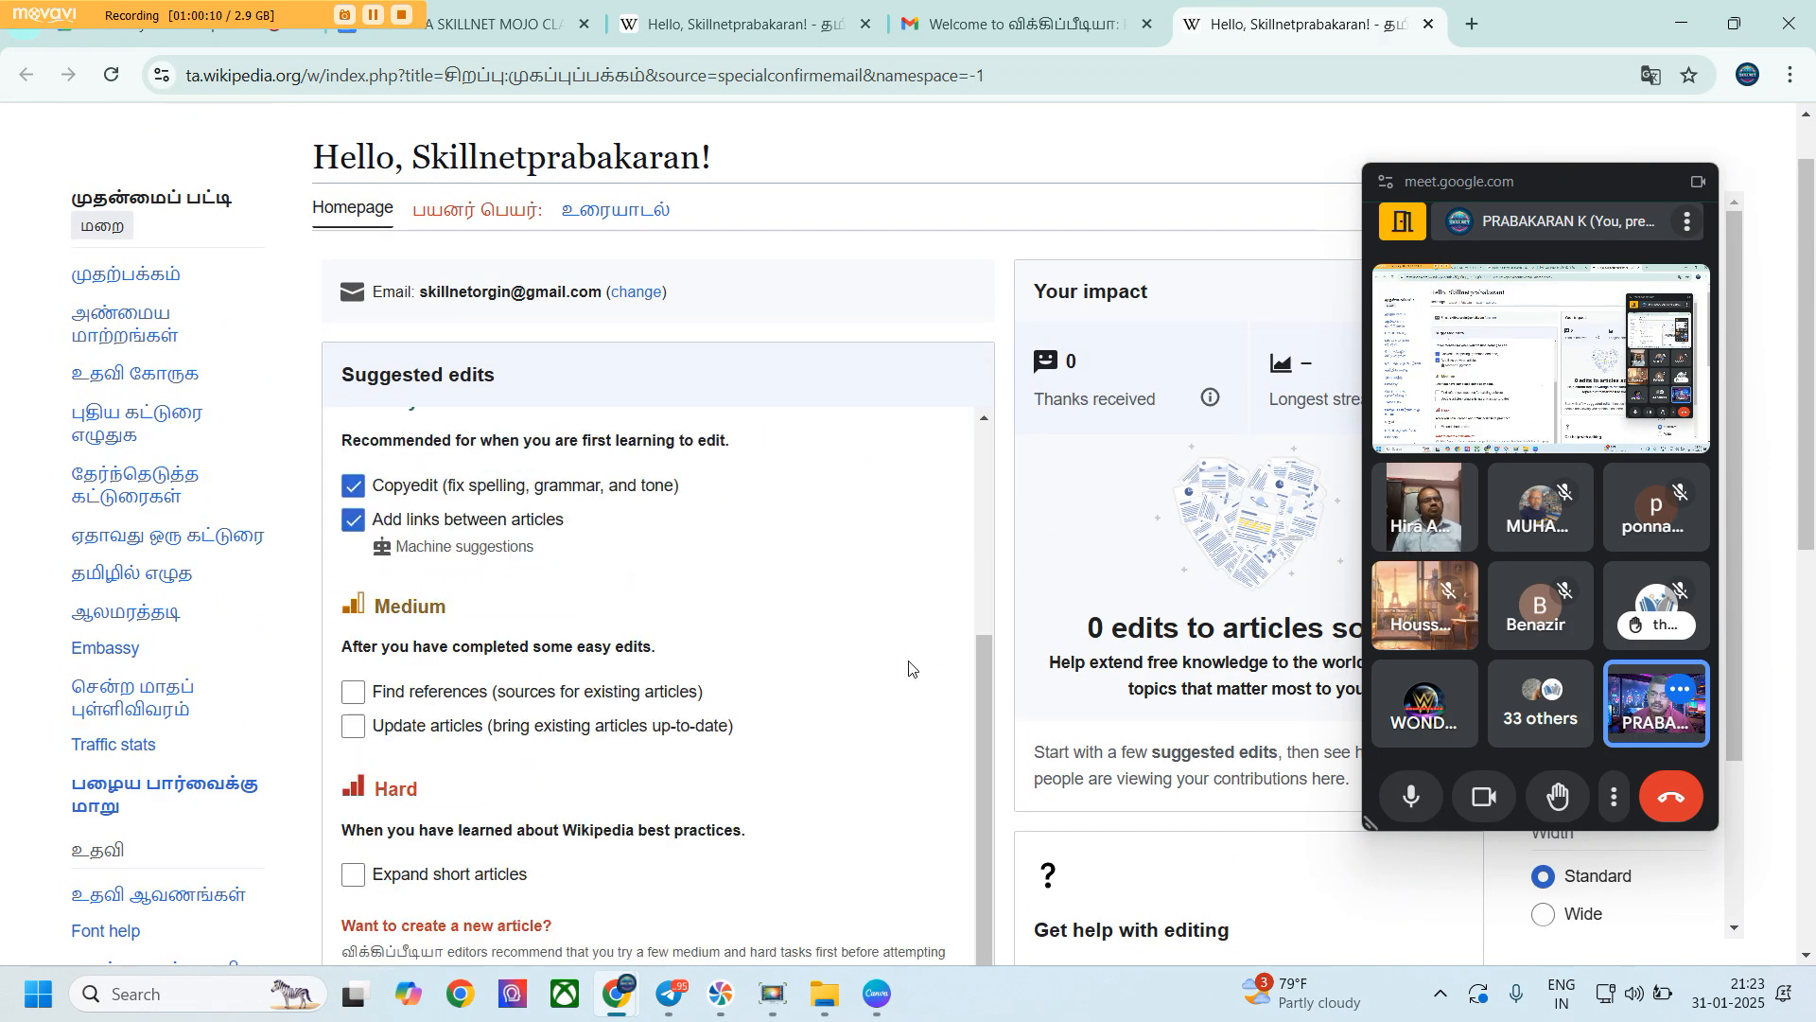
scroll(759, 688, "down", 3)
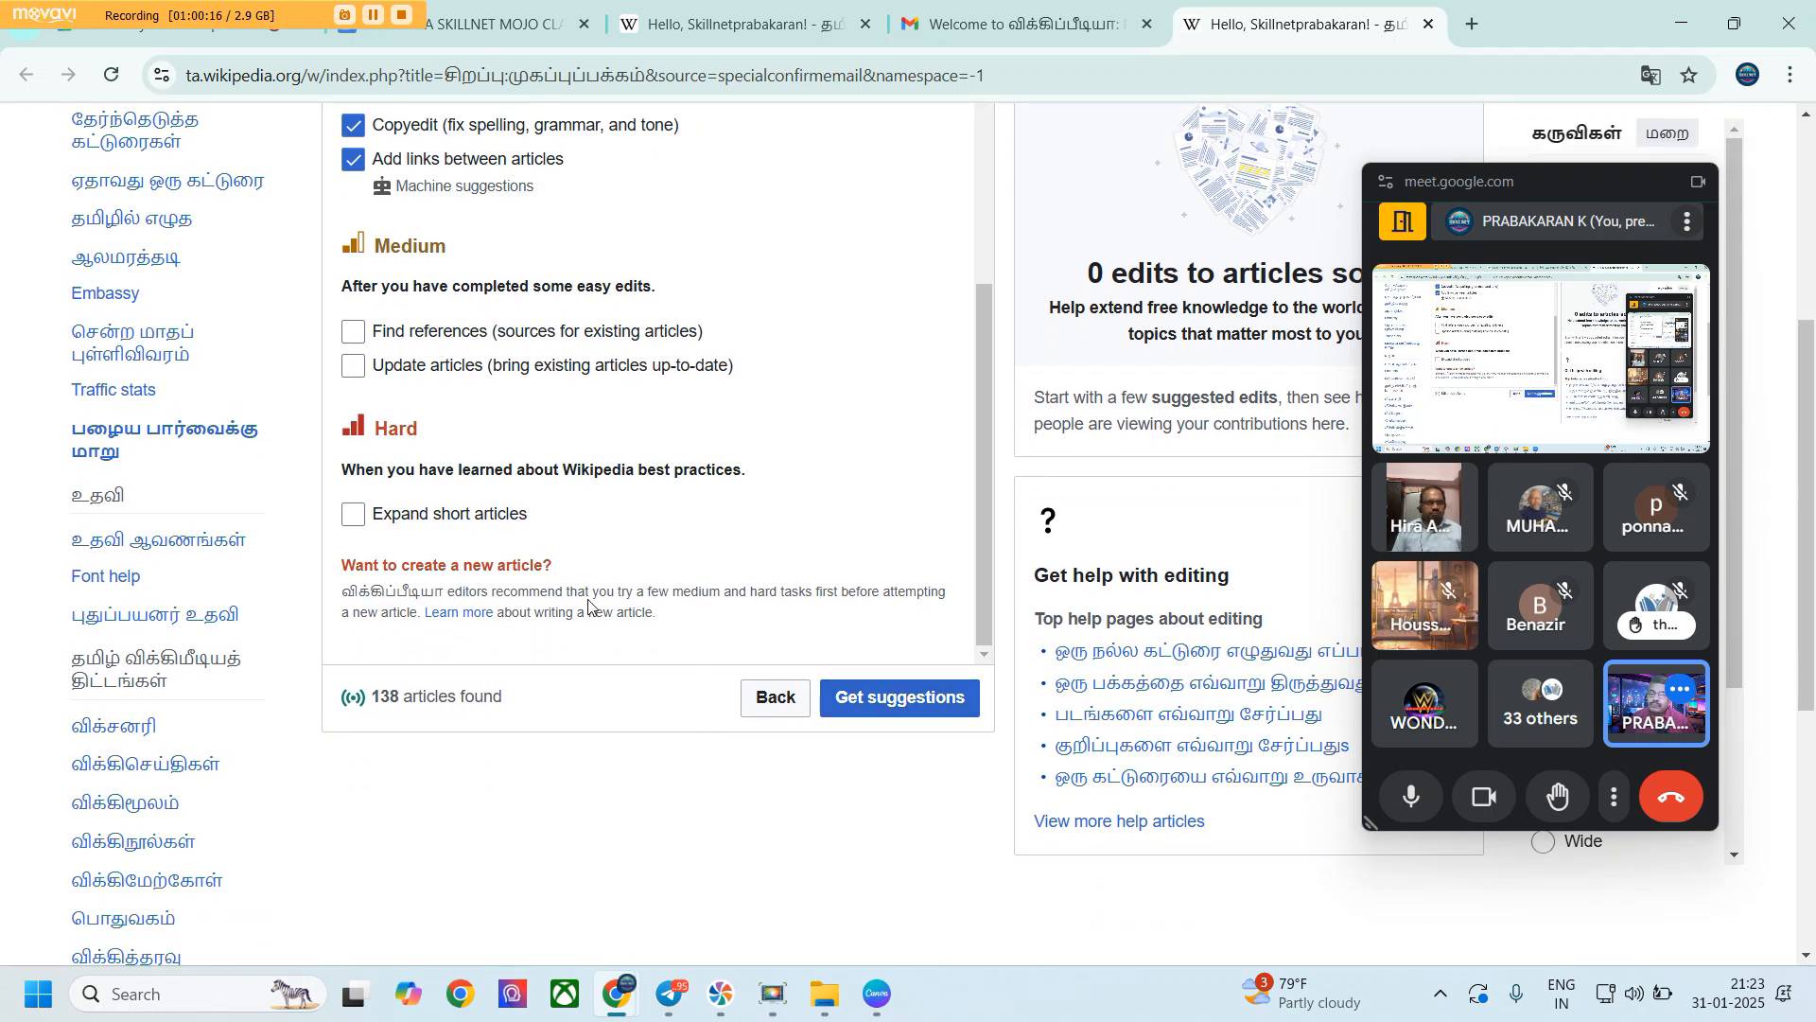
left_click(354, 332)
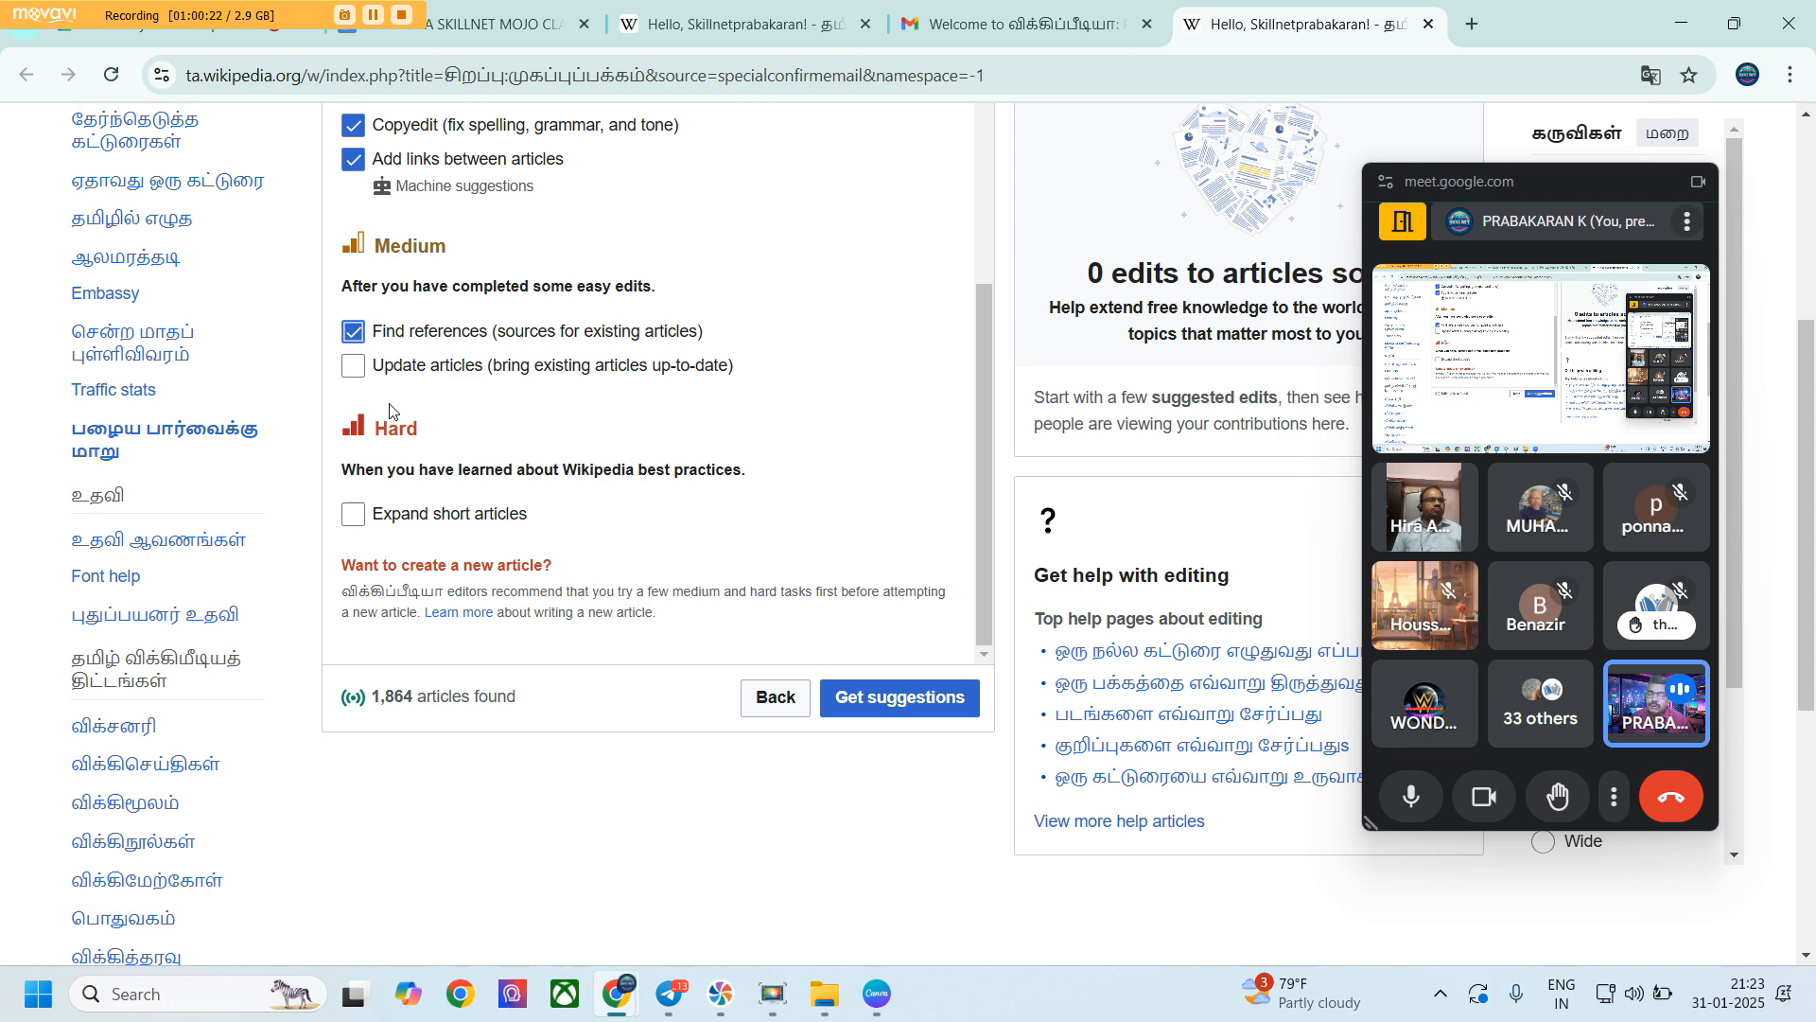
Review the Easy, Medium and Hard edit types and get the article suggestions
scroll(390, 409, "up", 1)
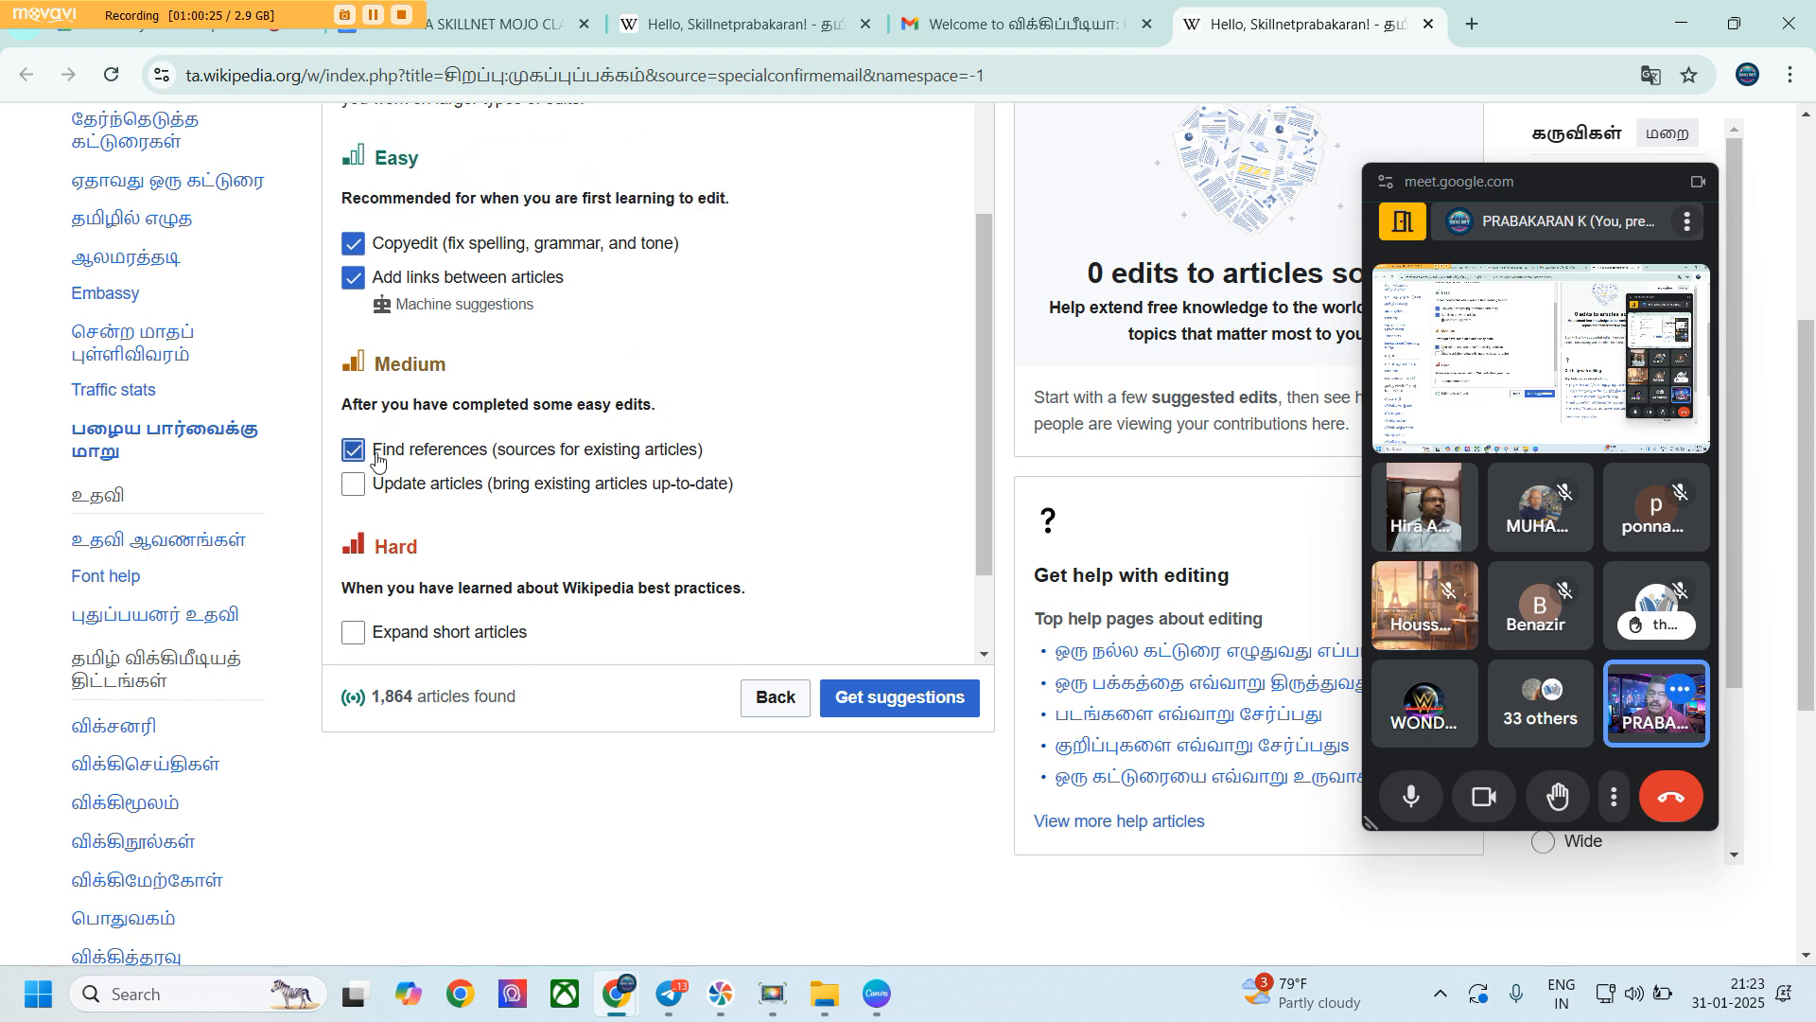
scroll(418, 461, "up", 1)
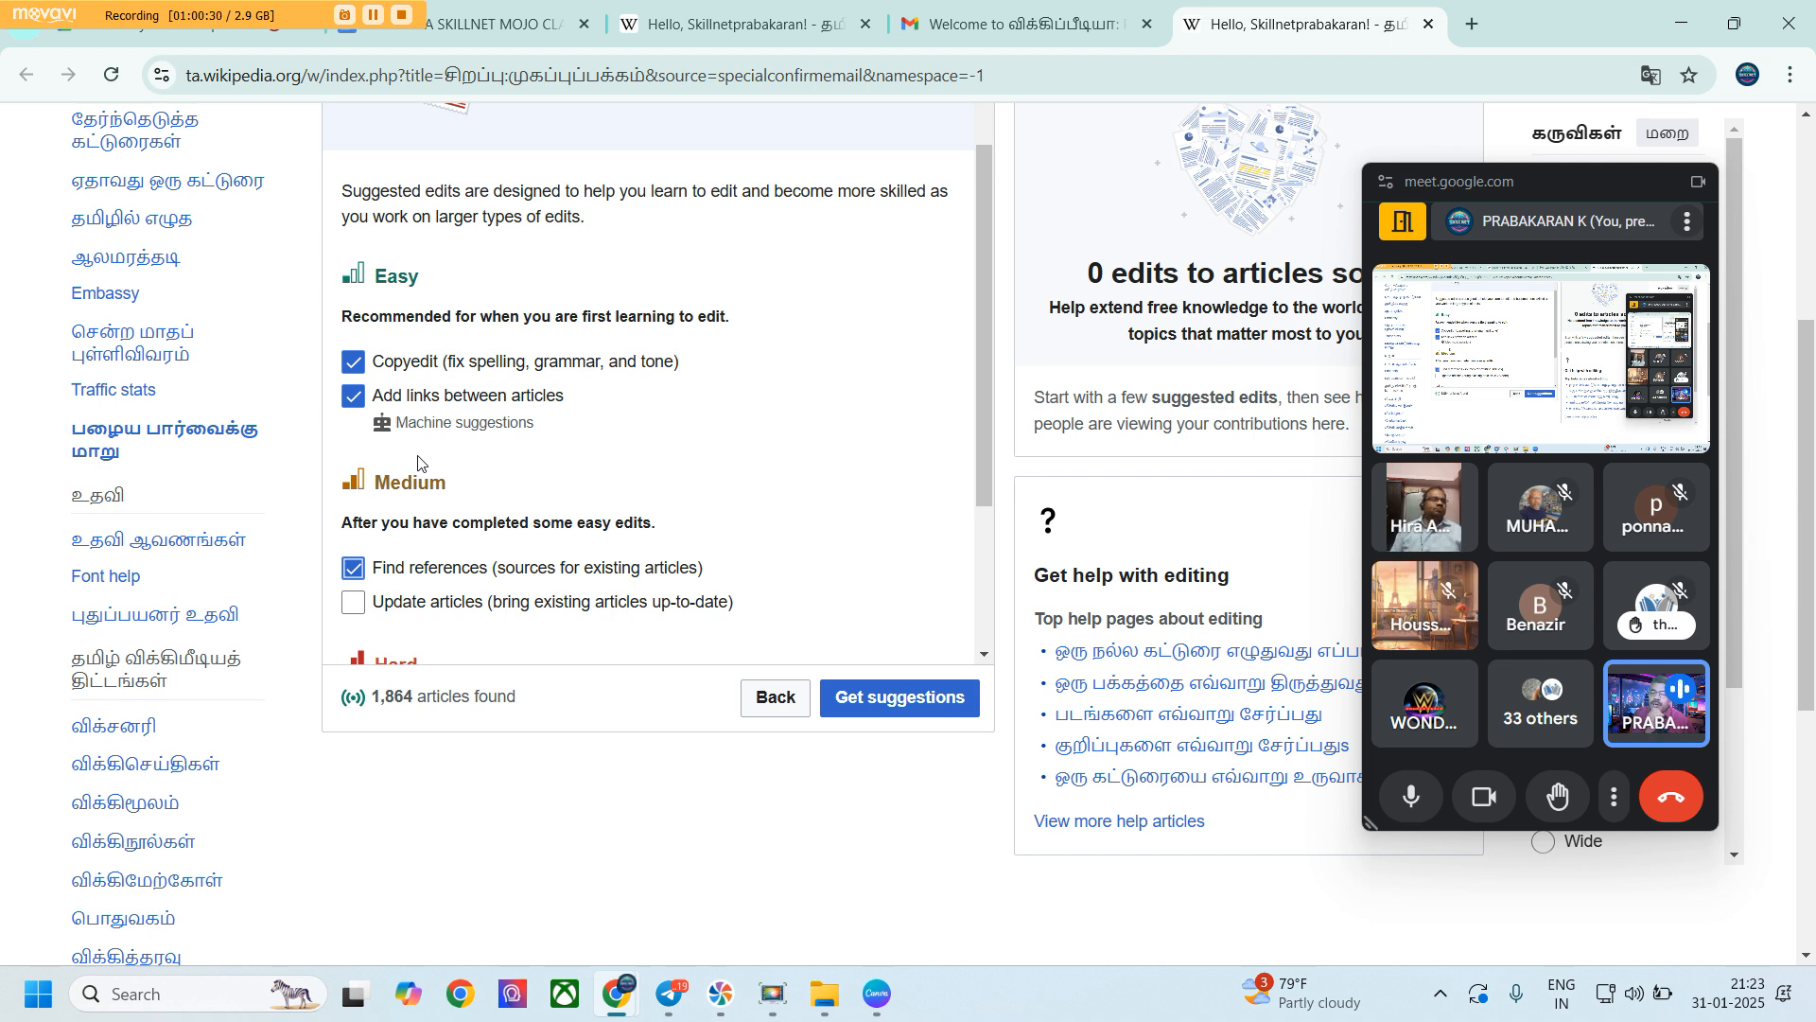
scroll(418, 462, "down", 1)
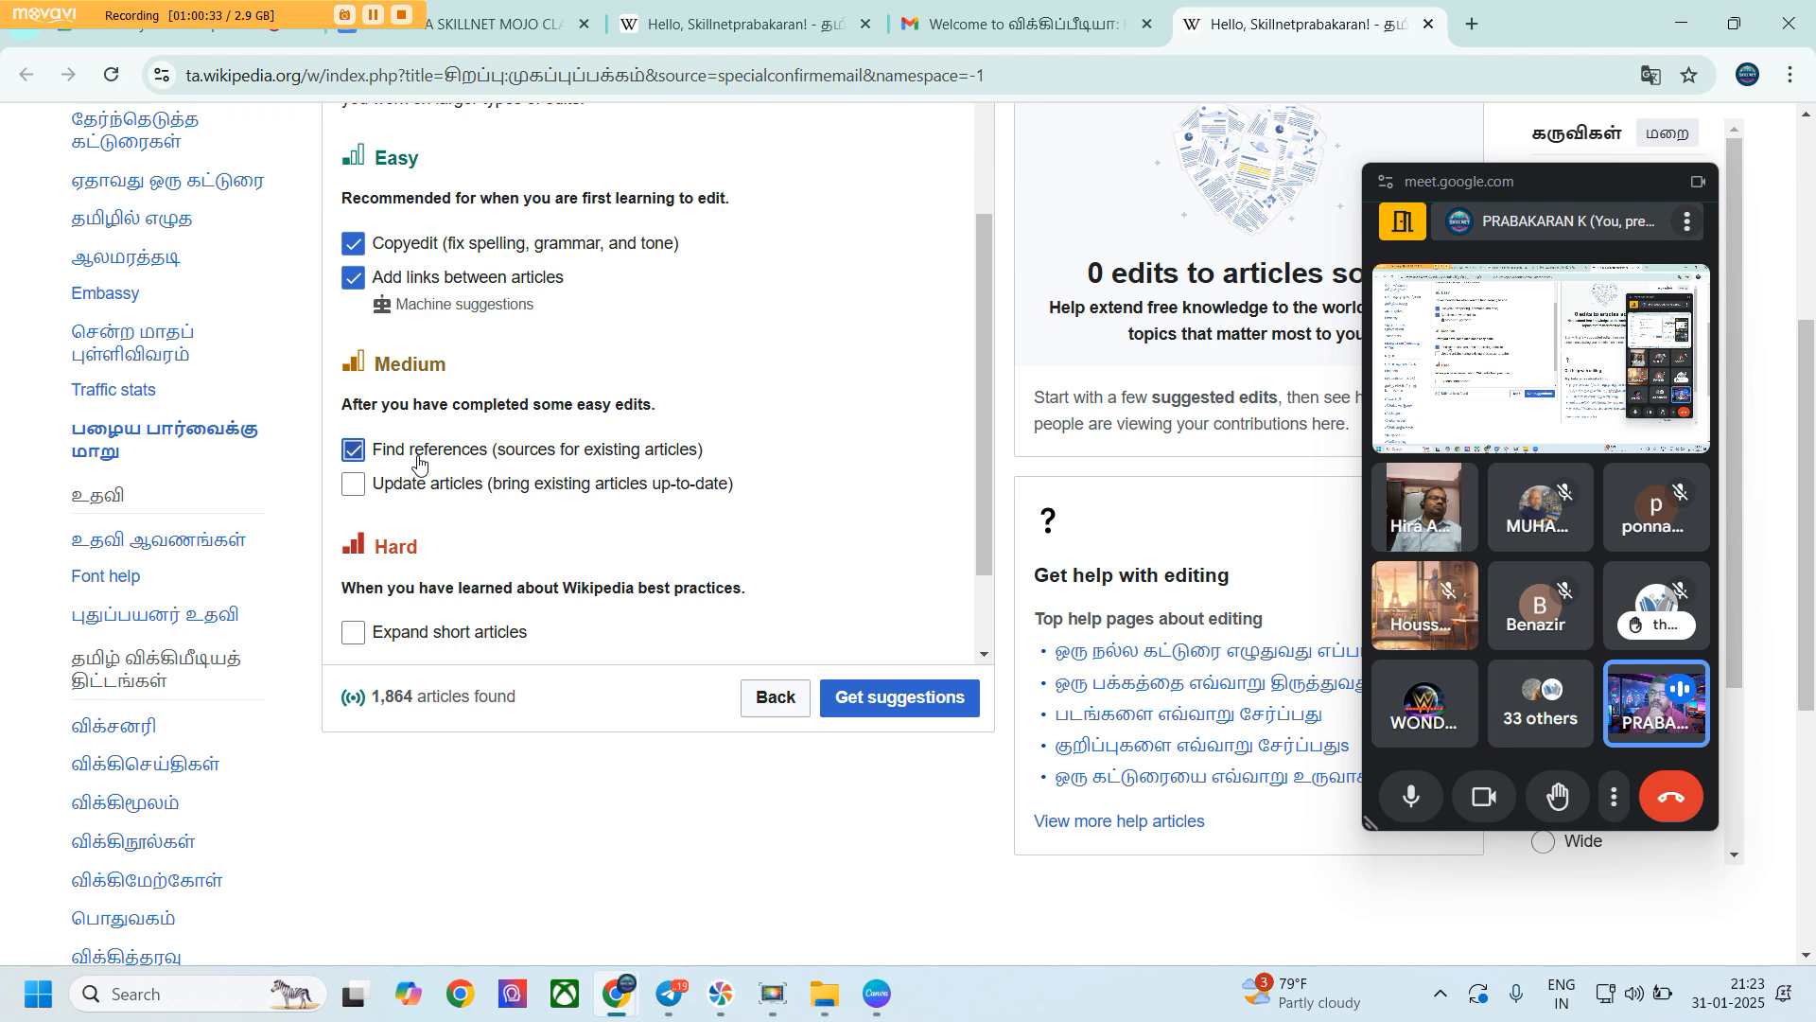
scroll(418, 461, "down", 2)
scroll(418, 461, "up", 1)
scroll(418, 462, "down", 1)
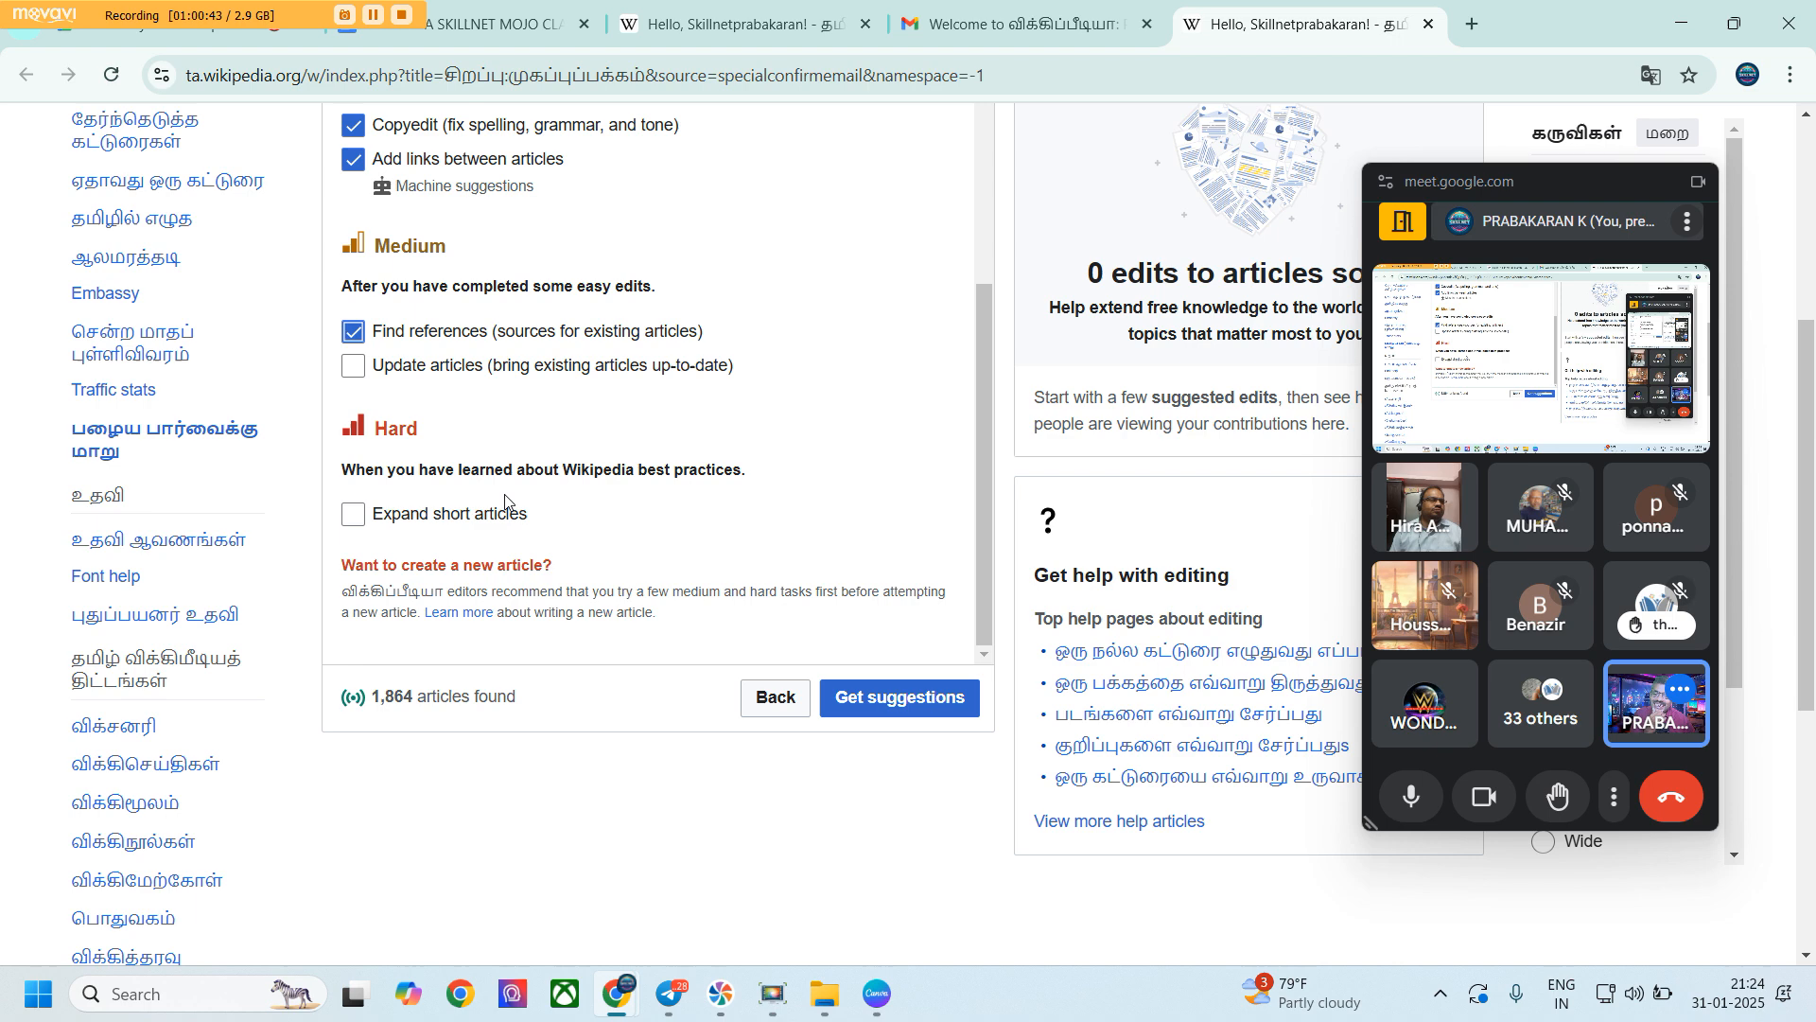
left_click(944, 710)
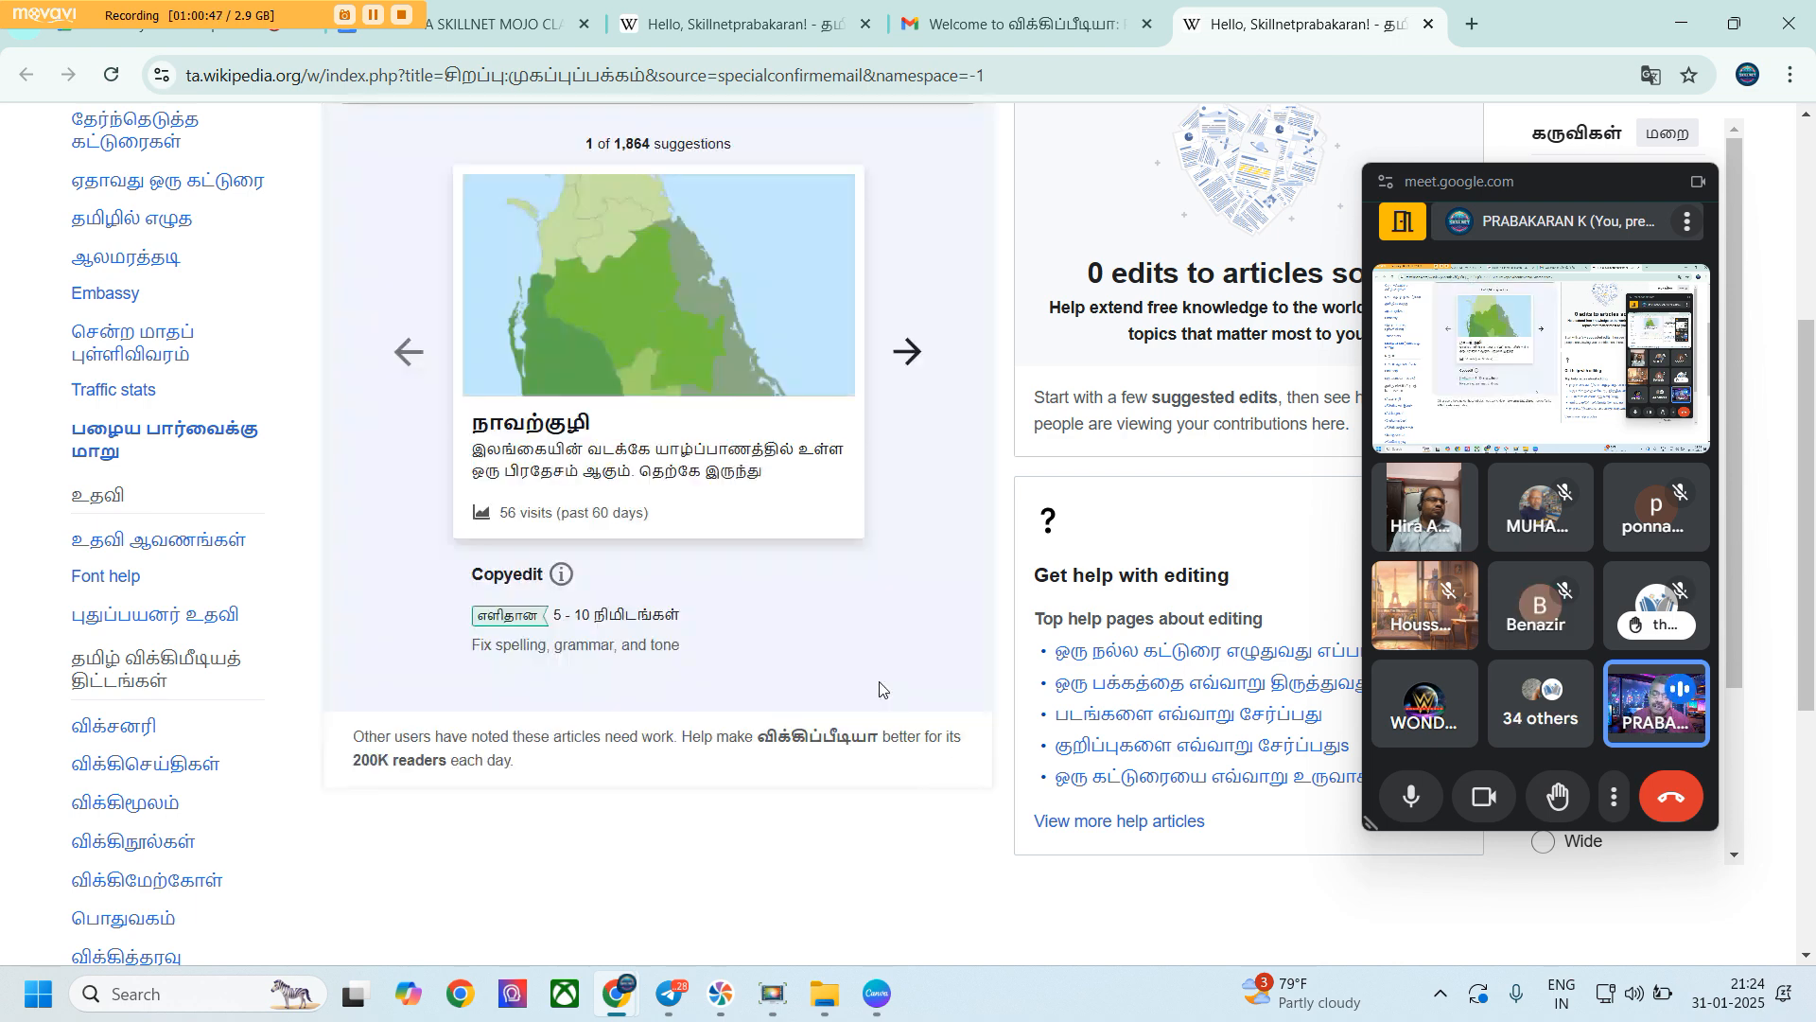
View the first suggested article and move the floating meeting window clear of the impact panel
scroll(883, 687, "up", 4)
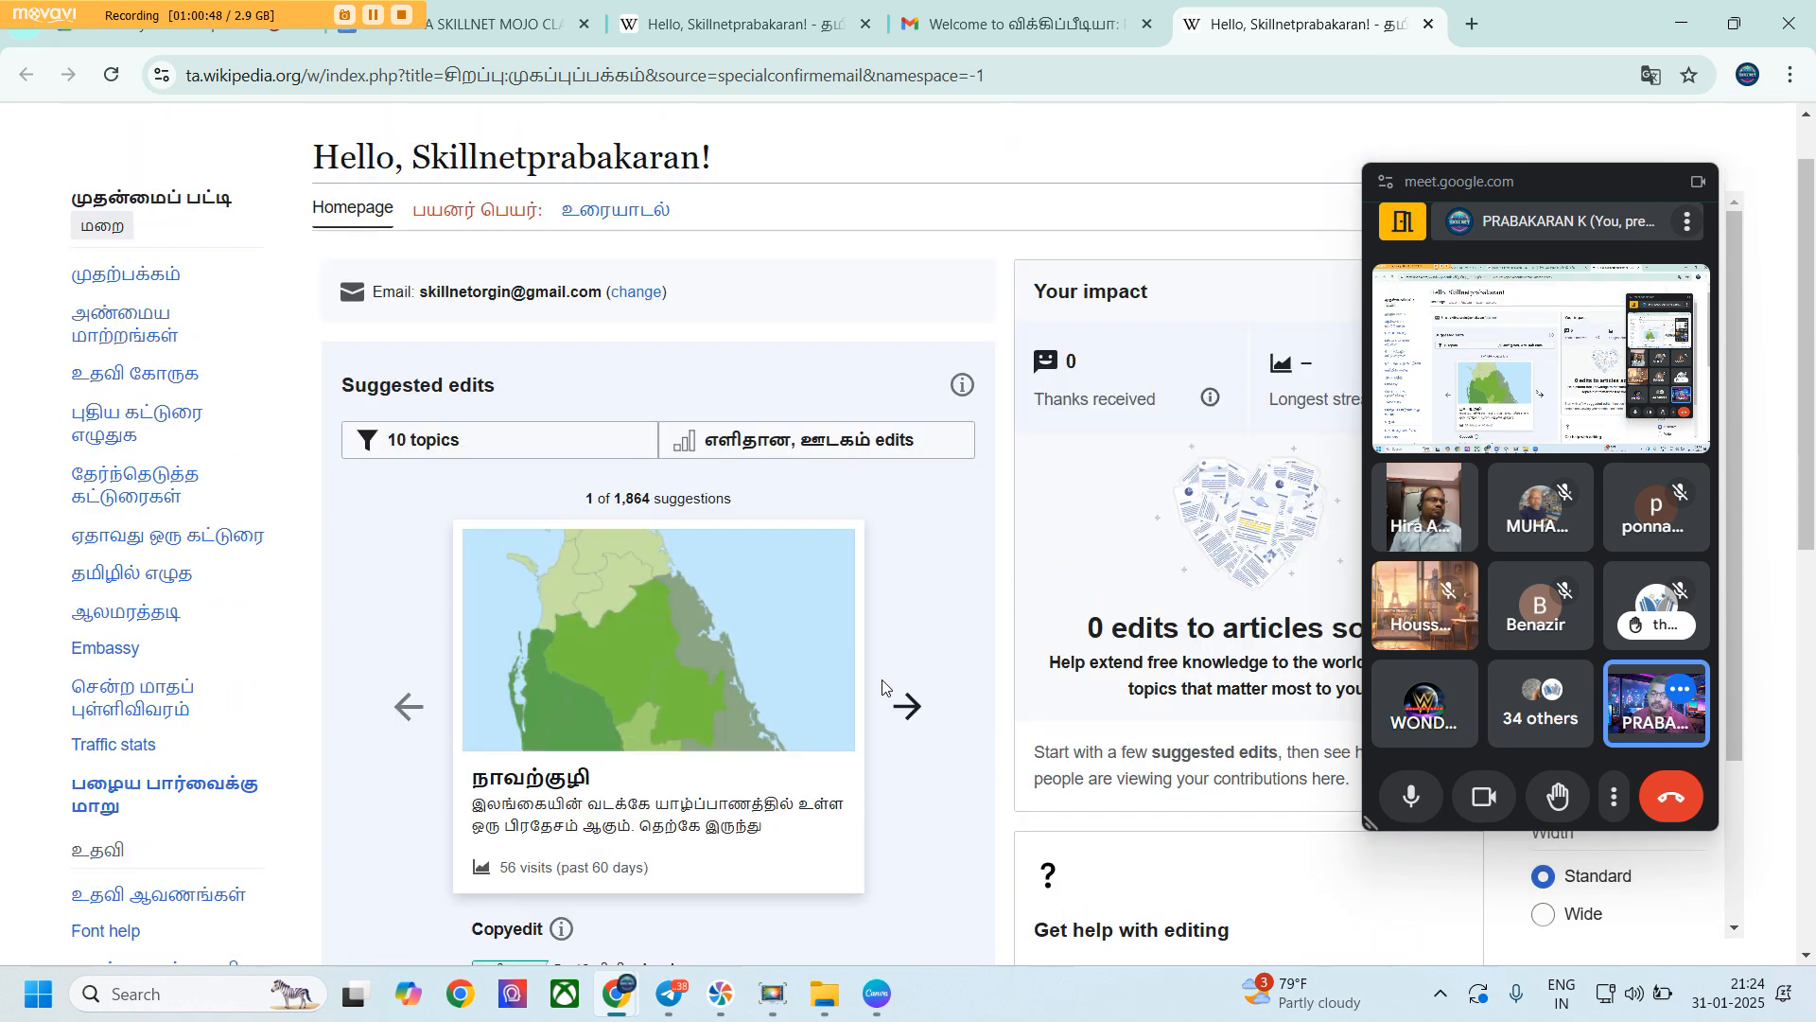
scroll(883, 687, "down", 1)
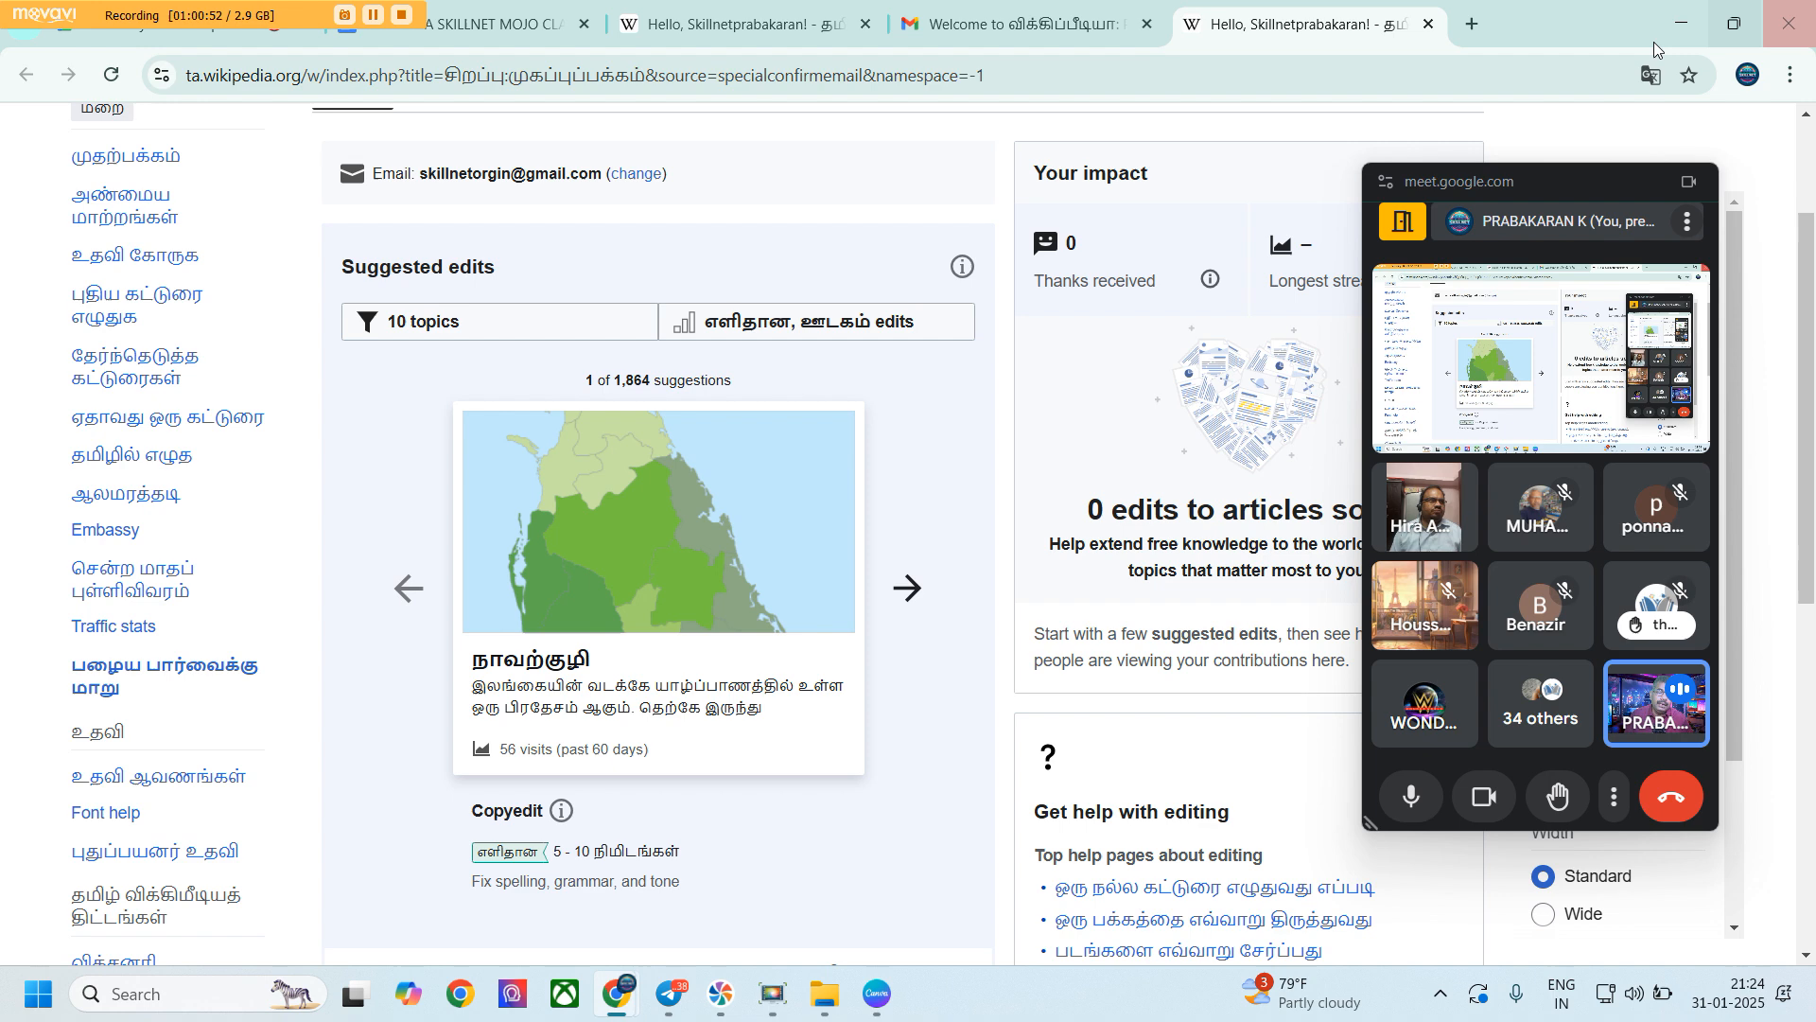
left_click_drag(1581, 185, 1084, 169)
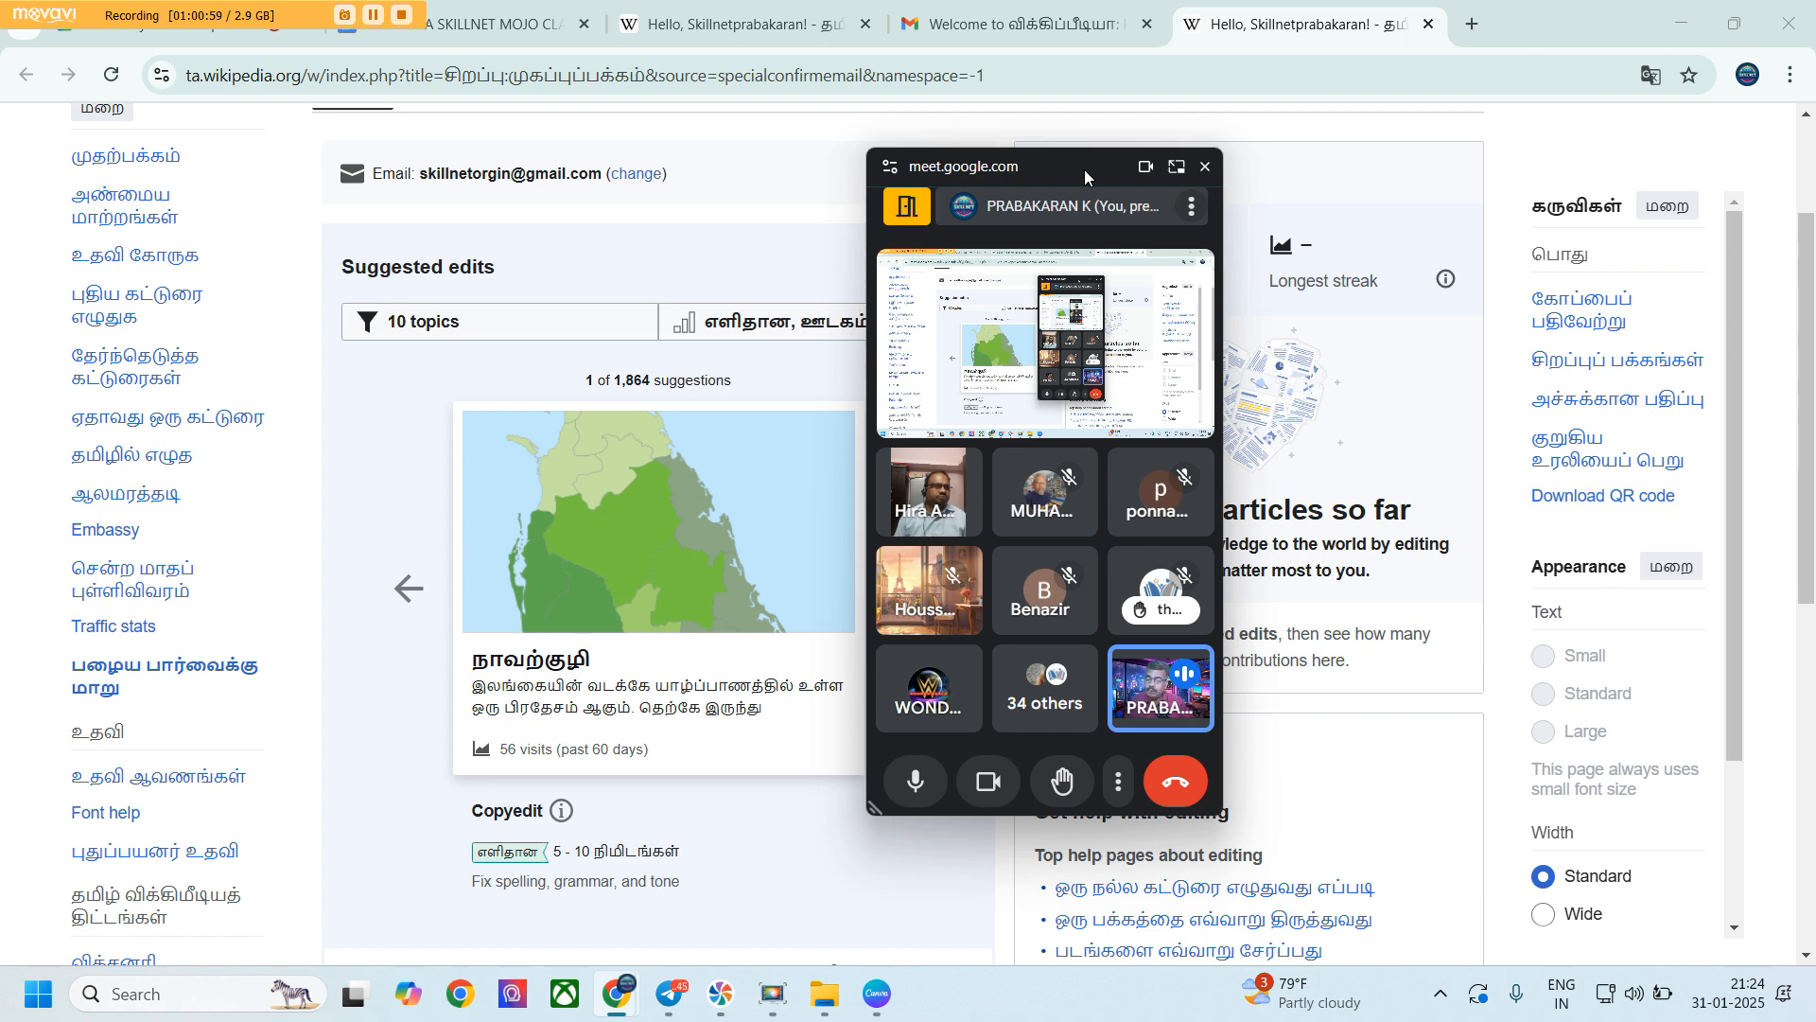
left_click_drag(1084, 169, 1662, 168)
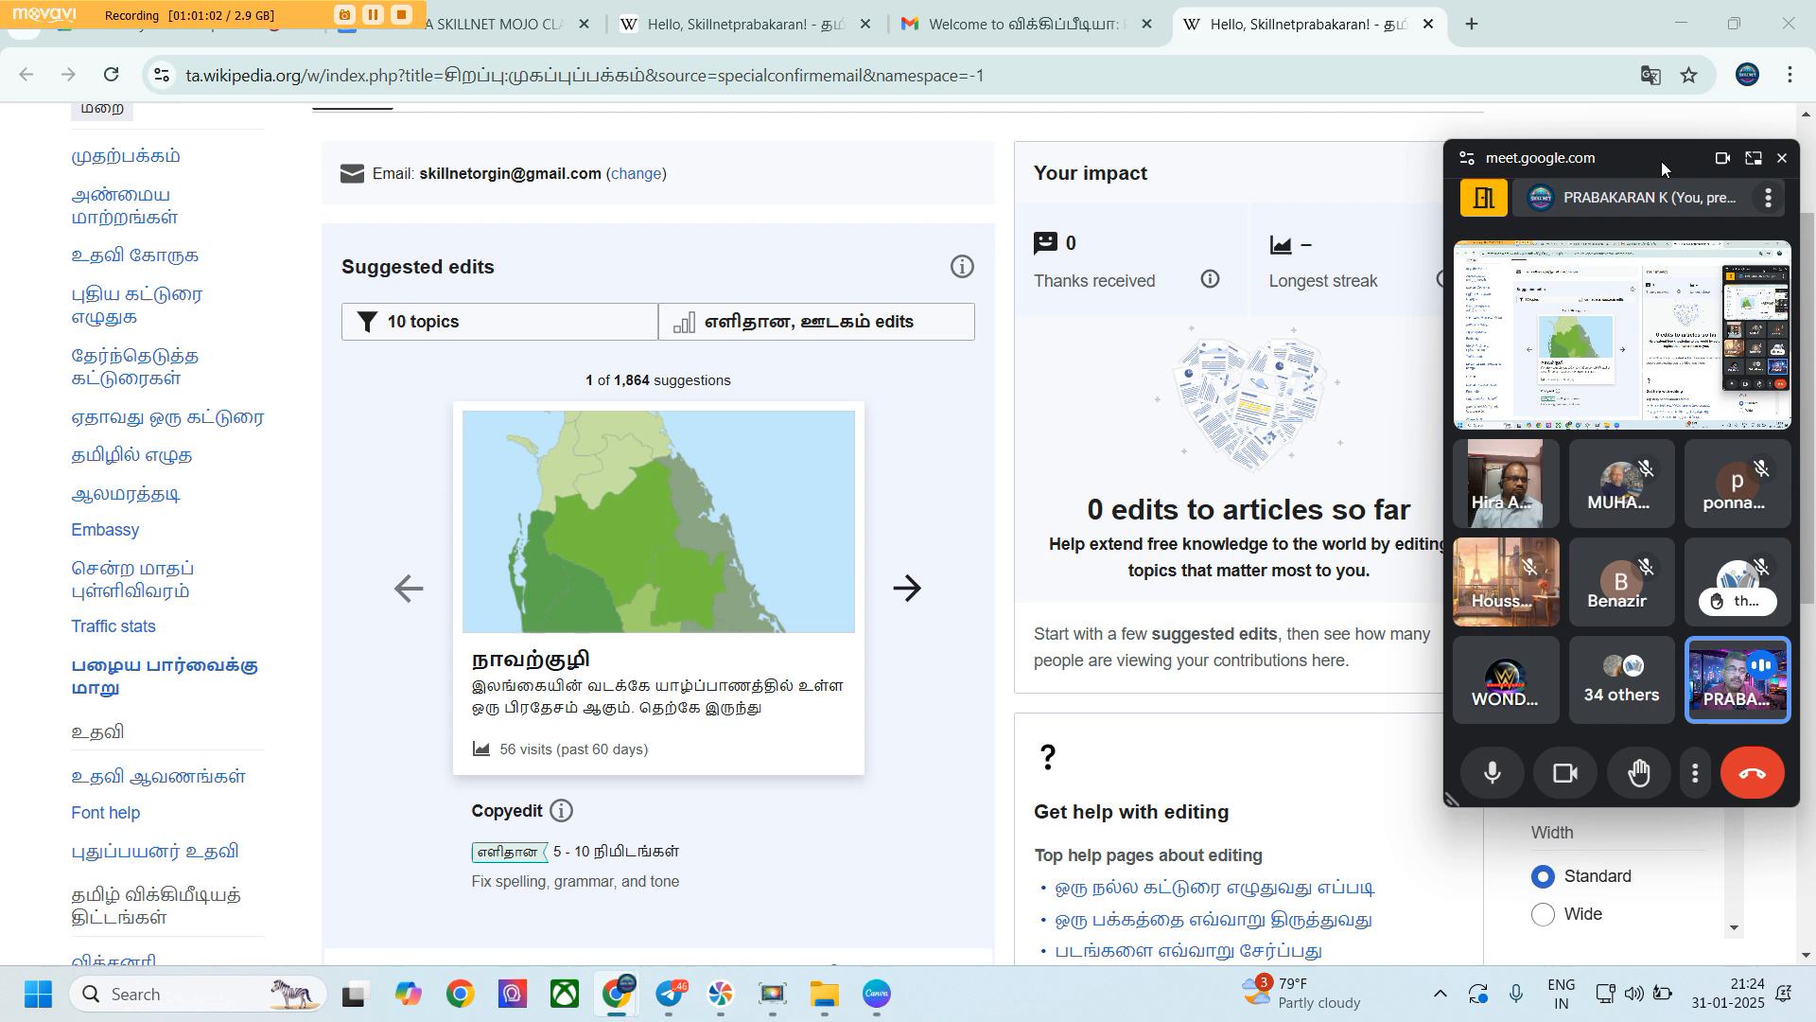
Examine the homepage's main navigation, help and Tamil Wikimedia project links
scroll(417, 530, "up", 2)
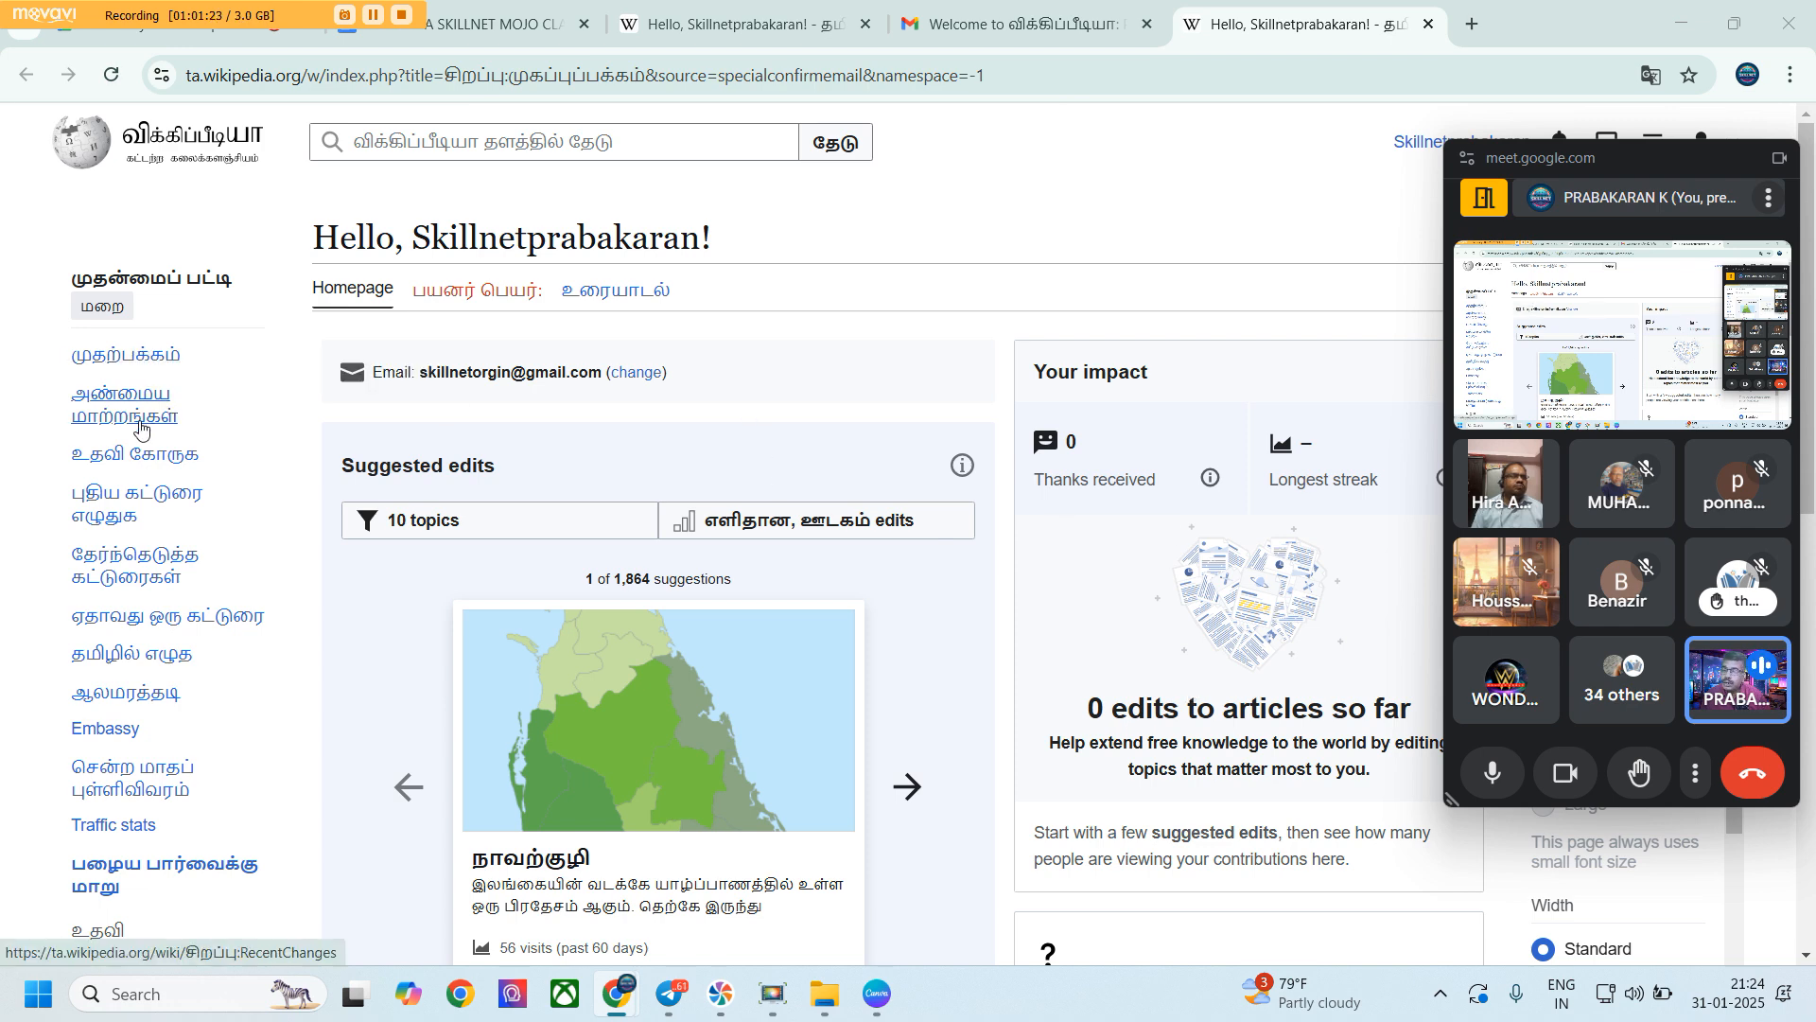
scroll(139, 427, "down", 1)
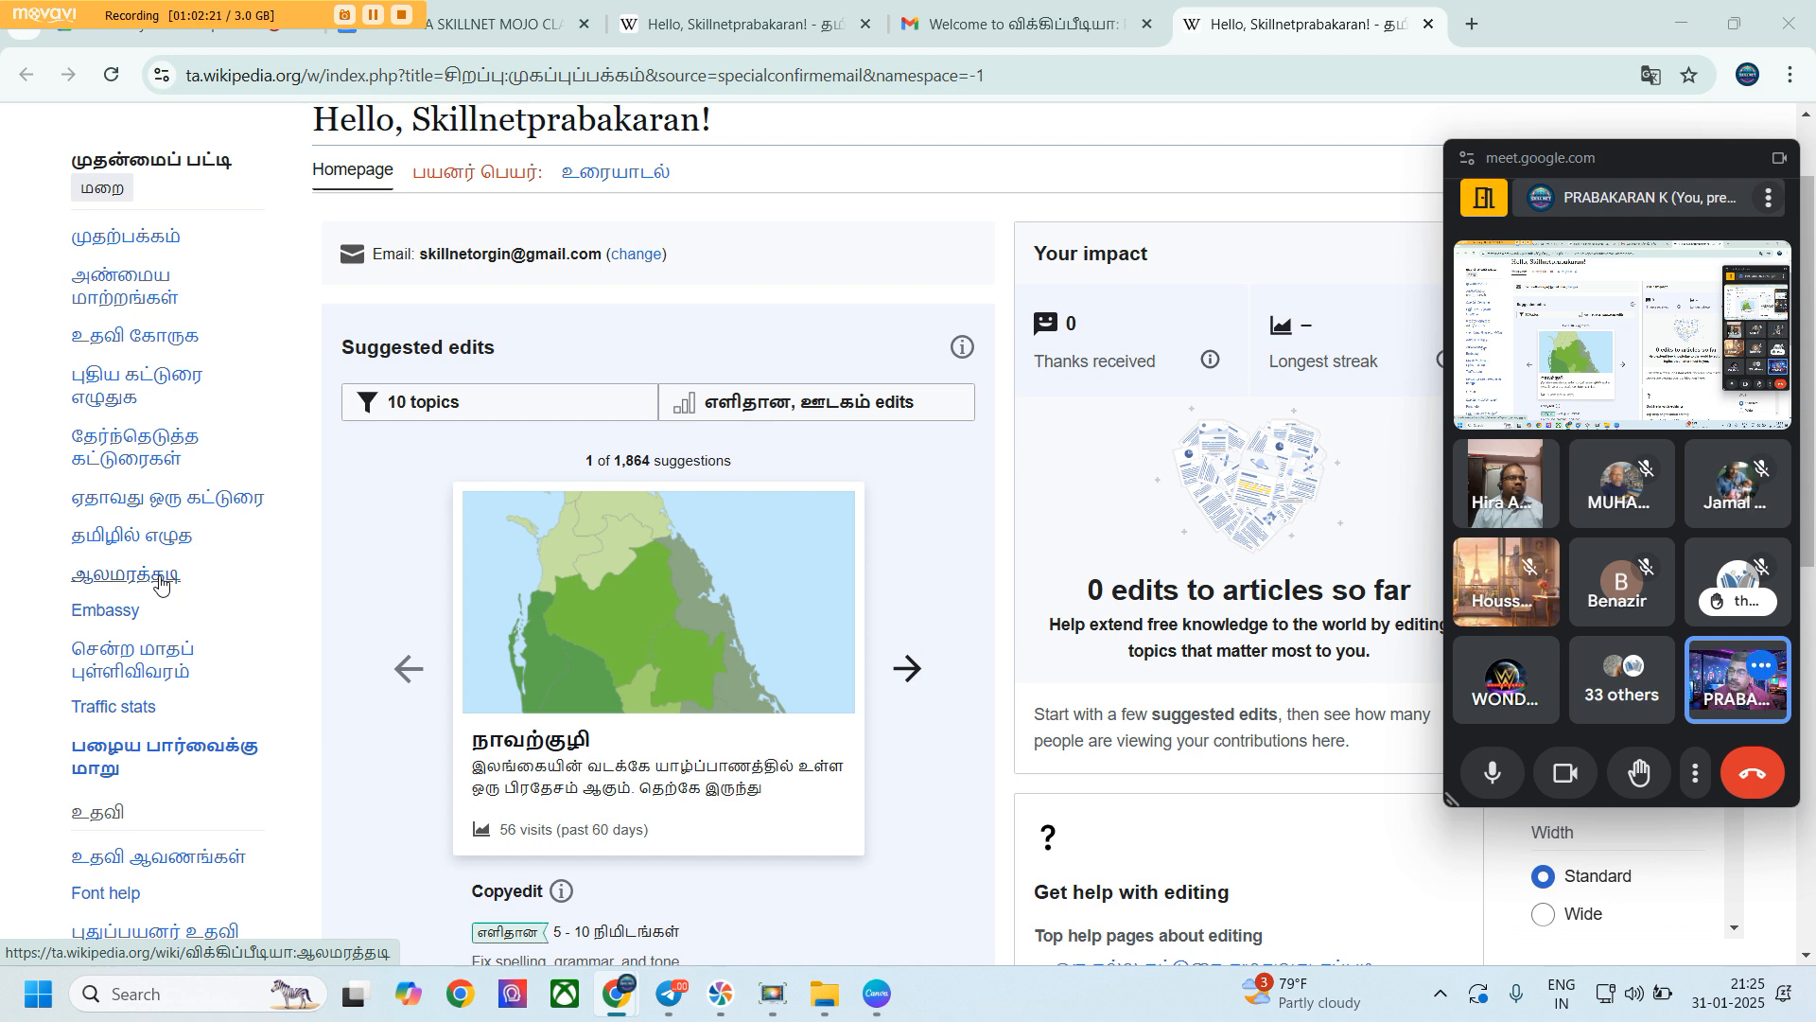
scroll(161, 582, "down", 1)
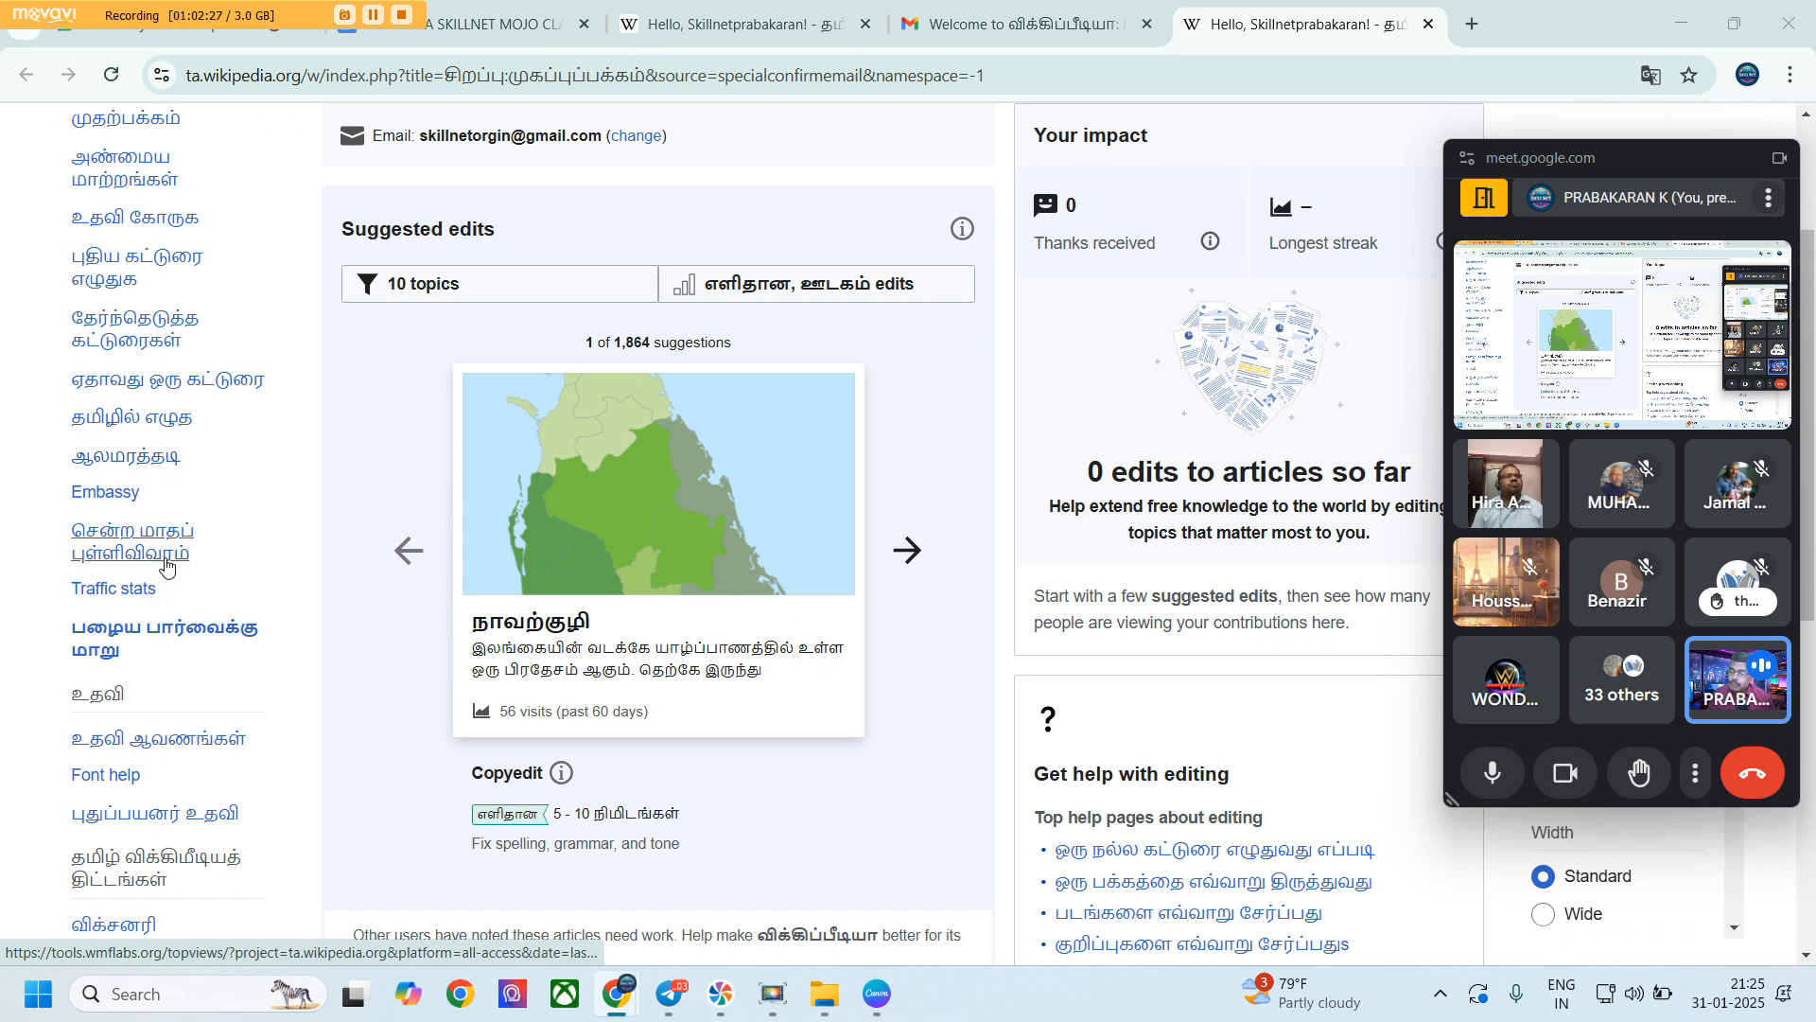
scroll(166, 567, "down", 2)
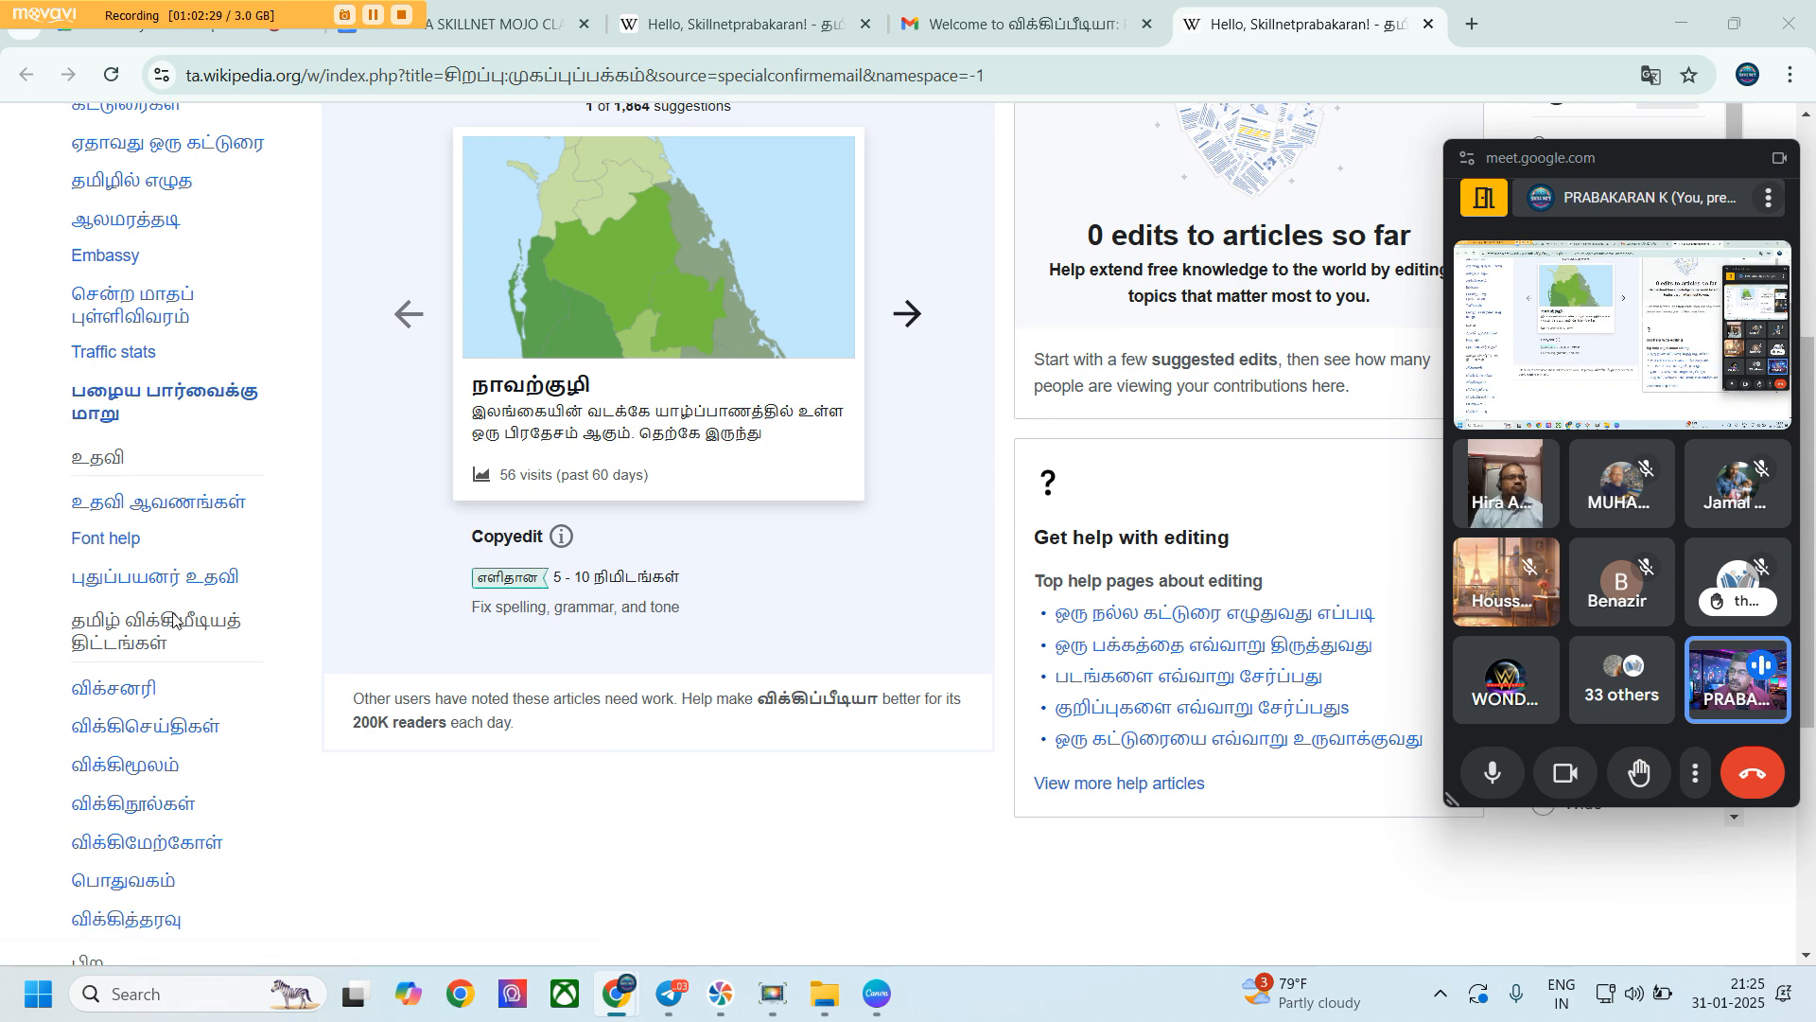
scroll(173, 620, "down", 1)
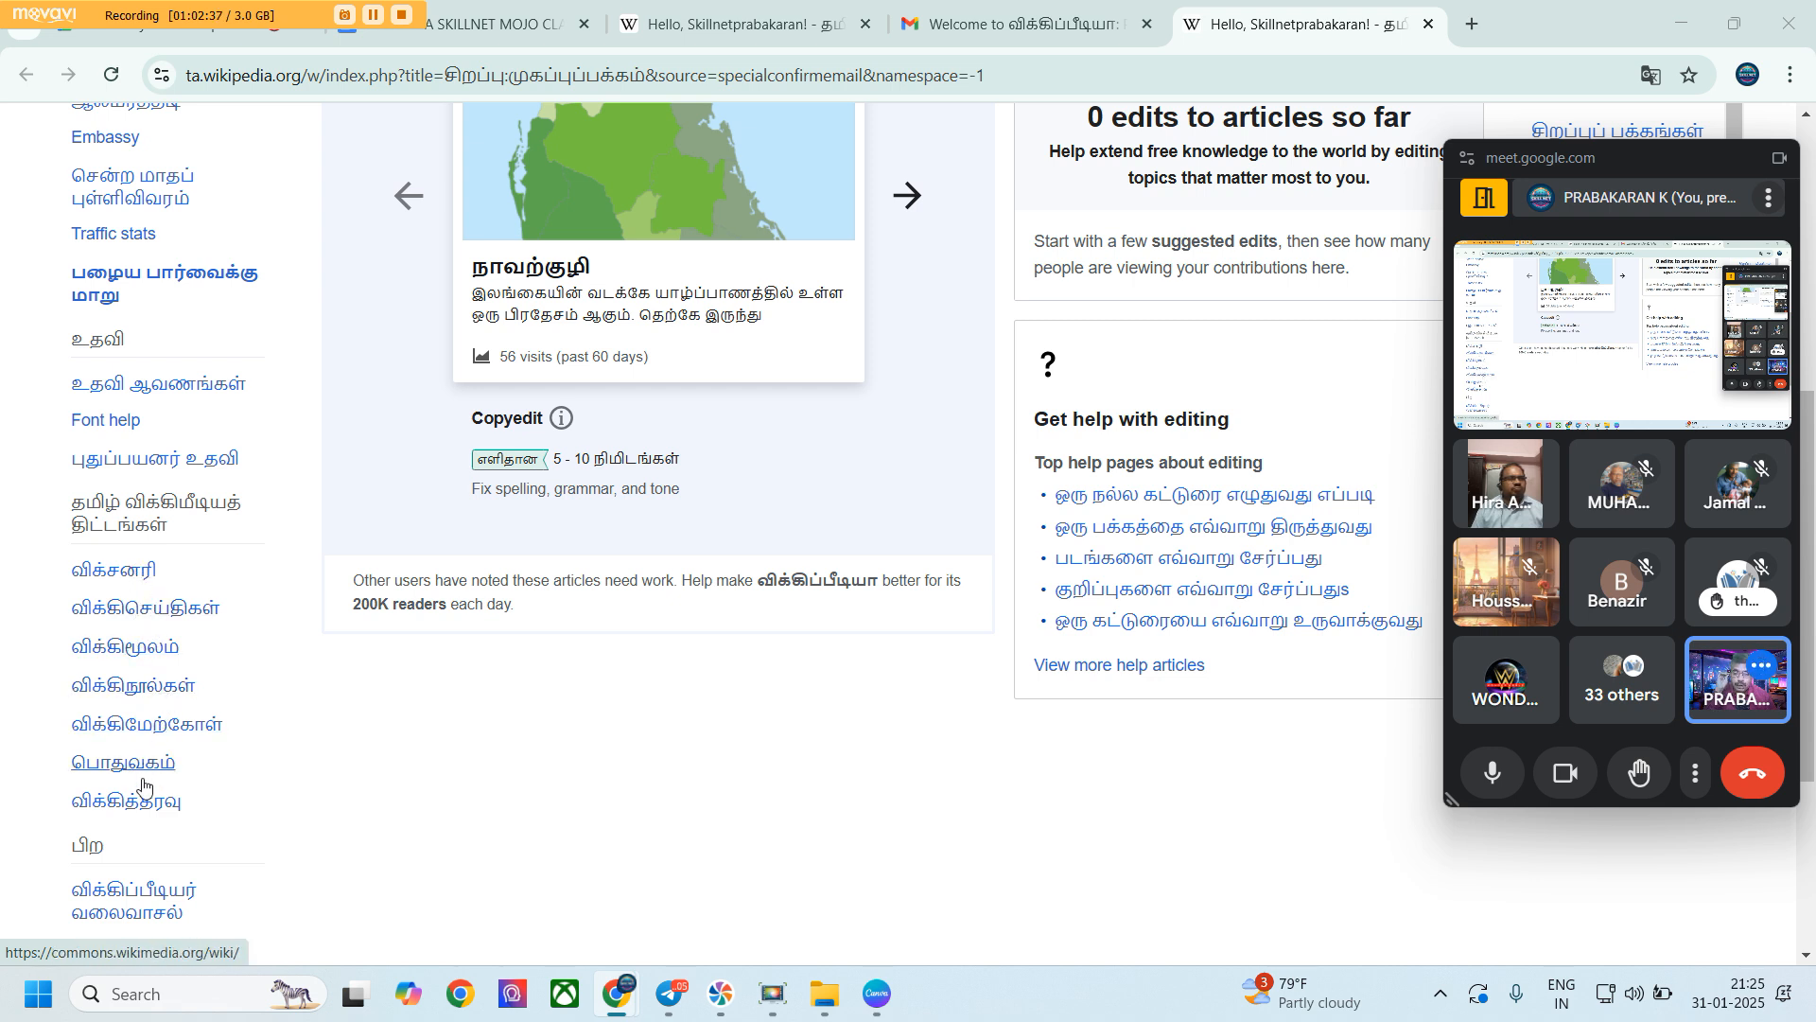
scroll(147, 804, "down", 1)
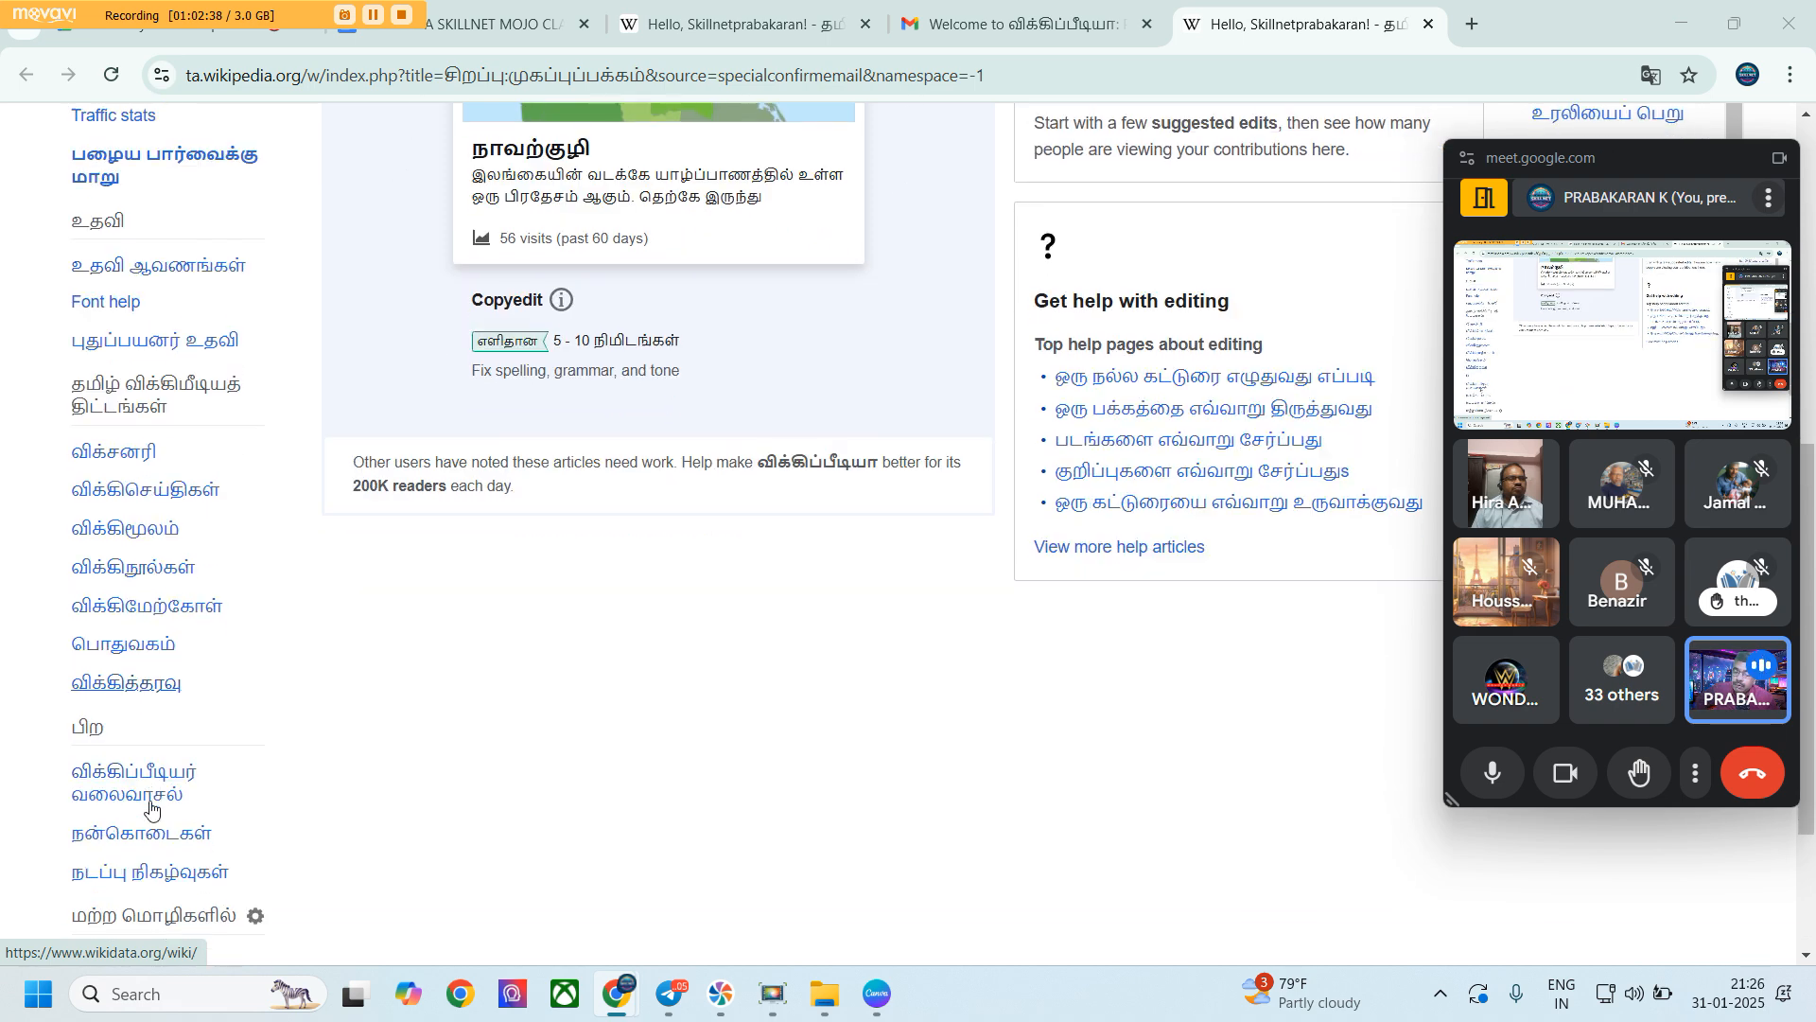
Open the Tamil Wikinews project (விக்கிசெய்திகள்) and look through the news stories on its main page
left_click(168, 494)
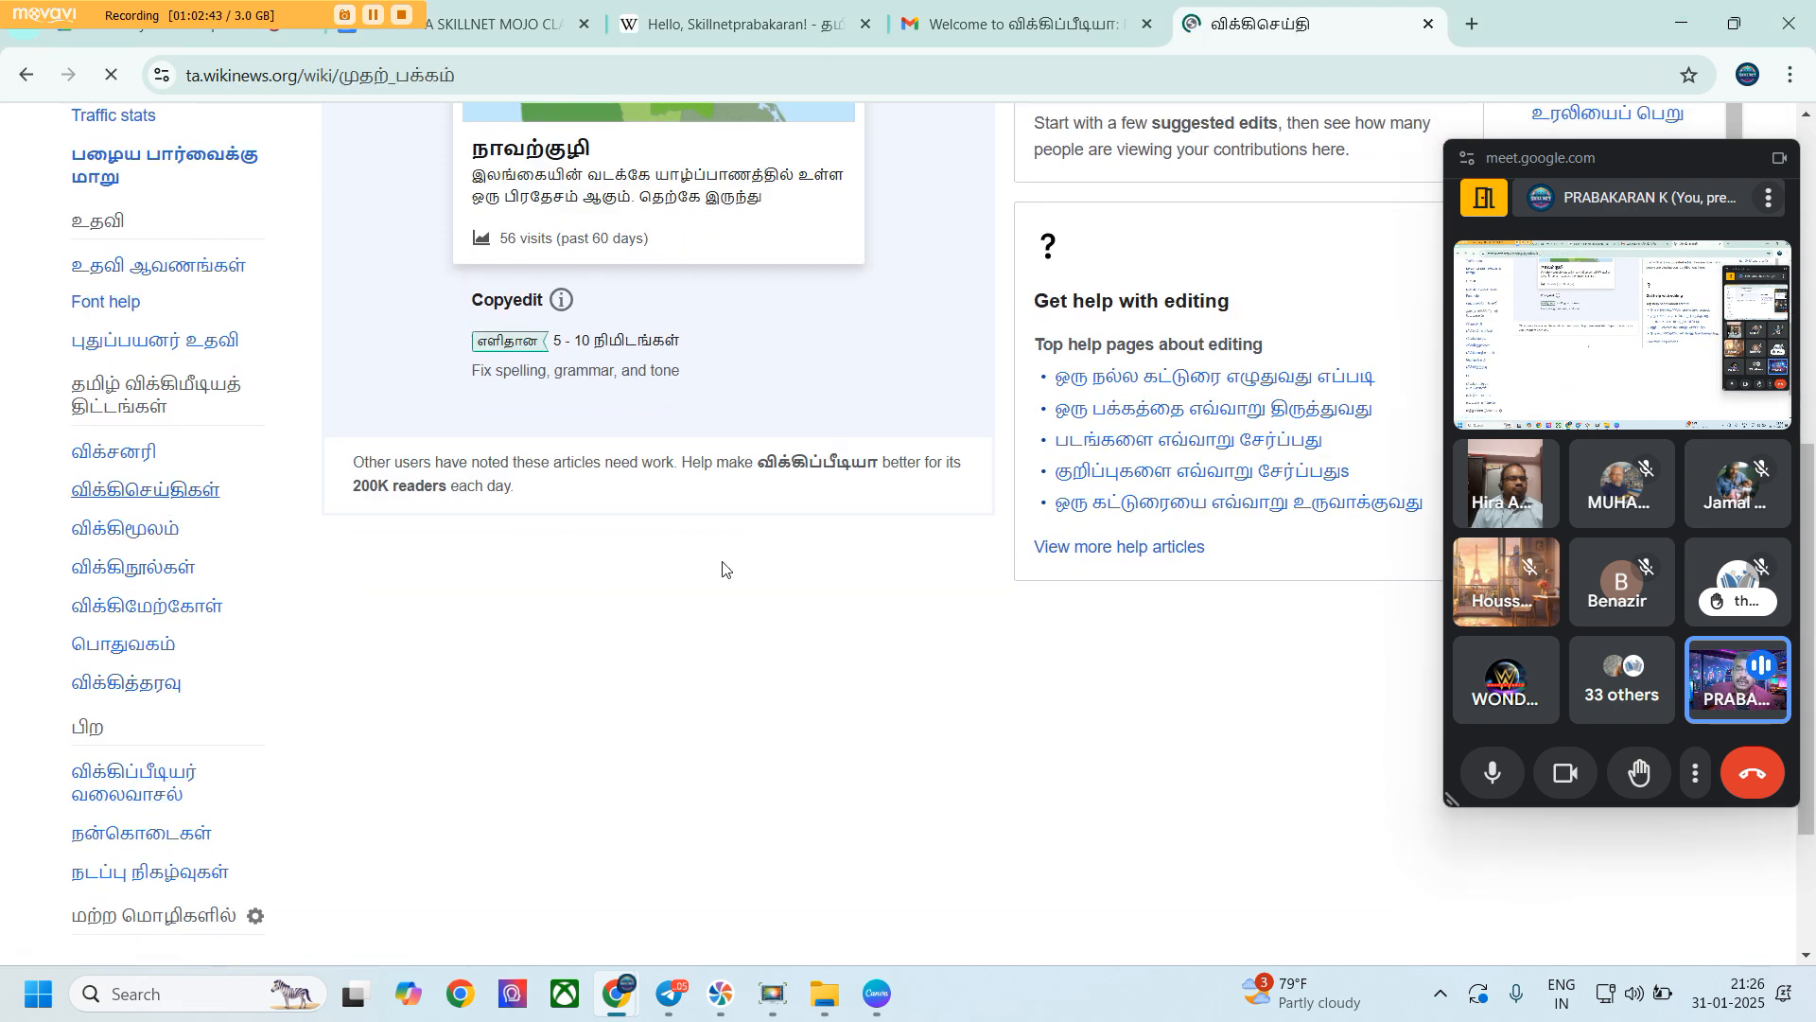
scroll(723, 568, "down", 4)
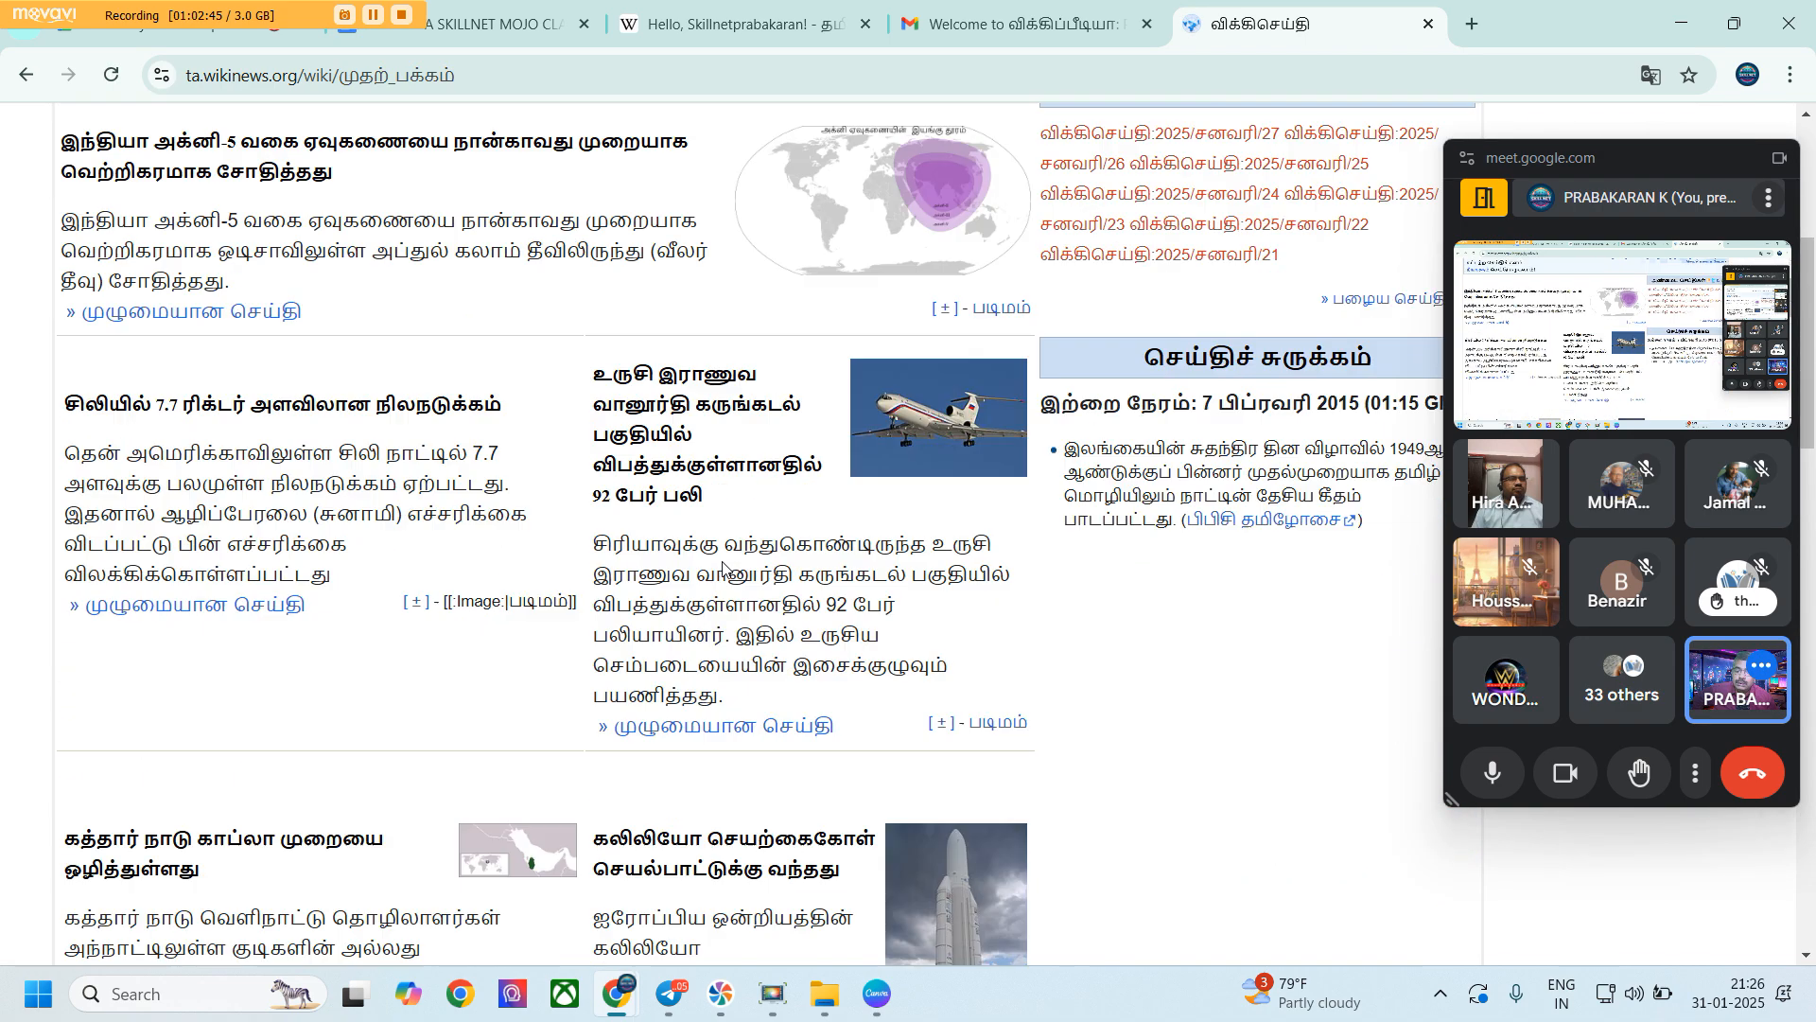
scroll(723, 567, "up", 5)
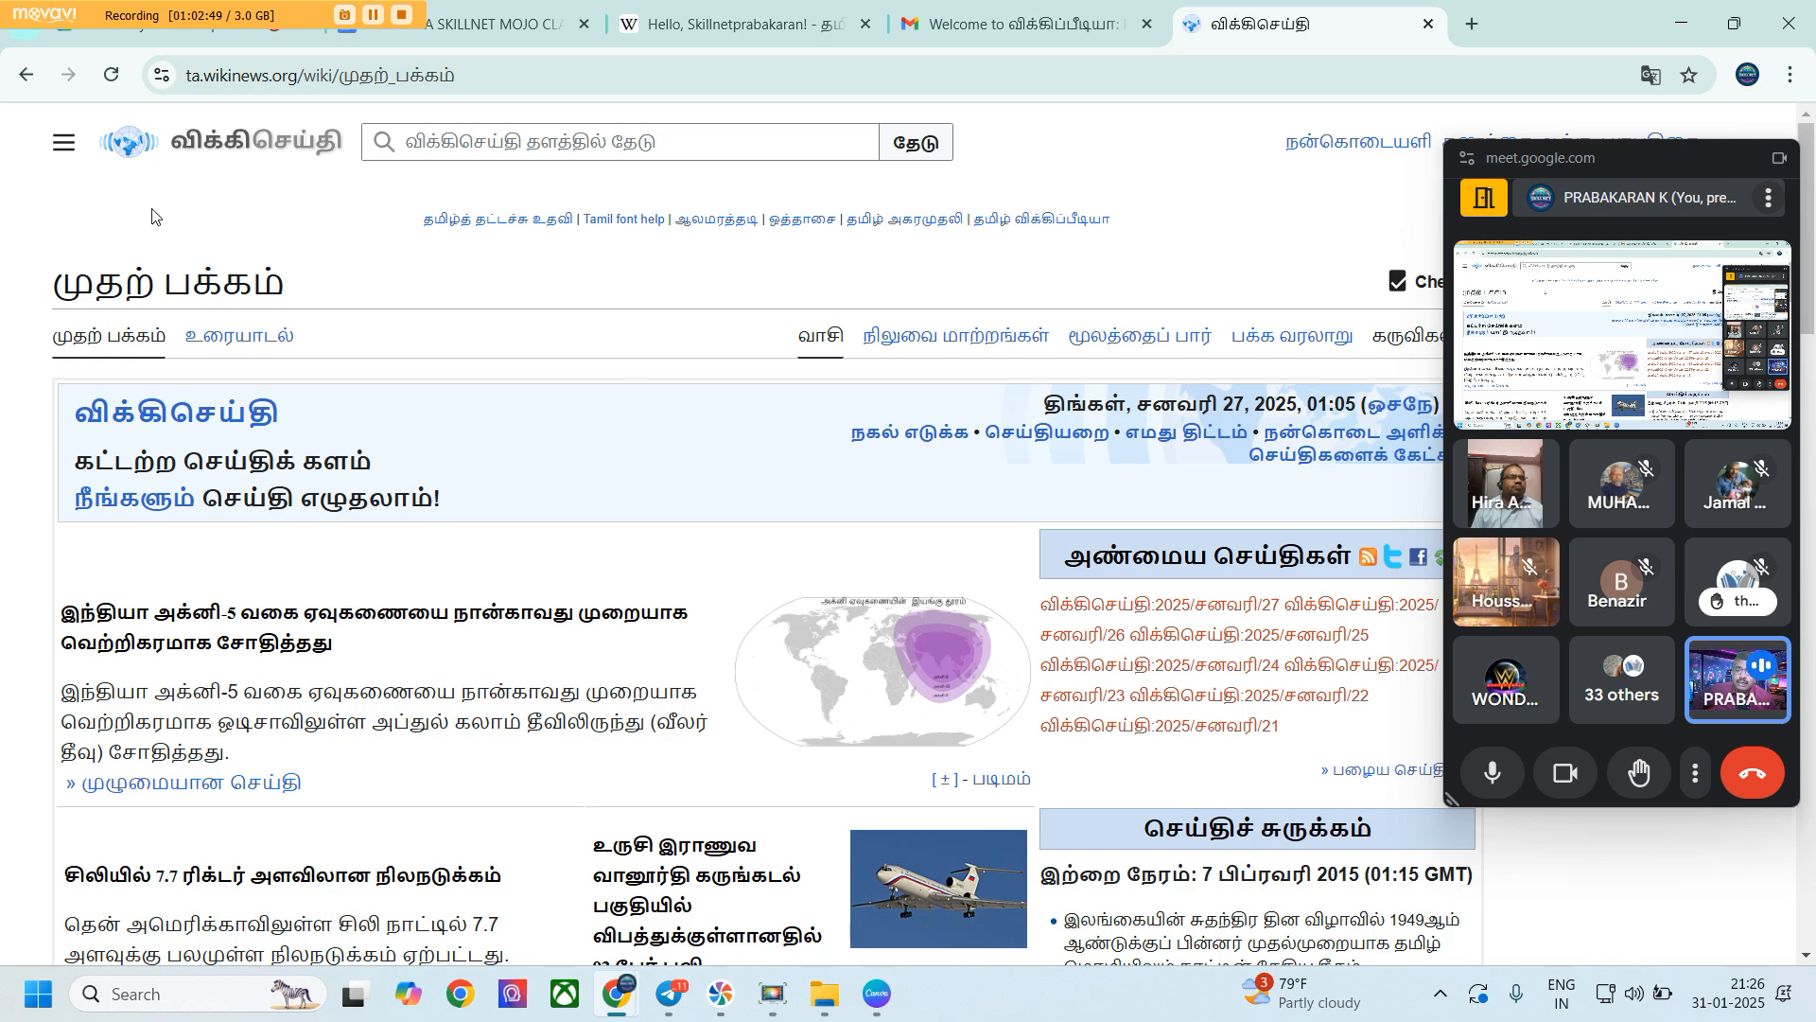
scroll(545, 498, "down", 8)
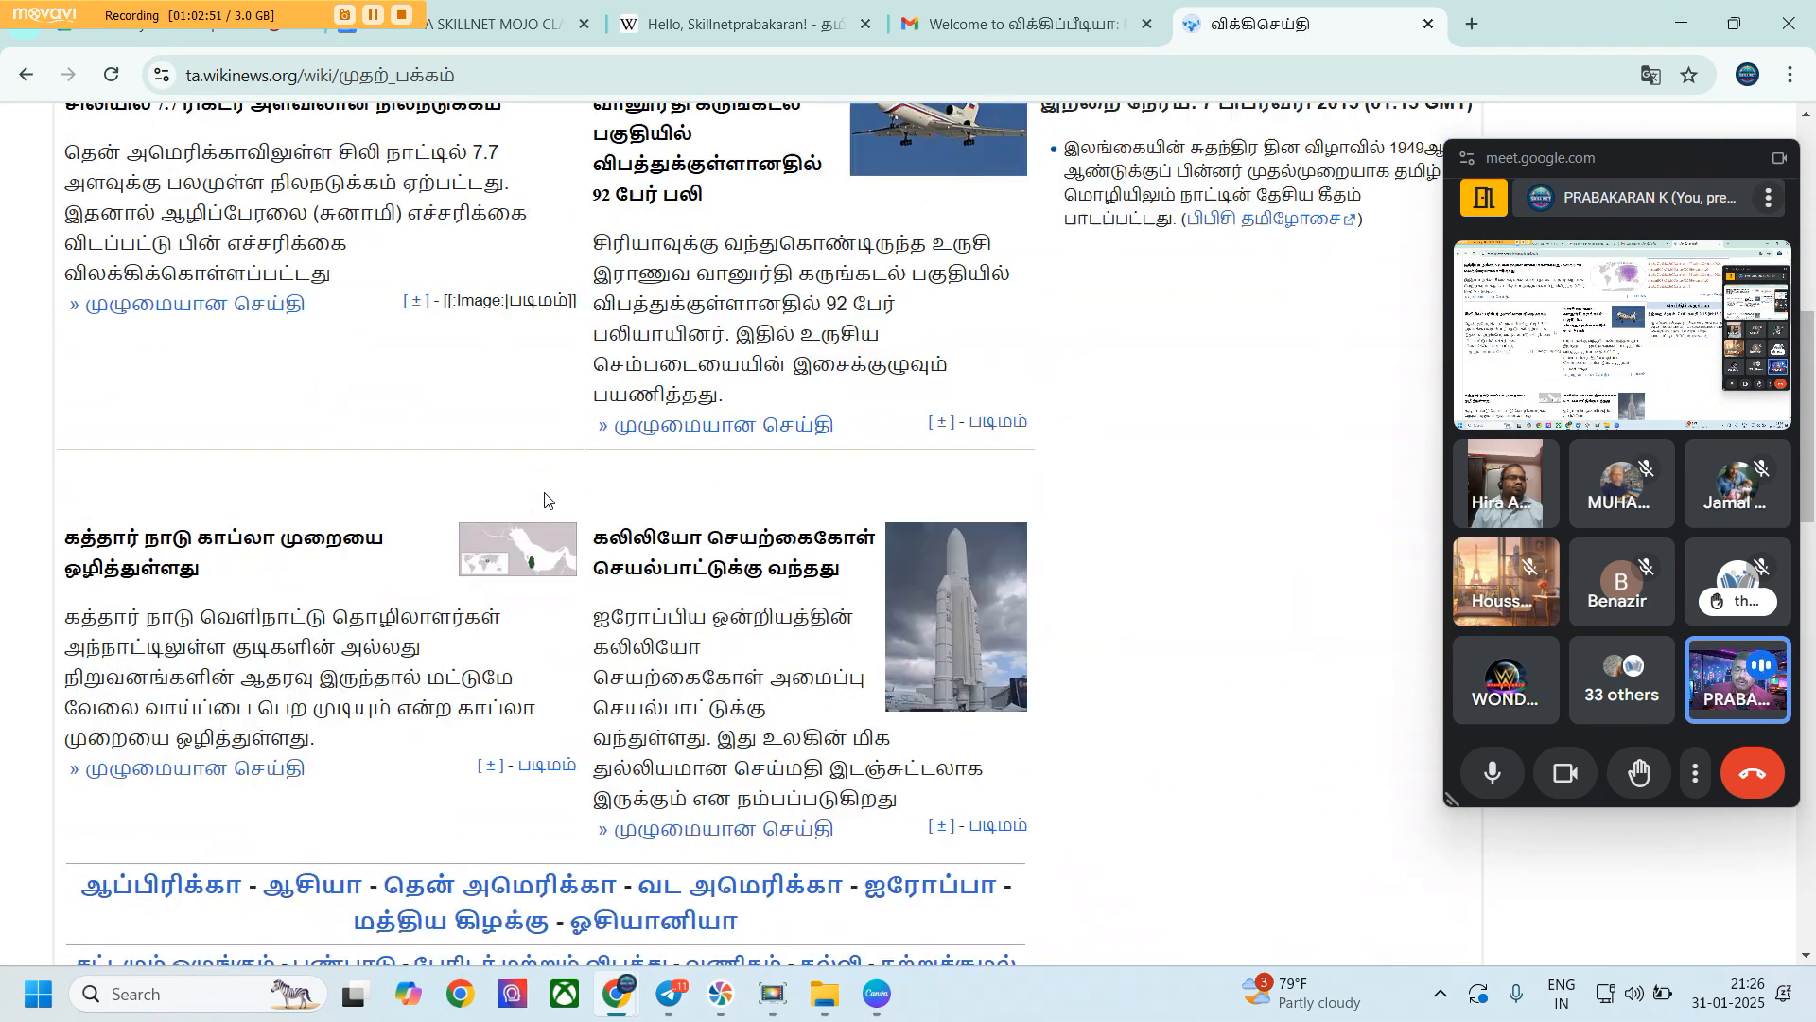
Look over the rest of the Tamil Wikinews main page and return to the start of the Tamil Wikipedia homepage
scroll(545, 499, "down", 9)
scroll(547, 497, "up", 16)
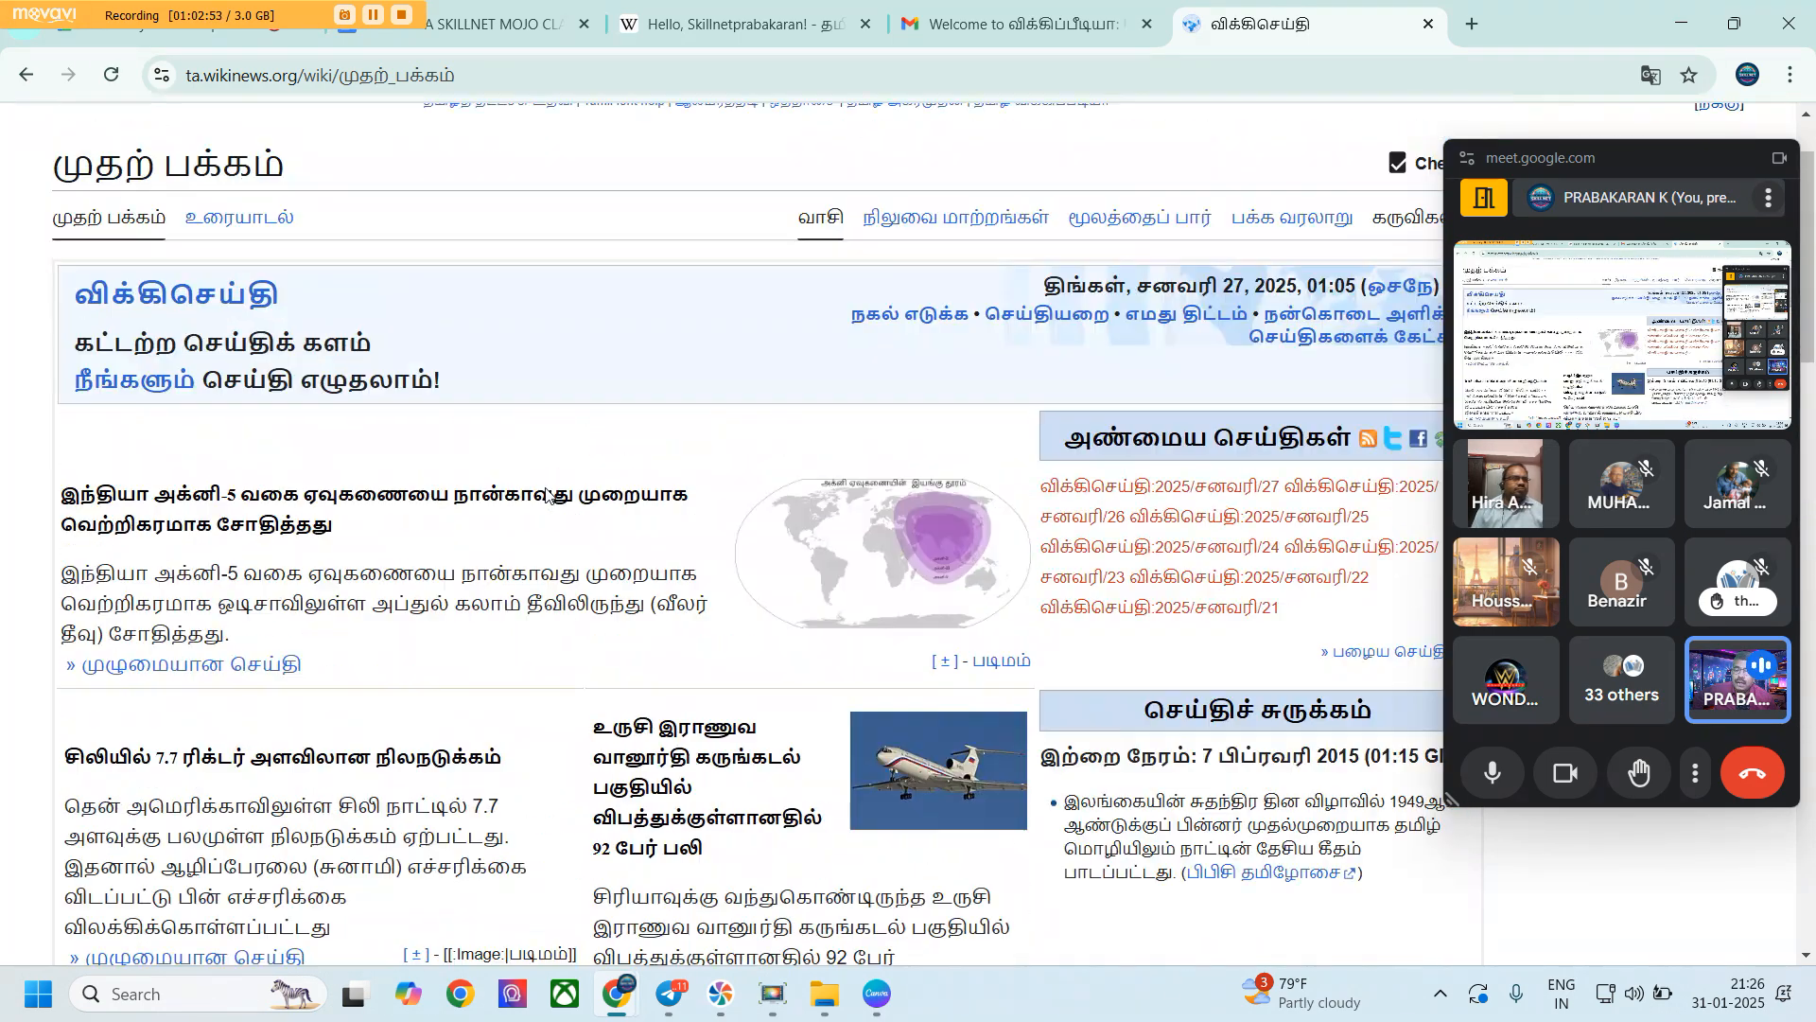
scroll(547, 497, "up", 2)
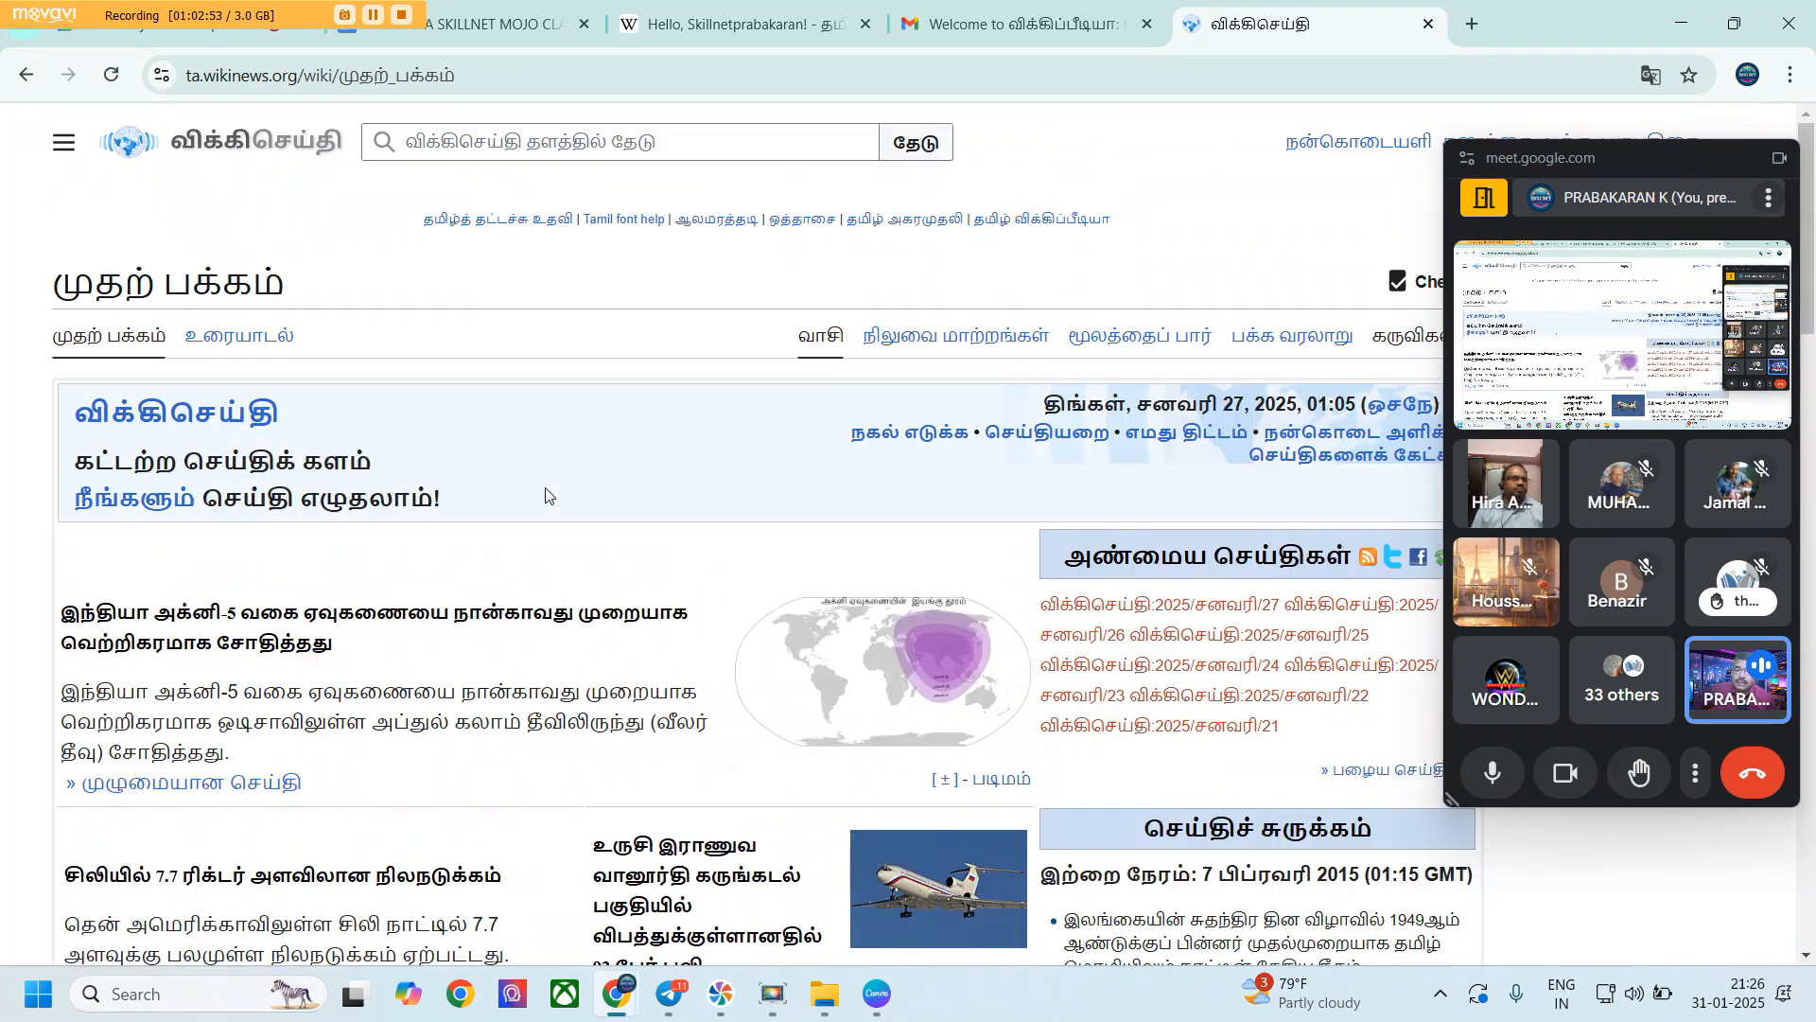
left_click(21, 81)
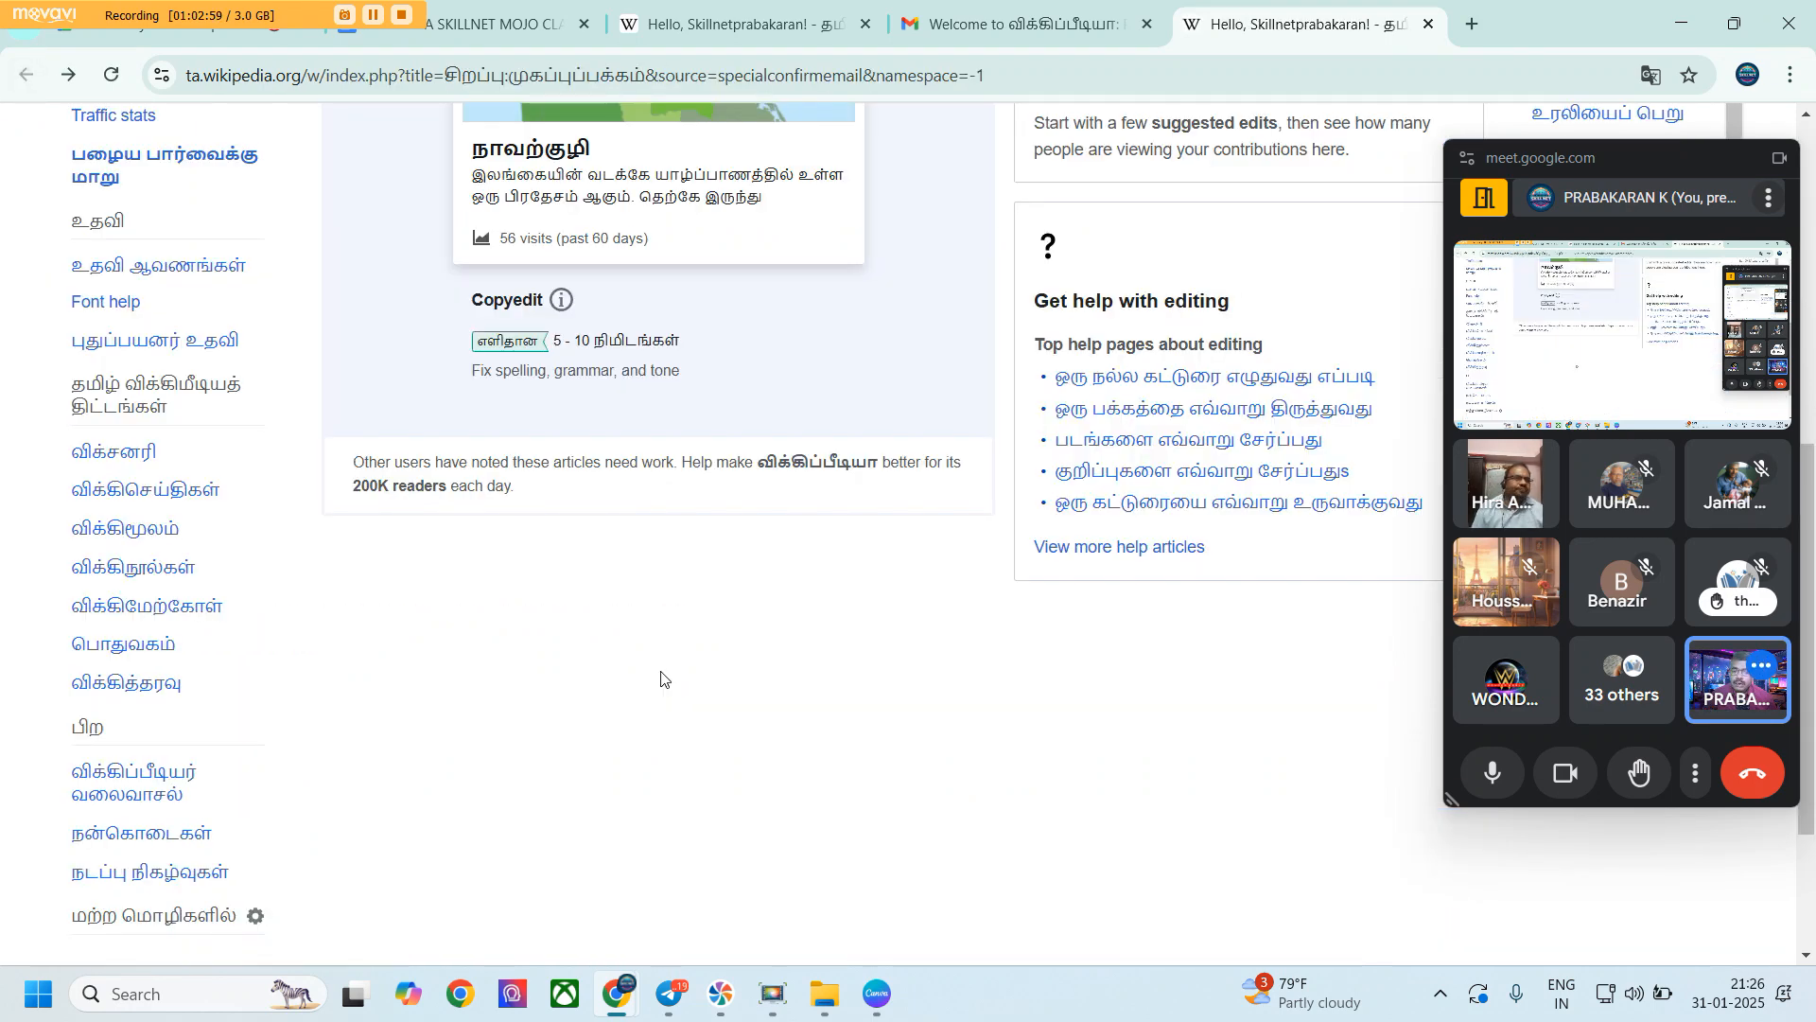
scroll(661, 678, "up", 8)
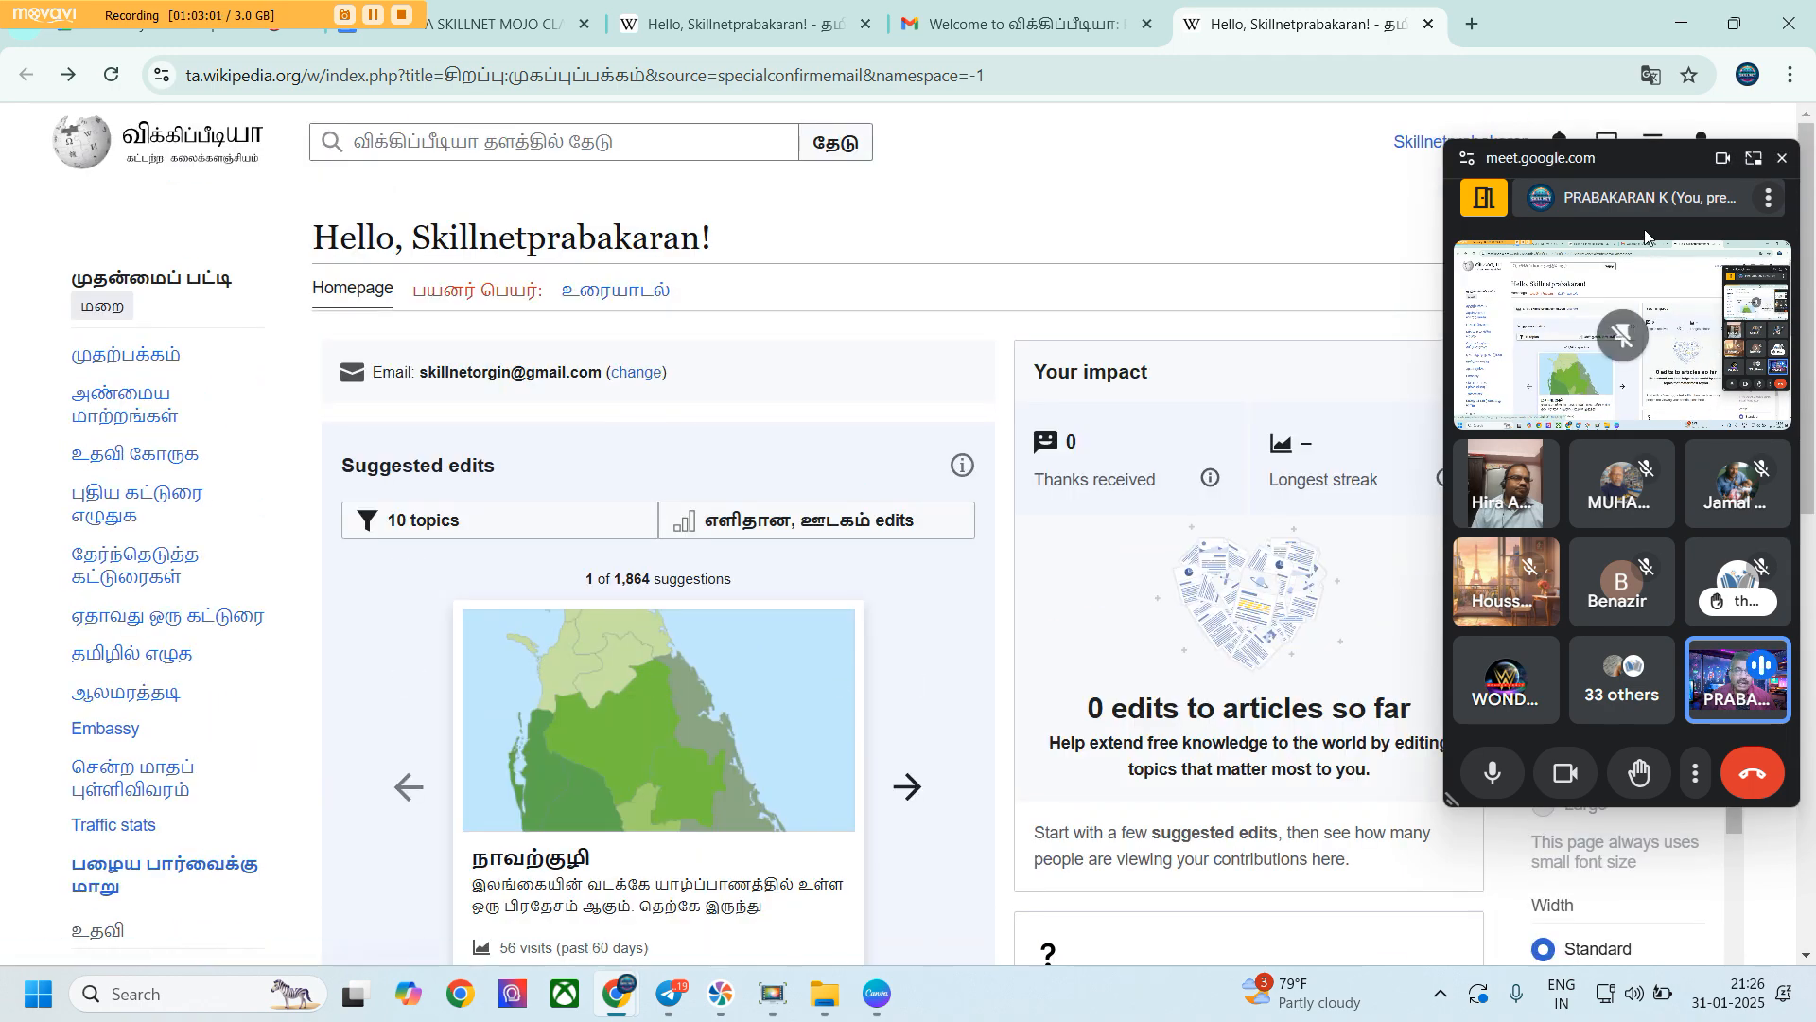
Review the account menu's entries from talk page to uploaded media, keeping the floating meeting window clear of them
left_click_drag(1646, 158, 797, 176)
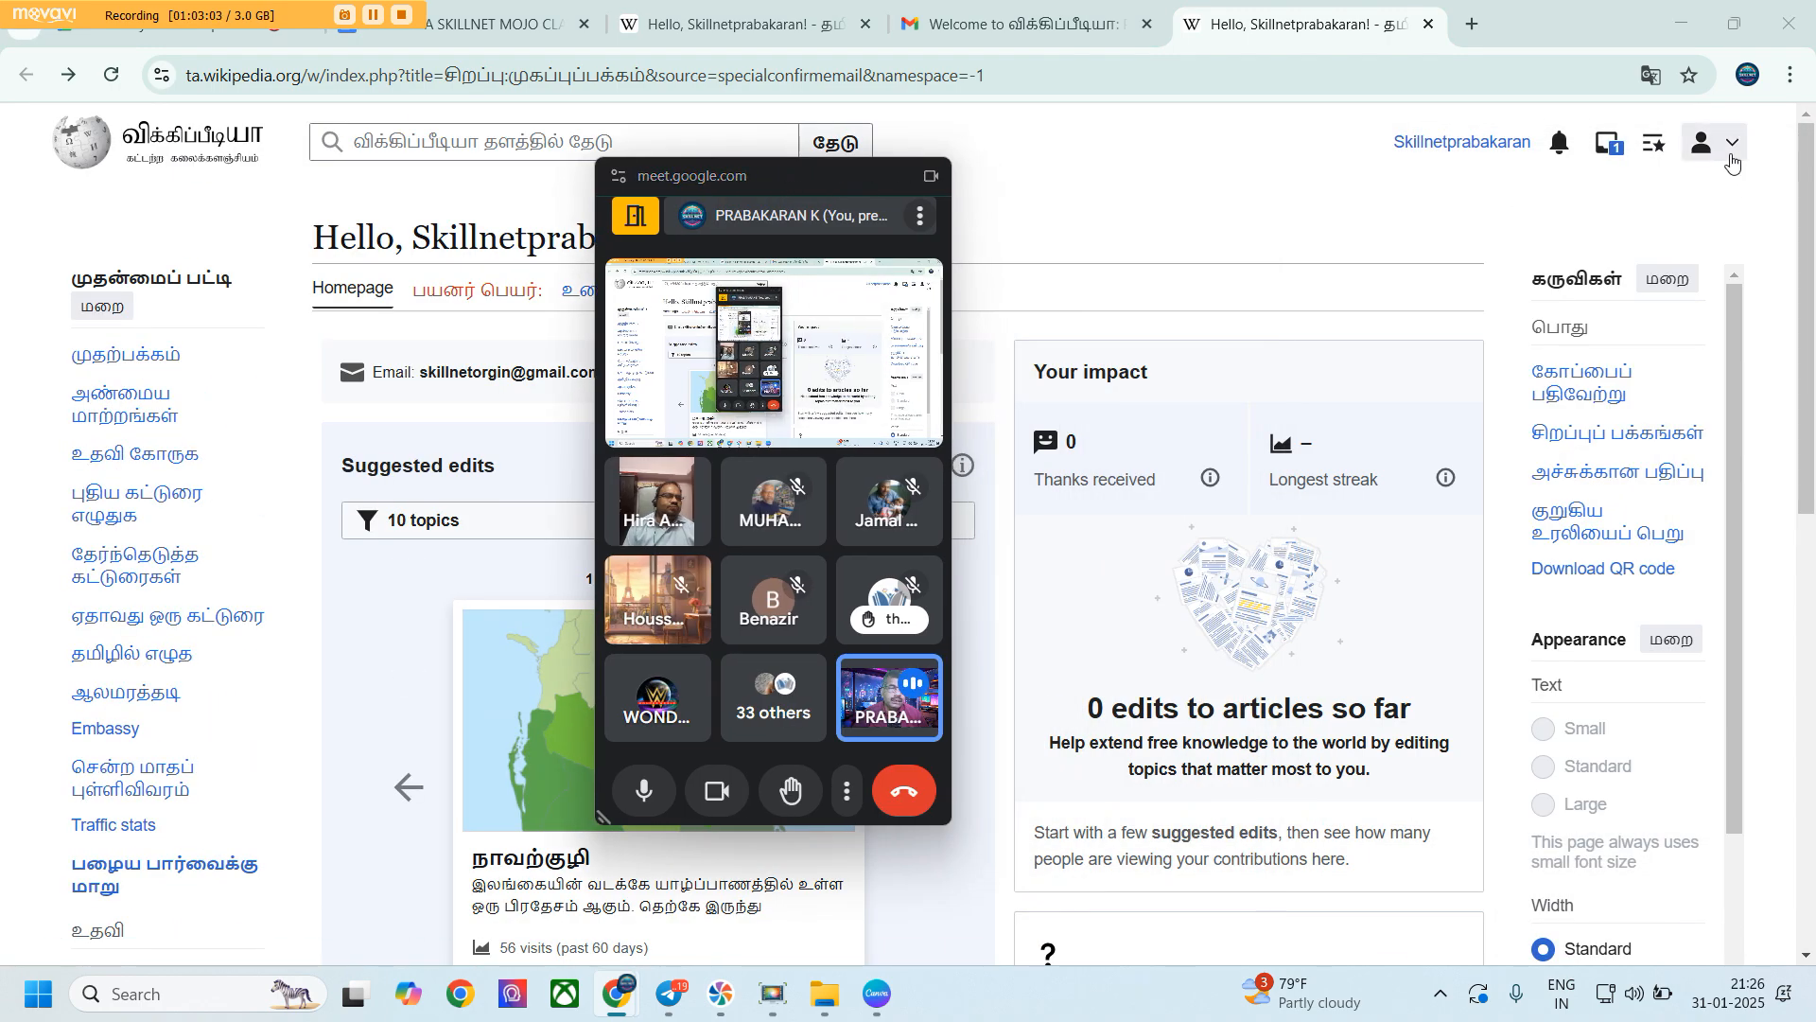
left_click(1723, 151)
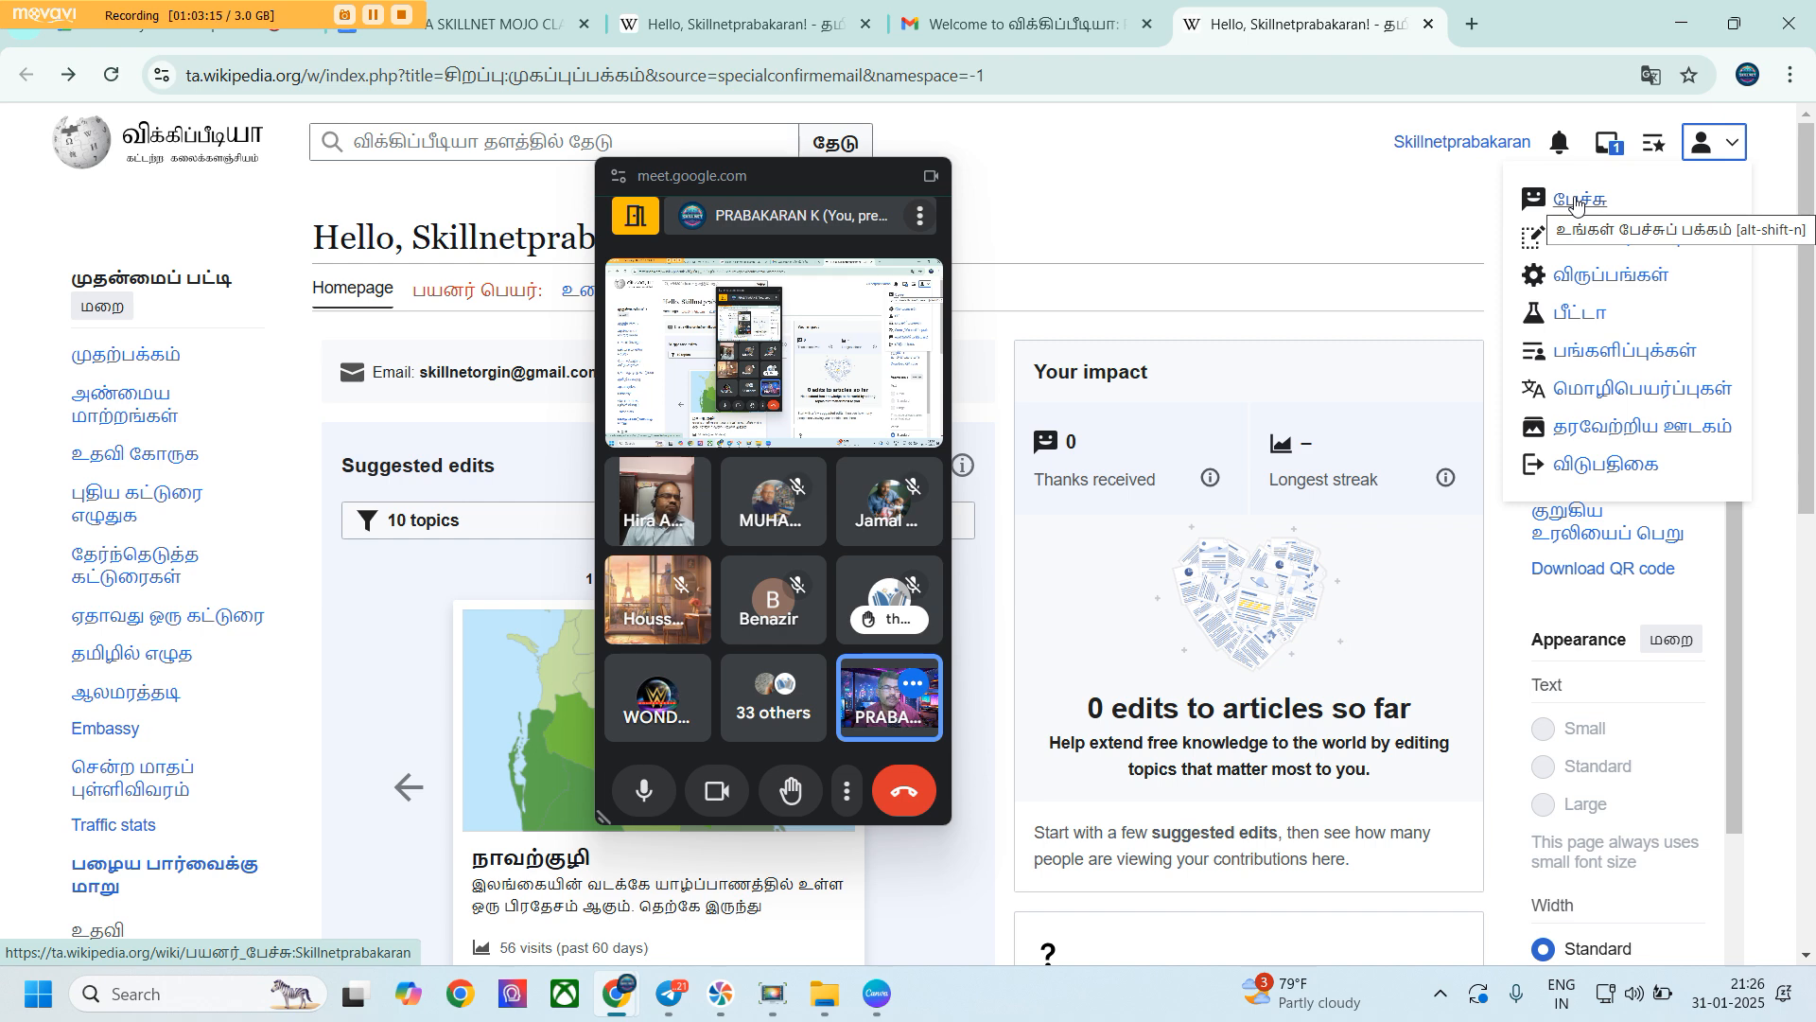
left_click_drag(778, 178, 244, 130)
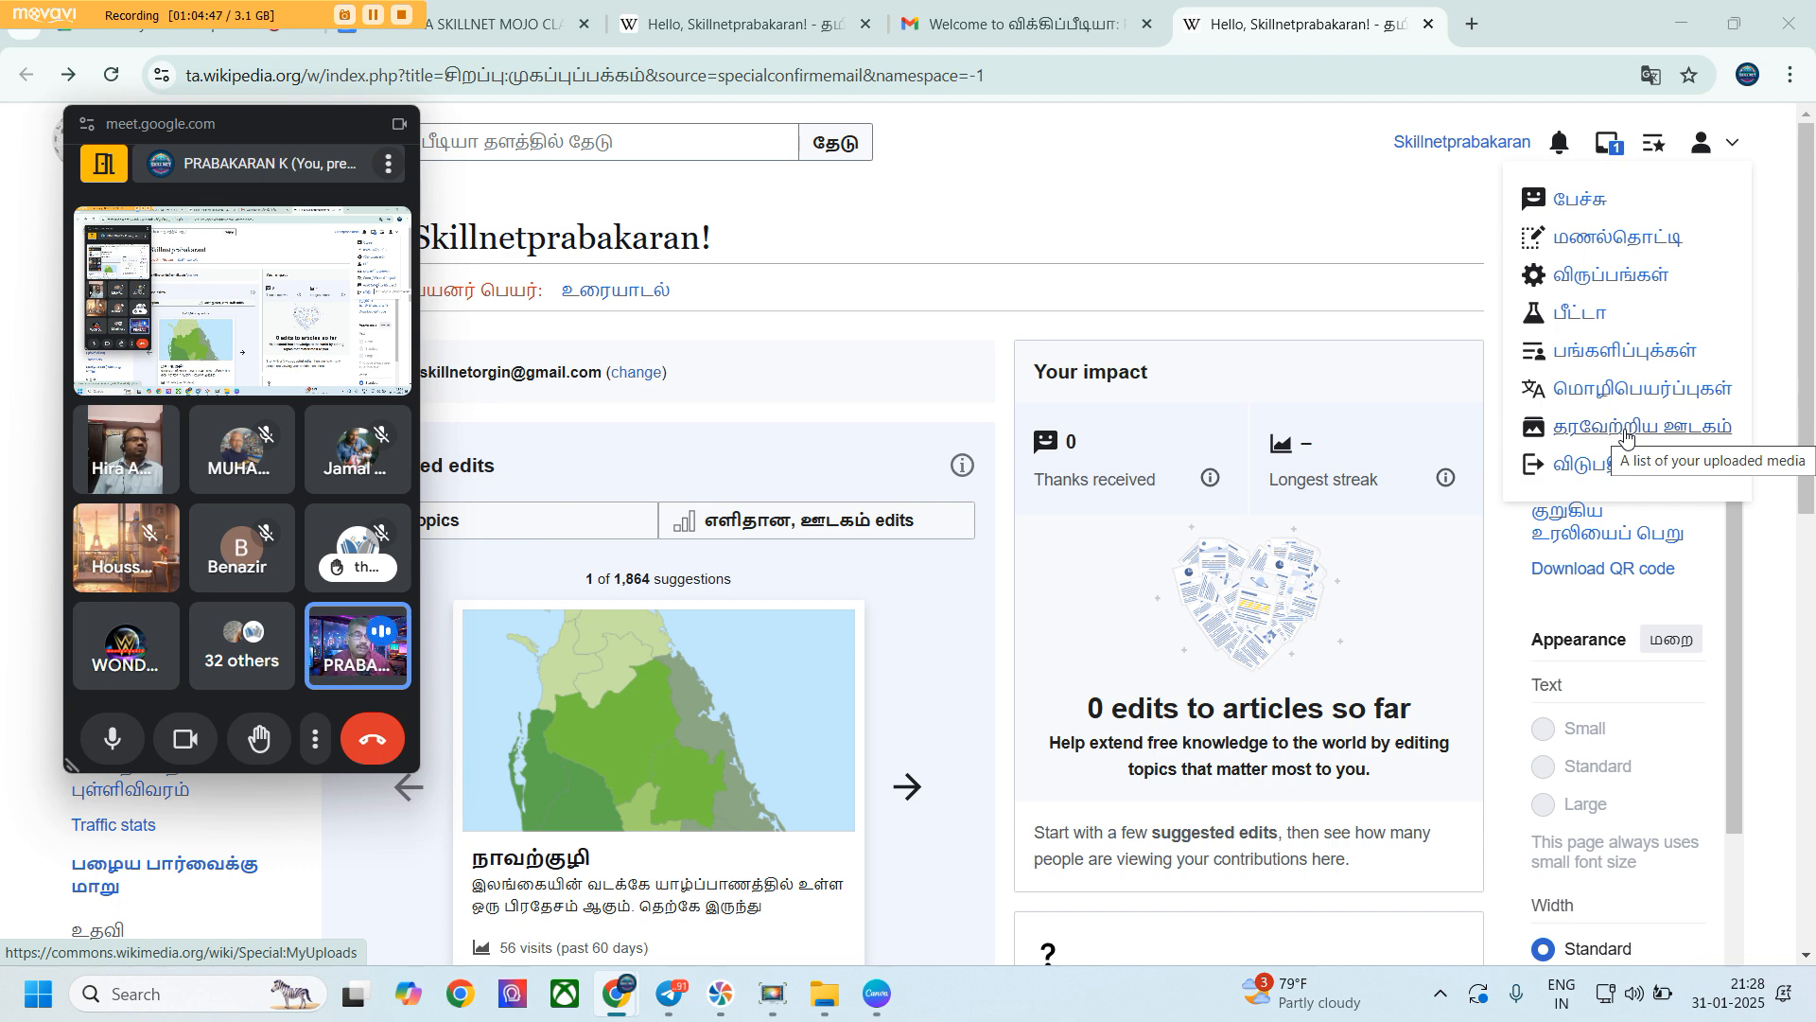
left_click(1335, 169)
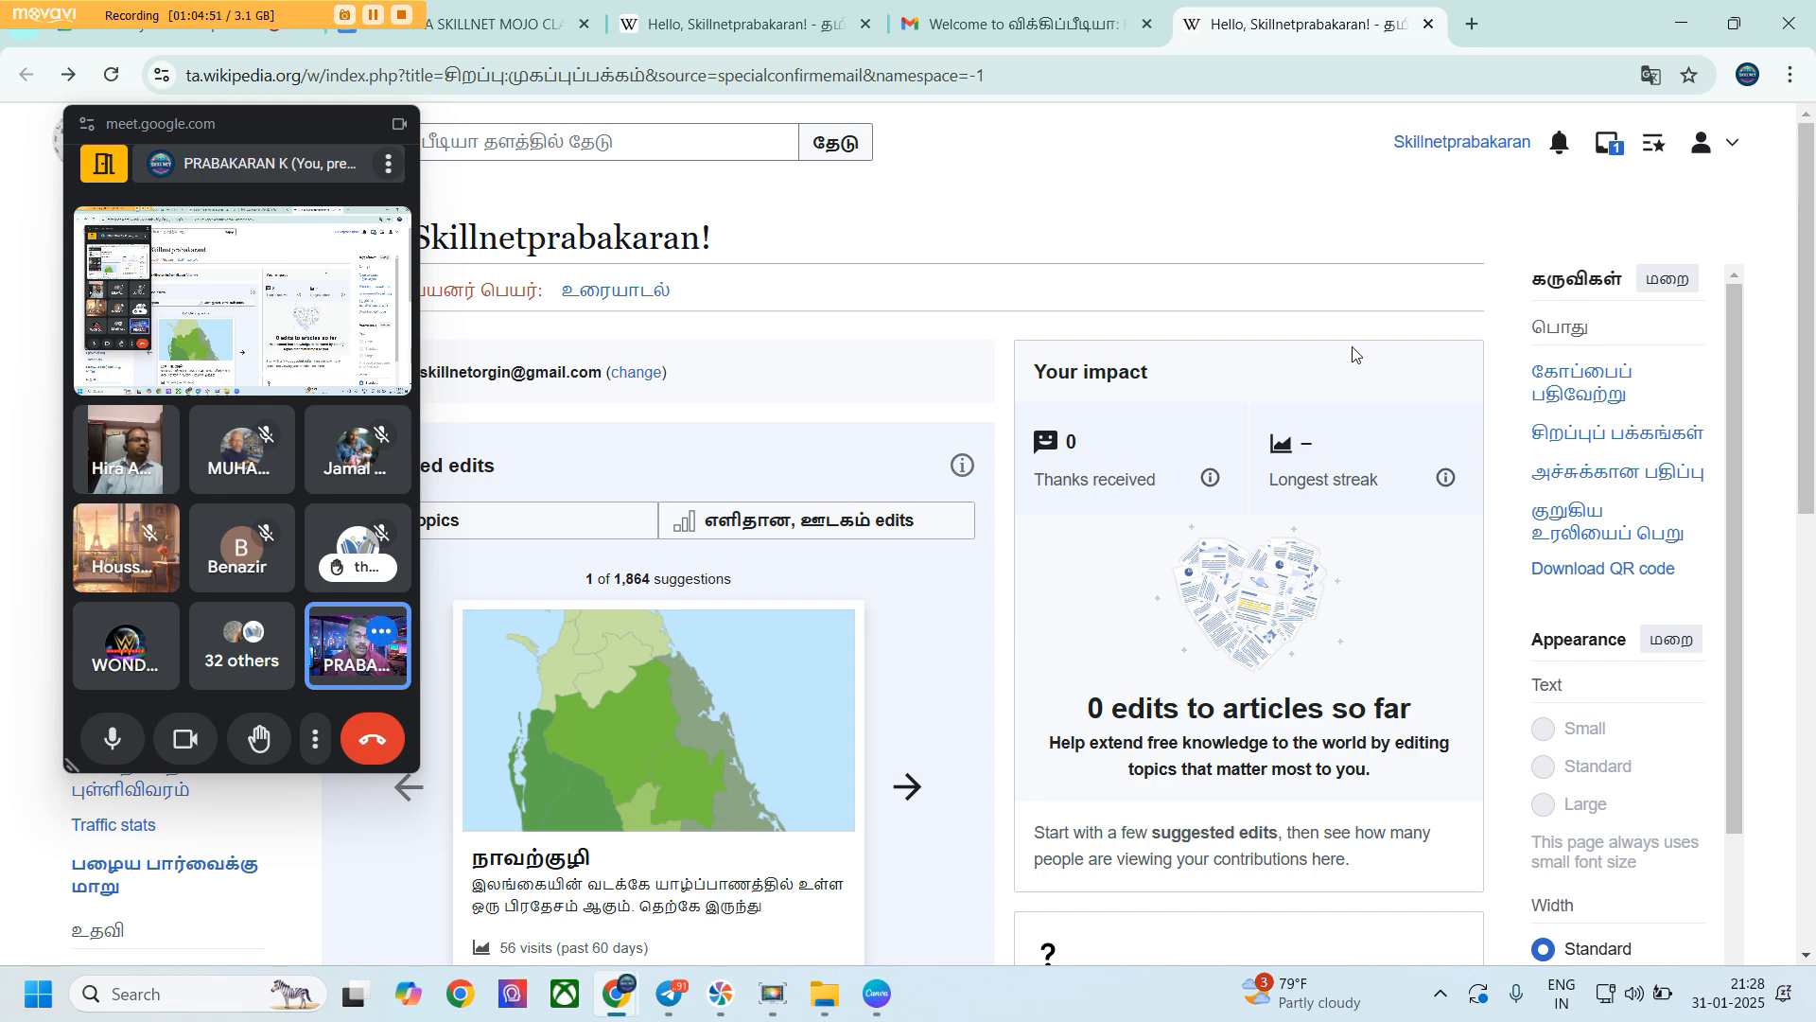
left_click_drag(307, 142, 1685, 144)
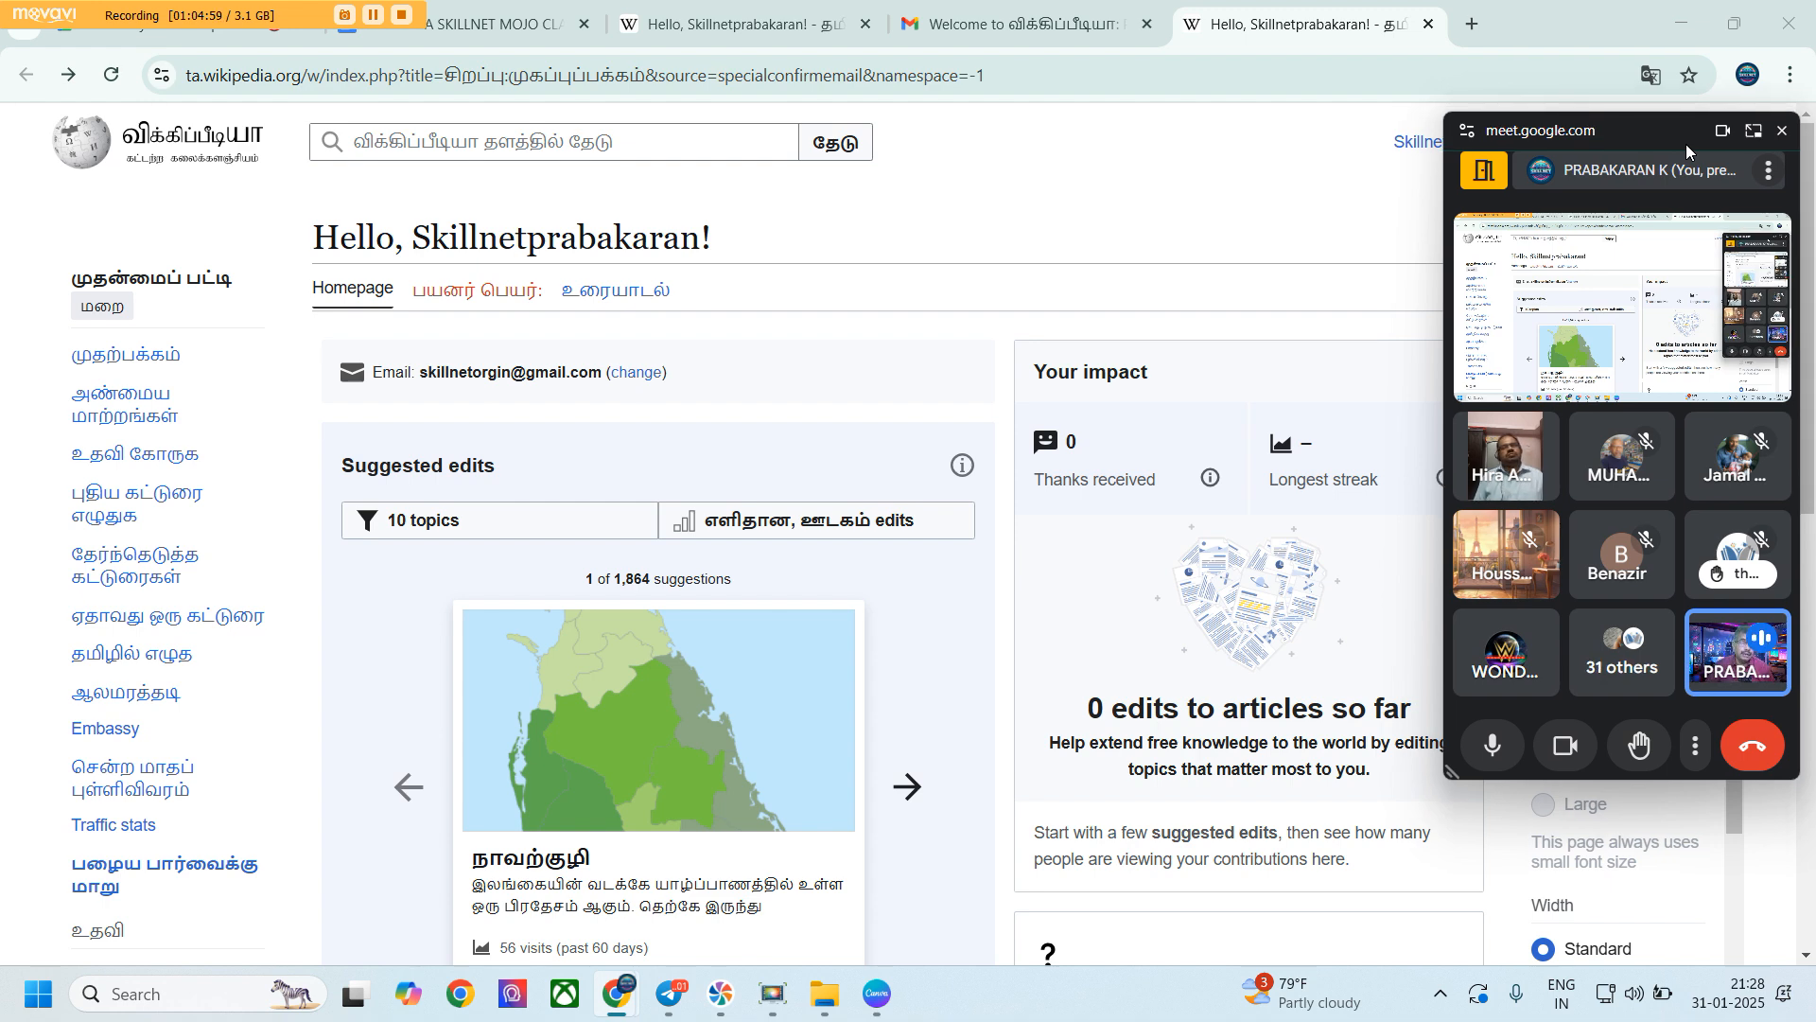
mouse_move(1672, 144)
left_mouse_down()
mouse_move(1606, 134)
mouse_move(1685, 161)
left_mouse_up()
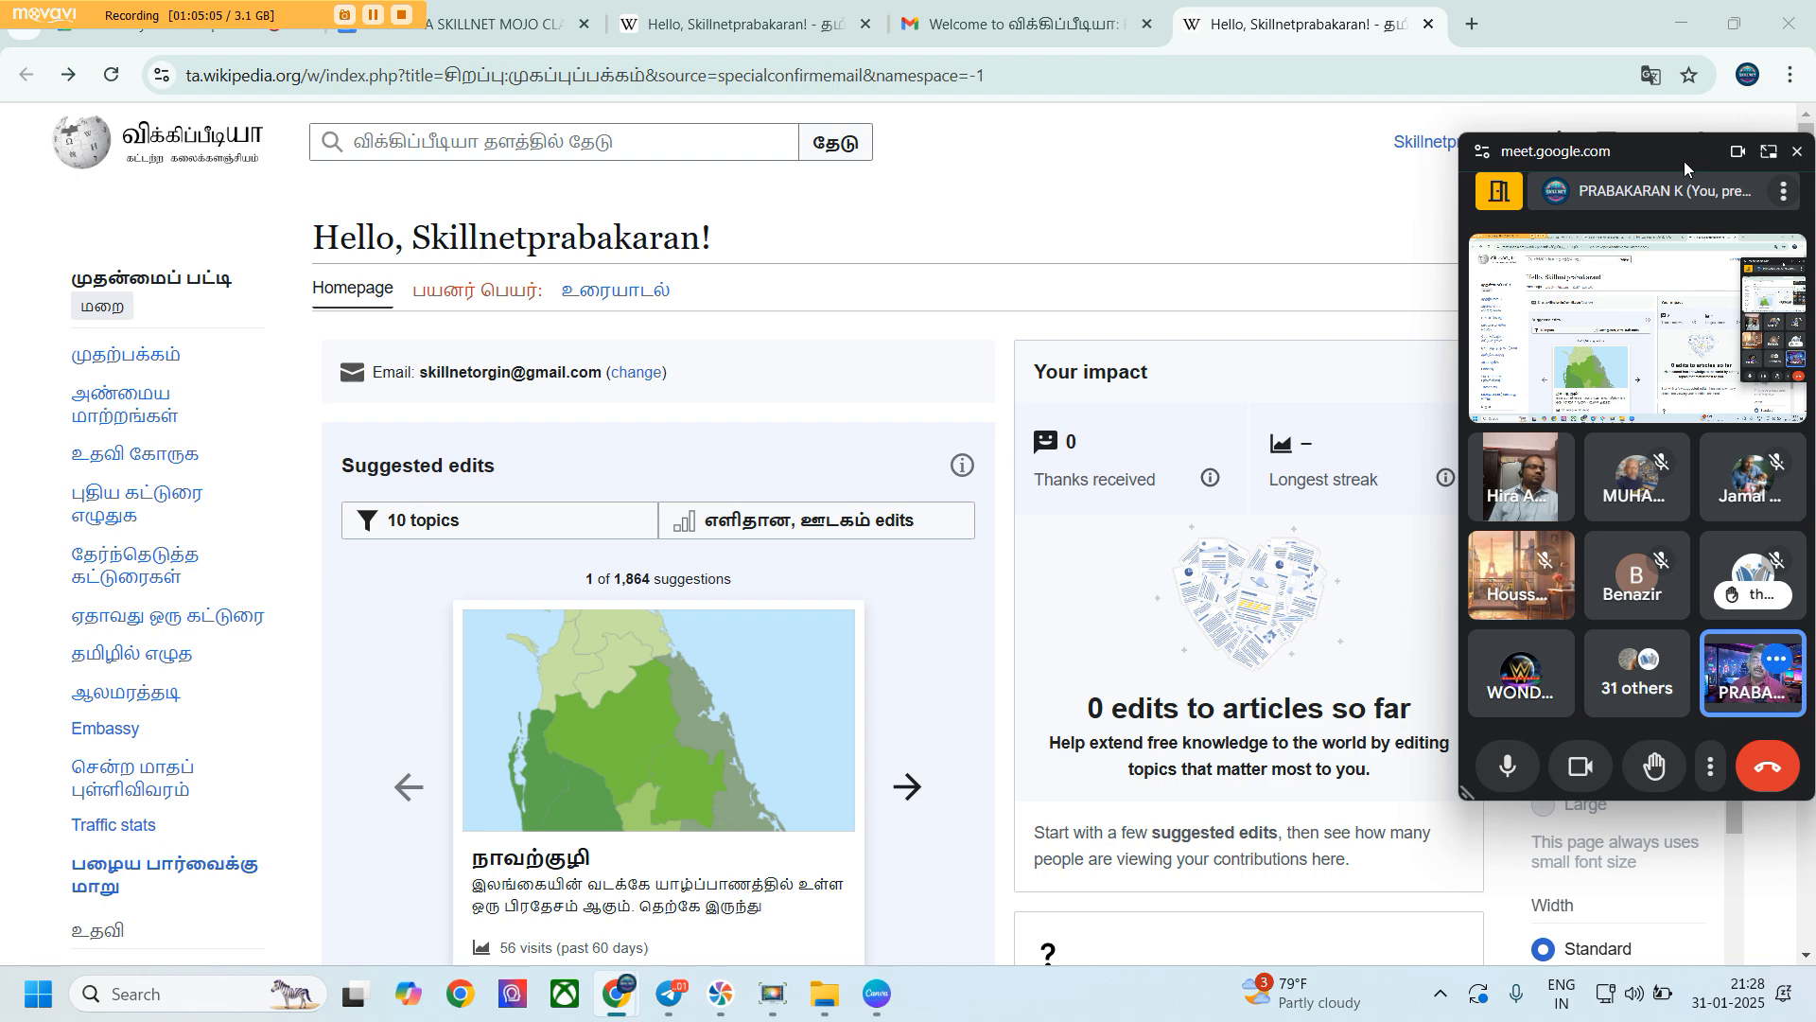
Switch to the WIKIPEDIA SKILLNET MOJO CLASS document, view the account creation page from its Tamil Wikipedia link and return to the document
left_click(992, 34)
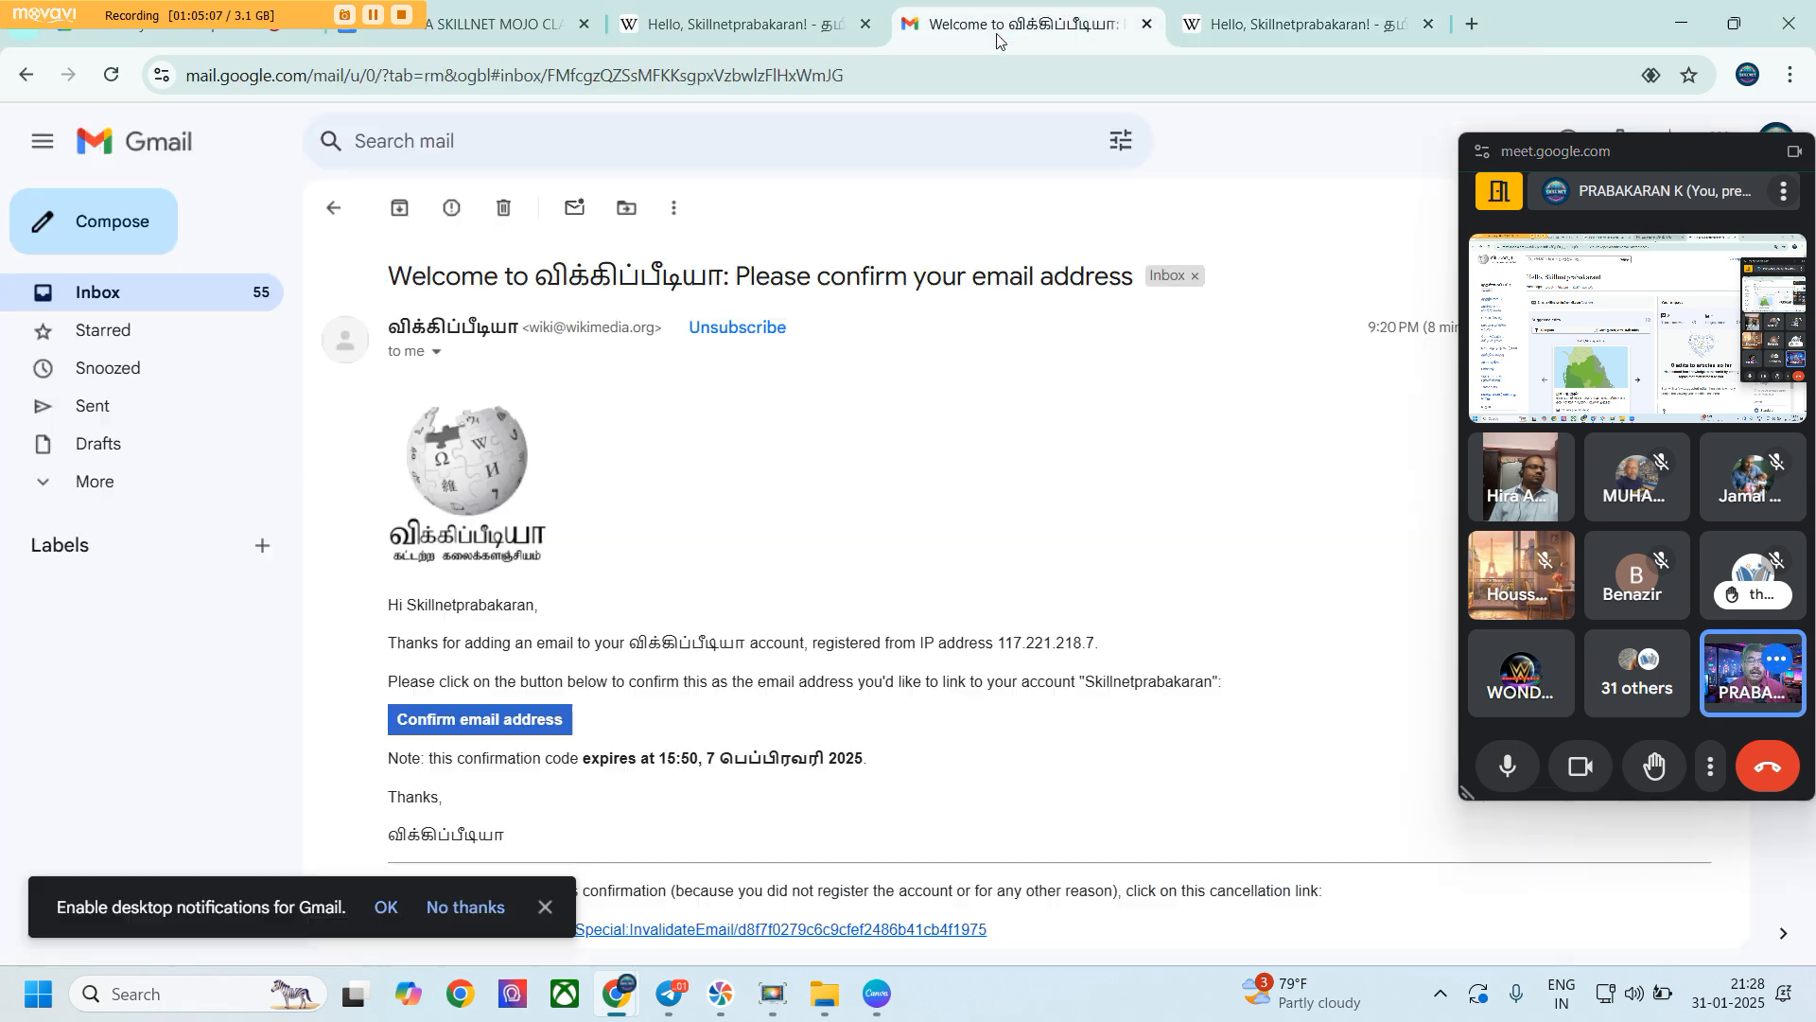
left_click(724, 36)
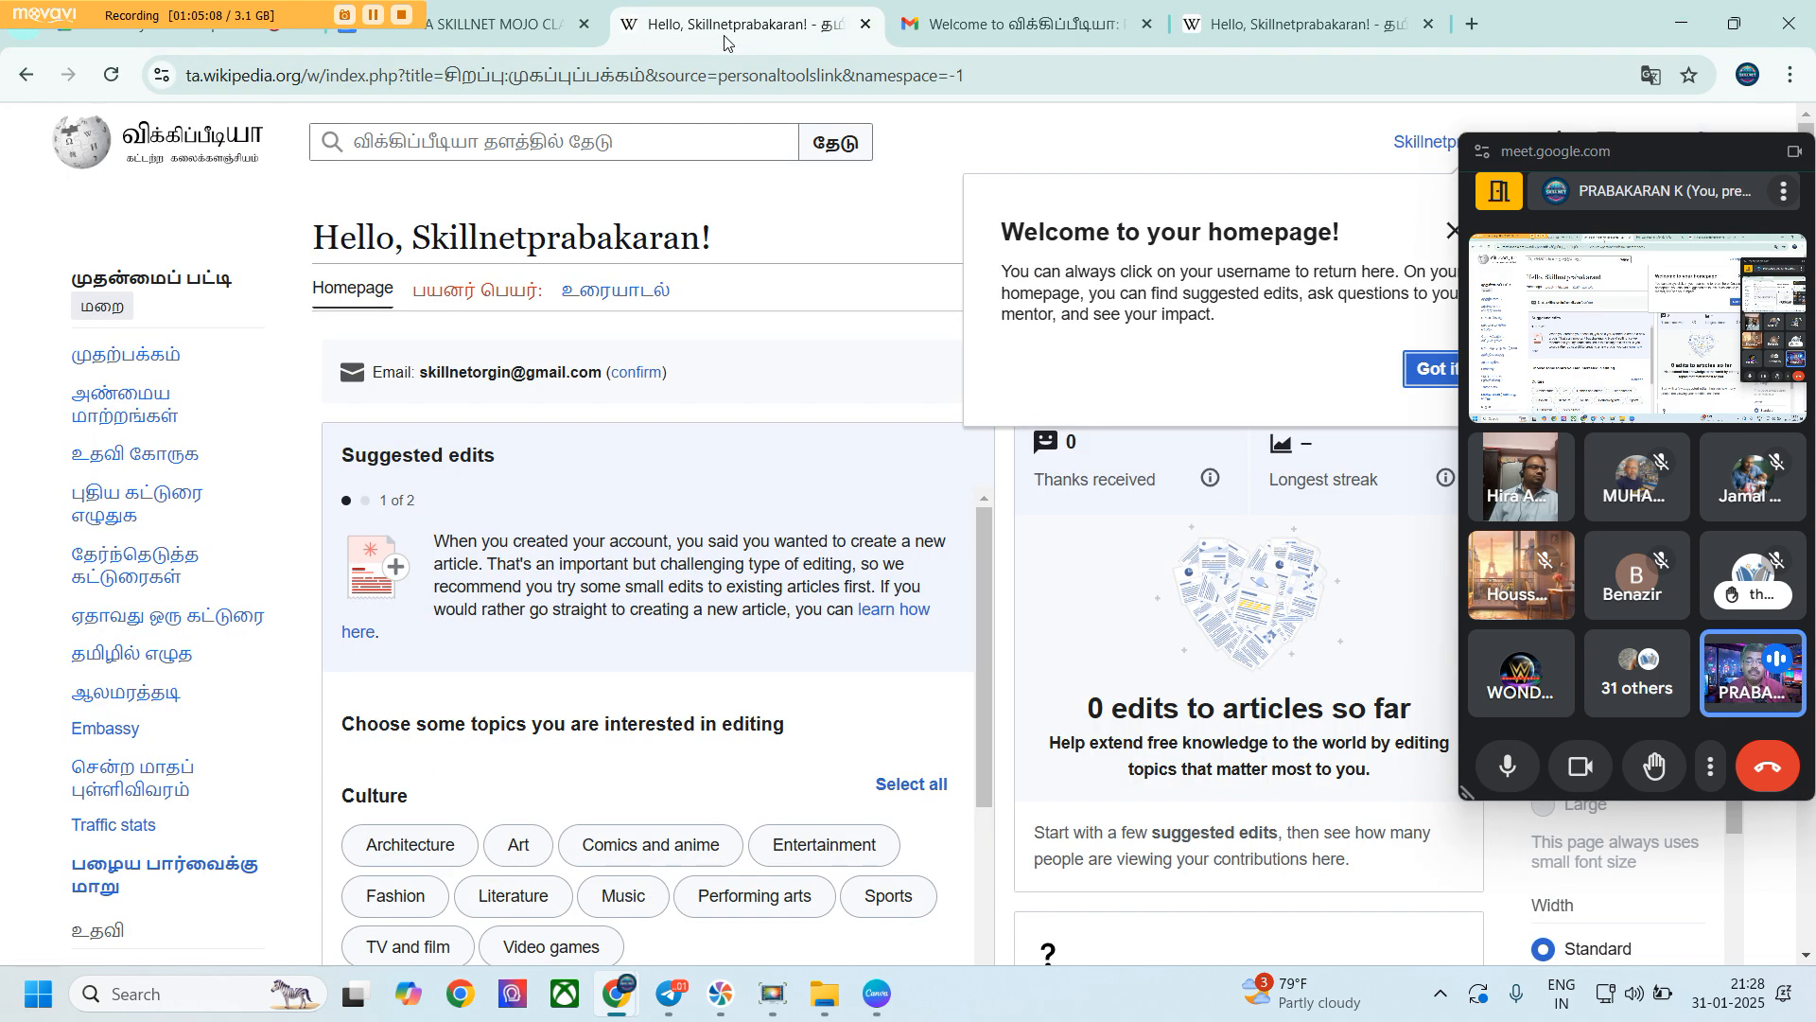
left_click(489, 32)
scroll(536, 524, "down", 2)
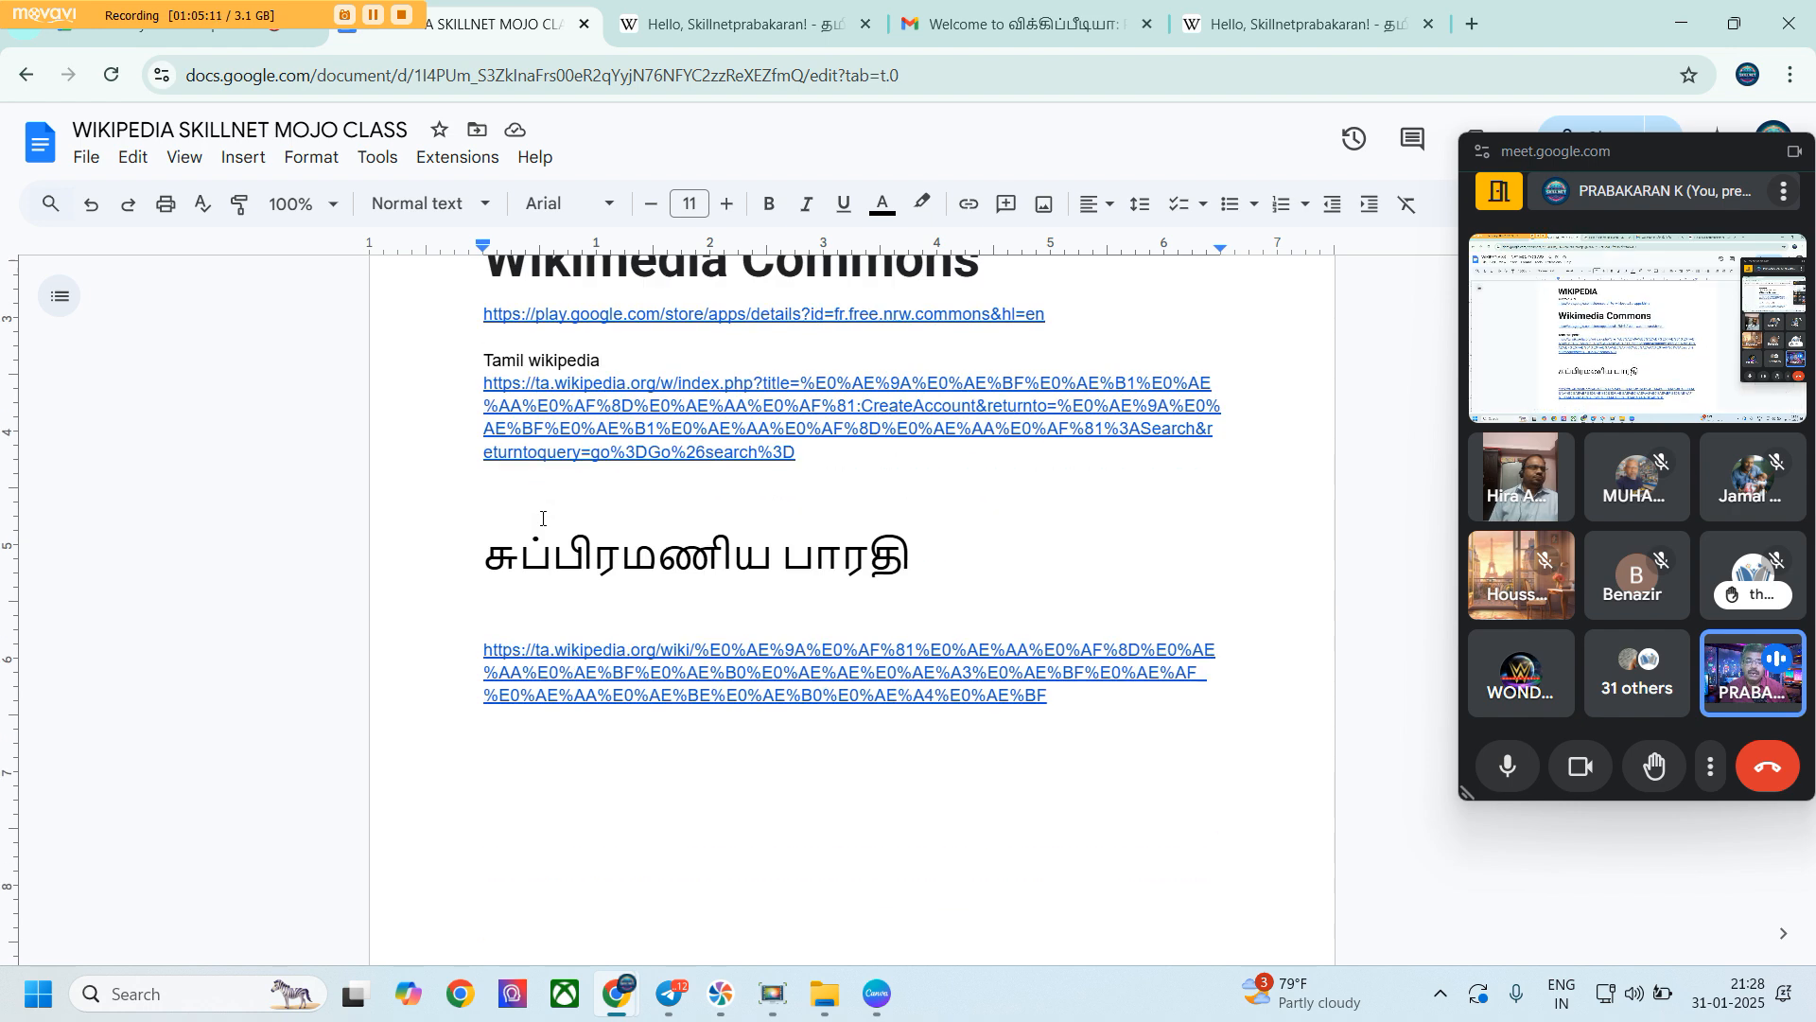
scroll(537, 524, "up", 5)
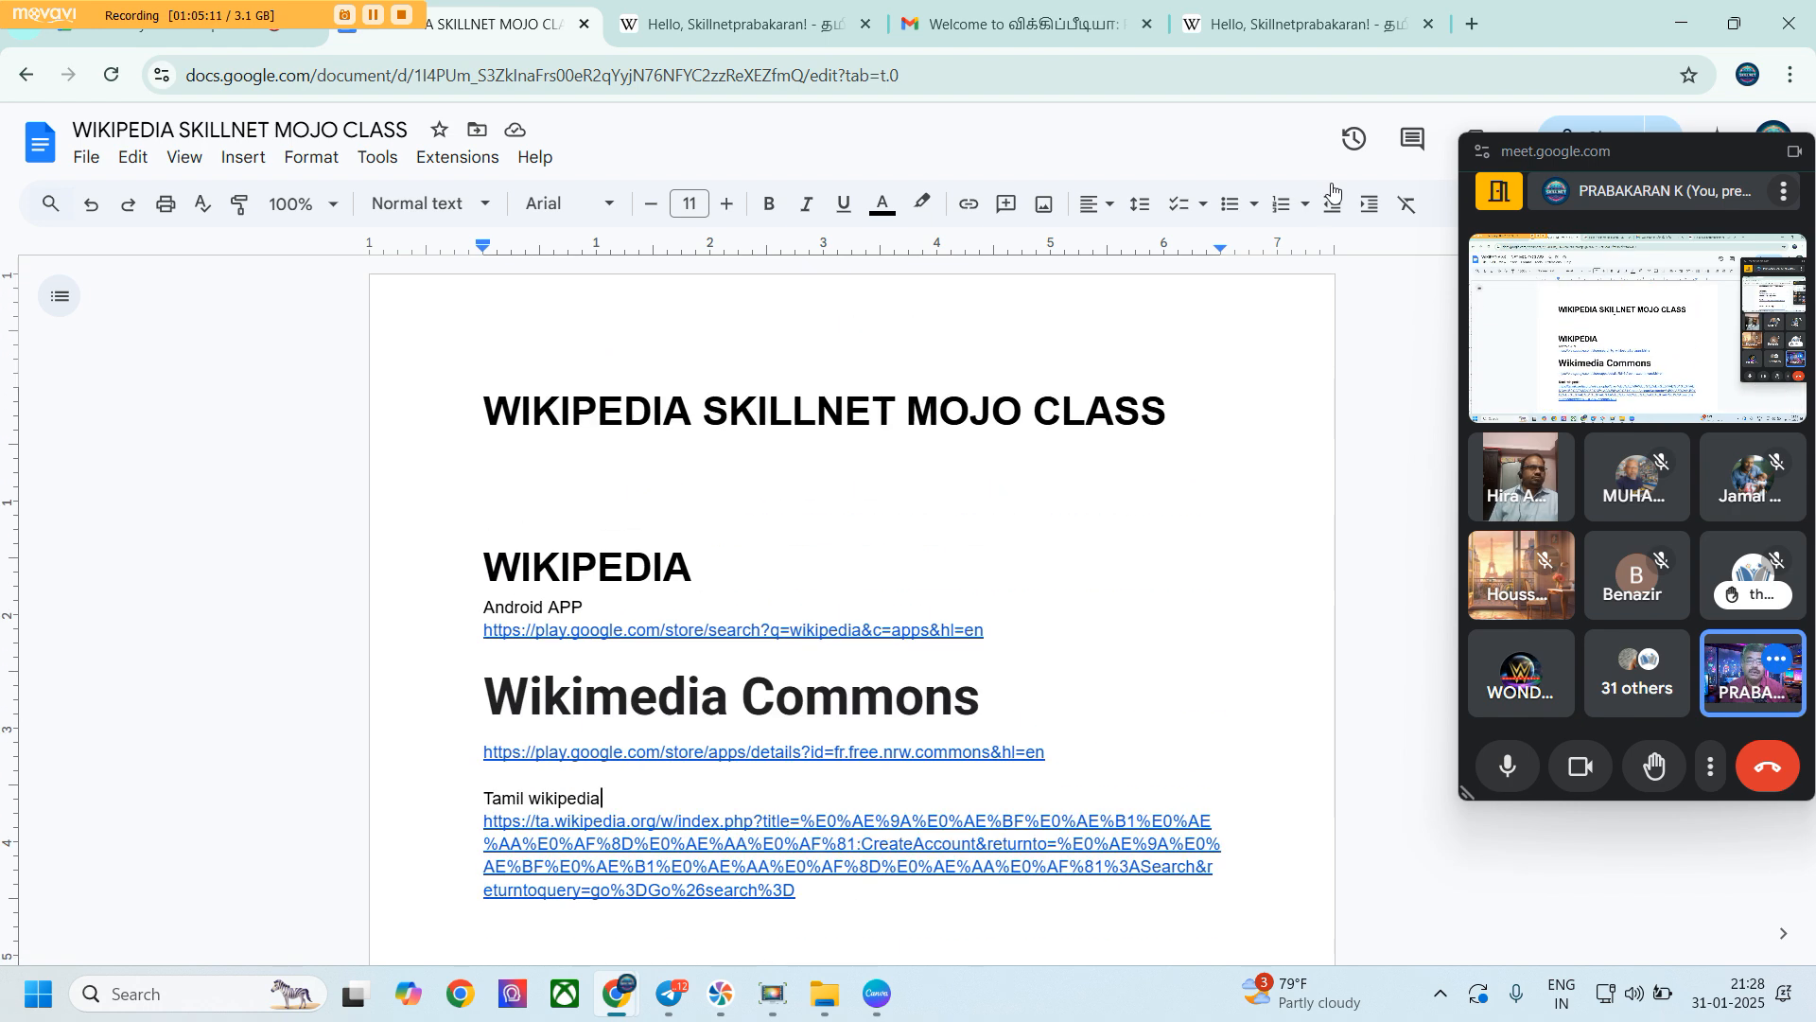
left_click(669, 894)
left_click(631, 927)
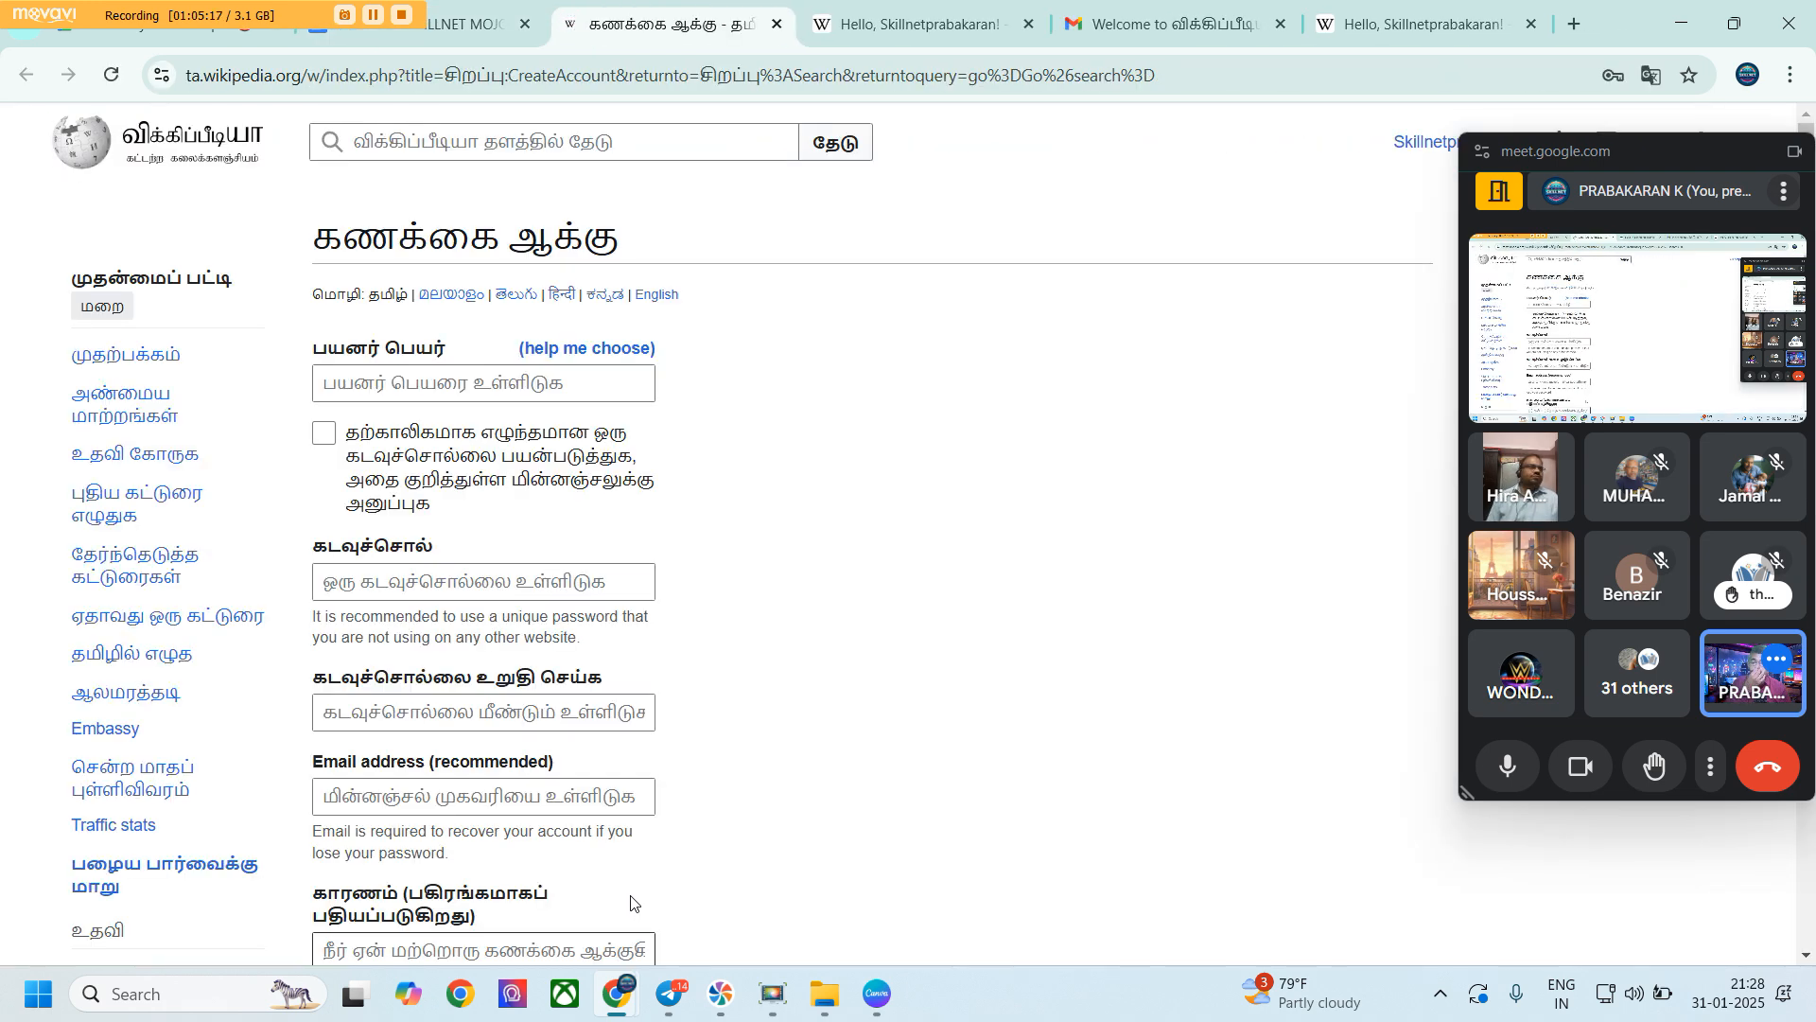
left_click(454, 23)
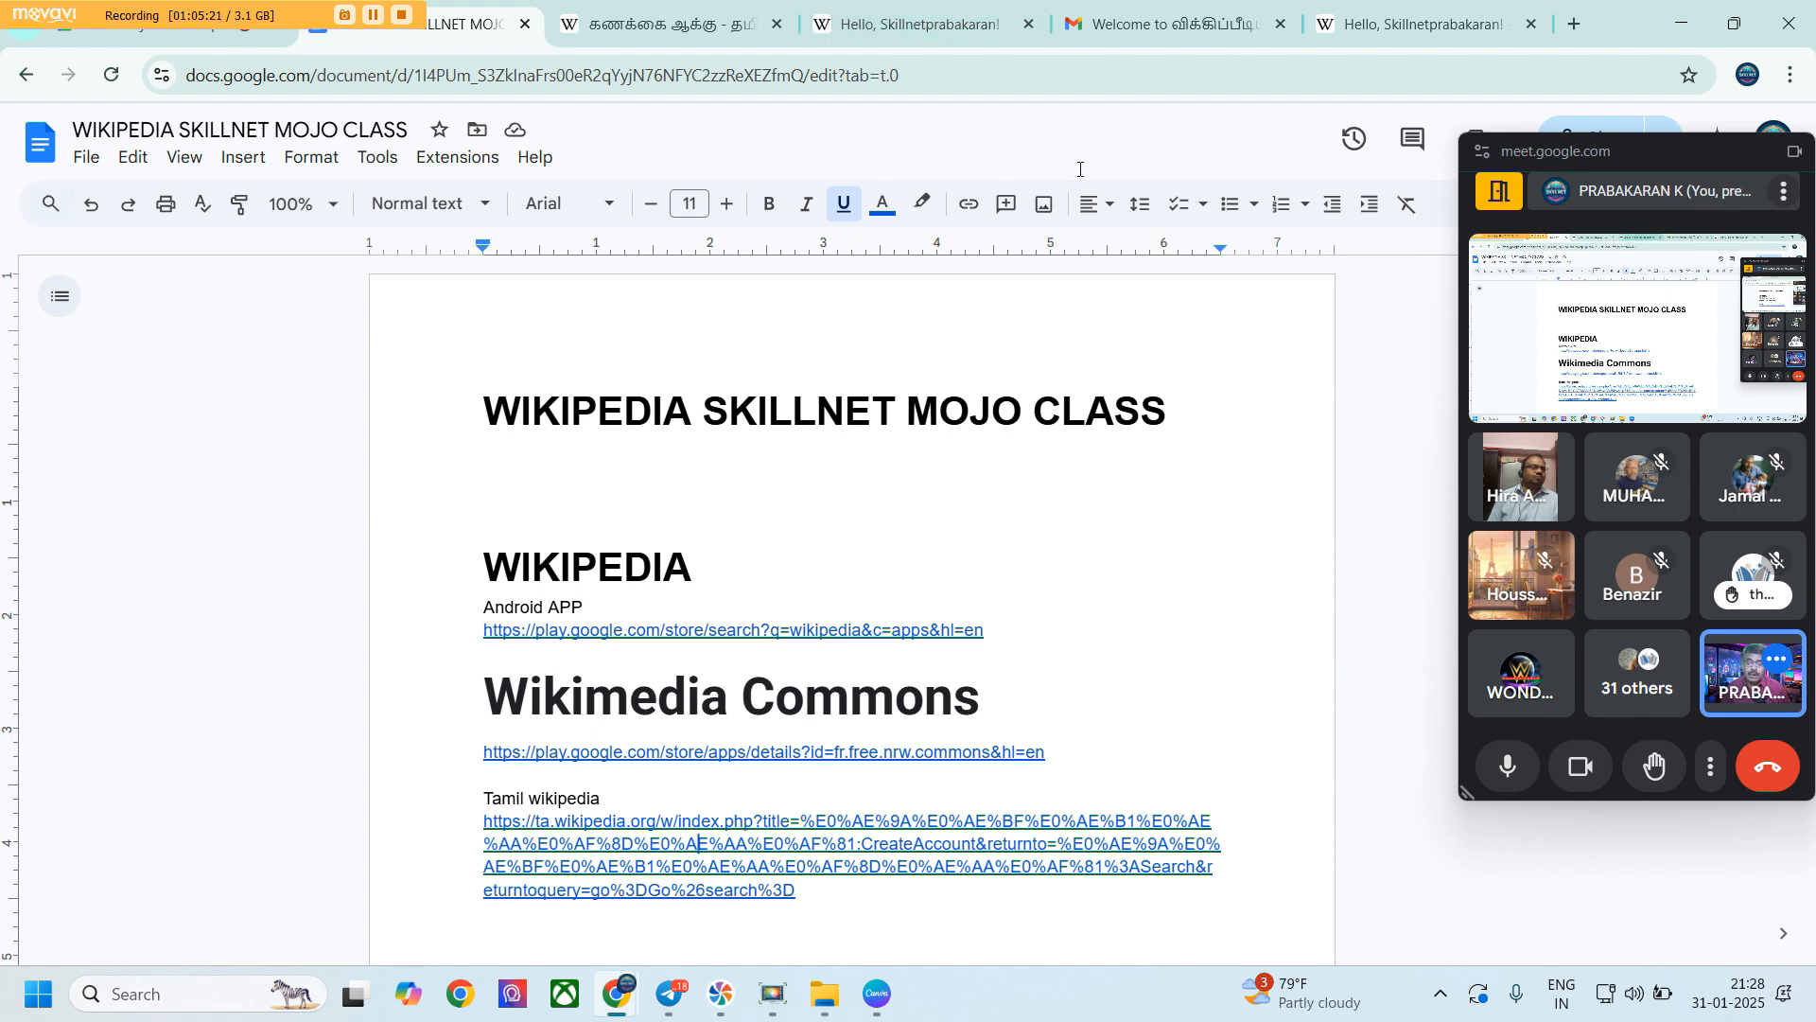
Return to the Tamil Wikipedia homepage and search the encyclopedia for "c s jayaraman"
left_click(1403, 17)
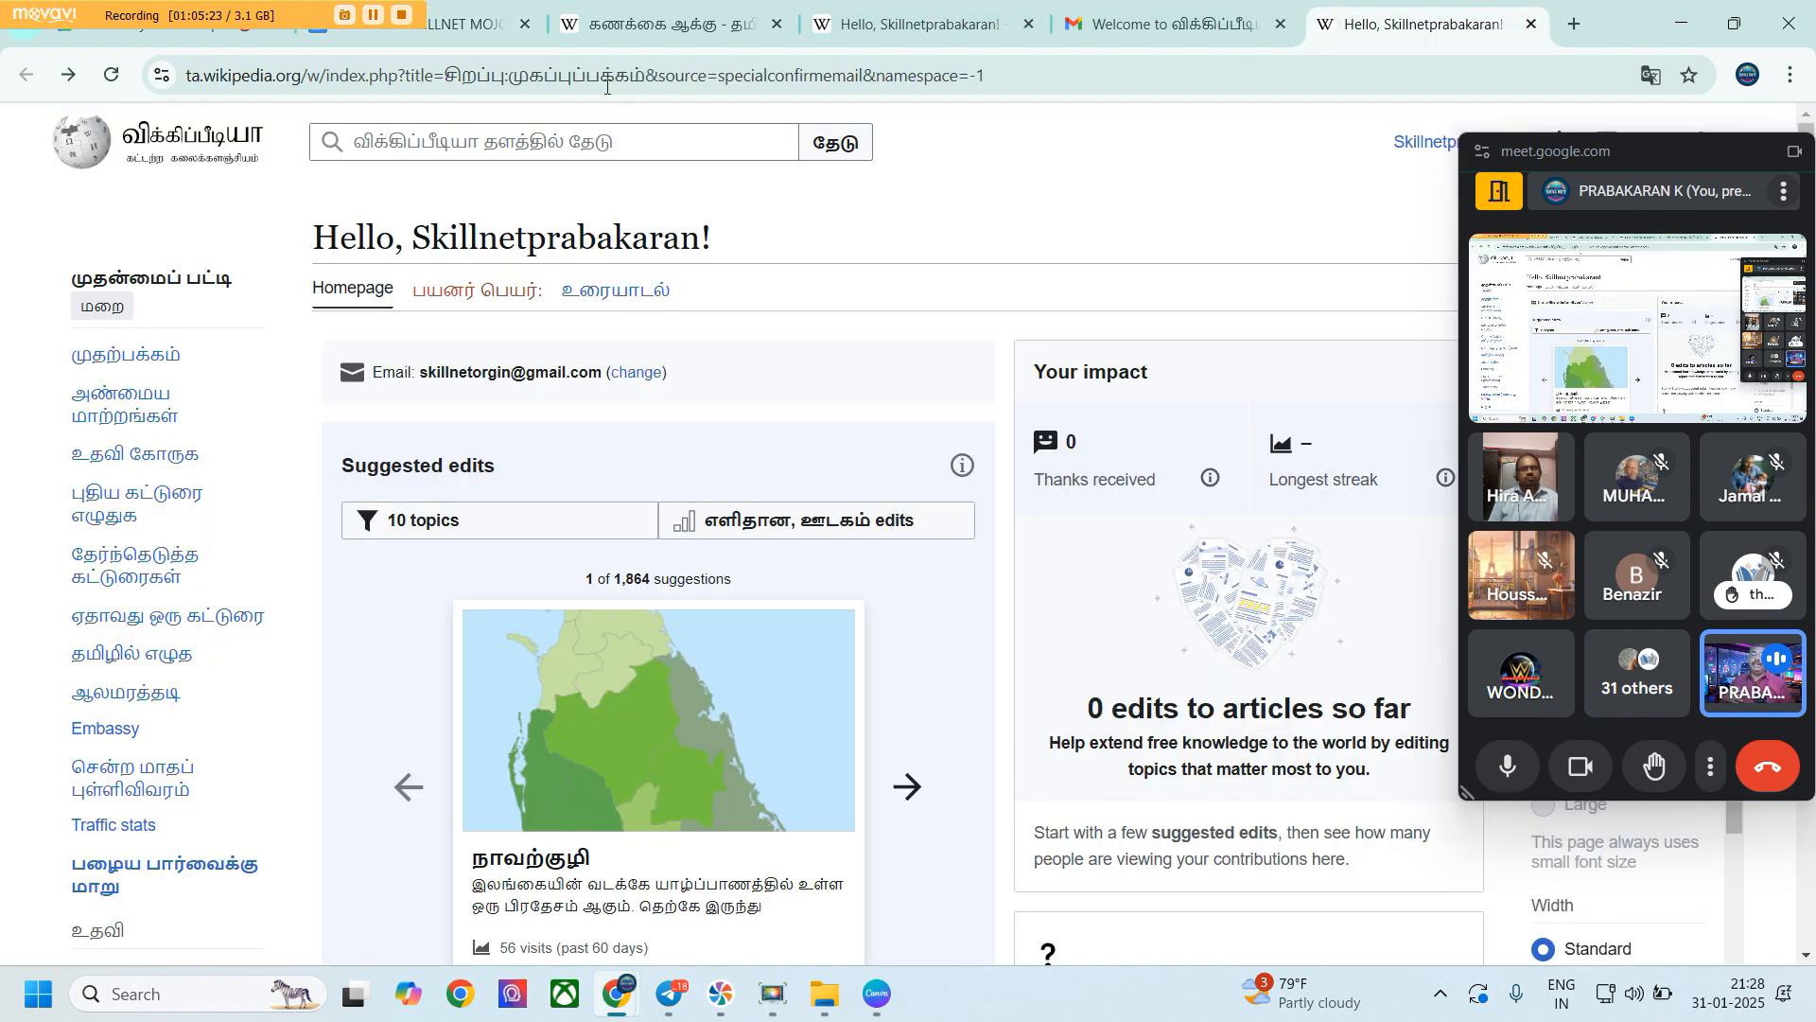
left_click(559, 142)
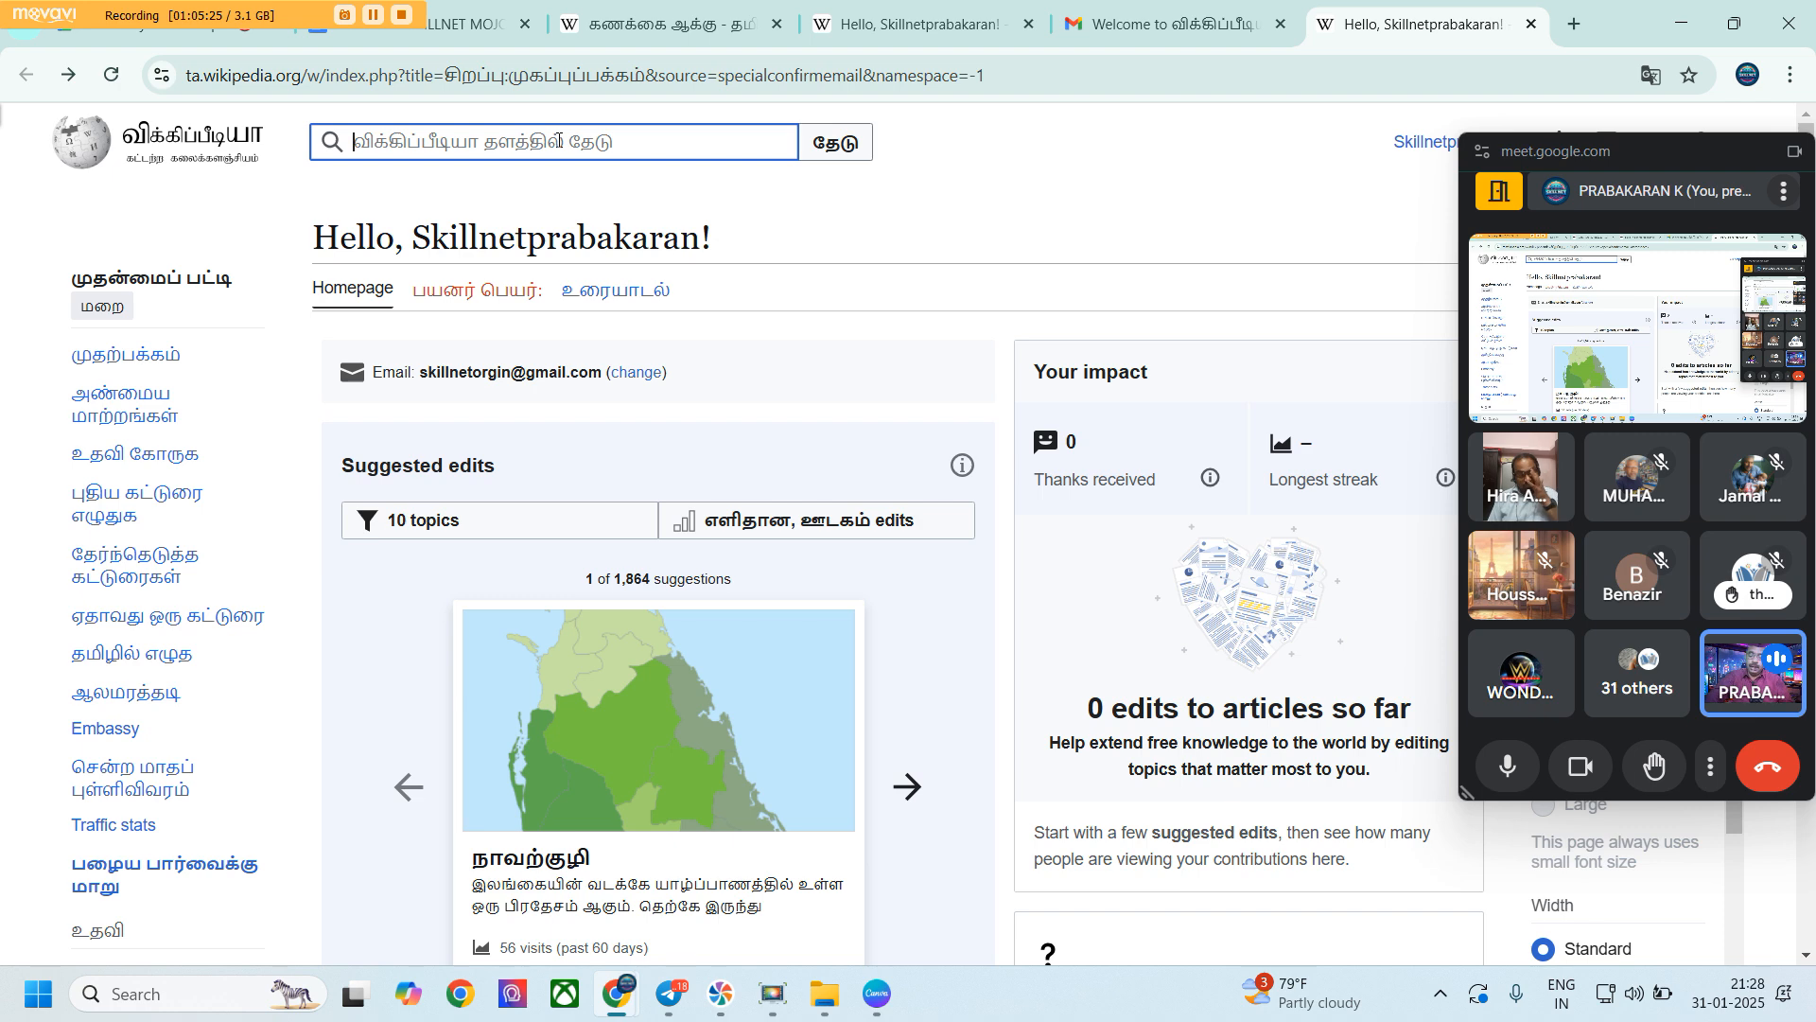
type("cs")
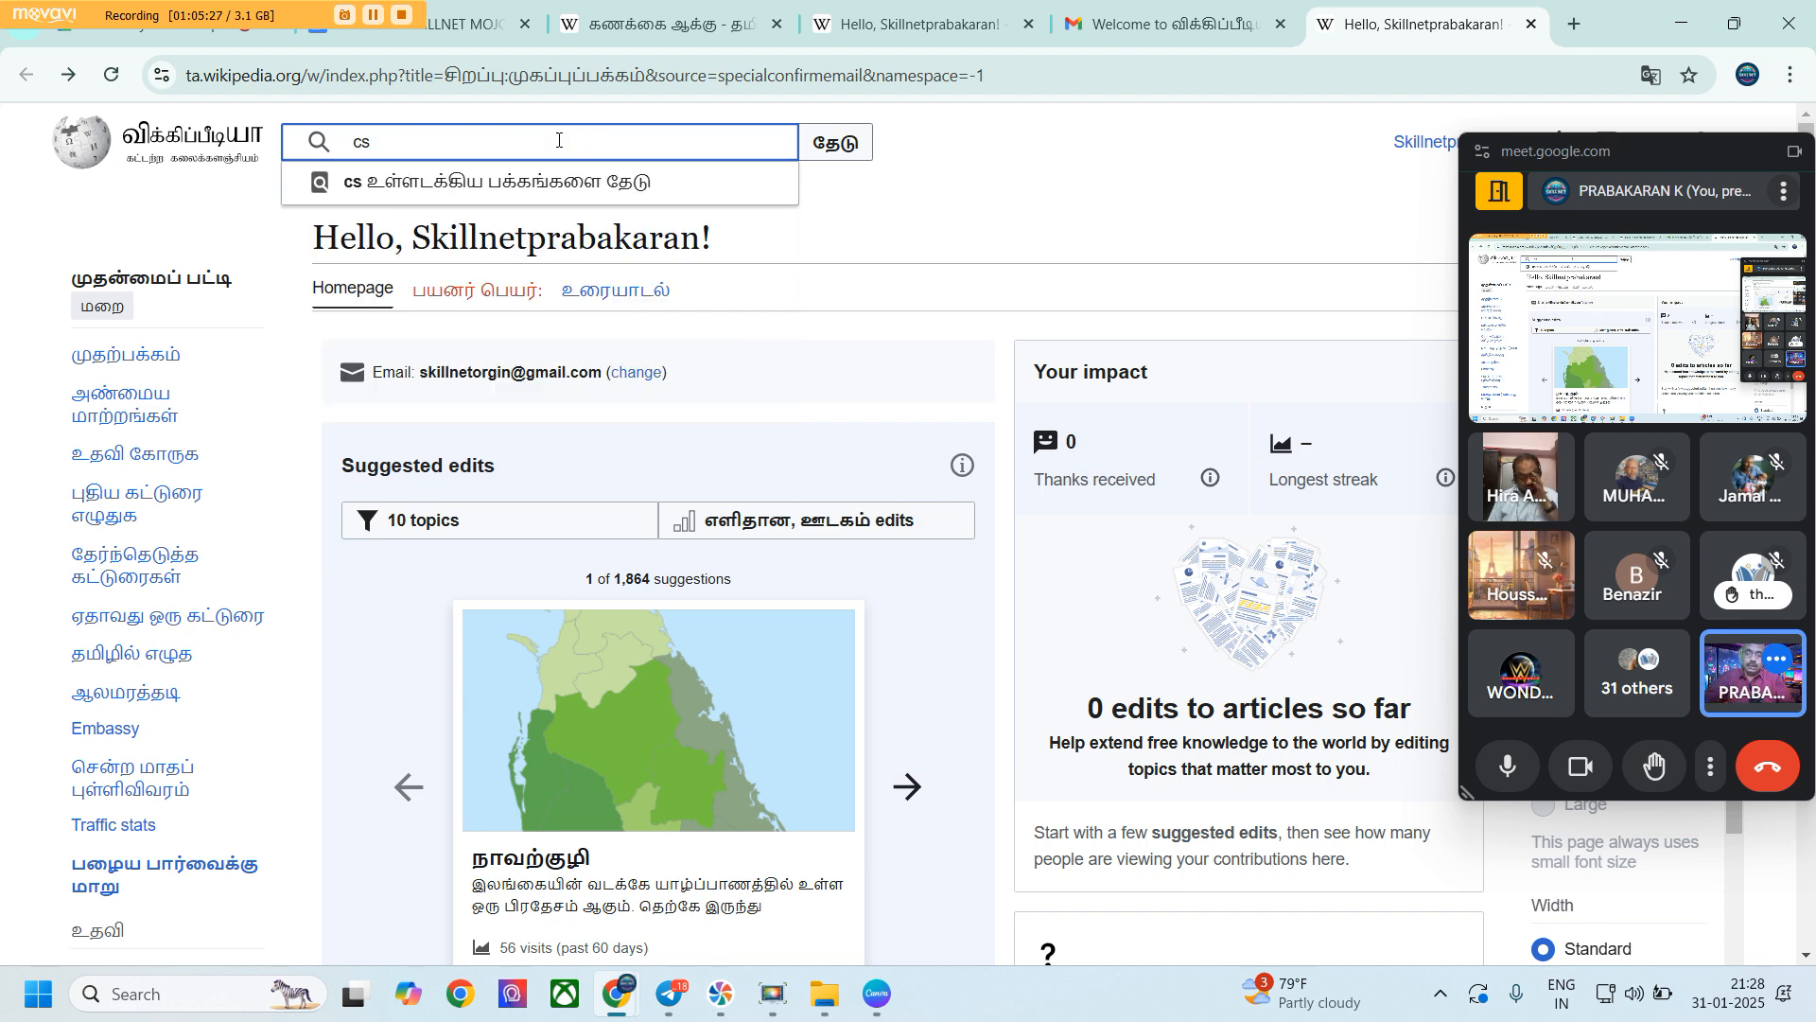
type(" s")
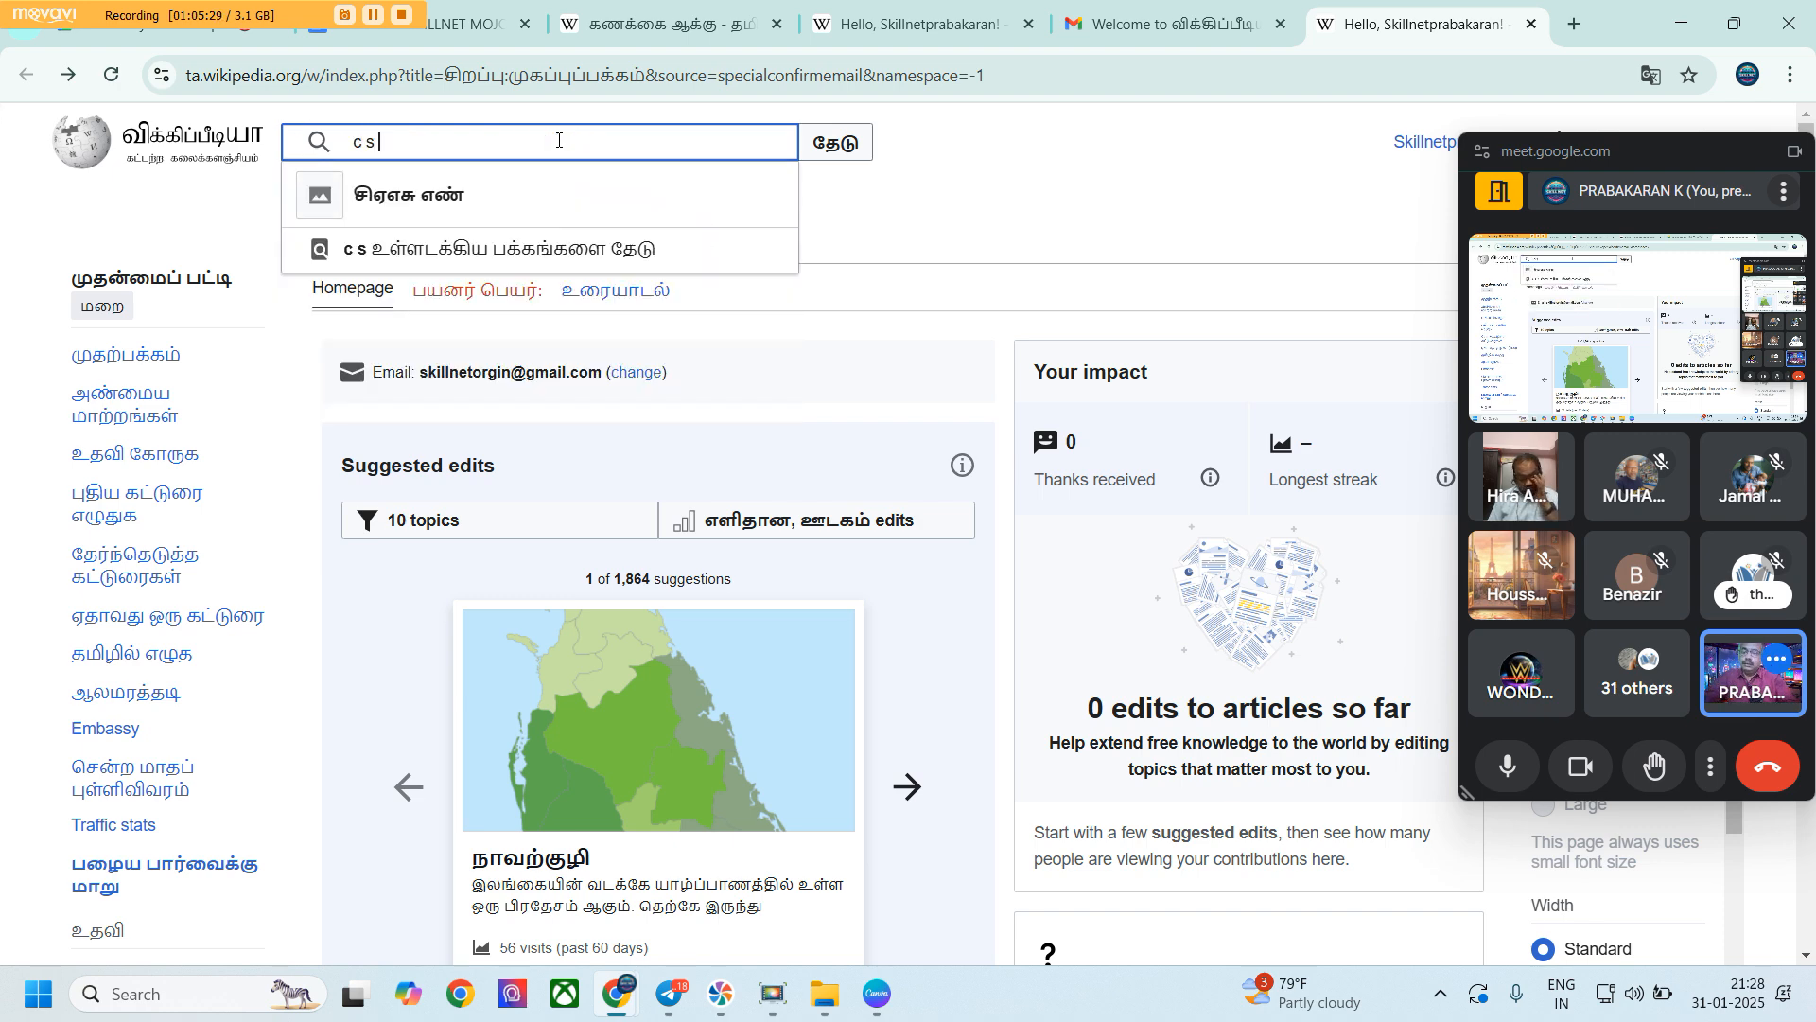
type(" jaya")
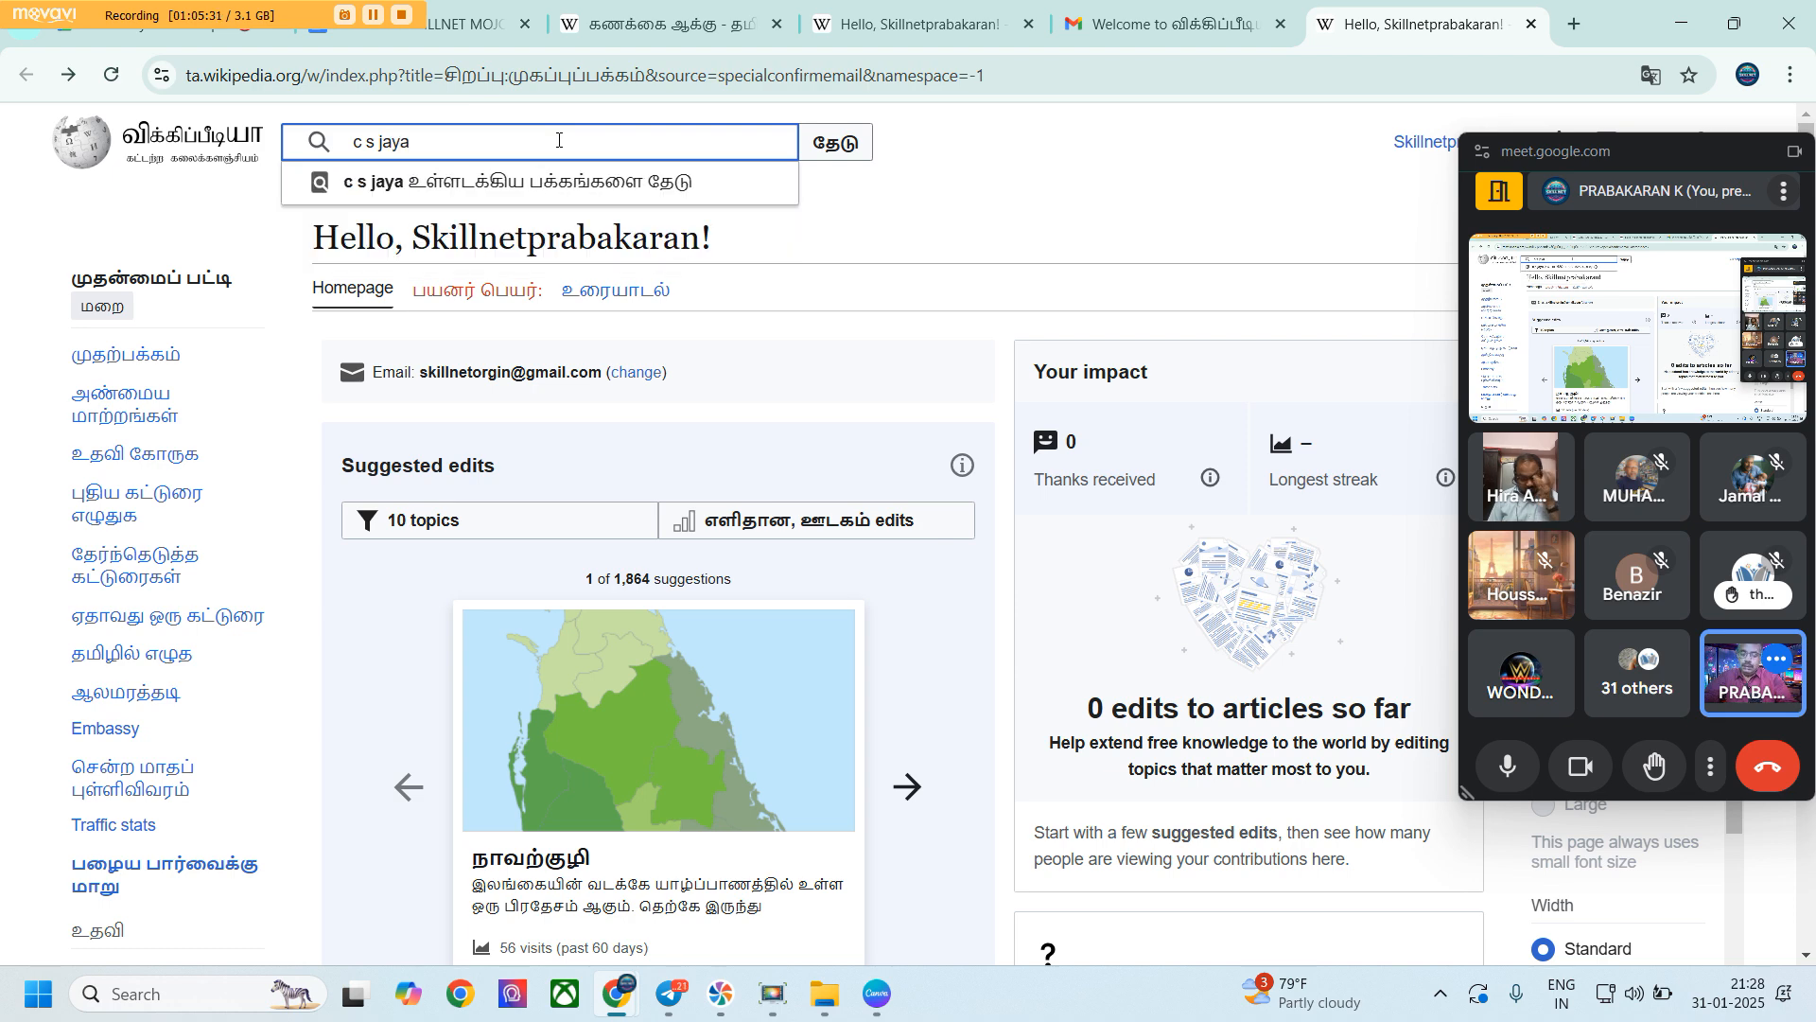
type("raman")
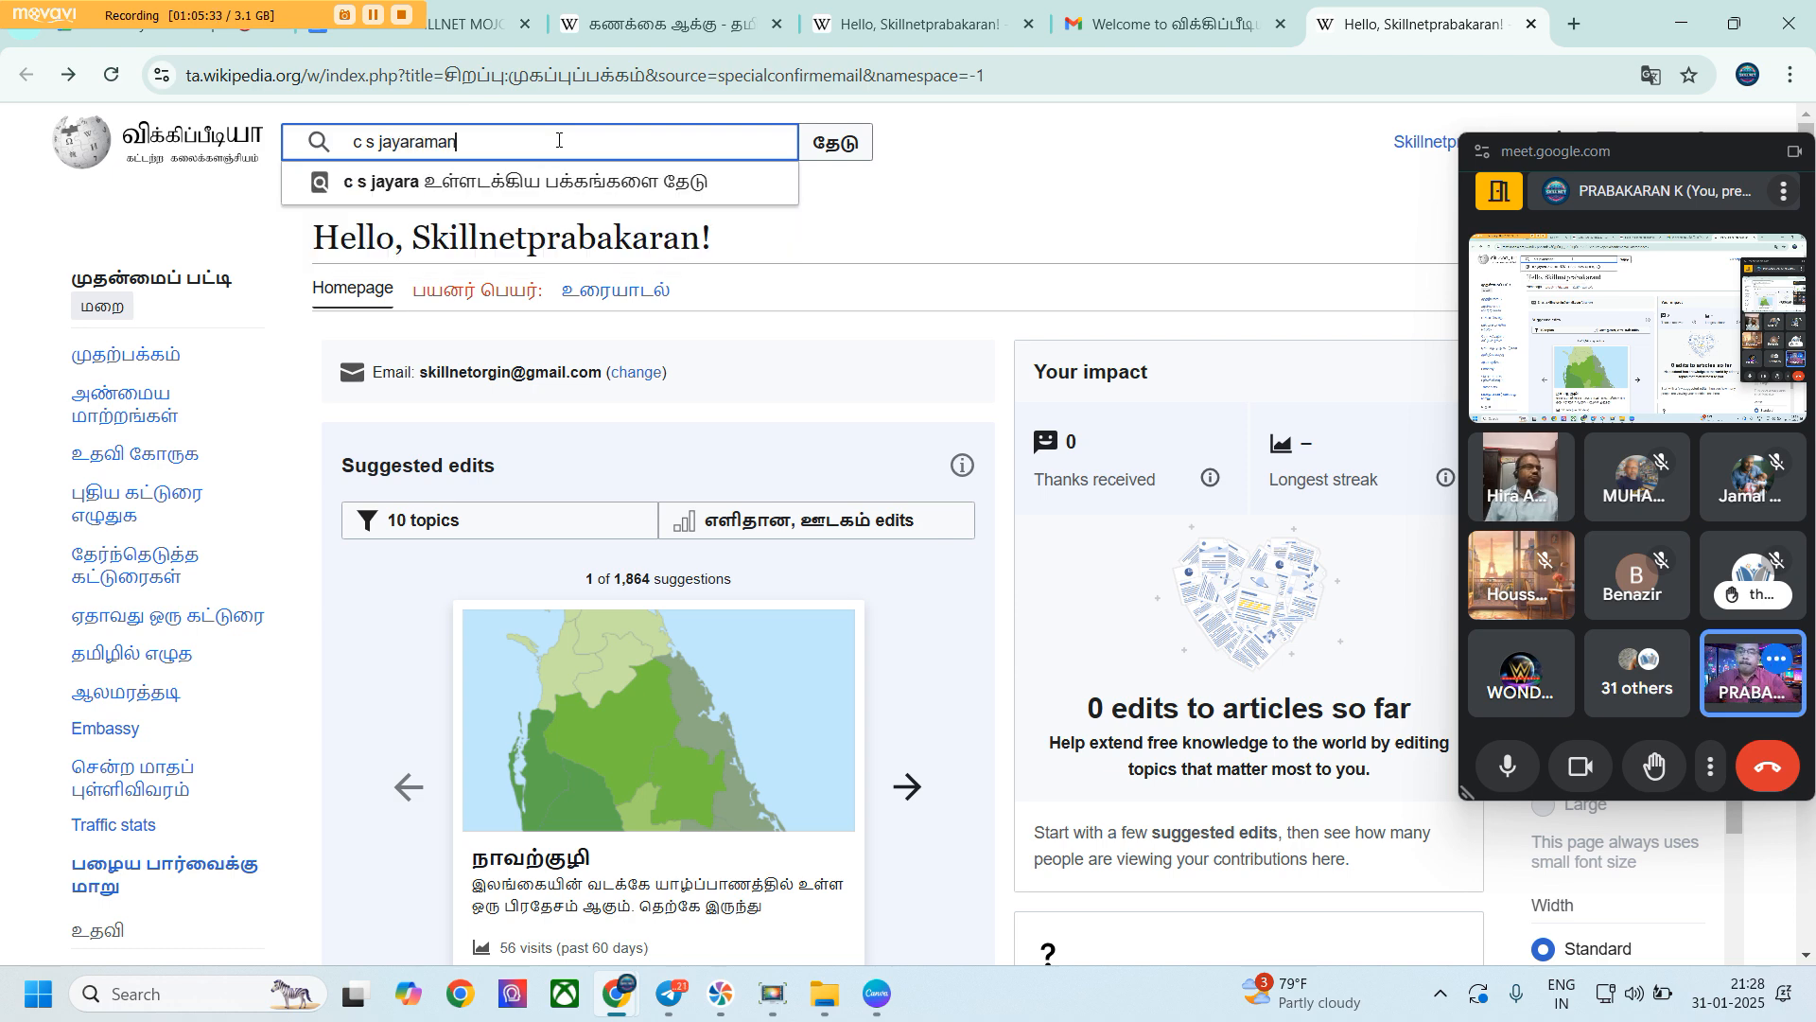
left_click(556, 181)
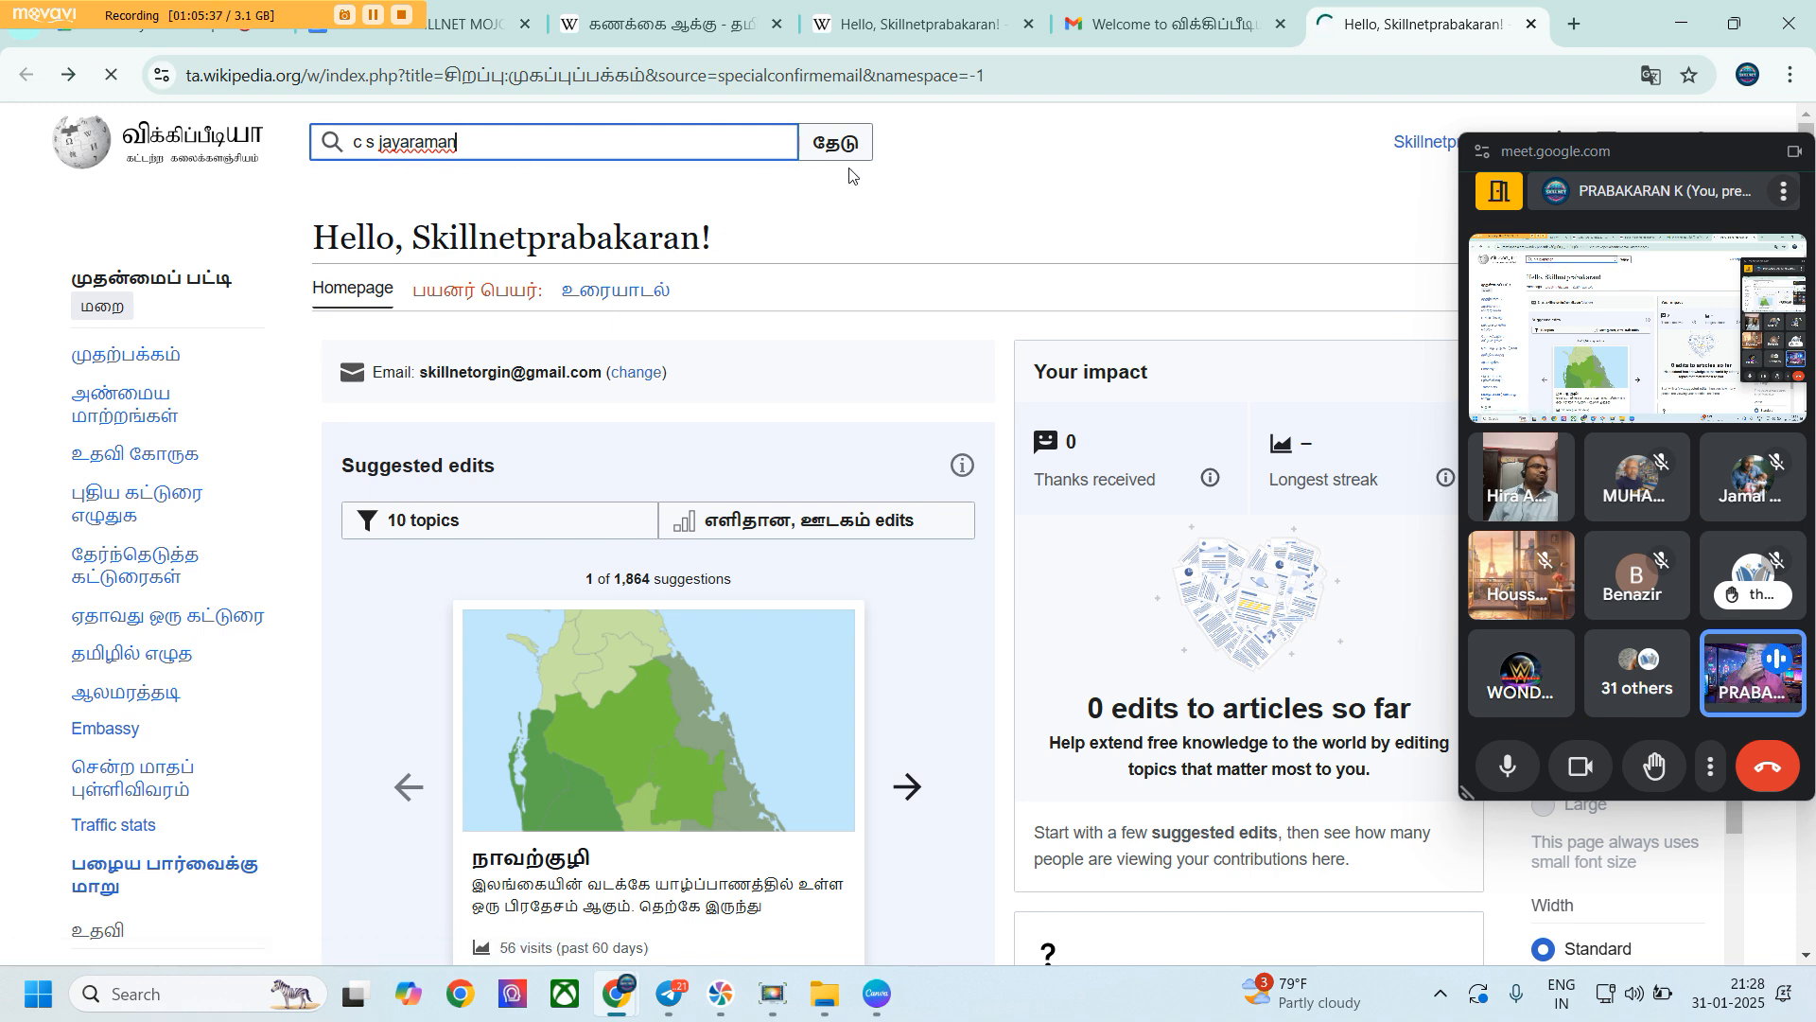
left_click(833, 140)
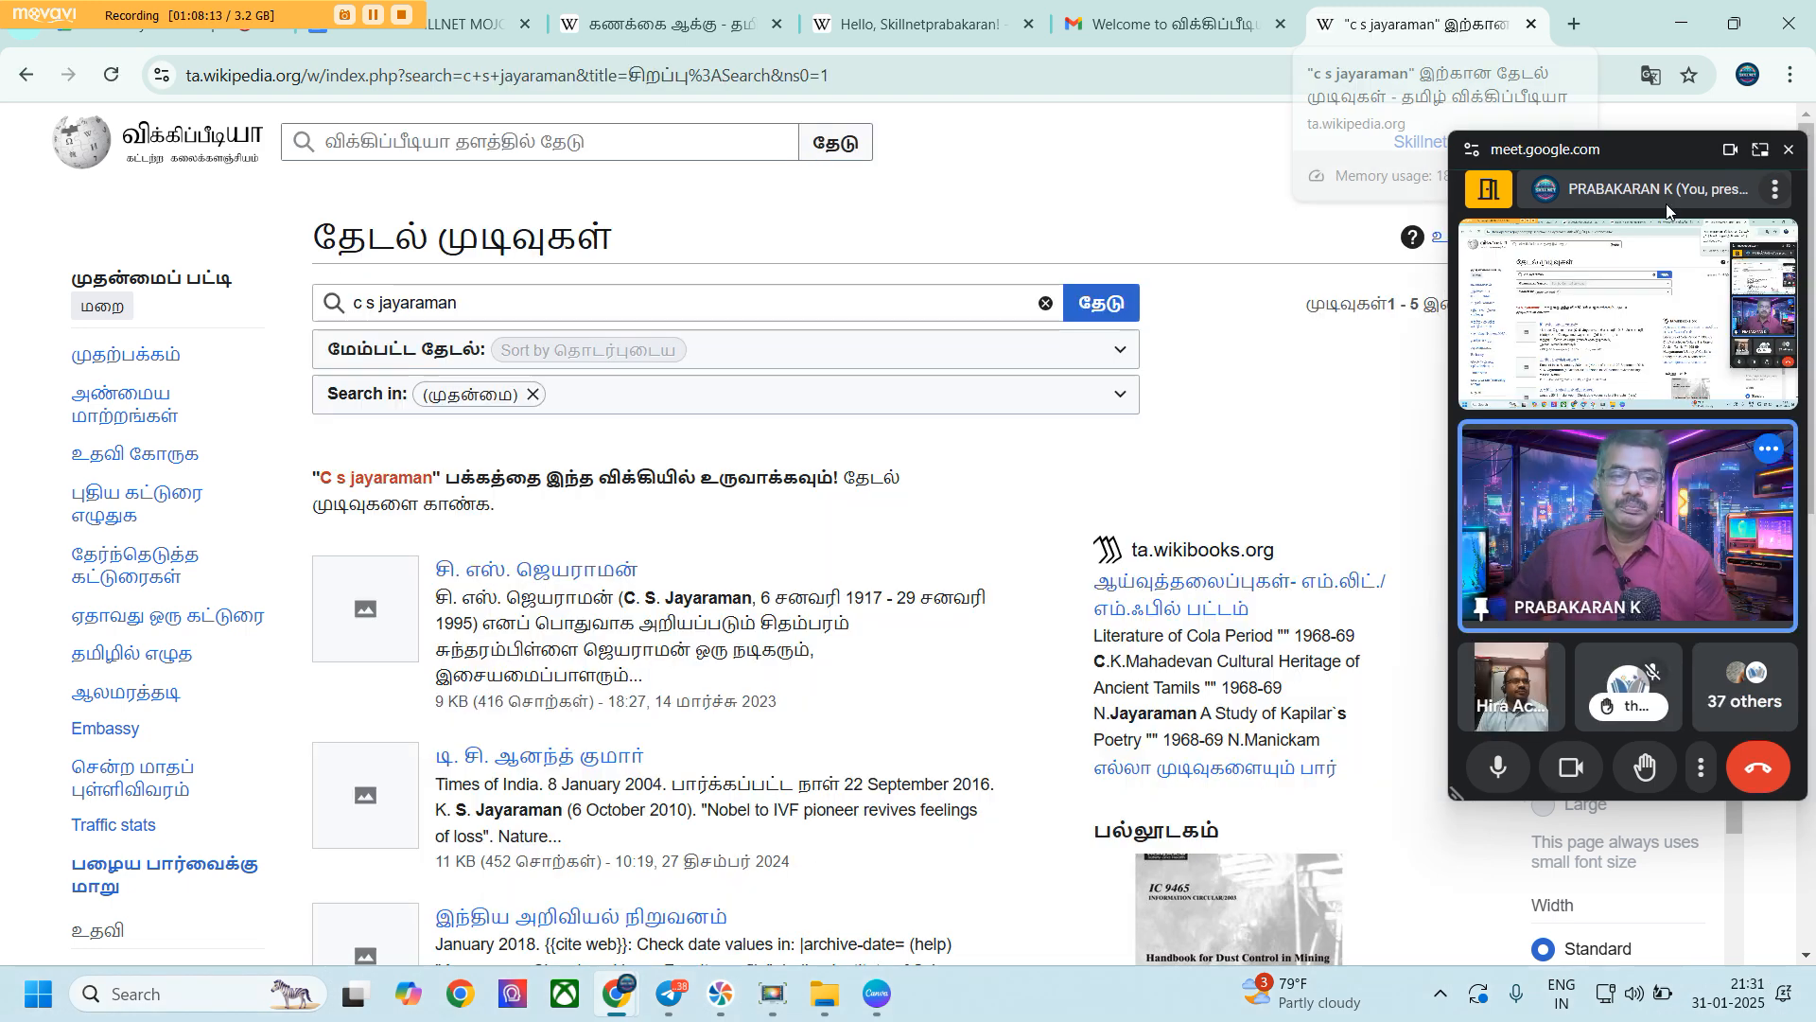
Look through the search results, open the சி. எஸ். ஜெயராமன் article and move the meeting window clear of its tools
left_click_drag(1666, 151, 1620, 179)
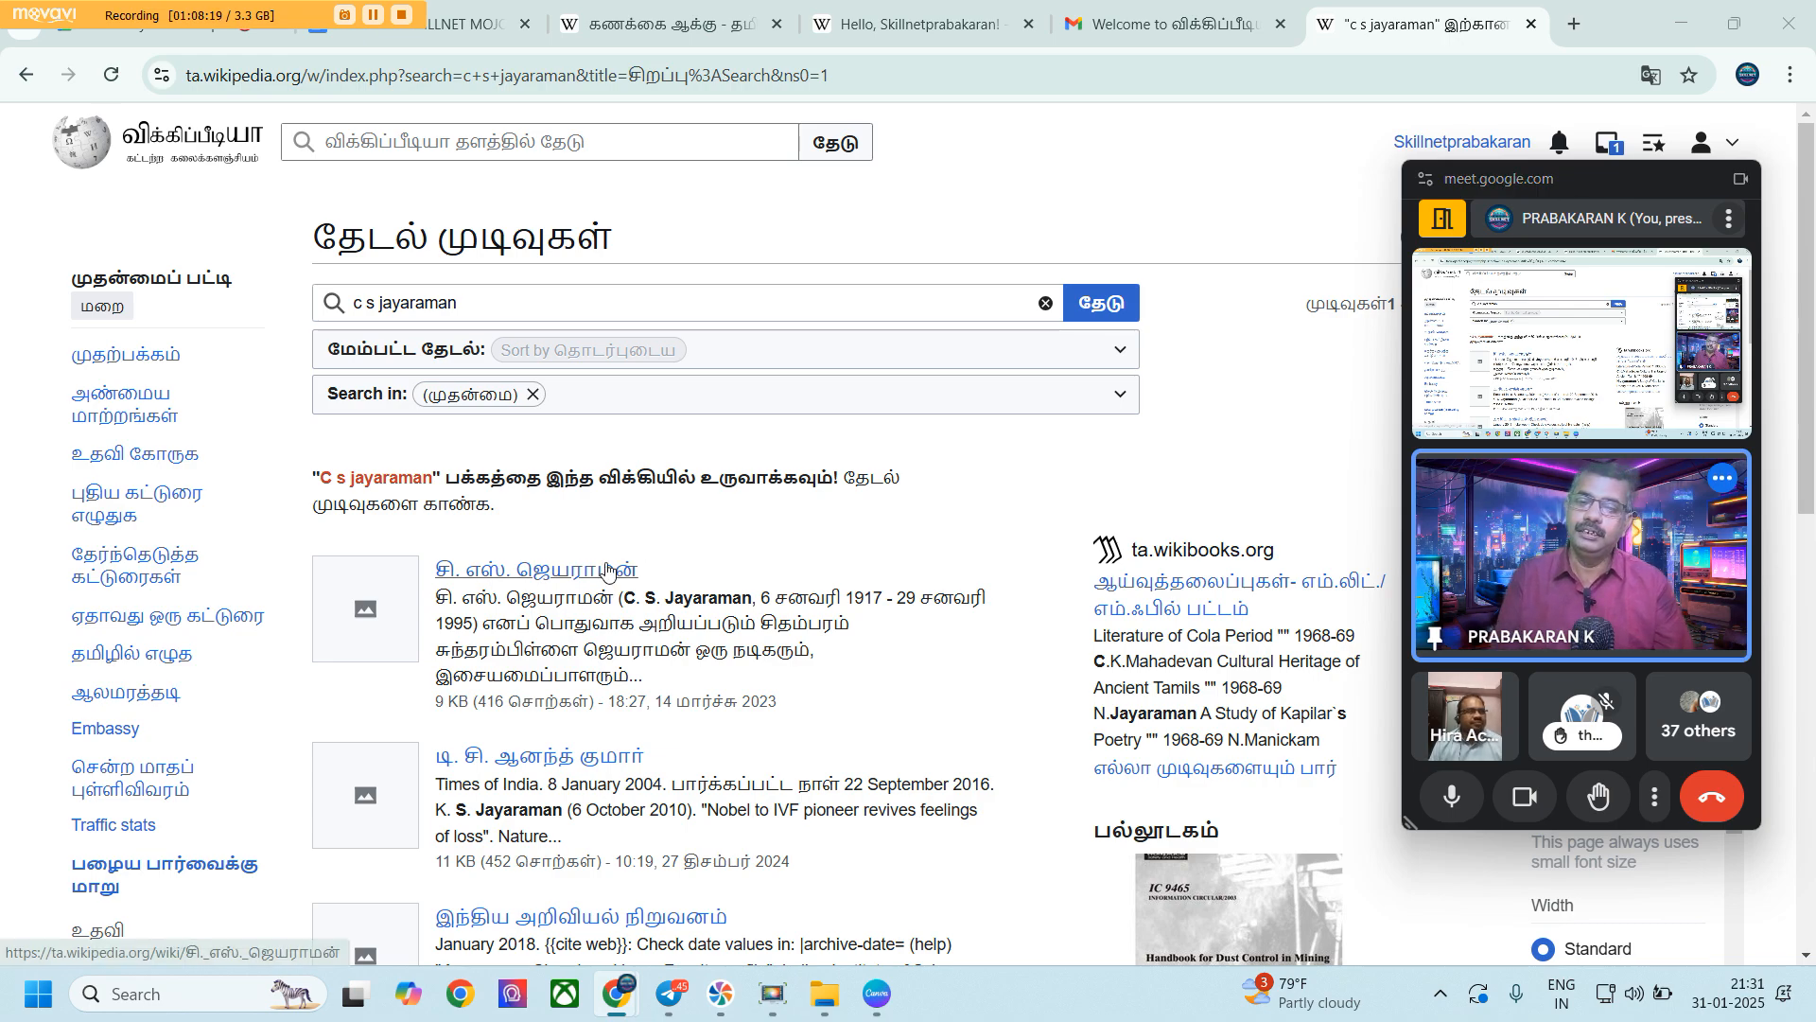
scroll(750, 686, "down", 10)
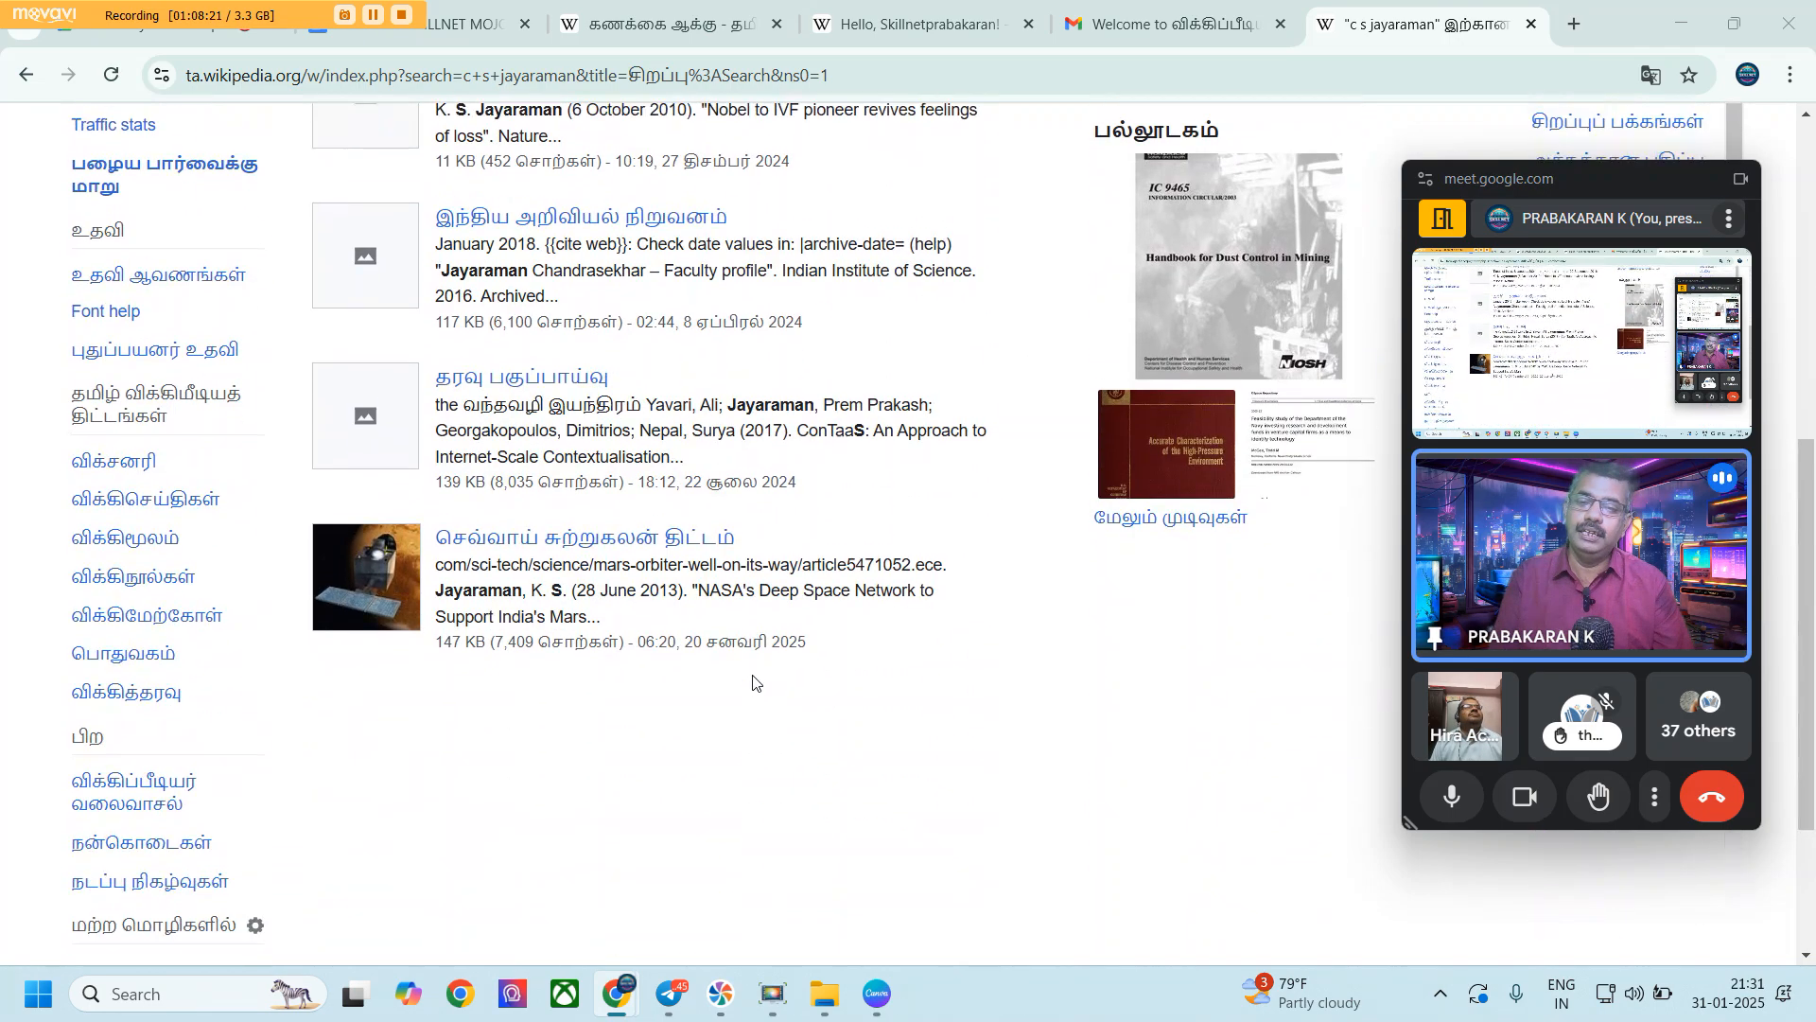
scroll(754, 681, "up", 10)
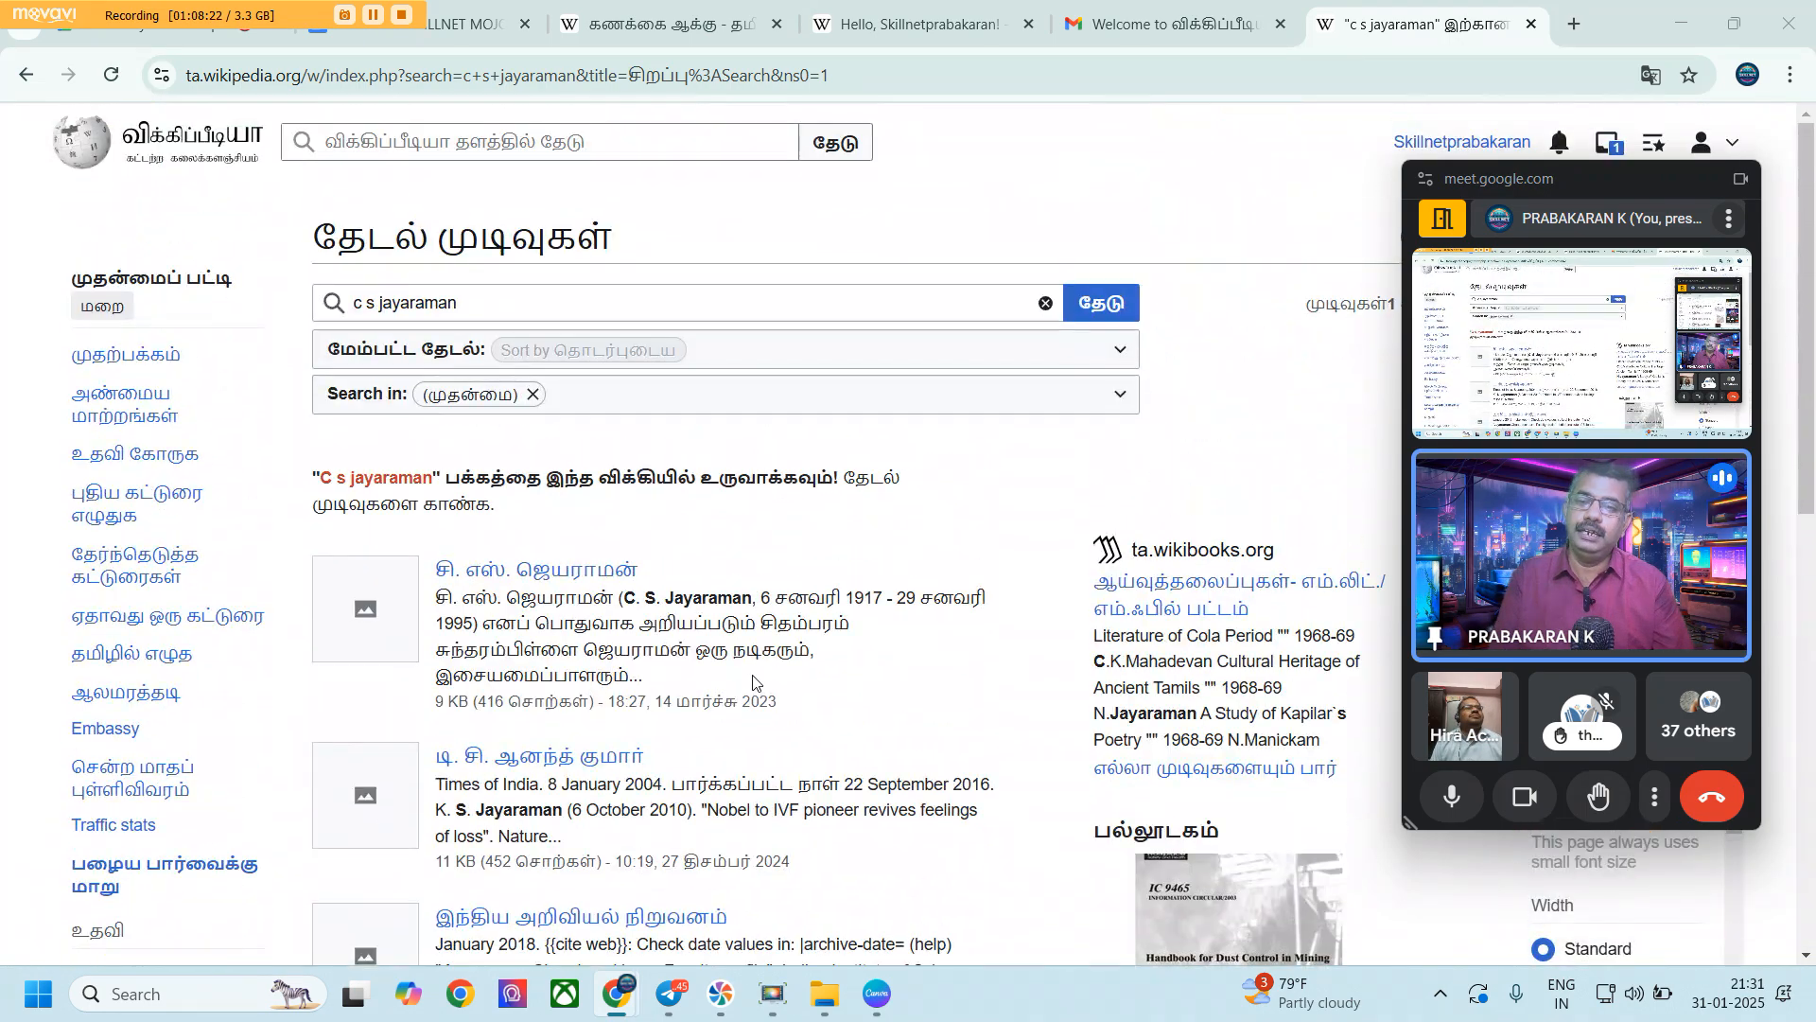
left_click(558, 573)
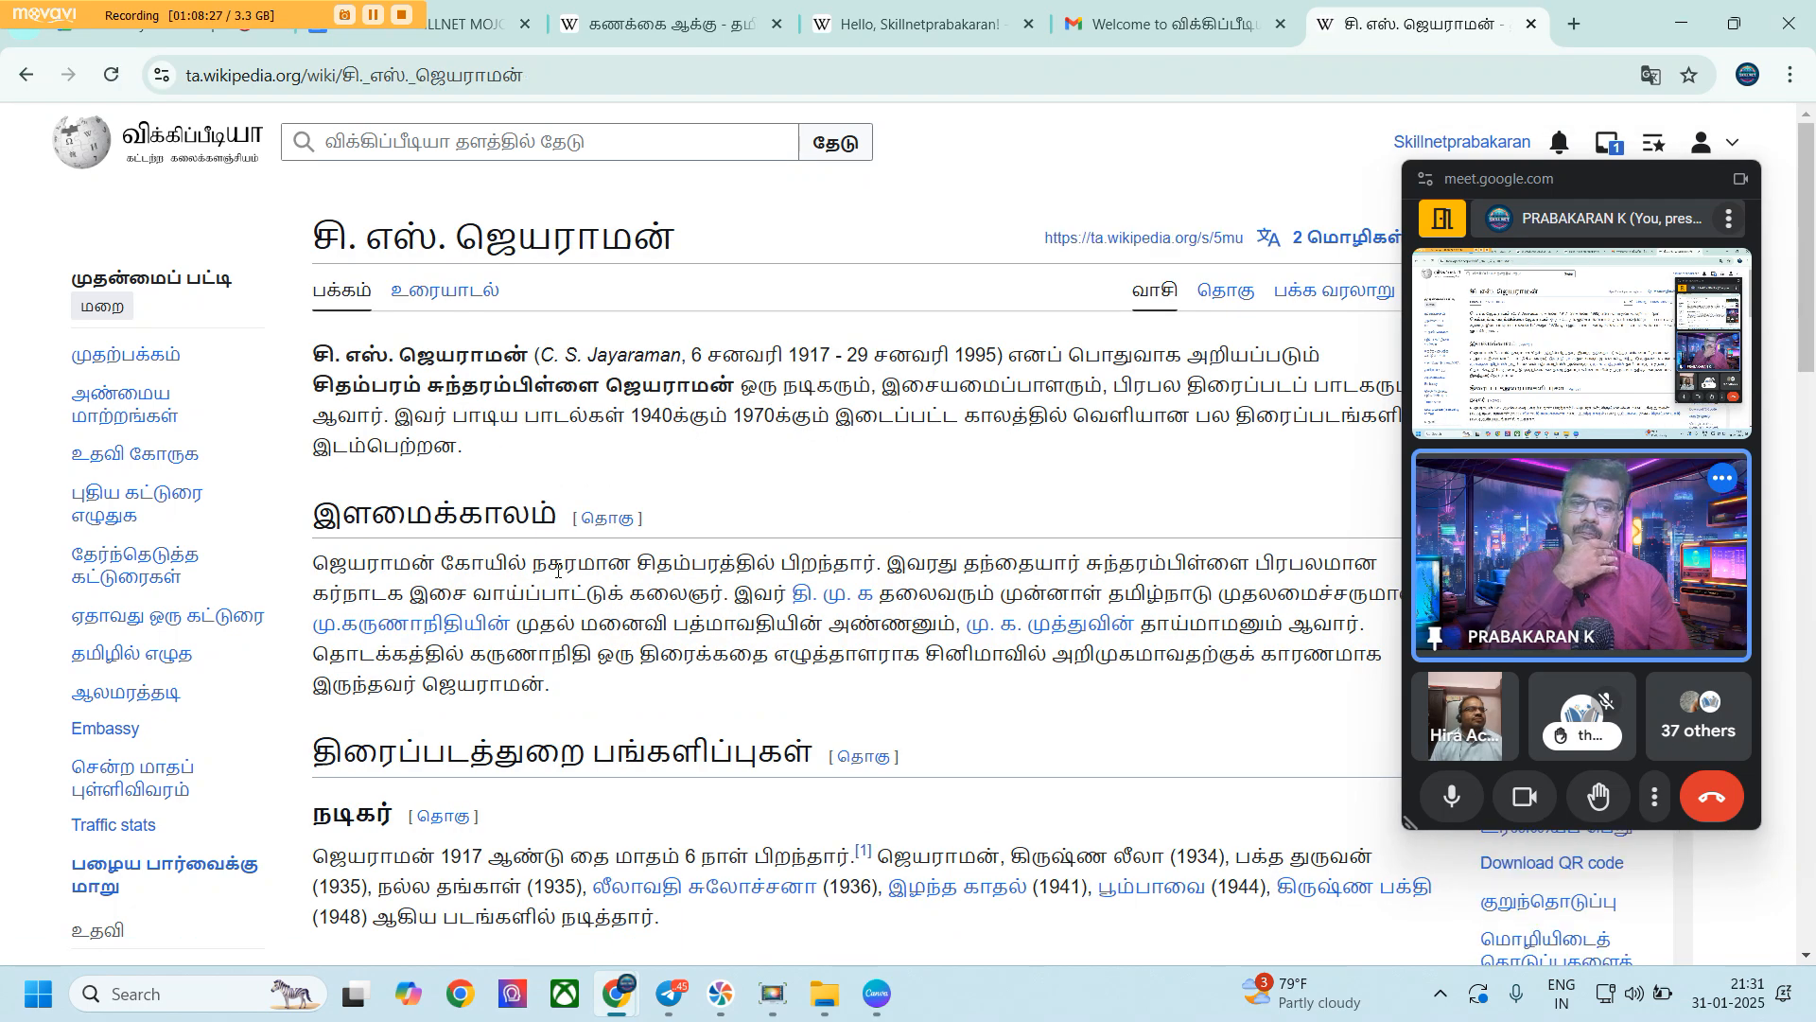
left_click_drag(1609, 185, 55, 188)
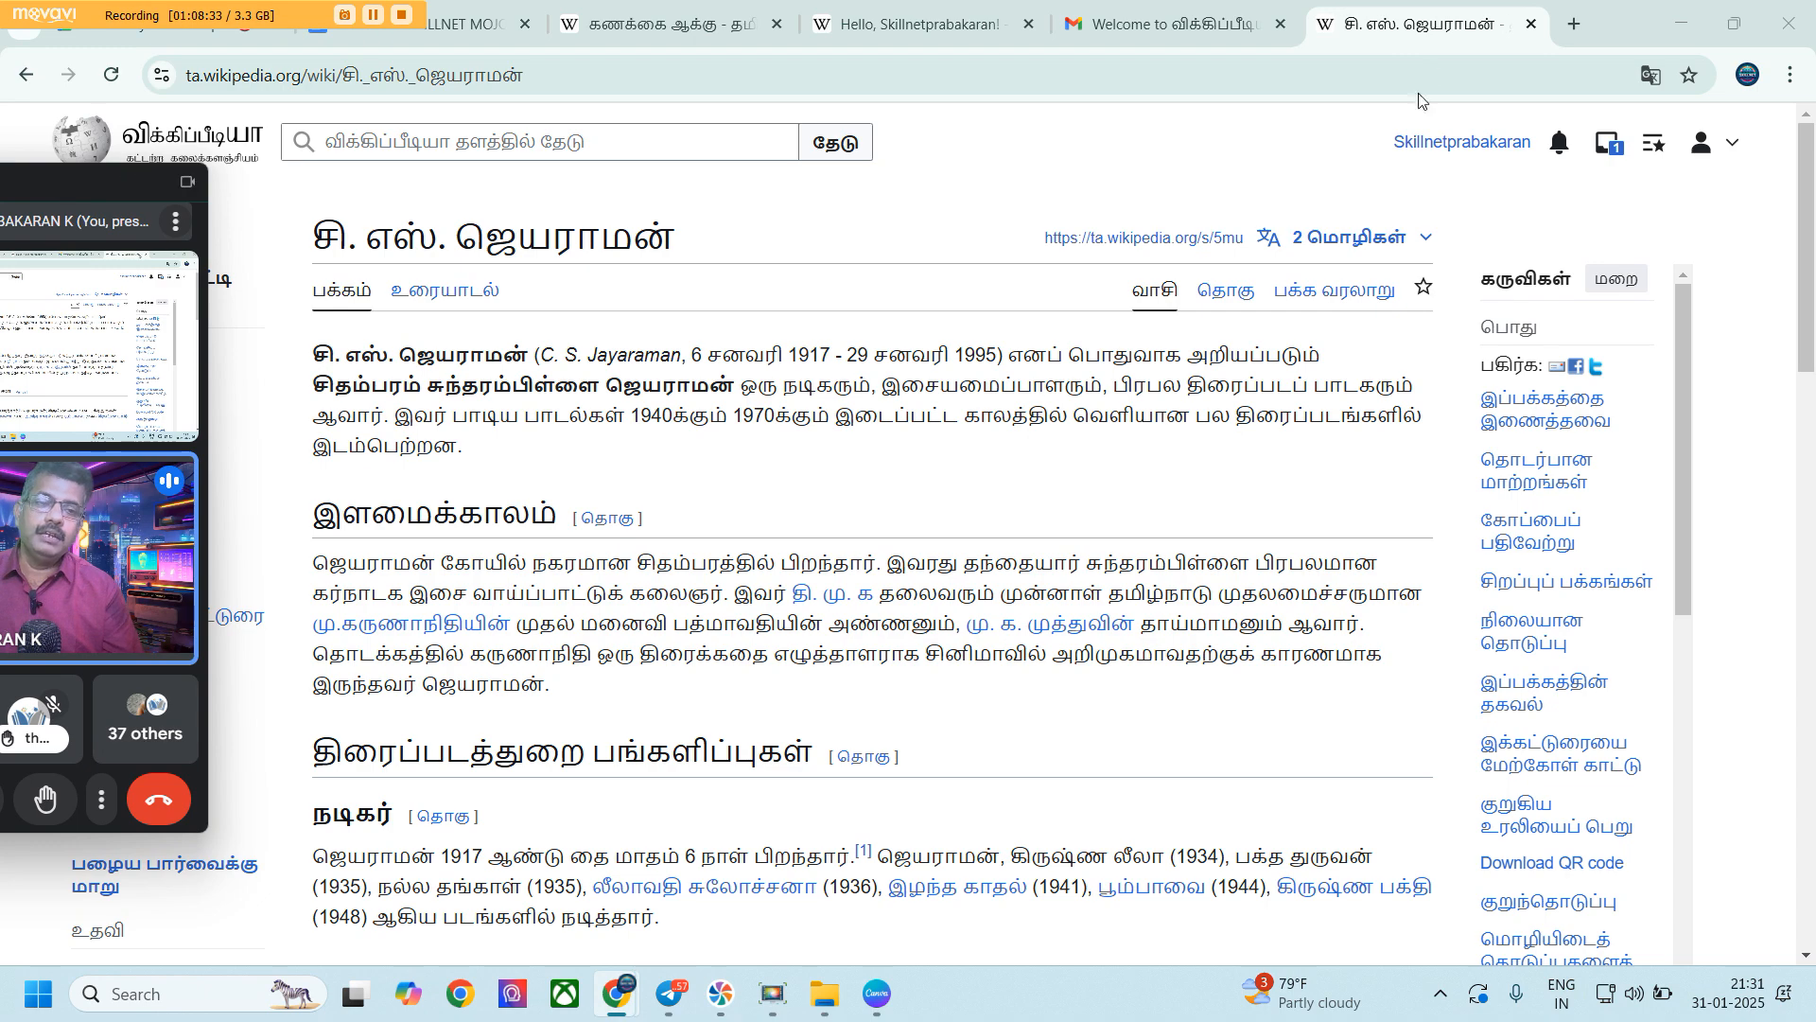
Read the சி. எஸ். ஜெயராமன் article through to its references and categories, and open its revision history
scroll(1114, 601, "down", 1)
scroll(1114, 600, "down", 1)
scroll(1114, 598, "down", 1)
scroll(1114, 595, "up", 2)
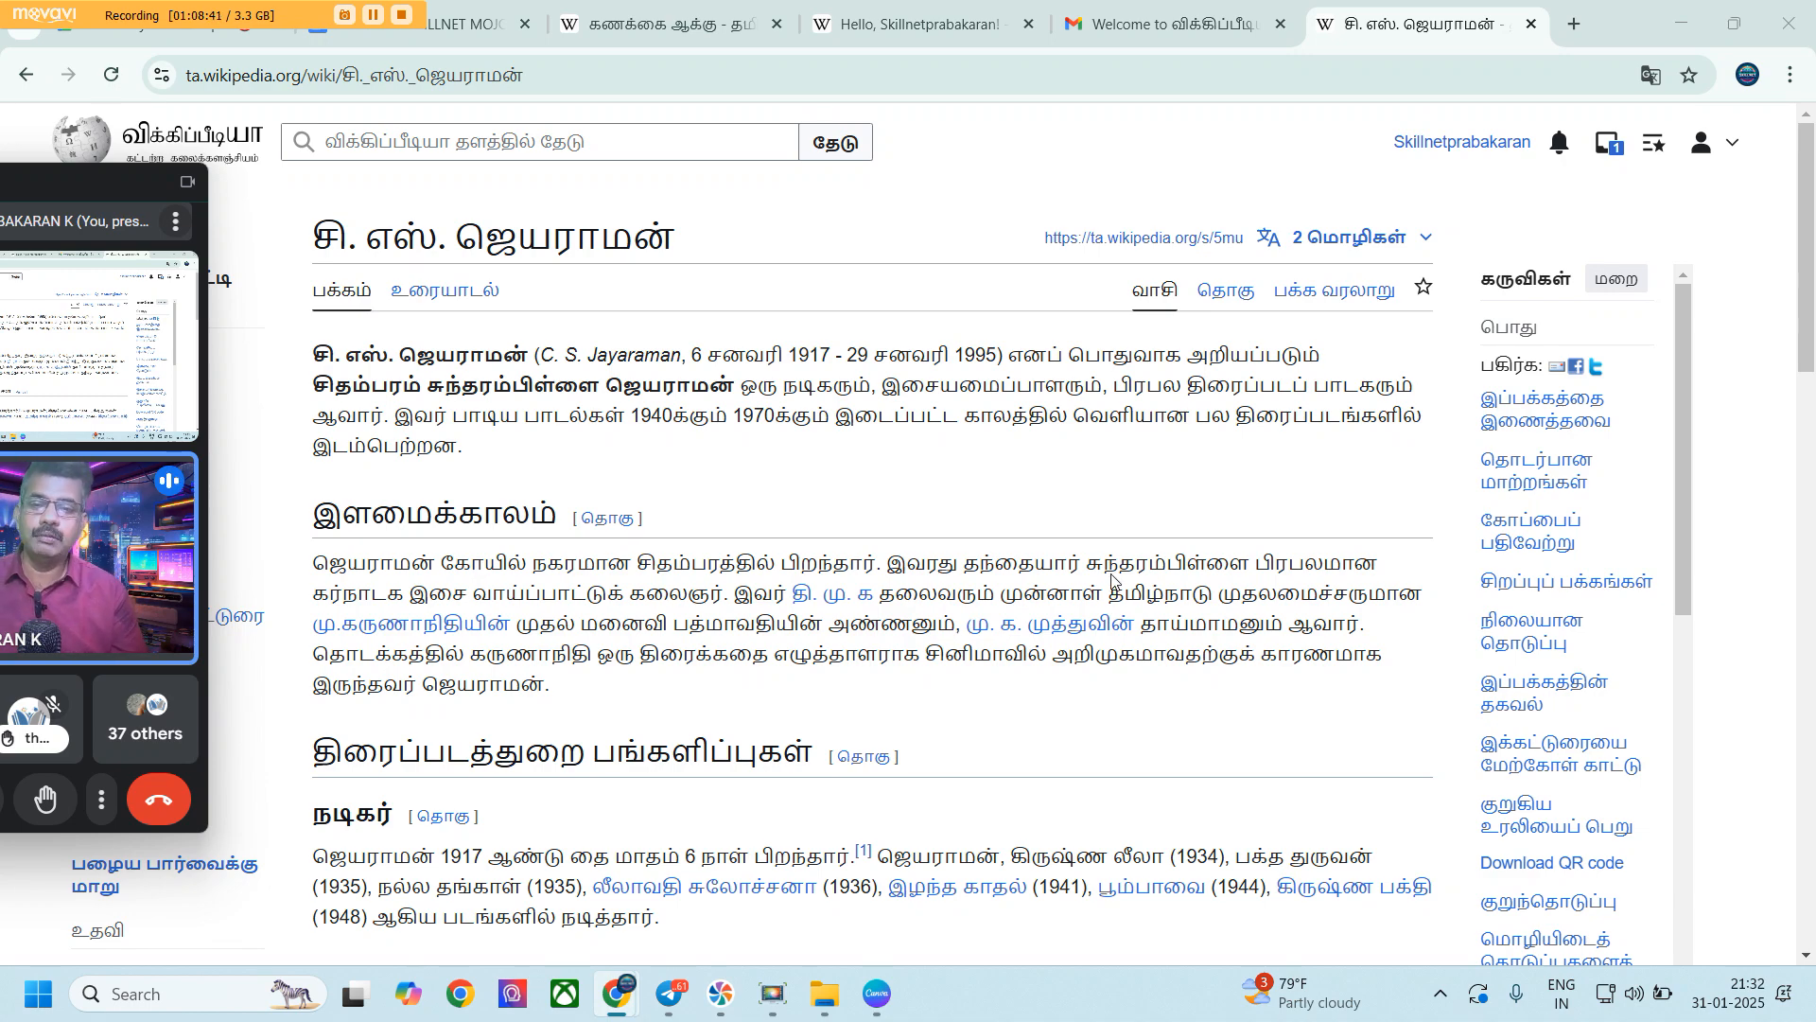
scroll(1112, 581, "down", 5)
scroll(1113, 579, "down", 2)
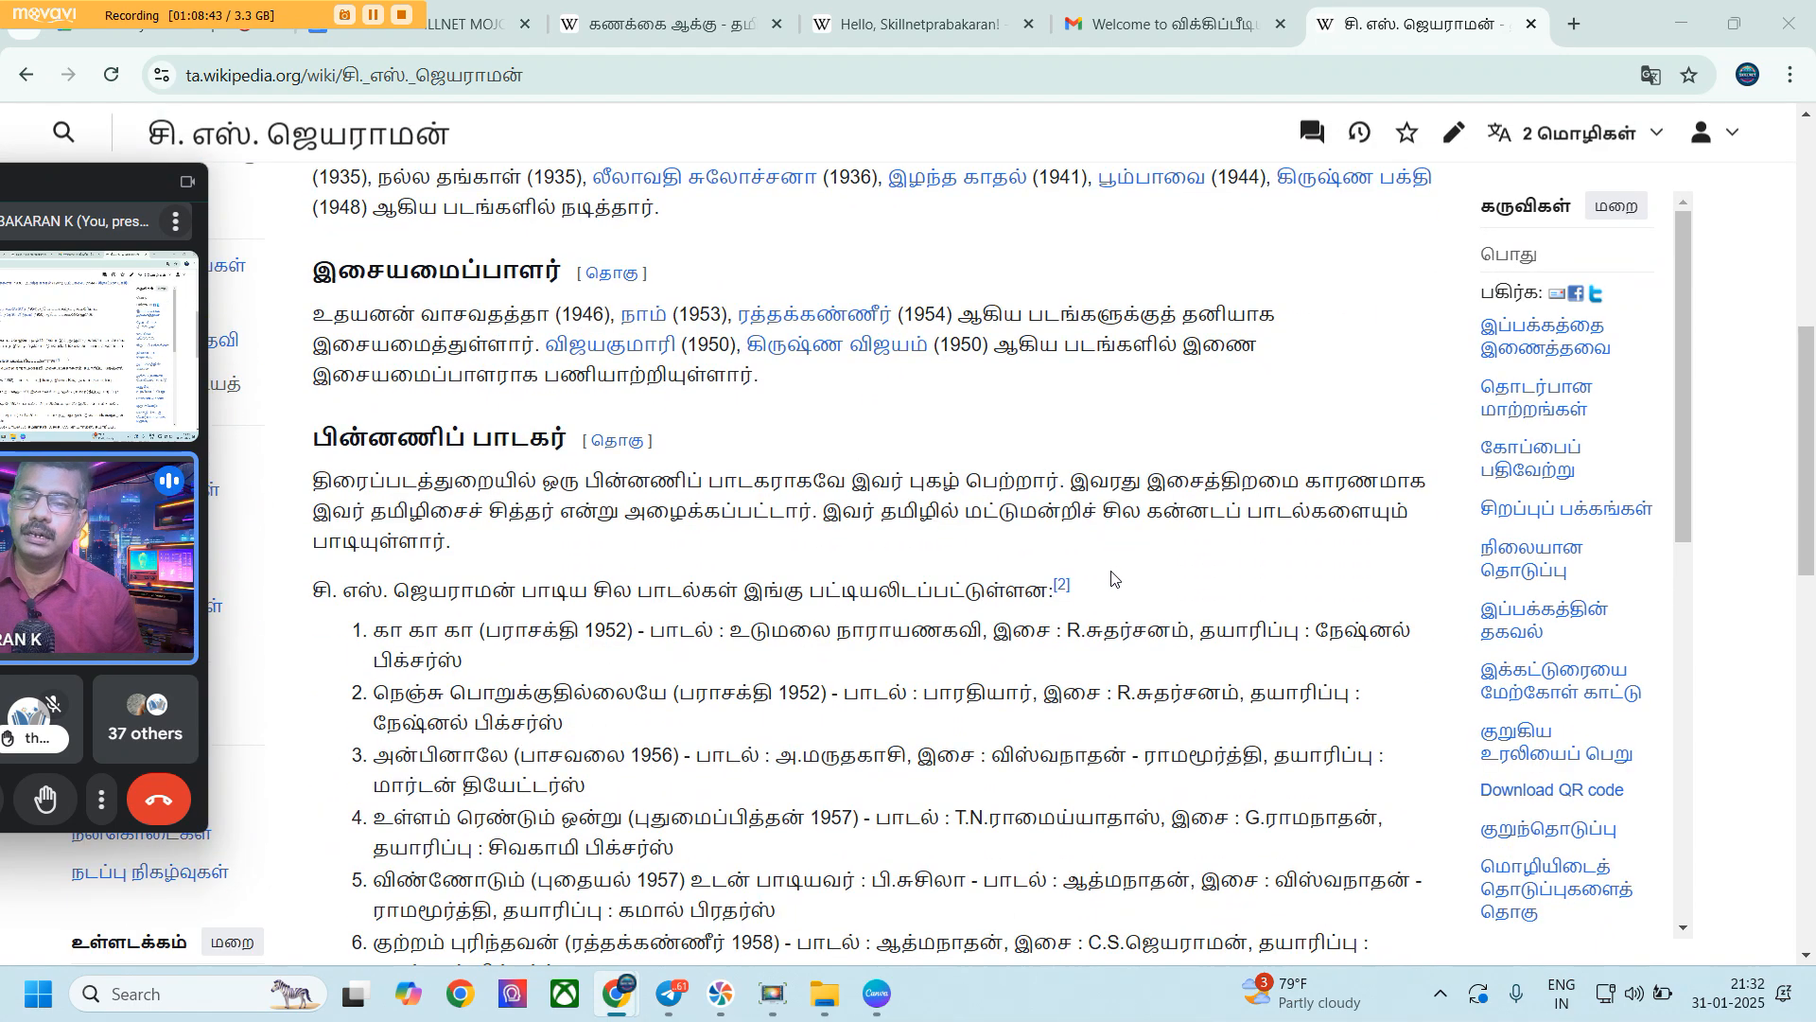
scroll(1112, 578, "down", 2)
scroll(1112, 579, "down", 10)
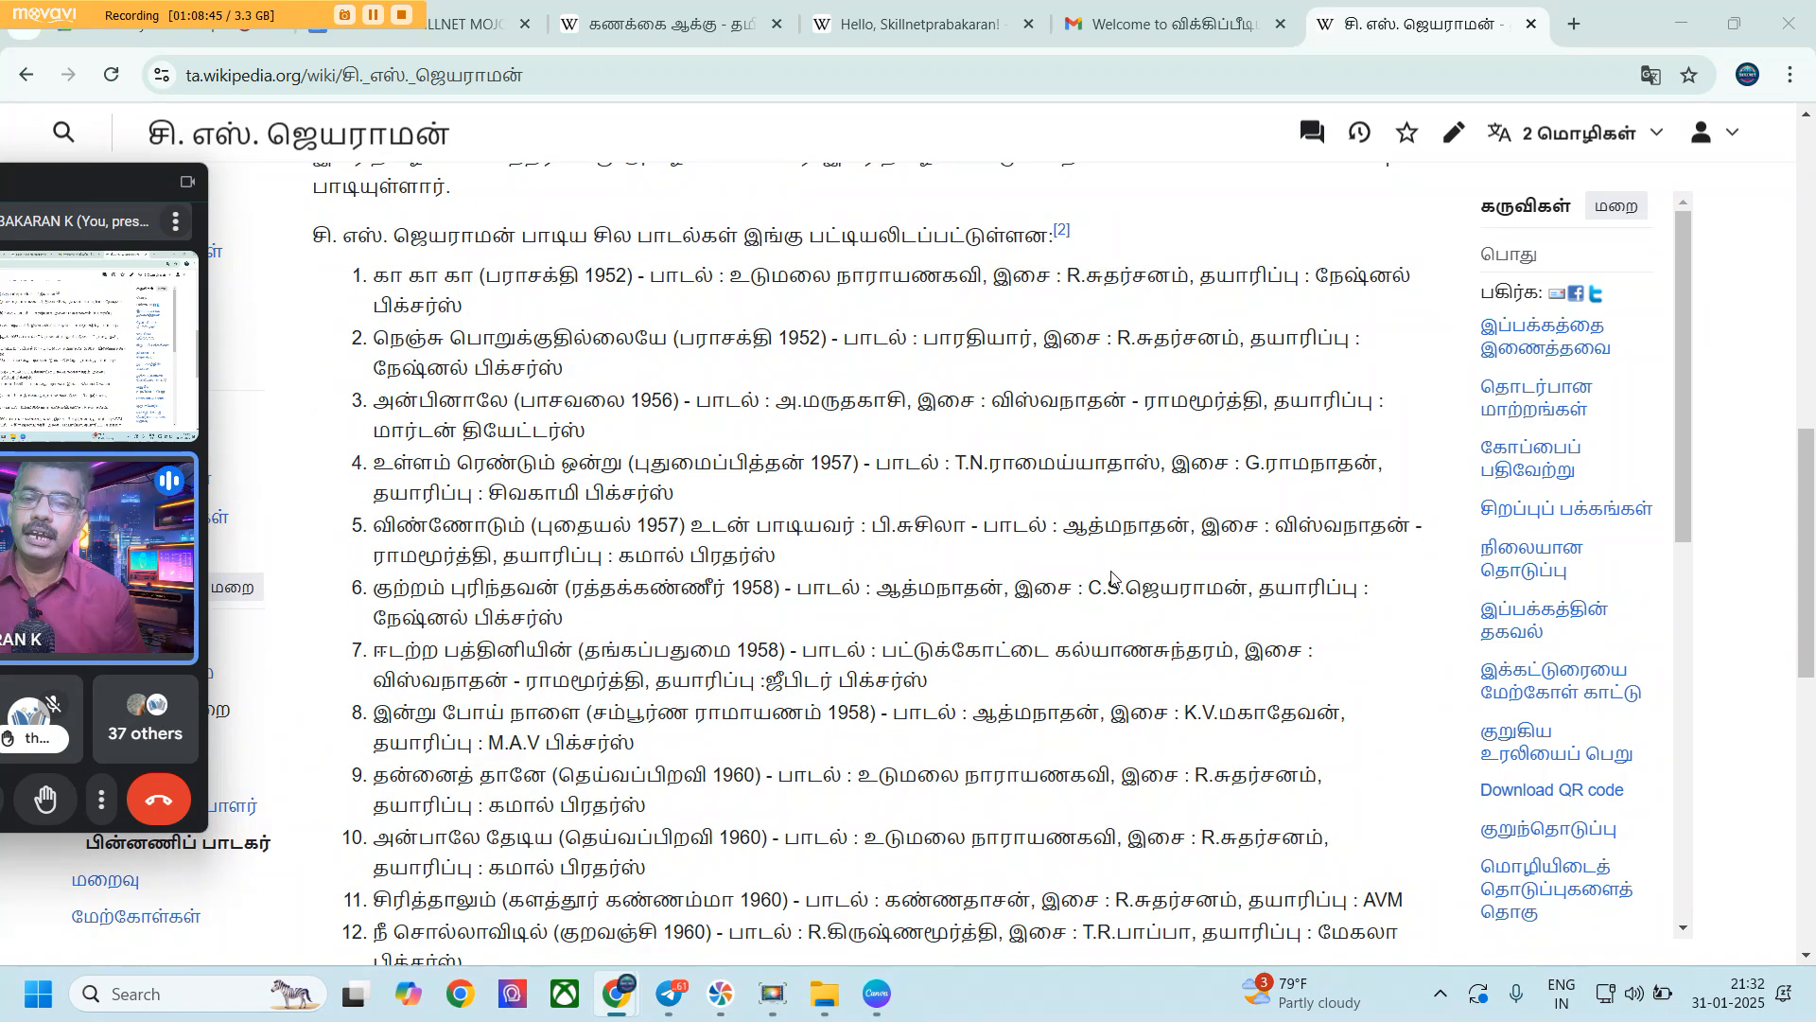
scroll(1113, 579, "down", 2)
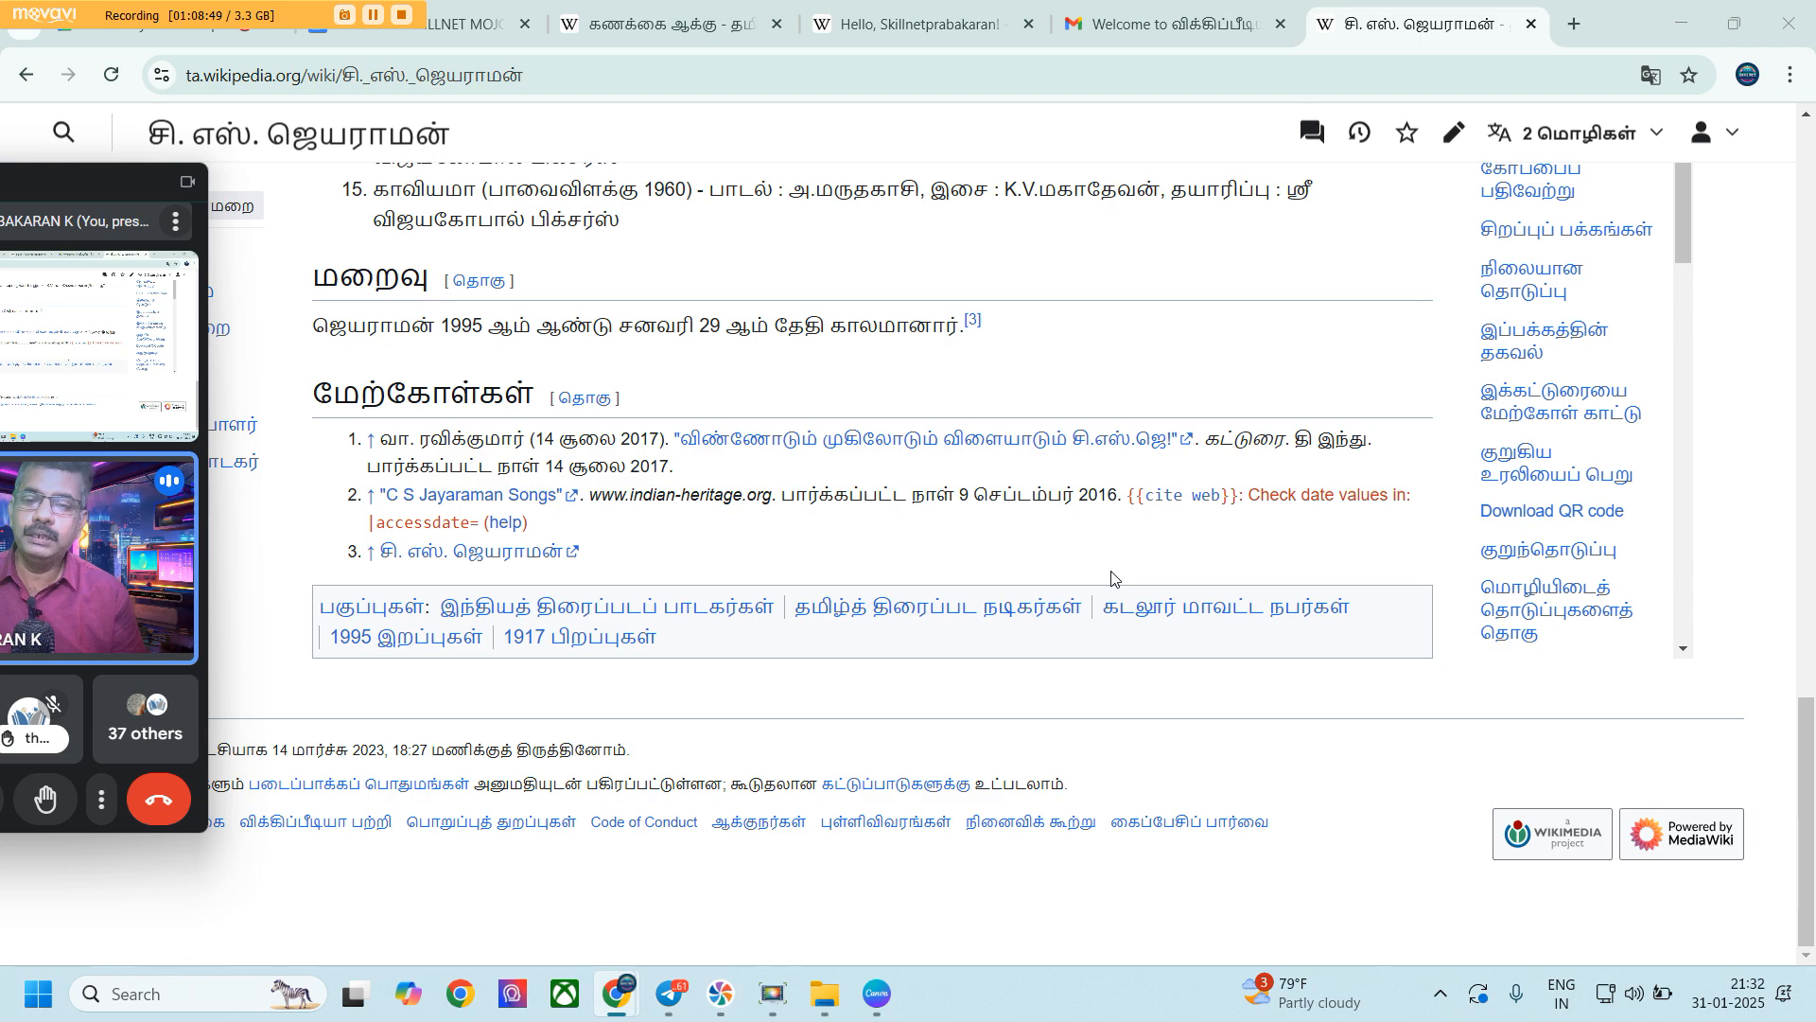
scroll(1112, 579, "up", 15)
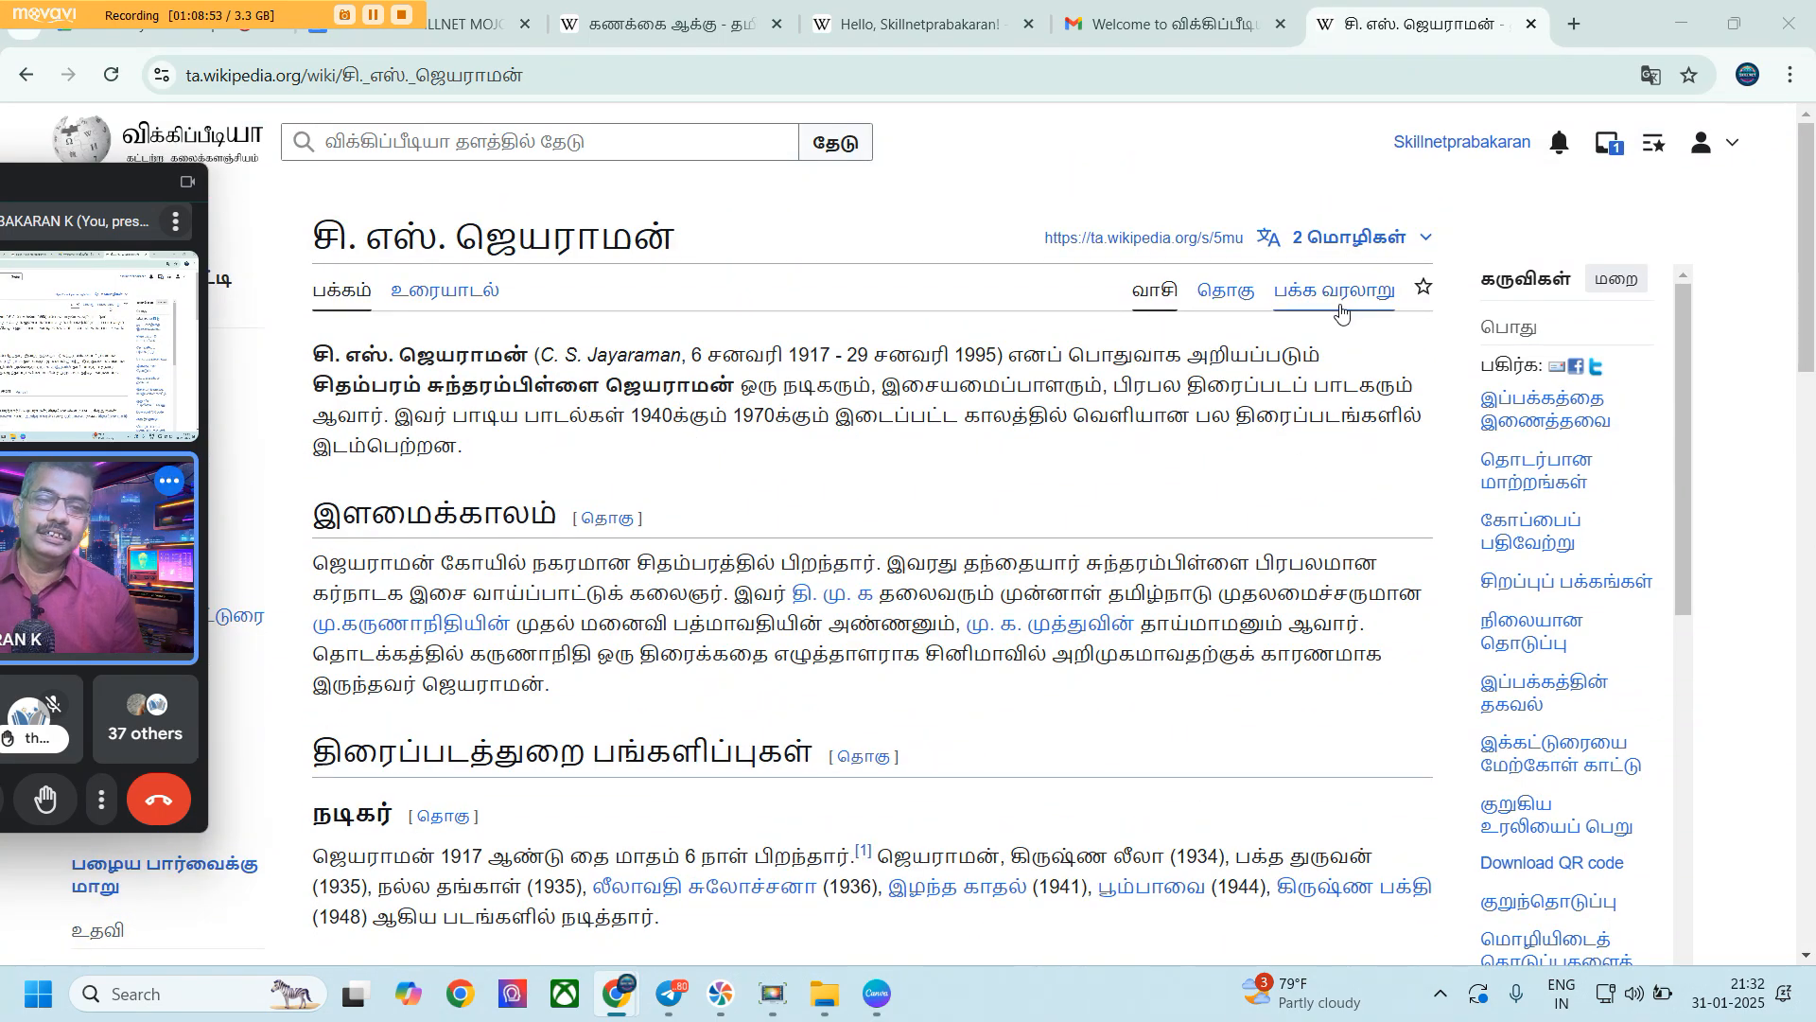
left_click(1325, 300)
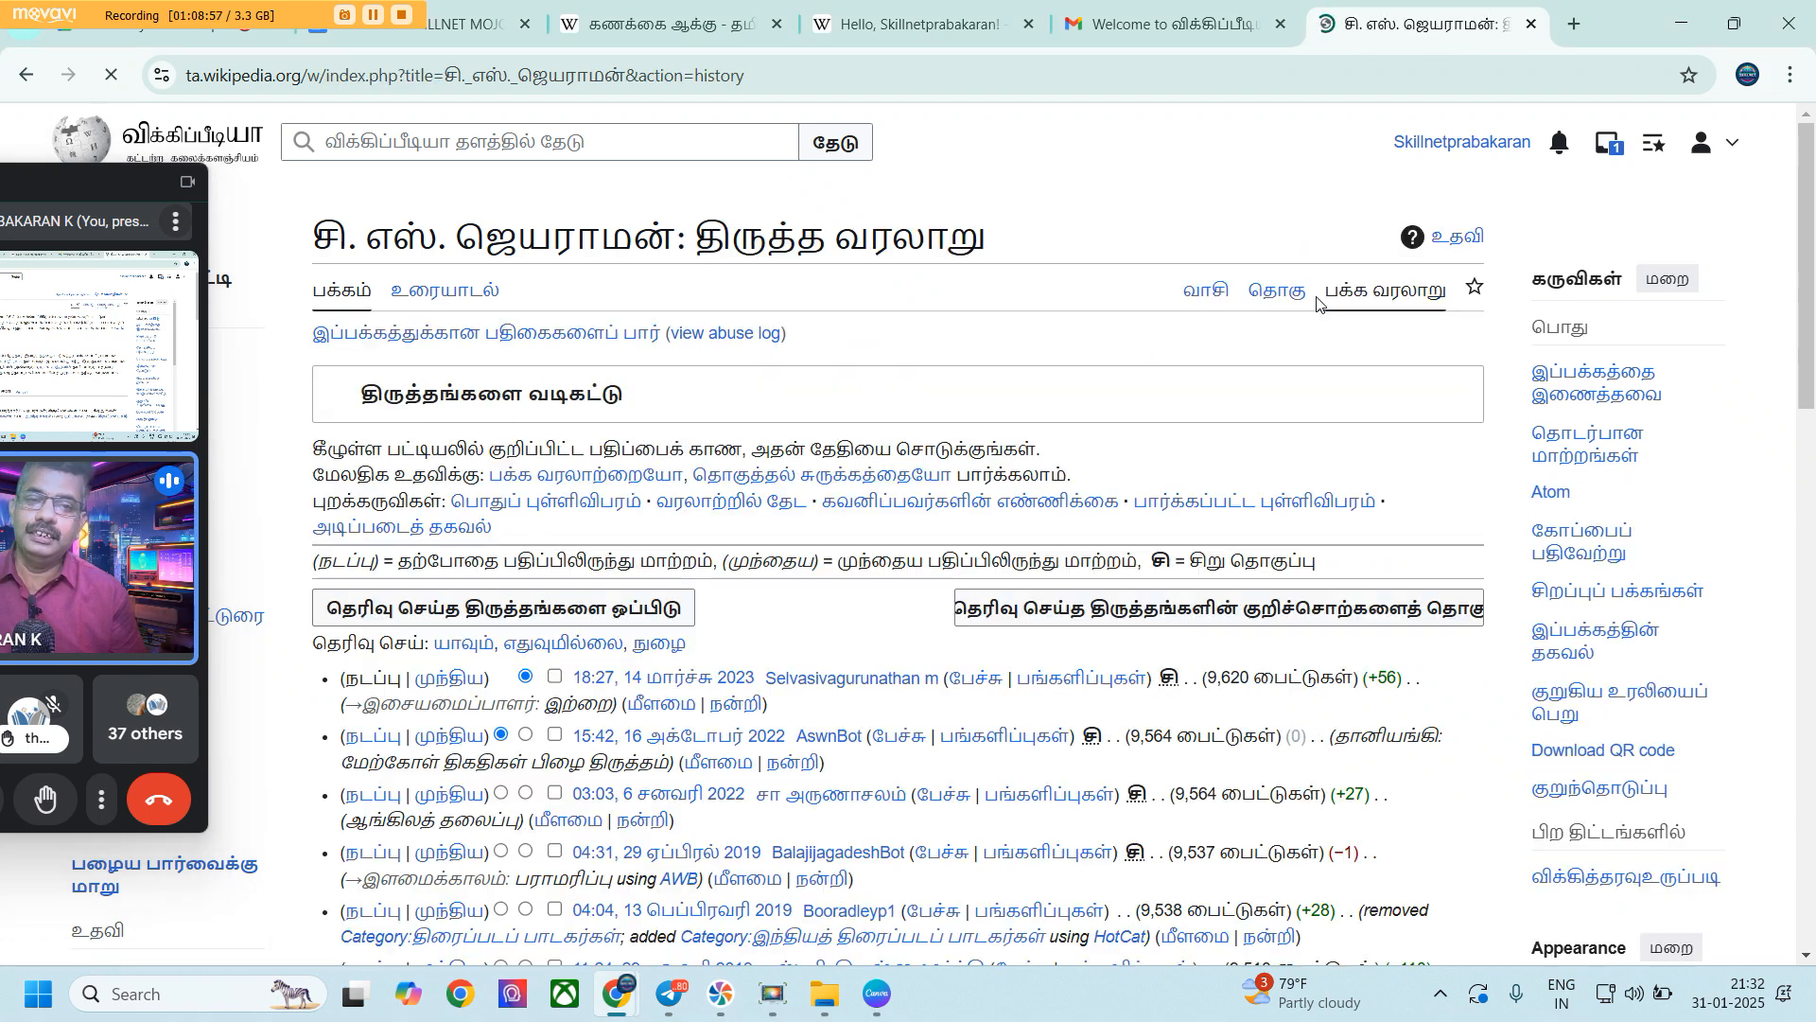
Read the article's revision history down to its oldest entry and open the user page of the contributor who created the article
scroll(1047, 666, "down", 2)
scroll(1047, 667, "up", 2)
scroll(1047, 667, "down", 5)
scroll(1047, 665, "down", 10)
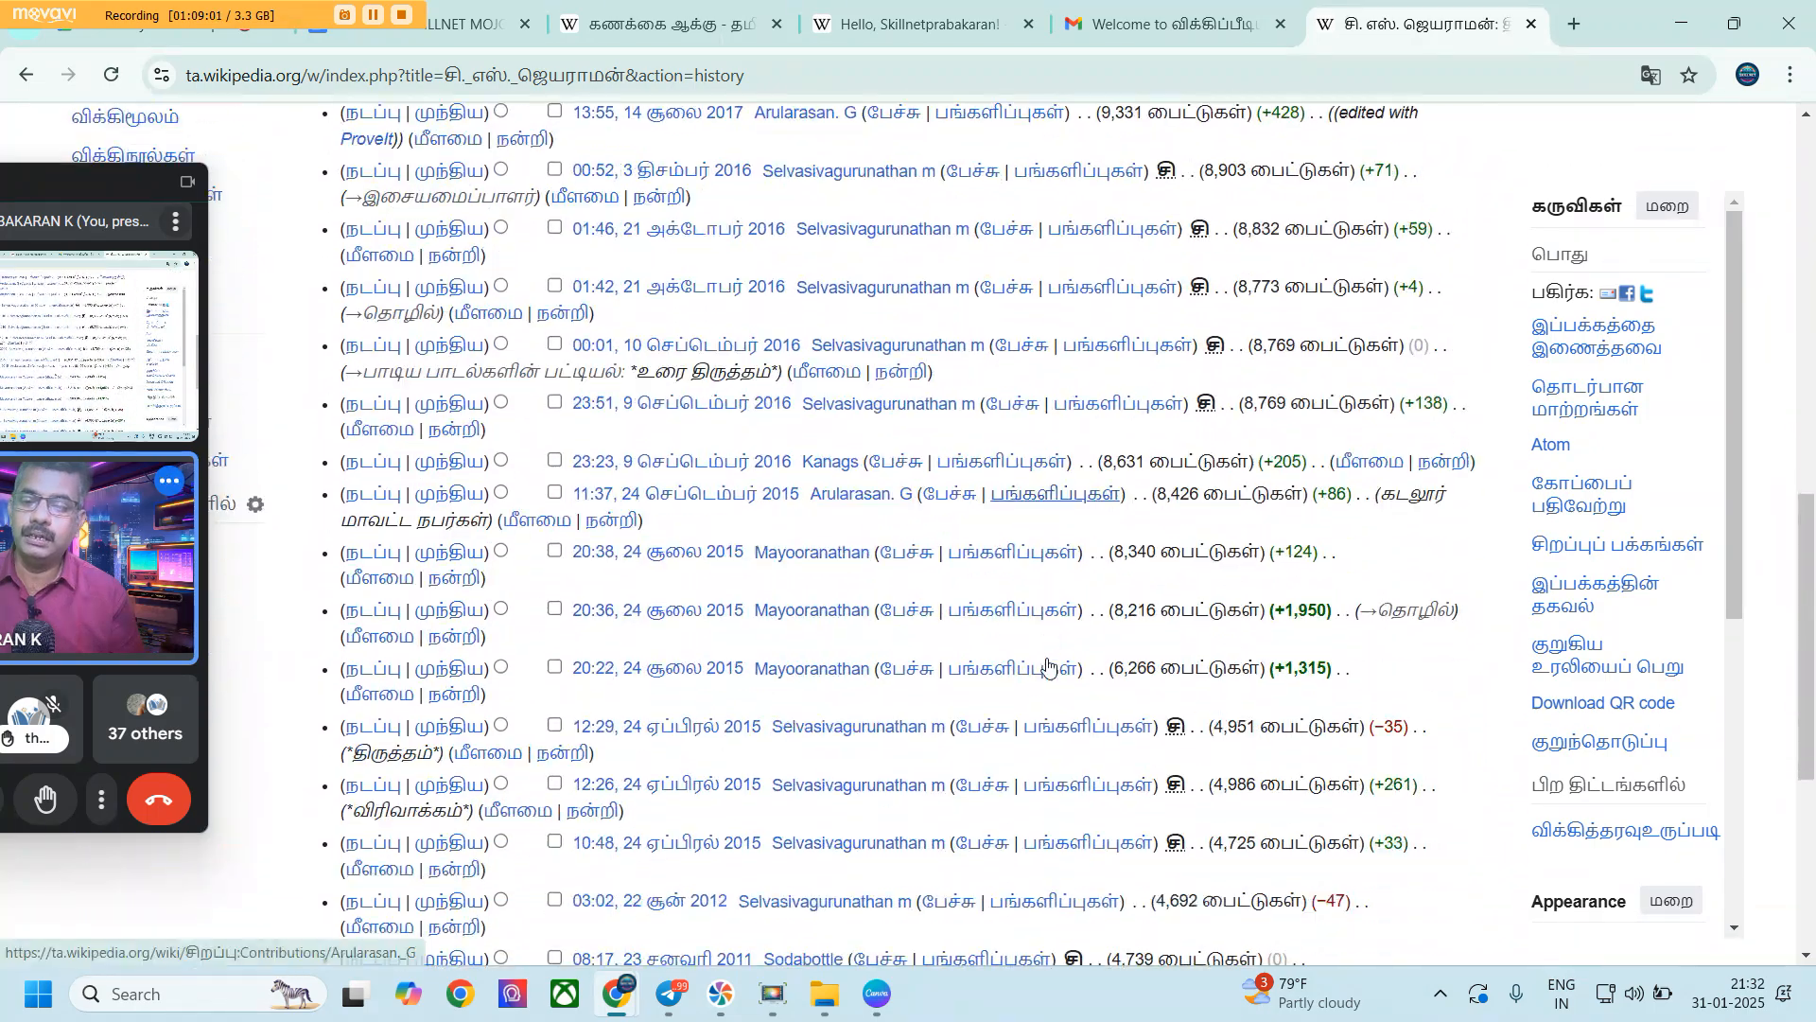
scroll(1047, 665, "down", 2)
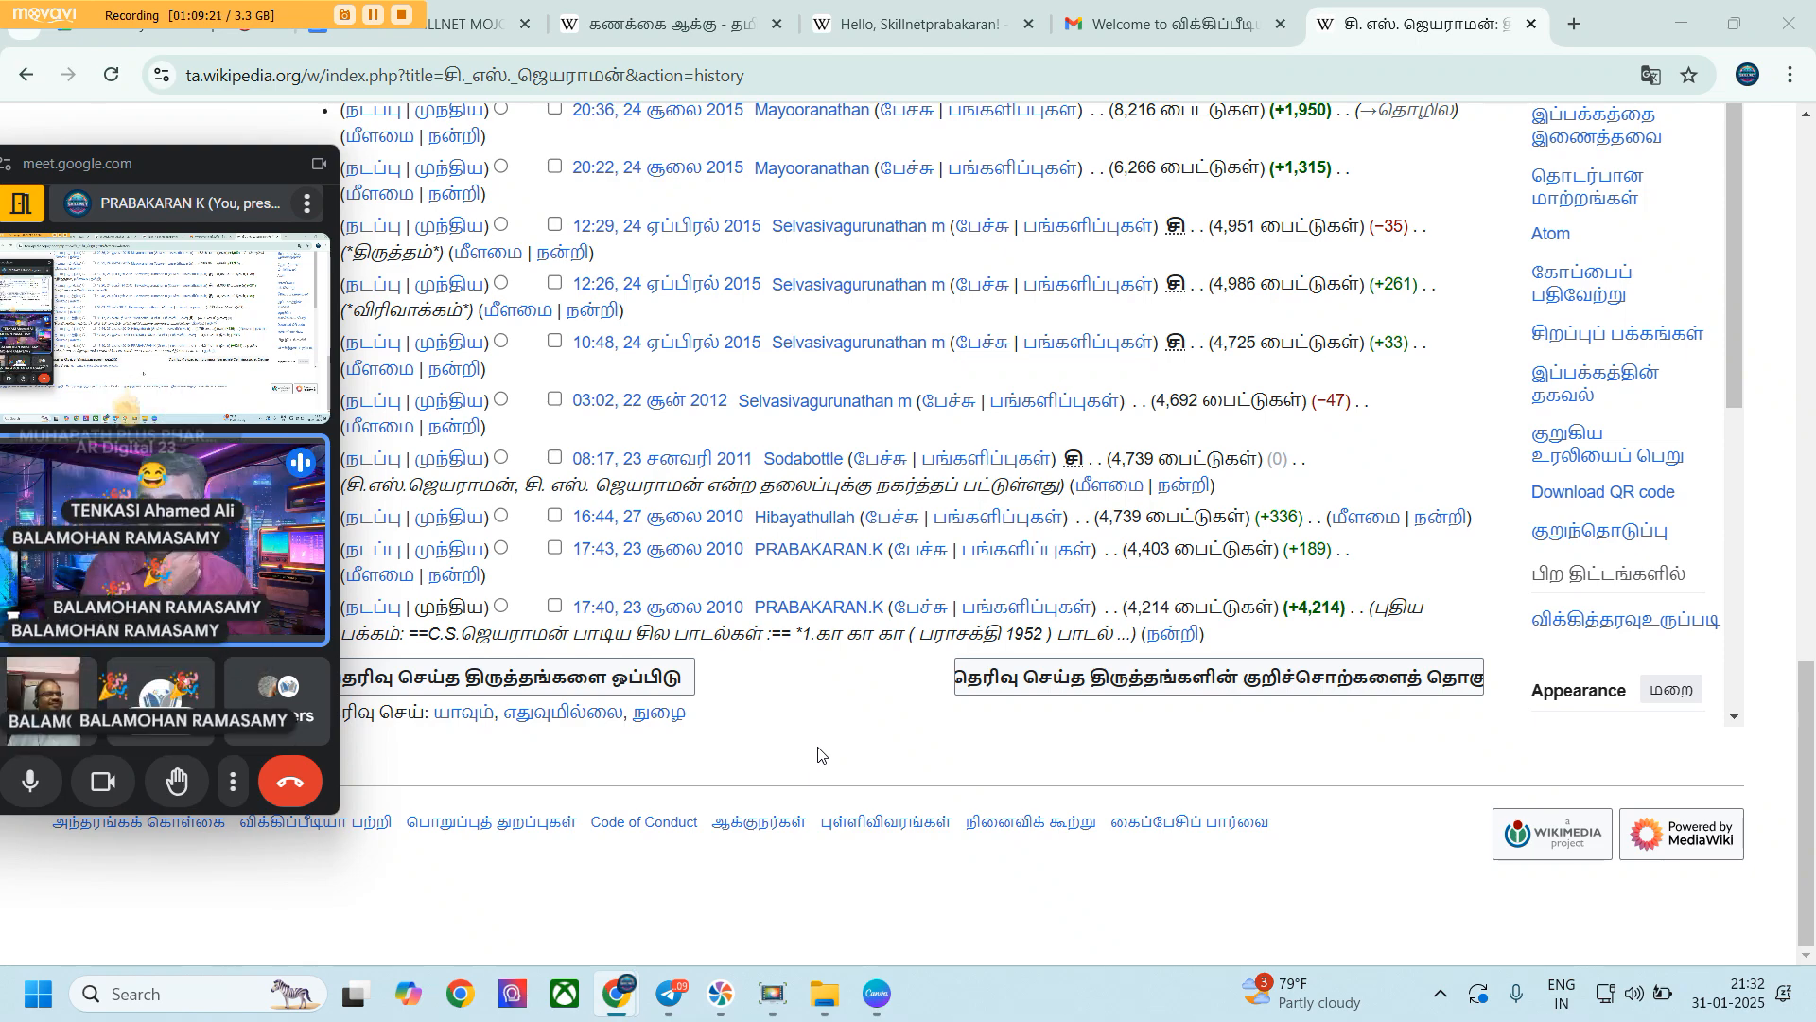
scroll(818, 754, "up", 2)
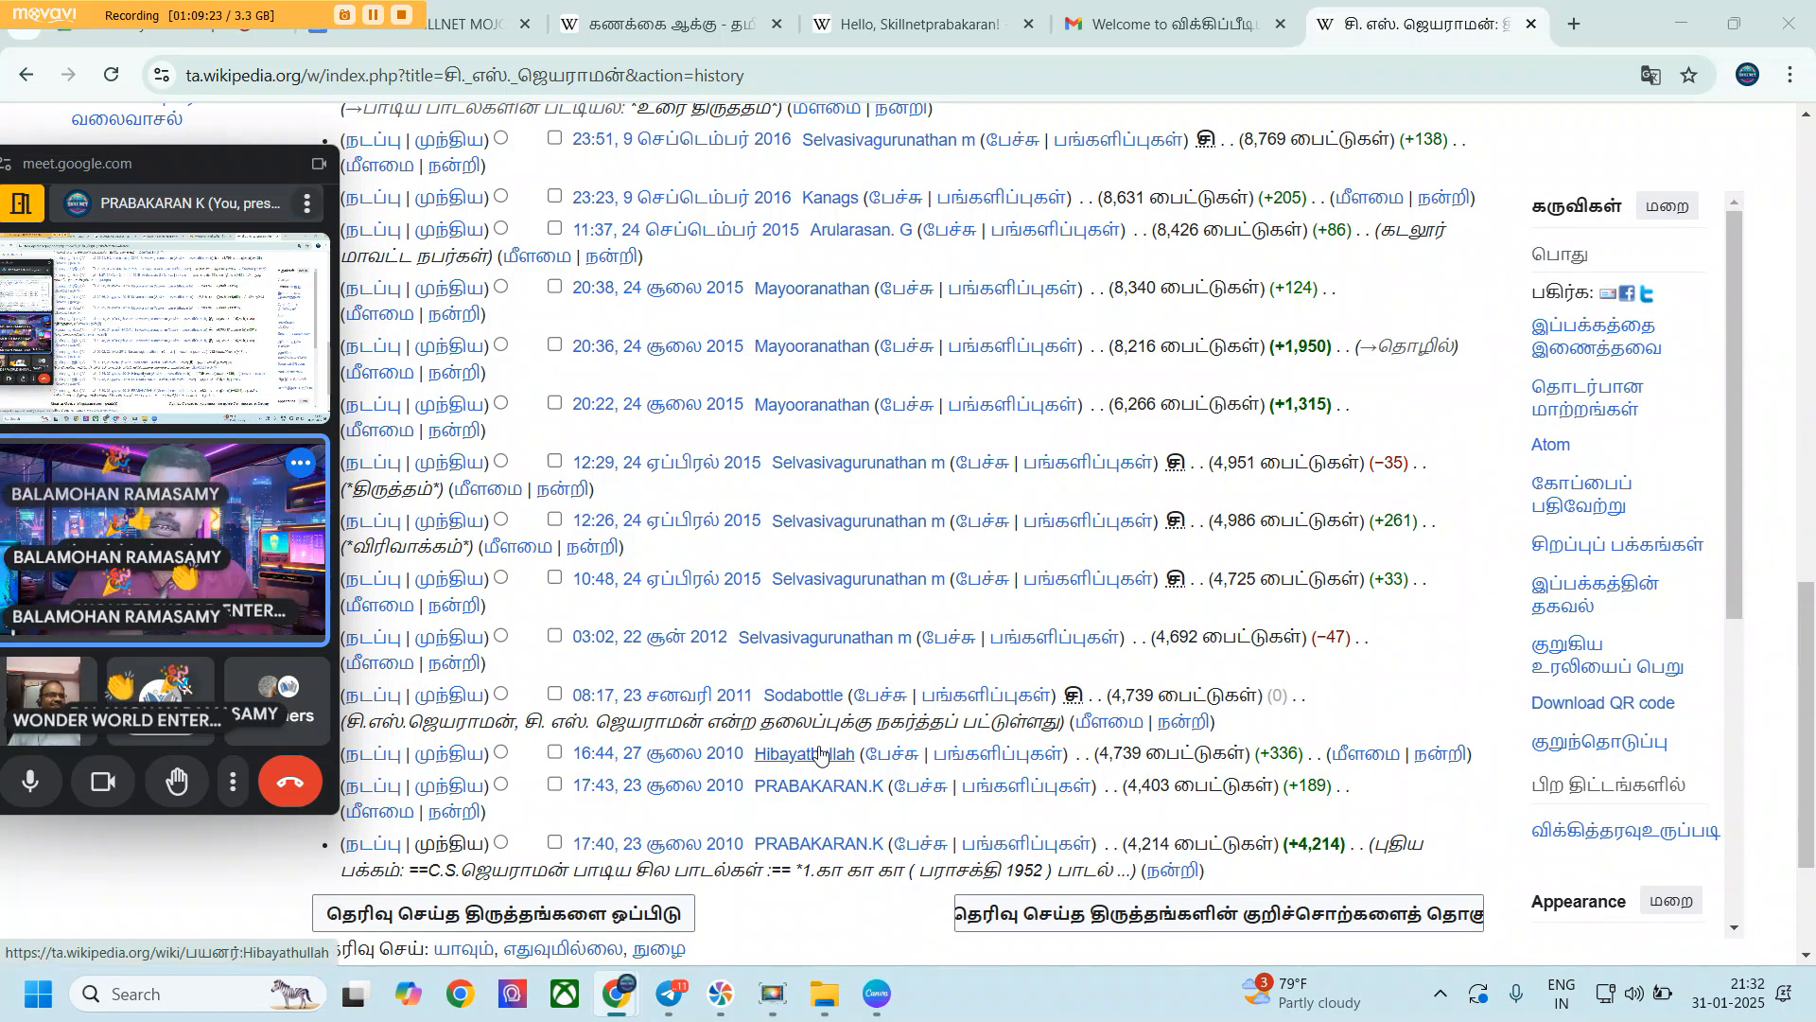
scroll(818, 754, "down", 1)
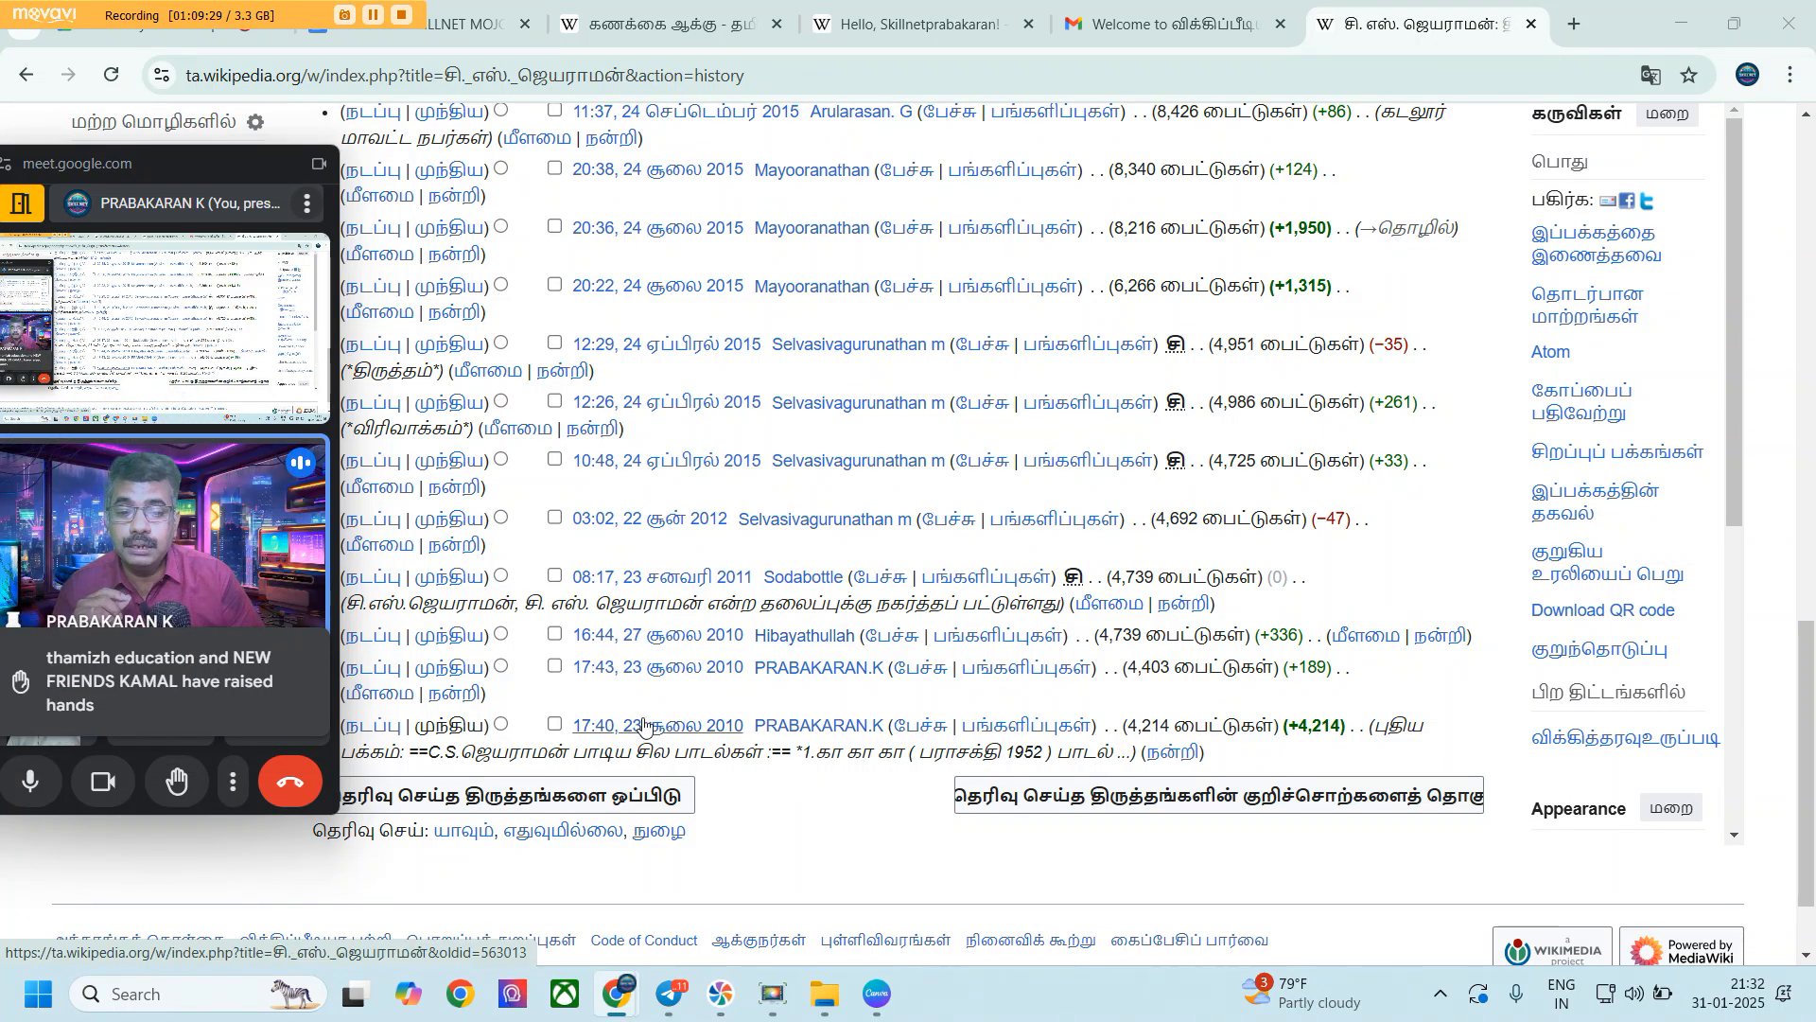
left_click(862, 727)
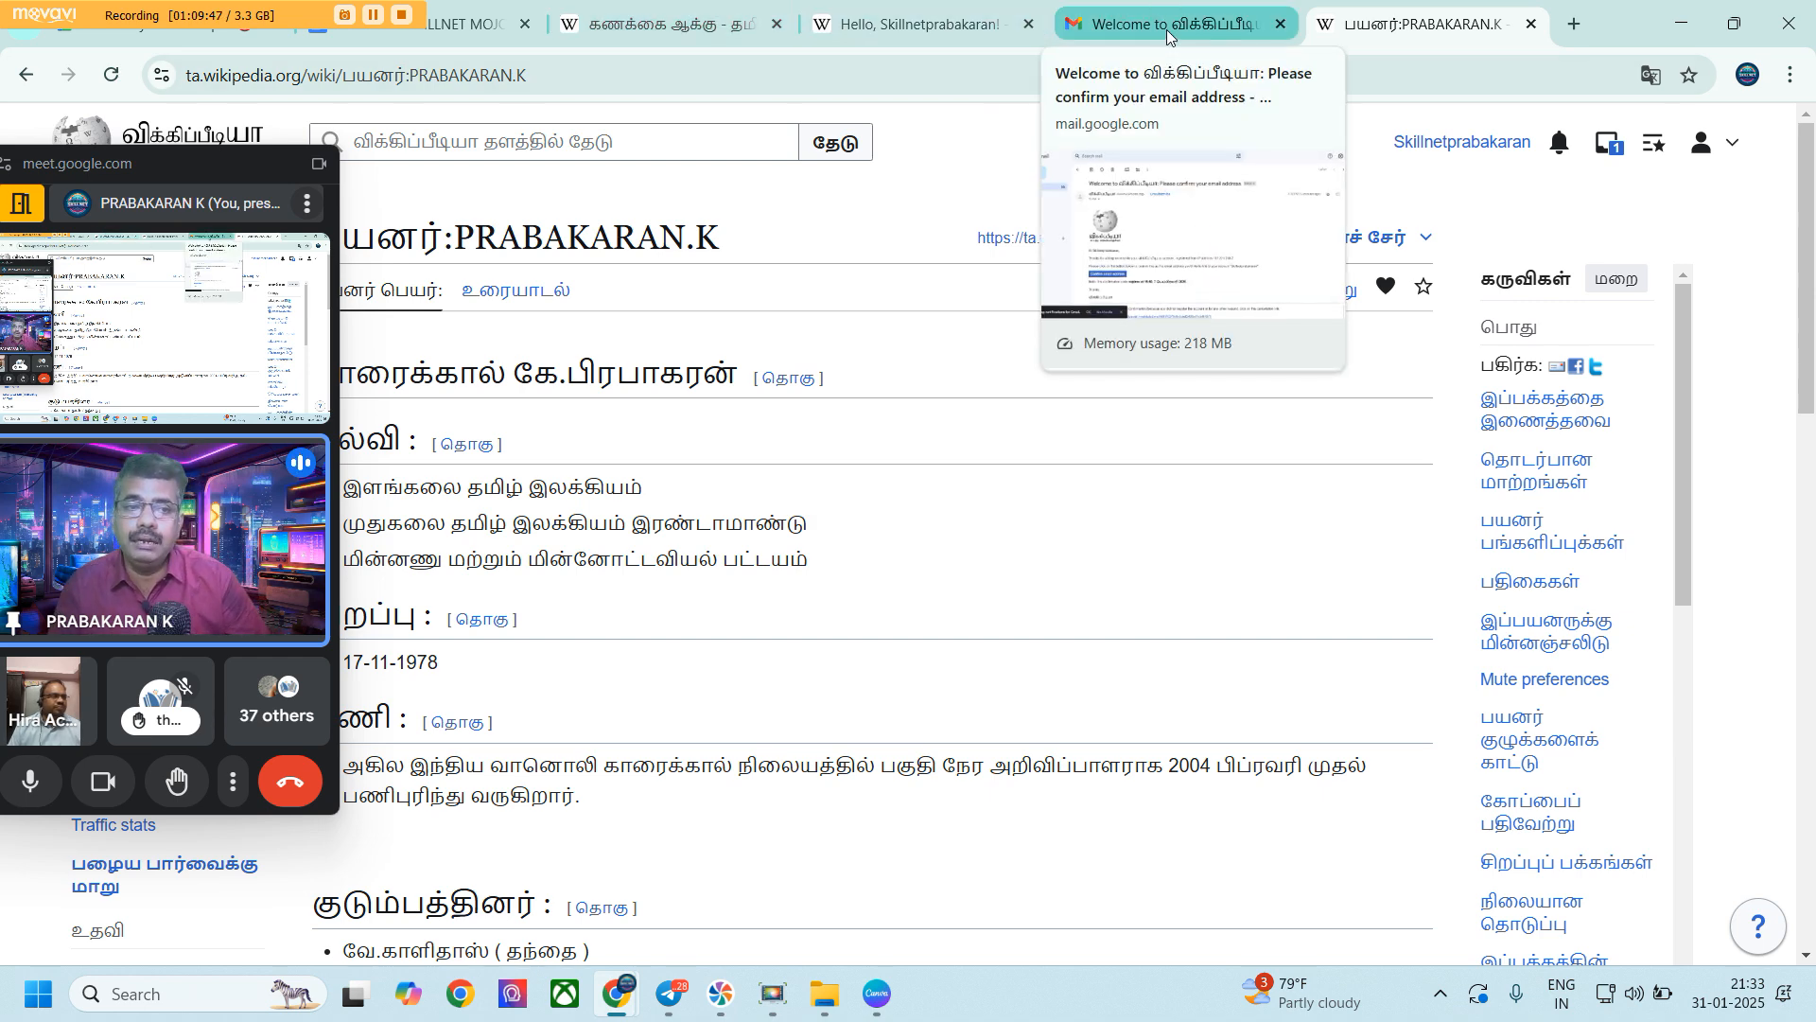
Move the meeting window off the text and read the contributor's user page through to the e-mail section, highlighting the topic தமிழ் திரையிசை வரலாறு
left_click_drag(205, 168, 1583, 162)
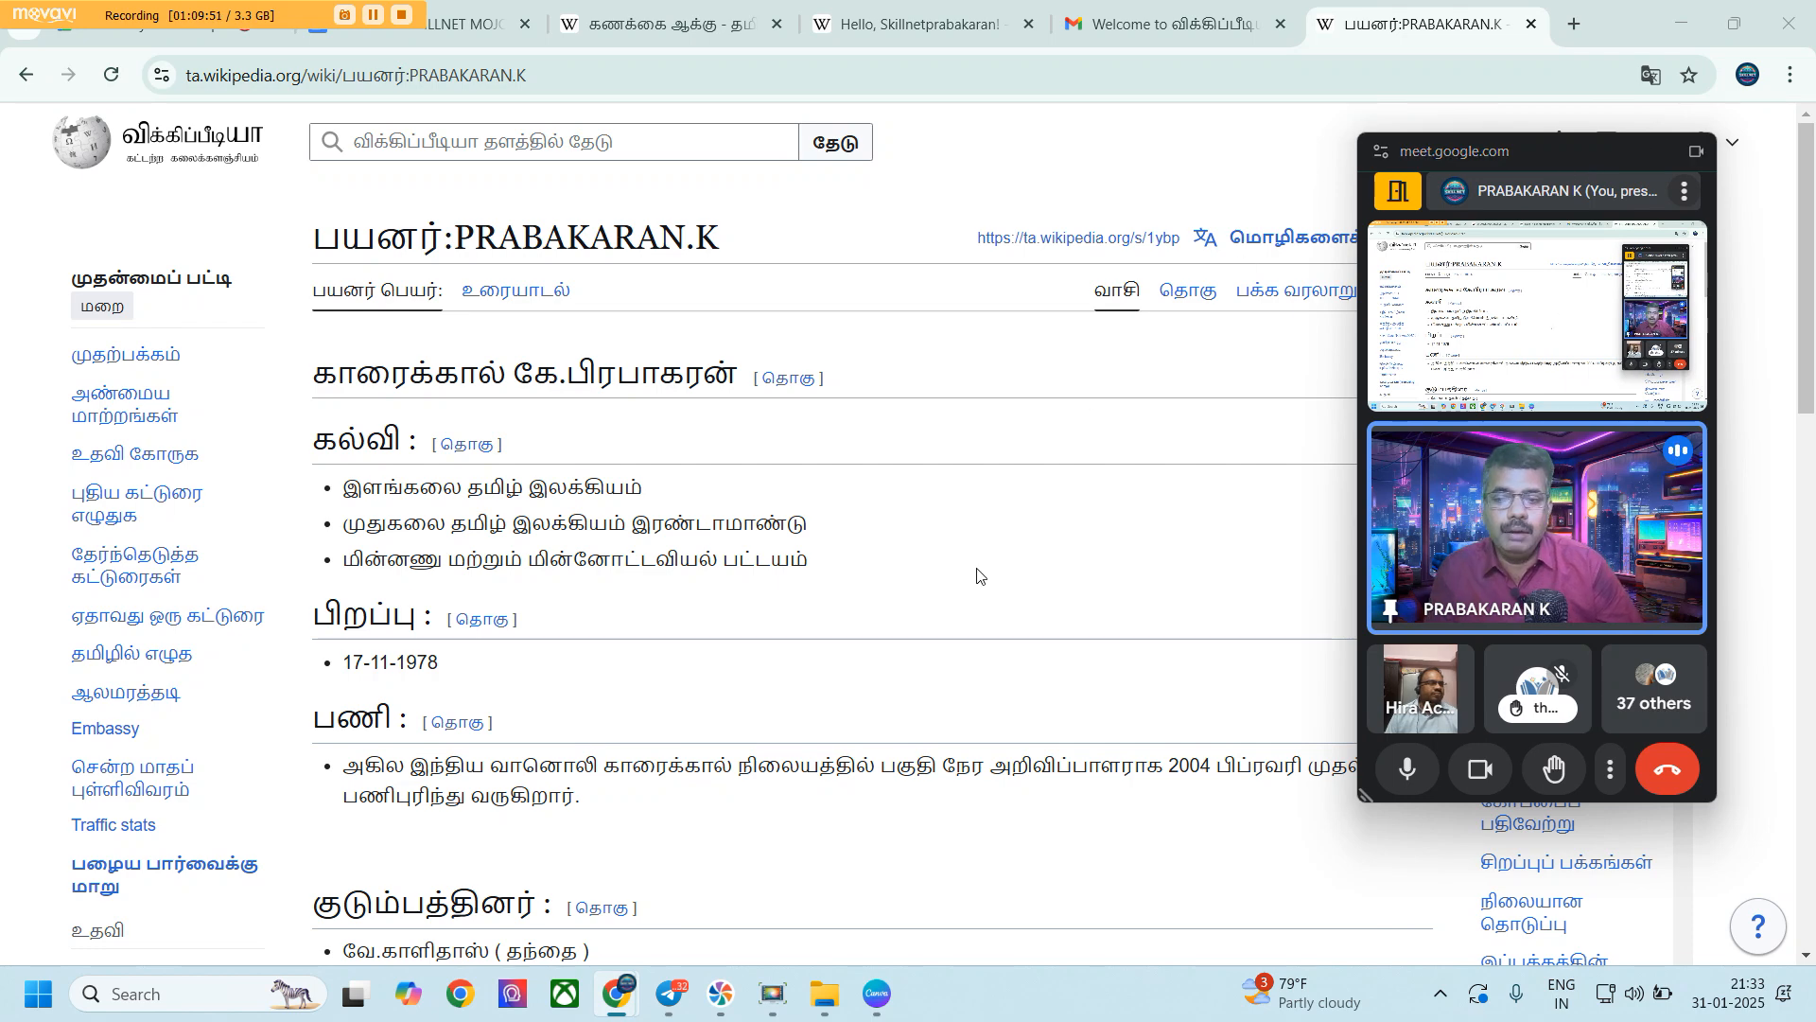
left_click_drag(1559, 158, 1599, 111)
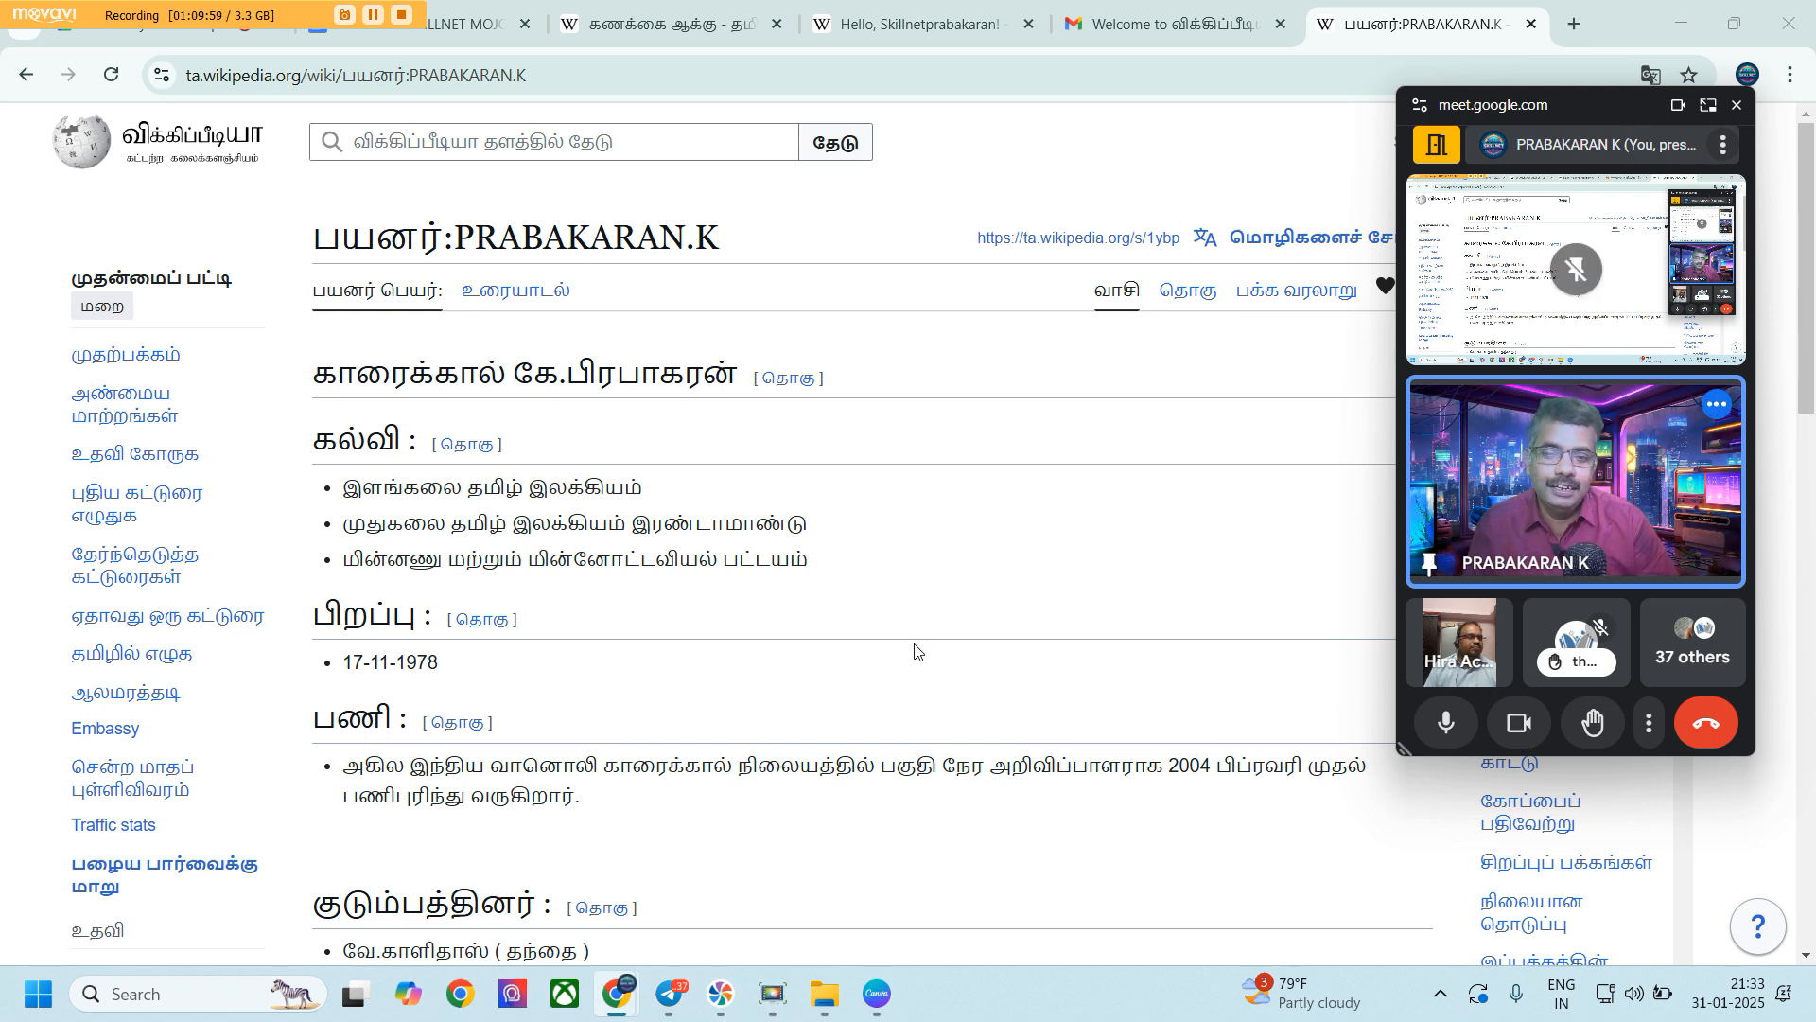
scroll(915, 651, "down", 1)
scroll(915, 650, "up", 1)
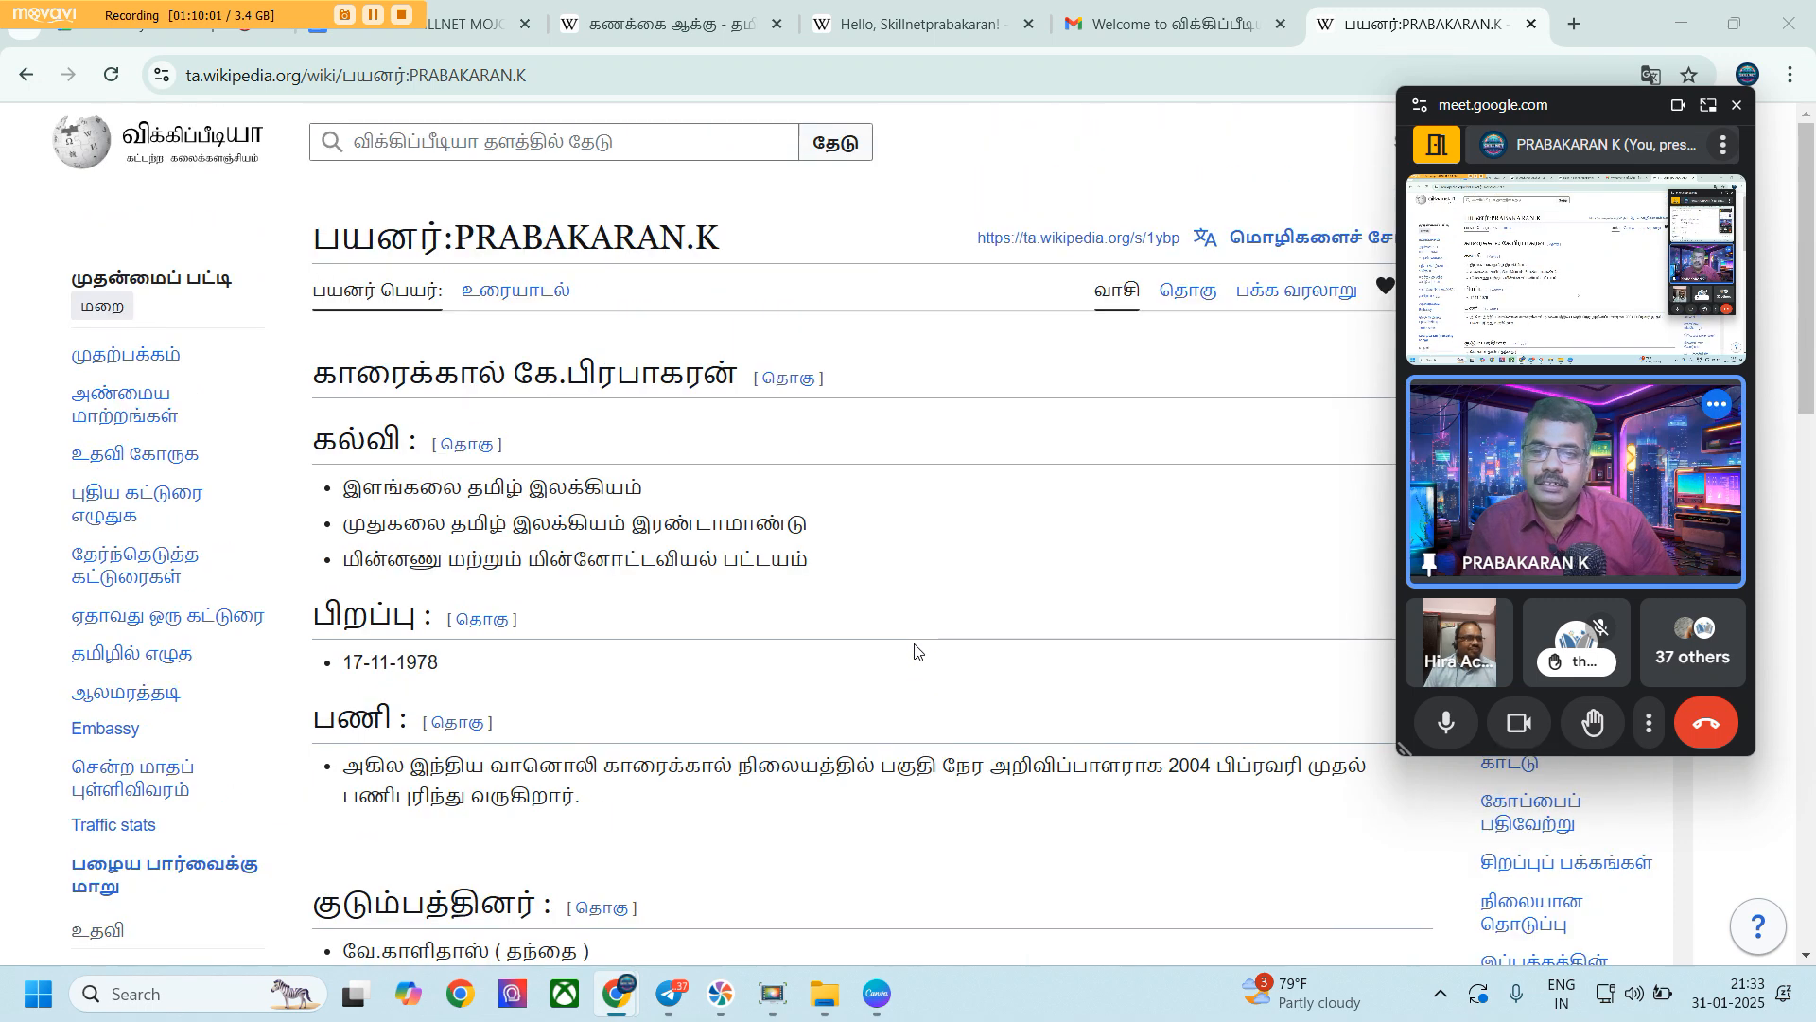
scroll(915, 651, "down", 5)
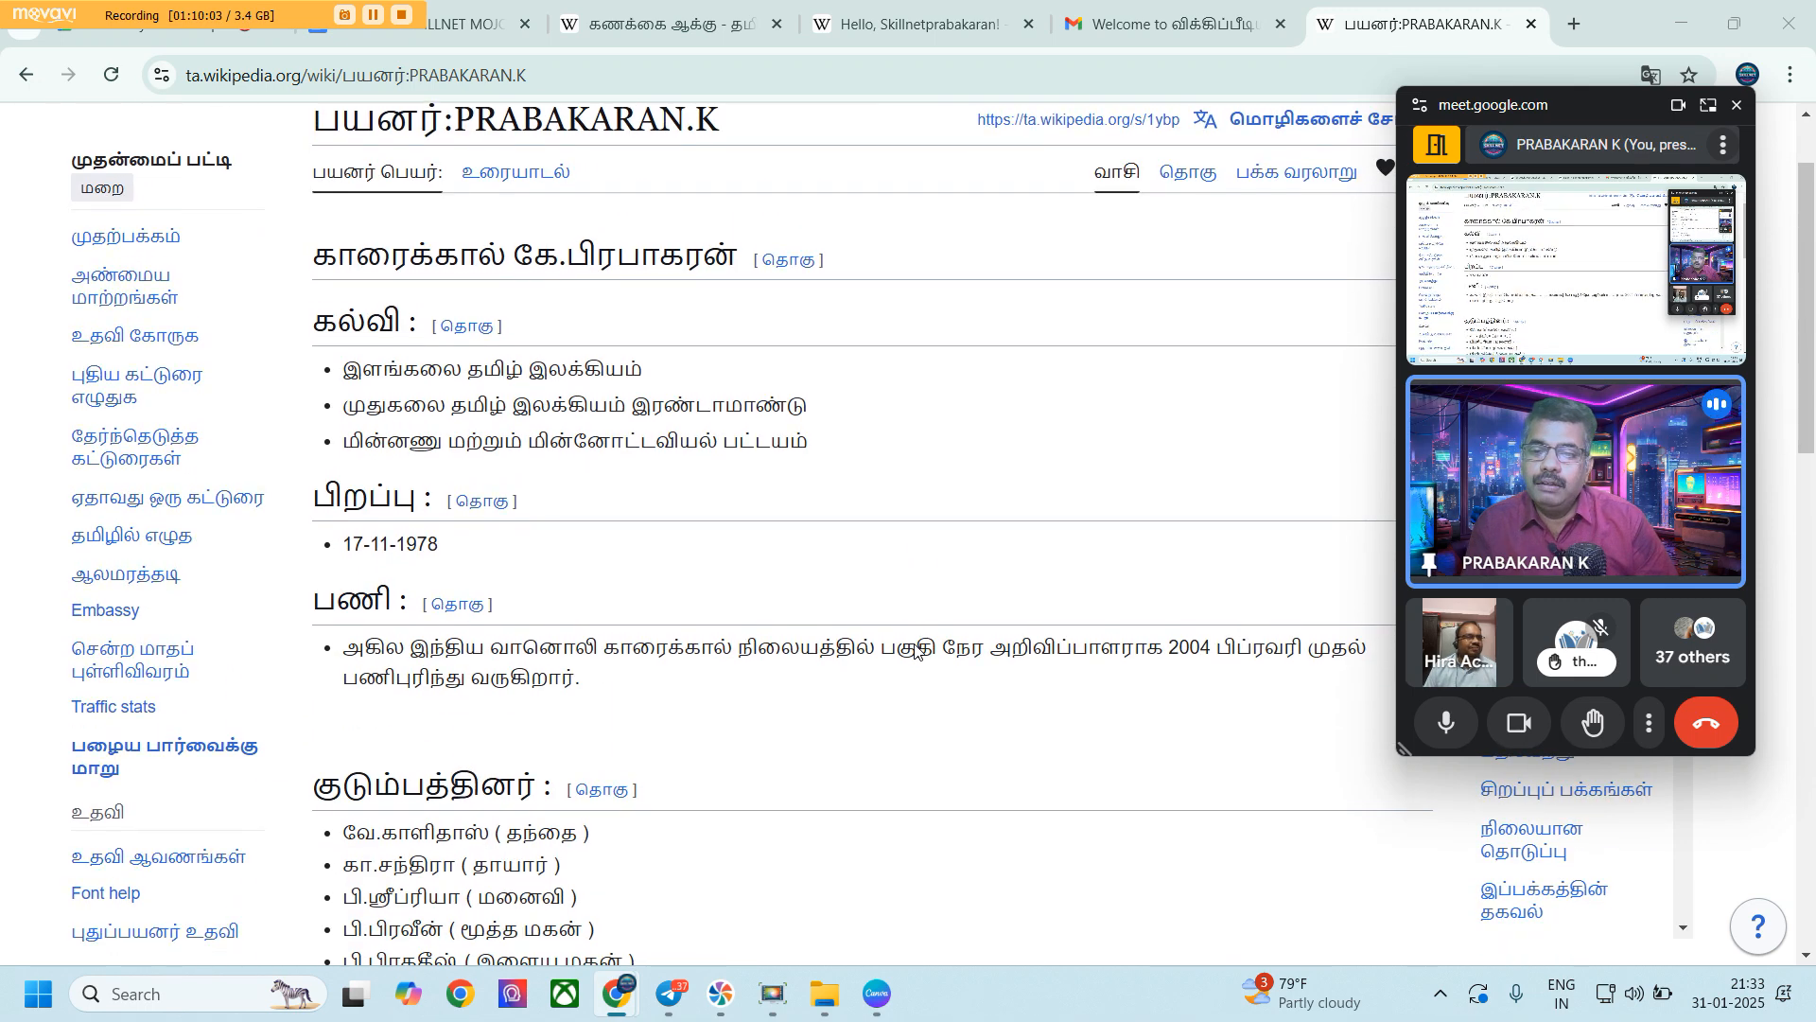
scroll(915, 651, "down", 3)
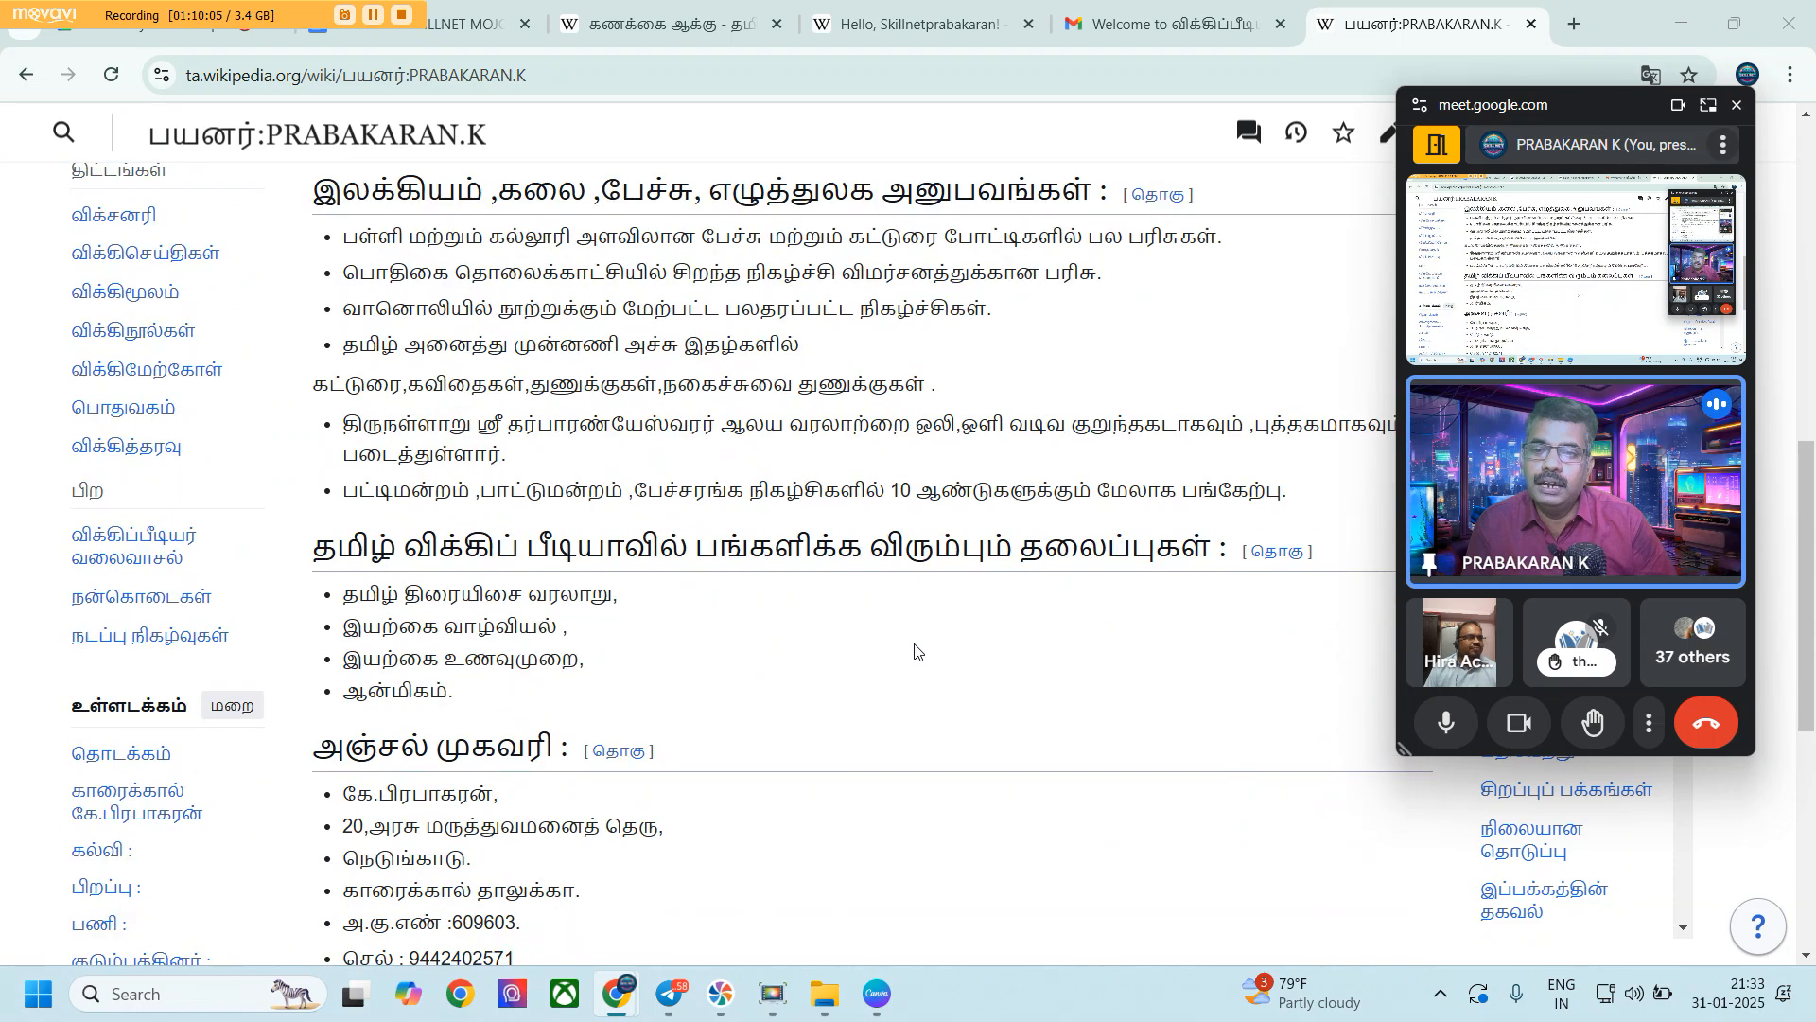
scroll(915, 650, "down", 2)
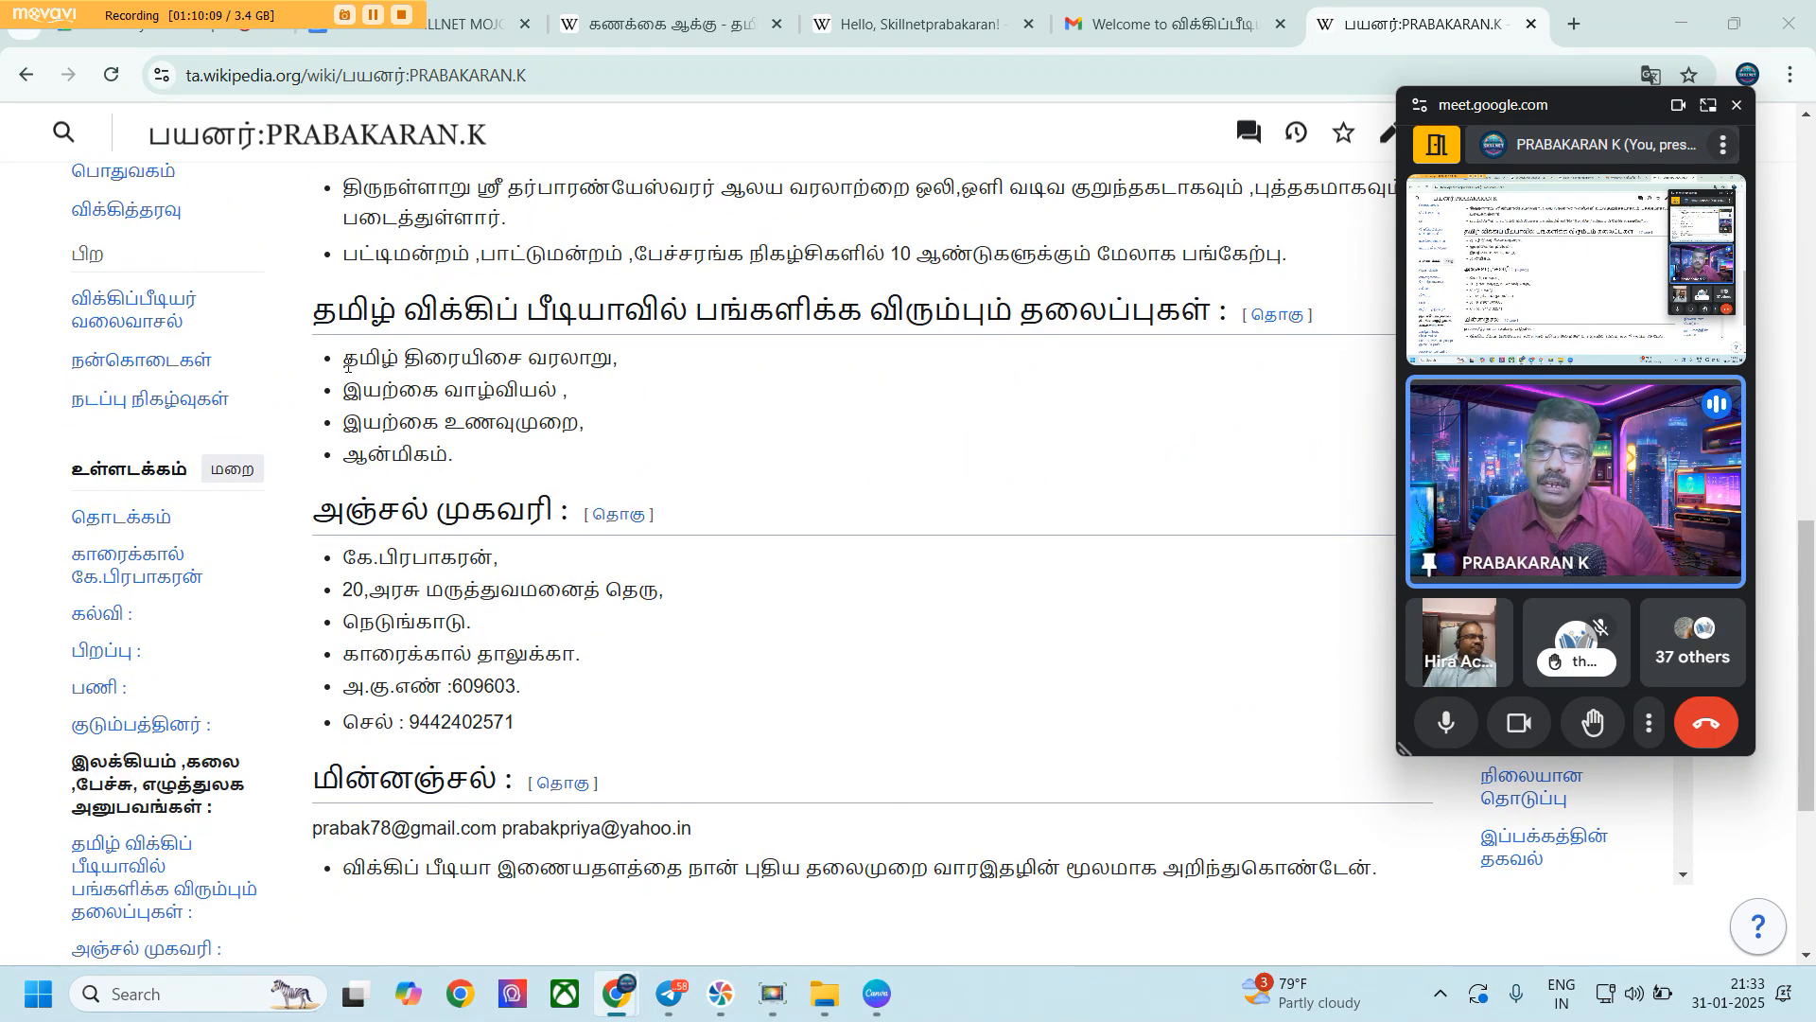
left_click_drag(347, 364, 700, 364)
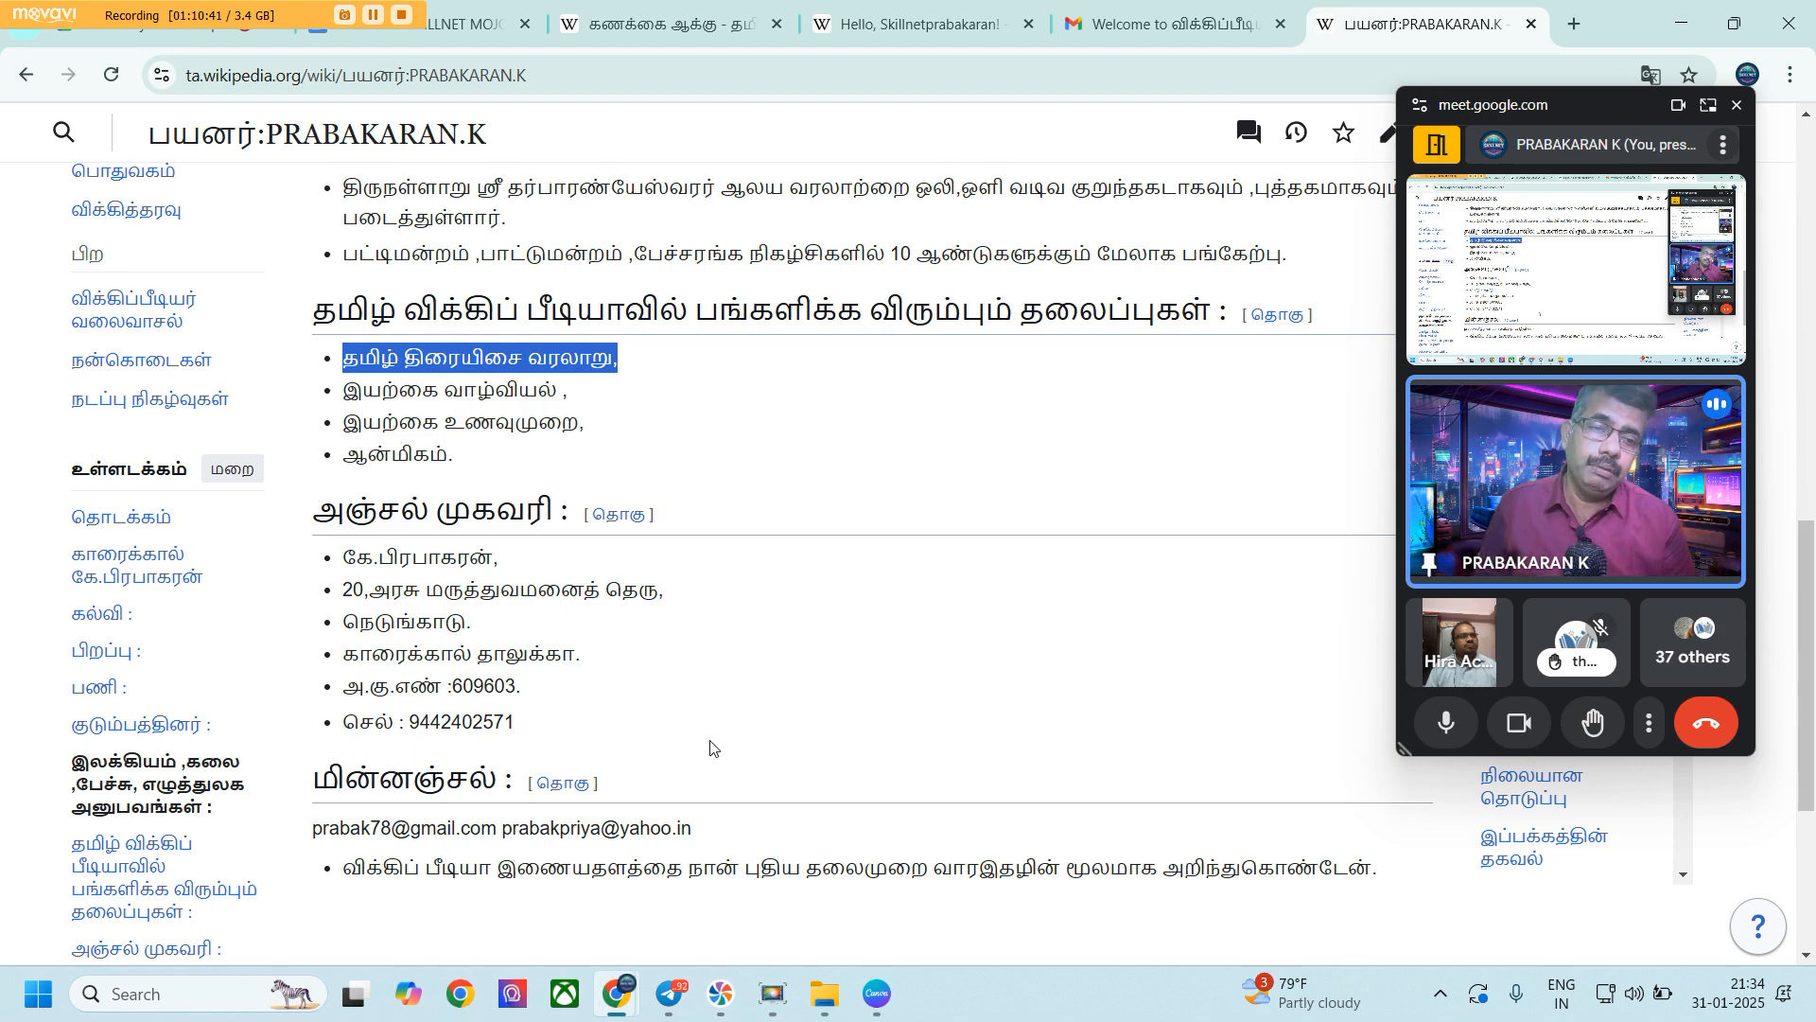
scroll(712, 748, "up", 15)
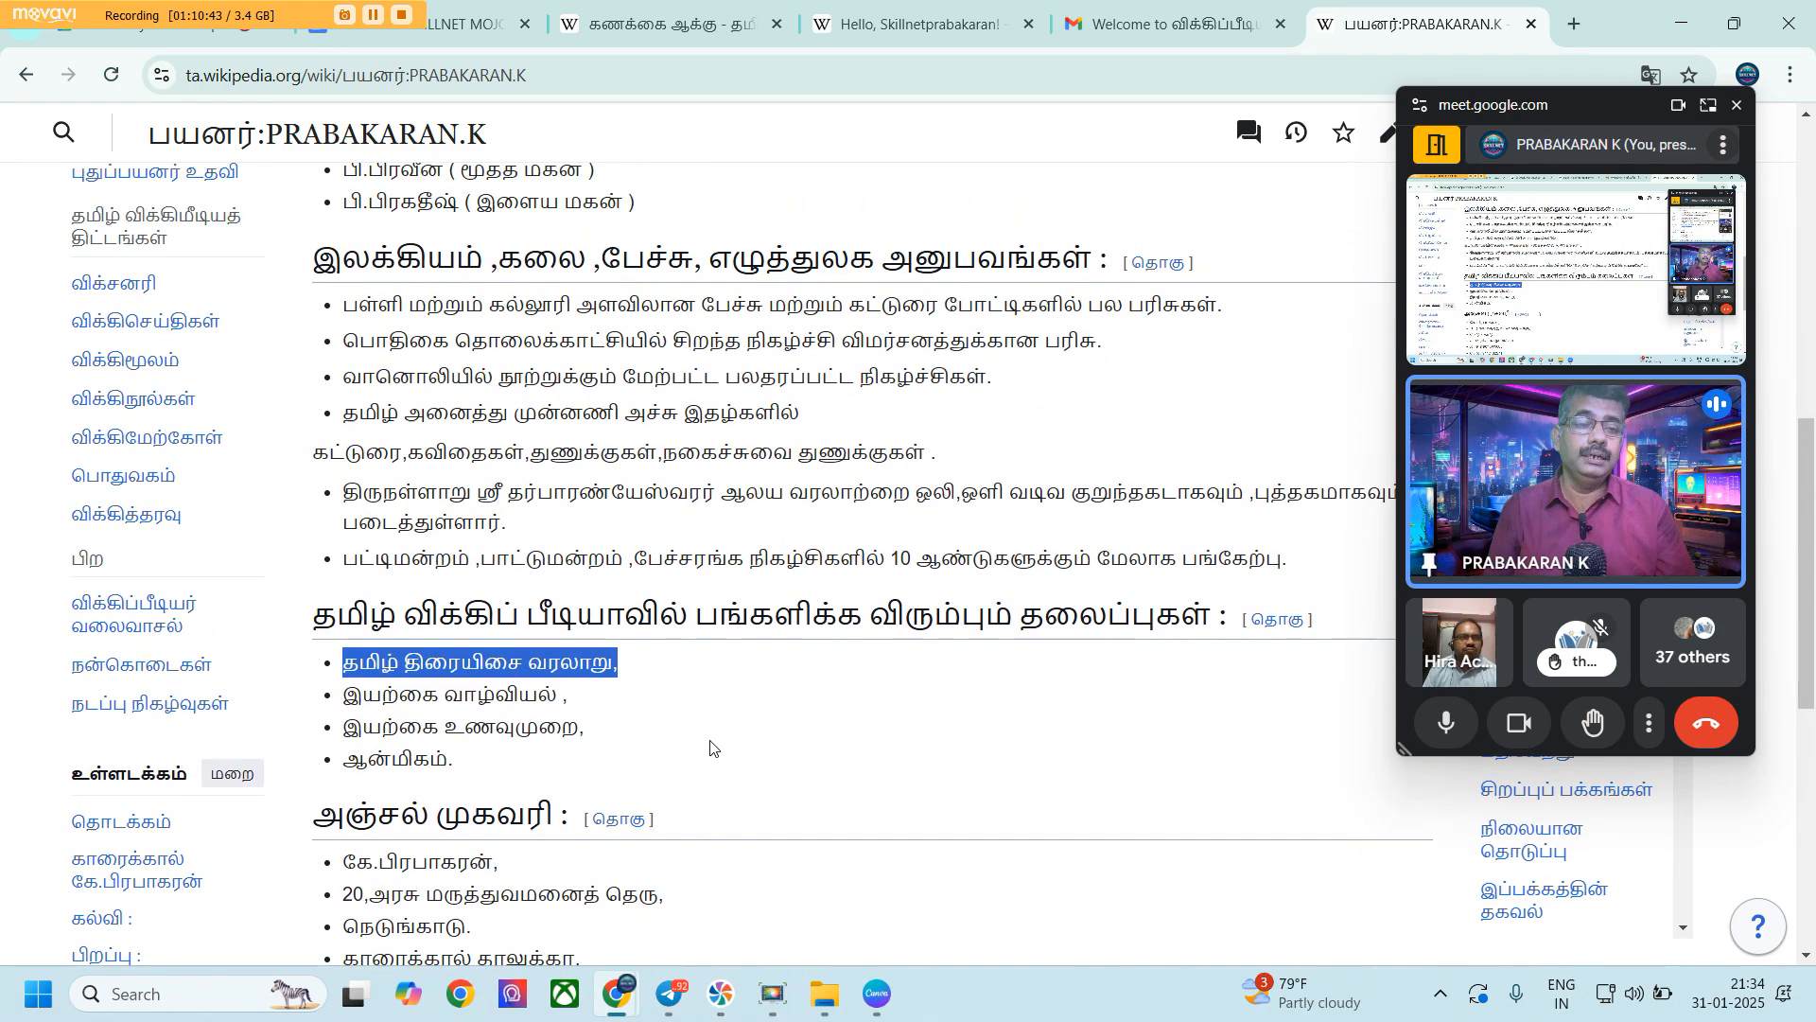
scroll(712, 748, "up", 1)
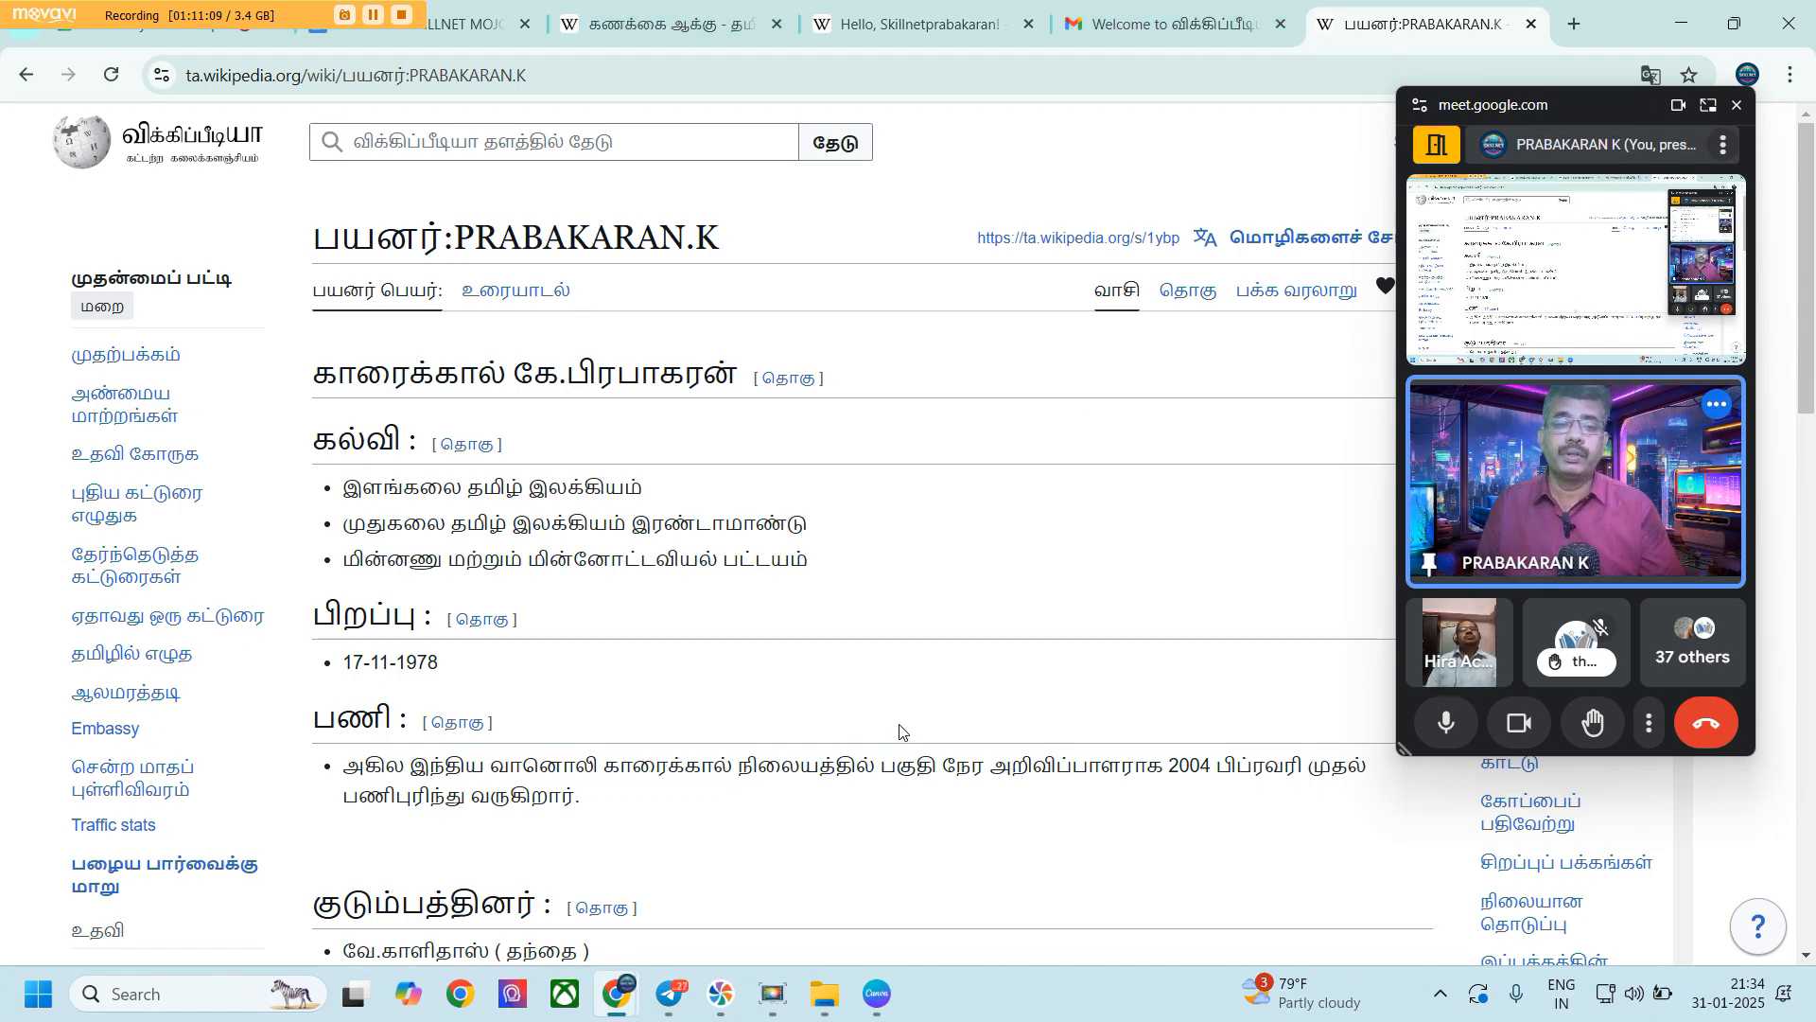
Uncover the page tools, open the contributor's பயனர் பங்களிப்புக்கள் list and move the meeting window clear of its entries
left_click_drag(1596, 117, 268, 195)
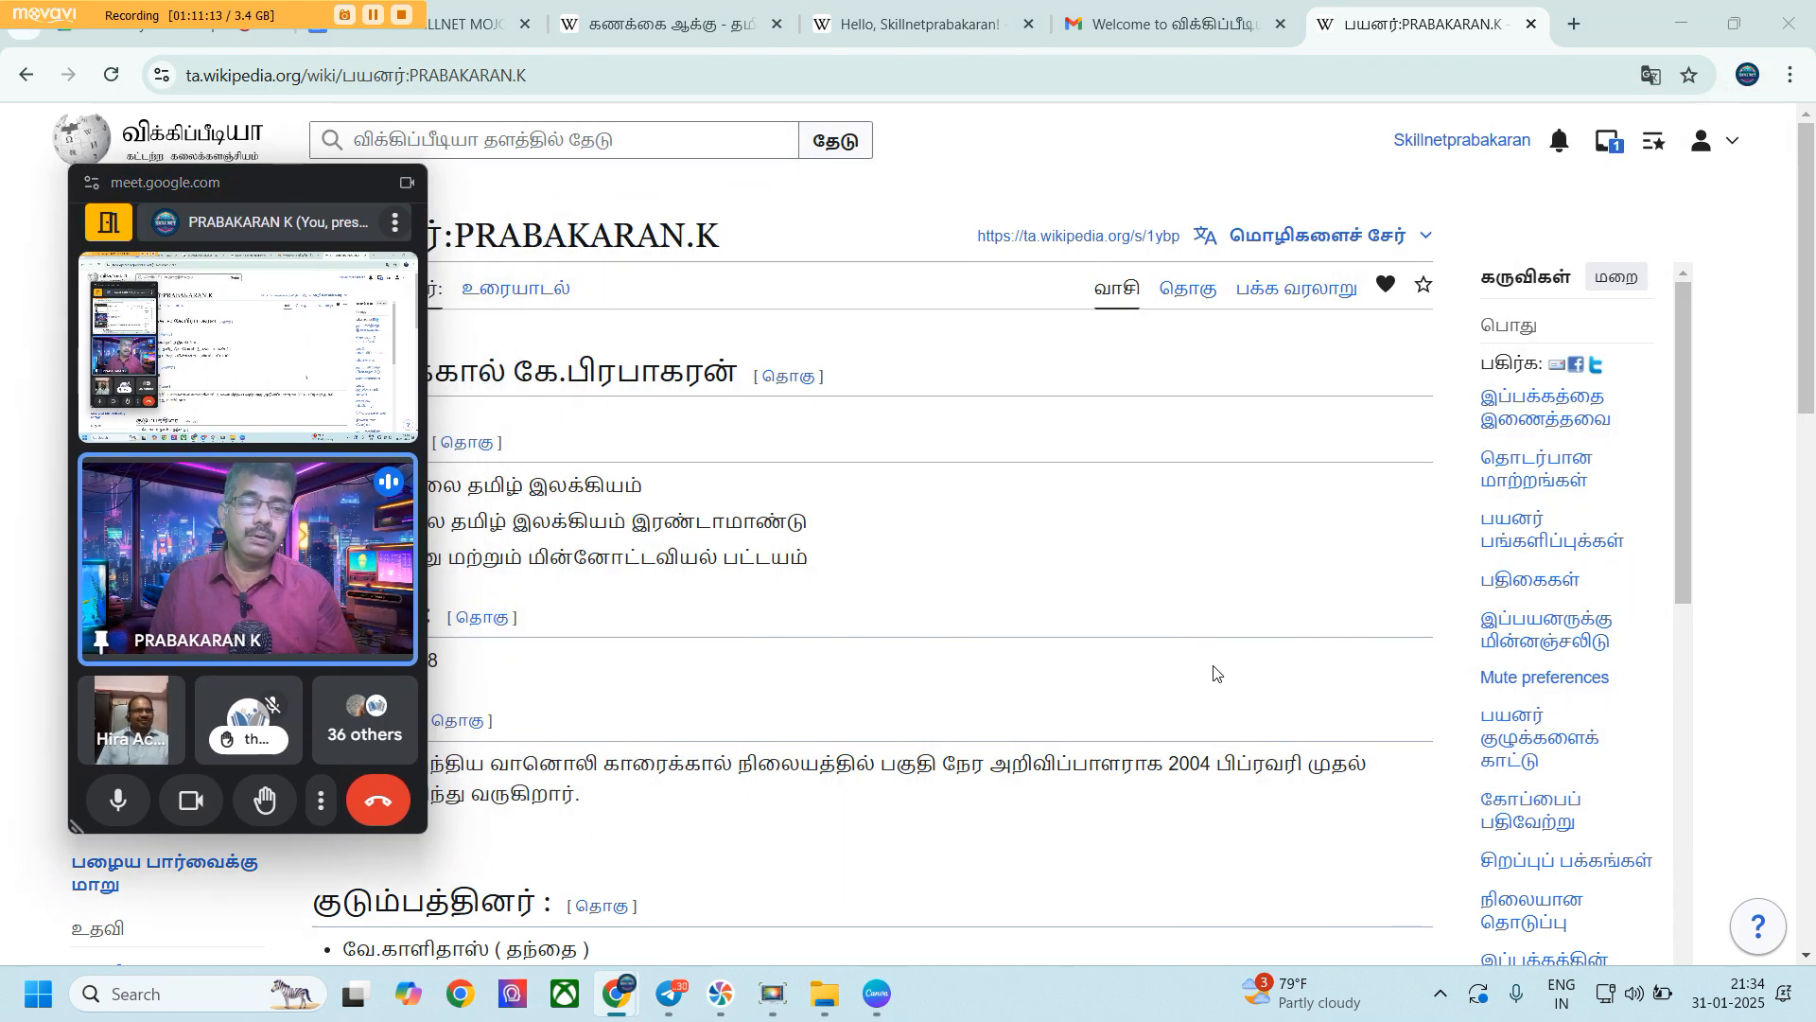
scroll(1212, 677, "down", 3)
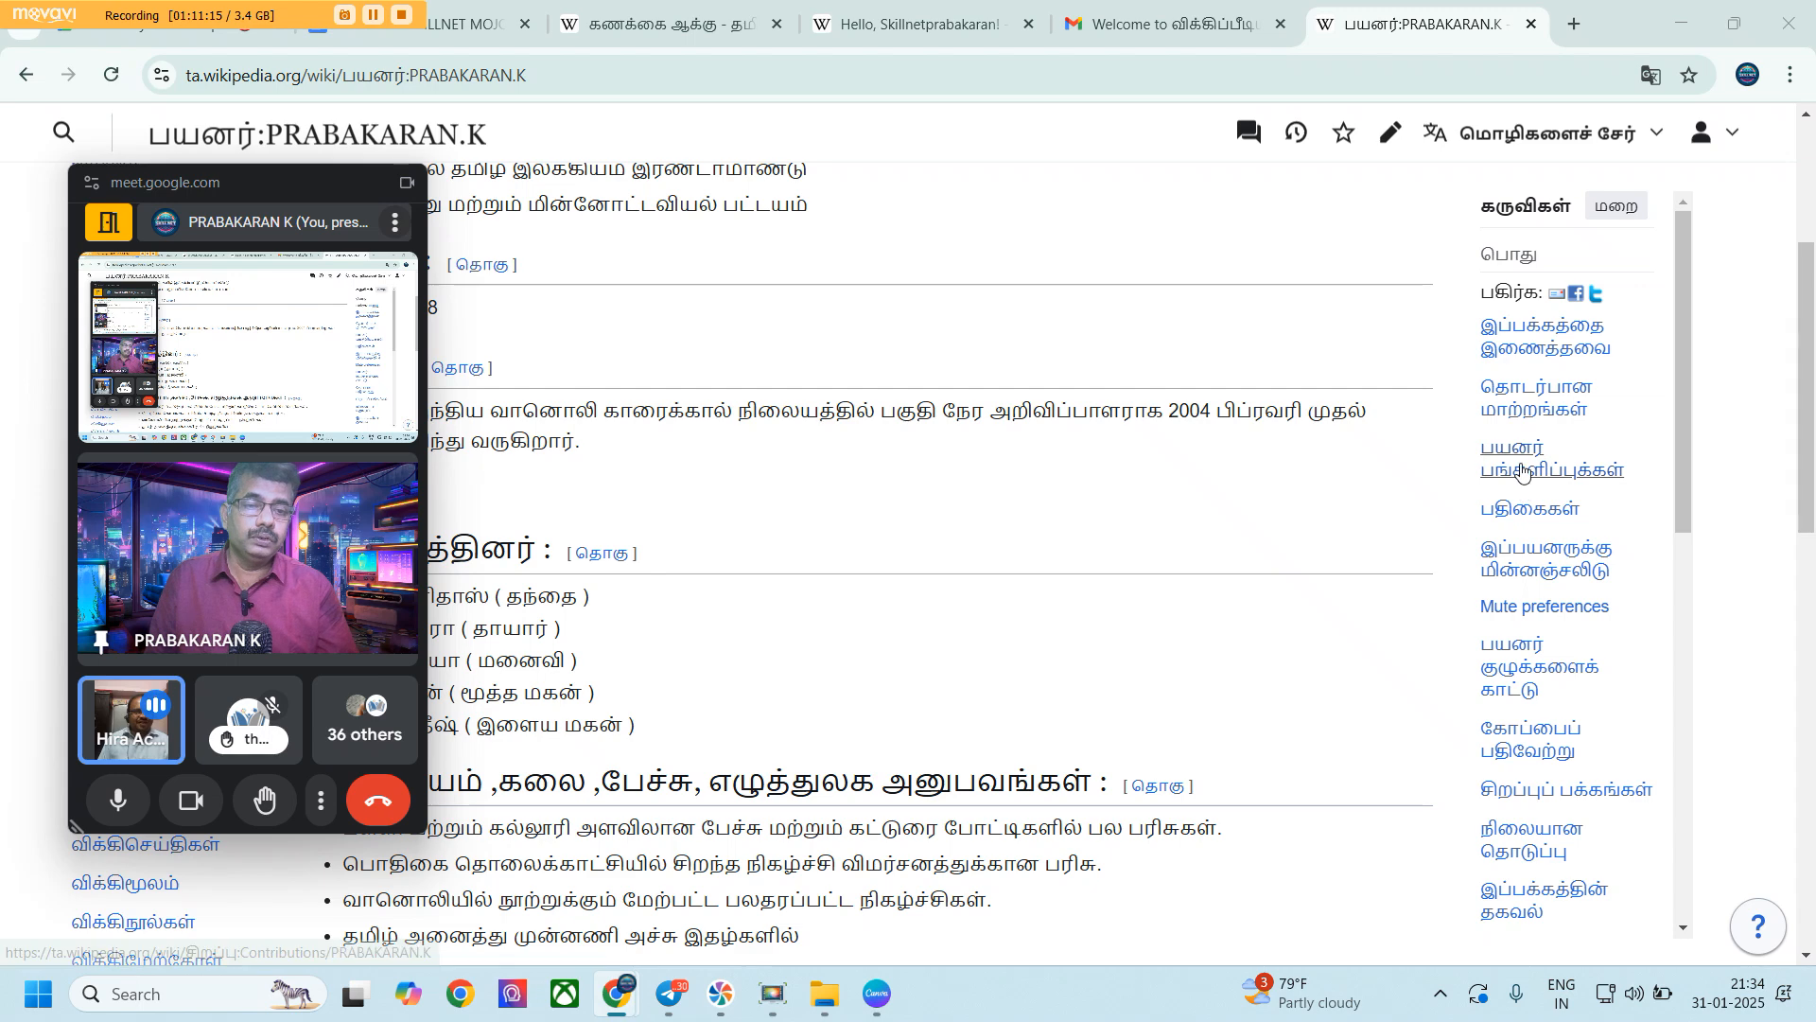
left_click(1521, 470)
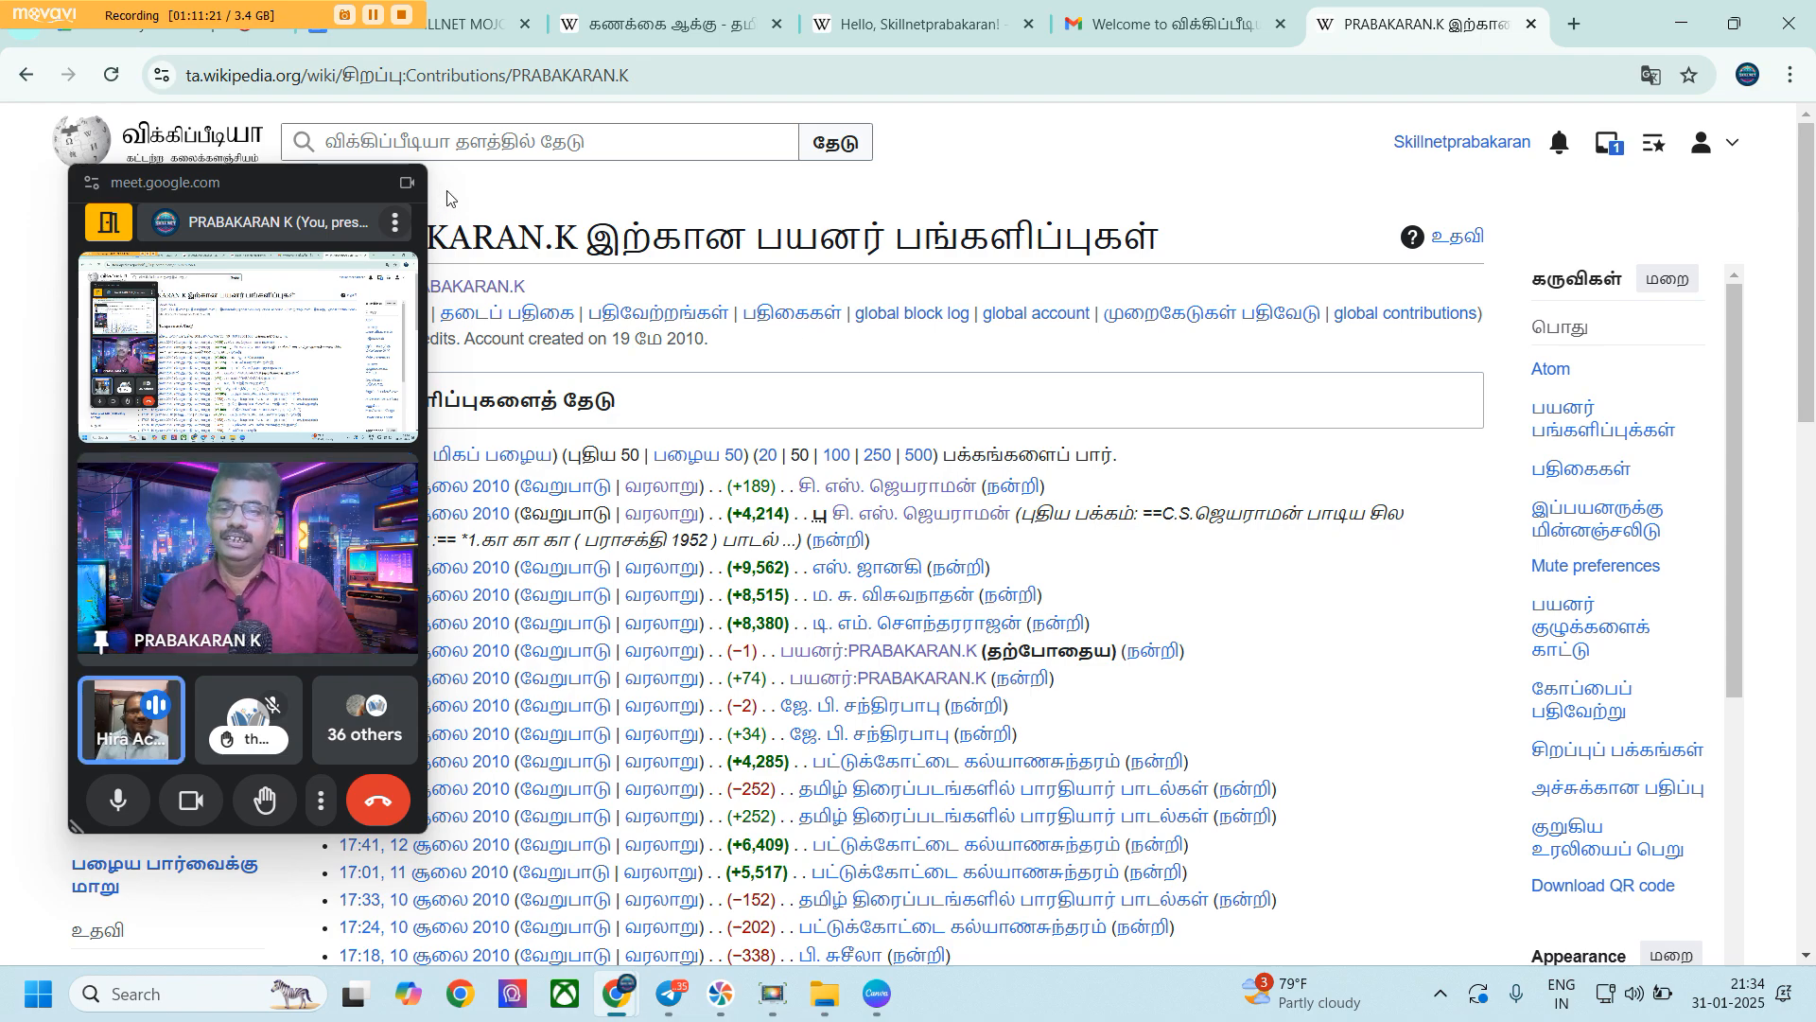
left_click_drag(296, 195, 1591, 168)
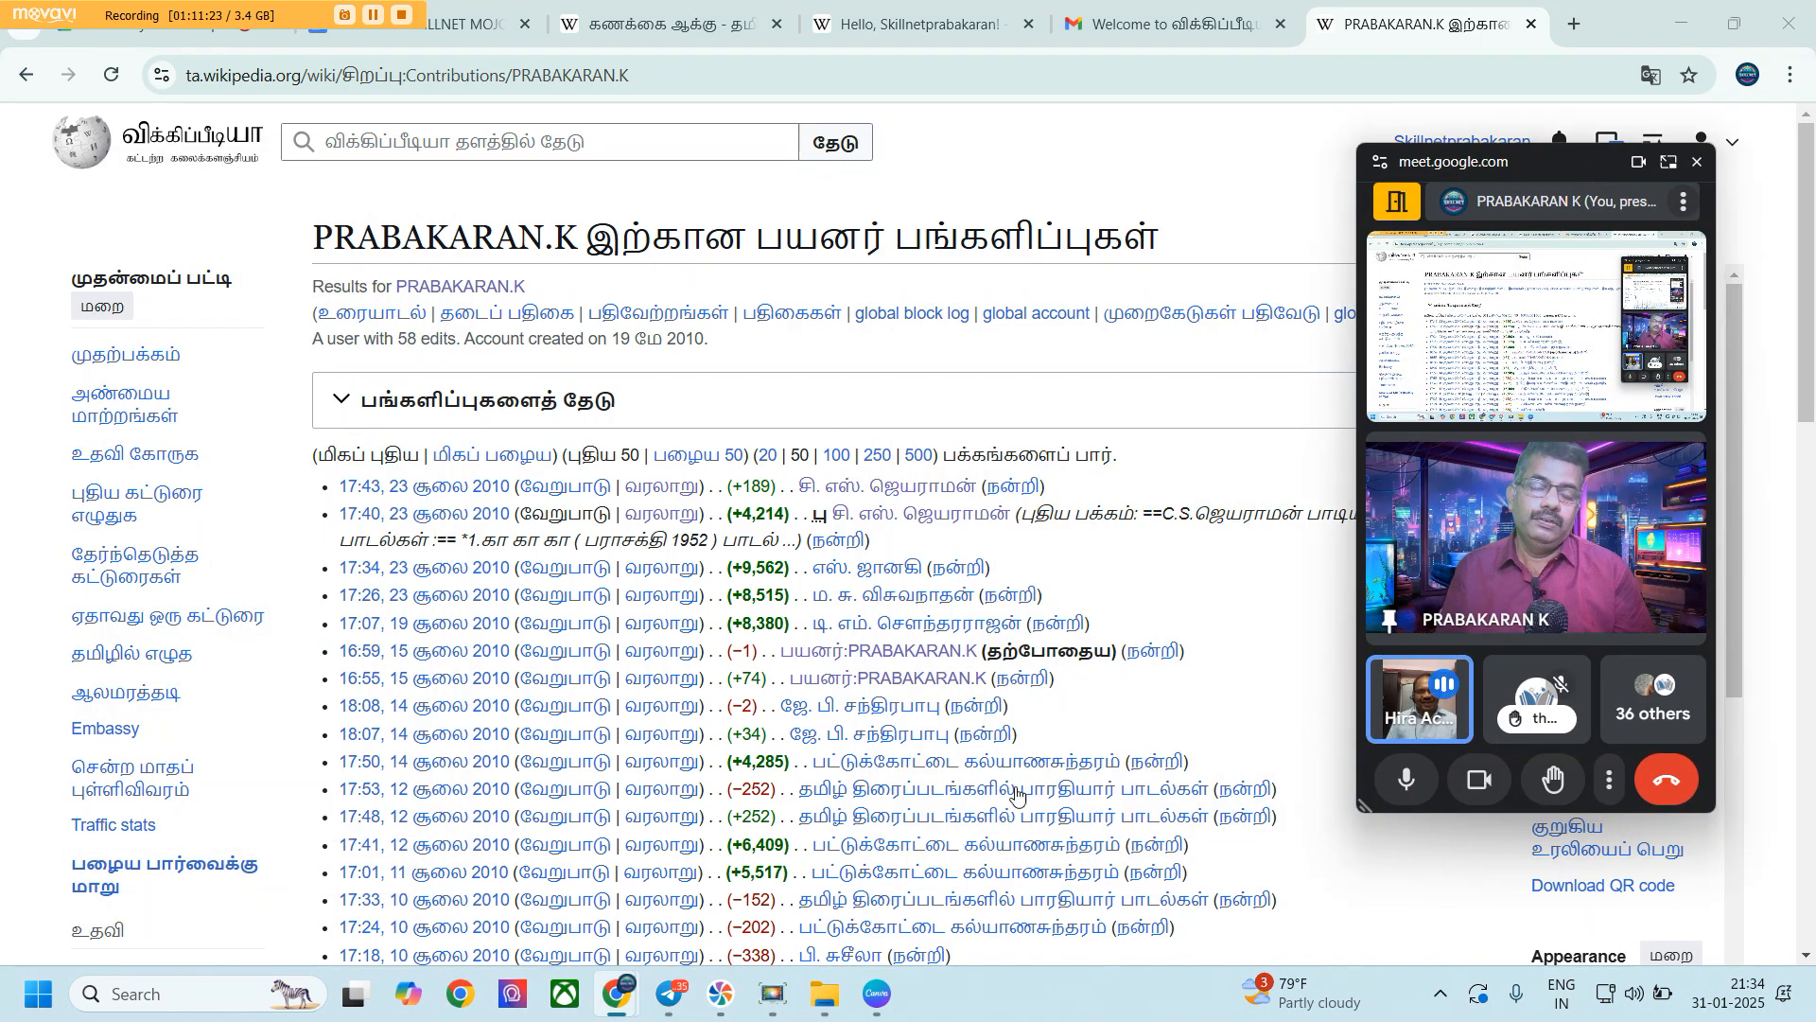
Examine the contributor's edits and newly created pages from the oldest entries to the latest, covering the whole contributions list
scroll(1010, 741, "down", 1)
scroll(1011, 741, "down", 15)
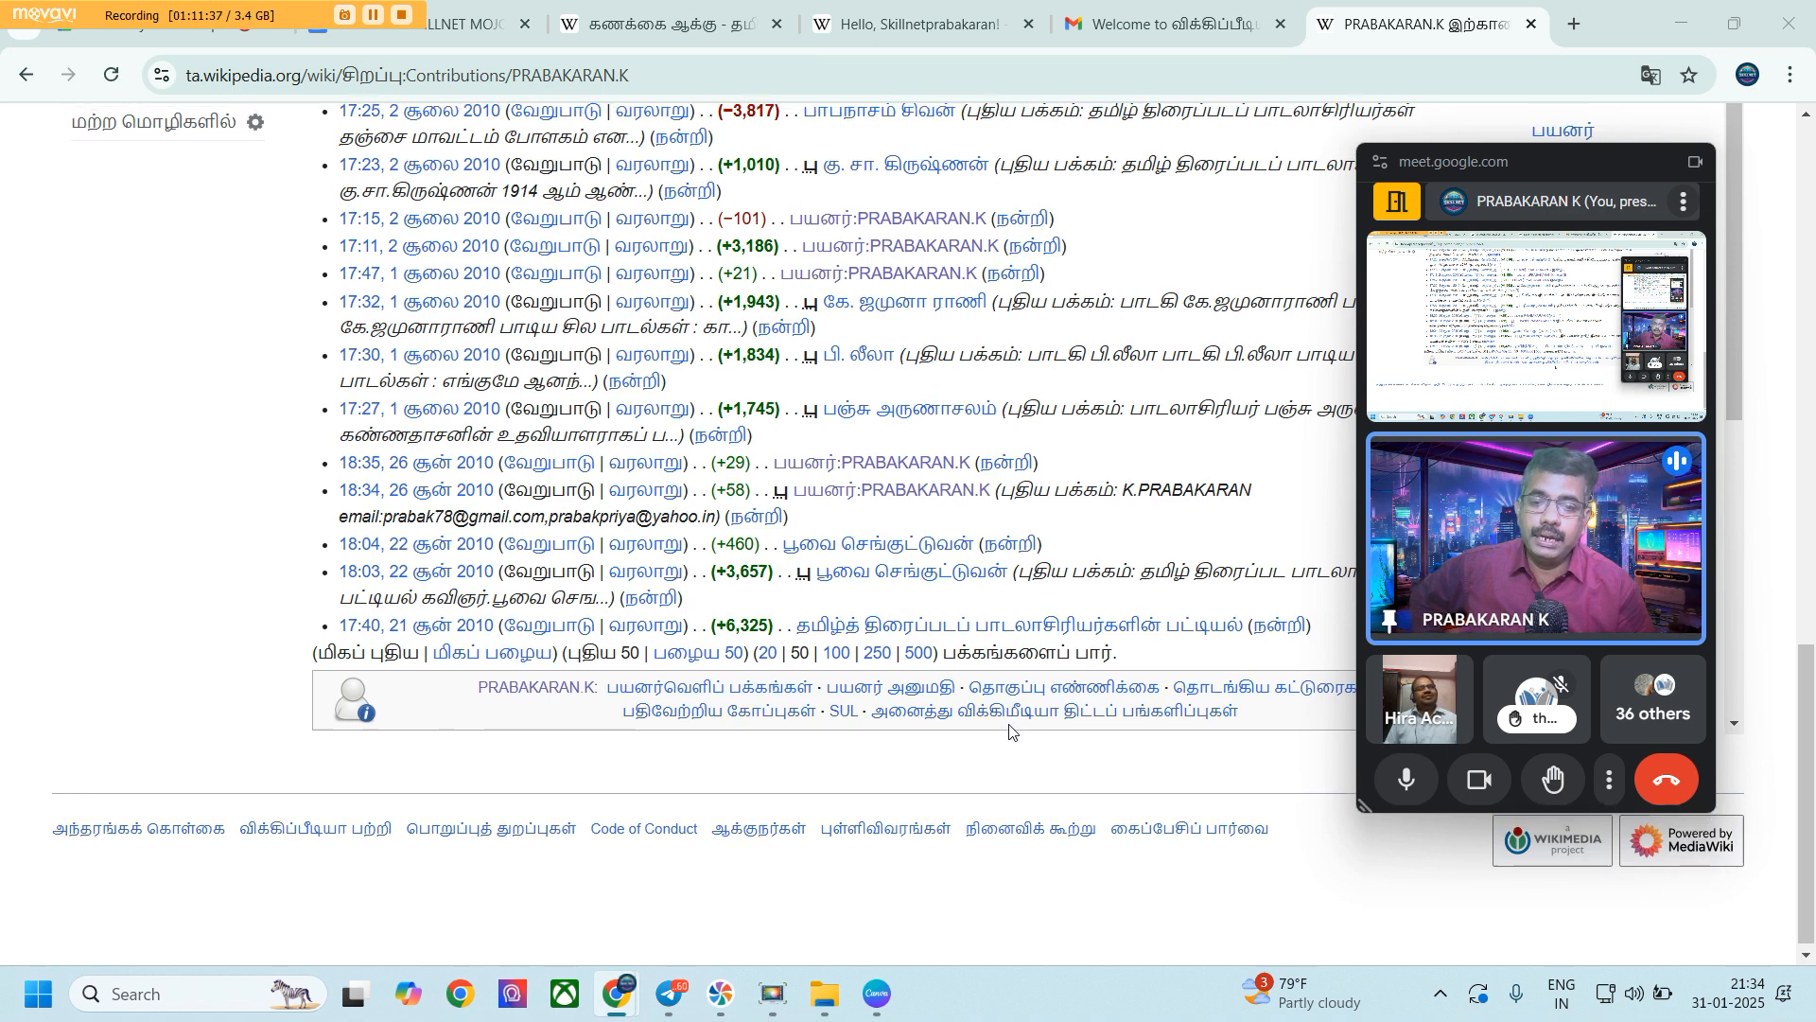
scroll(1010, 732, "up", 1)
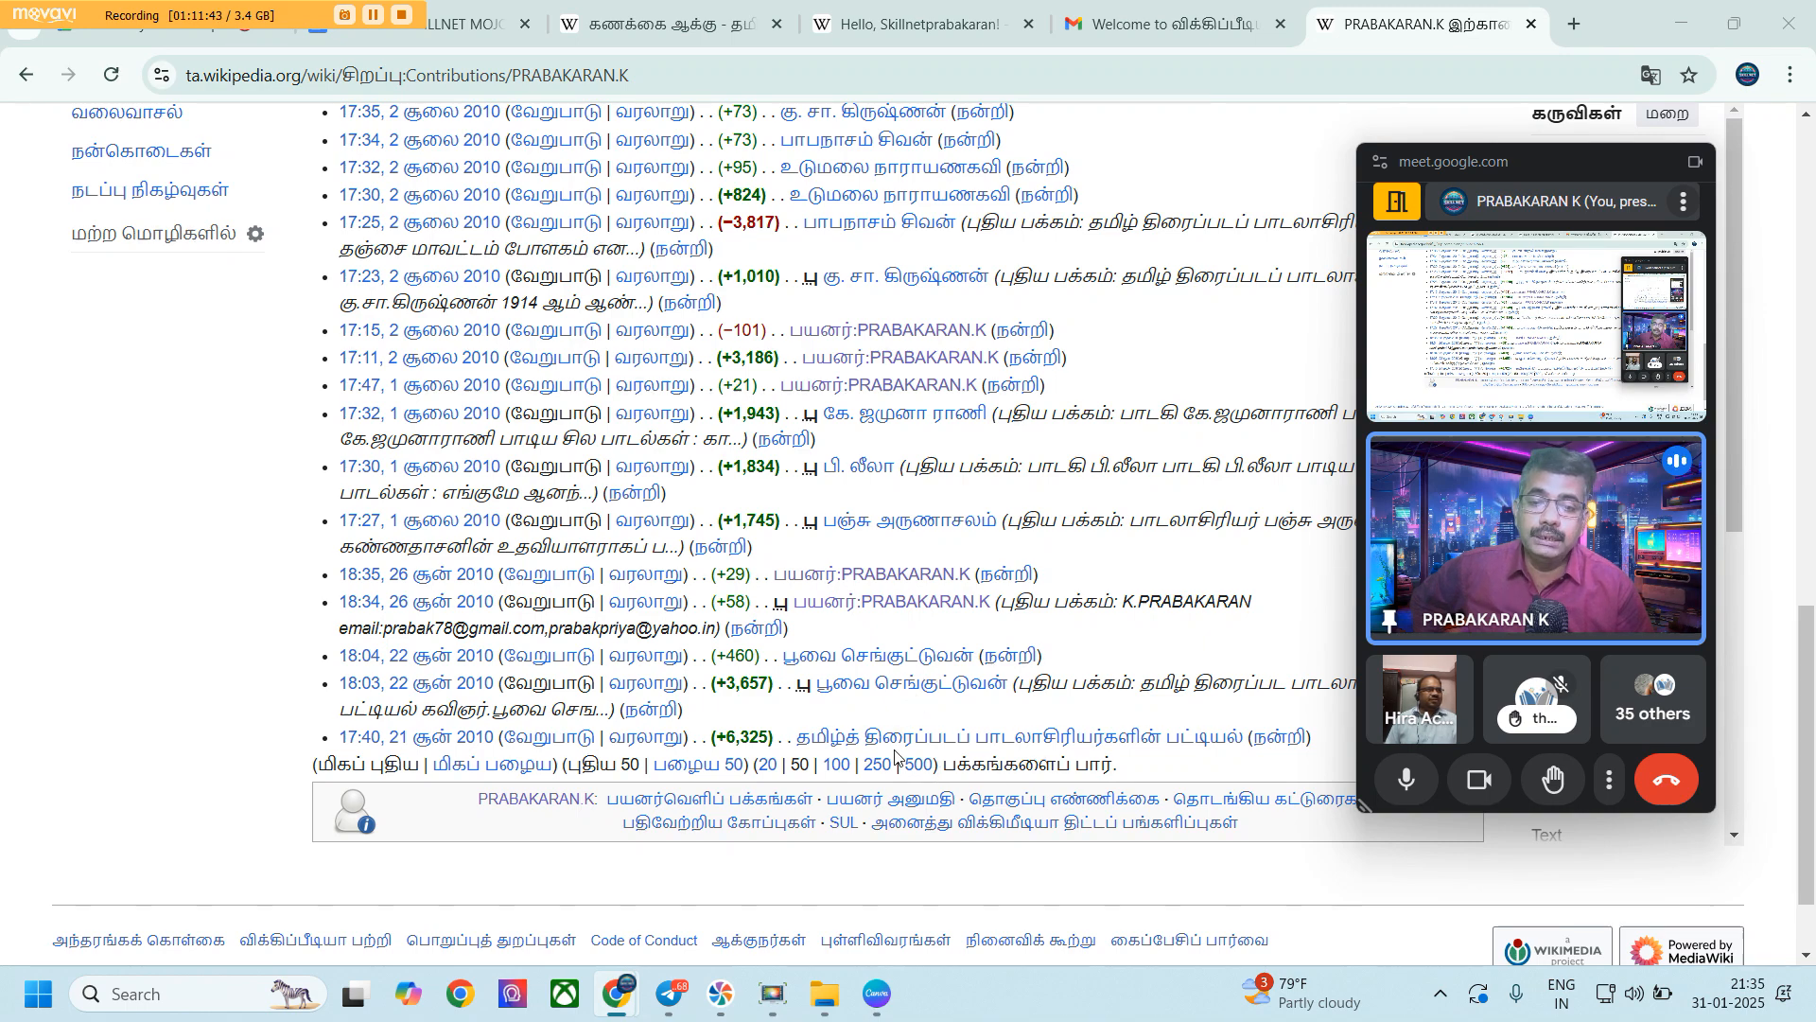
scroll(894, 754, "up", 2)
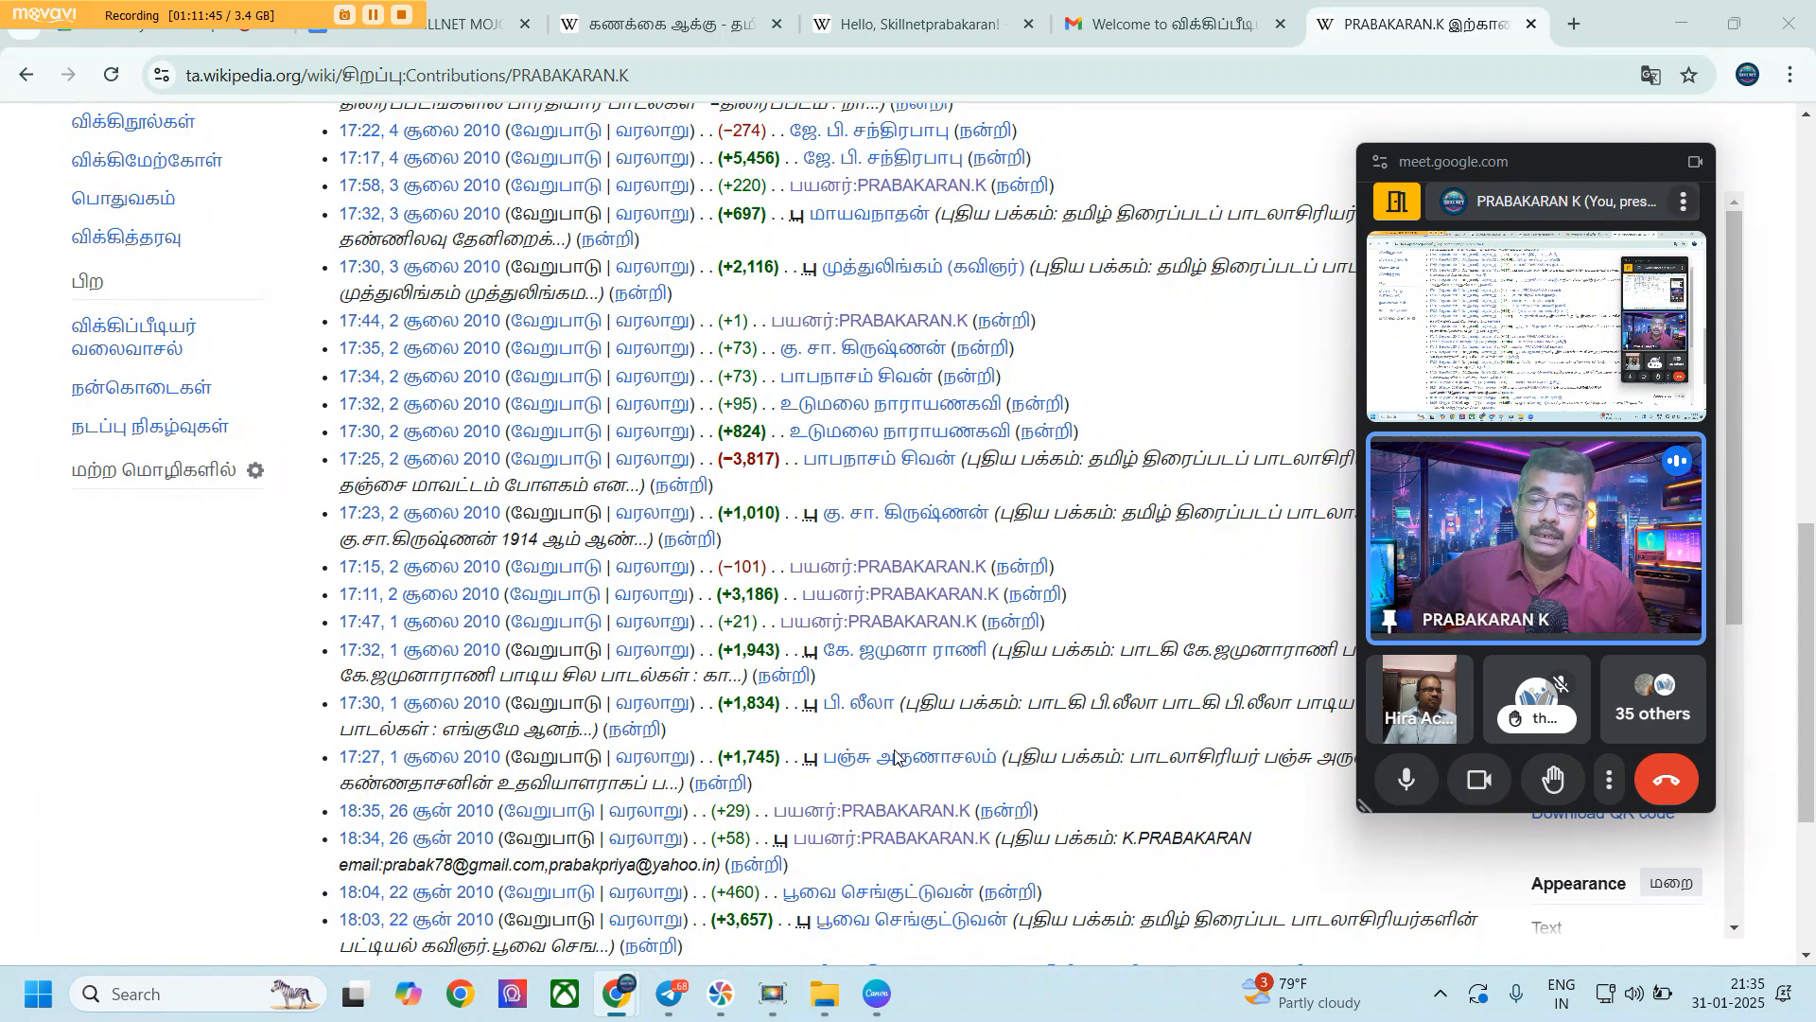
mouse_move(952, 651)
scroll(953, 653, "up", 2)
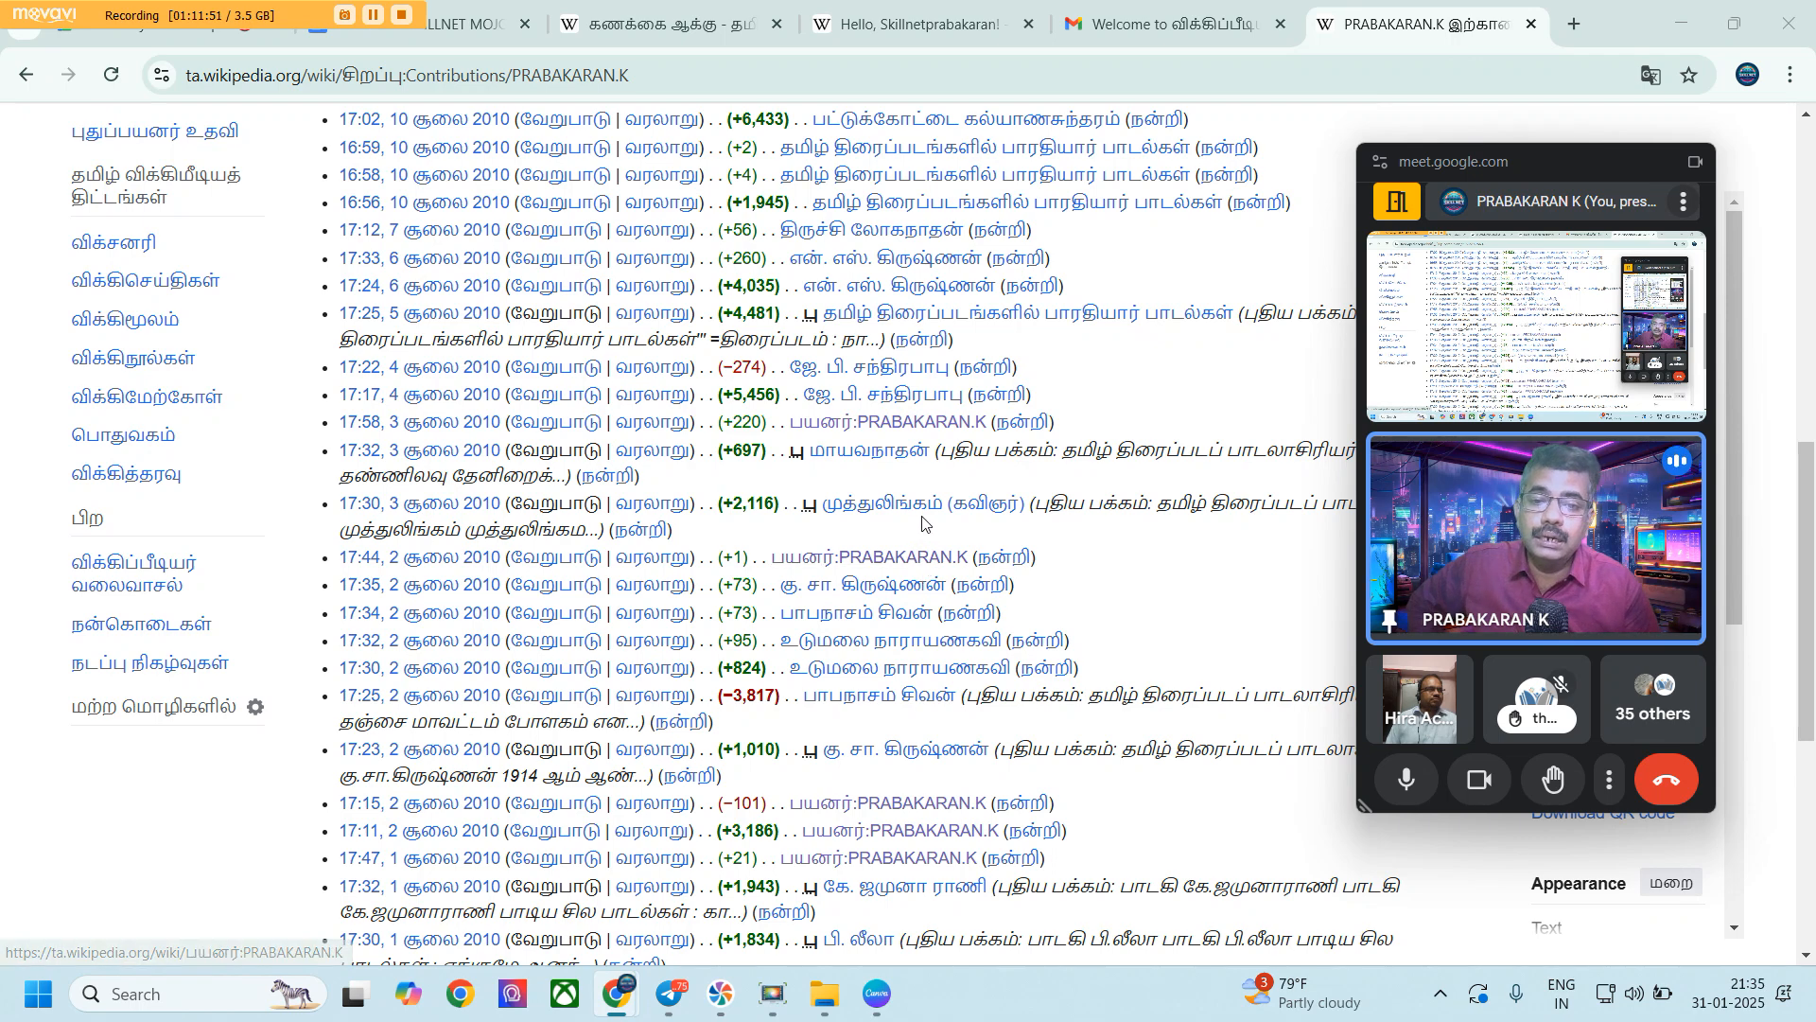
scroll(922, 523, "up", 1)
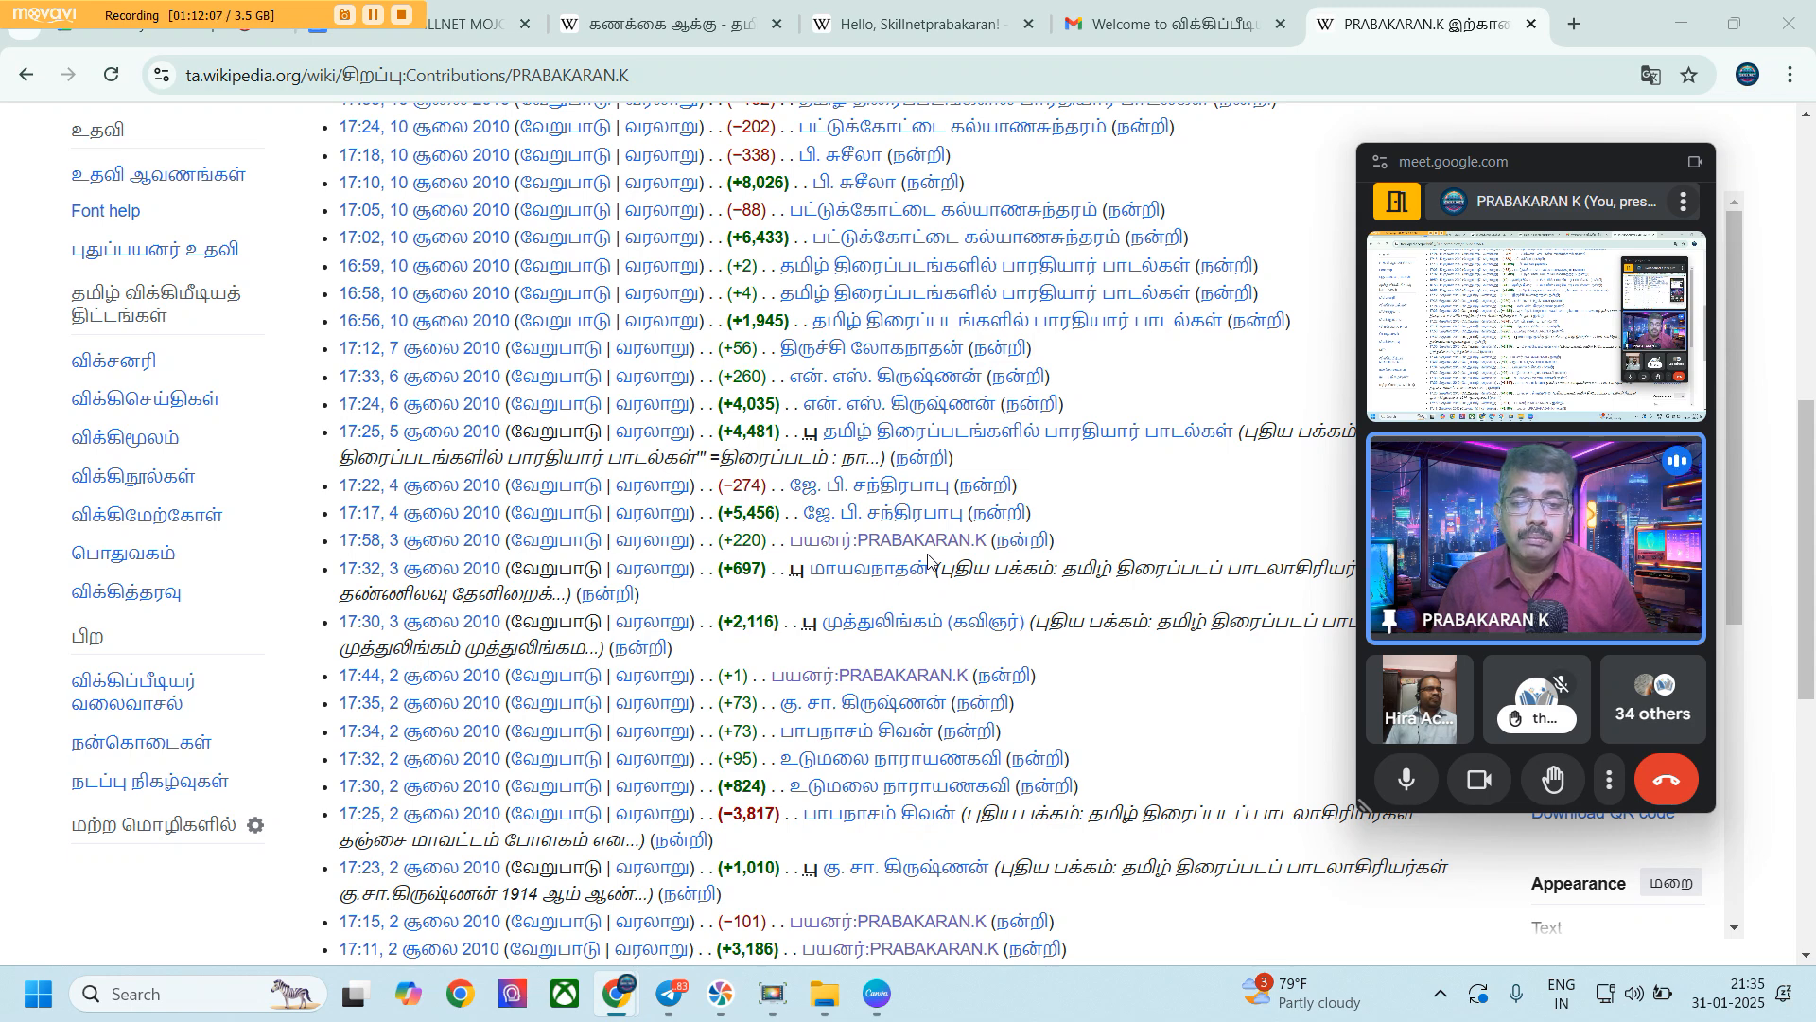
scroll(1005, 590, "up", 1)
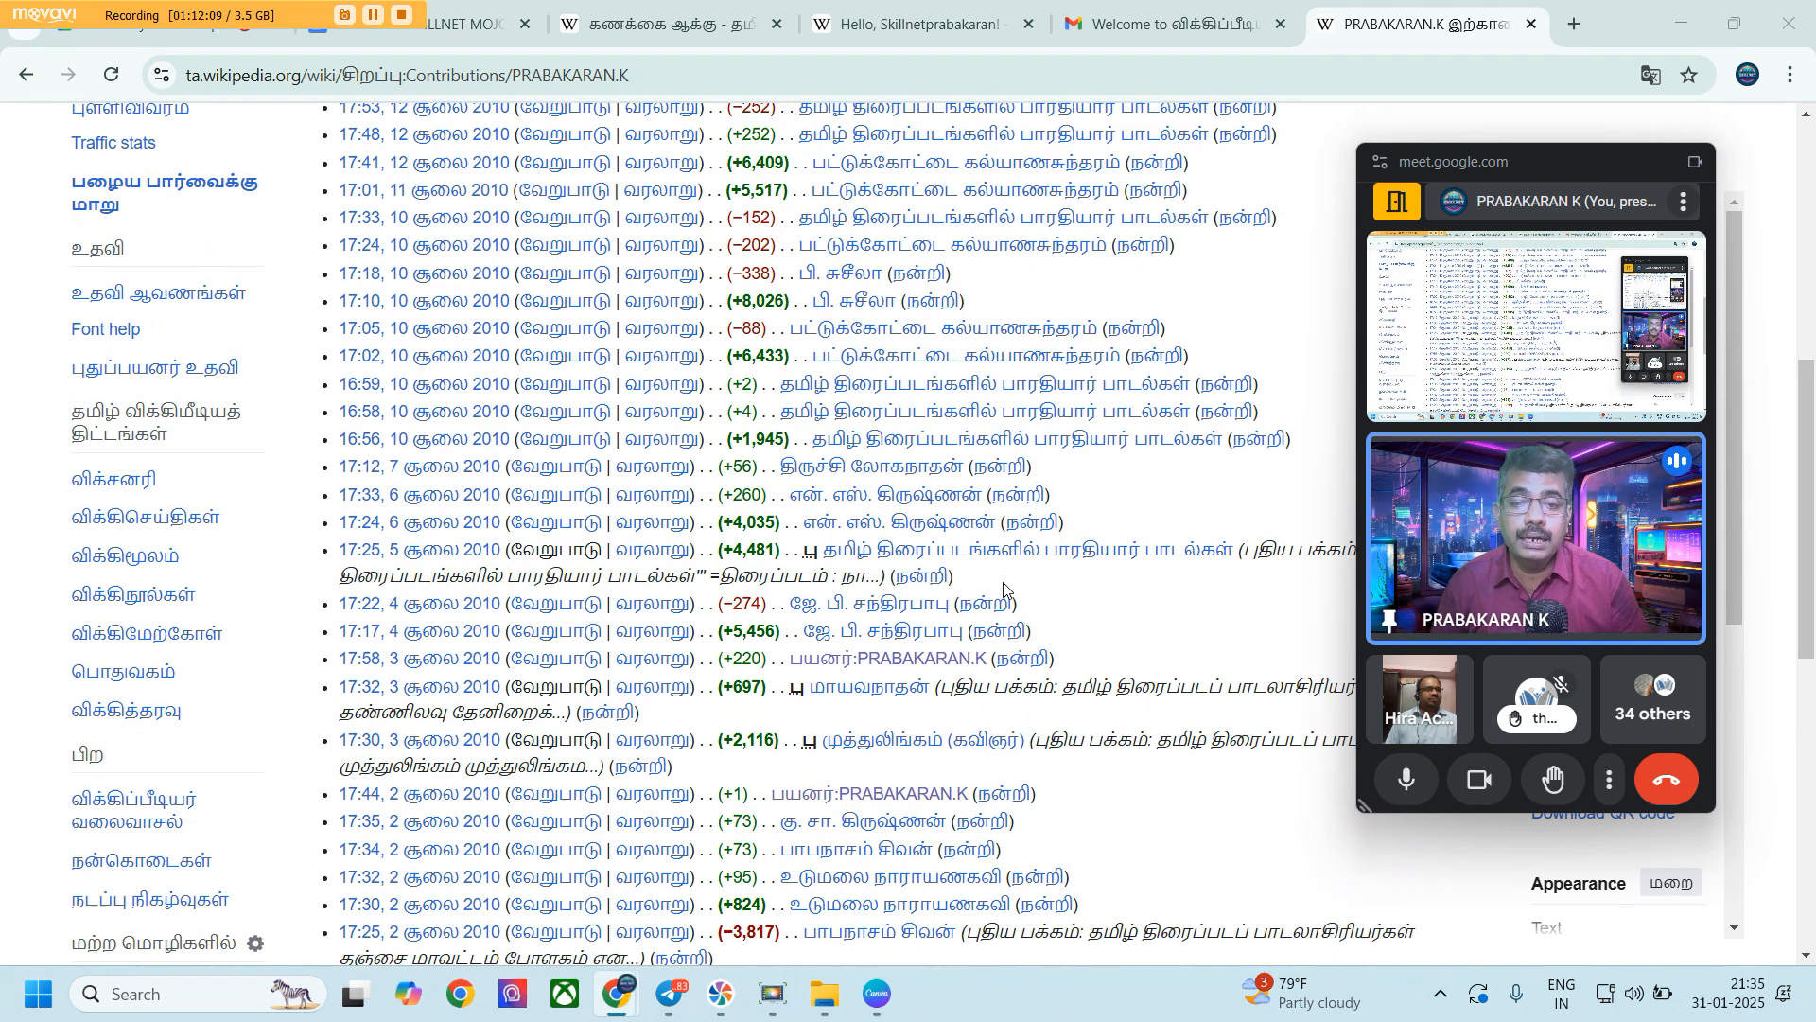
scroll(1004, 590, "up", 1)
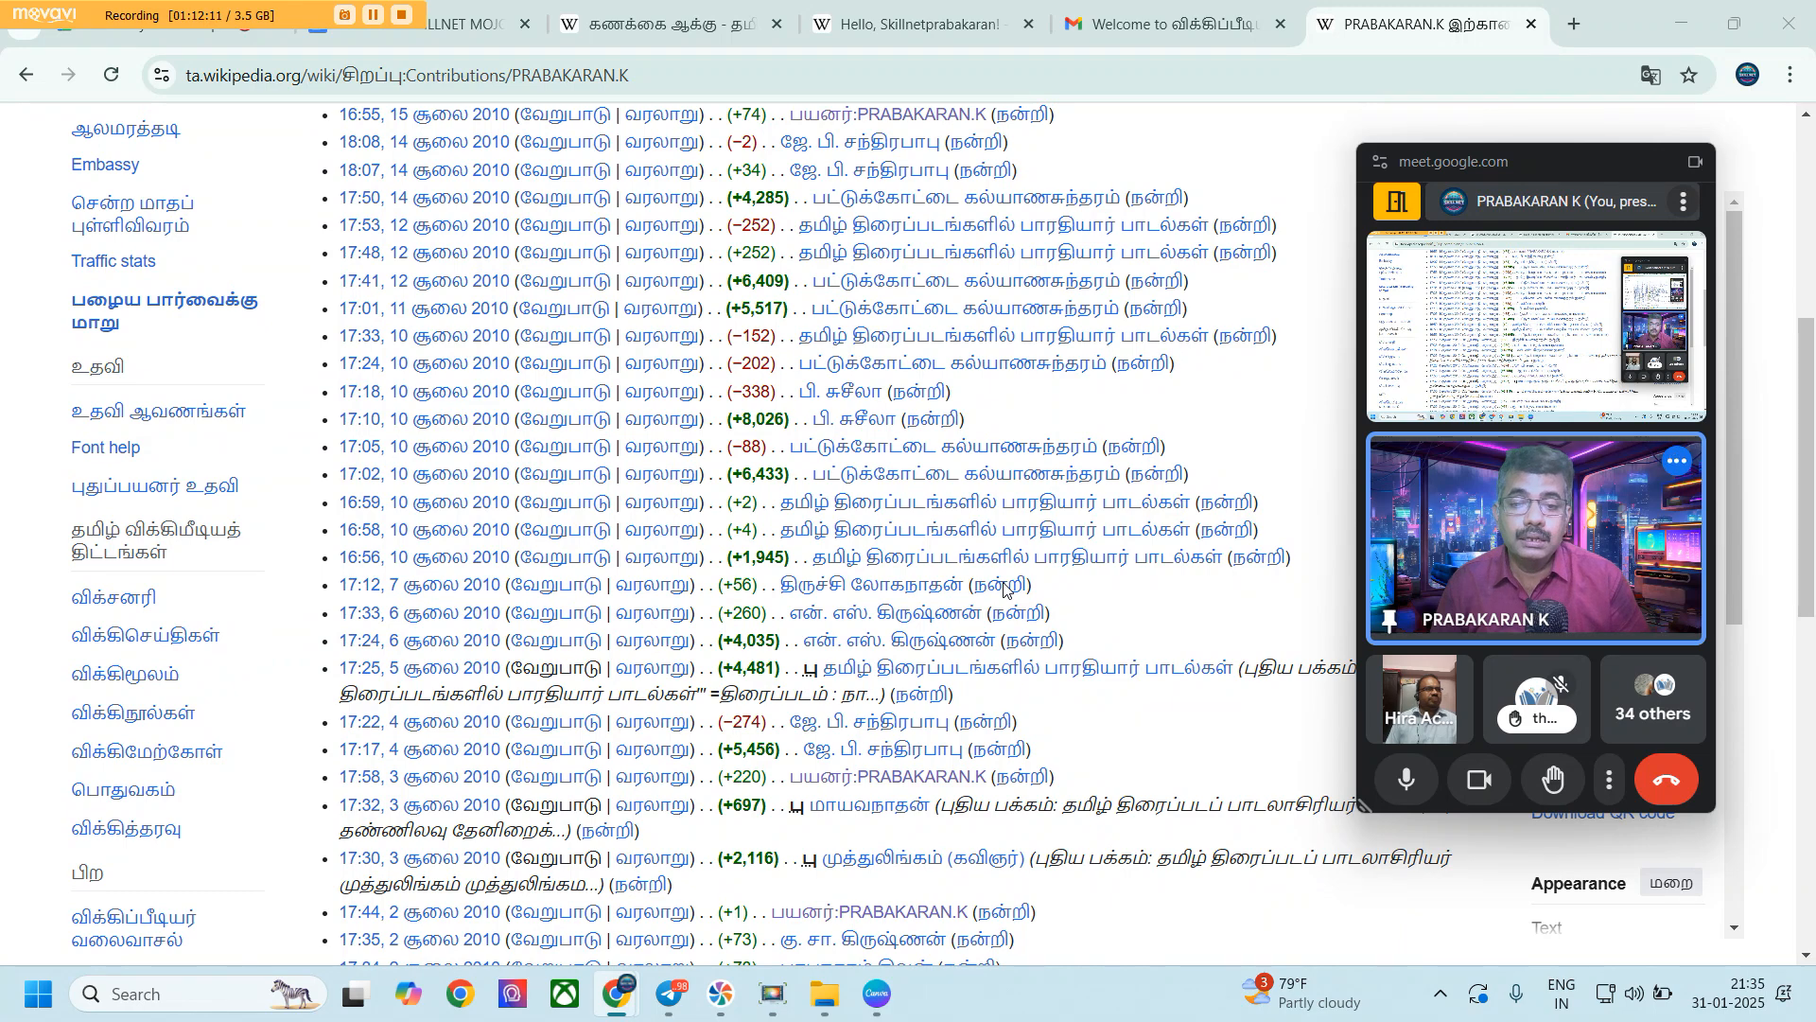
scroll(974, 585, "up", 1)
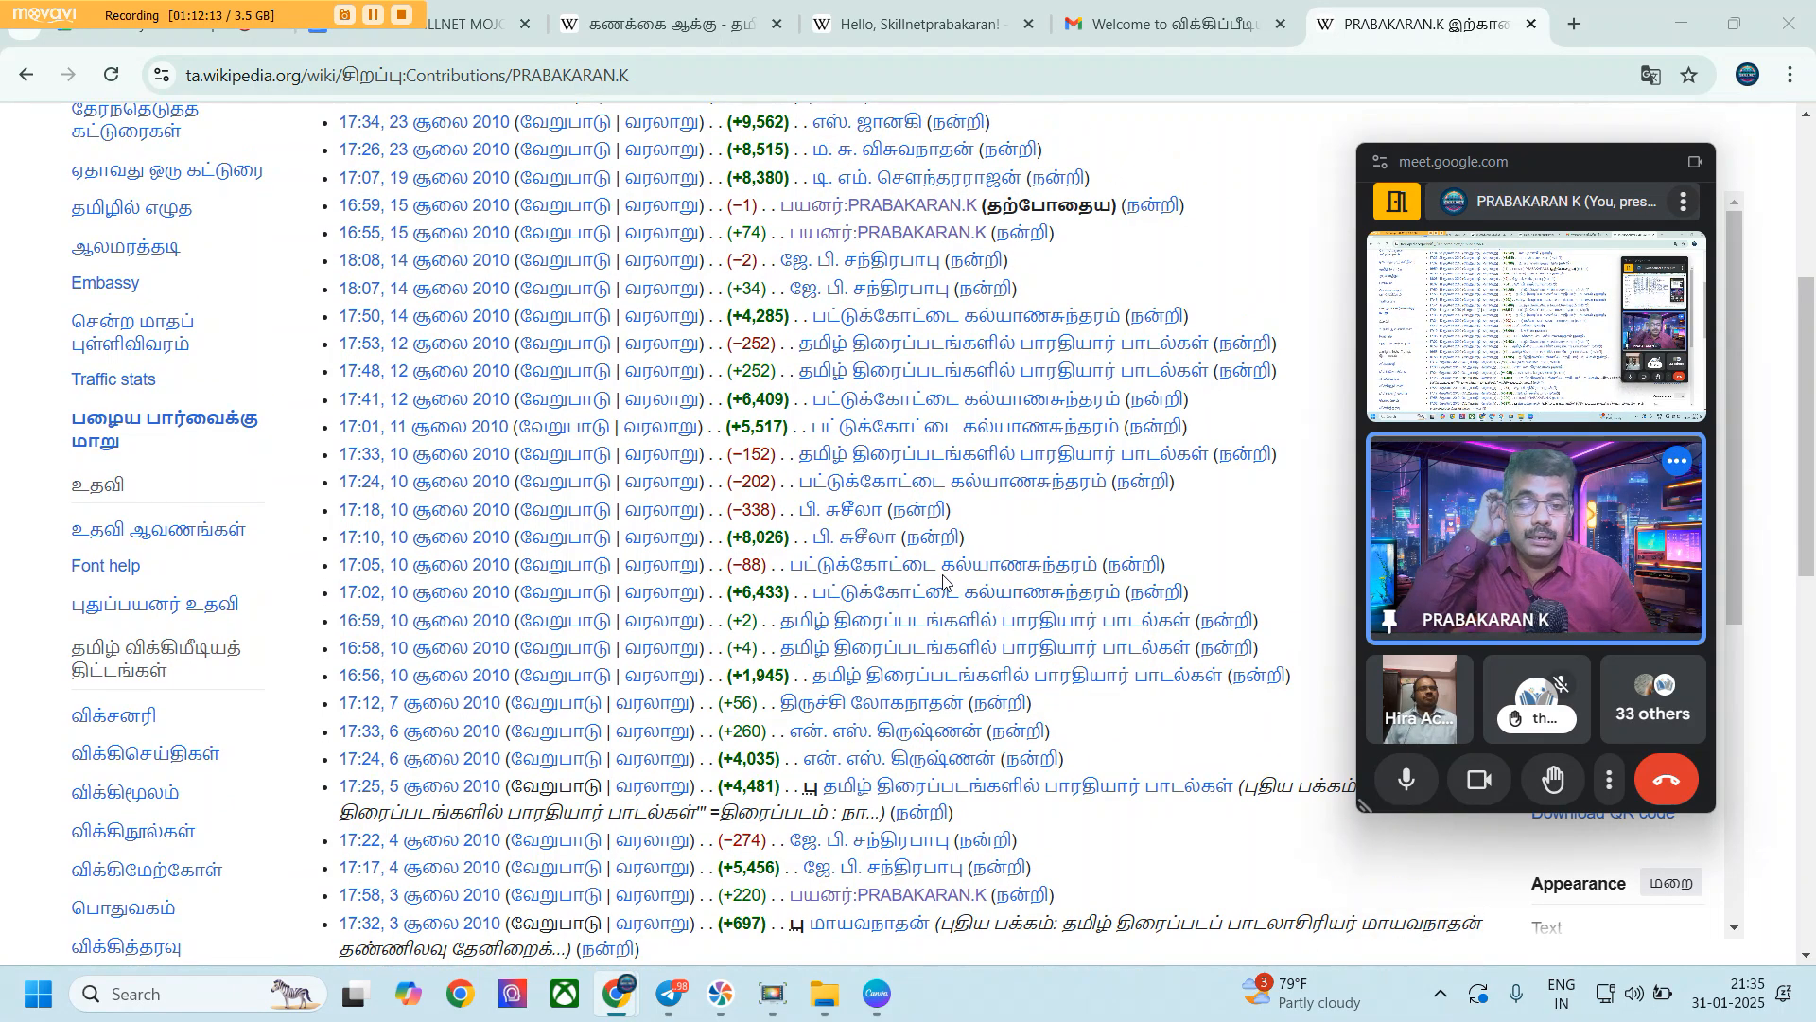
scroll(943, 580, "up", 2)
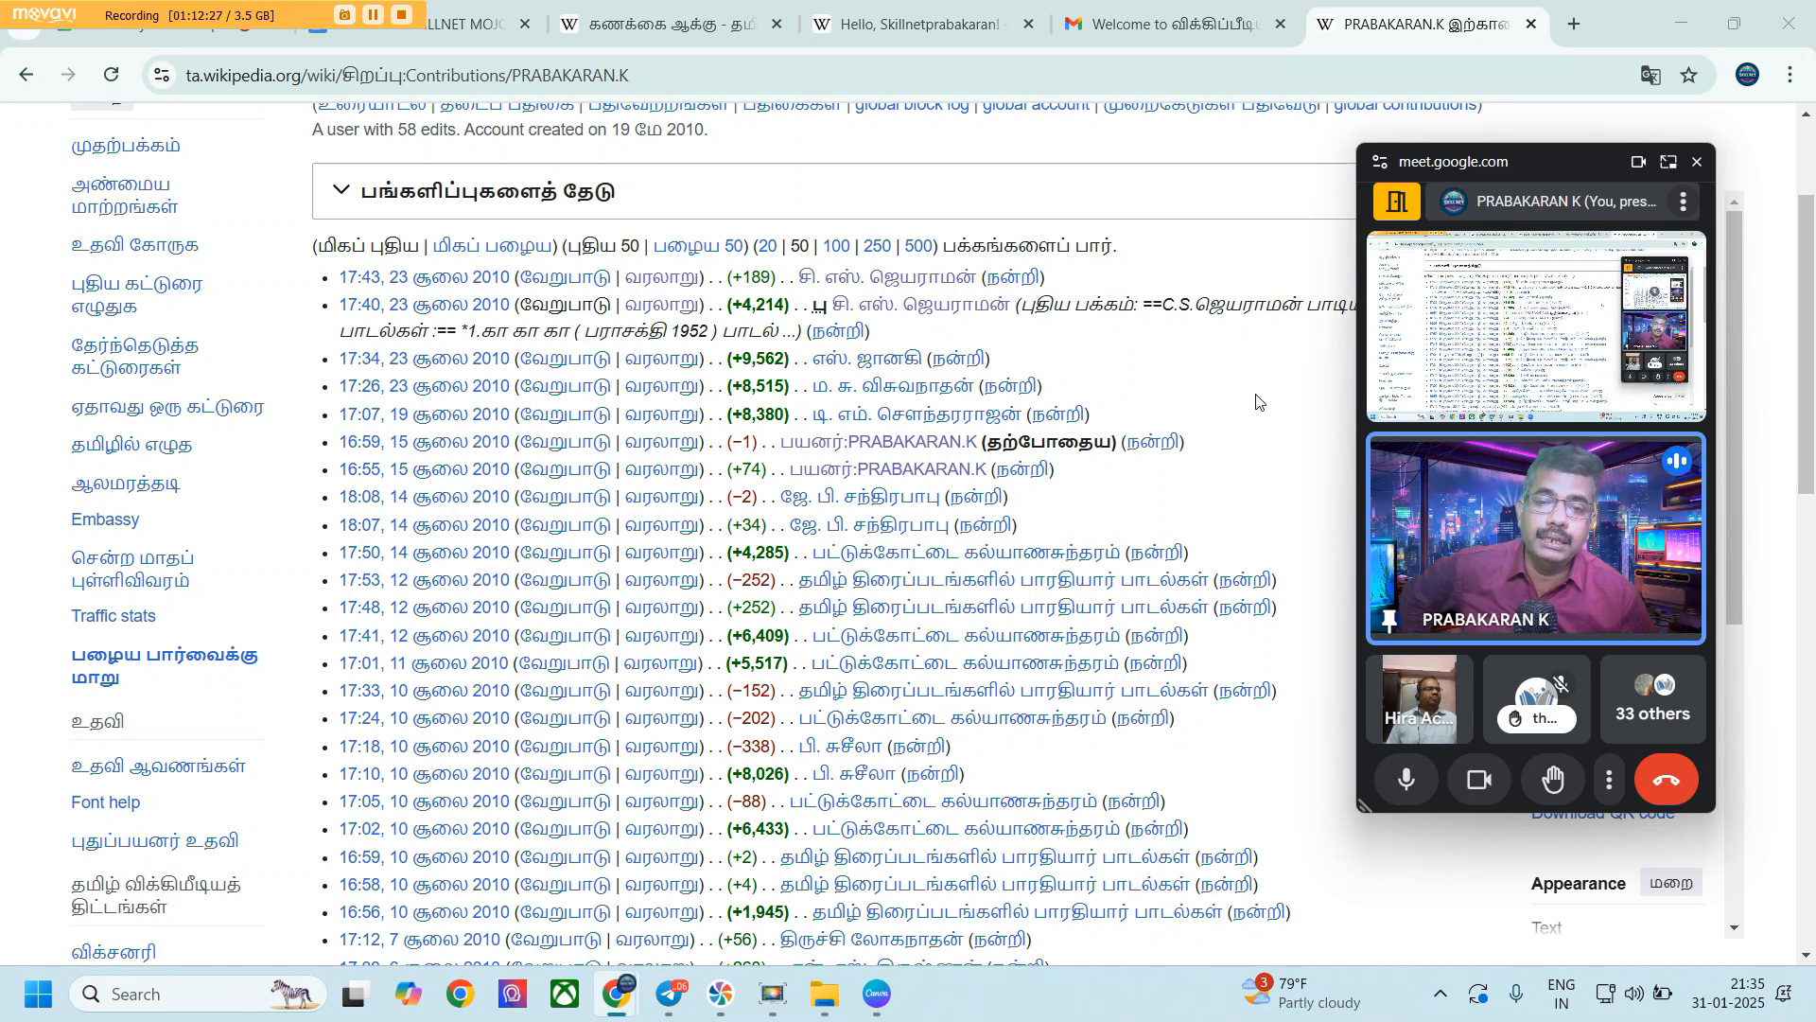
mouse_move(928, 395)
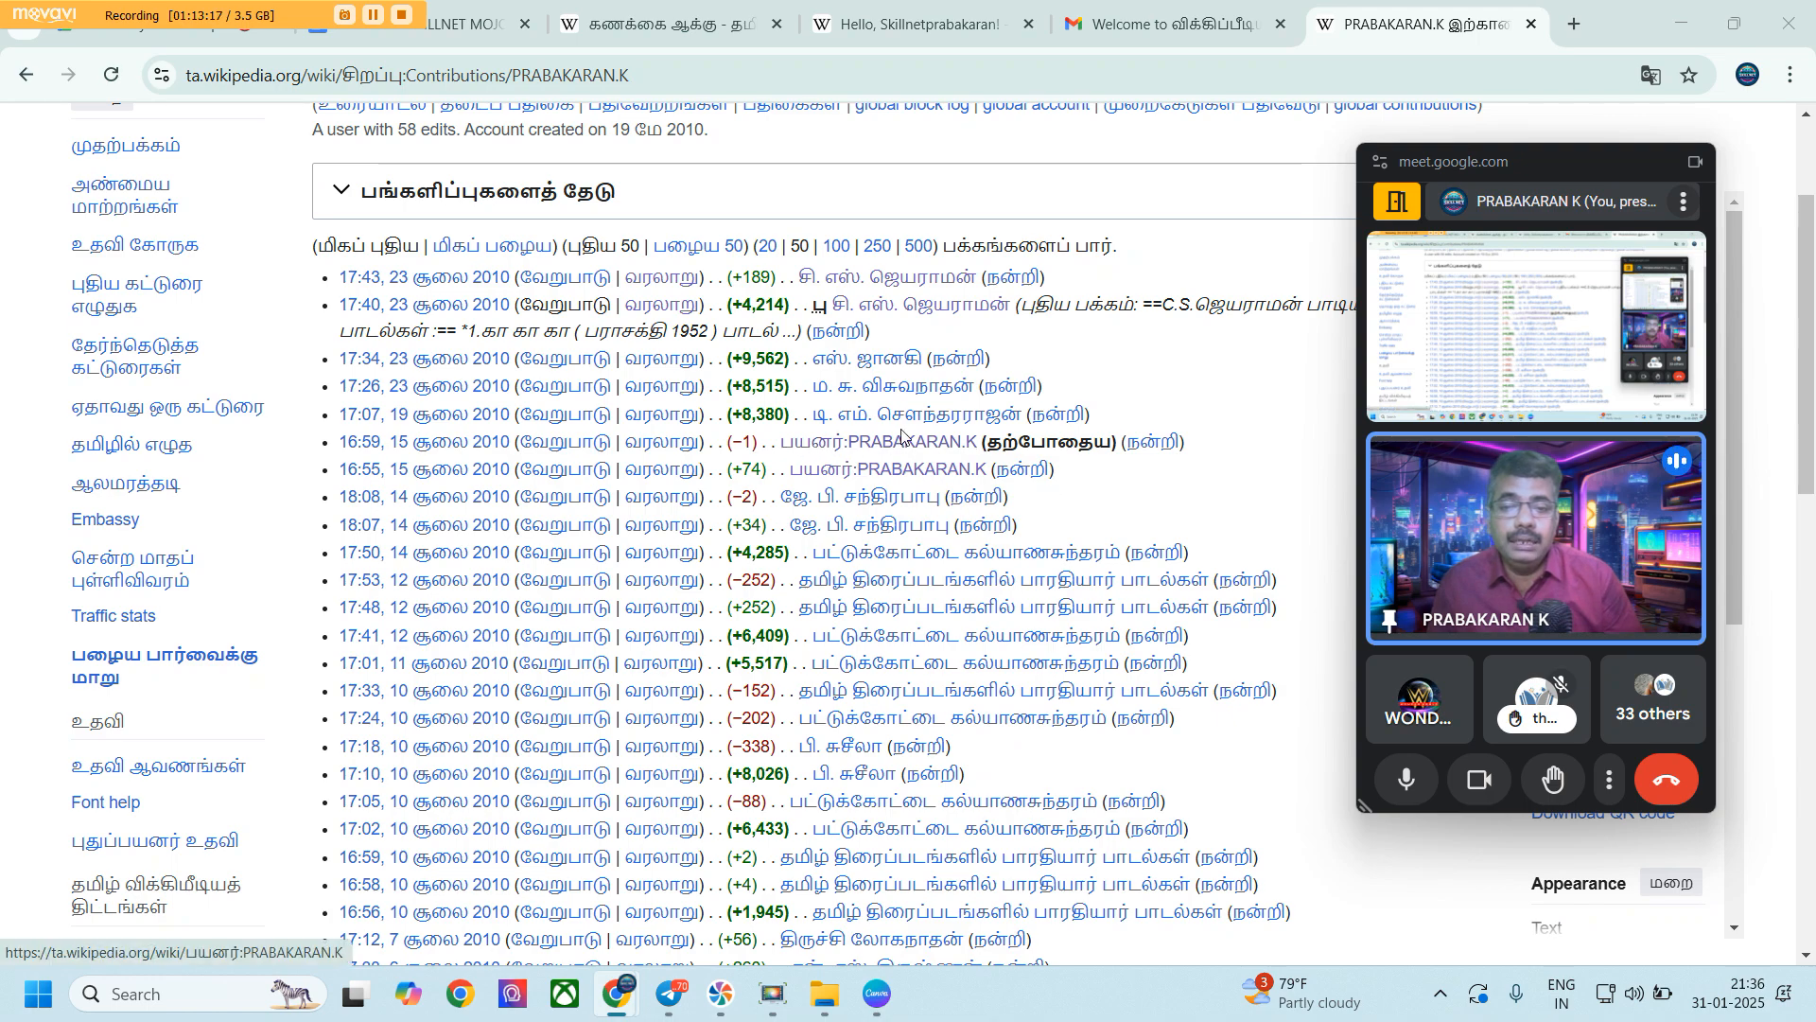
scroll(903, 437, "down", 5)
scroll(904, 437, "down", 8)
scroll(904, 437, "up", 10)
scroll(901, 437, "up", 5)
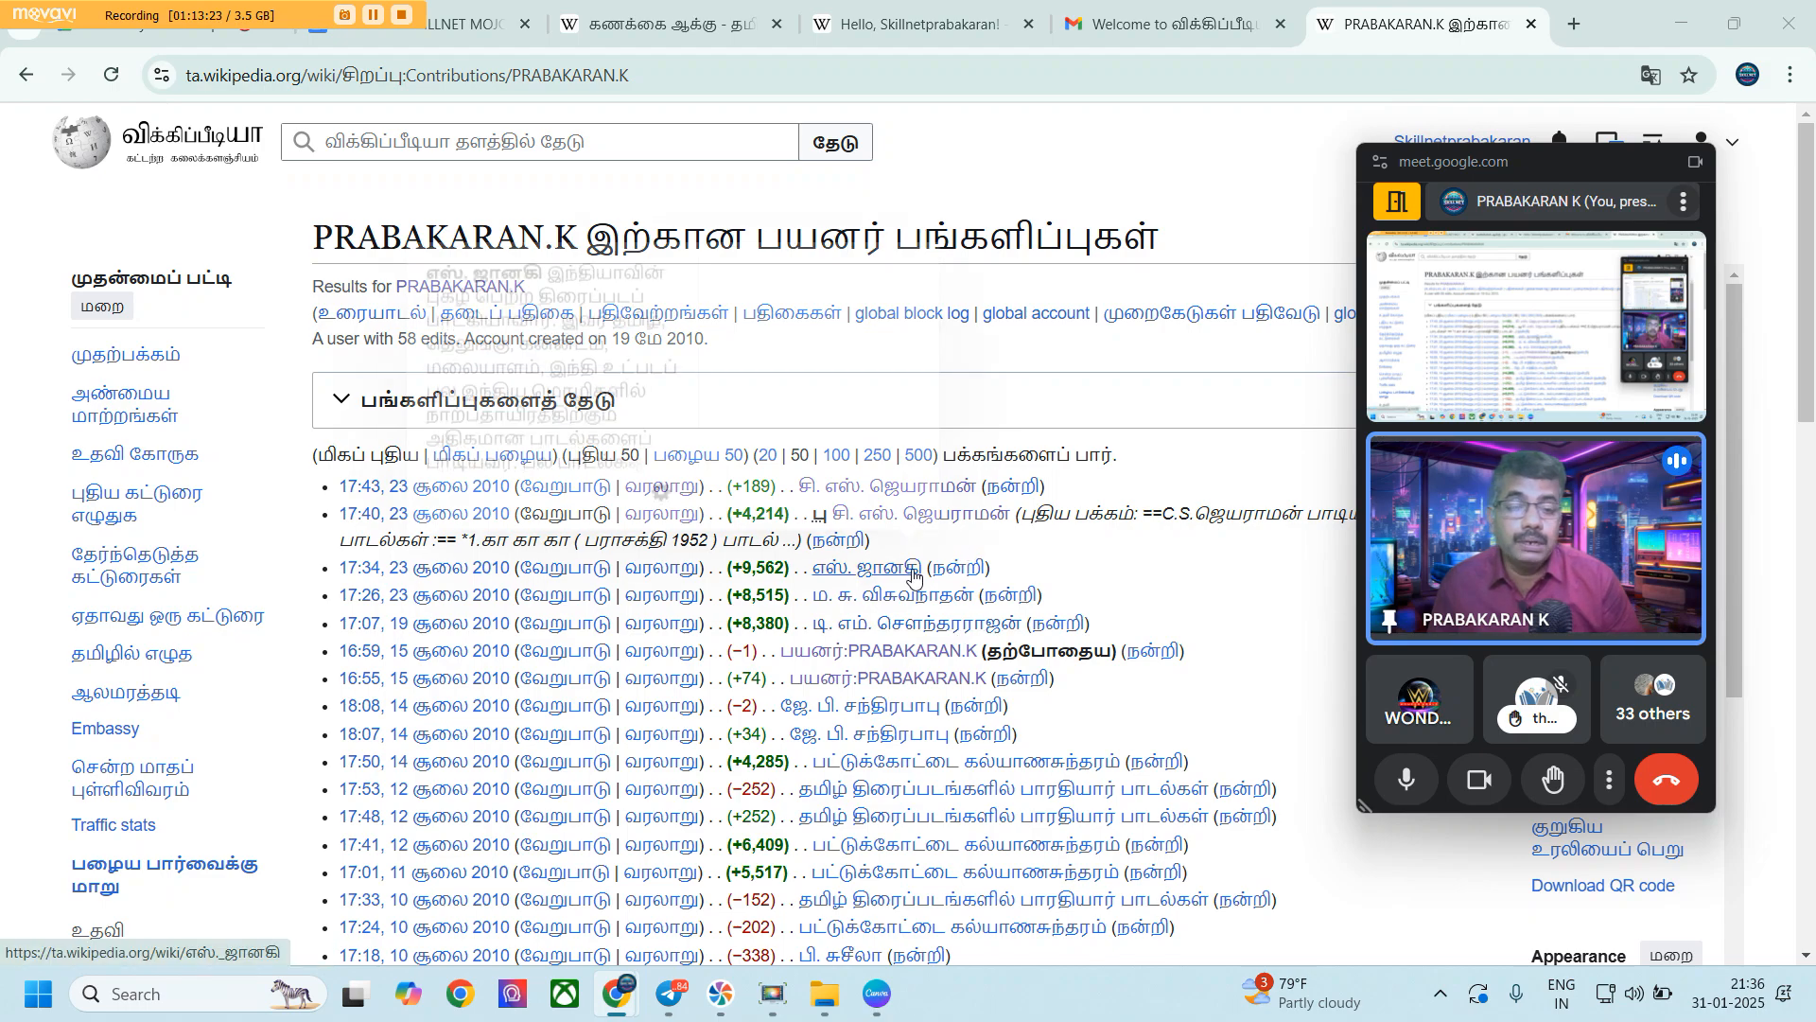
scroll(1117, 693, "down", 10)
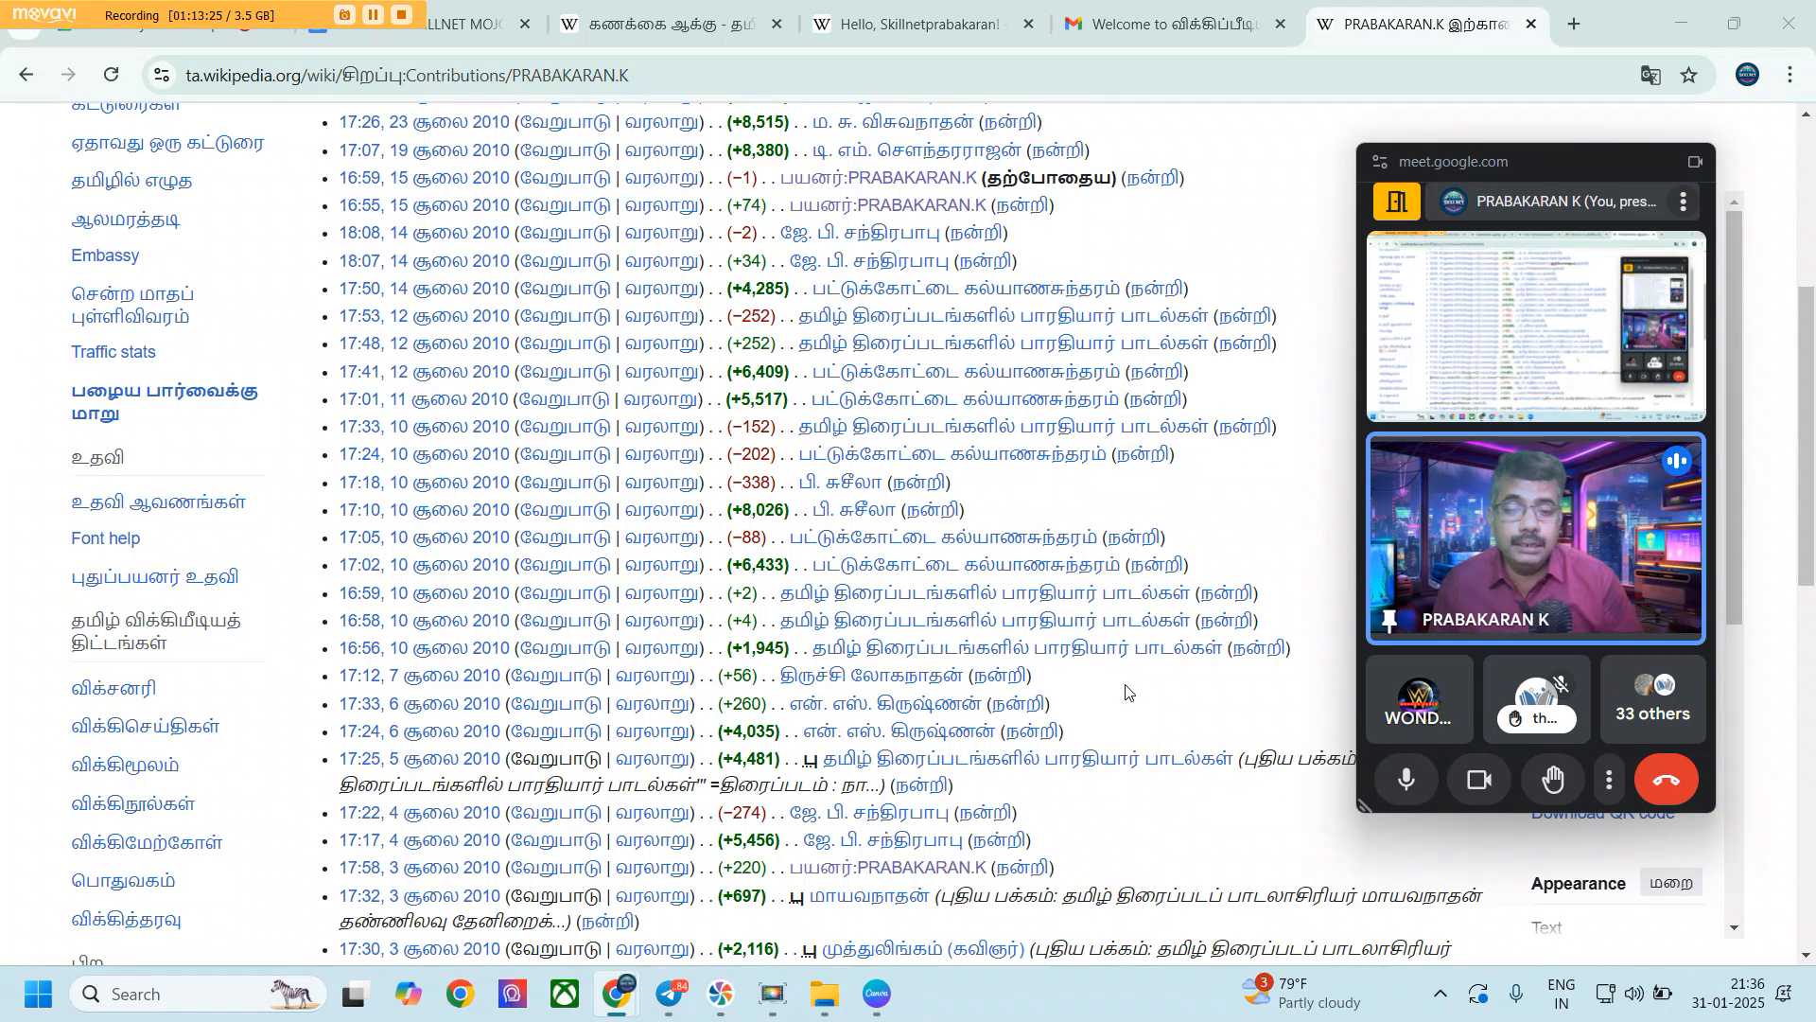
scroll(1127, 688, "up", 10)
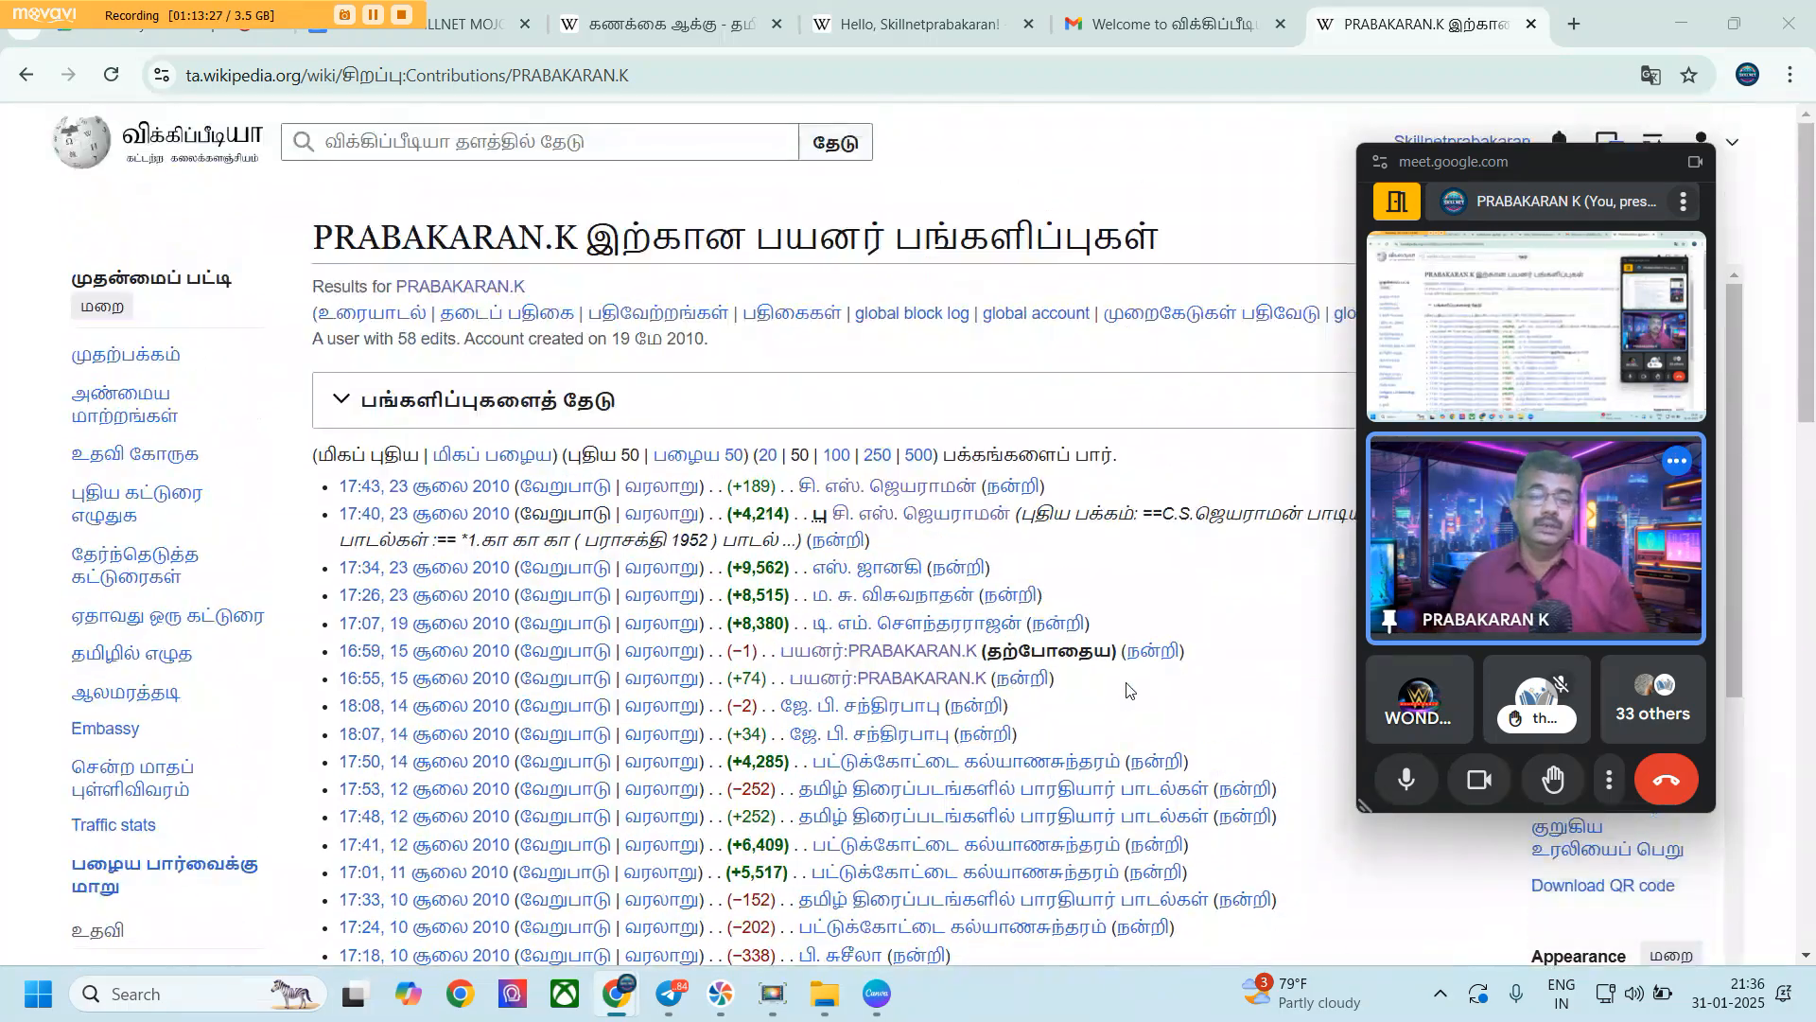
Copy the address of the contributor's contributions page and open WhatsApp Web in a new tab
left_click(364, 76)
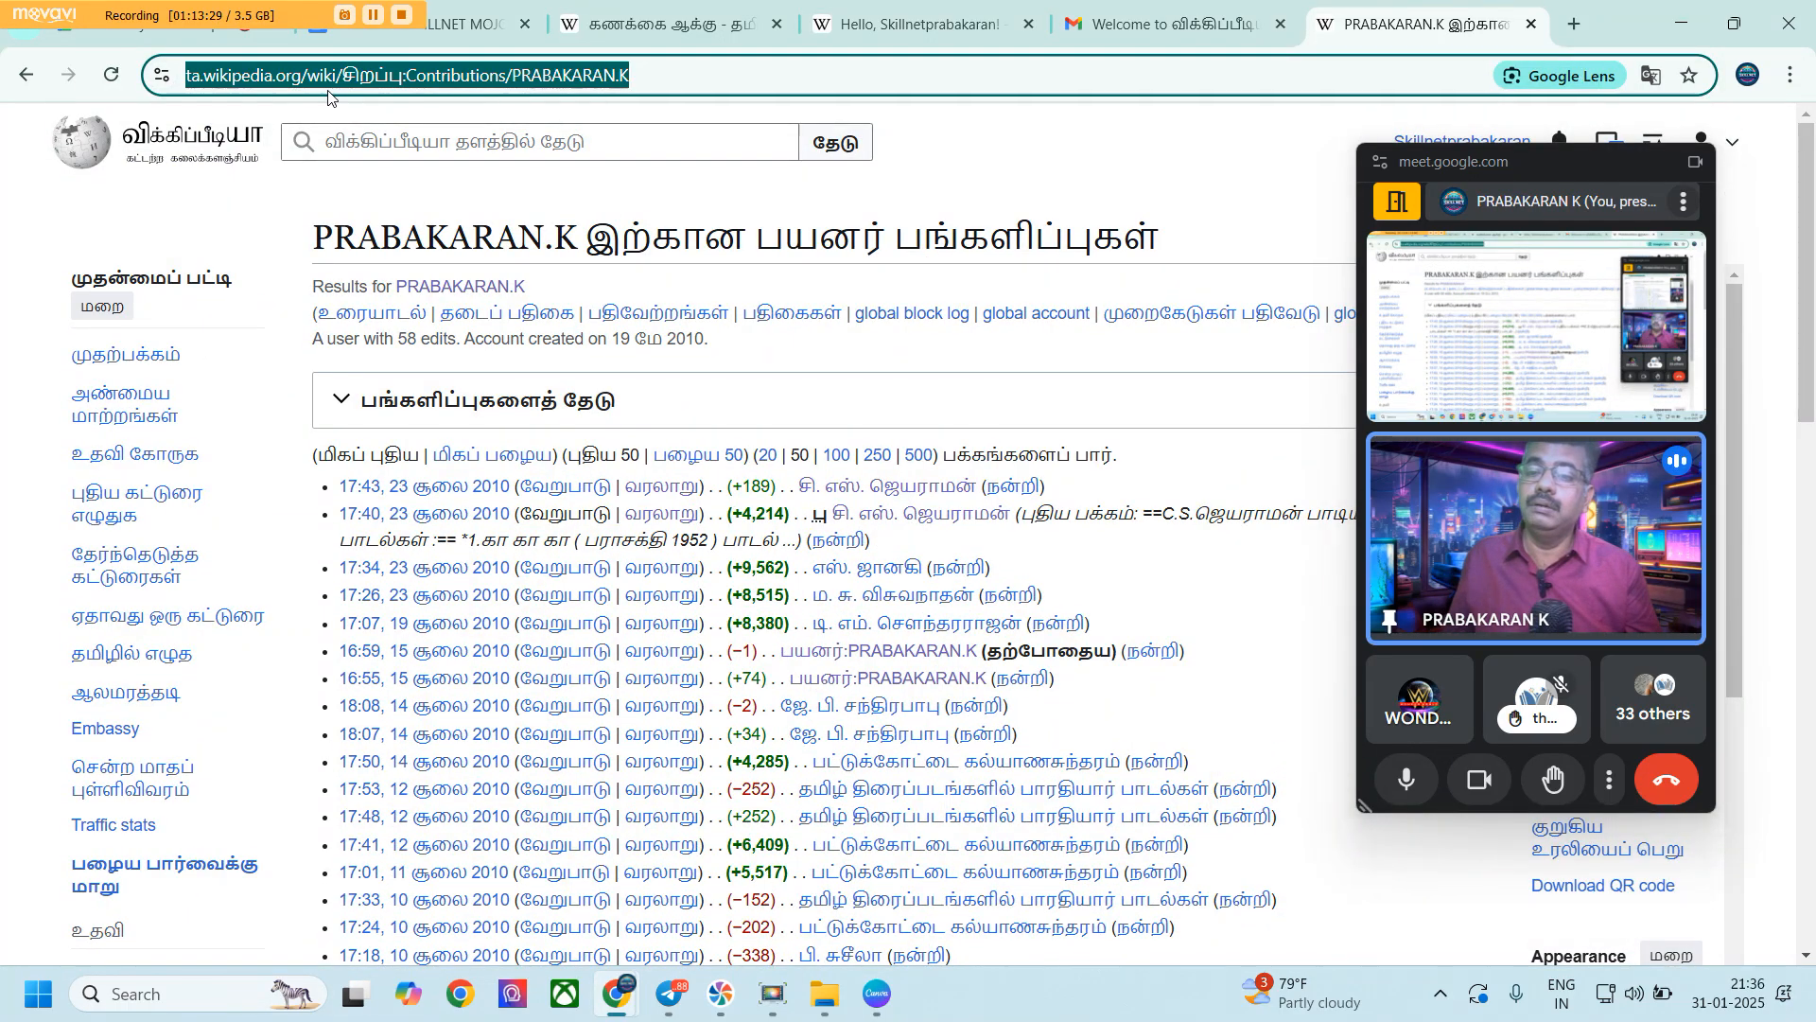
right_click(371, 78)
left_click(464, 301)
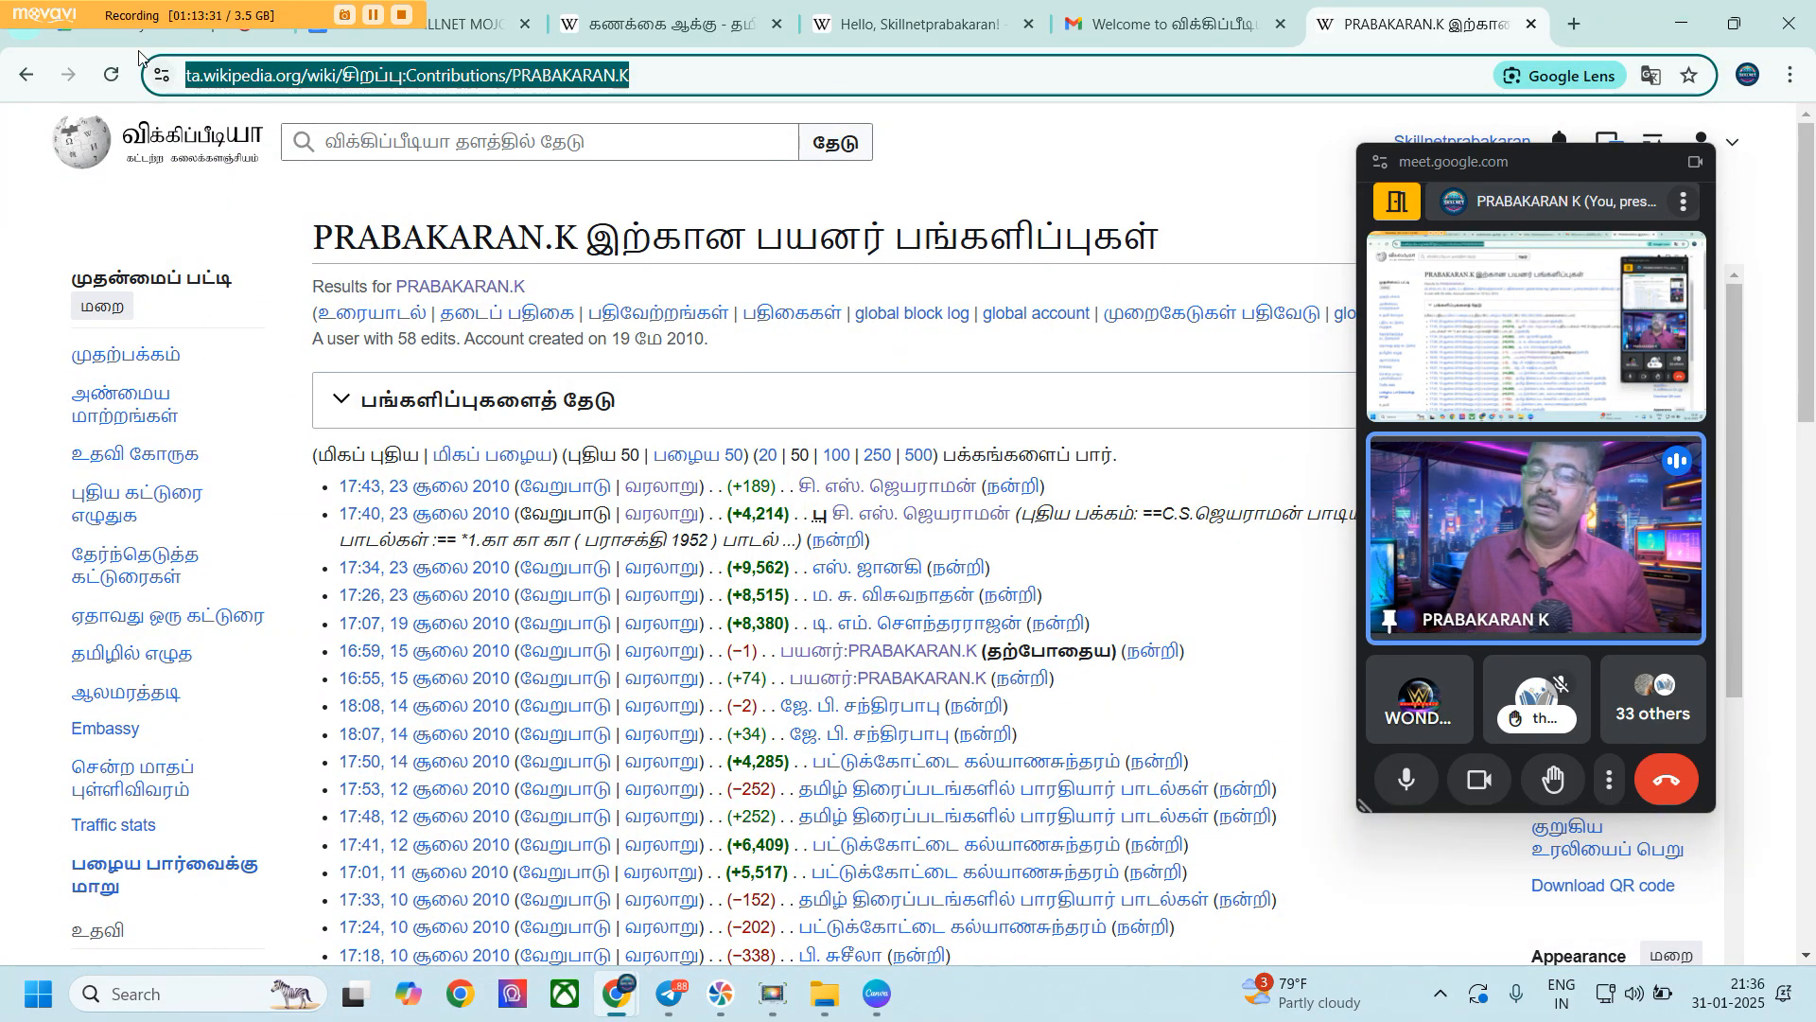
left_click(134, 45)
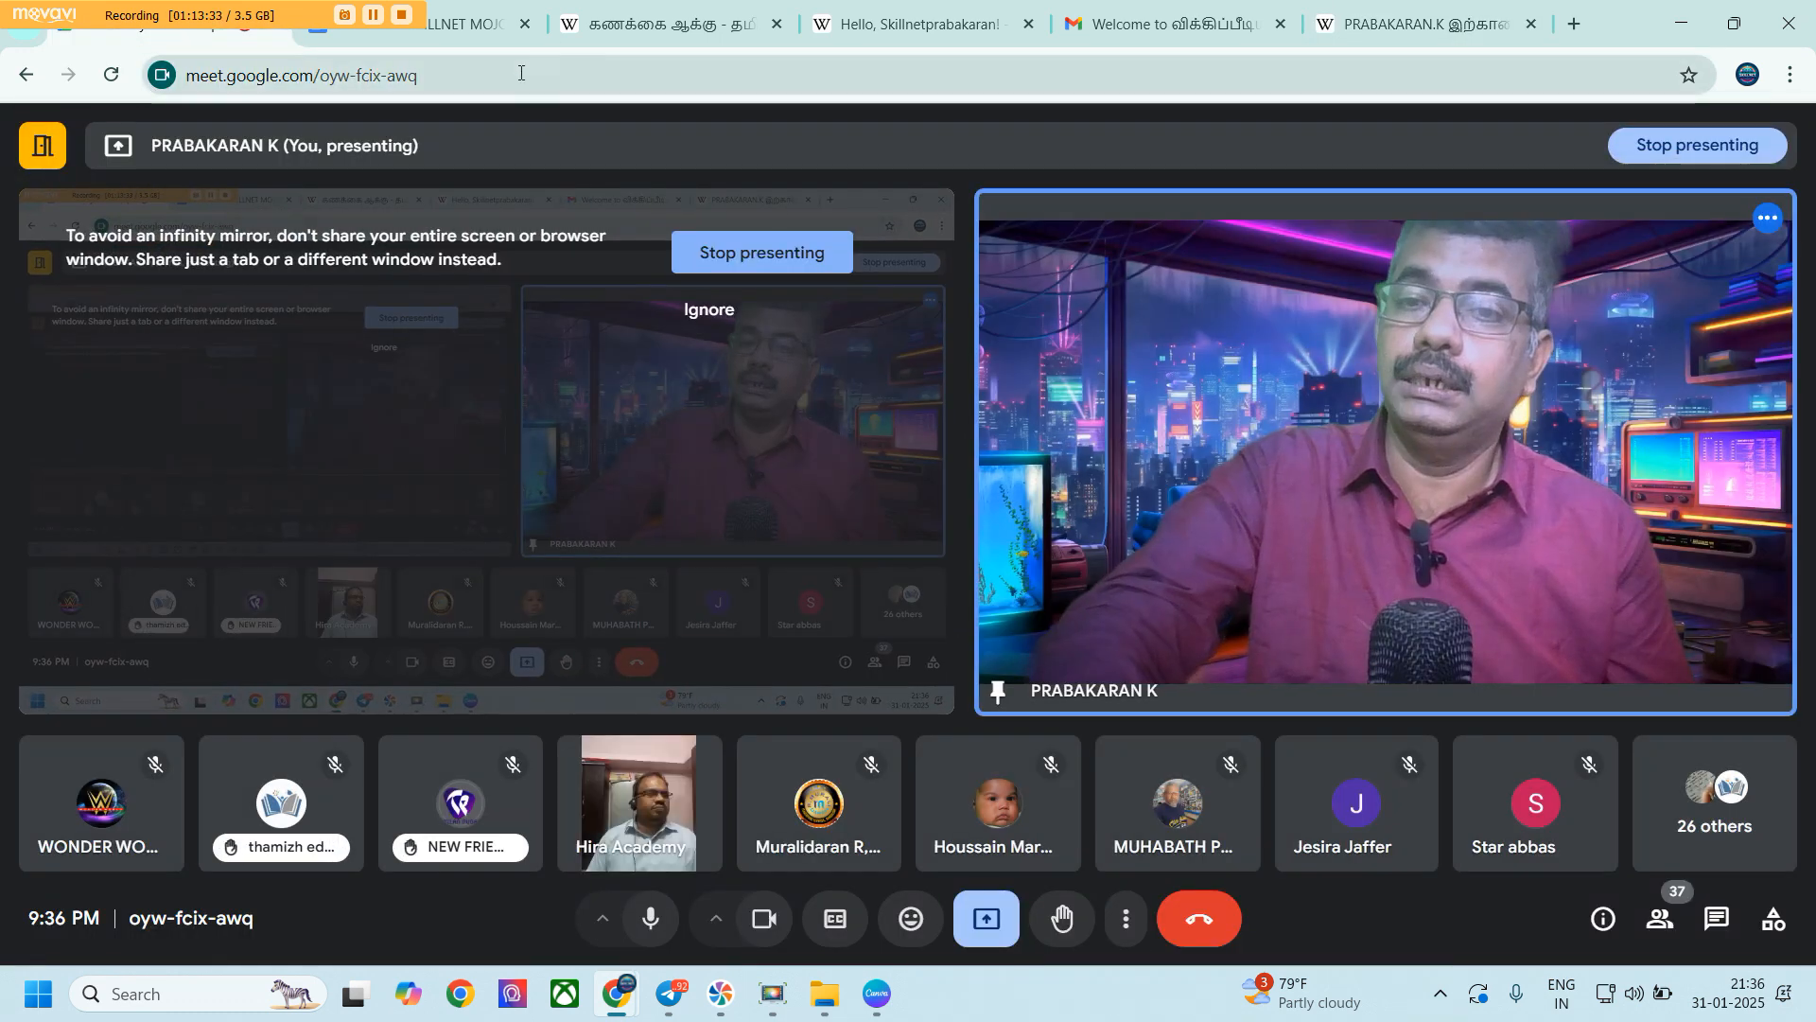
left_click(1574, 24)
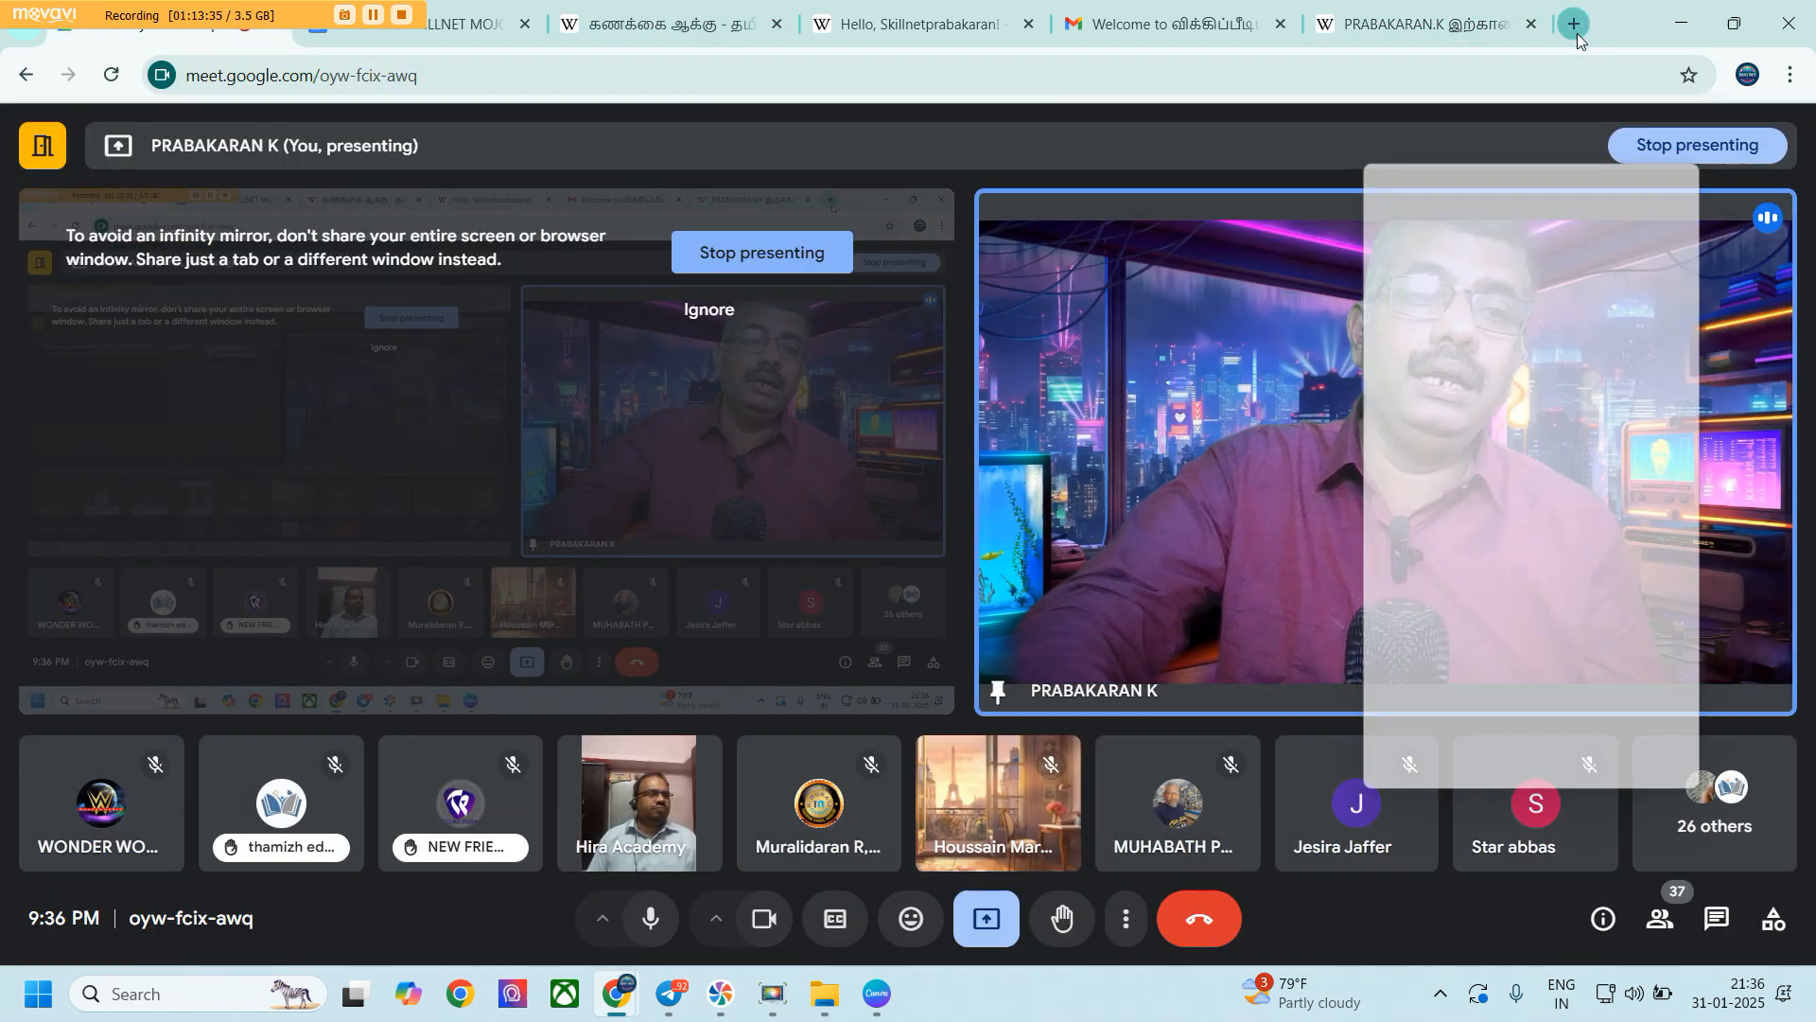
left_click(312, 565)
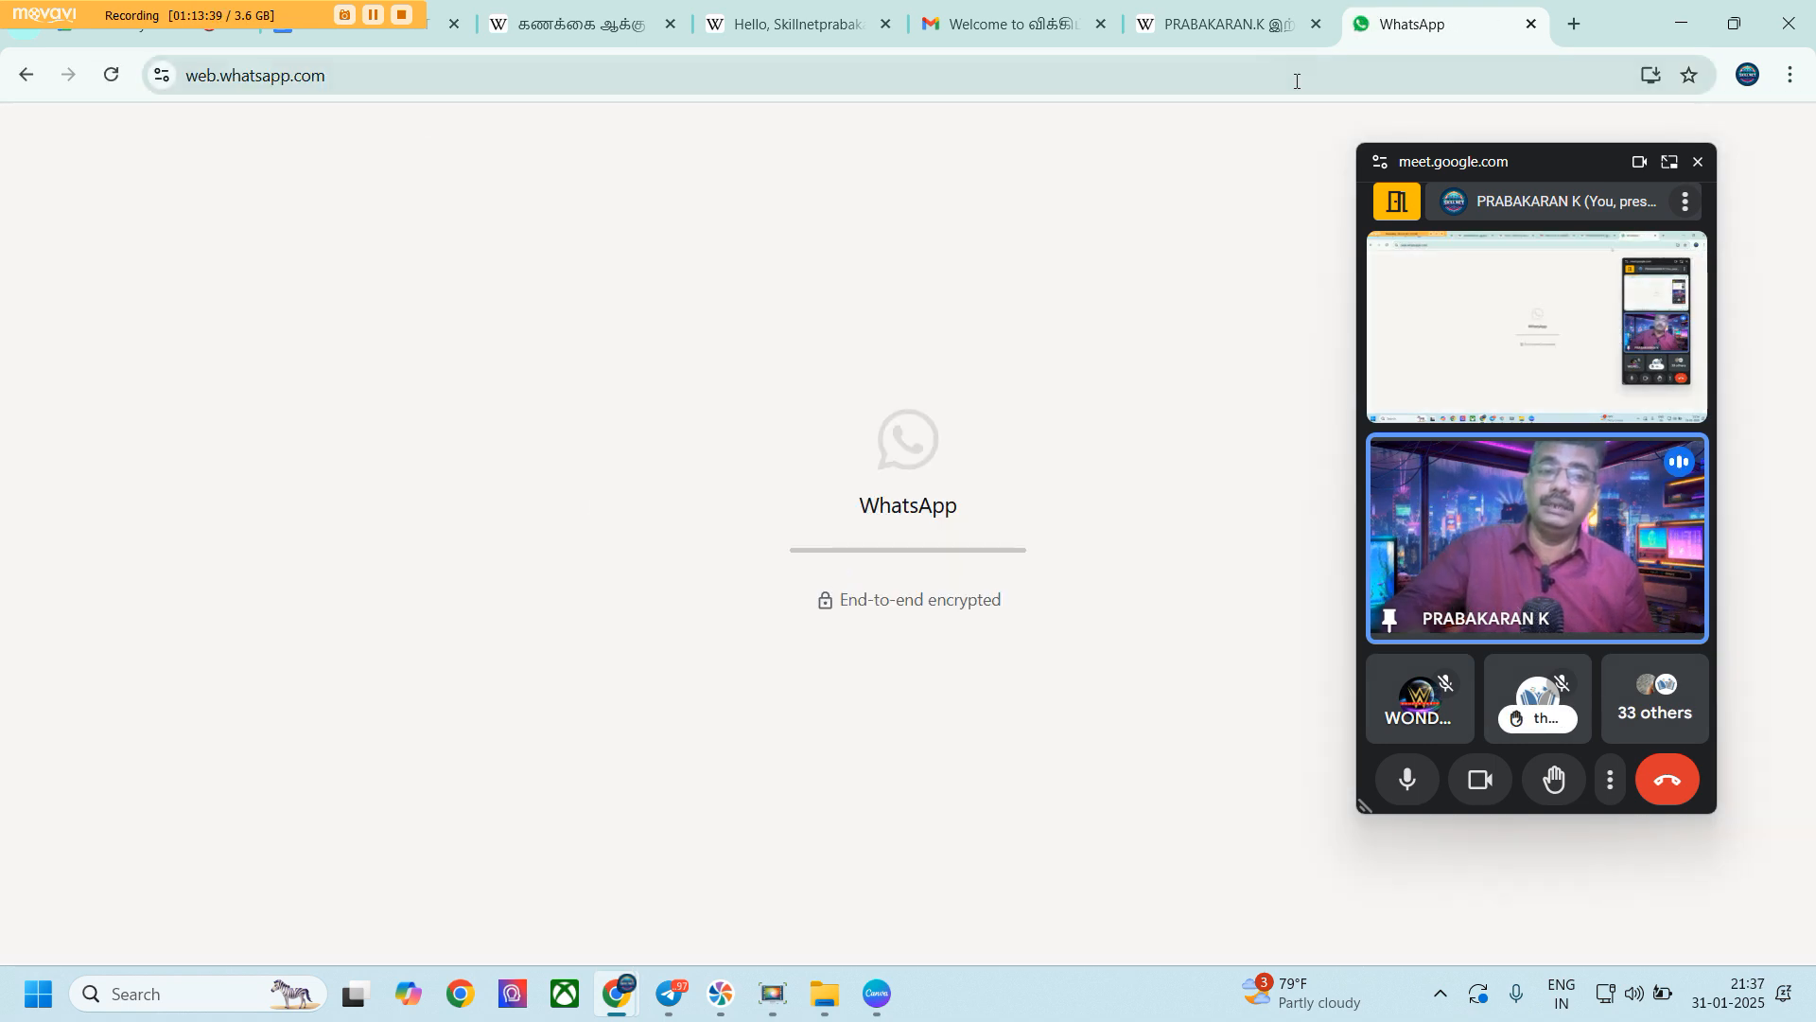
left_click(359, 36)
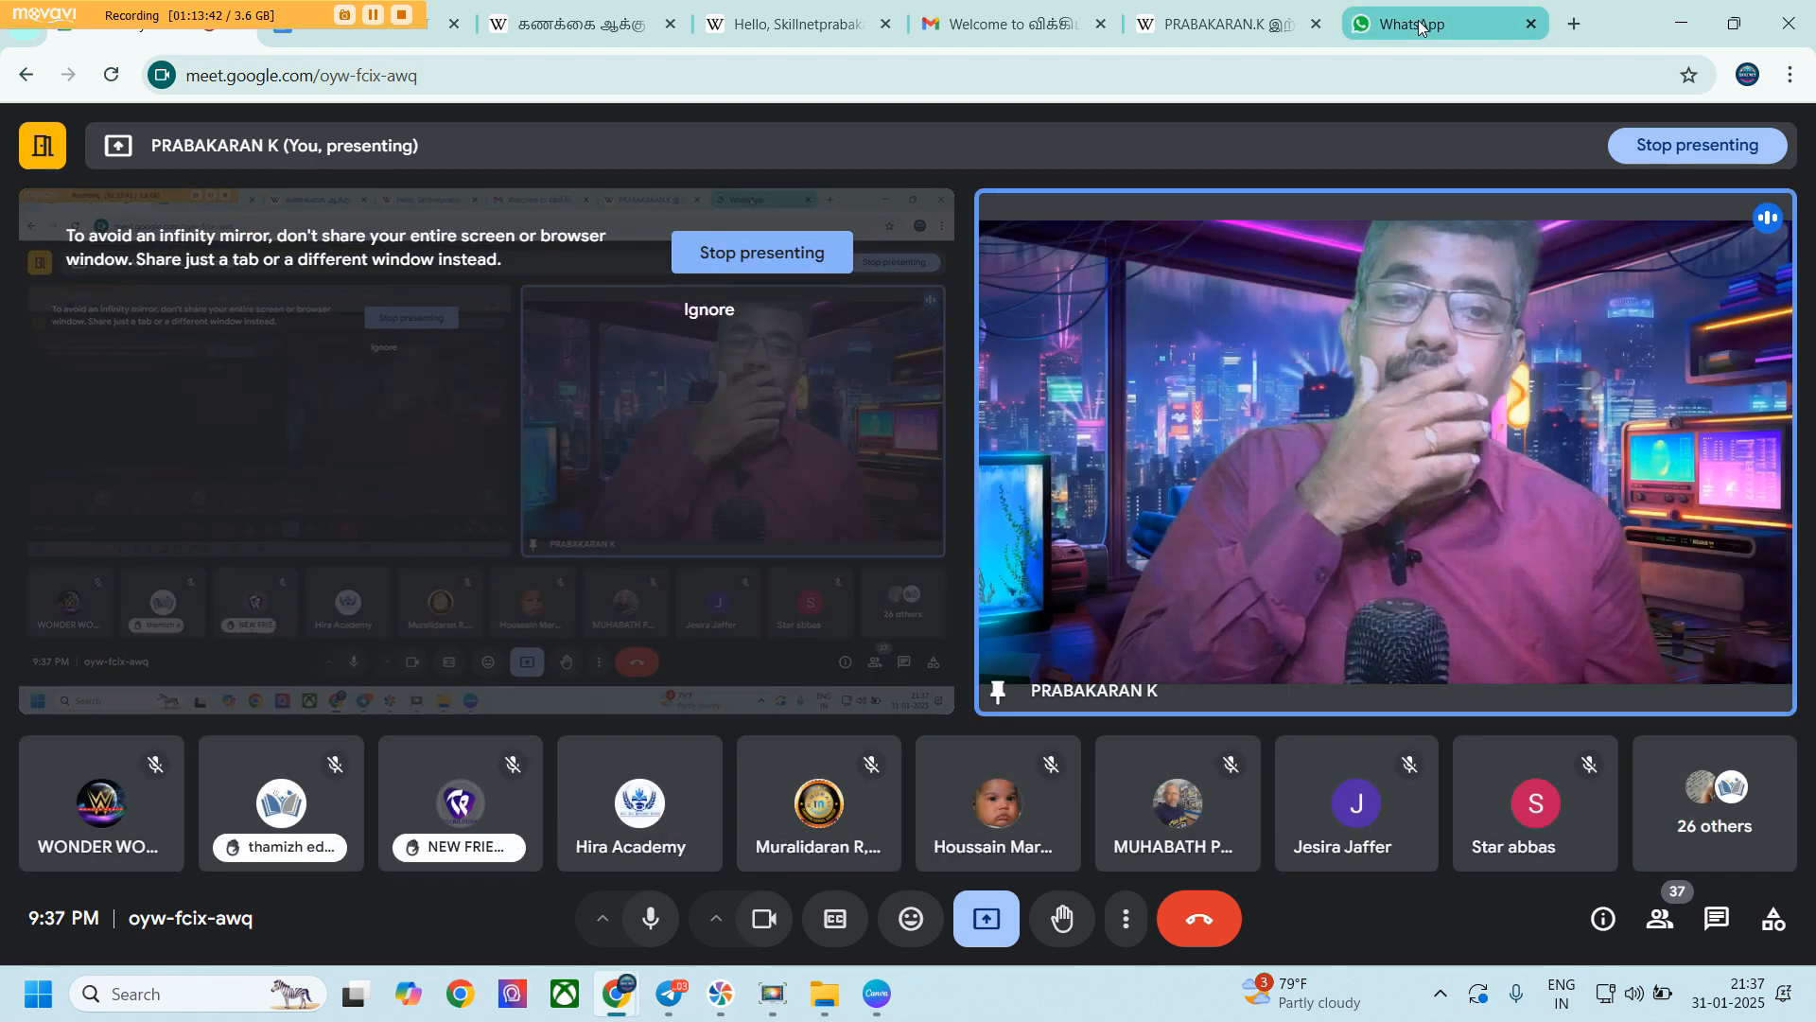
left_click(1411, 24)
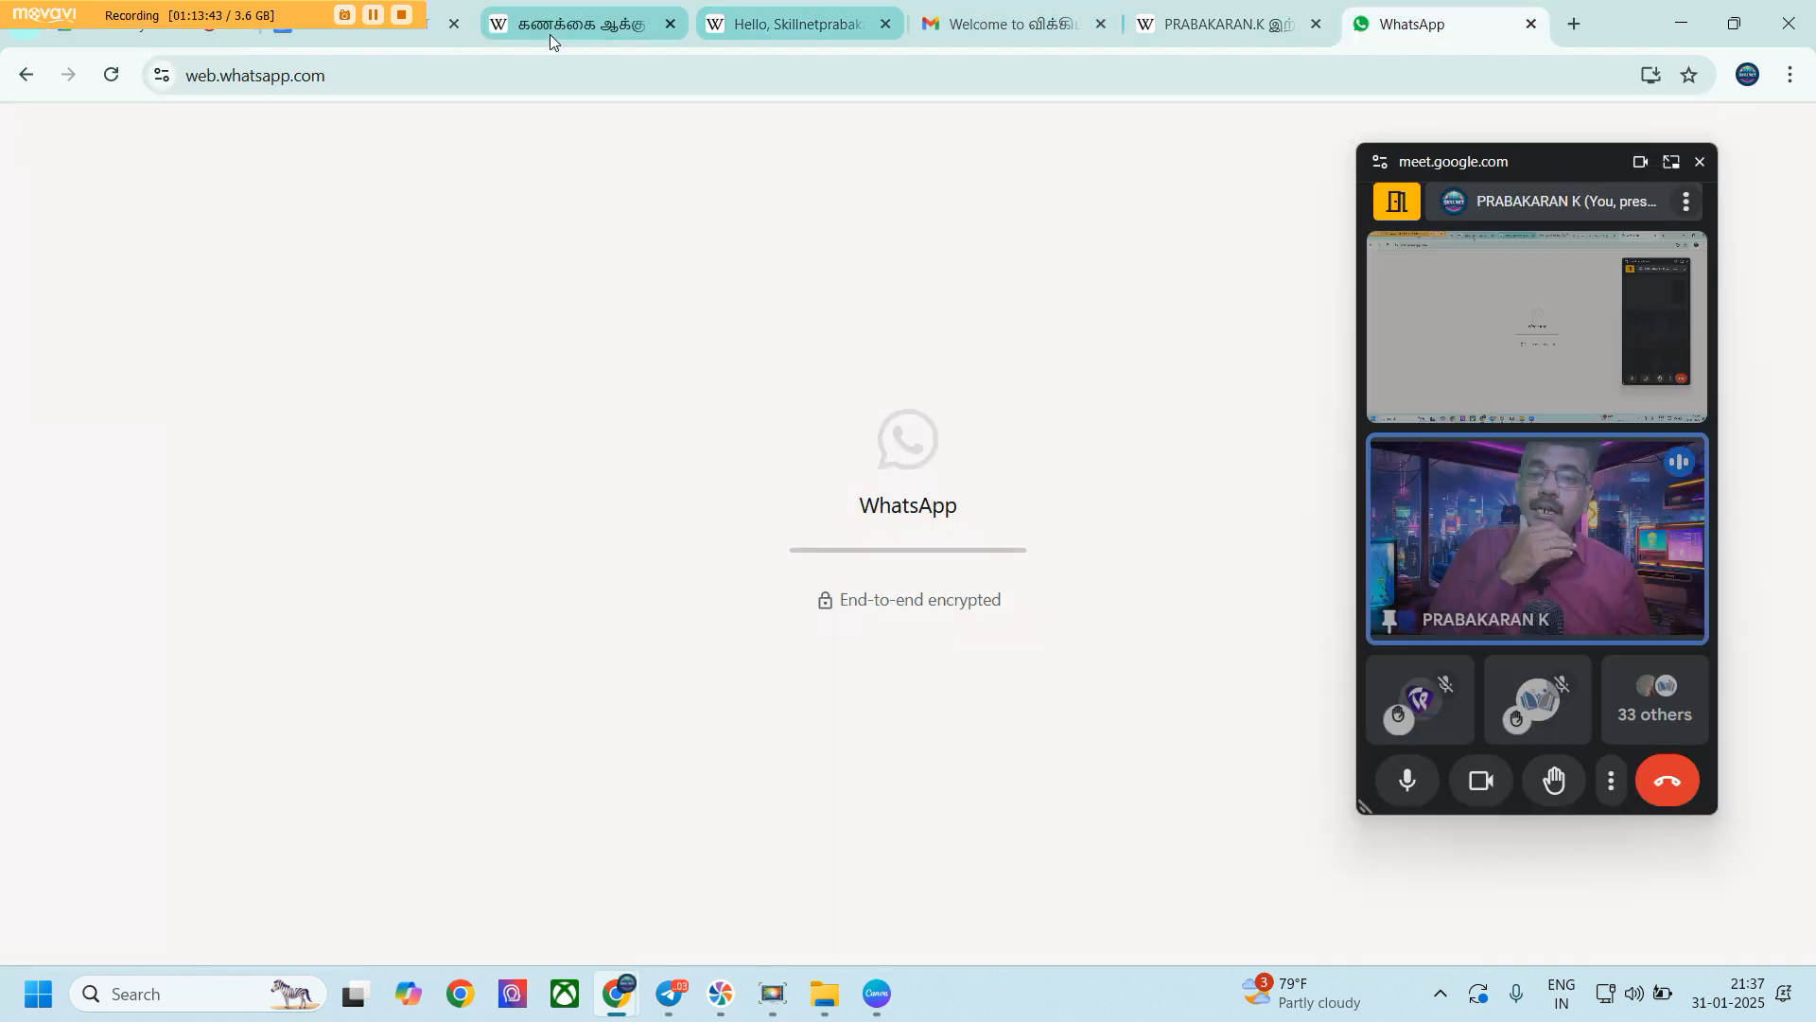
Look through the open Wikipedia pages, return to the contributor's contributions list and move the meeting window off its text
left_click(537, 42)
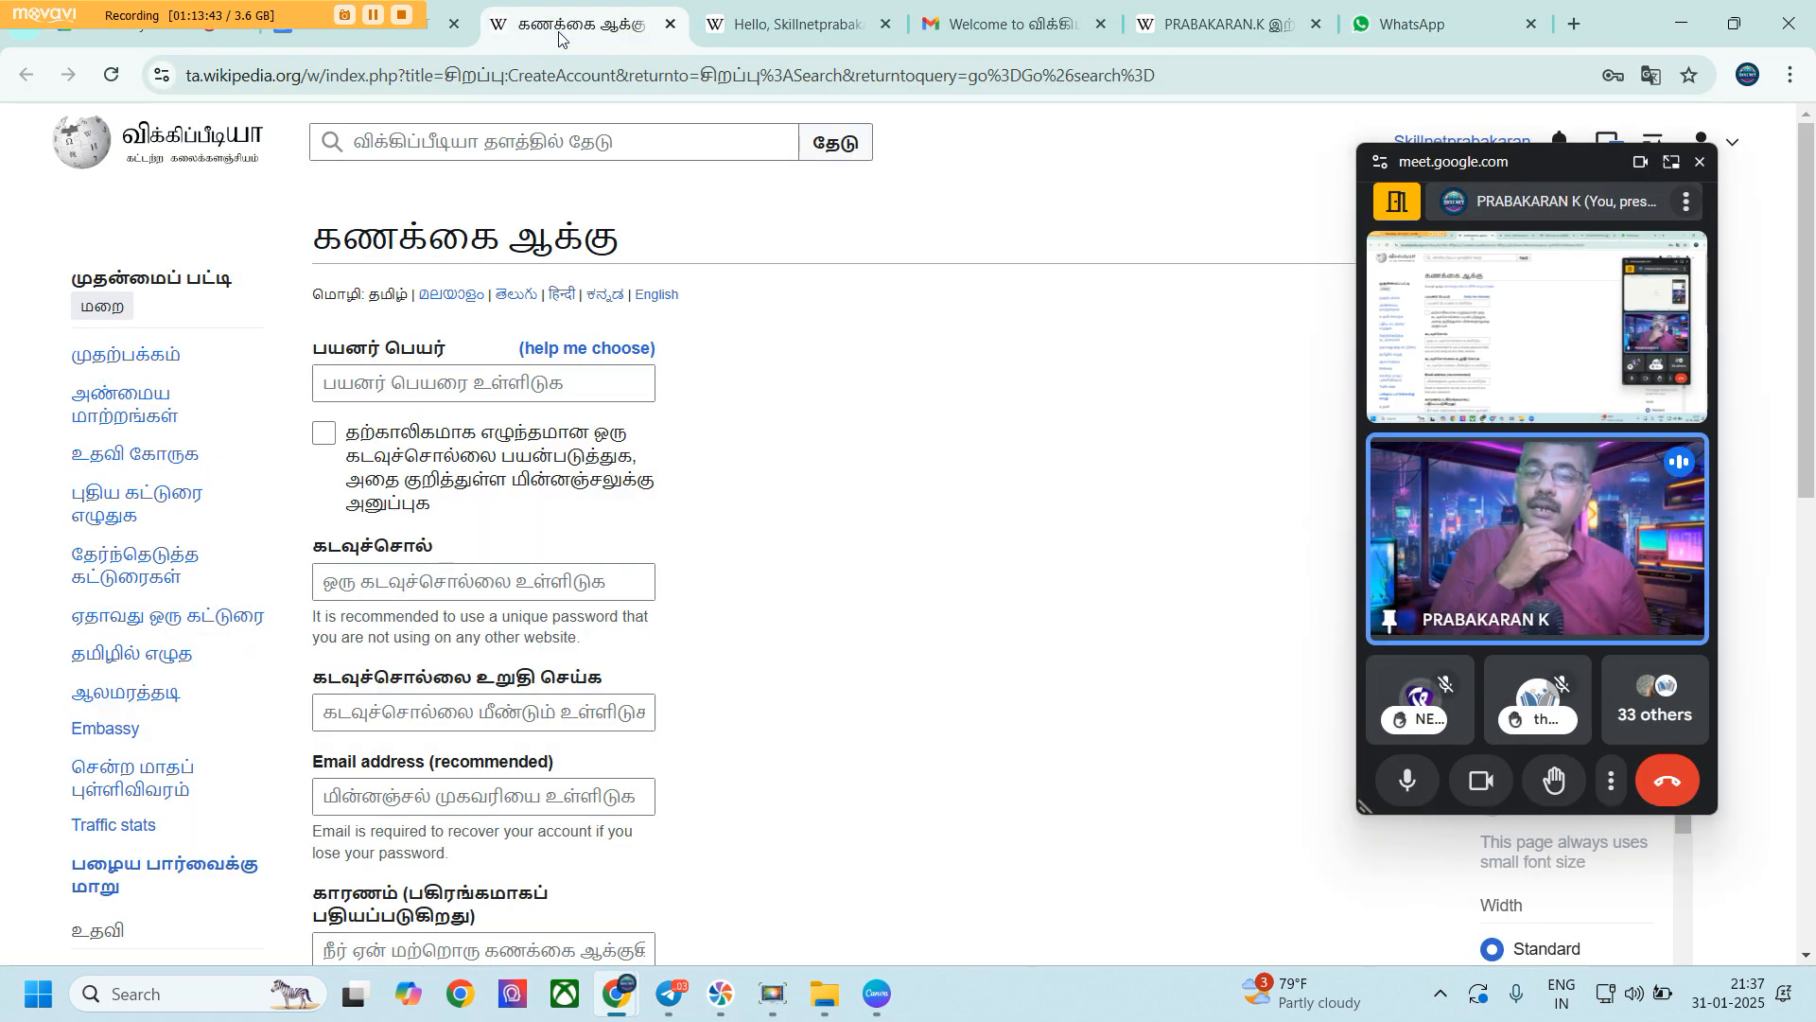
left_click(833, 27)
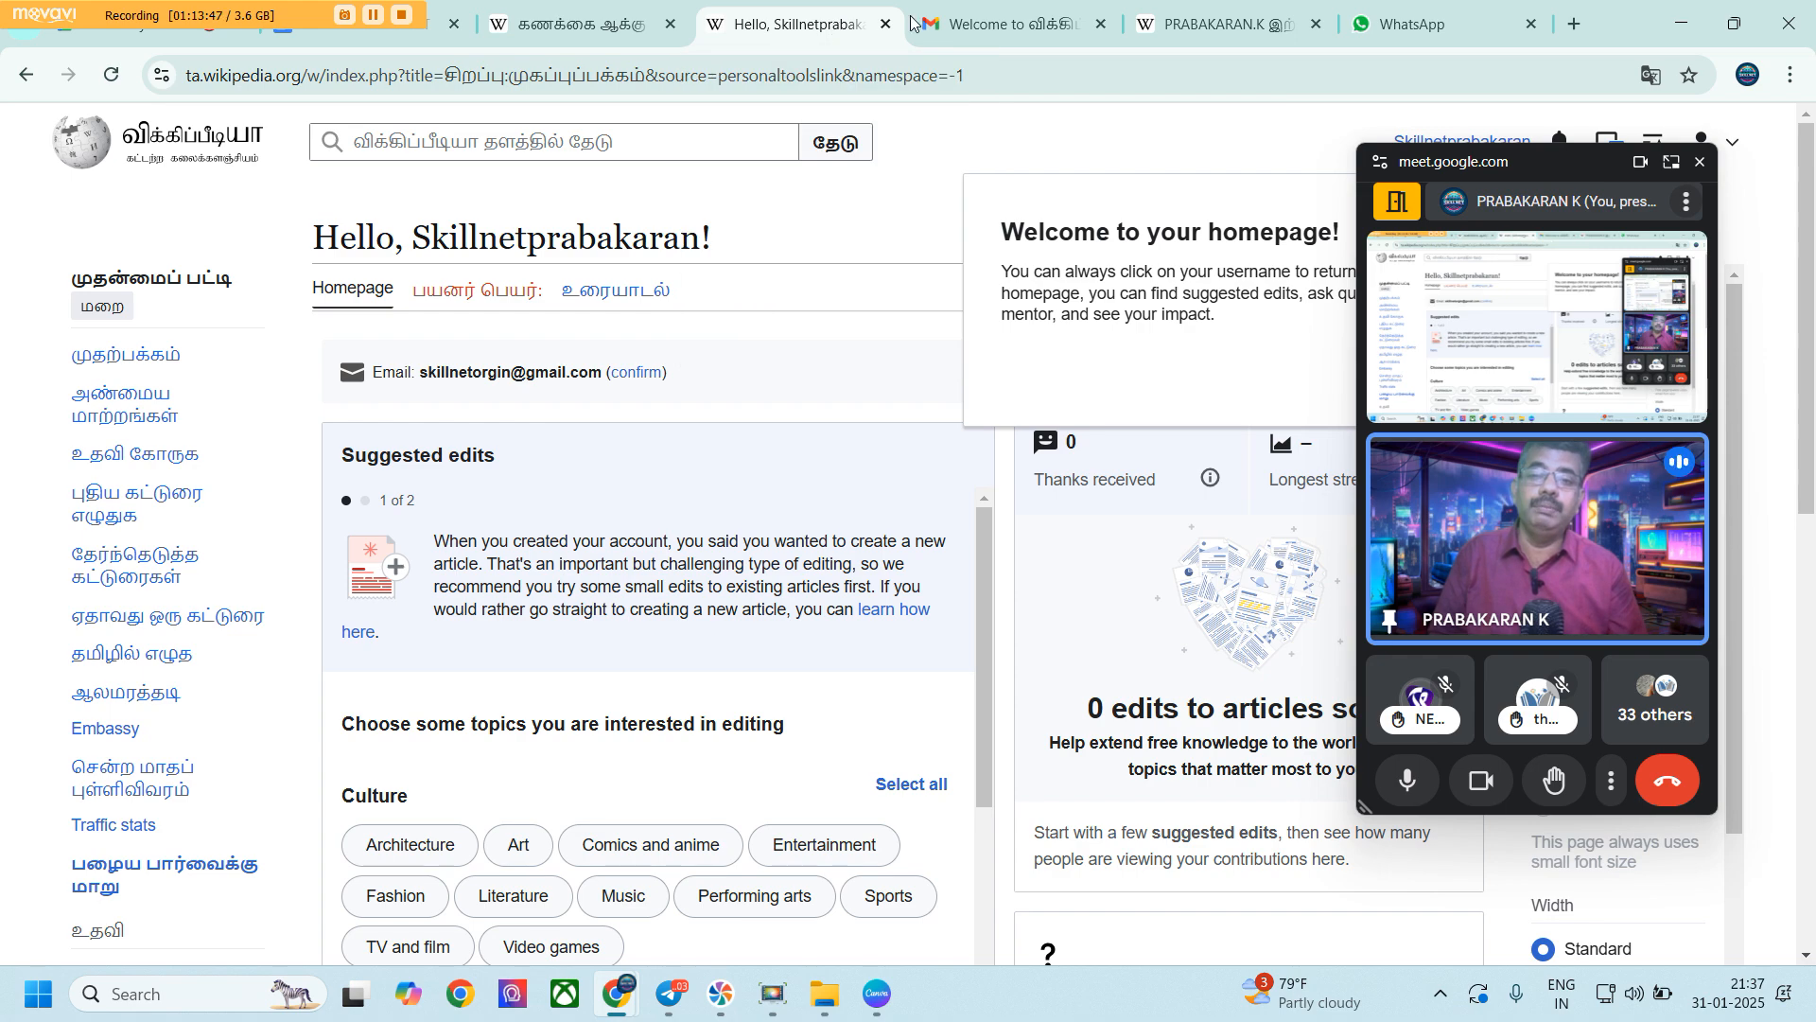
left_click(1234, 21)
left_click_drag(1593, 173, 1, 277)
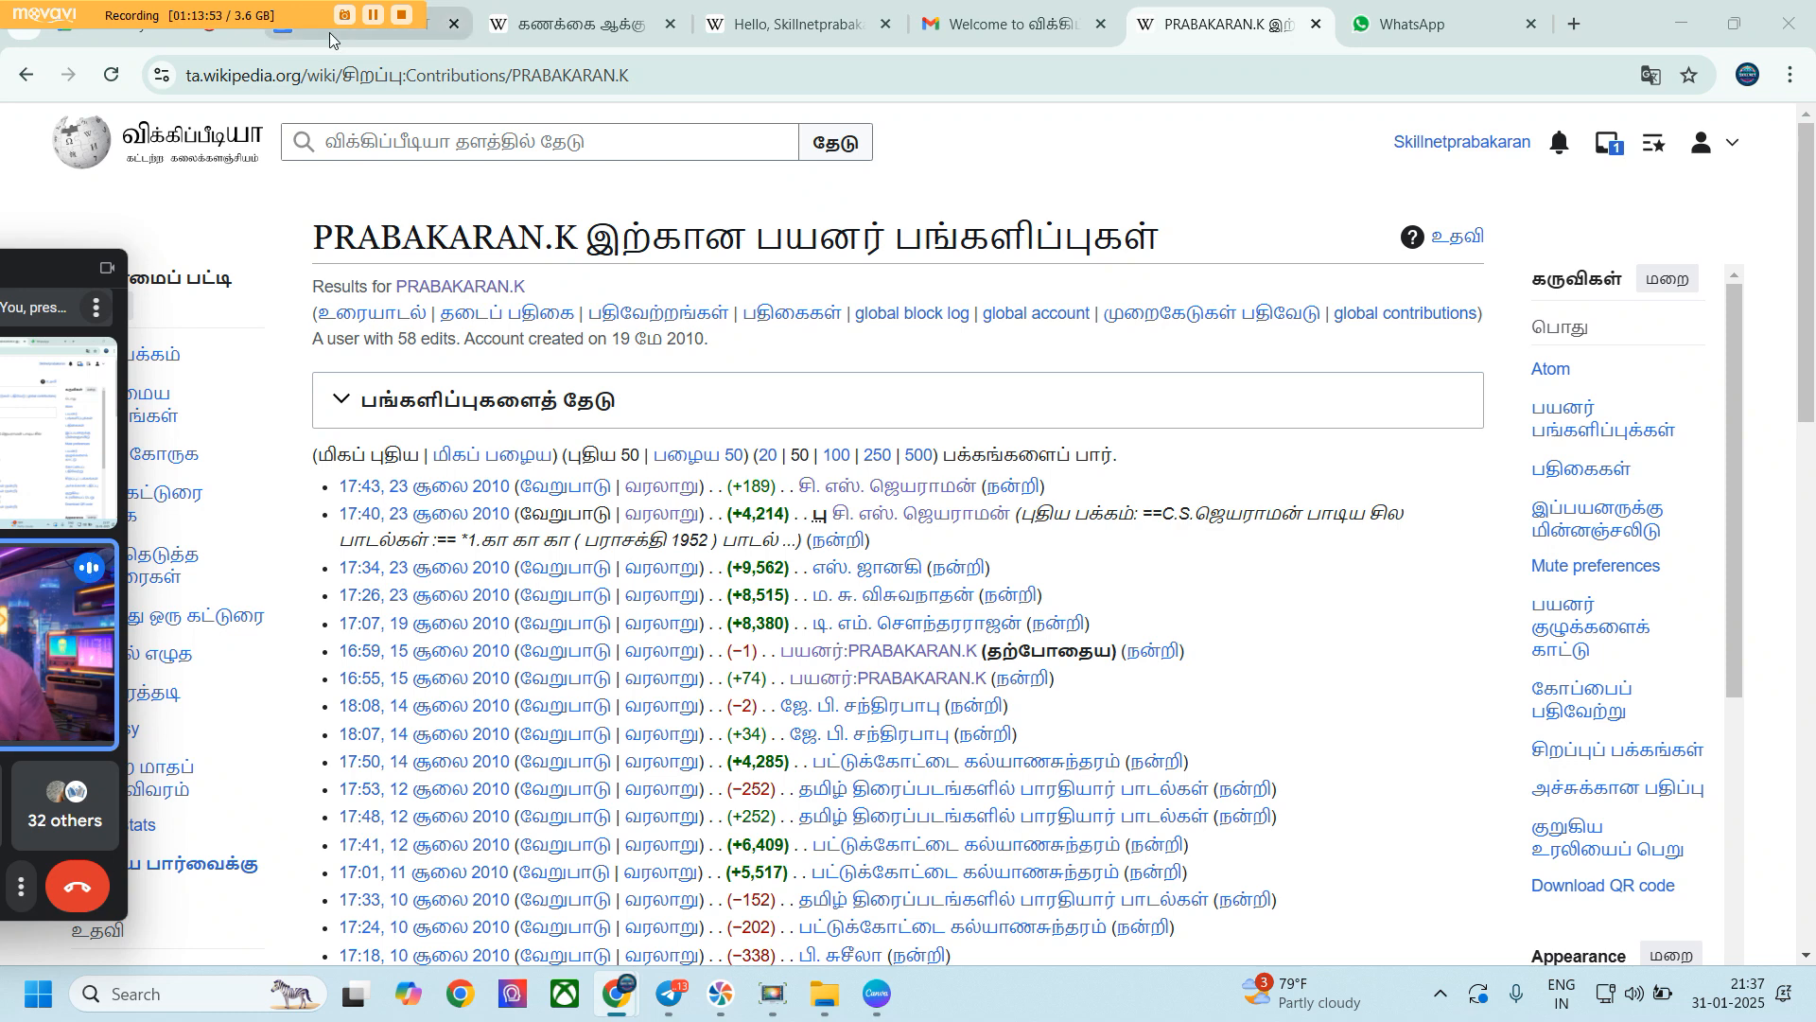
Return to the Google Meet call and stop presenting the screen
mouse_move(617, 993)
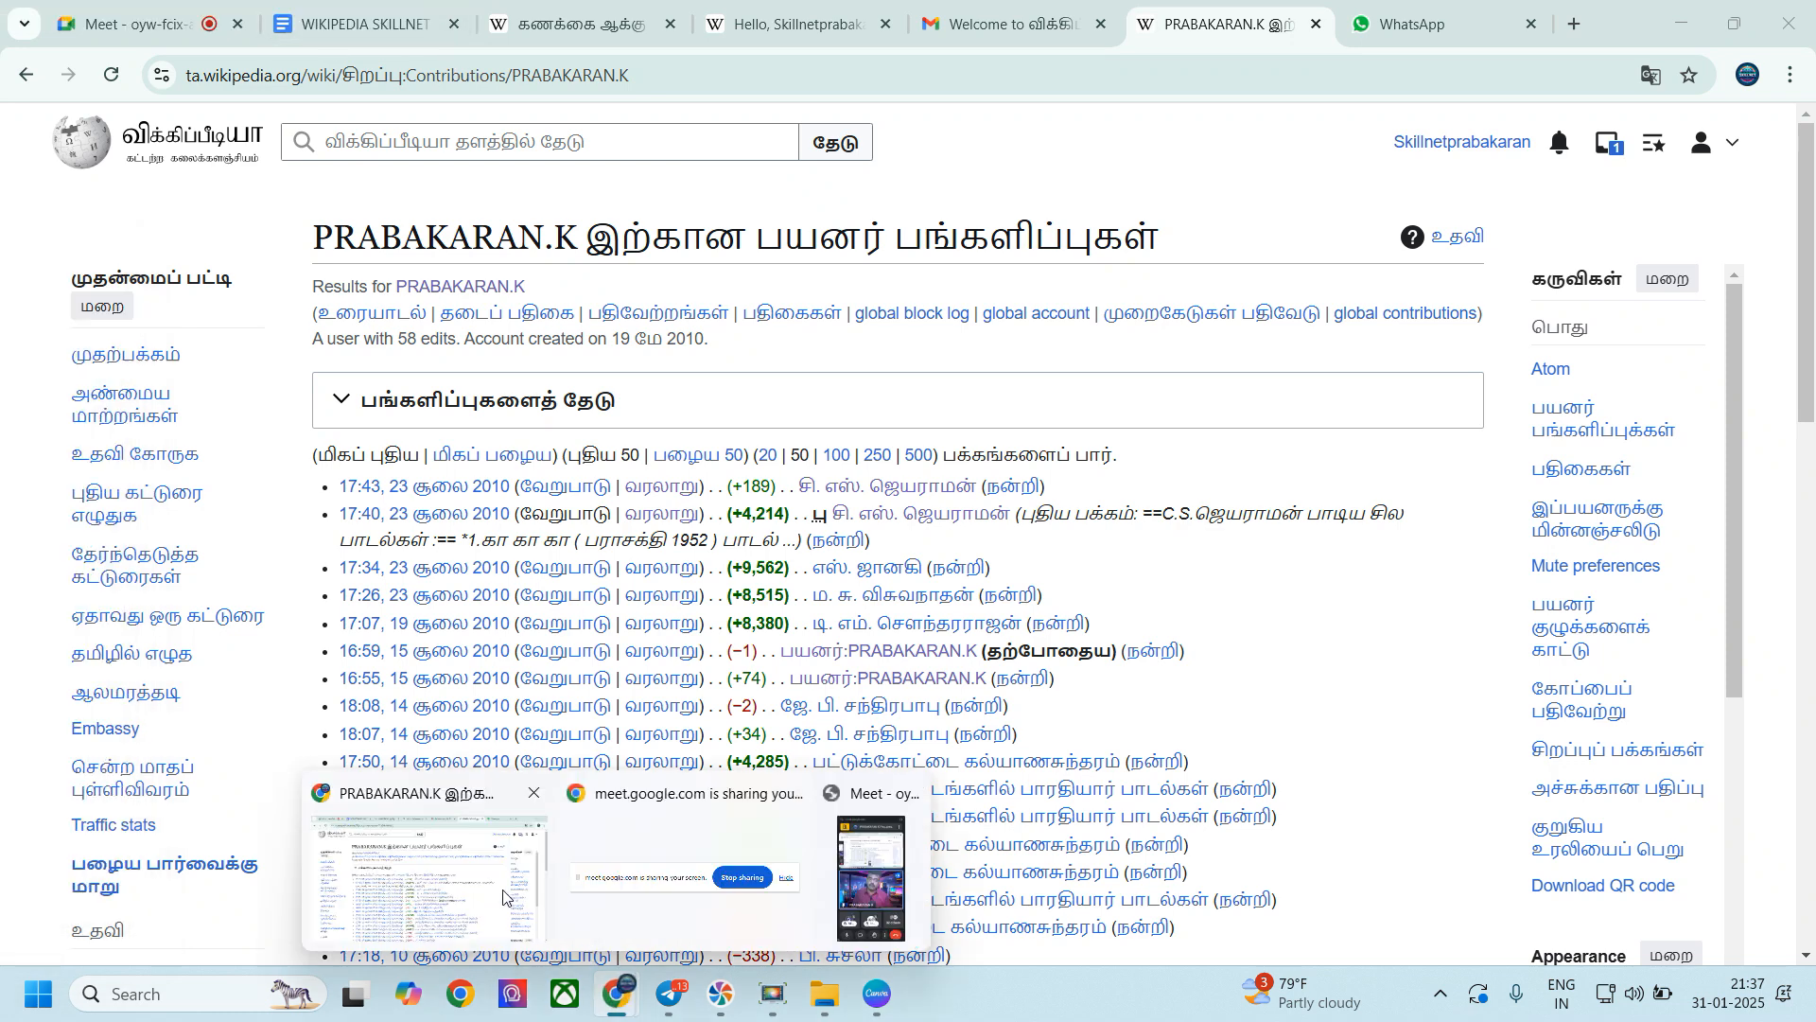
left_click(1419, 26)
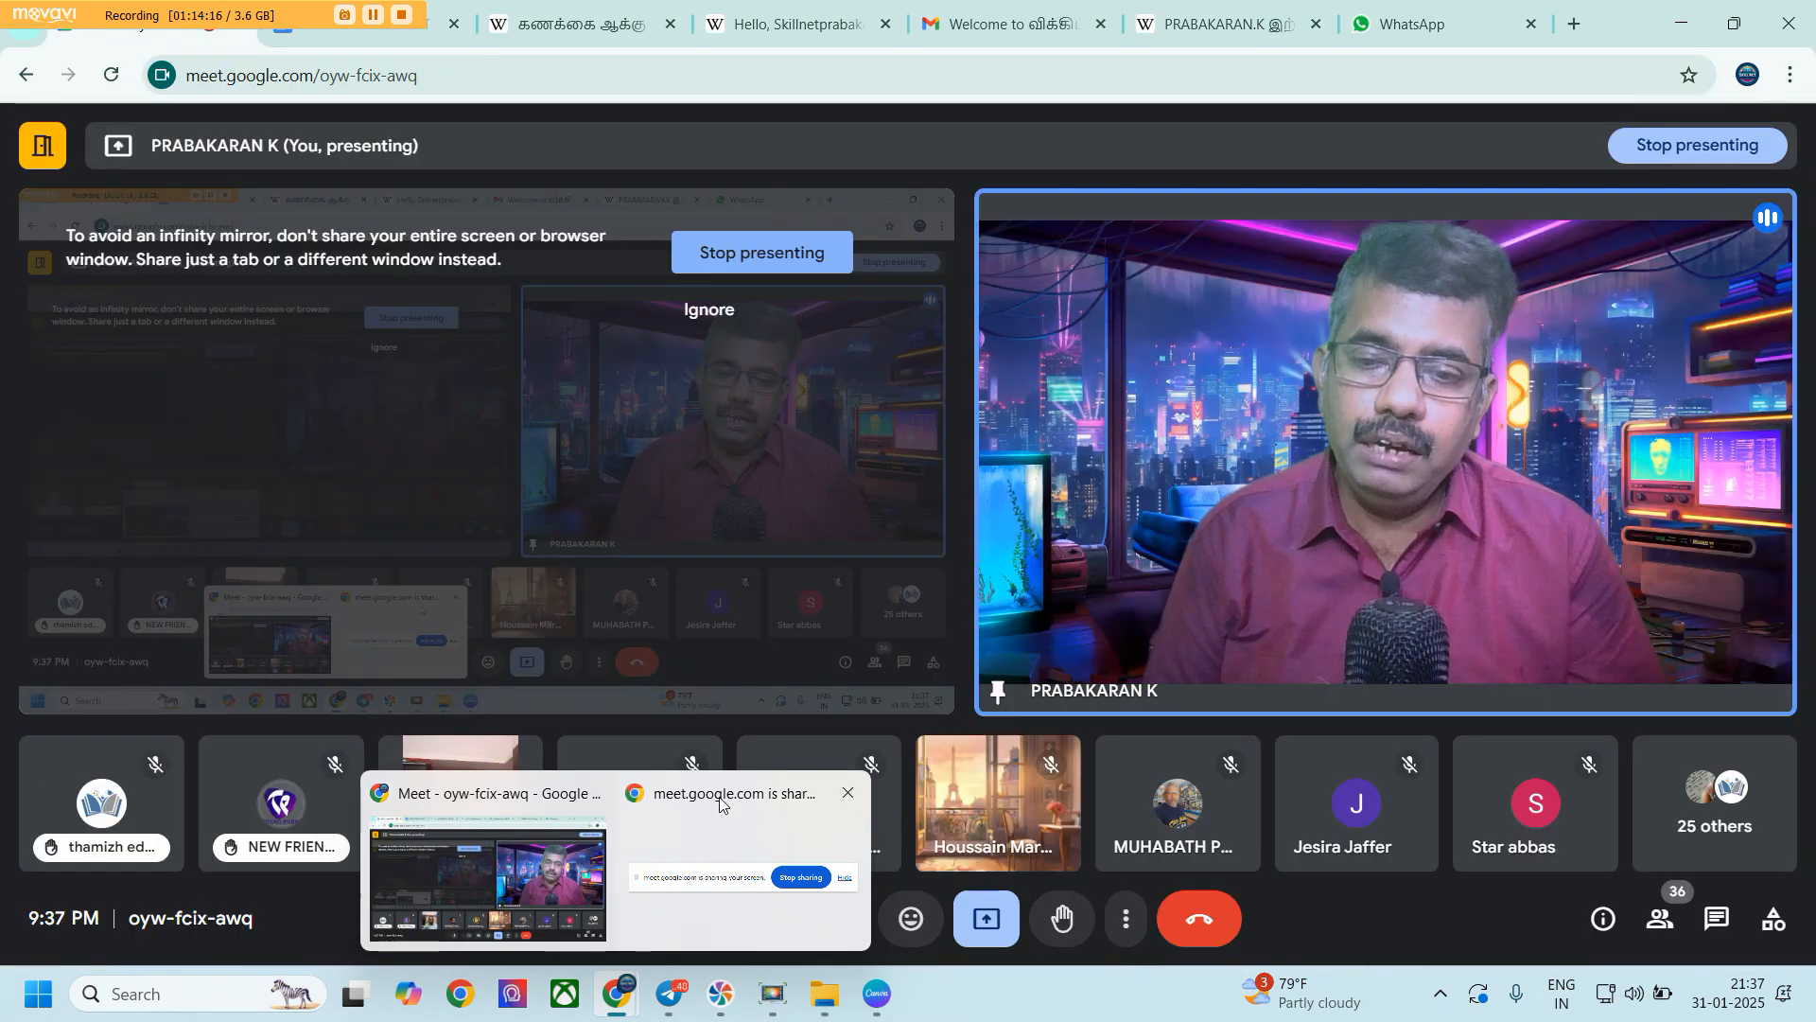
key("super+d")
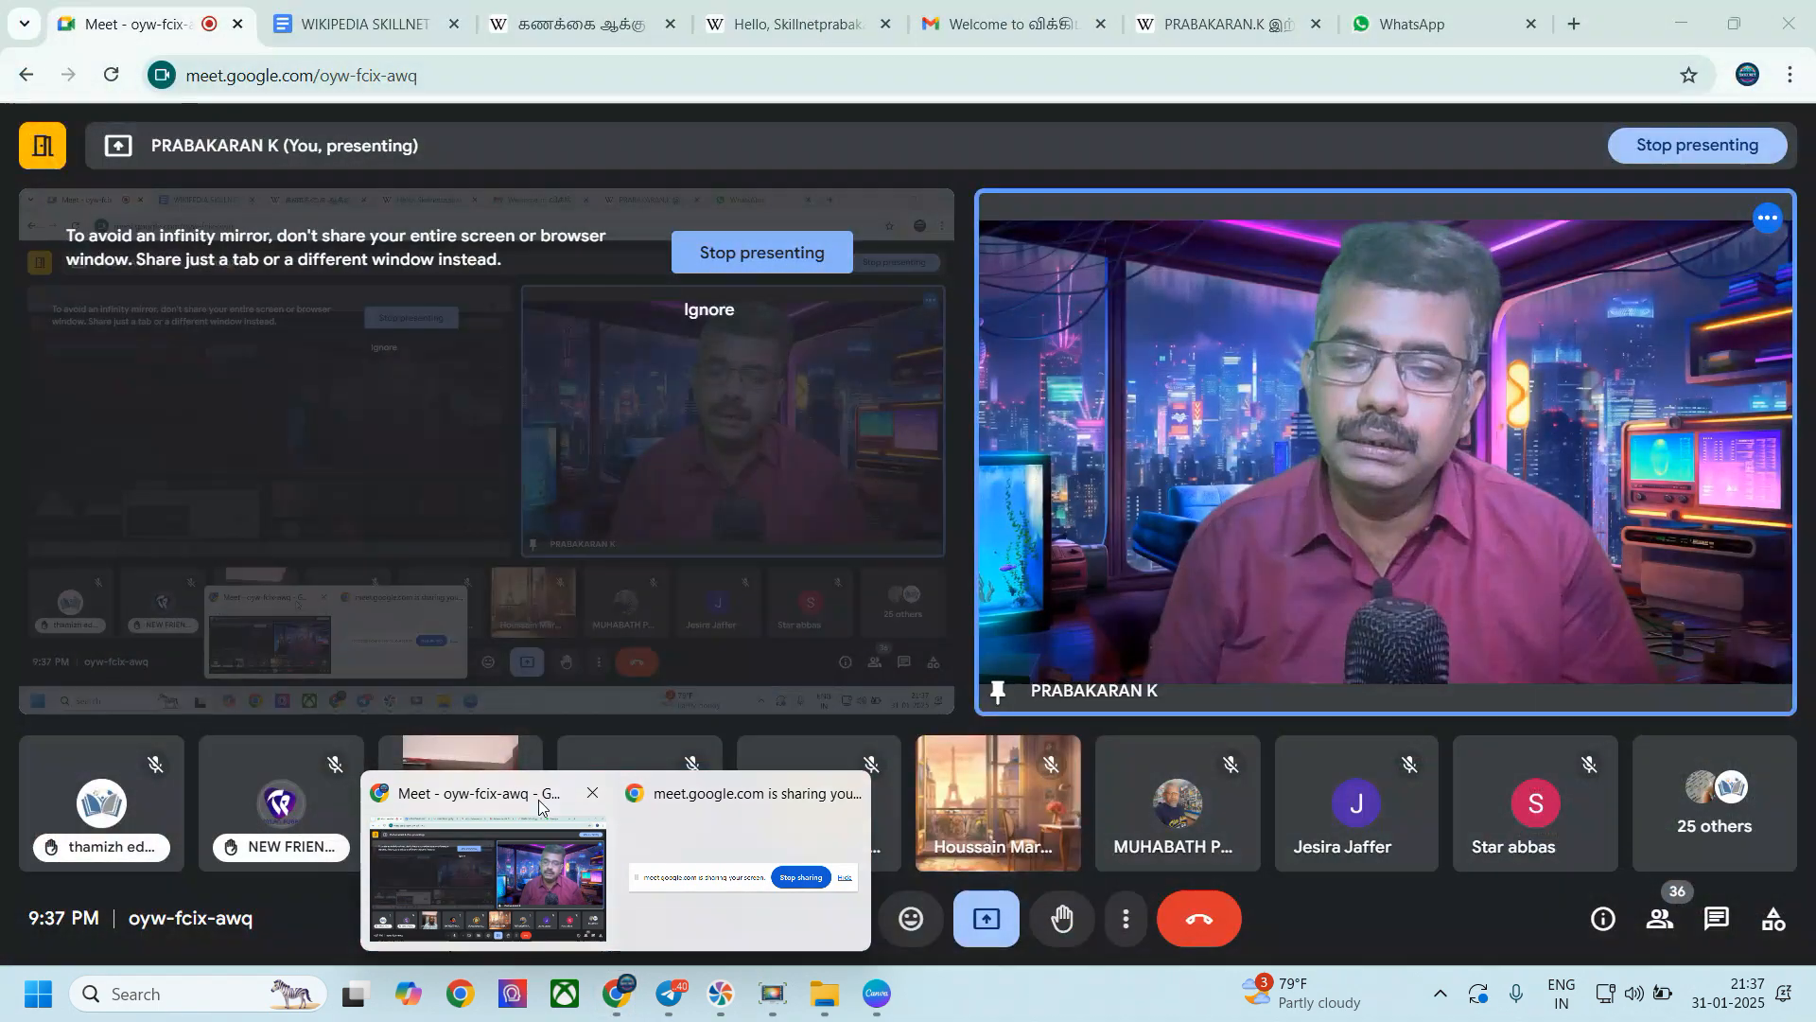
left_click(537, 799)
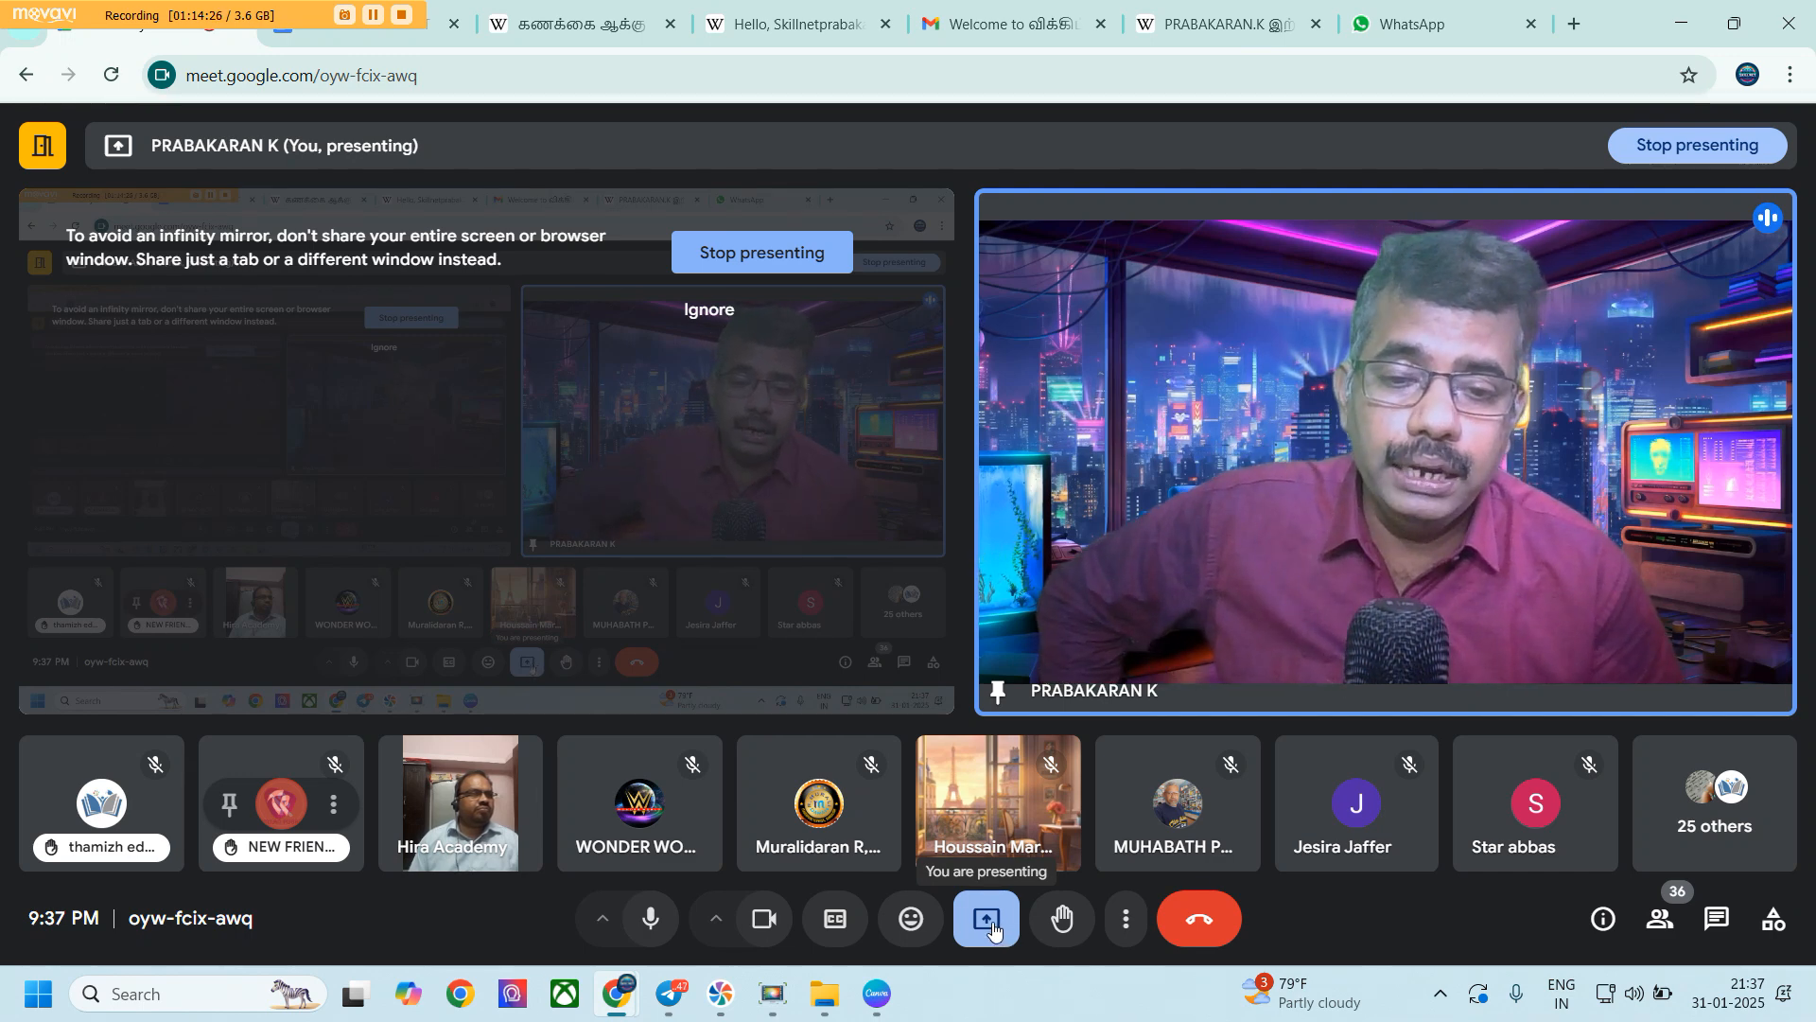
left_click(989, 925)
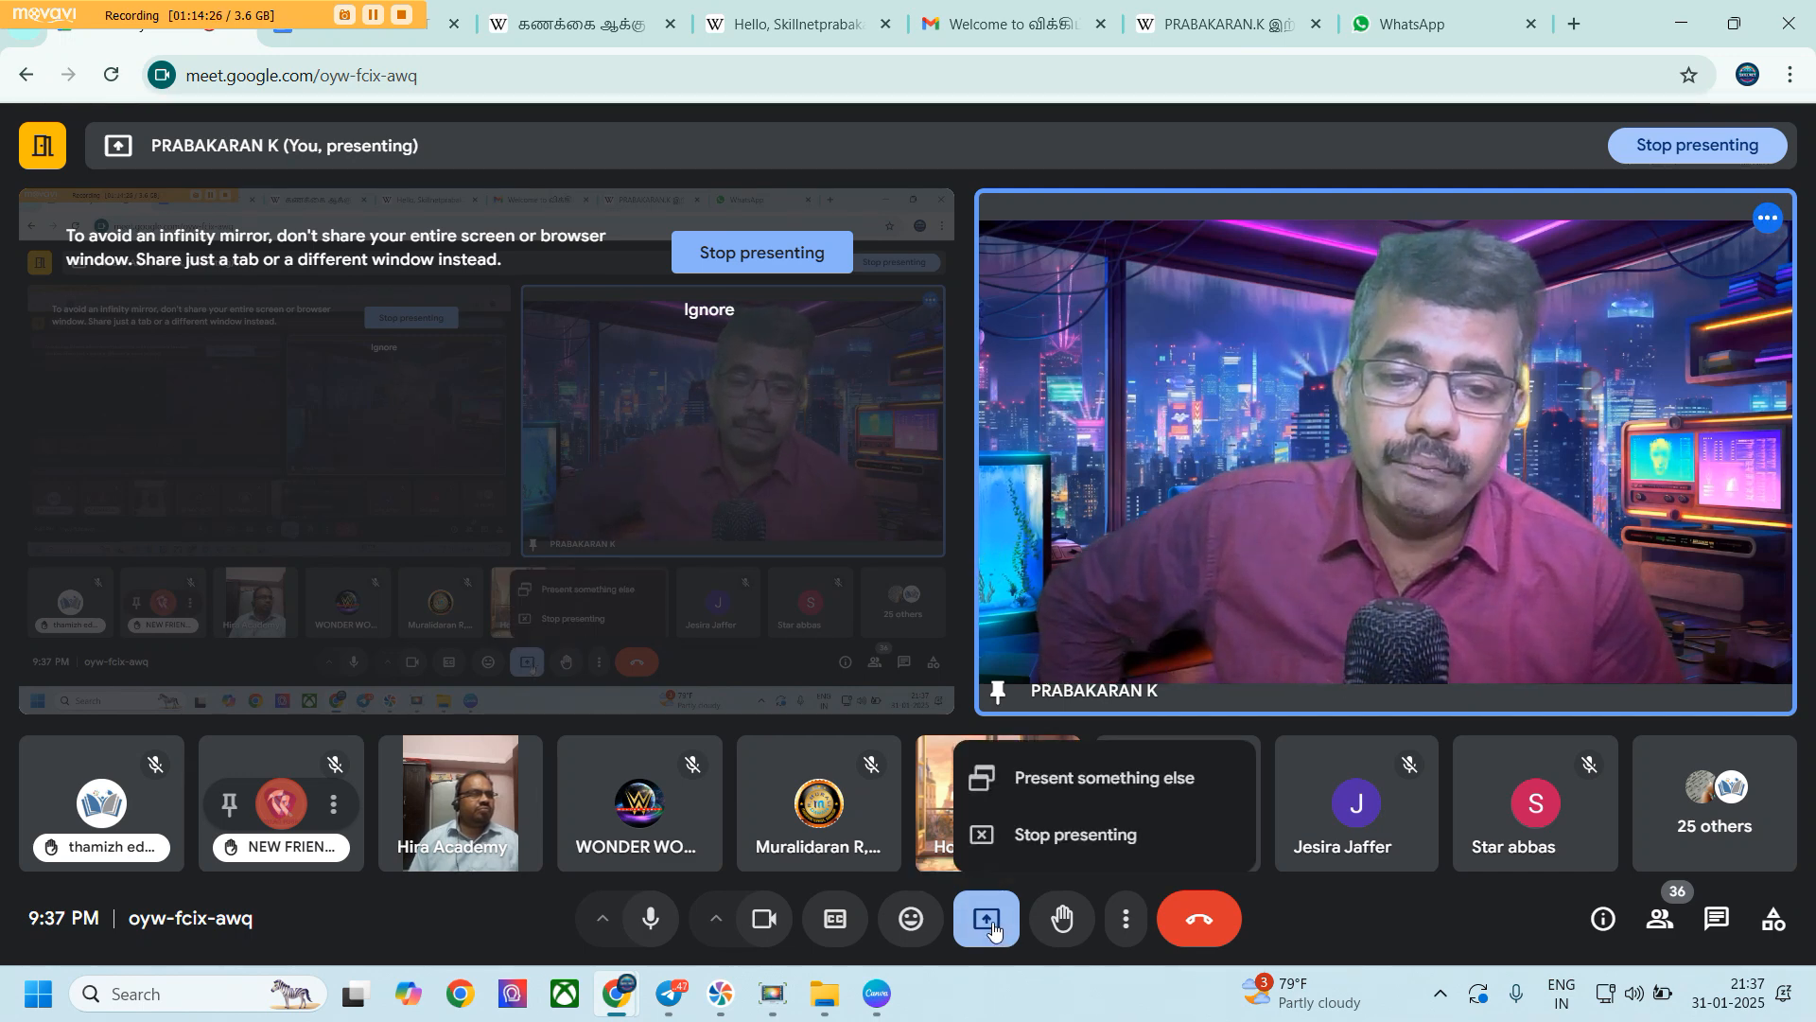
left_click(1085, 840)
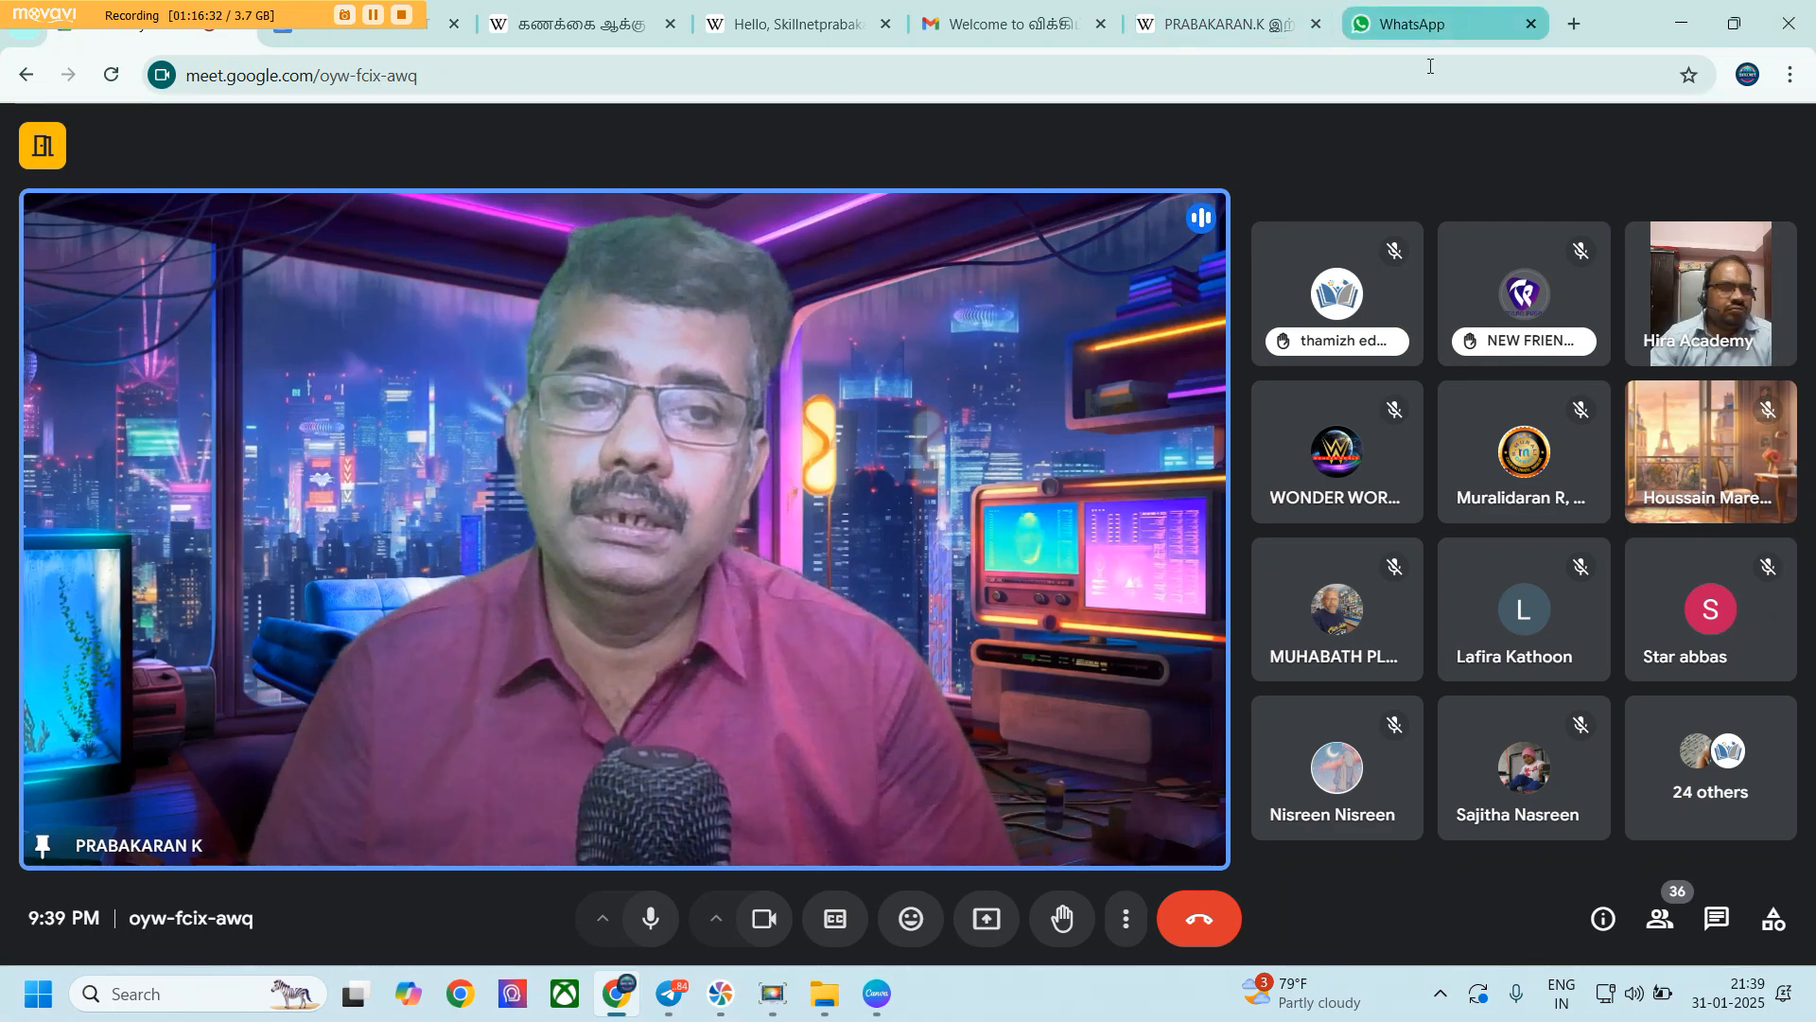
Present the entire screen to the meeting again
left_click(990, 928)
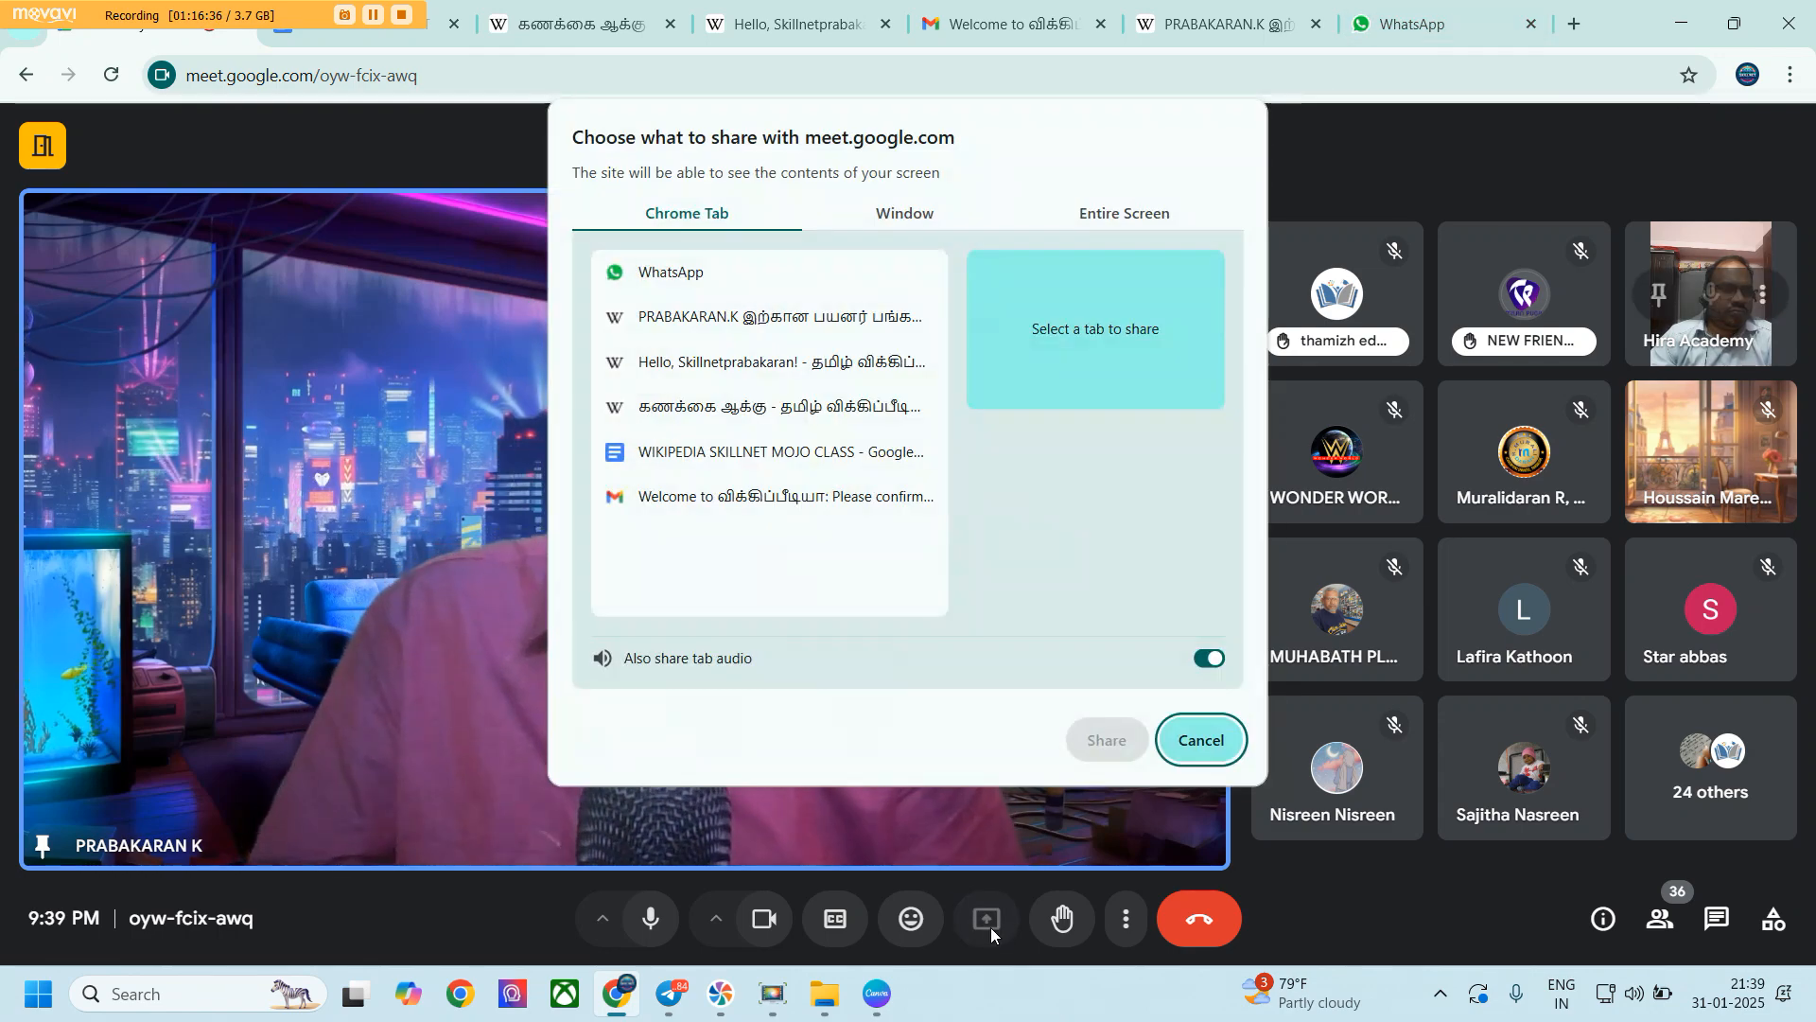
left_click(911, 215)
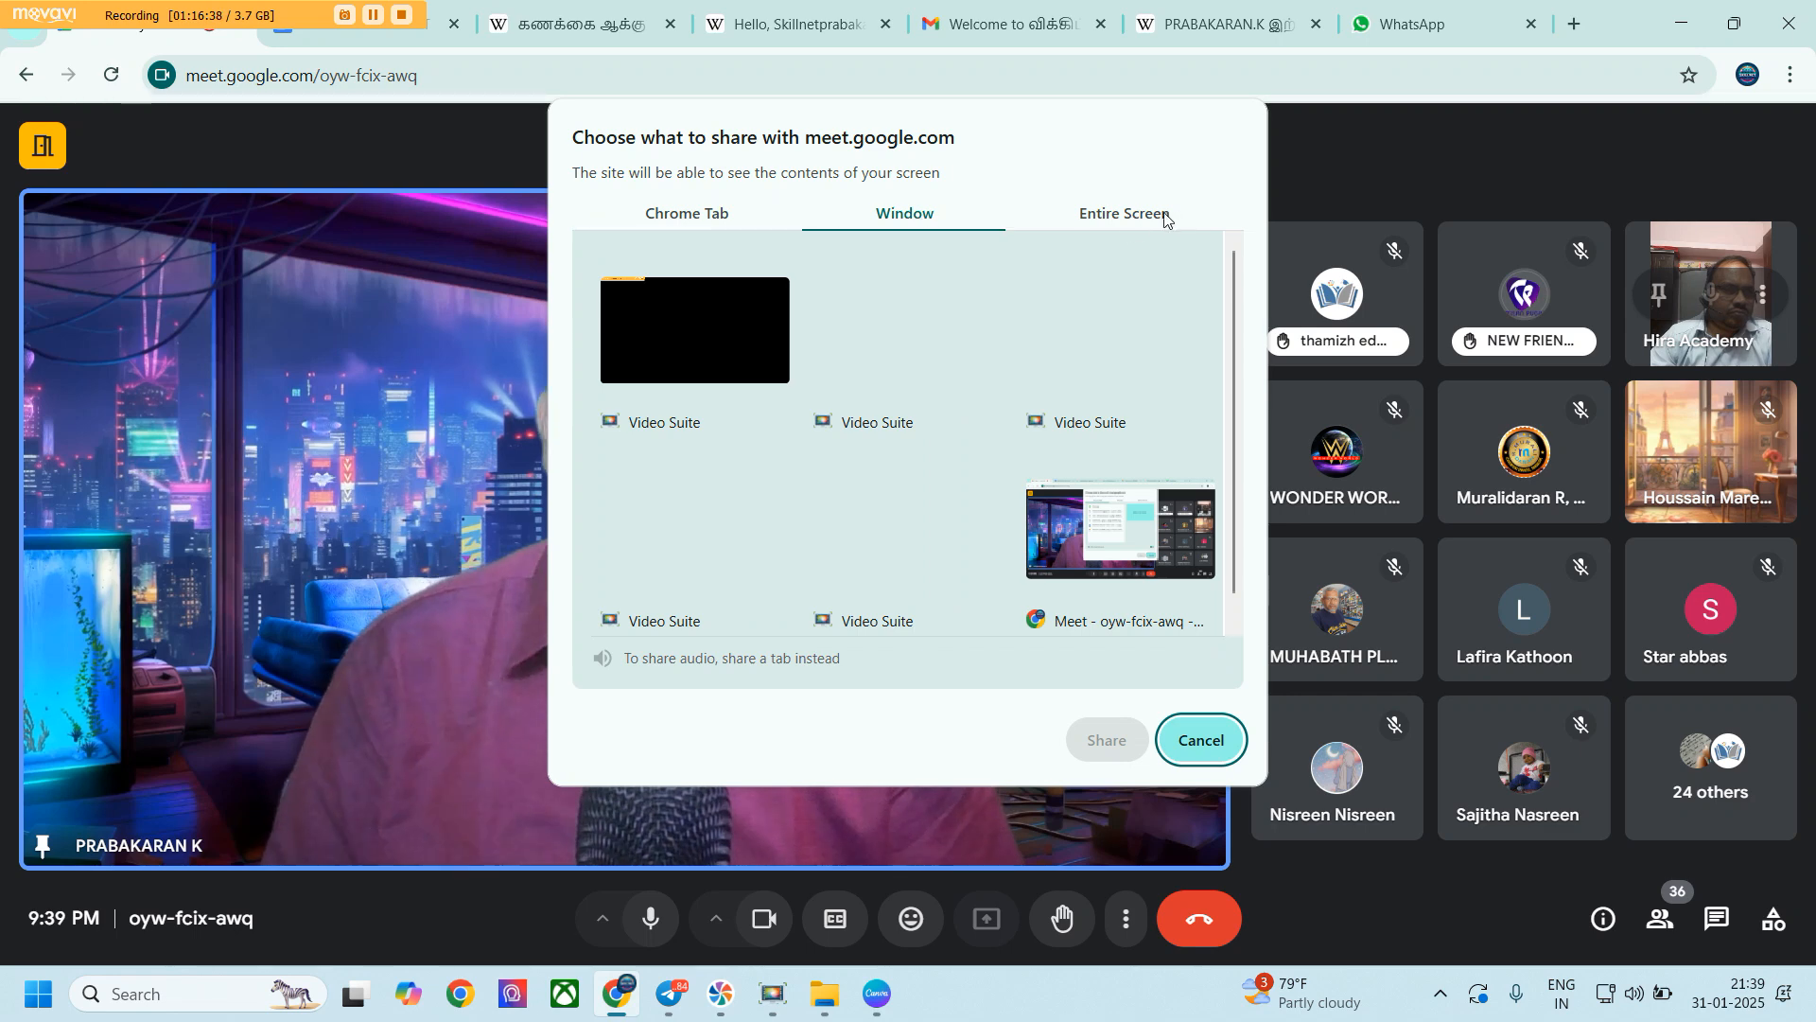
left_click(1126, 215)
left_click(729, 350)
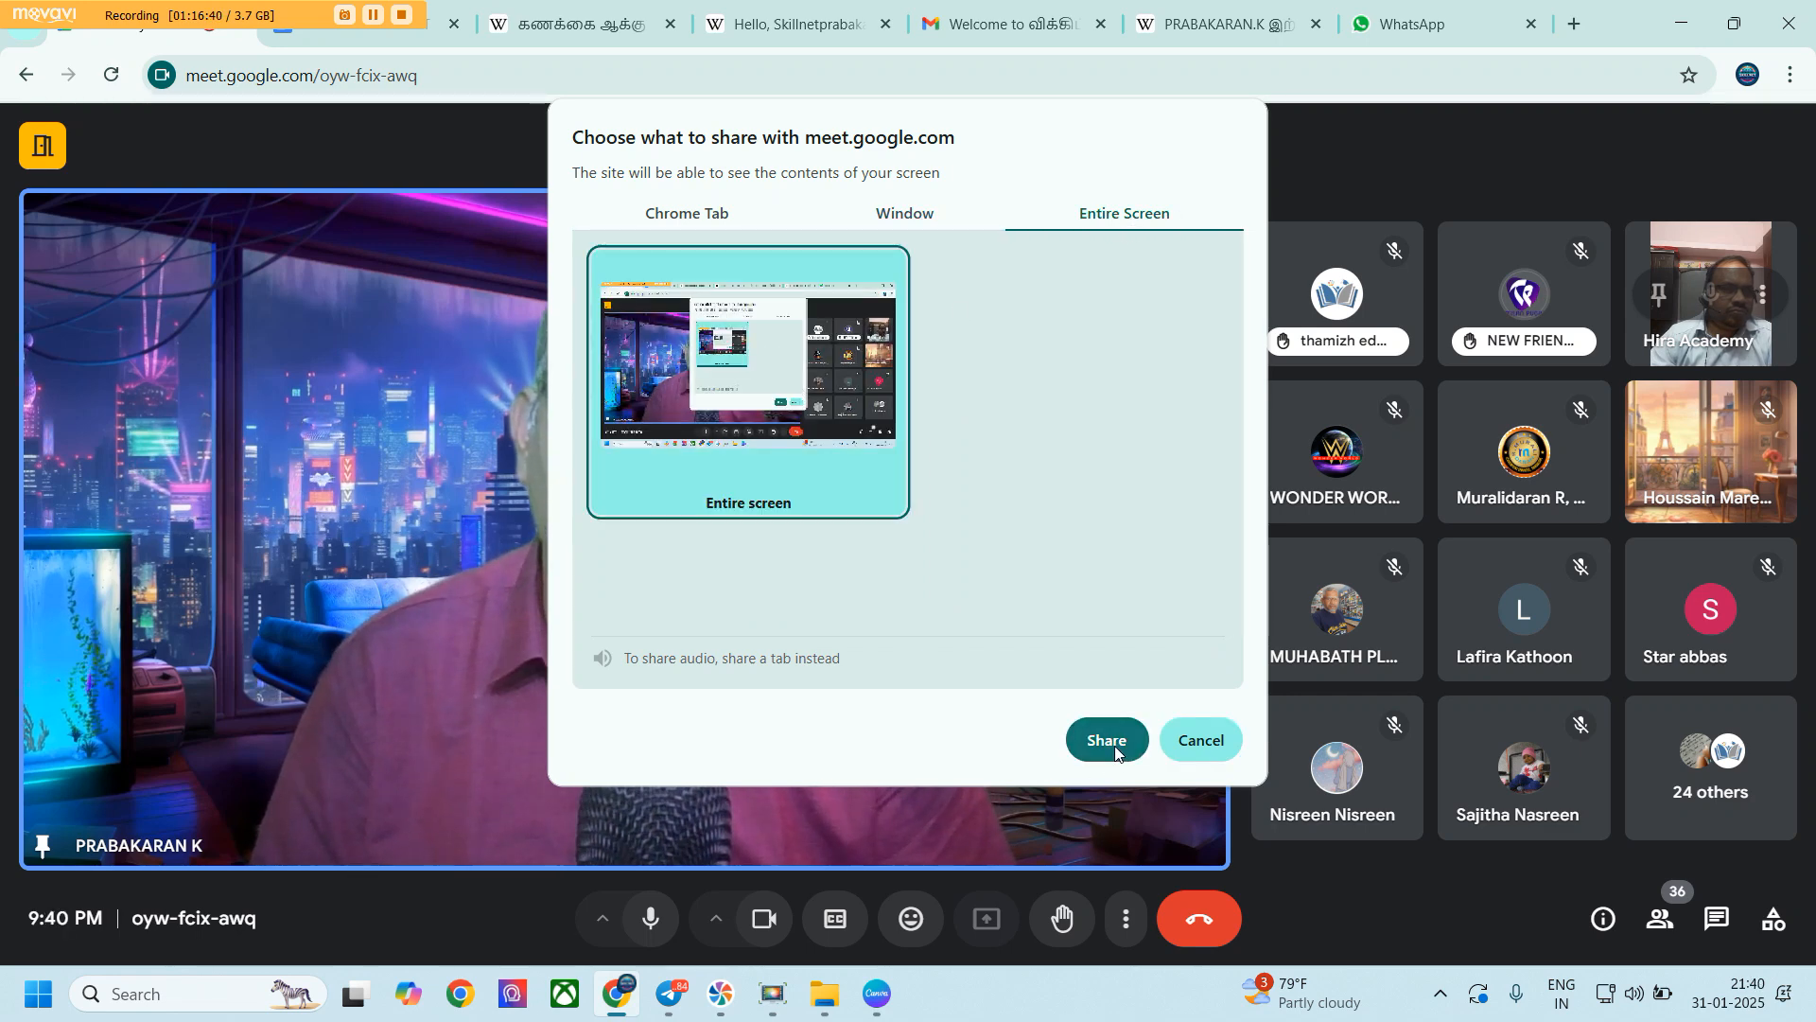
left_click(1107, 740)
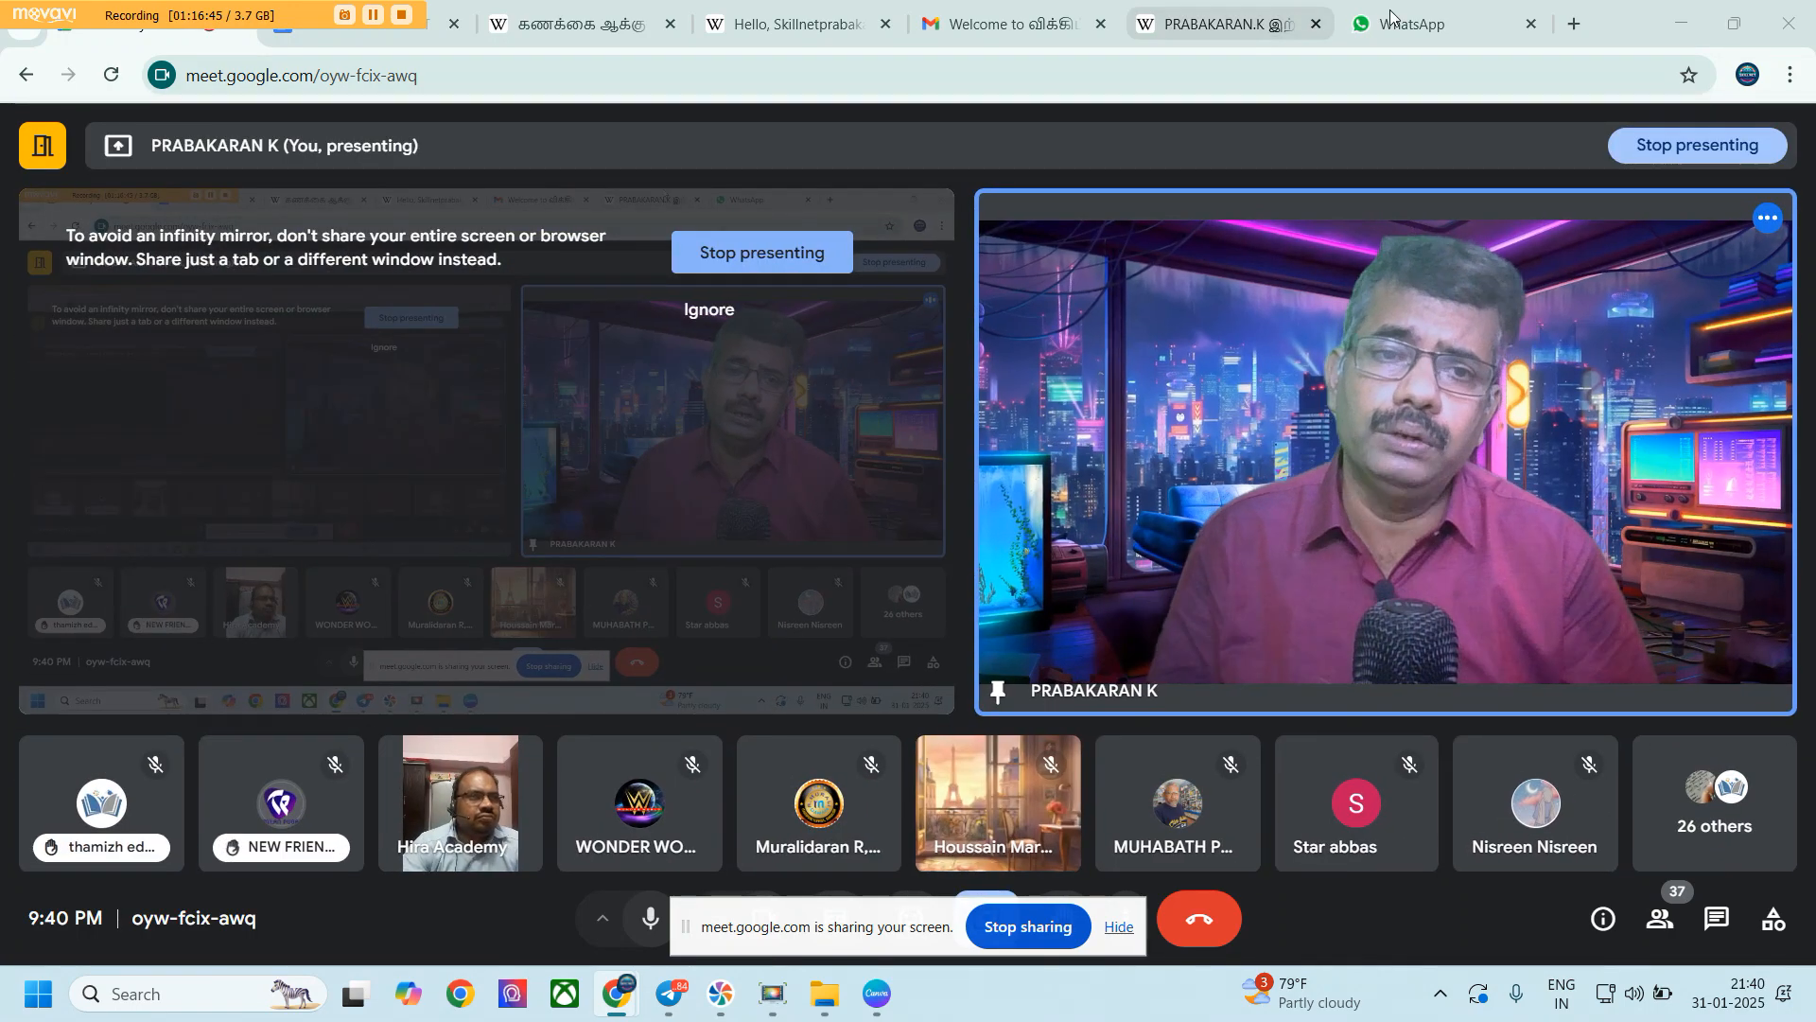
Check WhatsApp Web, switch to the benefits of wikipedia design in Canva, hide the screen-sharing notice and show the slides full screen
left_click(1405, 27)
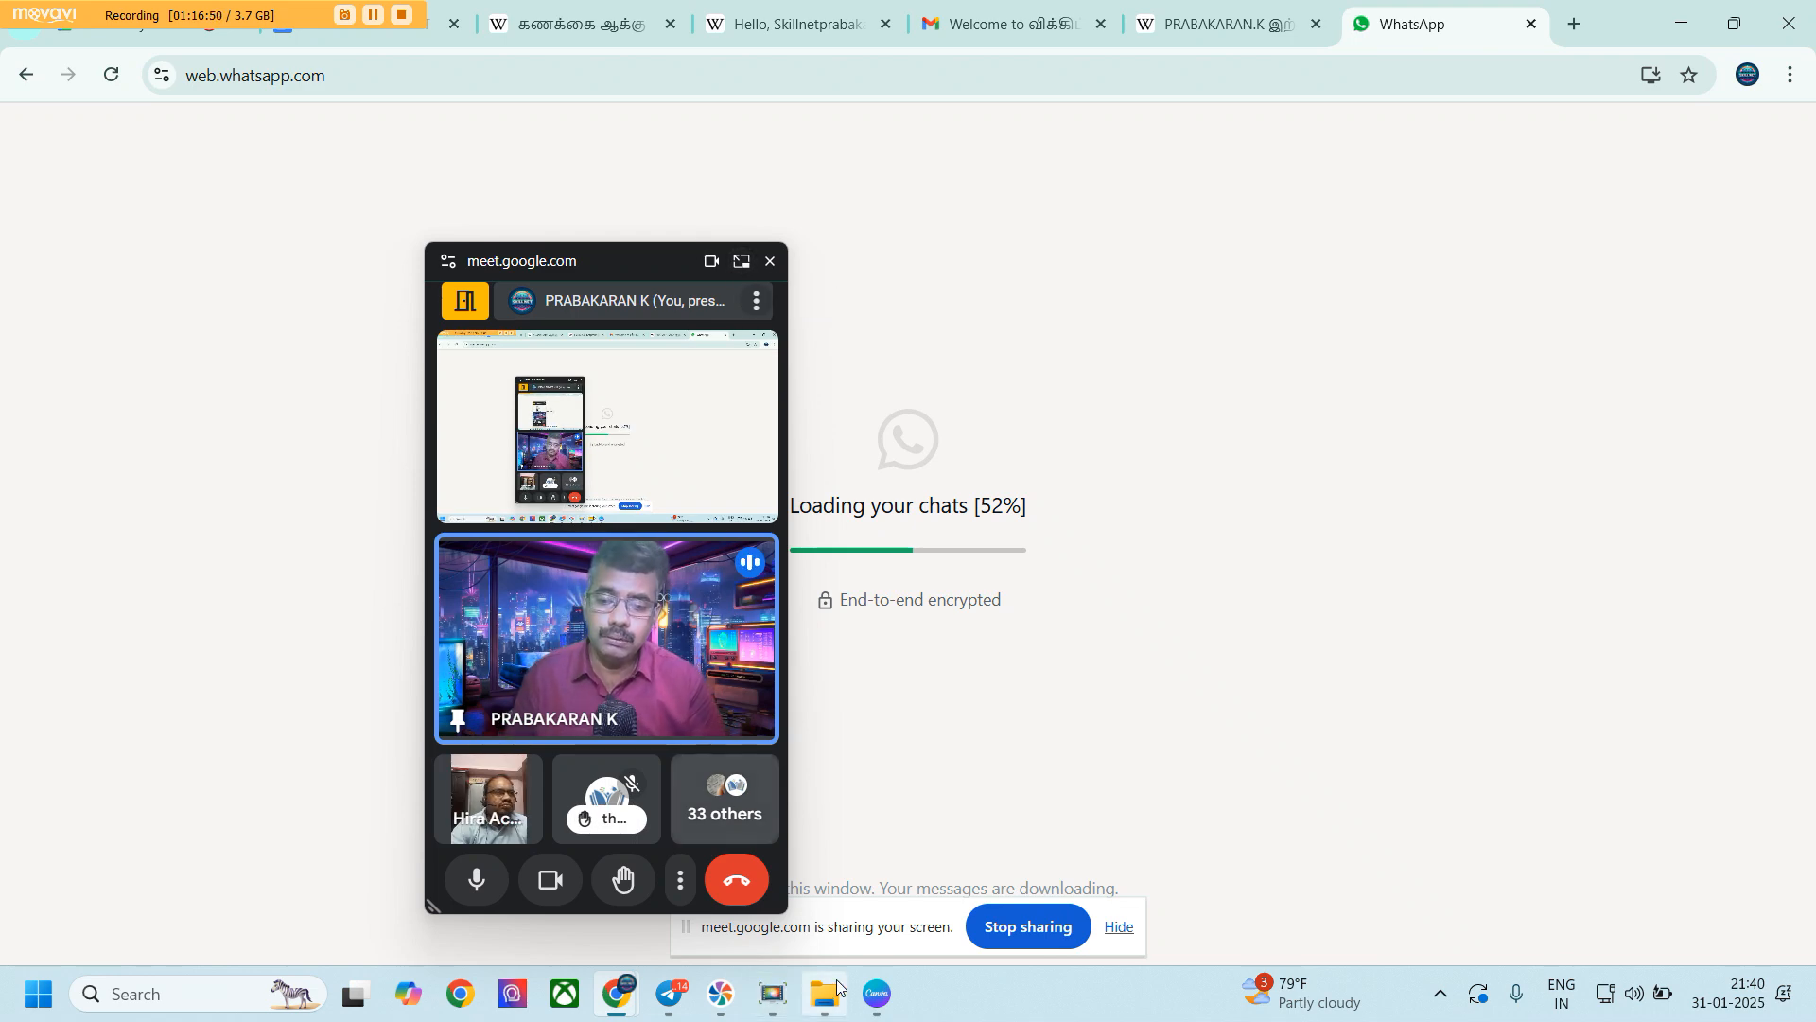
left_click(876, 1003)
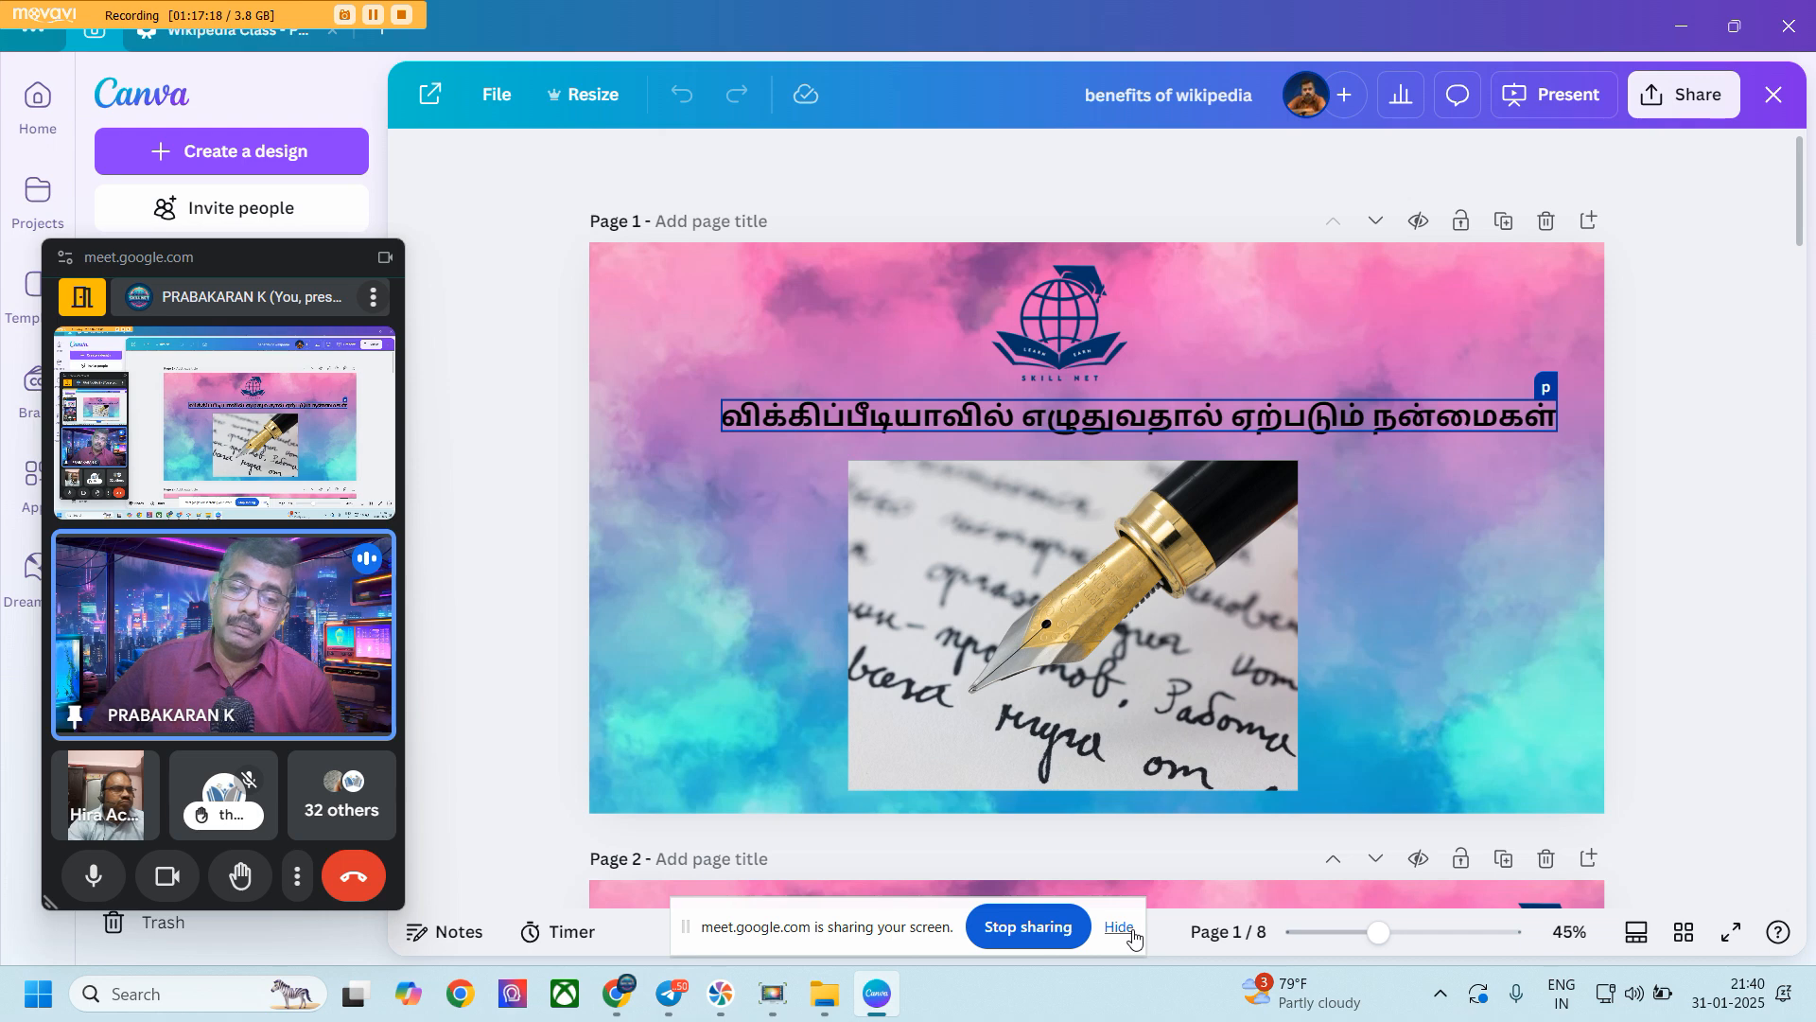
left_click(1119, 927)
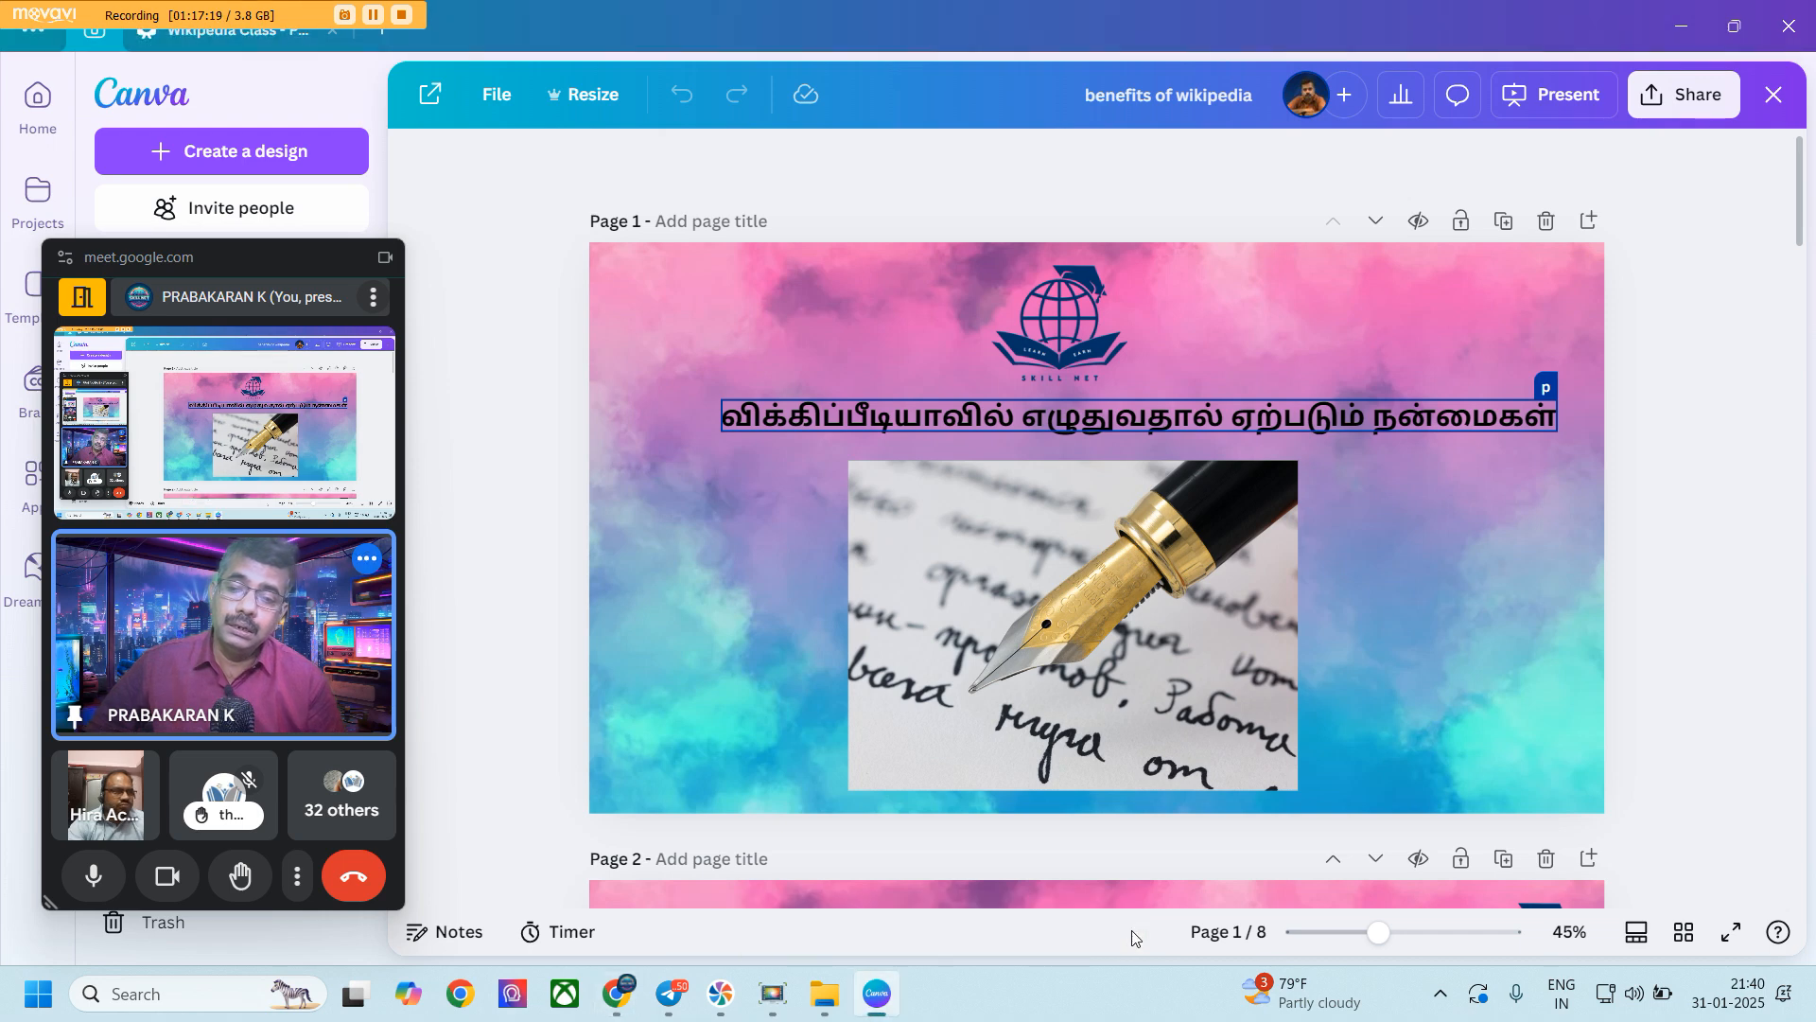
left_click(1729, 934)
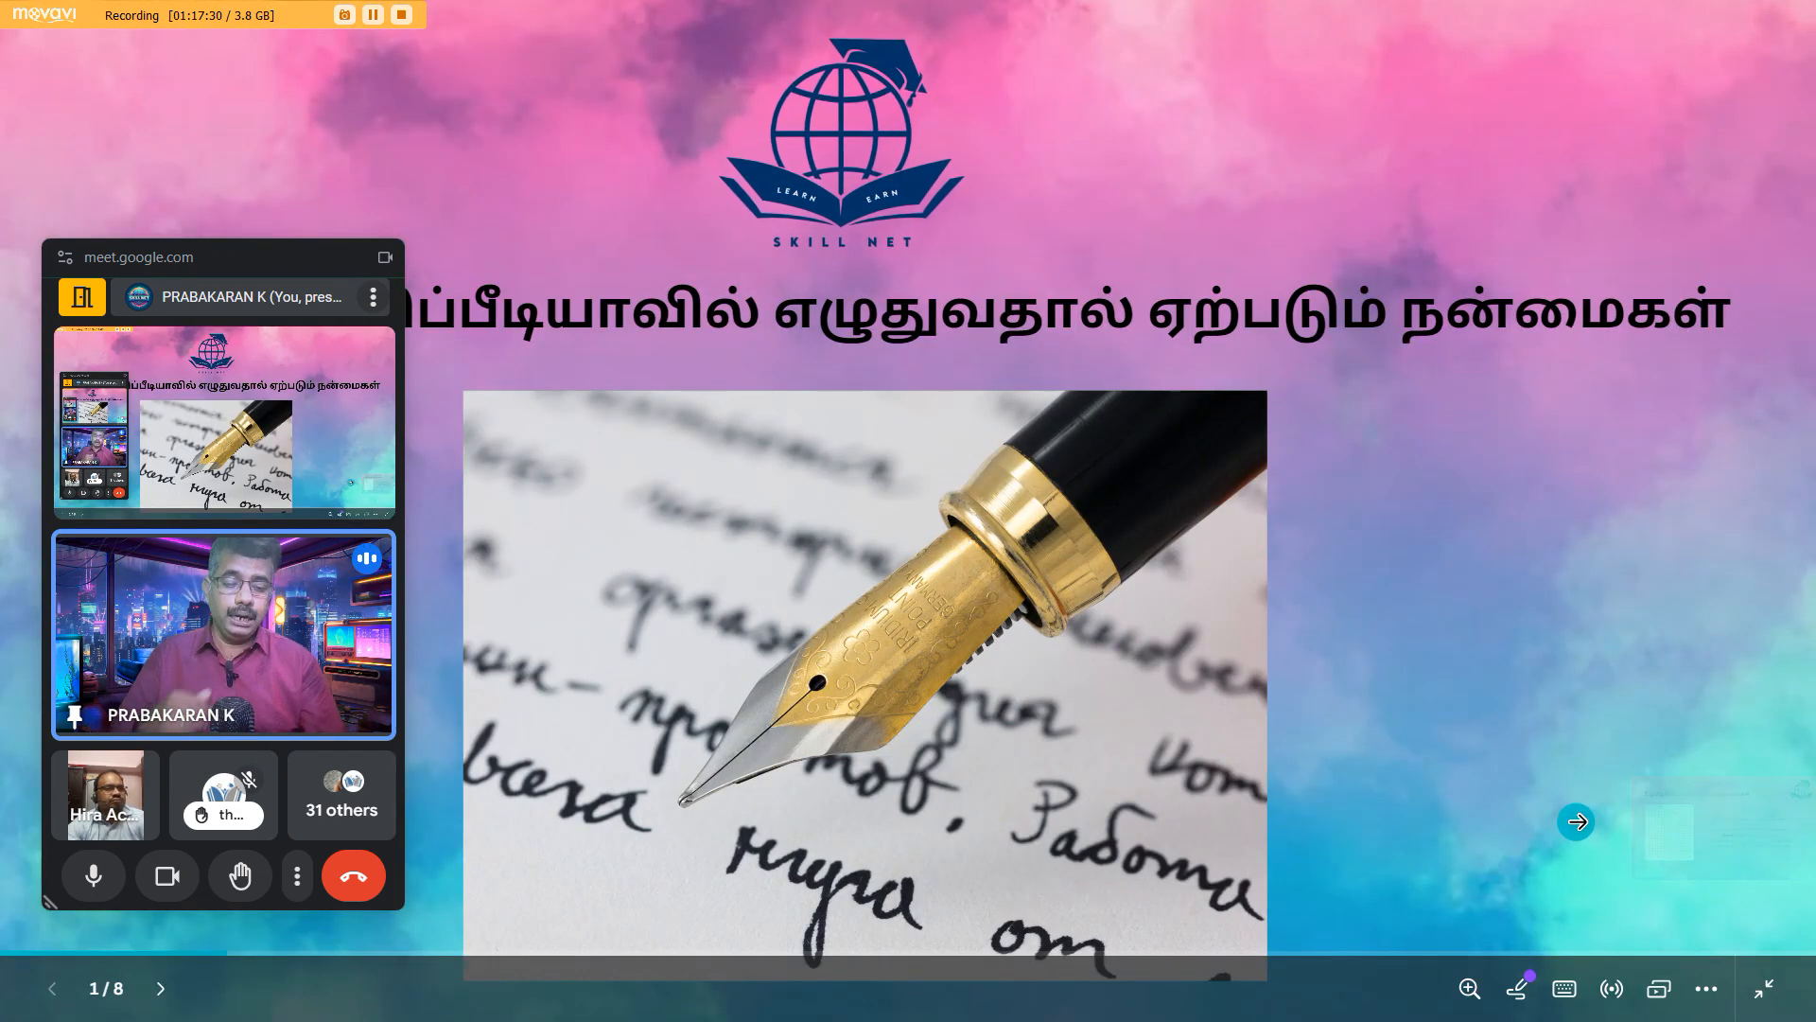
Present the slides from the title through 2. இலவசமாக அறிவைப் பகிரலாம் to the following one, moving the meeting window off the slide heading
left_click(1577, 821)
left_click(1577, 821)
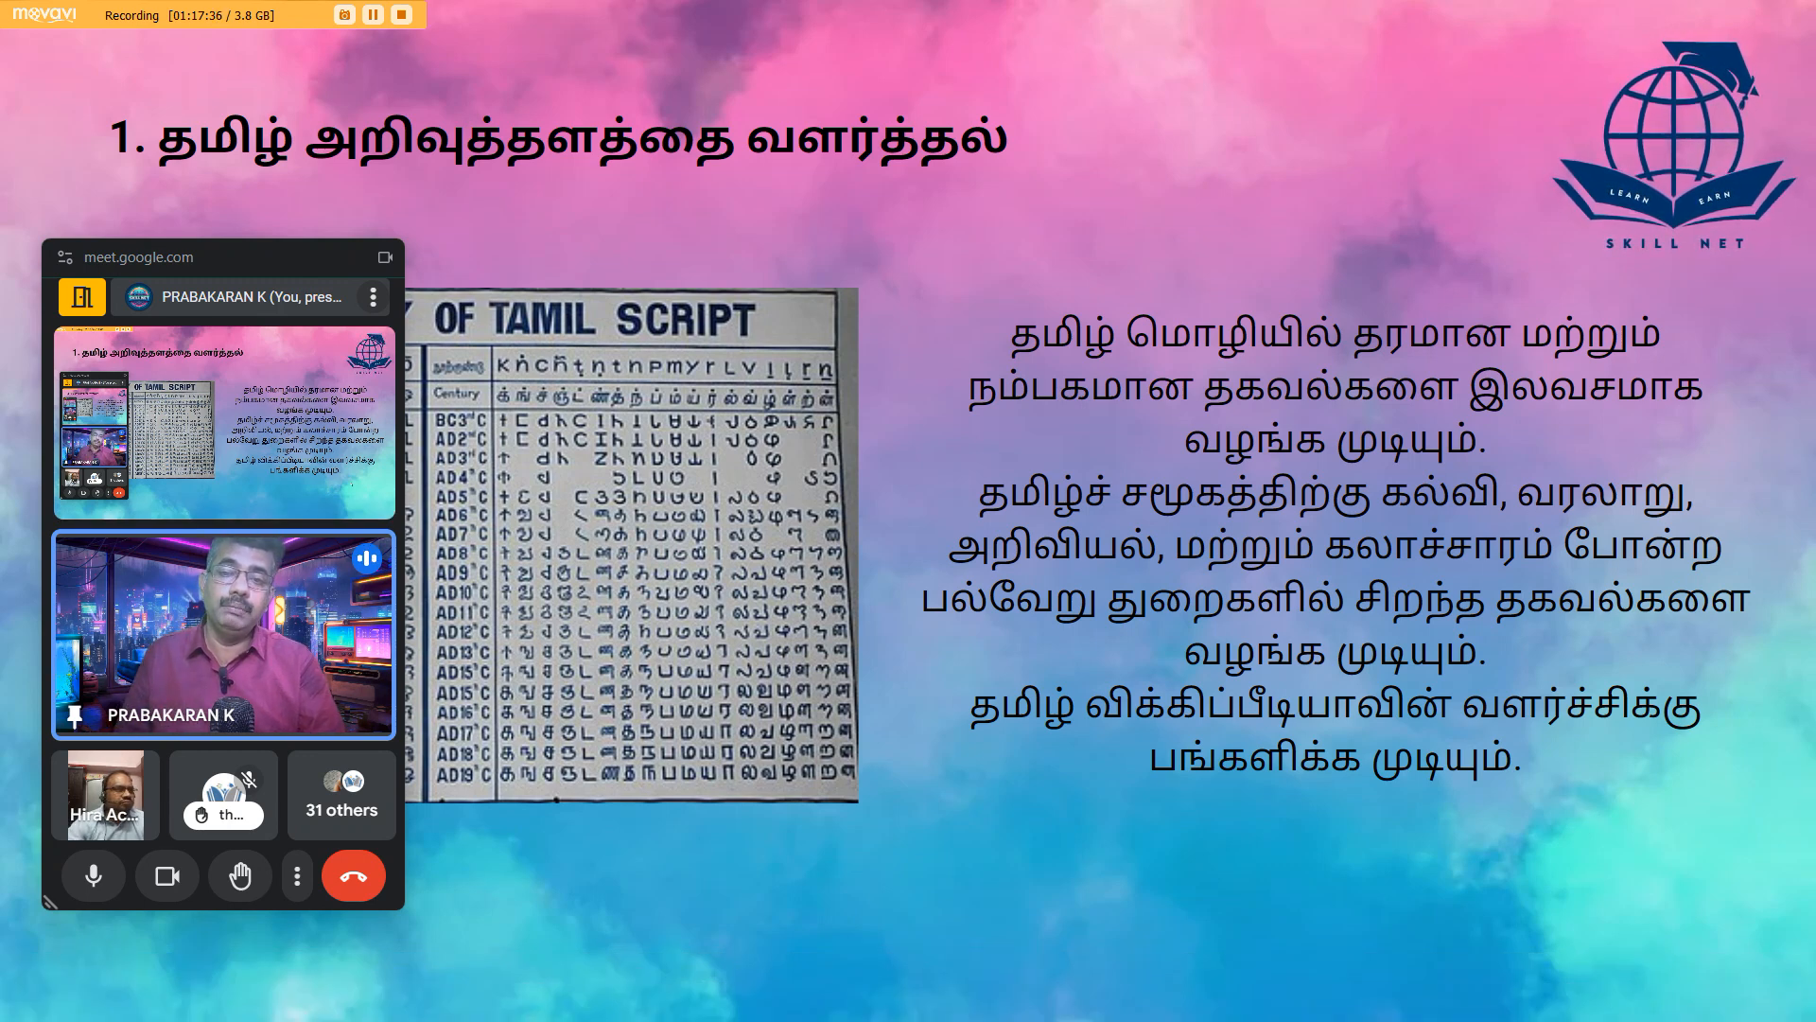
key("Right")
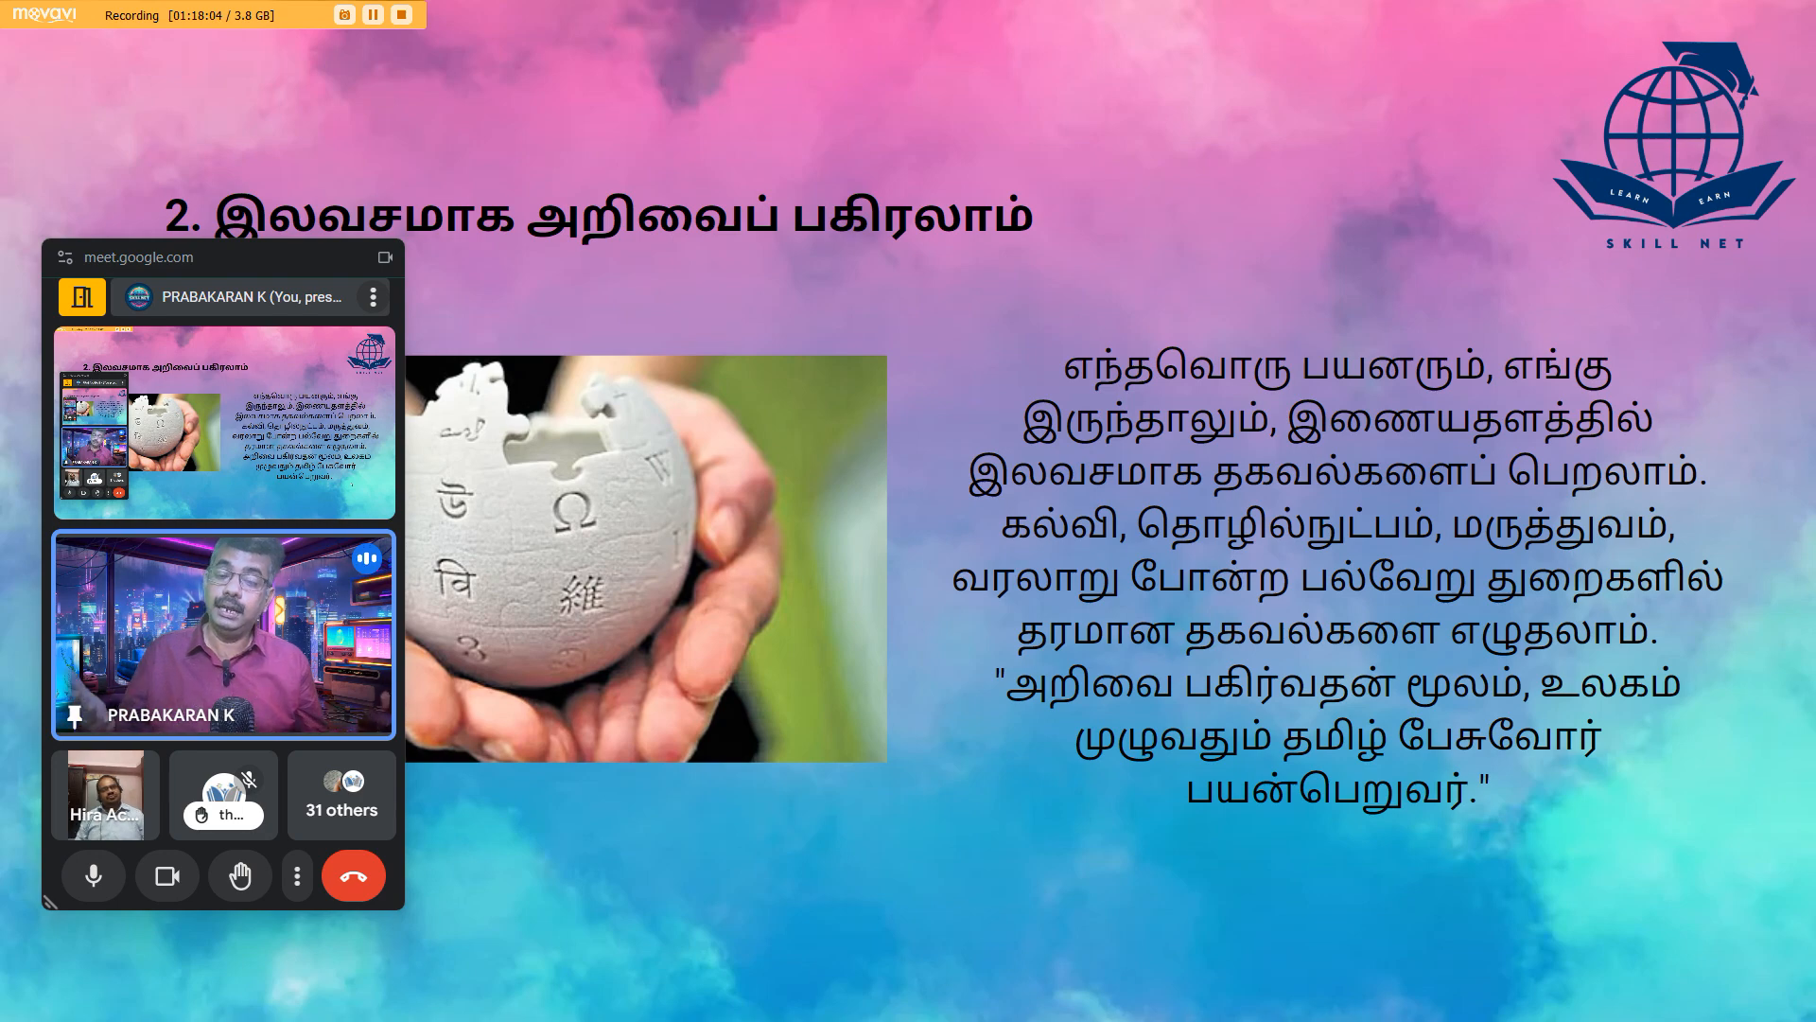
left_click_drag(235, 263, 181, 76)
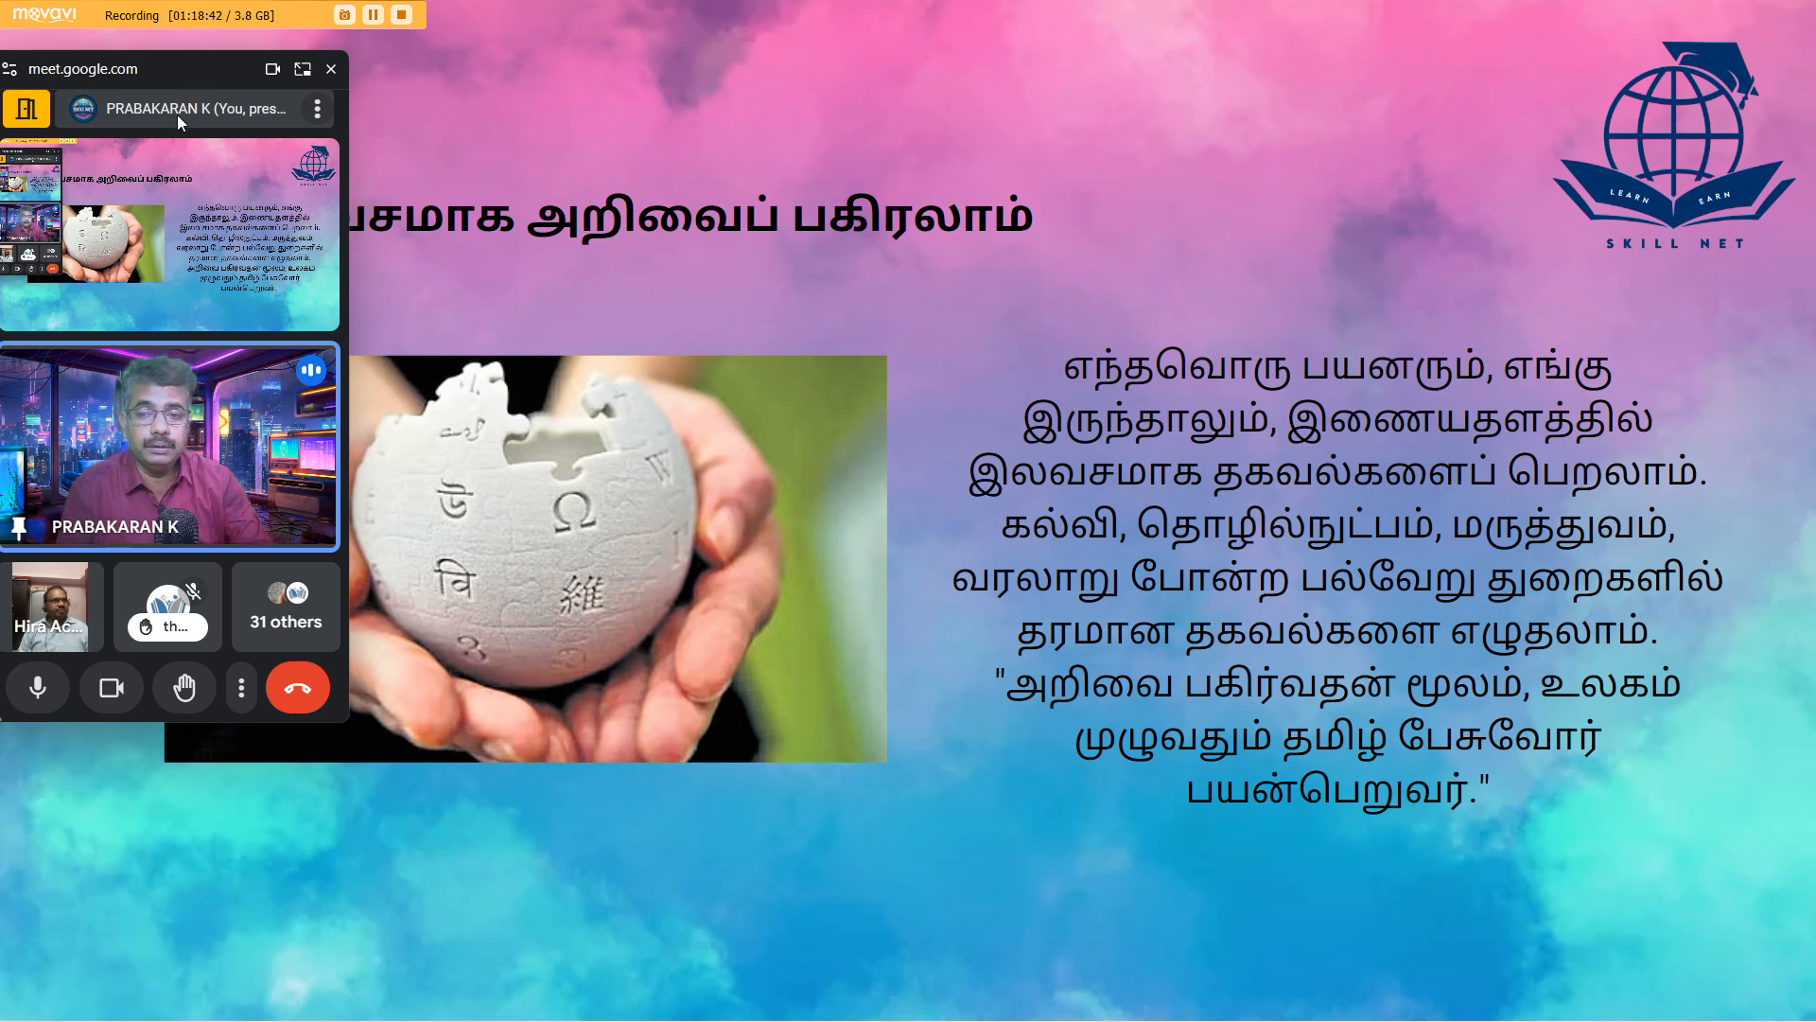
left_click(1006, 903)
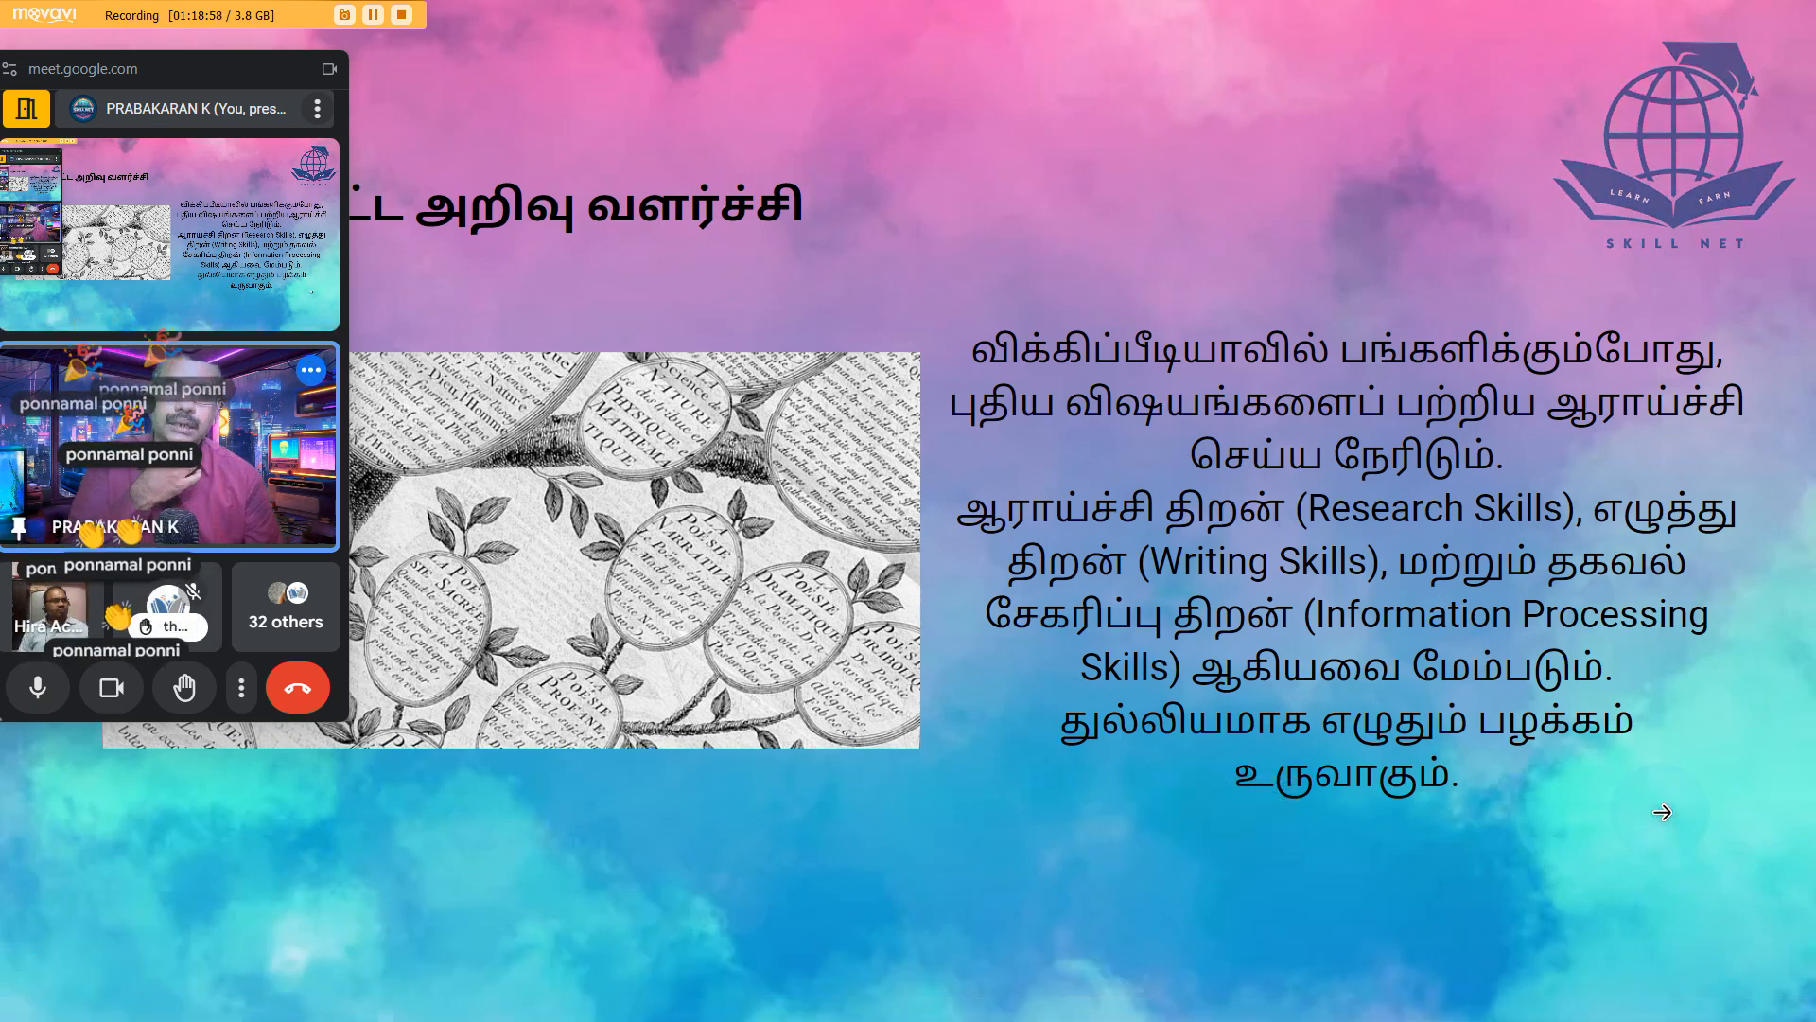
Present the remaining benefit slides, from professional expertise through to the Tamil language's overall growth
left_click(1662, 812)
key("Right")
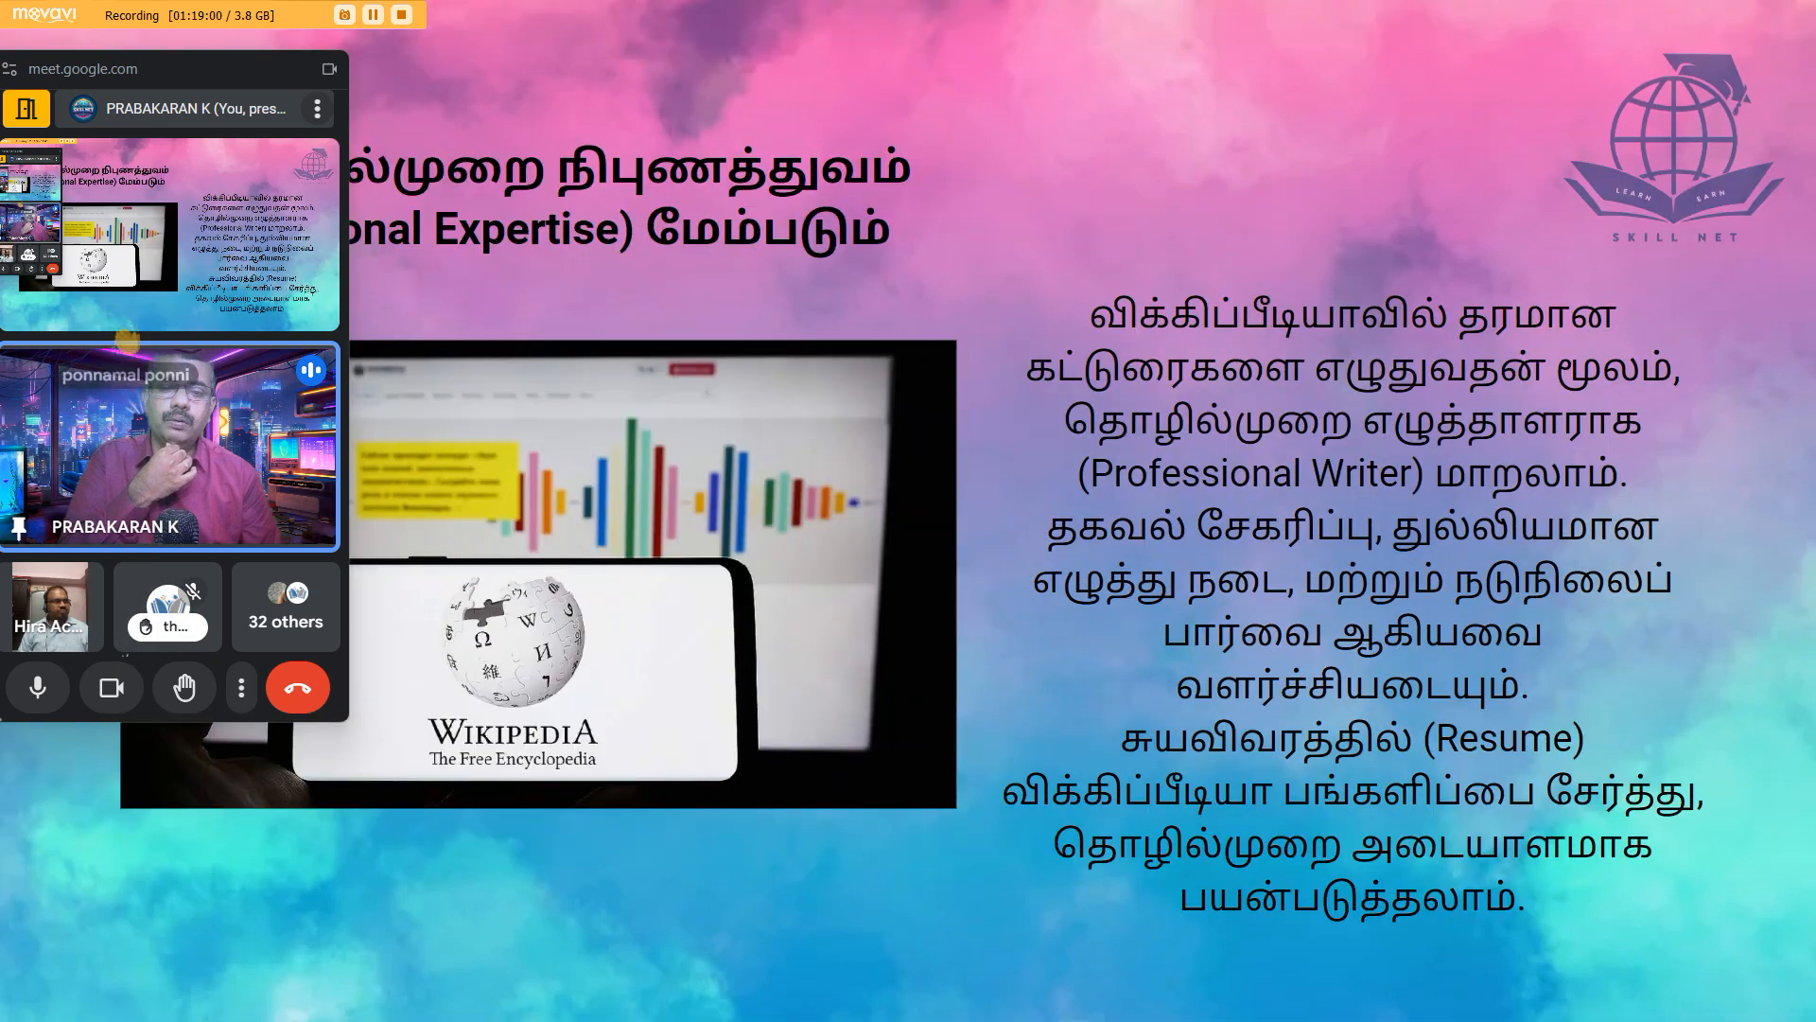
mouse_move(464, 950)
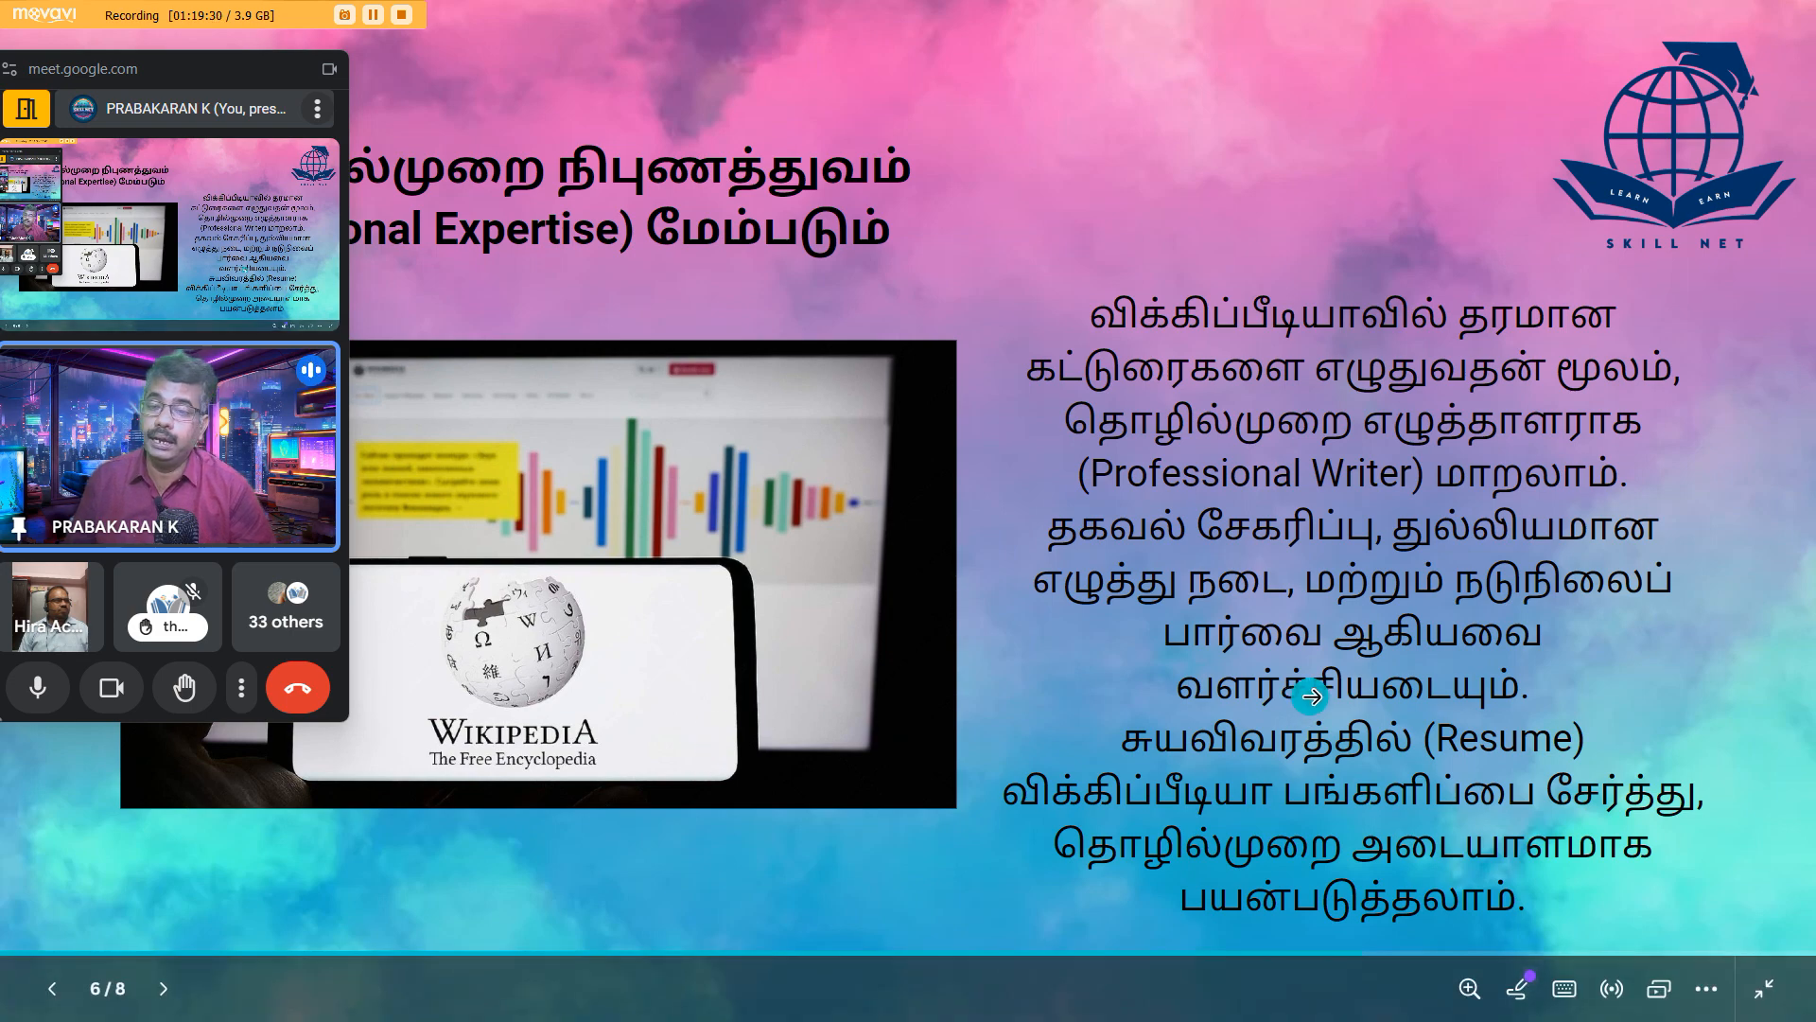
left_click(1358, 649)
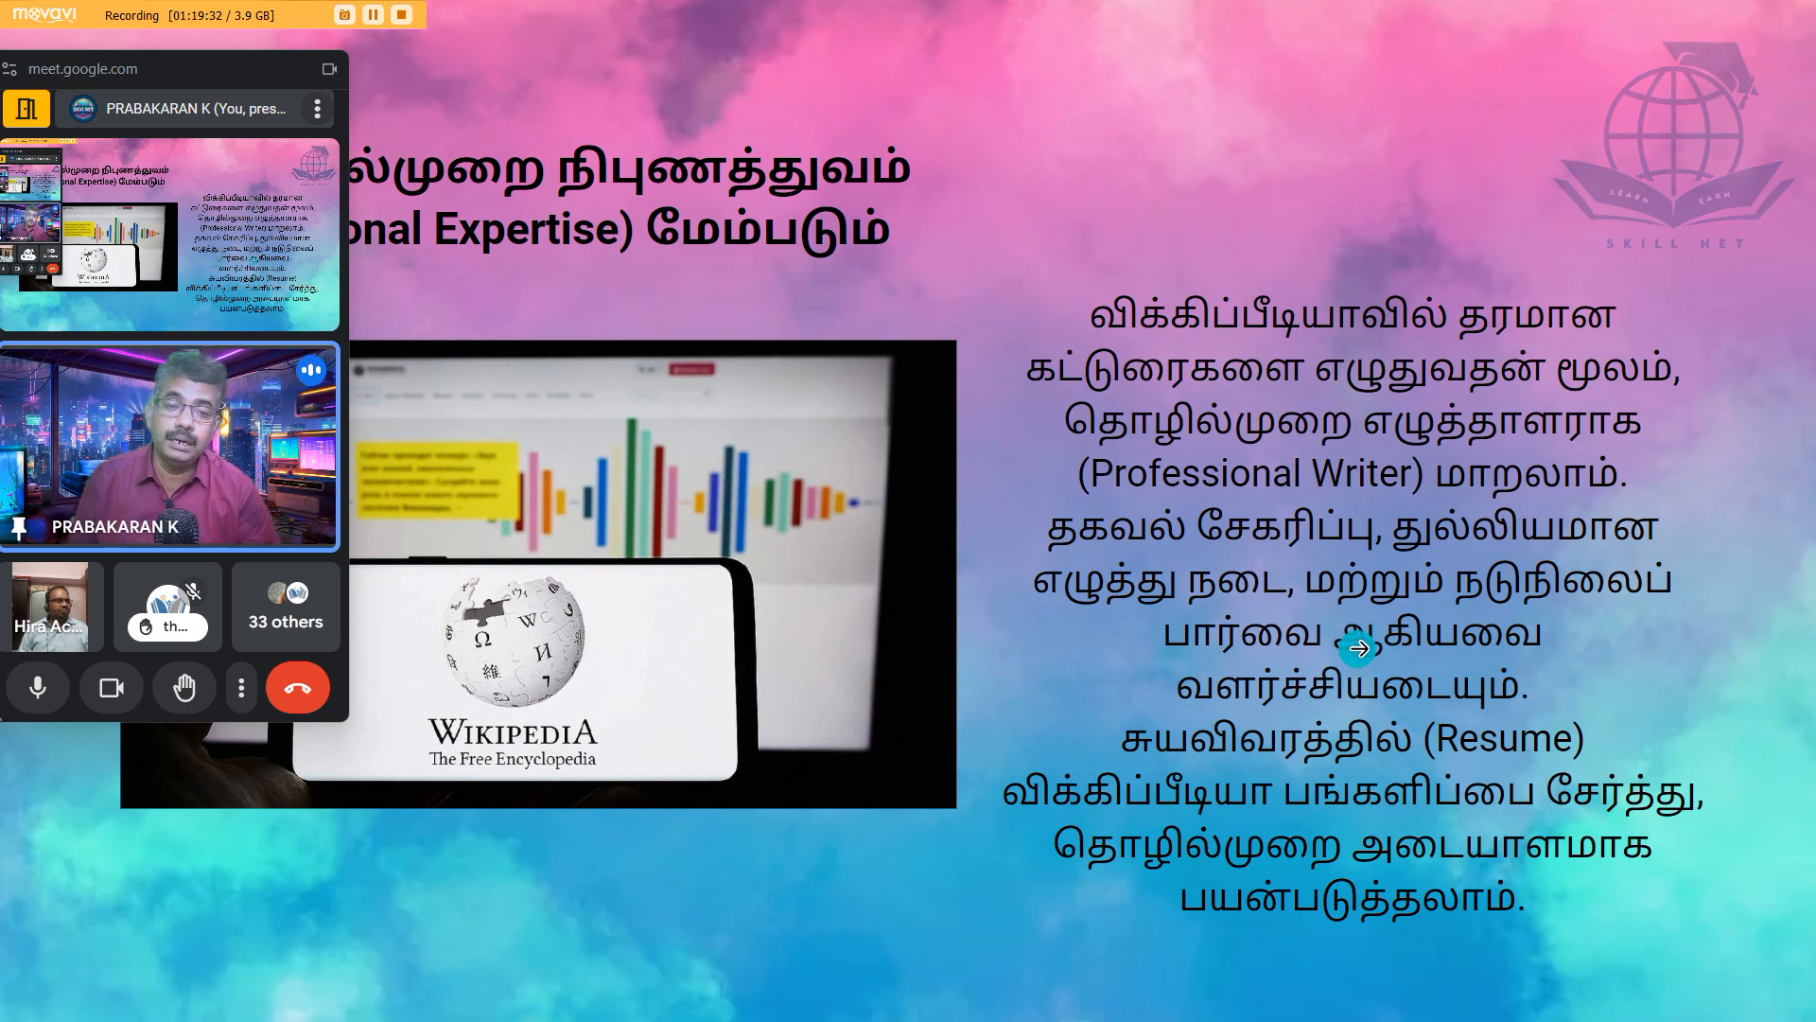
left_click(1492, 634)
left_click(1477, 615)
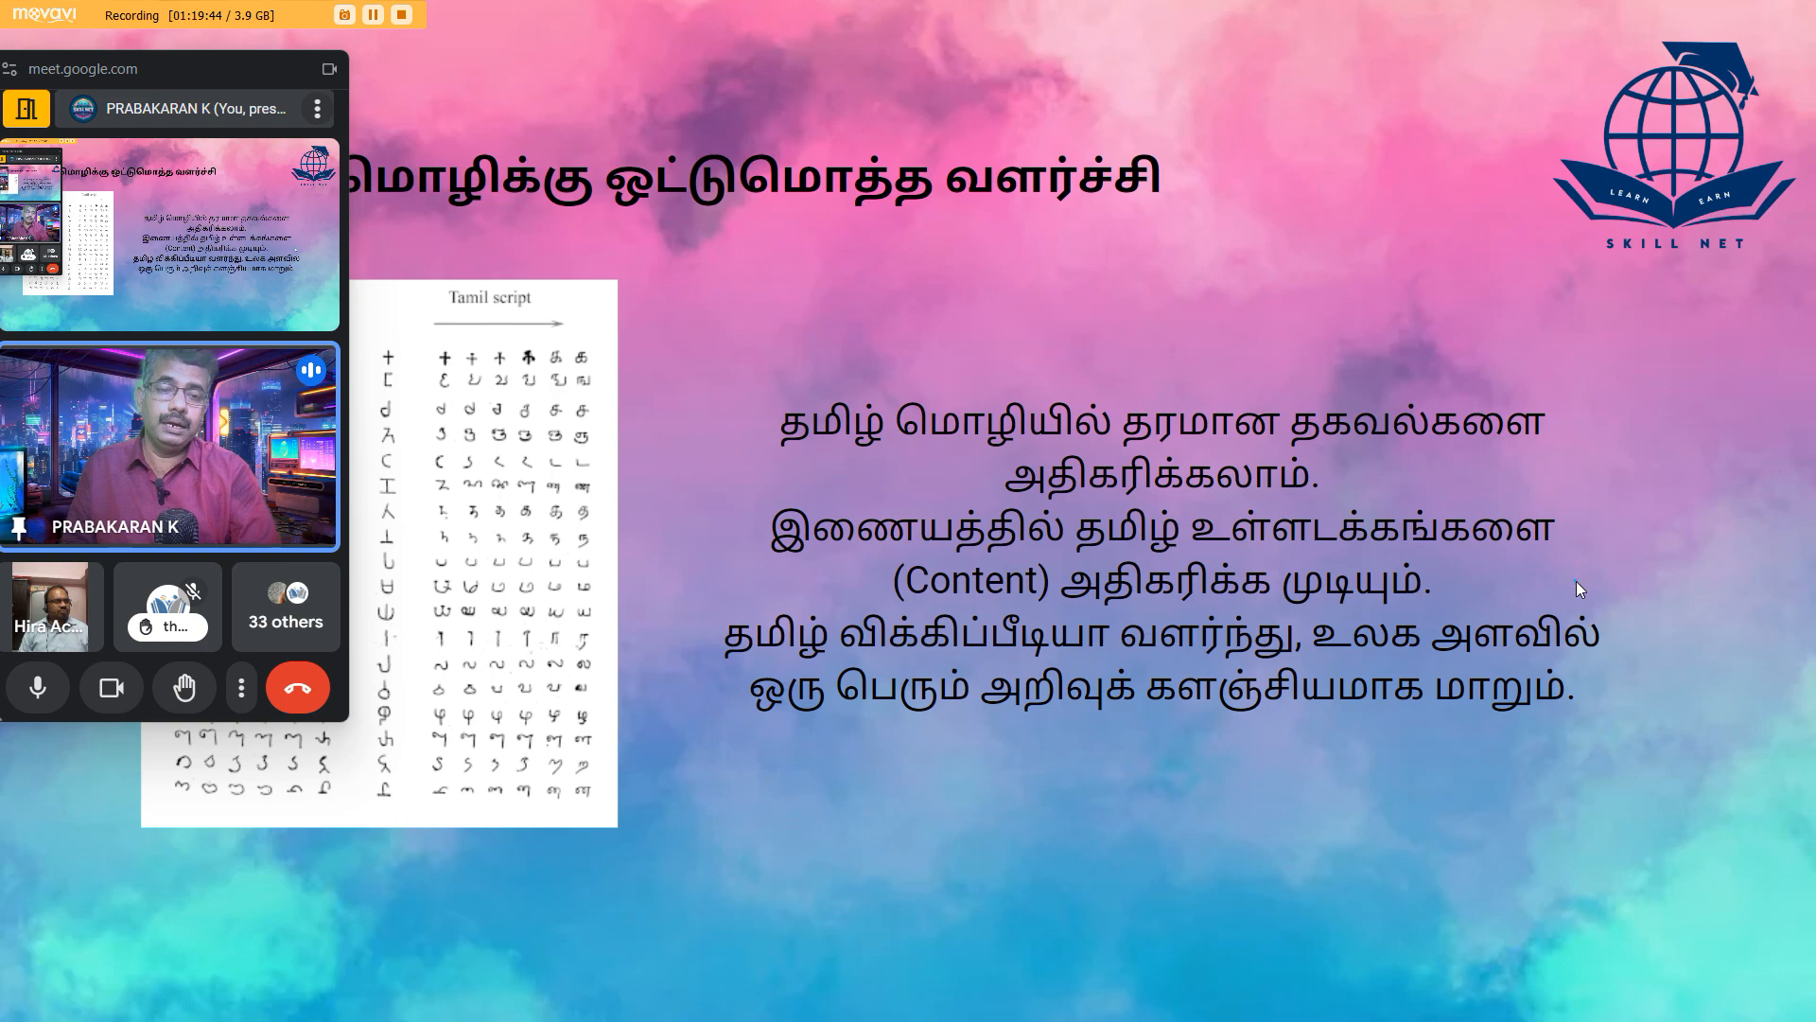
Exit the full-screen slides, minimise Canva to return to the browser and move the meeting window clear of the open tabs
key("Escape")
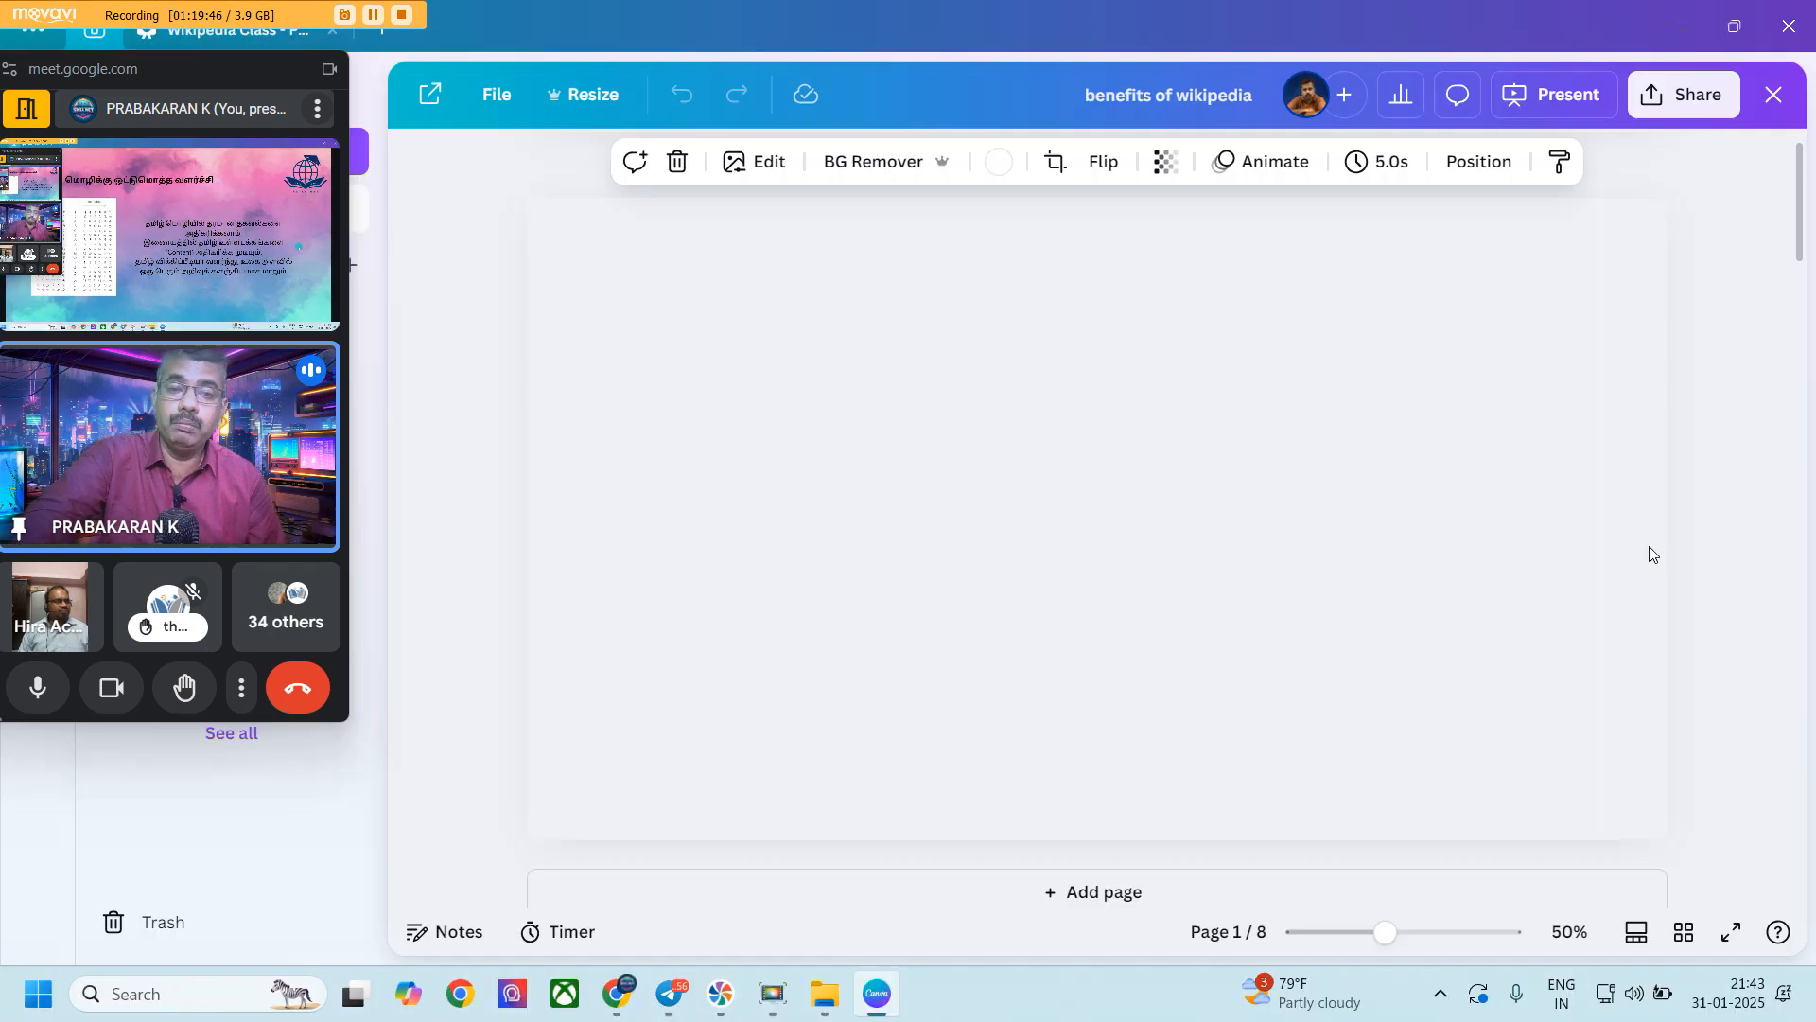
left_click(1661, 22)
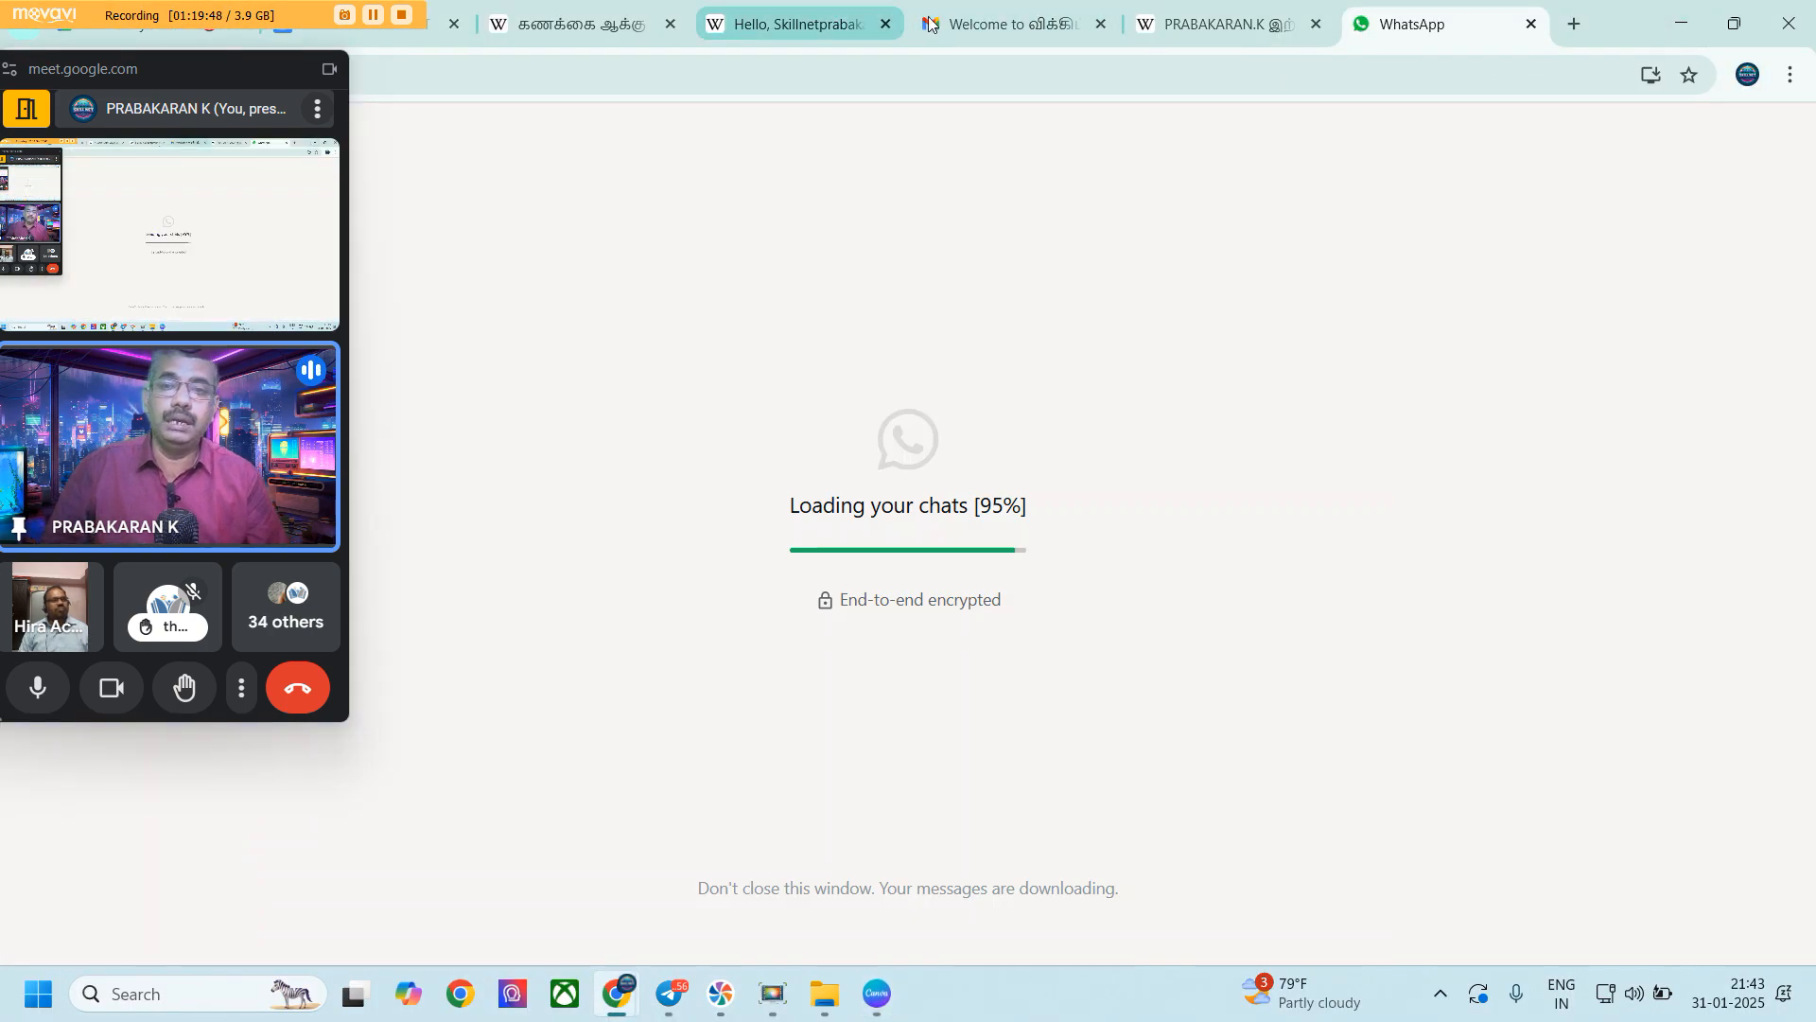
left_click_drag(191, 83, 1787, 152)
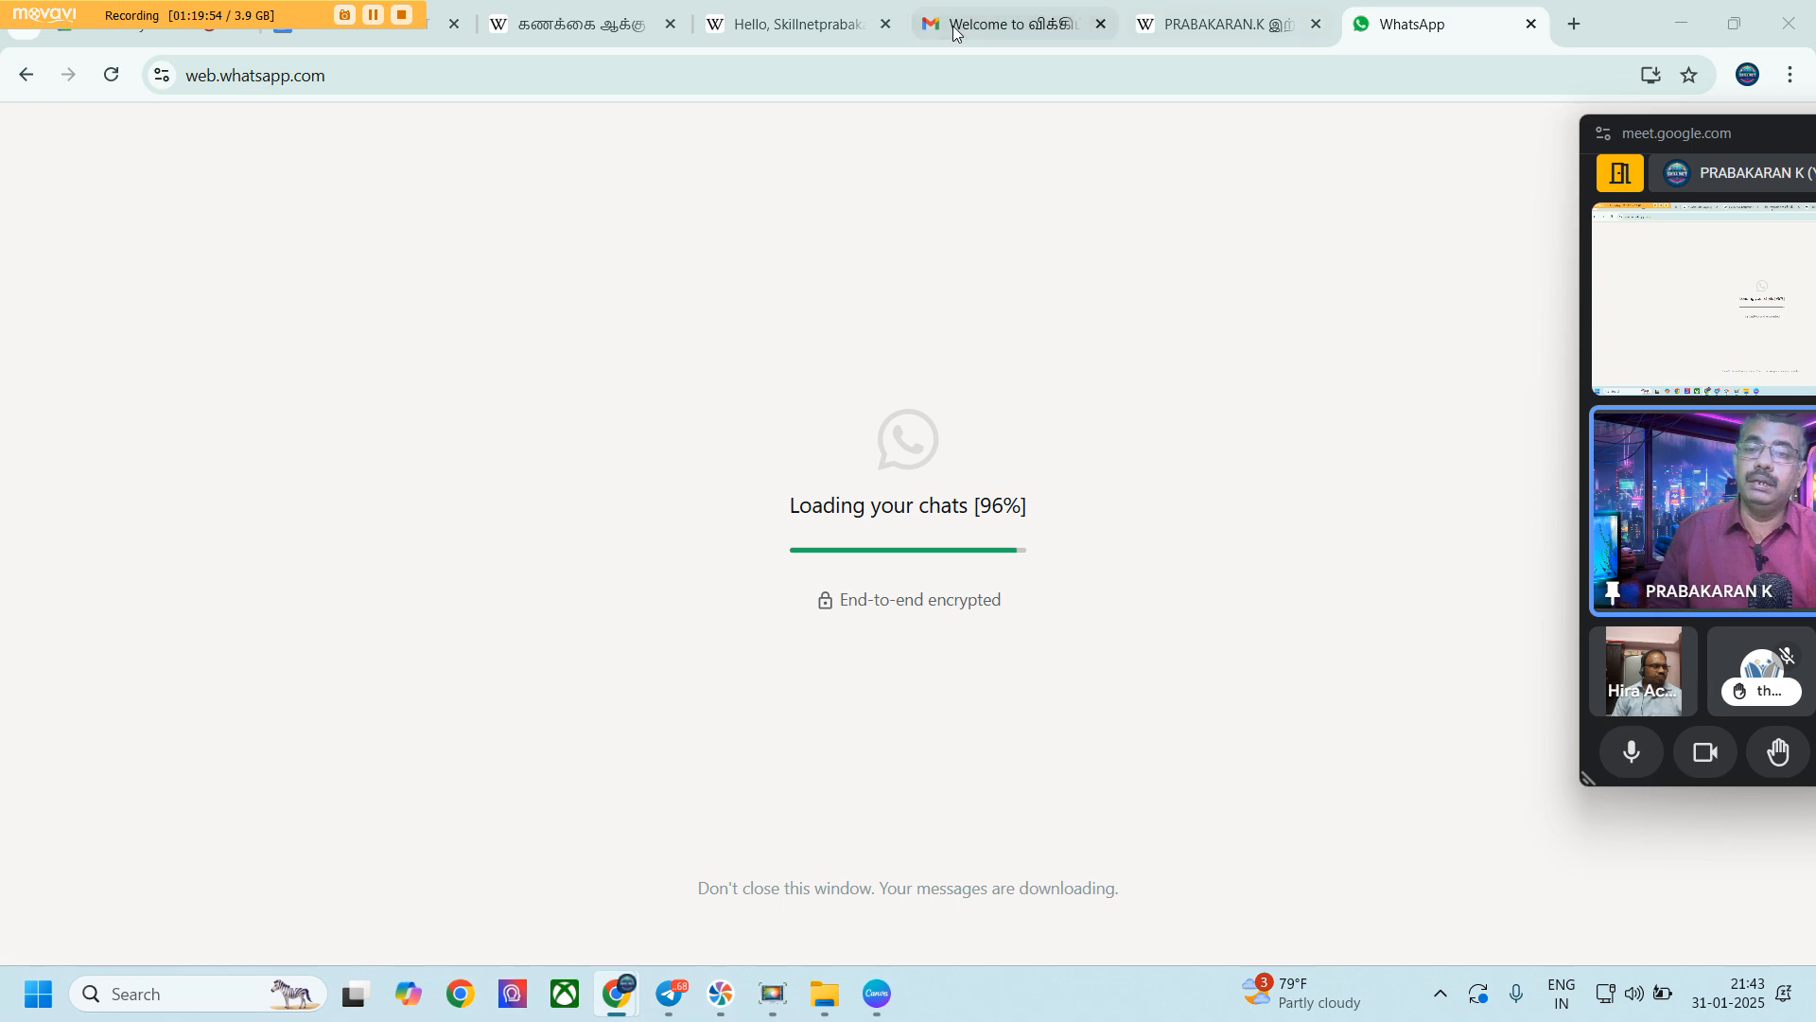
Move the meeting window aside, check the user contributions page and reload the account's own Wikipedia homepage
left_click_drag(1788, 141, 225, 207)
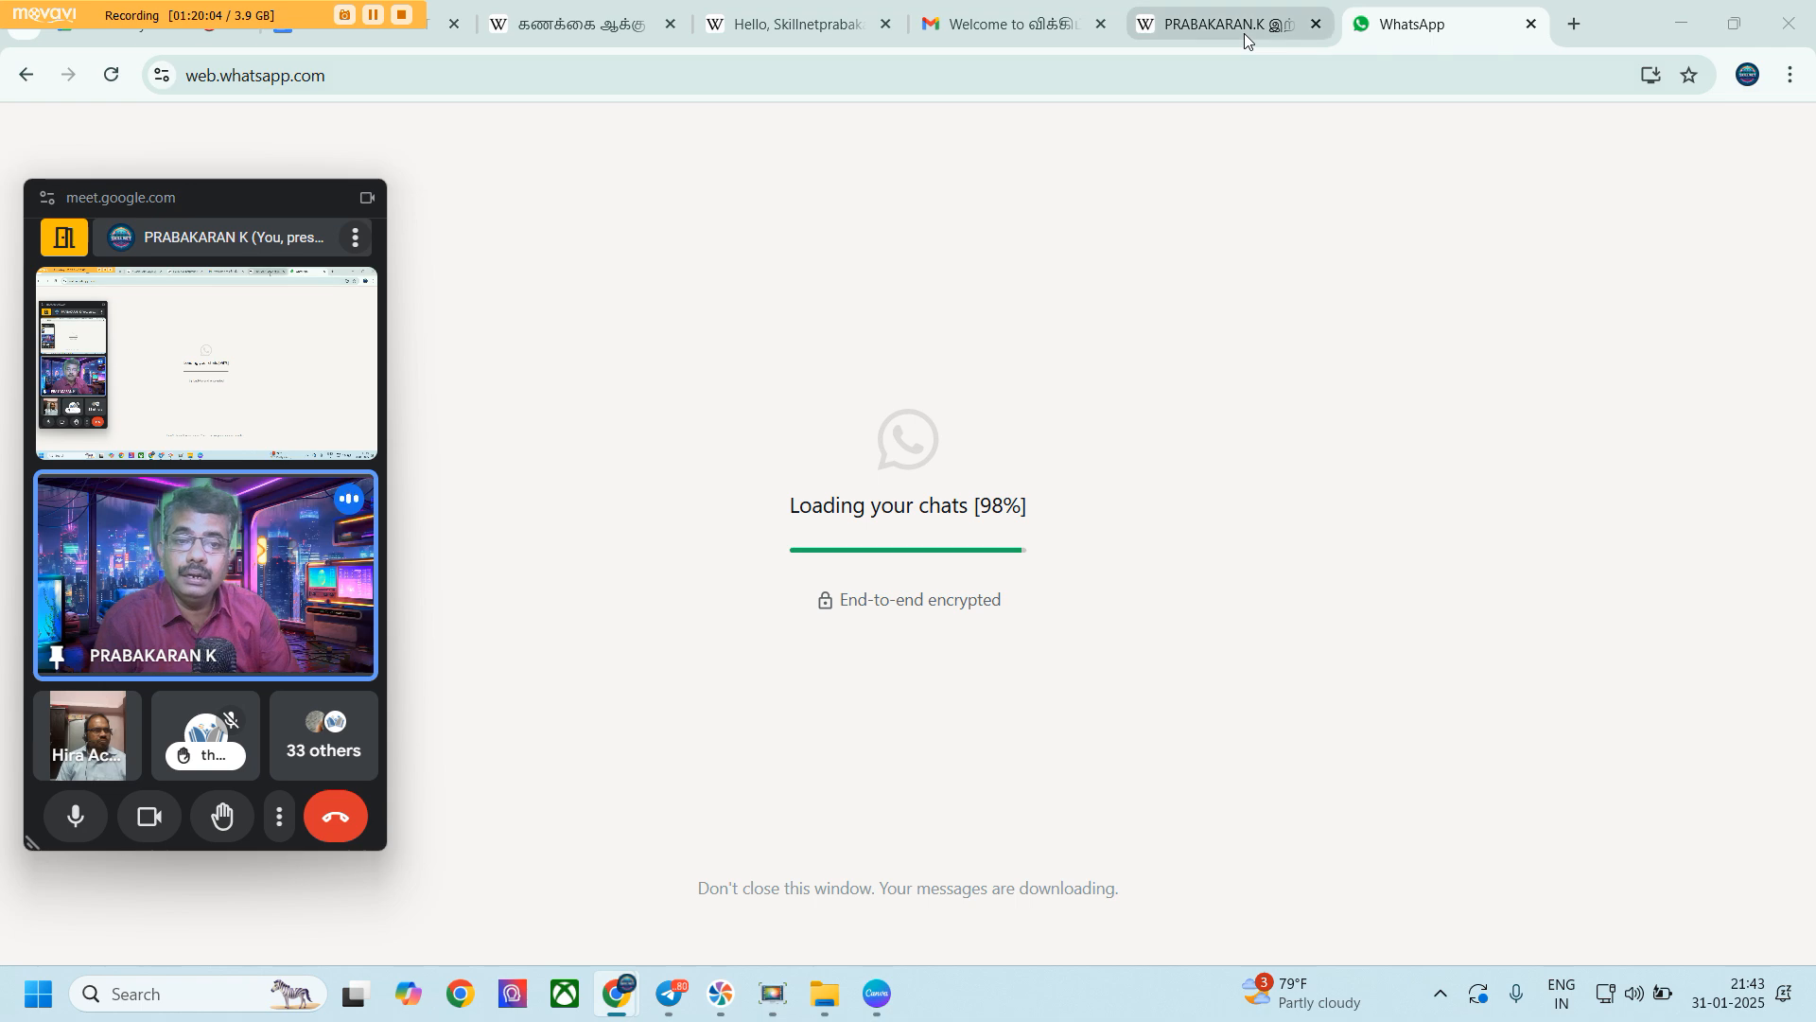
left_click(1220, 23)
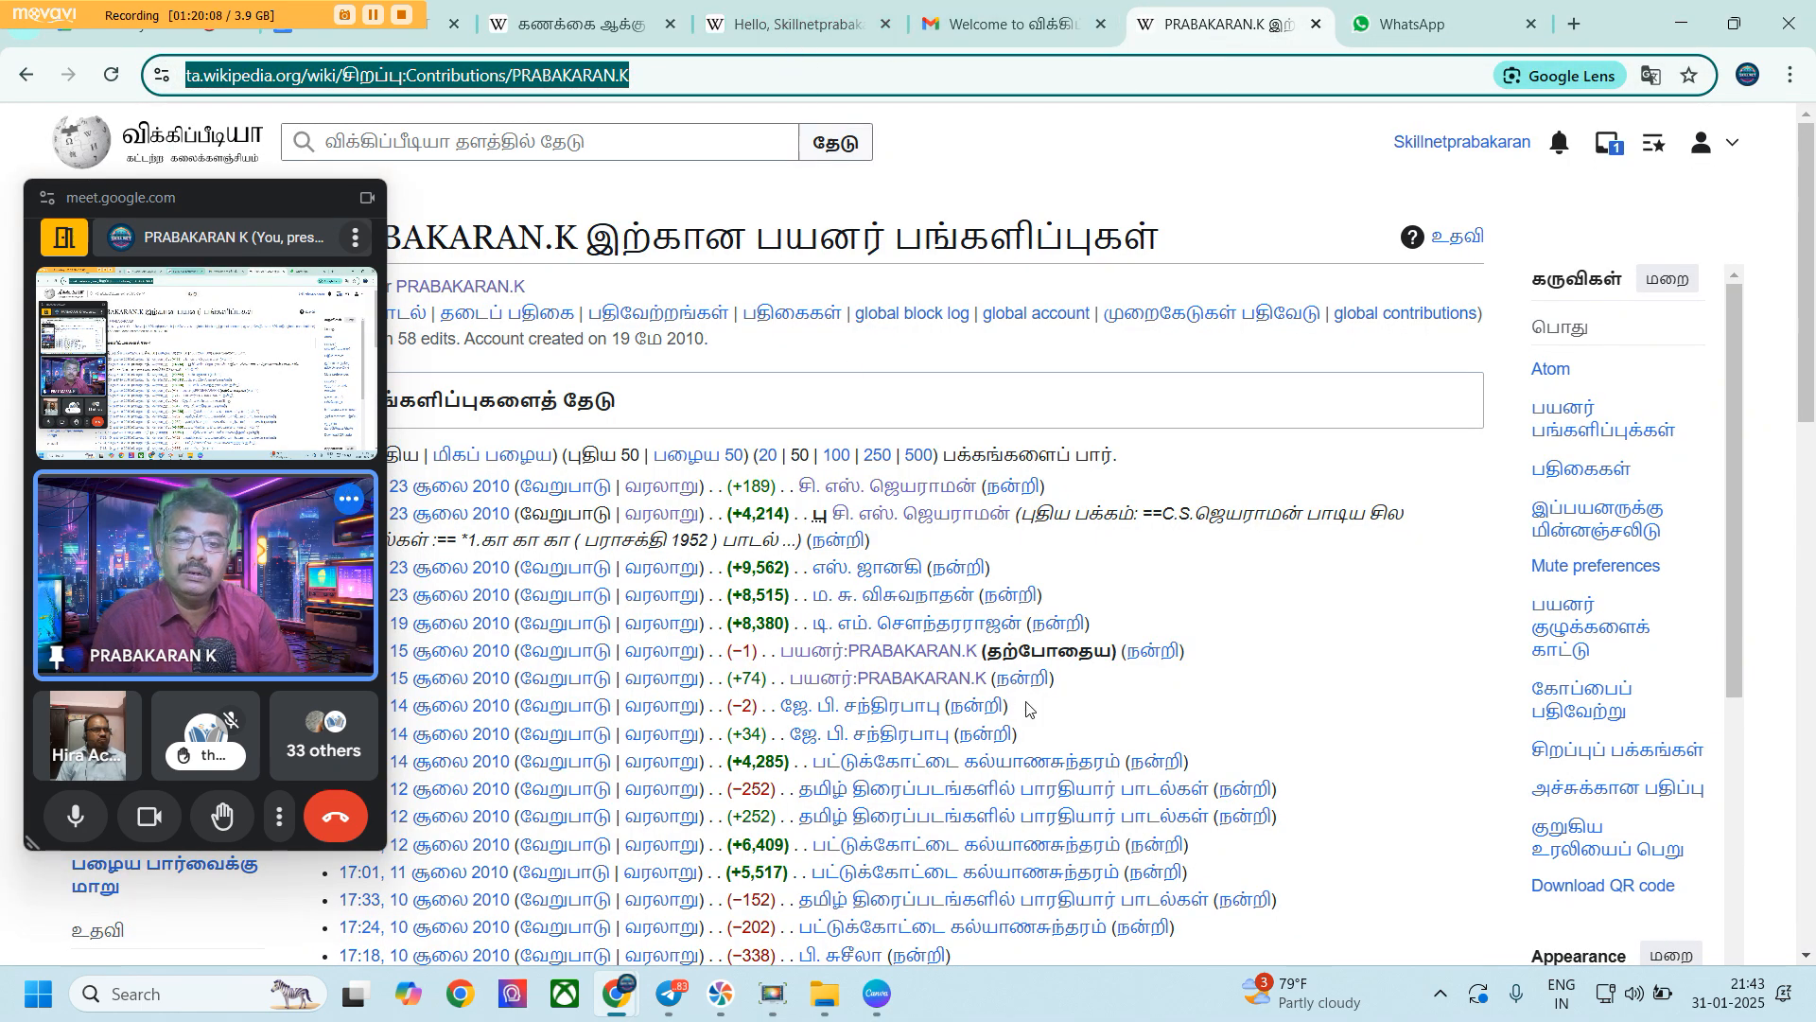
left_click(789, 24)
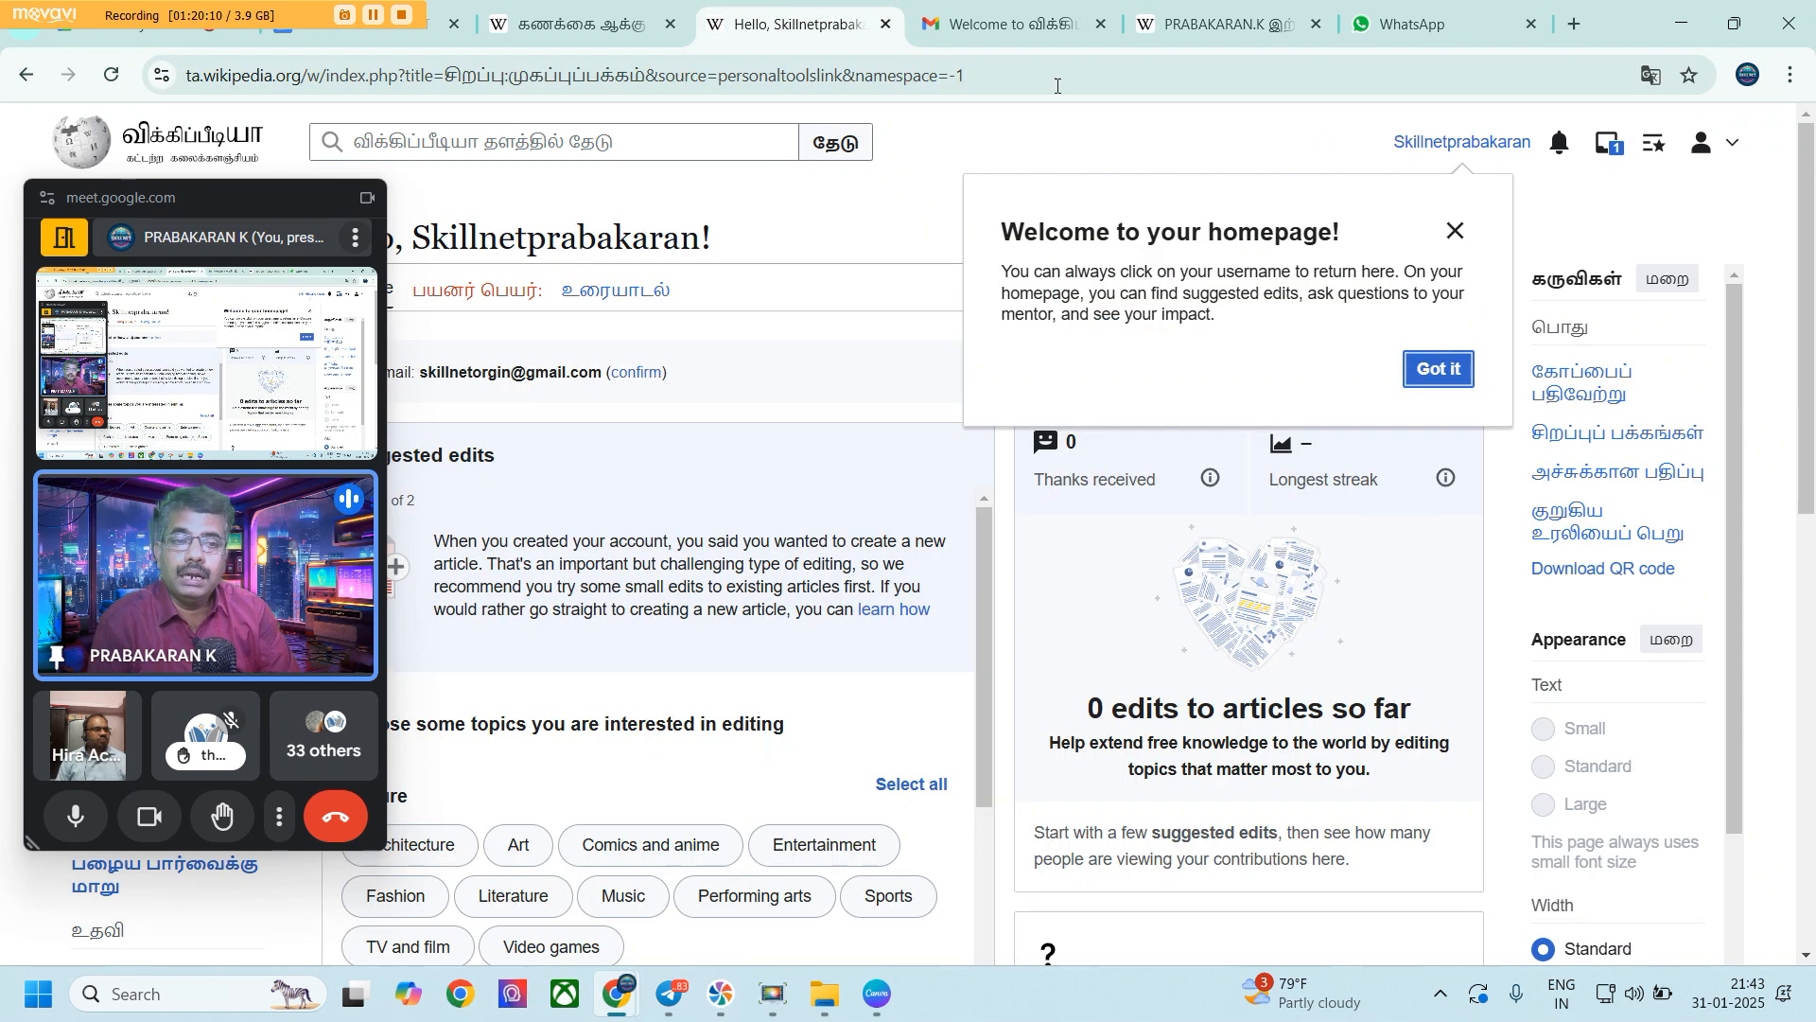
left_click(1447, 144)
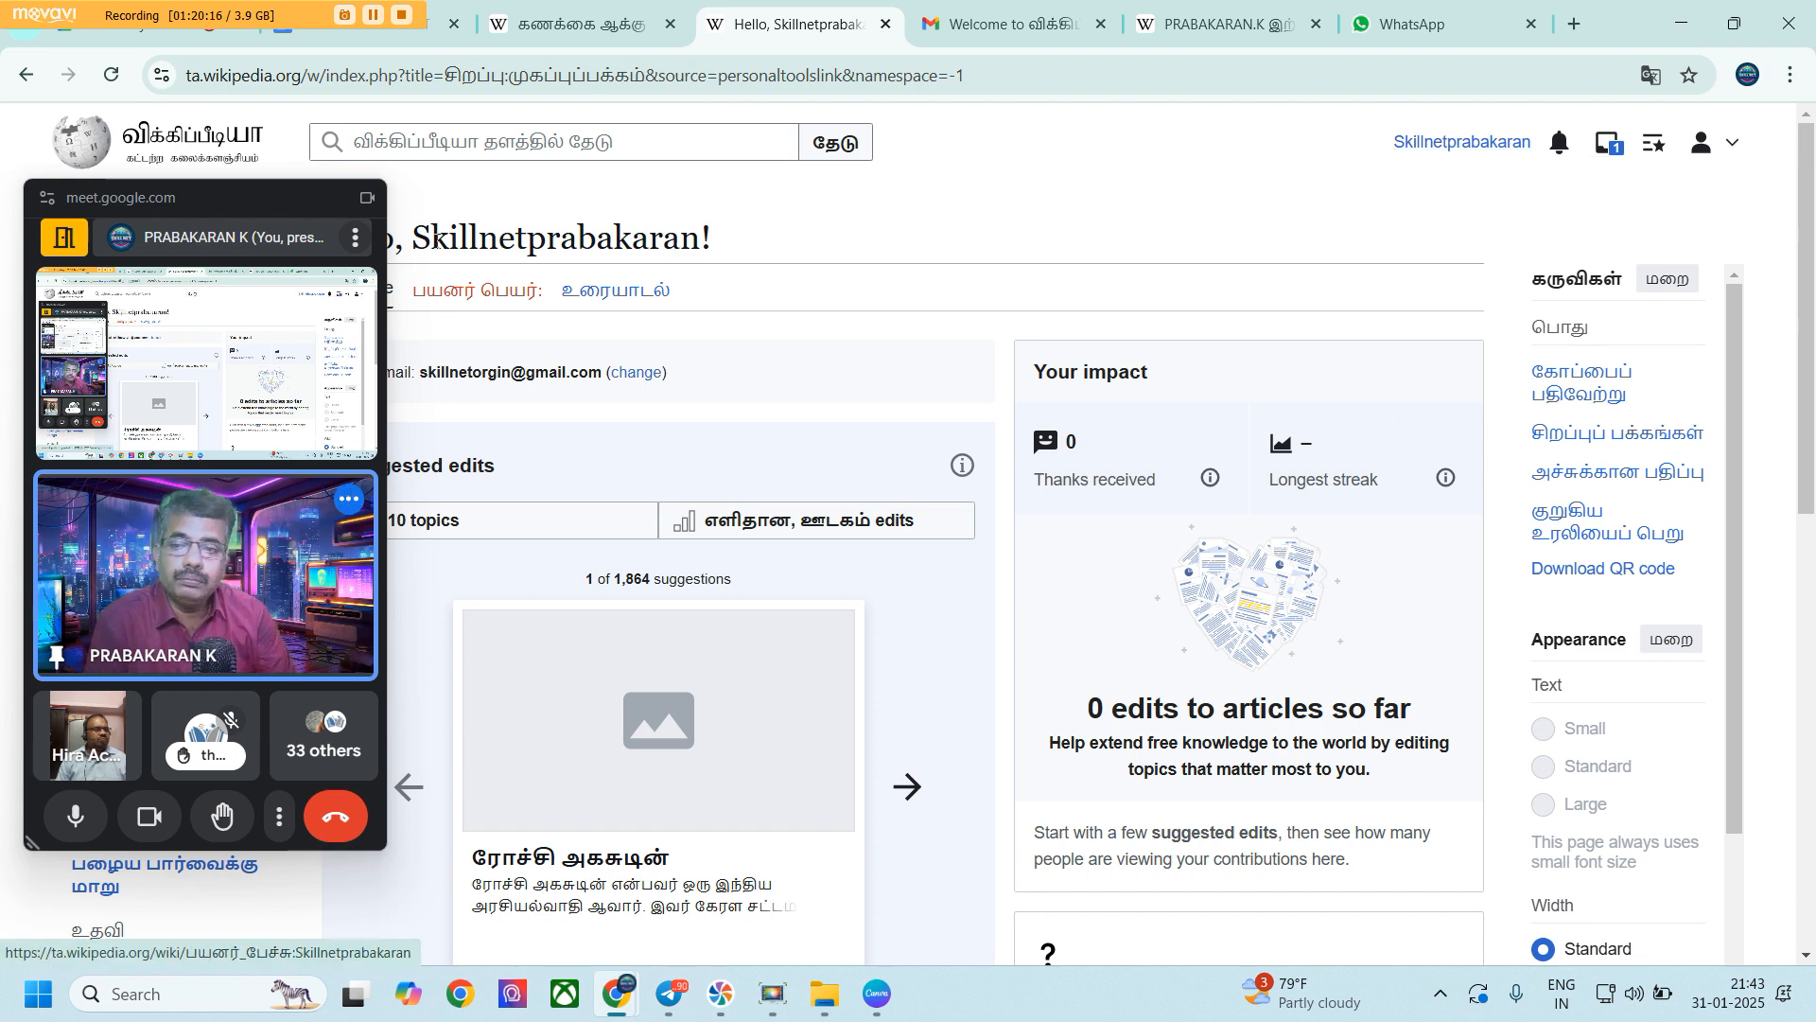
Search the WhatsApp Web chats for a contact by name and open the matching chat, keeping the meeting window off the conversation
left_click(1467, 27)
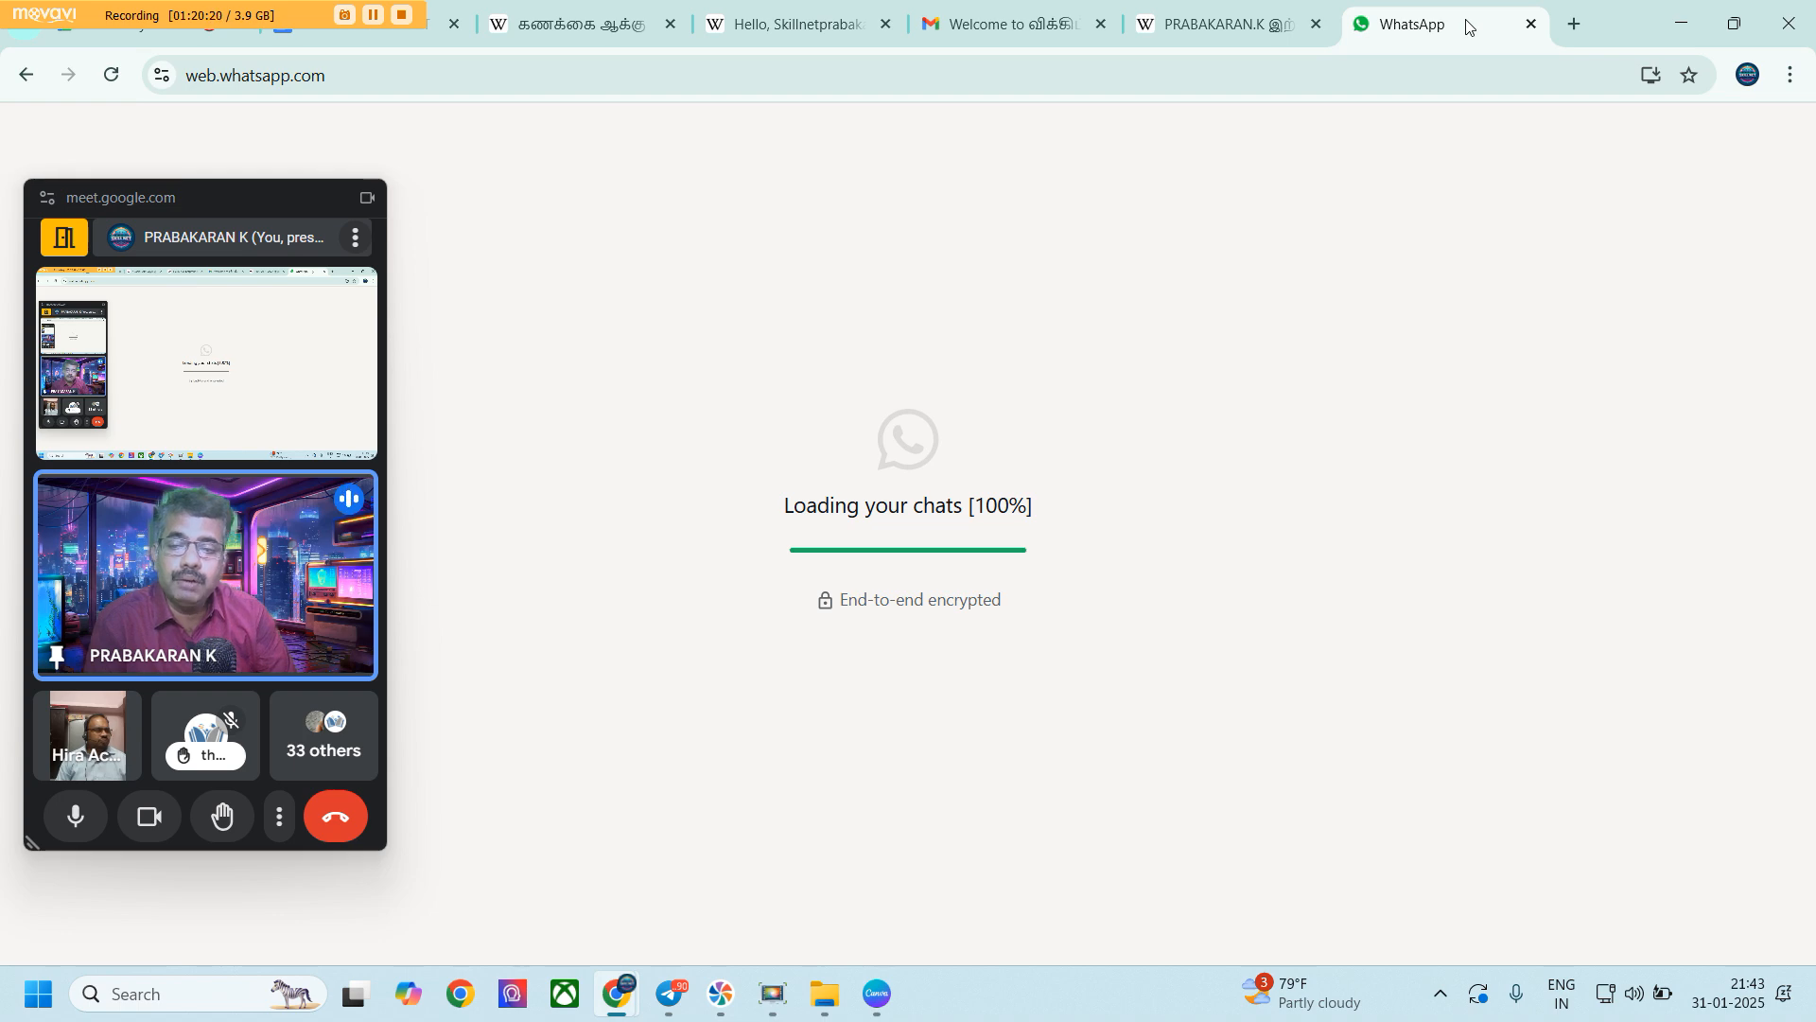
left_click_drag(373, 244, 1796, 255)
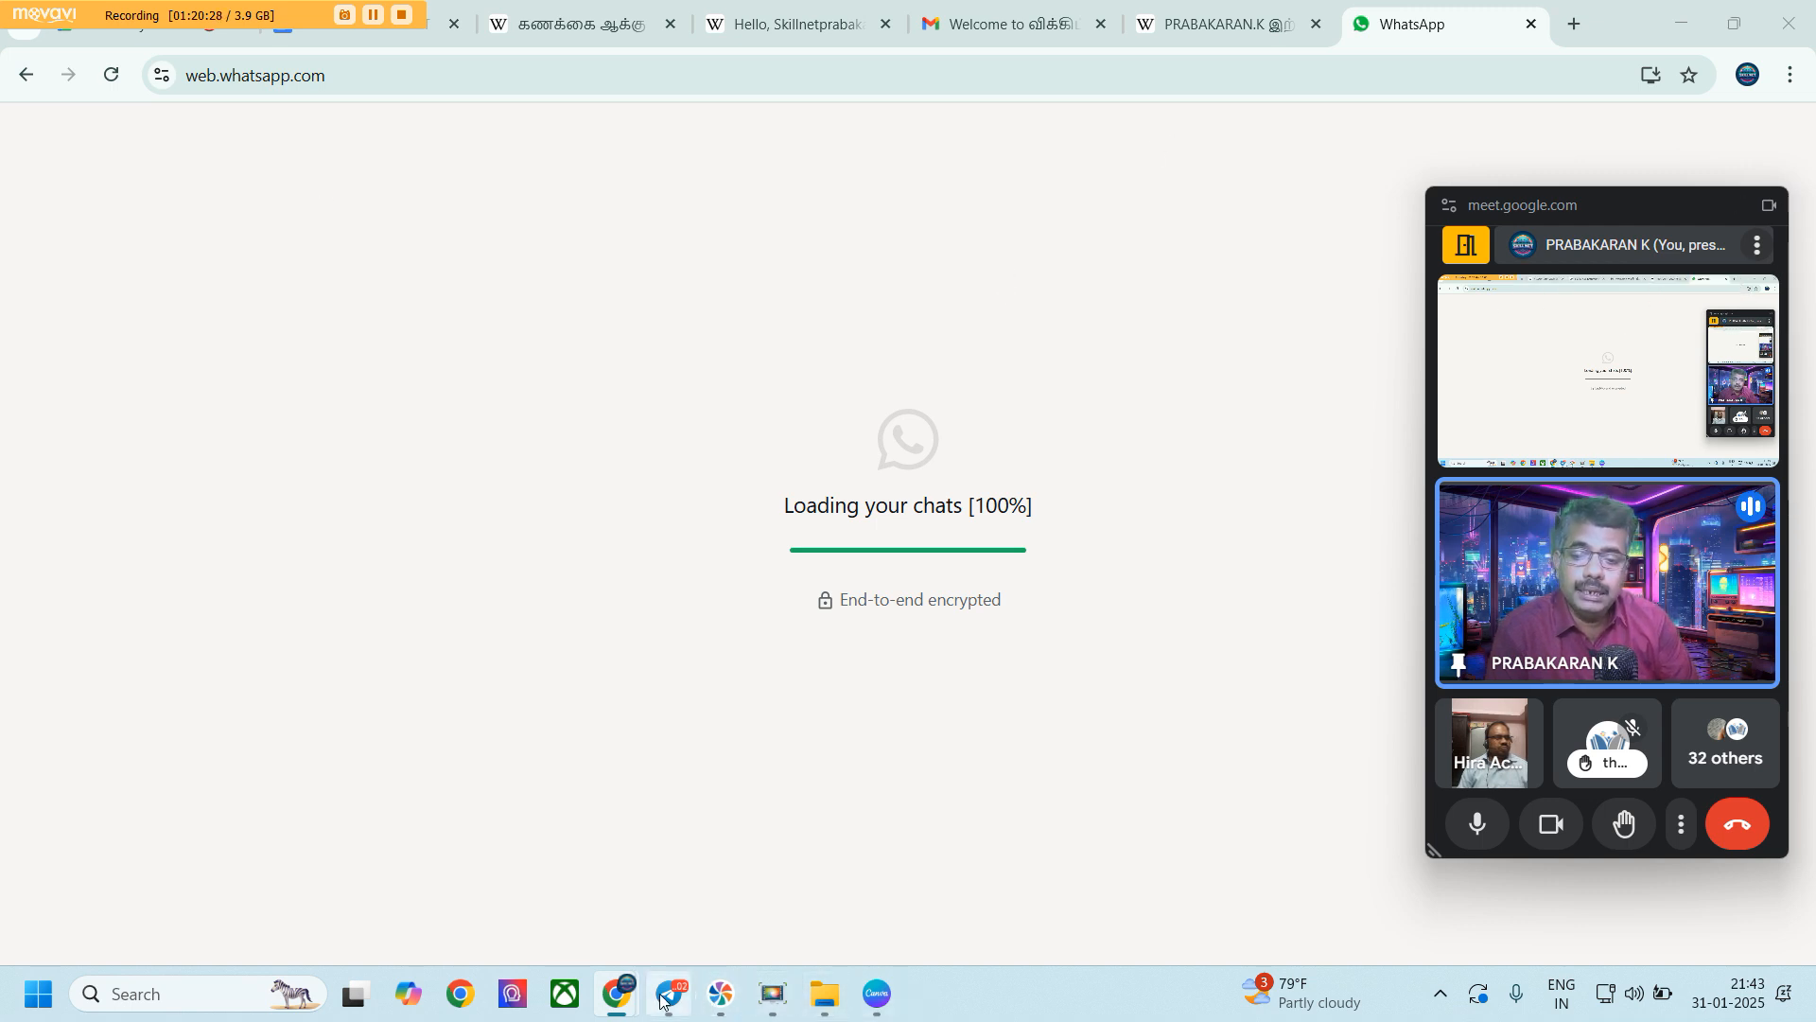
mouse_move(661, 1001)
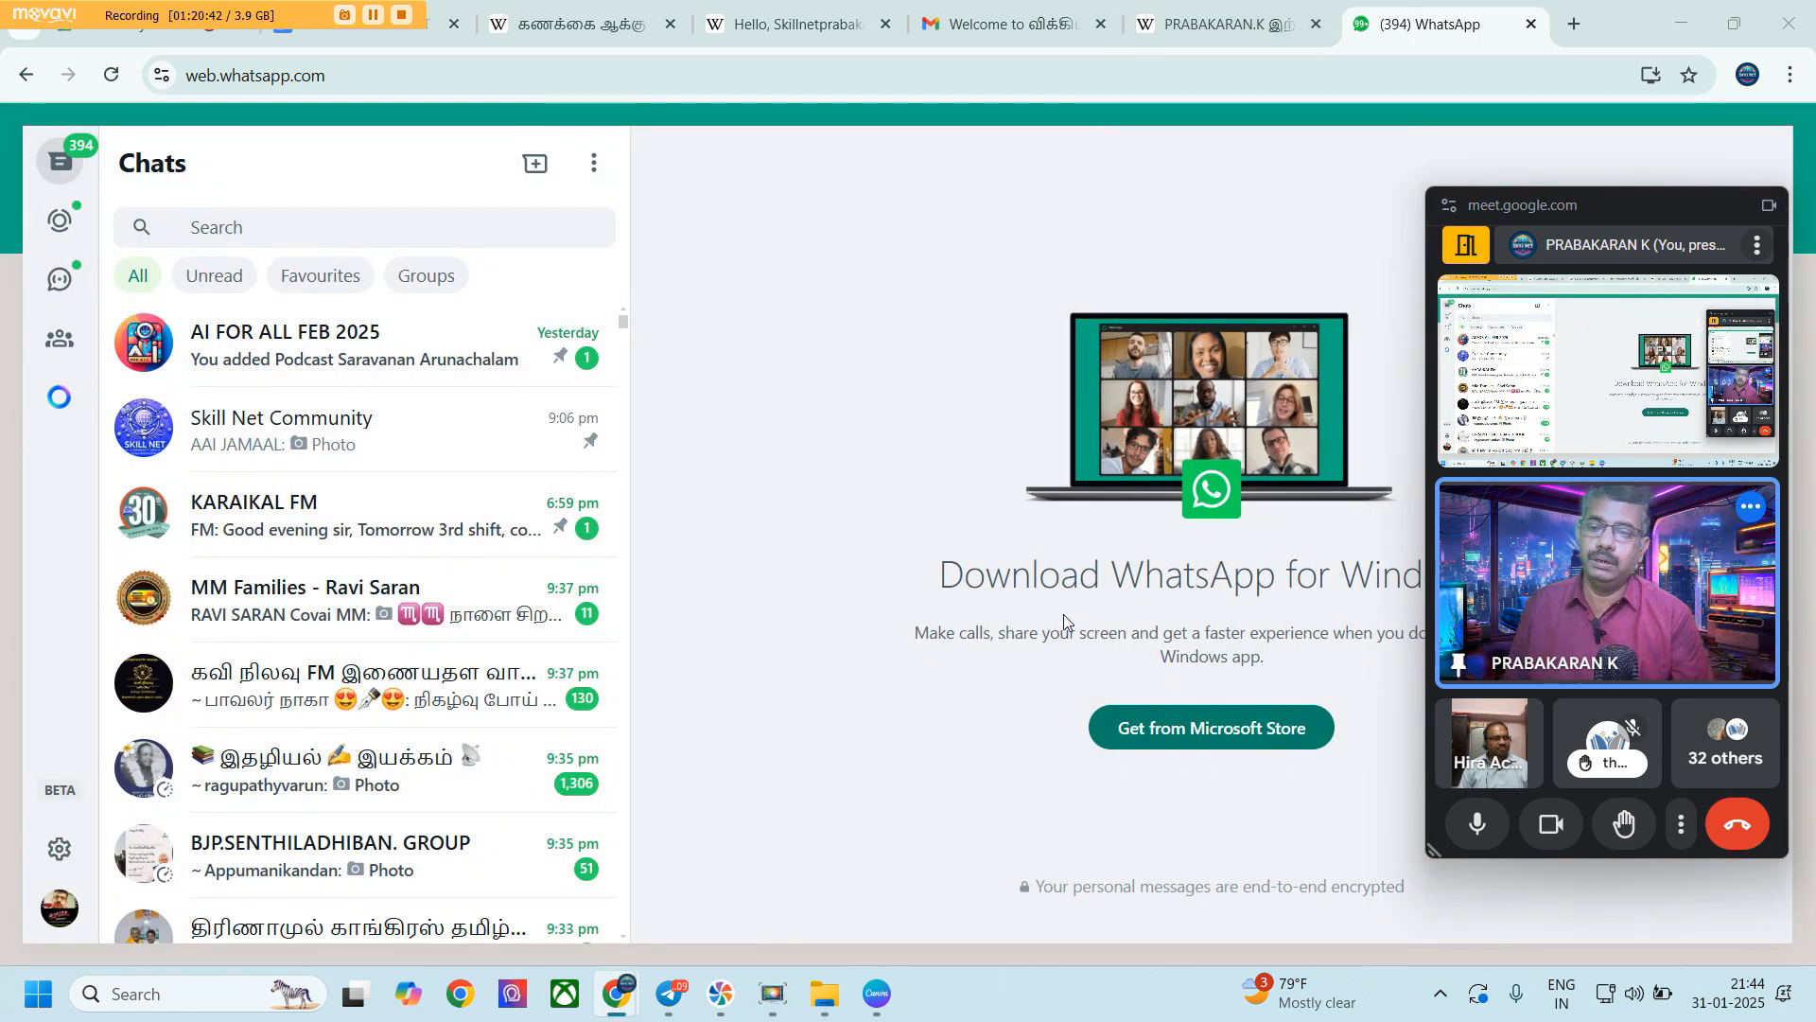
left_click(238, 232)
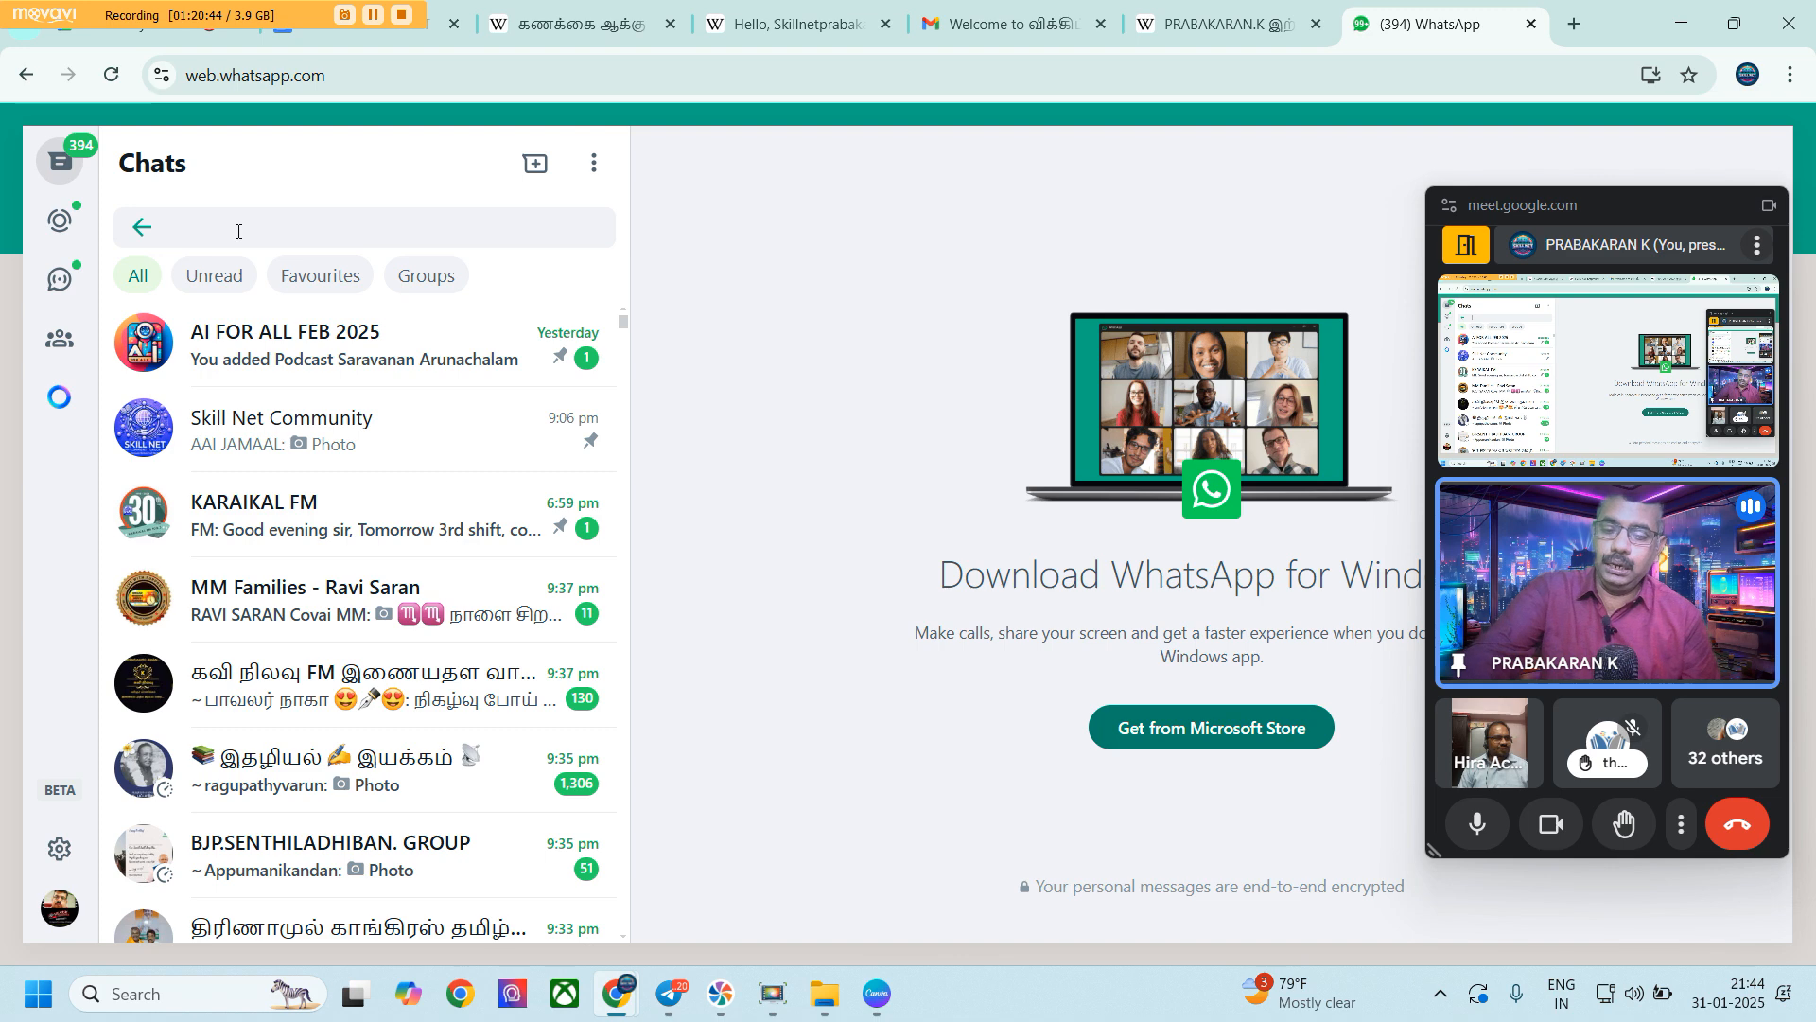
type("as")
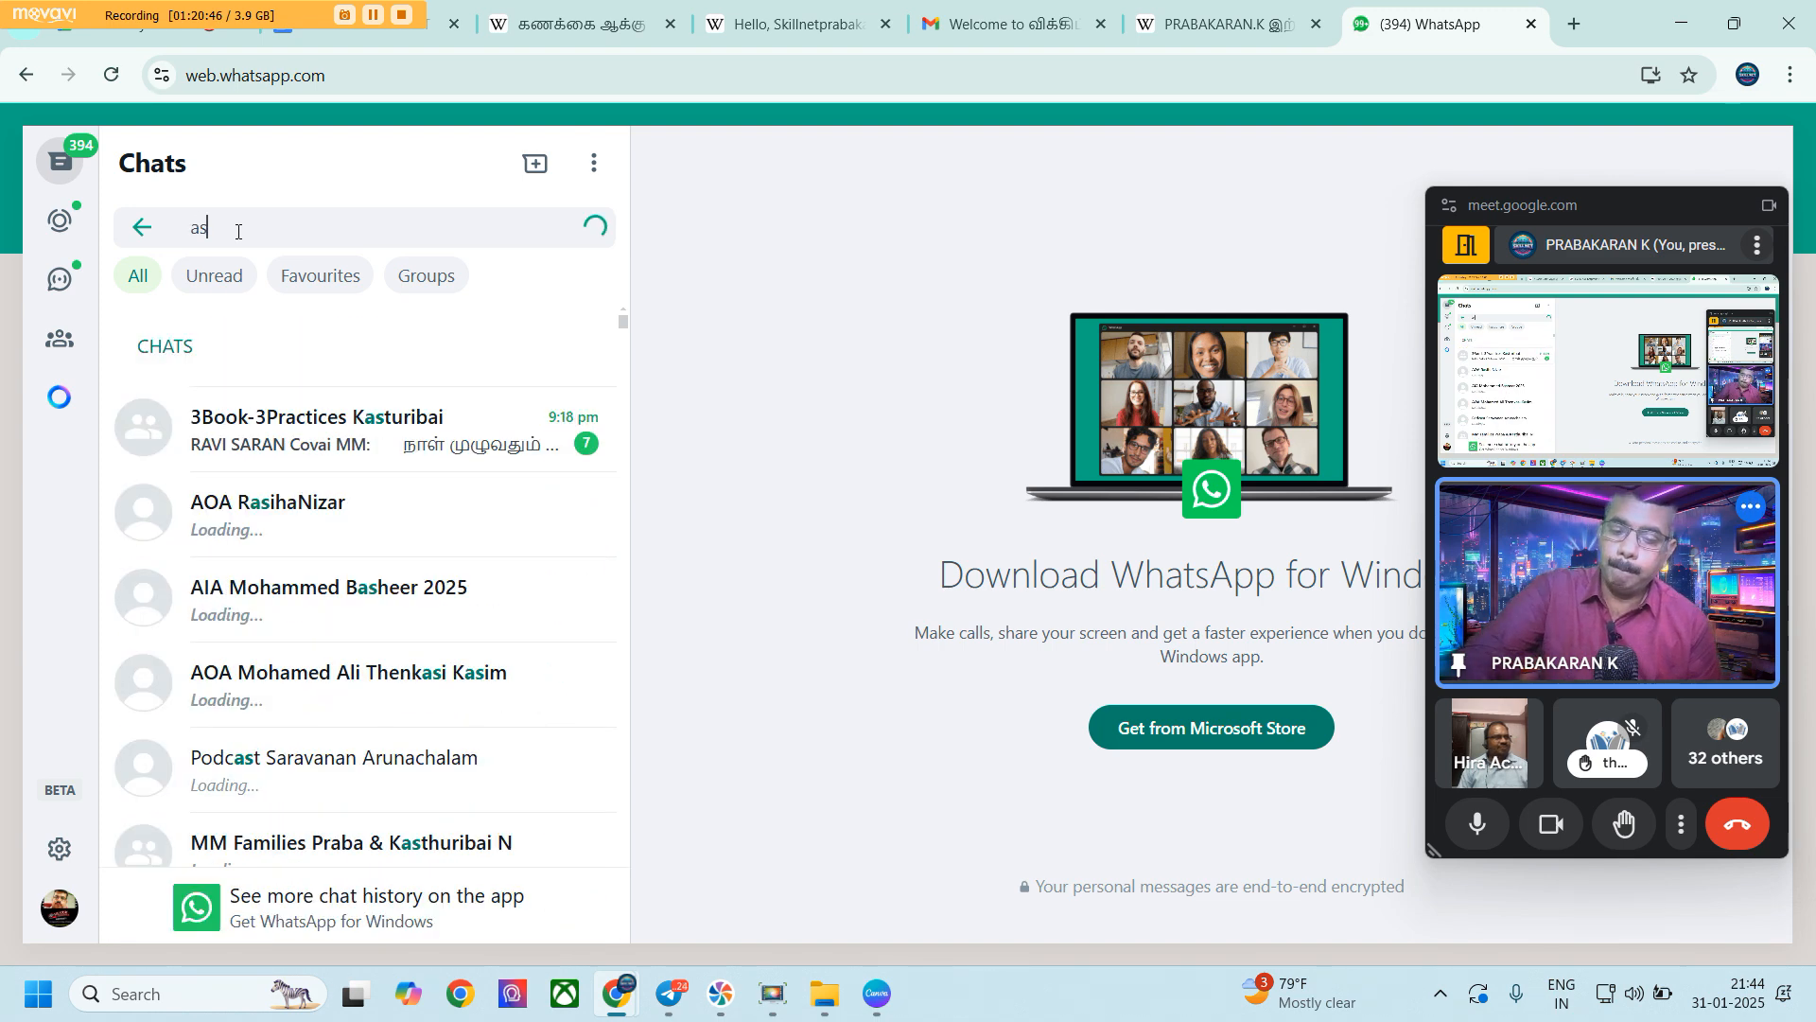
type("kar")
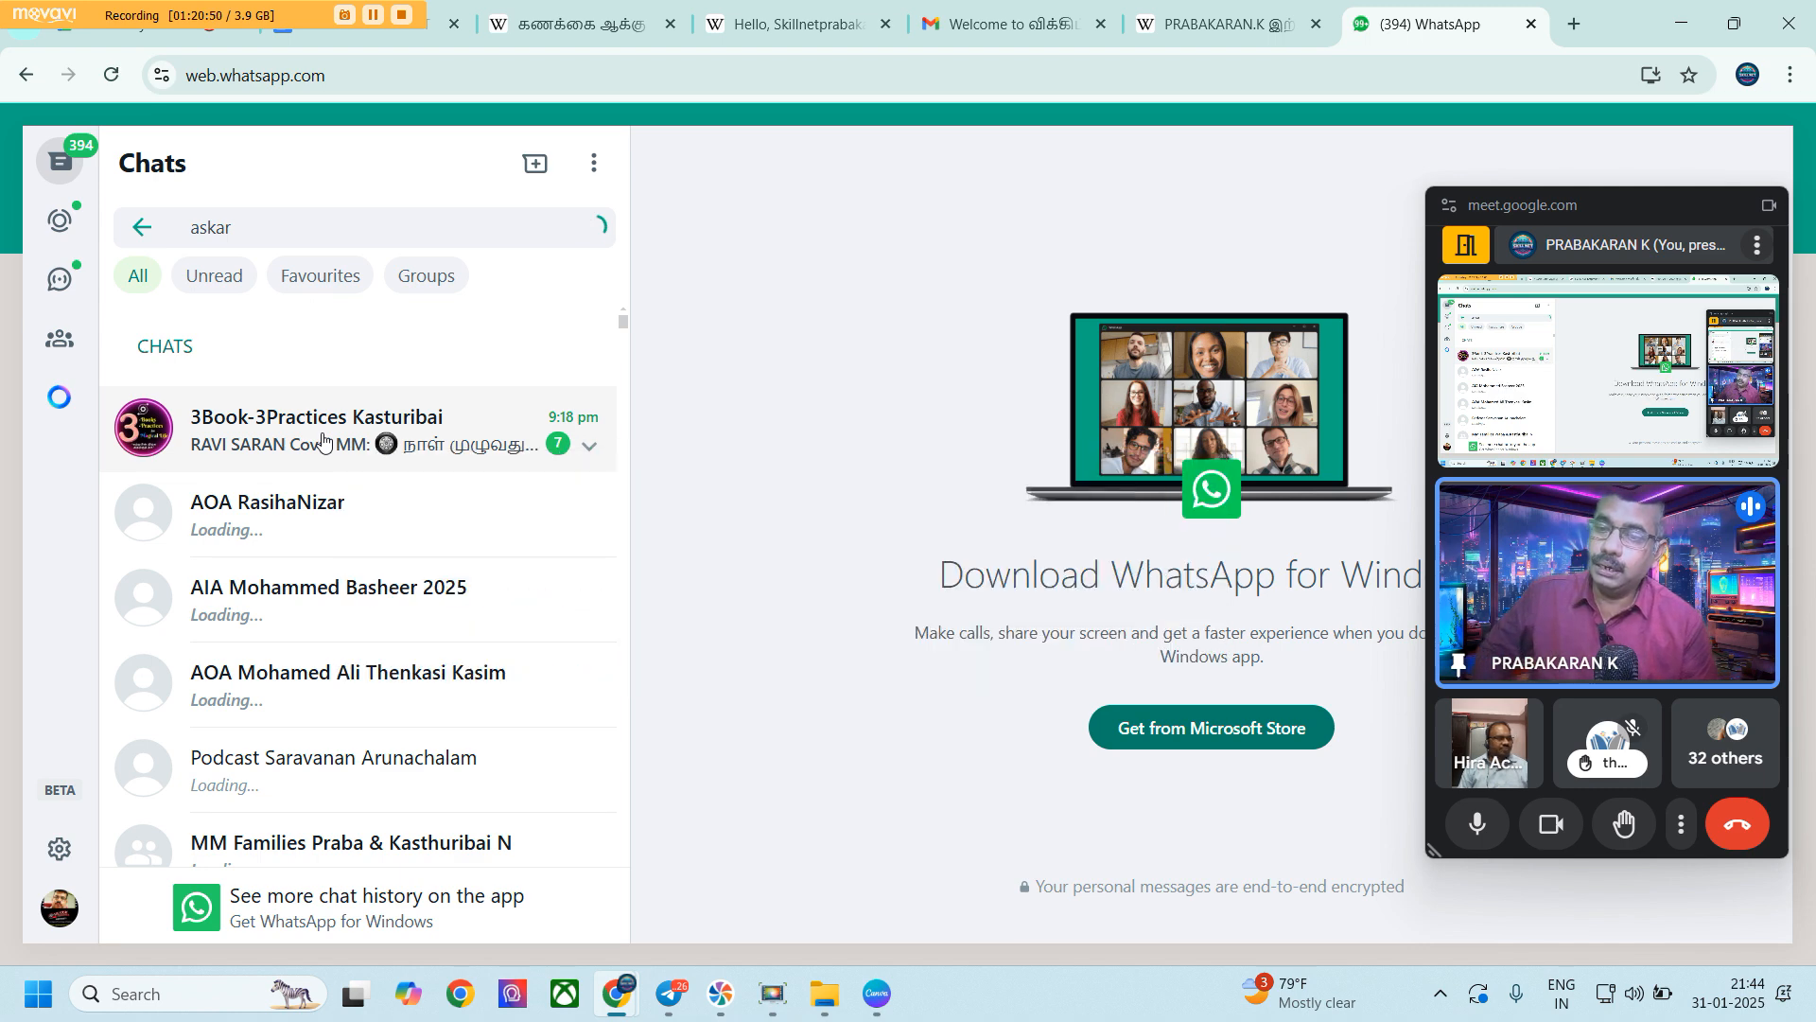
scroll(317, 572, "down", 2)
scroll(318, 573, "up", 2)
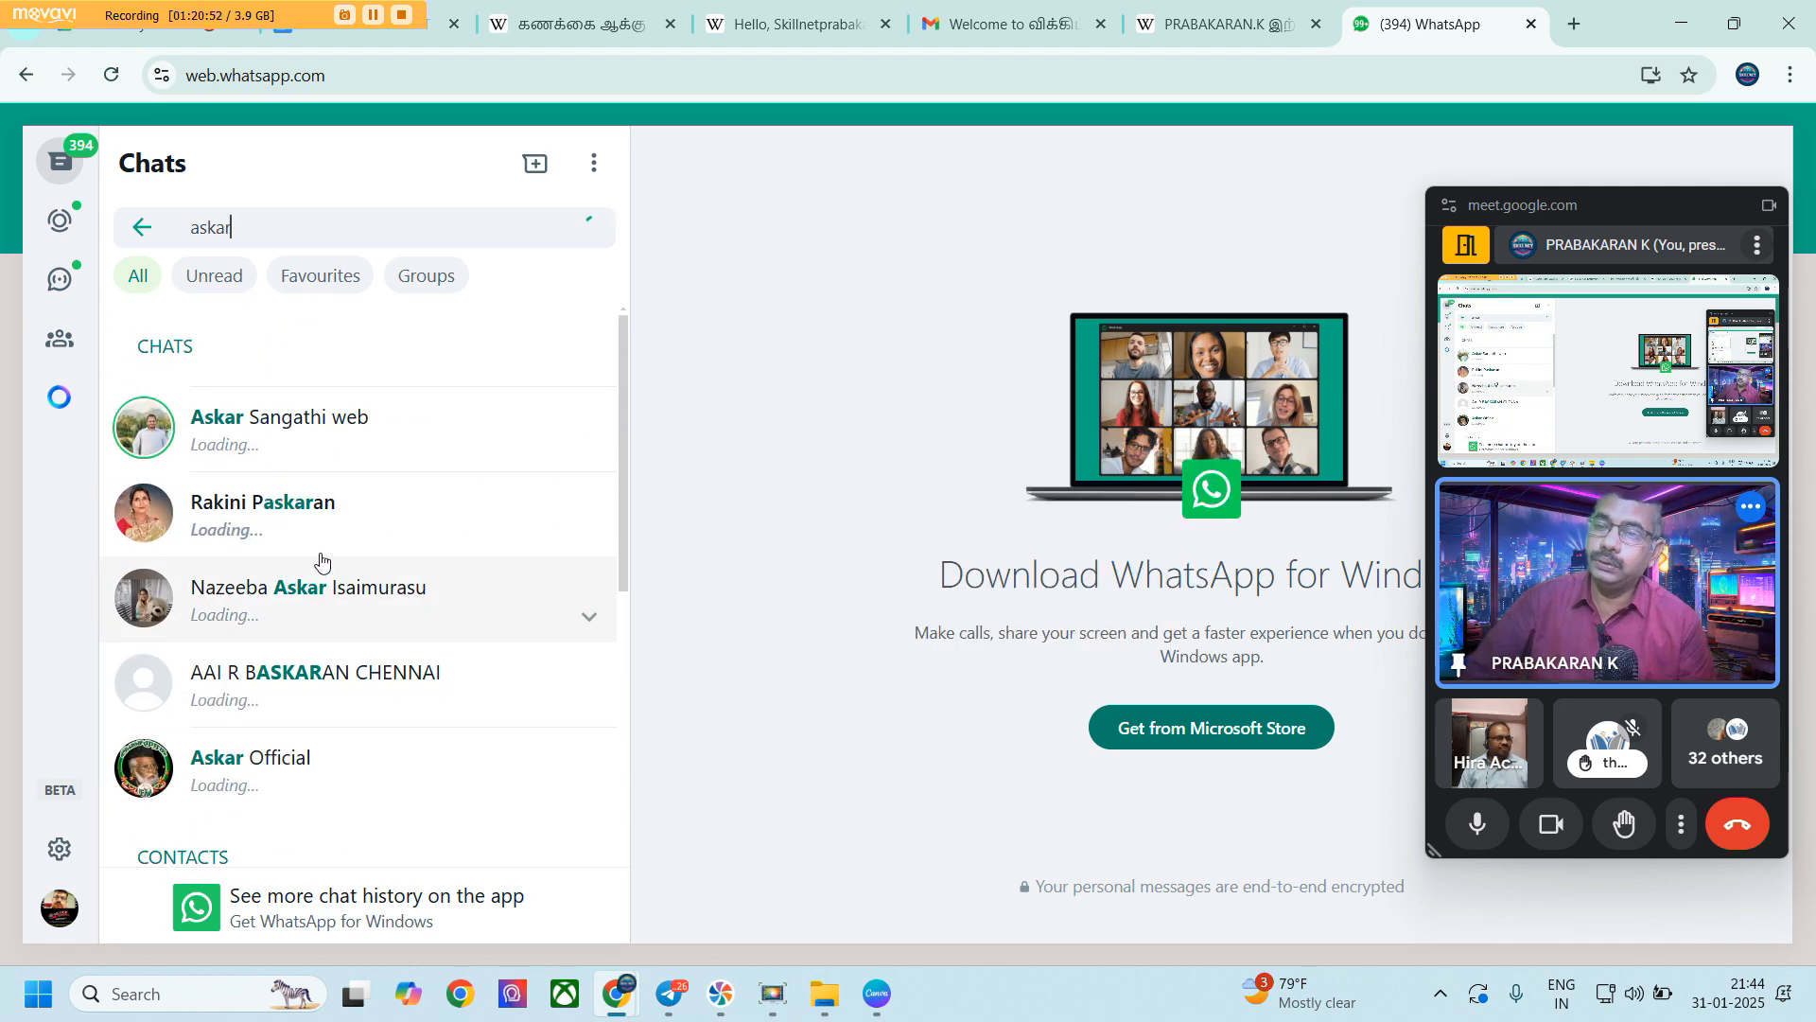
left_click(328, 454)
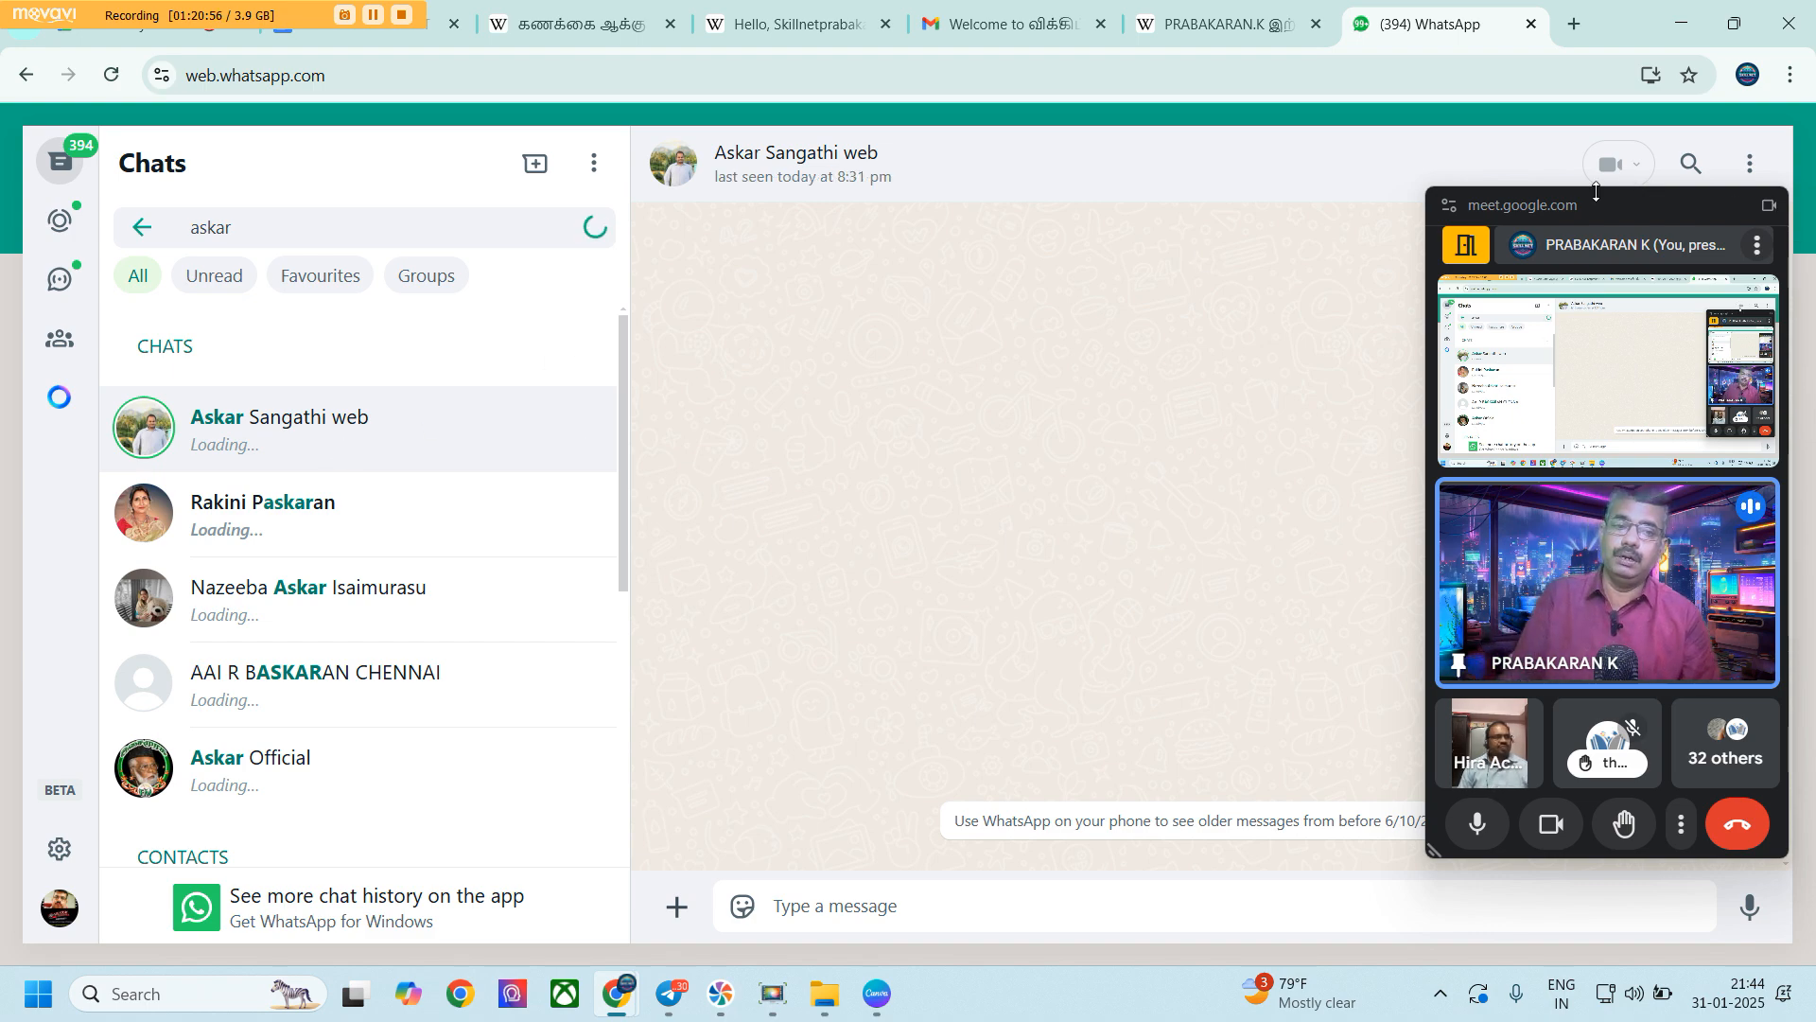
left_click_drag(1651, 210, 298, 207)
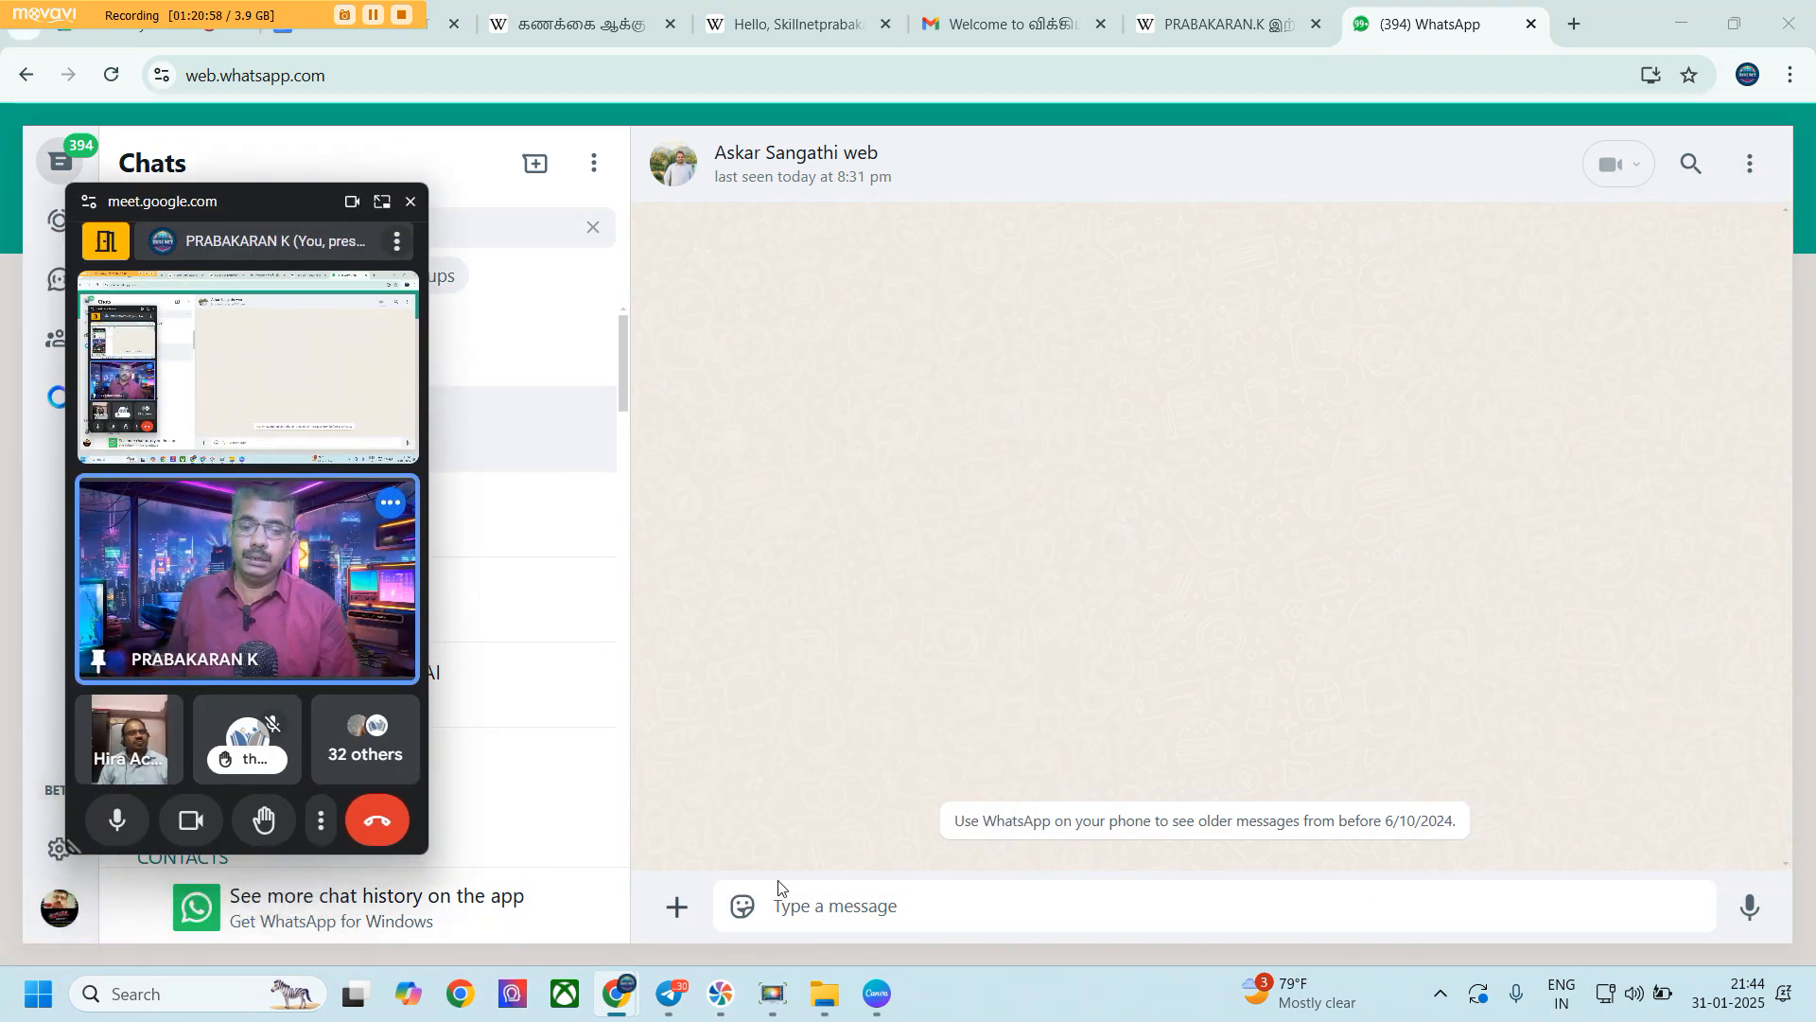
Switch to Telegram's IMAGE GALLERY group and move the meeting window off the chat list and the college article text
left_click(669, 993)
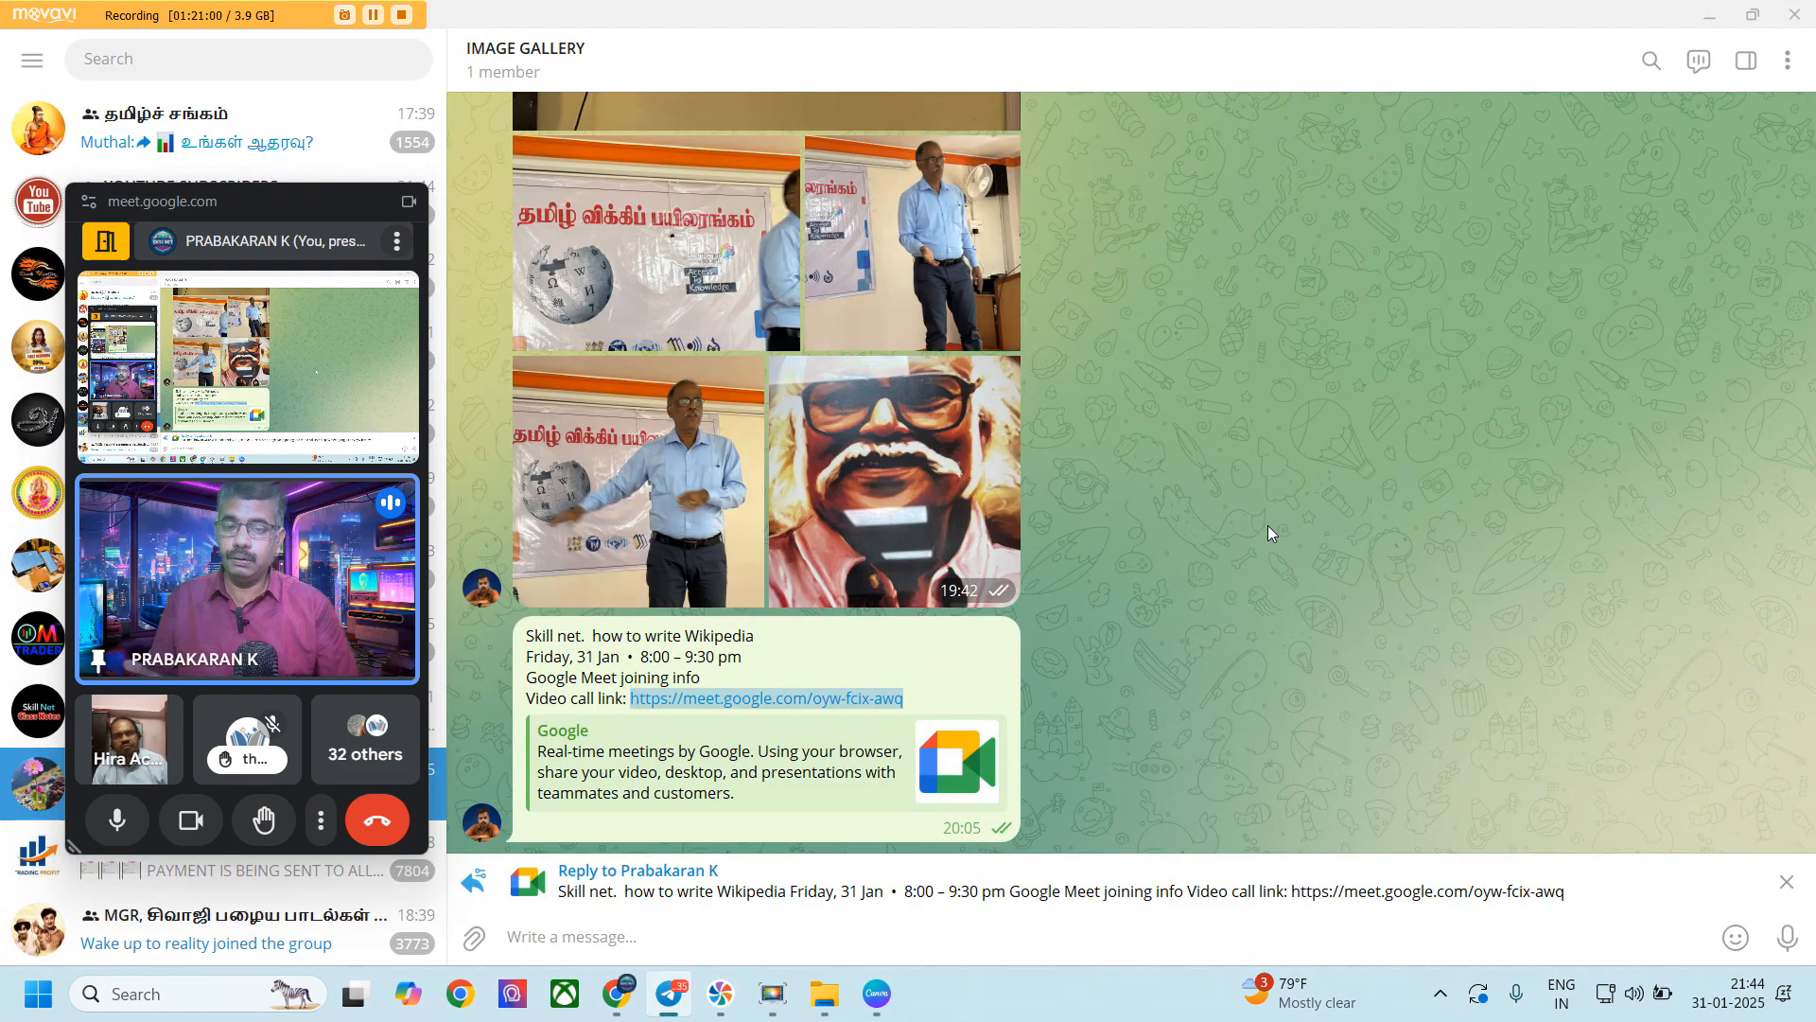
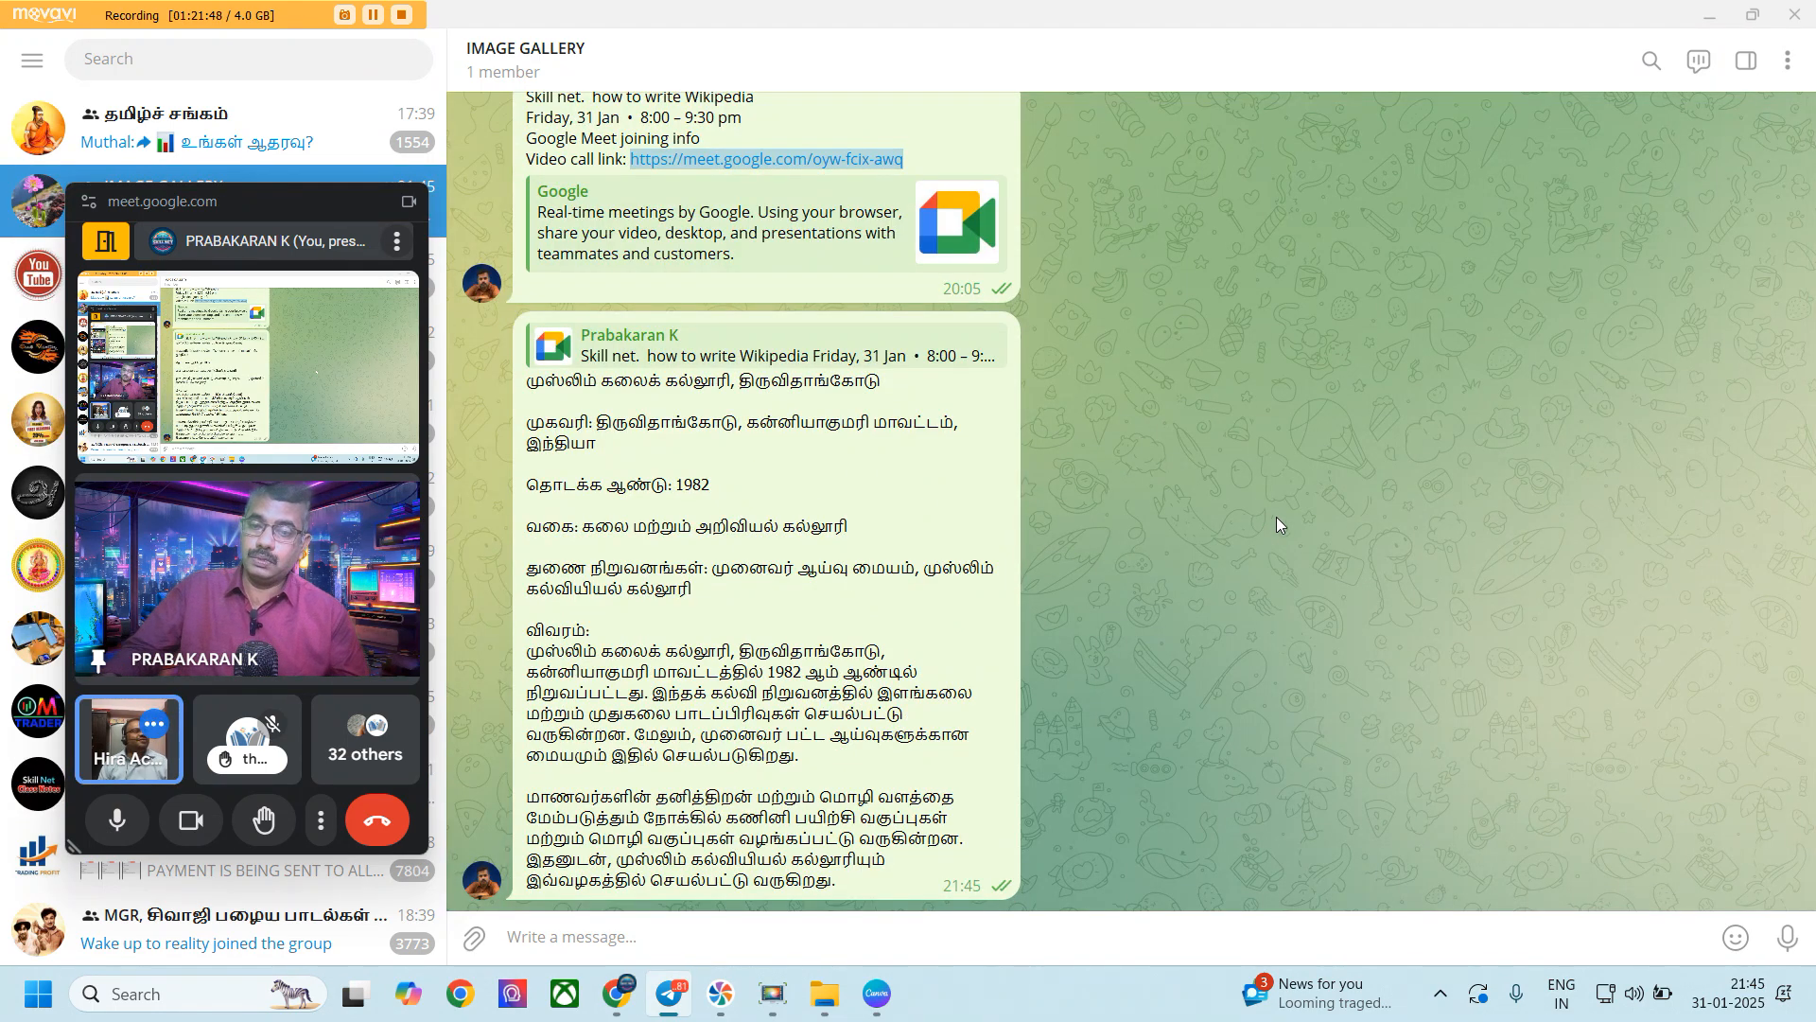
left_click_drag(331, 199, 1061, 203)
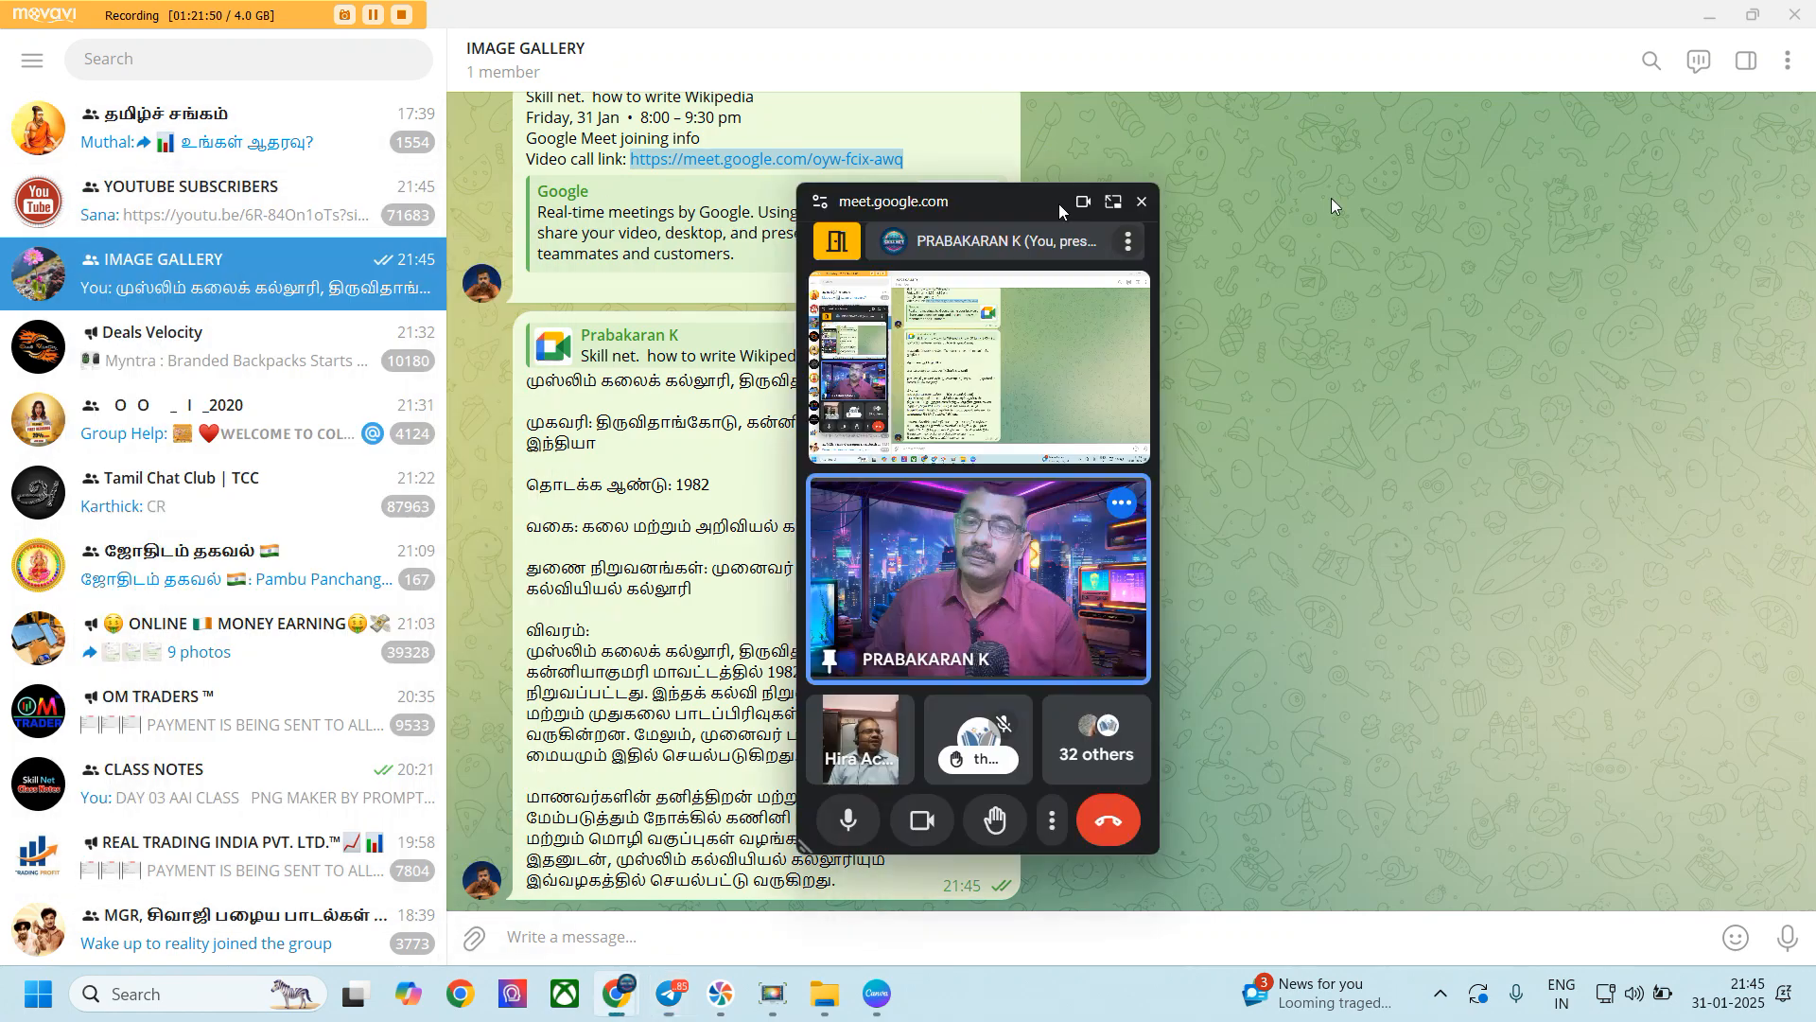
left_click_drag(1331, 206, 1580, 195)
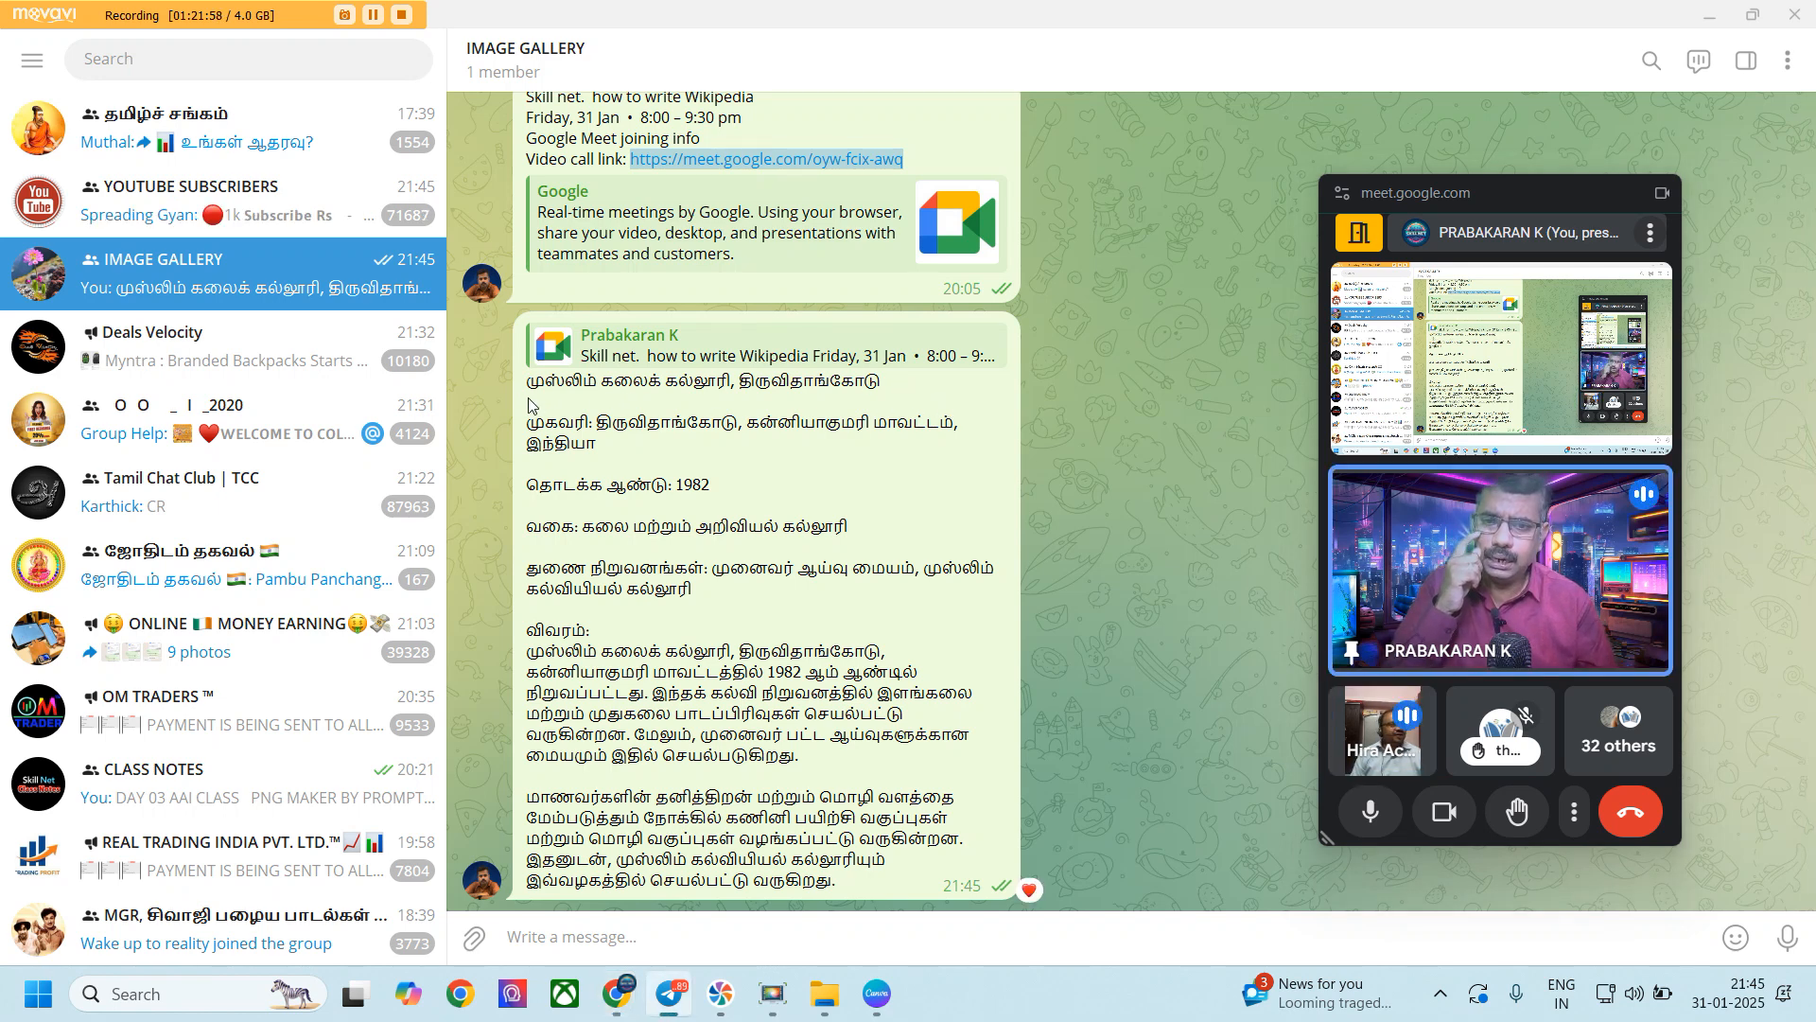
Copy the article title முஸ்லிம் கலைக் கல்லூரி, திருவிதாங்கோடு from the first line of the college message
left_click_drag(527, 383, 882, 383)
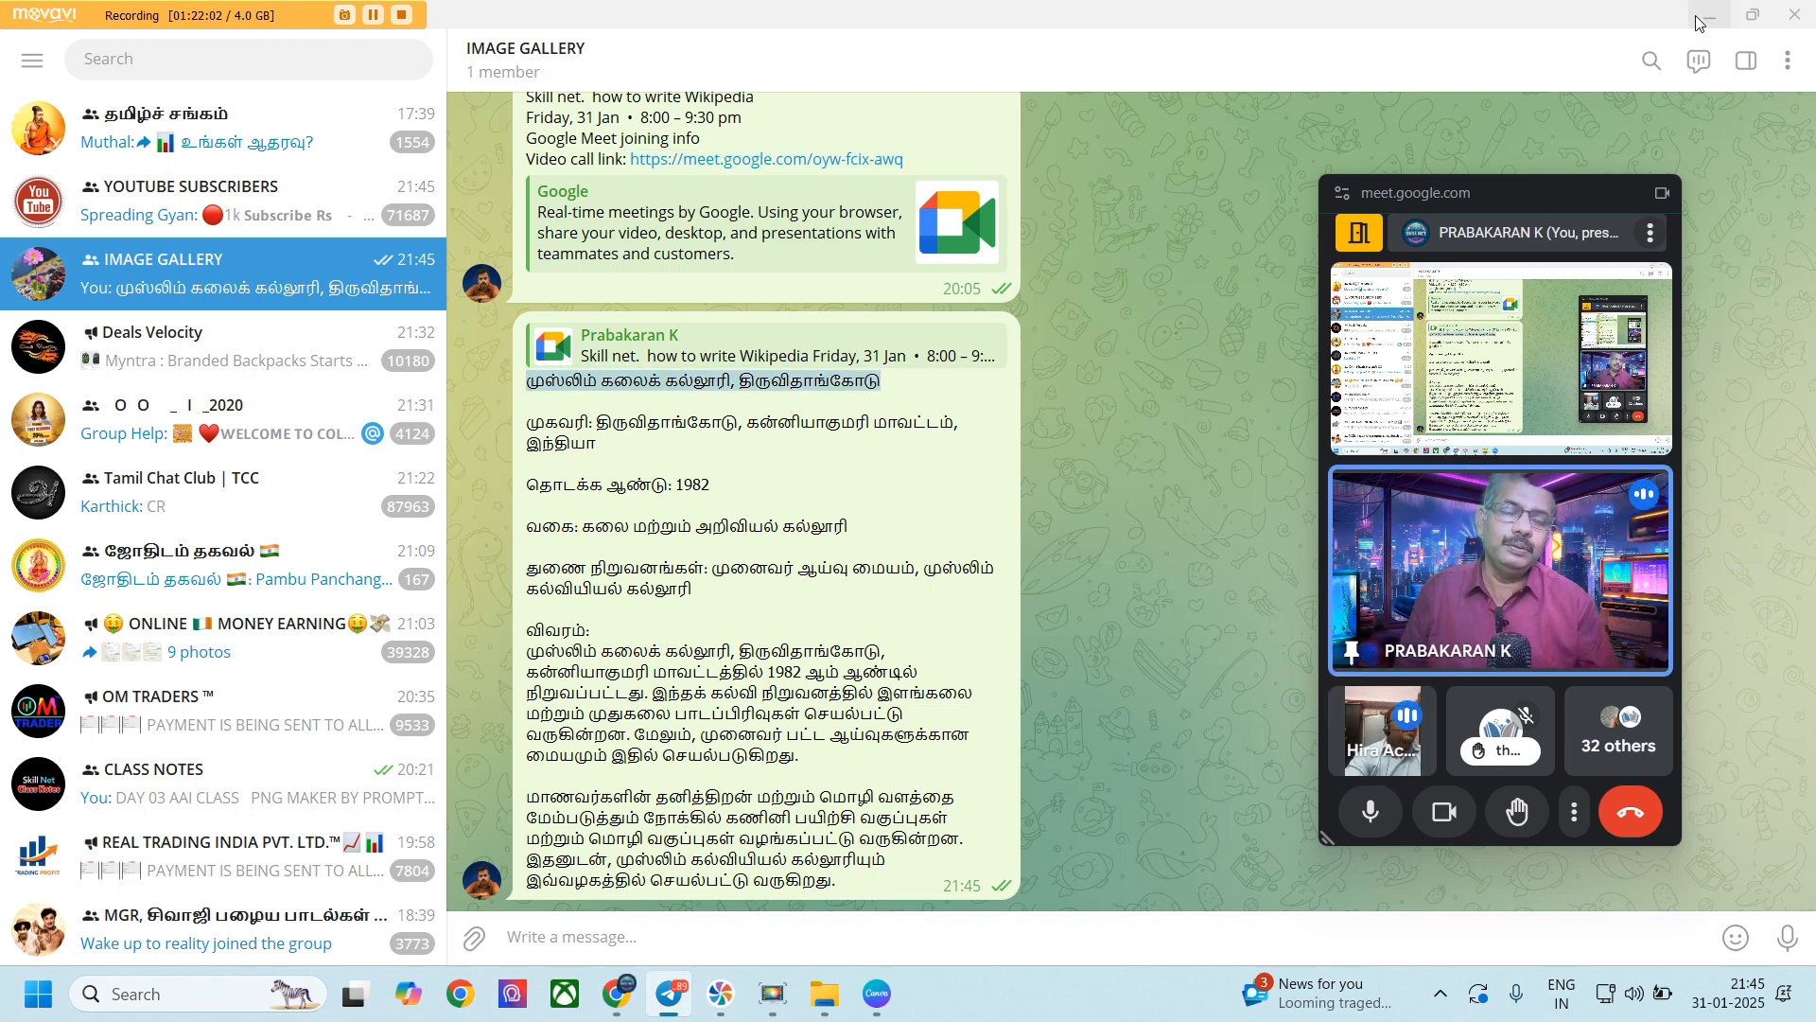
right_click(746, 407)
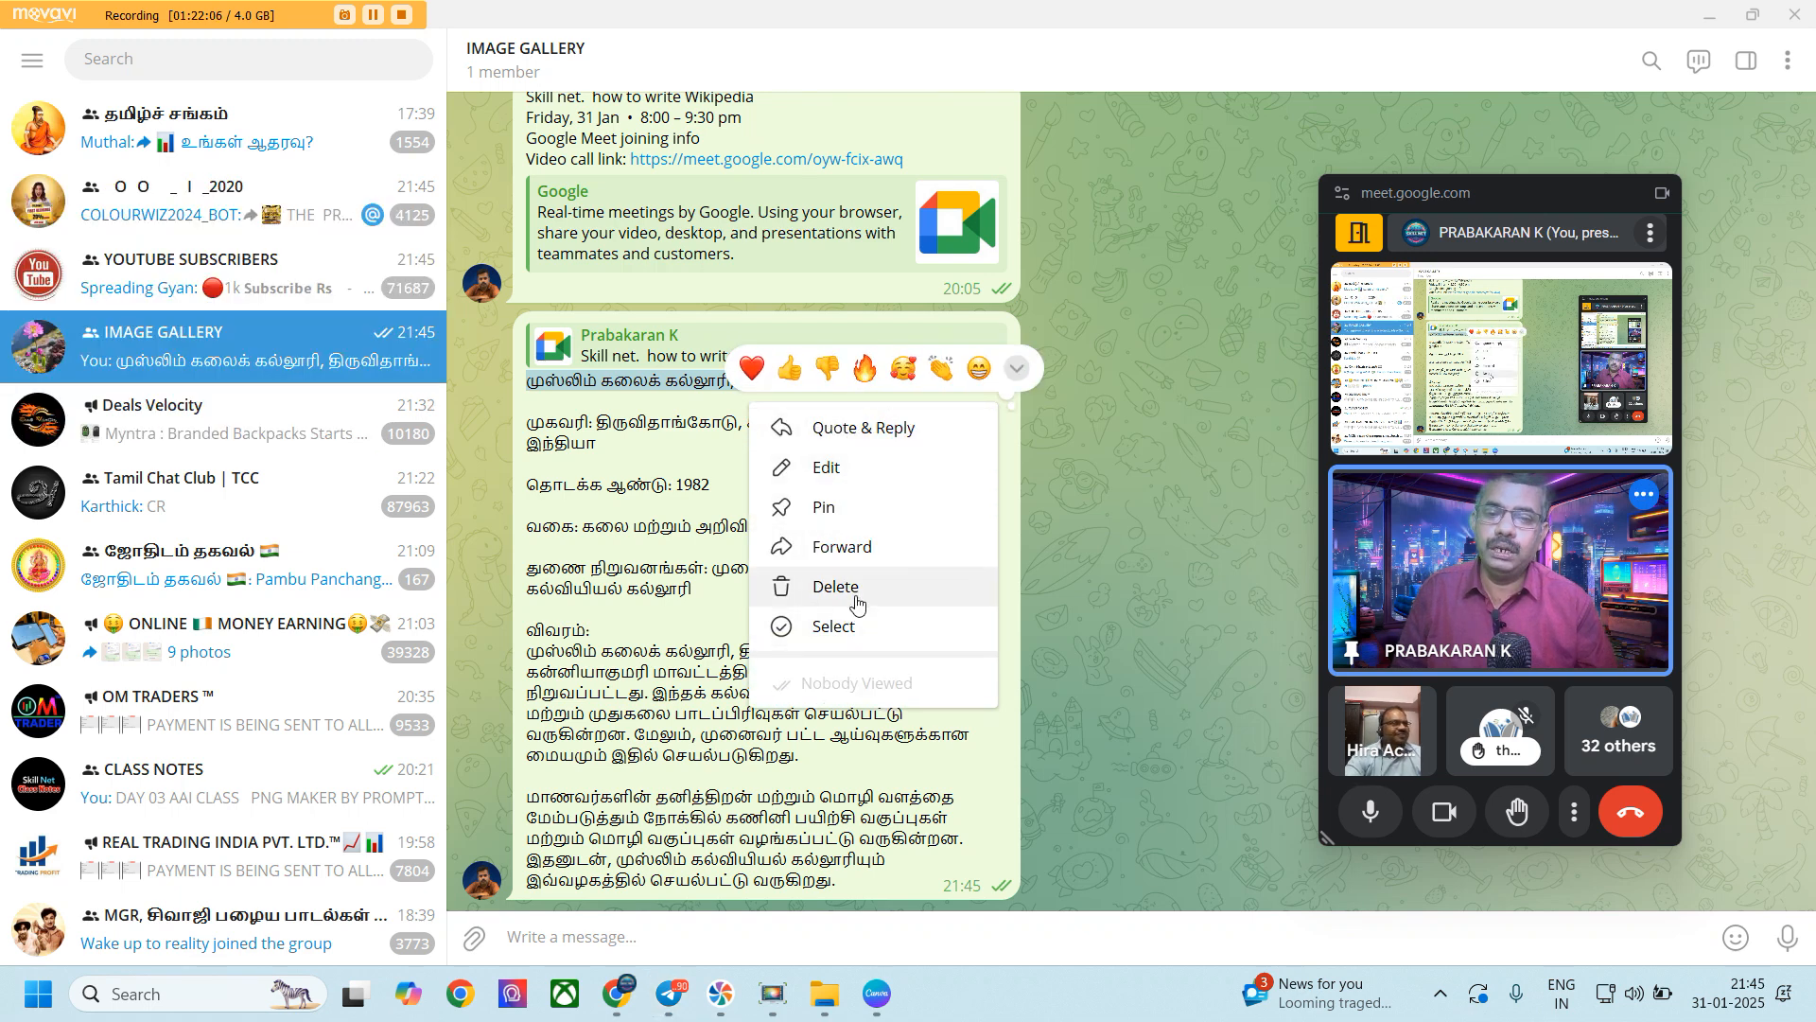
left_click(969, 388)
left_click_drag(829, 383, 535, 383)
triple_click(535, 380)
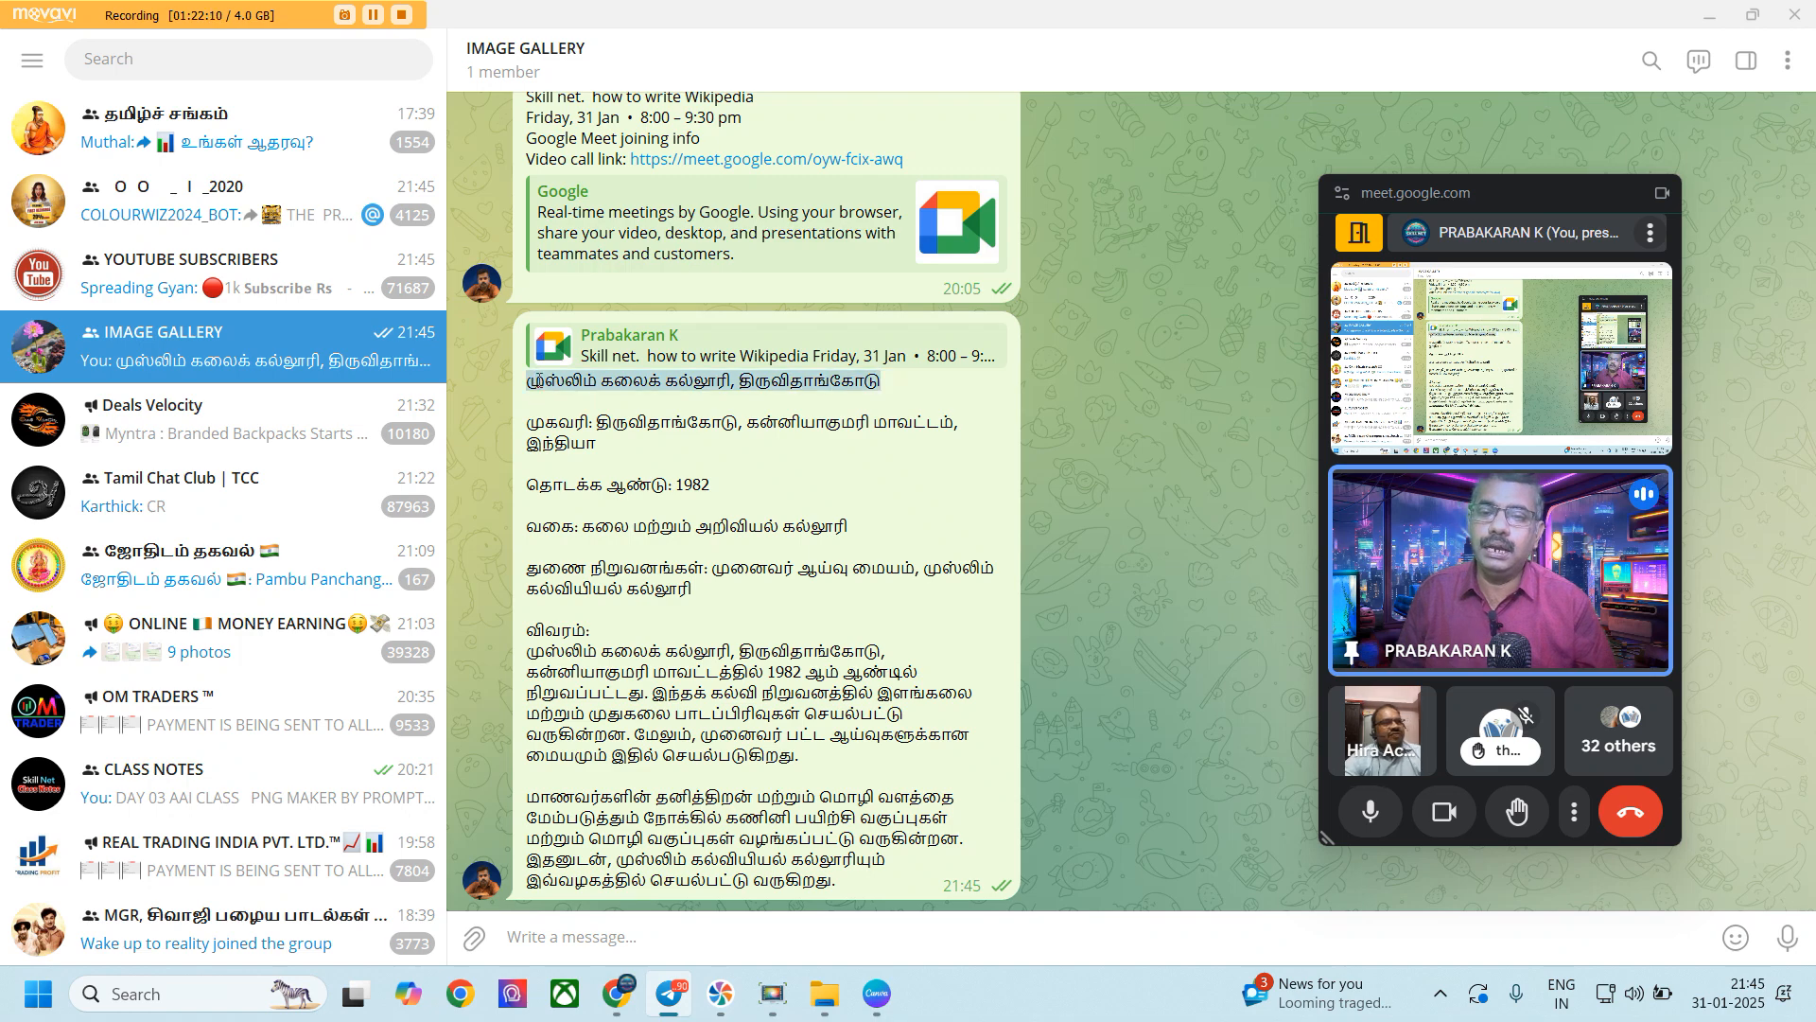
right_click(597, 381)
left_click(714, 455)
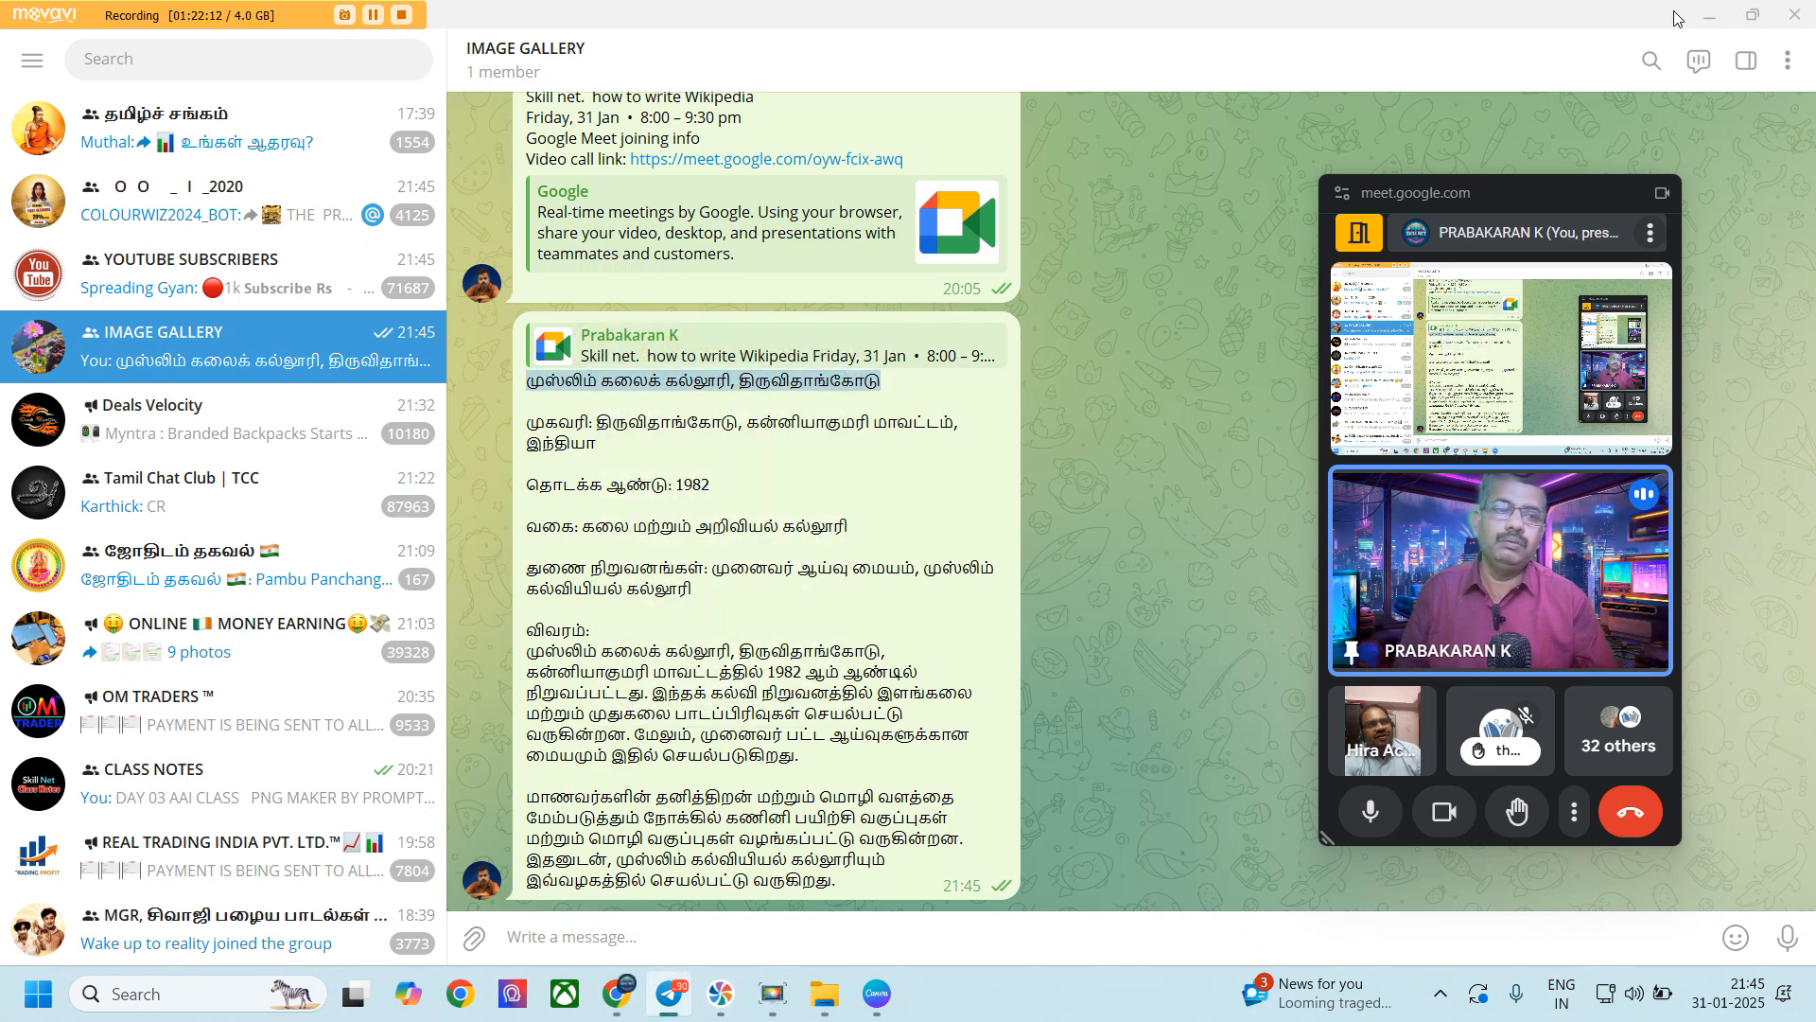
Return to the browser, close the user contributions tab and bring up the Wikipedia account homepage with the meeting window moved aside
left_click(1712, 13)
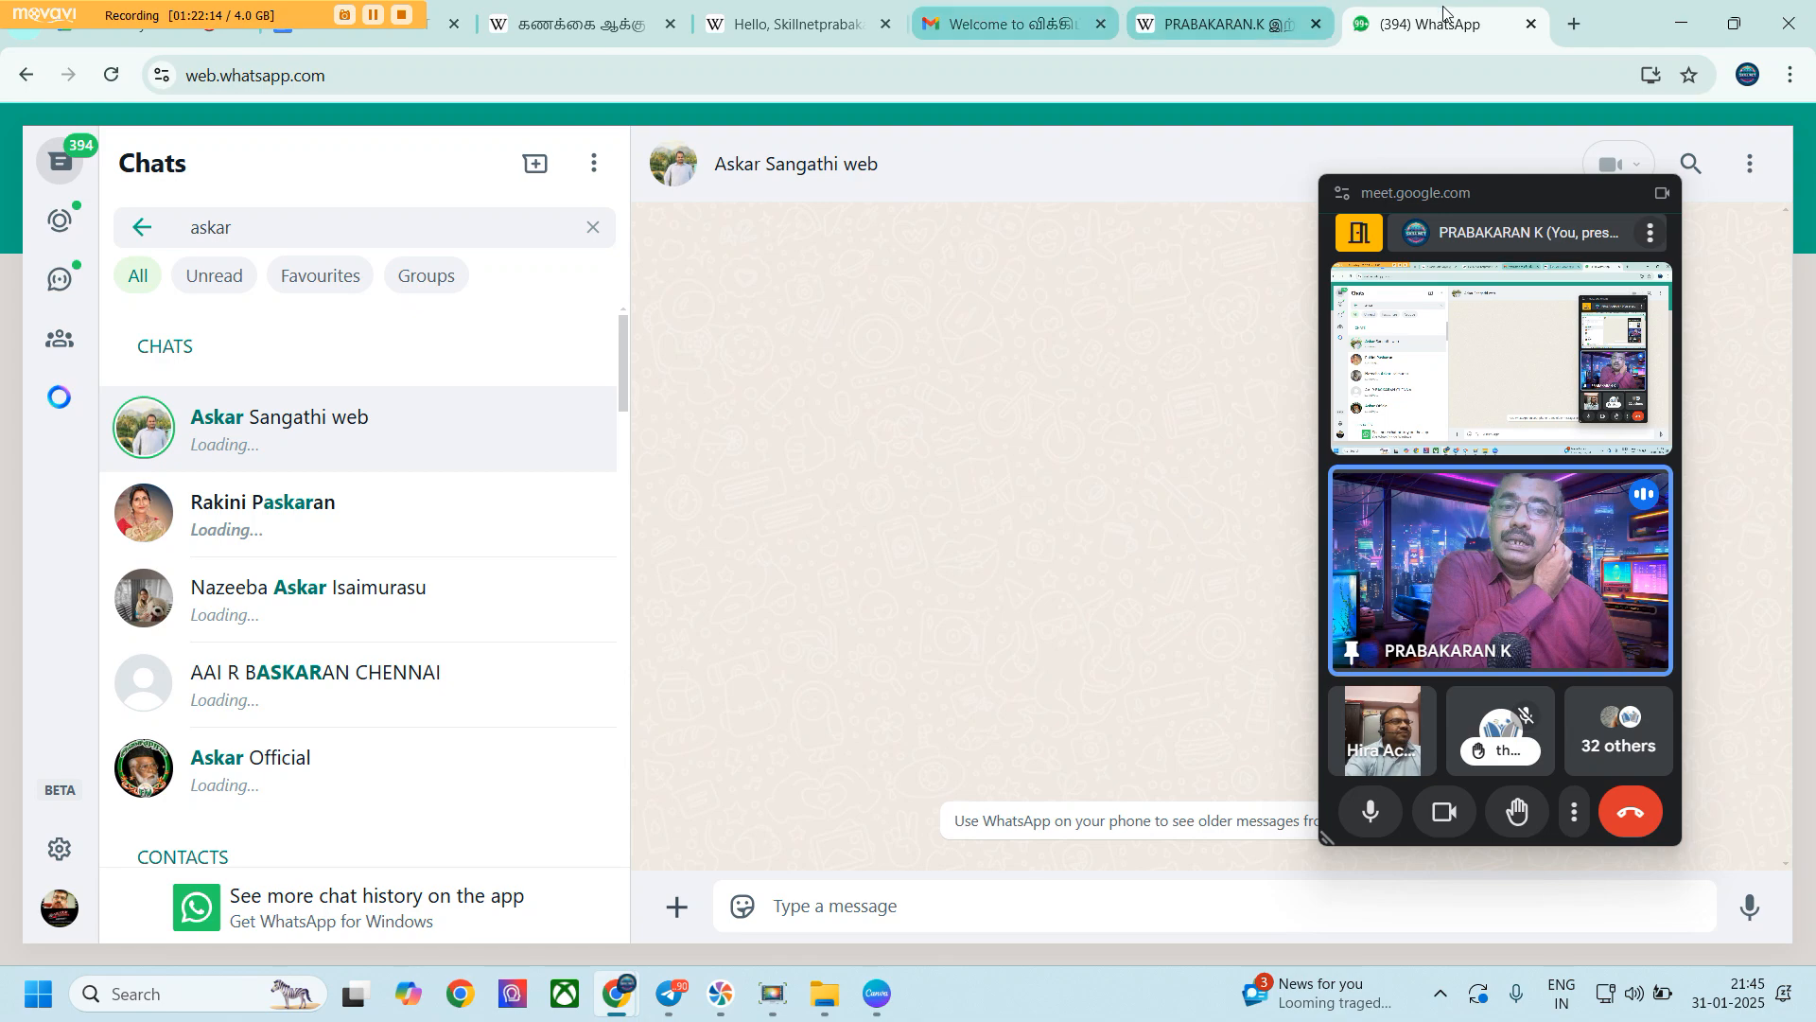
left_click(1200, 37)
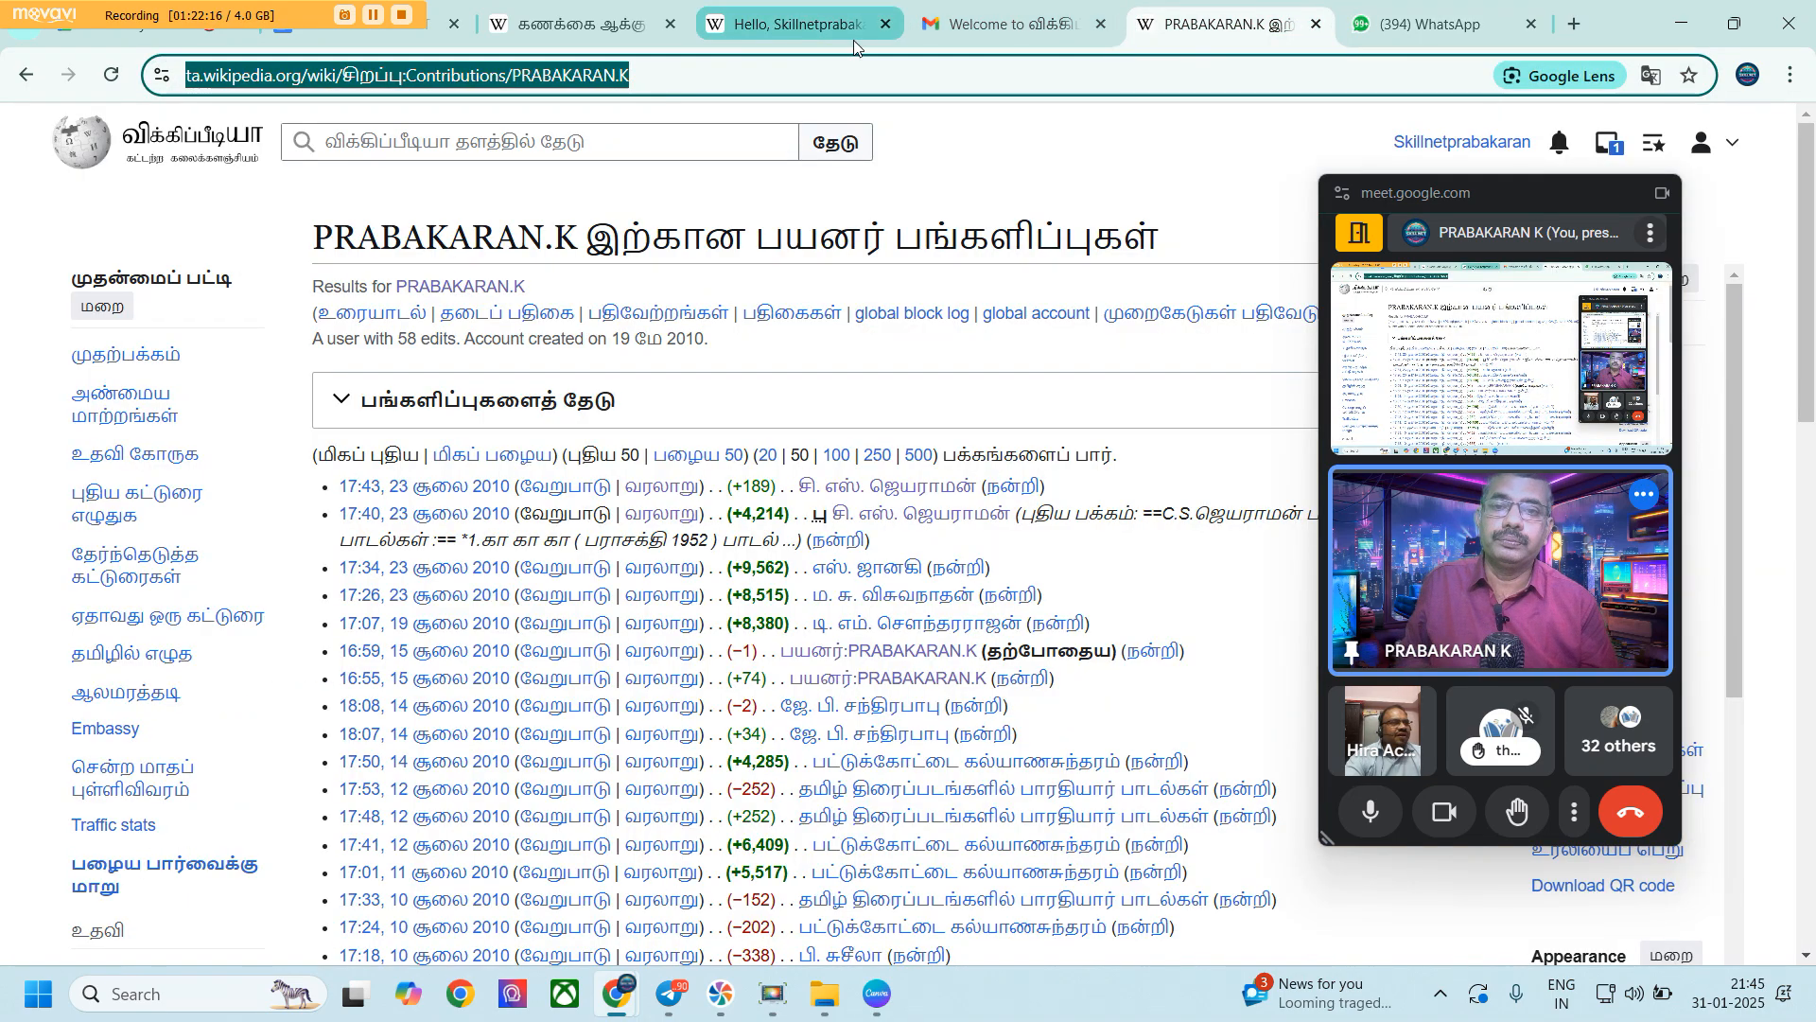
left_click_drag(1534, 195, 361, 215)
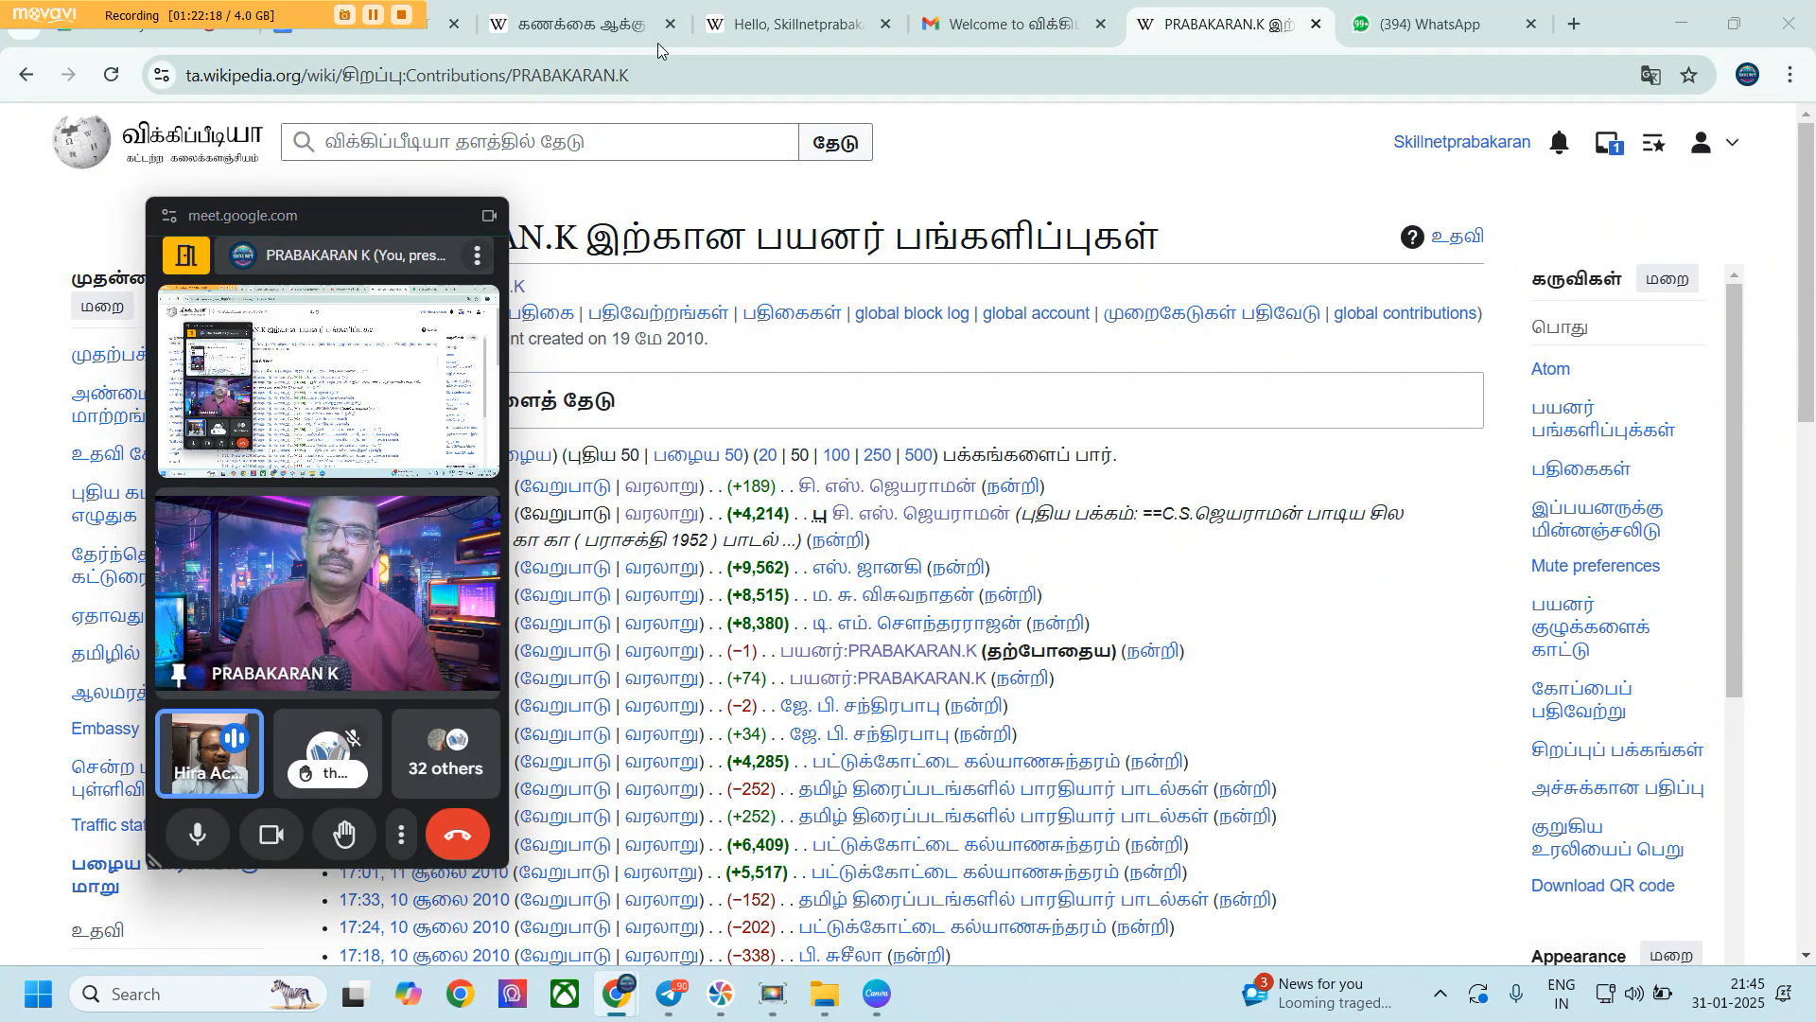
left_click(791, 23)
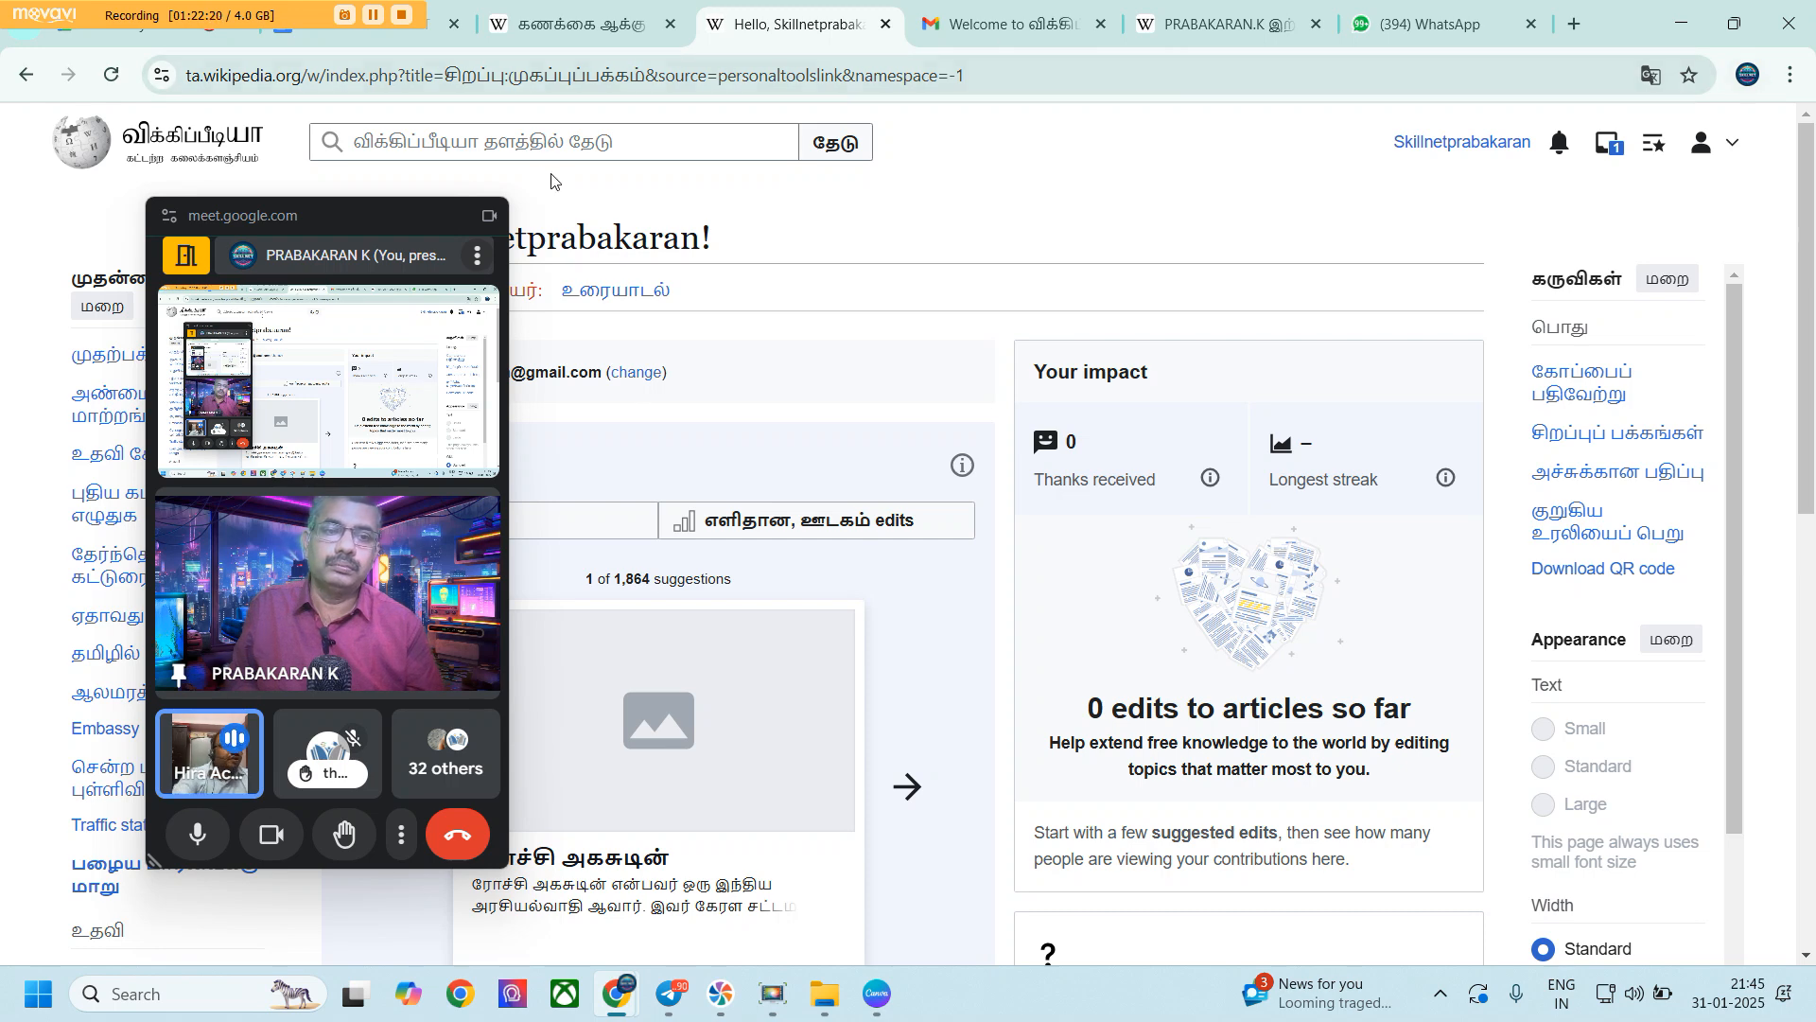
left_click(1315, 20)
left_click(1015, 36)
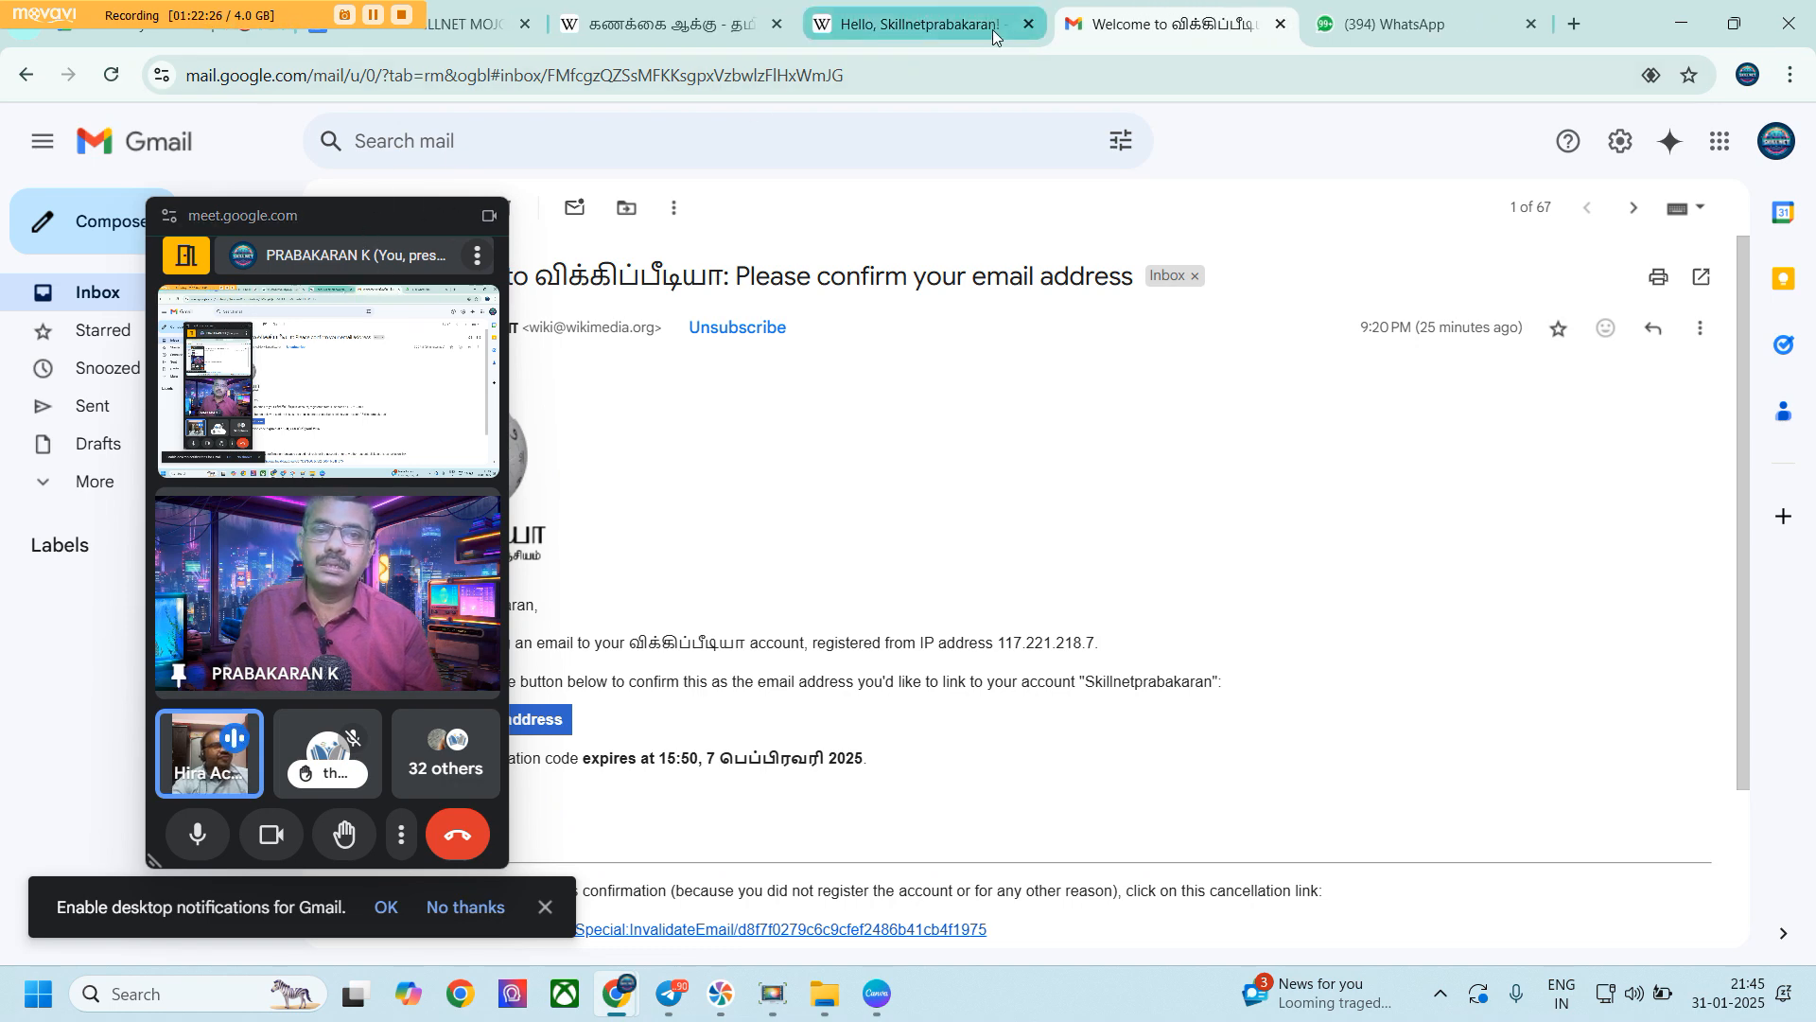
left_click(1005, 28)
left_click_drag(338, 222, 1814, 209)
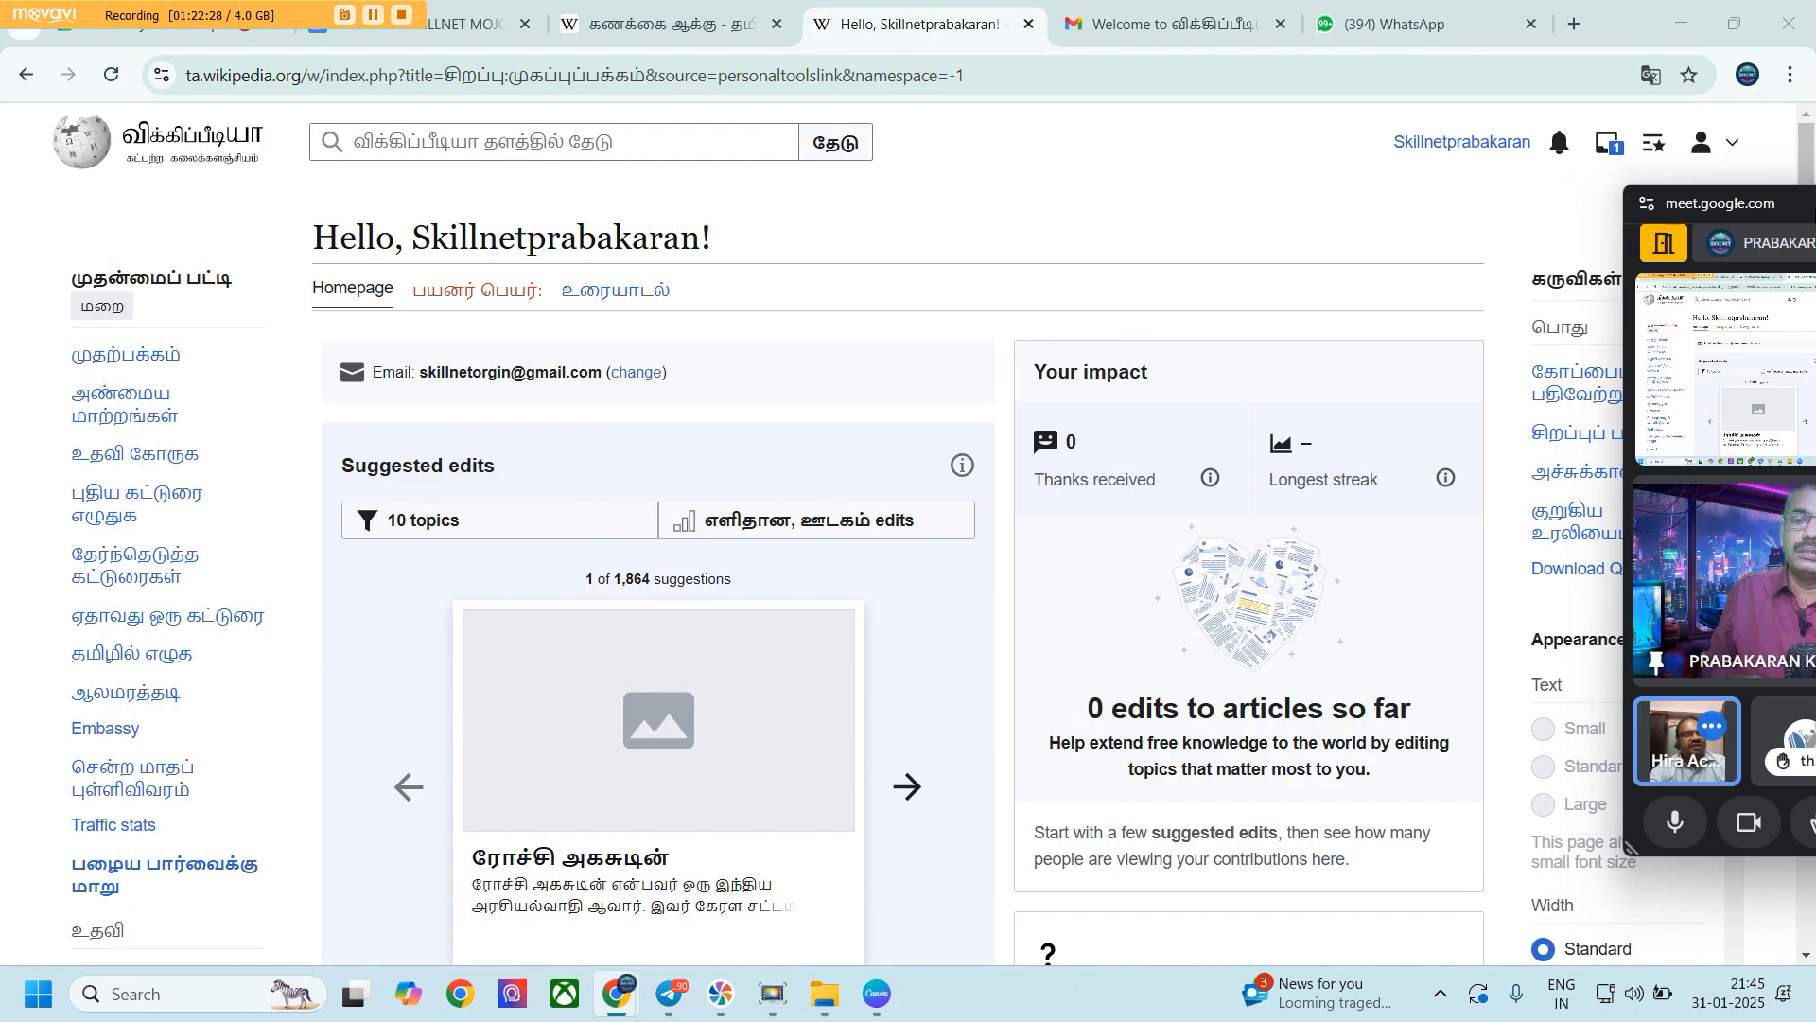
Show the account menu, move the meeting window clear of it and start a search in Wikipedia's search field
left_click(1710, 147)
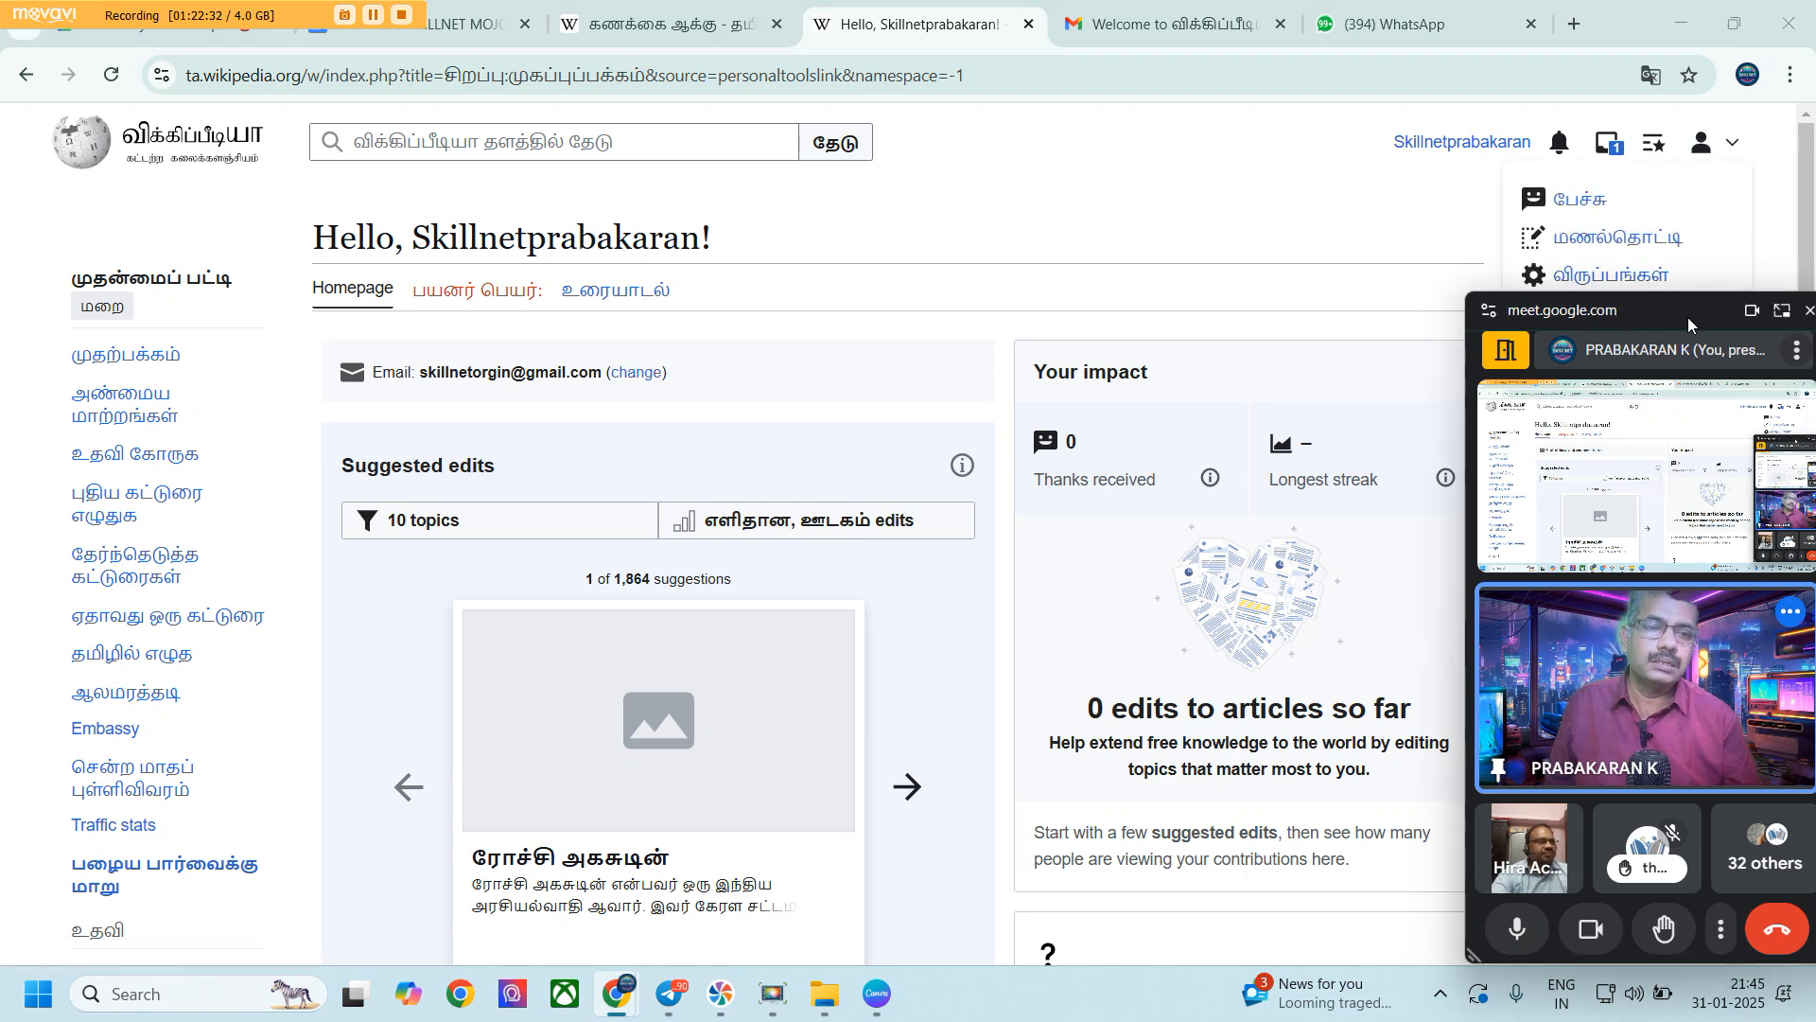
left_click_drag(1689, 324, 1319, 358)
left_click(536, 149)
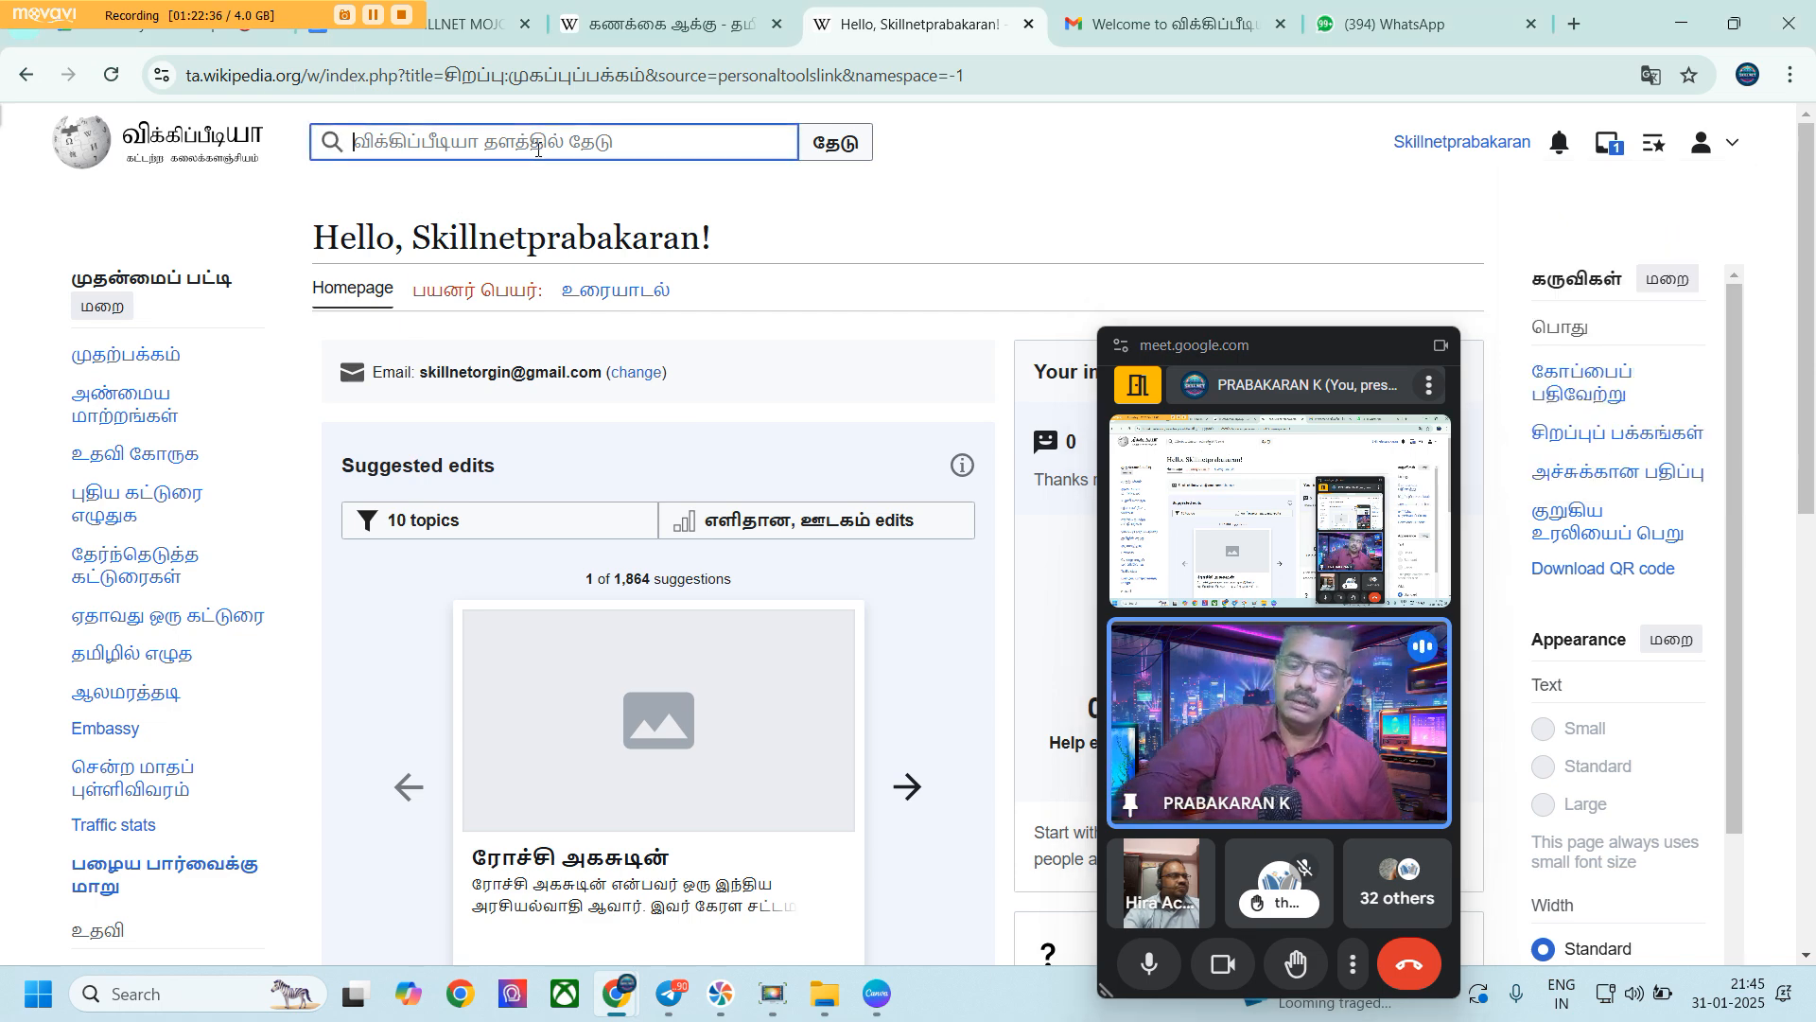
Search Tamil Wikipedia for "முஸ்லிம் கலைக் கல்லூரி, திருவிதாங்கோடு" and start creating the page under that title in the visual editor
key("ctrl+v")
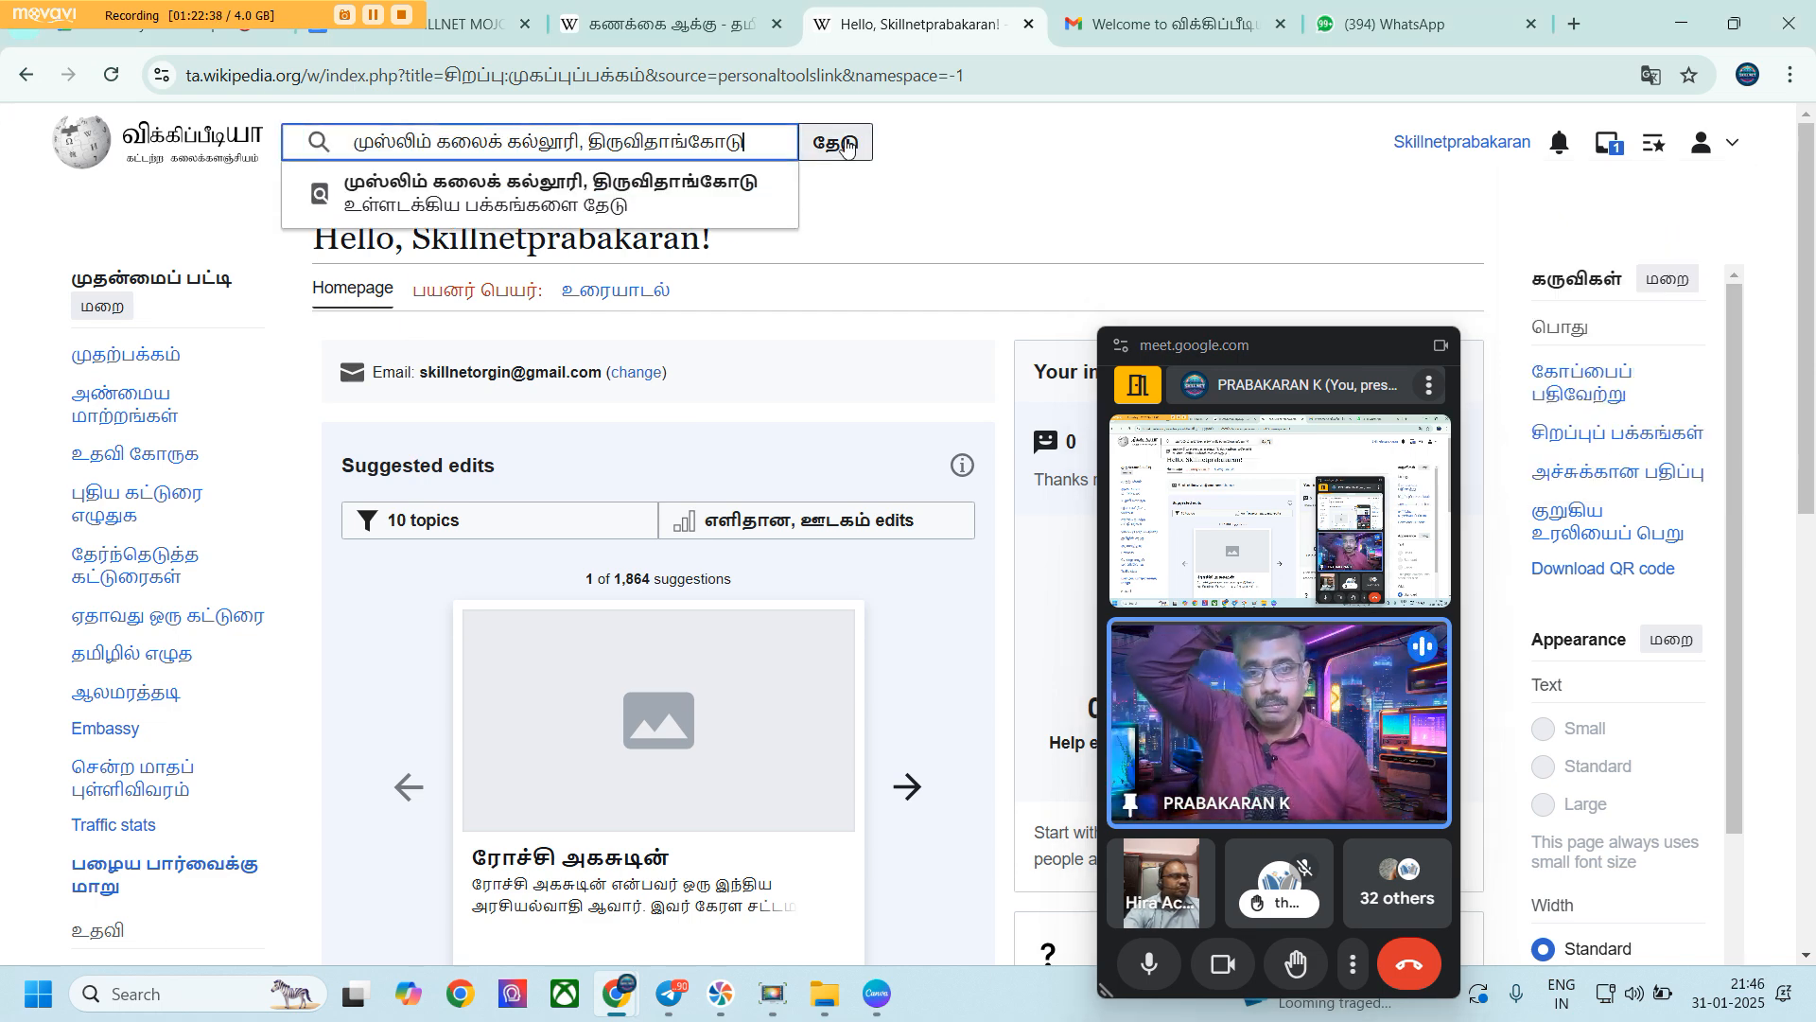
left_click(845, 143)
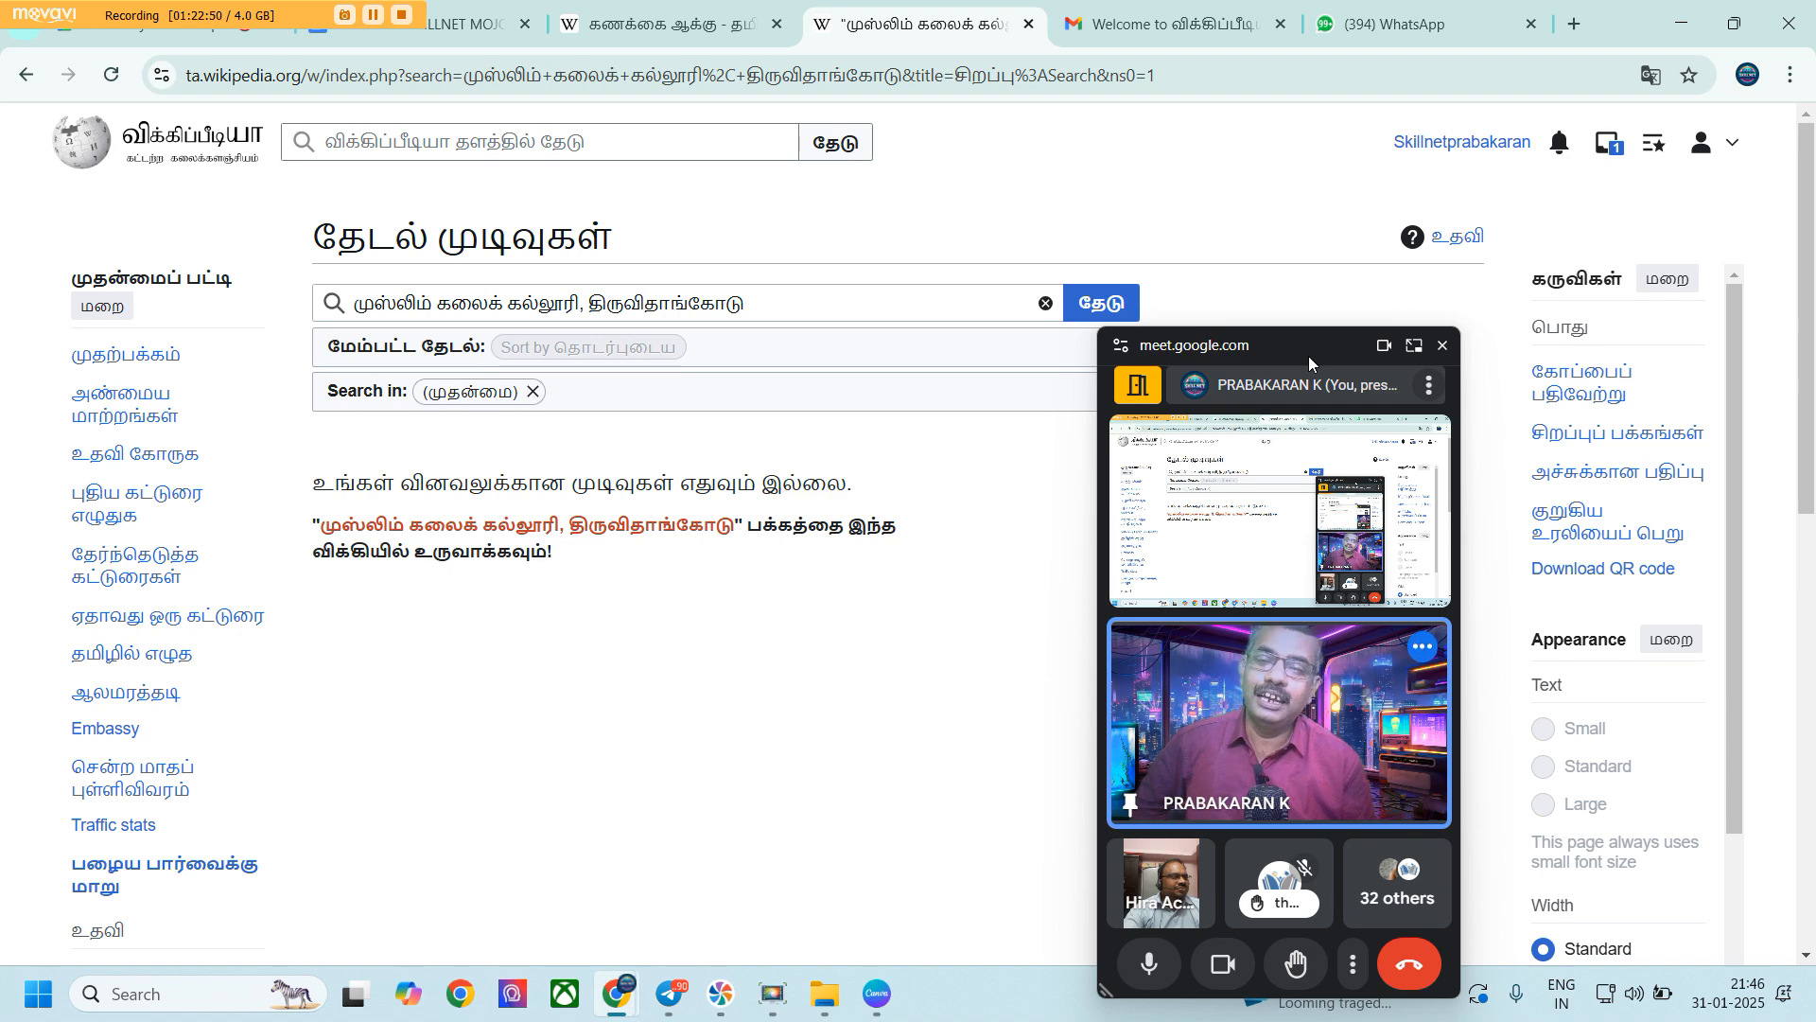
left_click_drag(1317, 356, 1490, 212)
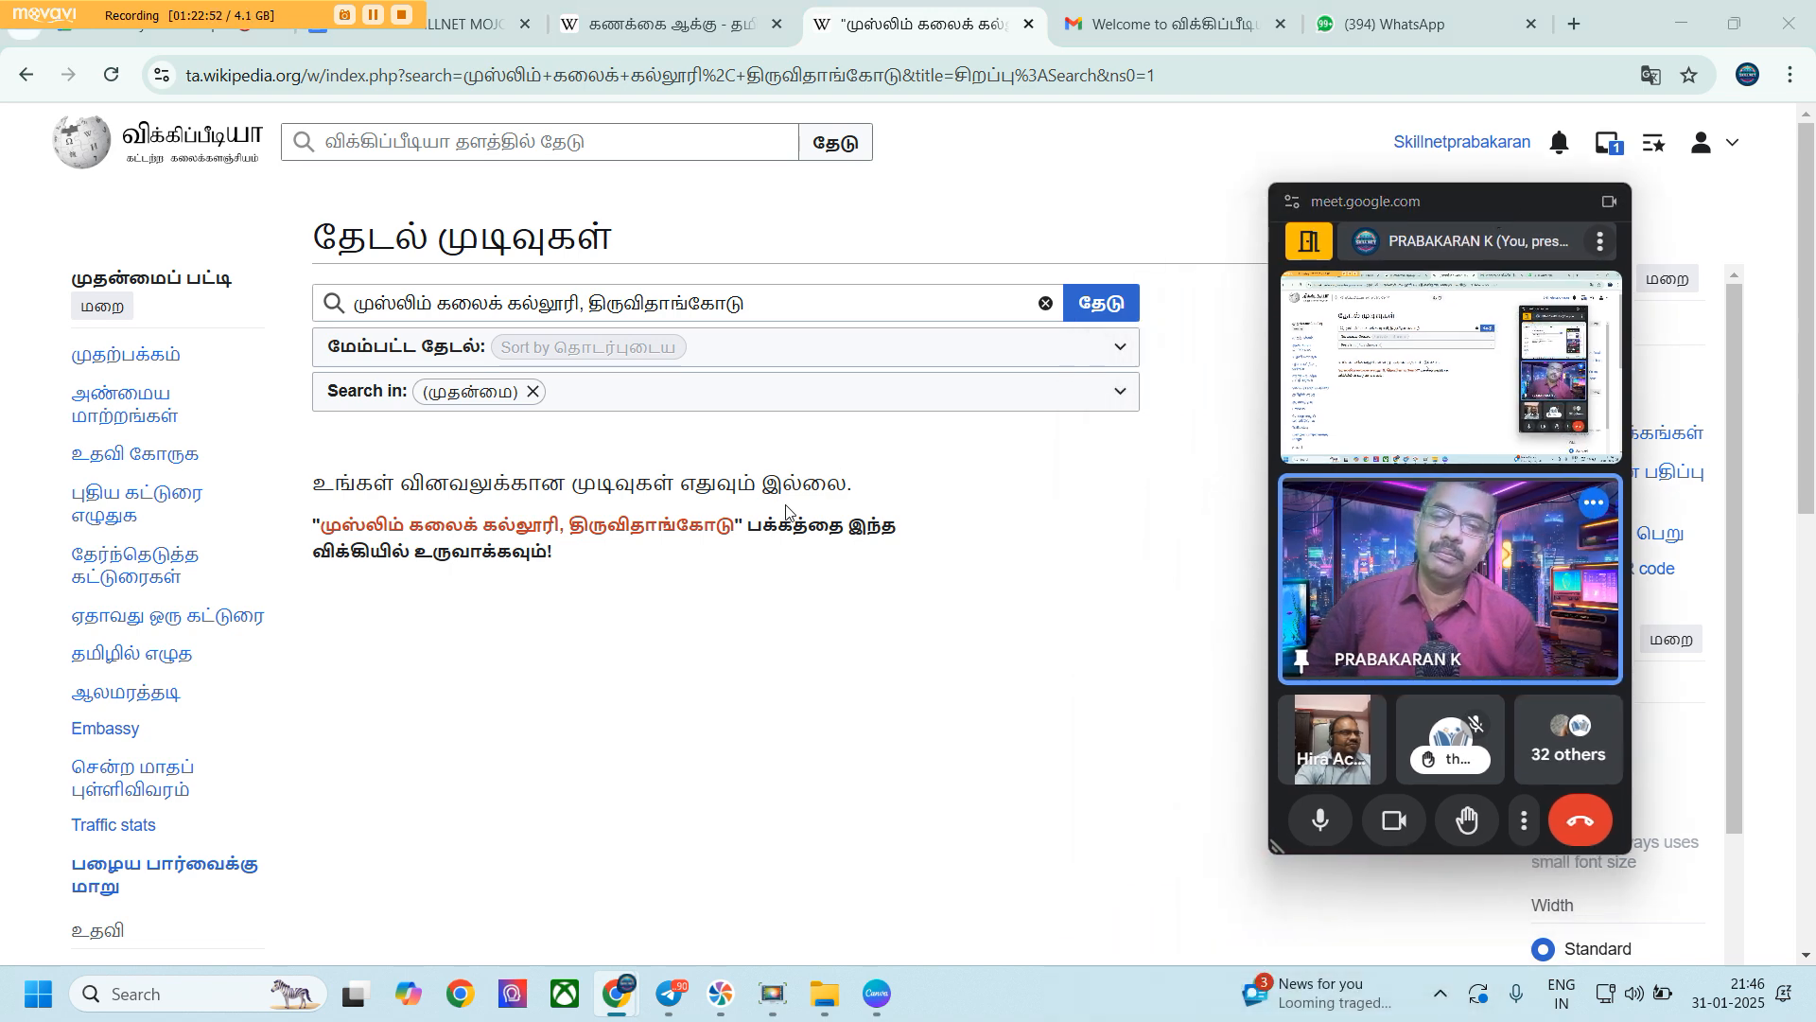
left_click(642, 527)
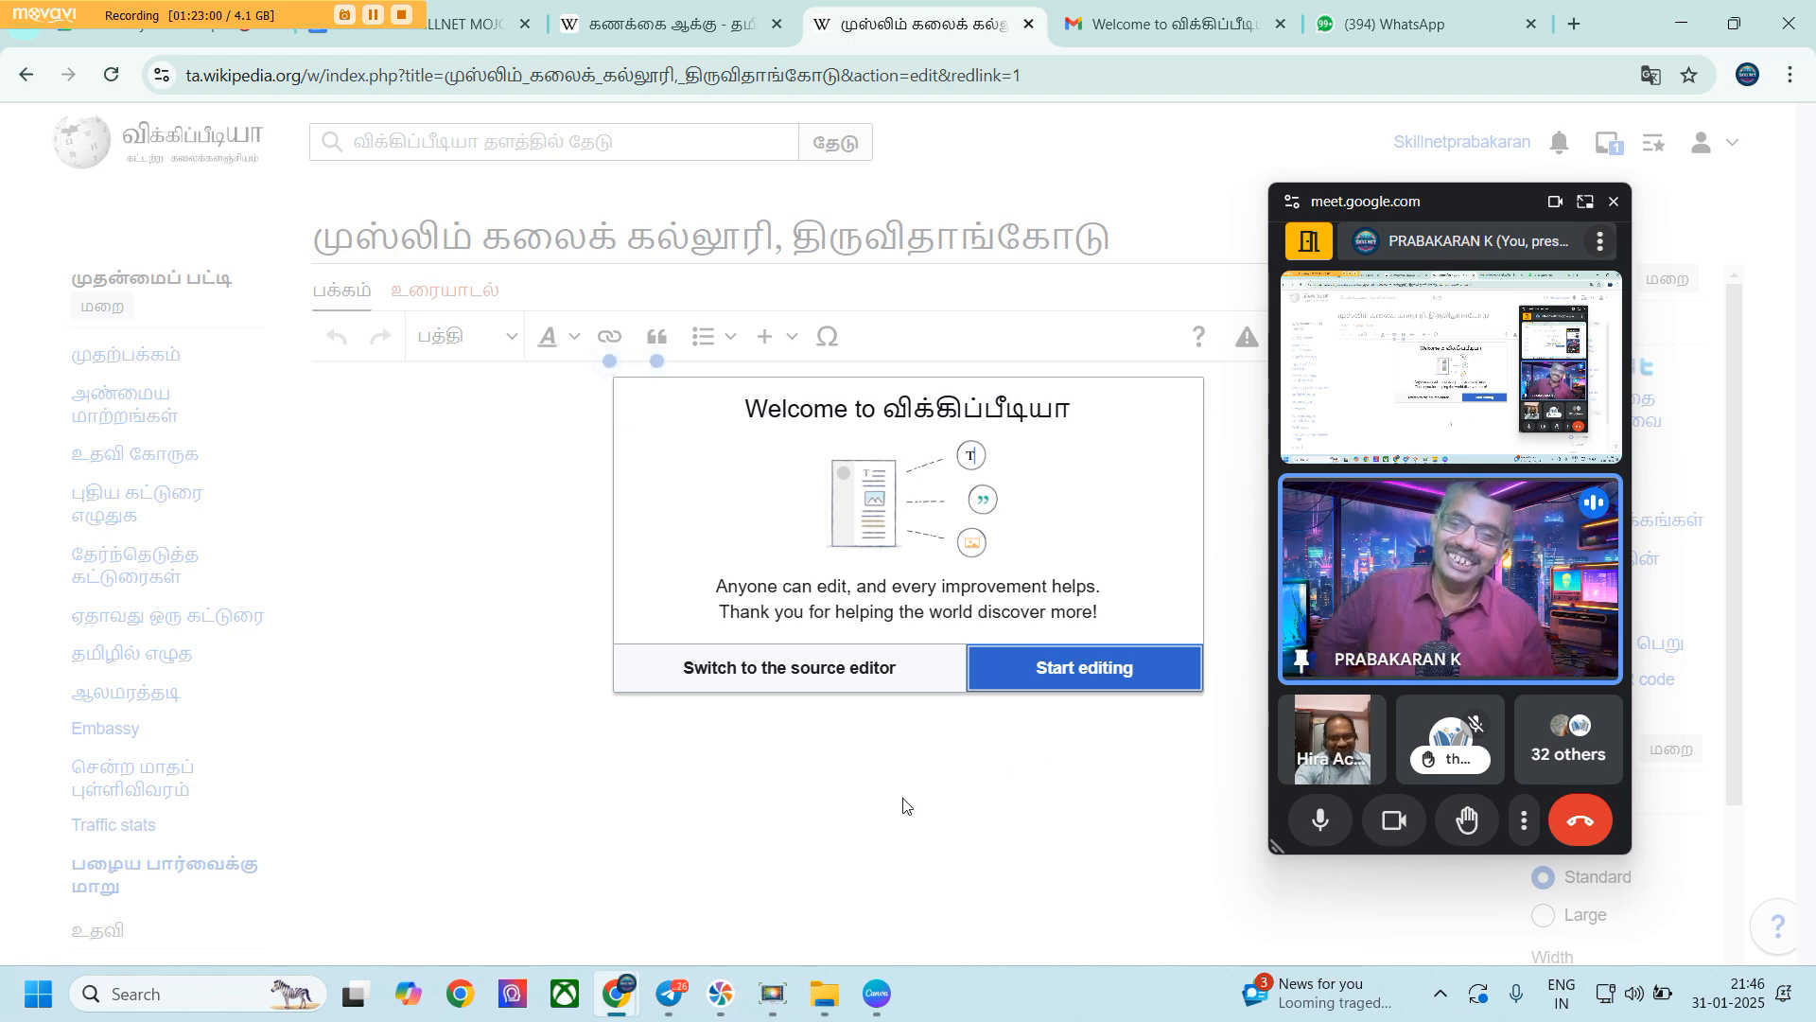
left_click(1100, 679)
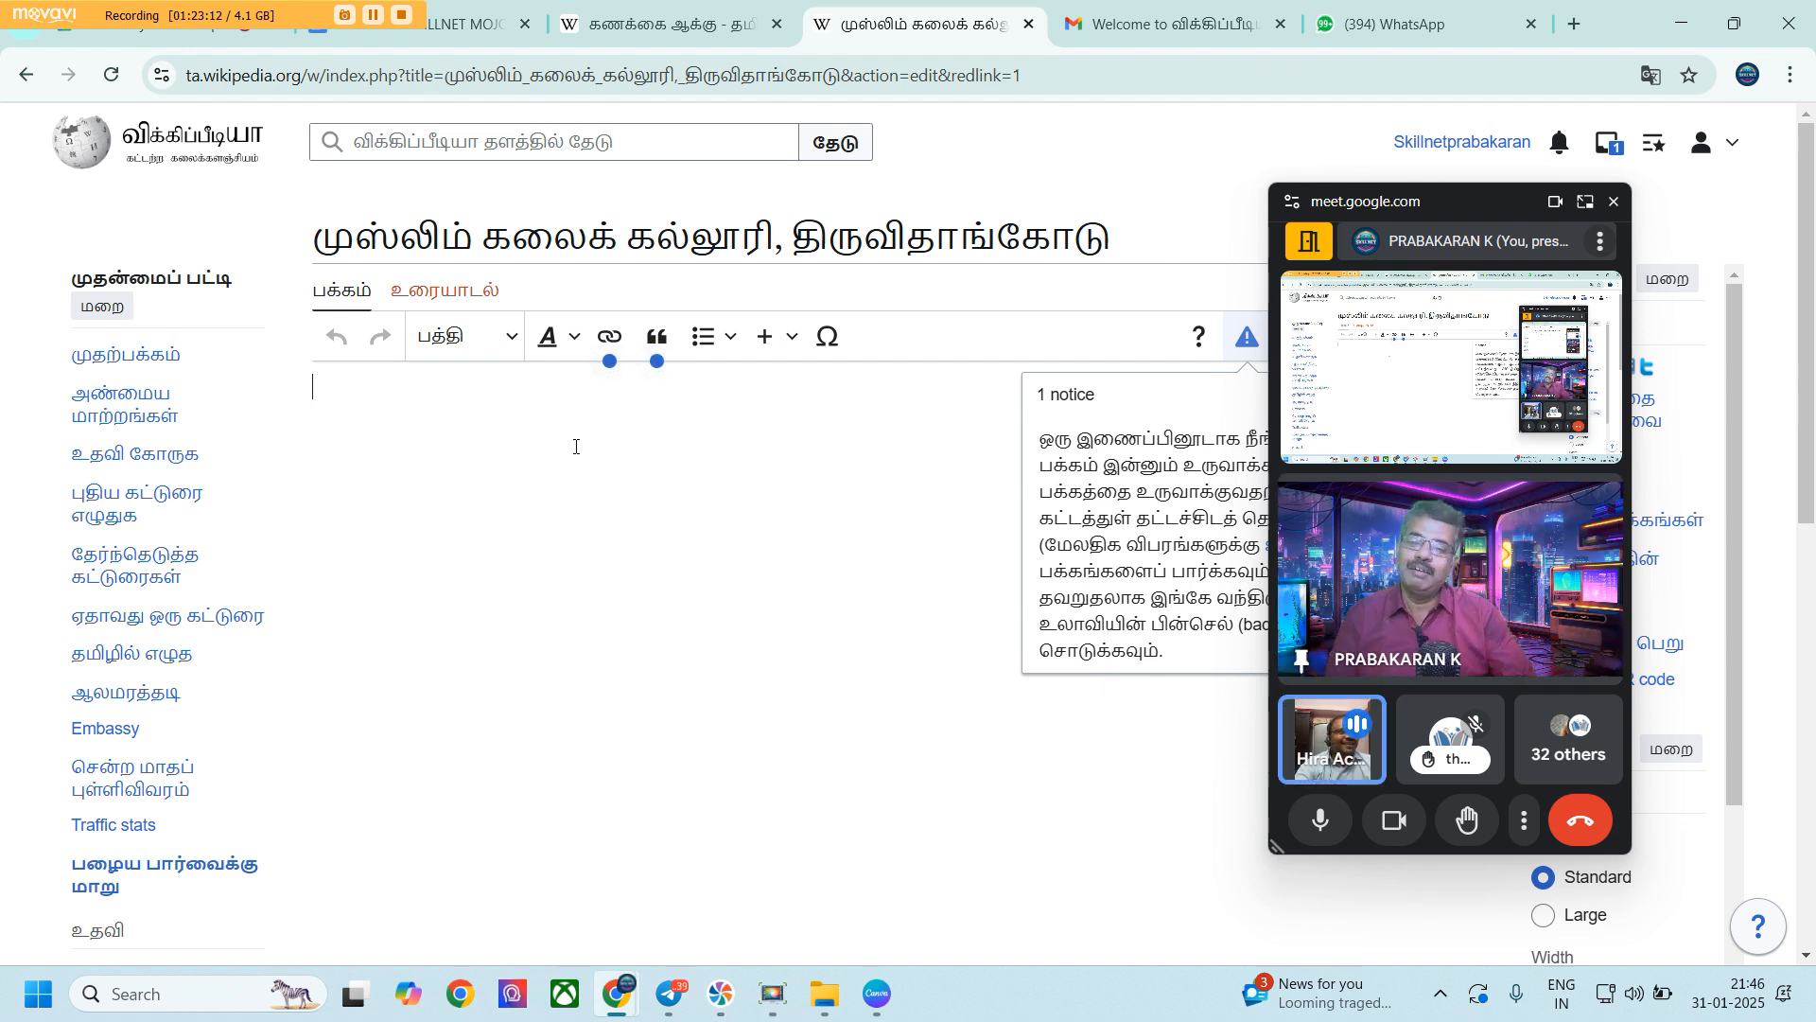
Switch to Telegram and copy the college details below the title line, from முகவரி to the last paragraph, in the IMAGE GALLERY message
right_click(463, 428)
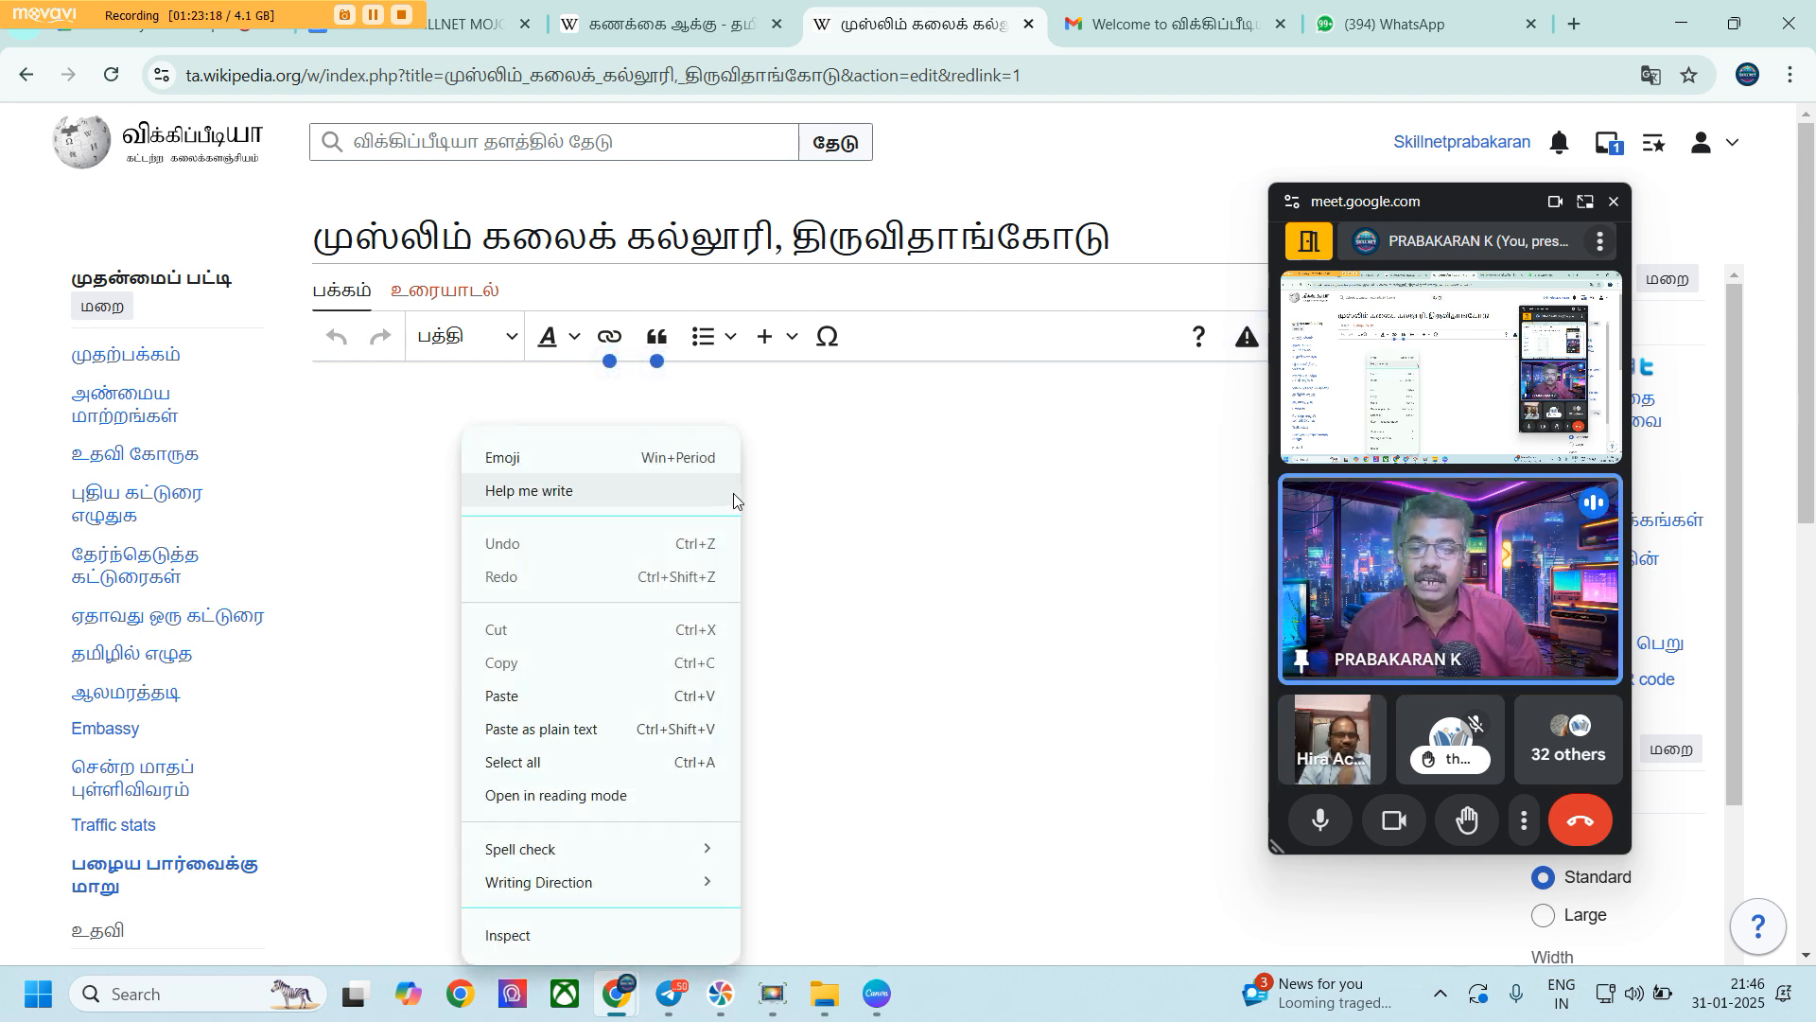
left_click(862, 478)
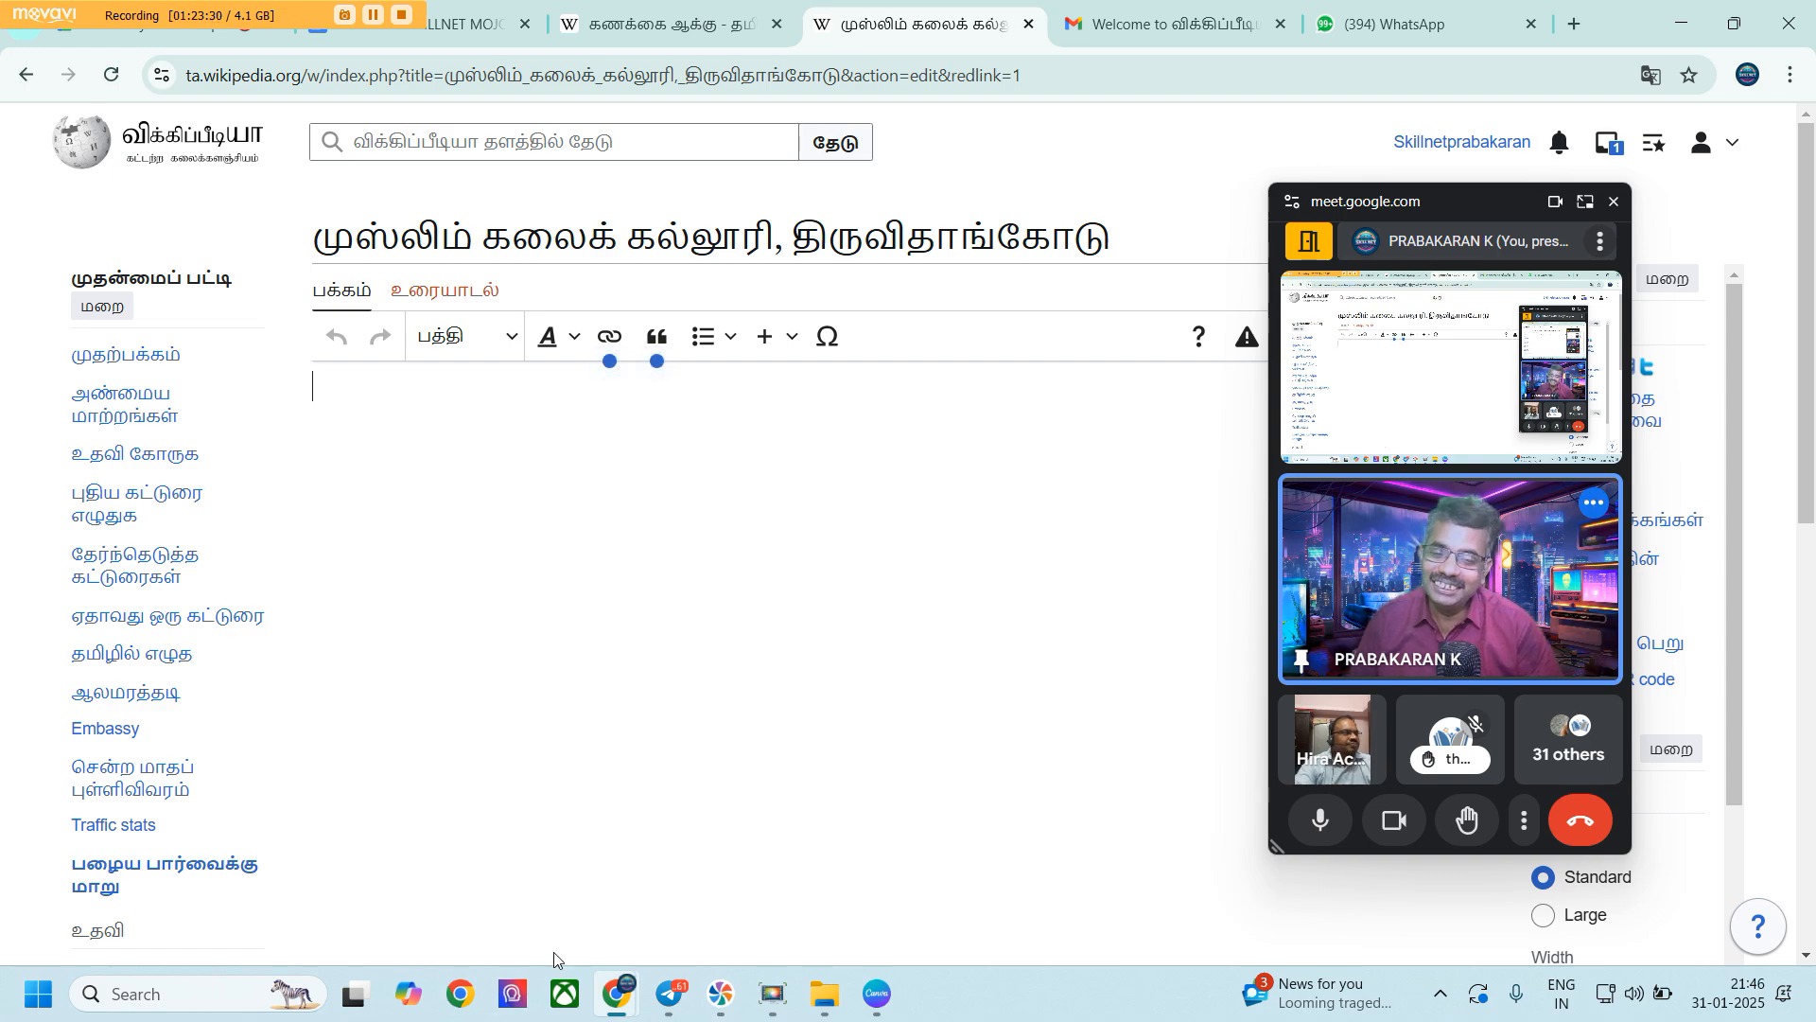
left_click(670, 995)
left_click_drag(526, 423, 852, 883)
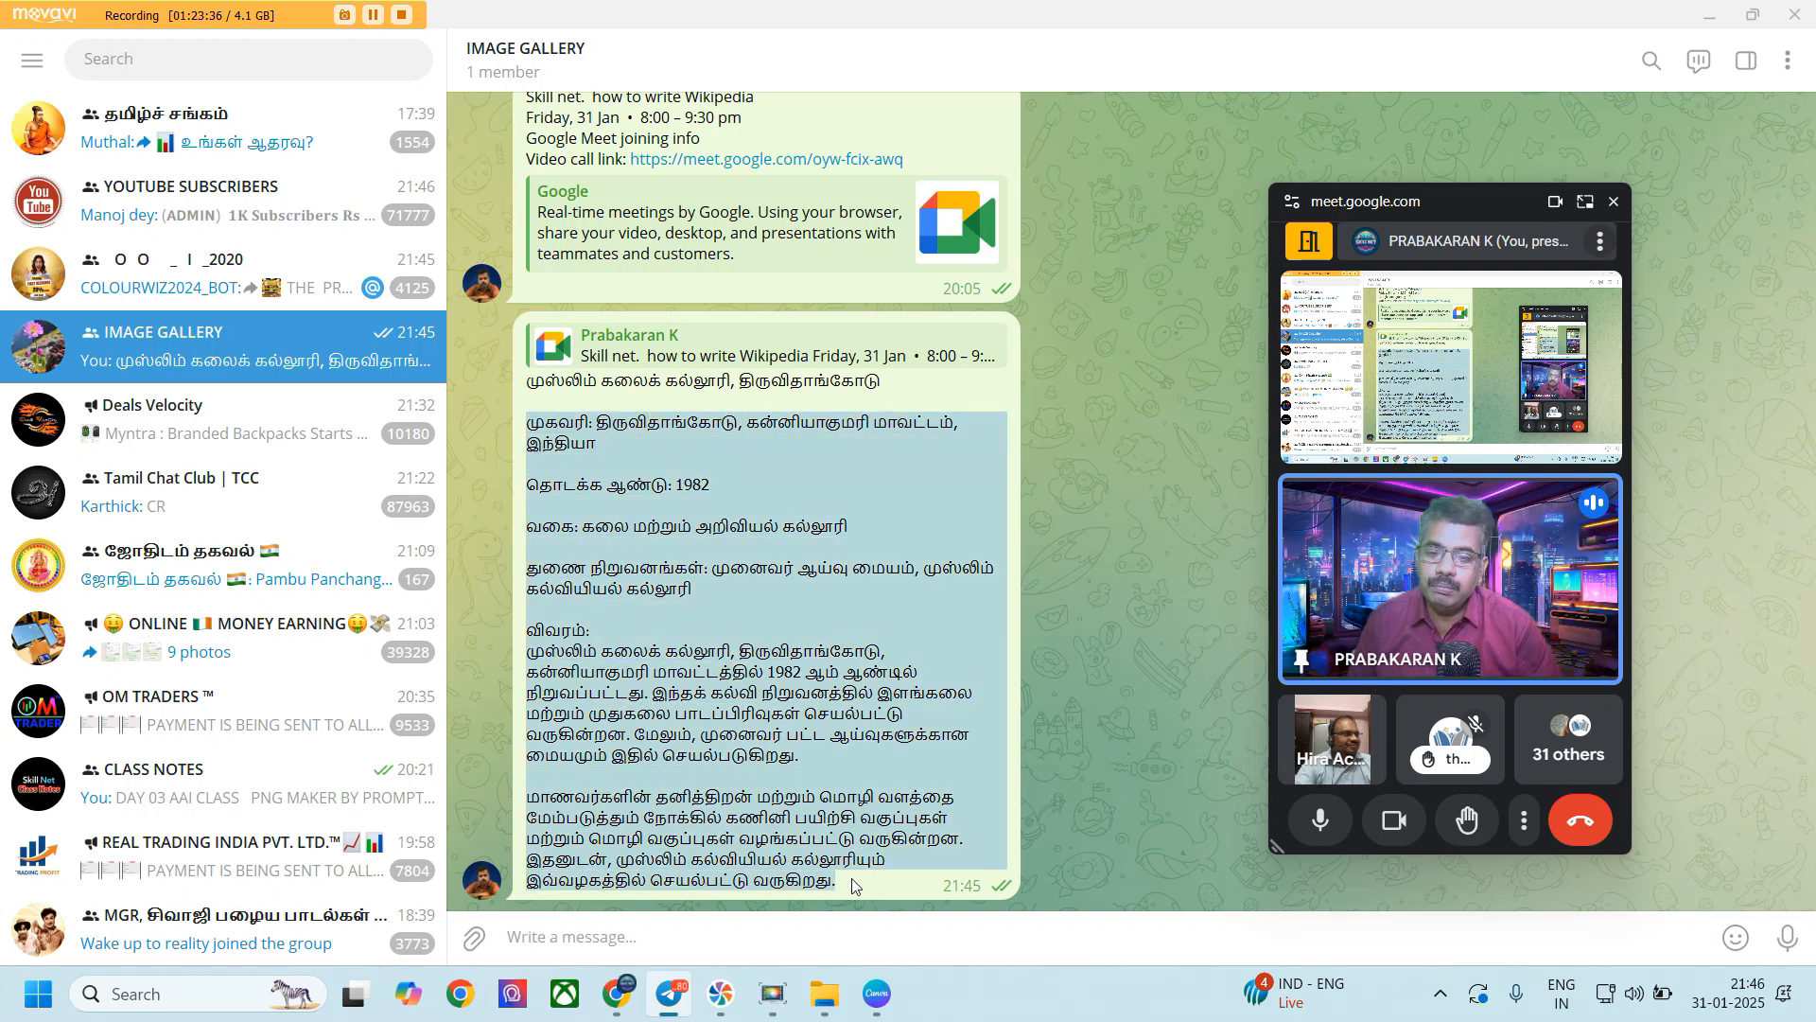
right_click(747, 620)
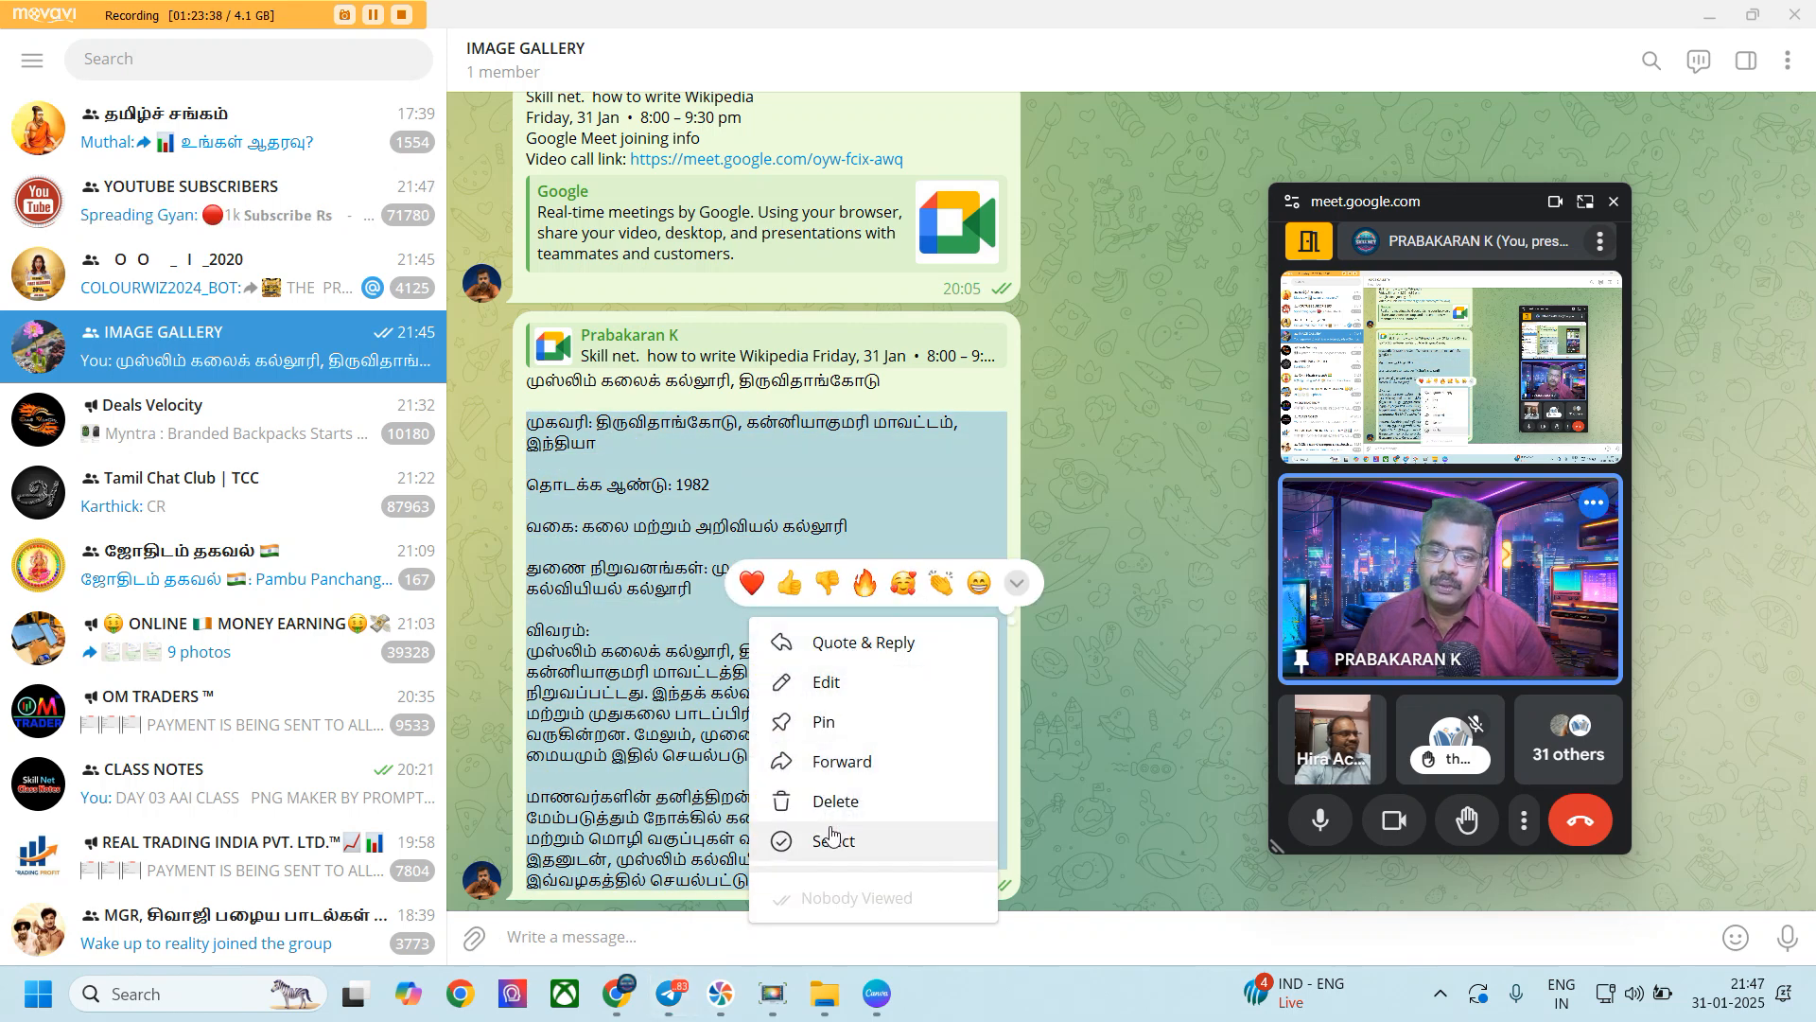
key("Escape")
right_click(759, 464)
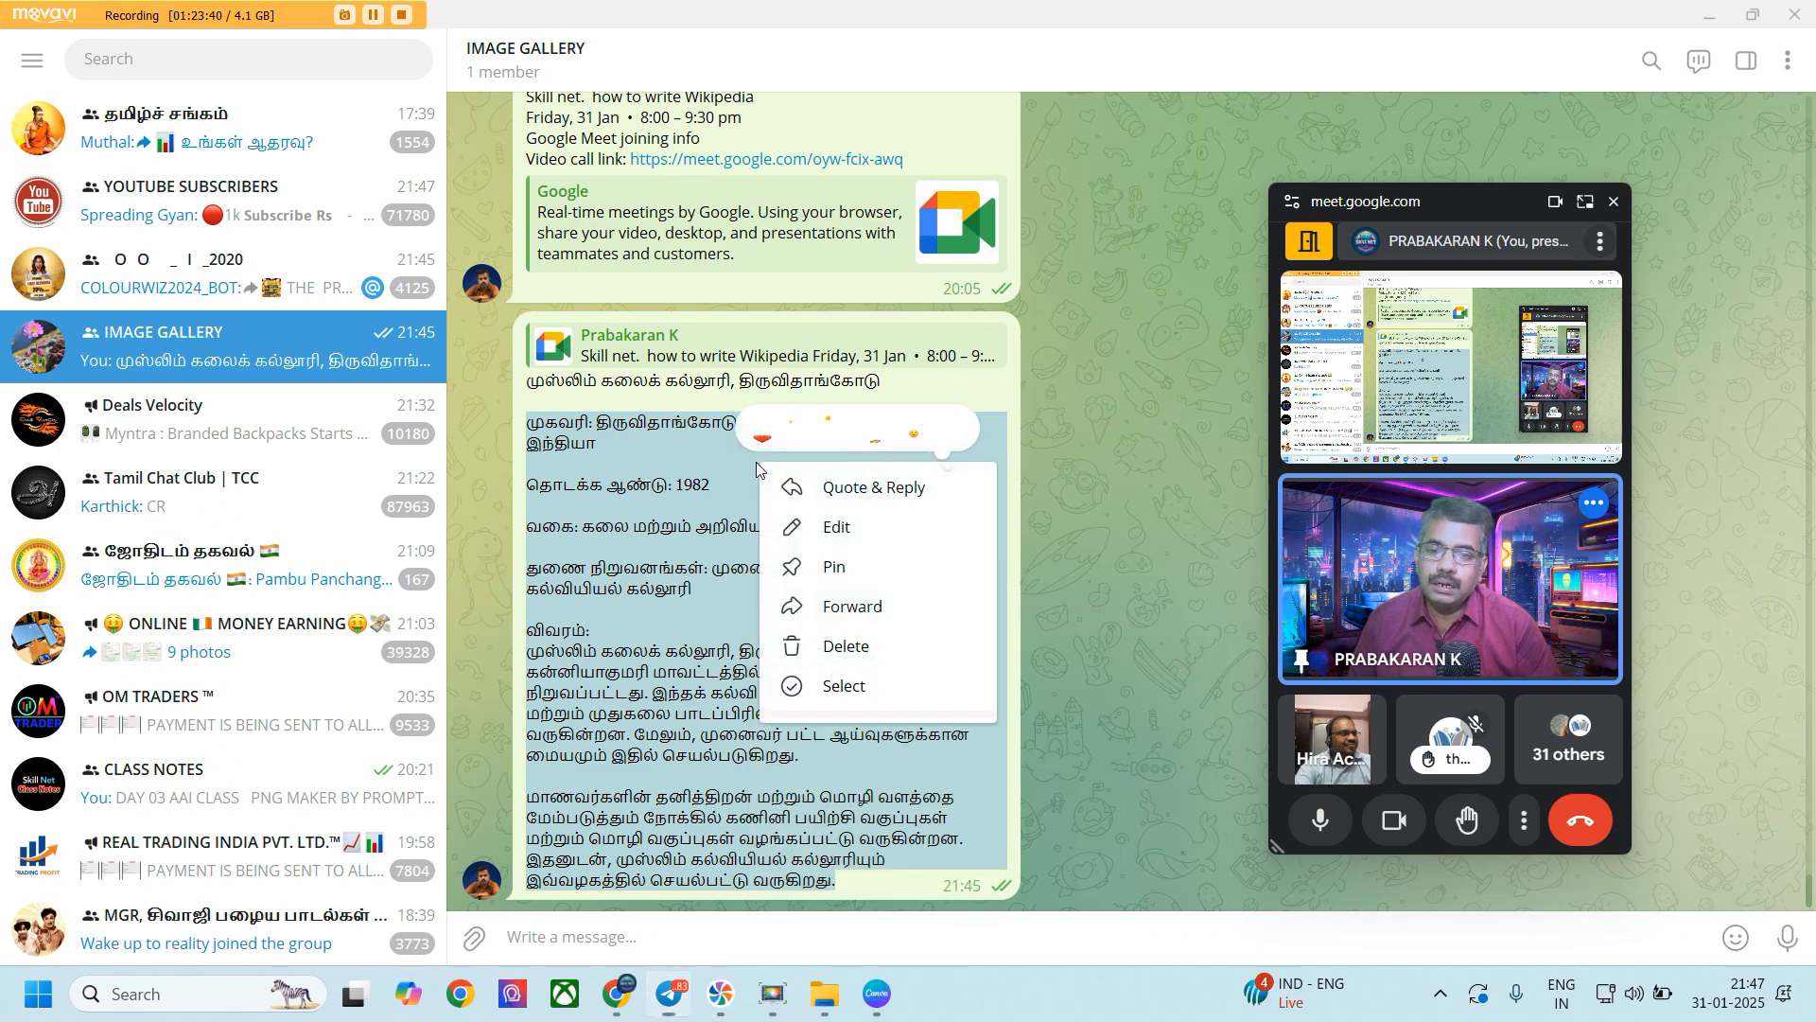
key("Escape")
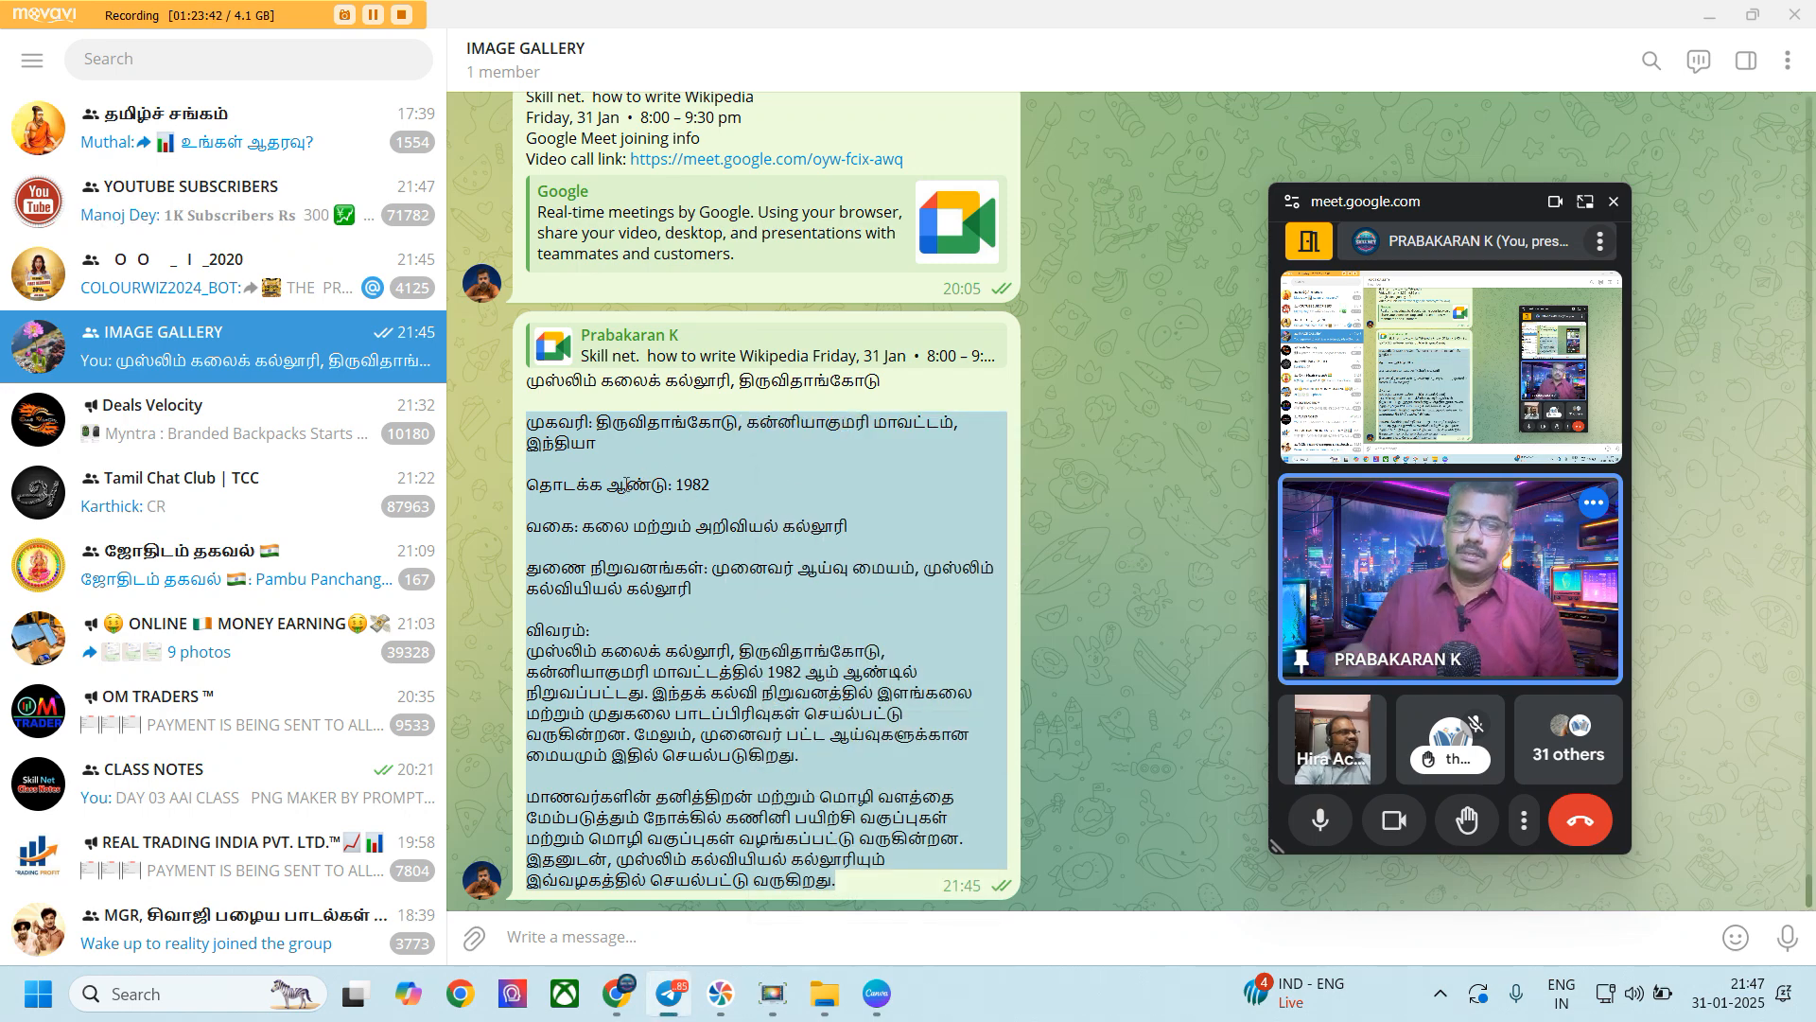
right_click(628, 487)
left_click(730, 564)
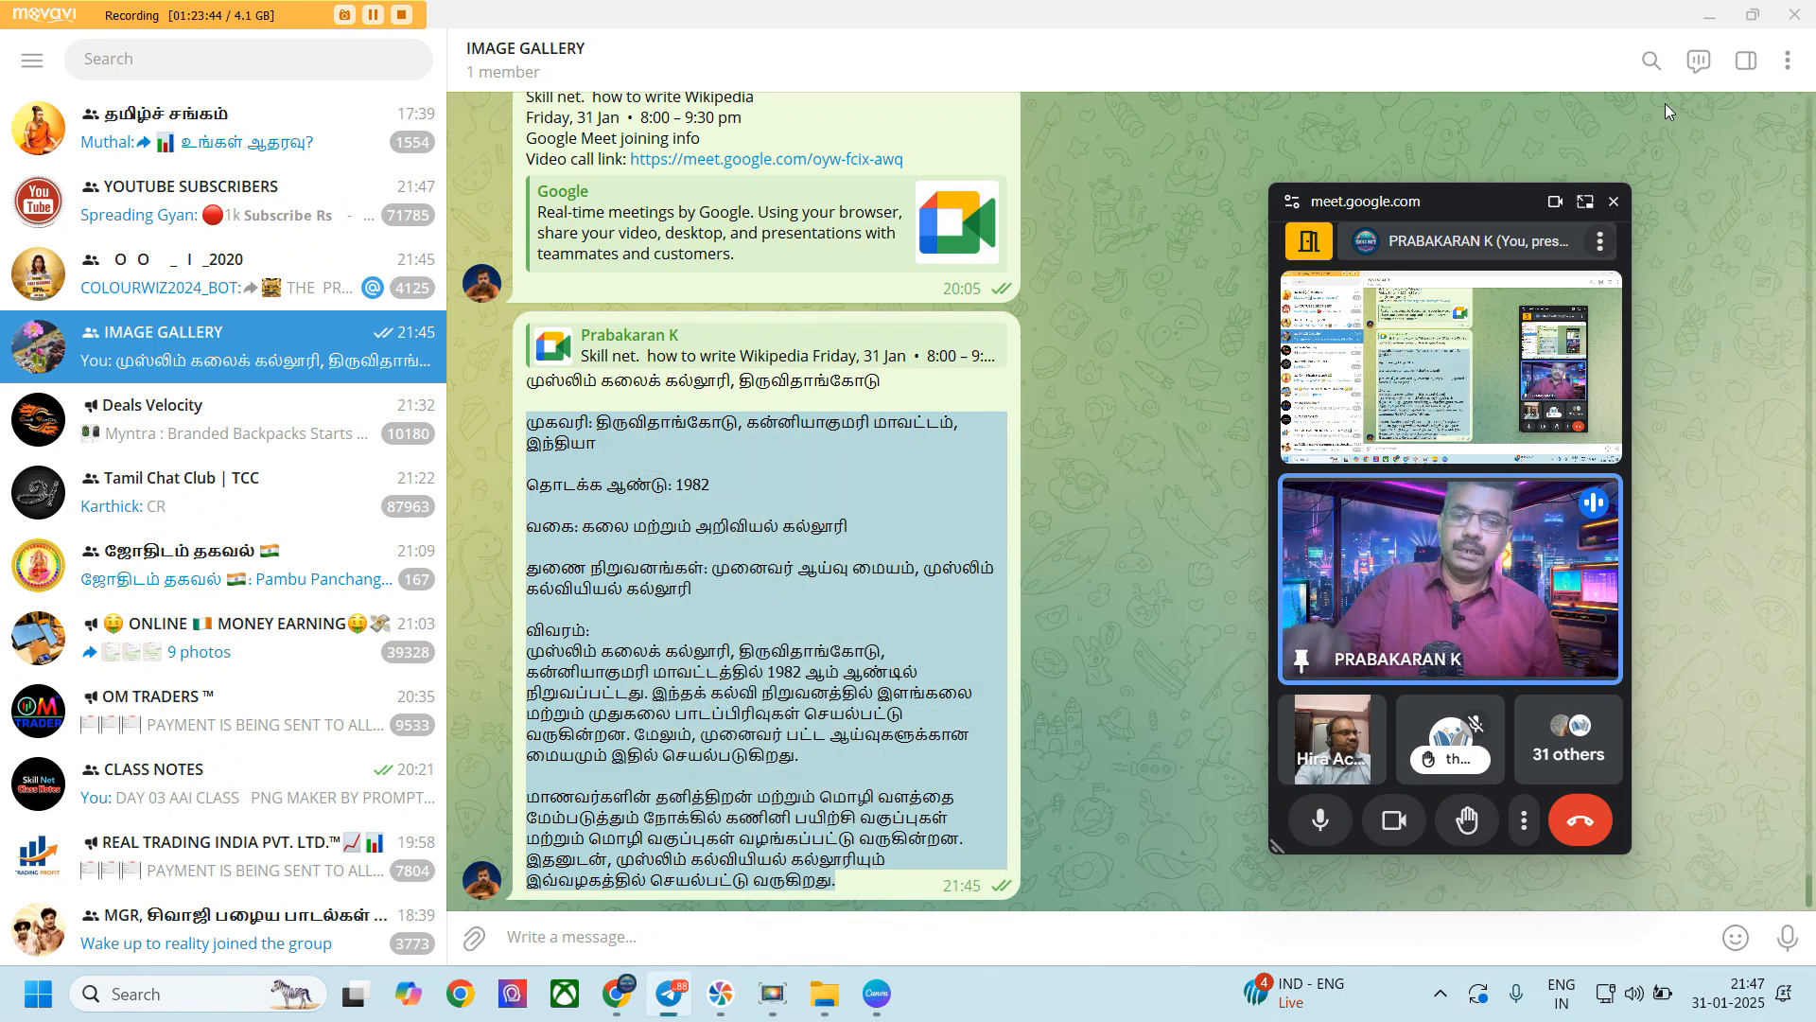
Return to the Wikipedia editor in the browser, paste the copied college details into the empty article, and uncover the editing area
left_click(1707, 19)
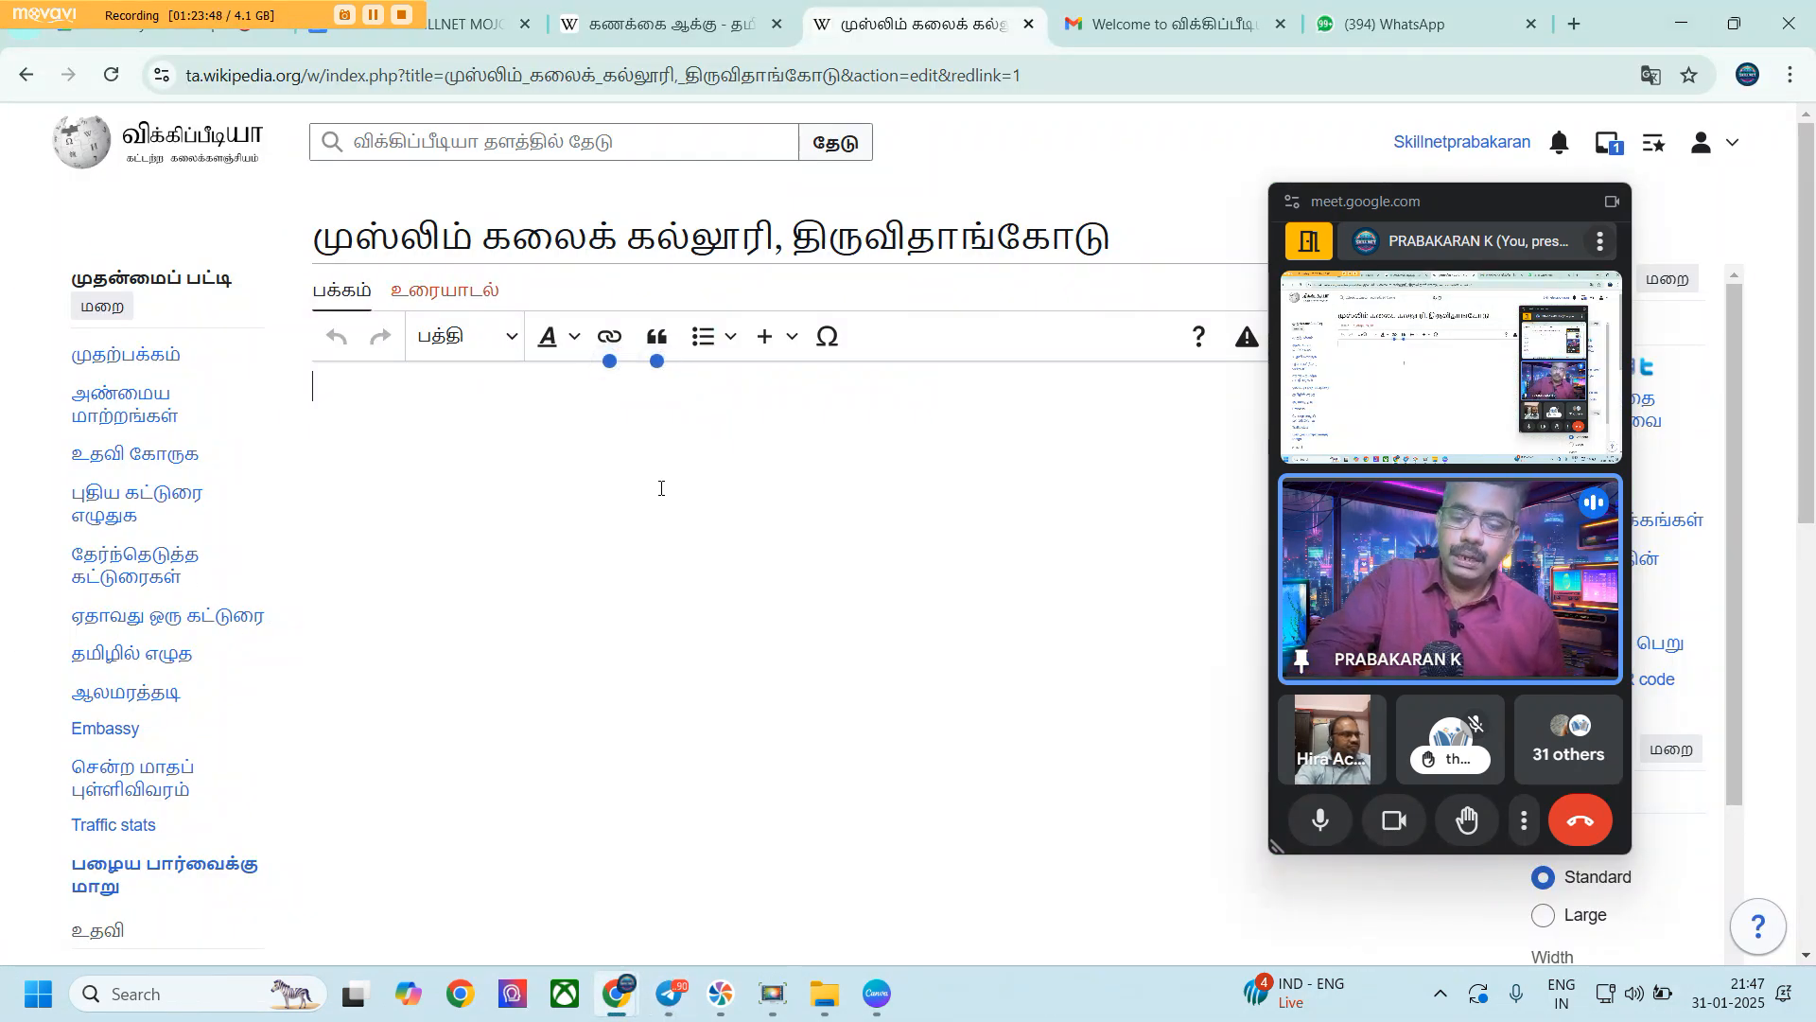
key("ctrl+v")
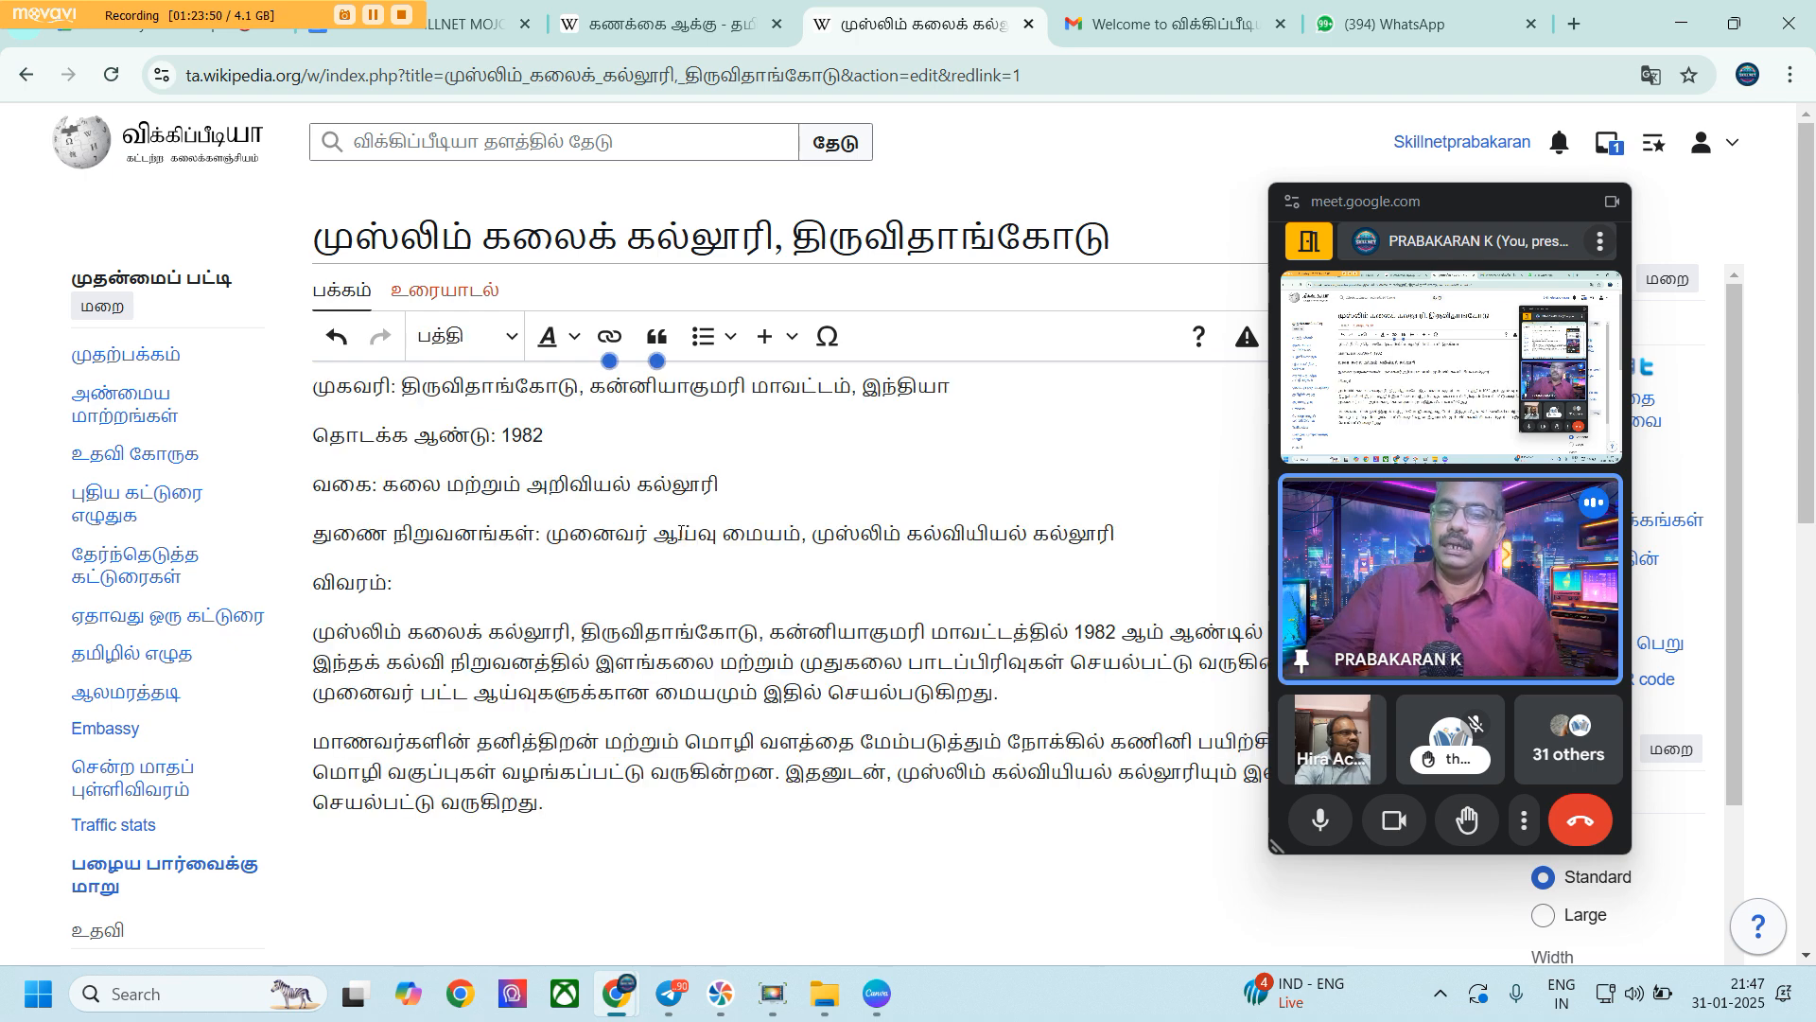
left_click_drag(1451, 213, 1690, 88)
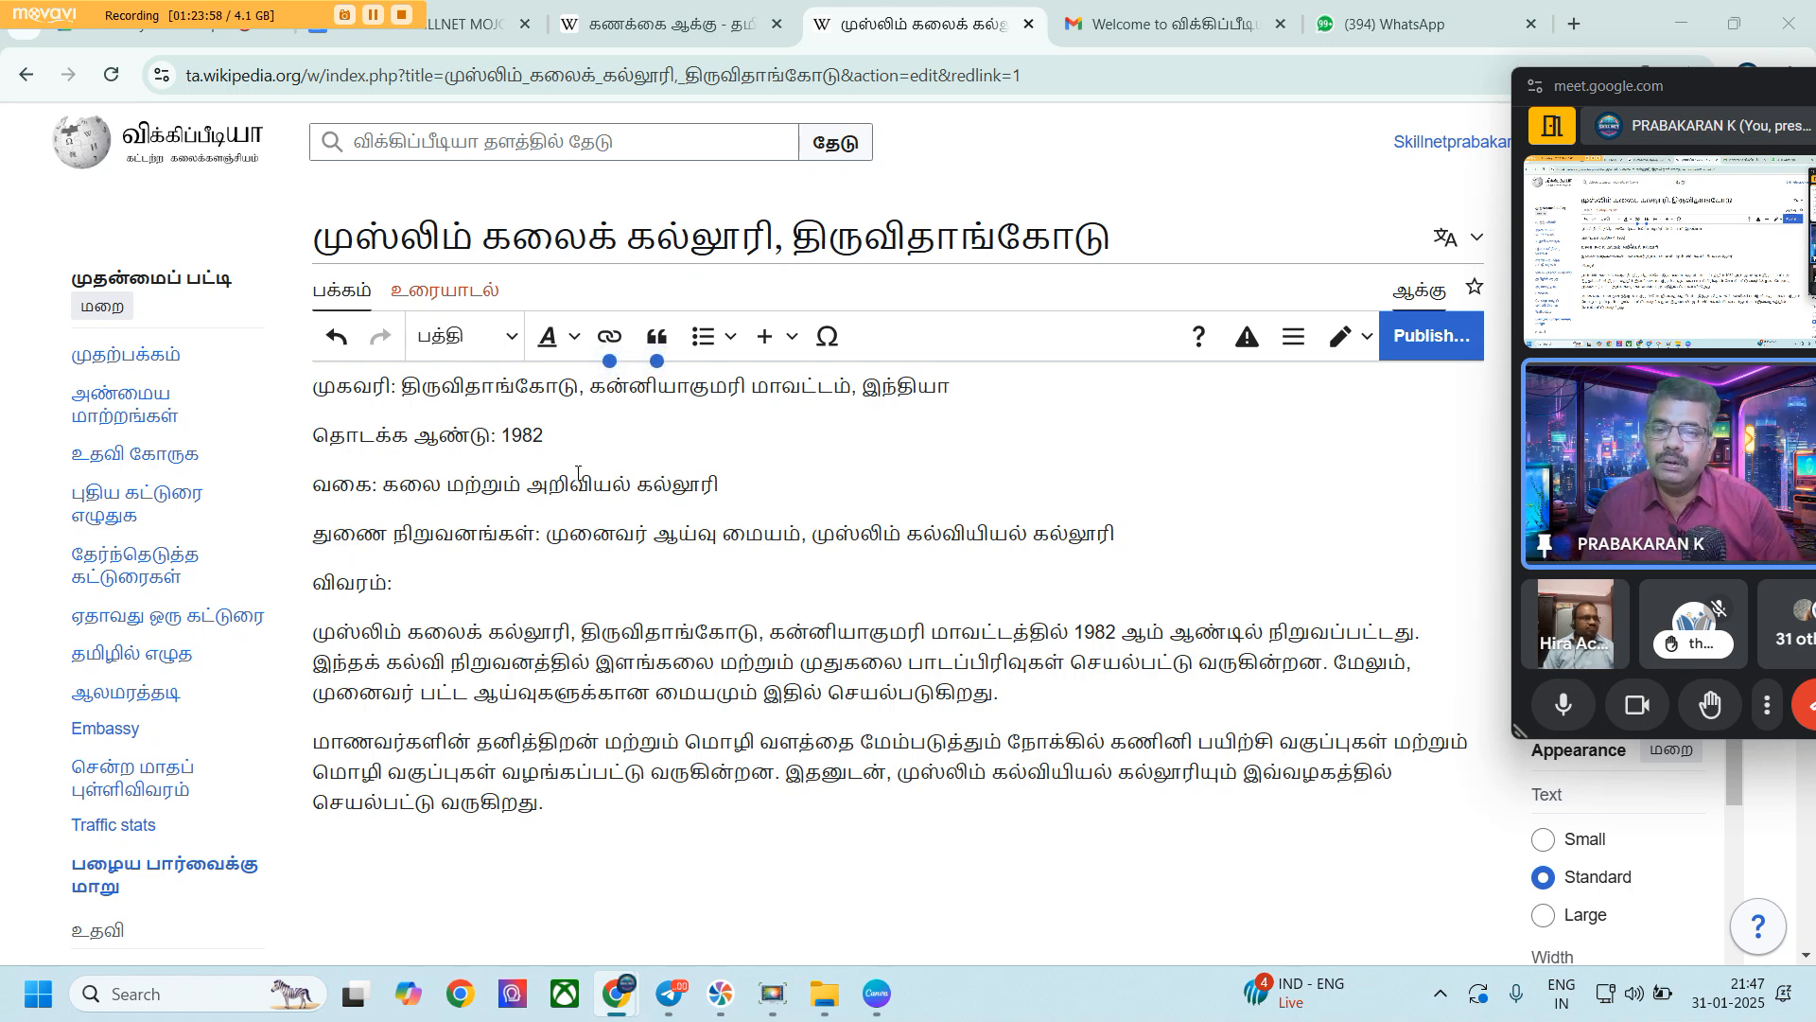
Move the முகவரி address line from the start of the article to below the last paragraph
left_click_drag(985, 388, 151, 401)
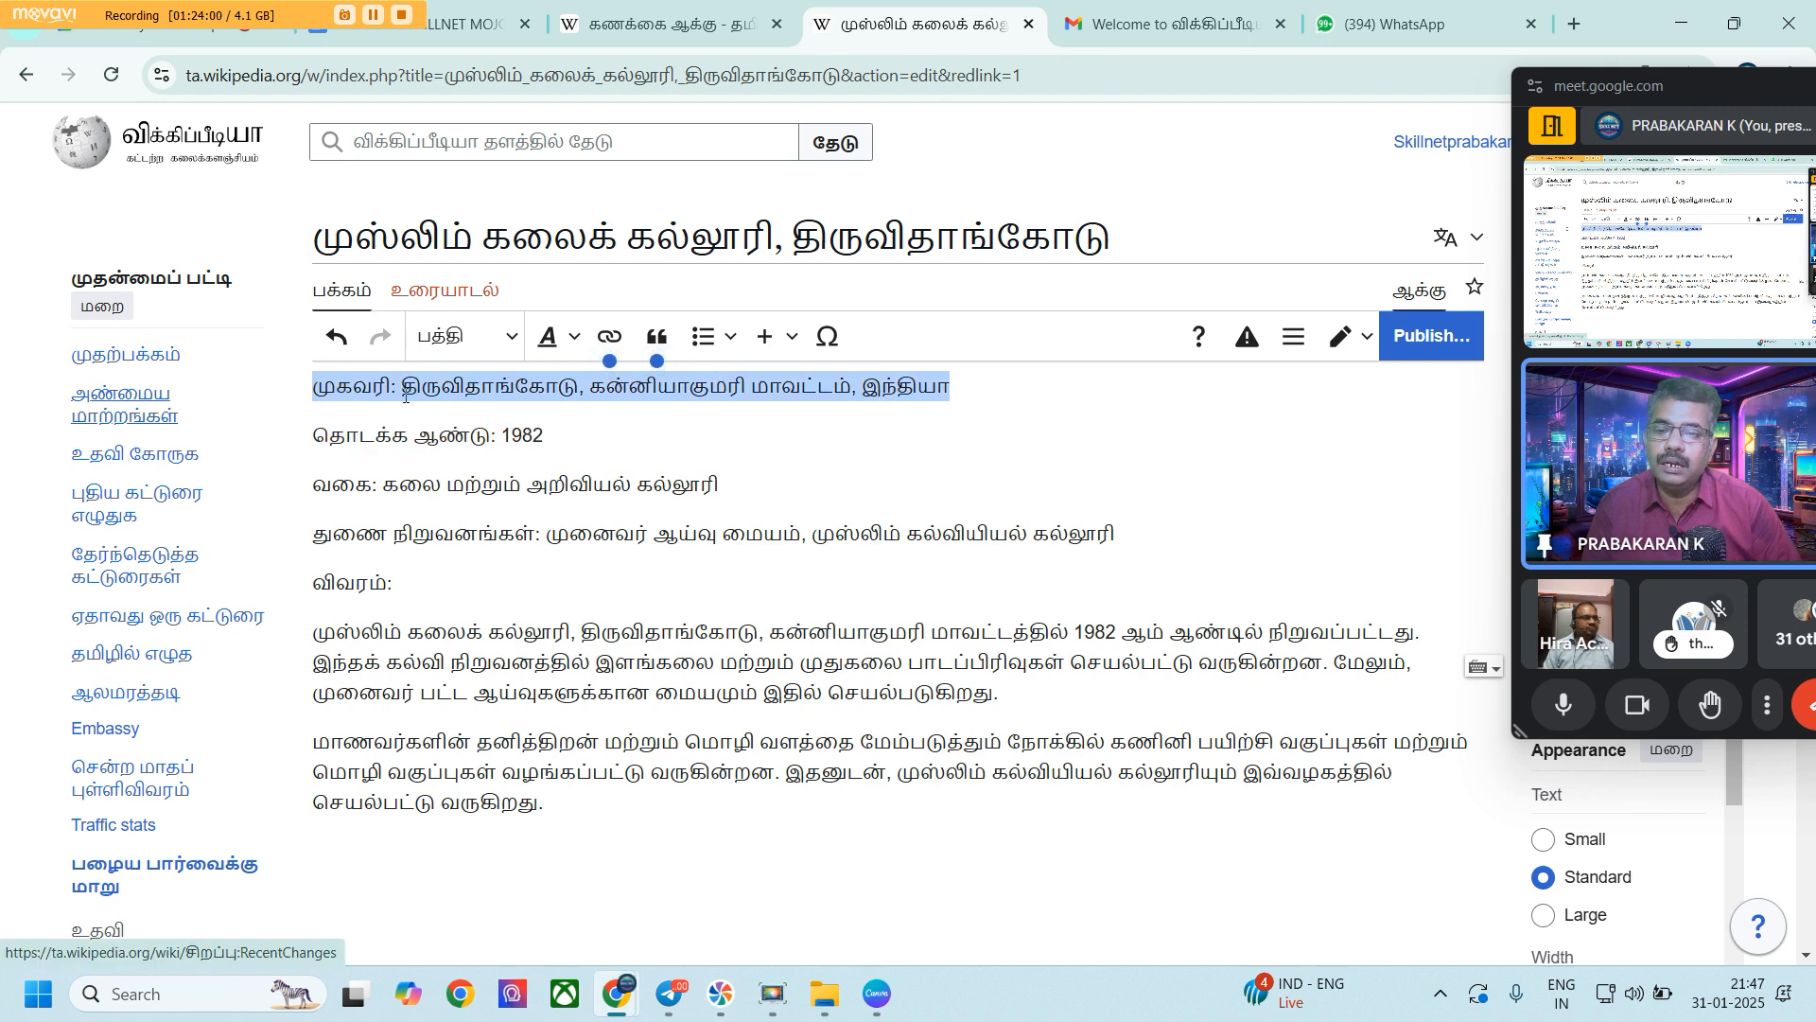
right_click(602, 386)
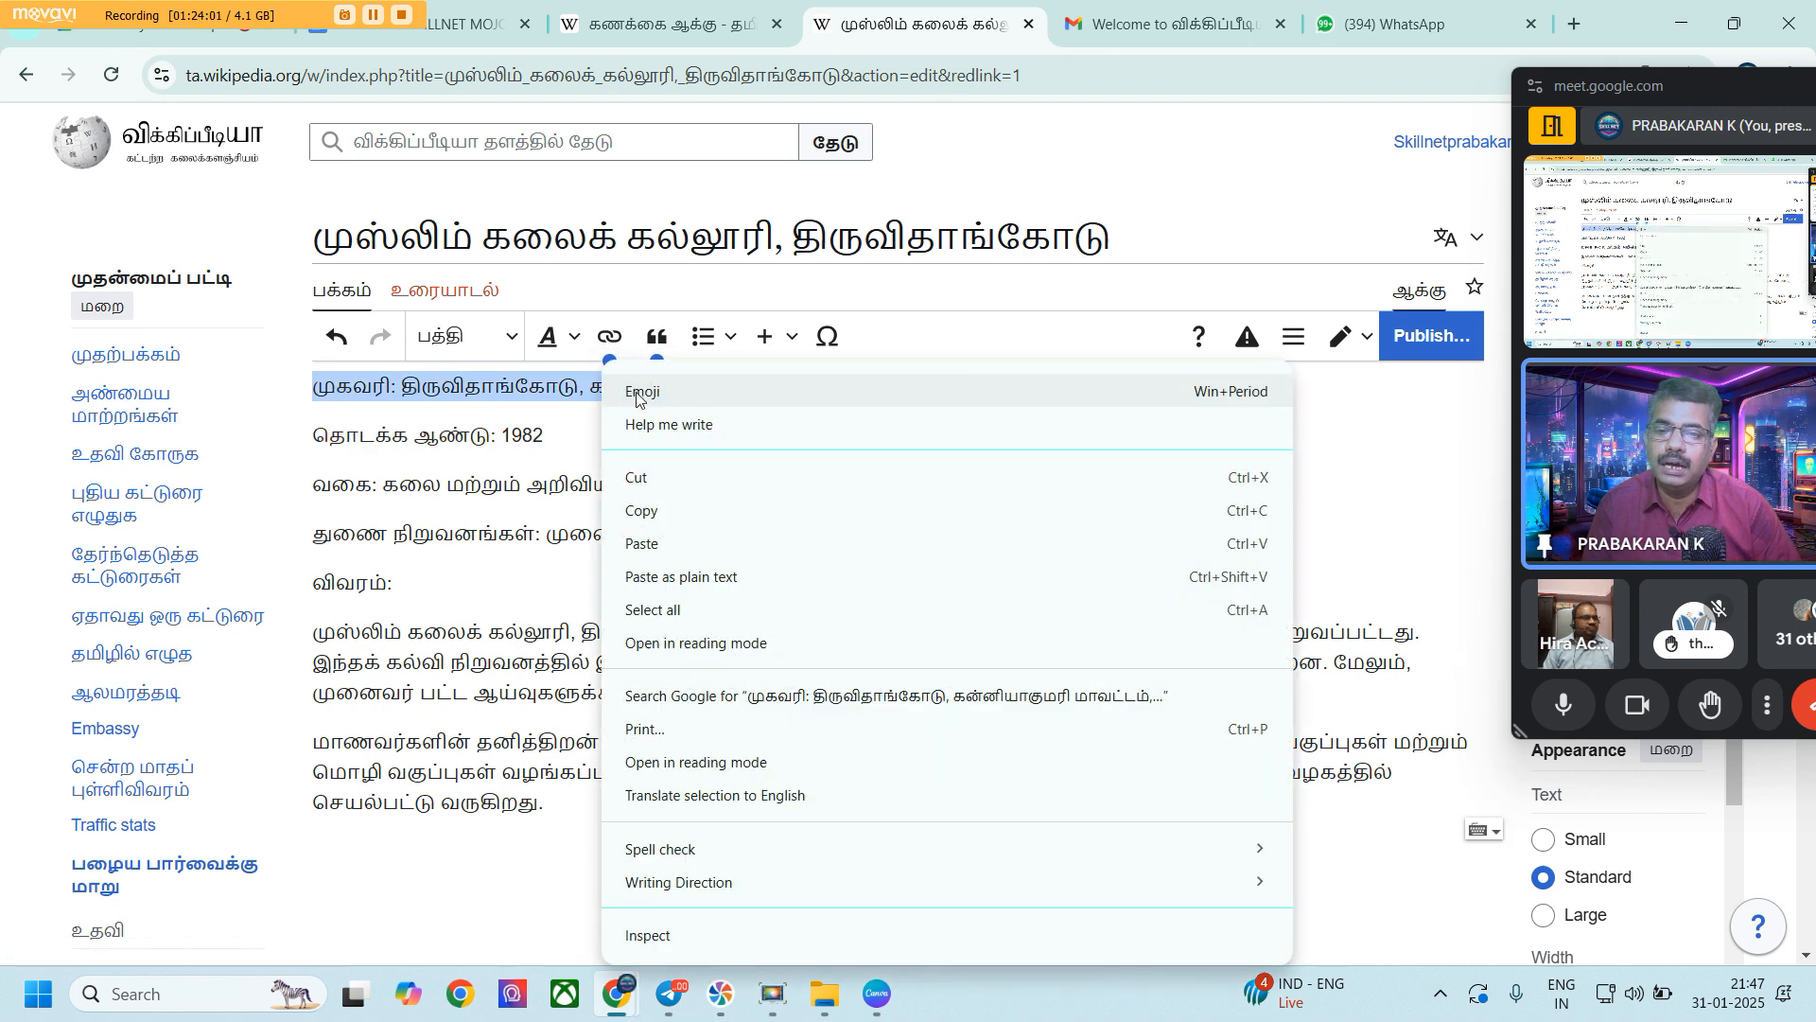
left_click(653, 474)
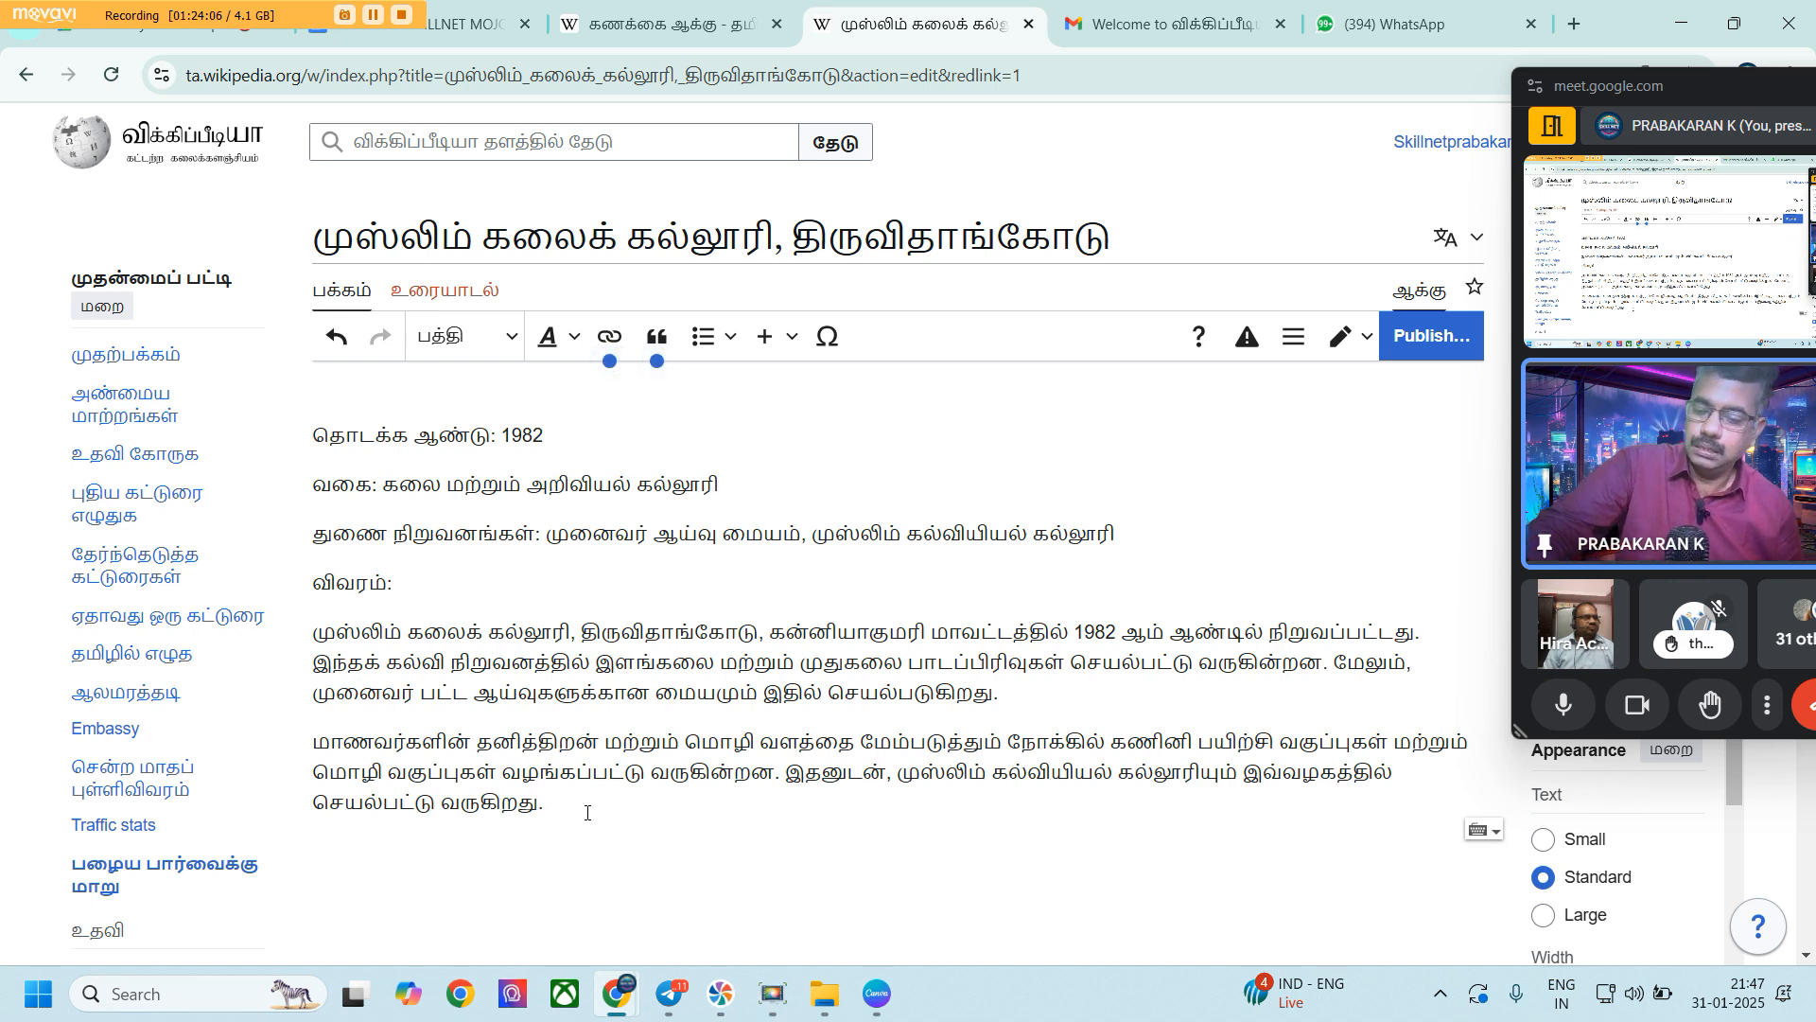
key("ctrl+v")
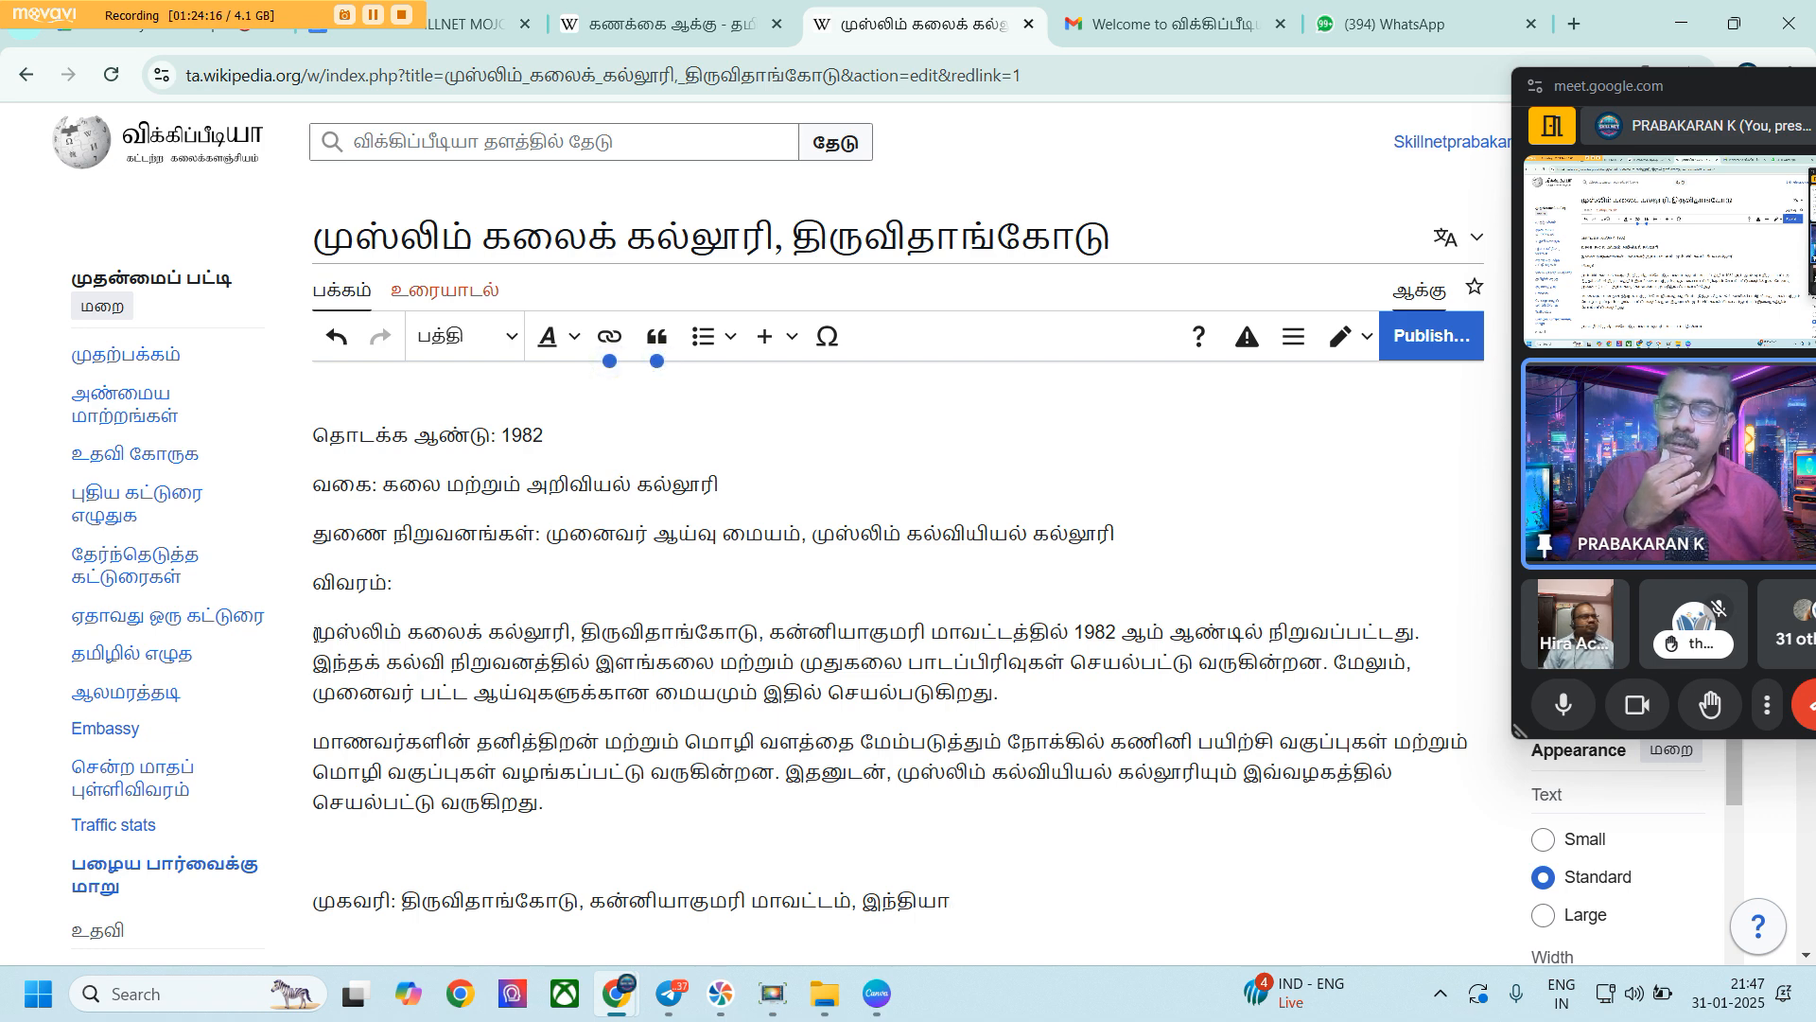
Move the two description paragraphs under விவரம் to the empty first line of the article
left_click_drag(465, 653, 634, 797)
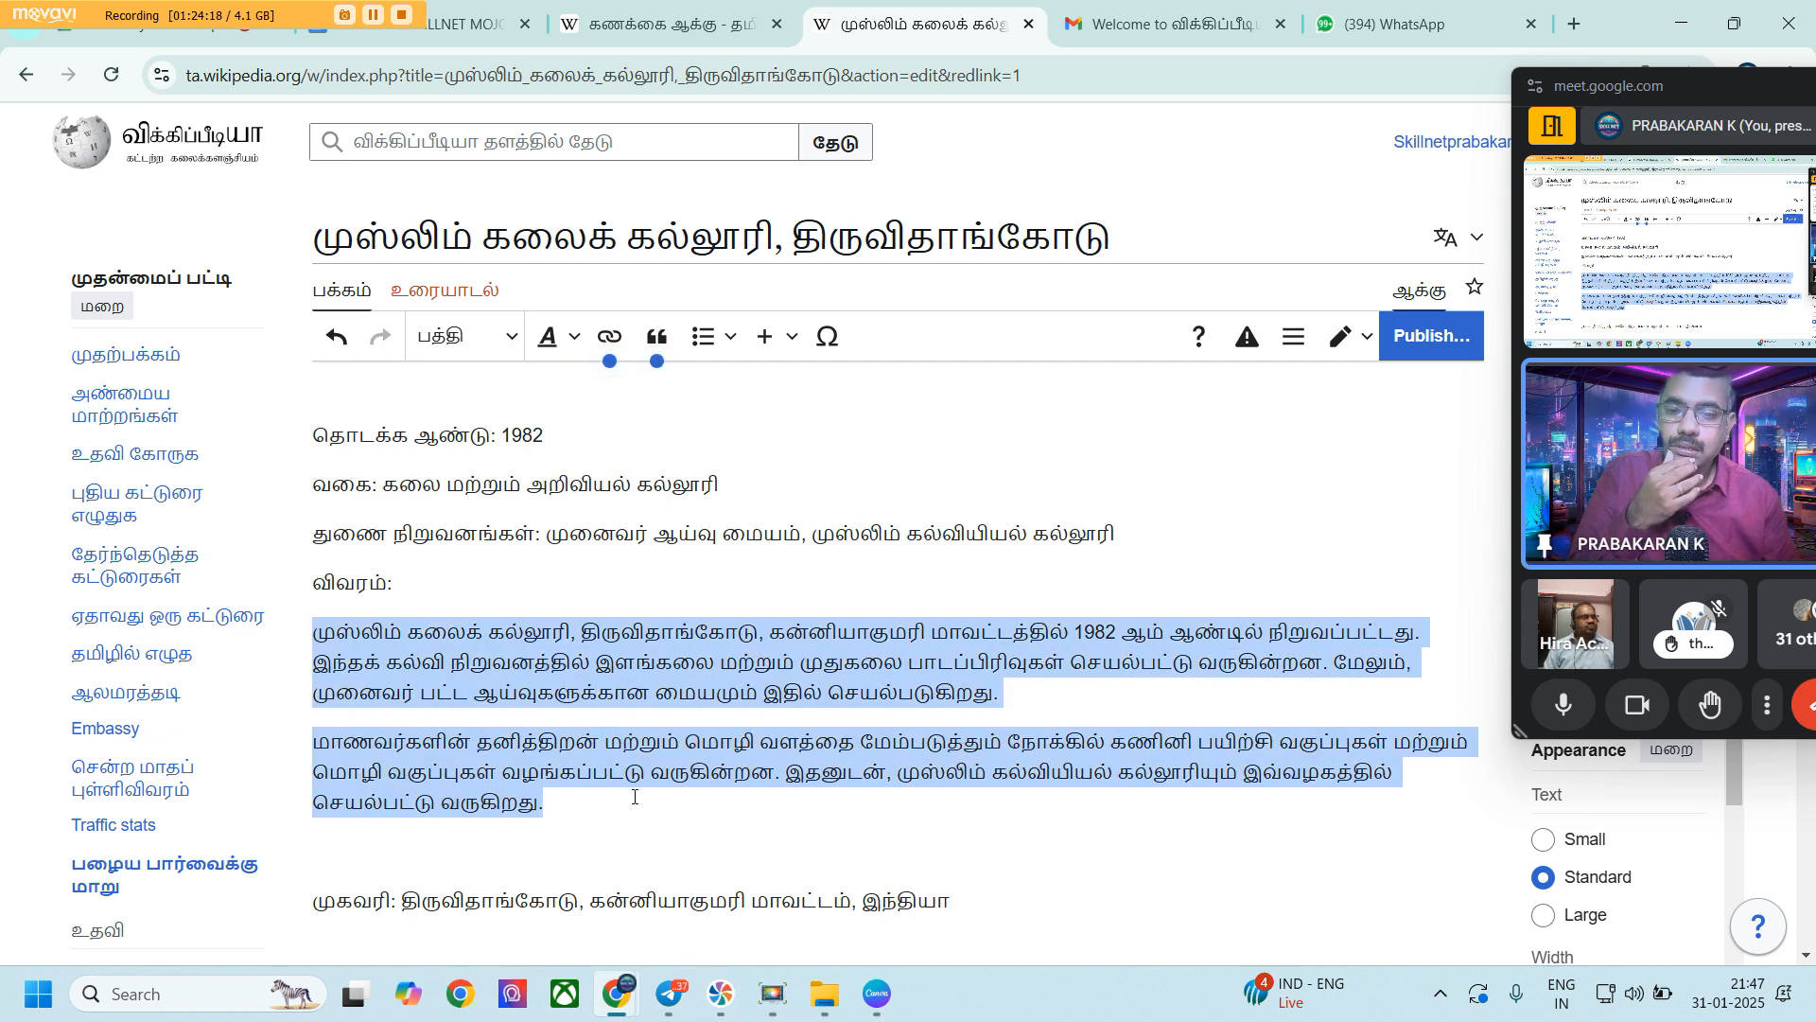
right_click(512, 703)
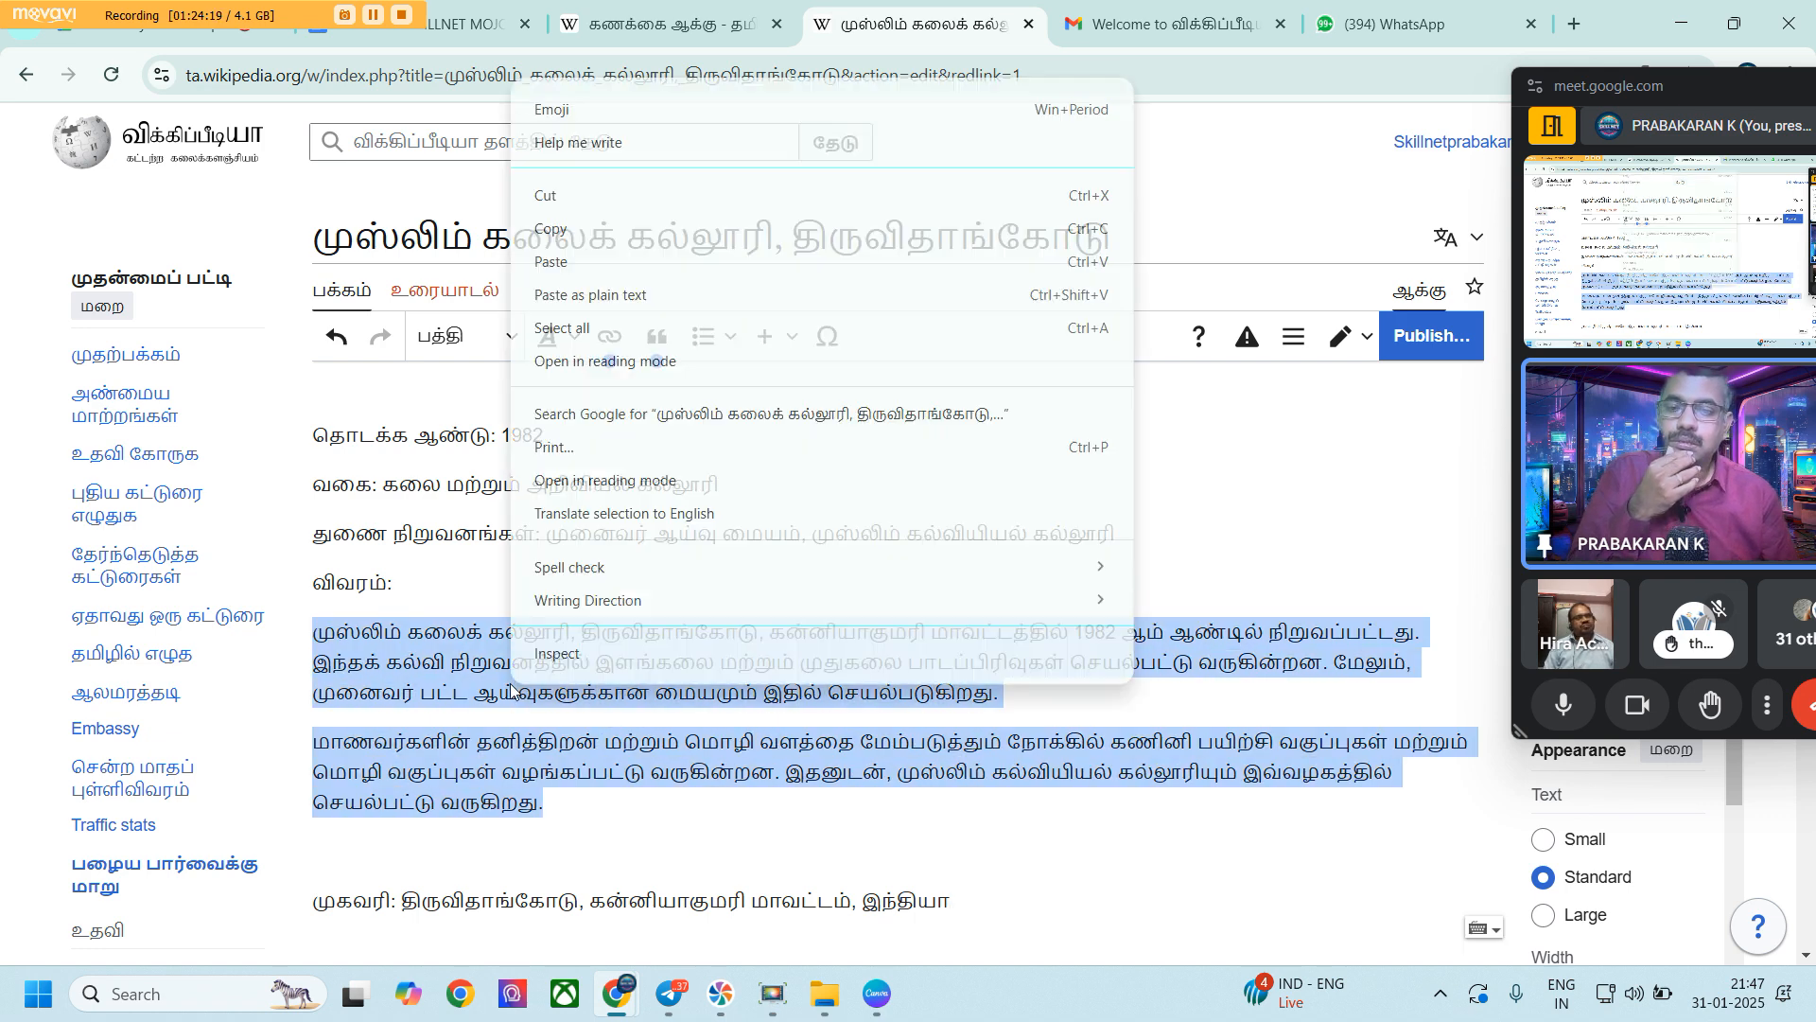
left_click(571, 215)
key("Delete")
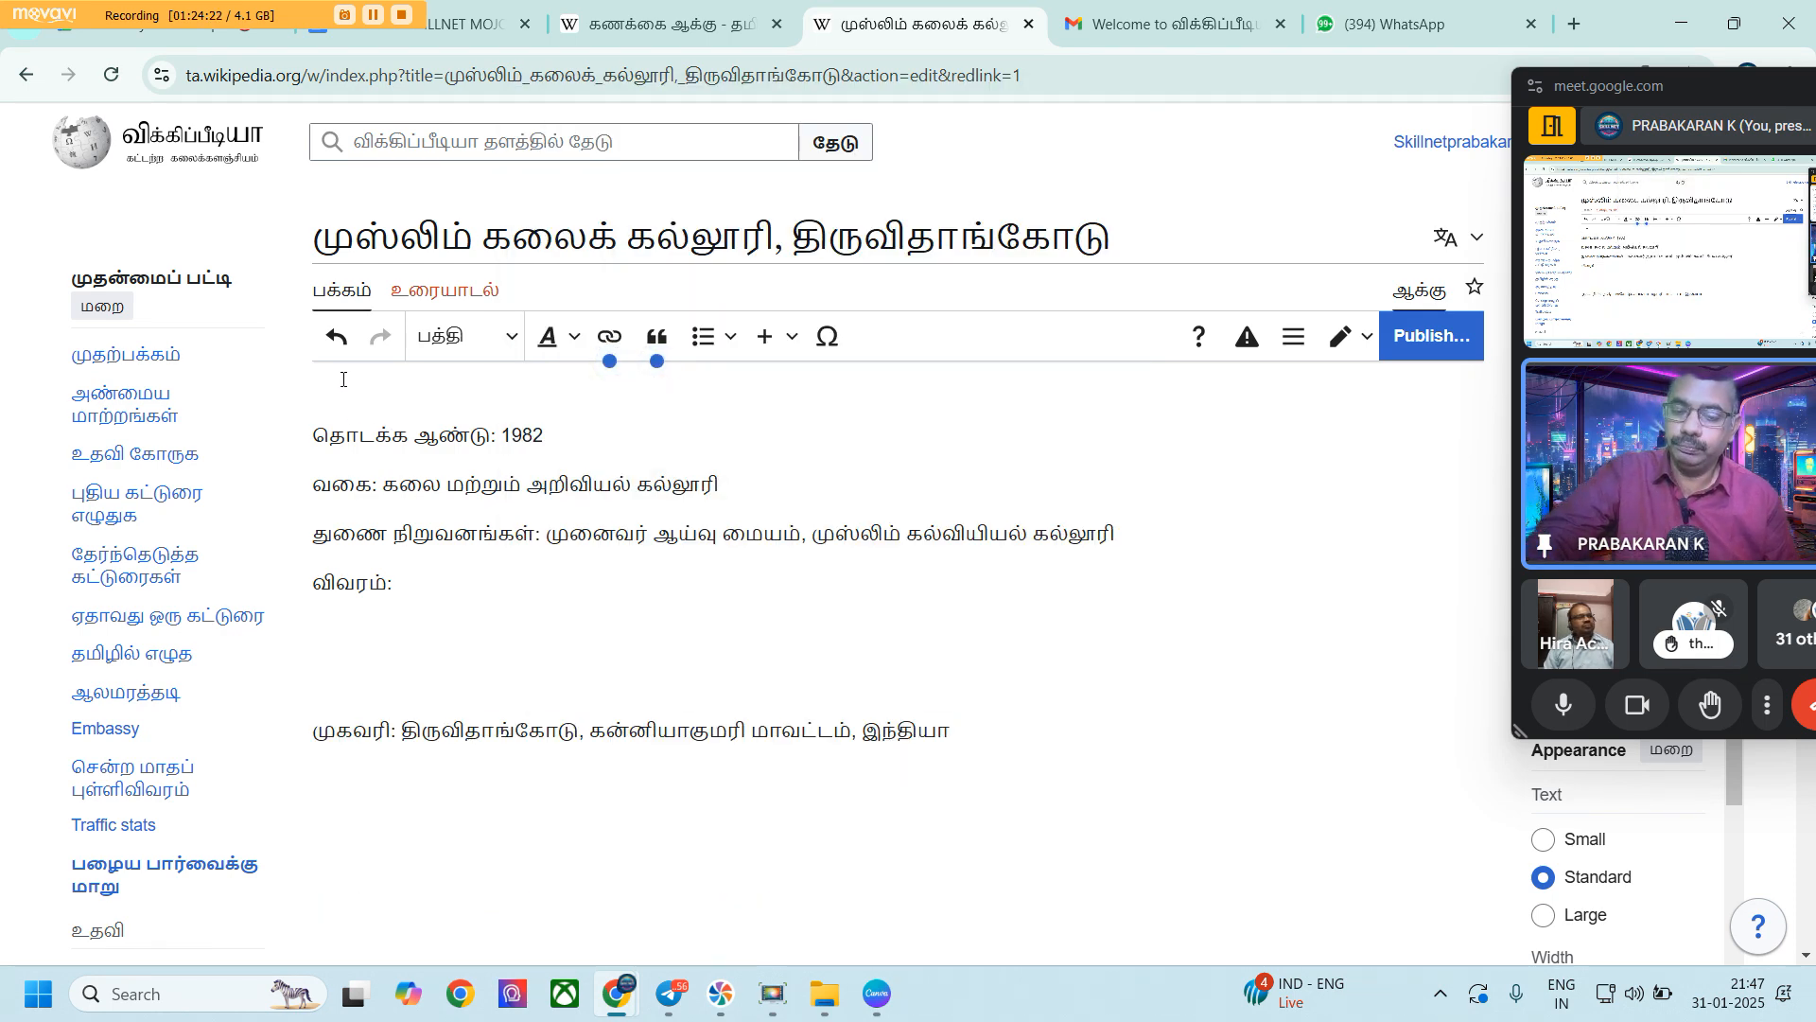
key("ctrl+v")
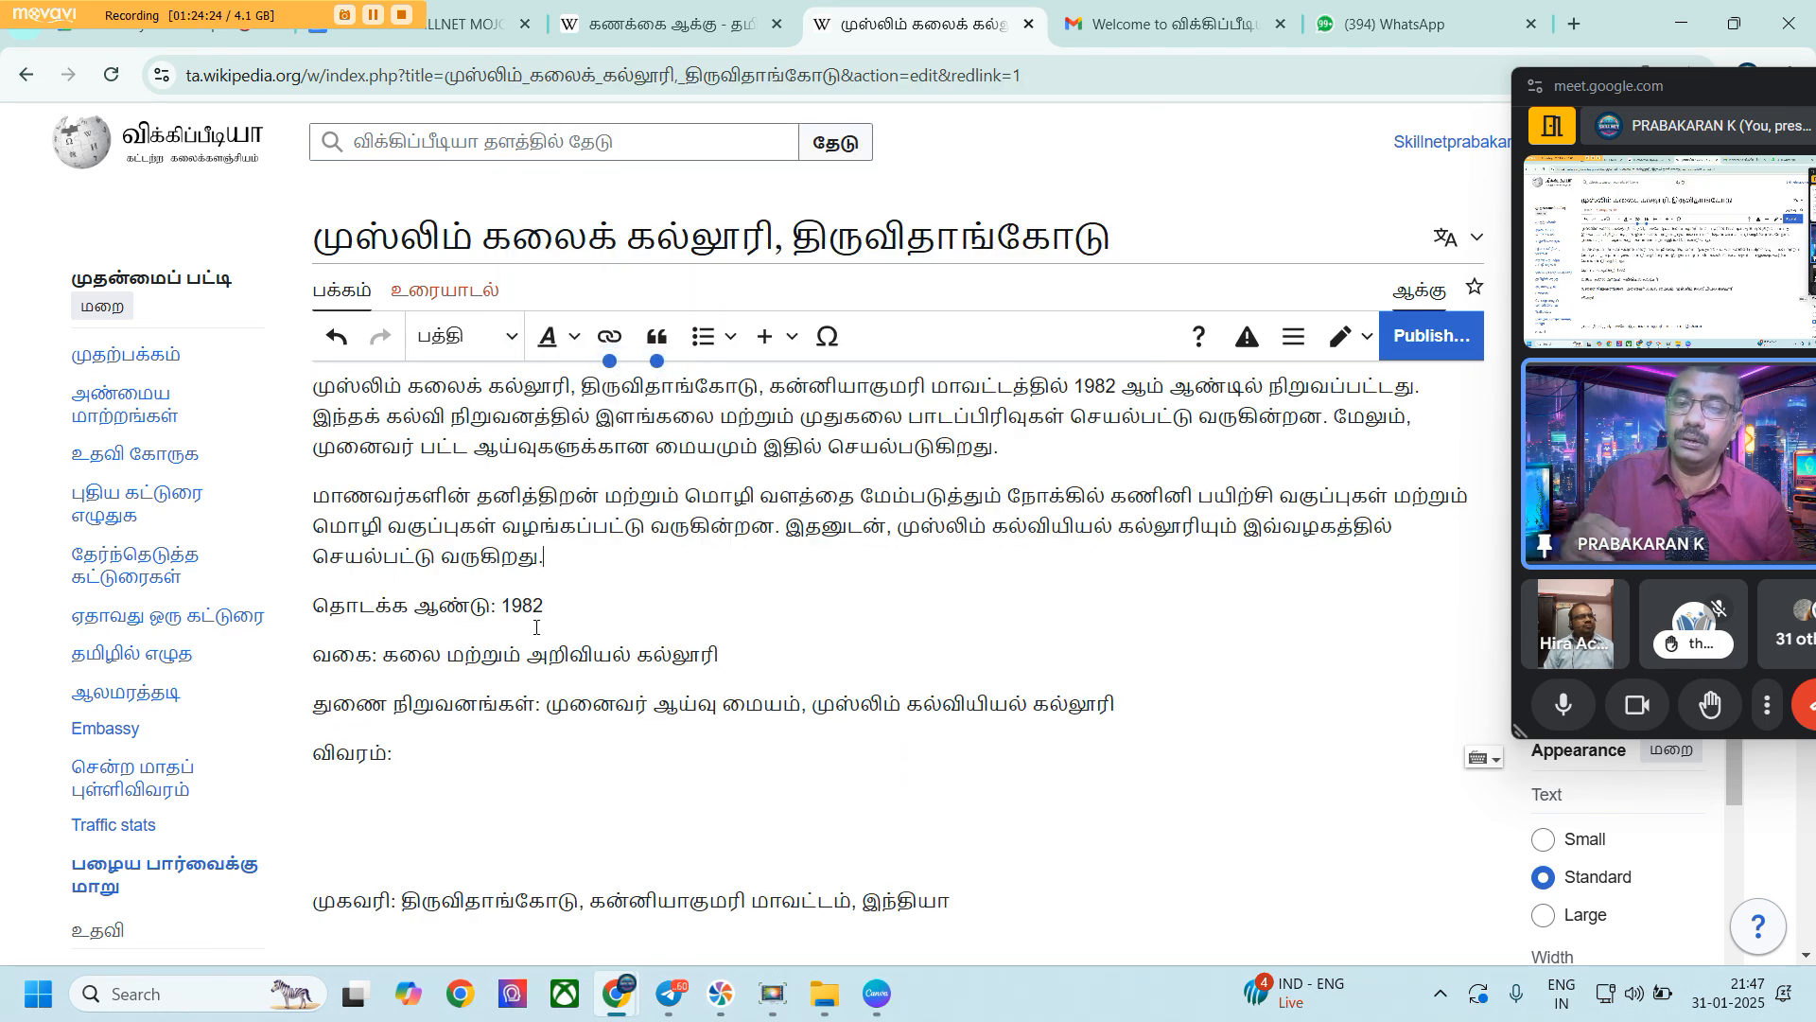
Remove the blank lines above the முகவரி line and delete the விவரம்: label with its line
scroll(753, 739, "down", 1)
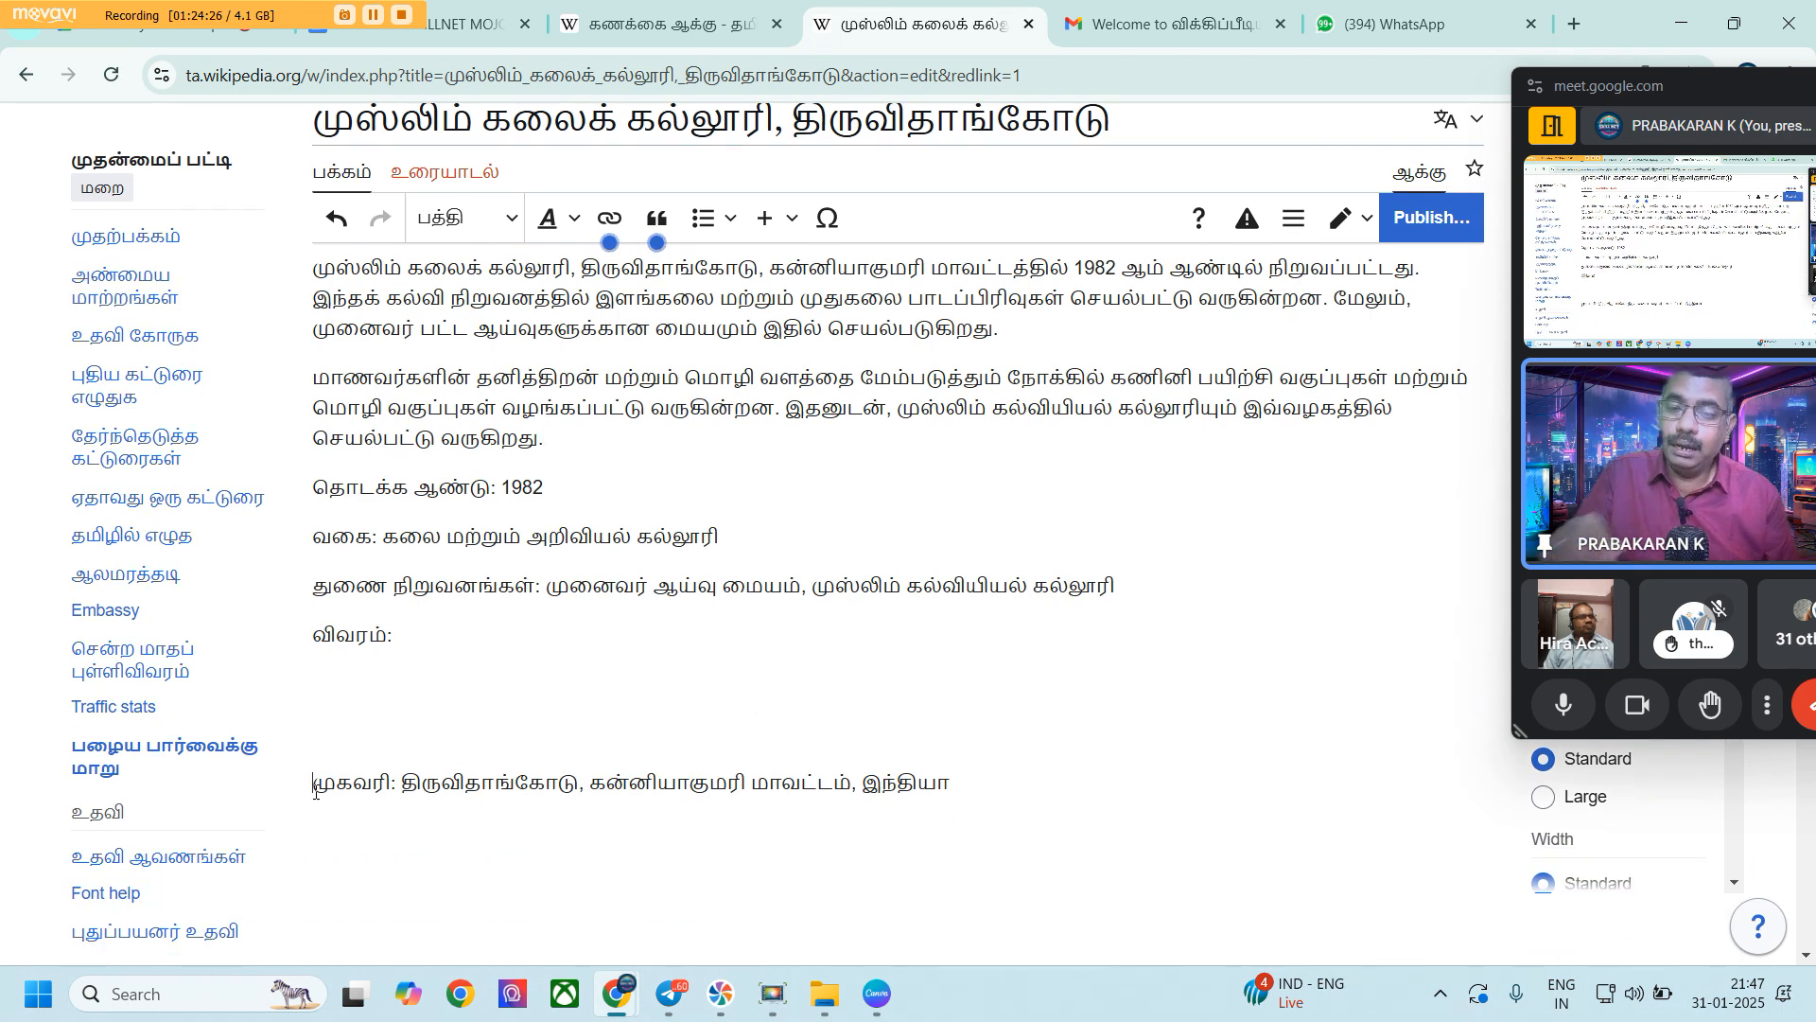
key("BackSpace")
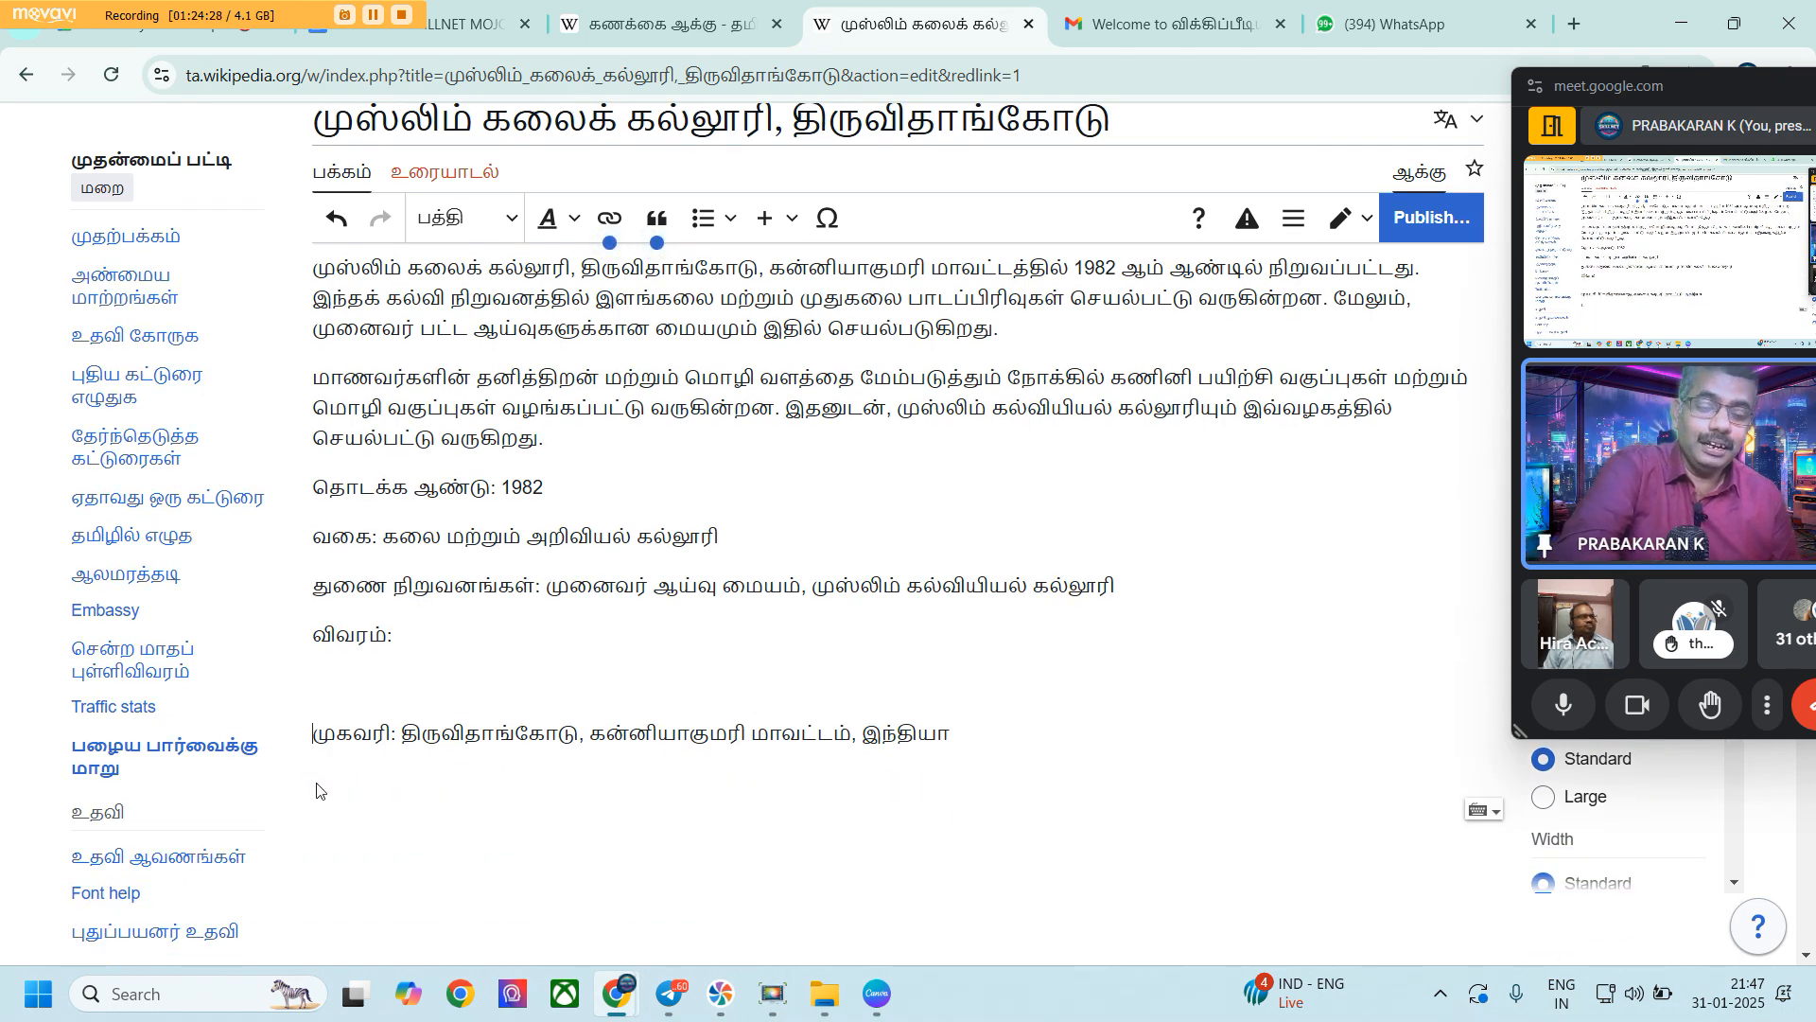
key("BackSpace")
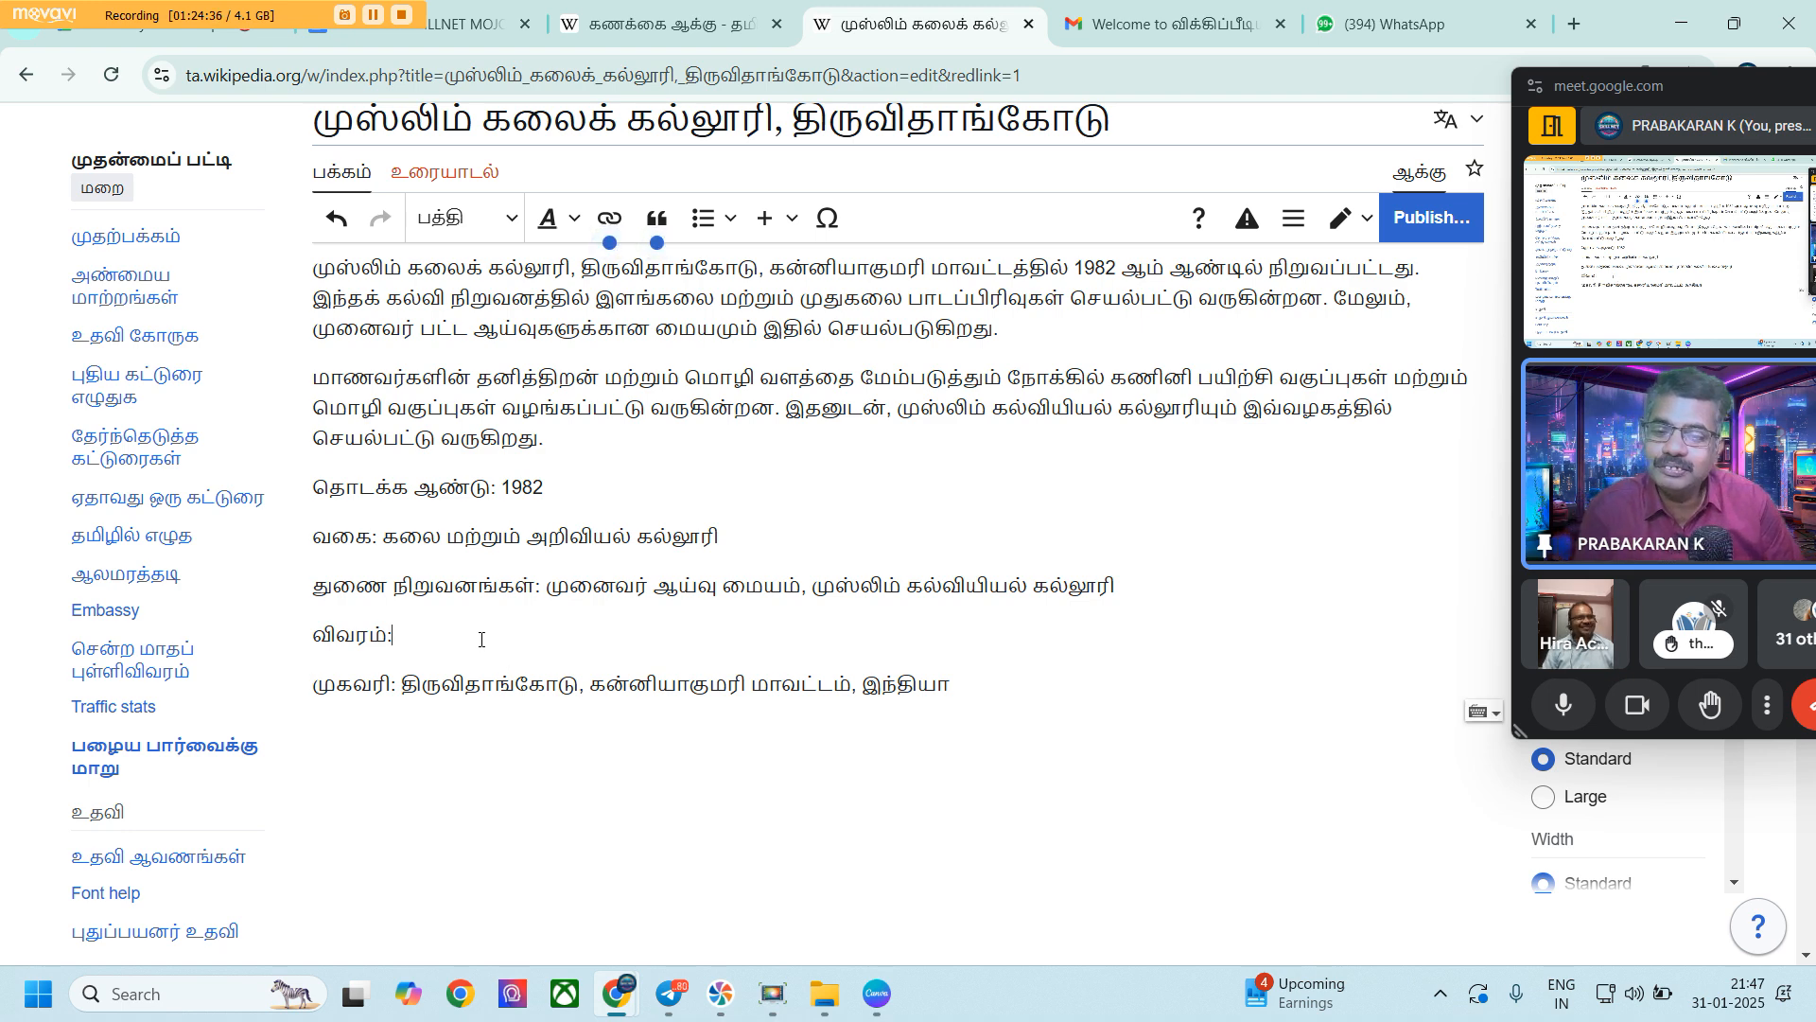
left_click_drag(480, 640, 325, 642)
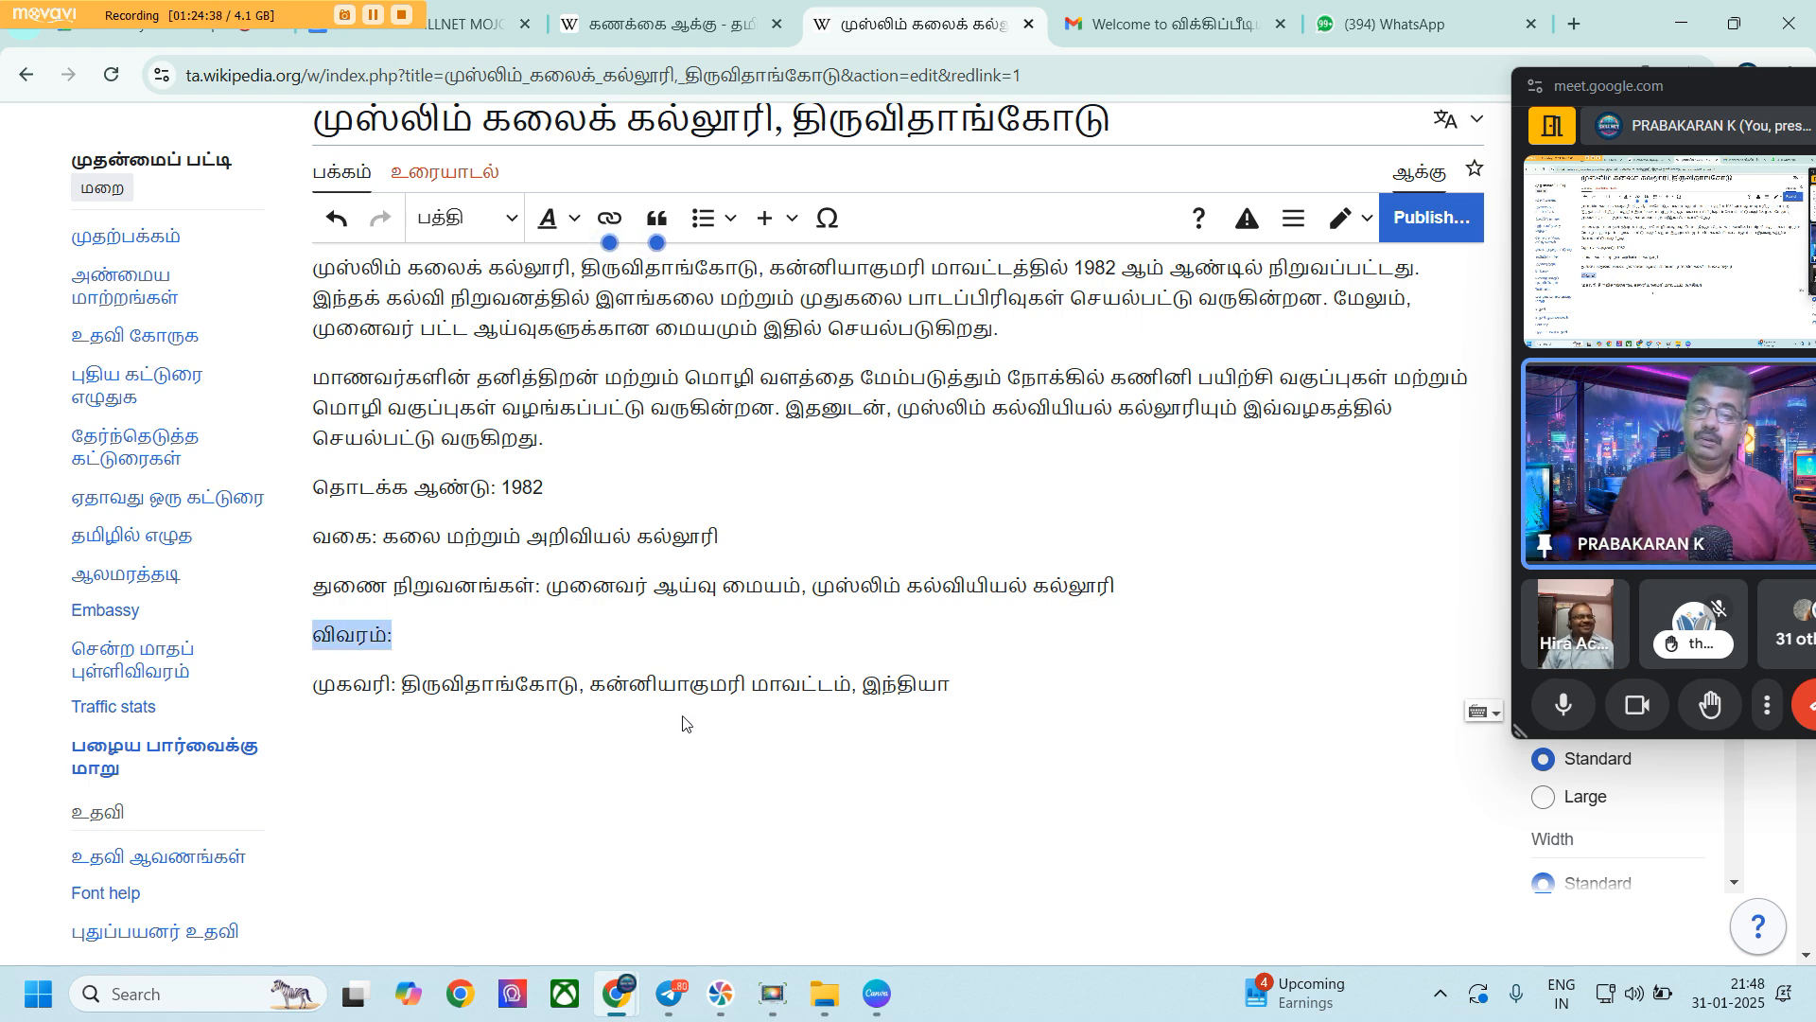
key("BackSpace")
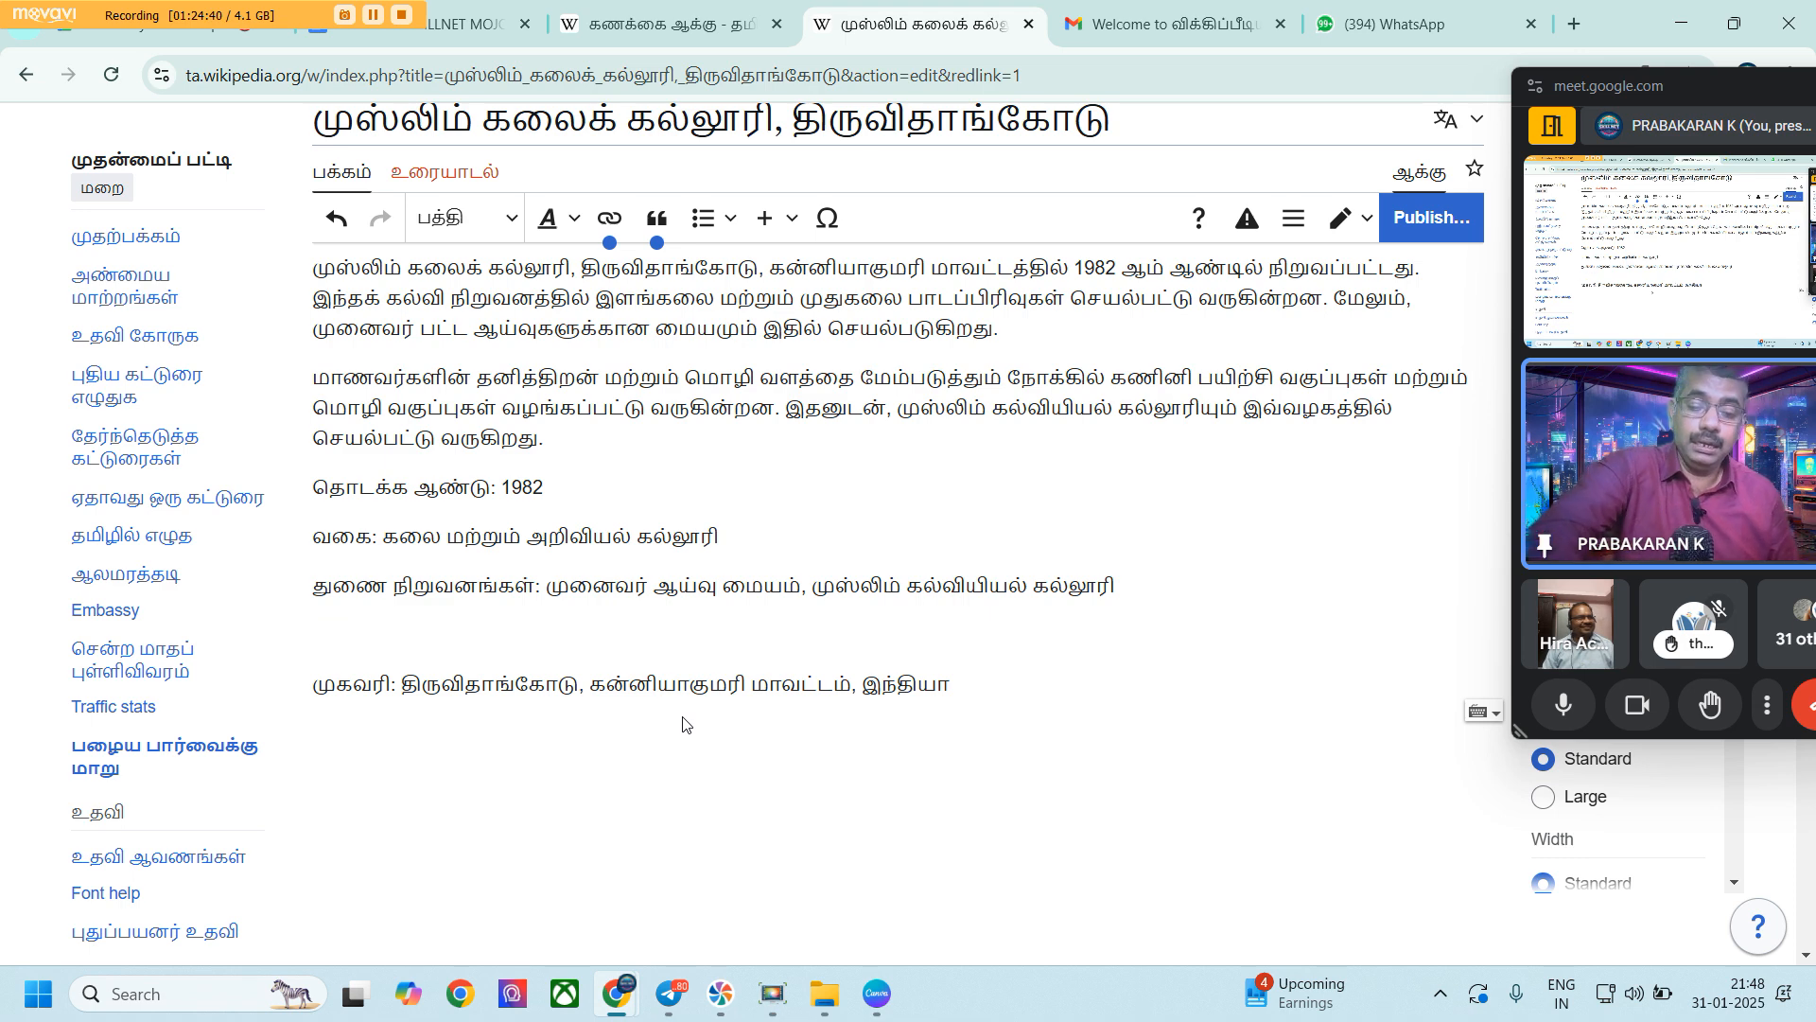
key("BackSpace")
scroll(685, 723, "up", 1)
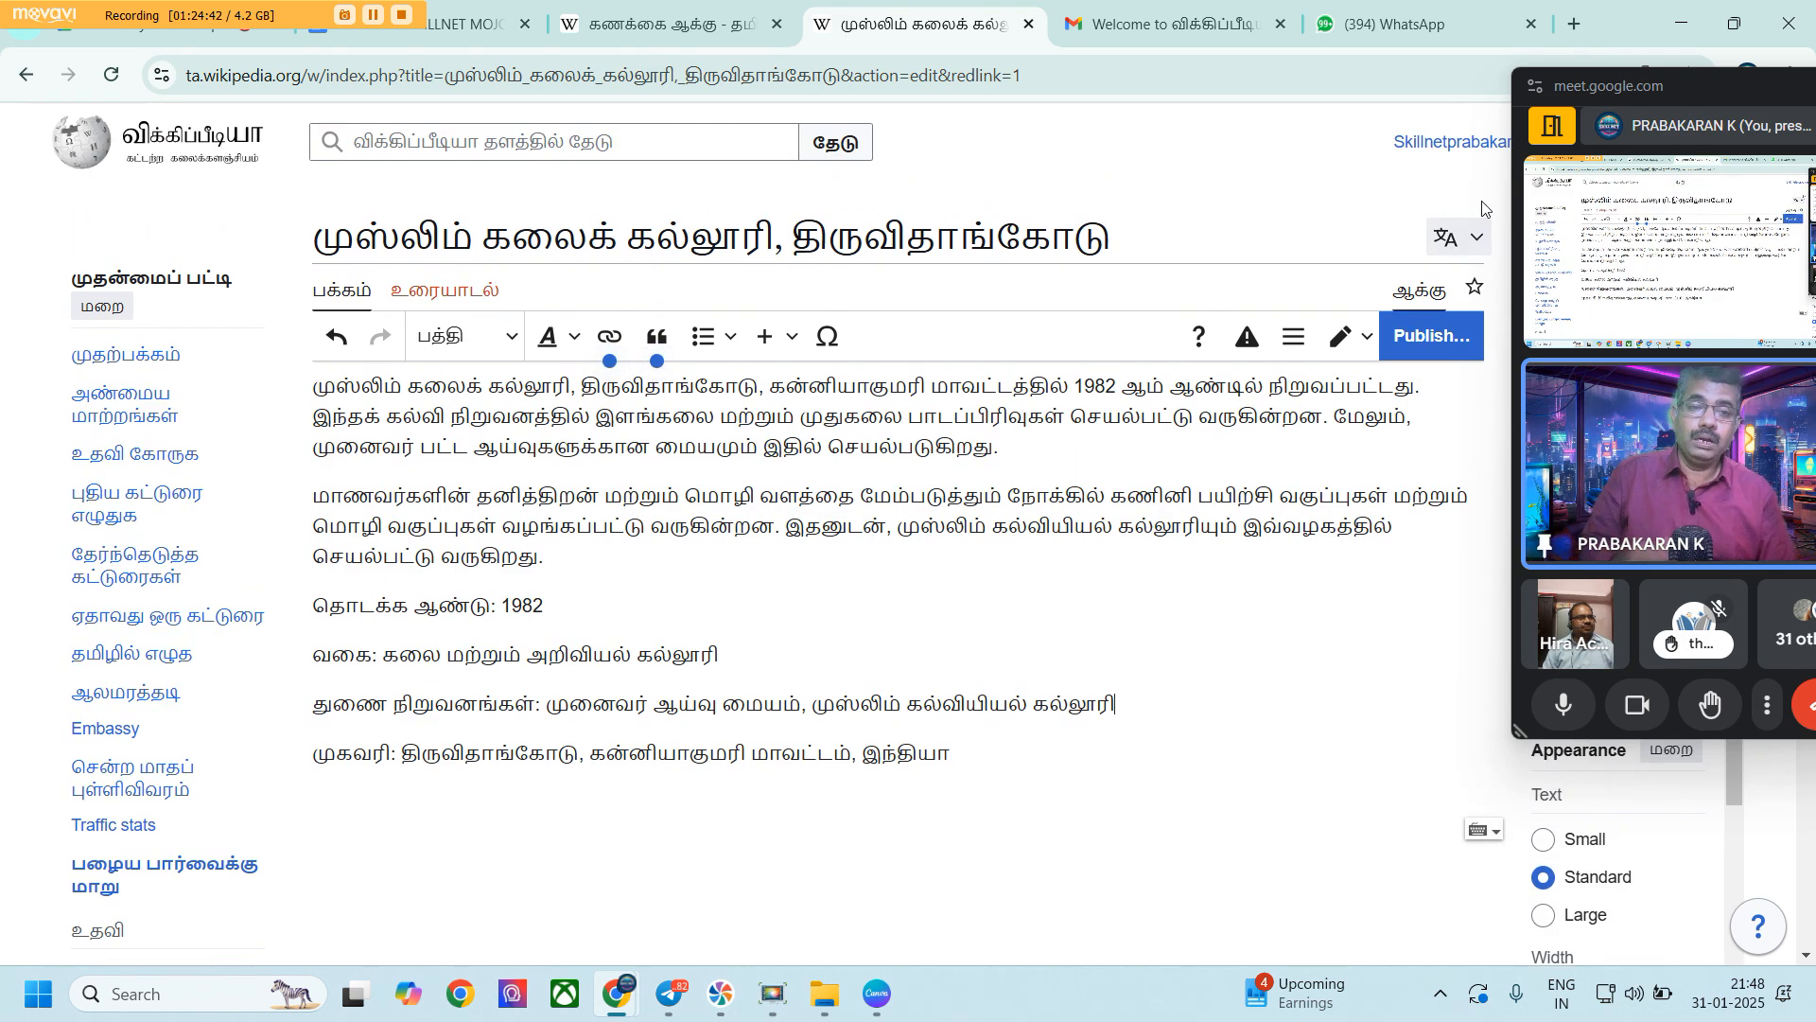
Apply the தலைப்பு heading style to the opening paragraph about the college's founding
left_click_drag(1724, 109, 1716, 53)
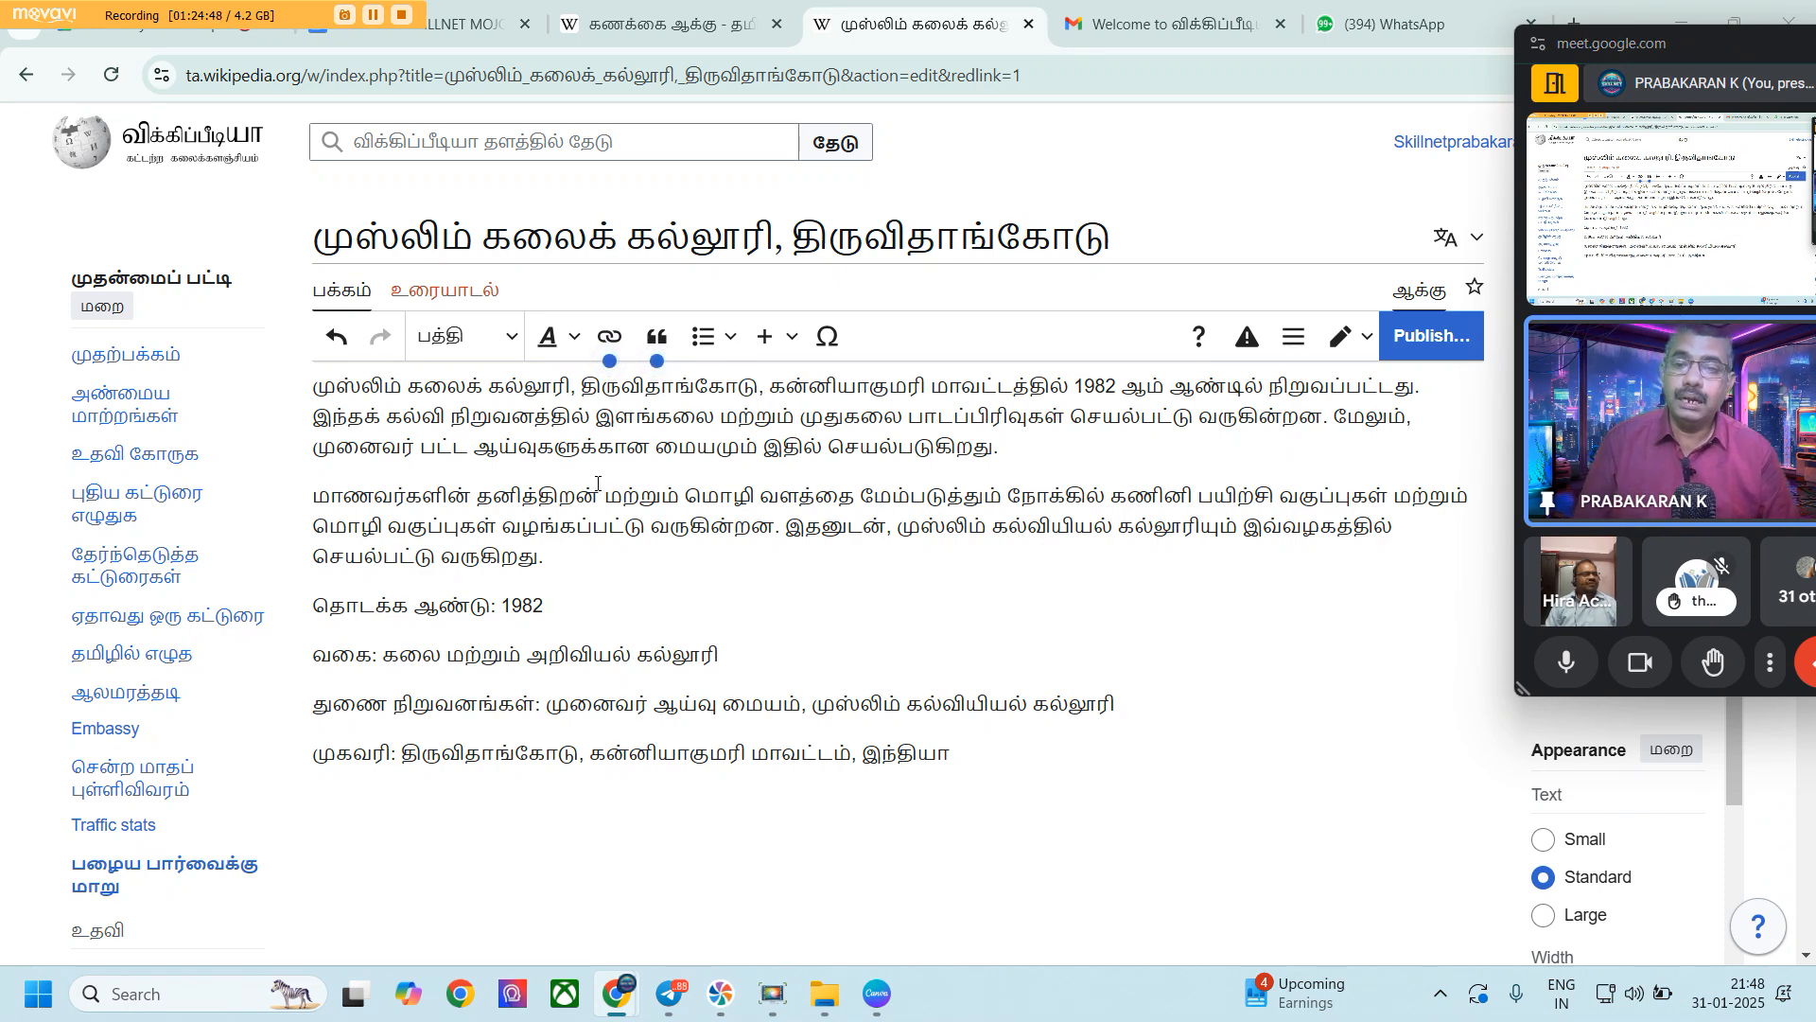
left_click(303, 385)
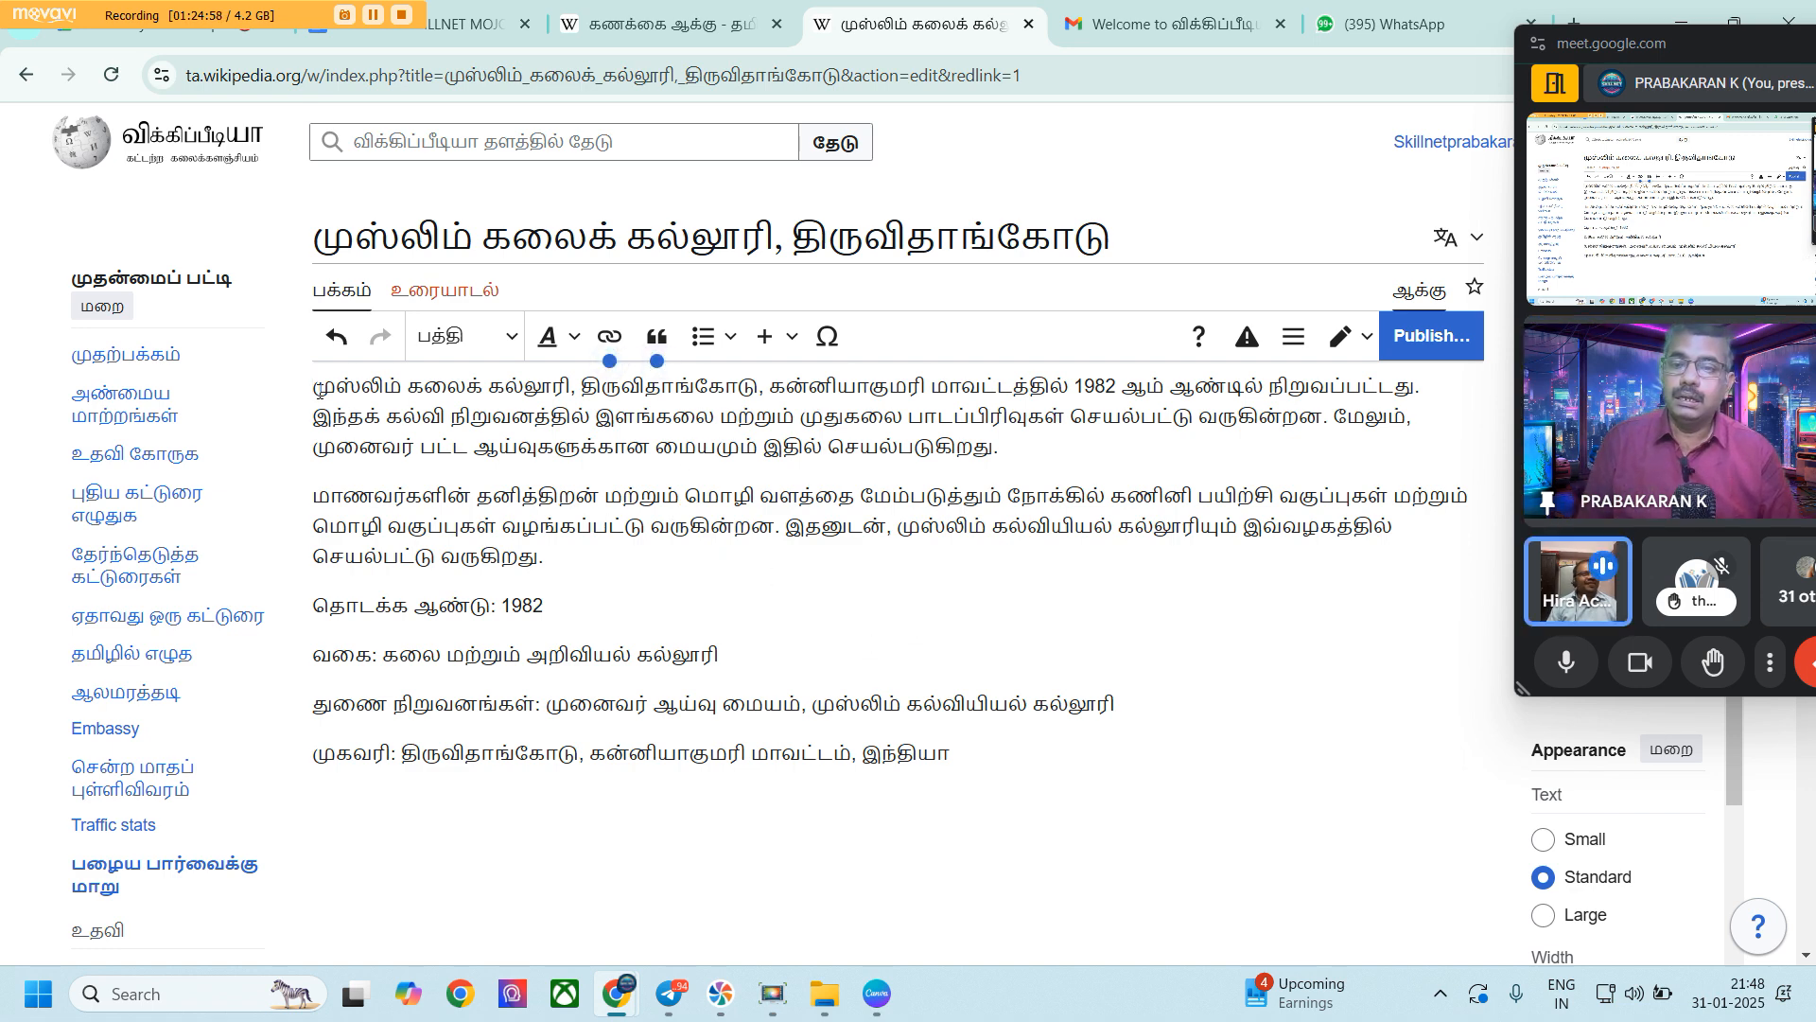
left_click_drag(314, 238, 1074, 307)
left_click(518, 341)
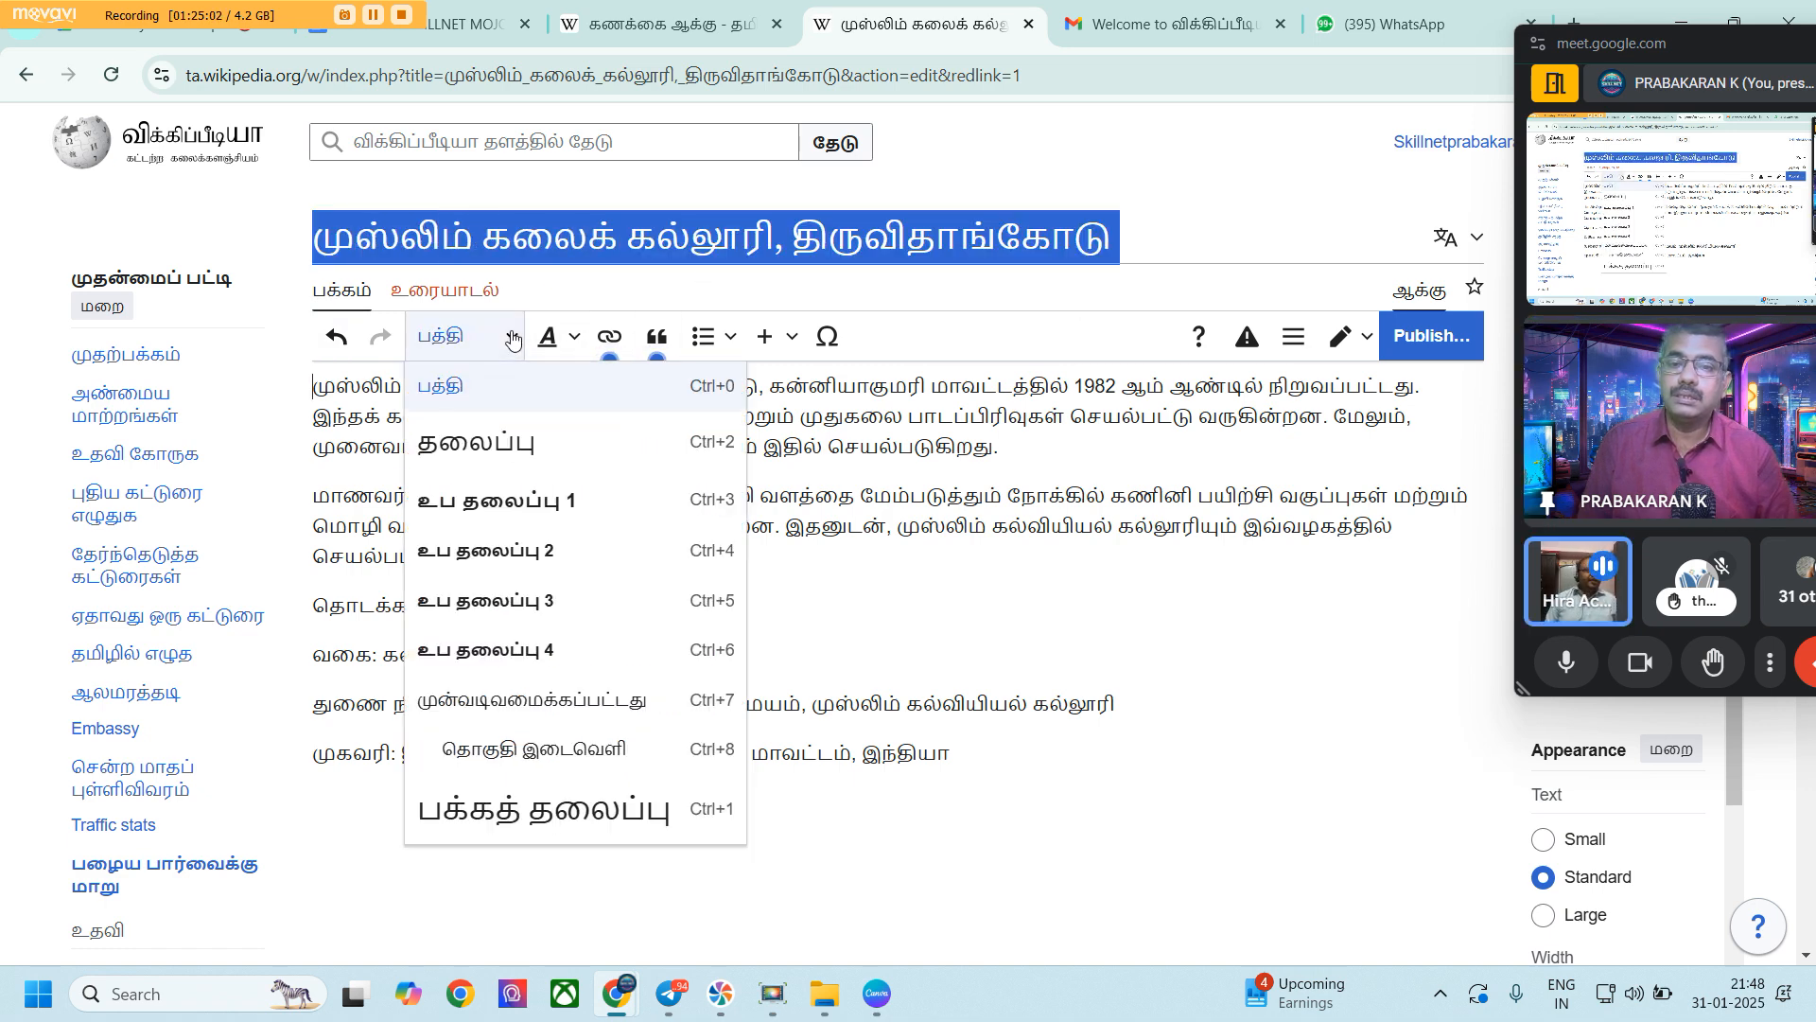
left_click(487, 449)
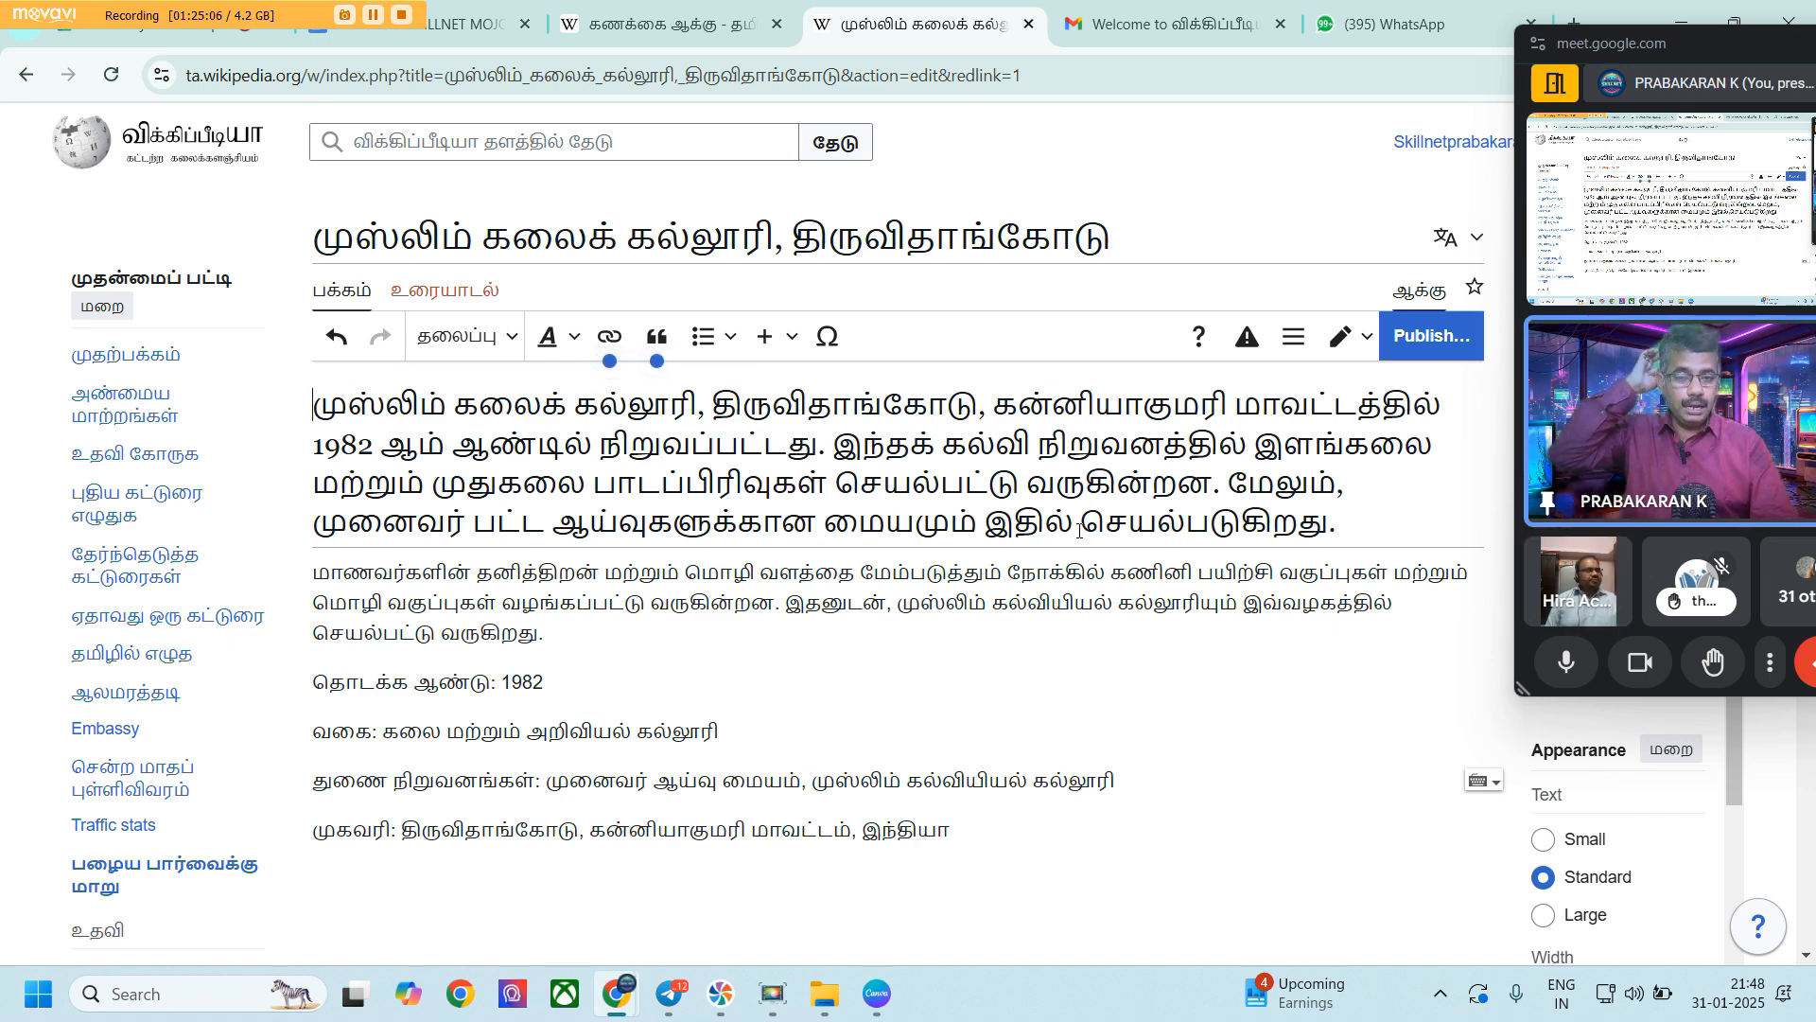
left_click_drag(314, 404, 1361, 520)
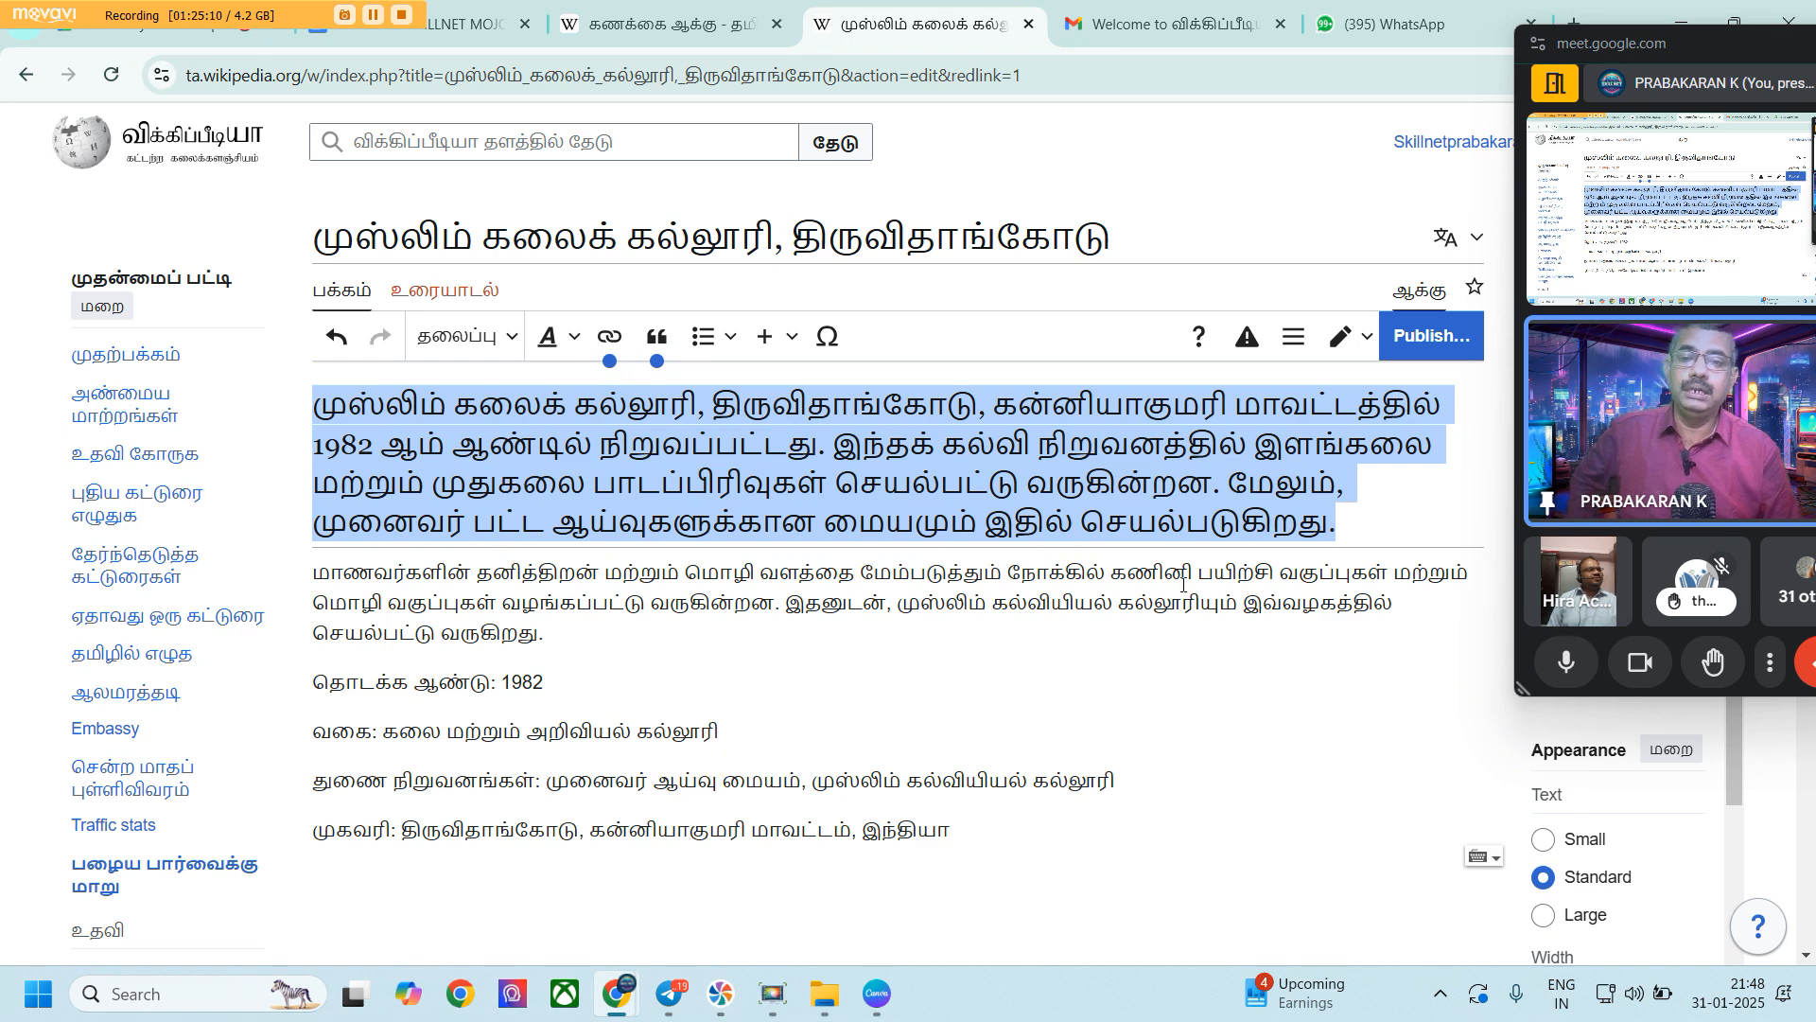
left_click(1137, 630)
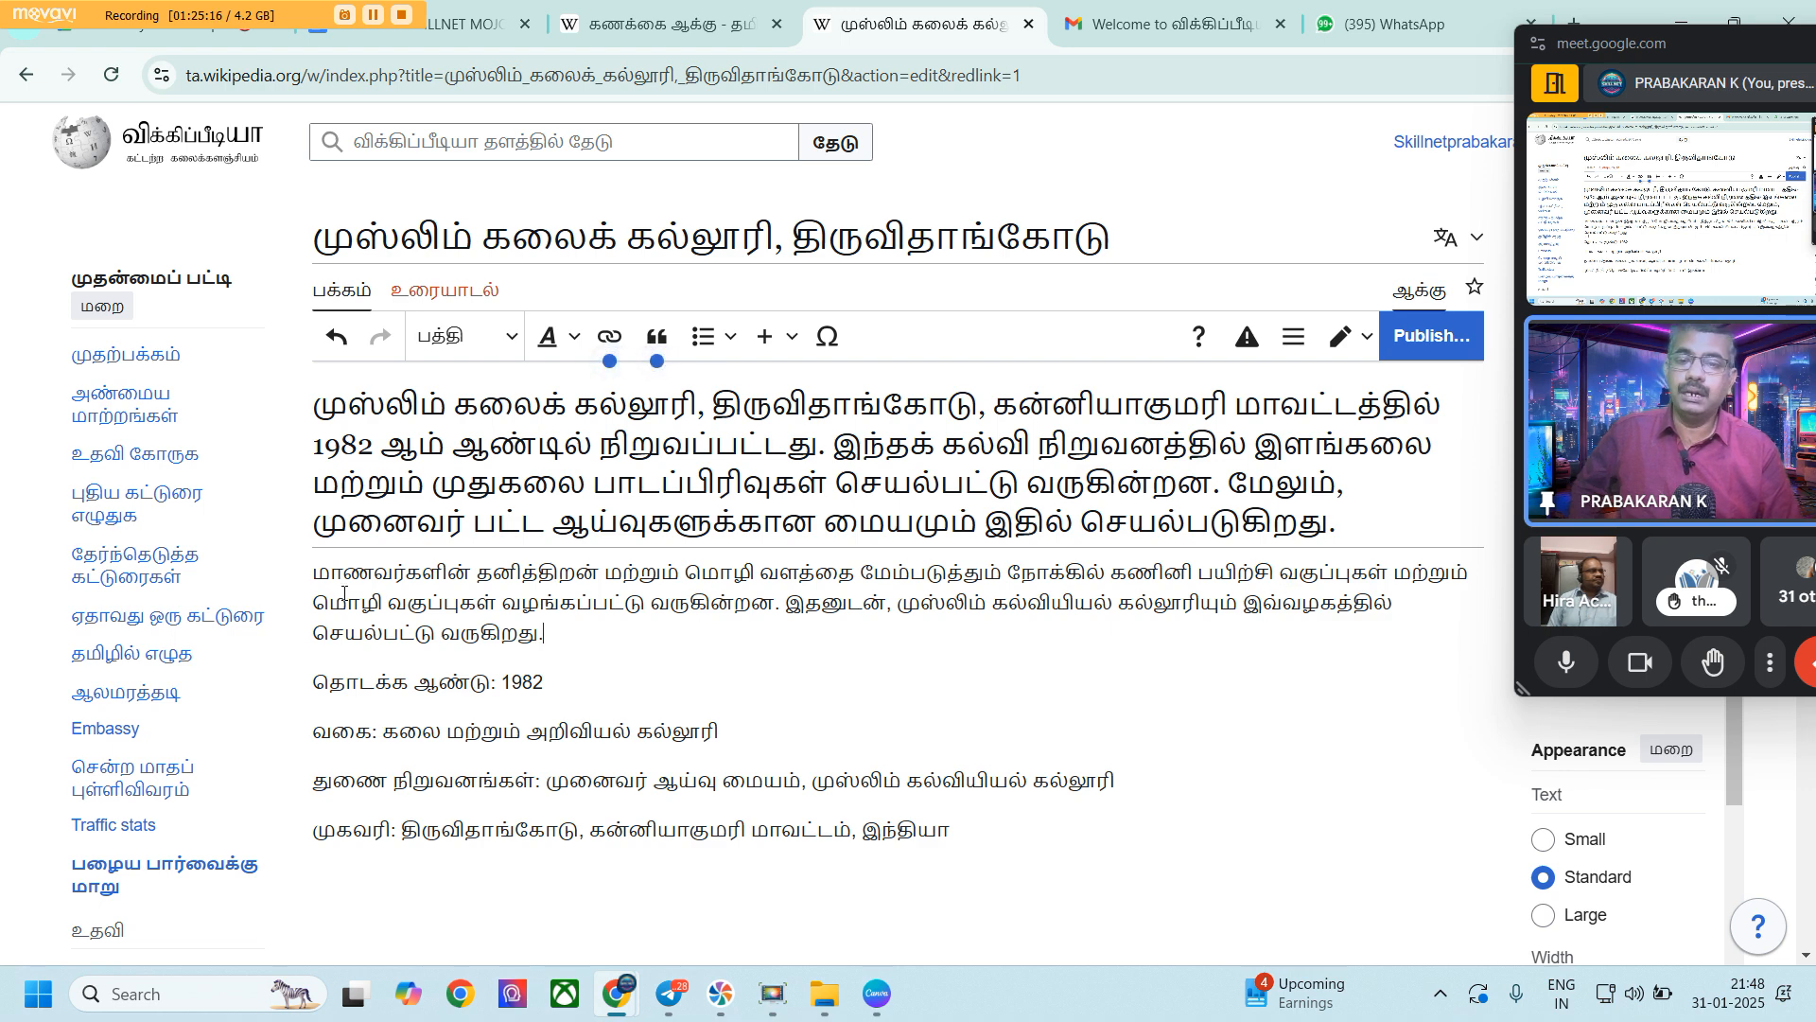
Insert a blank line above the மாணவர்களின் paragraph and apply the உப தலைப்பு 1 style to the தொடக்க ஆண்டு: 1982 line
left_click(315, 574)
key("Return")
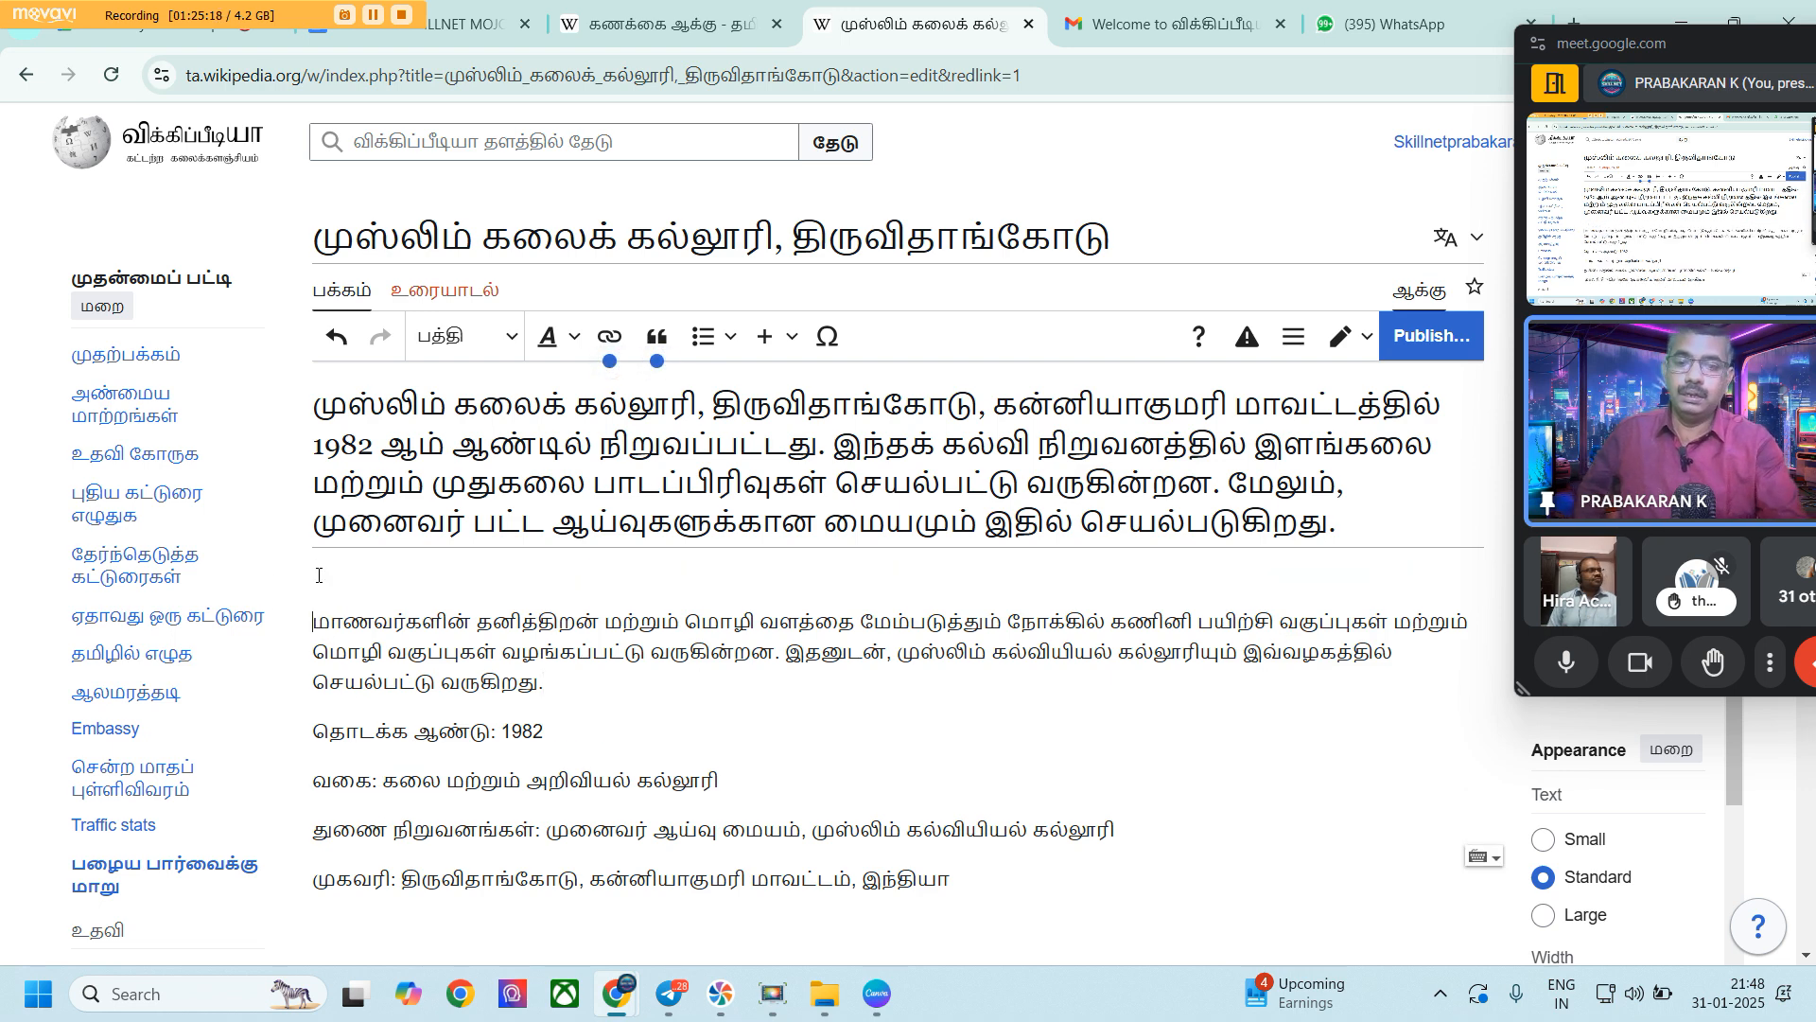
left_click_drag(545, 733, 420, 691)
left_click(506, 343)
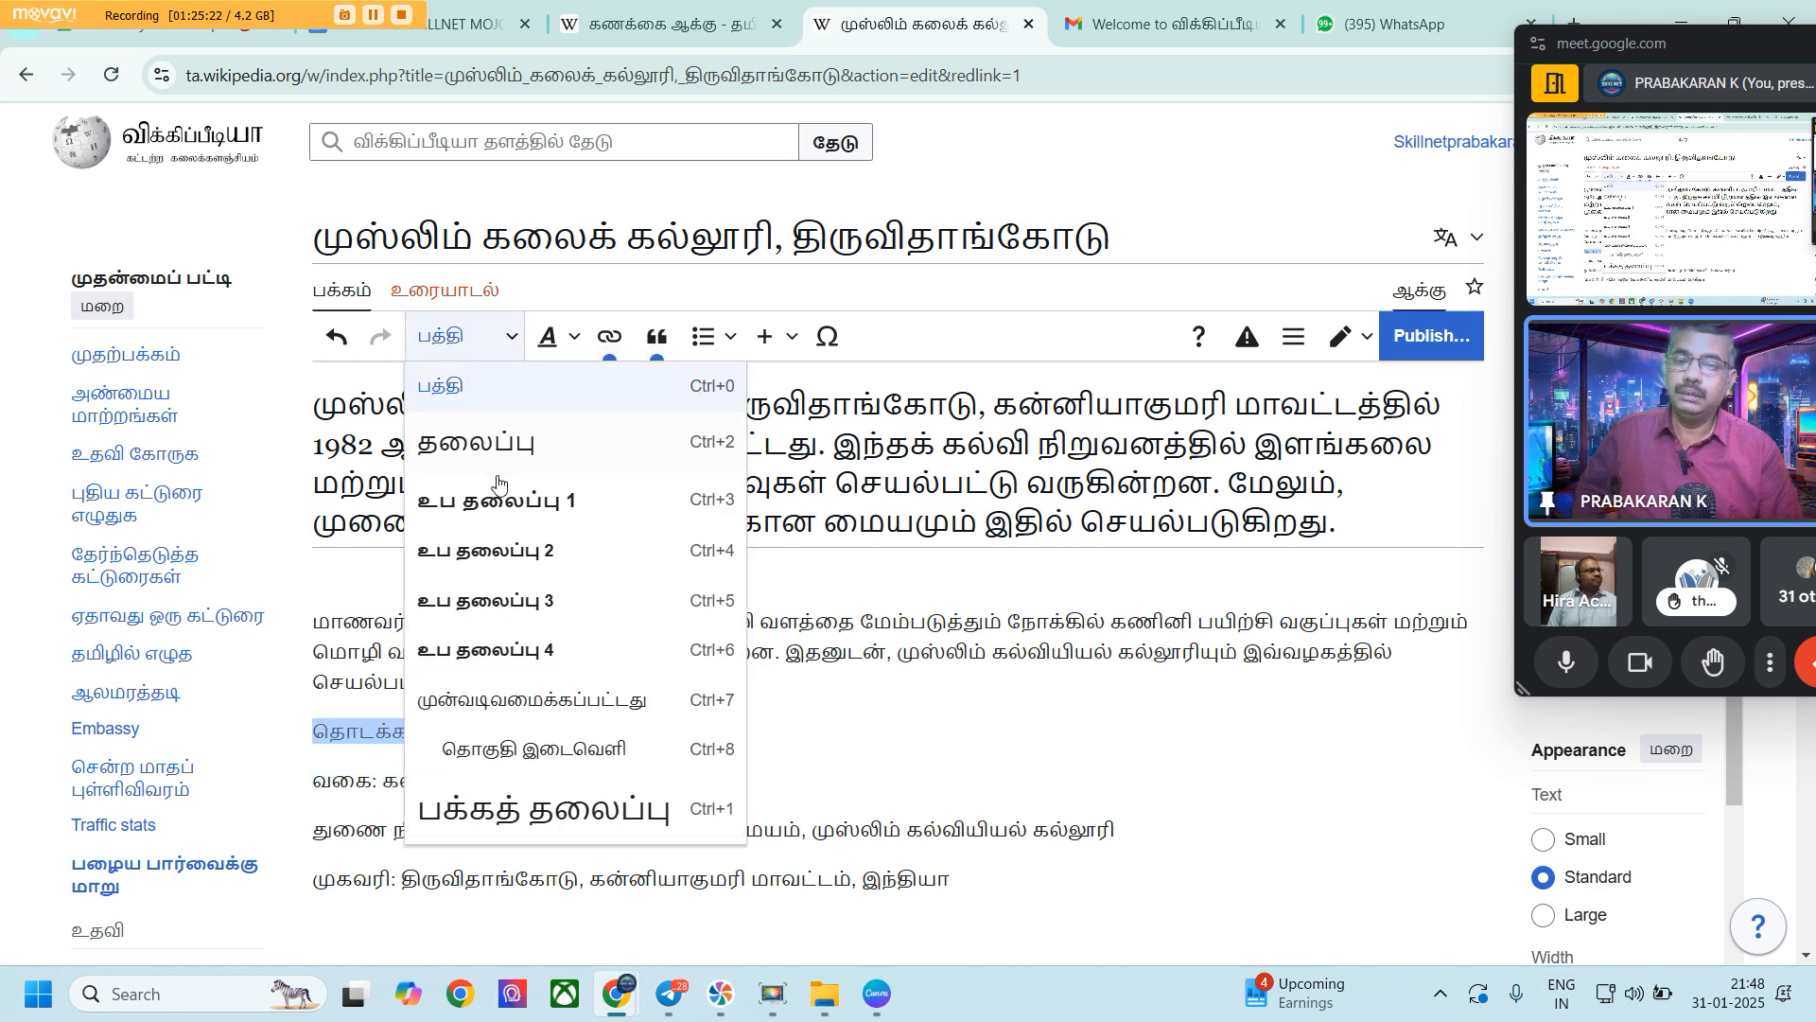
left_click(504, 495)
Apply the உப தலைப்பு 3 style to the வகை: கலை மற்றும் அறிவியல் கல்லூரி line
left_click(637, 787)
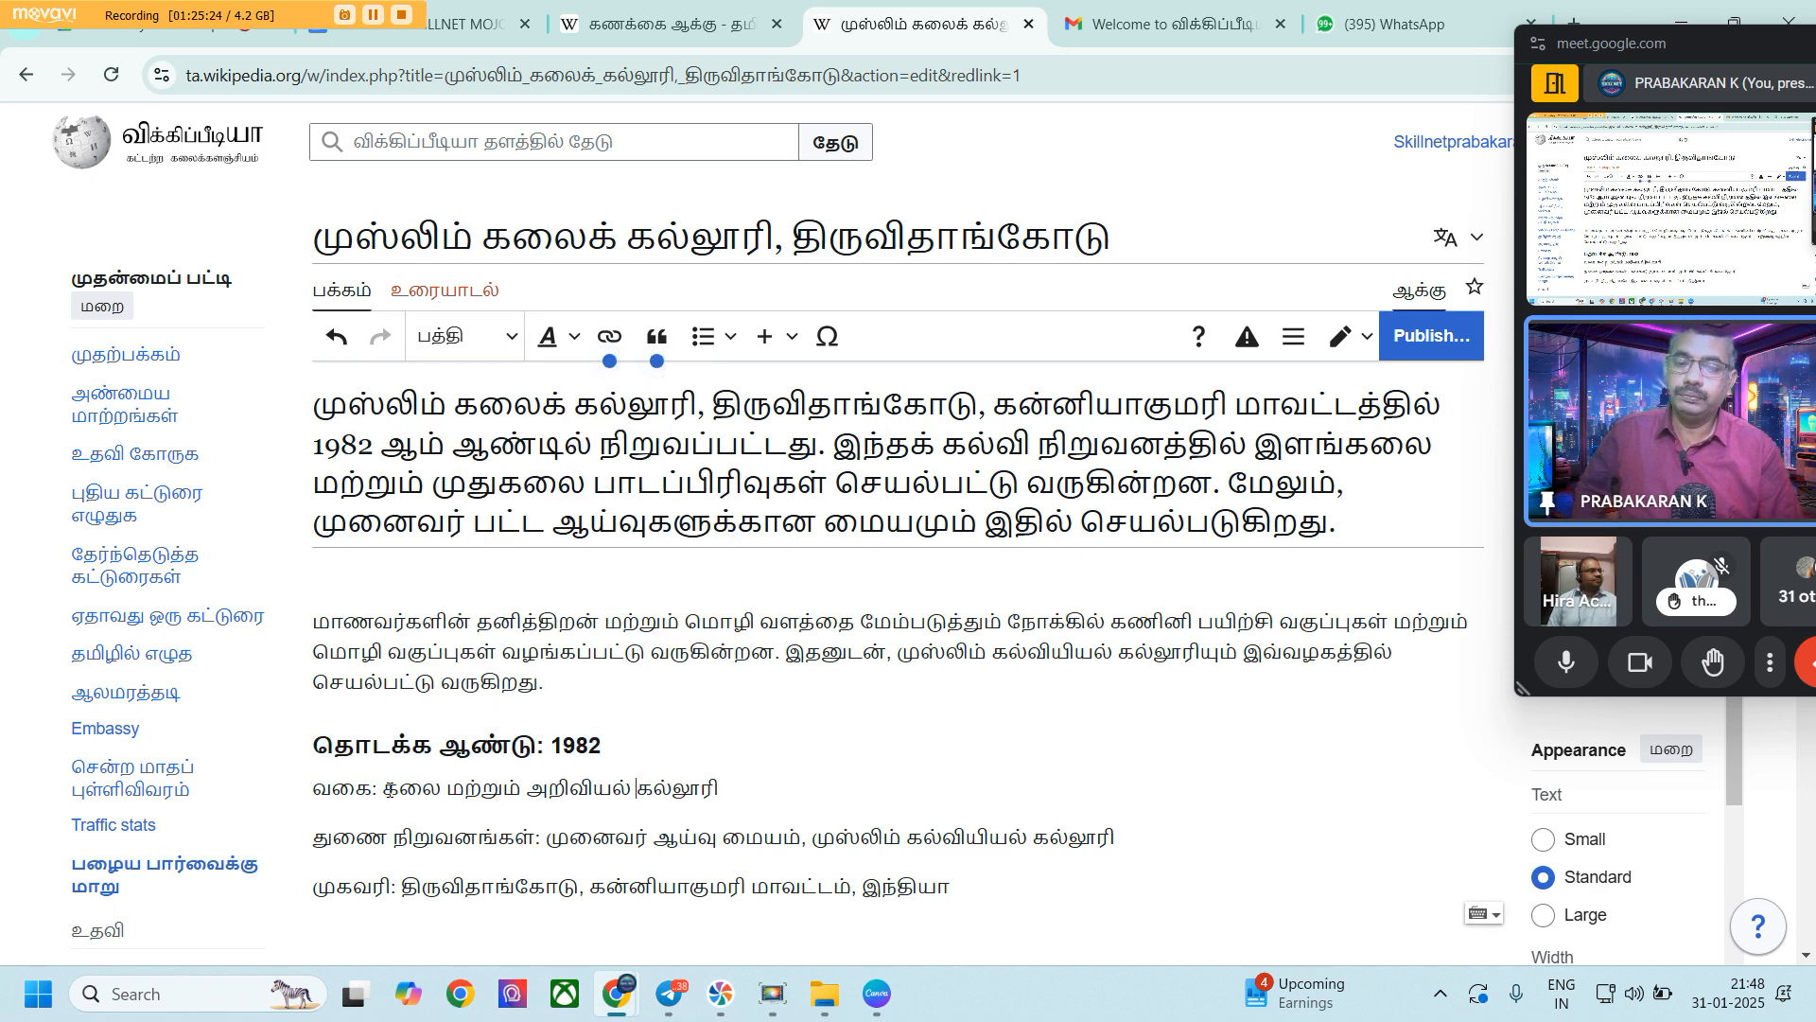
mouse_move(293, 798)
left_mouse_down()
mouse_move(700, 789)
mouse_move(310, 771)
left_mouse_up()
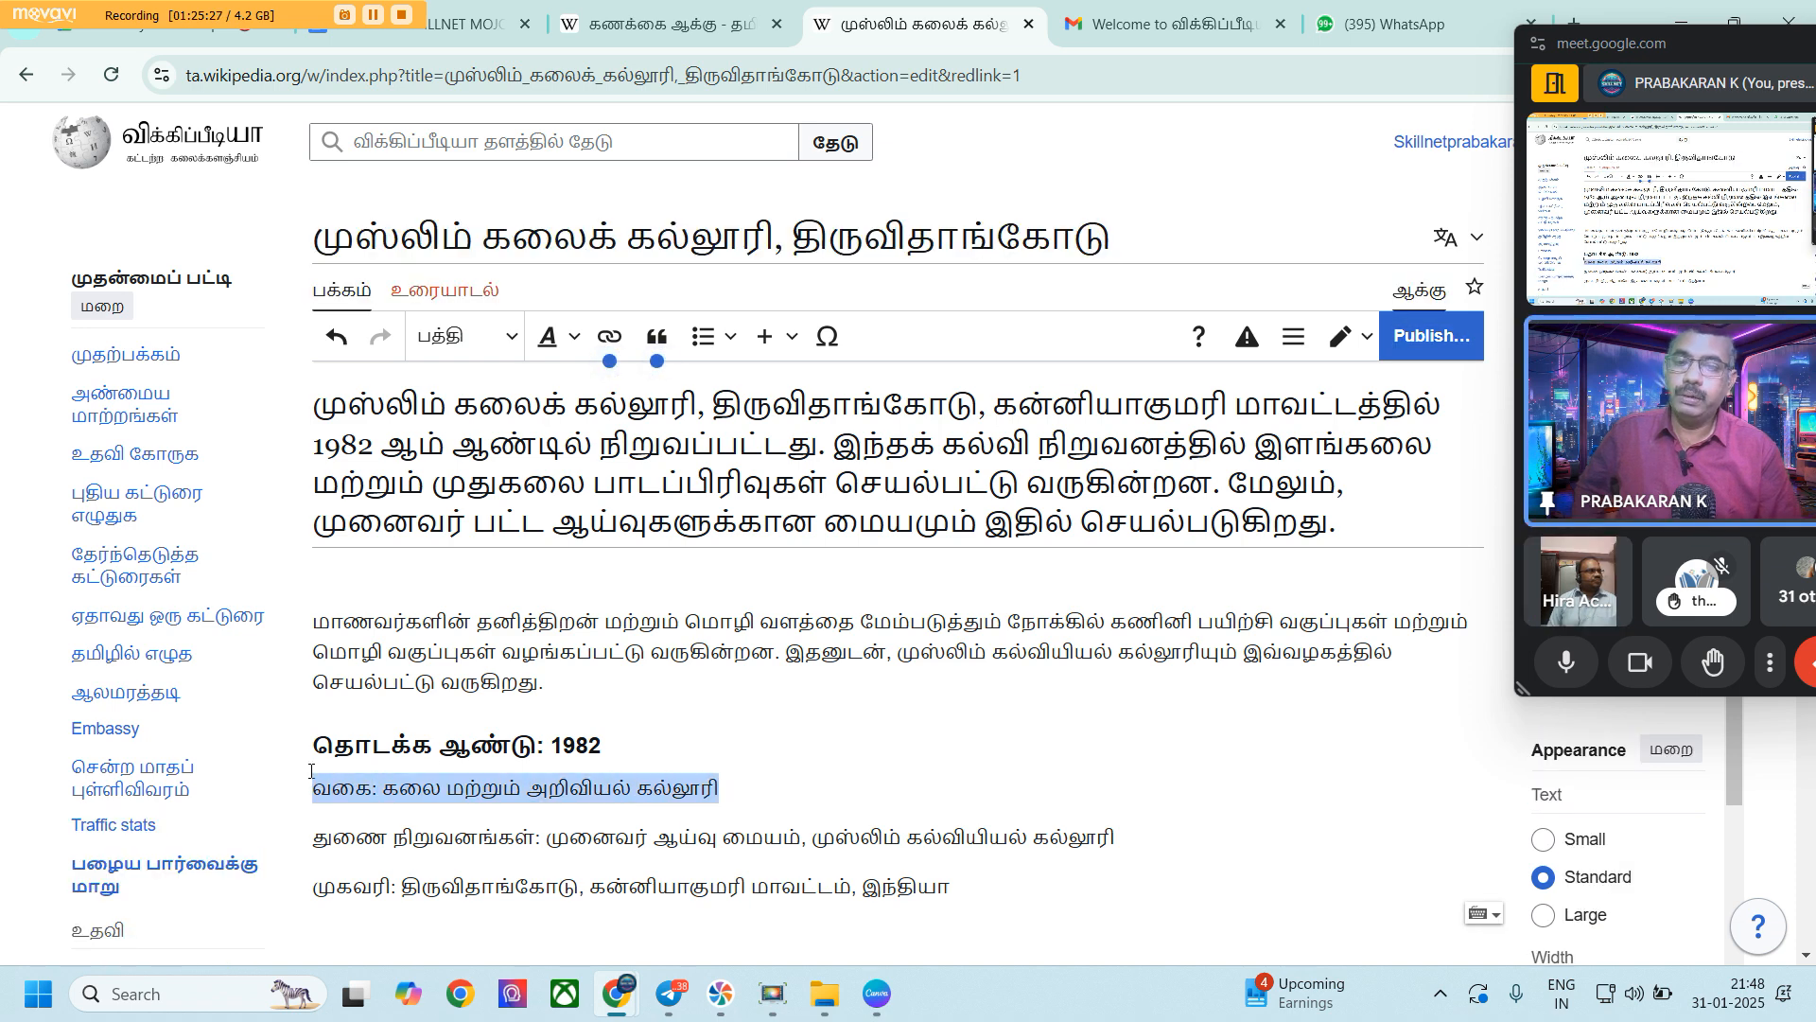
left_click(510, 338)
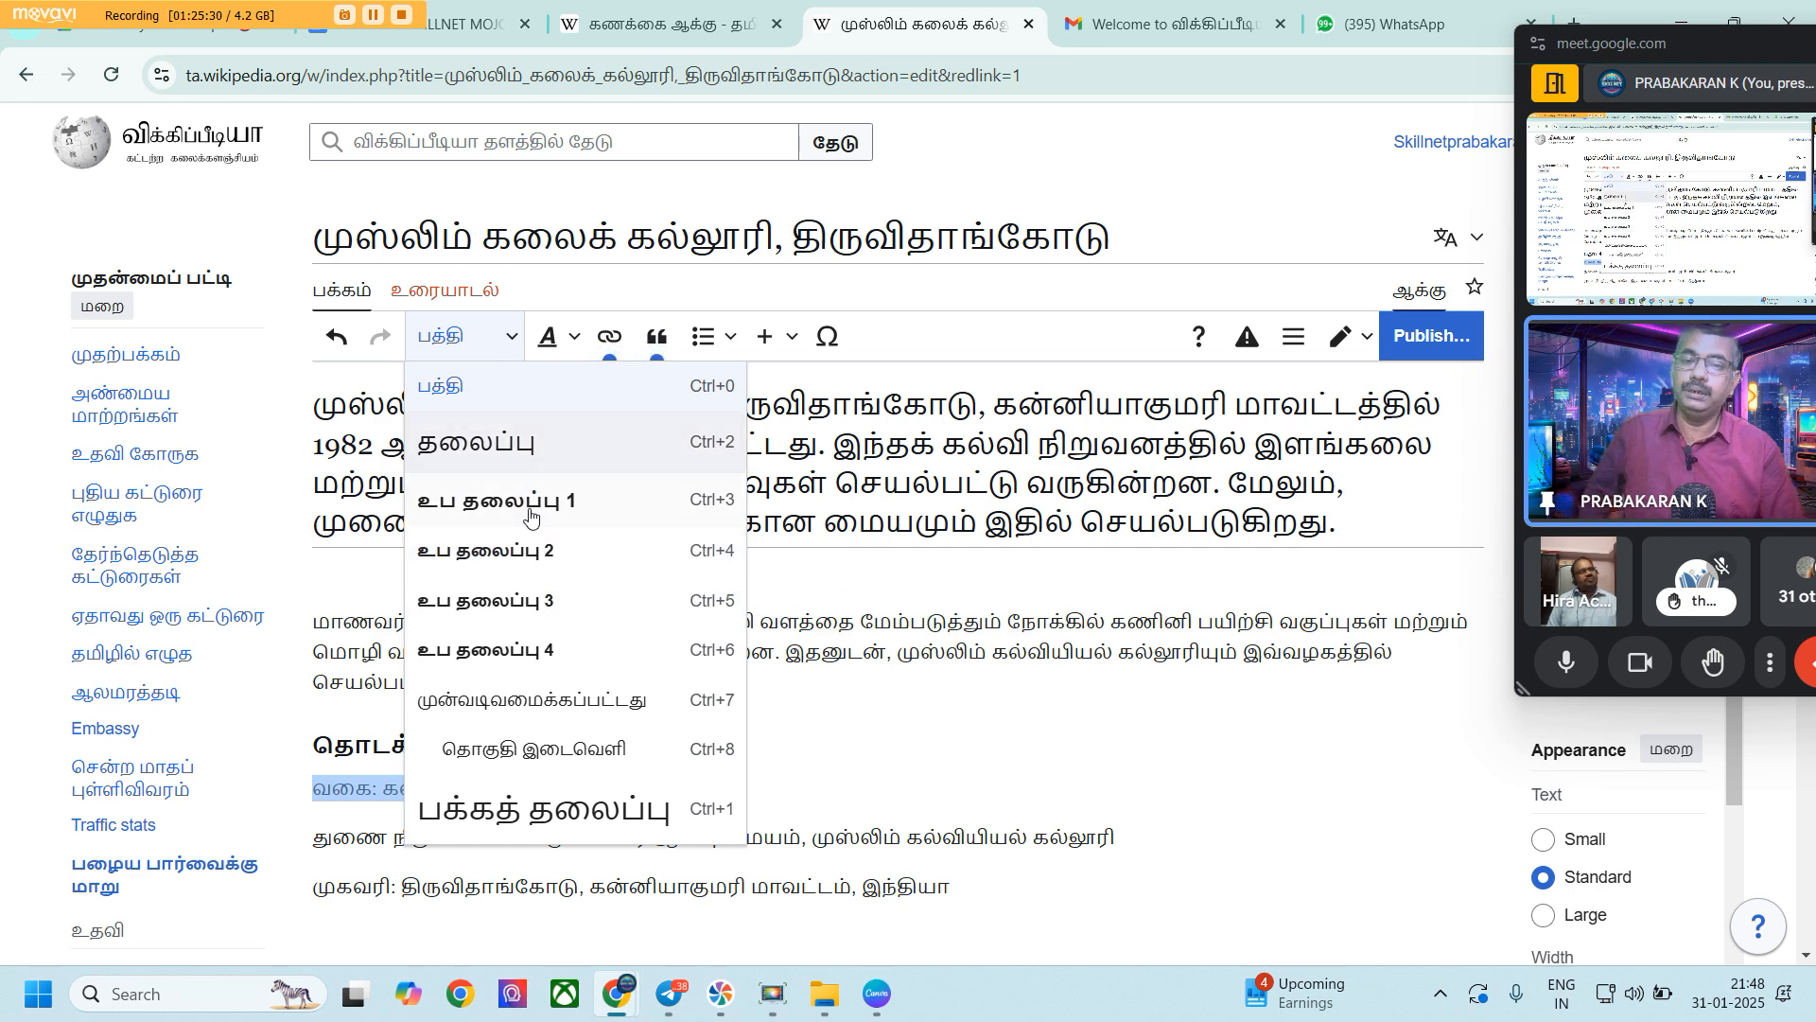
left_click(539, 601)
Put the two institutions after துணை நிறுவனங்கள்: on separate lines and insert a blank line below the வகை heading
left_click(546, 835)
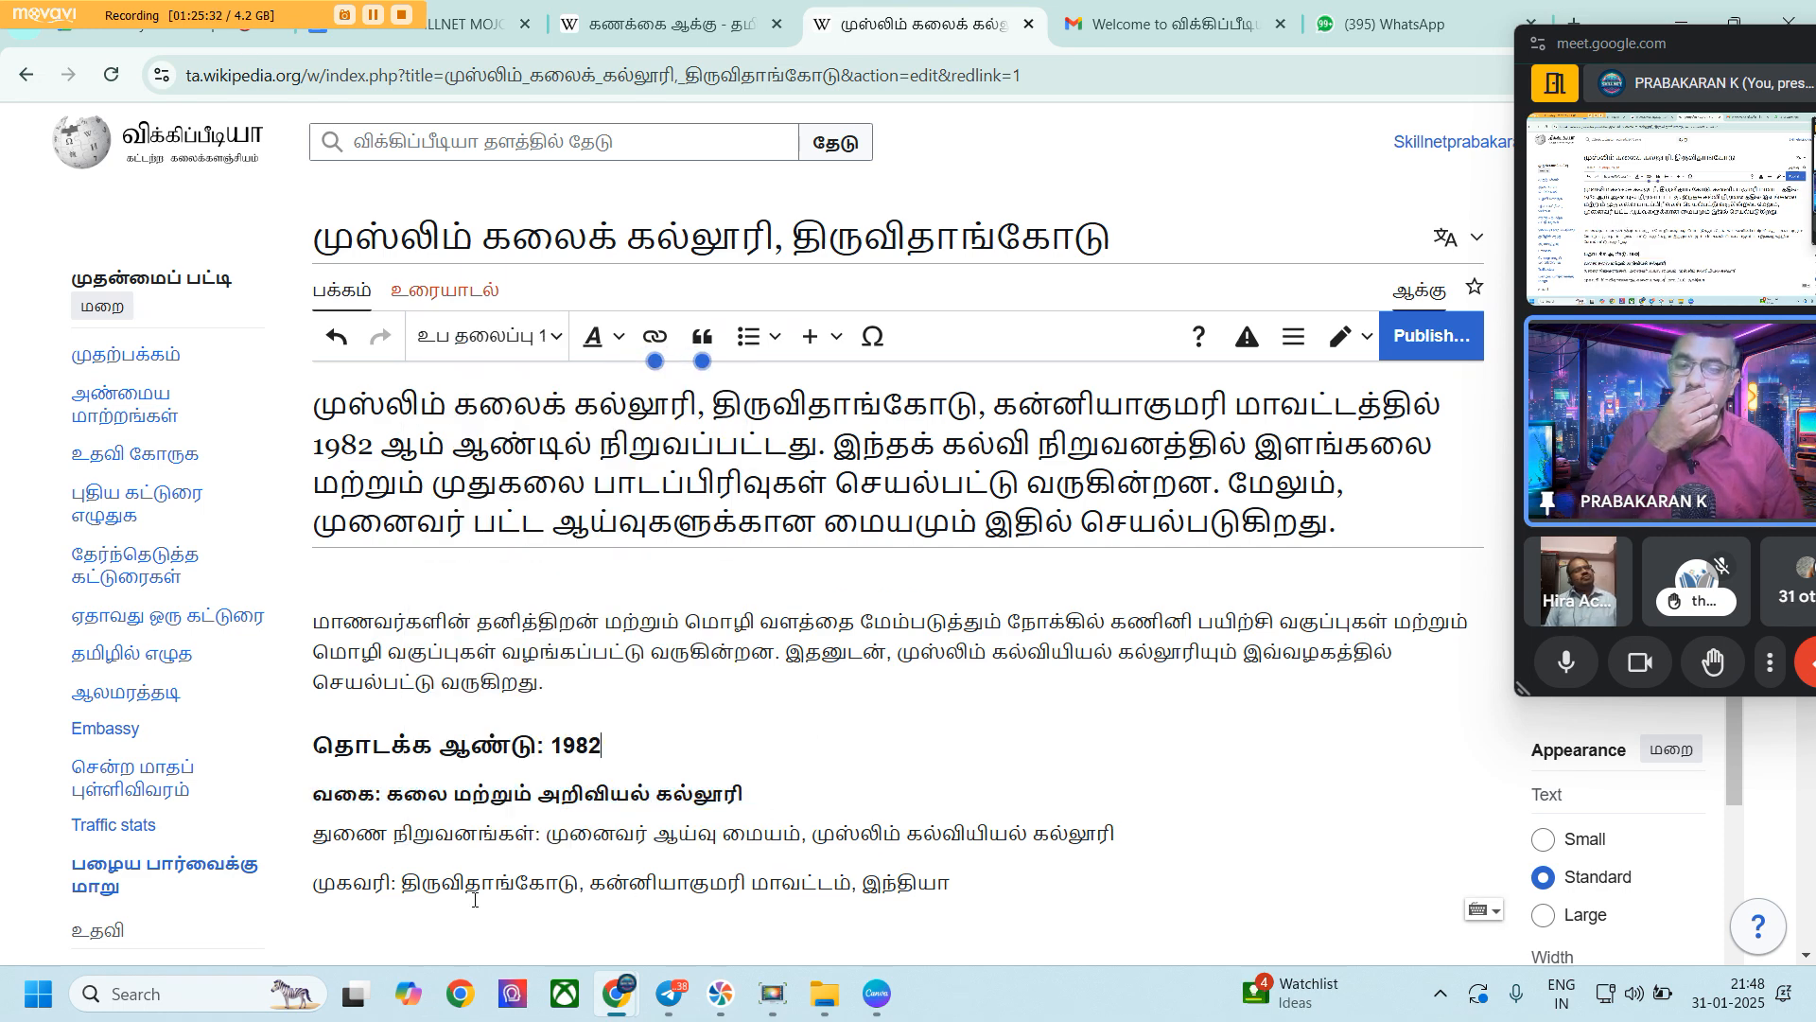
key("Return")
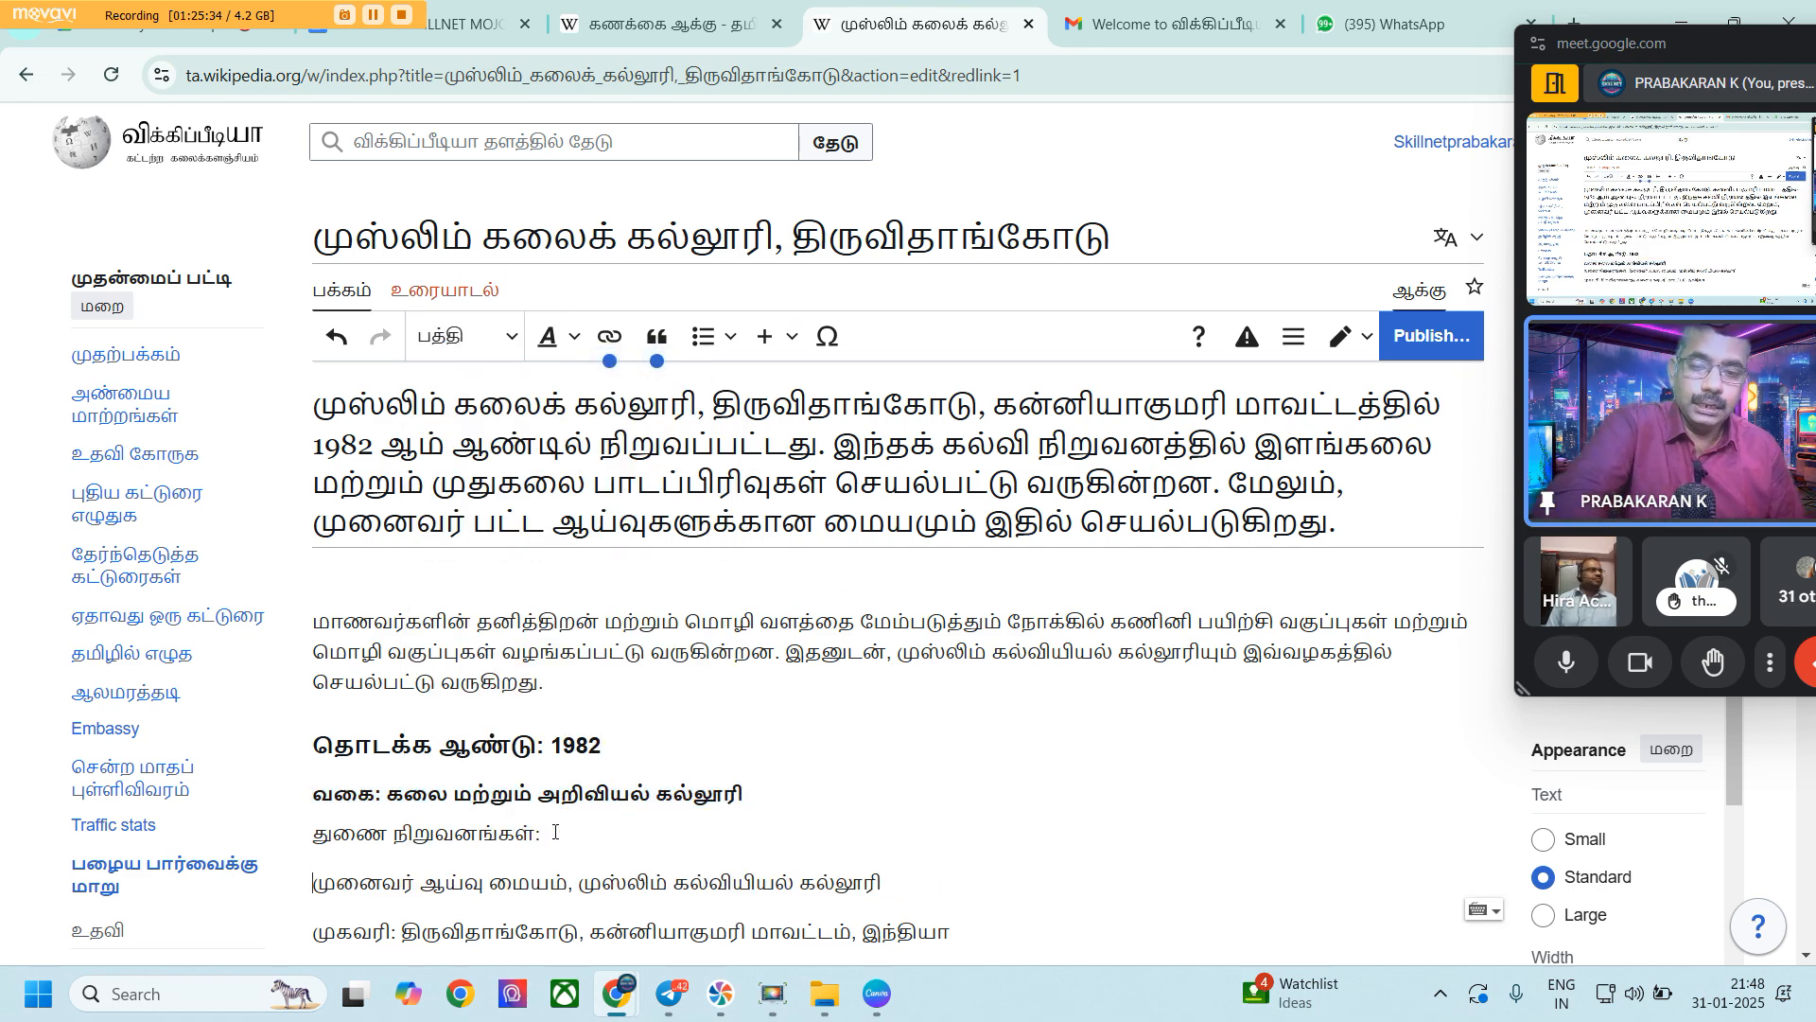
left_click(581, 883)
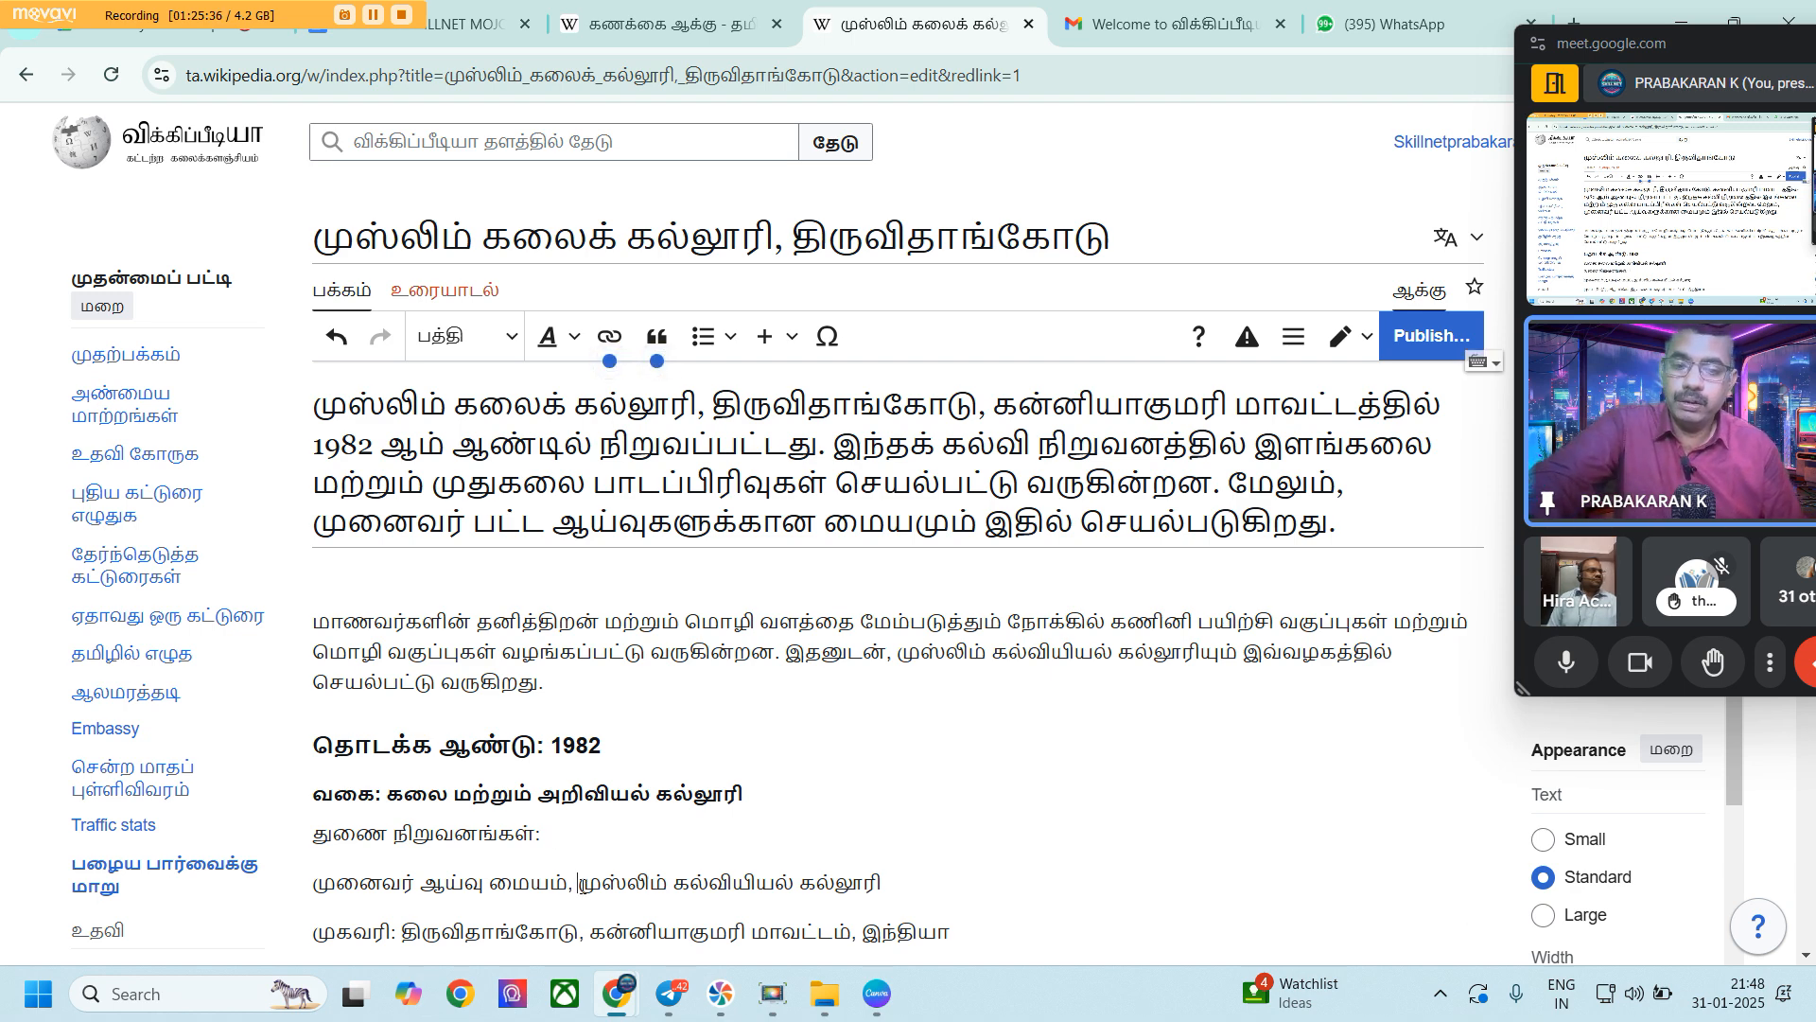
key("Return")
left_click(839, 796)
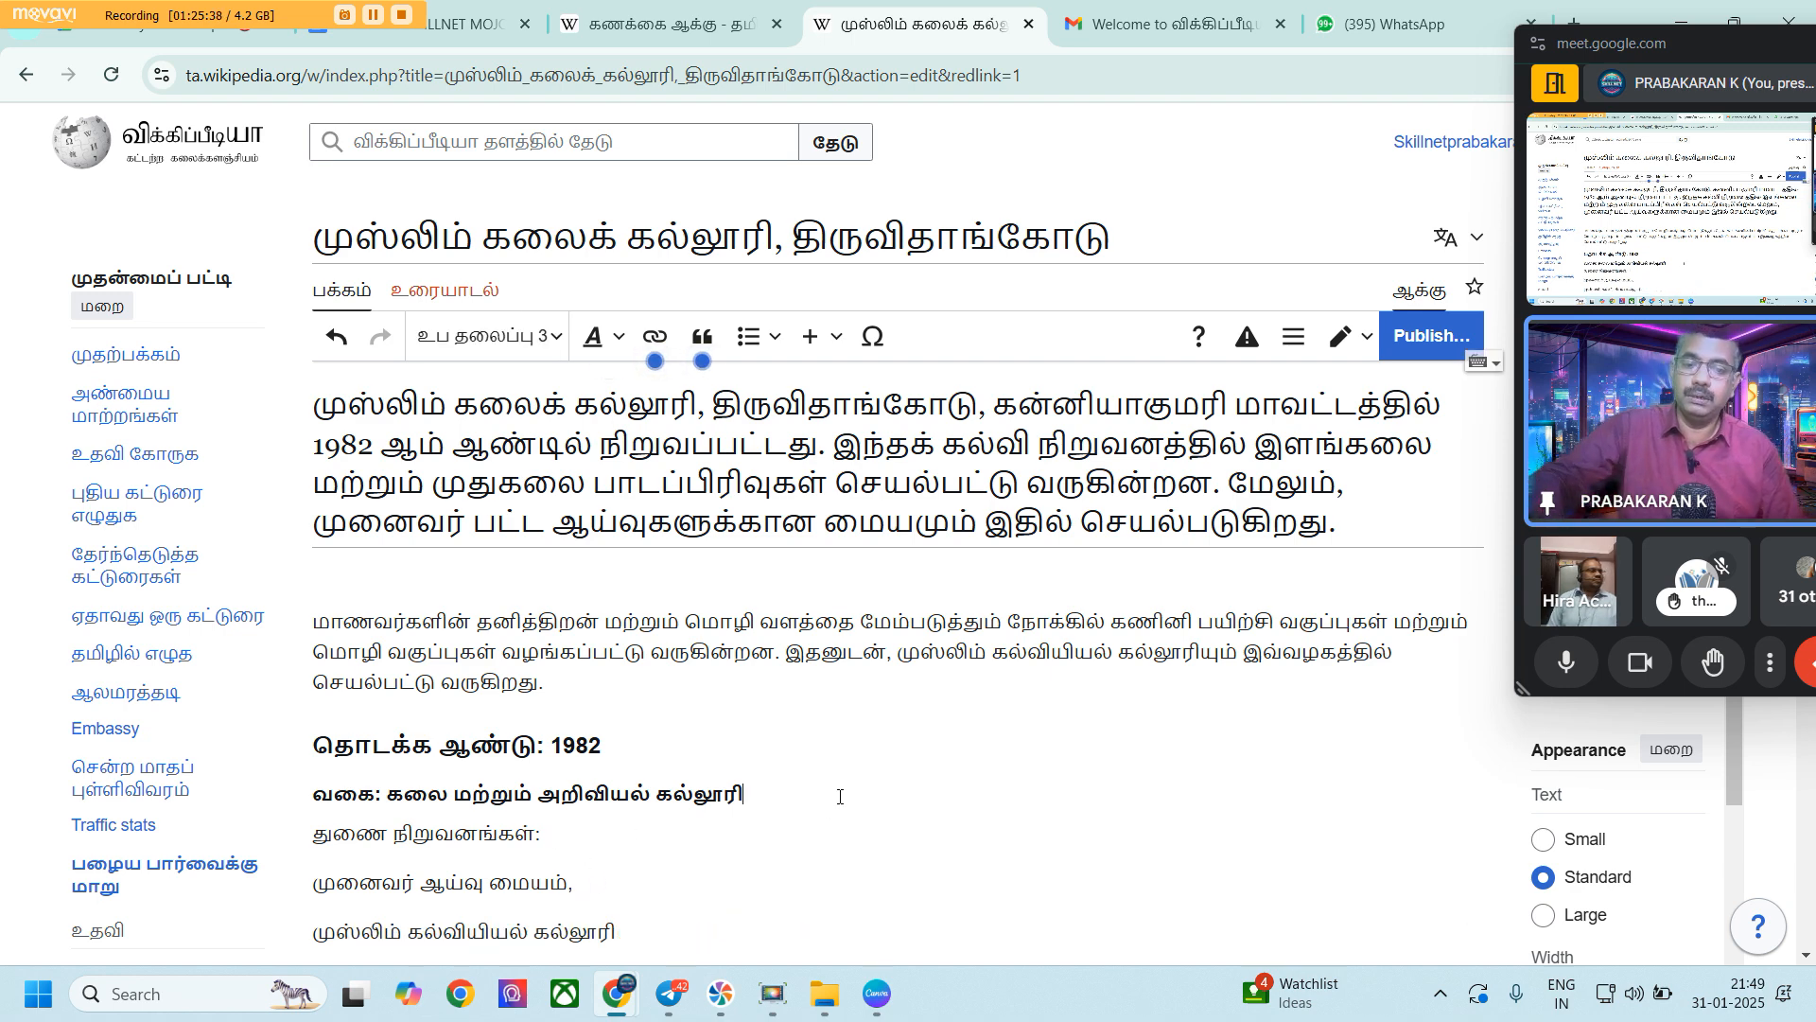
key("Return")
scroll(839, 796, "down", 1)
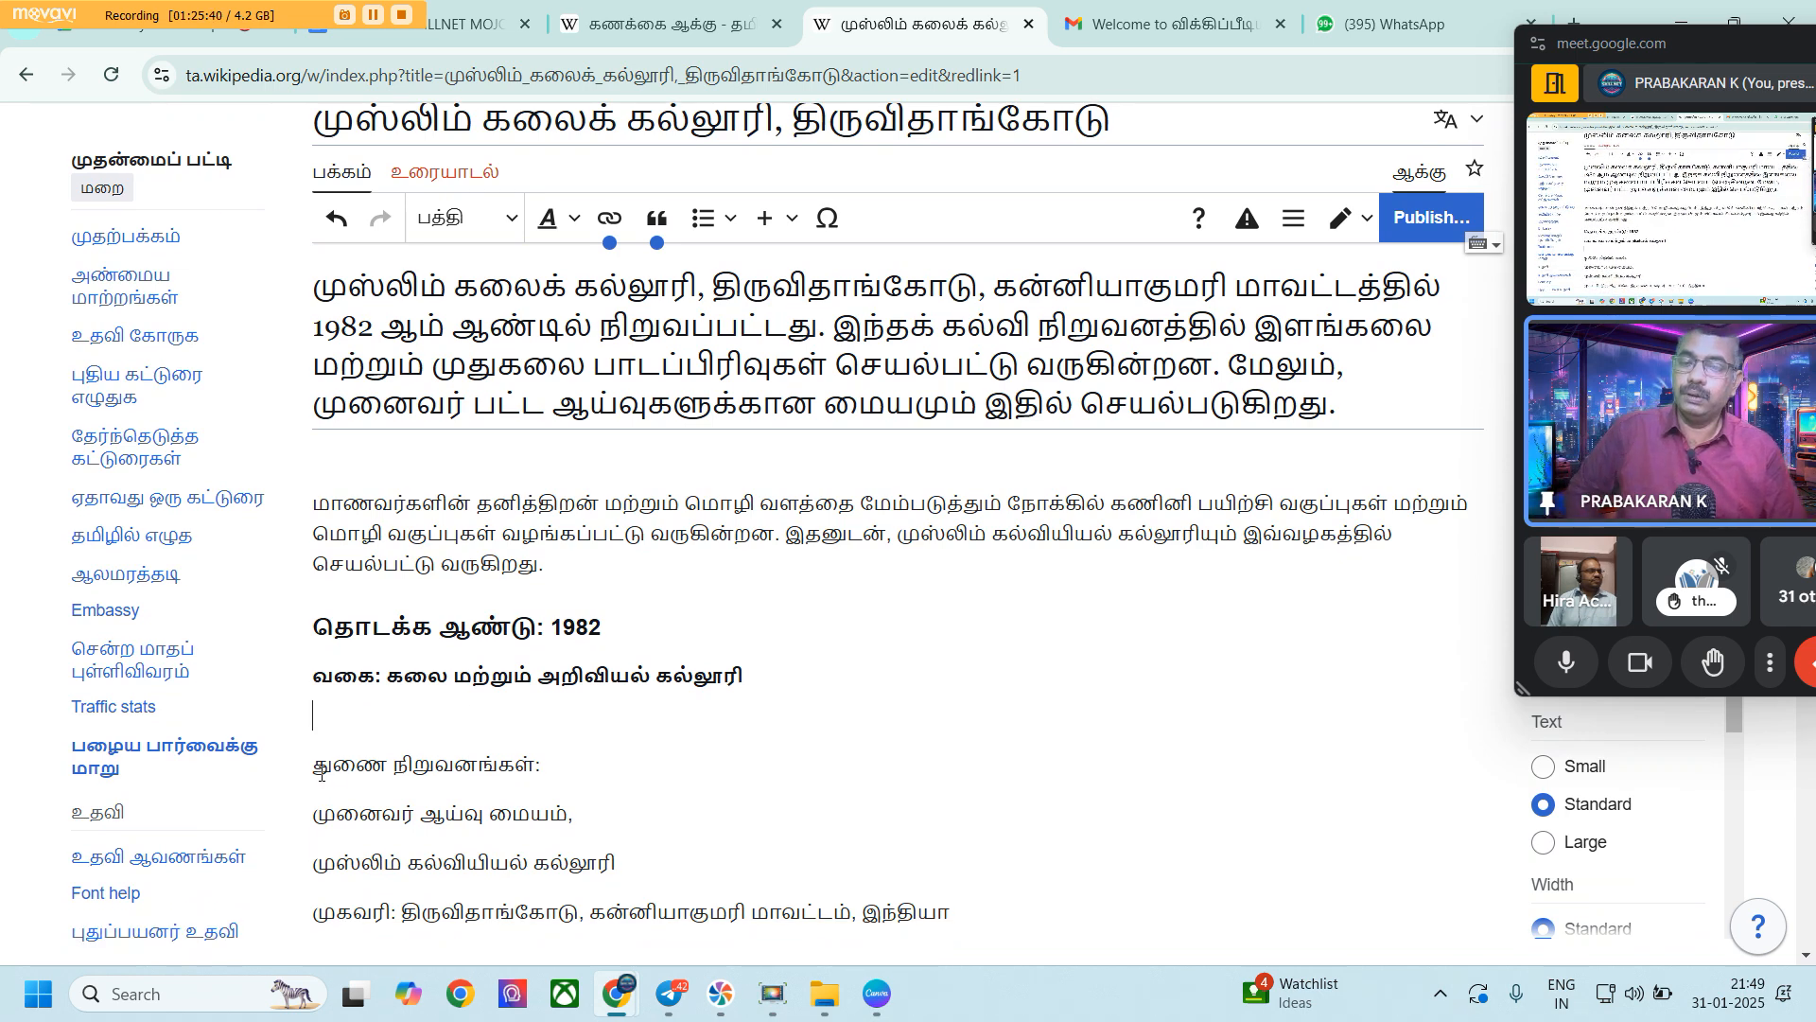
Change the opening paragraph about the college's founding back to the பத்தி paragraph style
left_click_drag(319, 769, 600, 768)
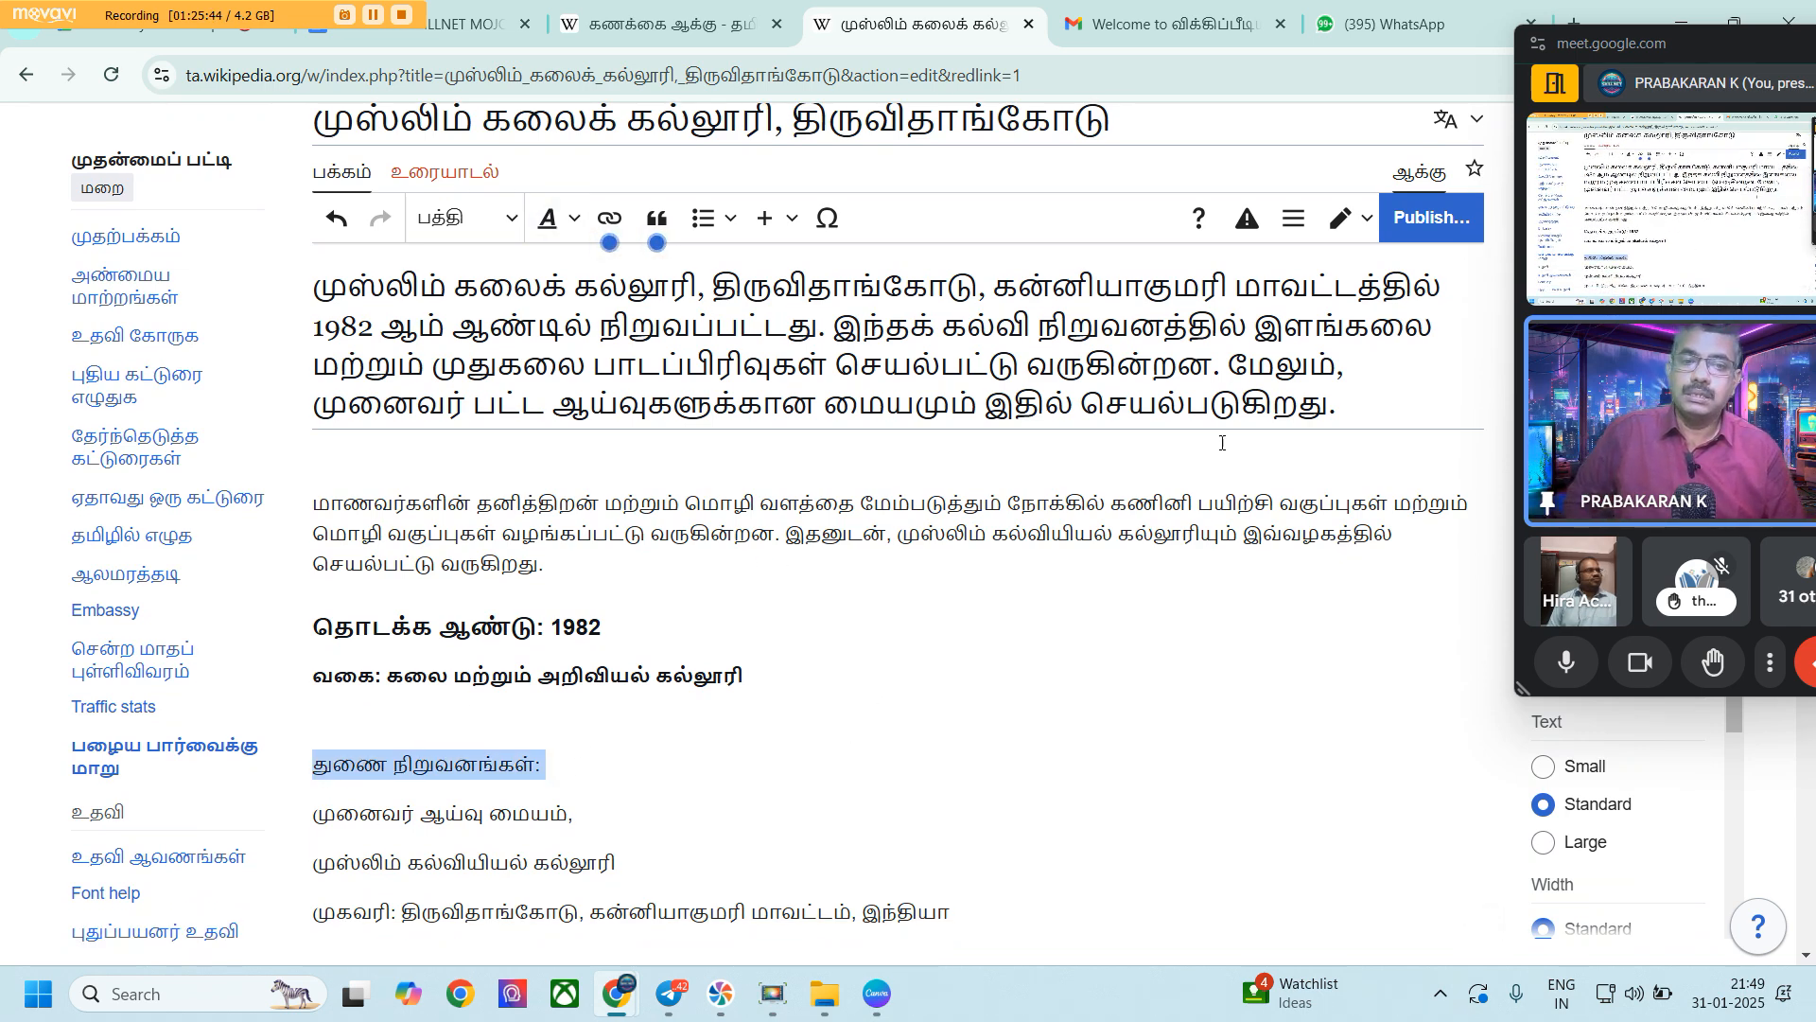
left_click_drag(1449, 423, 329, 288)
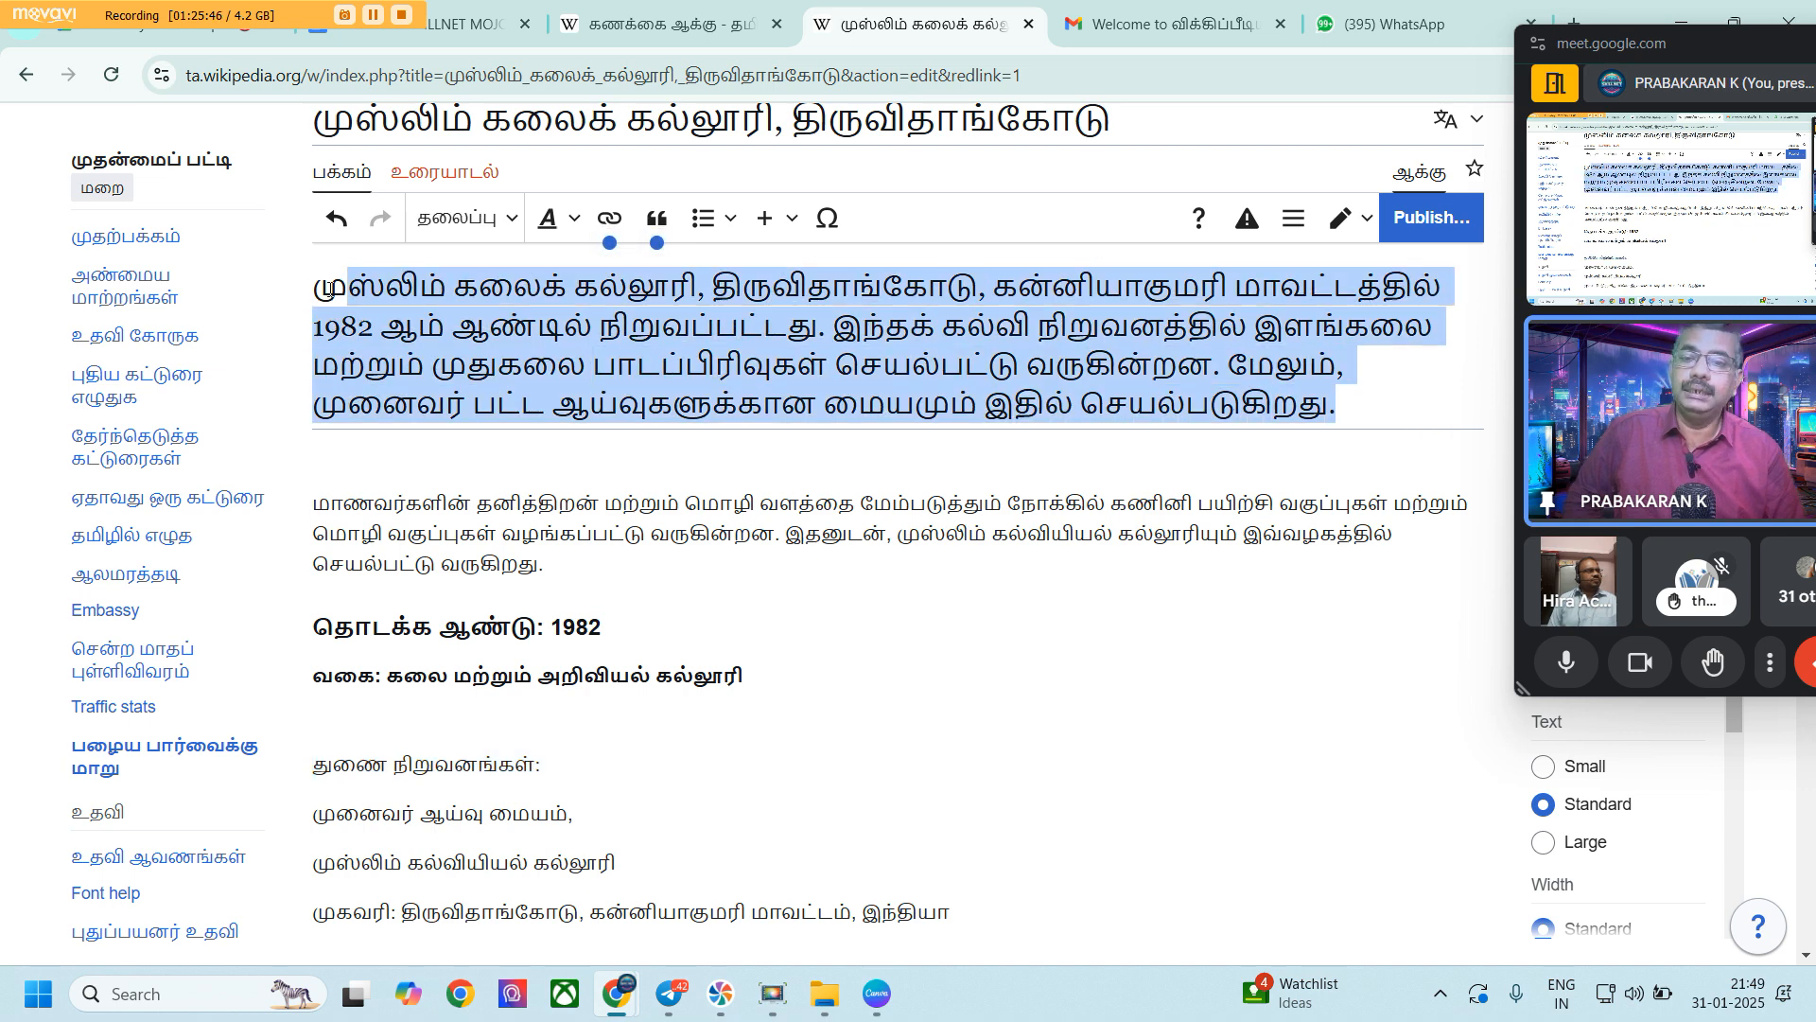
left_click(463, 217)
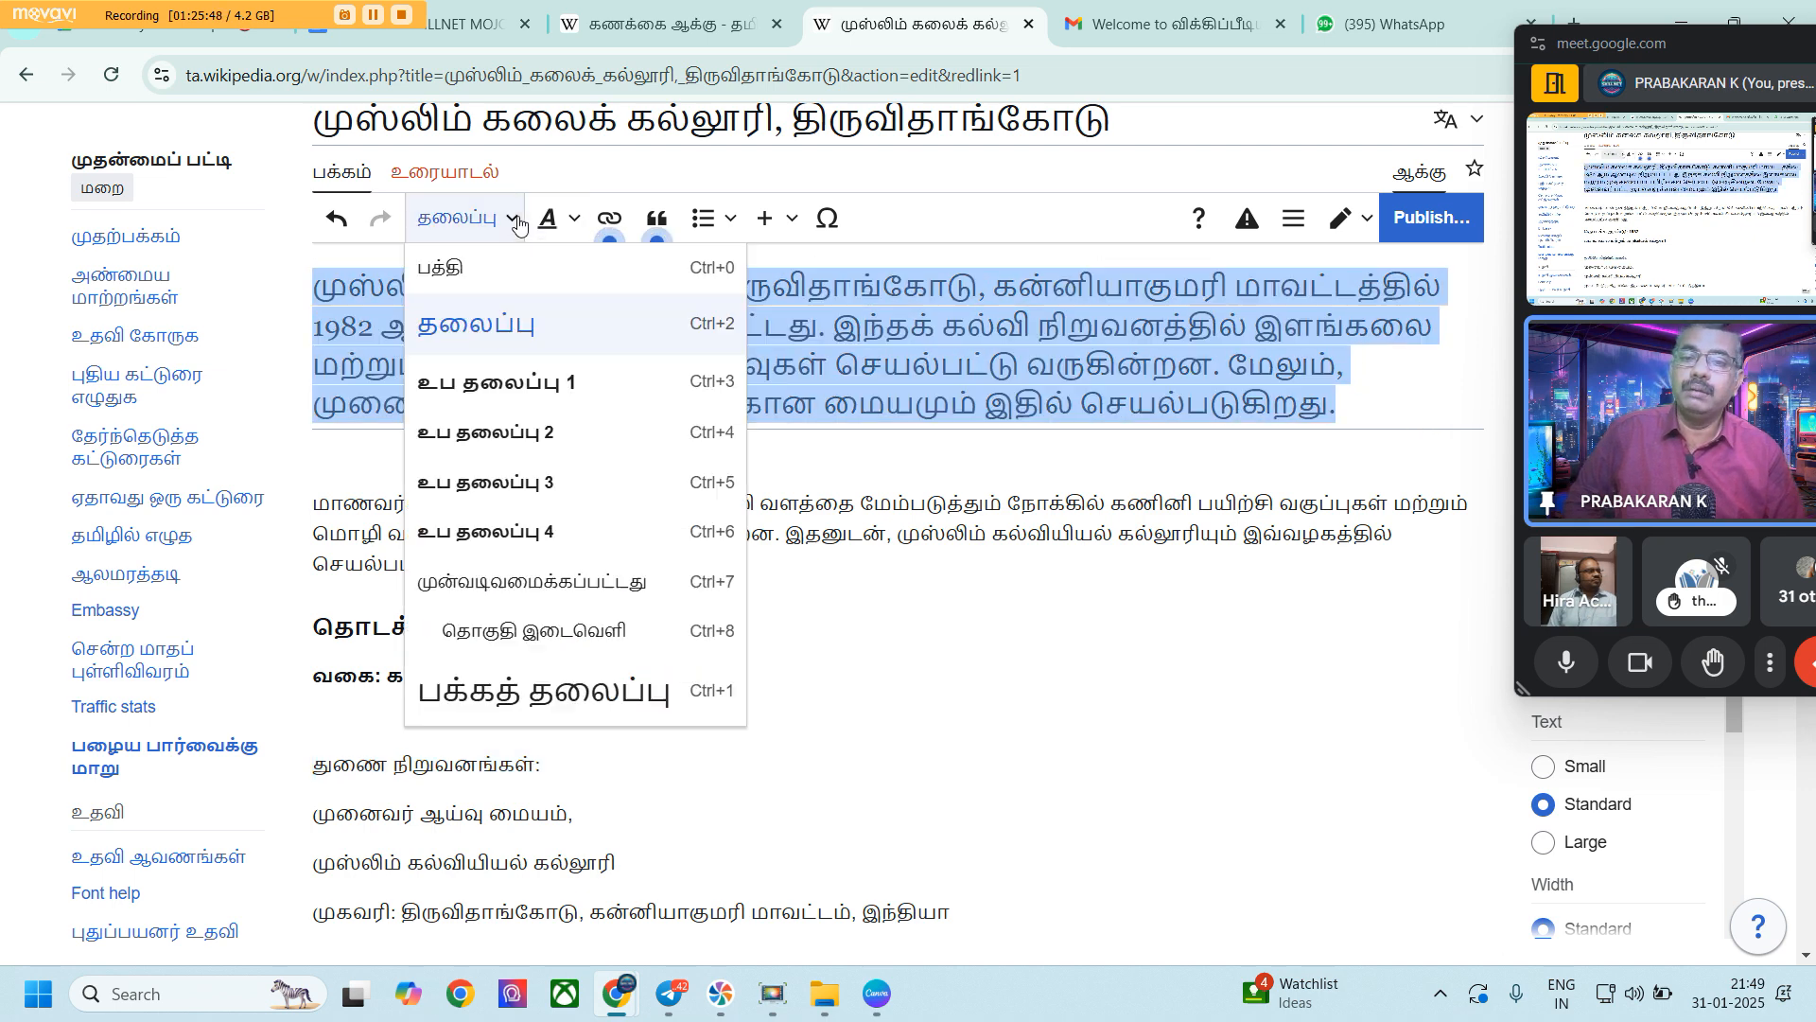
left_click(473, 267)
left_click(1018, 397)
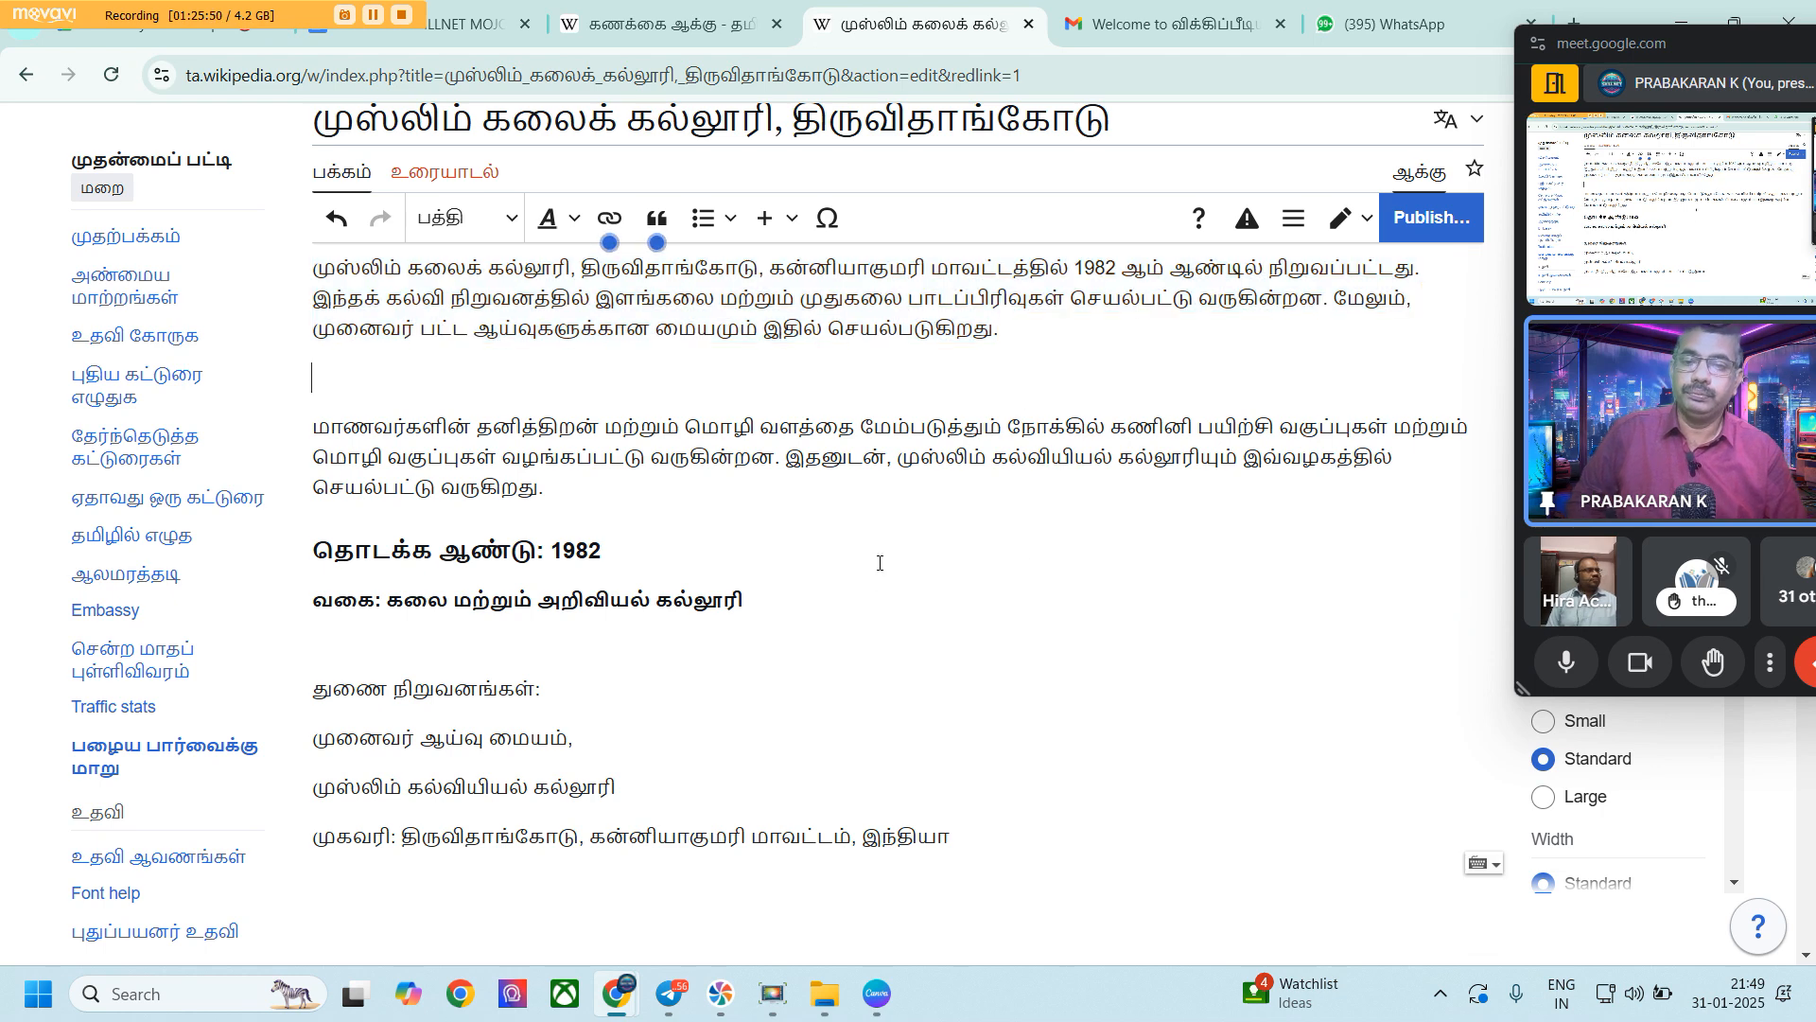
Split the முகவரி address into three lines, starting new lines at கன்னியாகுமரி மாவட்டம் and இந்தியா
scroll(878, 577, "down", 1)
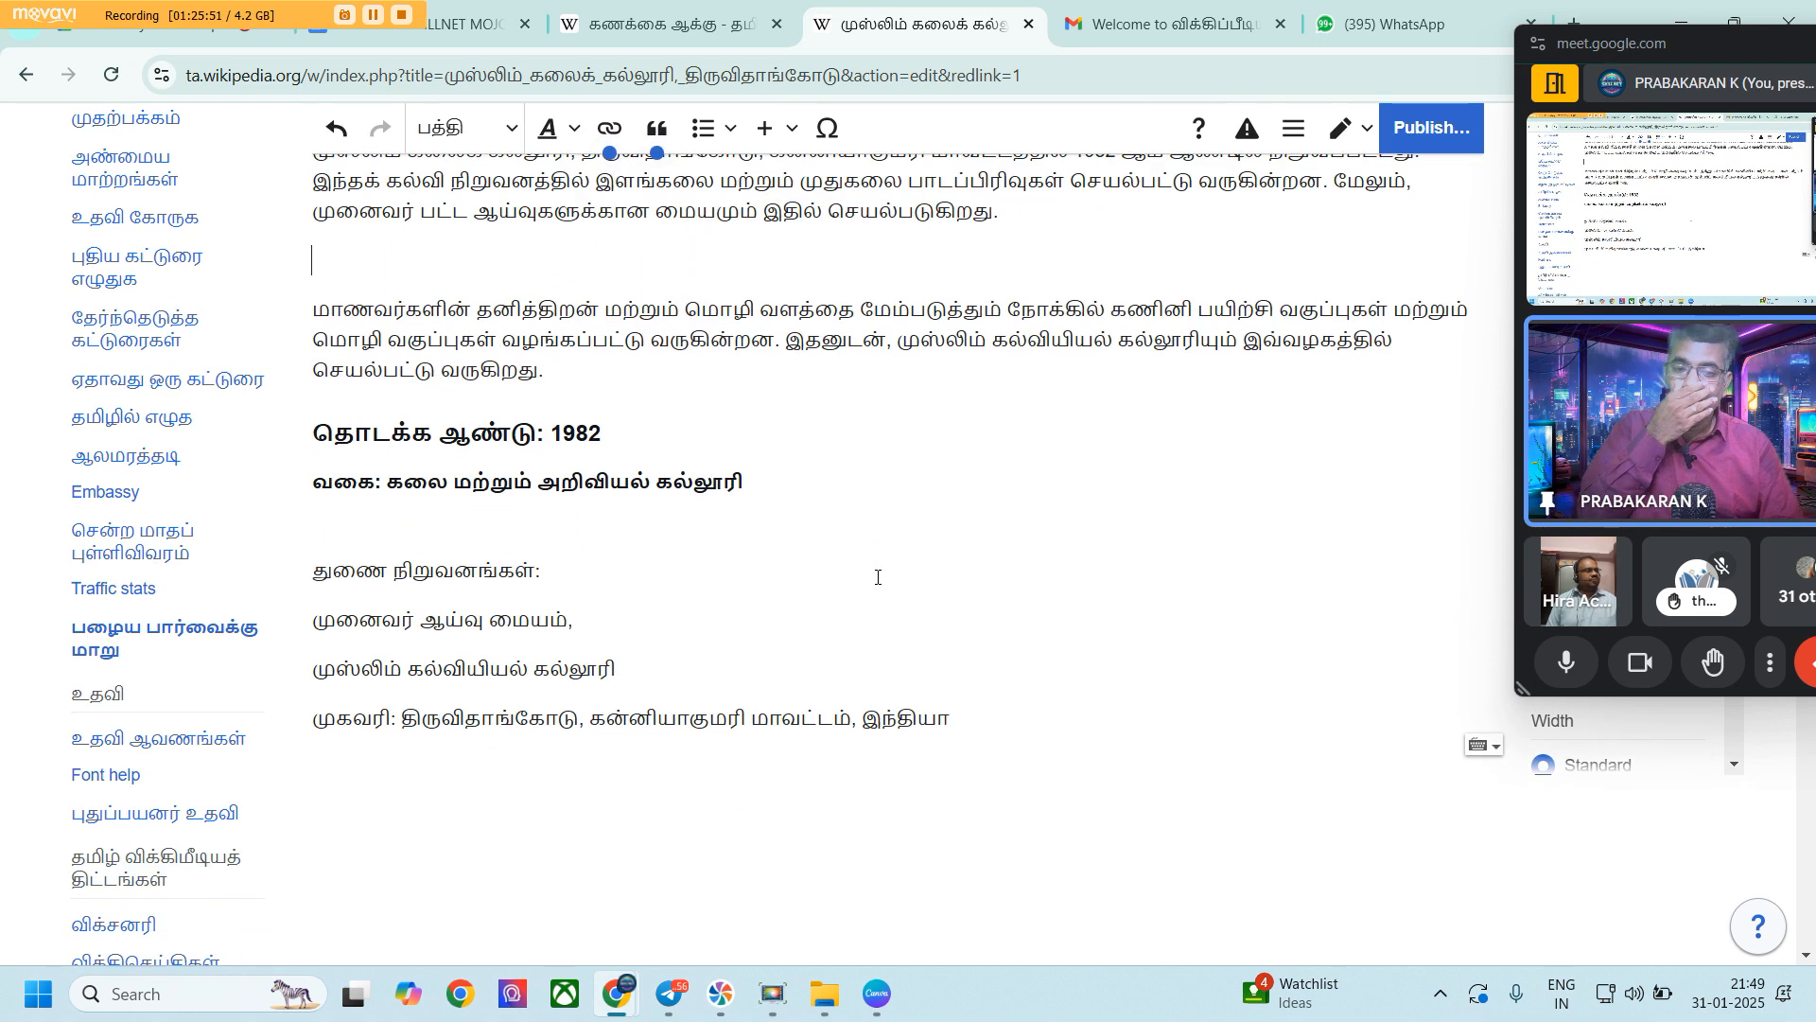
left_click(593, 718)
key("Return")
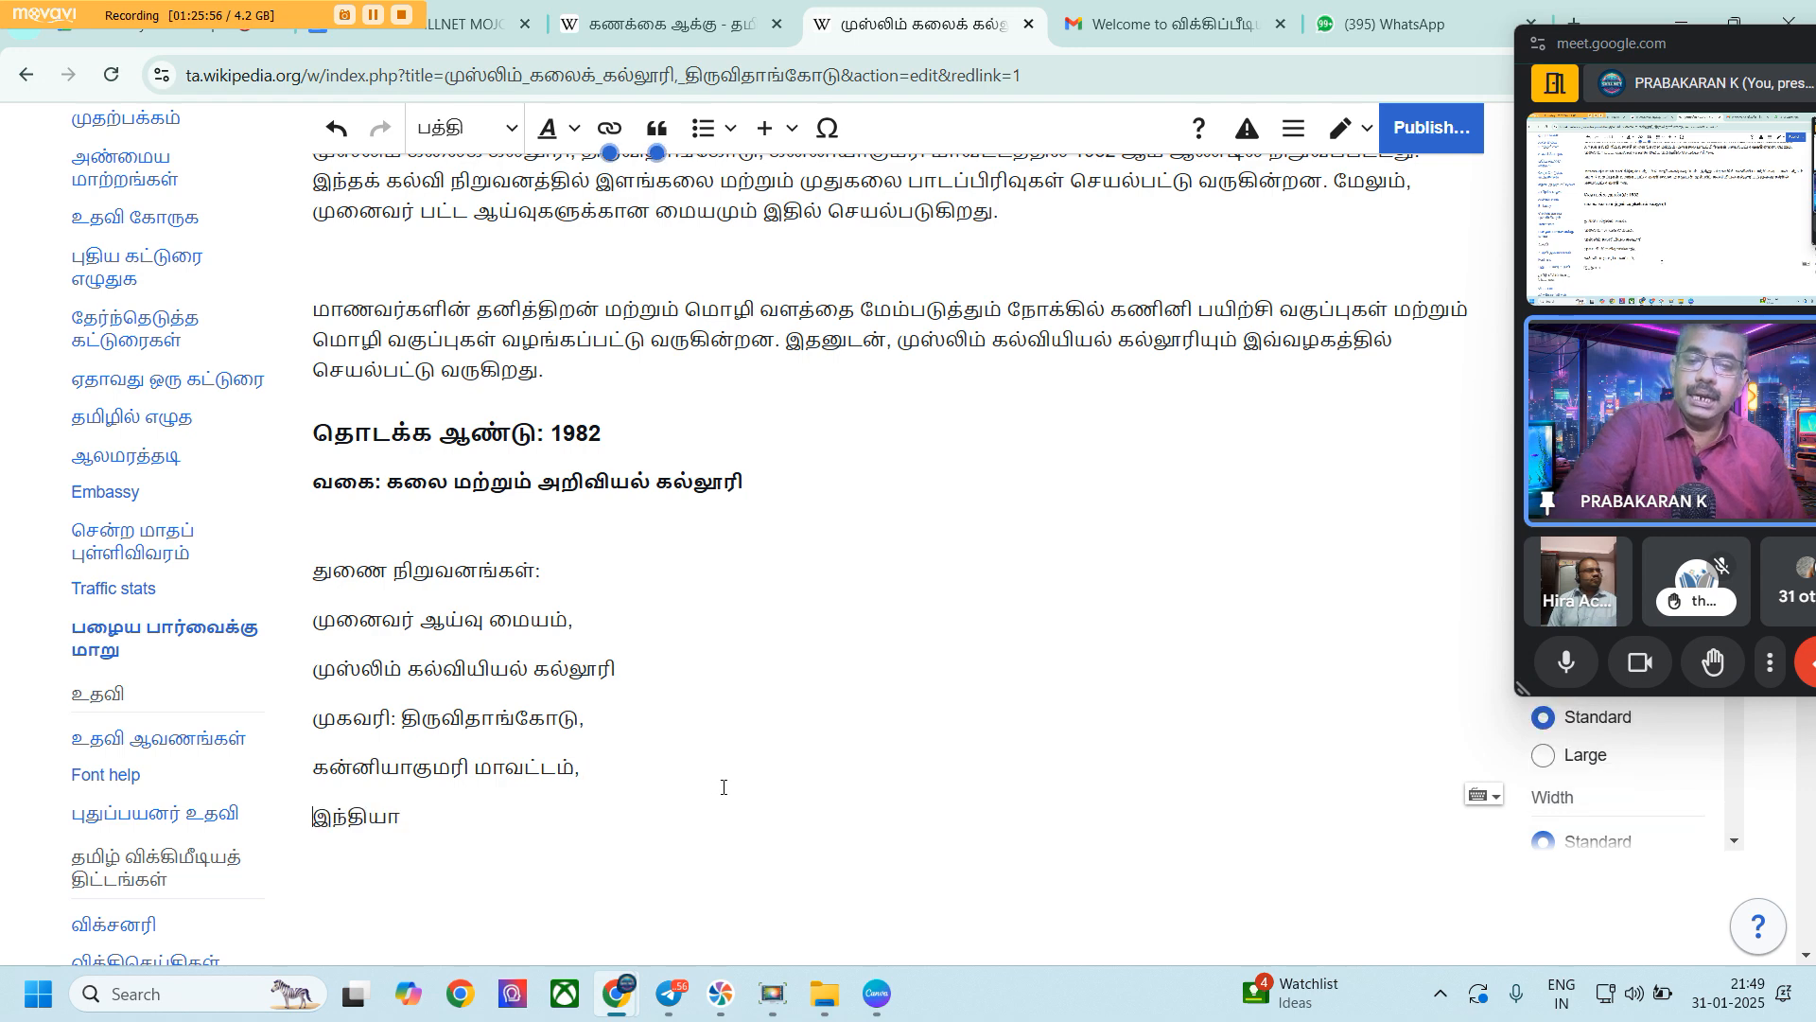
Move the floating meeting window to the other side of the screen and open a new browser tab
scroll(723, 787, "up", 3)
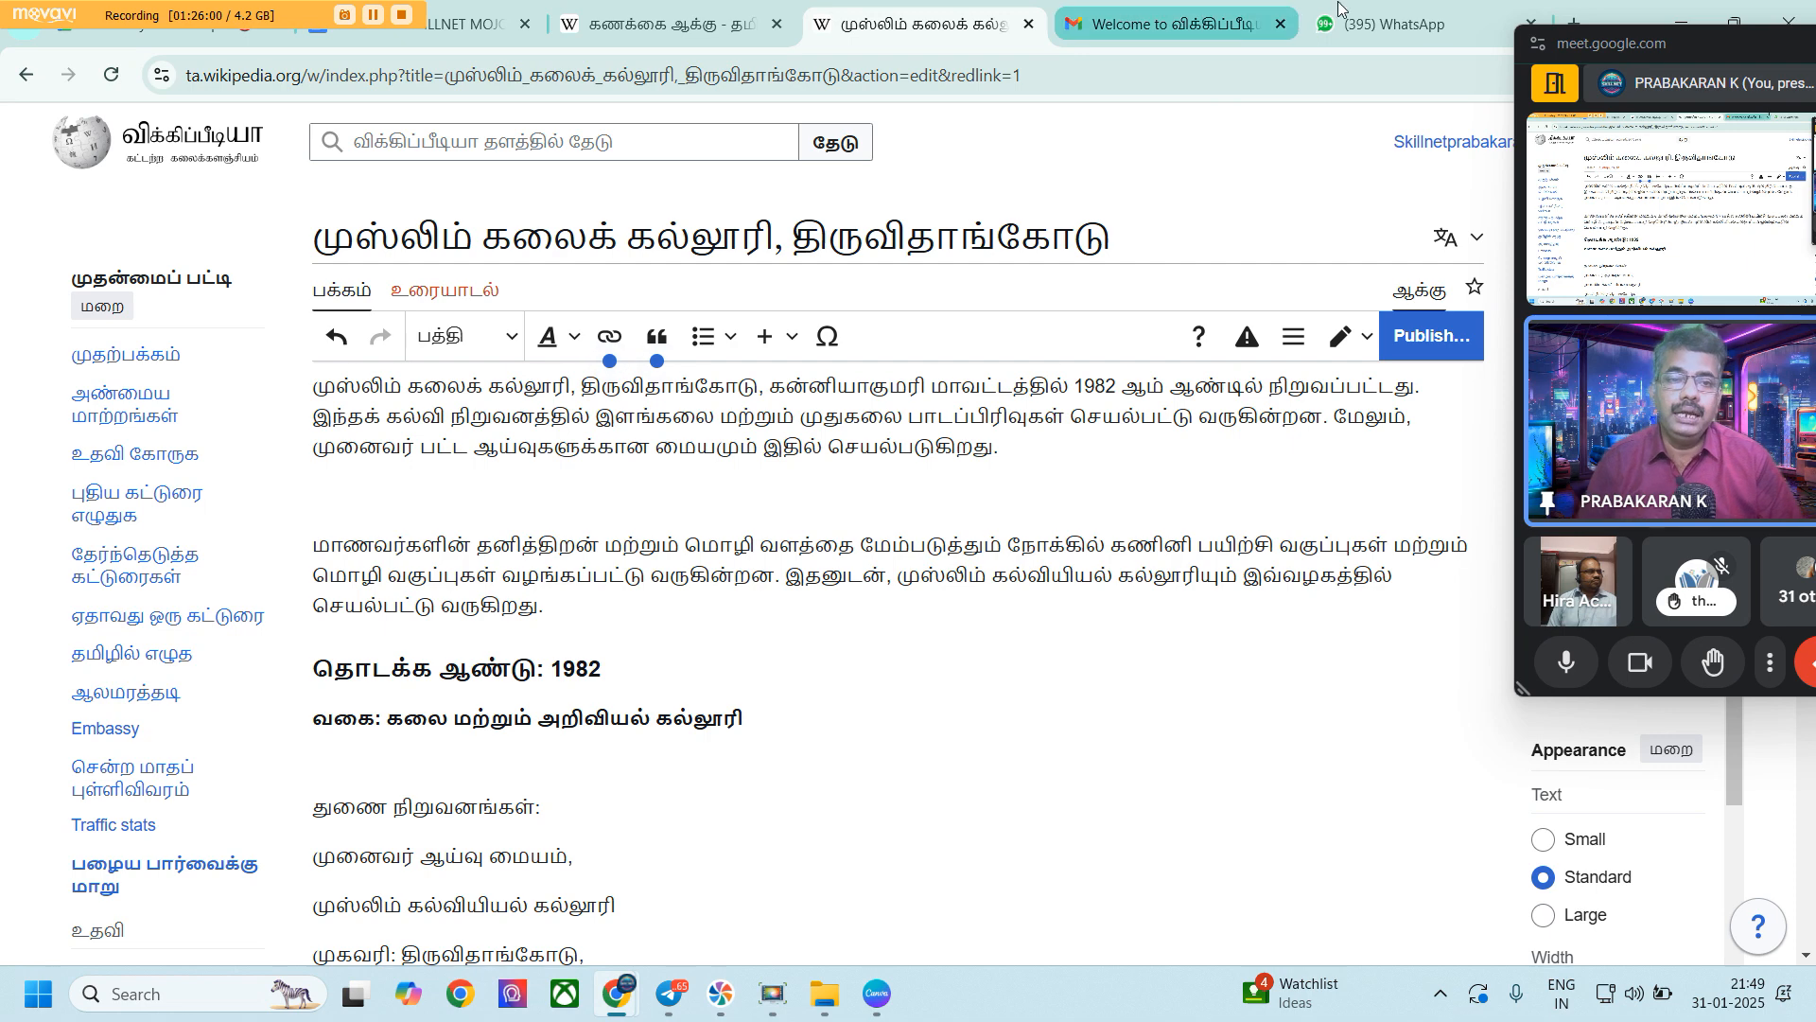
left_click_drag(1704, 38, 140, 113)
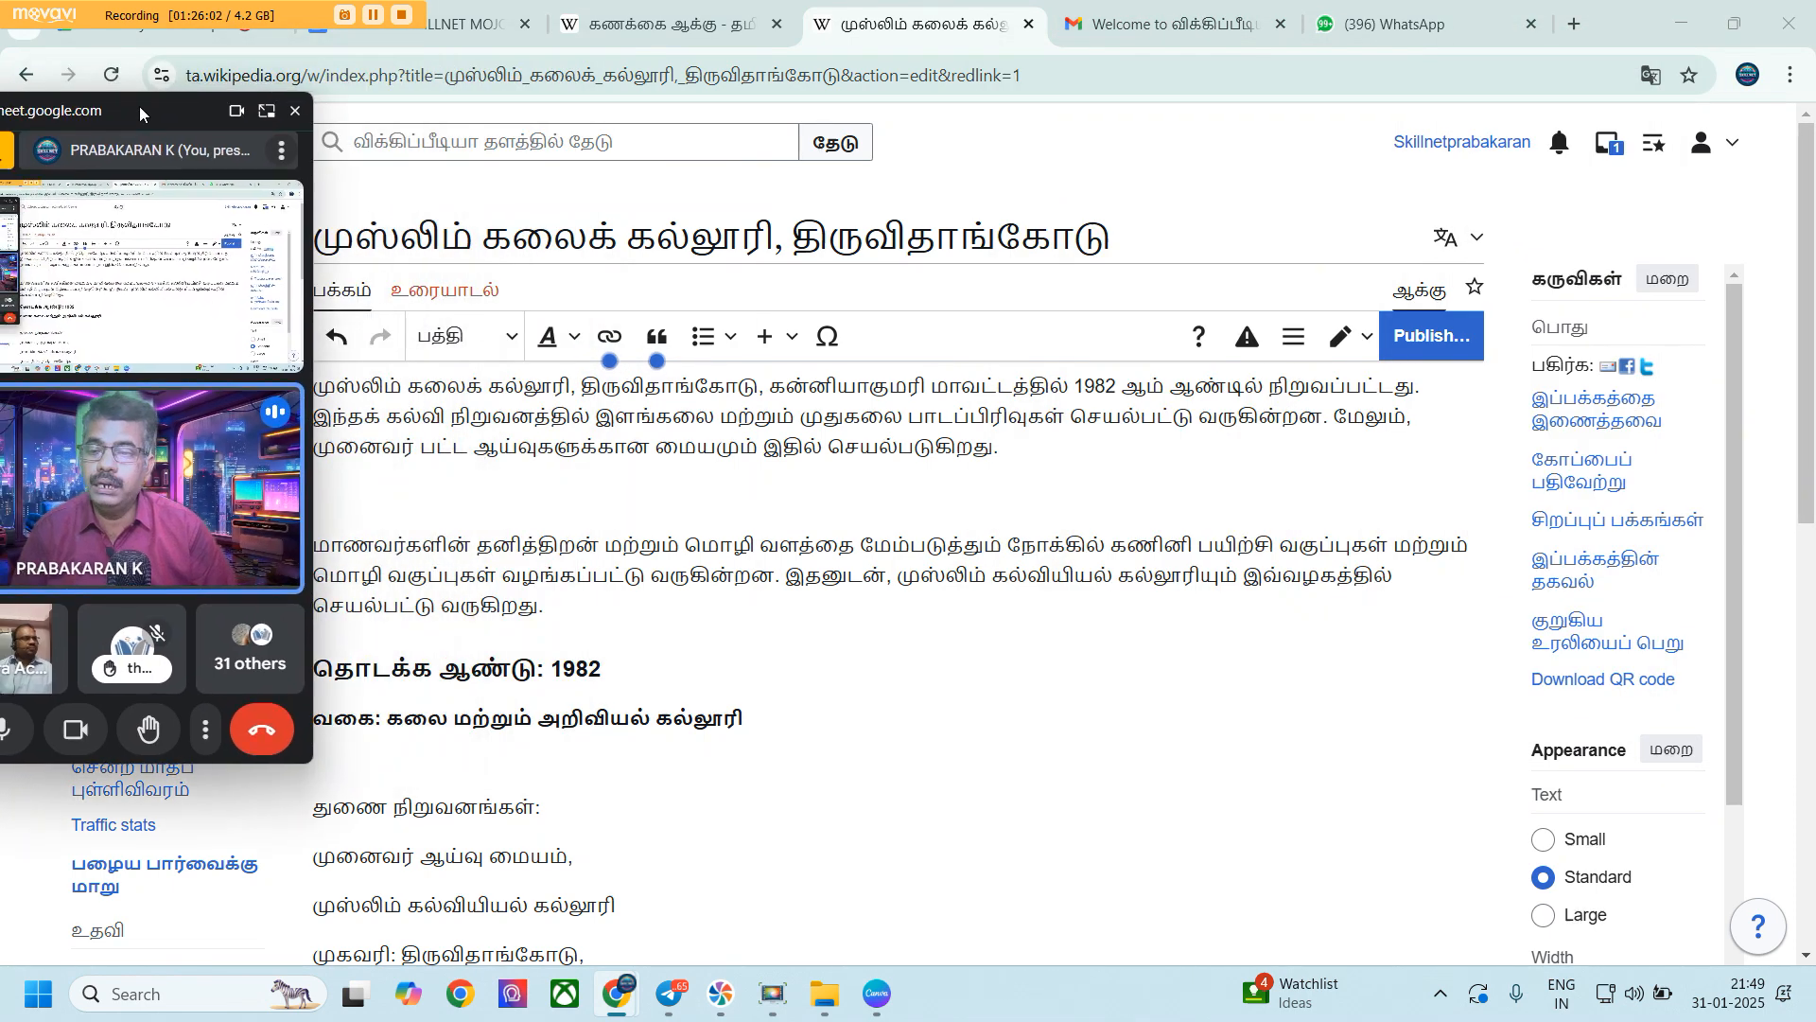
left_click(1568, 29)
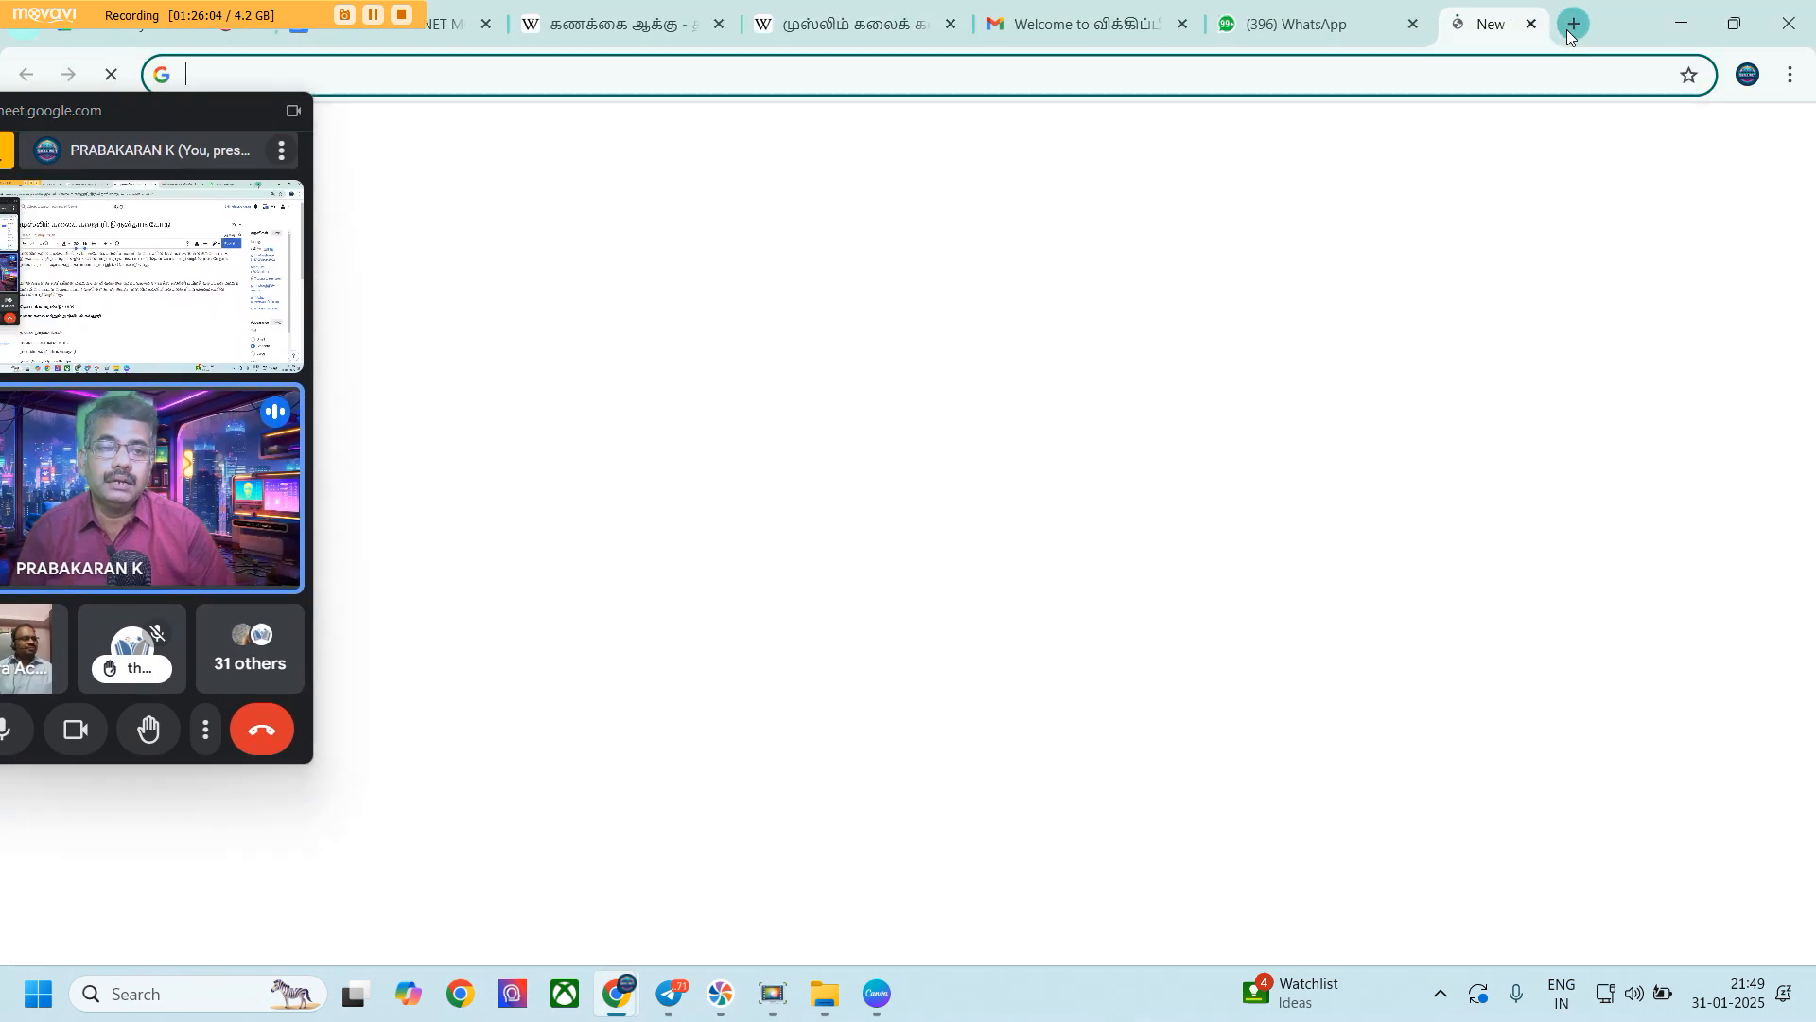
Try to copy the article title from the Wikipedia page into the new tab's address bar
left_click(809, 27)
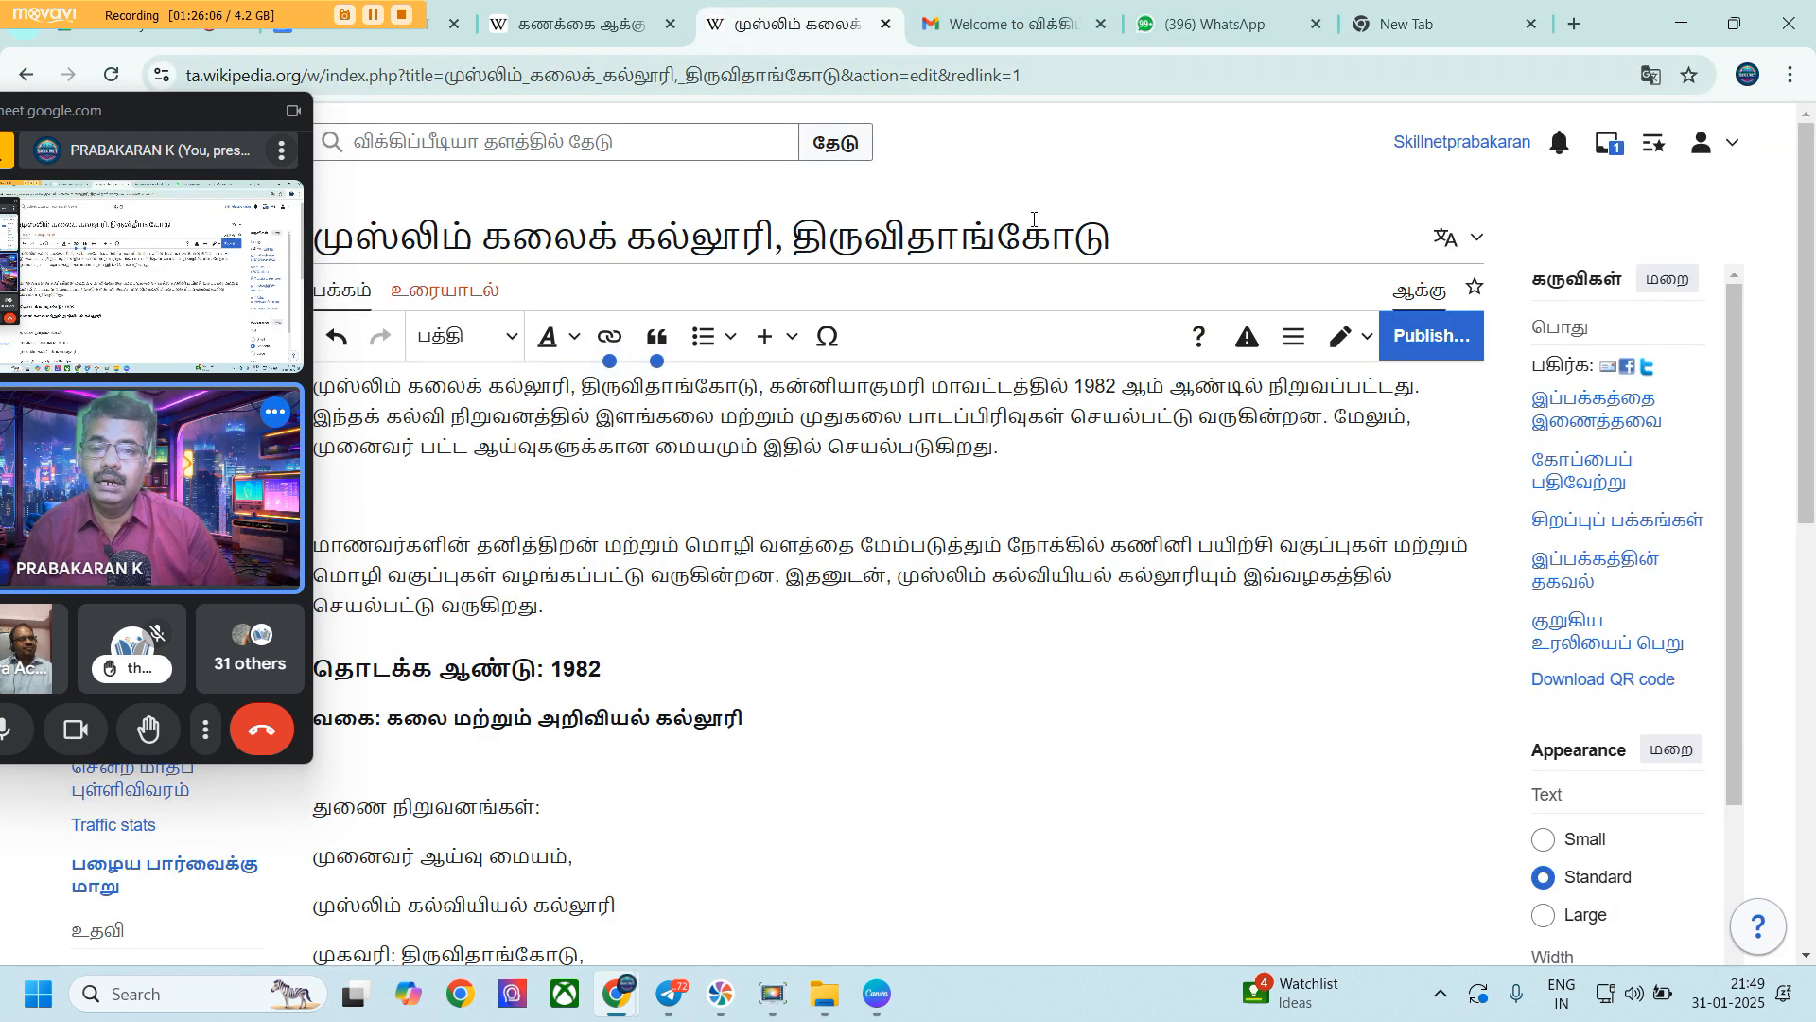
left_click_drag(1115, 251, 284, 232)
right_click(634, 248)
left_click(673, 274)
left_click(1419, 26)
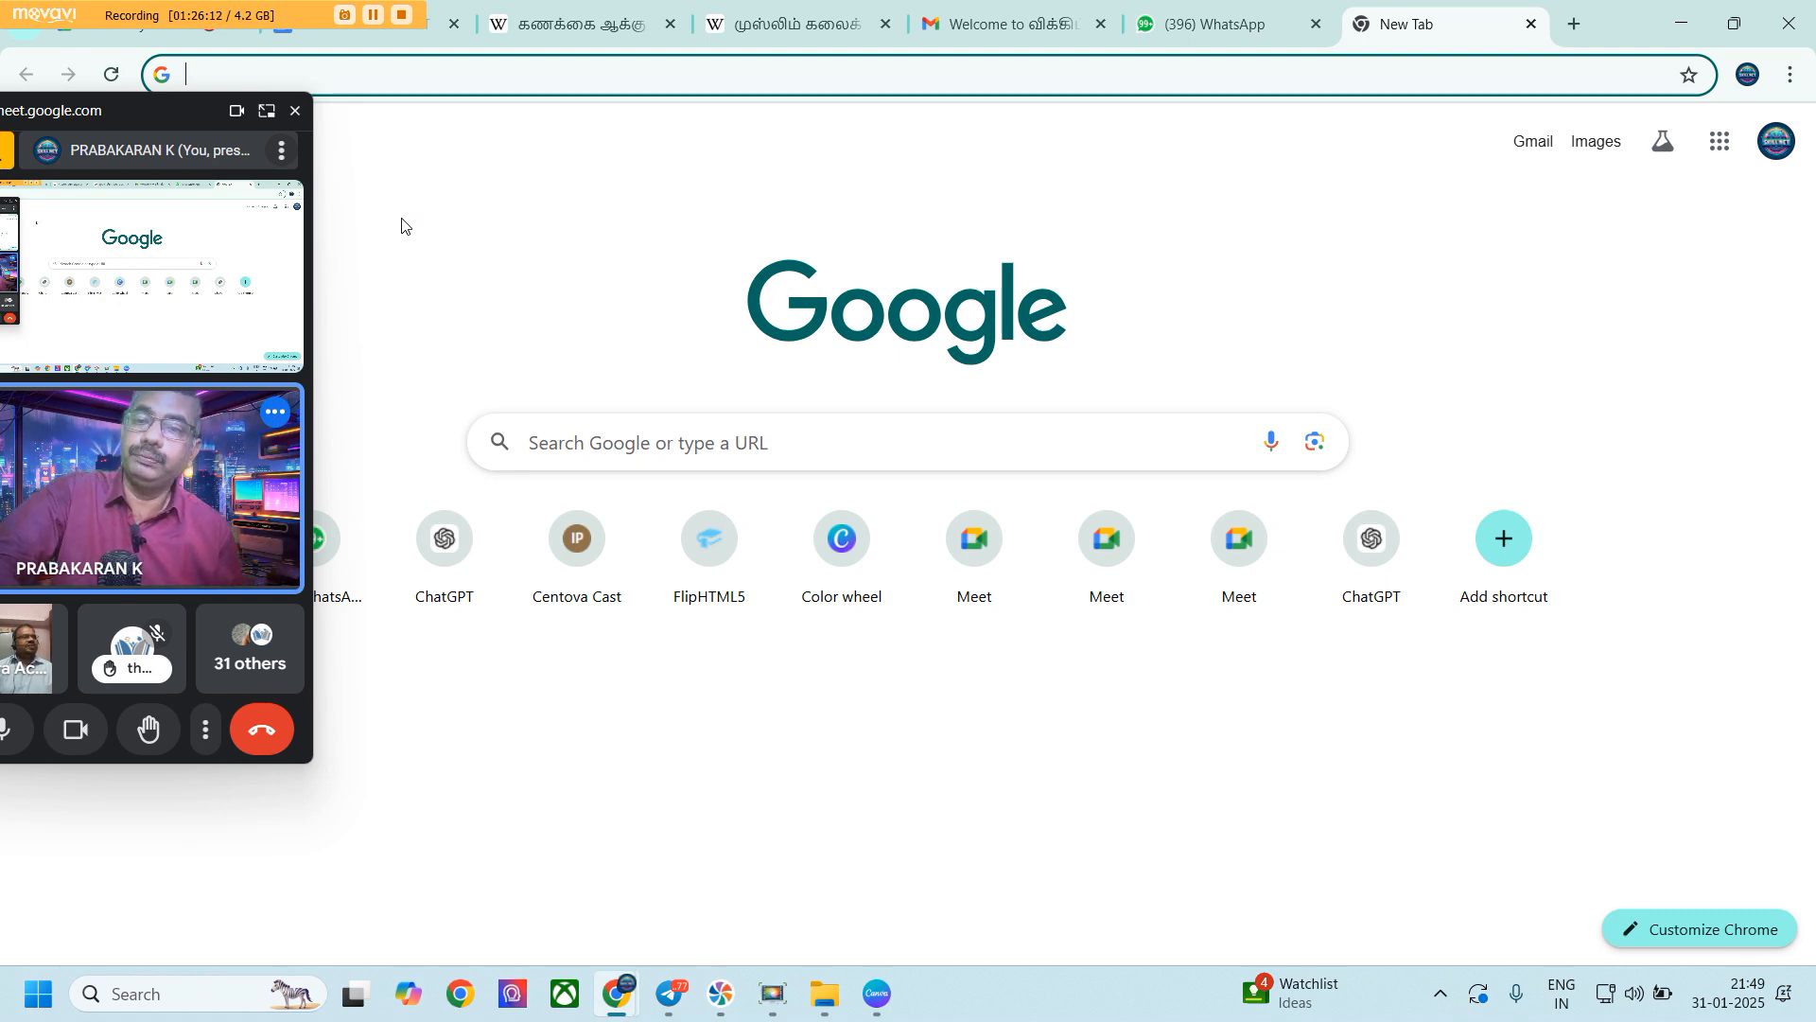
key("ctrl+v")
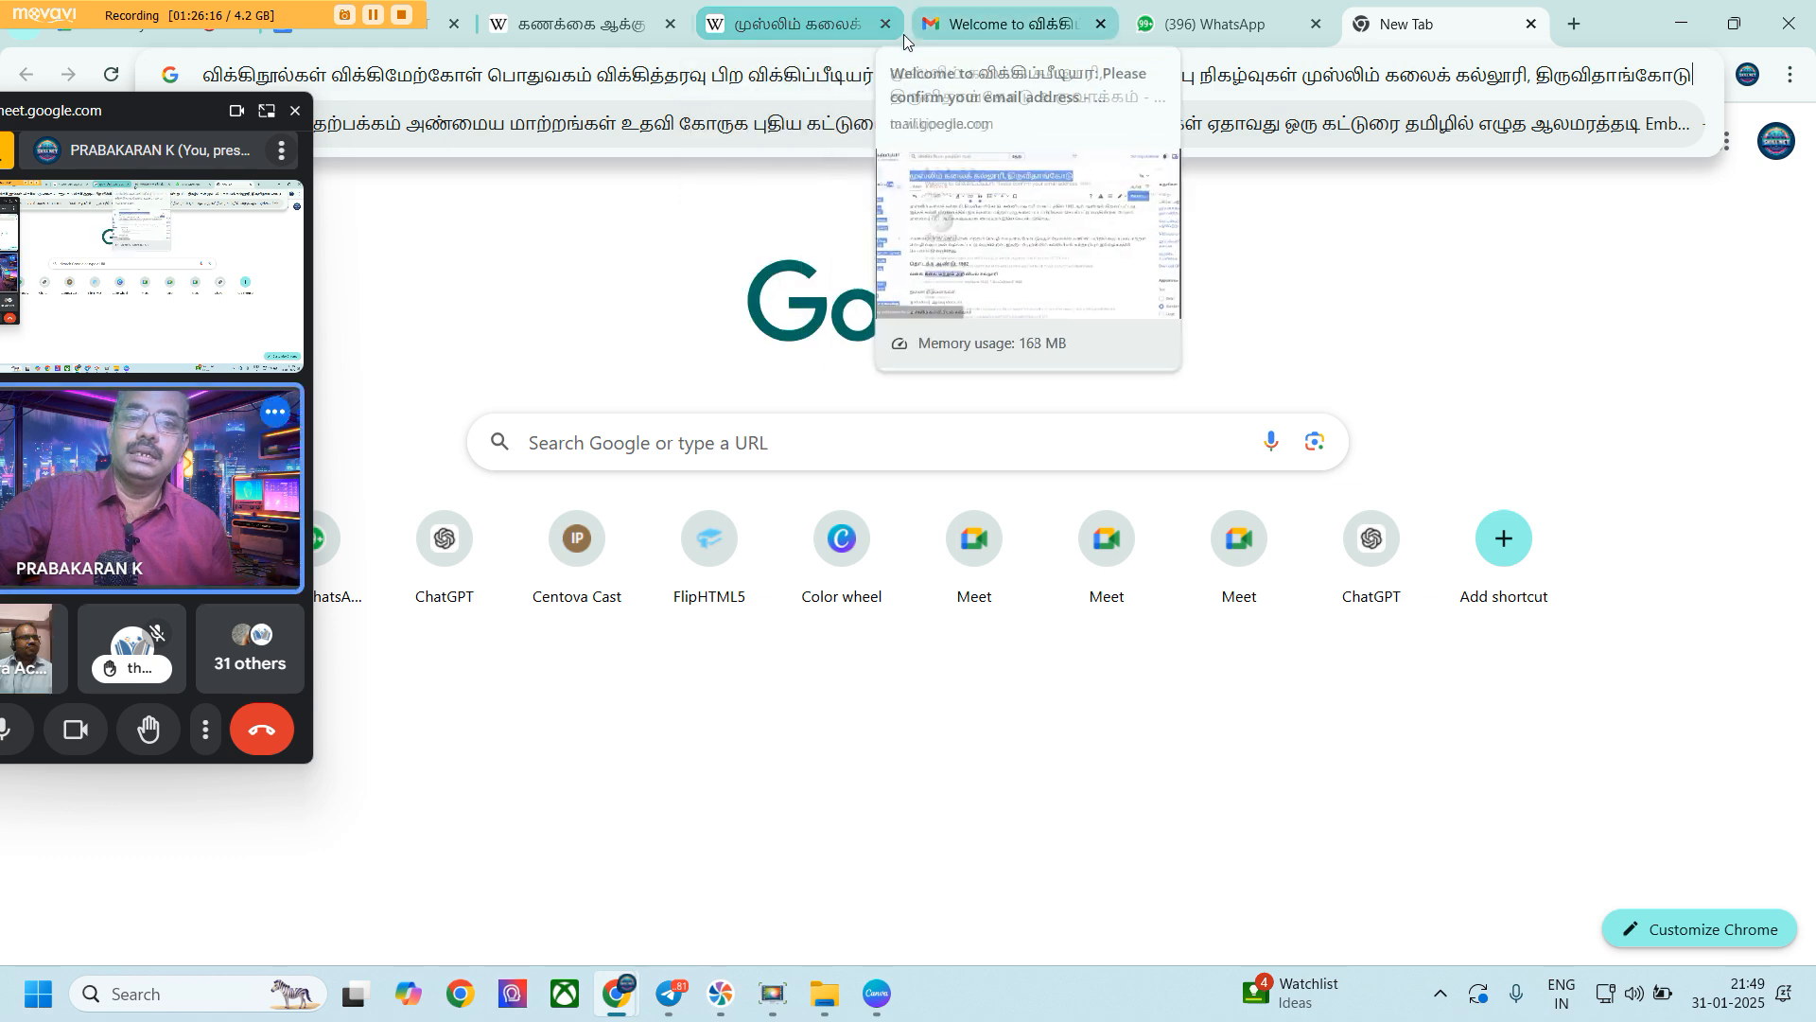
Copy the article title முஸ்லிம் கலைக் கல்லூரி, திருவிதாங்கோடு and search Google for it in the new tab
left_click(758, 27)
left_click_drag(1201, 269, 317, 253)
key("ctrl+c")
right_click(504, 265)
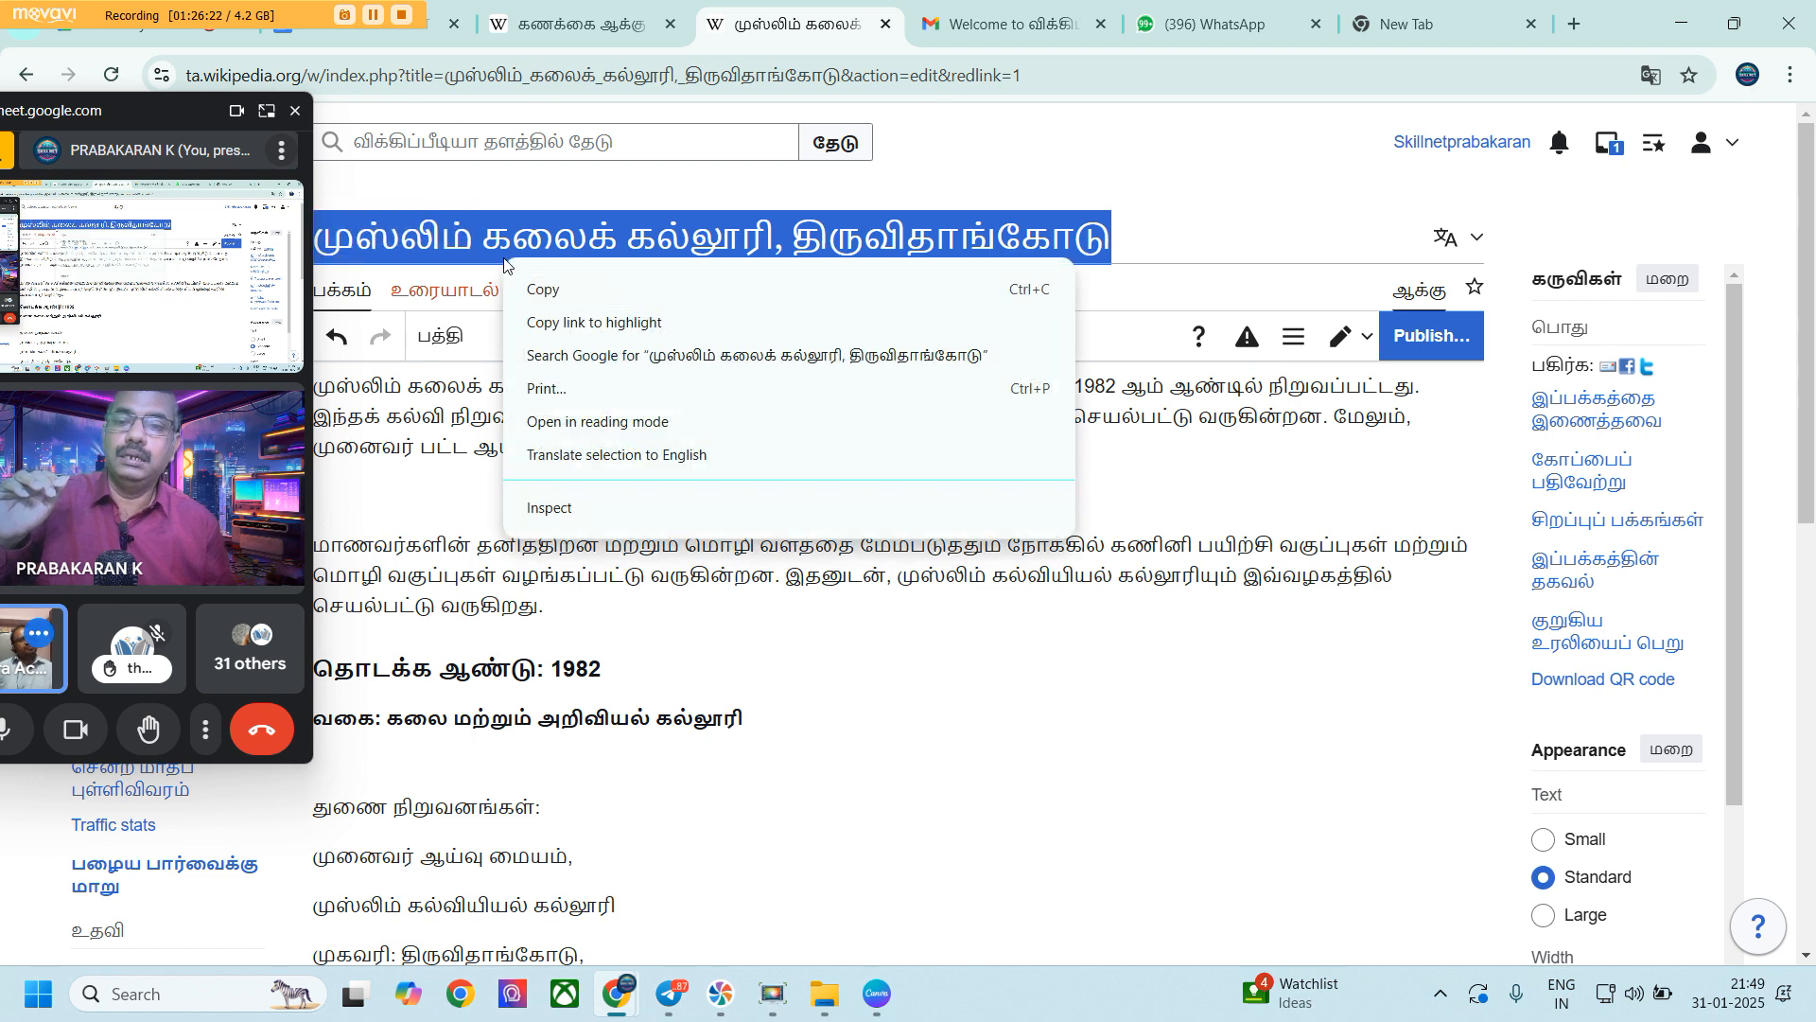
left_click(549, 290)
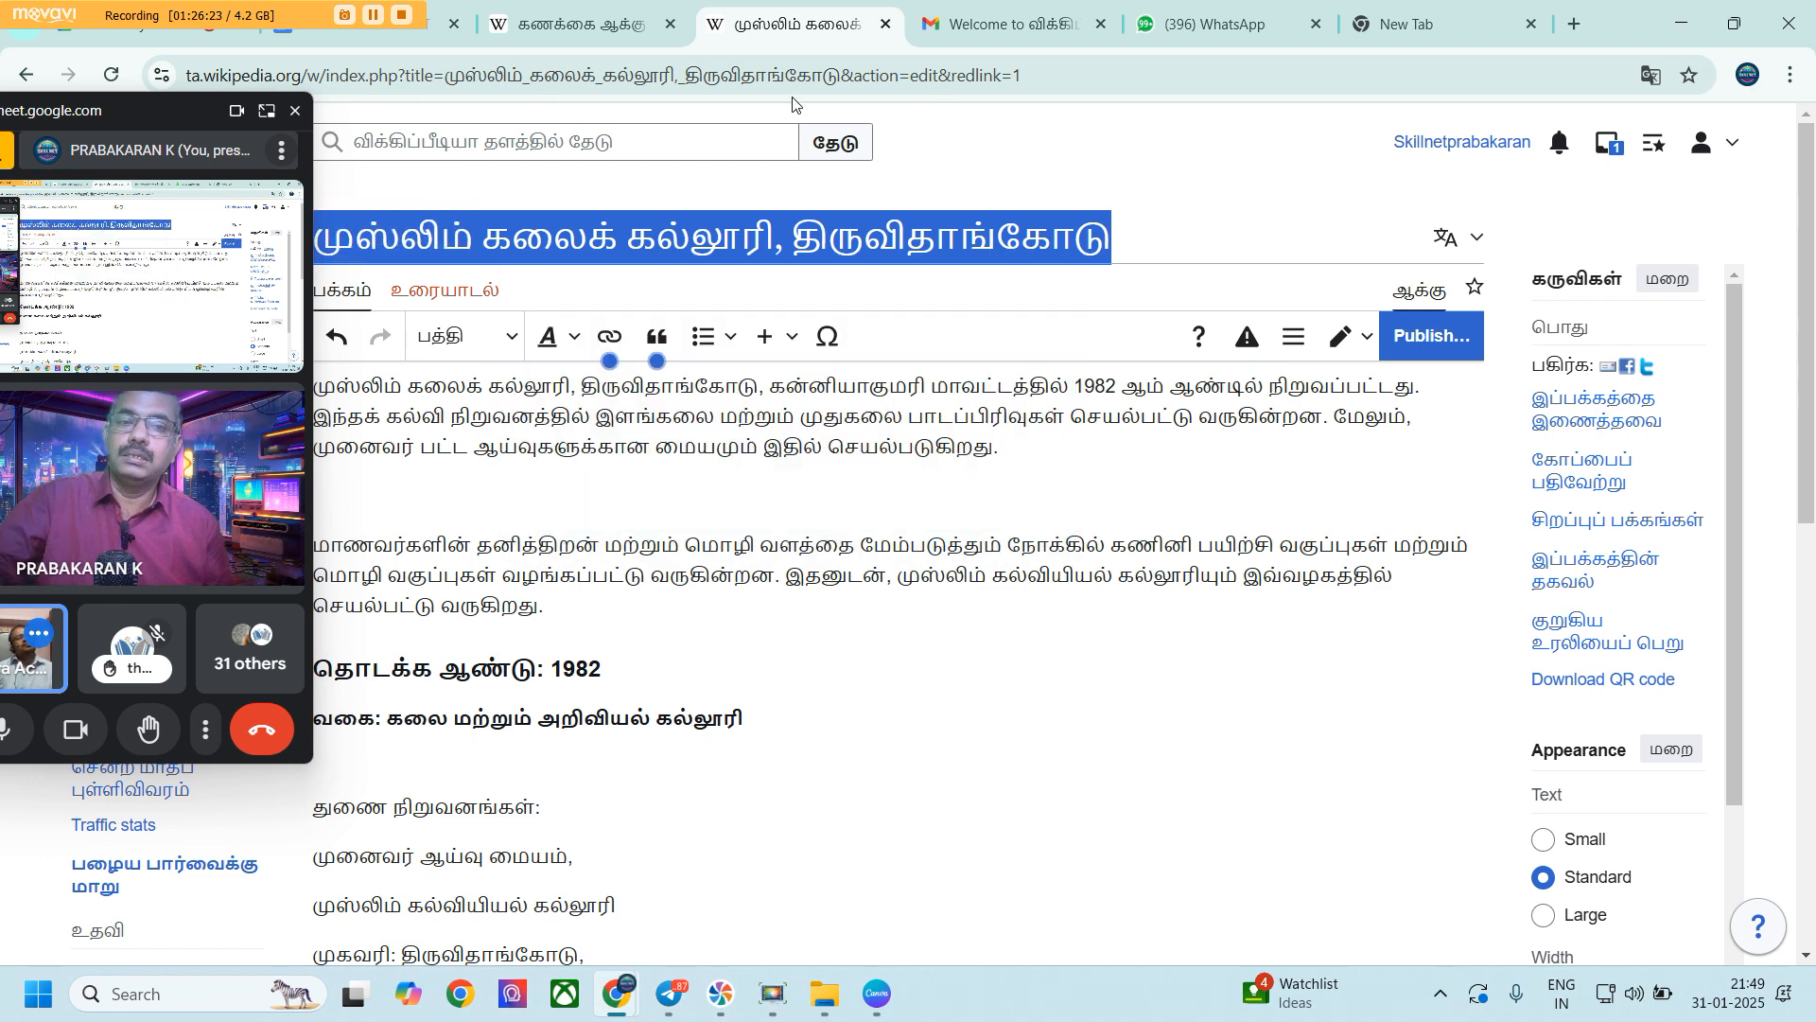
left_click(1438, 30)
left_click(792, 446)
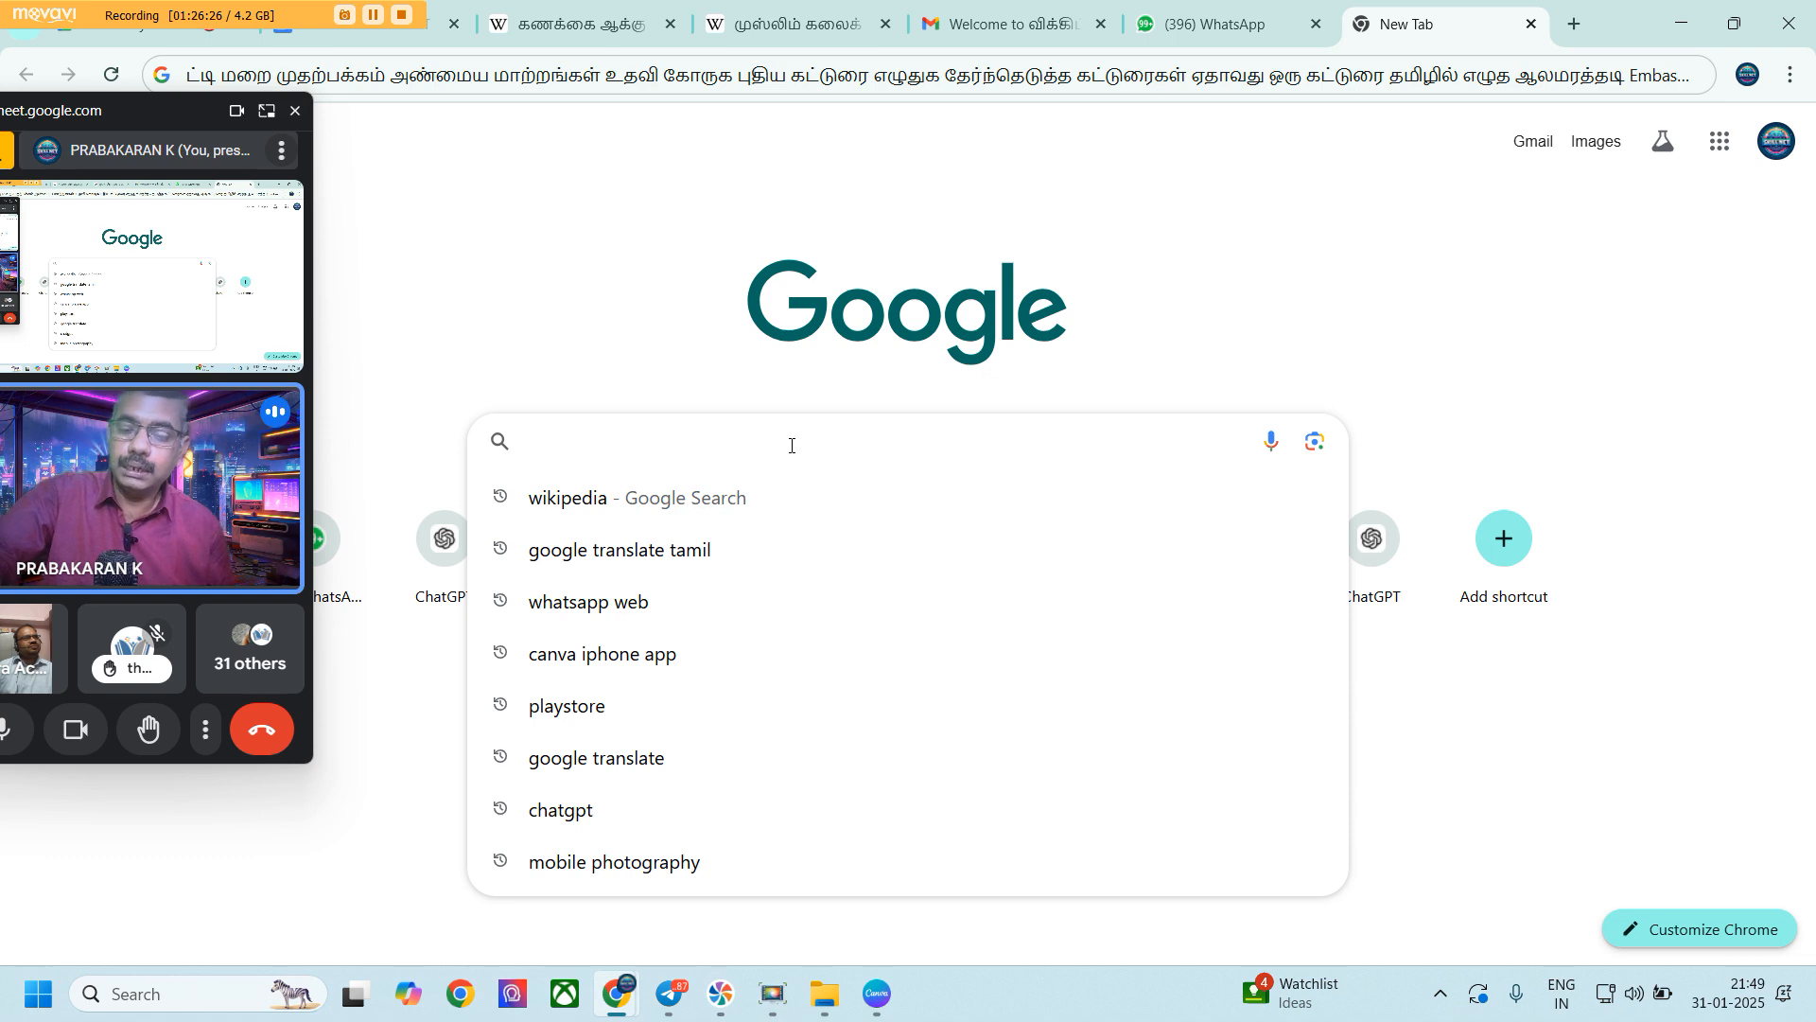
key("ctrl+v")
key("Return")
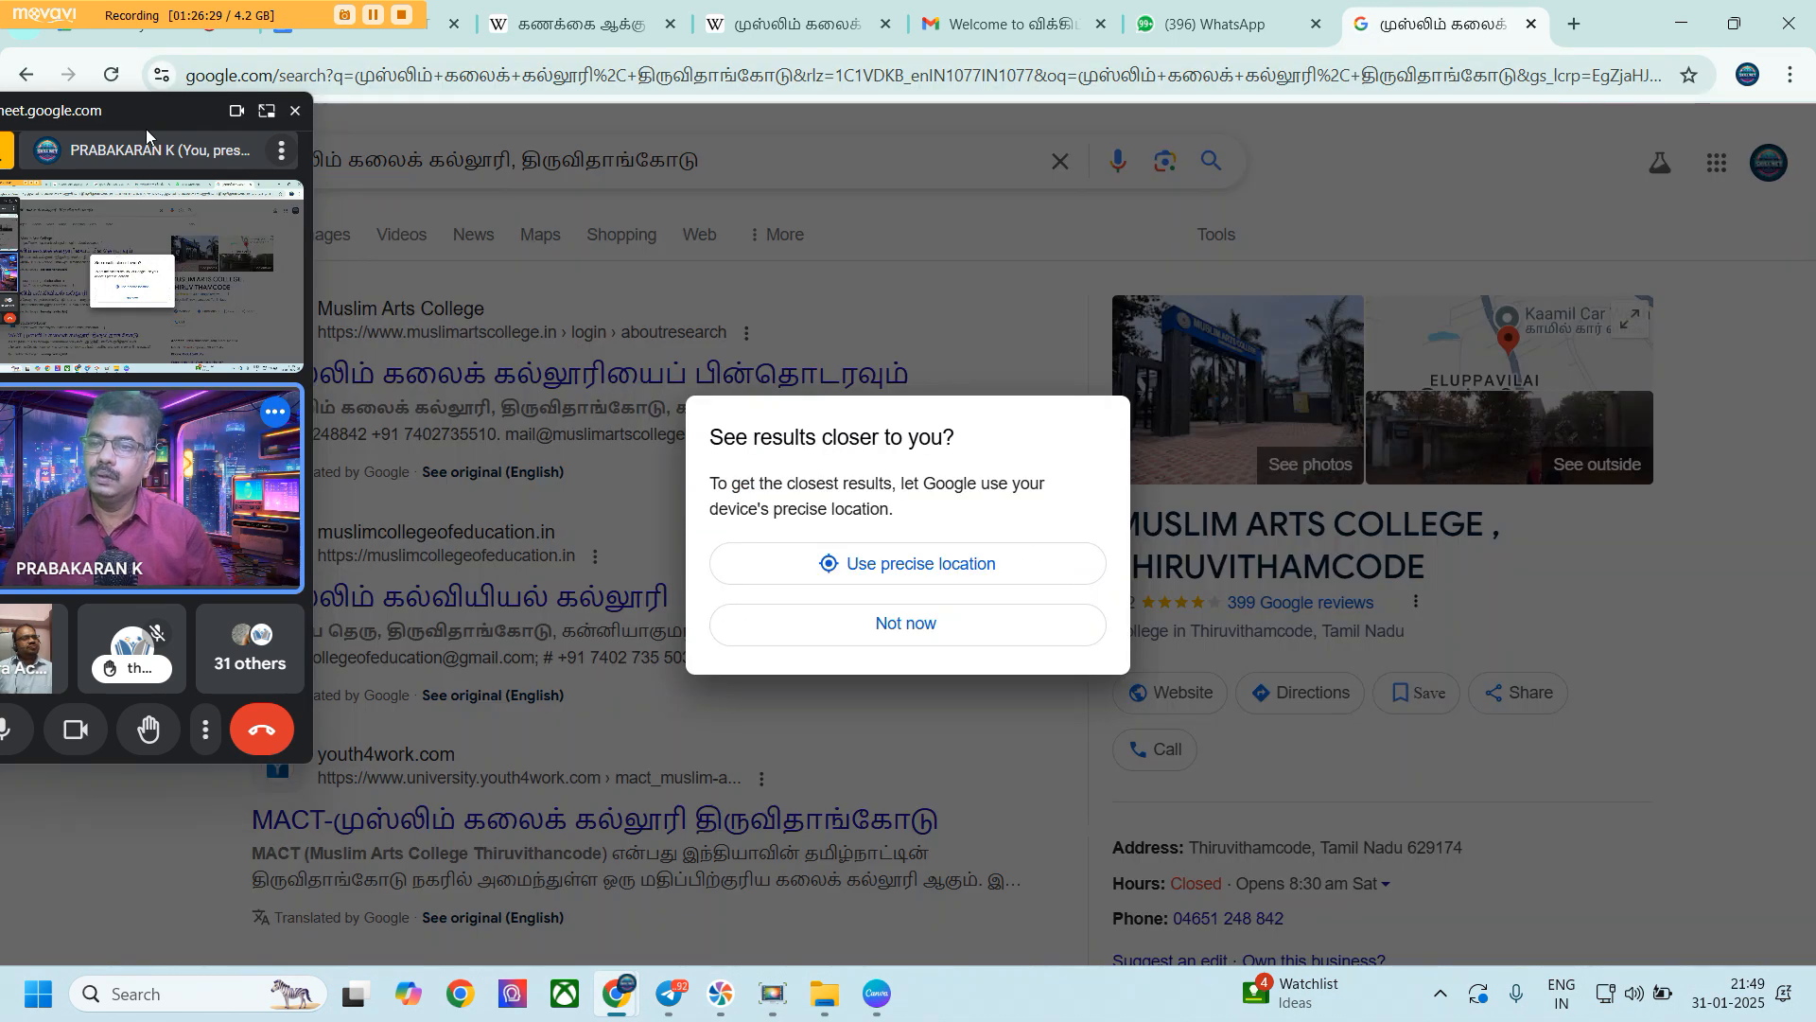
Decline the precise-location request and open the Muslim Arts College result from muslimartscollege.in
left_click_drag(145, 129, 1480, 268)
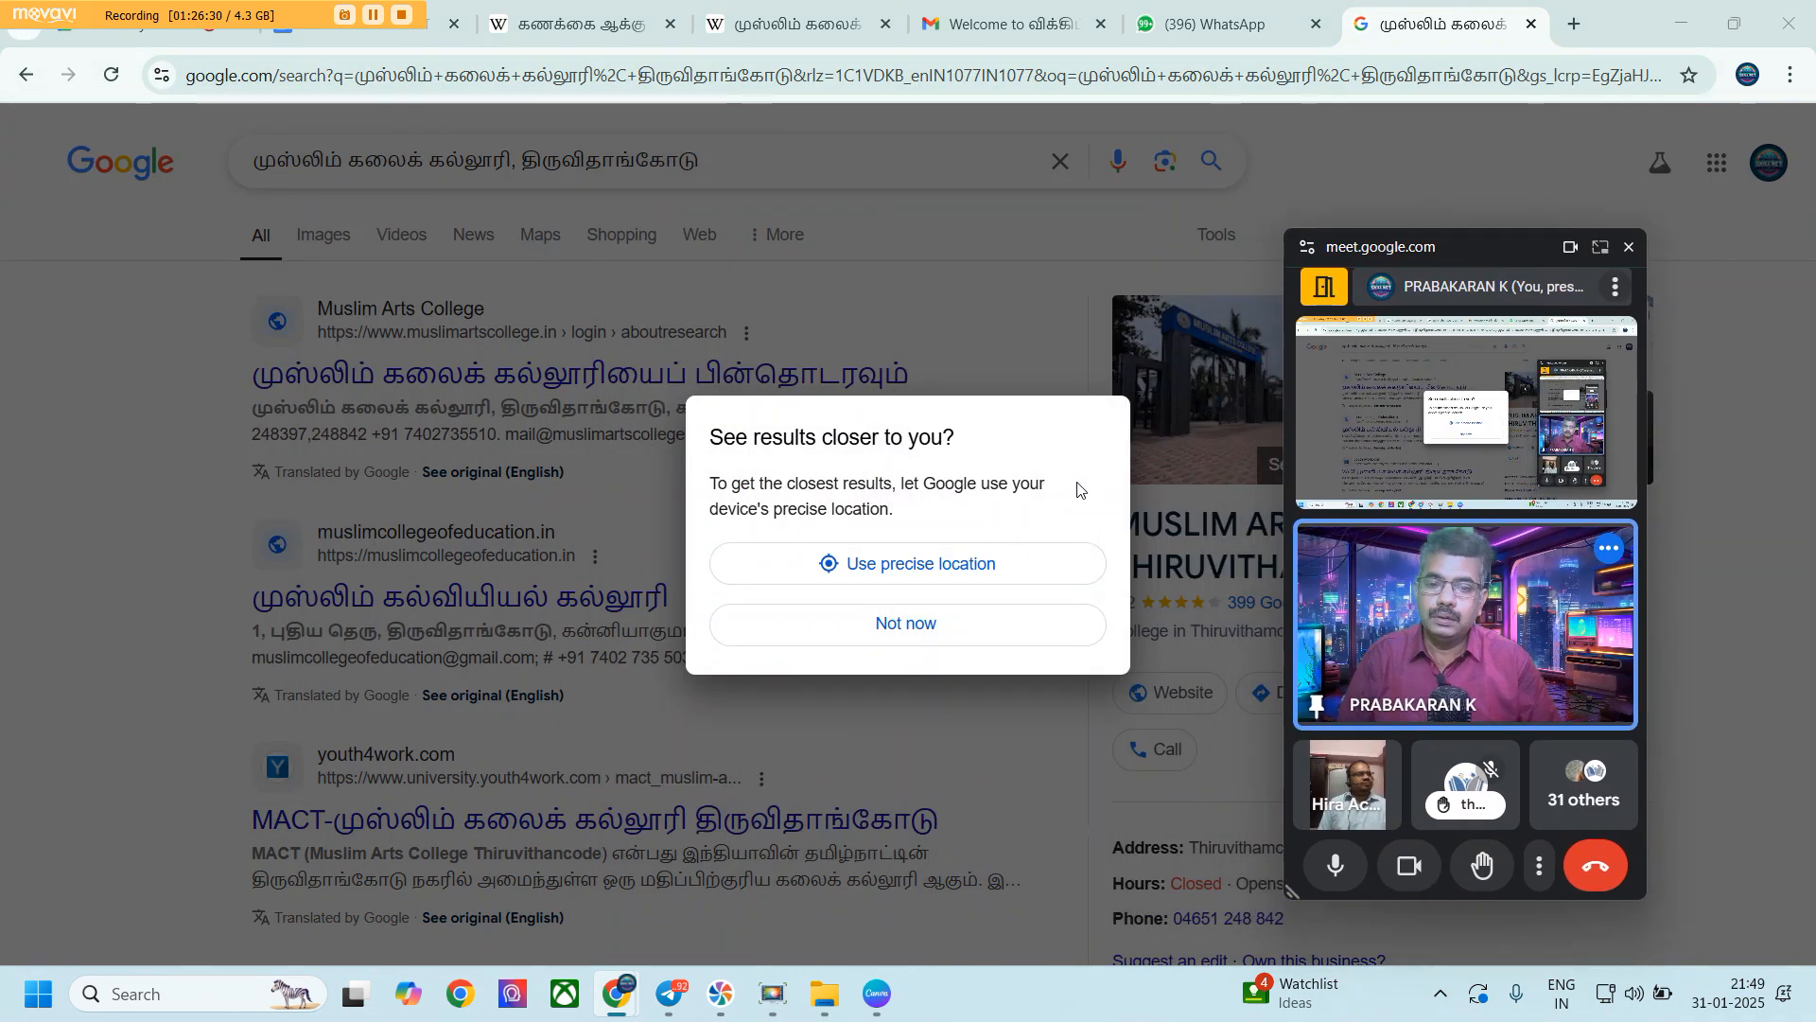
left_click(884, 626)
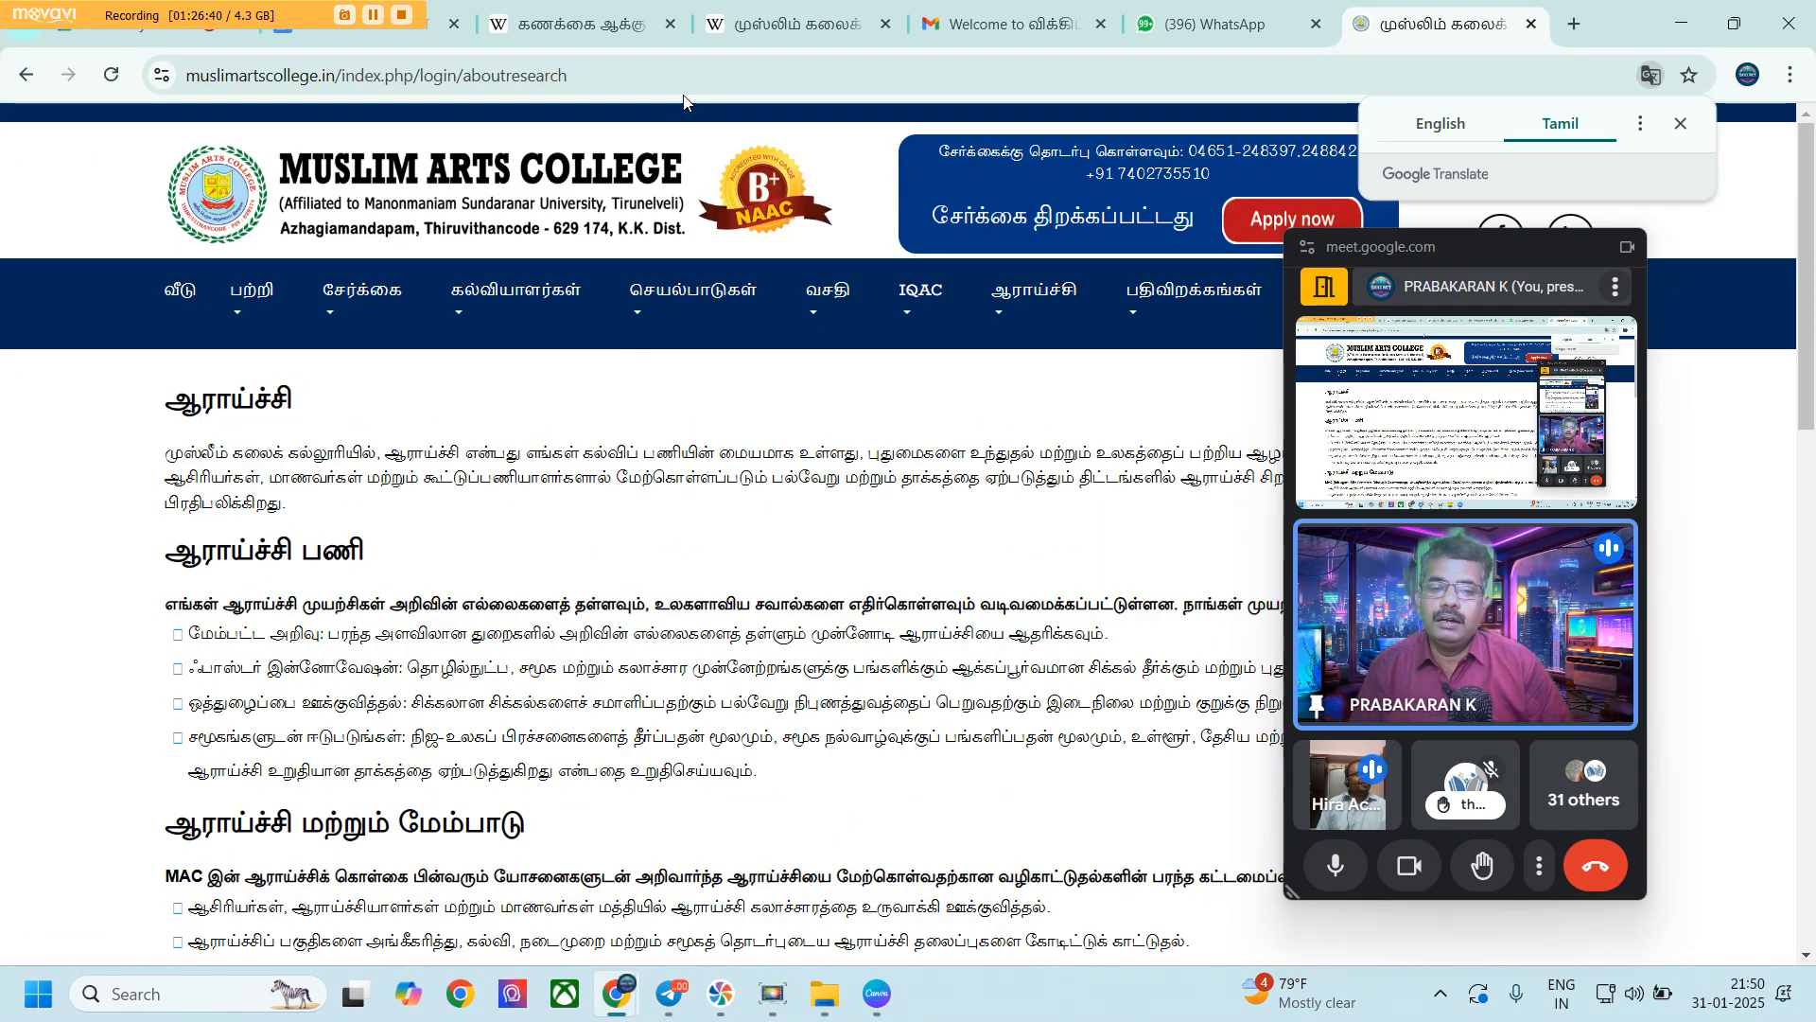
Copy the web address of the college's research page and return to the Wikipedia article being edited
left_click(166, 84)
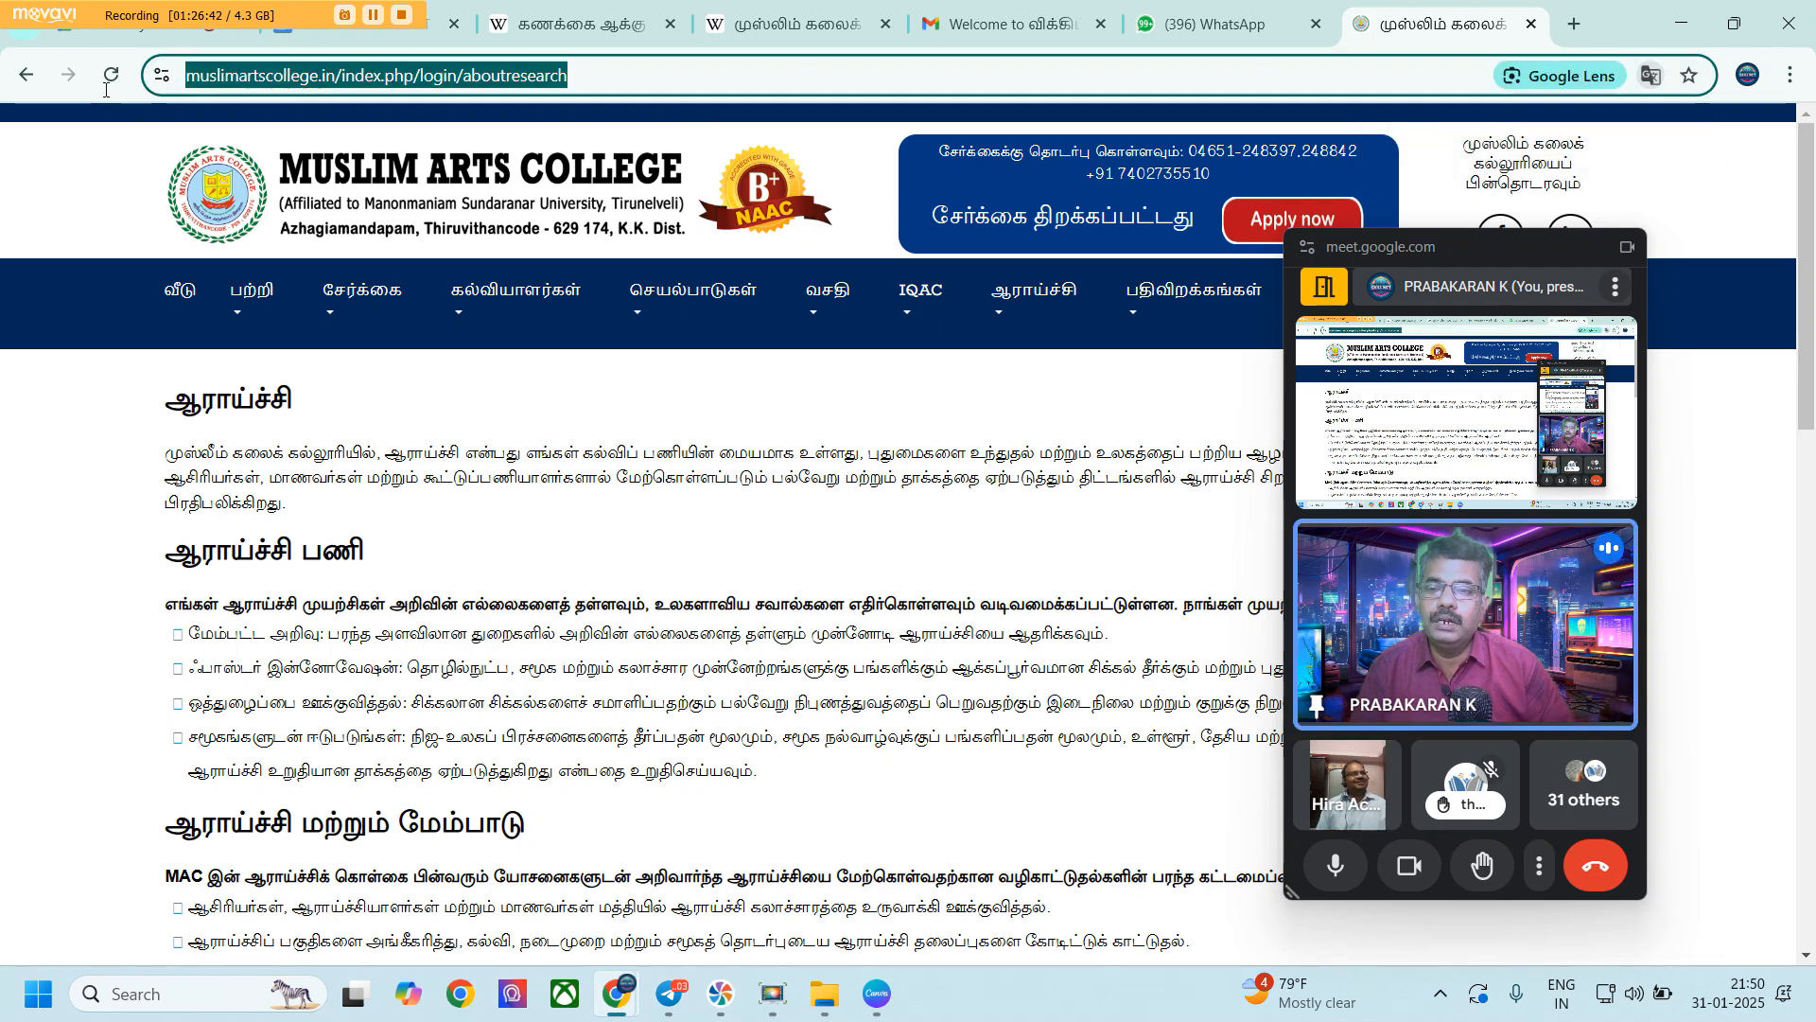
right_click(456, 90)
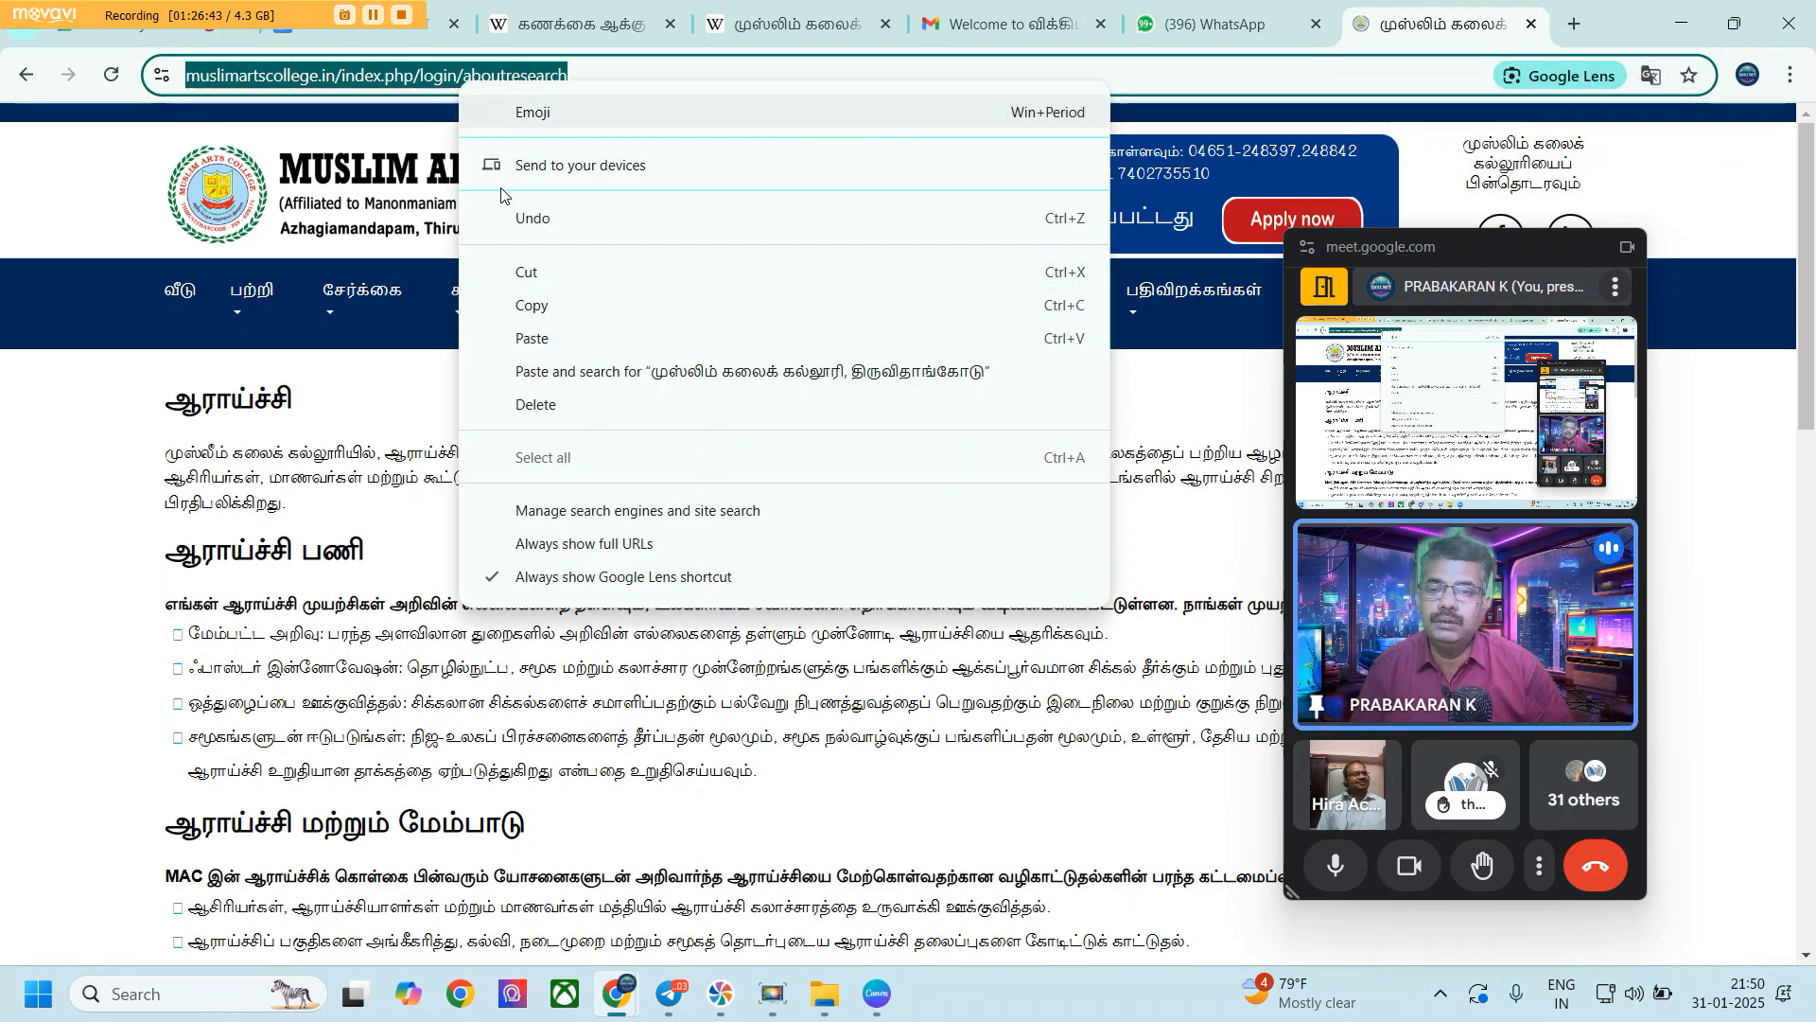
left_click(533, 305)
left_click(789, 23)
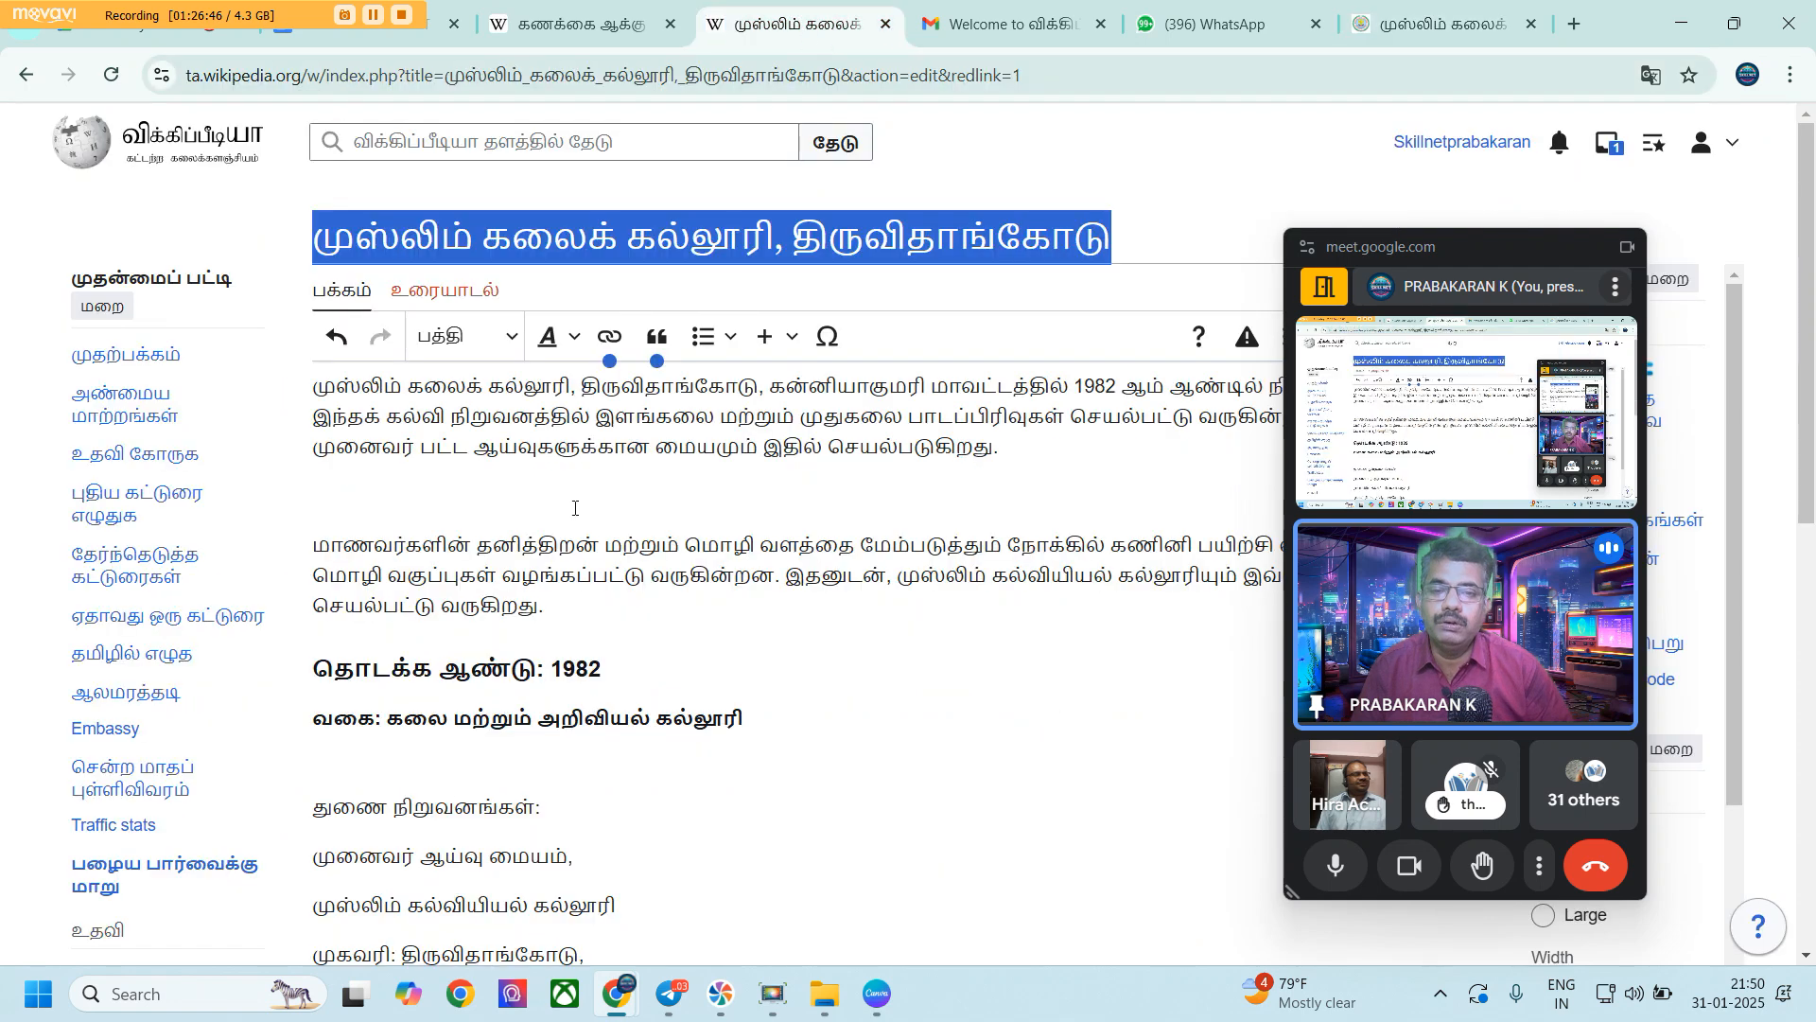
scroll(680, 695, "down", 1)
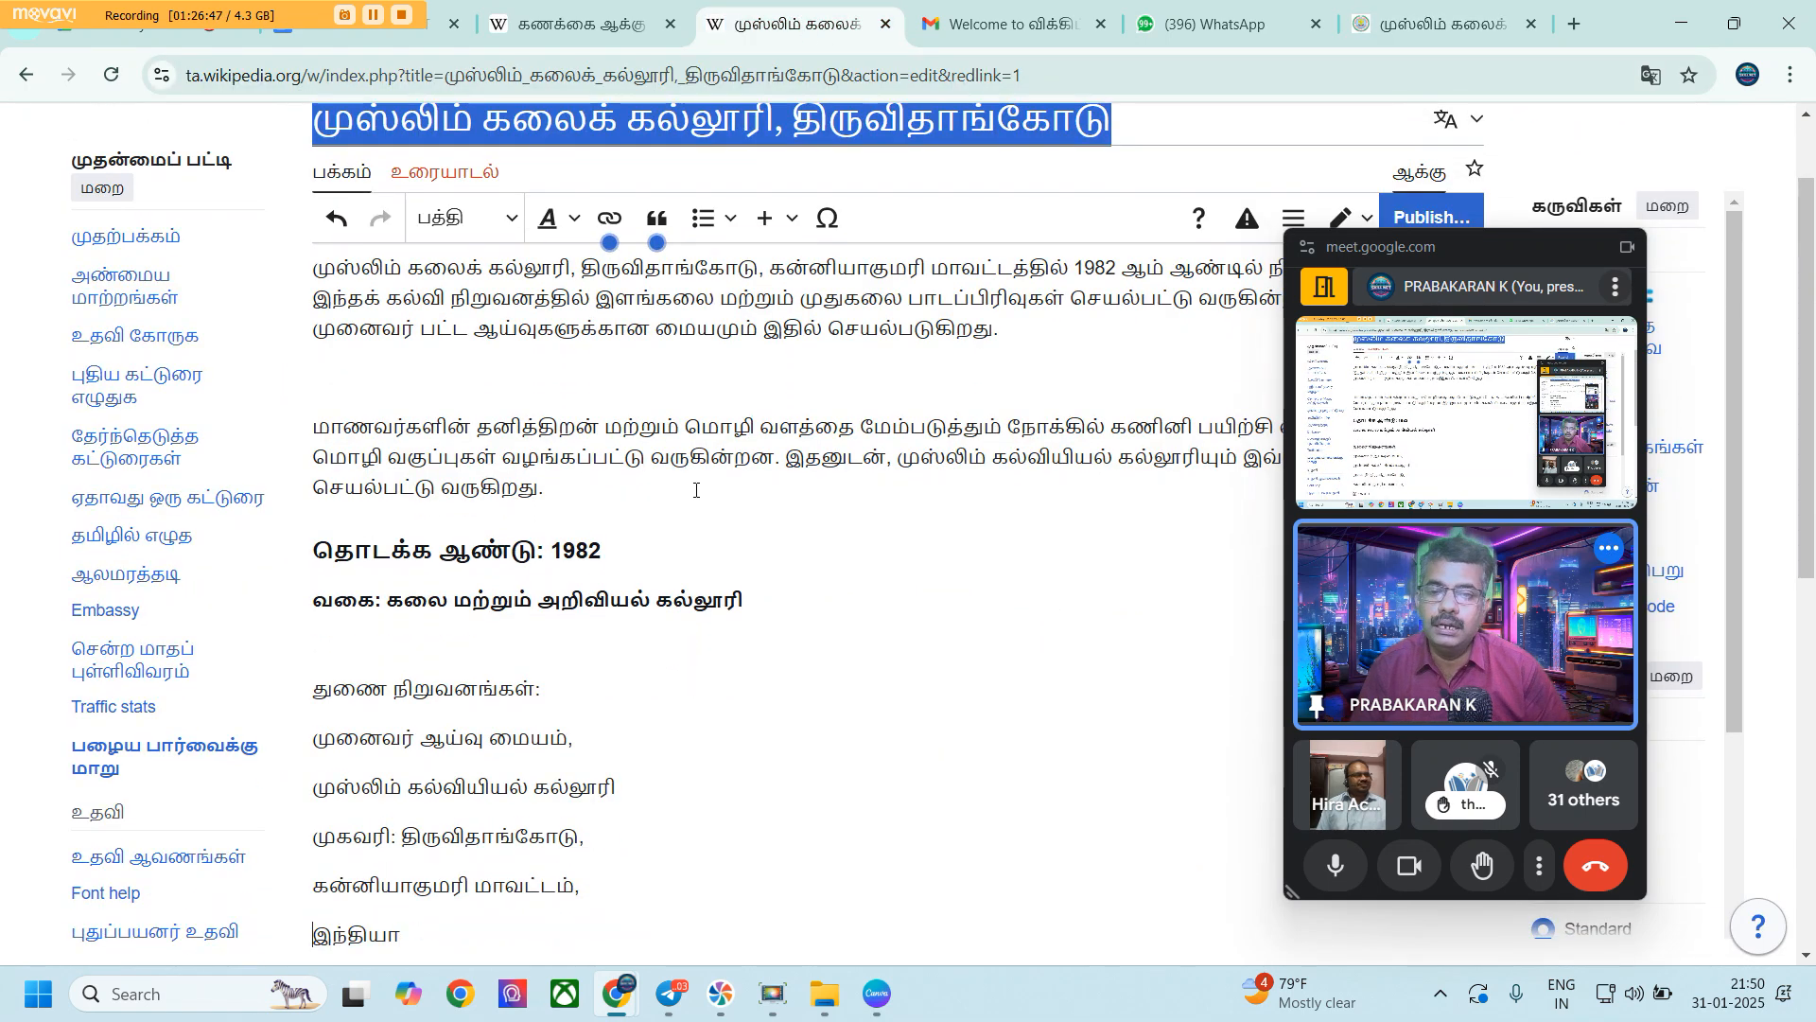
left_click(607, 228)
left_click(498, 624)
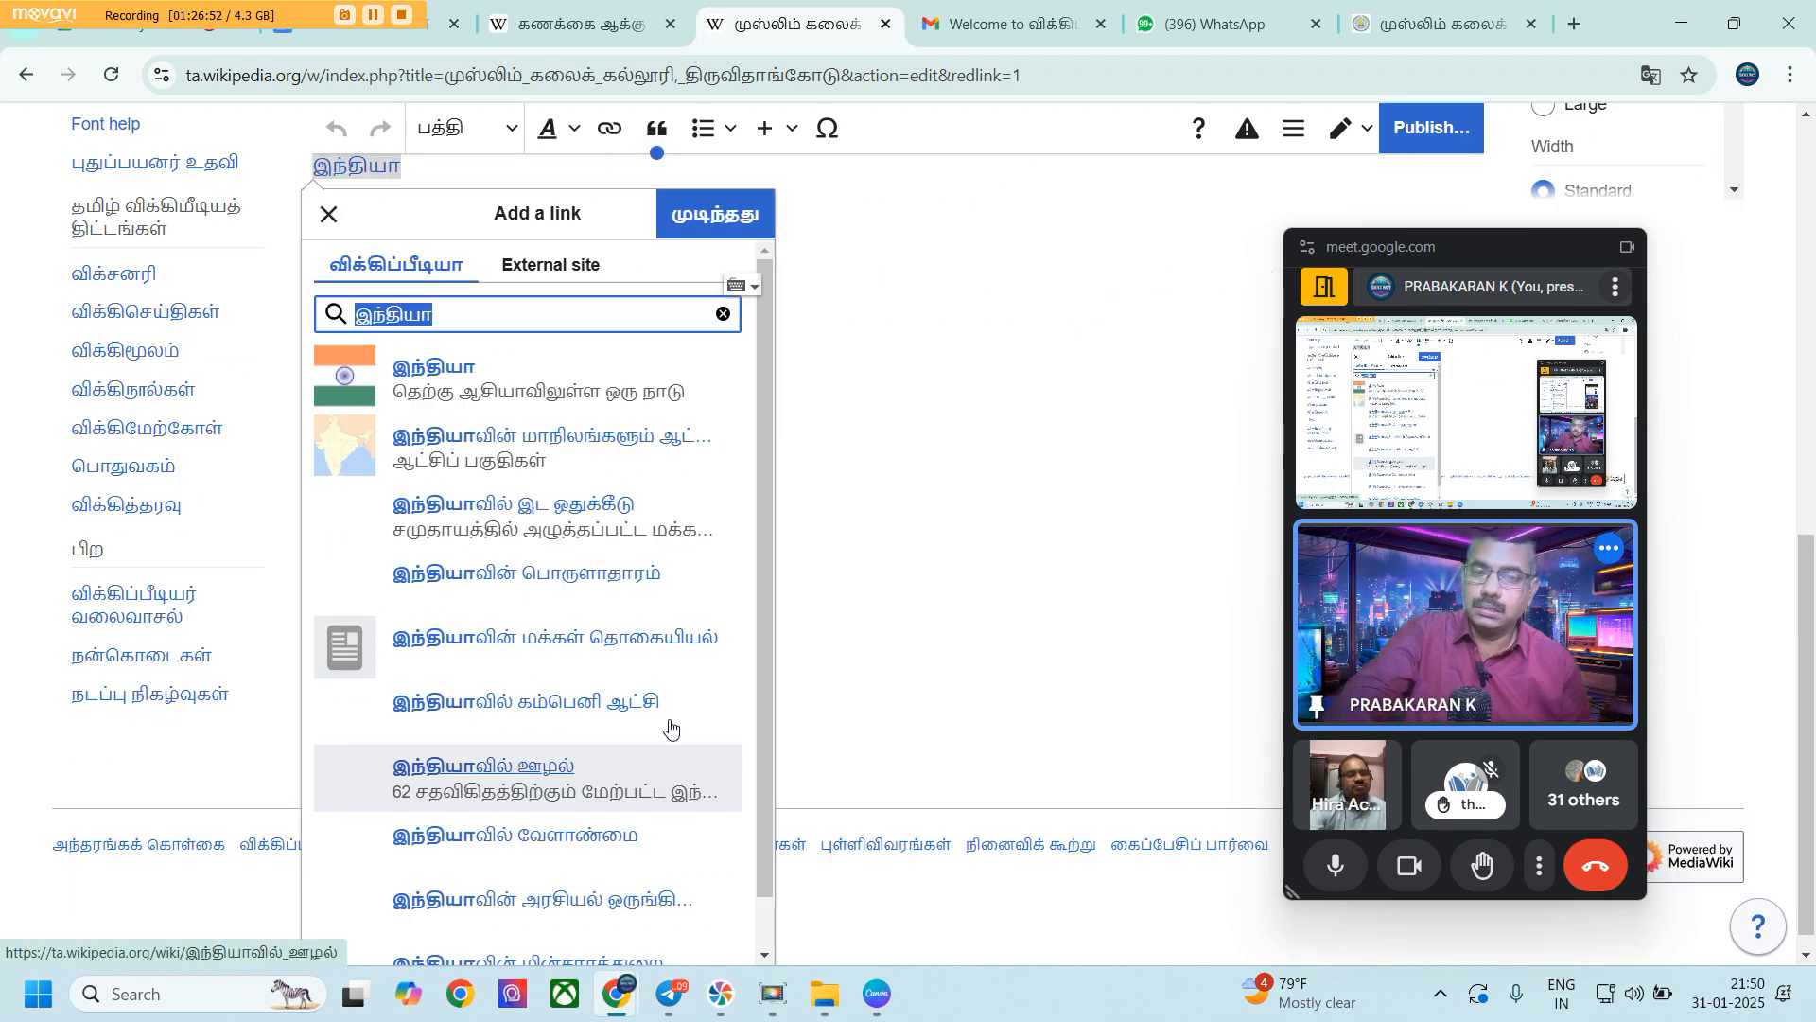
left_click(883, 422)
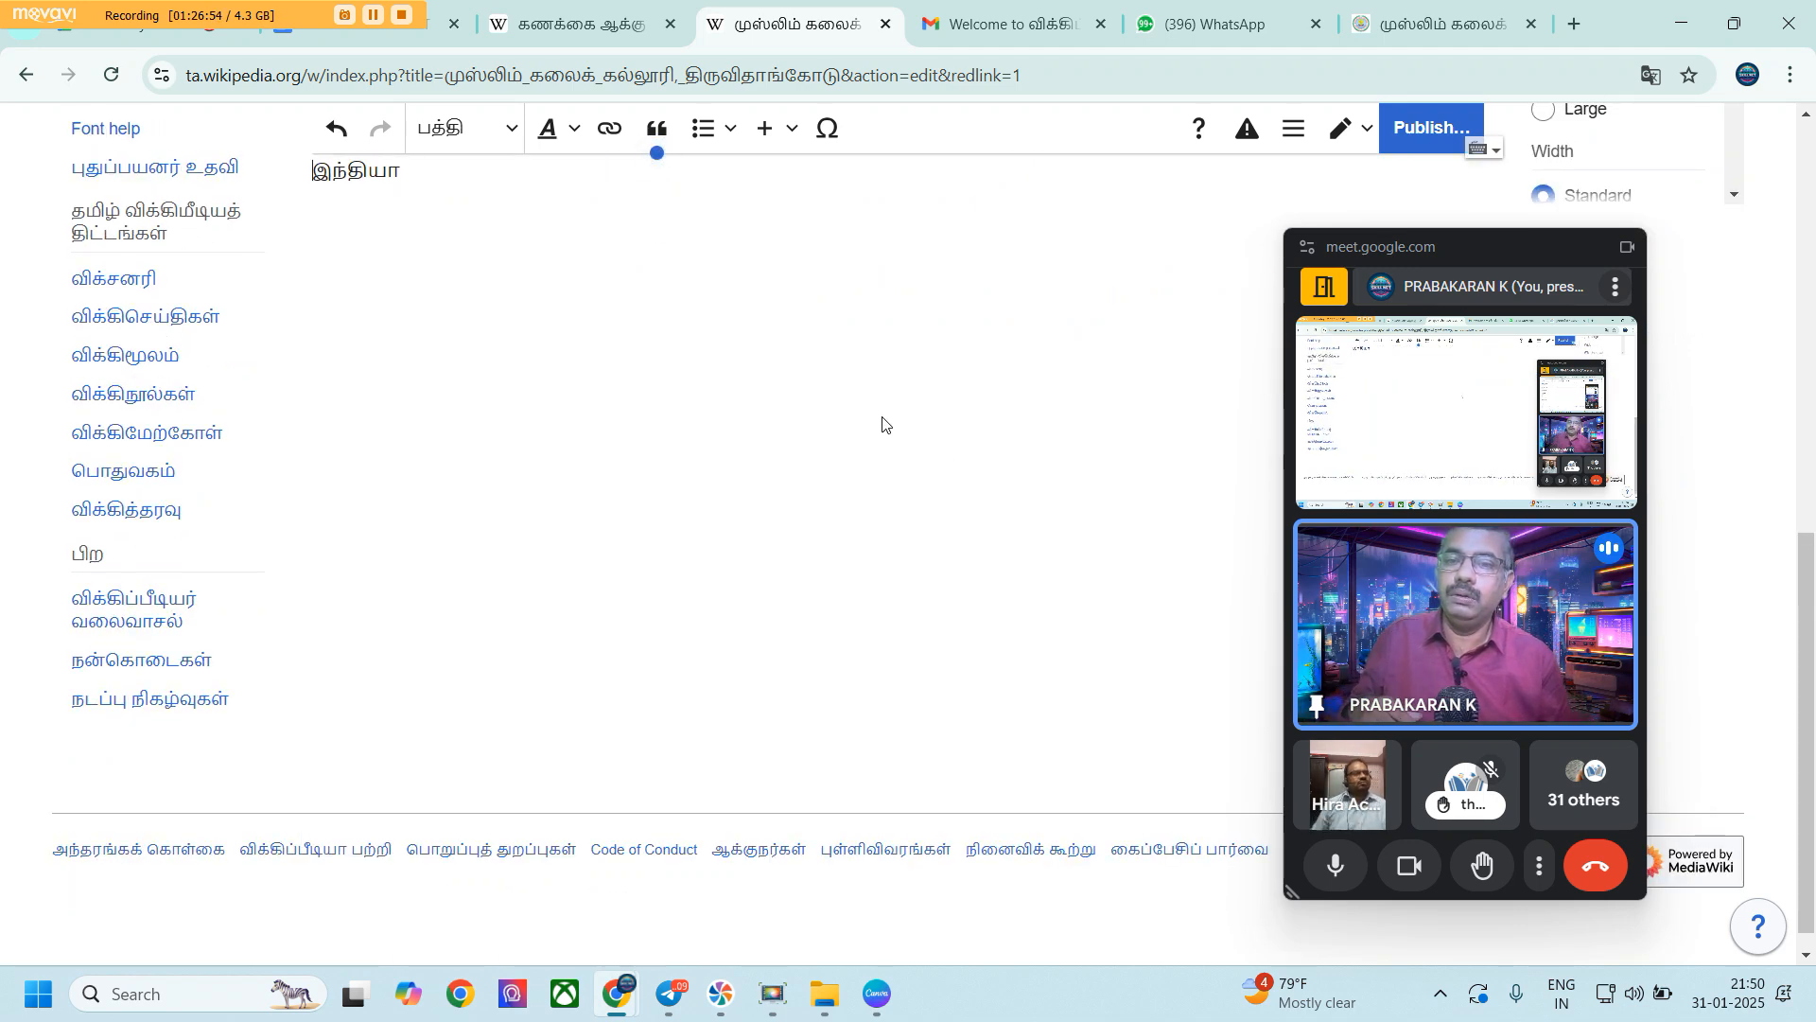
scroll(884, 424, "up", 2)
scroll(882, 417, "down", 1)
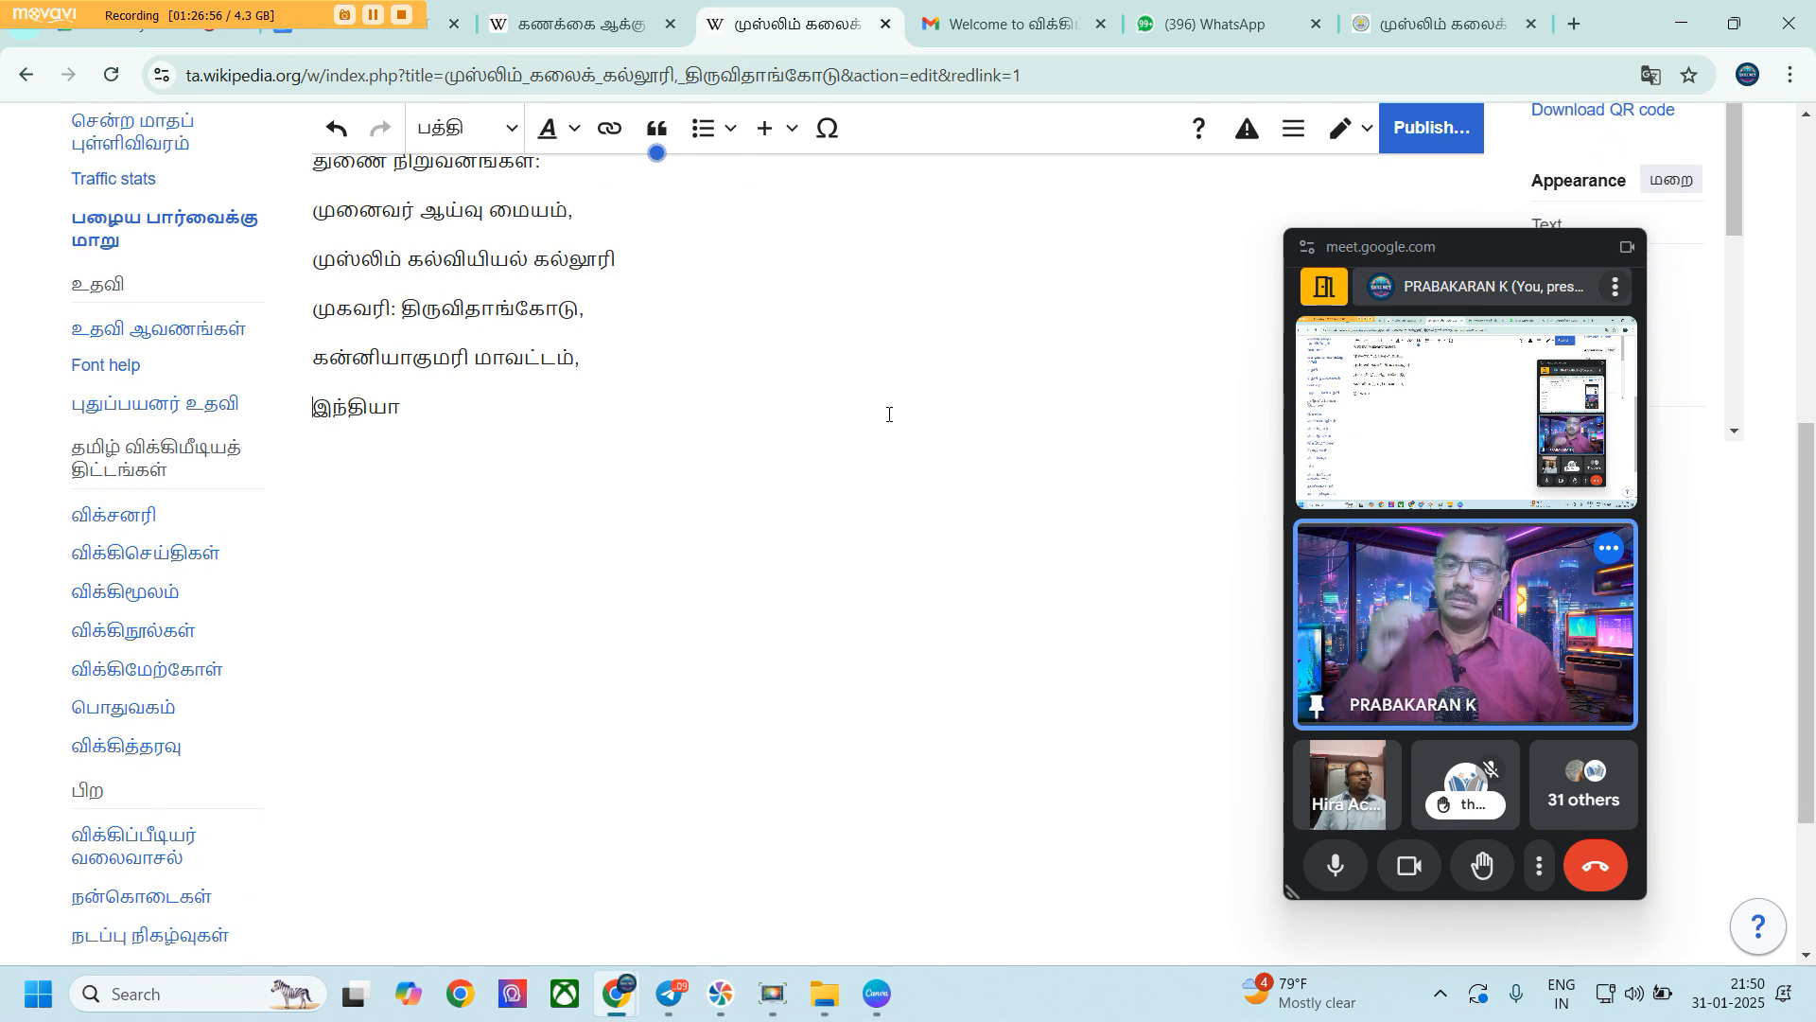
left_click_drag(1479, 261, 214, 269)
scroll(1107, 498, "up", 4)
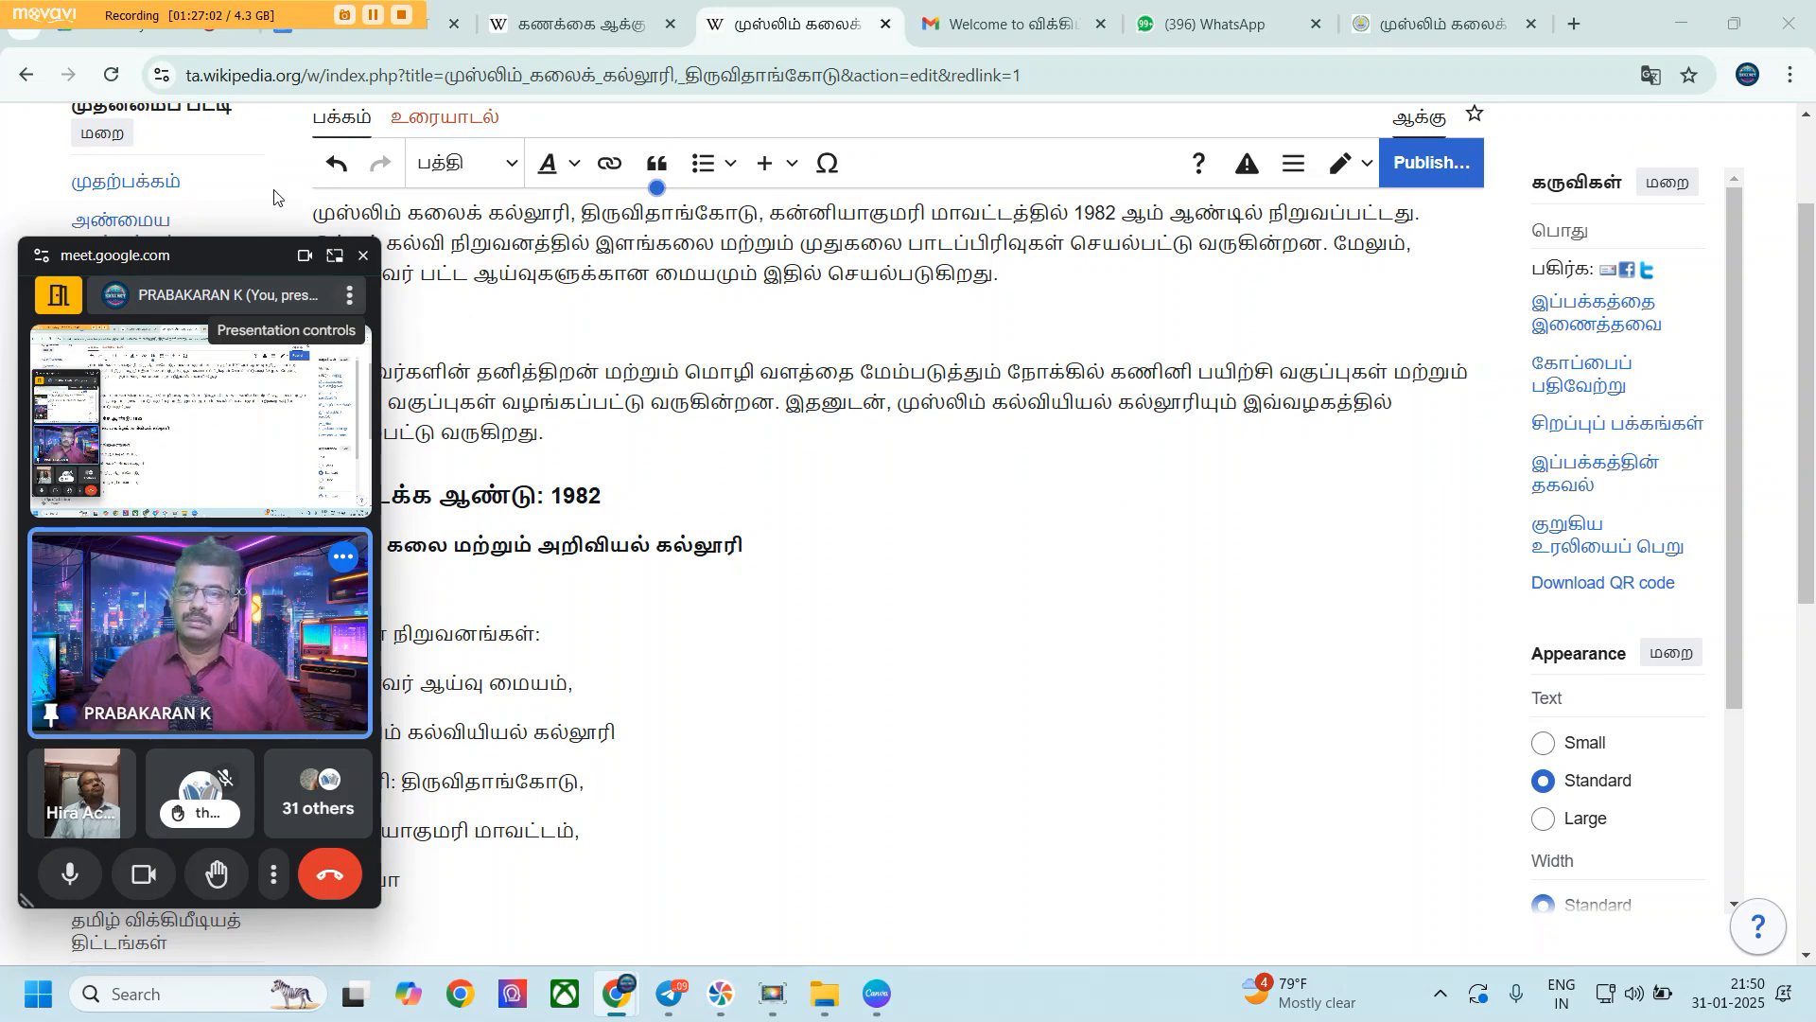
left_click_drag(180, 268, 1317, 264)
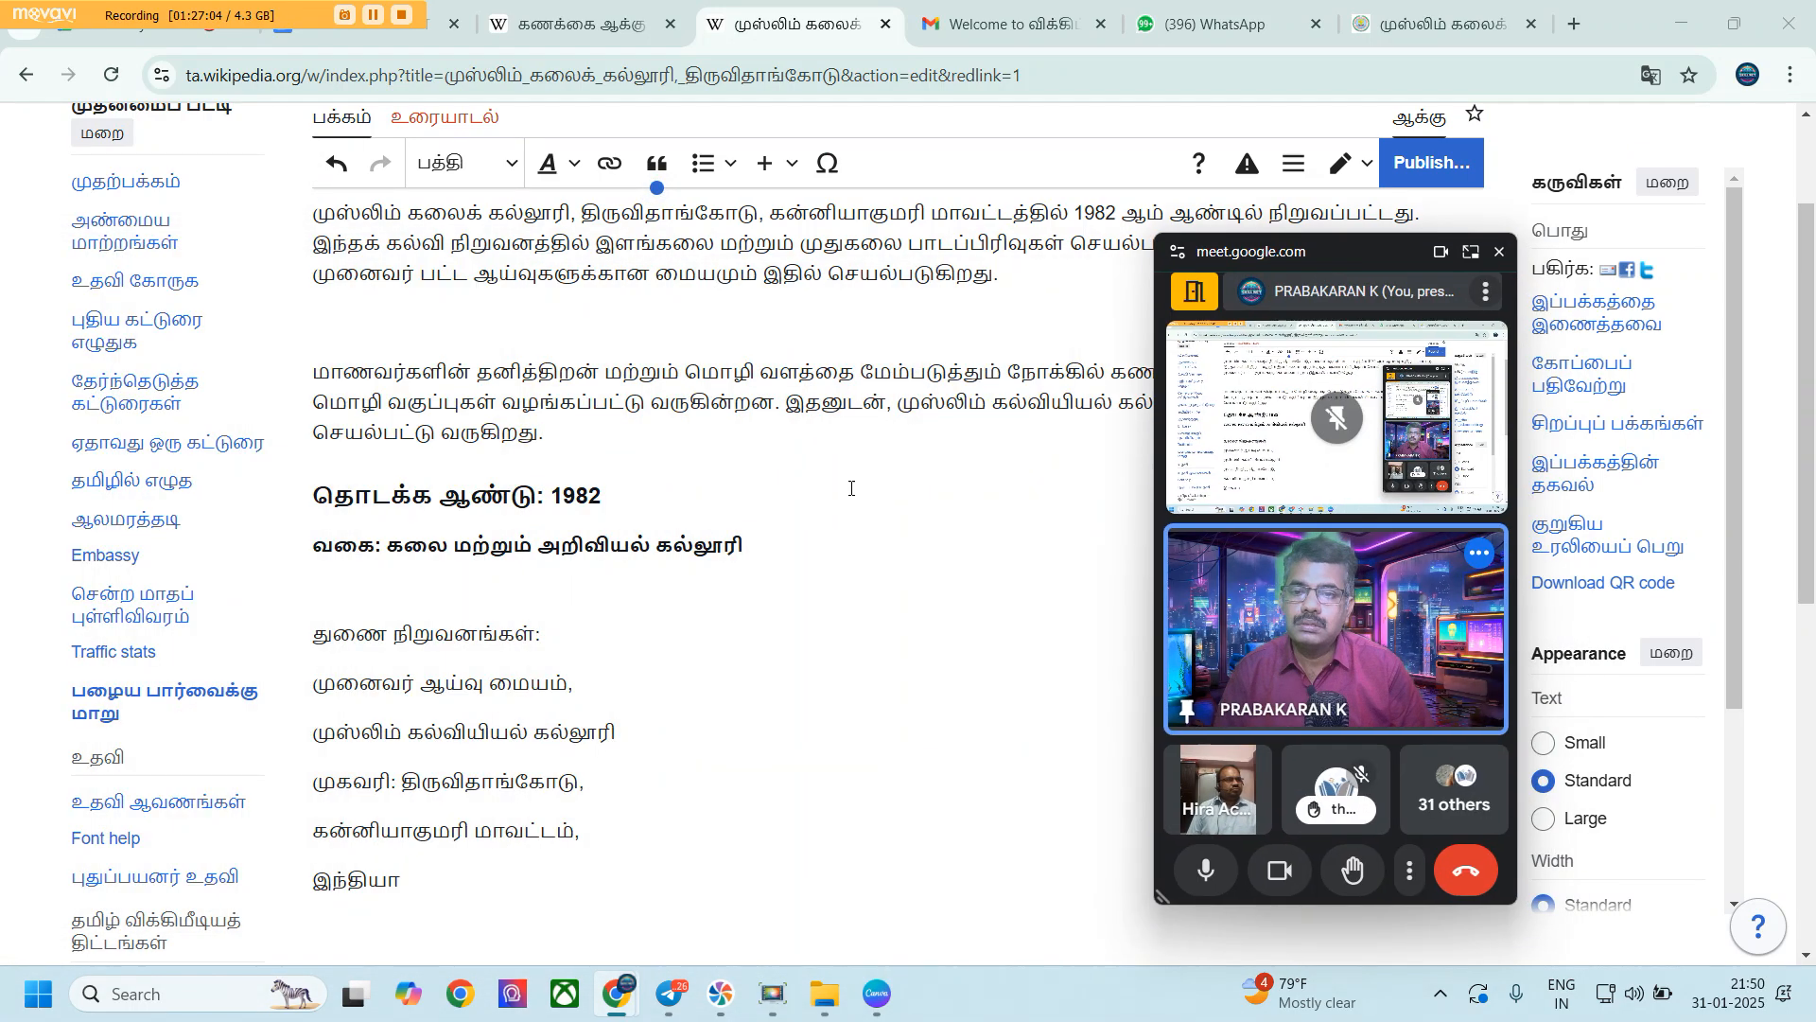
scroll(676, 508, "up", 2)
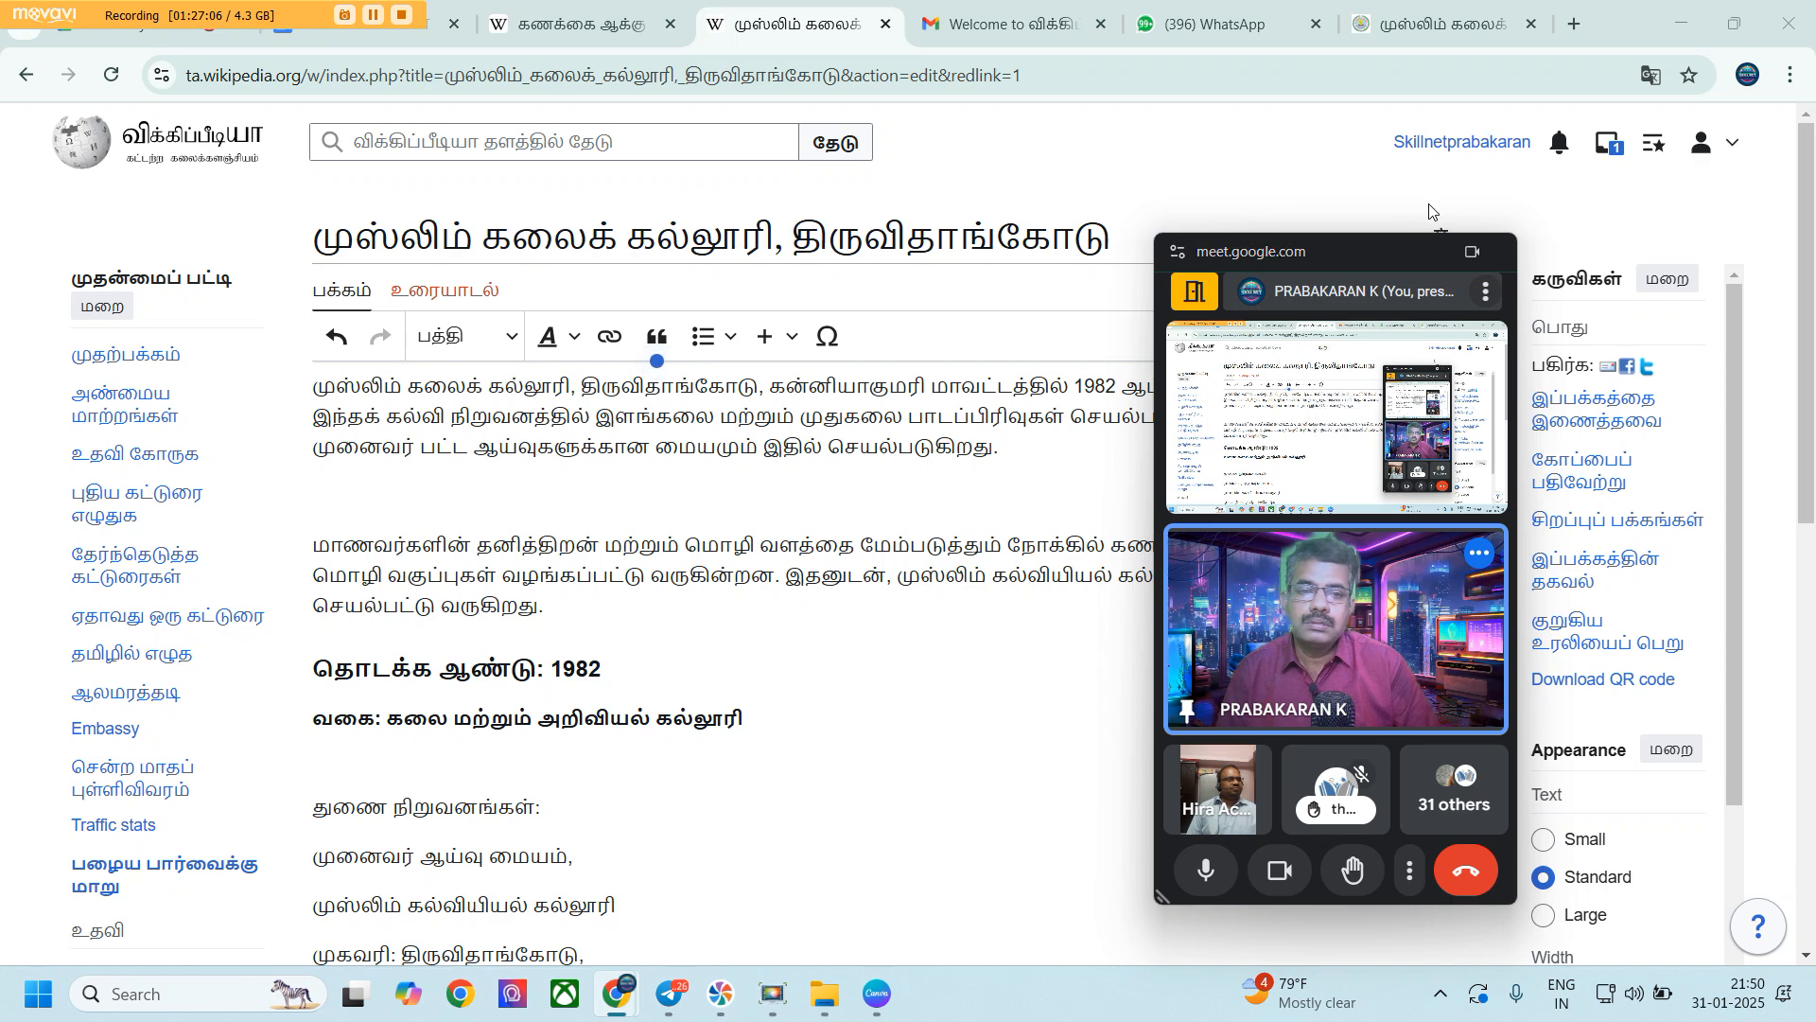
mouse_move(1367, 251)
left_mouse_down()
mouse_move(1444, 259)
mouse_move(1286, 270)
mouse_move(579, 121)
mouse_move(298, 141)
left_mouse_up()
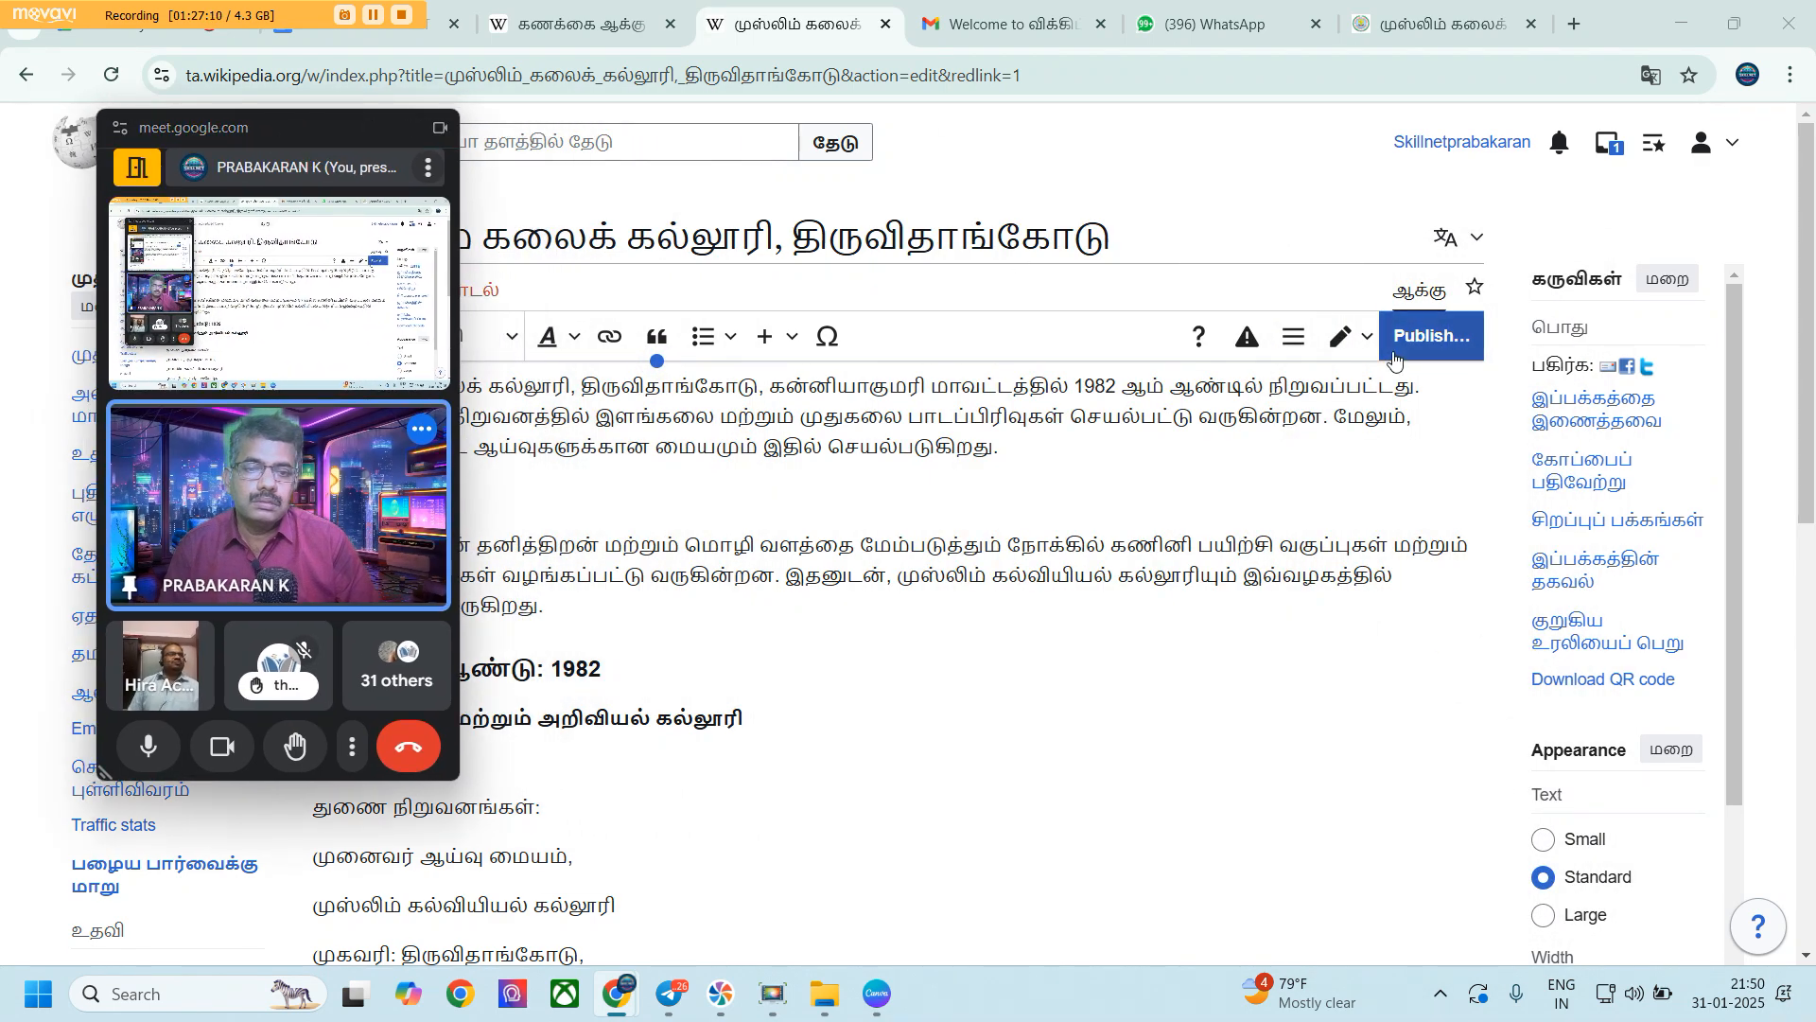
left_click(1333, 343)
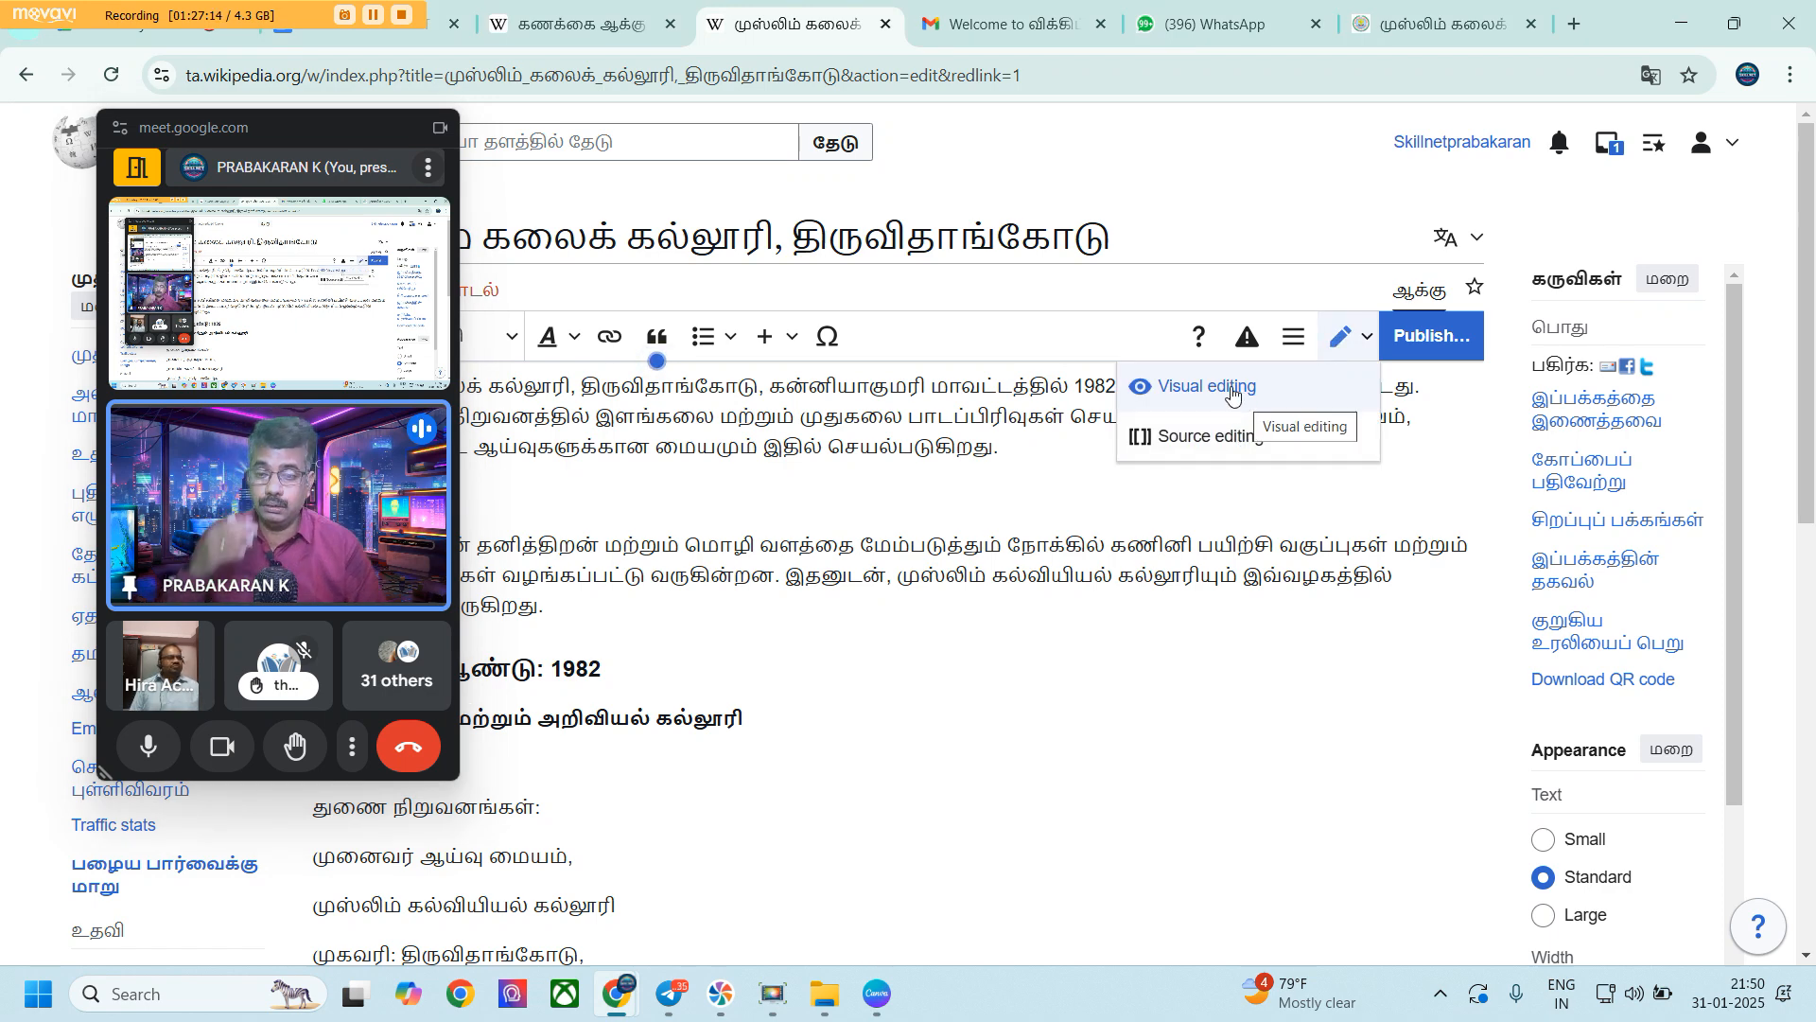
left_click_drag(299, 135, 164, 128)
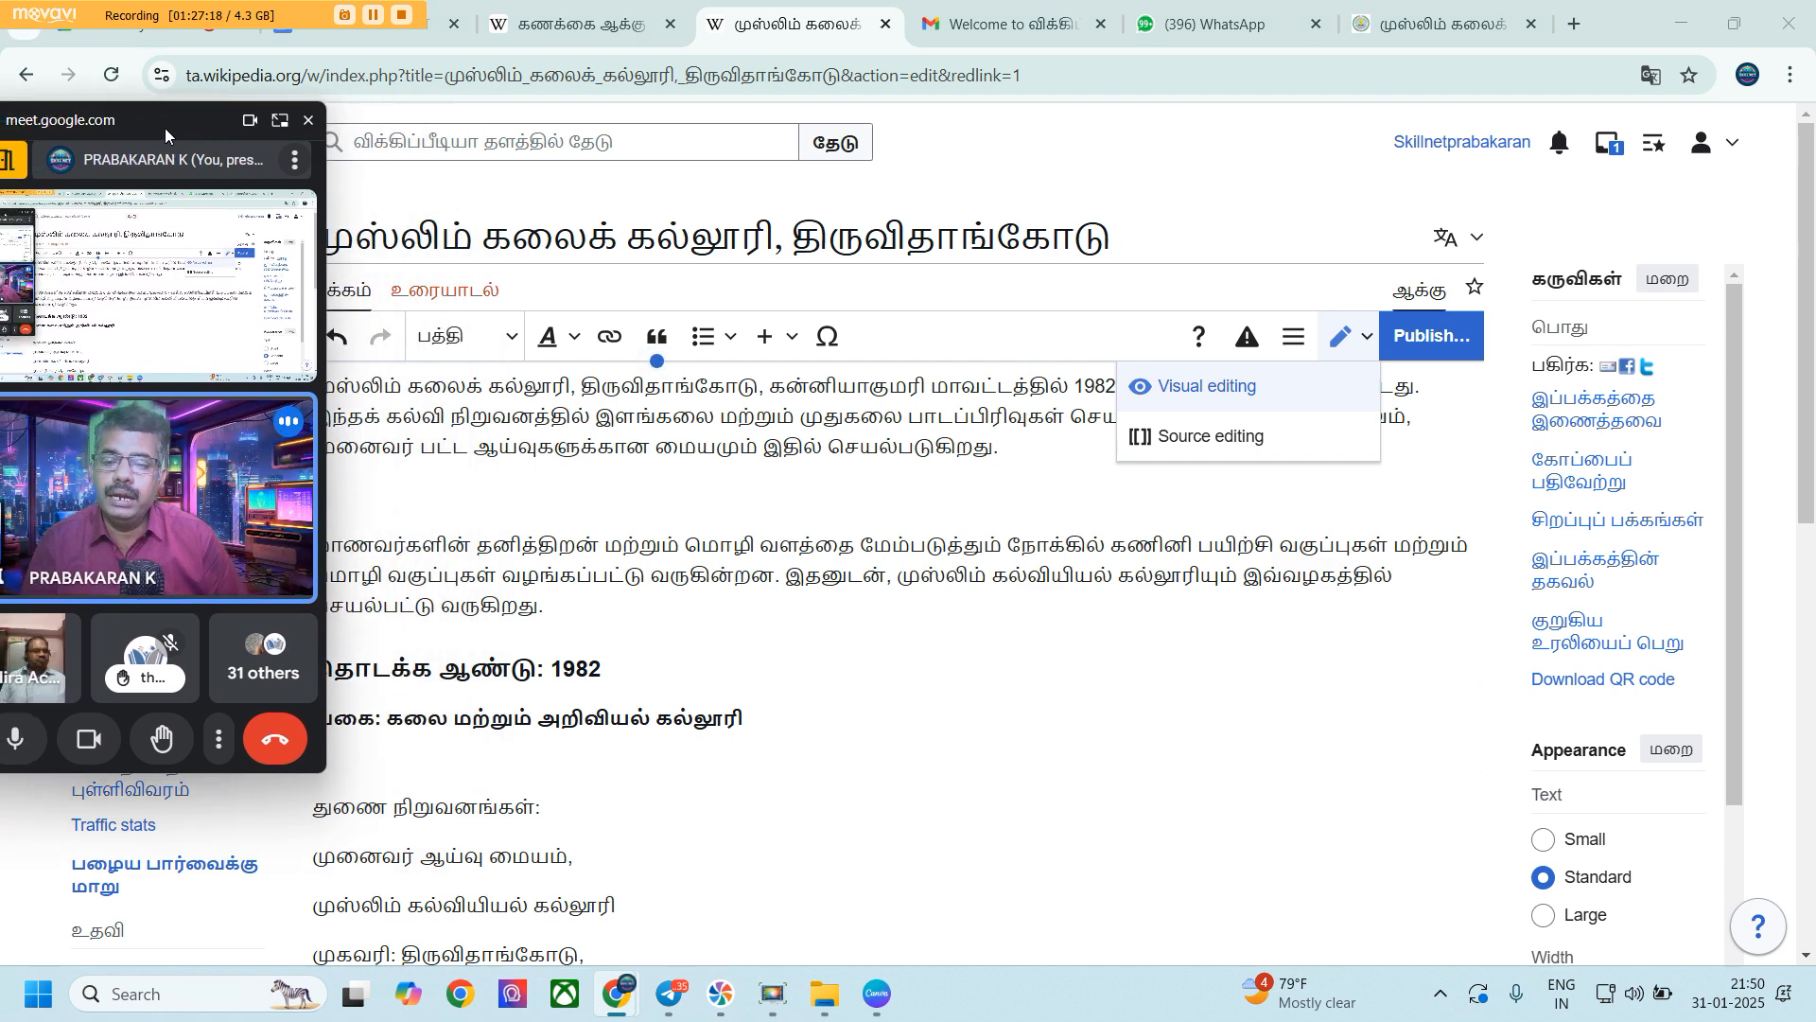
mouse_move(669, 1008)
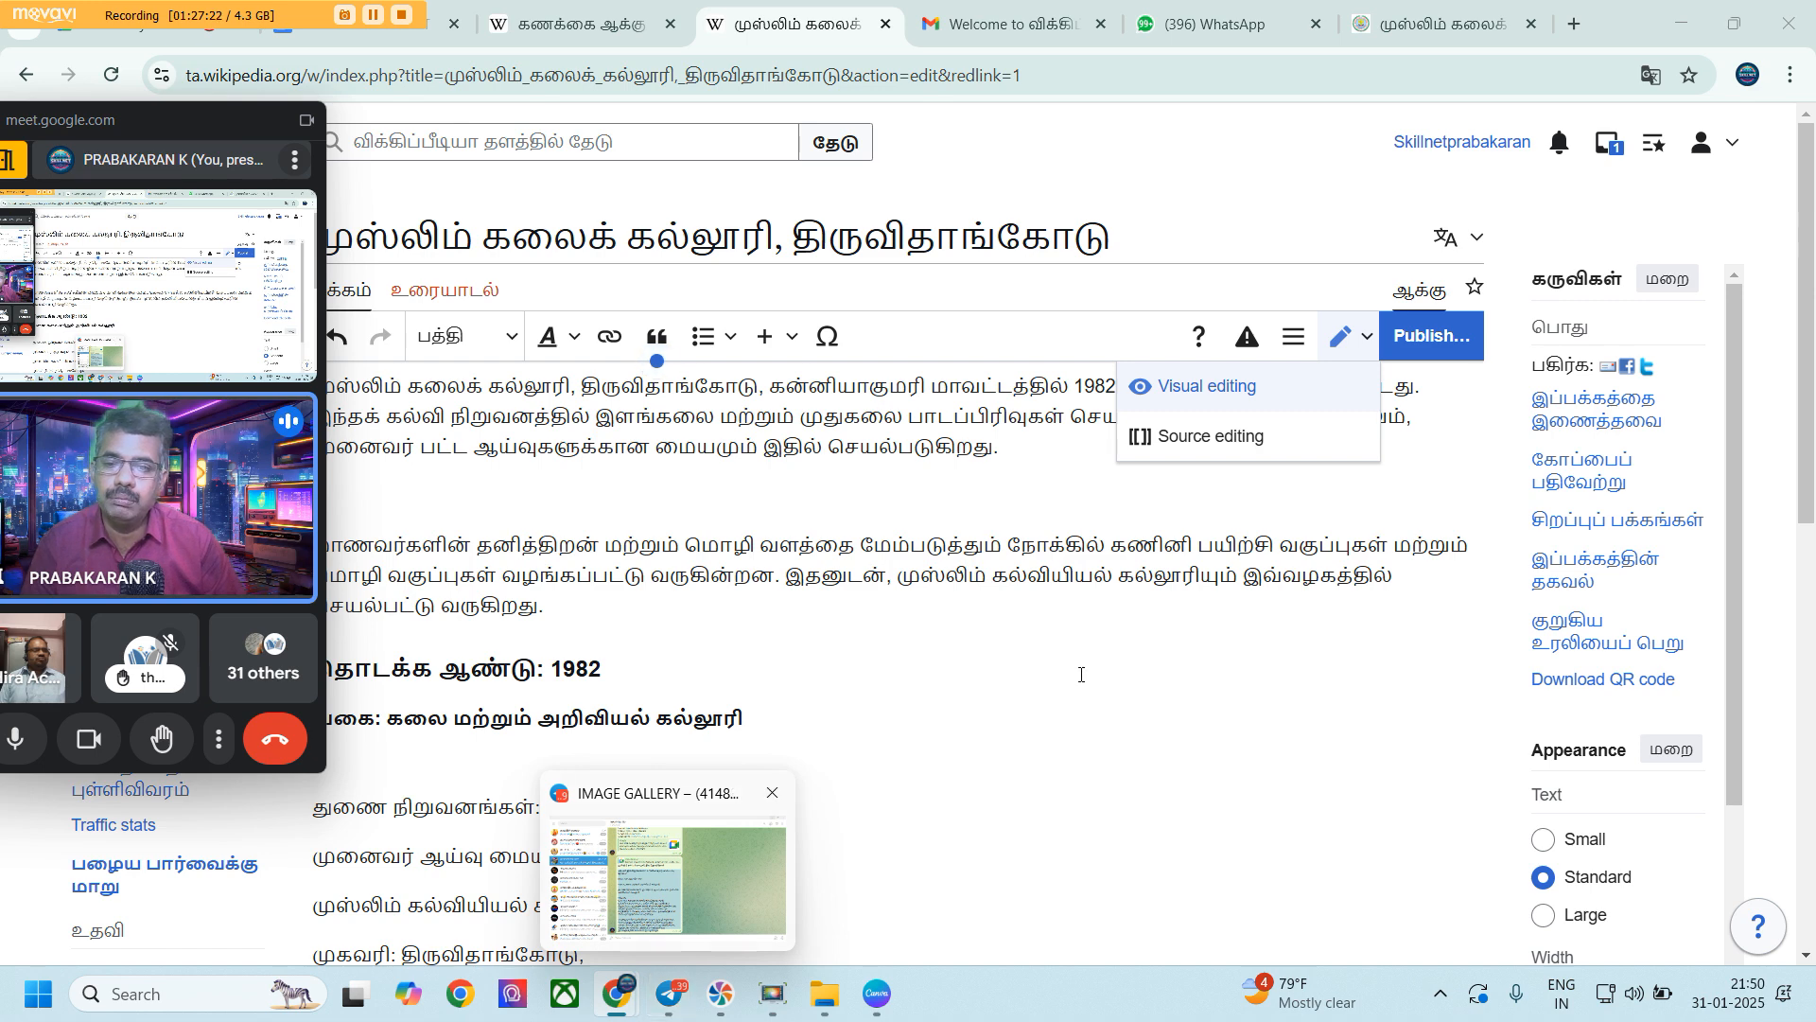
scroll(964, 778, "down", 1)
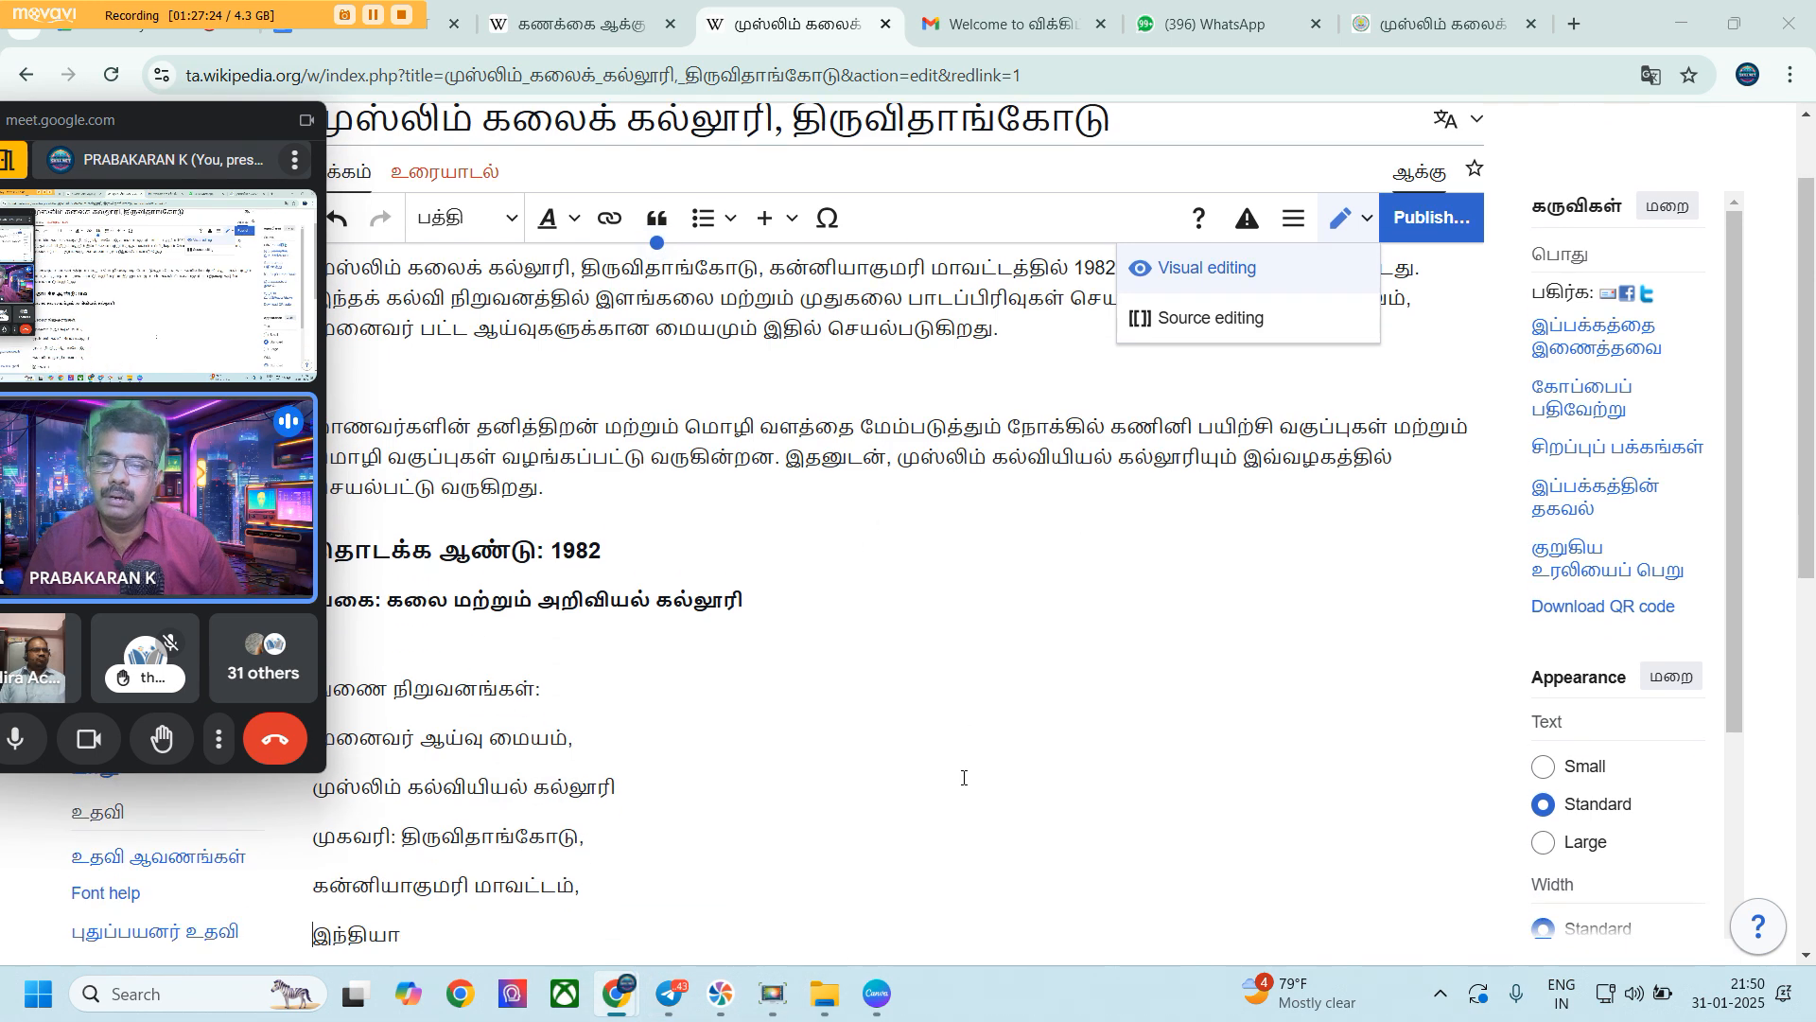
scroll(963, 778, "down", 1)
scroll(964, 778, "up", 2)
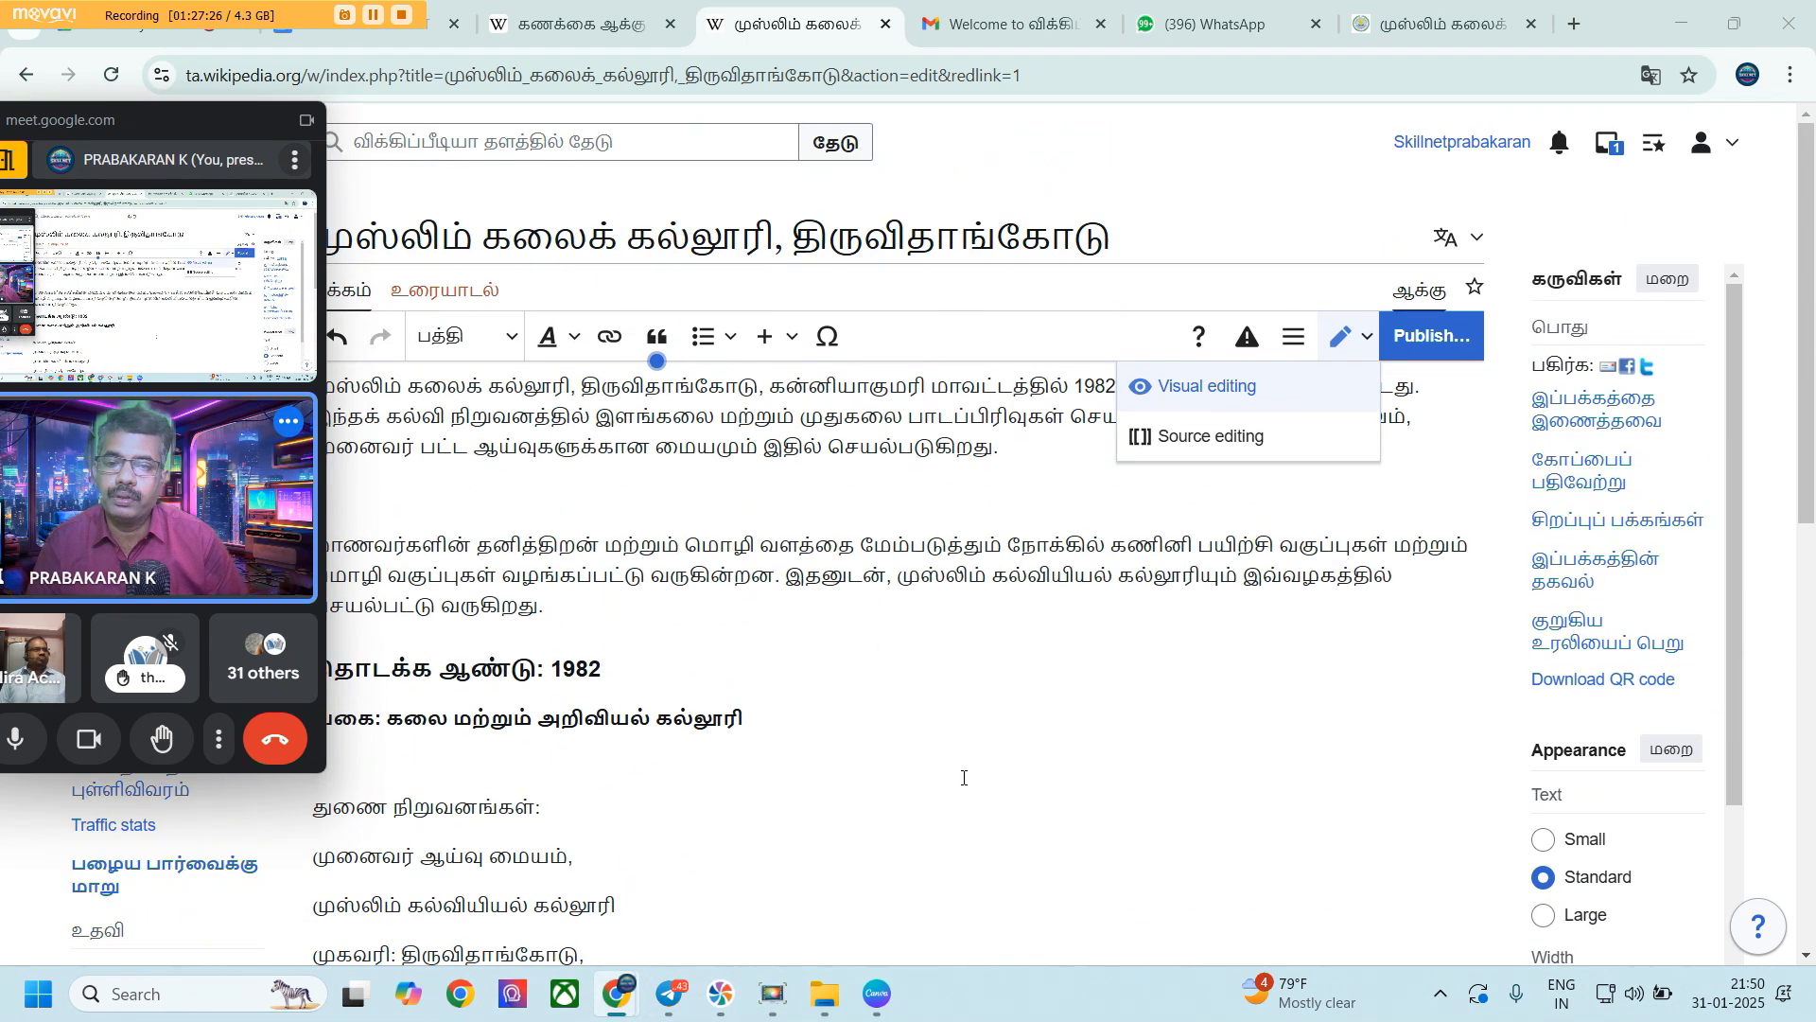
left_click(1038, 452)
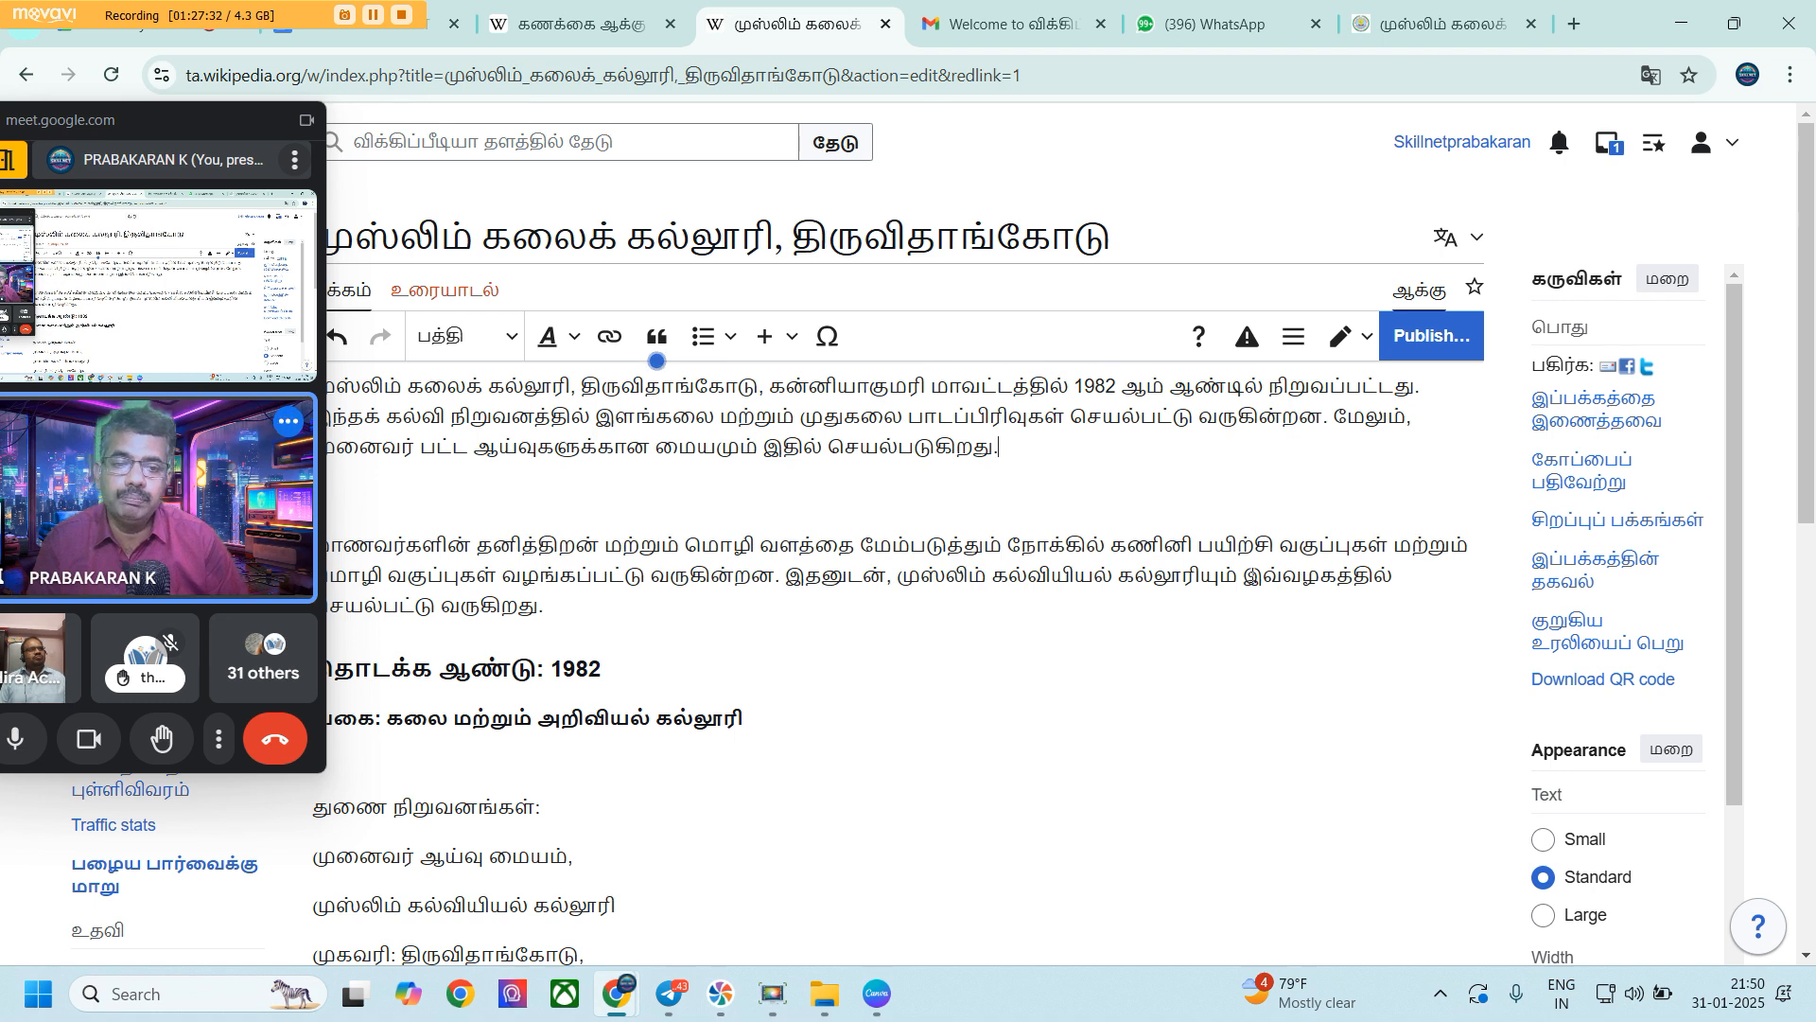
Switch the new article from visual editing to source editing
left_click(1302, 344)
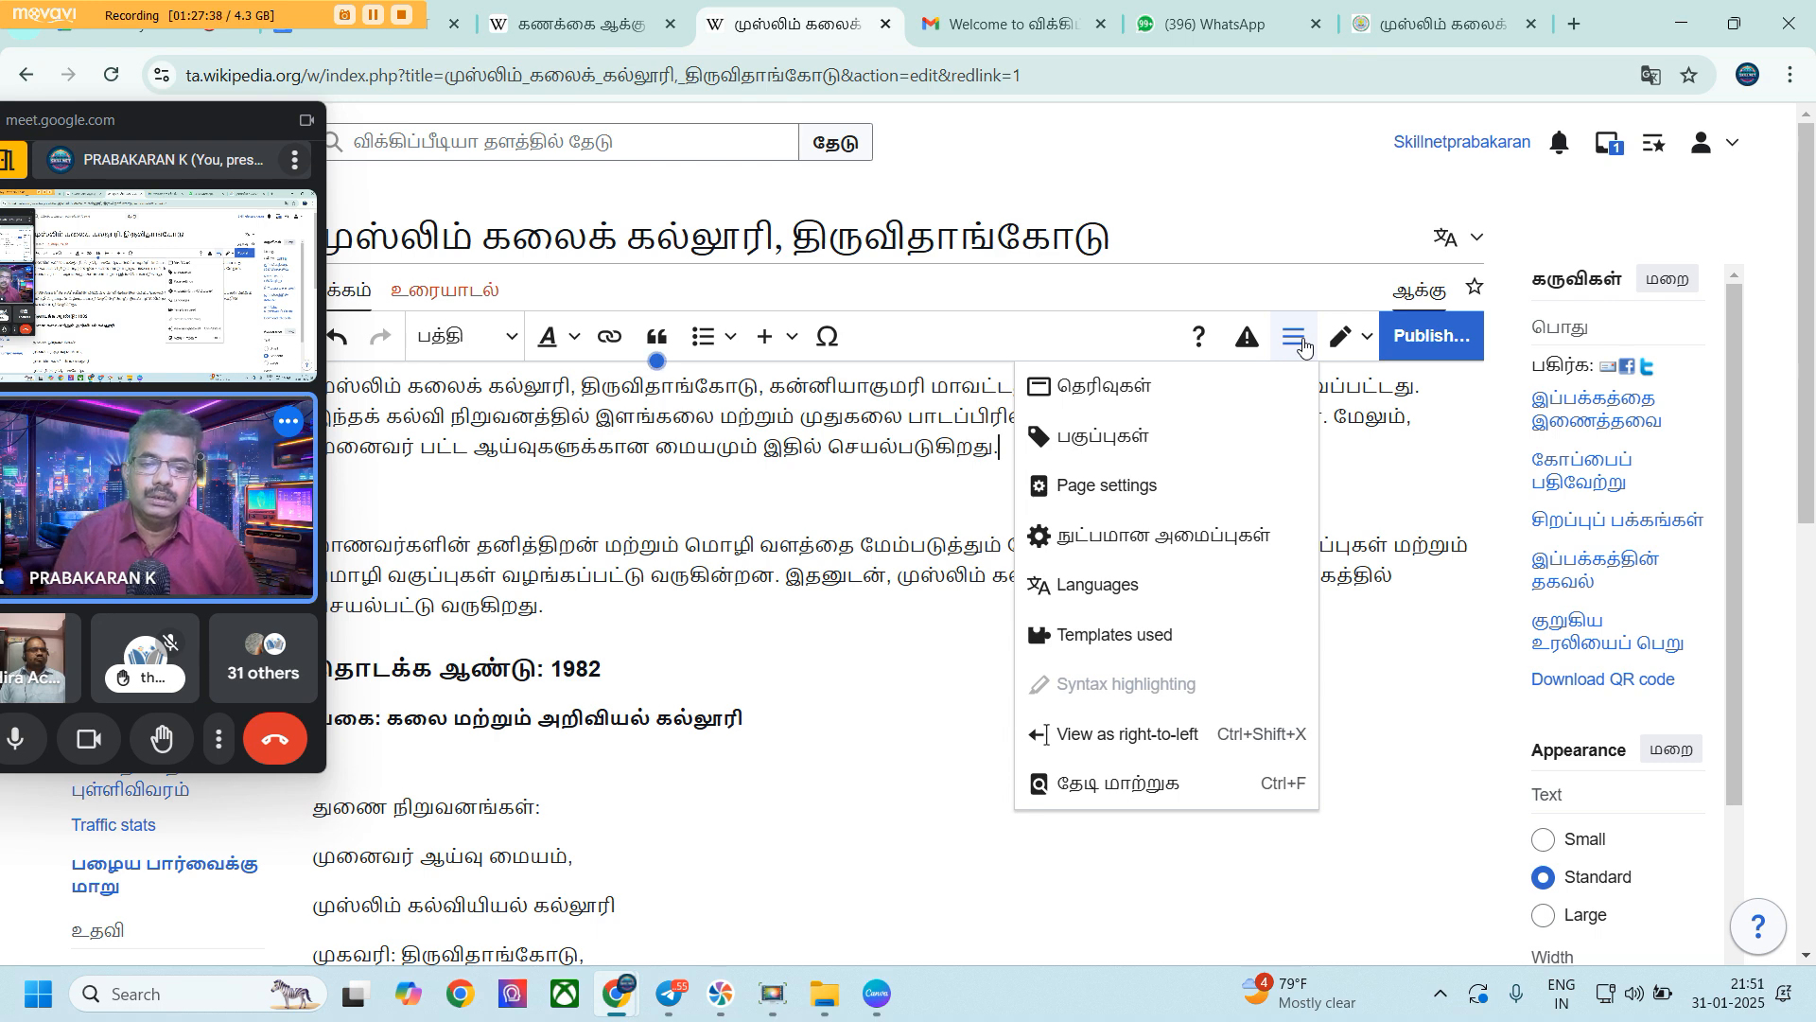
left_click(1367, 341)
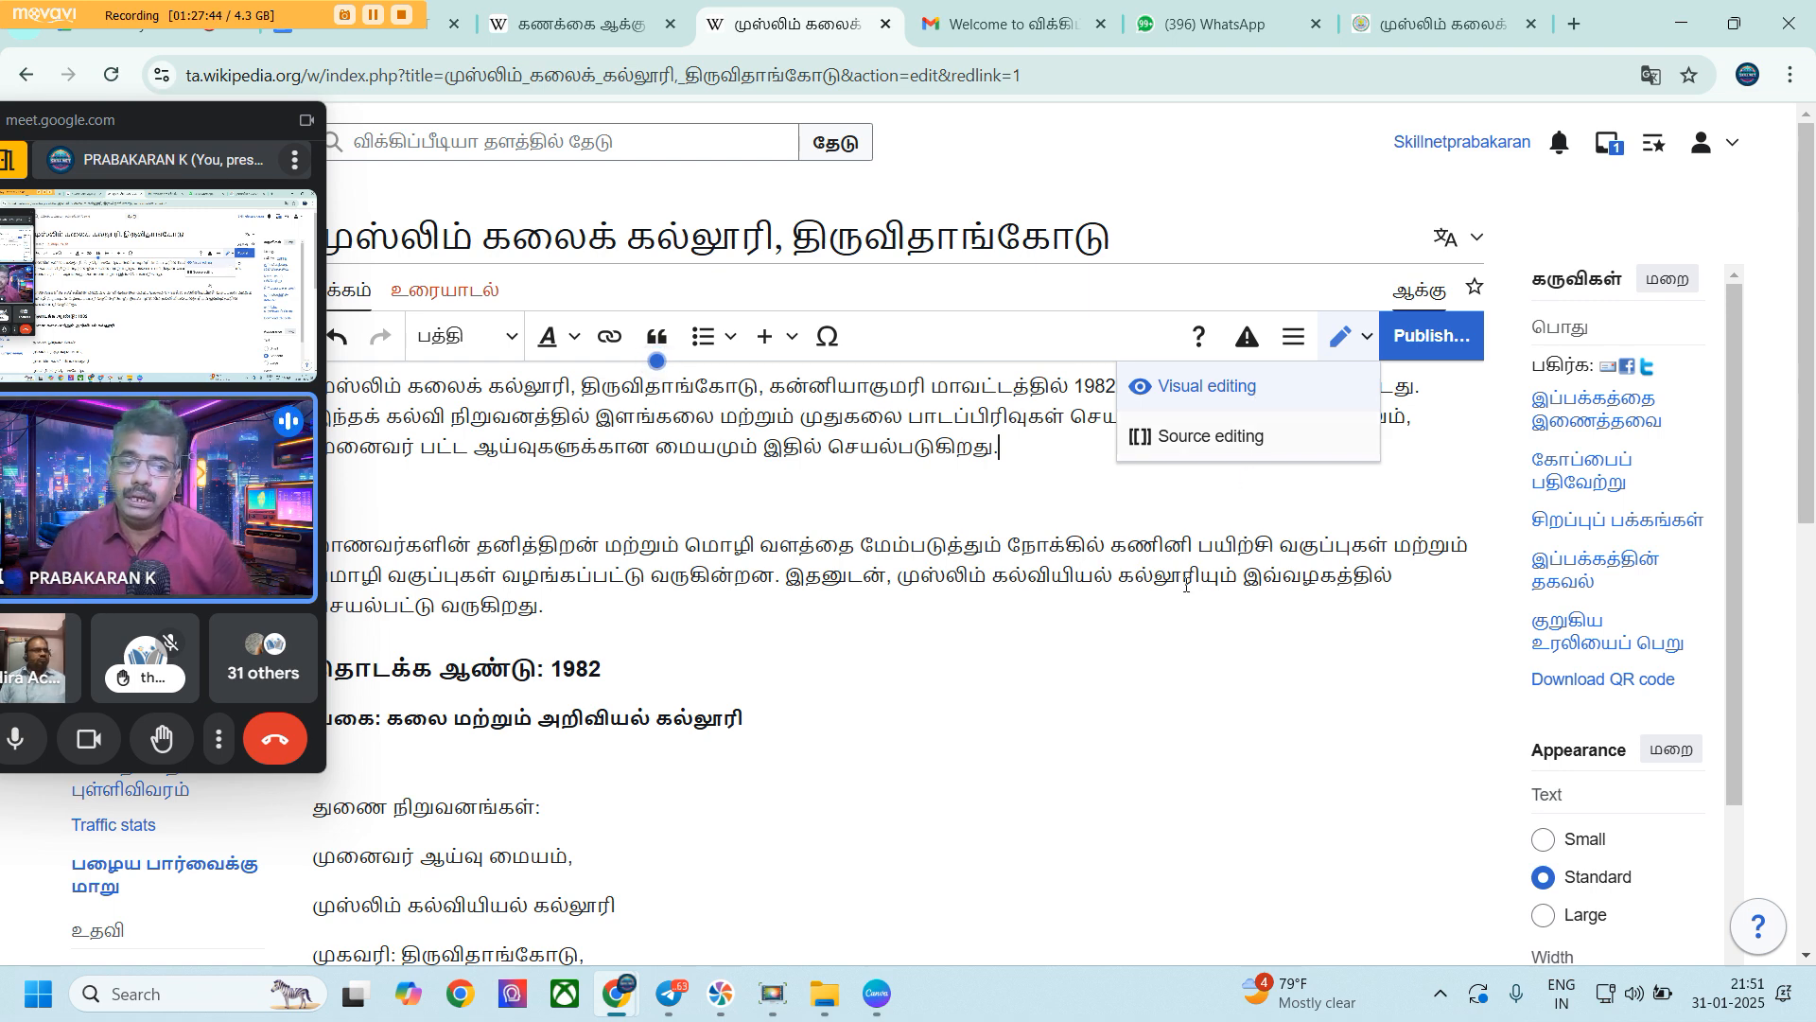
left_click(1226, 446)
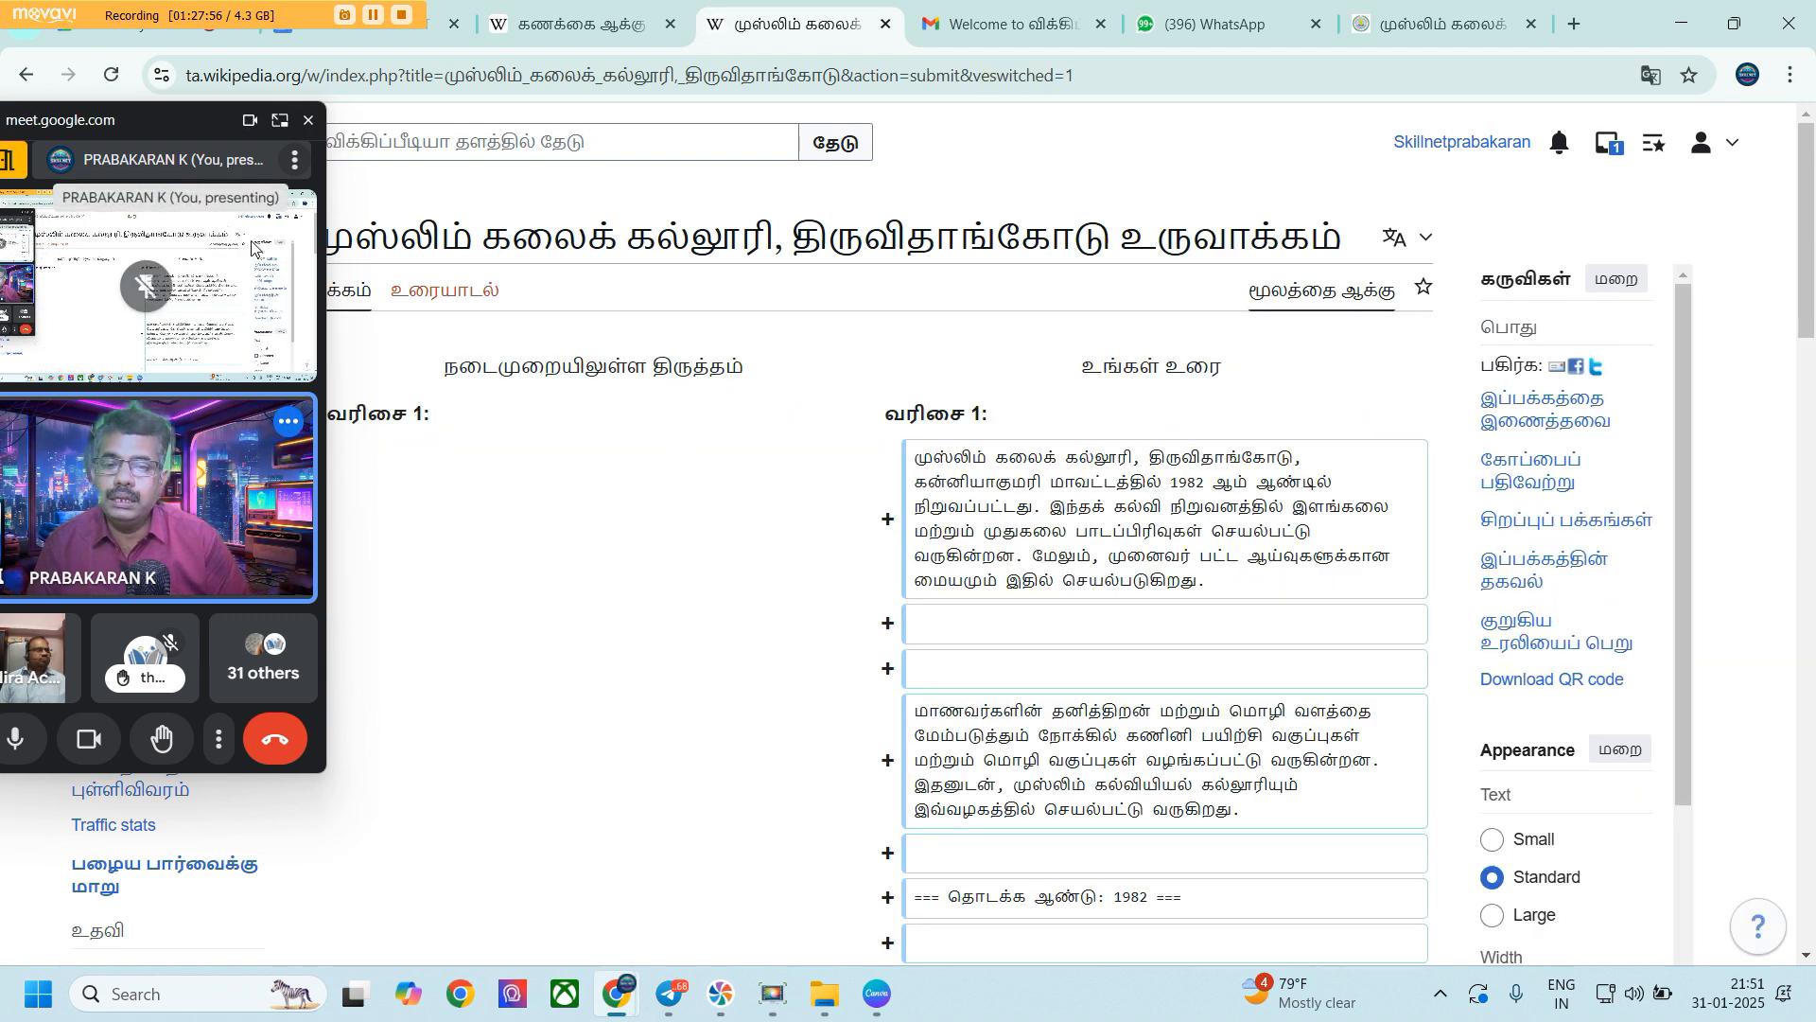
Examine the text comparison and the heading markup of the article in the source editor
left_click_drag(155, 138, 625, 99)
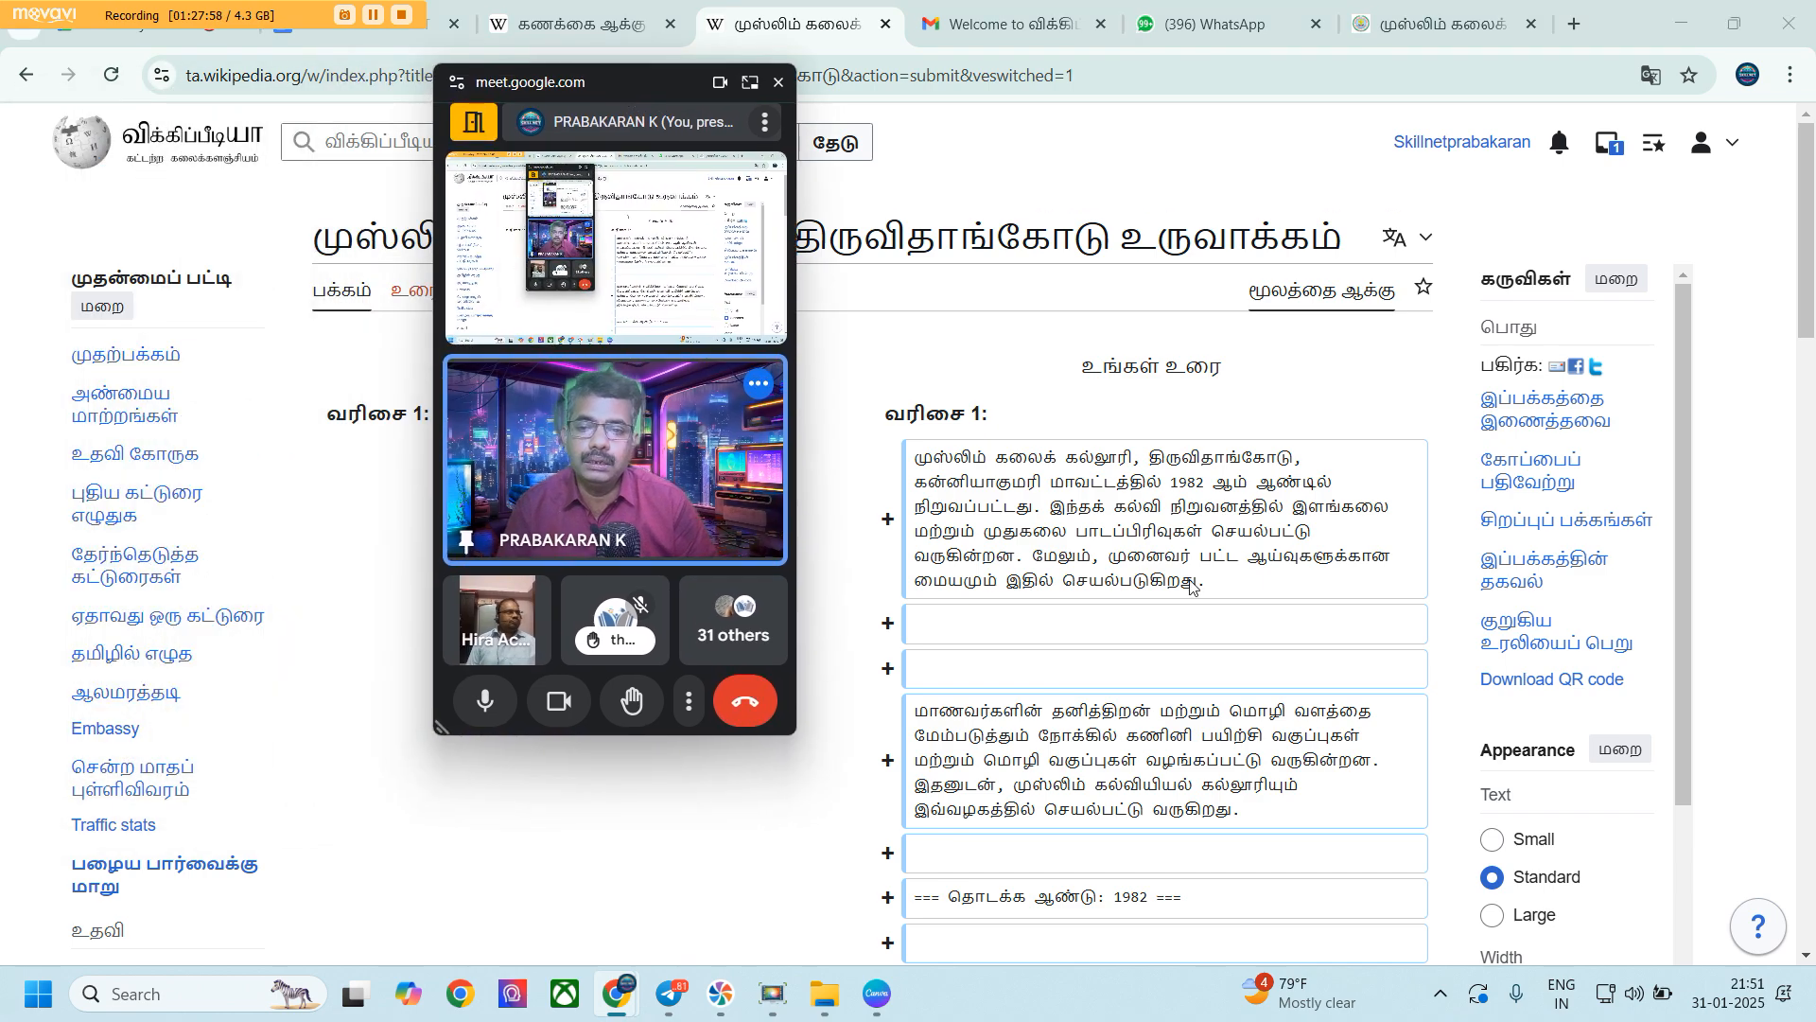
scroll(1197, 612, "down", 9)
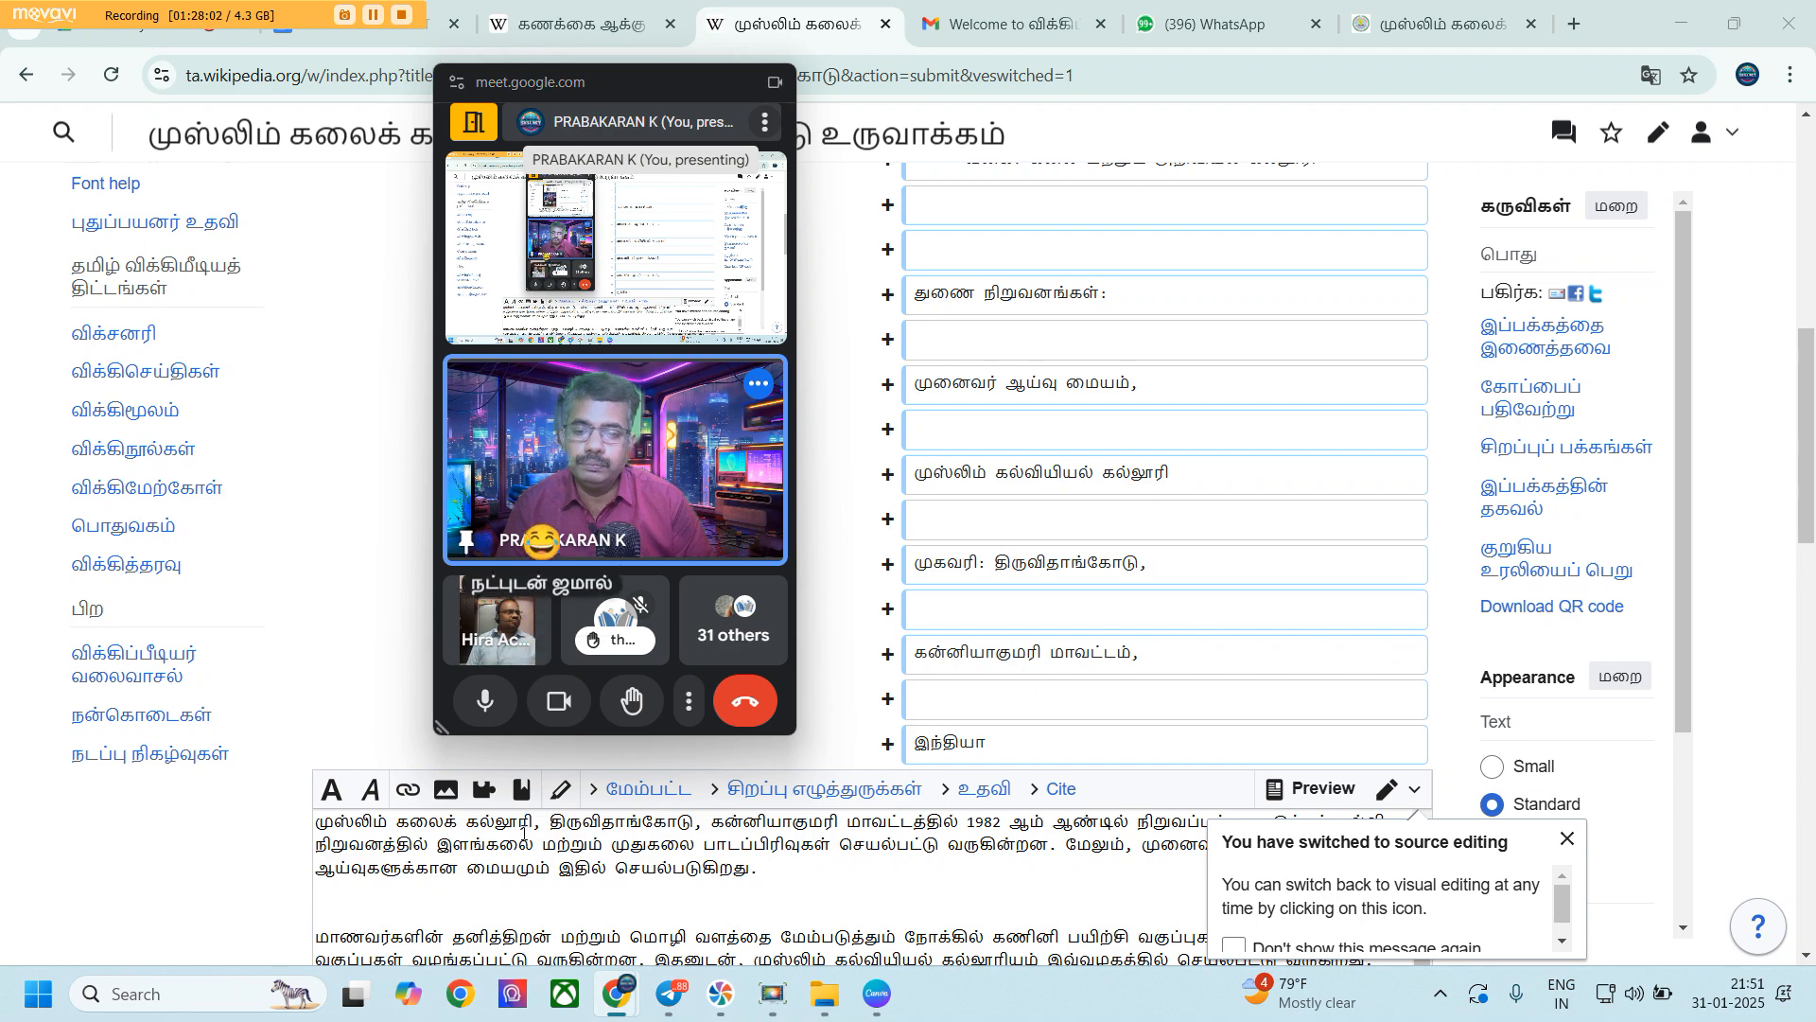
scroll(1027, 781, "down", 2)
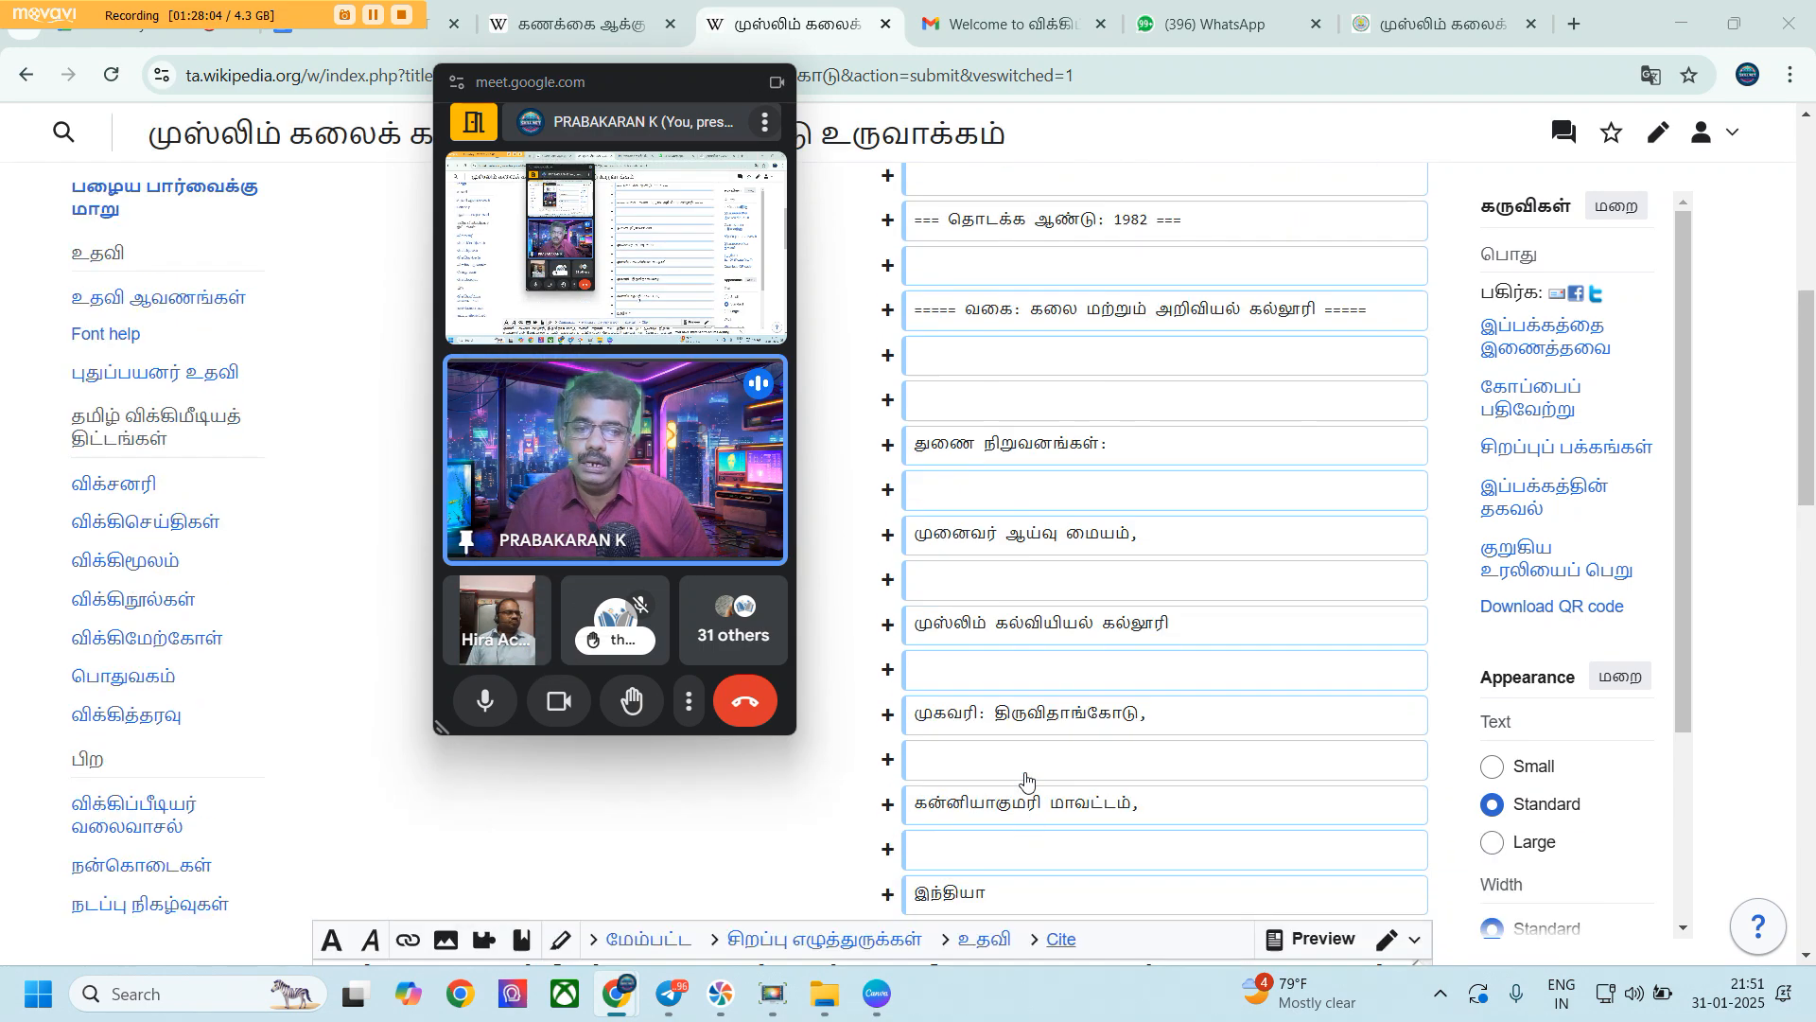
scroll(1026, 780, "up", 1)
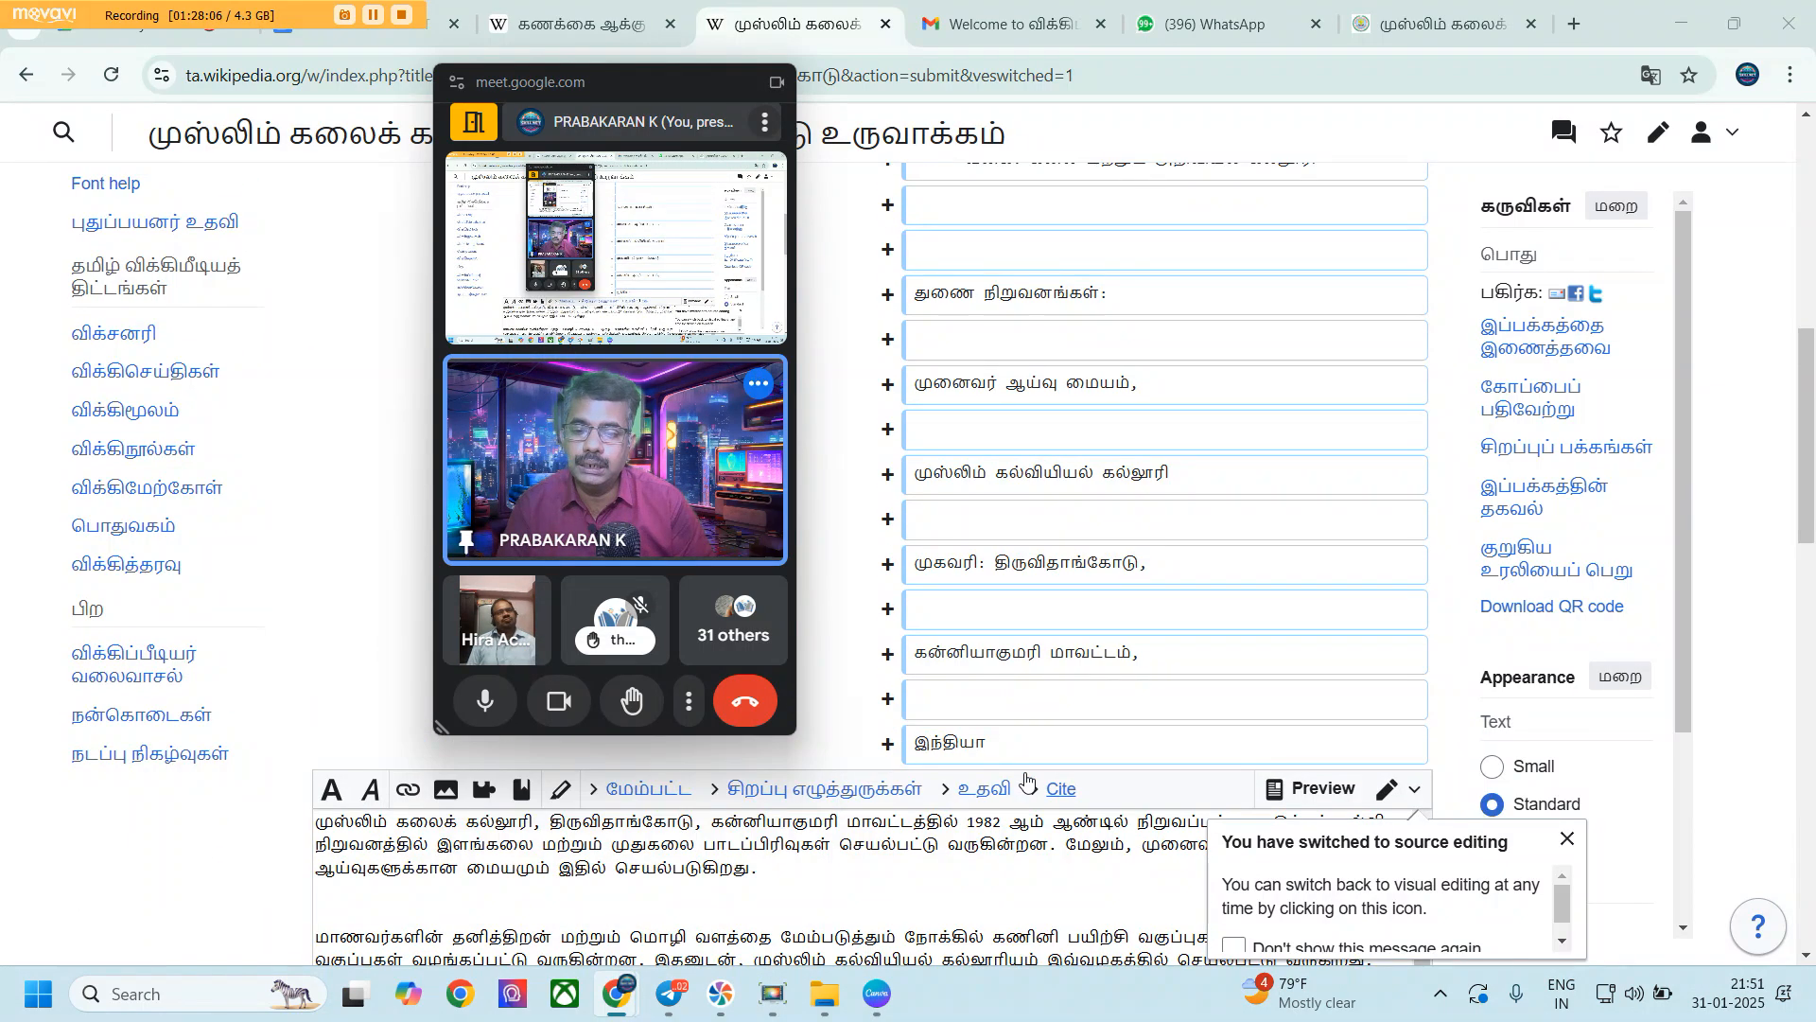
scroll(1027, 781, "down", 2)
scroll(1026, 780, "up", 2)
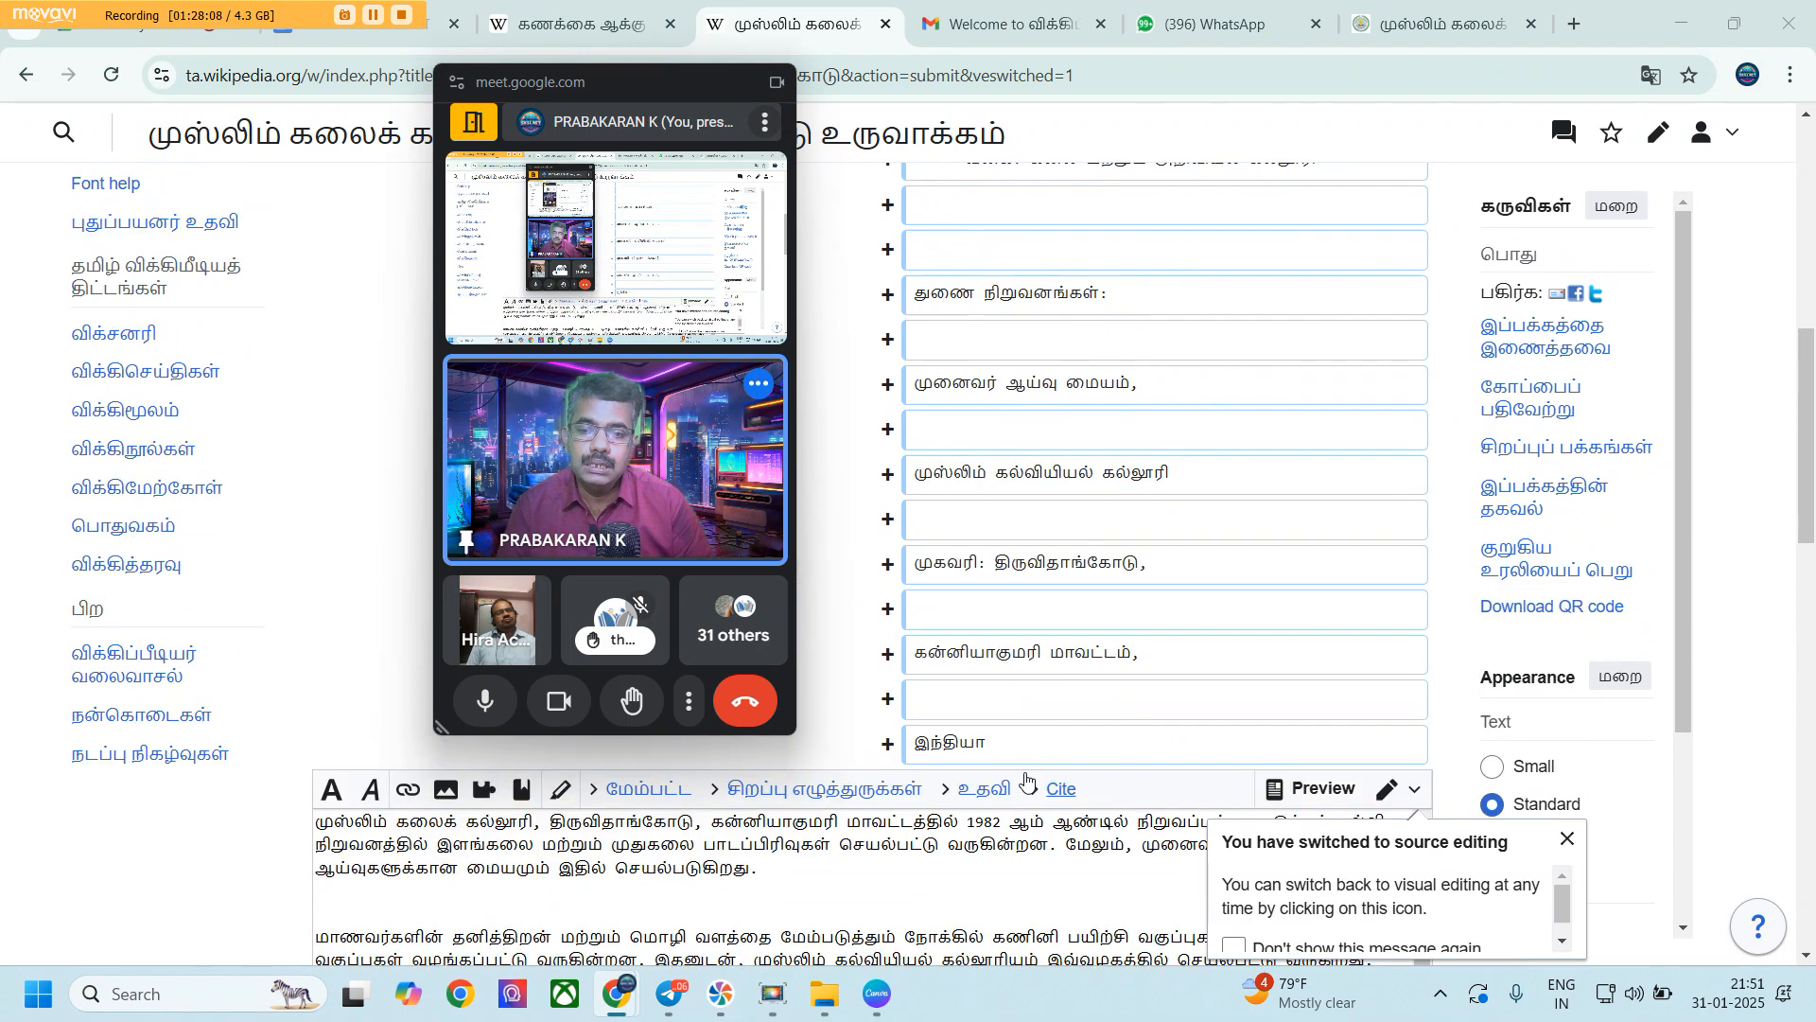
scroll(1027, 780, "down", 3)
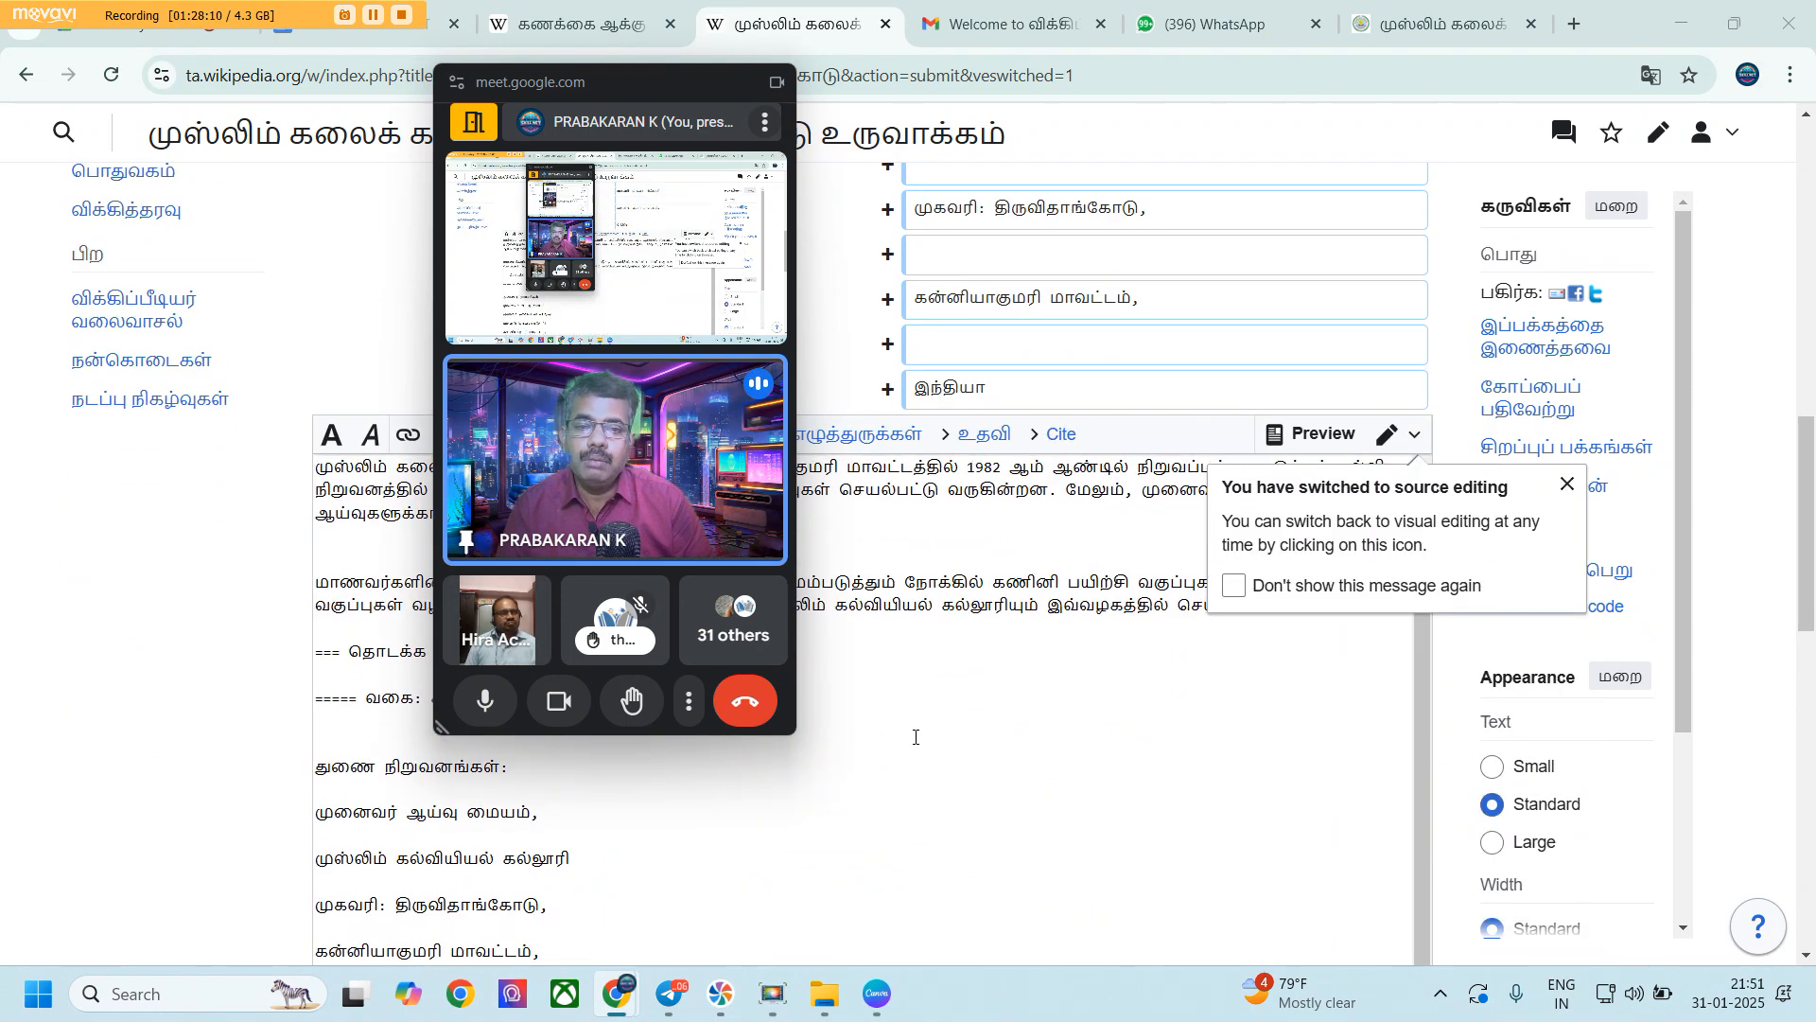
scroll(1027, 781, "up", 4)
left_click_drag(635, 88, 226, 132)
scroll(1011, 587, "up", 6)
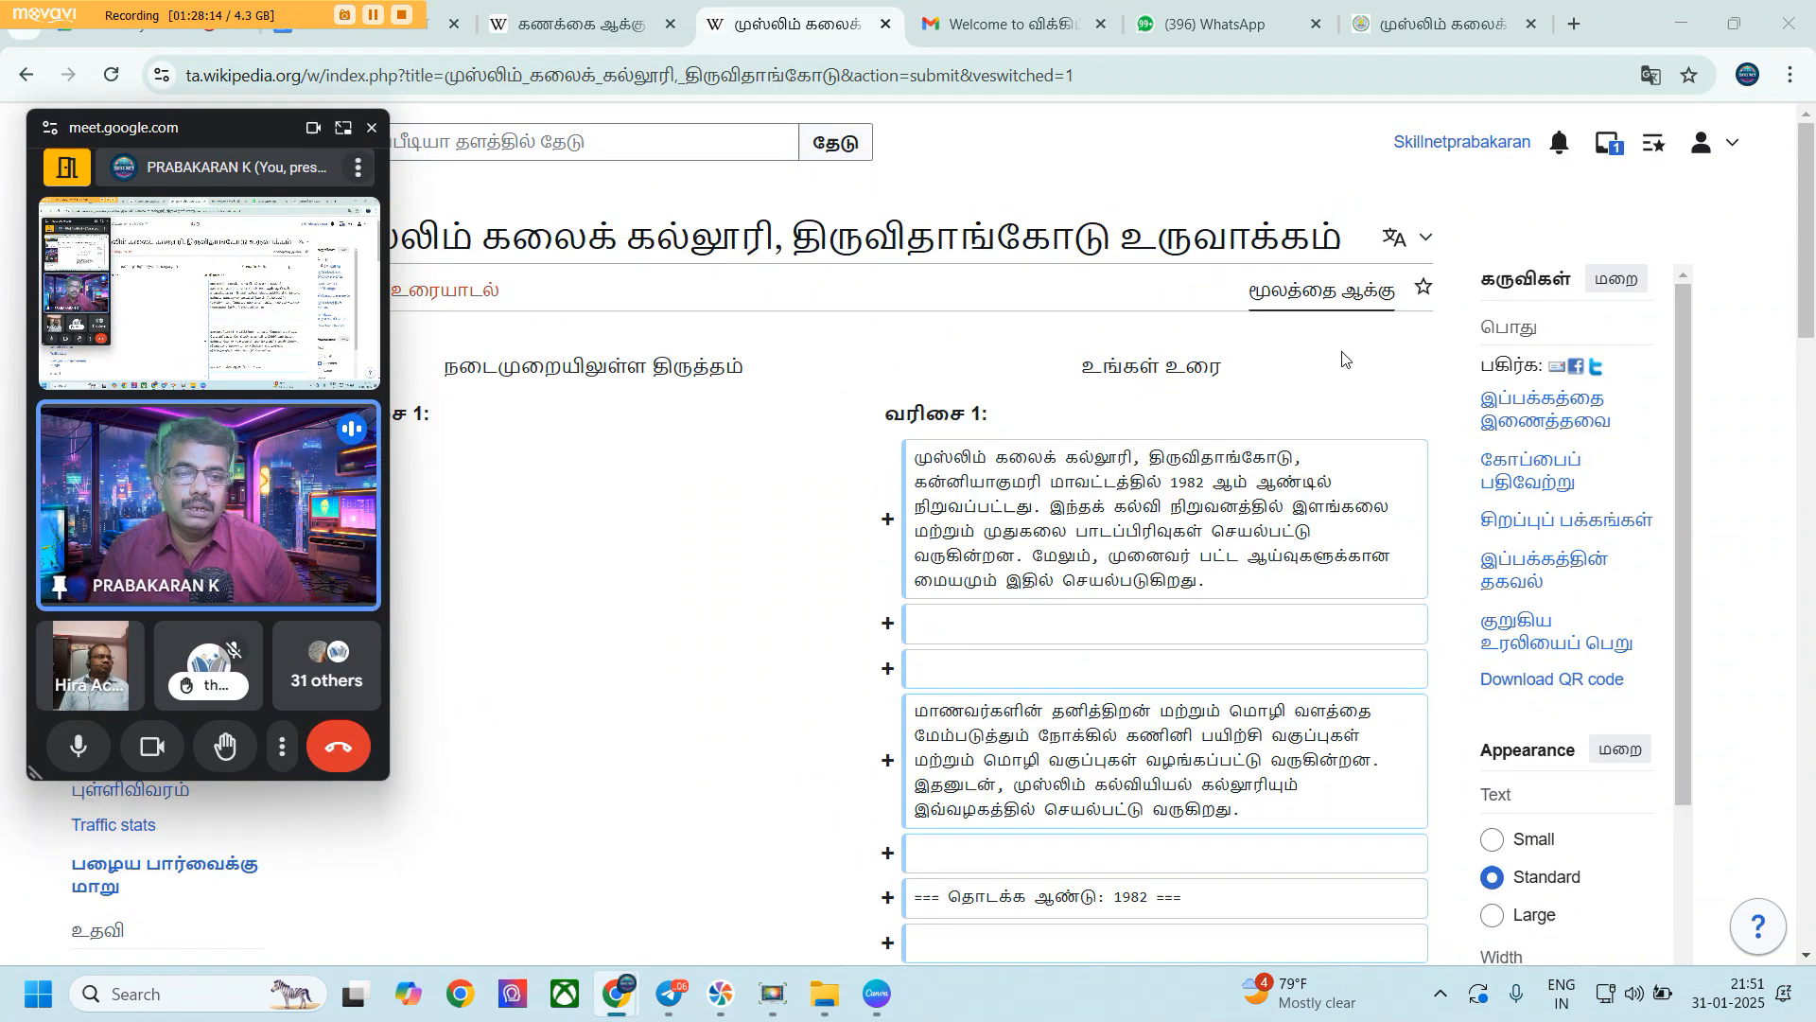
left_click_drag(222, 141, 196, 288)
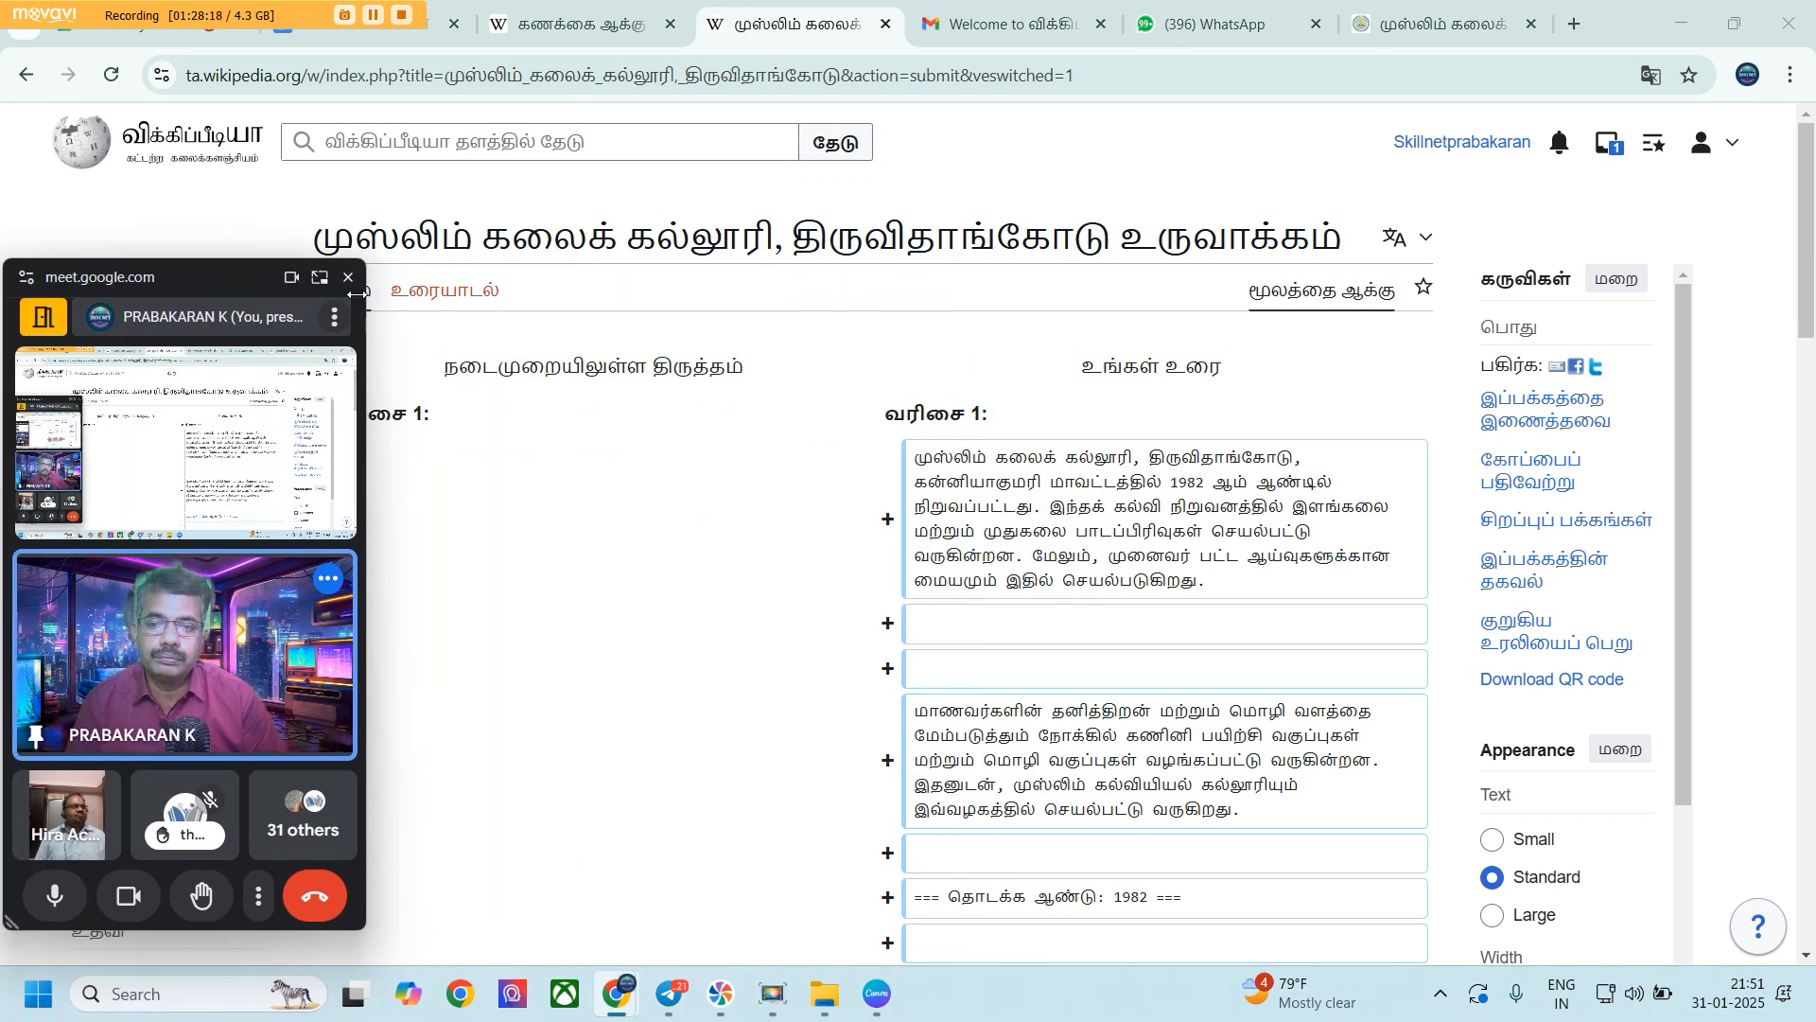
left_click_drag(208, 285, 103, 275)
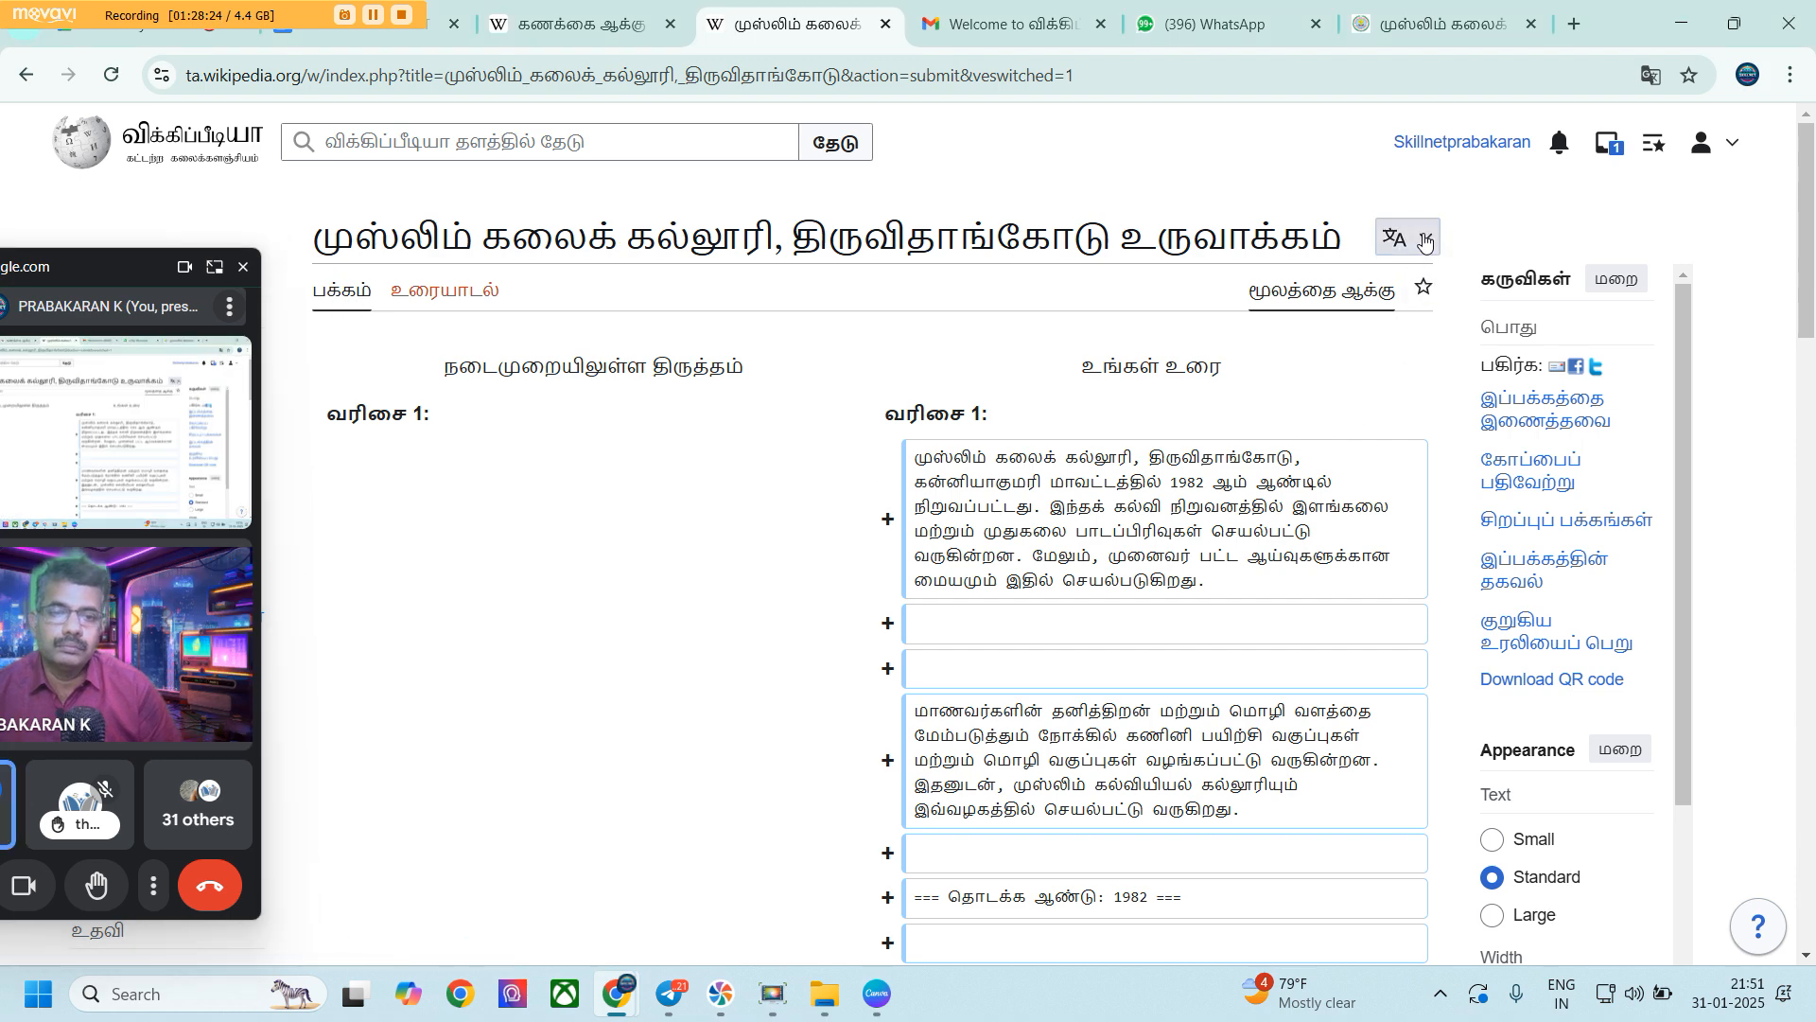
left_click_drag(97, 274, 1674, 197)
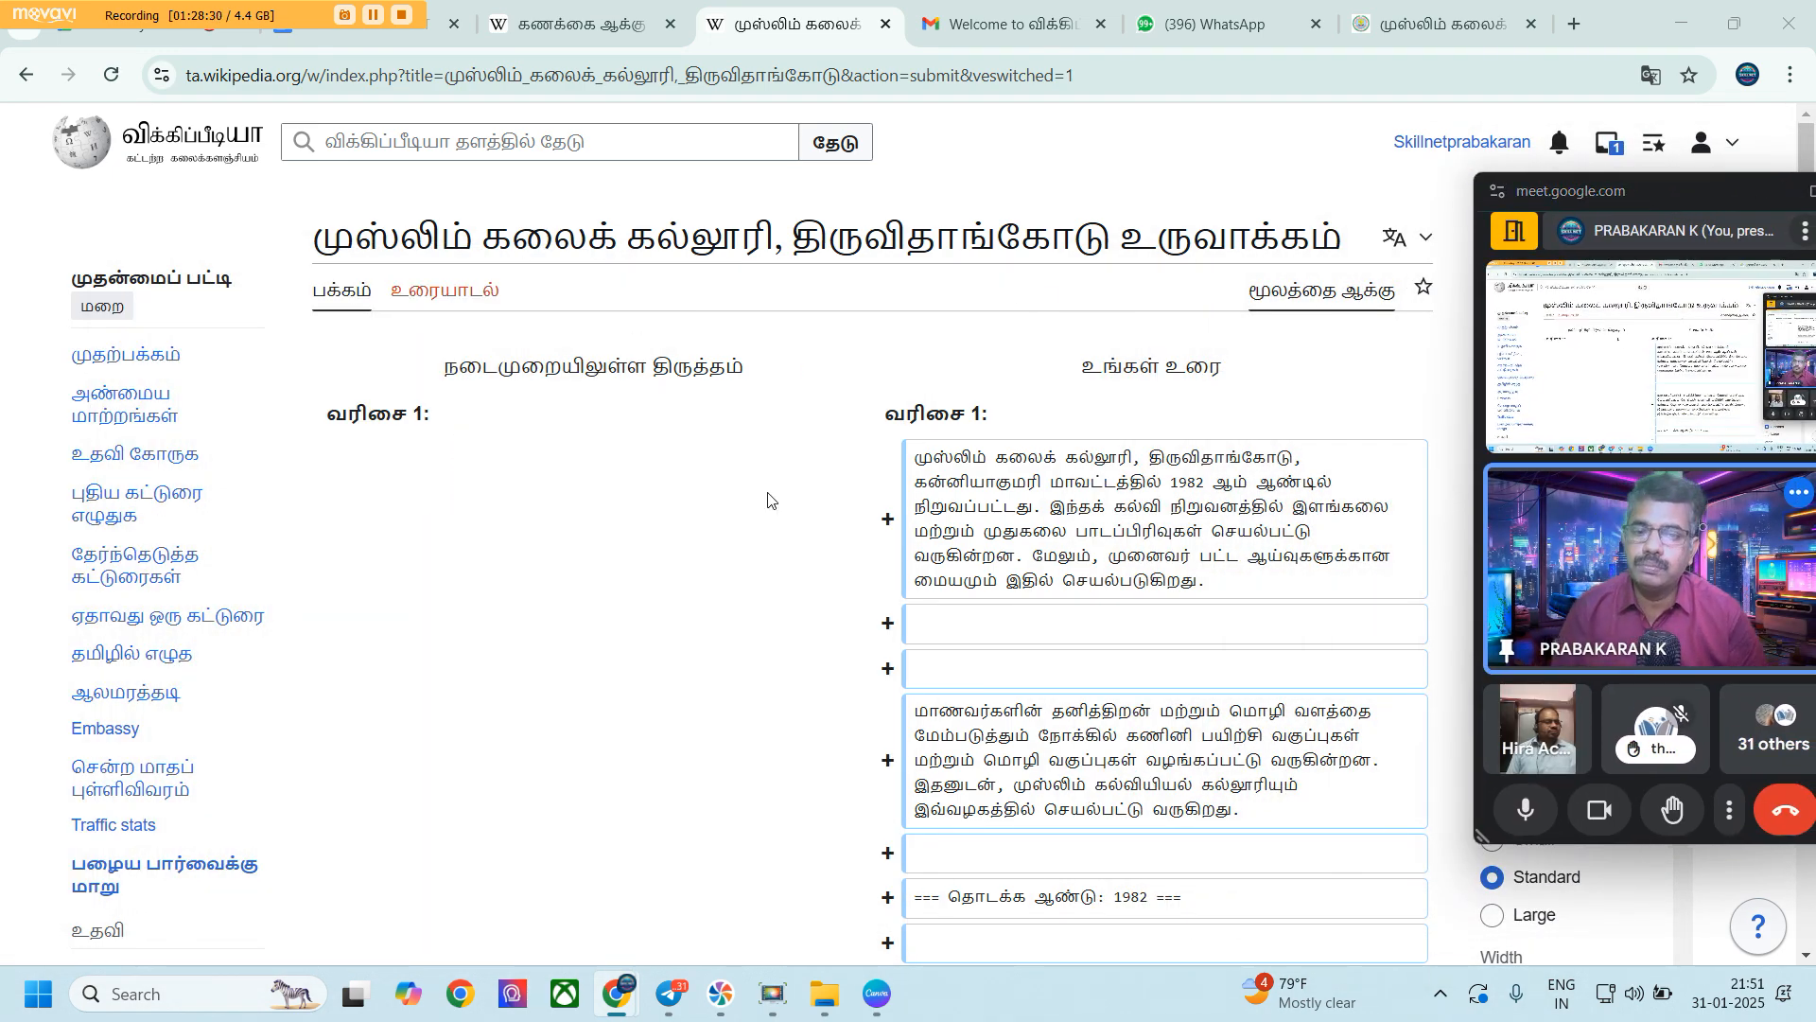
scroll(1037, 653, "down", 10)
scroll(1041, 648, "down", 4)
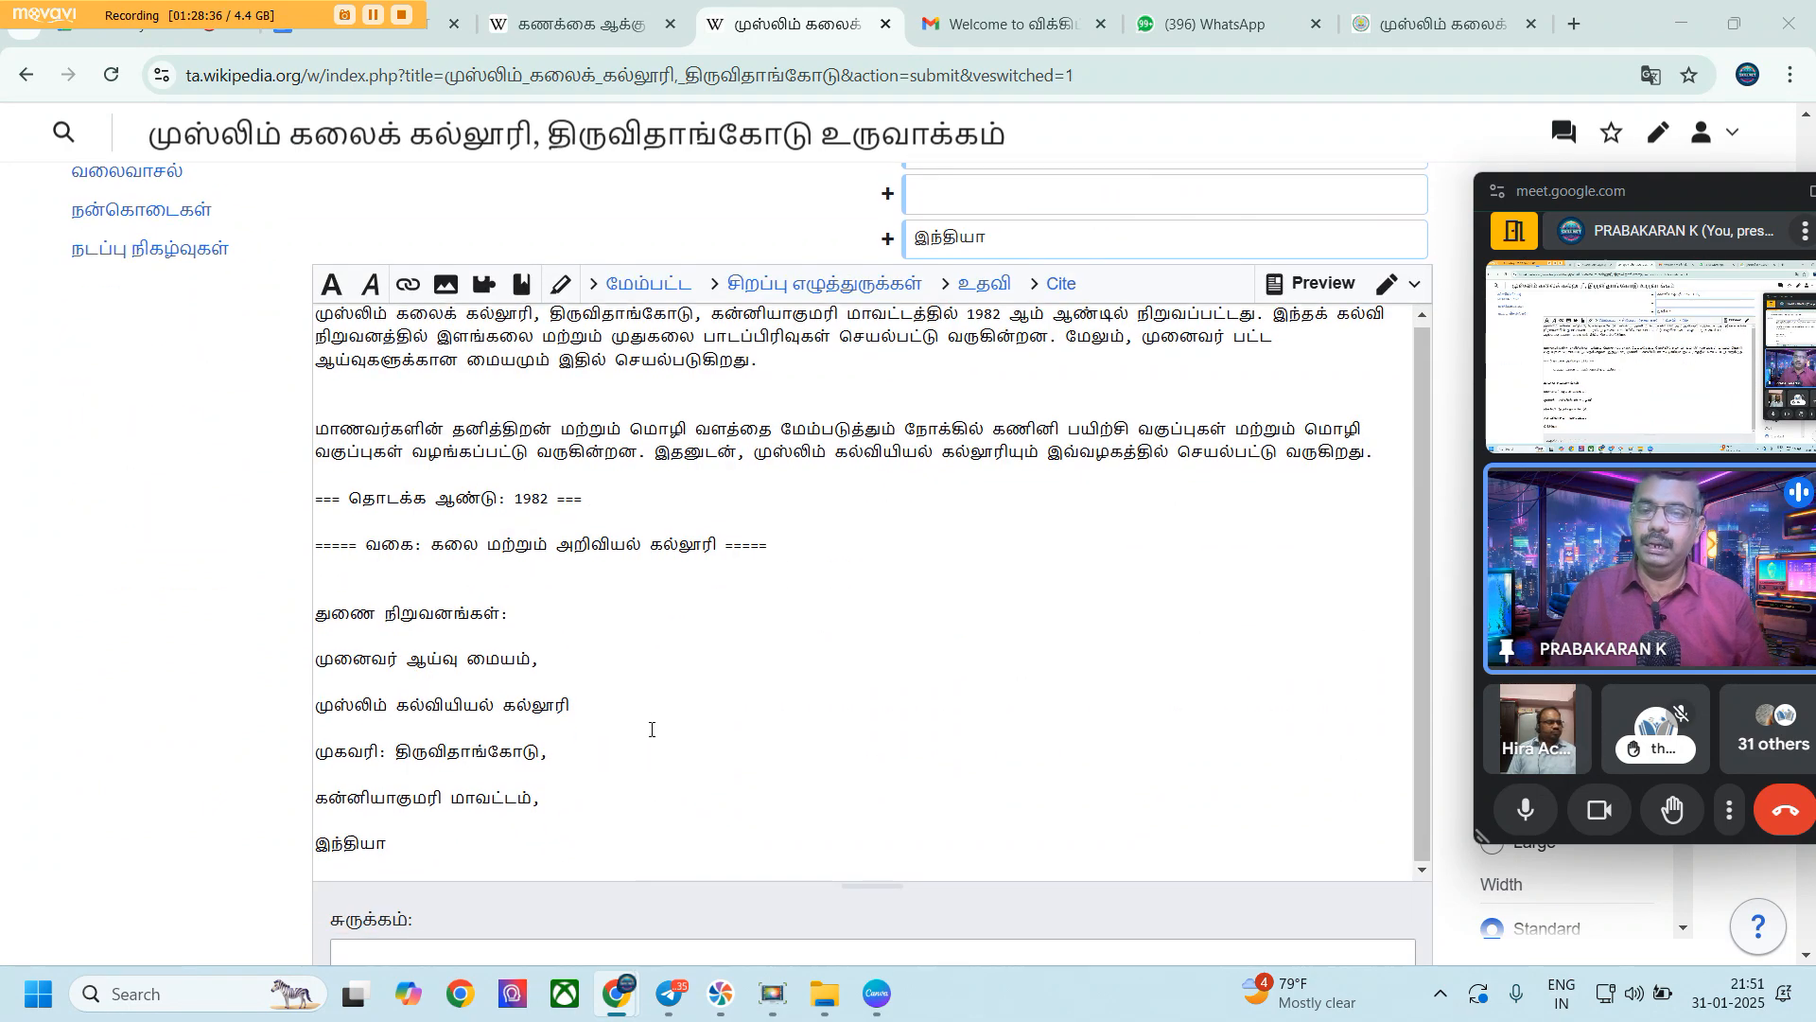
scroll(651, 728, "down", 3)
scroll(652, 728, "up", 5)
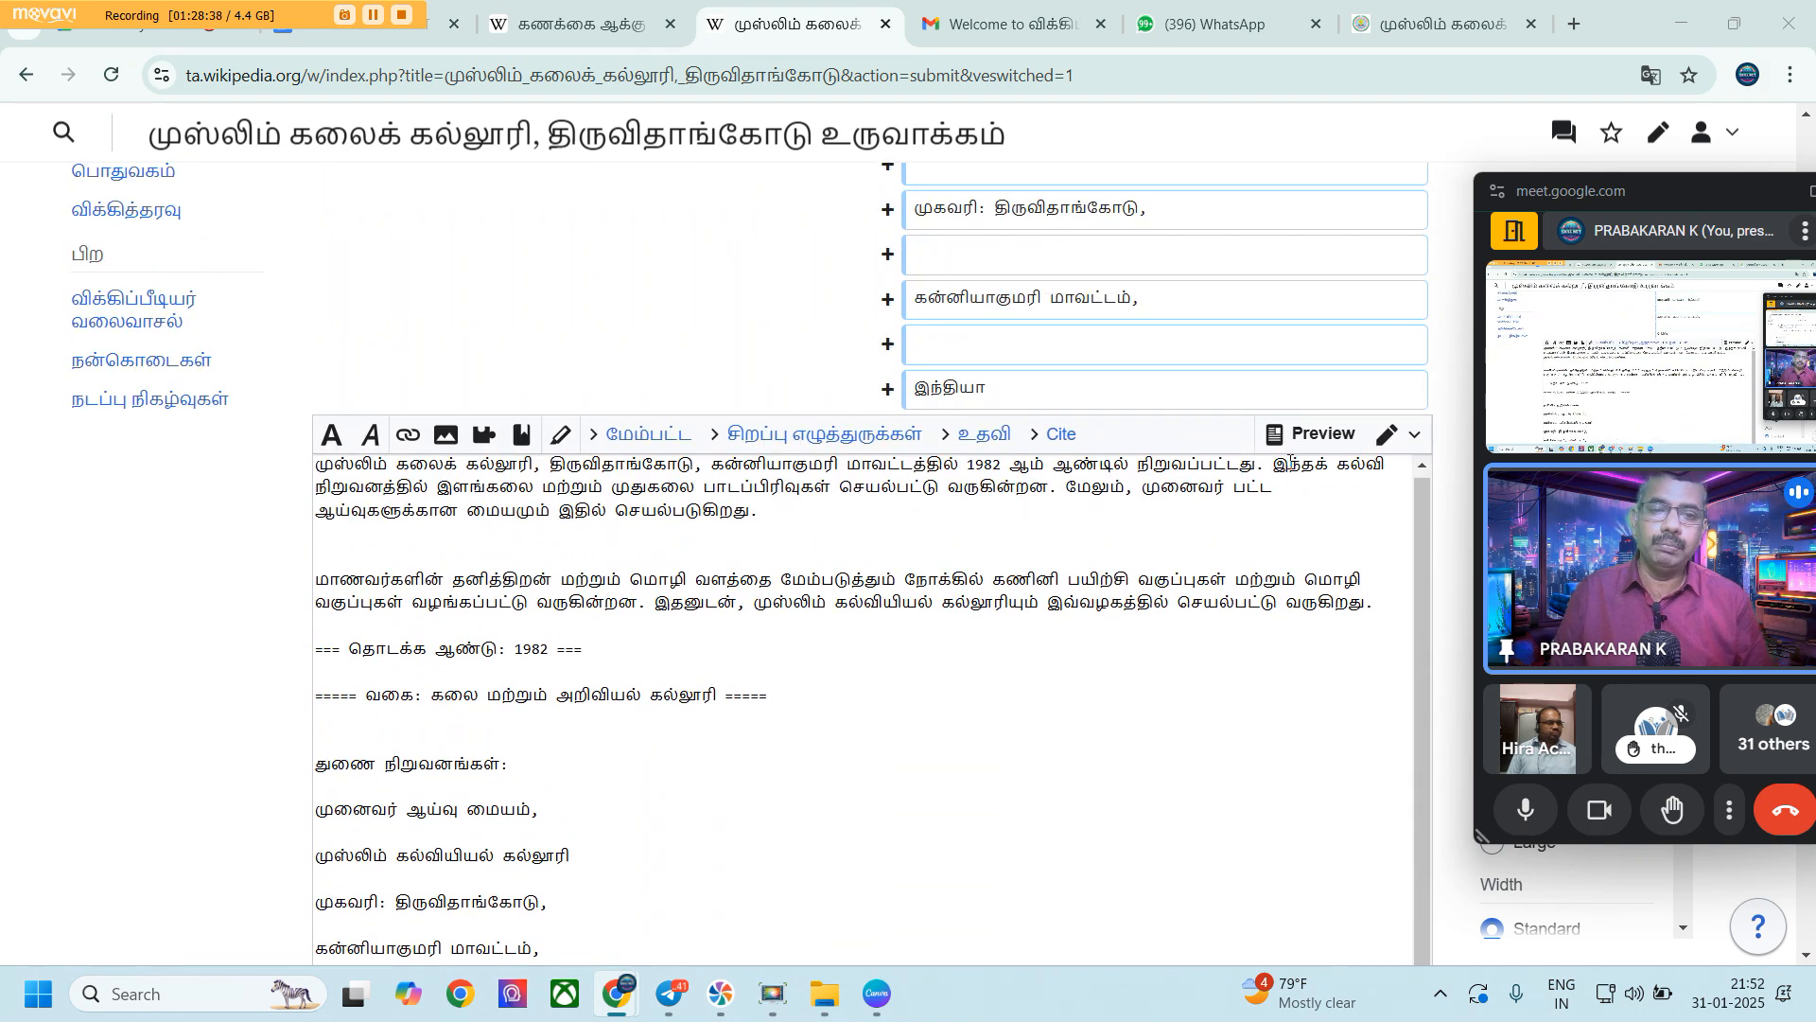
Switch the article back to visual editing, dismiss the mode notice and return to the beginning of the text
left_click(1385, 450)
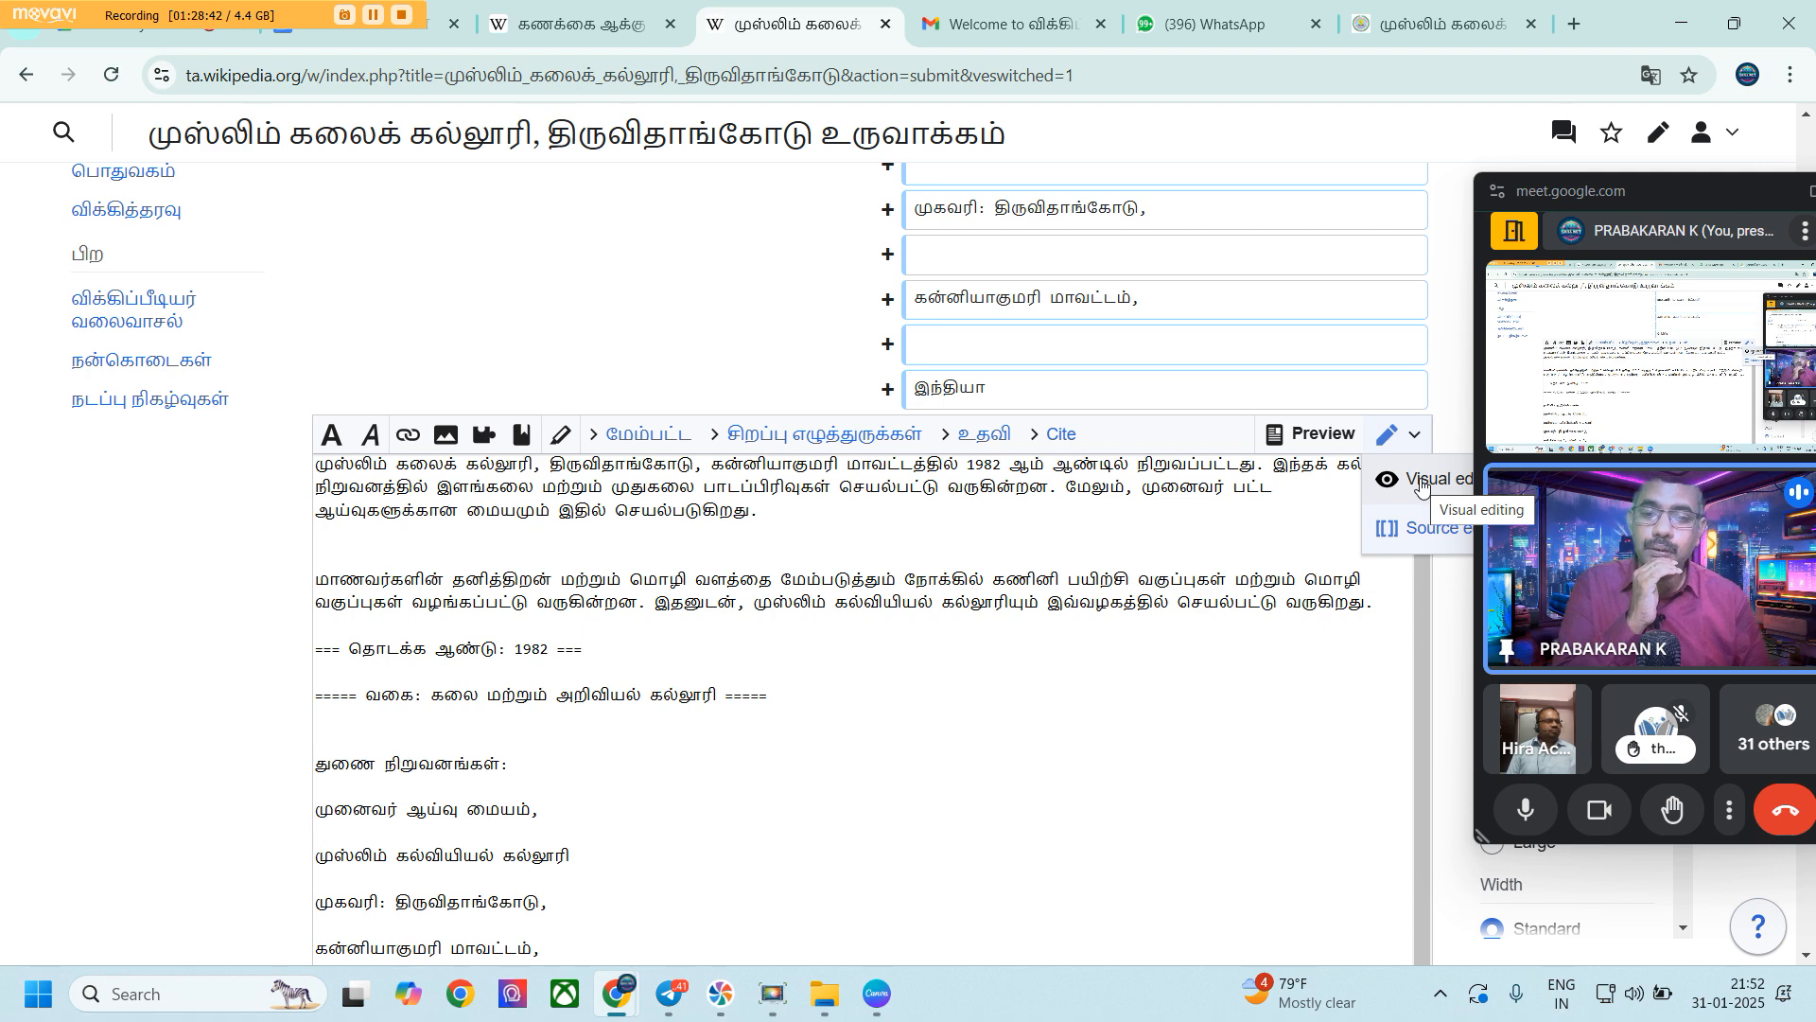
left_click(1421, 478)
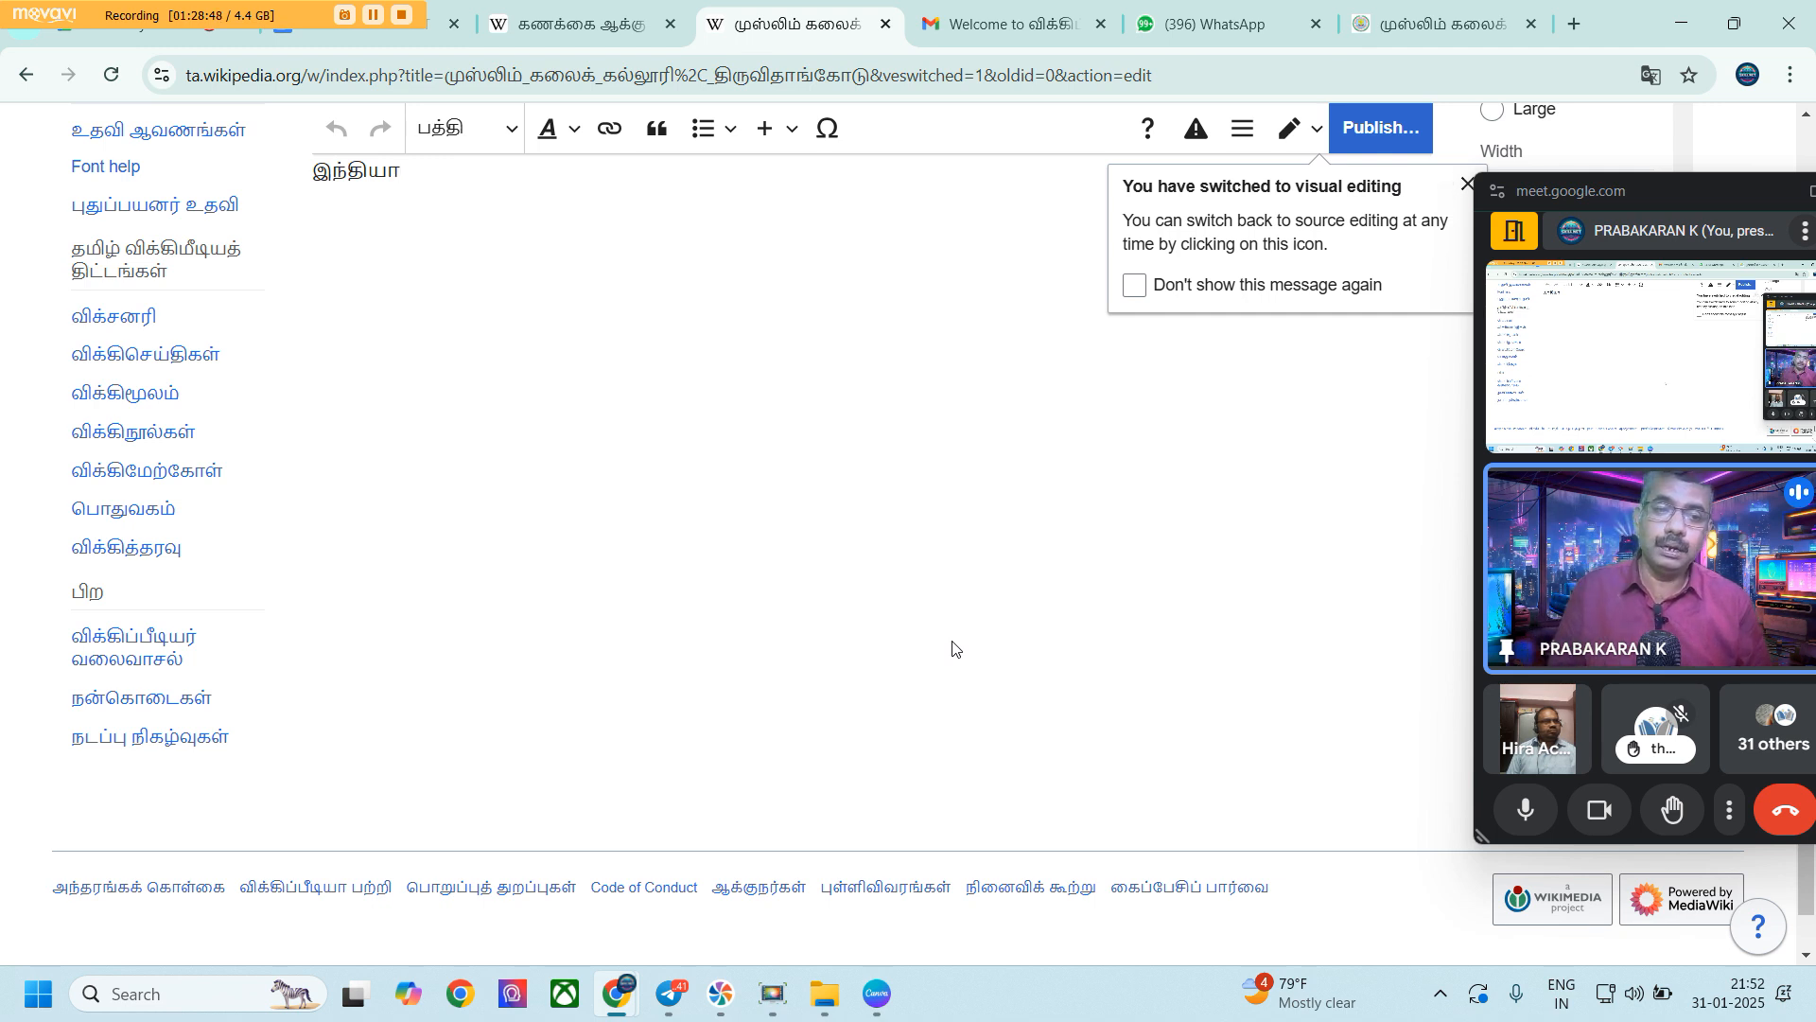
left_click_drag(1733, 205, 1810, 252)
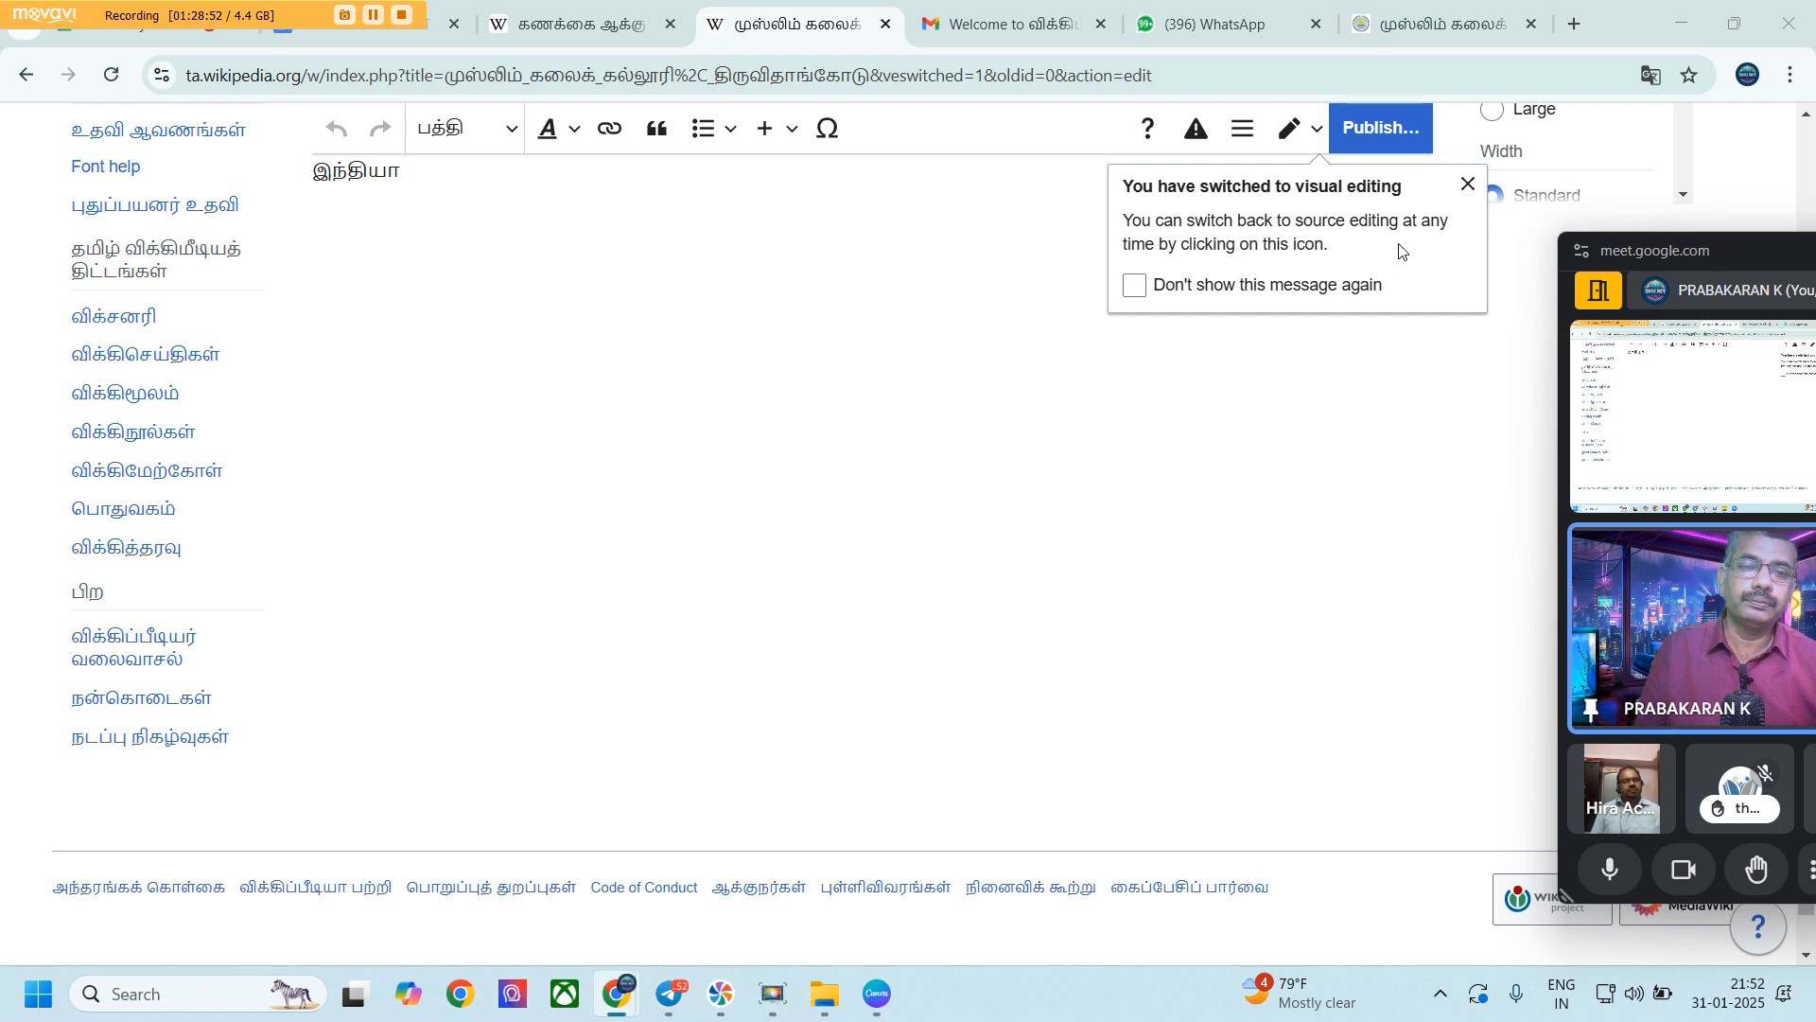
left_click(1469, 186)
scroll(1386, 331, "up", 9)
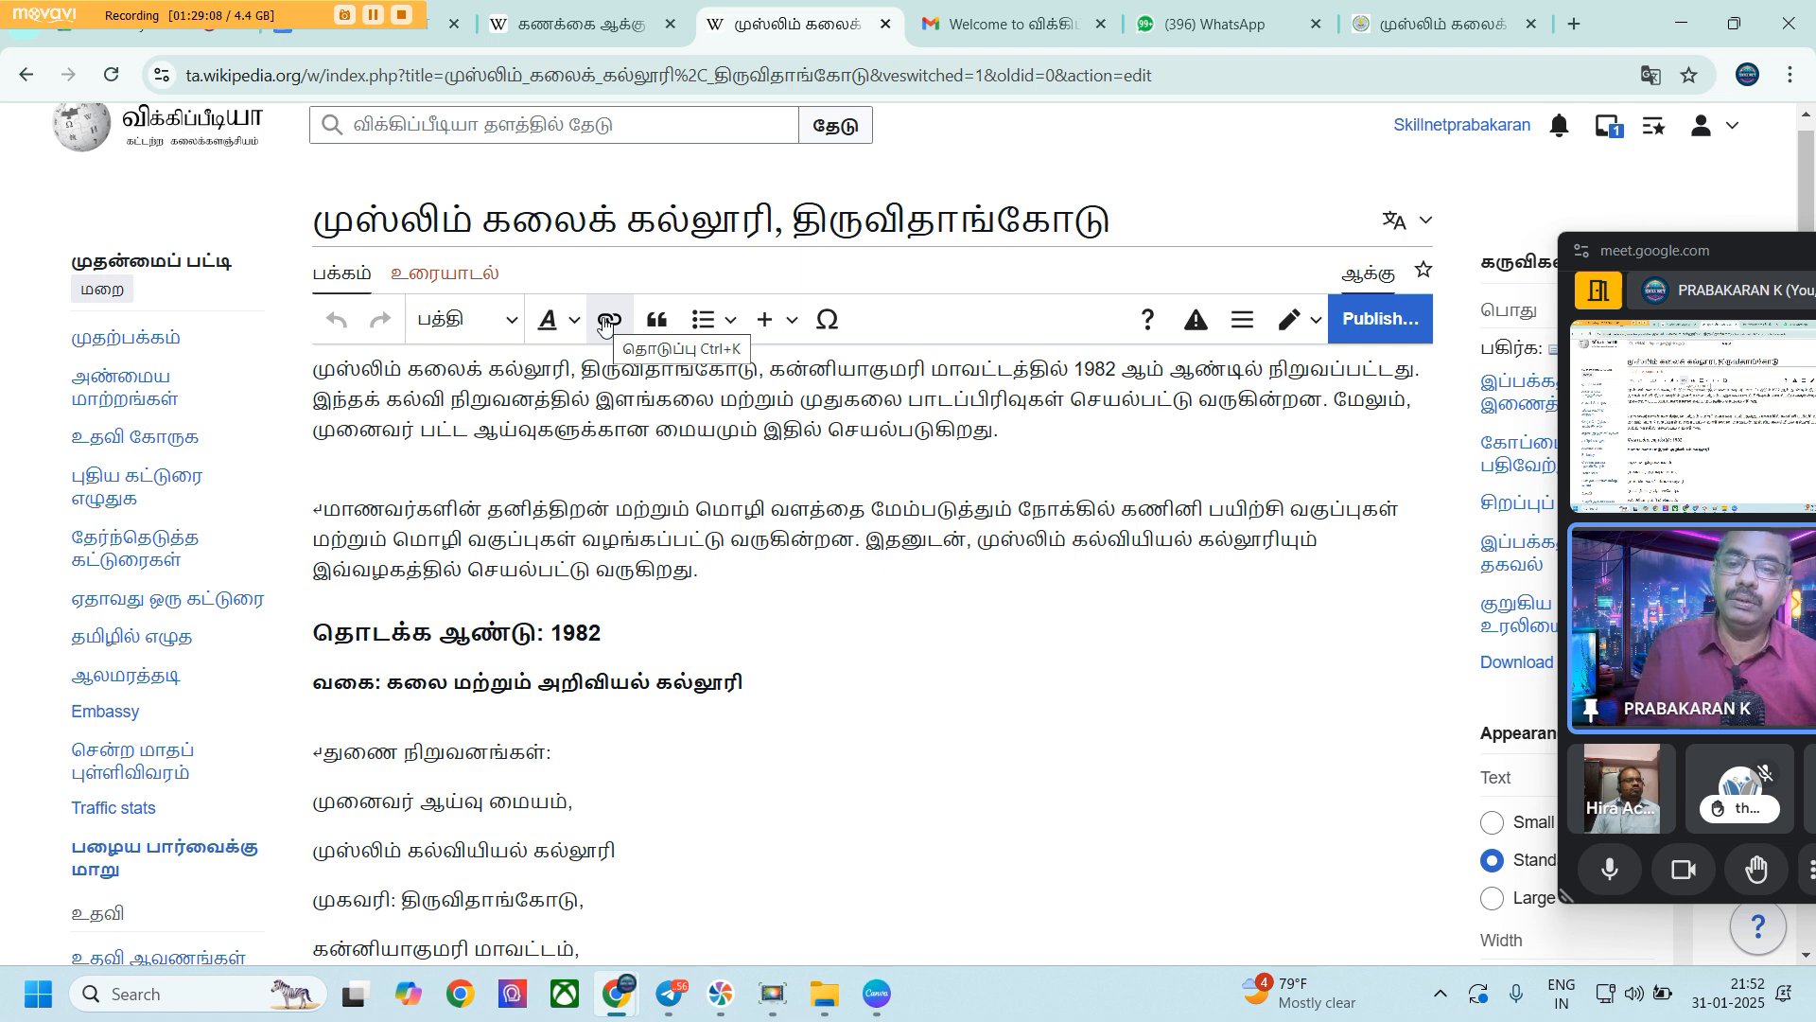
left_click(663, 688)
left_click_drag(784, 680, 448, 683)
left_click(950, 680)
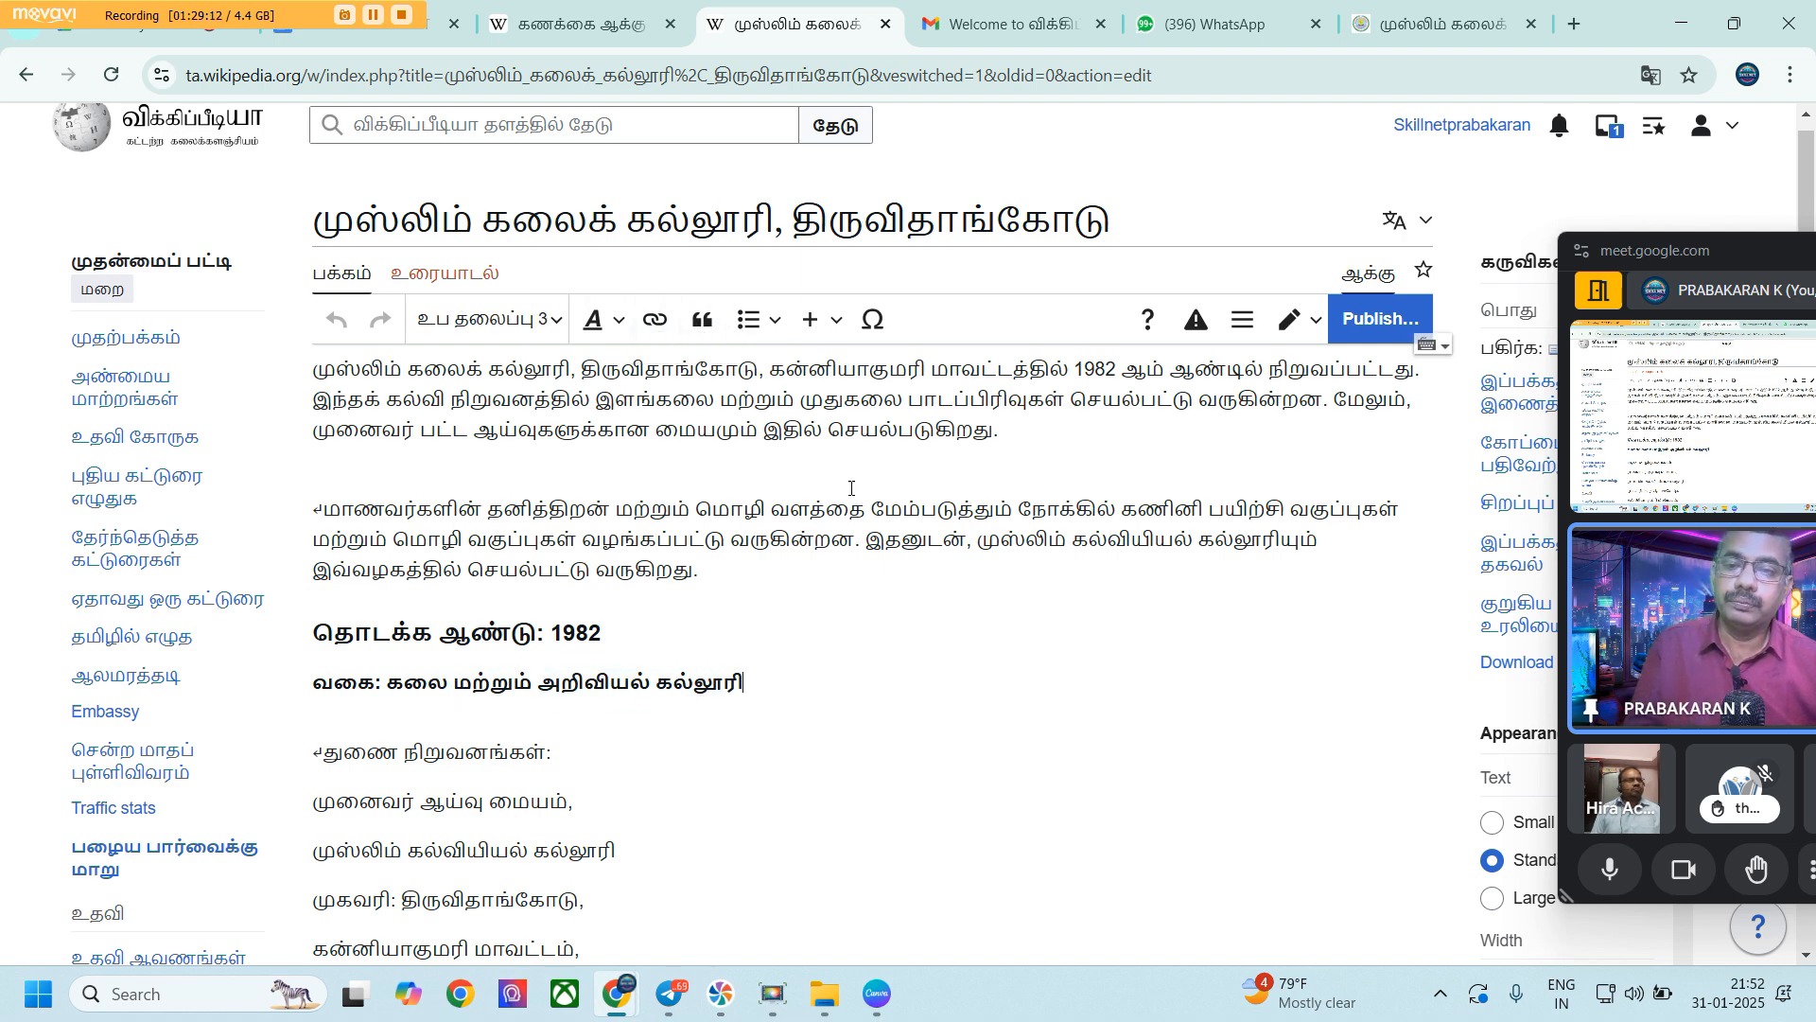
Put the college name that opens the article on its own line and start adding a link to it
left_click(771, 377)
key("Return")
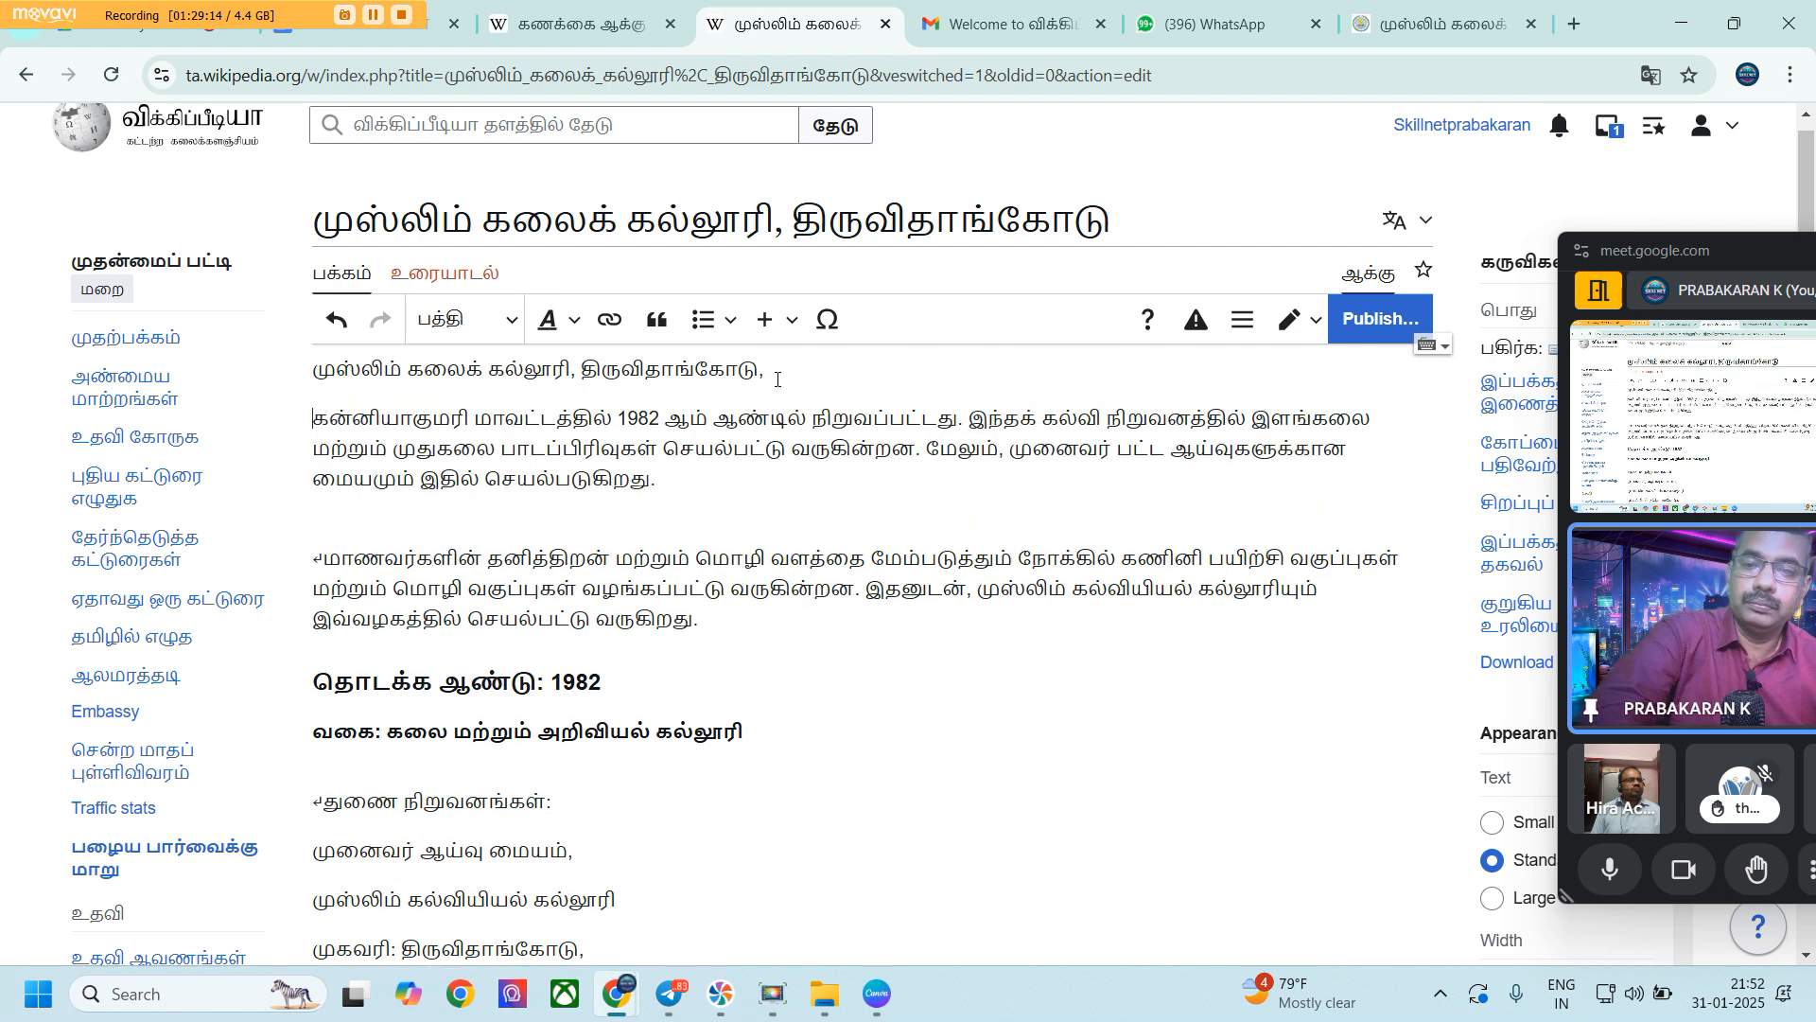
left_click_drag(772, 376, 308, 374)
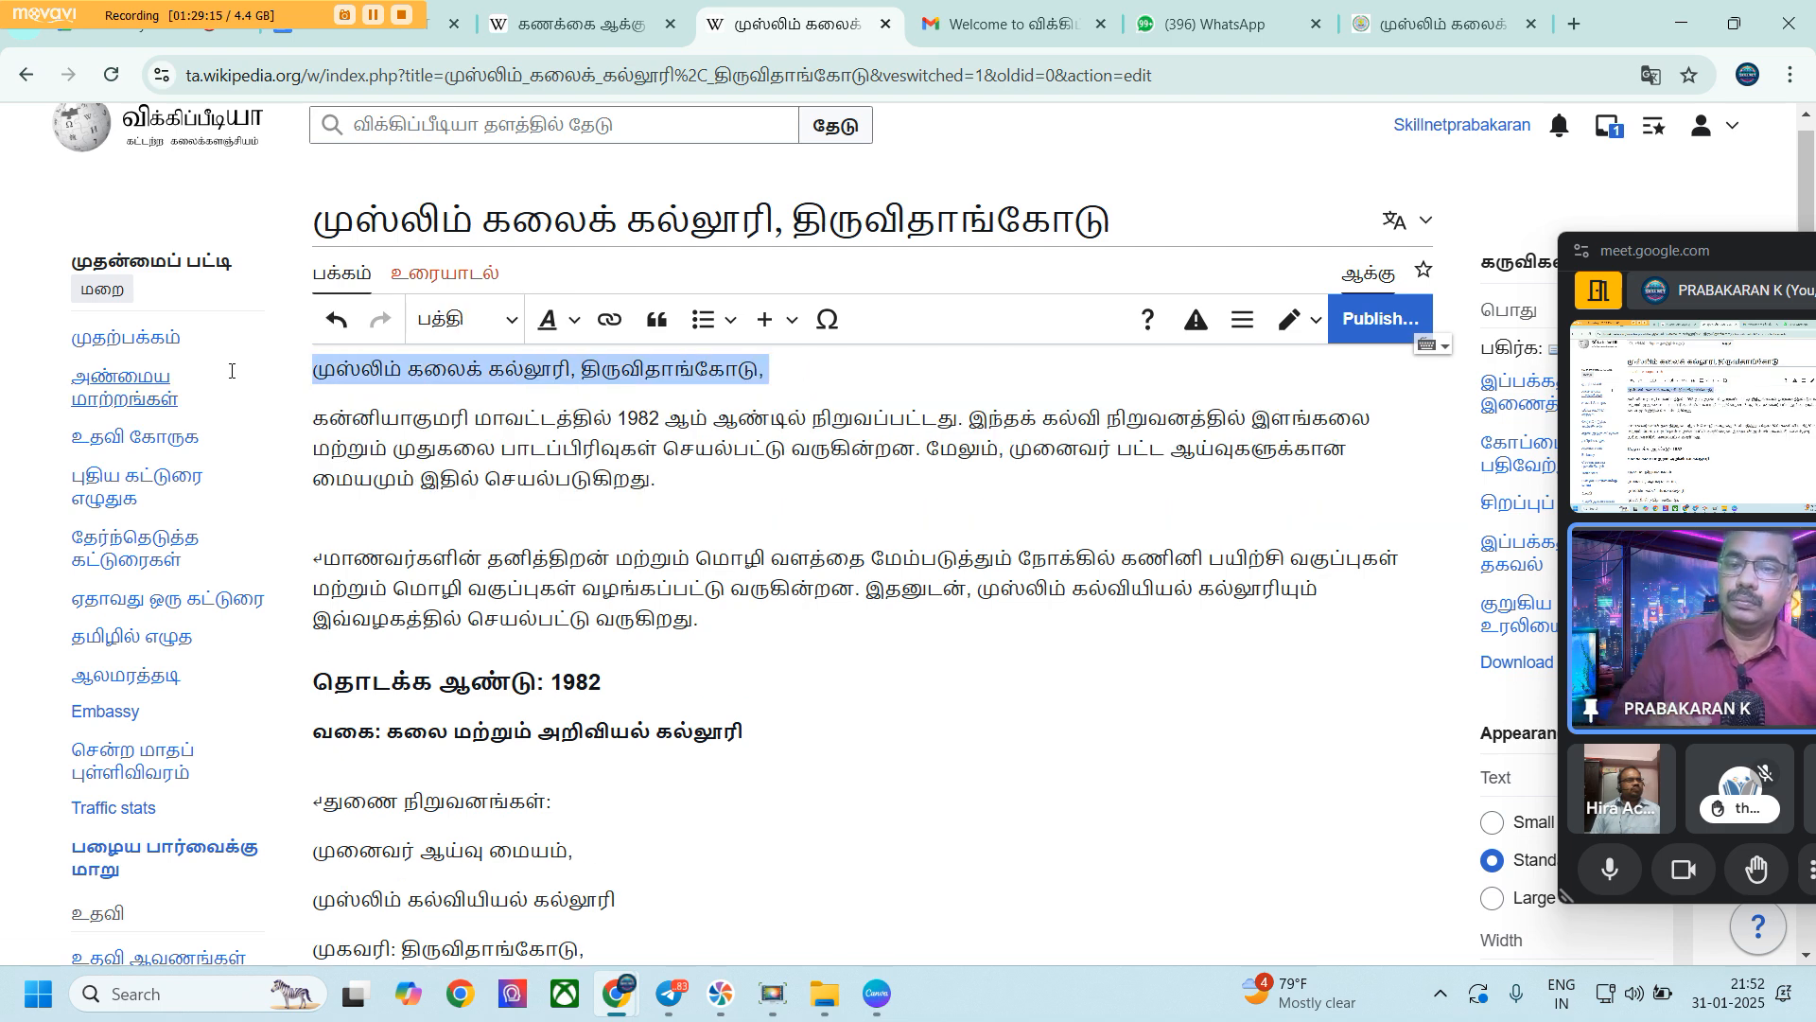
left_click(607, 326)
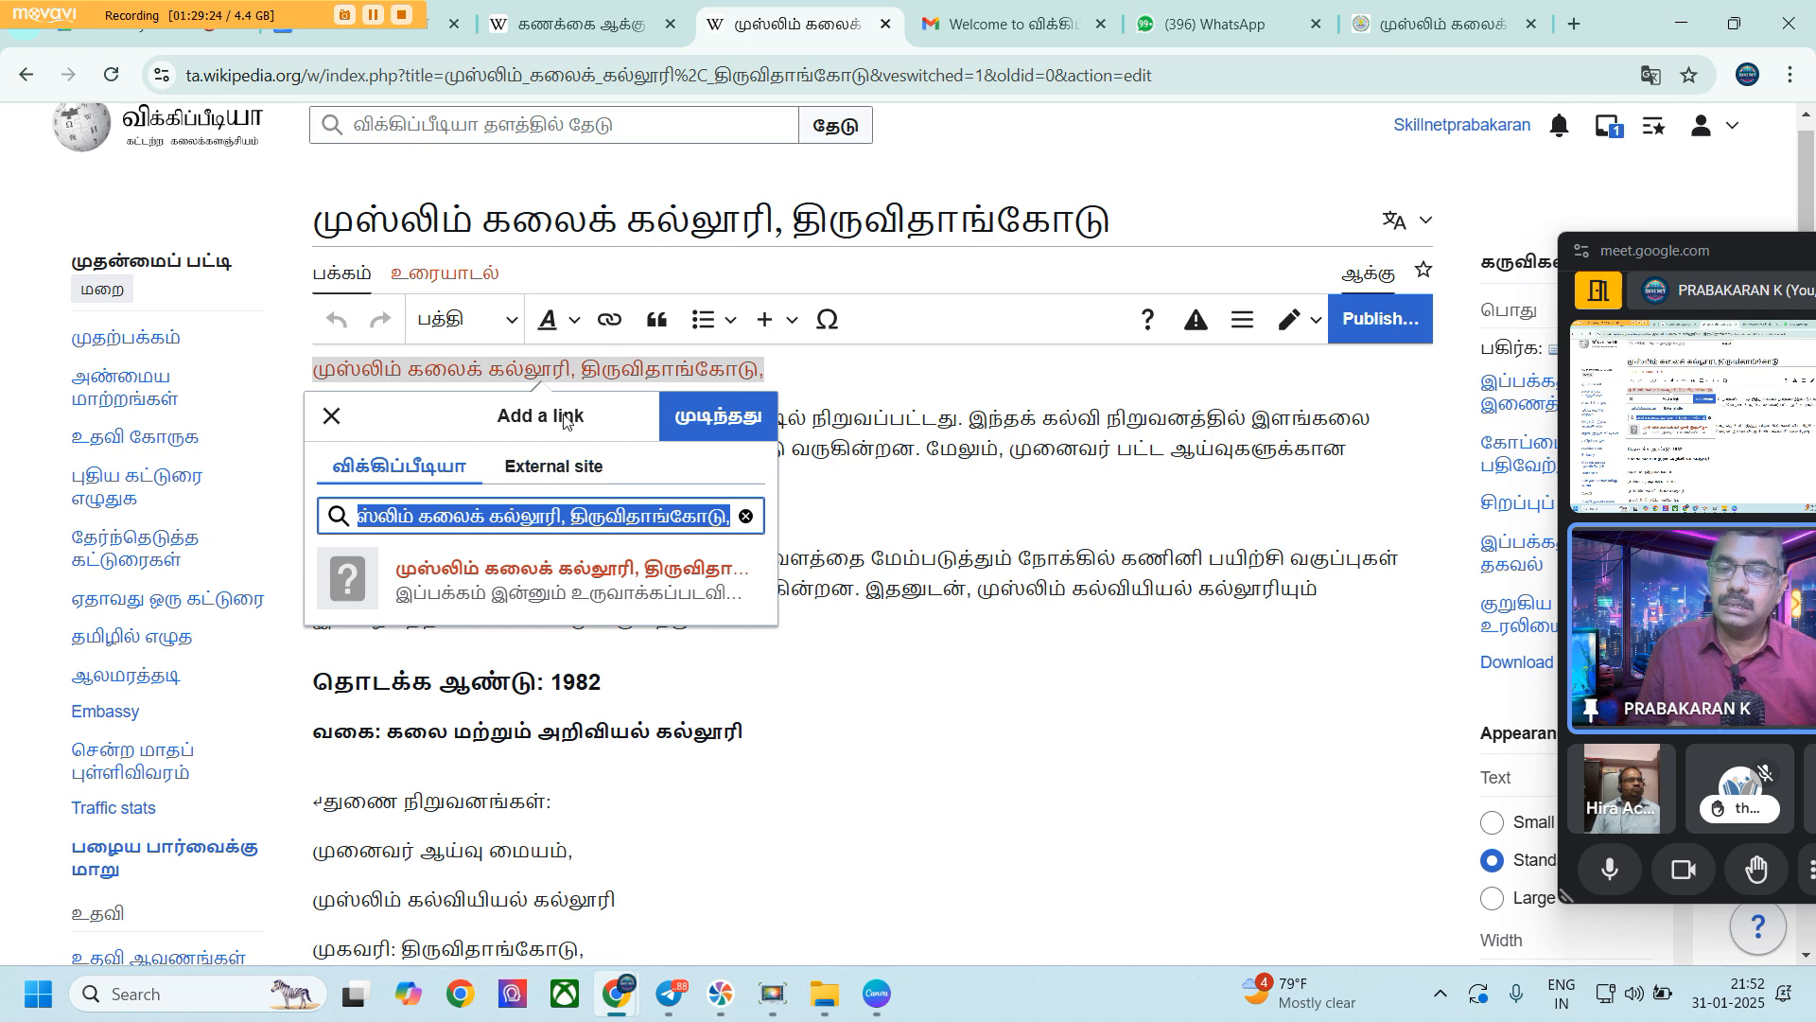
left_click(570, 420)
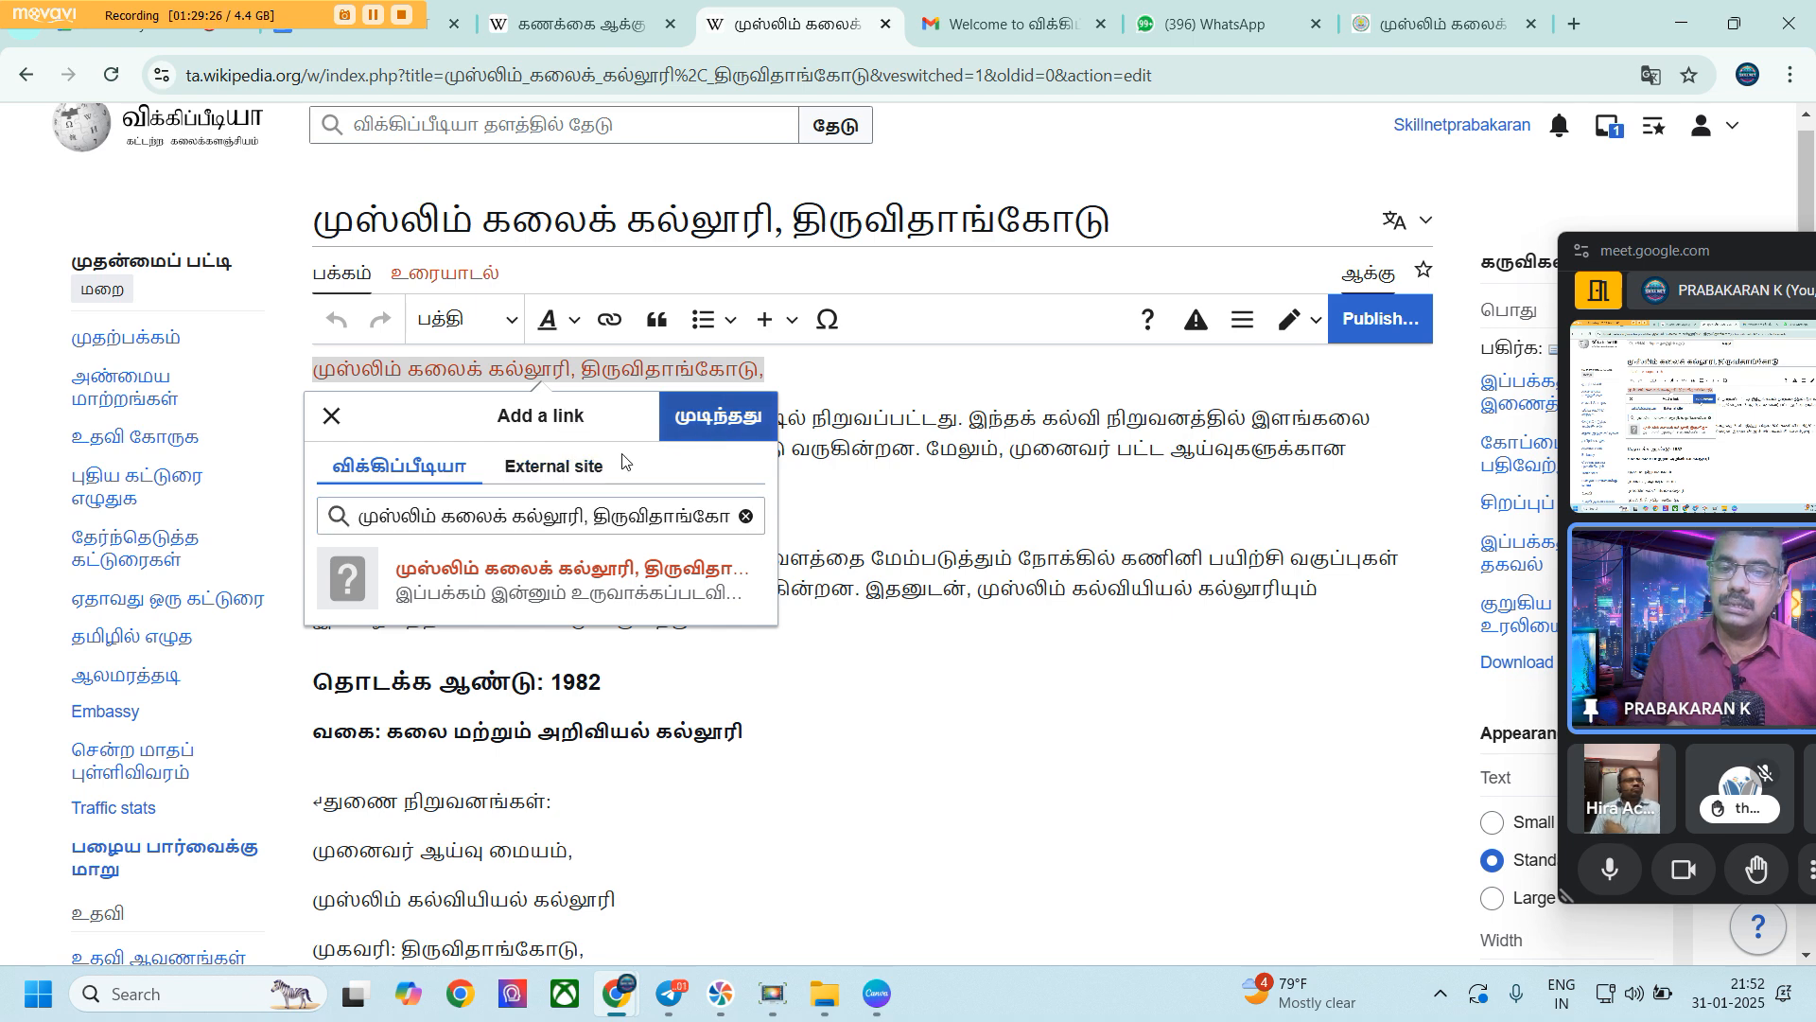
left_click(446, 511)
left_click(458, 508)
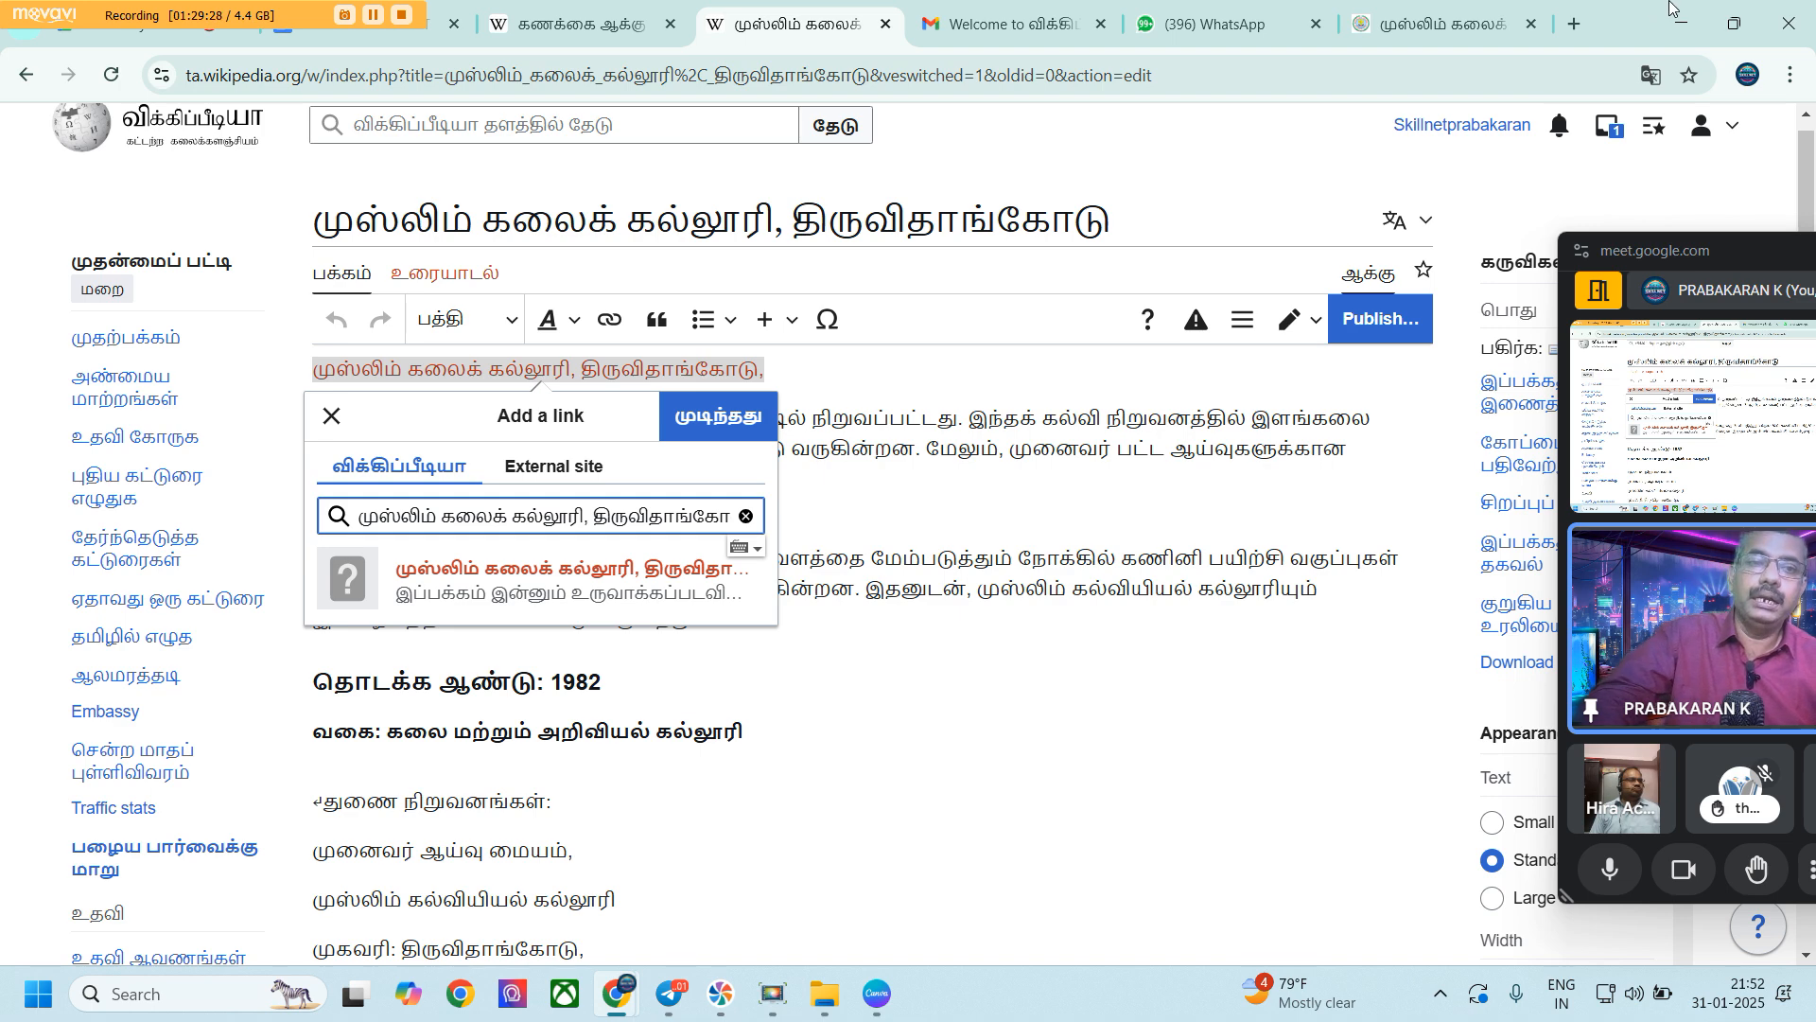
Copy the web address of the college's research page again and return to the article's open link settings
left_click(1438, 24)
left_click(550, 75)
key("ctrl+c")
right_click(550, 81)
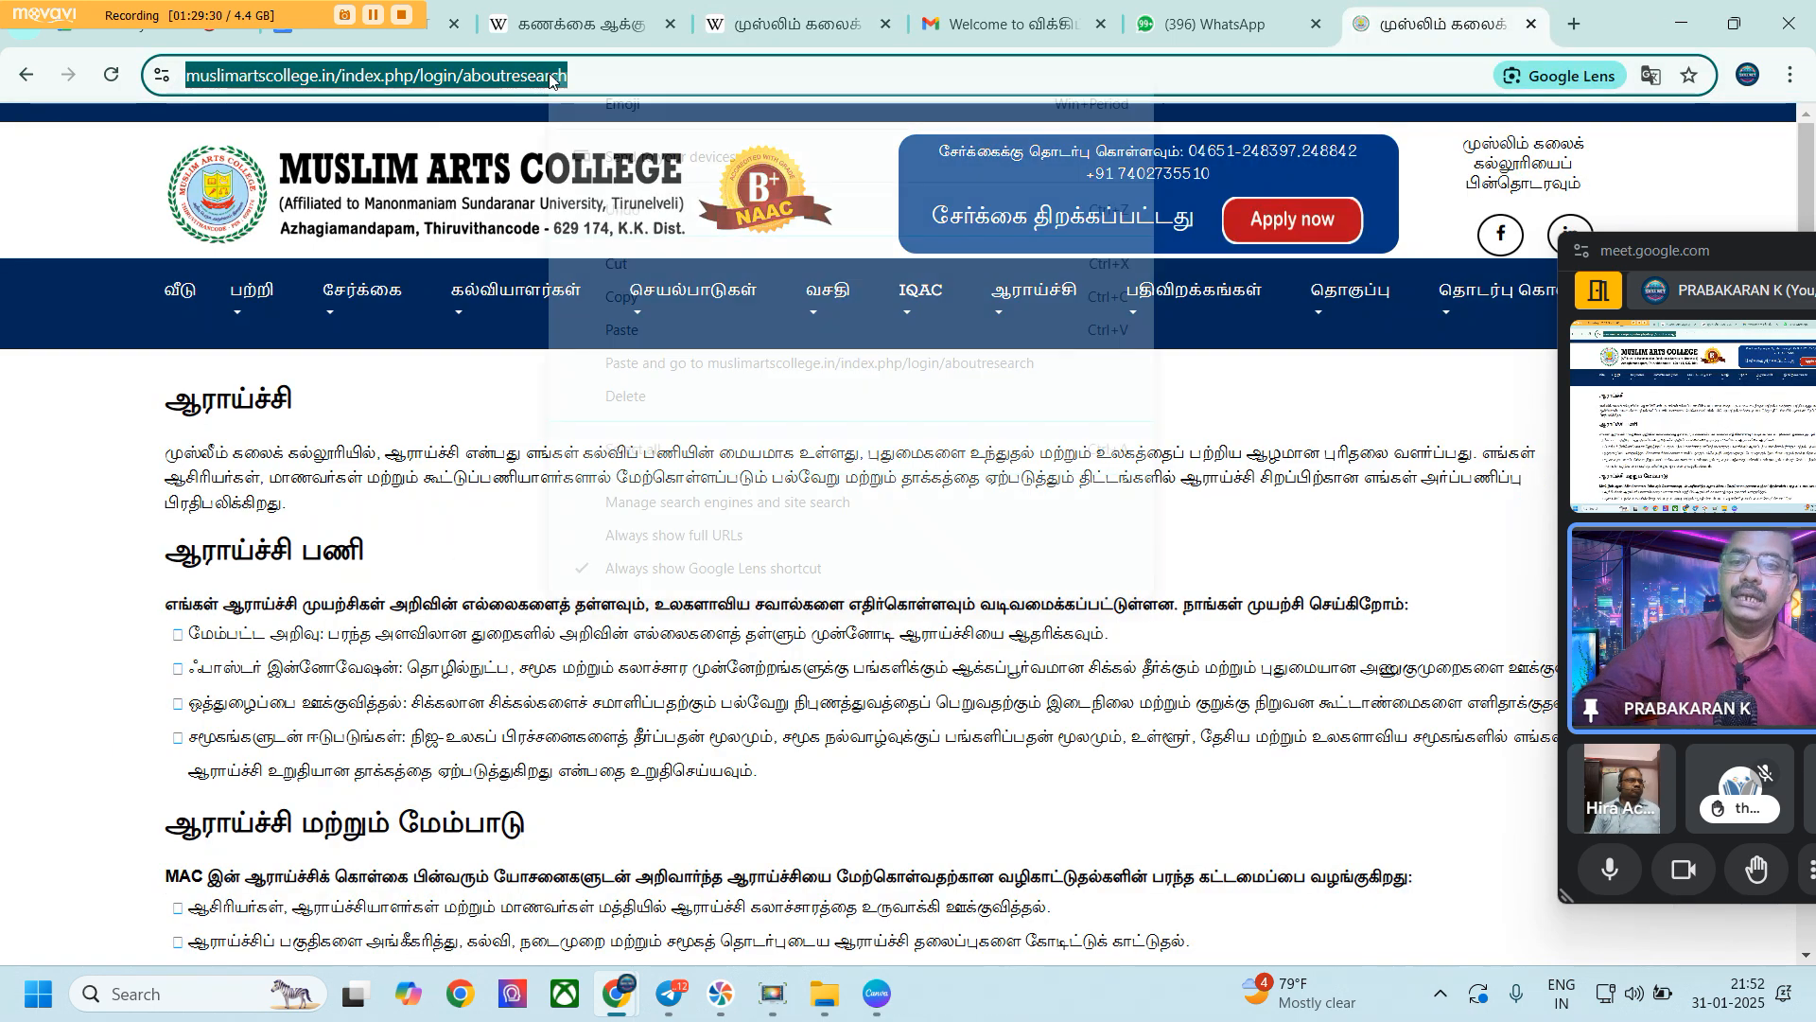
left_click(662, 298)
left_click(594, 24)
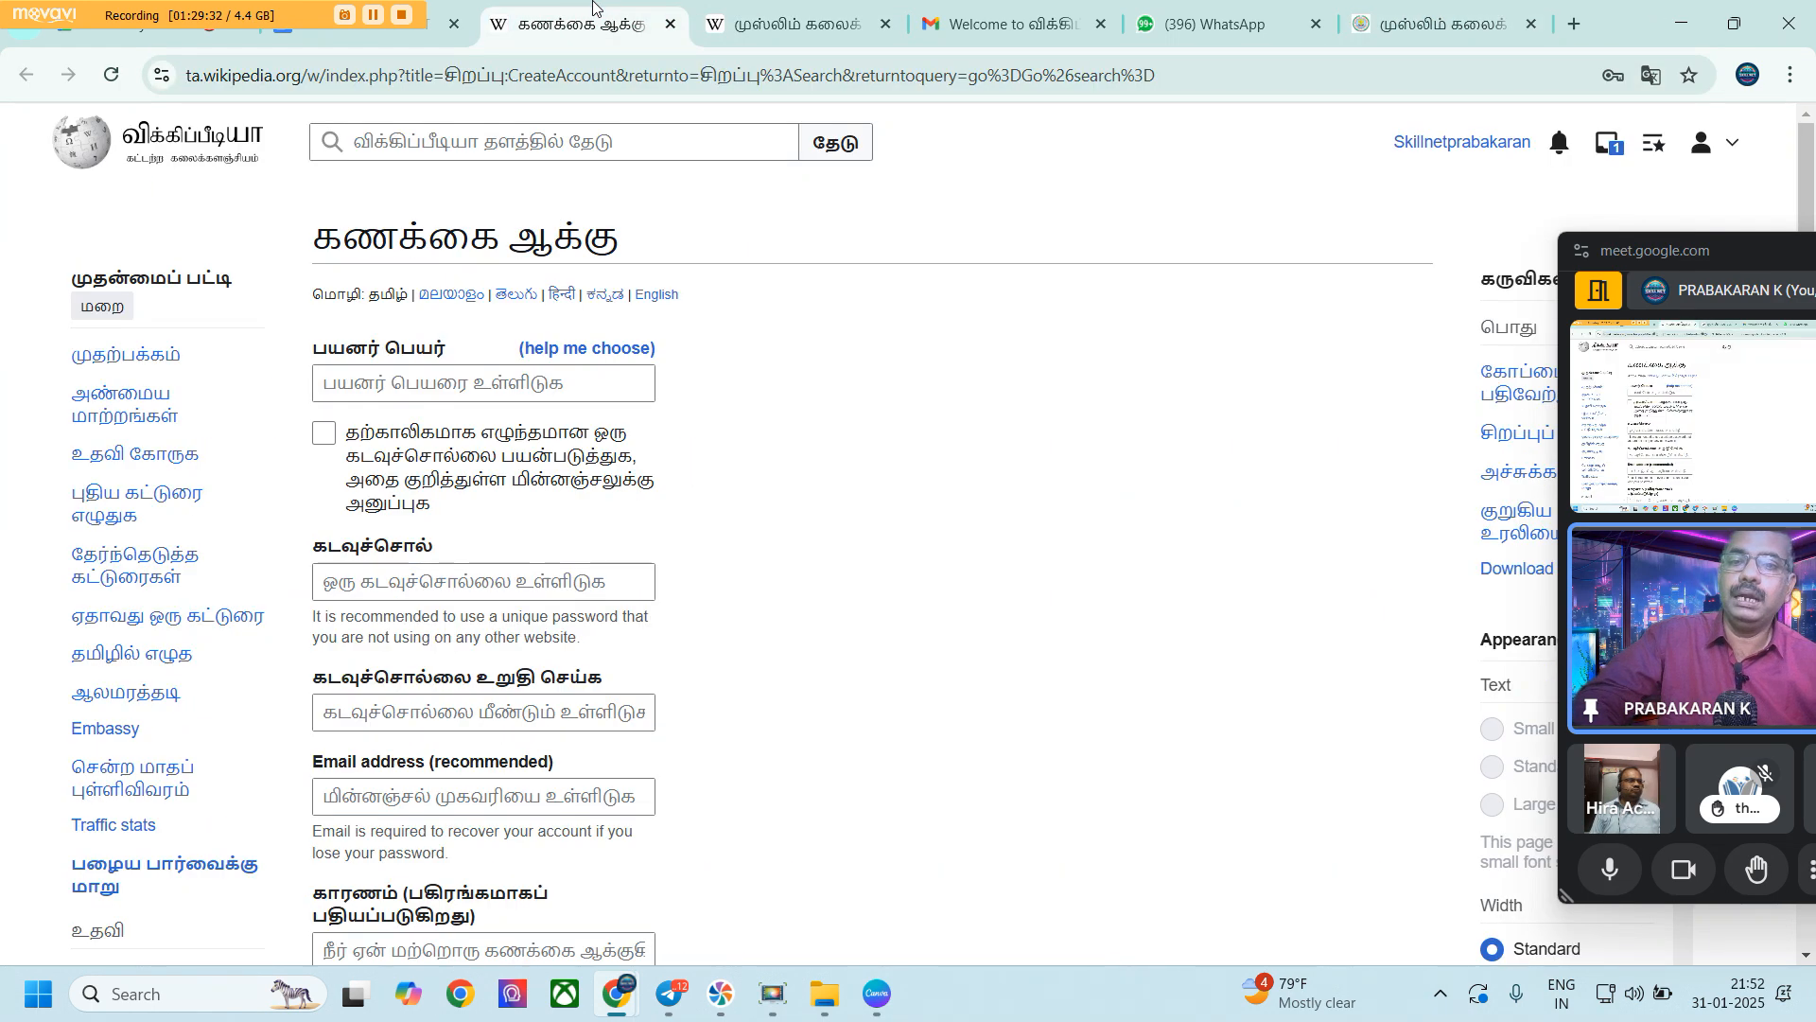
left_click(754, 31)
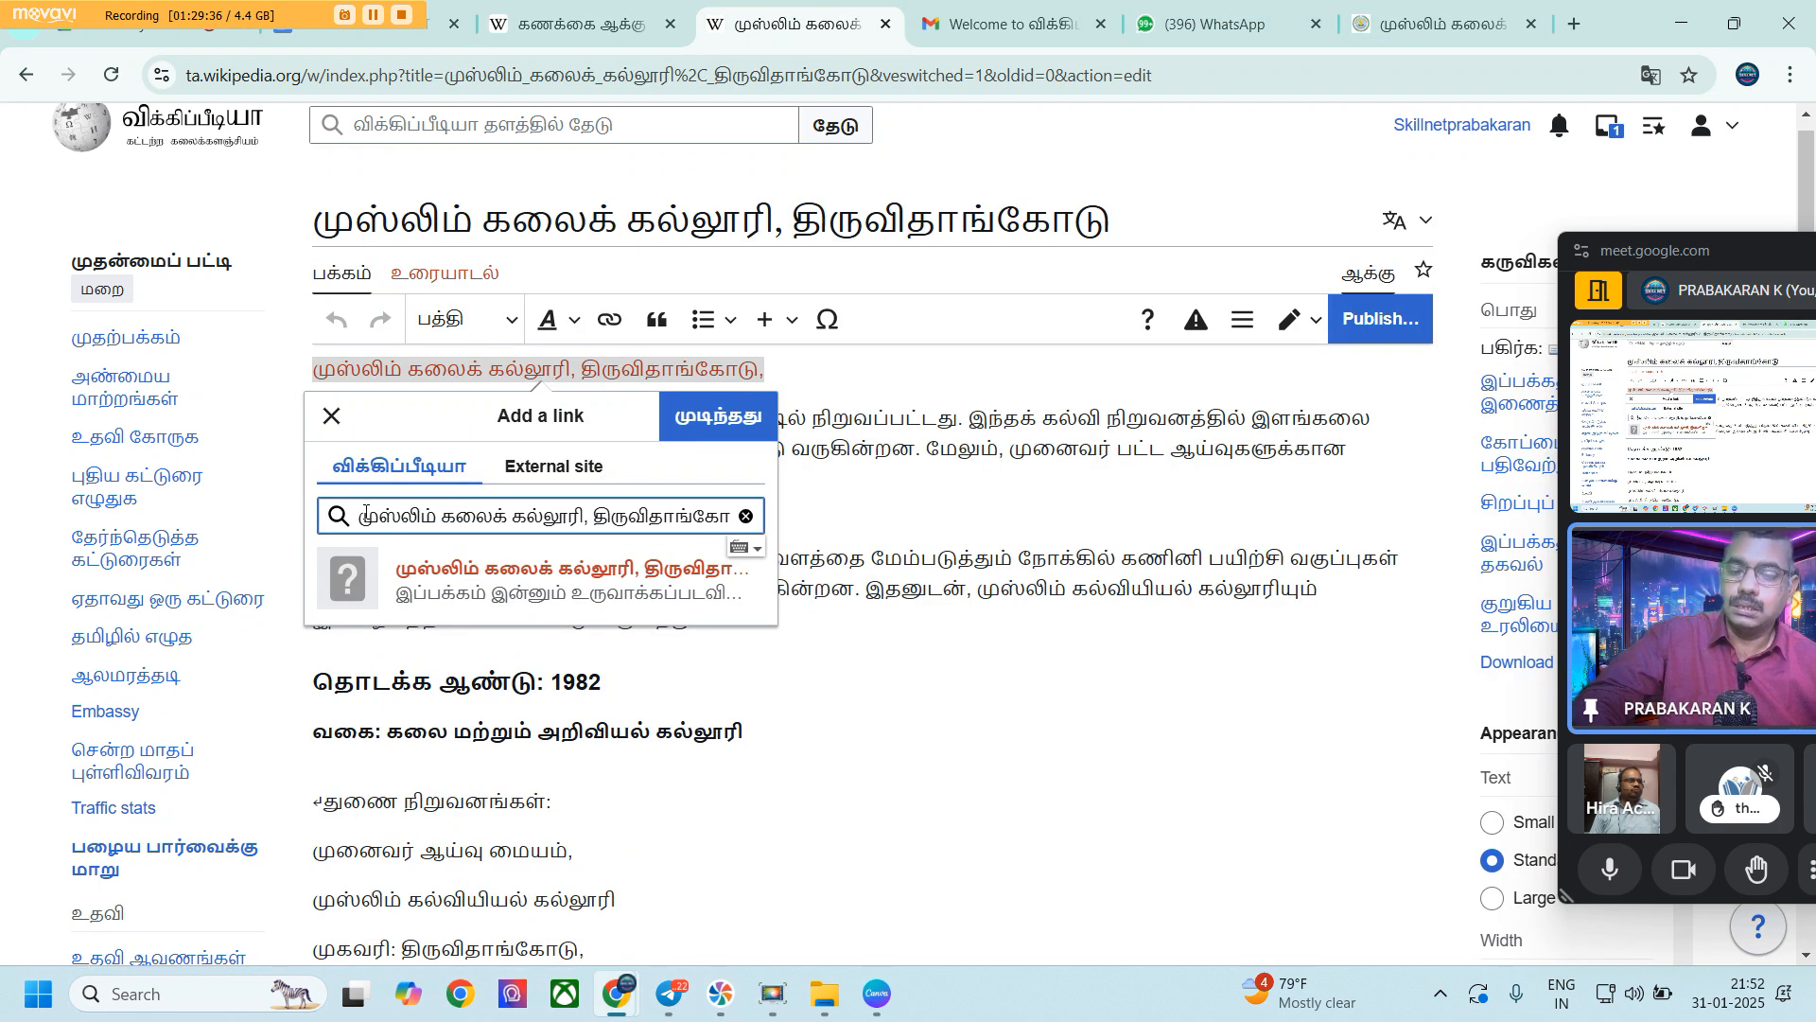
triple_click(366, 516)
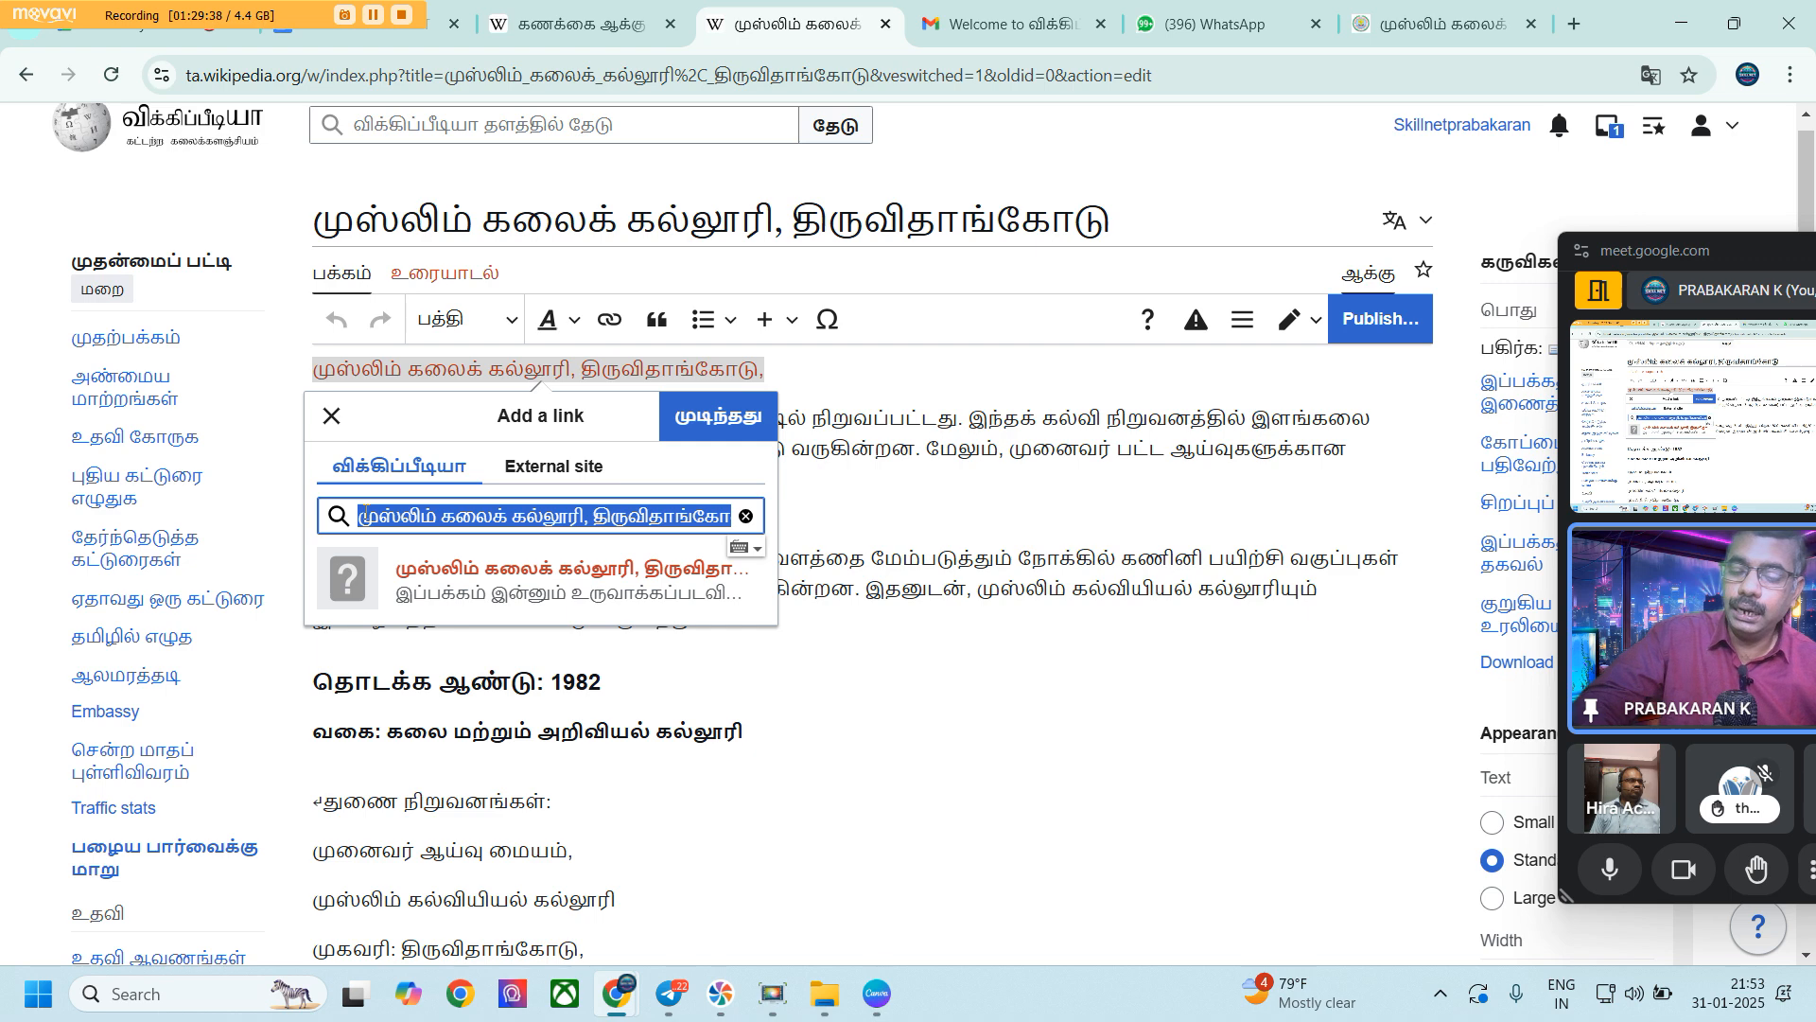
key("ctrl+v")
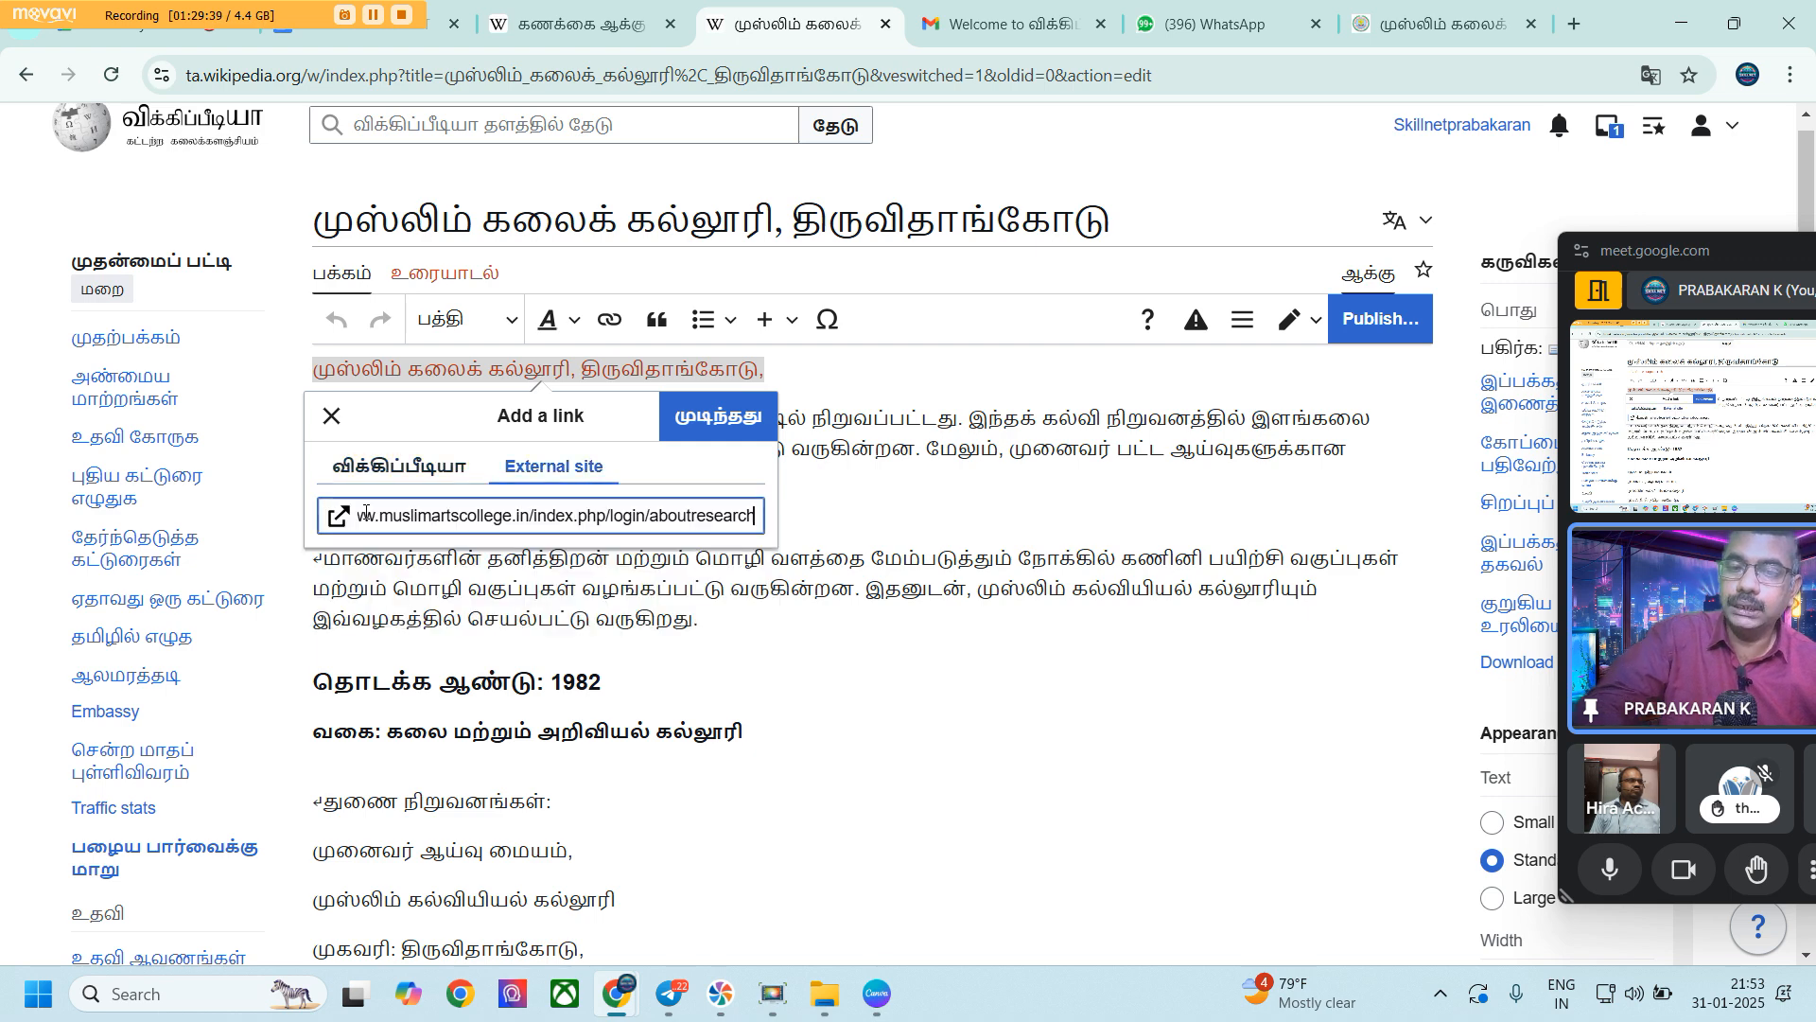
left_click(737, 426)
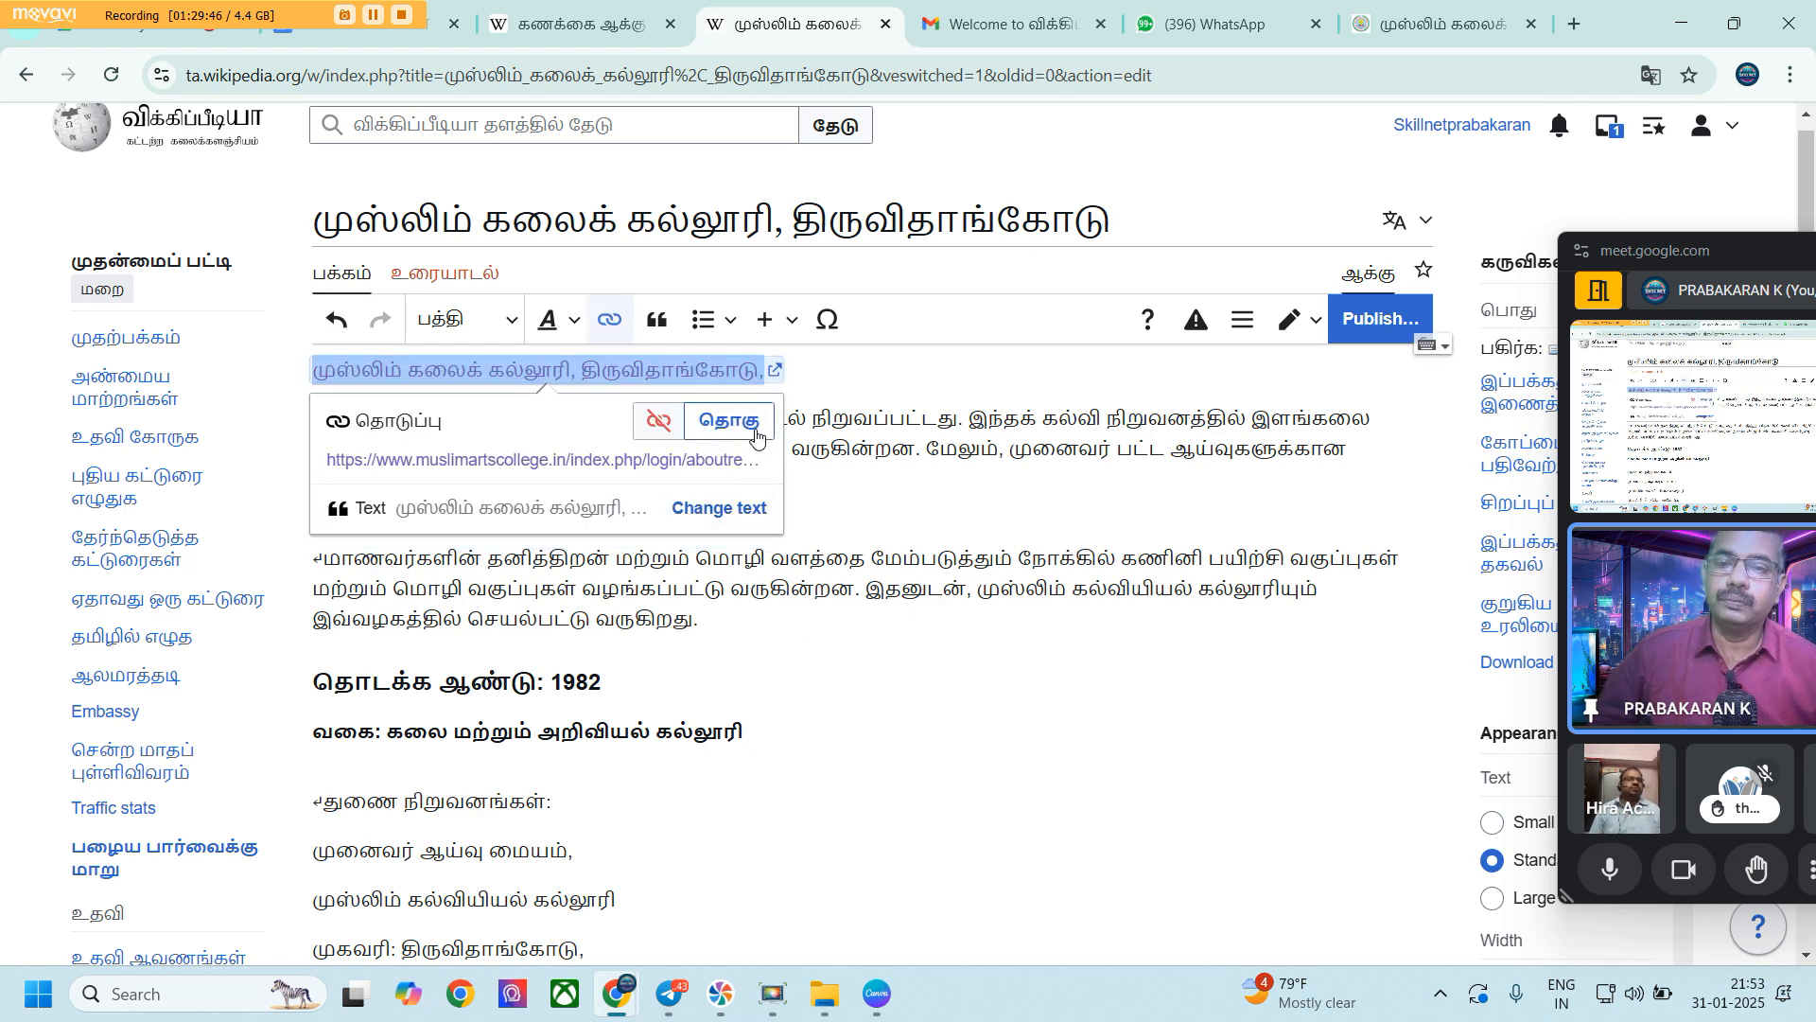
left_click(756, 434)
left_click(929, 689)
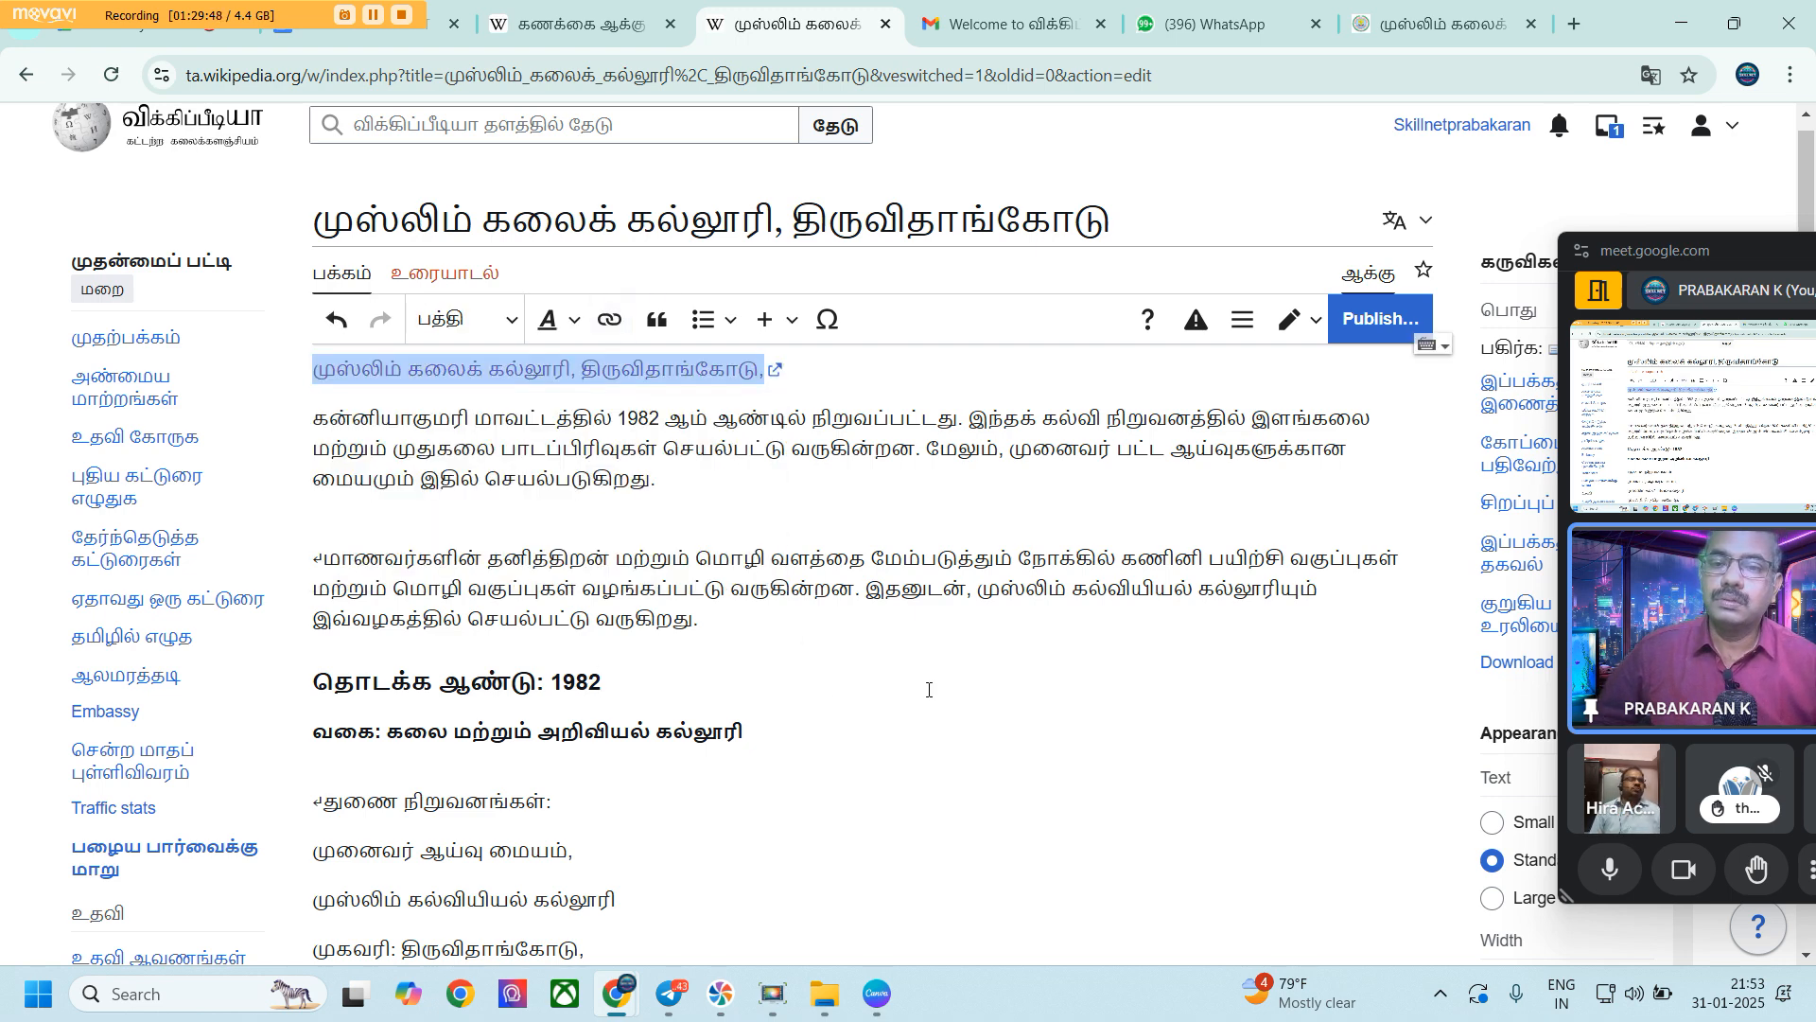
Check the link details attached to the college name in the article's first line
left_click(769, 417)
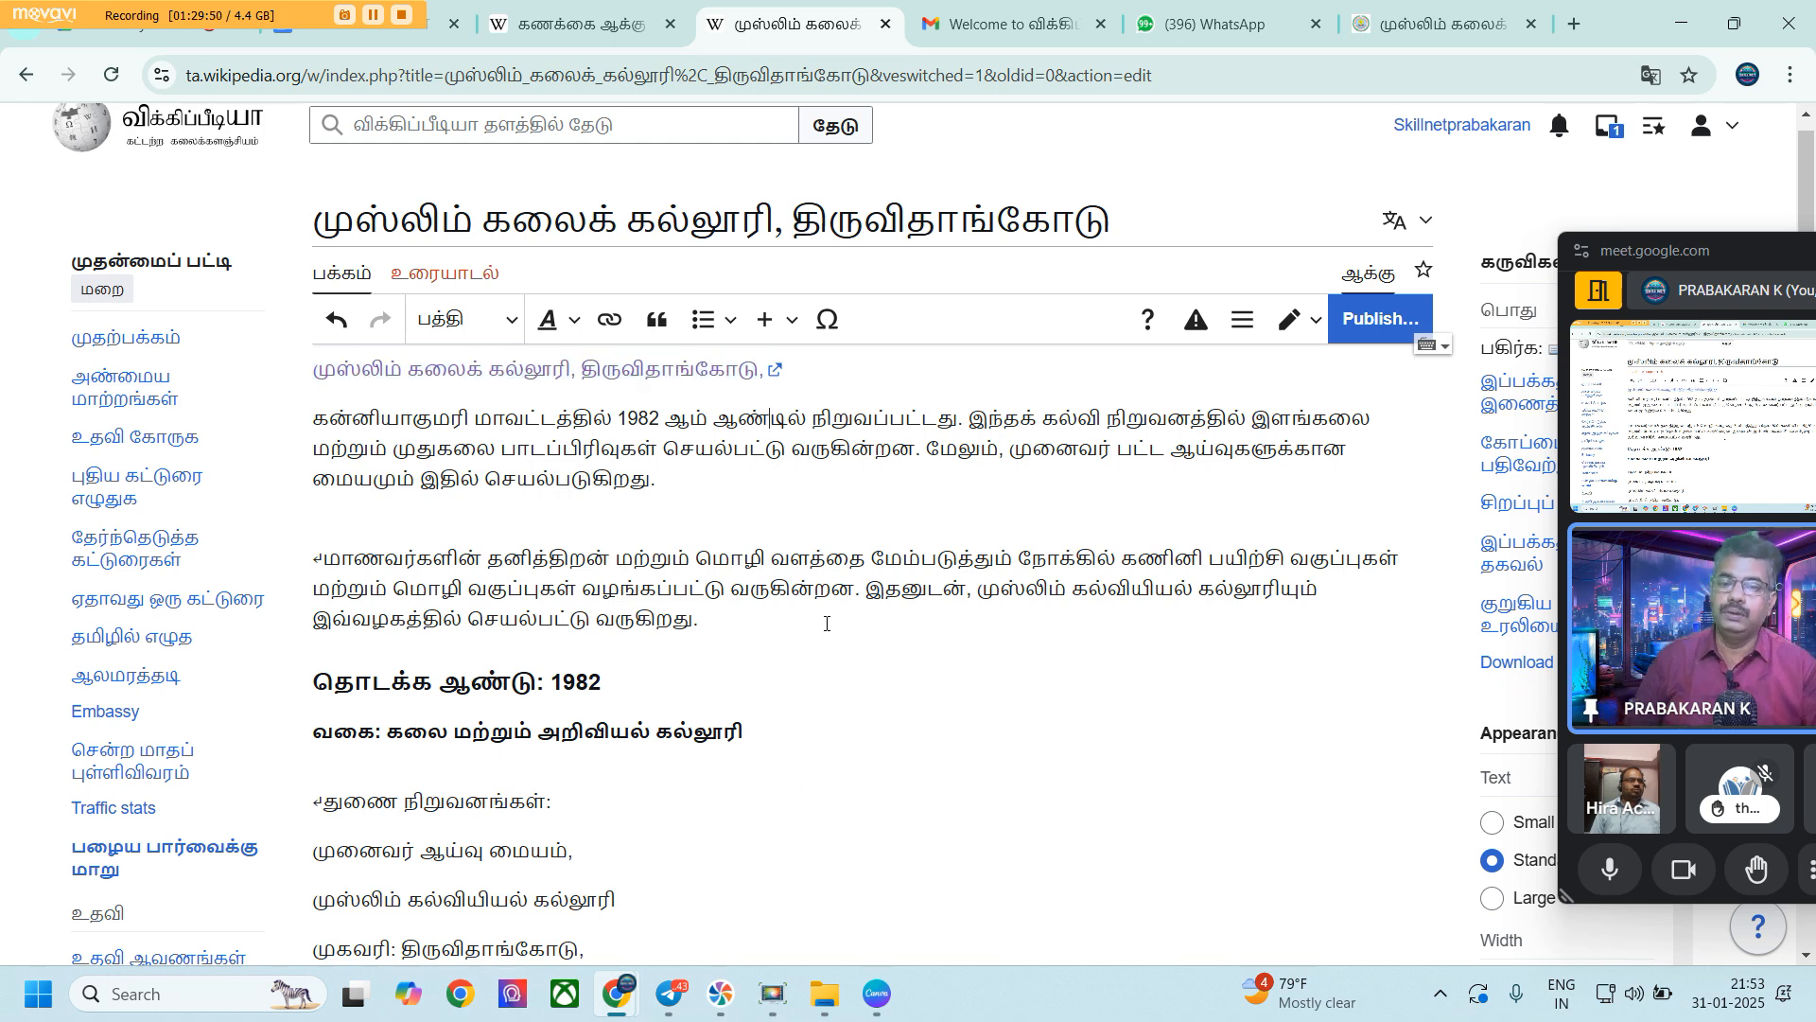
left_click(597, 377)
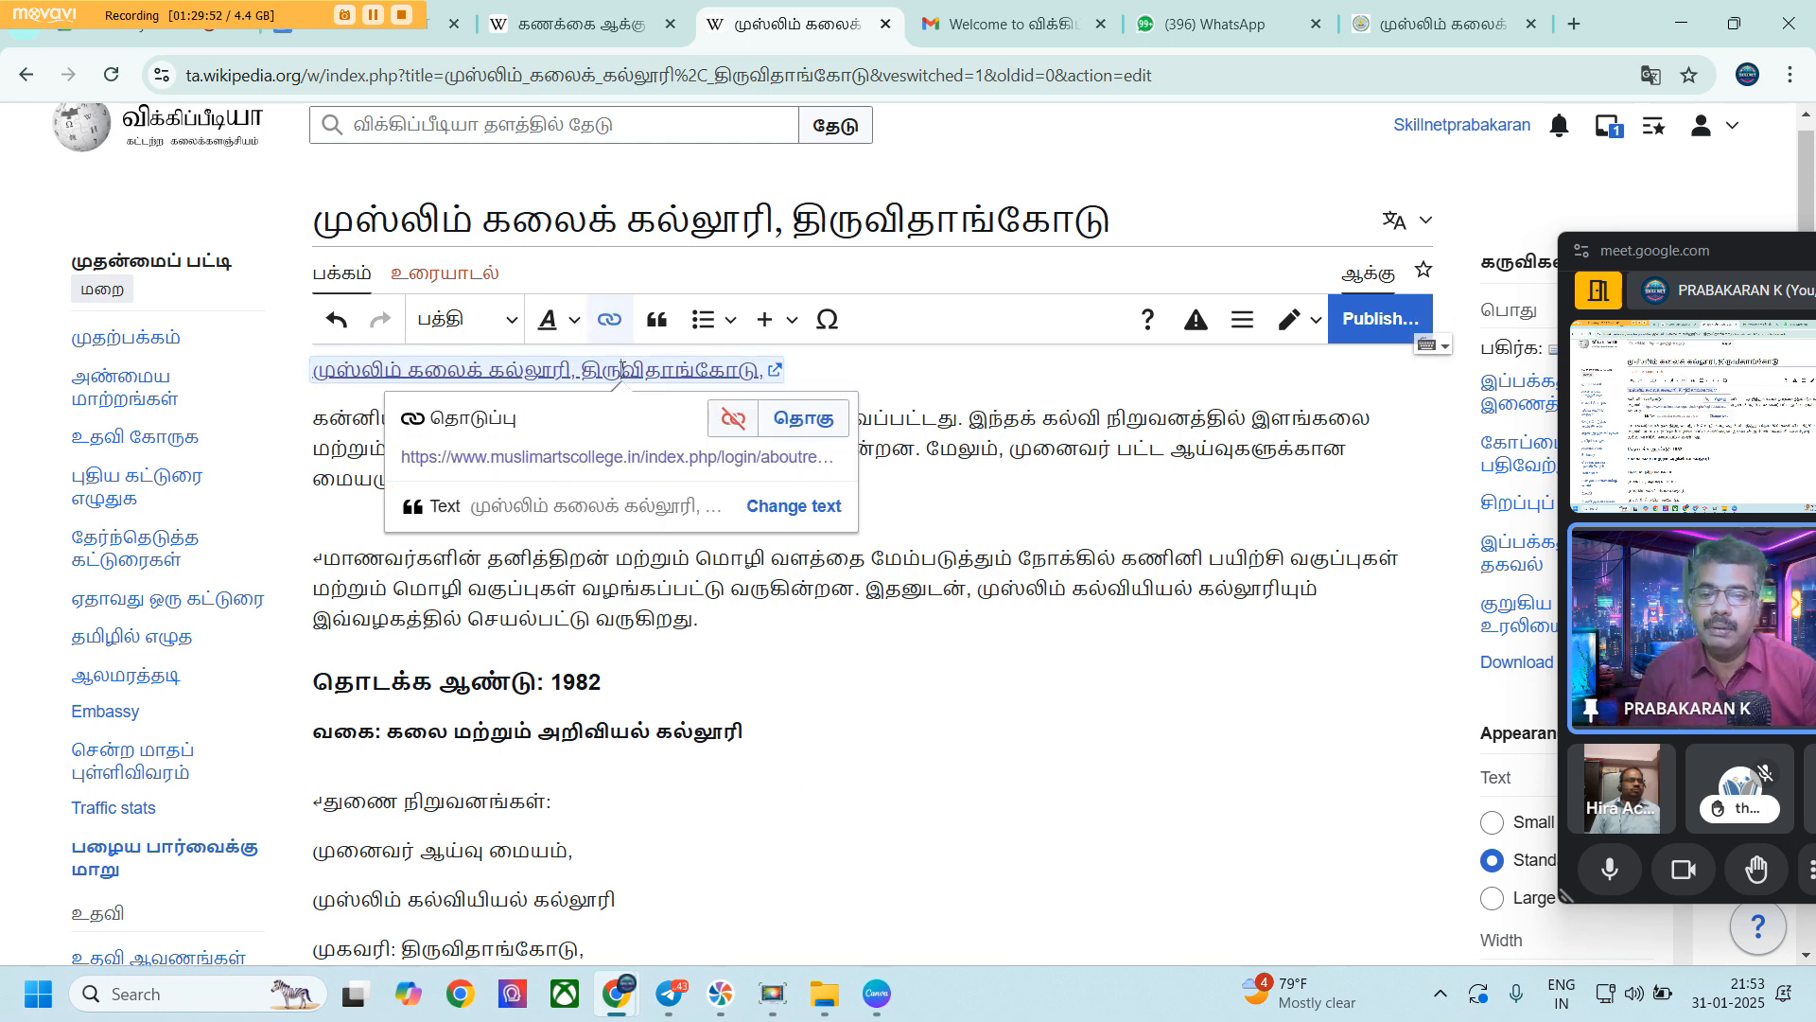
left_click(1008, 796)
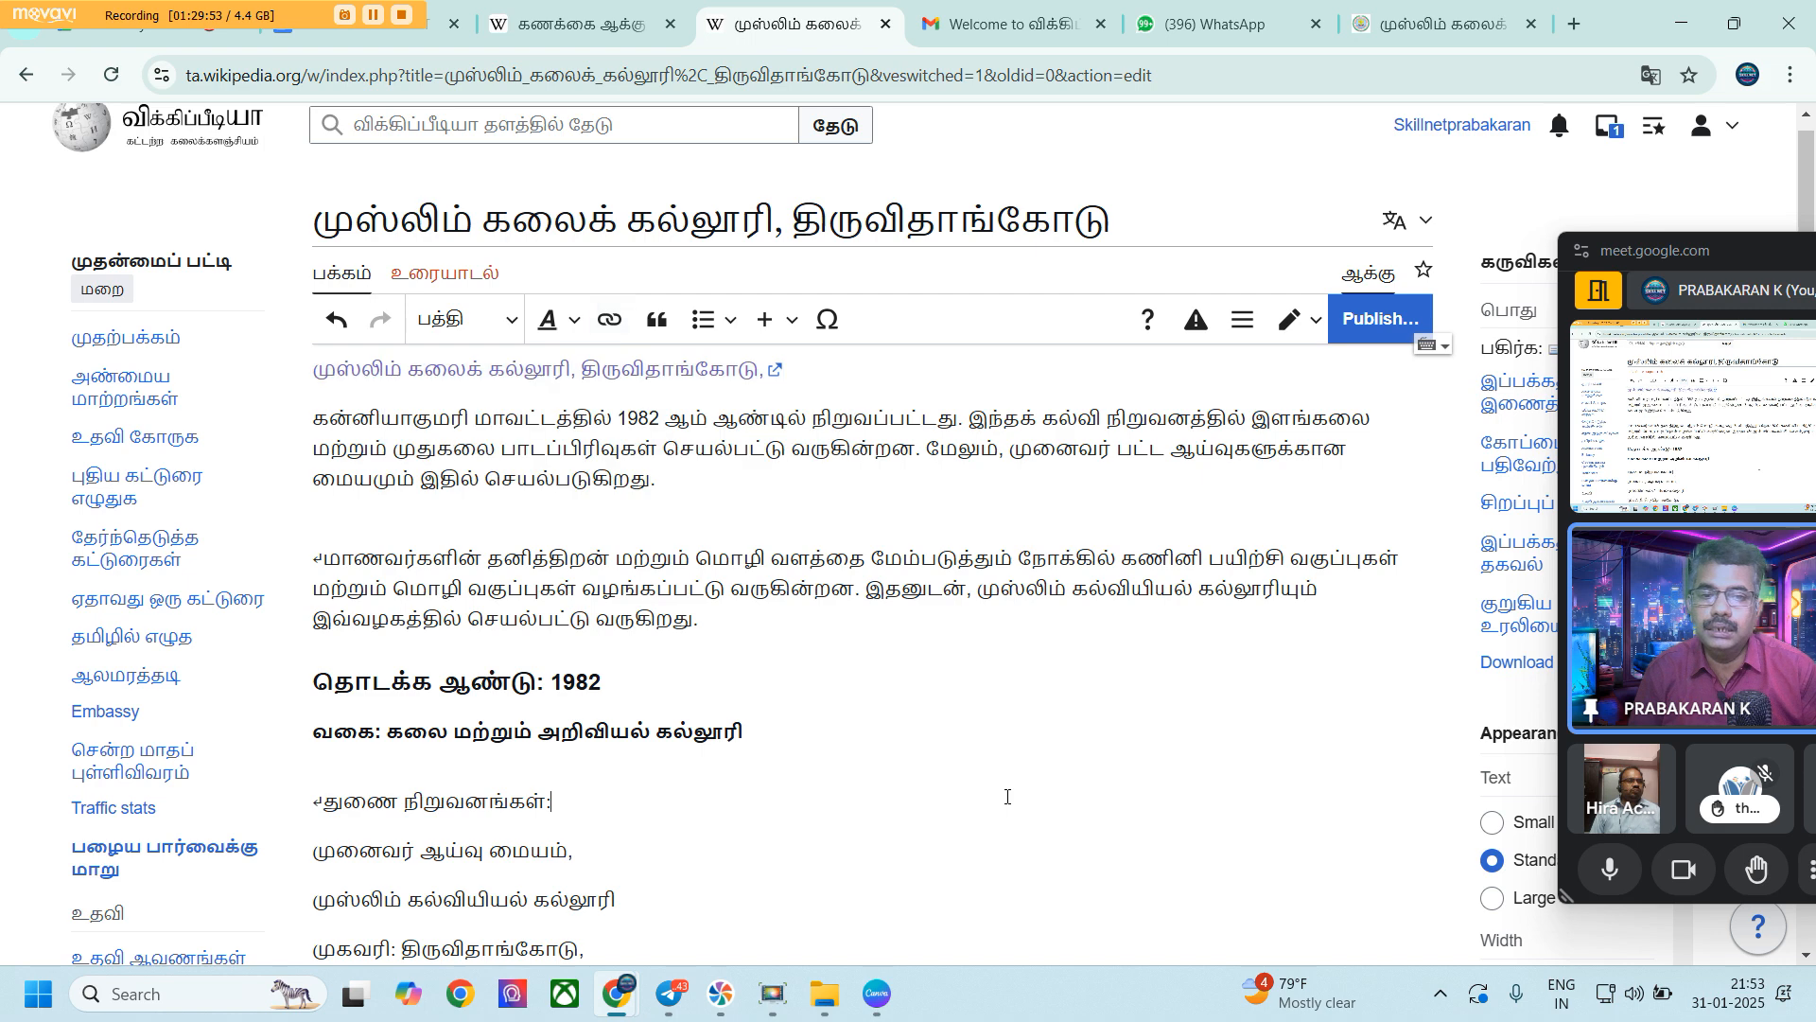
left_click(575, 375)
left_click(678, 375)
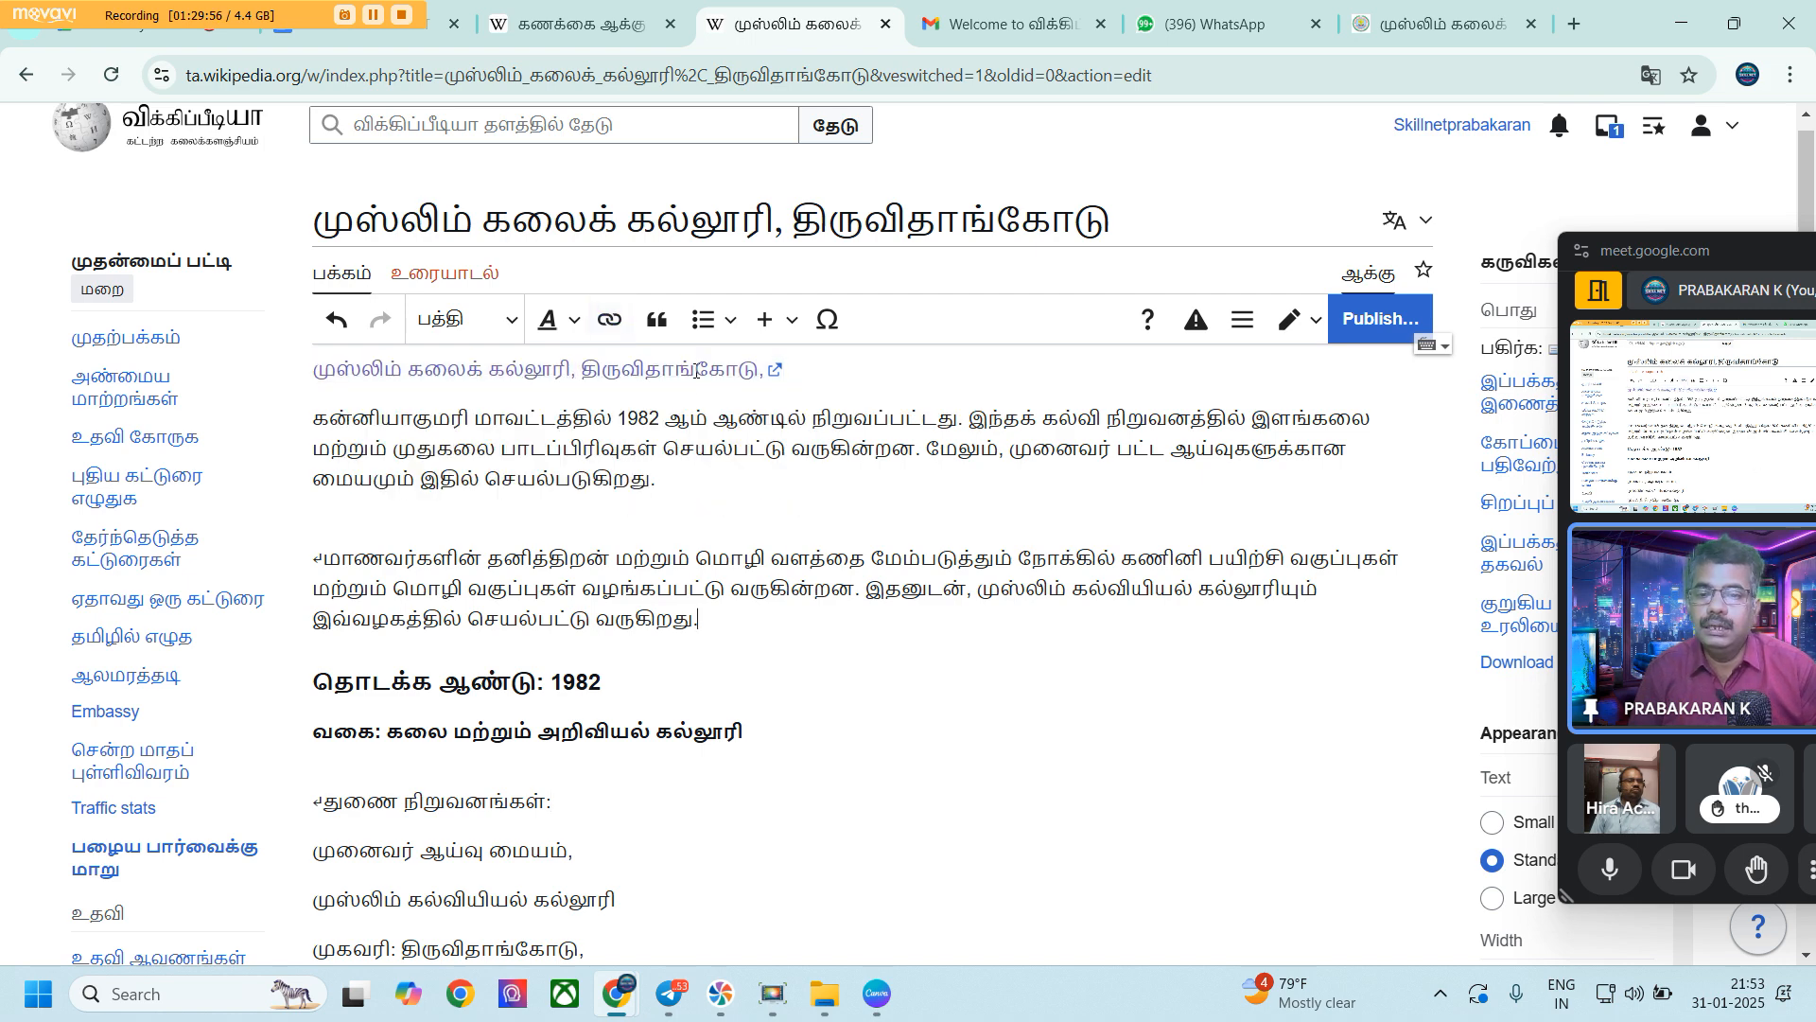
left_click(678, 371)
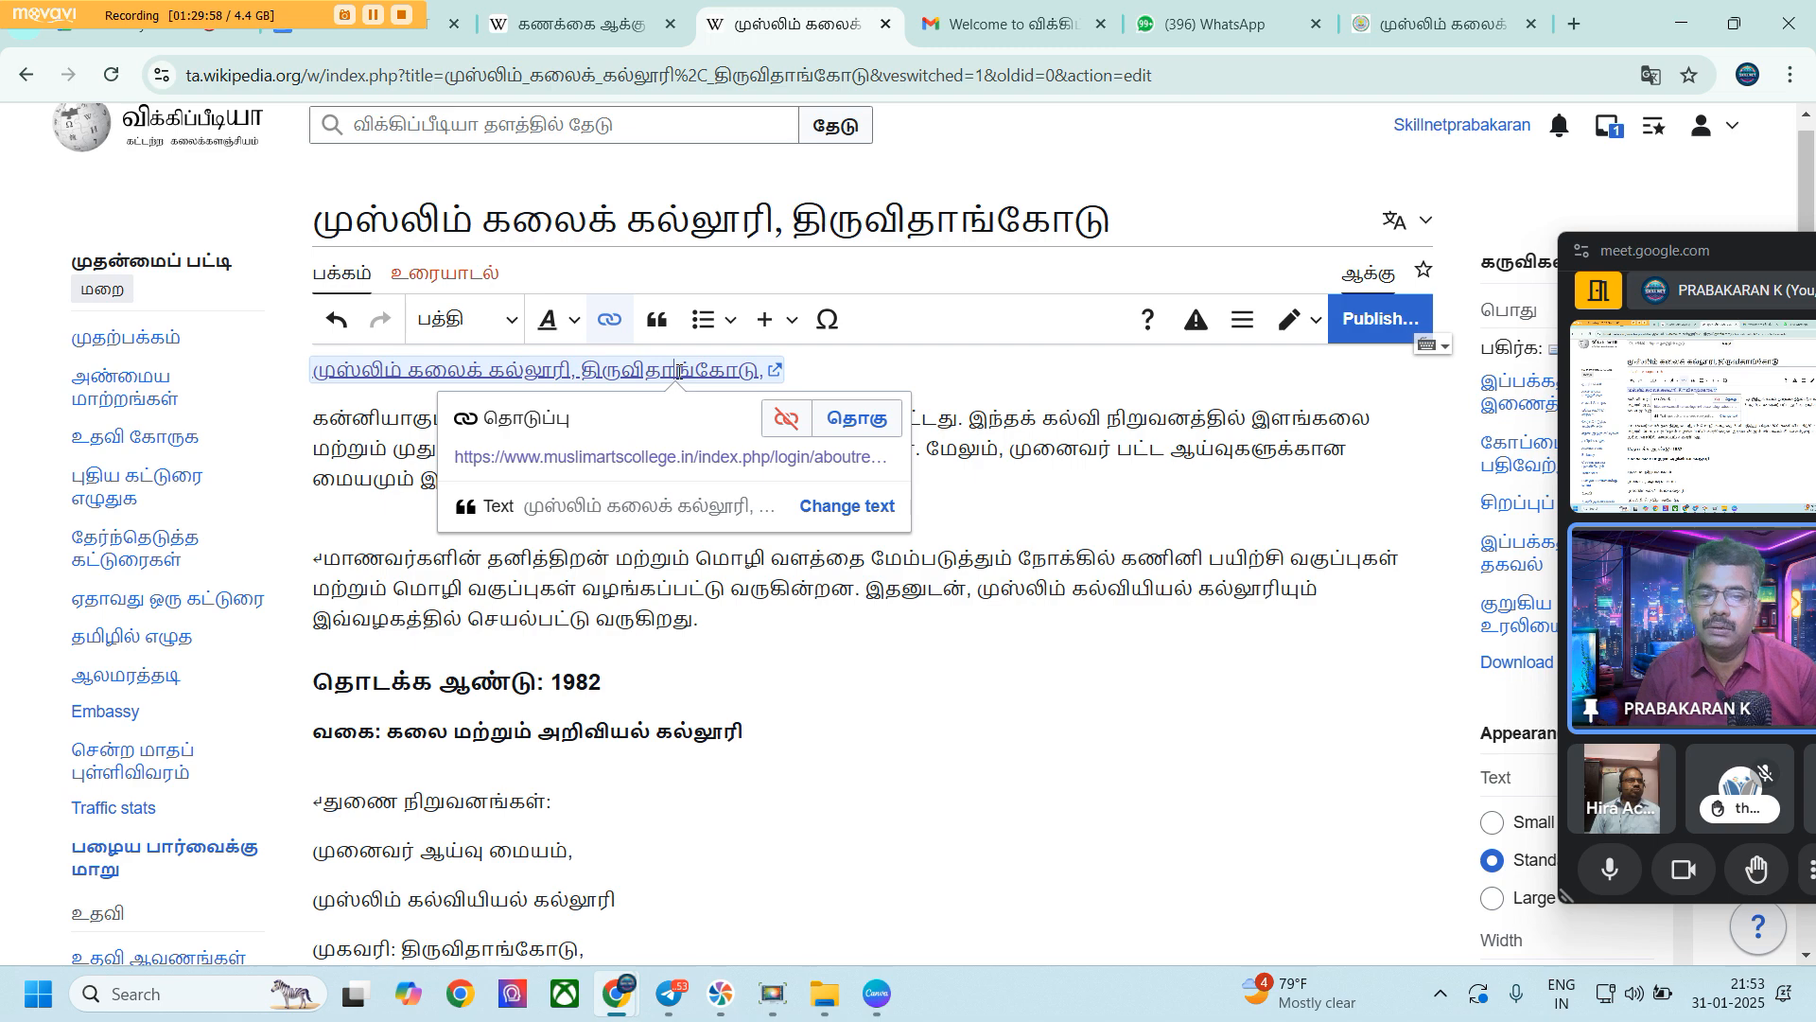
left_click(978, 680)
Insert an empty line after முஸ்லிம் கல்வியியல் கல்லூரி, before the address lines
scroll(978, 681, "down", 3)
scroll(974, 681, "up", 3)
scroll(960, 681, "down", 3)
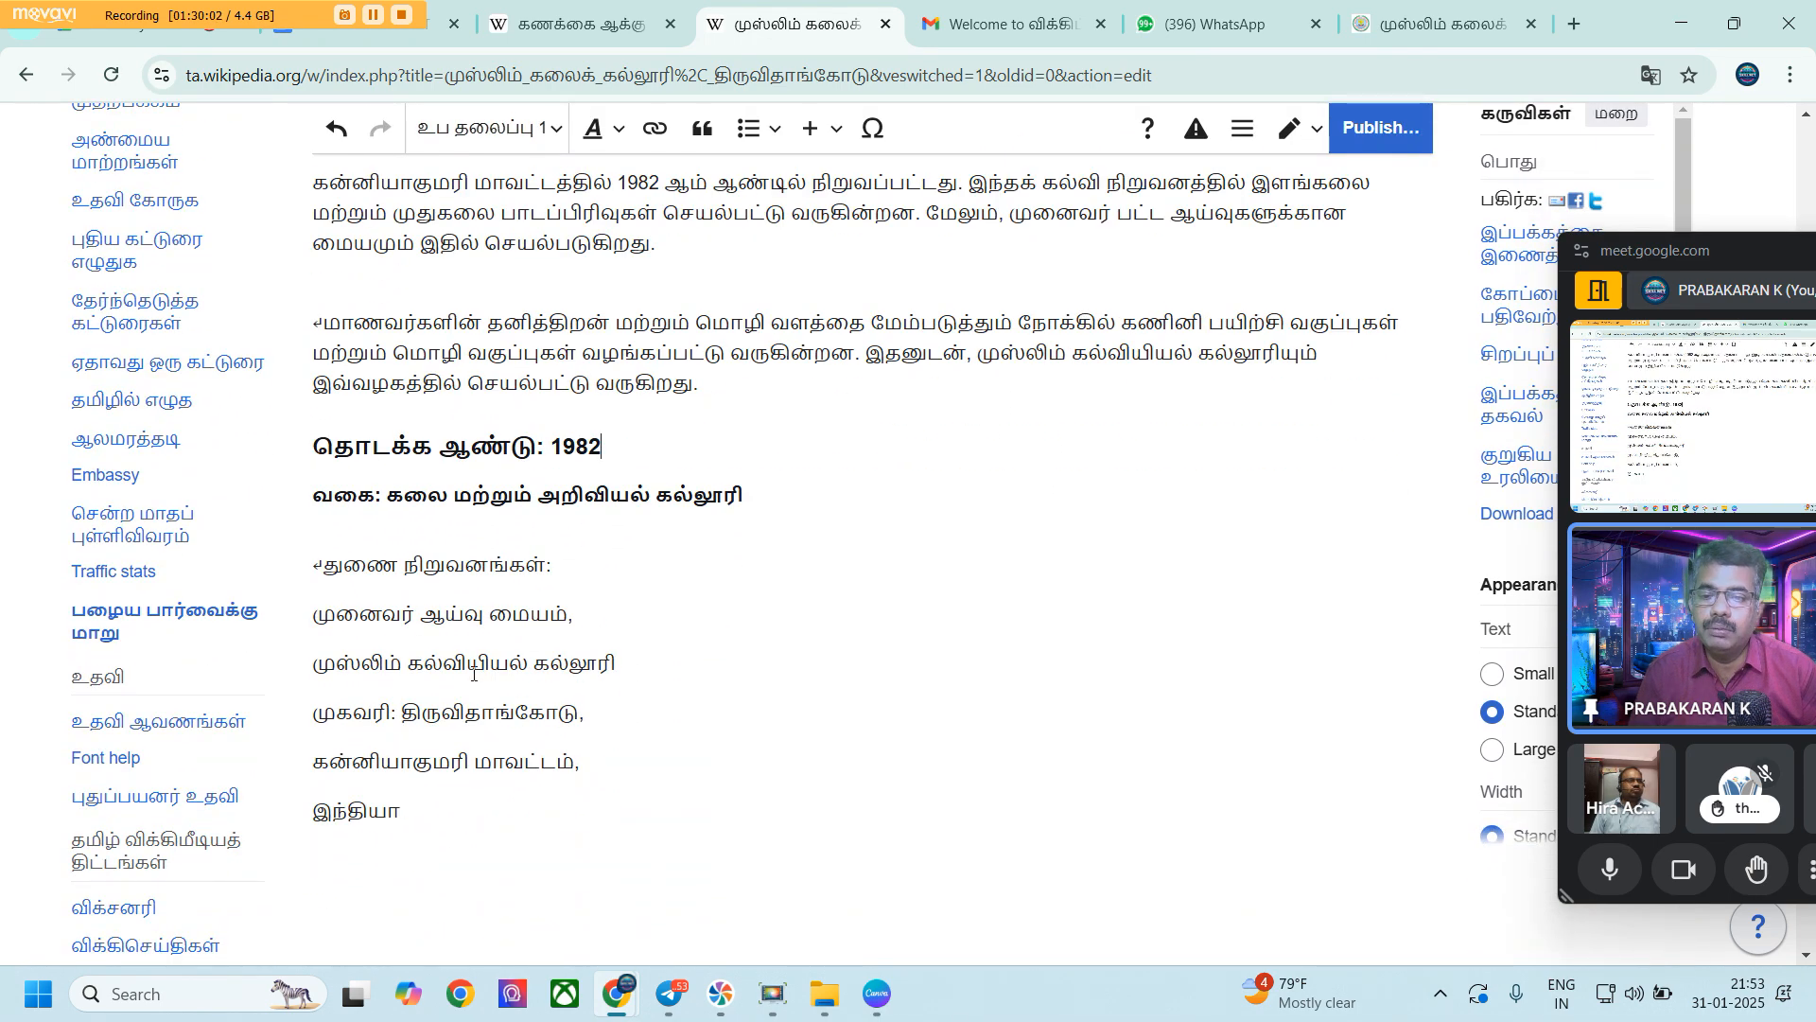
left_click(329, 568)
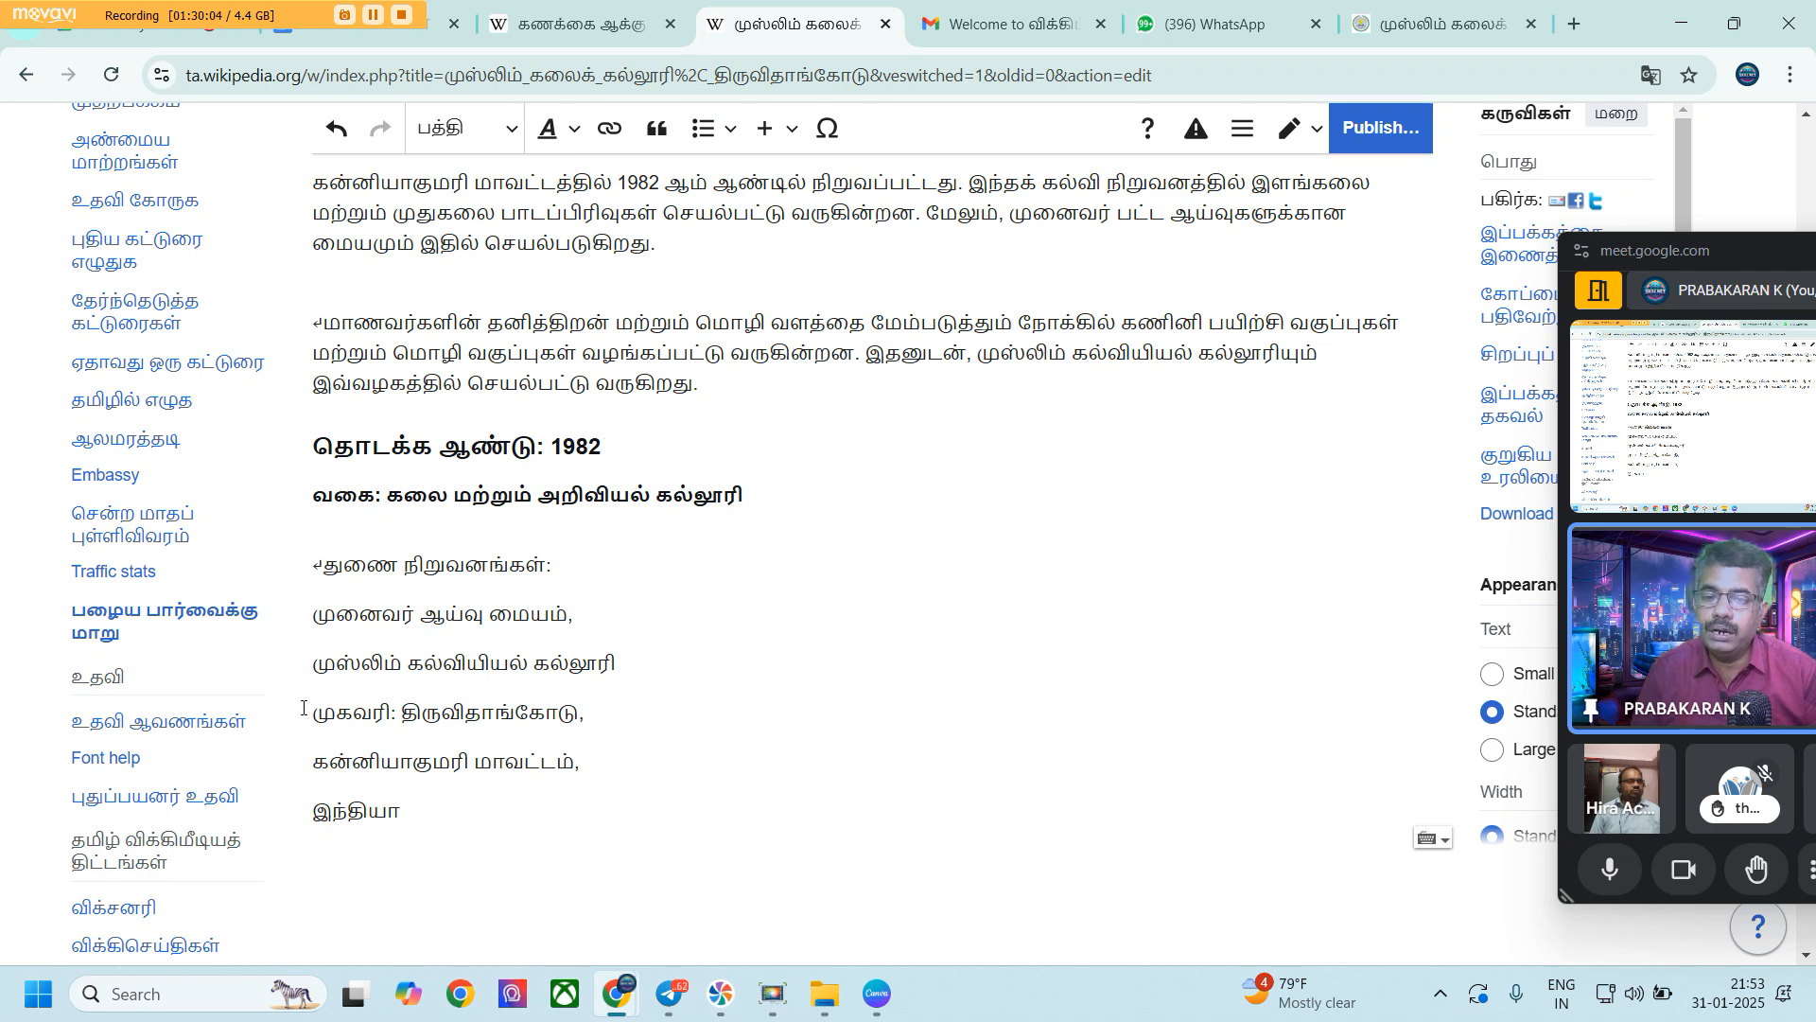
mouse_move(312, 630)
left_mouse_down()
mouse_move(572, 620)
mouse_move(286, 635)
left_mouse_up()
left_click(571, 621)
left_click(665, 651)
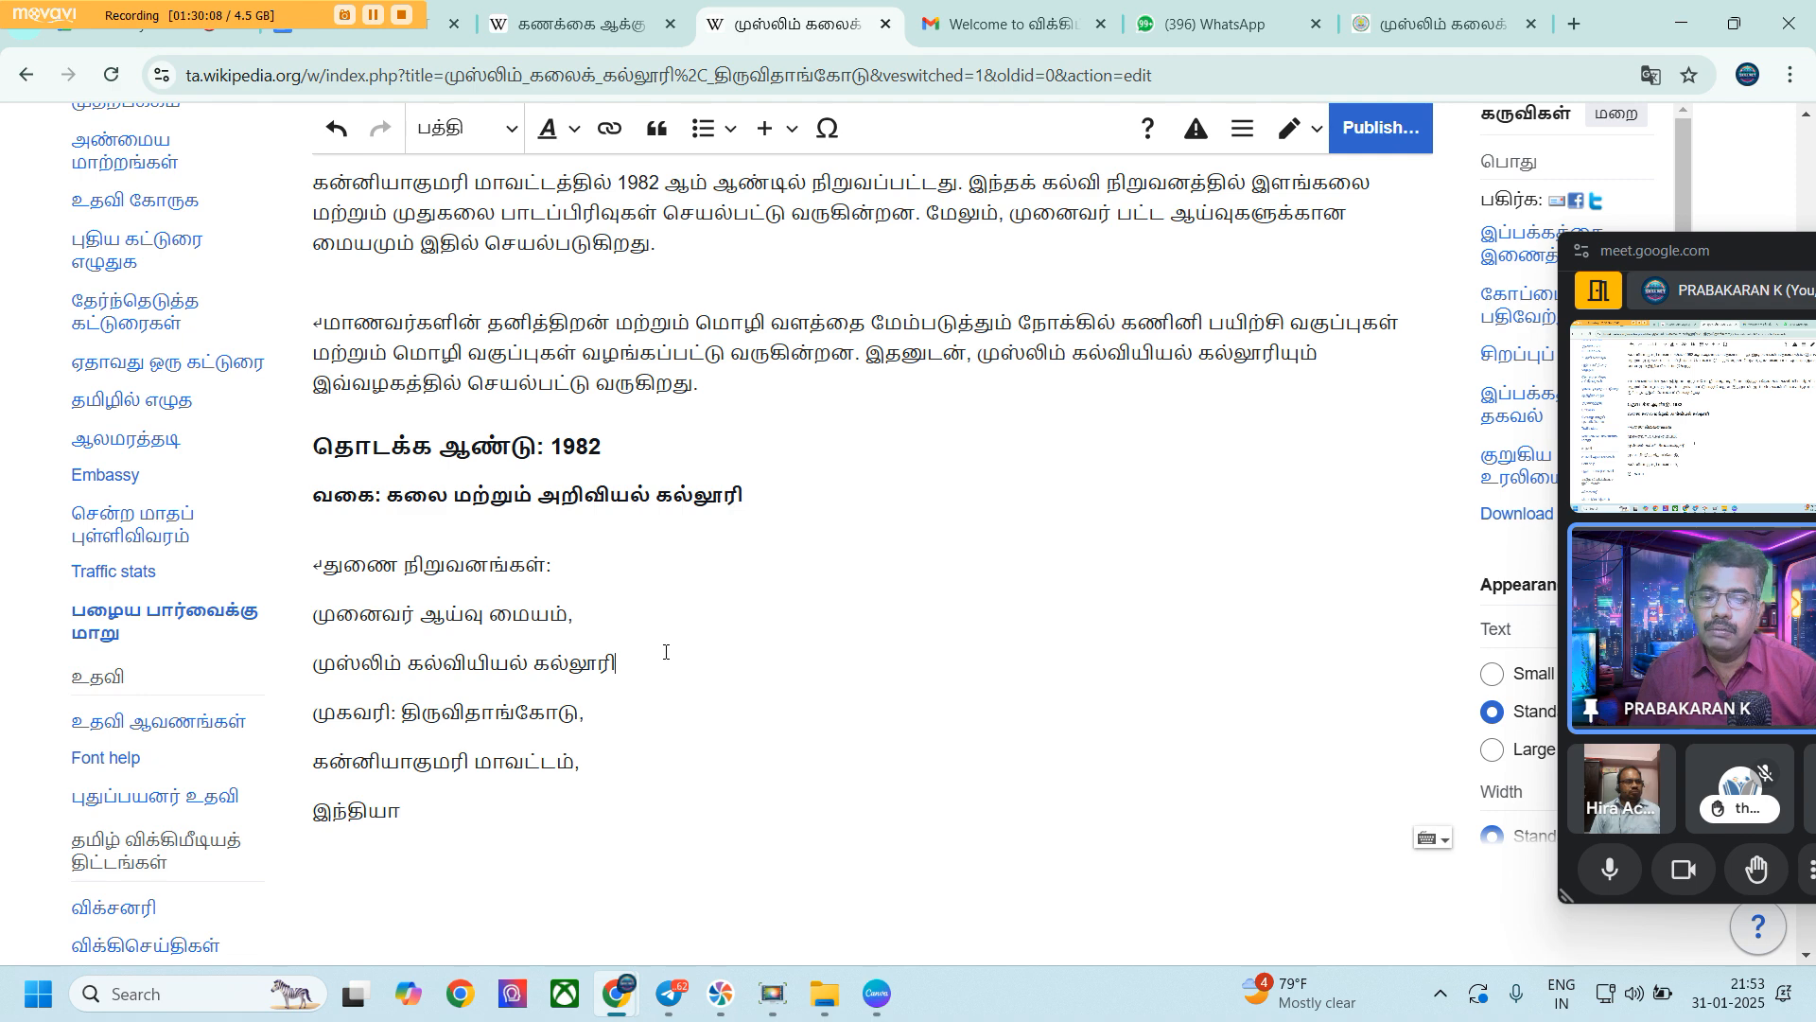
key("Return")
Remove the stray line-break symbol in front of the paragraph starting with மாணவர்களின்
scroll(875, 595, "up", 1)
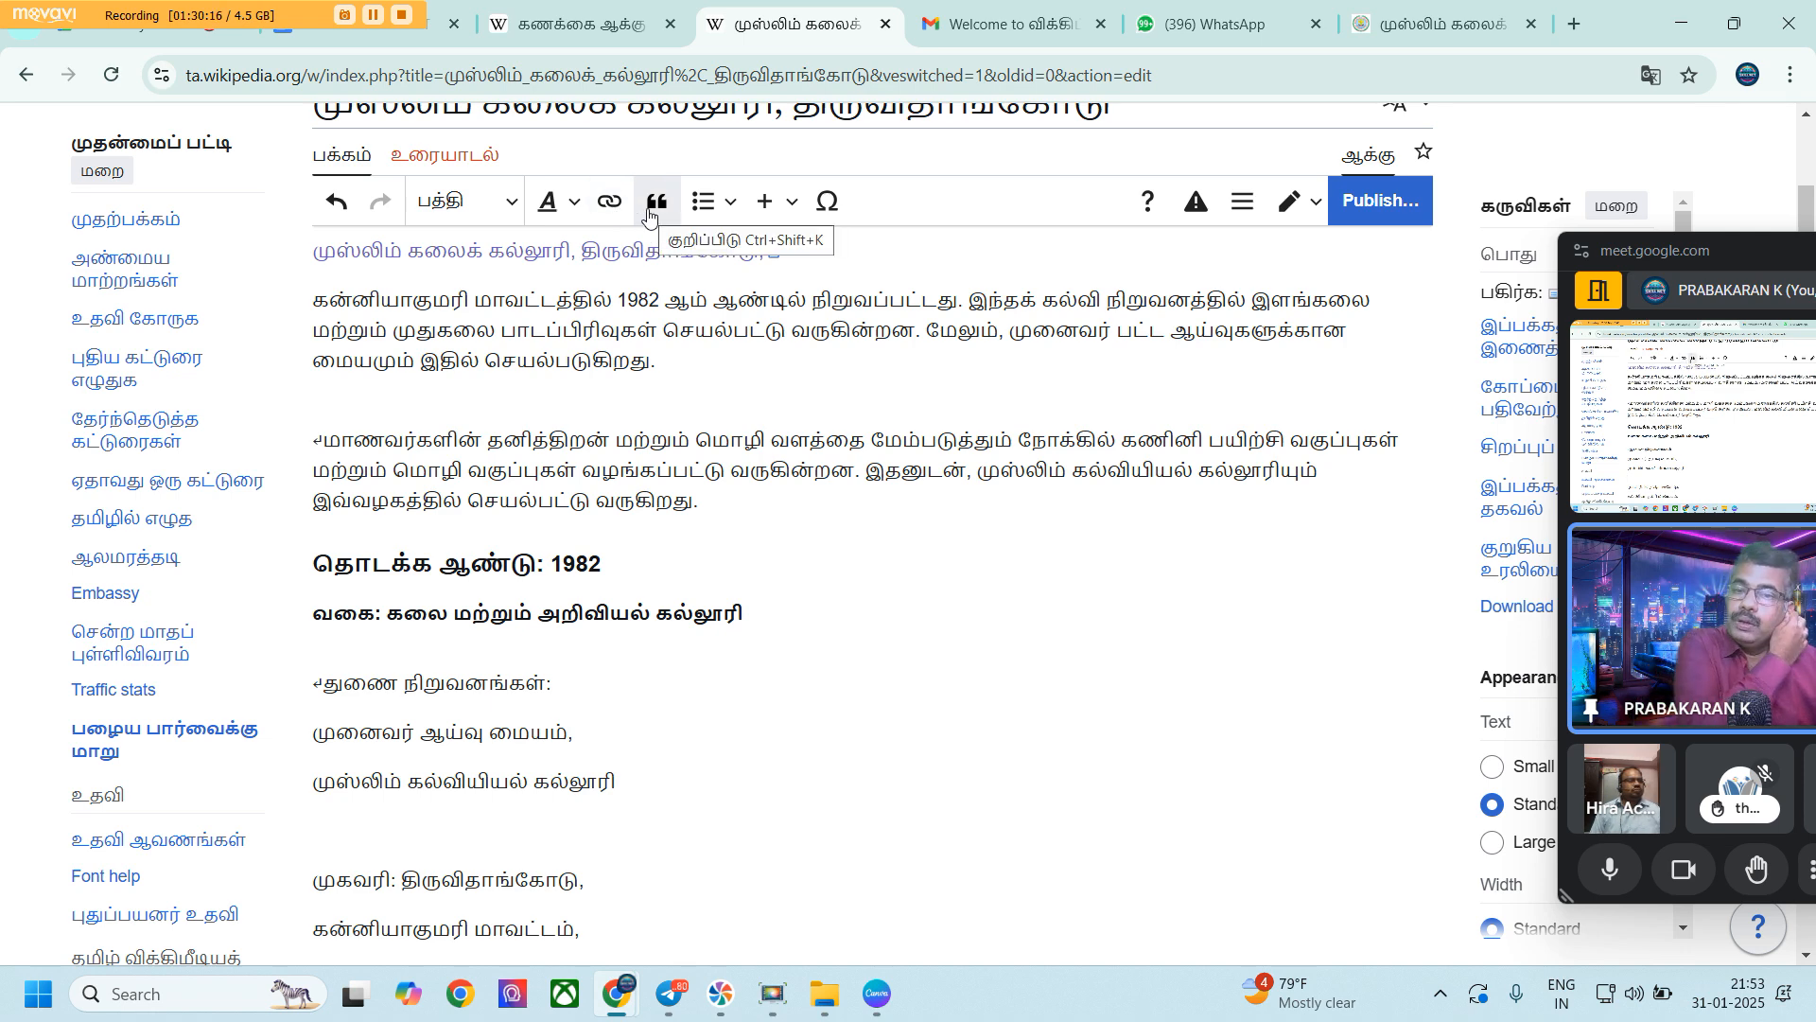
left_click(327, 451)
key("BackSpace")
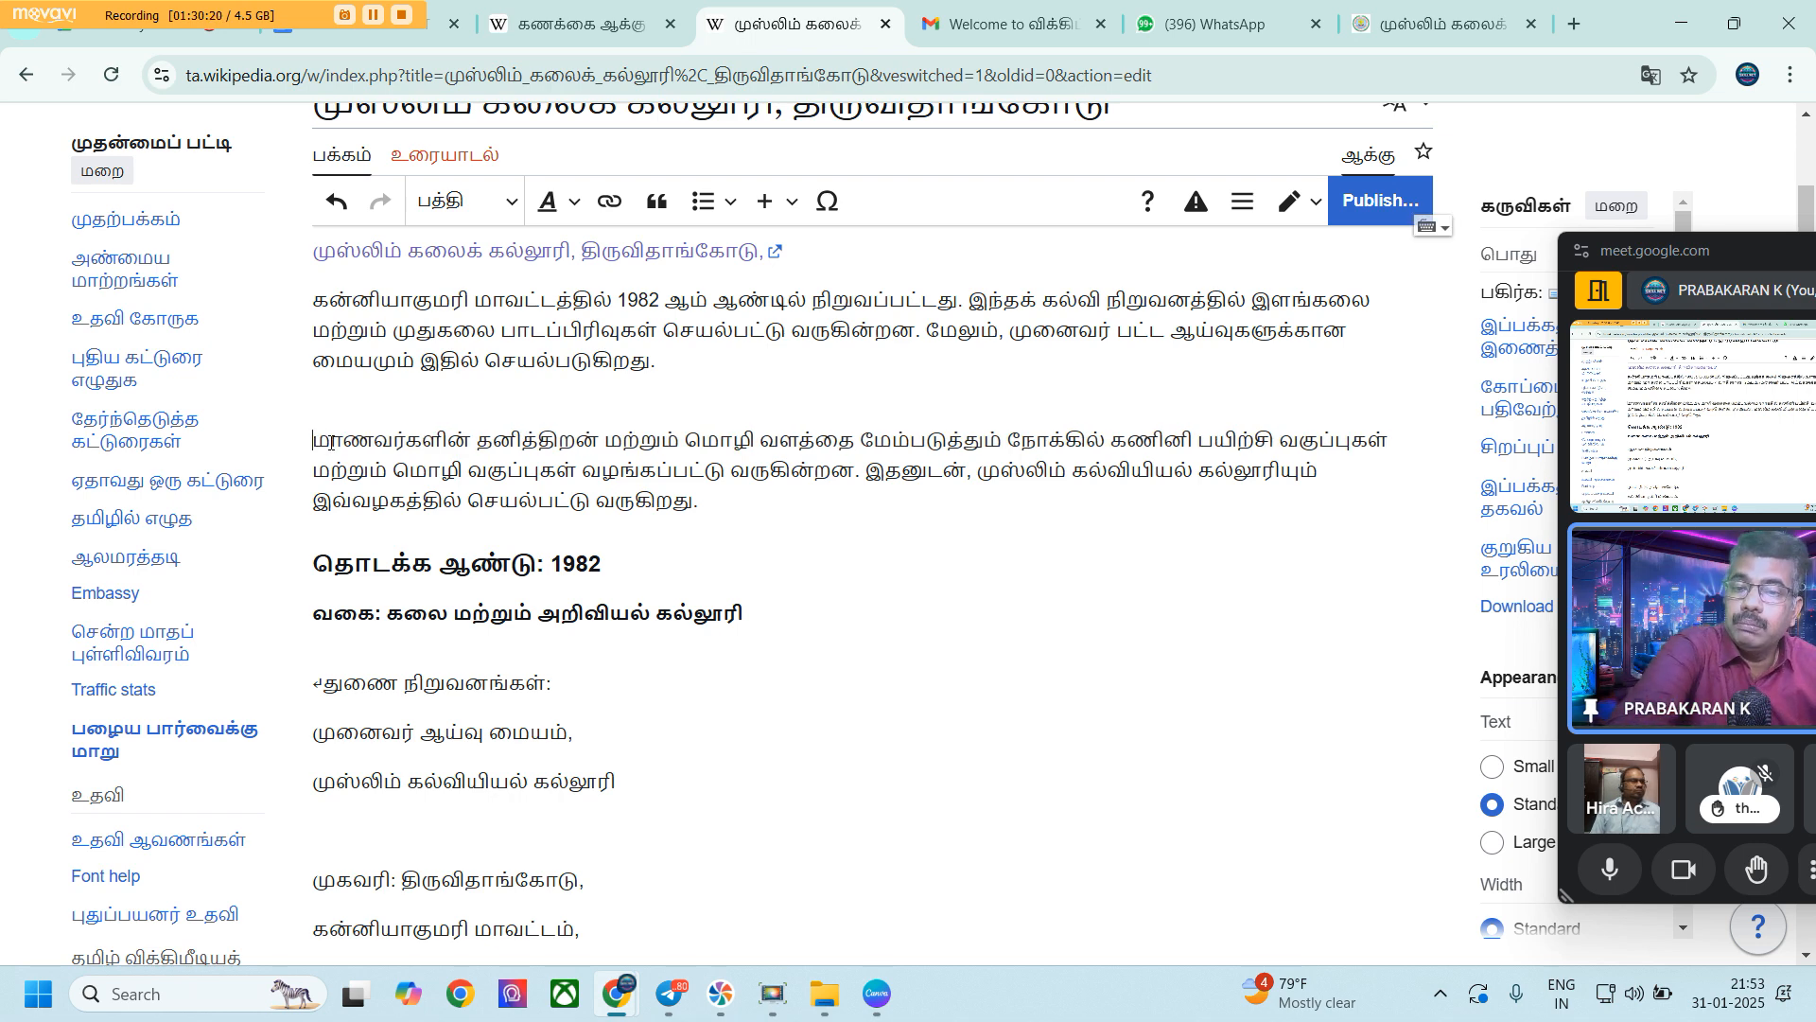
Examine the list and insert options of the article editor and look through the other open pages
left_click(724, 210)
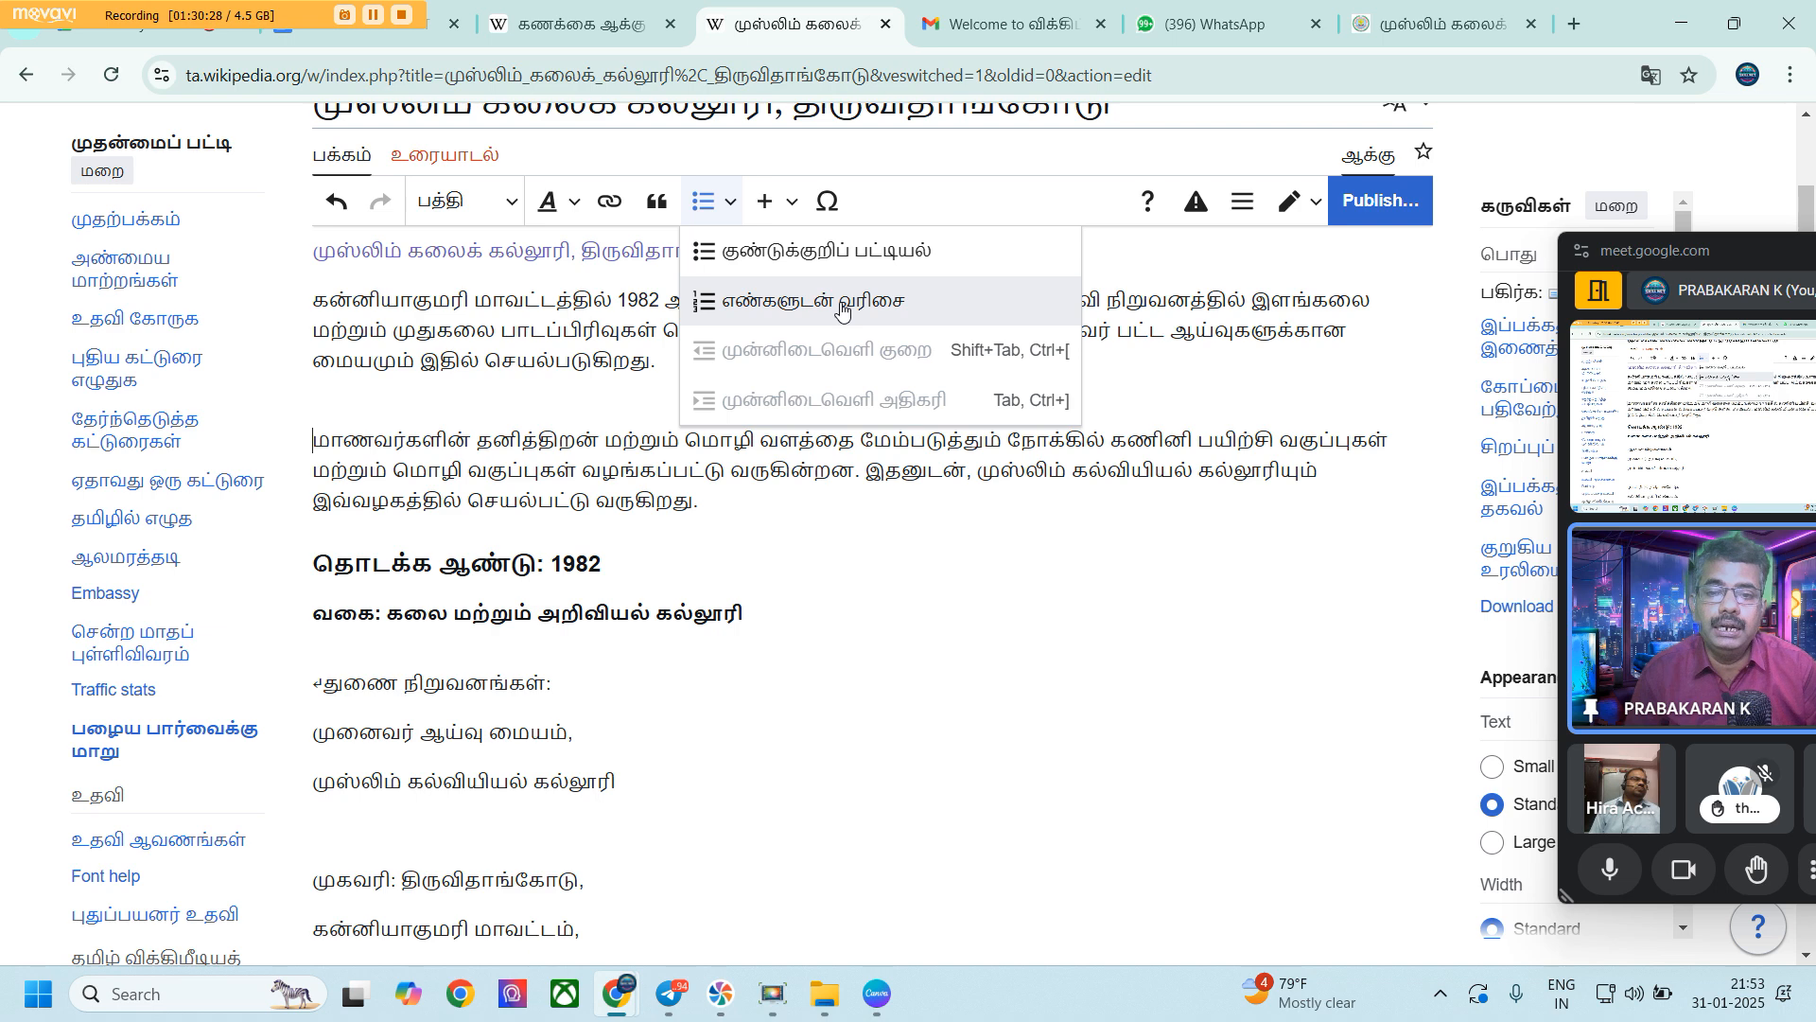
left_click(763, 206)
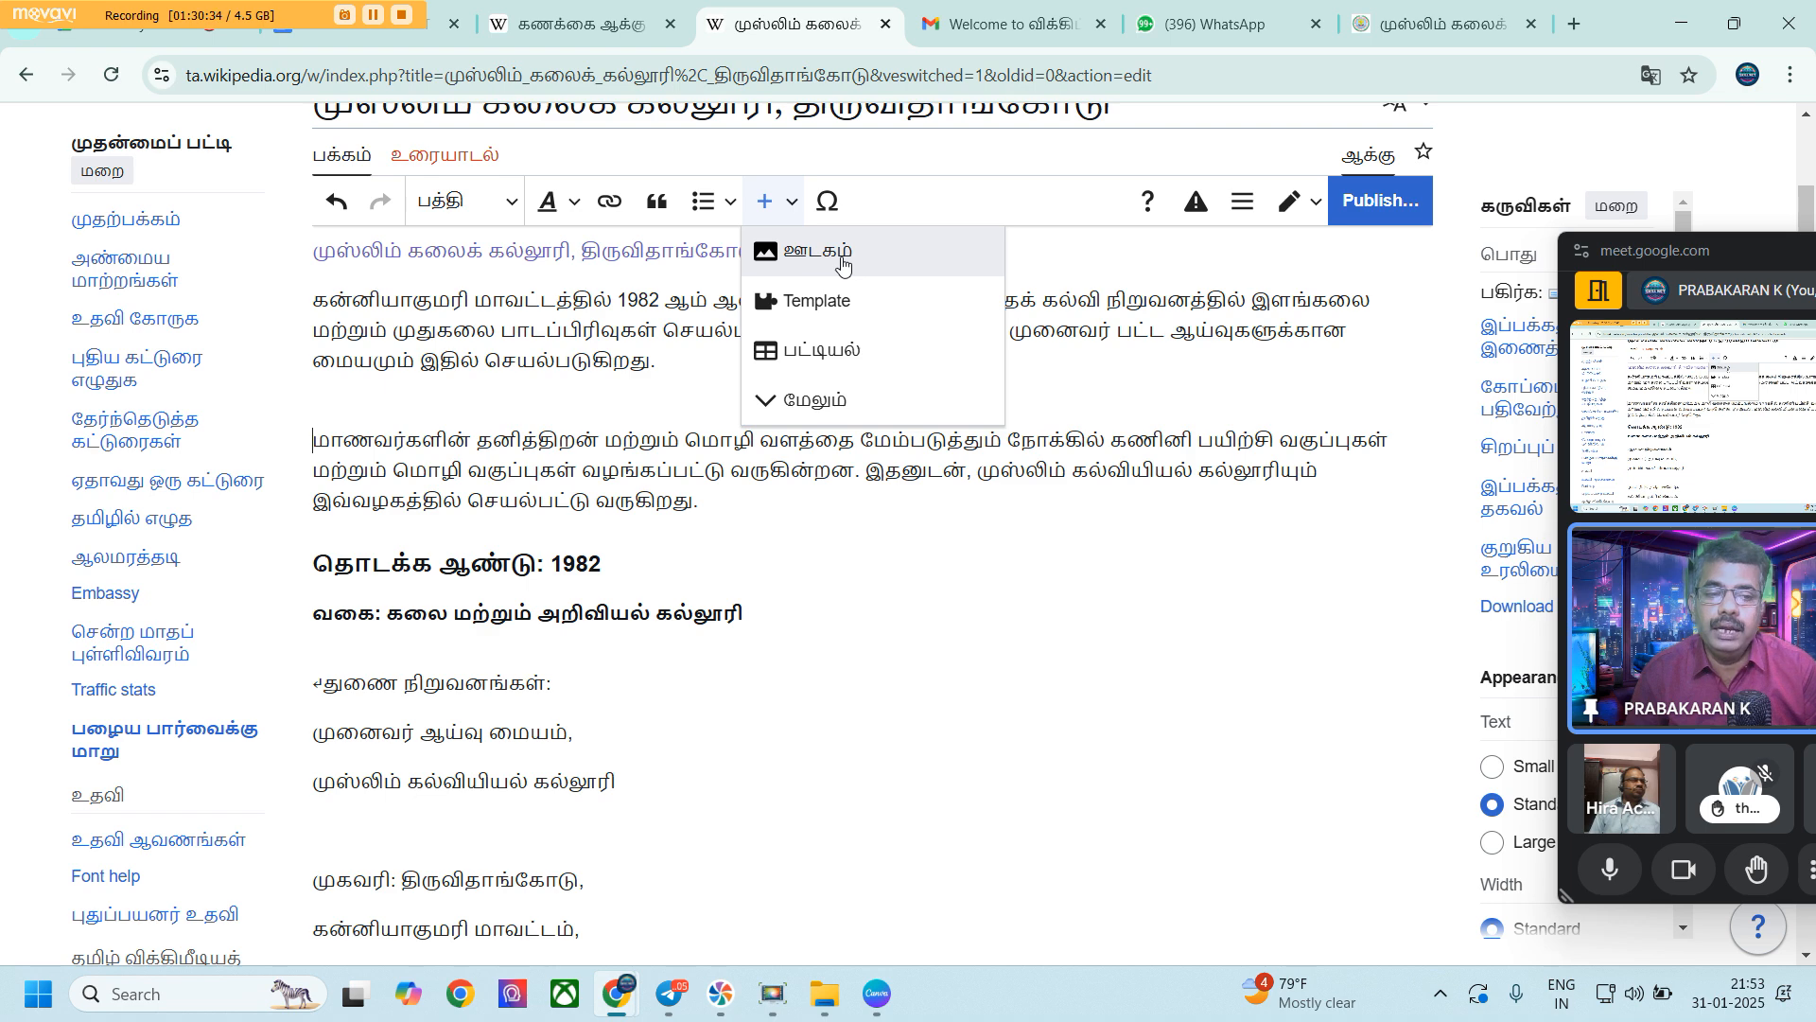
left_click(367, 36)
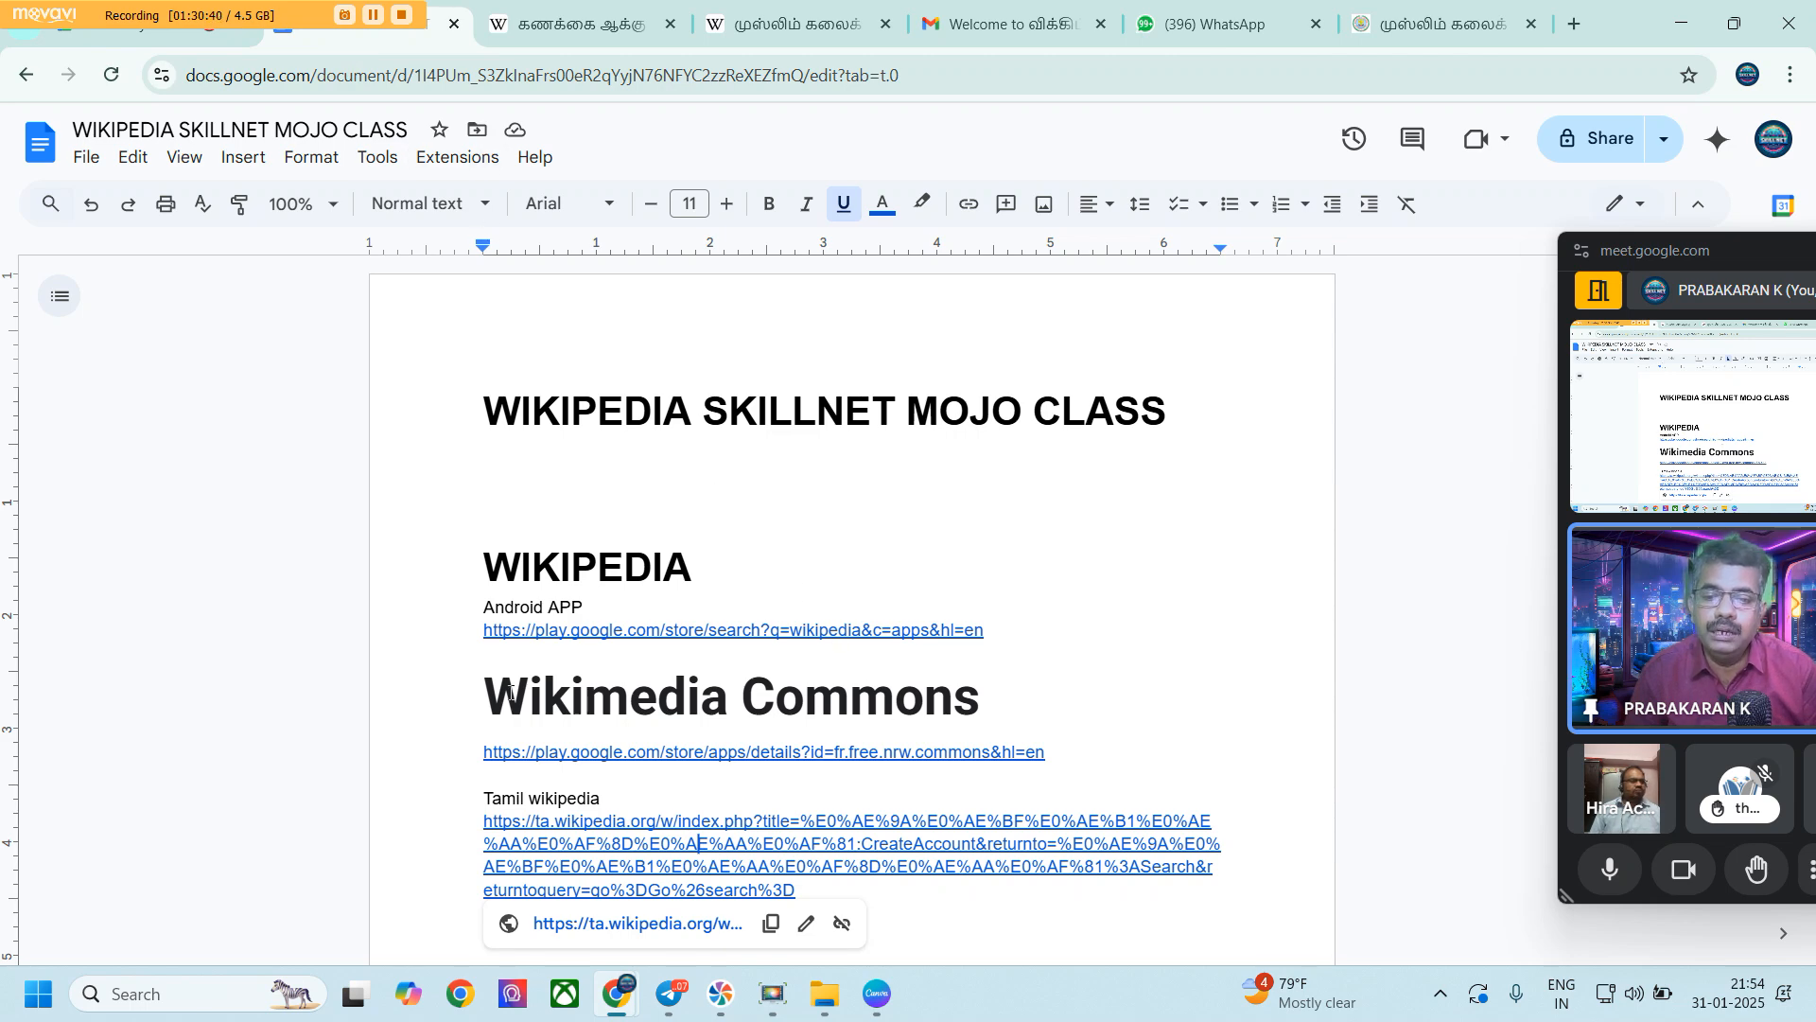
left_click(1225, 24)
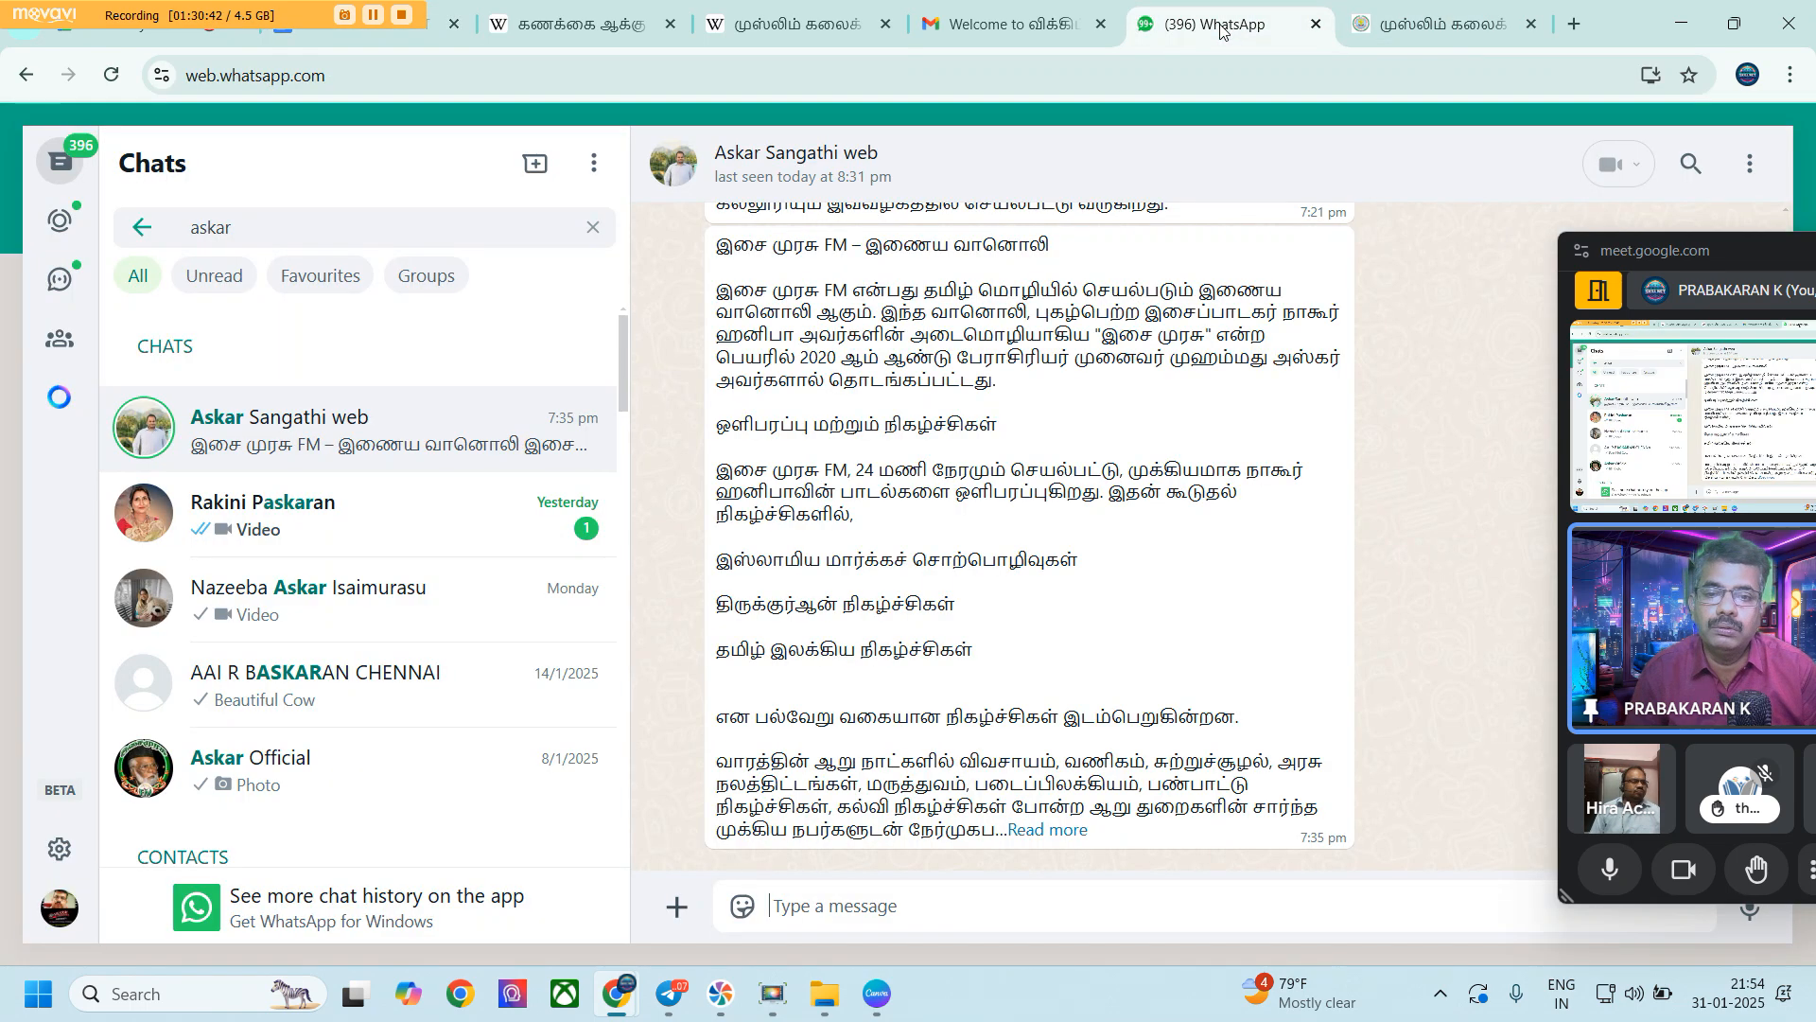
left_click(1455, 22)
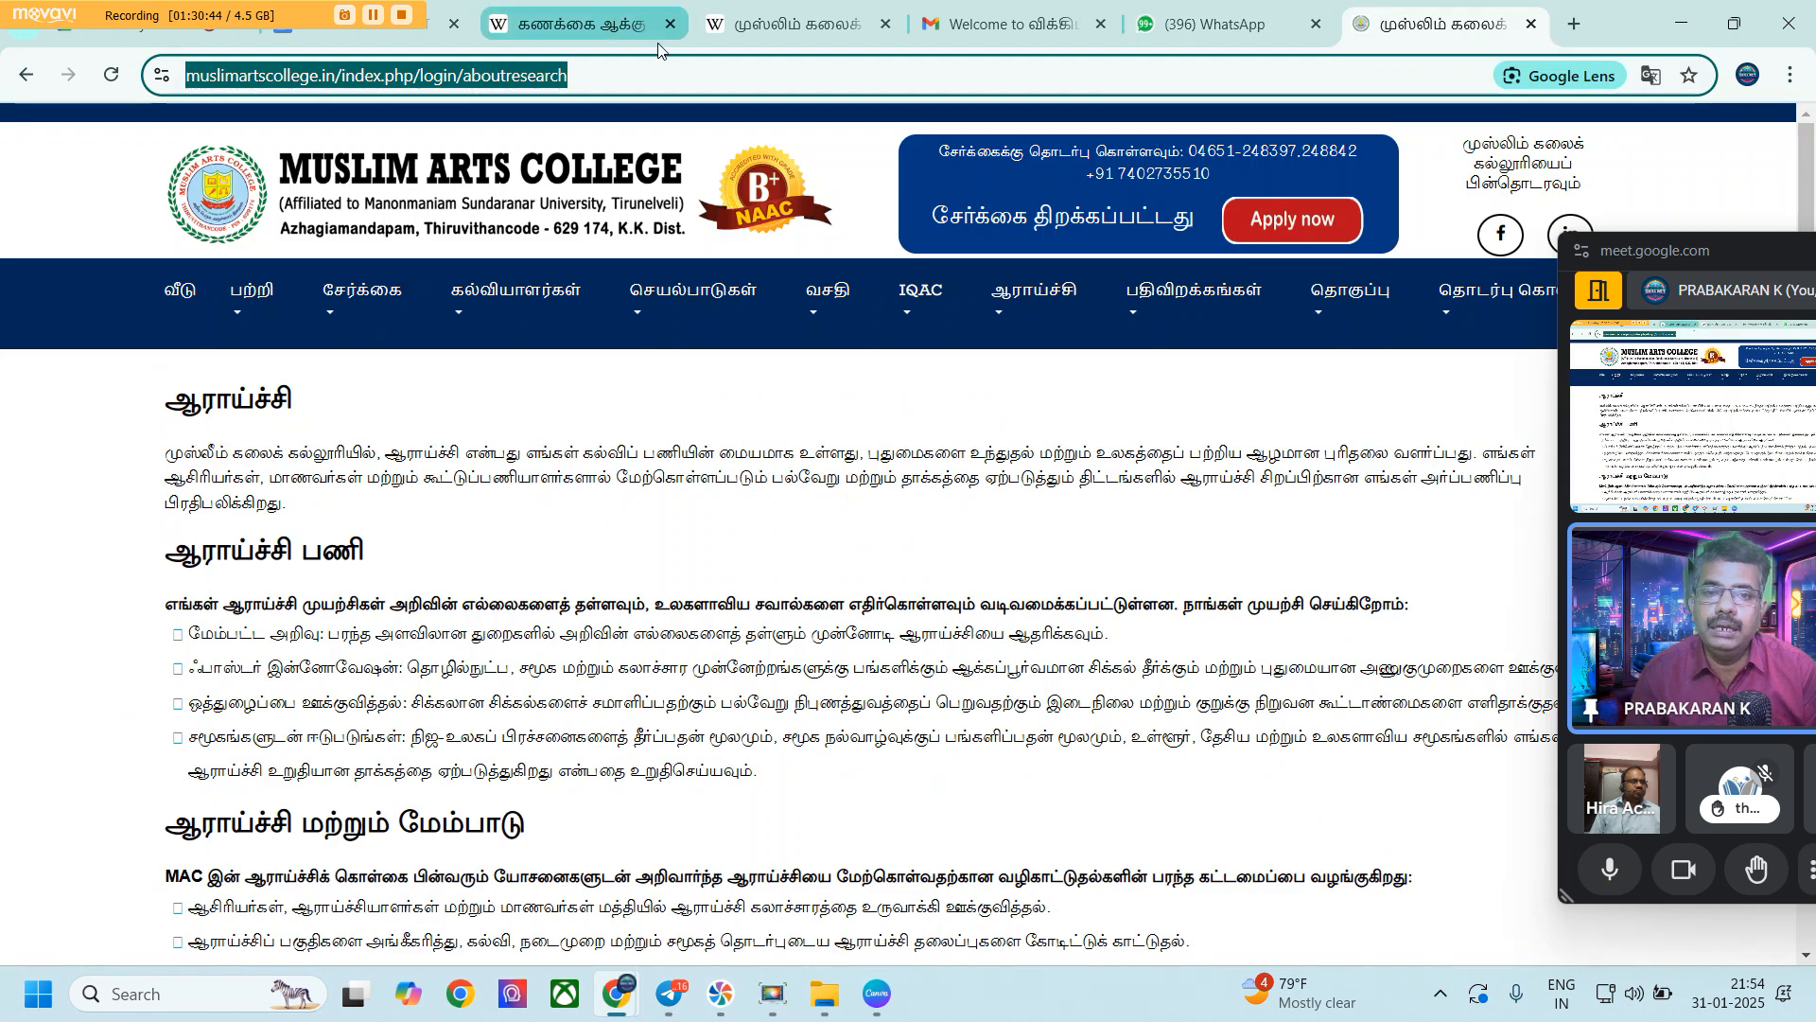
left_click(586, 24)
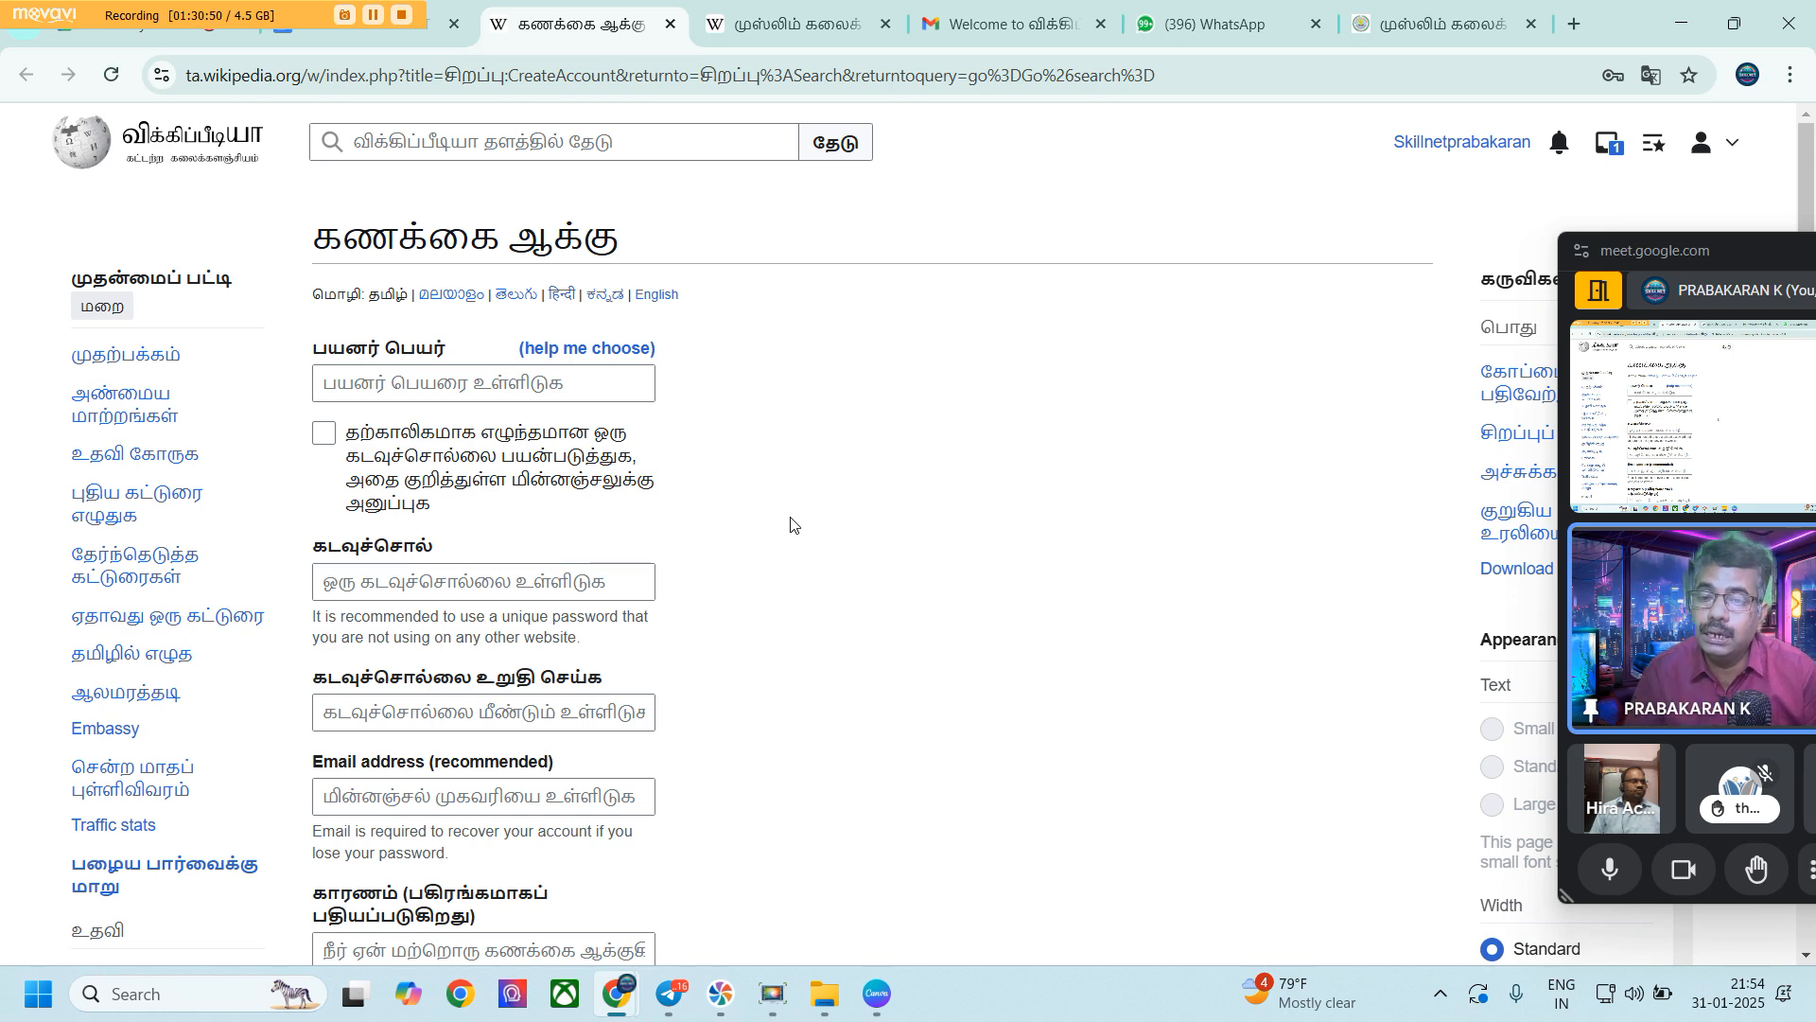
left_click(790, 24)
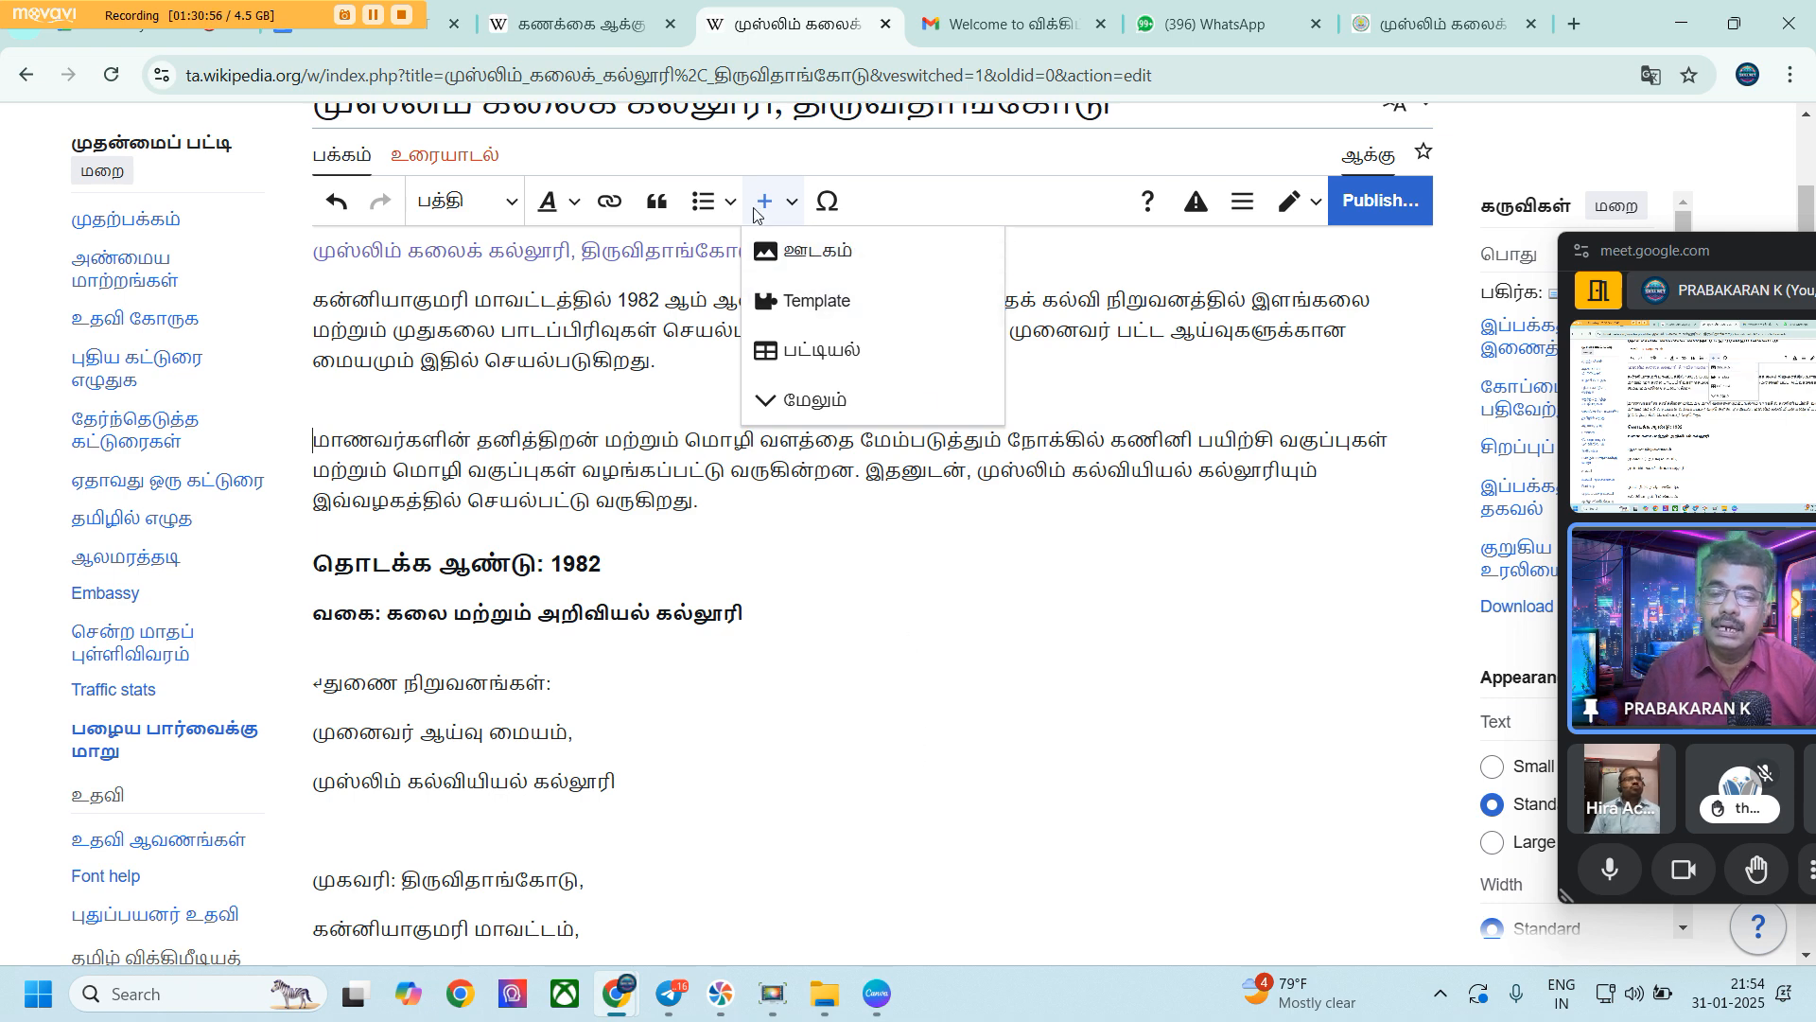
left_click(946, 905)
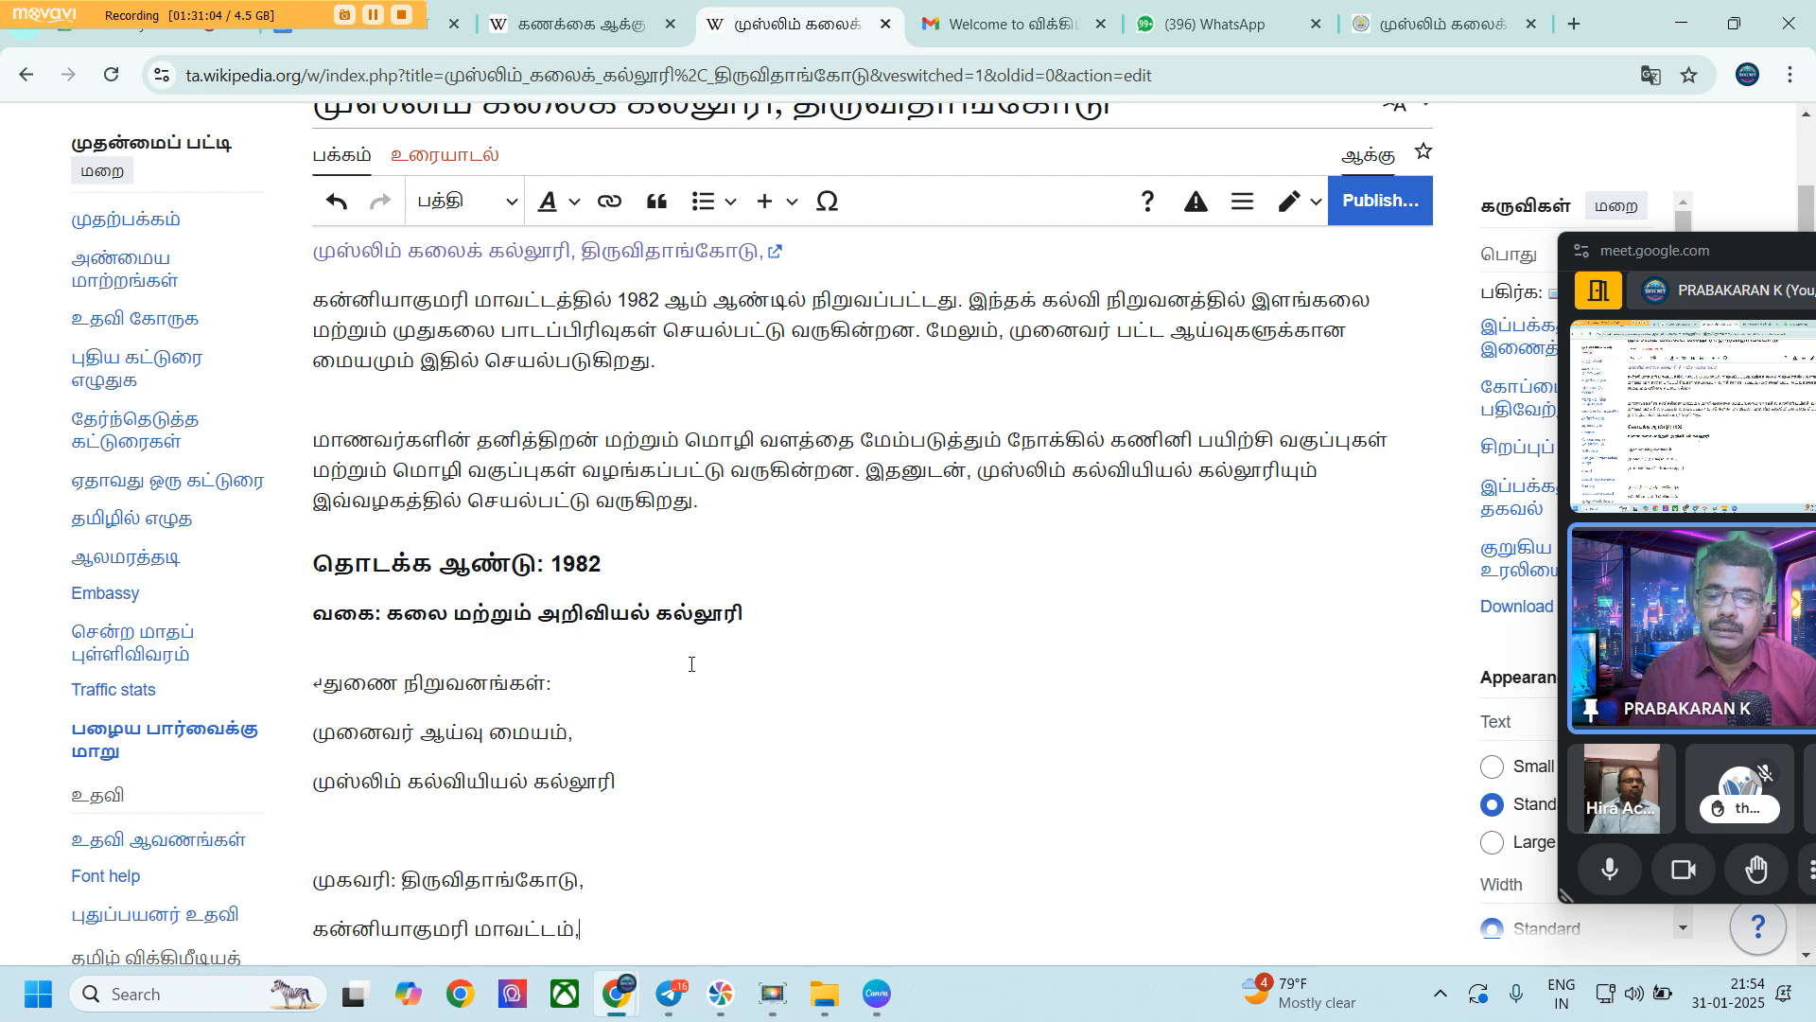
scroll(705, 672, "down", 4)
scroll(722, 677, "up", 5)
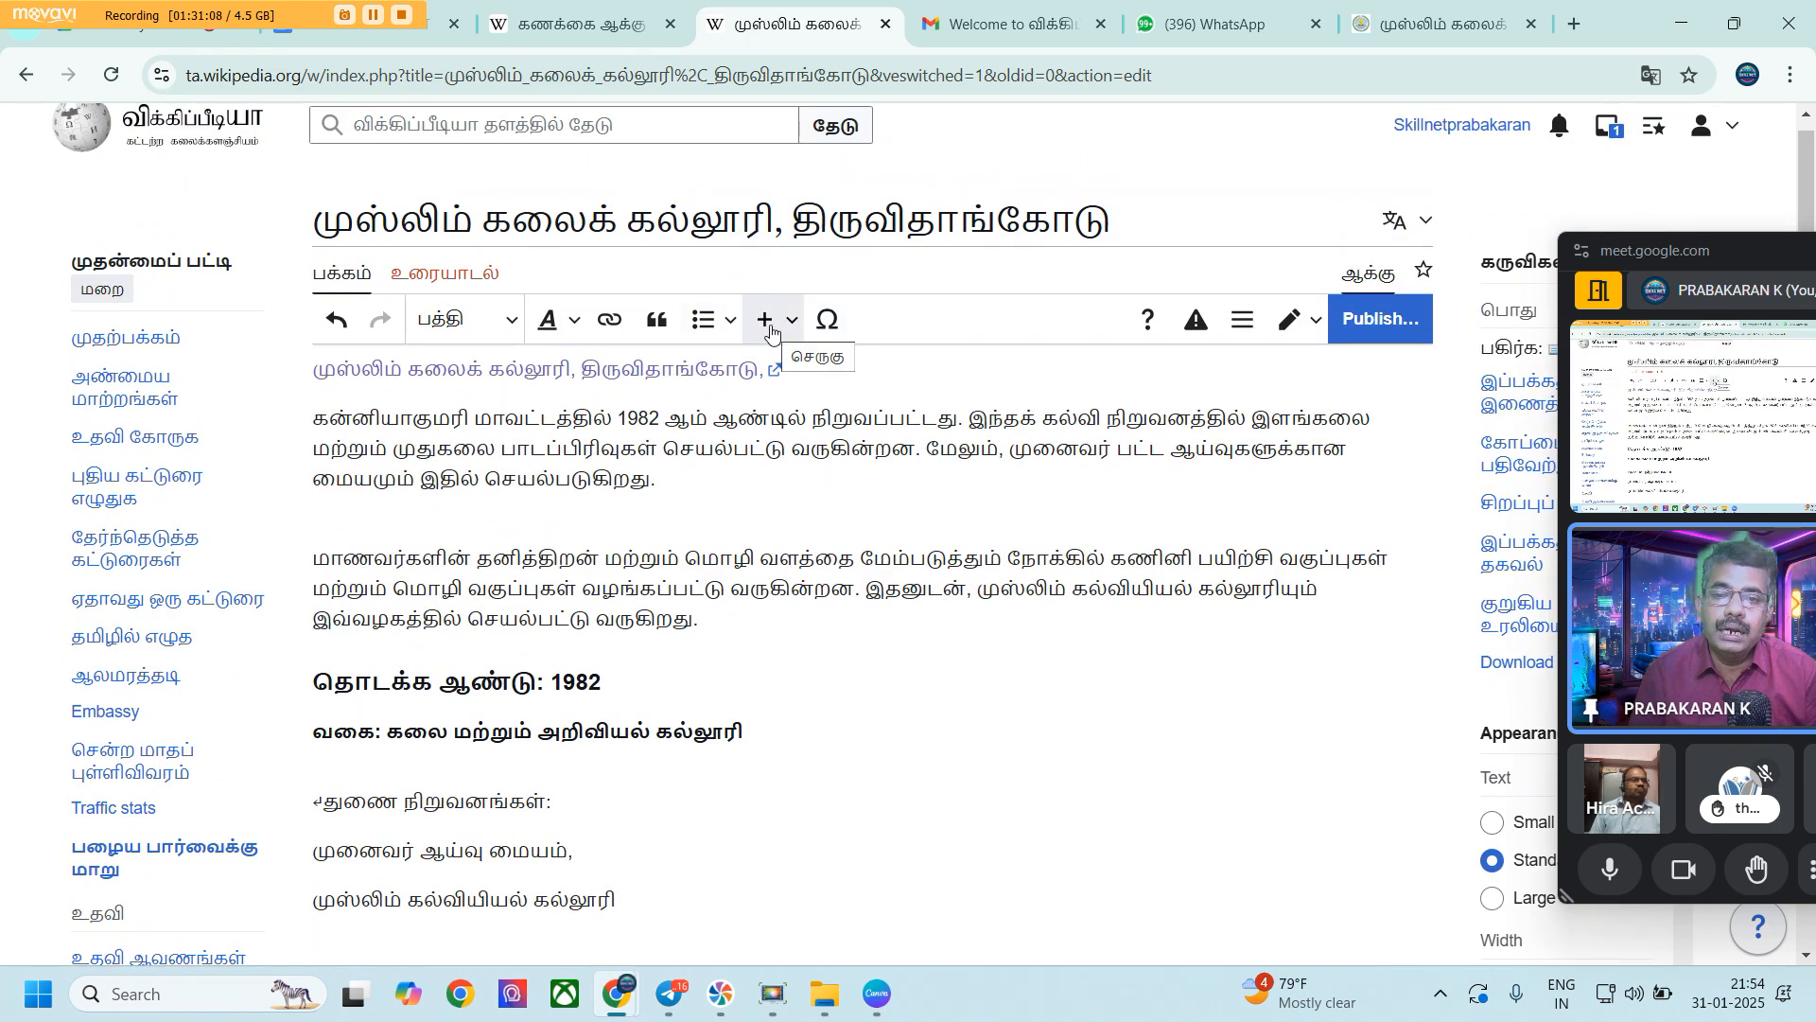
Open Google Images in a new browser tab
left_click(1431, 24)
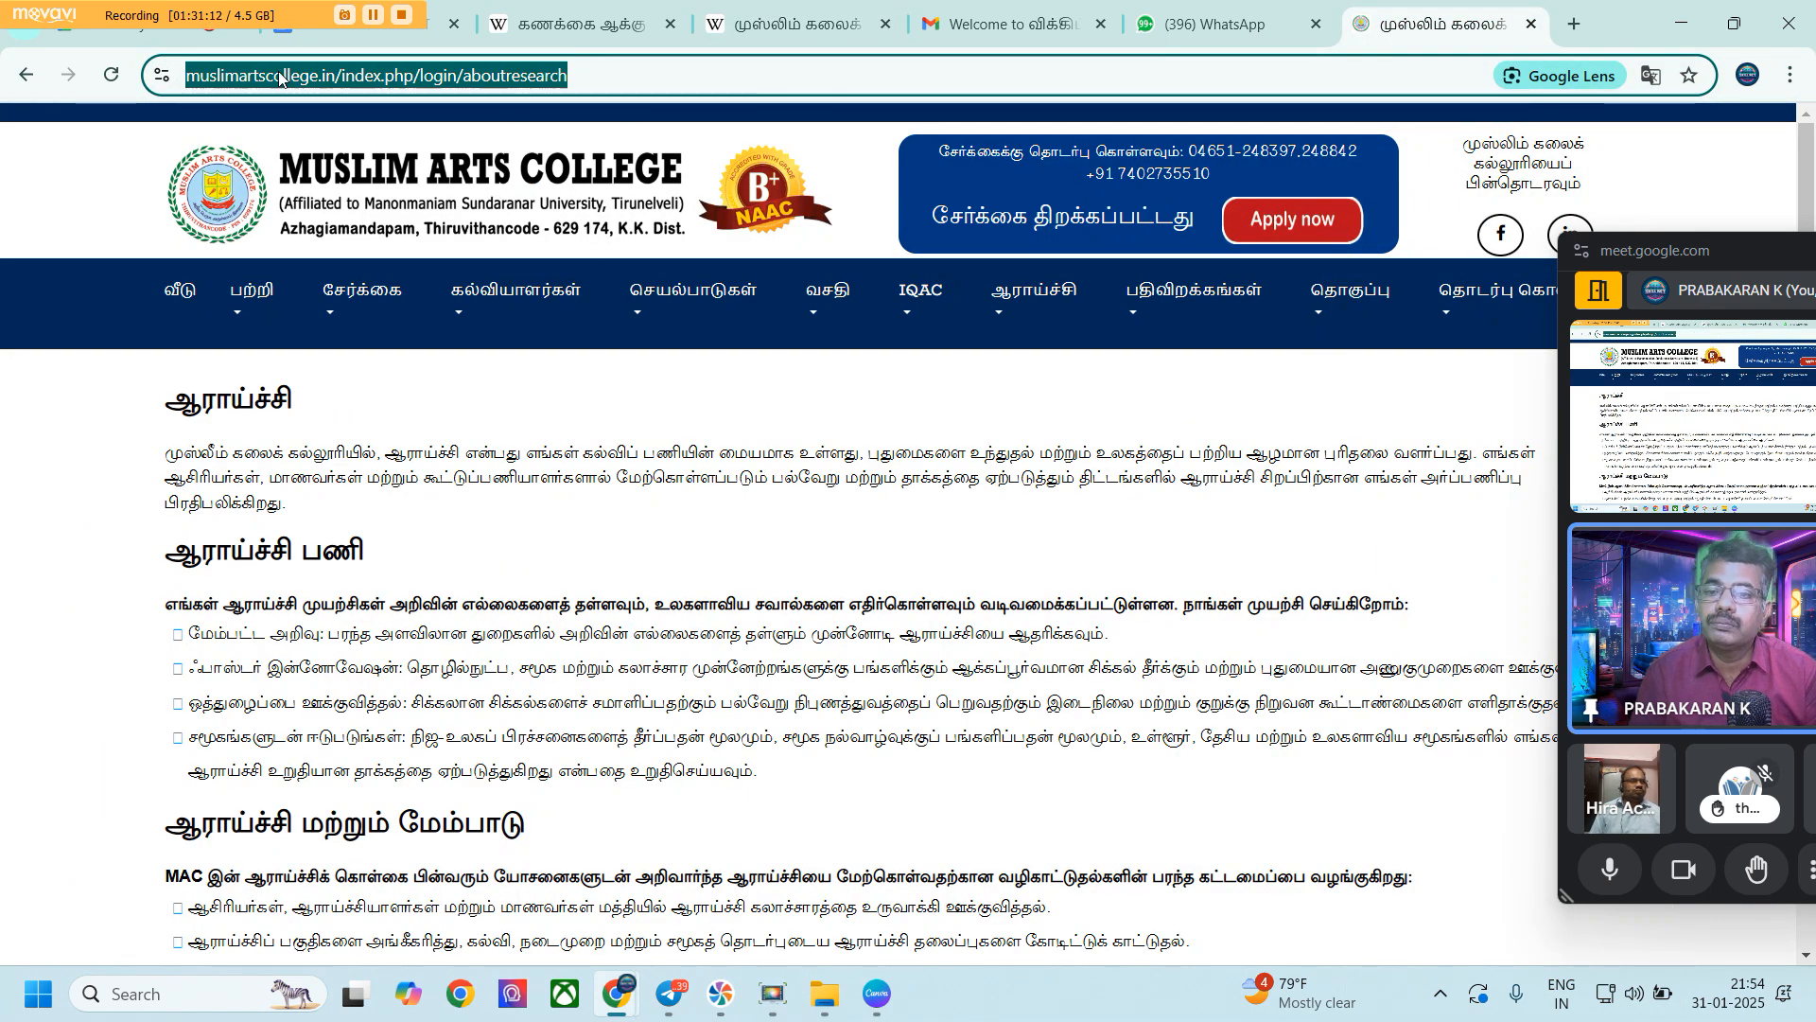
left_click(1575, 26)
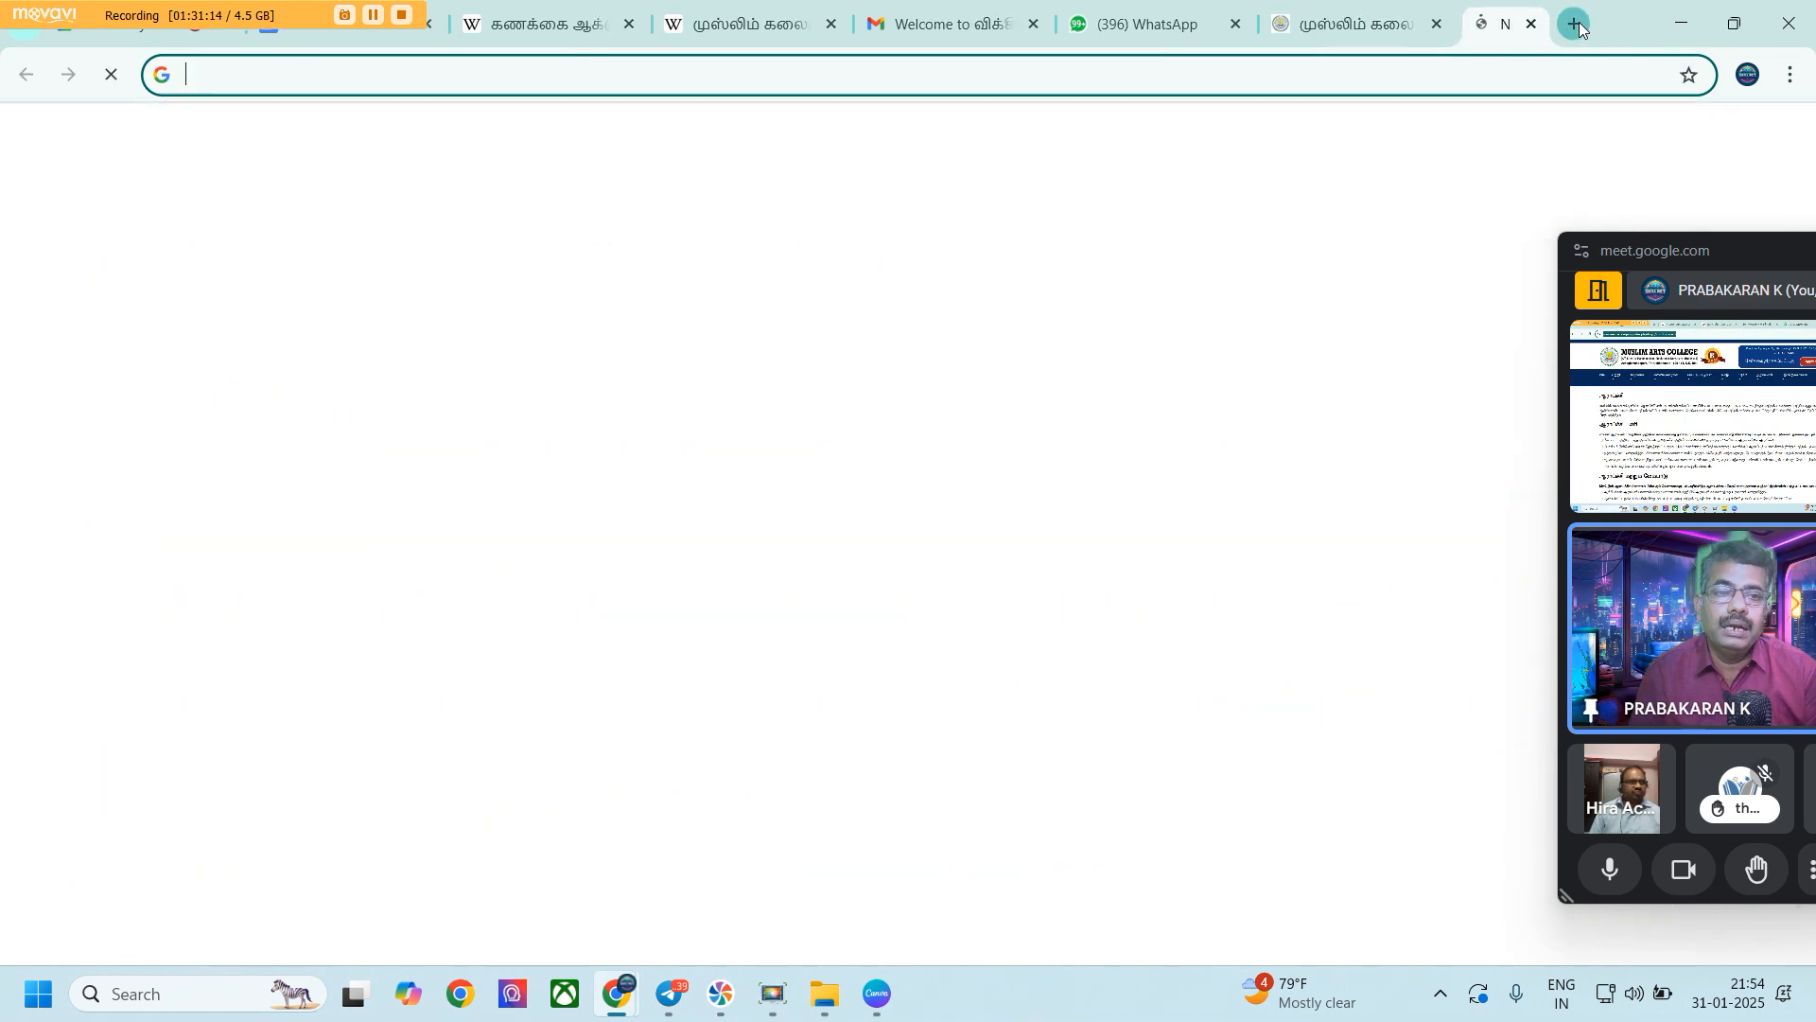
left_click(736, 454)
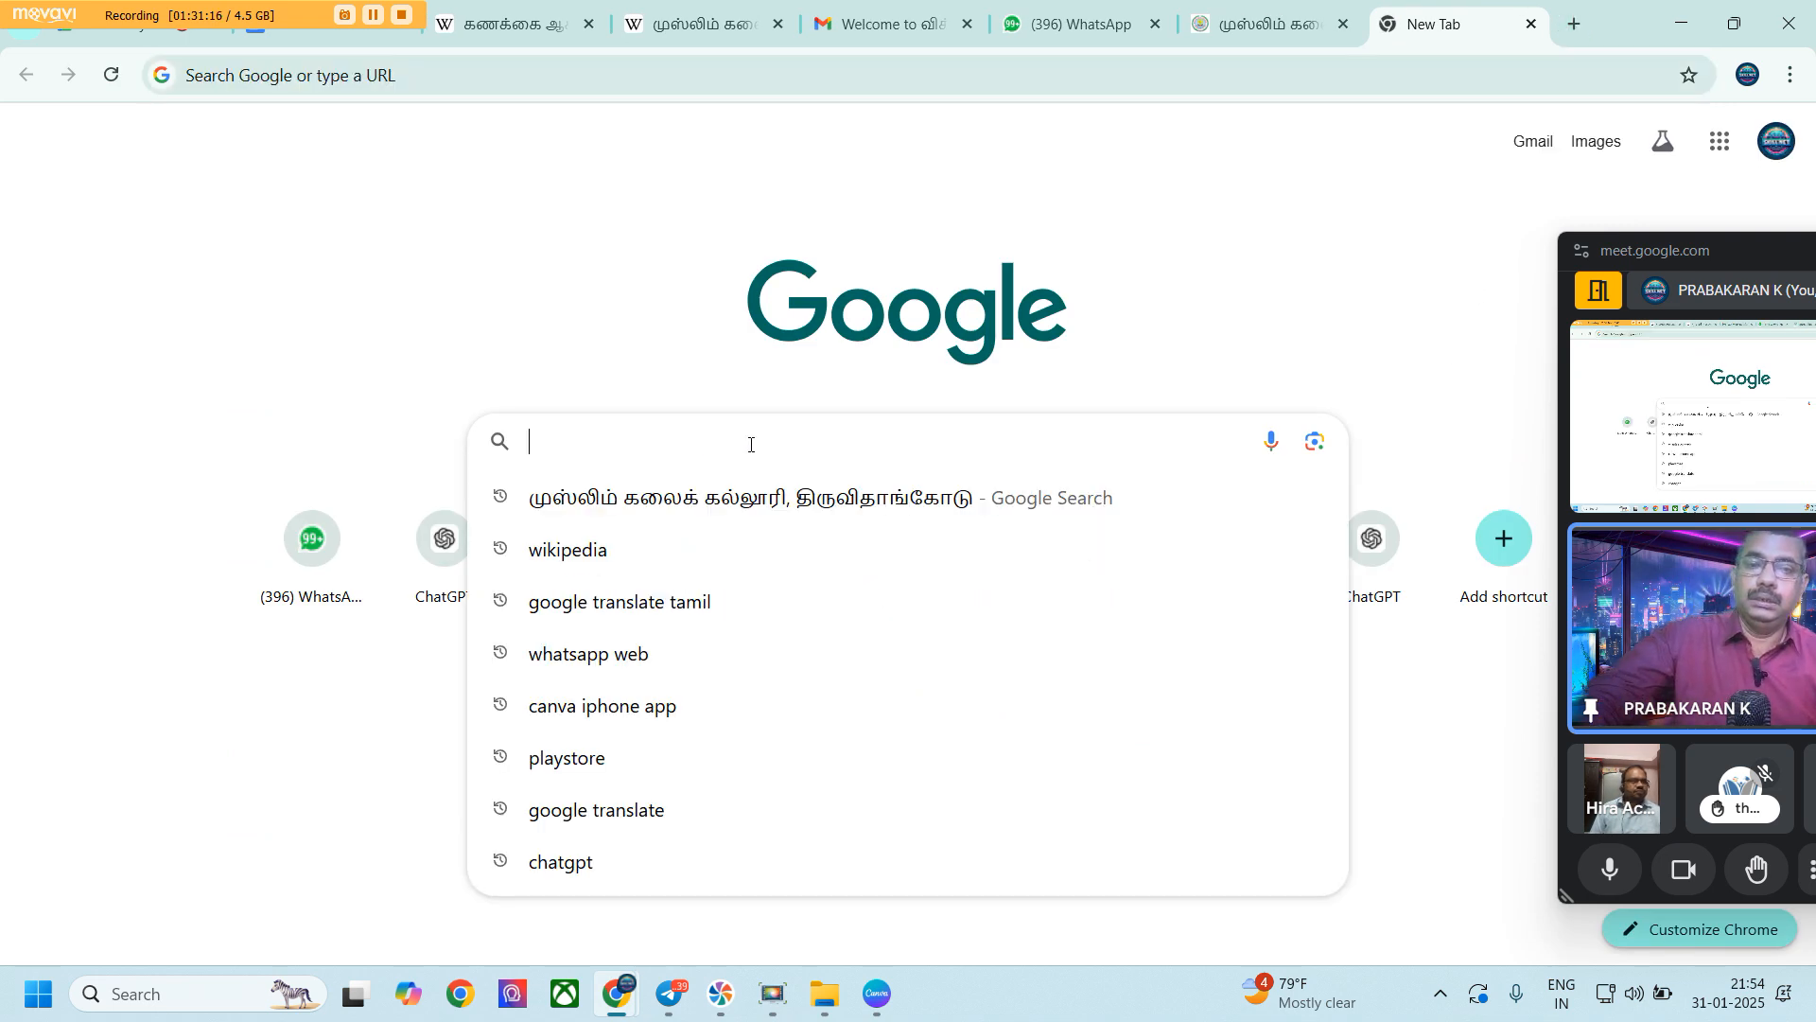
left_click(1599, 144)
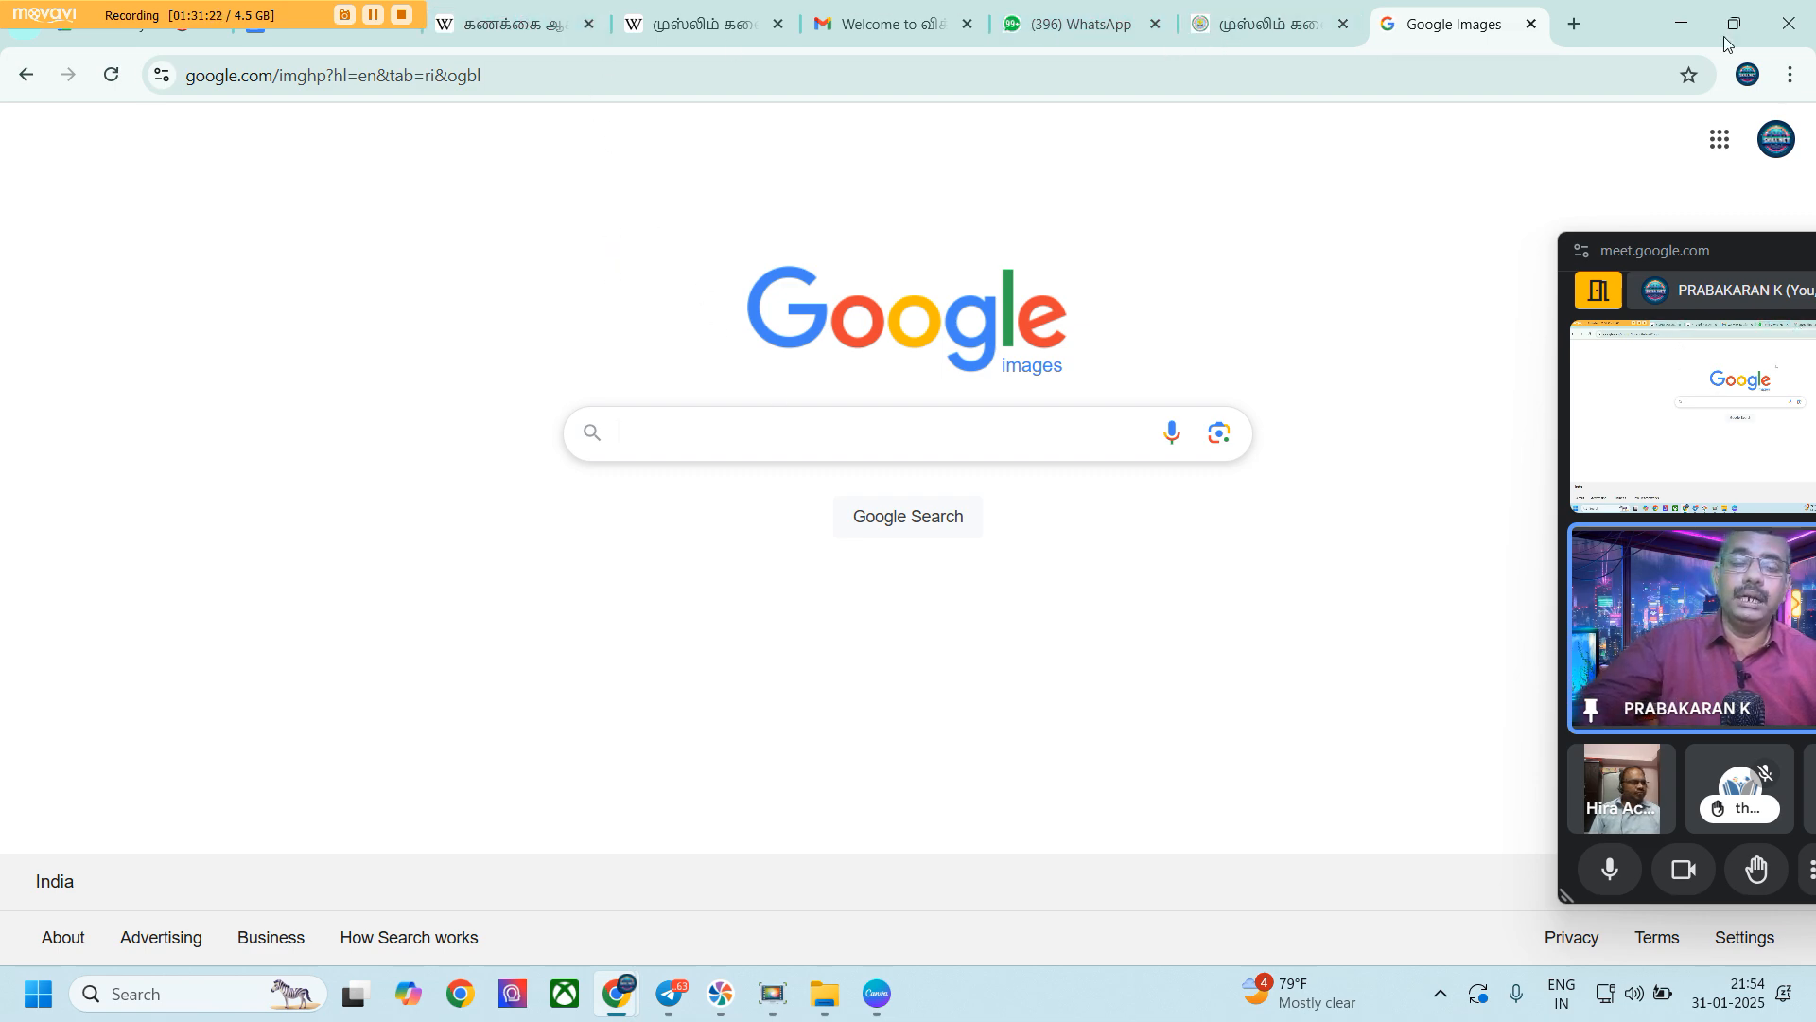
Copy the article title முஸ்லிம் கலைக் கல்லூரி, திருவிதாங்கோடு and search Google Images for it
left_click(690, 37)
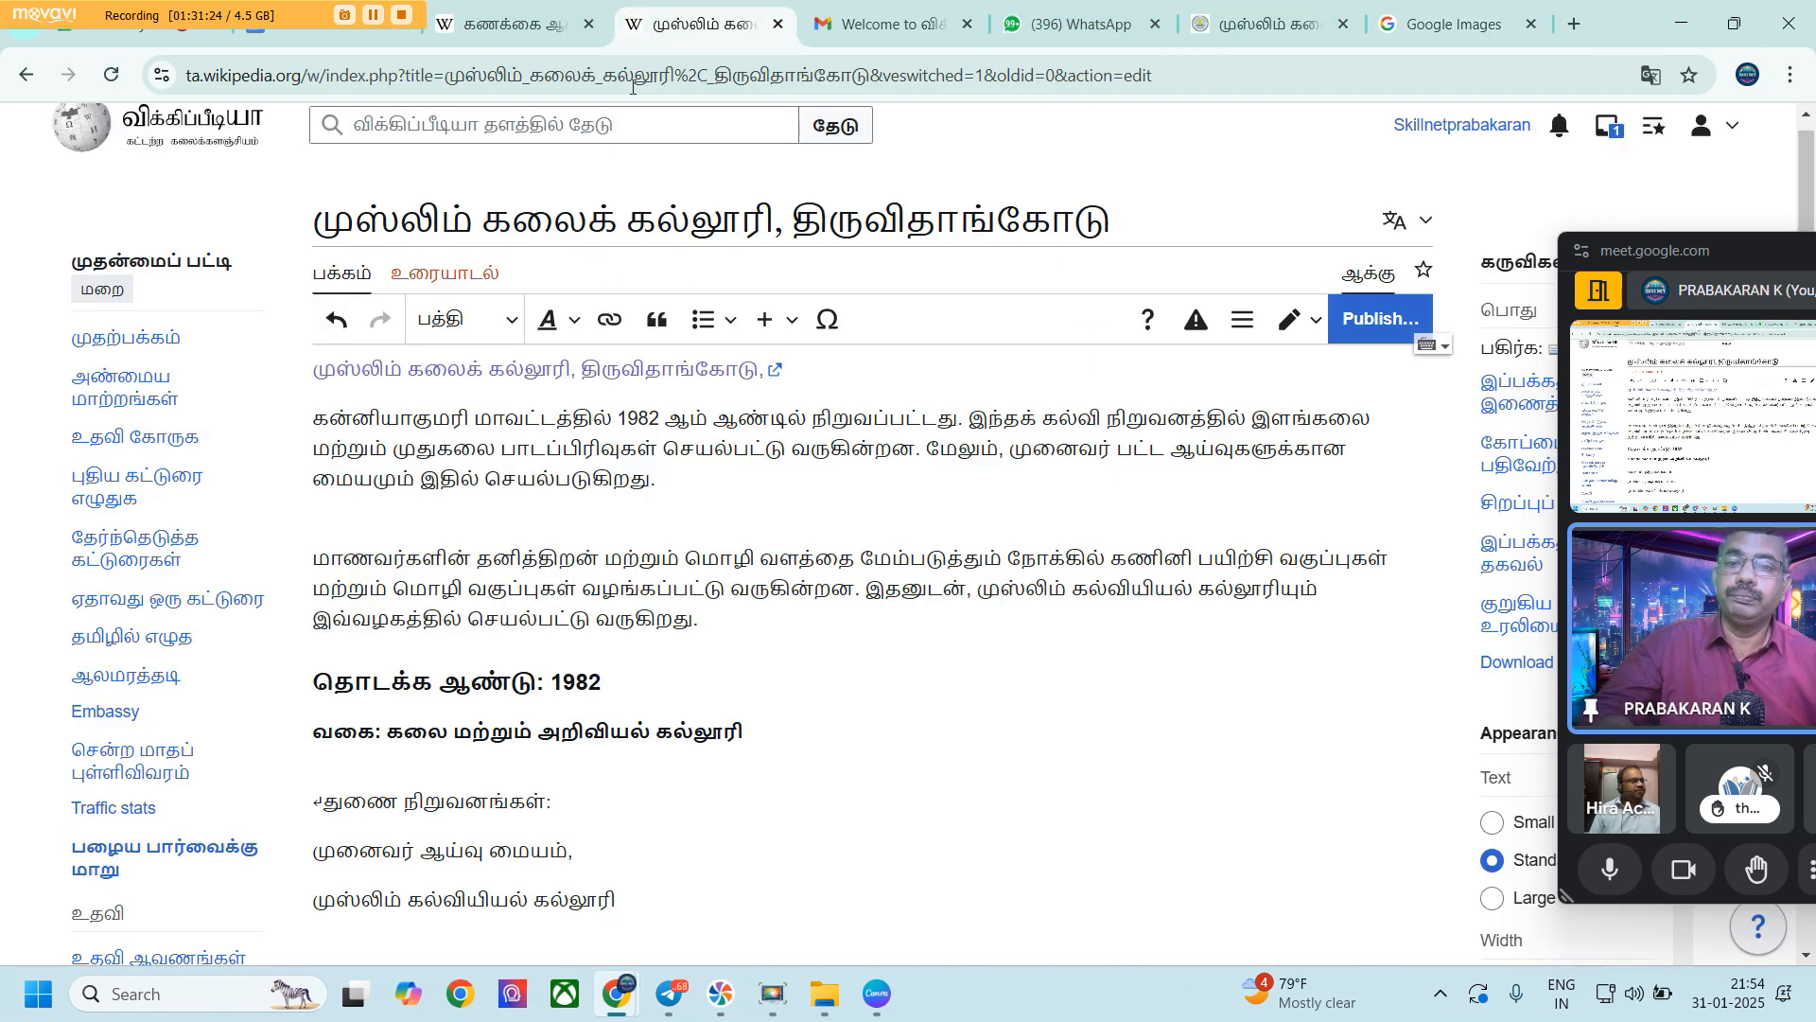
triple_click(872, 225)
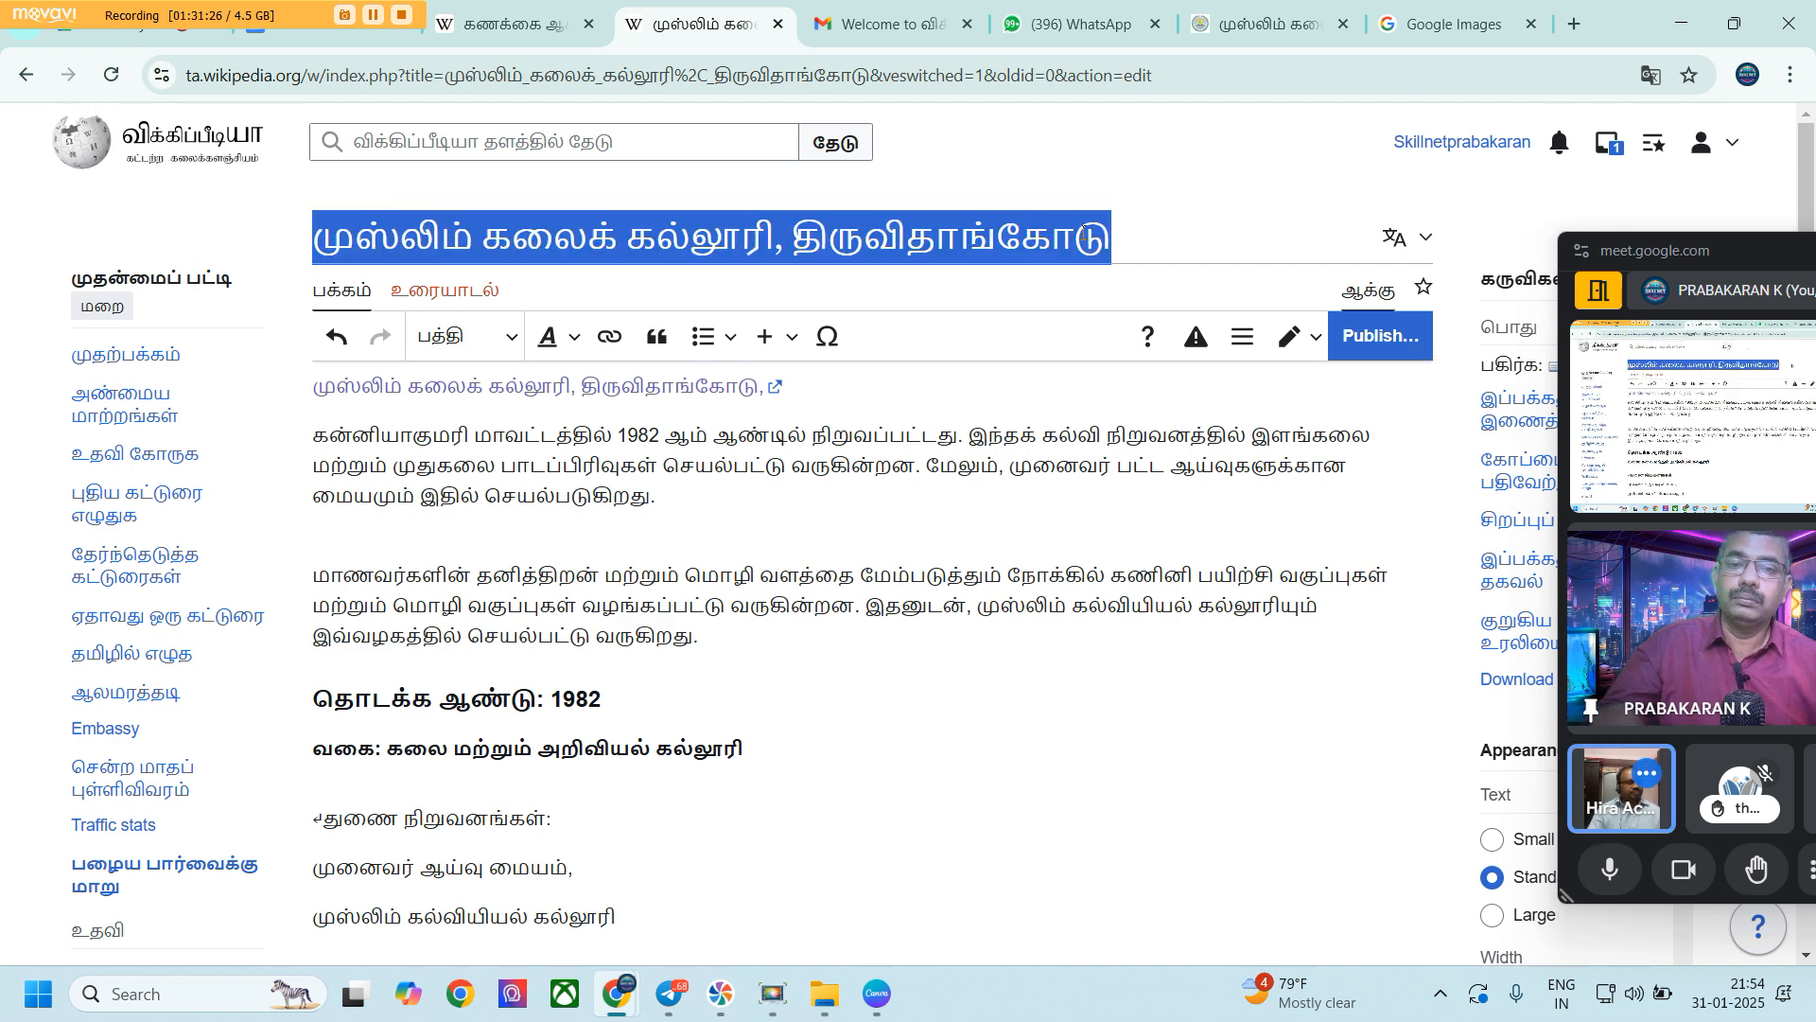
right_click(872, 227)
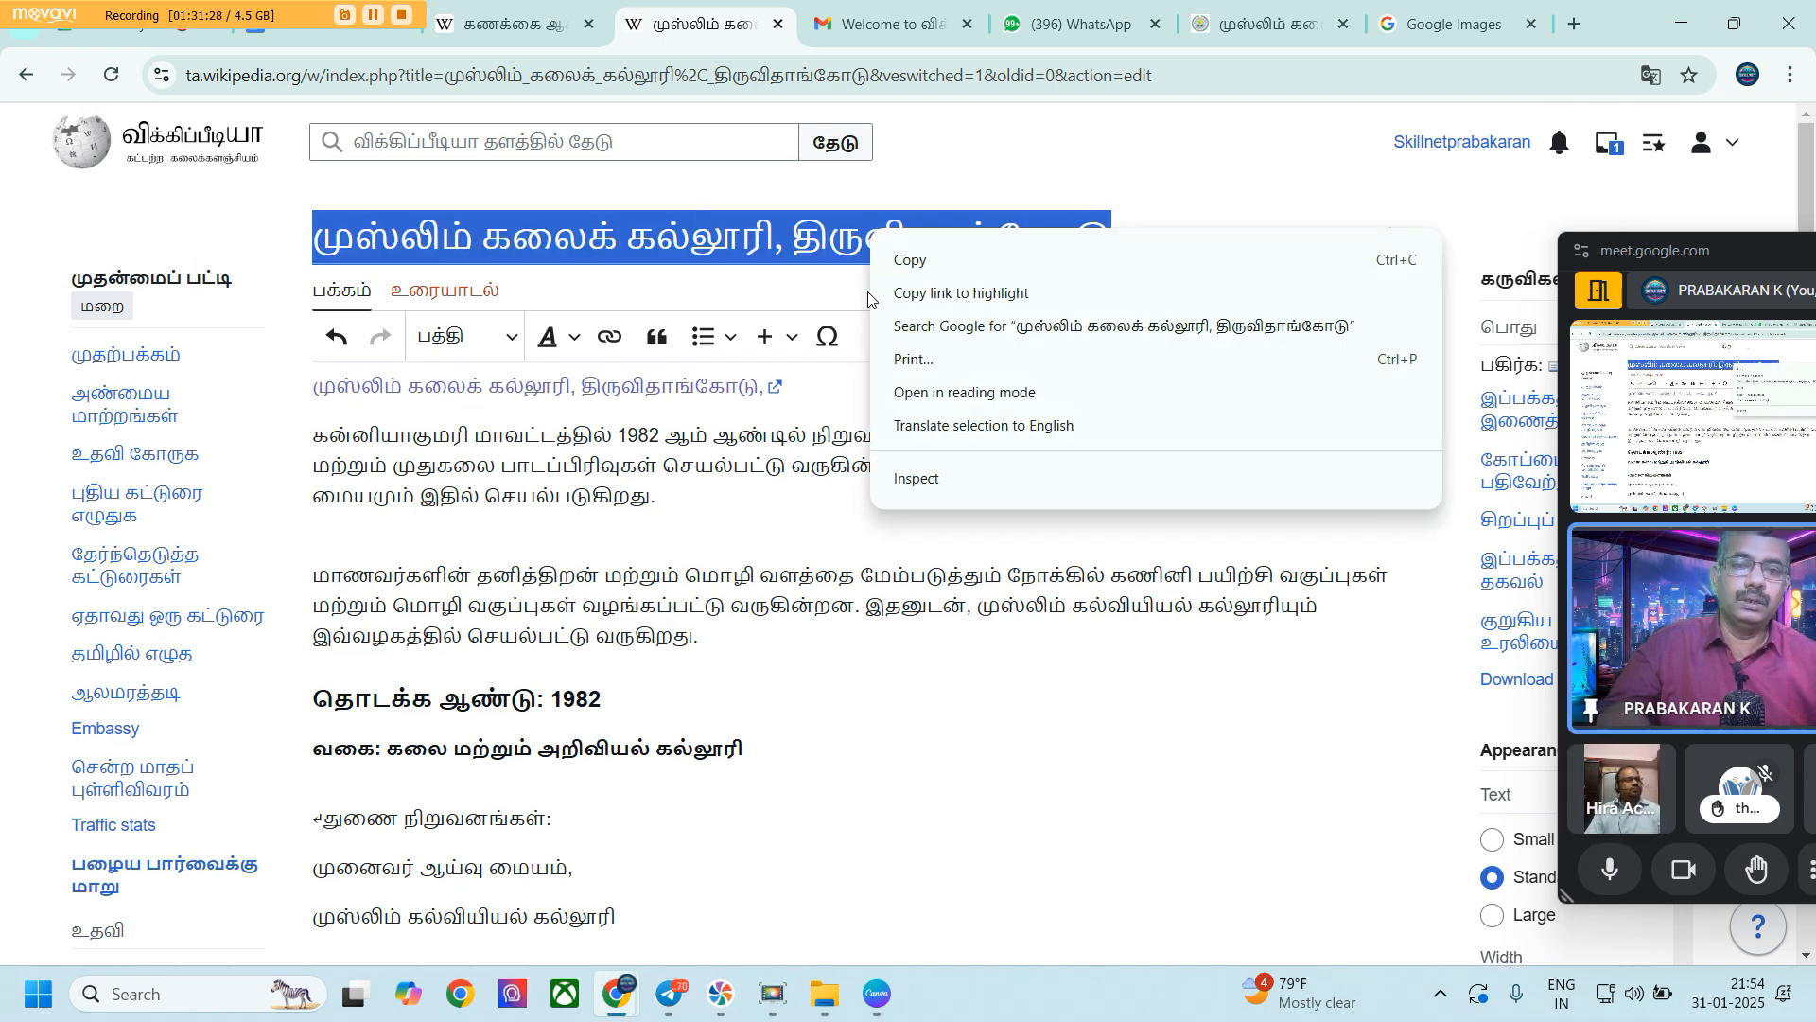
left_click(997, 270)
left_click(1456, 23)
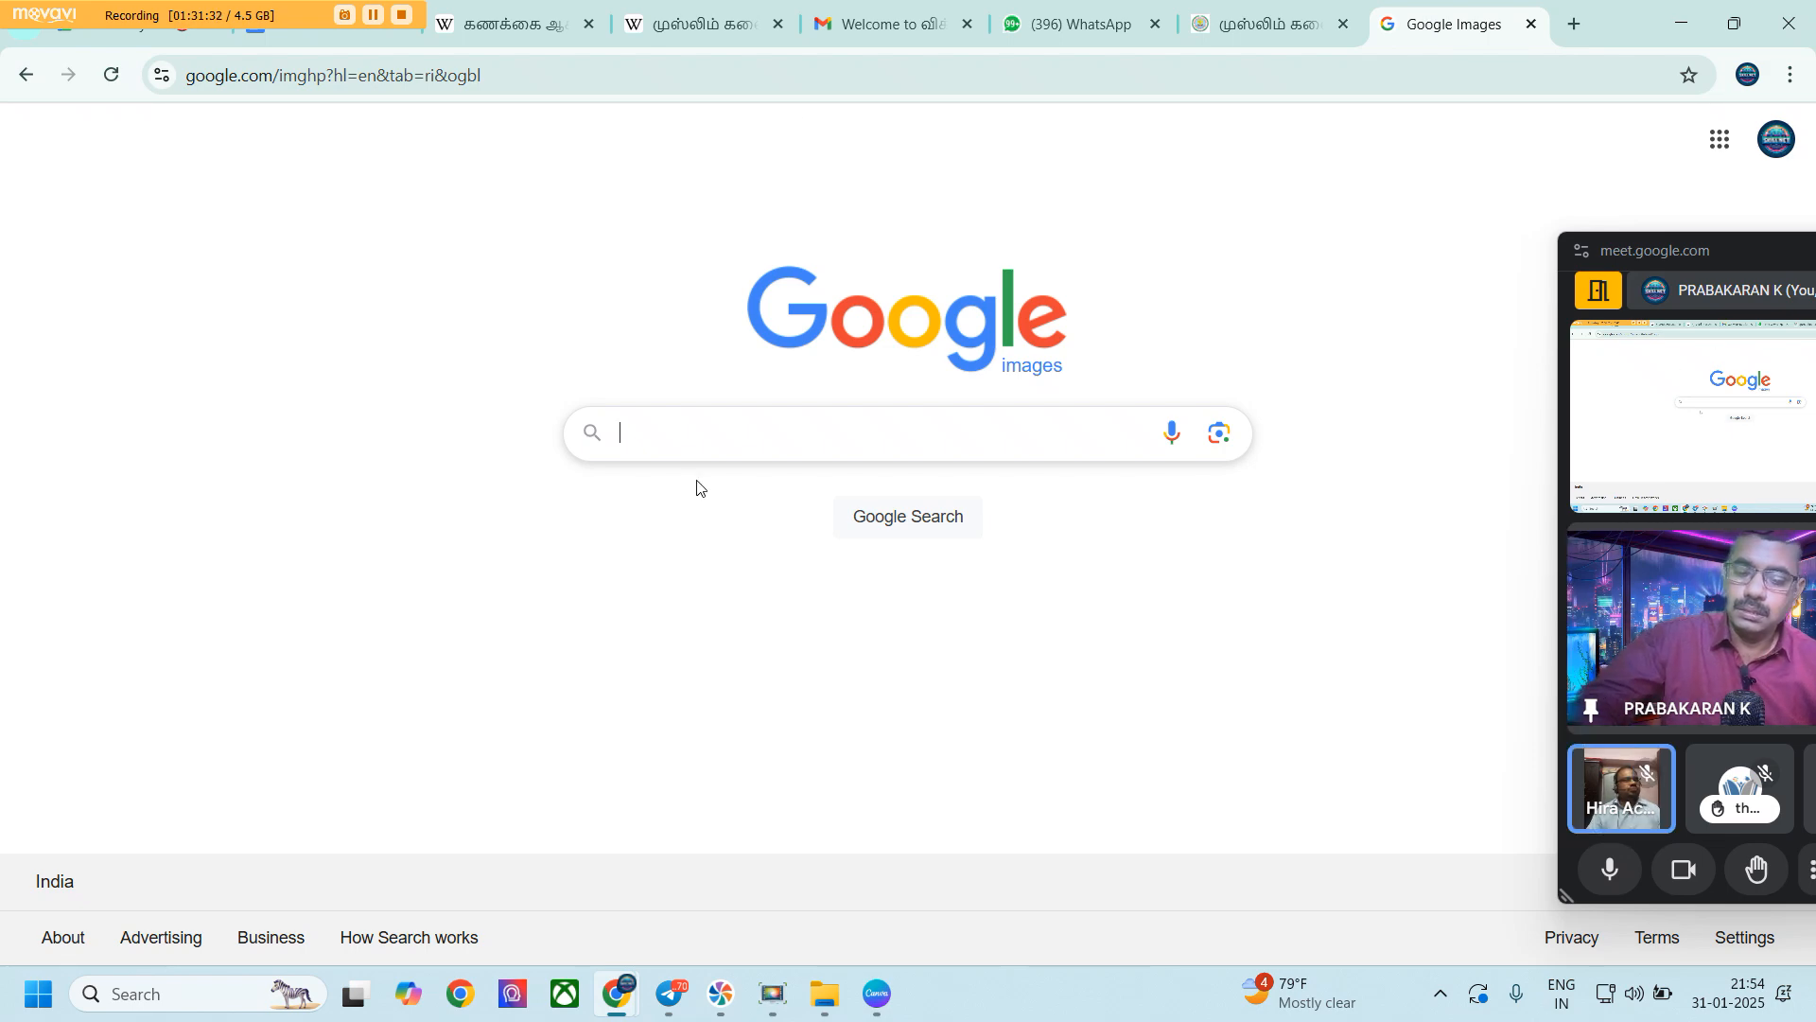
key("ctrl+v")
key("Return")
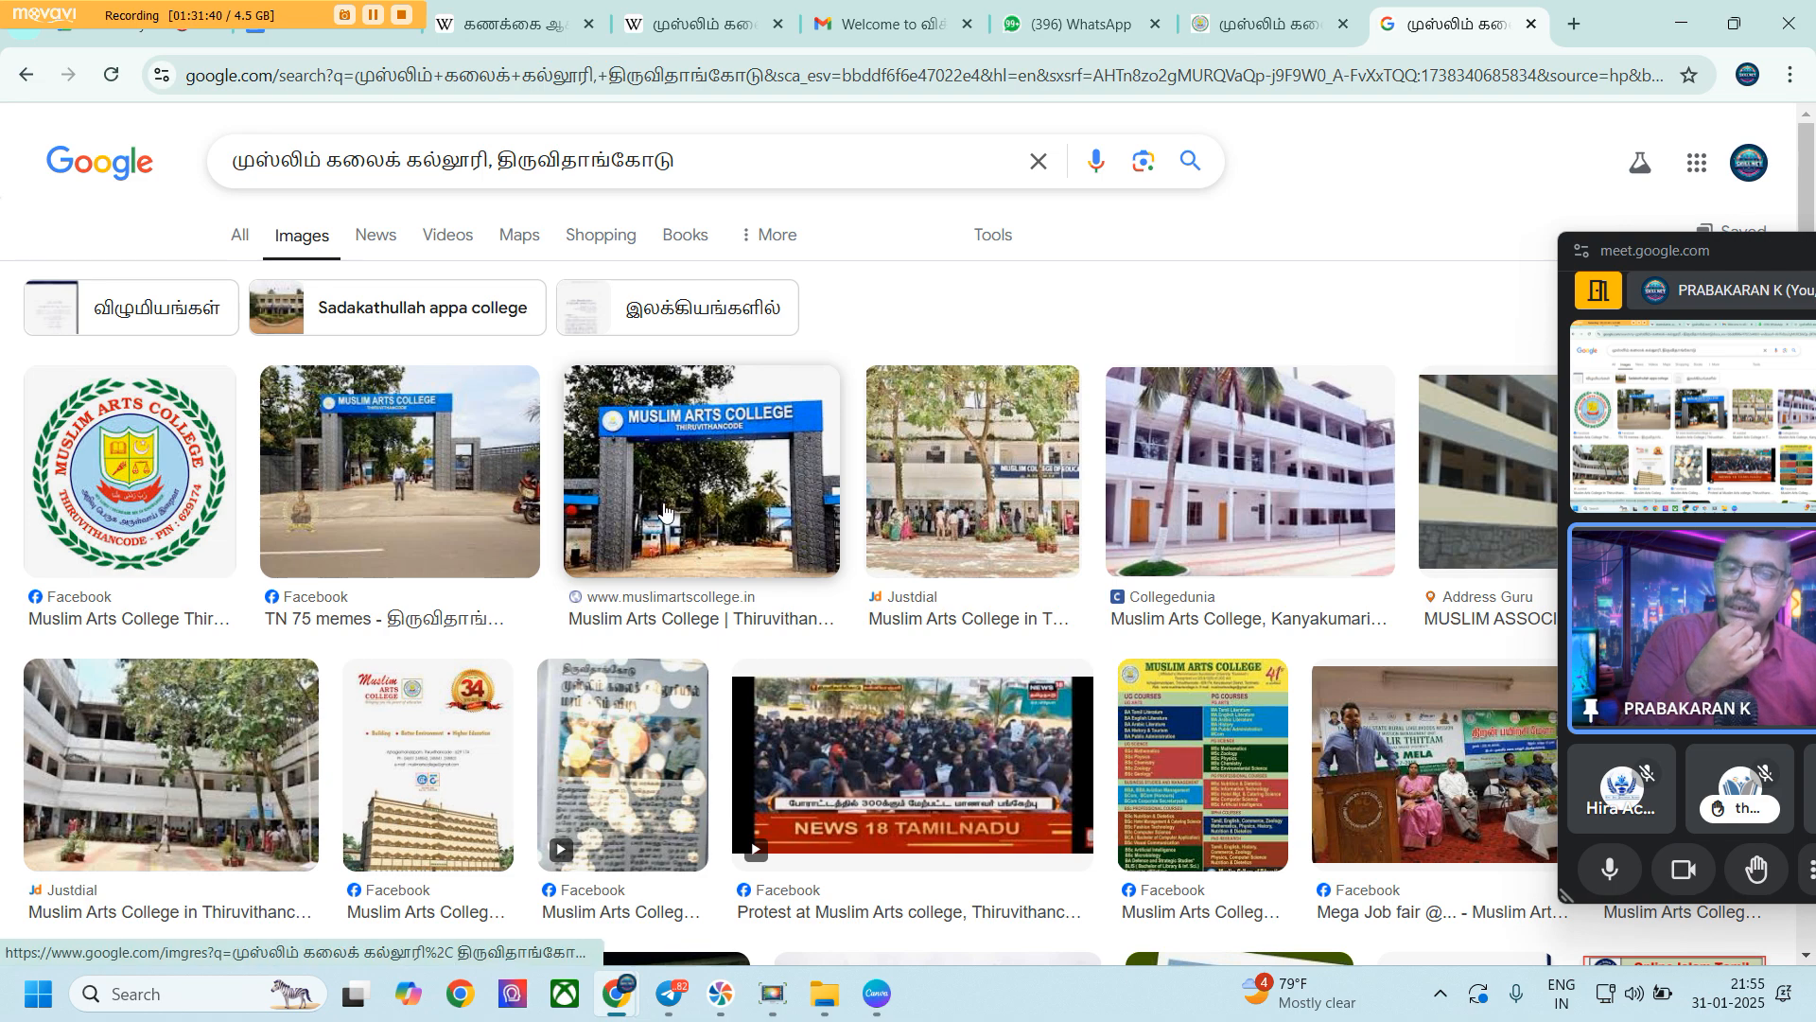
left_click(700, 473)
left_click_drag(1754, 251, 605, 214)
right_click(1424, 607)
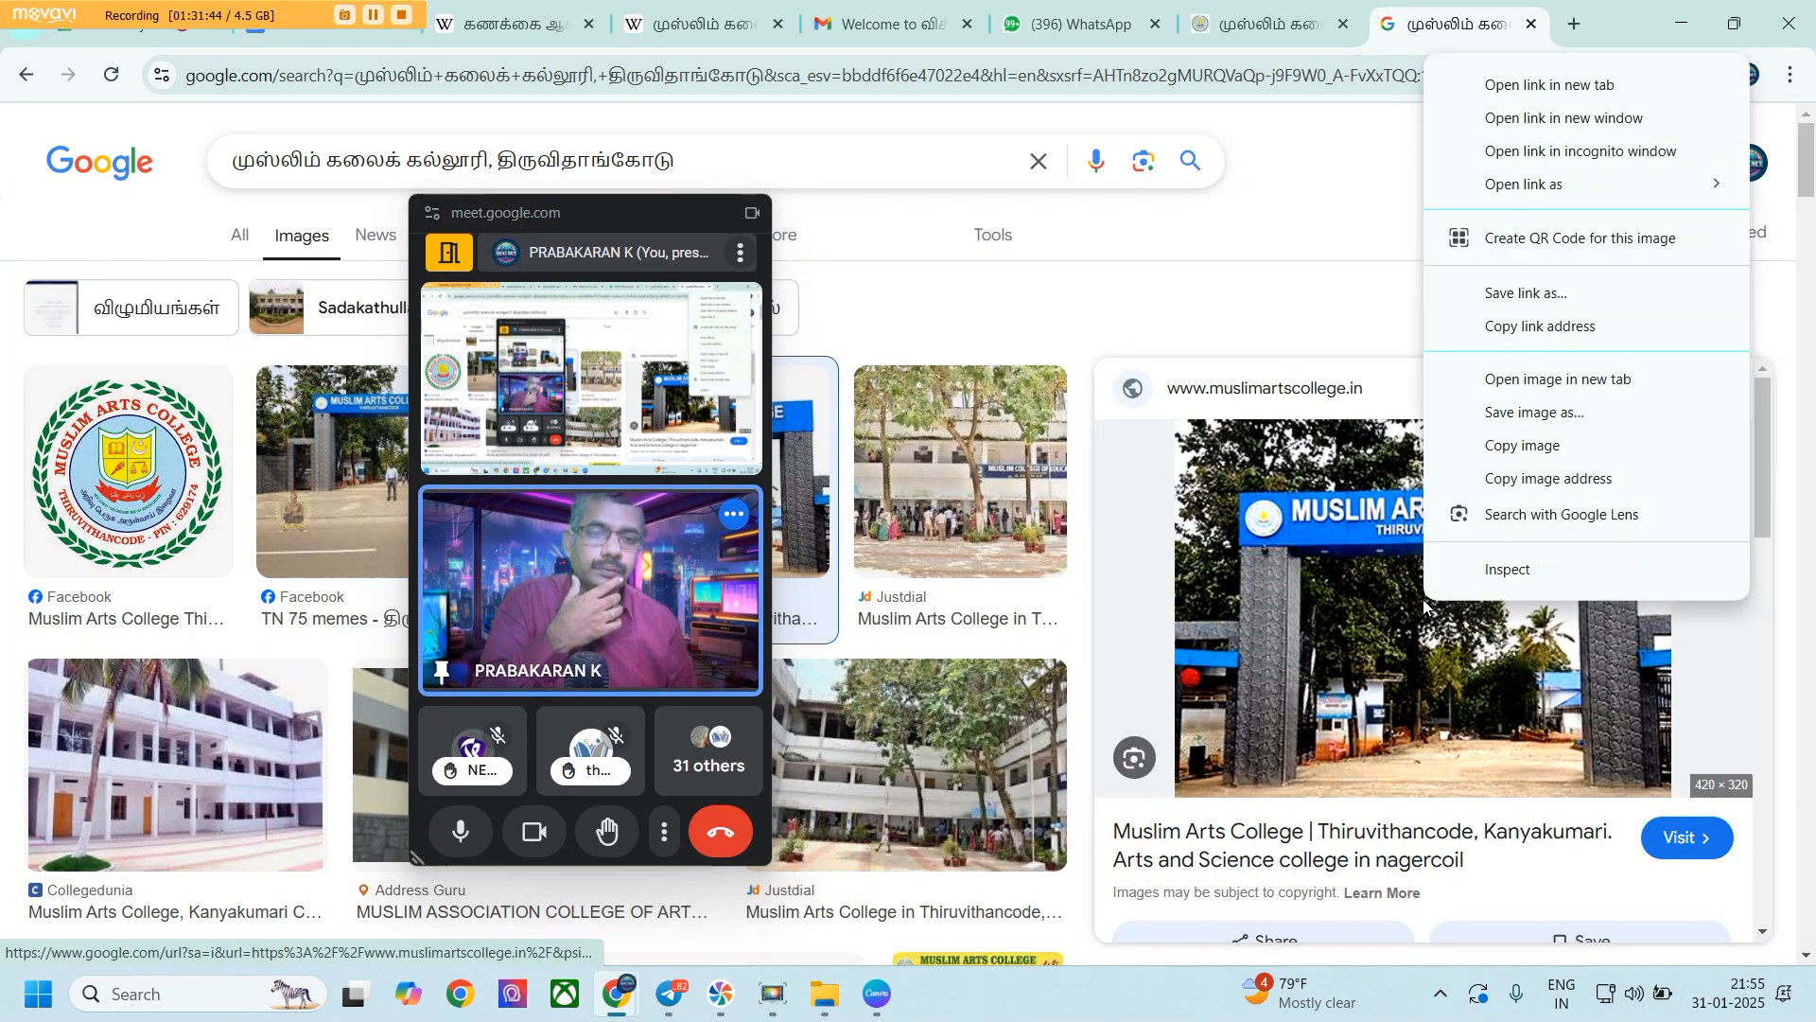
left_click(1533, 413)
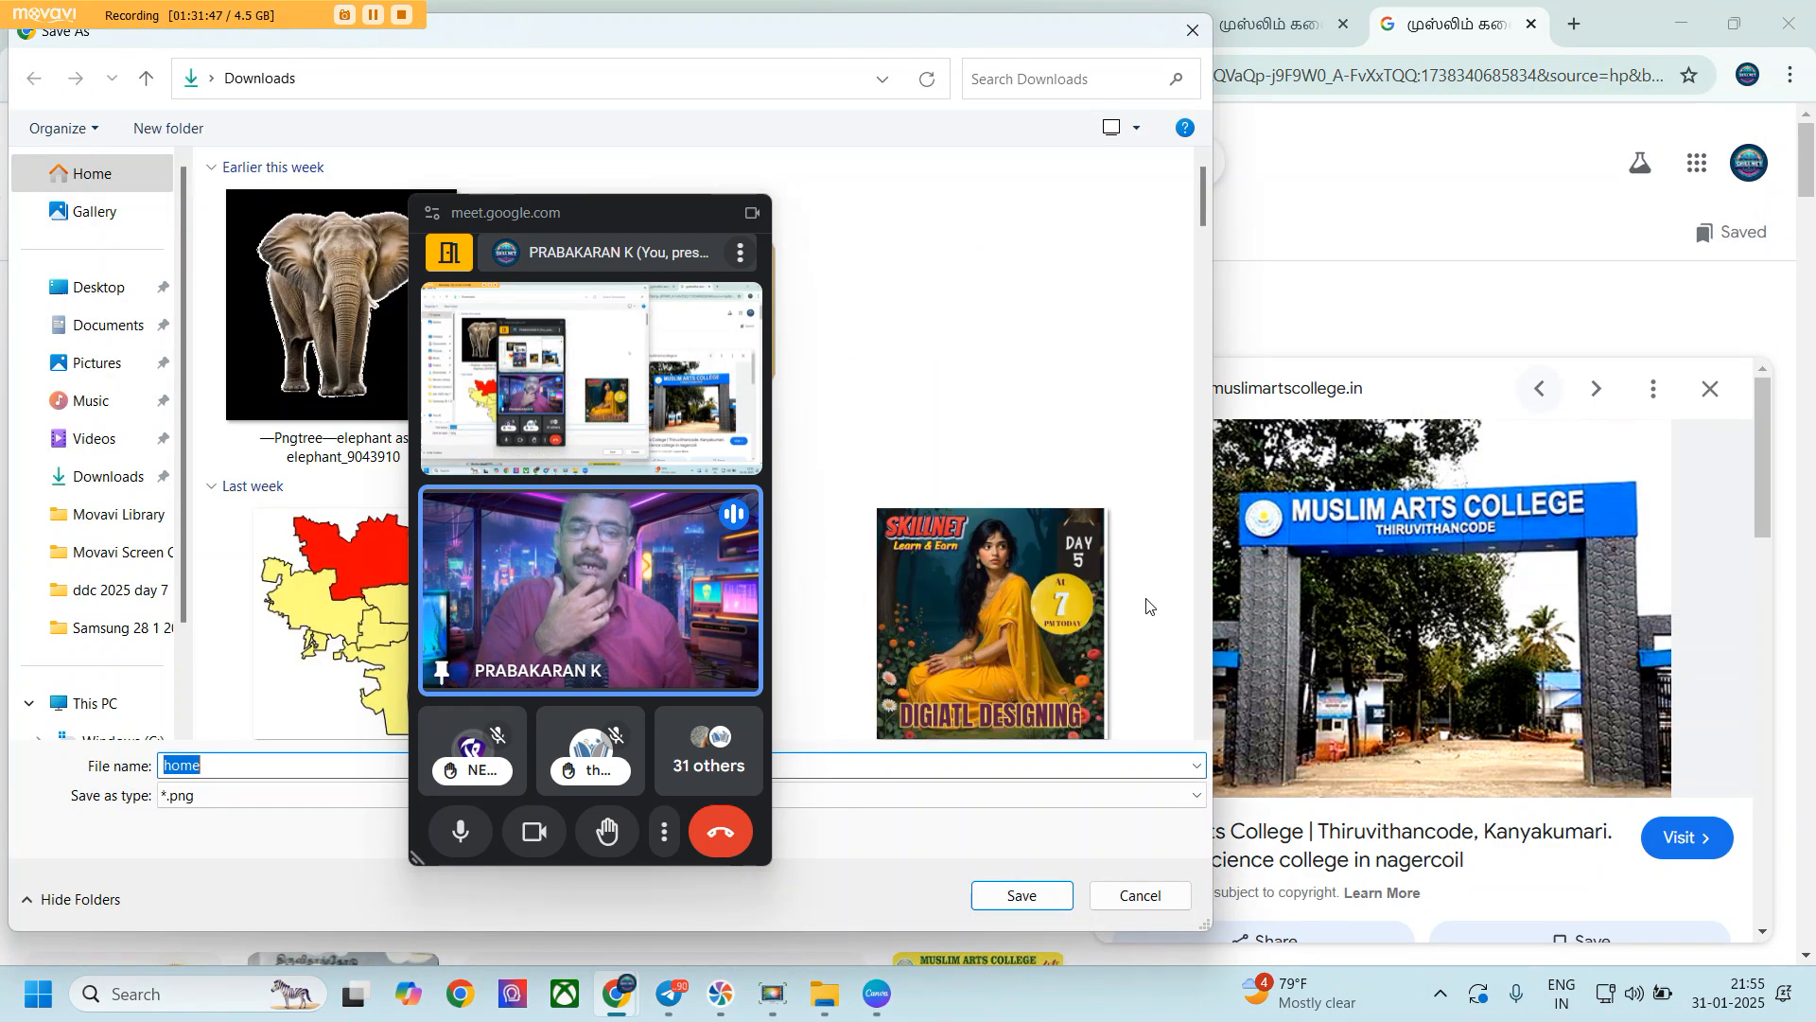
left_click(1026, 895)
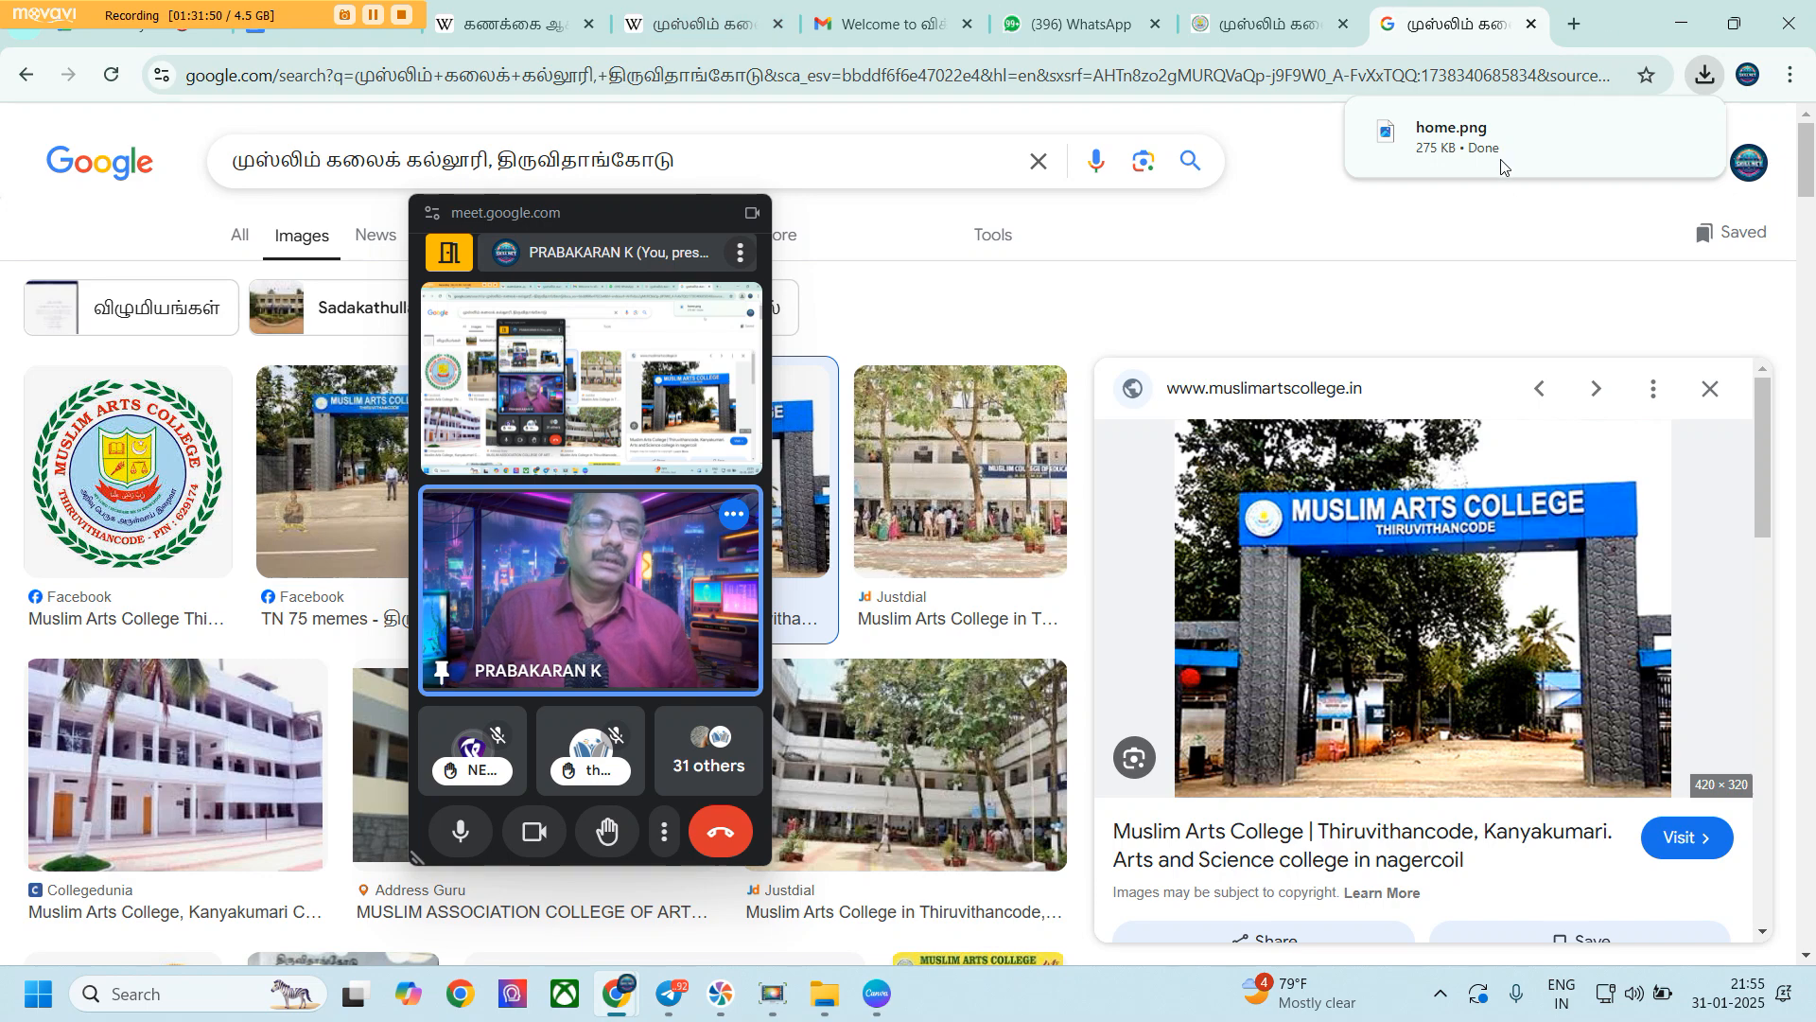
Return to the Wikipedia article and try to upload home.png from Downloads as new media, declaring it as own work
left_click(695, 23)
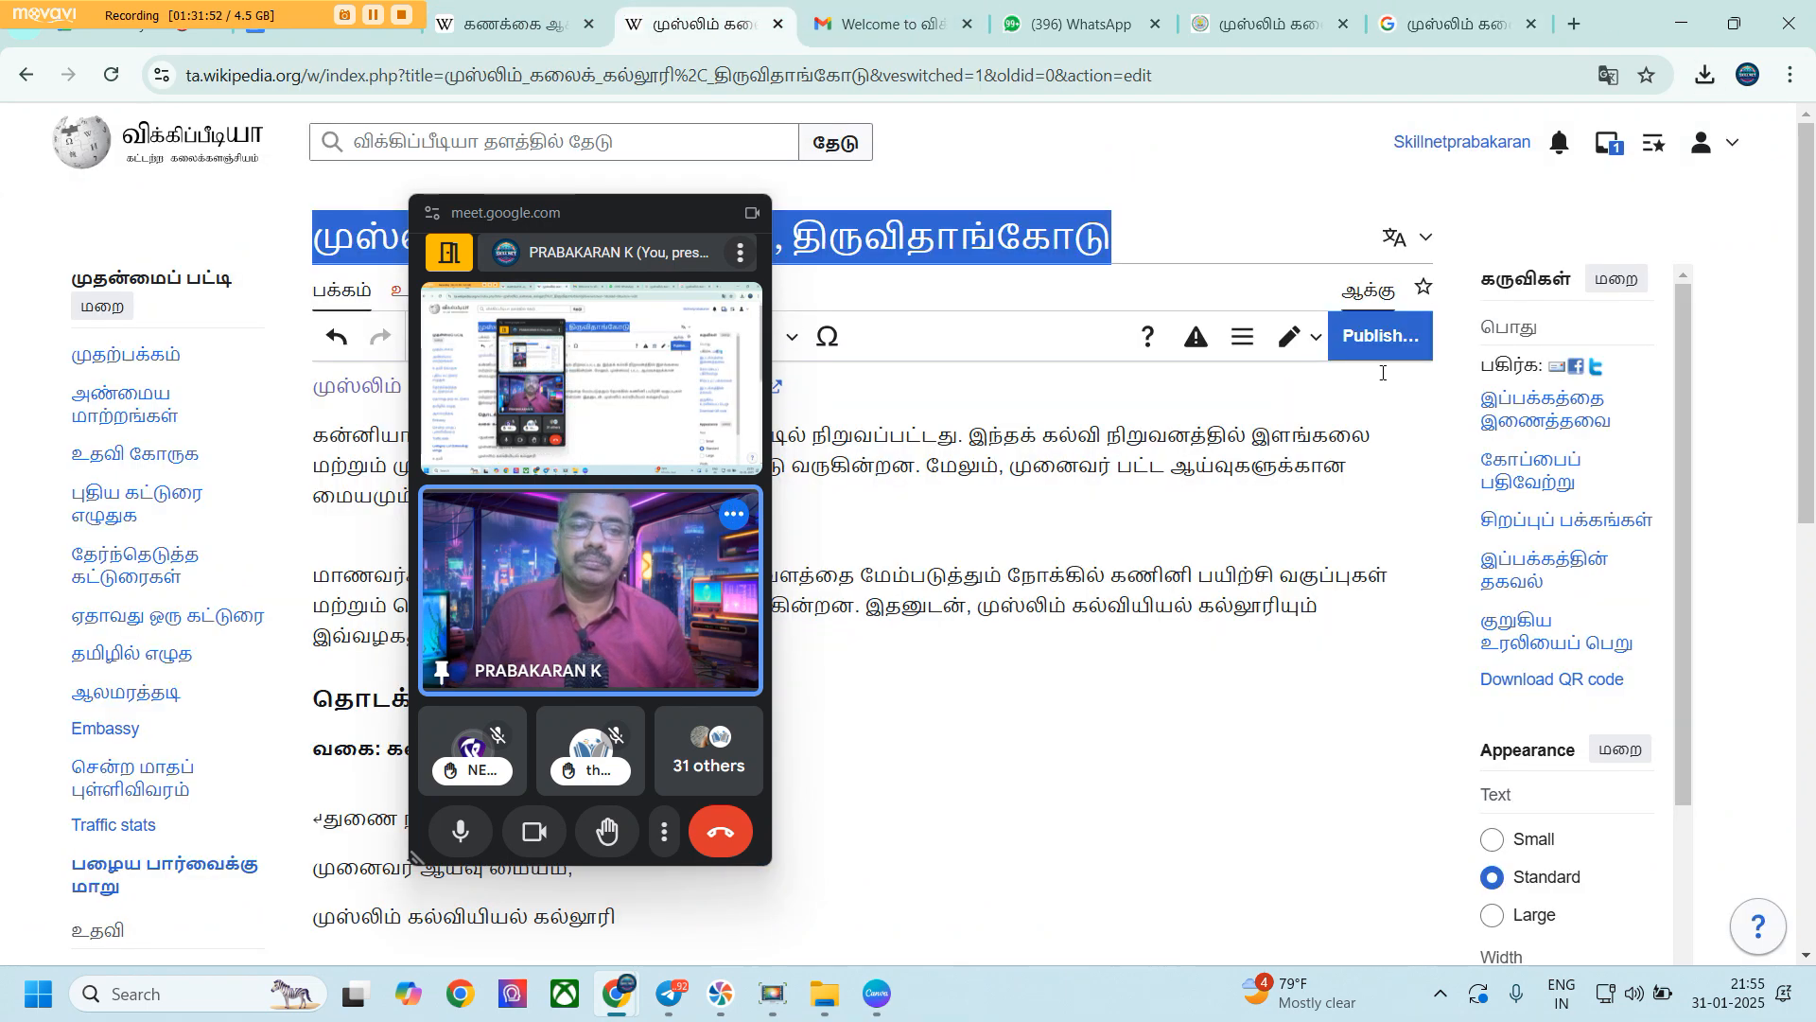
left_click_drag(630, 243, 1529, 217)
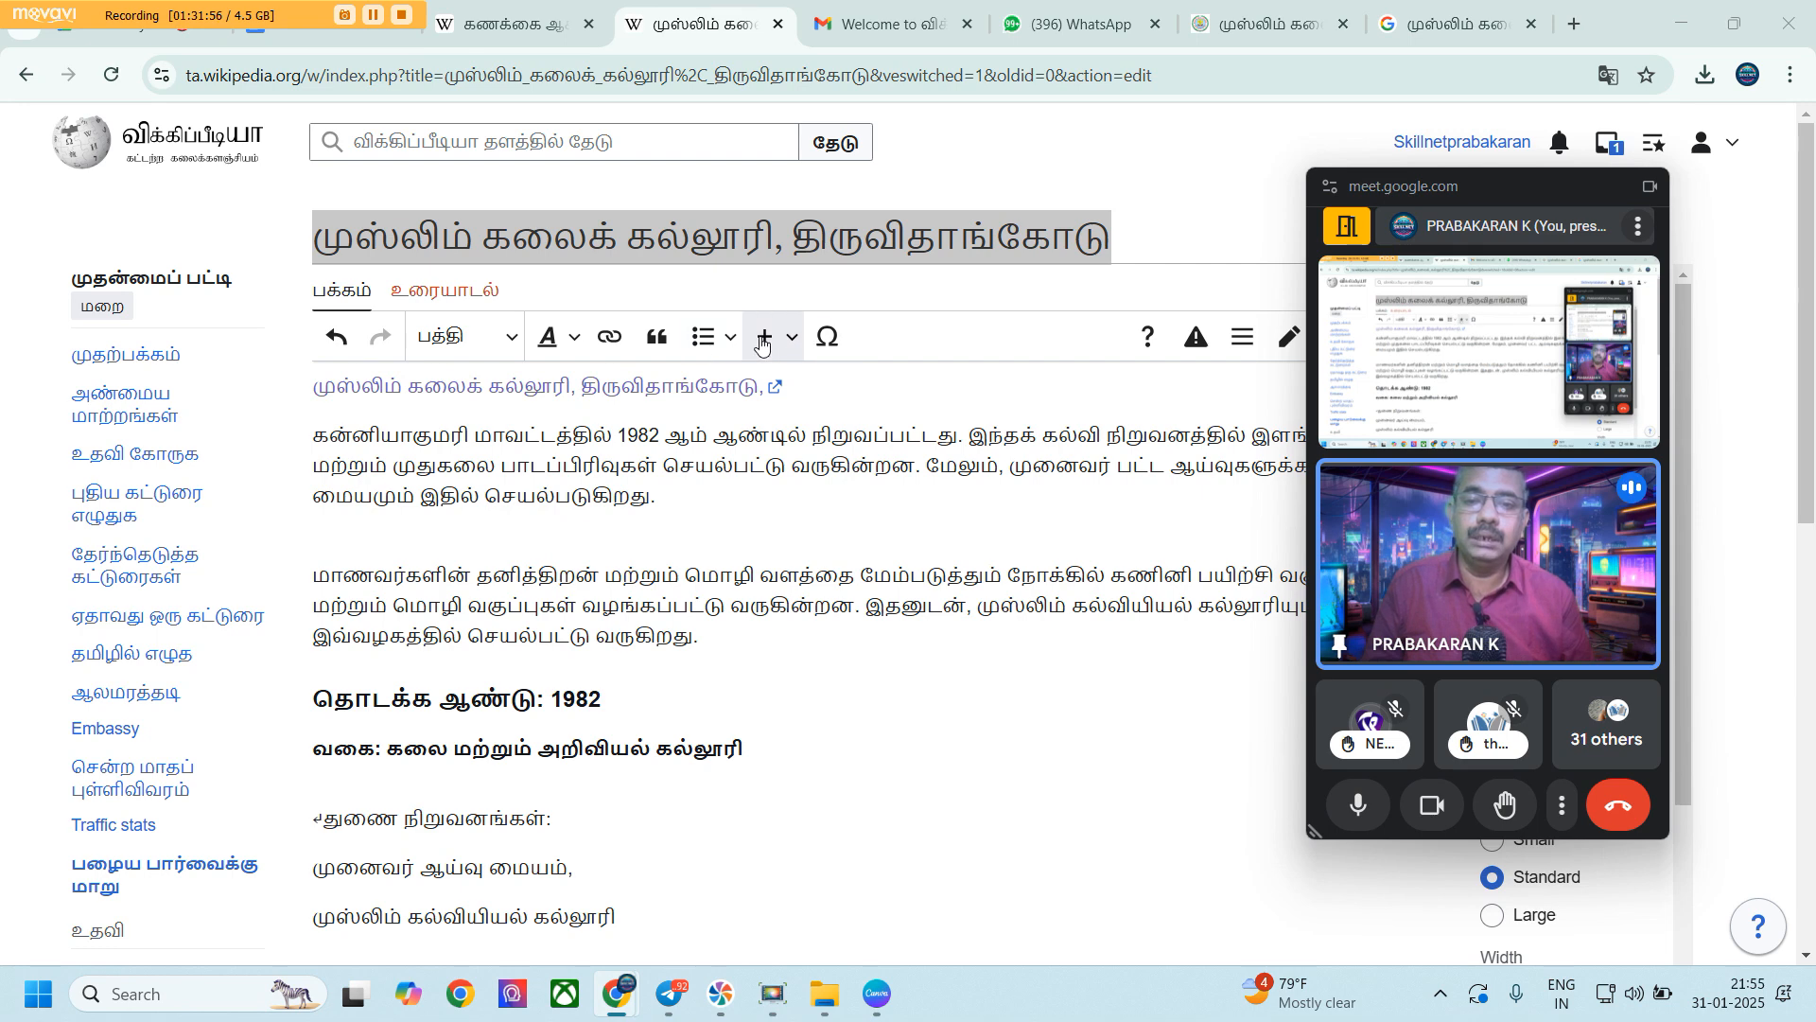
left_click_drag(1562, 190, 1693, 180)
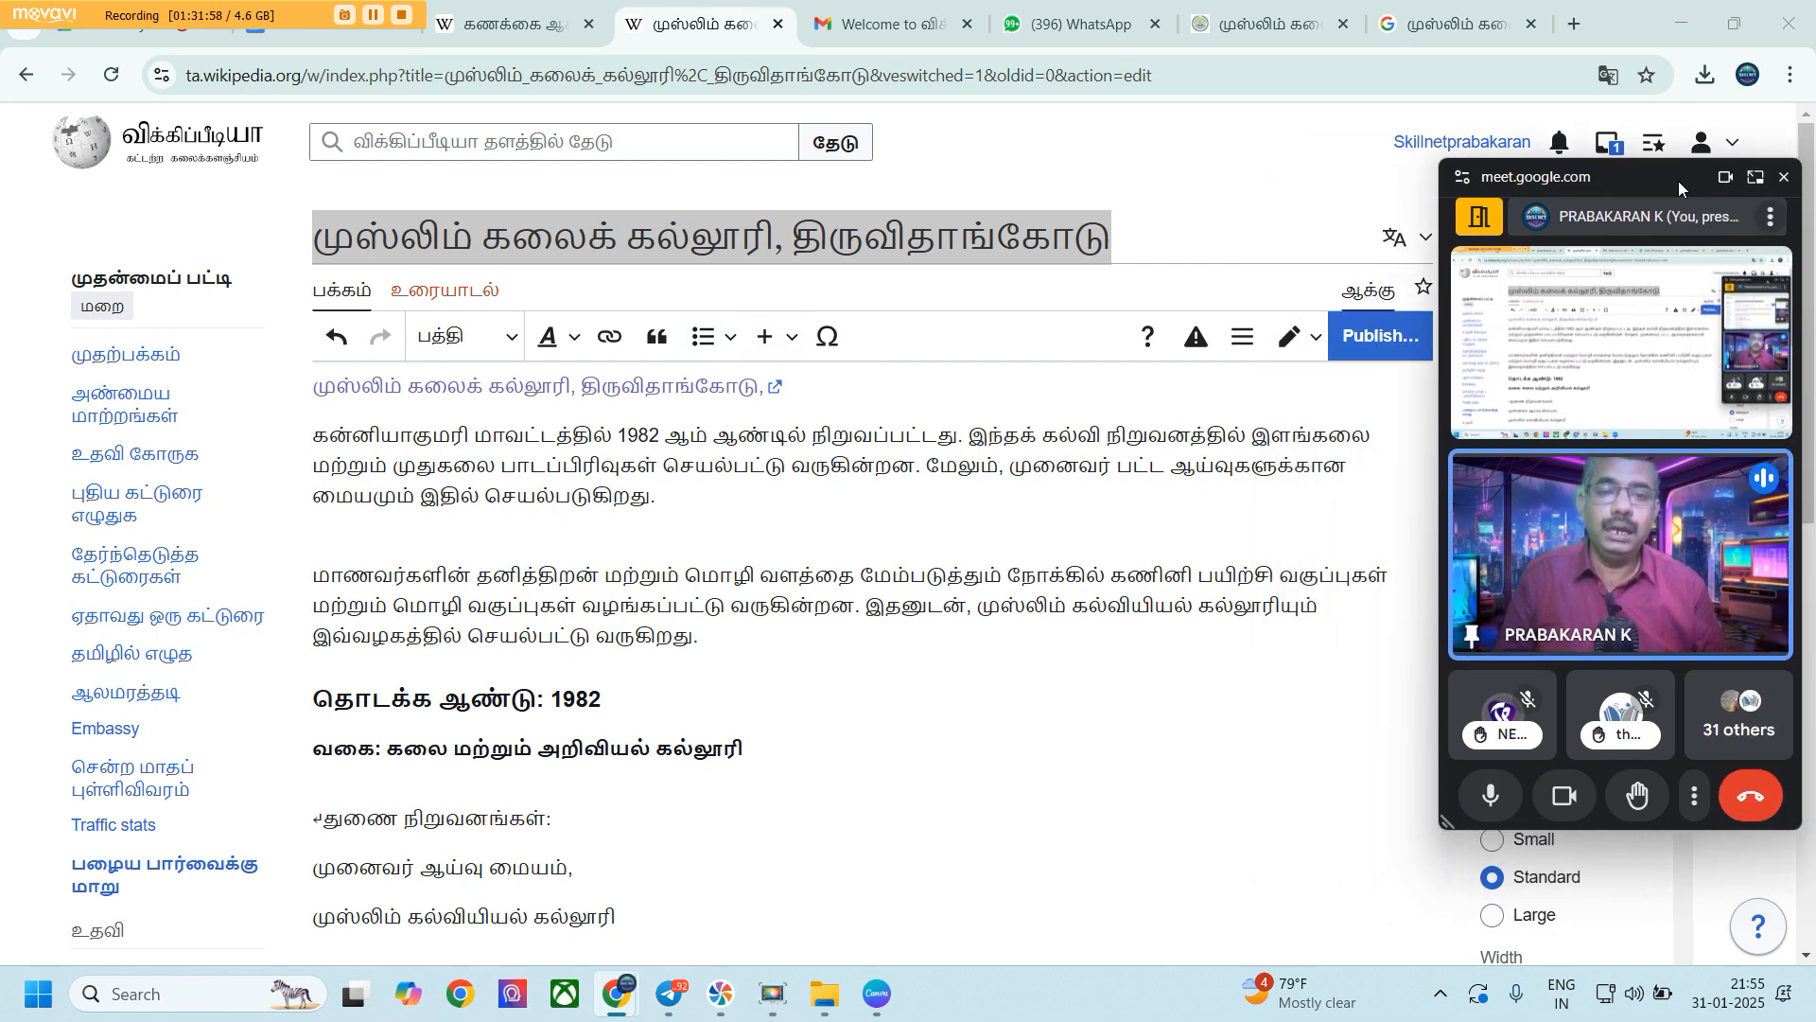
left_click(768, 334)
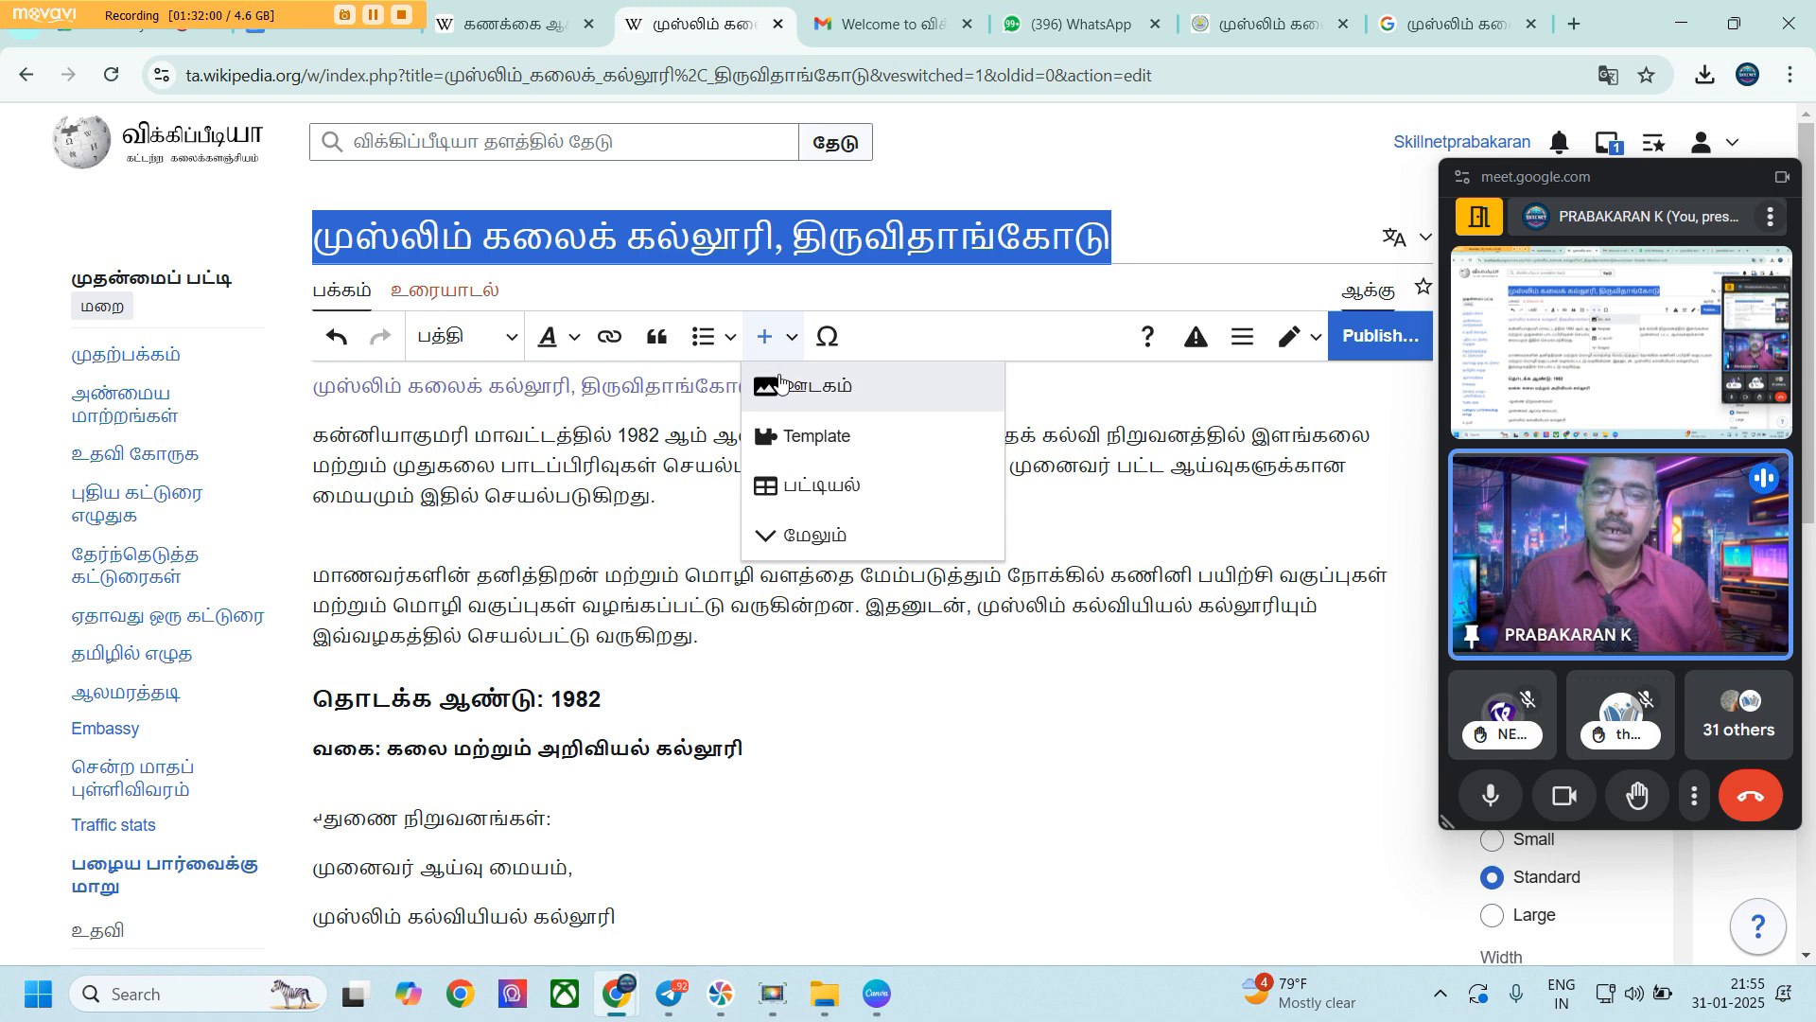
left_click(780, 375)
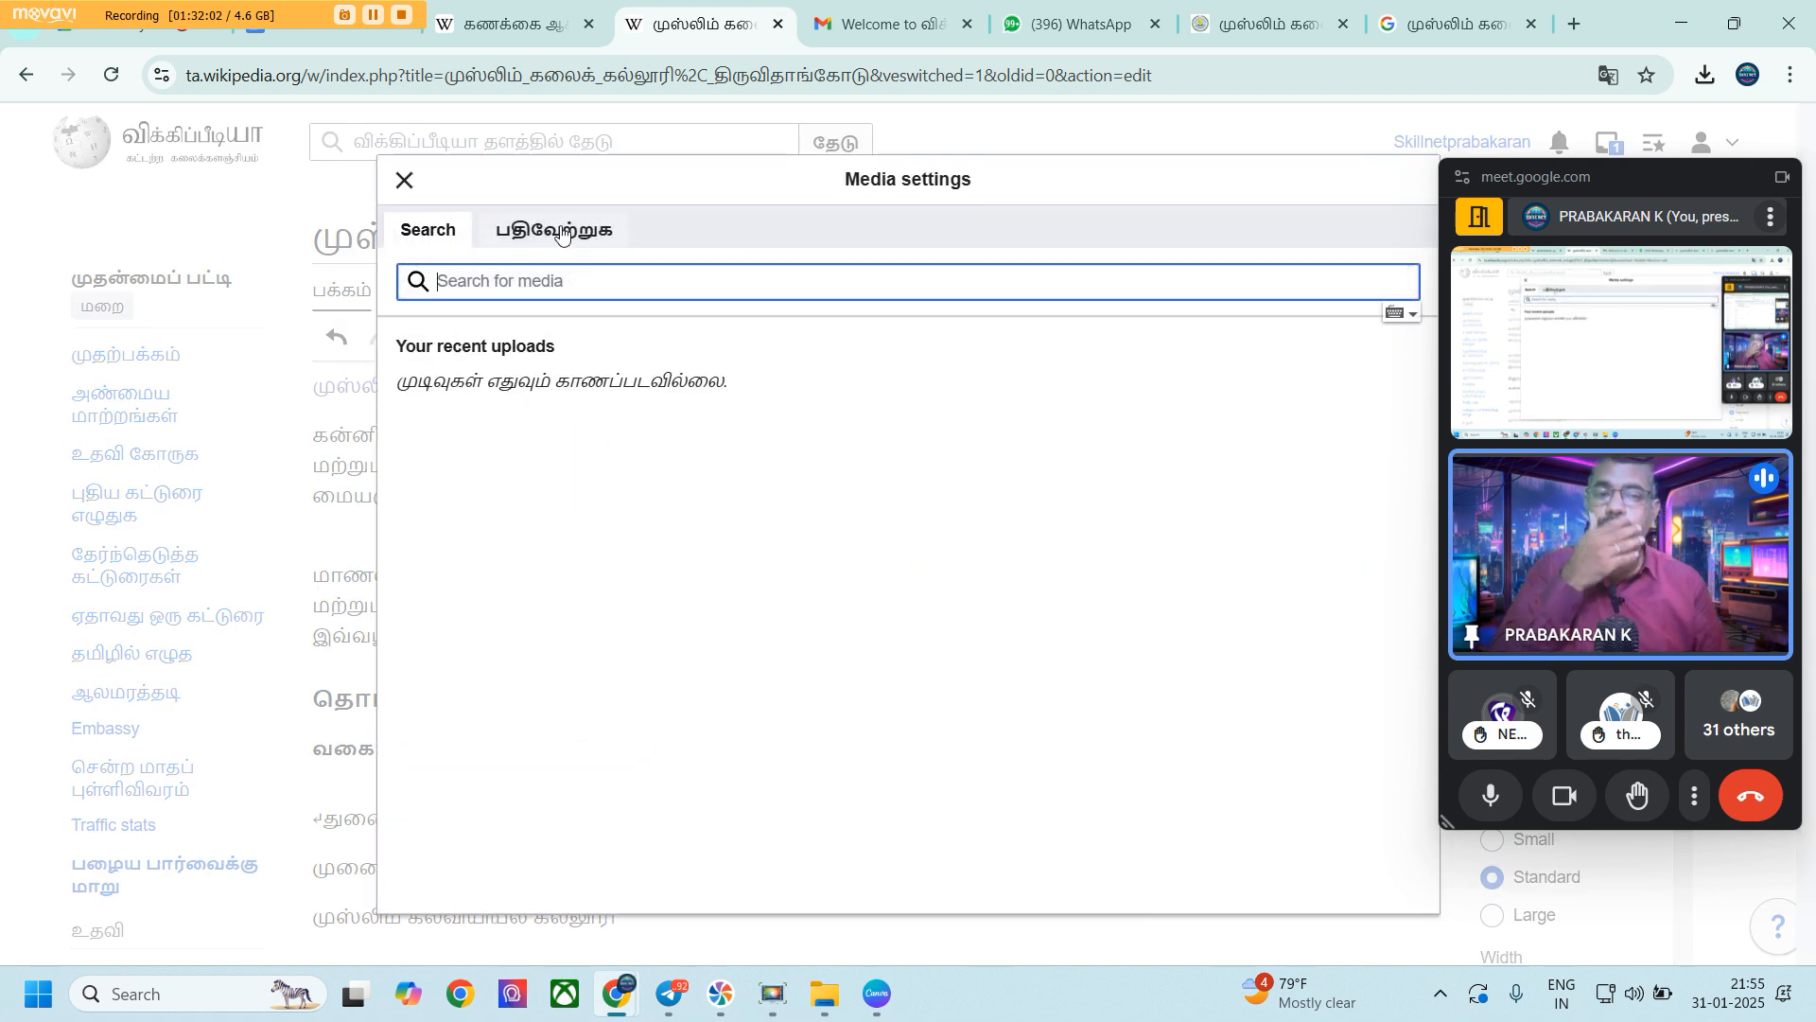
left_click(561, 231)
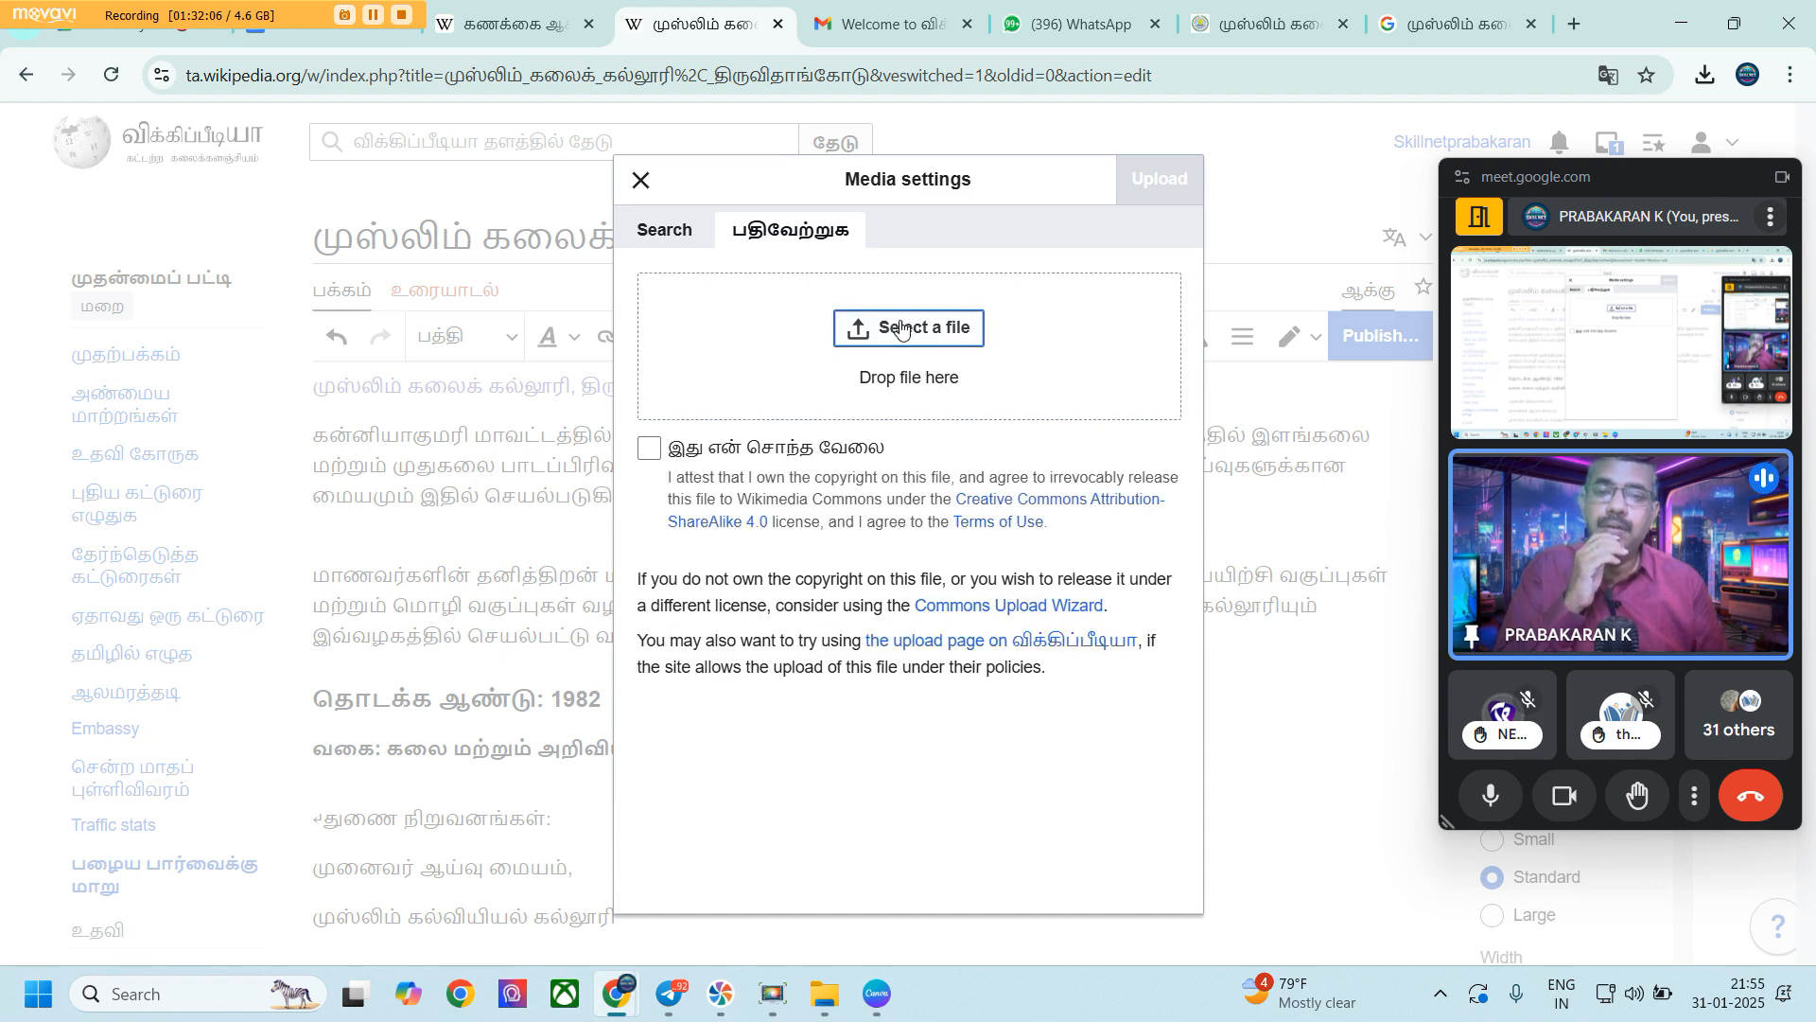
left_click(903, 326)
left_click(452, 322)
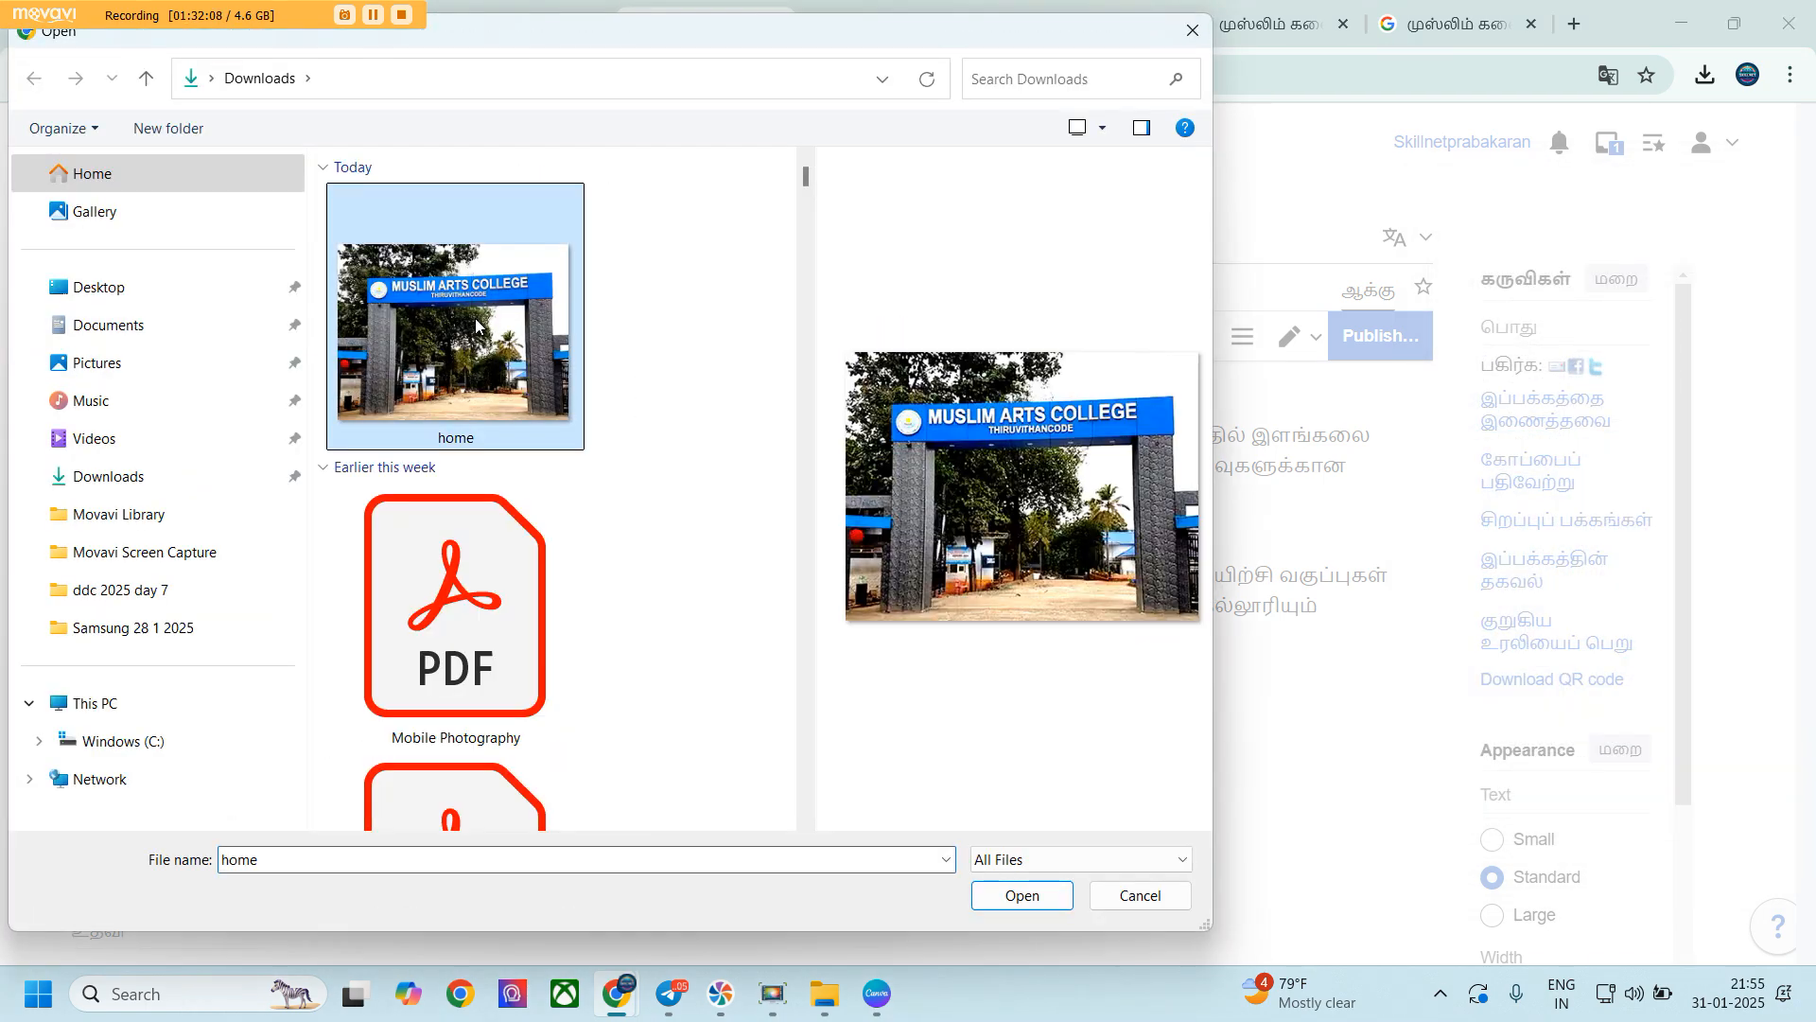
left_click(1021, 895)
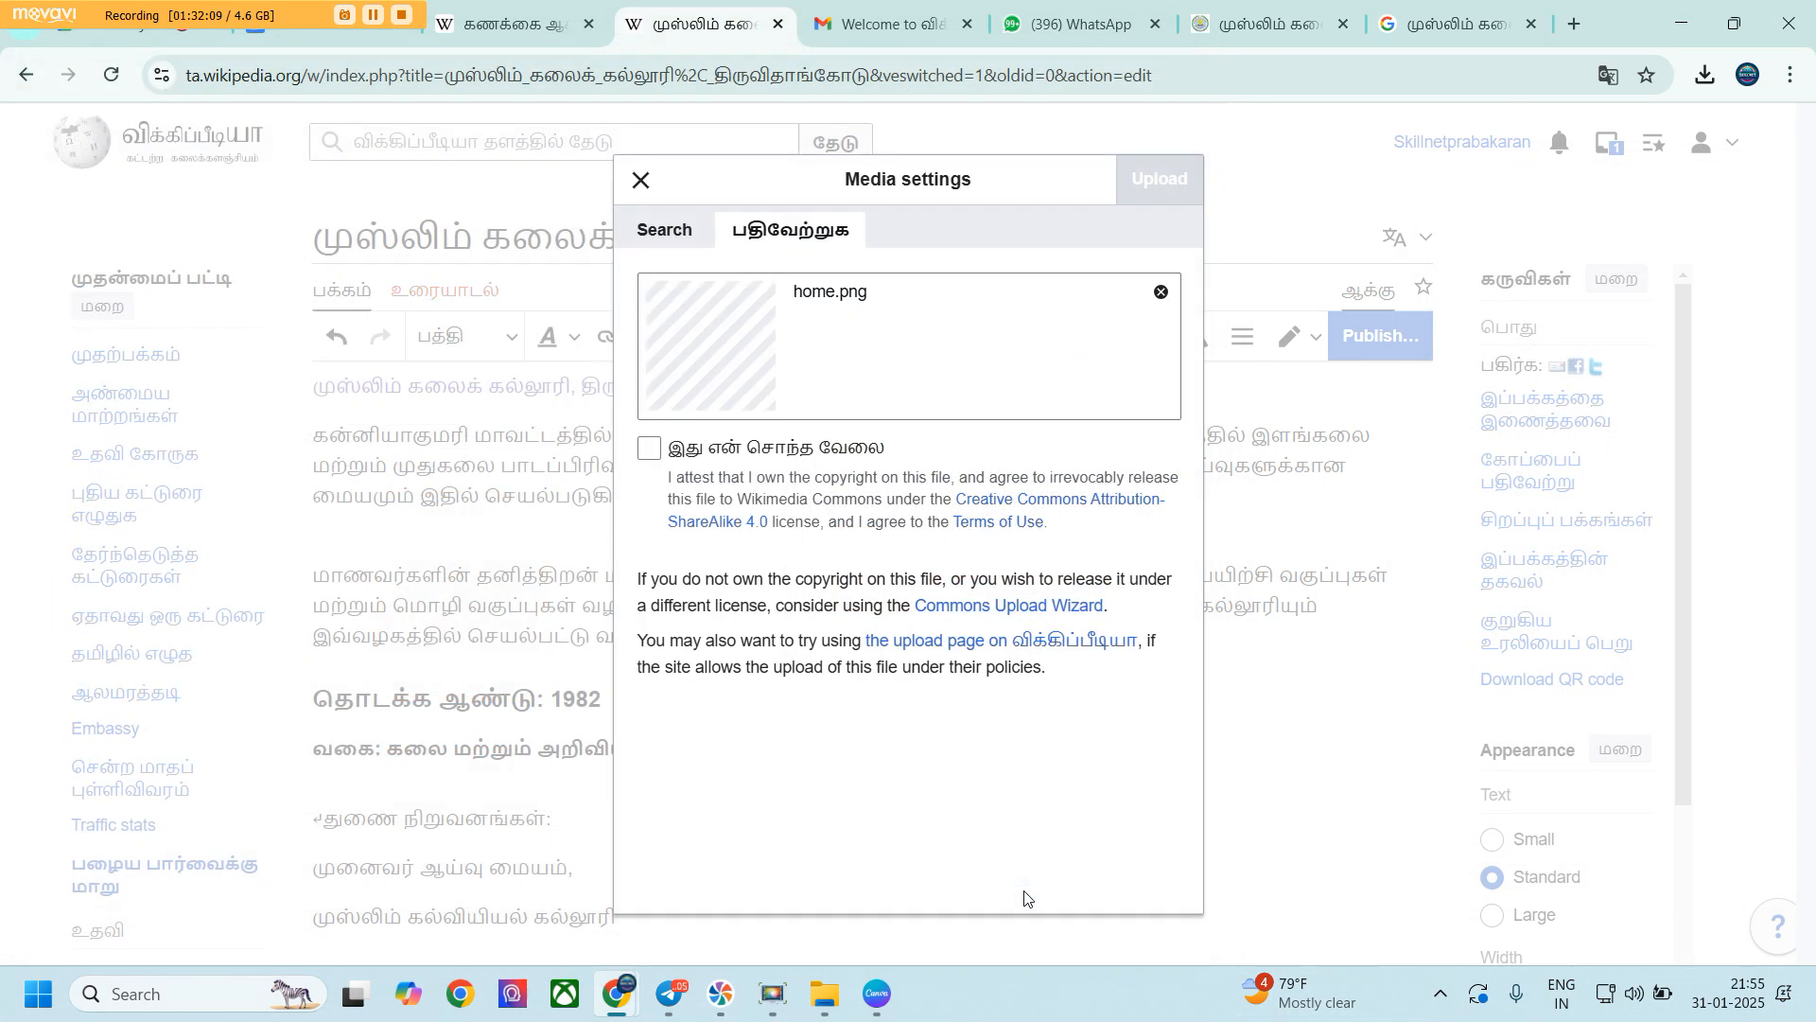
left_click(660, 454)
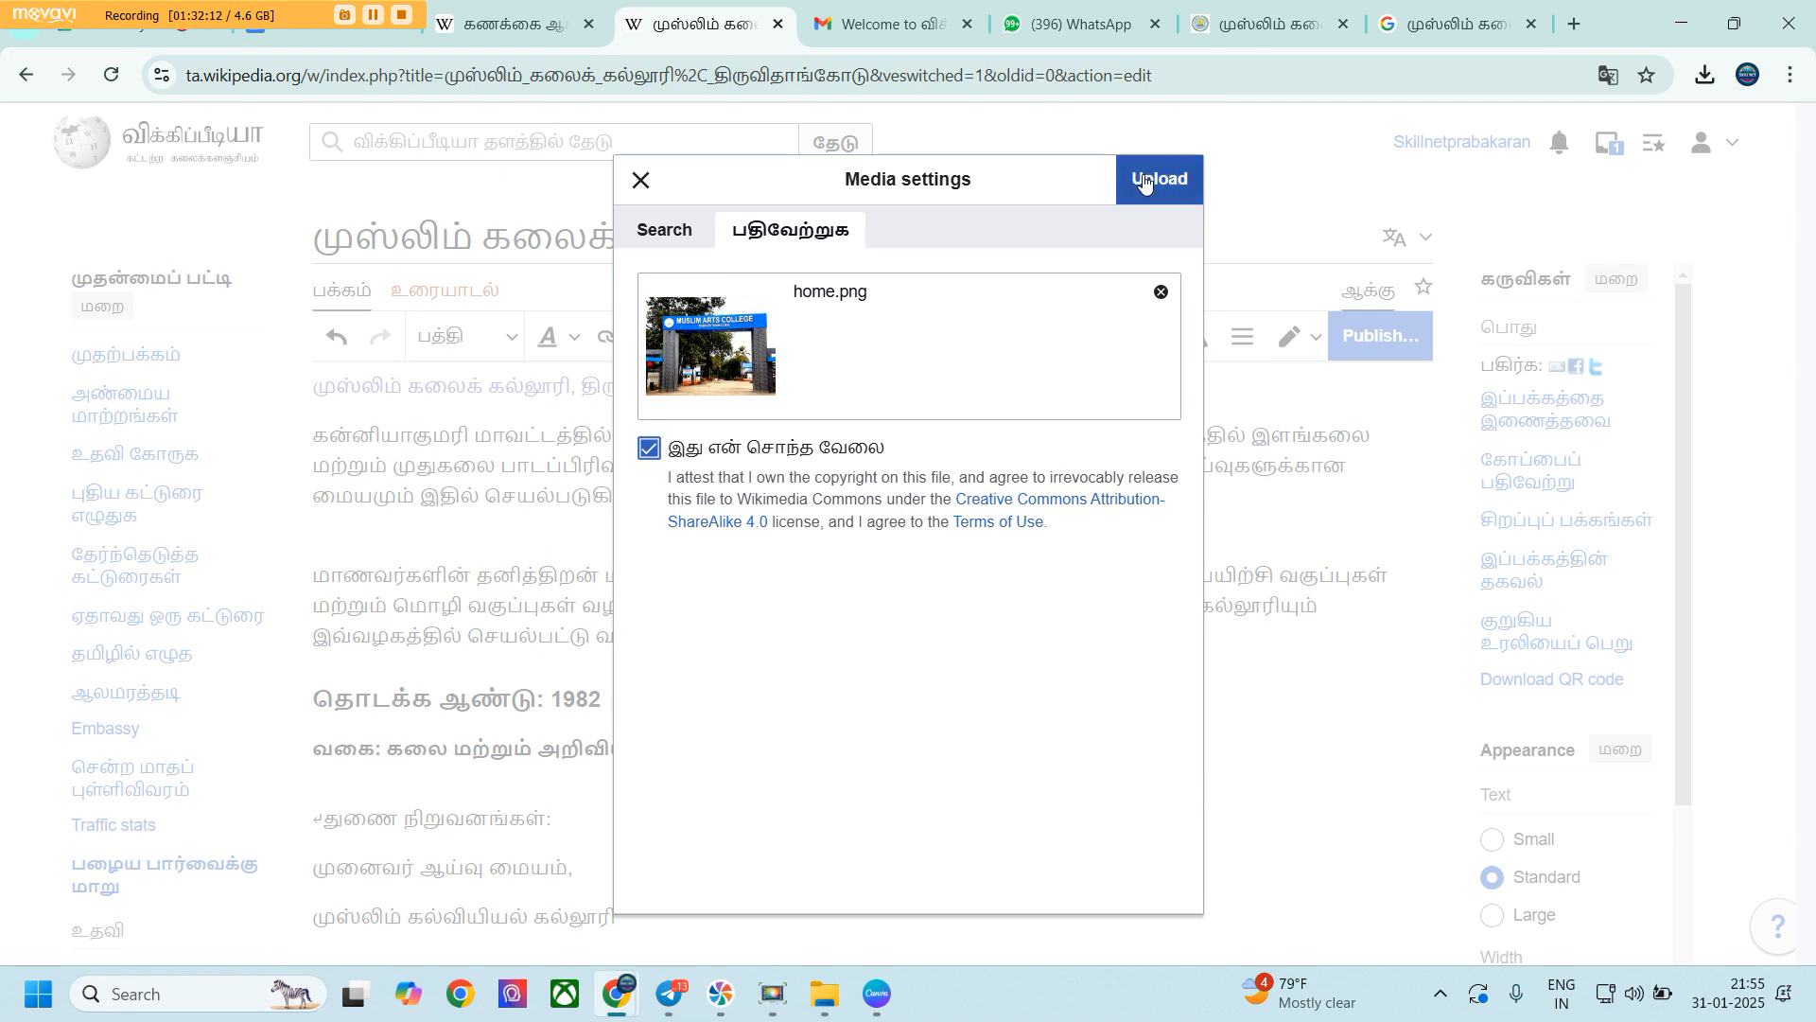
left_click(1145, 180)
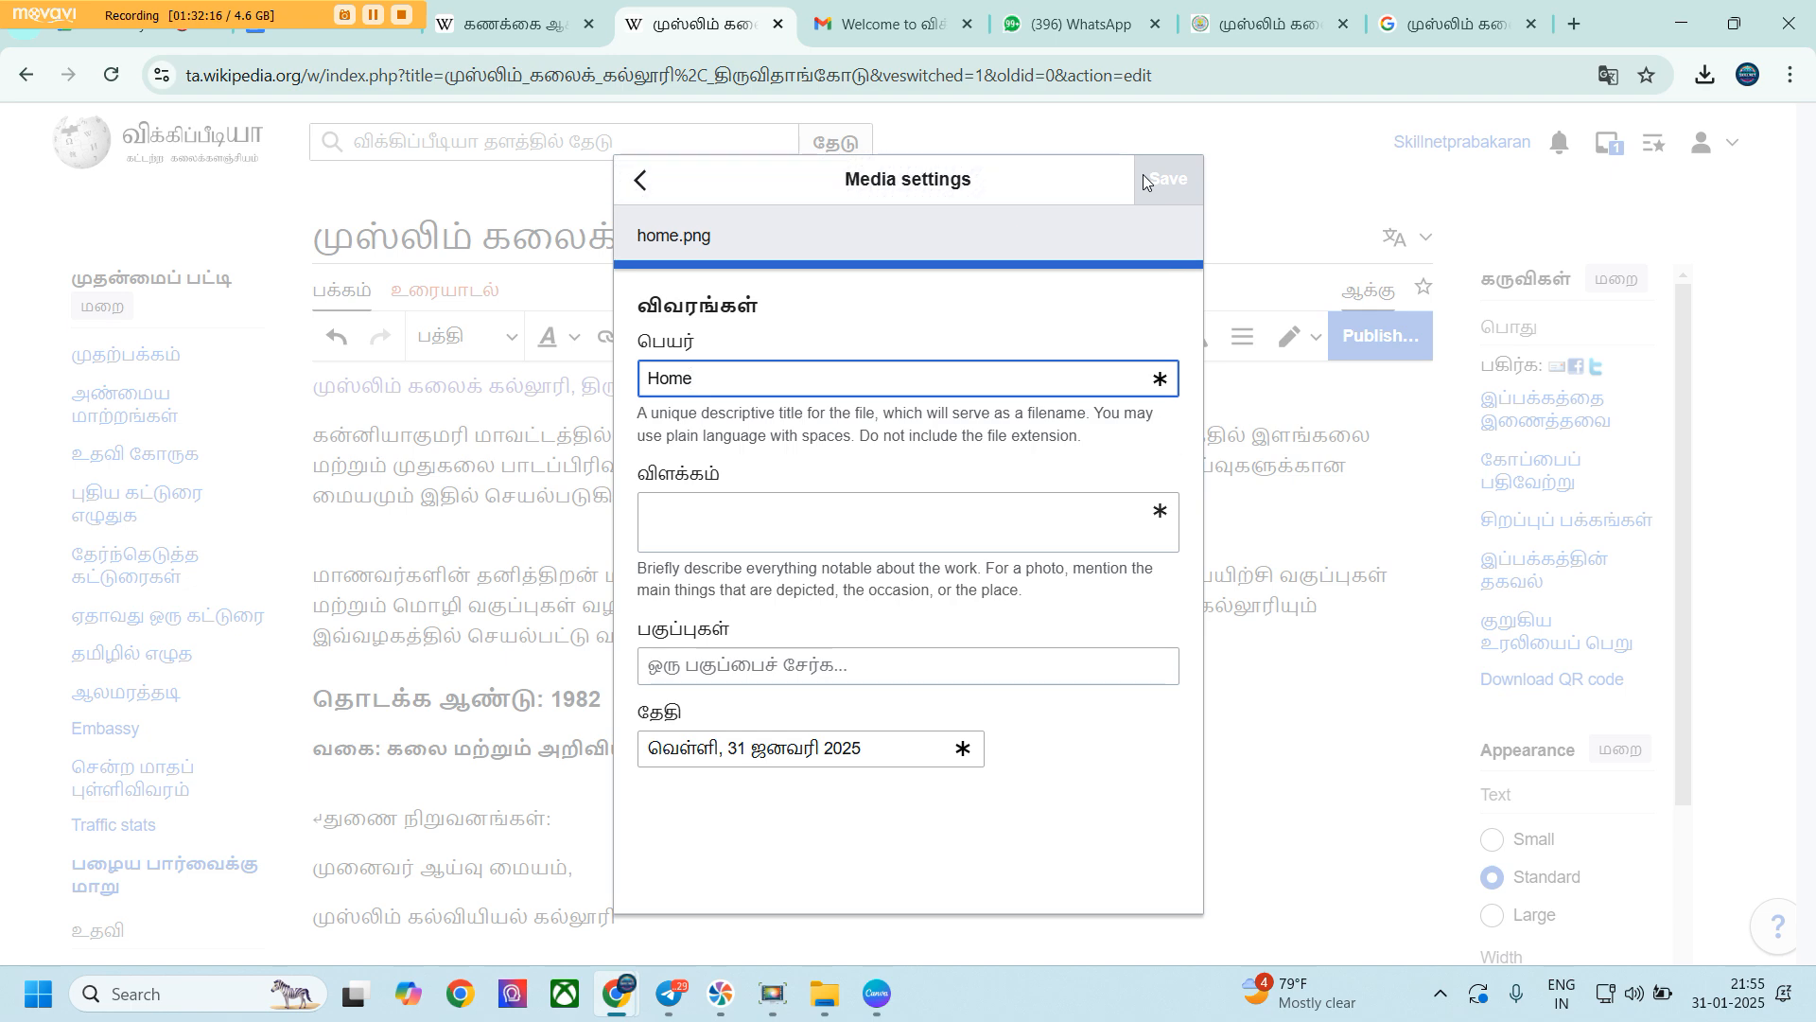
Set the uploaded image's name to முஸ்லீம் கலைக் கல்லூரி, copied from the college website's research page
left_click_drag(706, 377, 610, 378)
left_click(1262, 23)
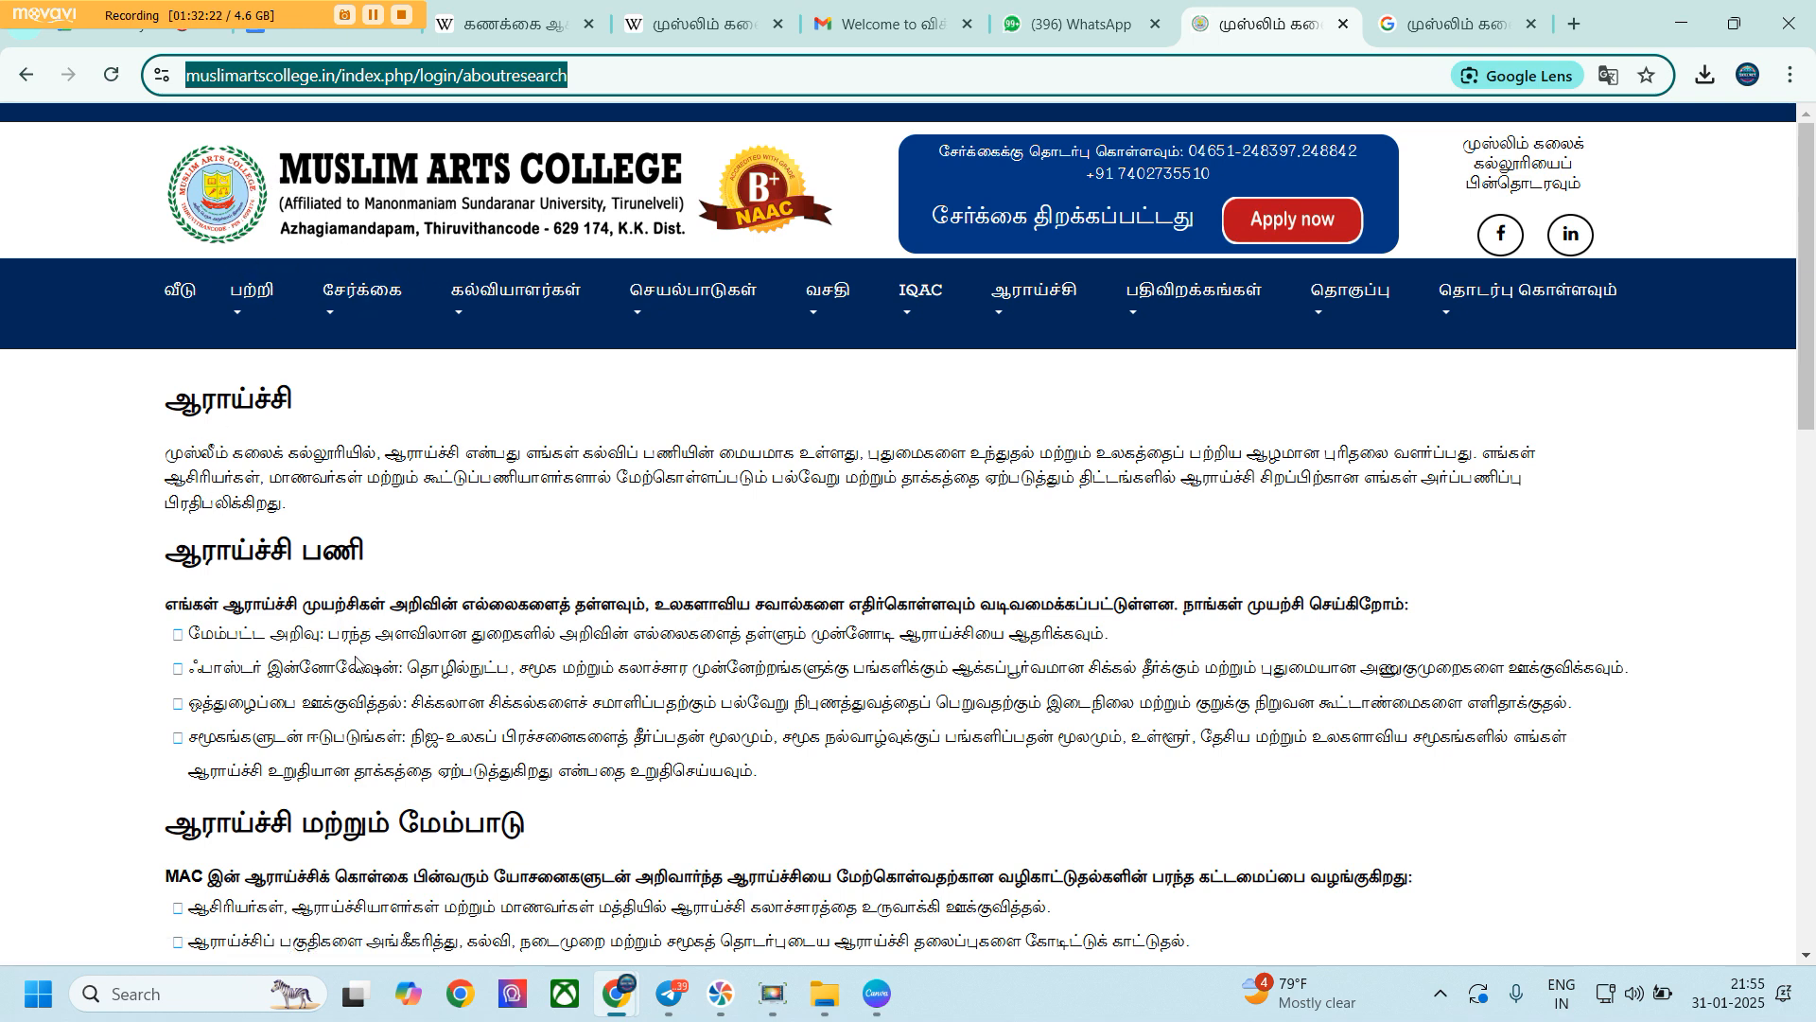
left_click_drag(167, 454, 346, 454)
right_click(315, 461)
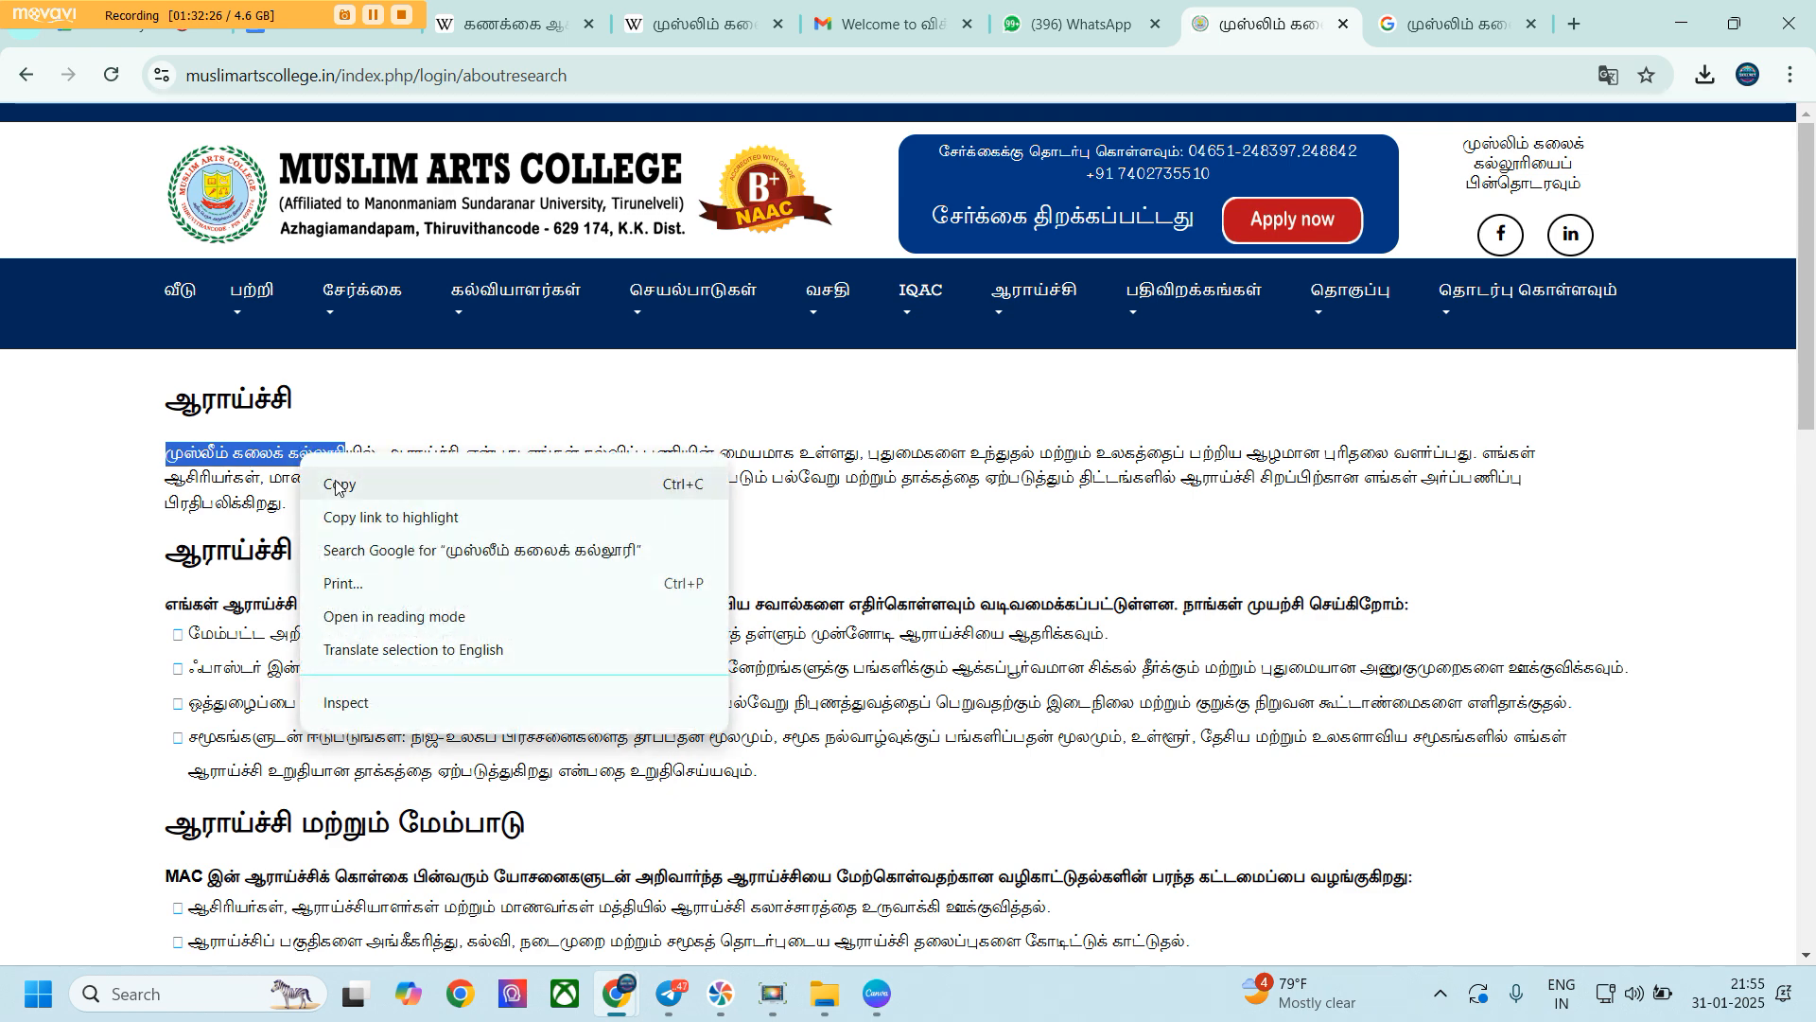
left_click(340, 483)
left_click(695, 24)
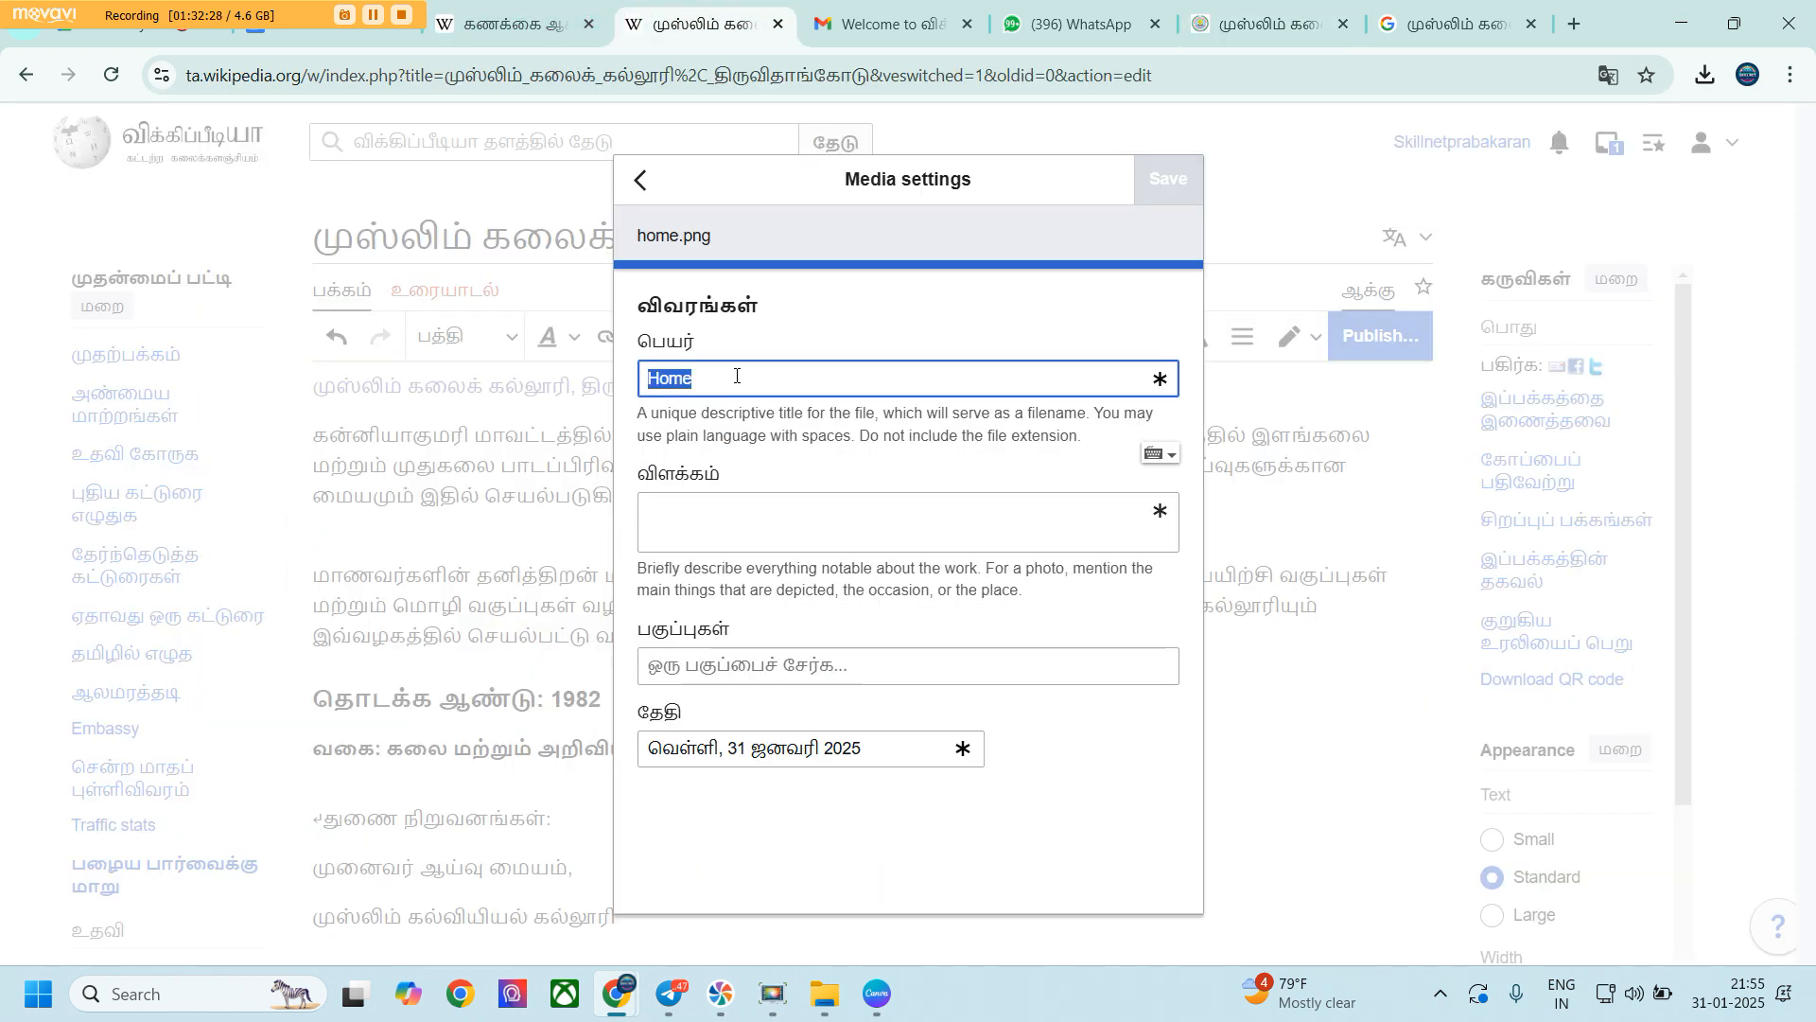
key("ctrl+v")
Fill the image description with the first paragraph under விவரம் copied from the IMAGE GALLERY chat in Telegram
left_click(723, 532)
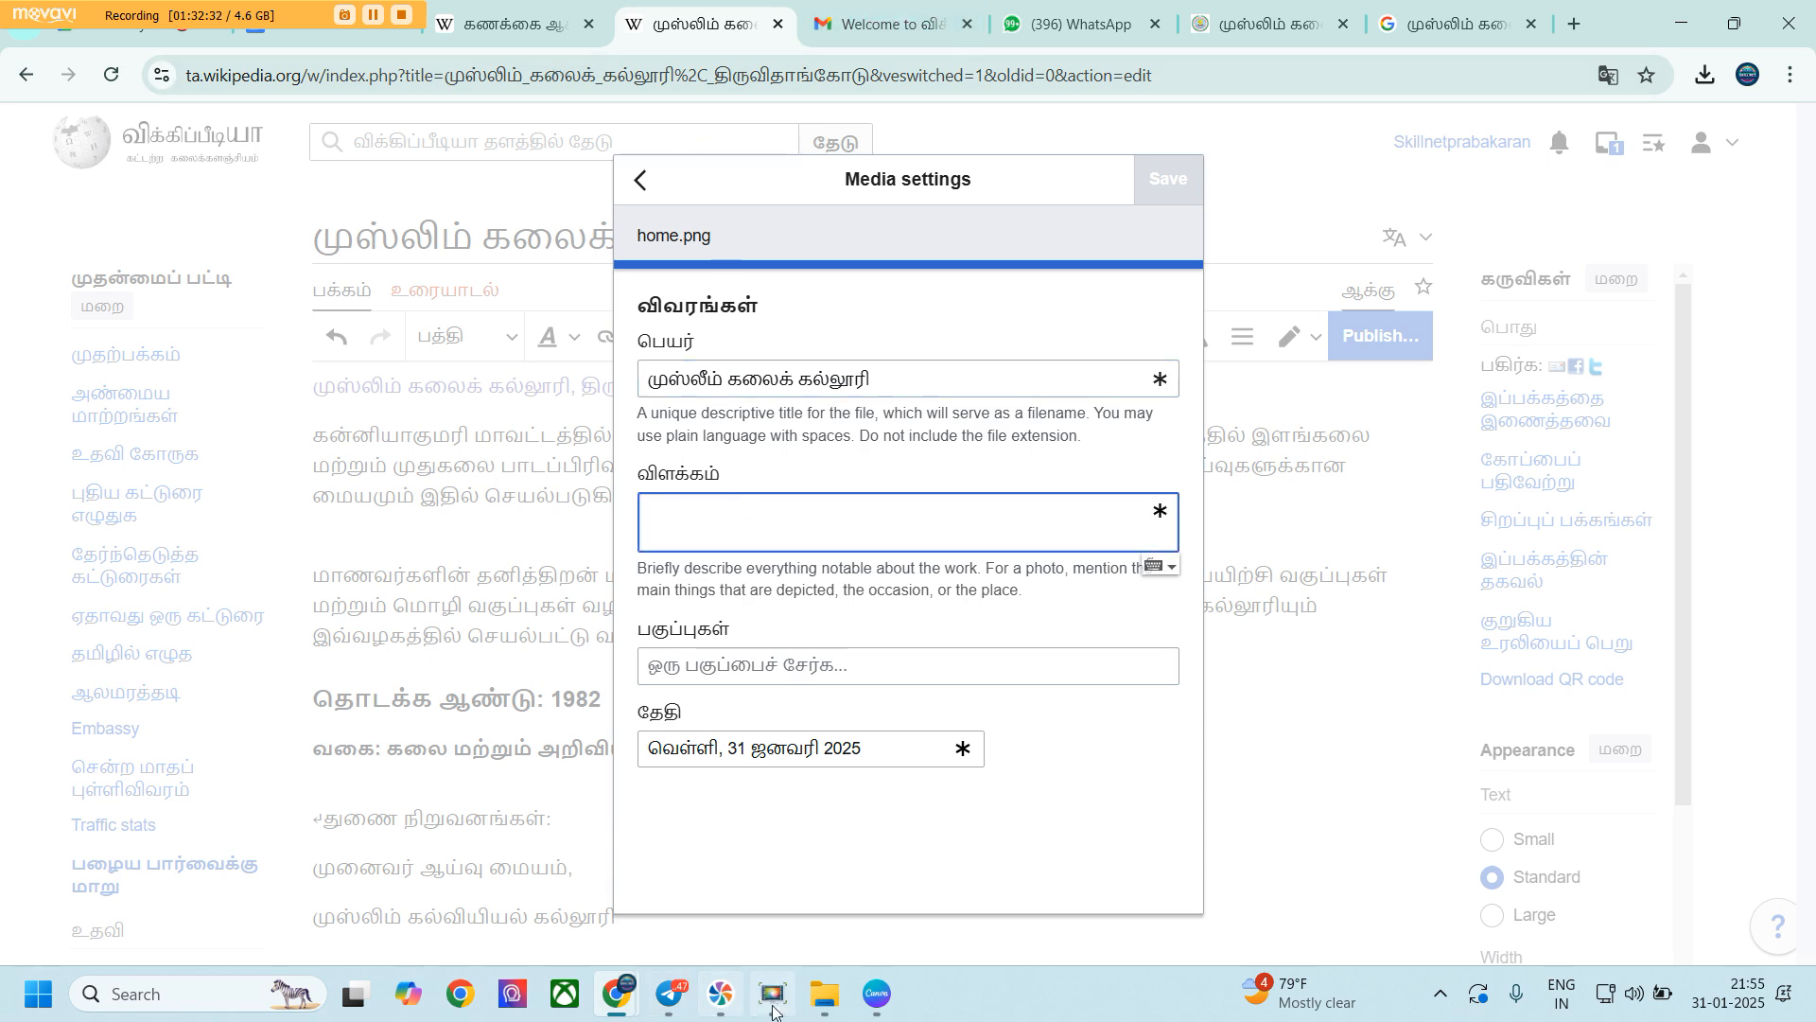
left_click(683, 993)
left_click(695, 556)
left_click_drag(527, 651, 799, 755)
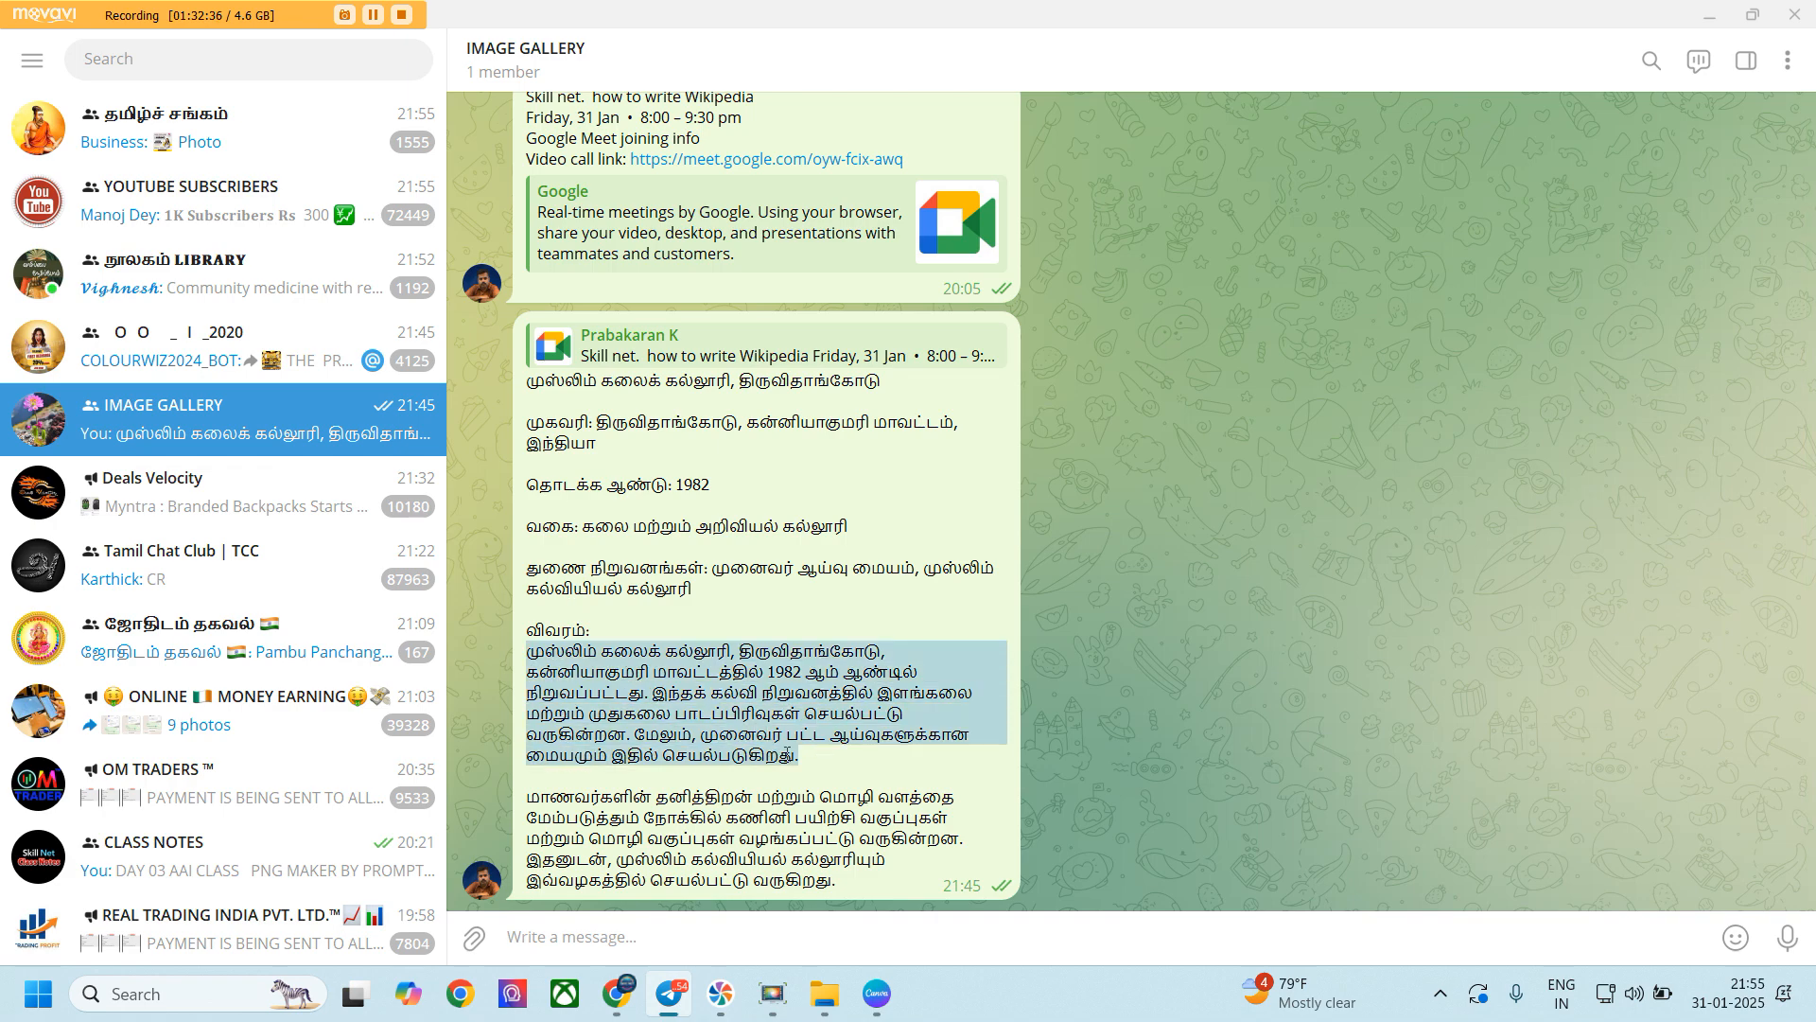
right_click(719, 710)
left_click(861, 414)
left_click(1710, 14)
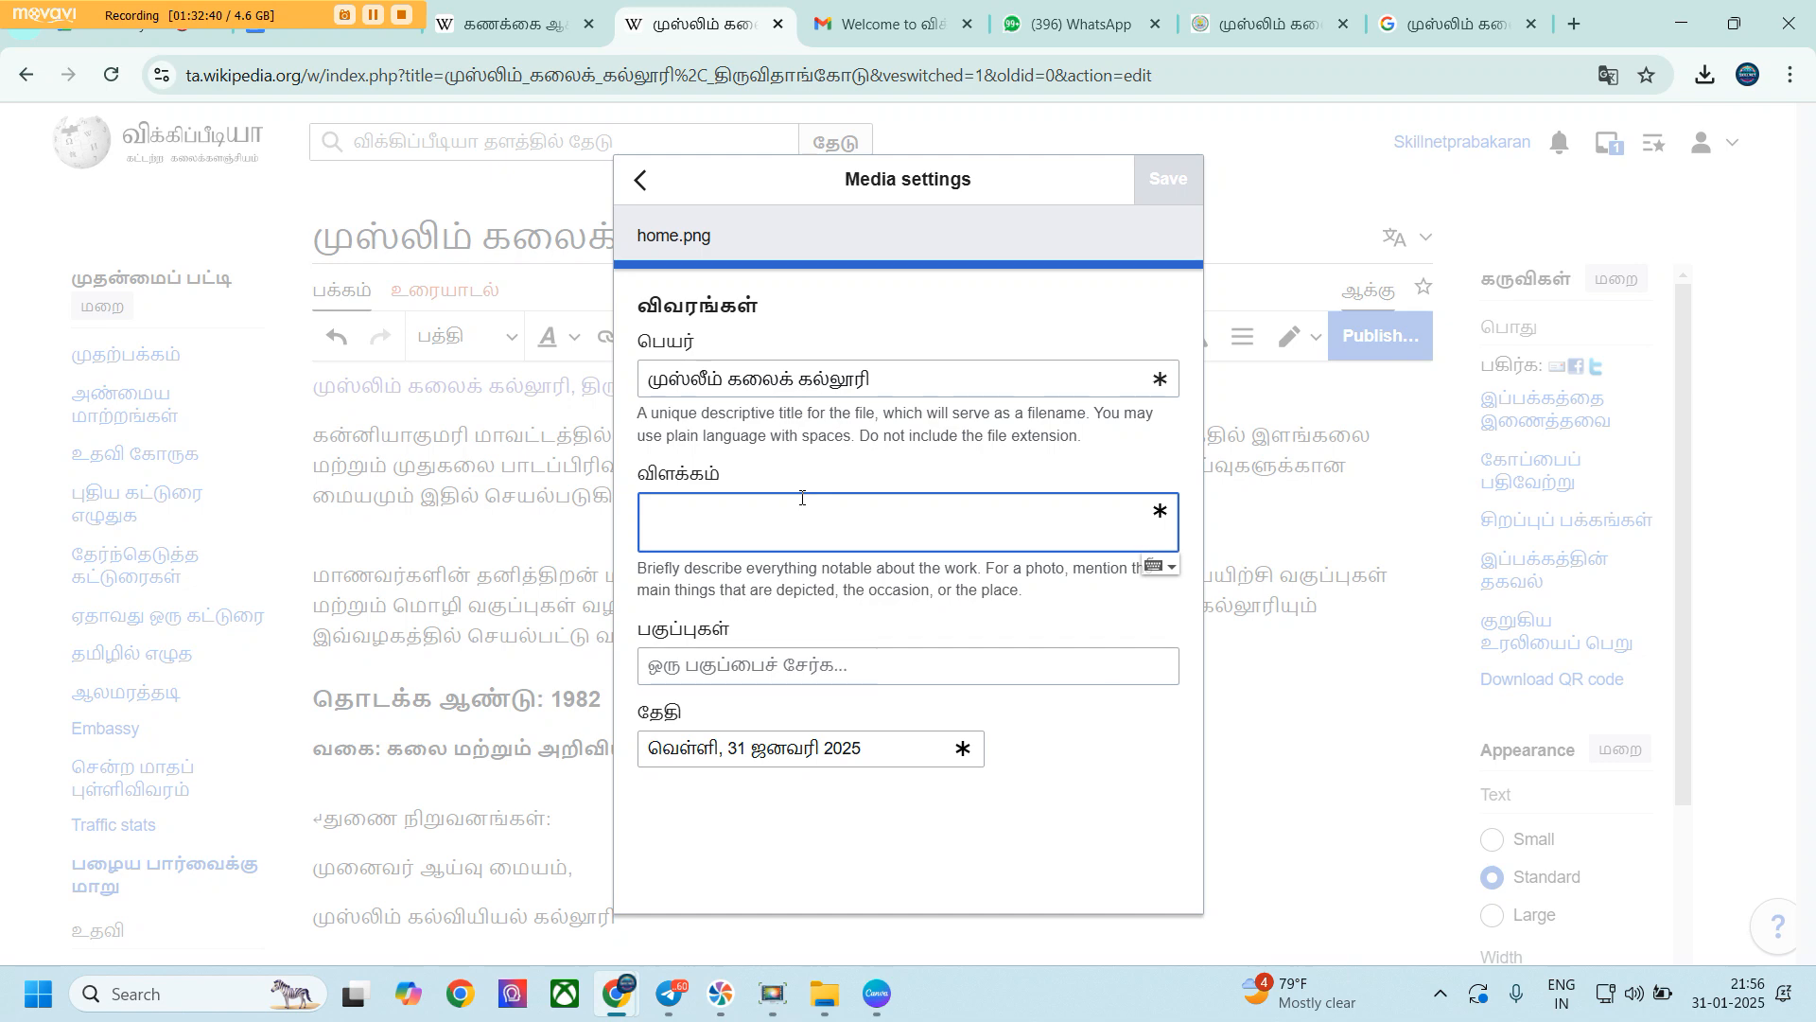
key("ctrl+v")
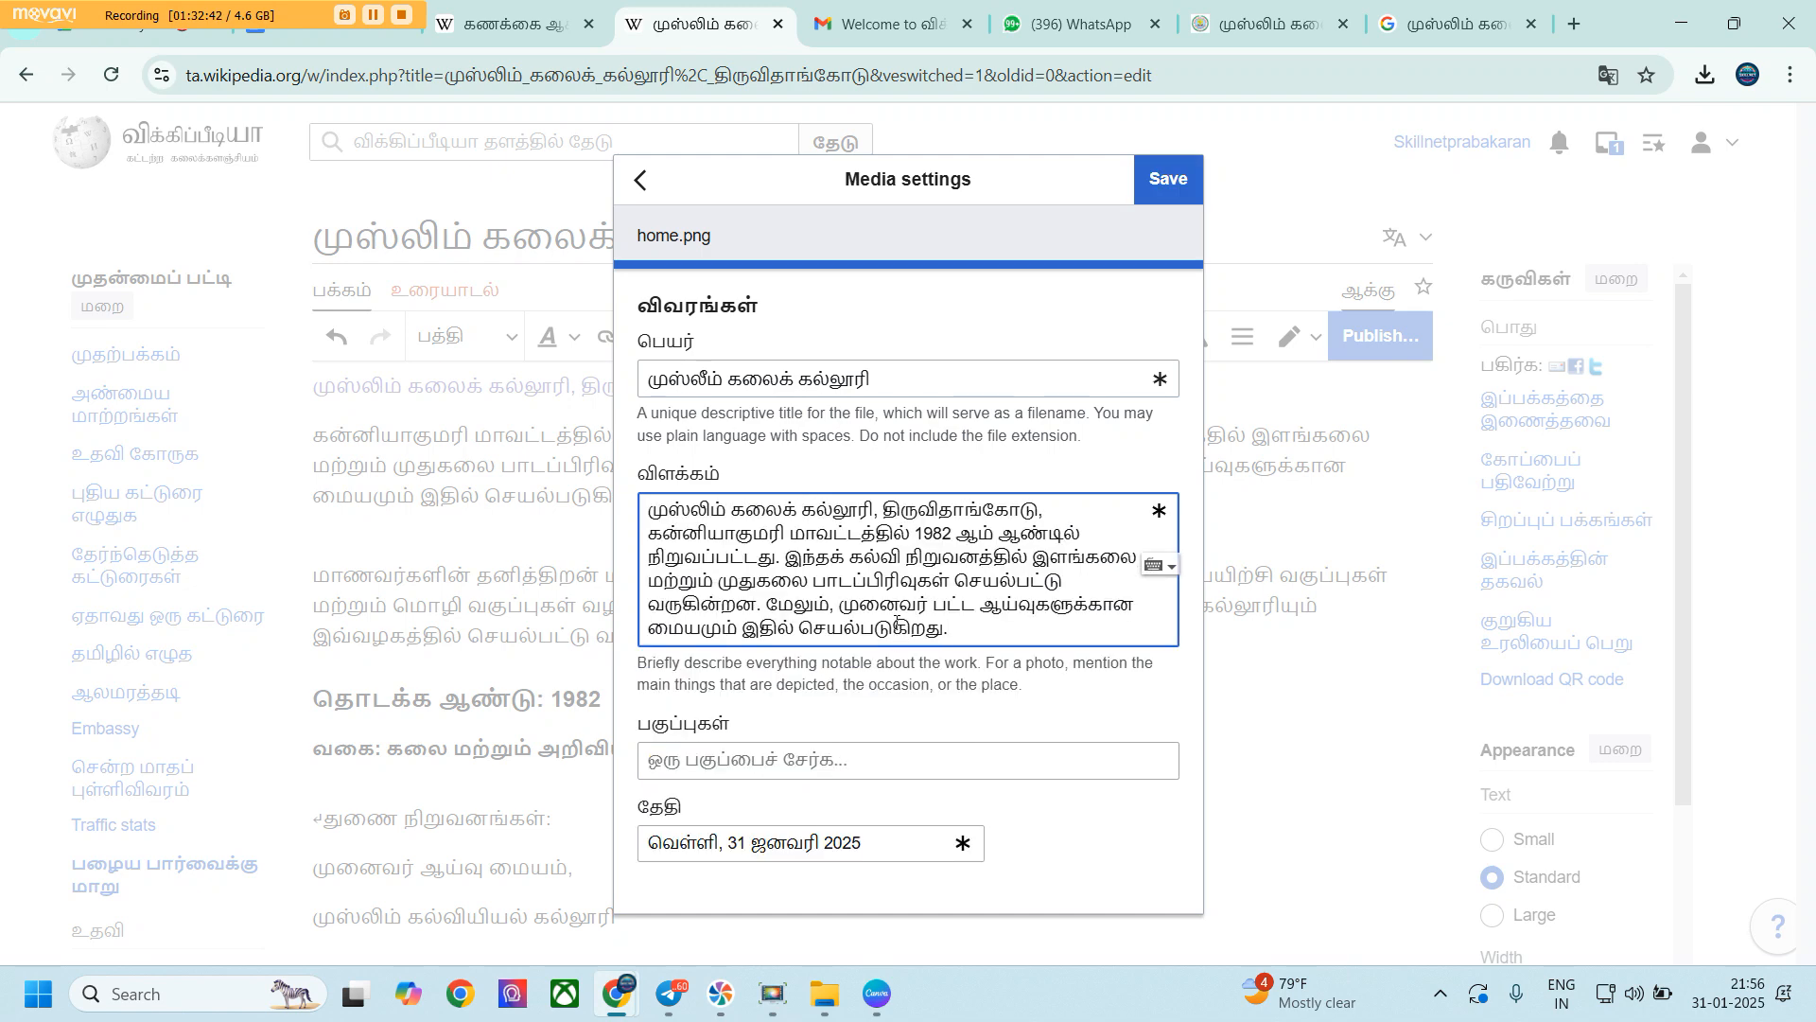
Shorten the image description by deleting everything after its first sentence, starting from இந்தக் கல்வி நிறுவனத்தில்
left_click_drag(645, 533, 979, 667)
left_click(806, 556)
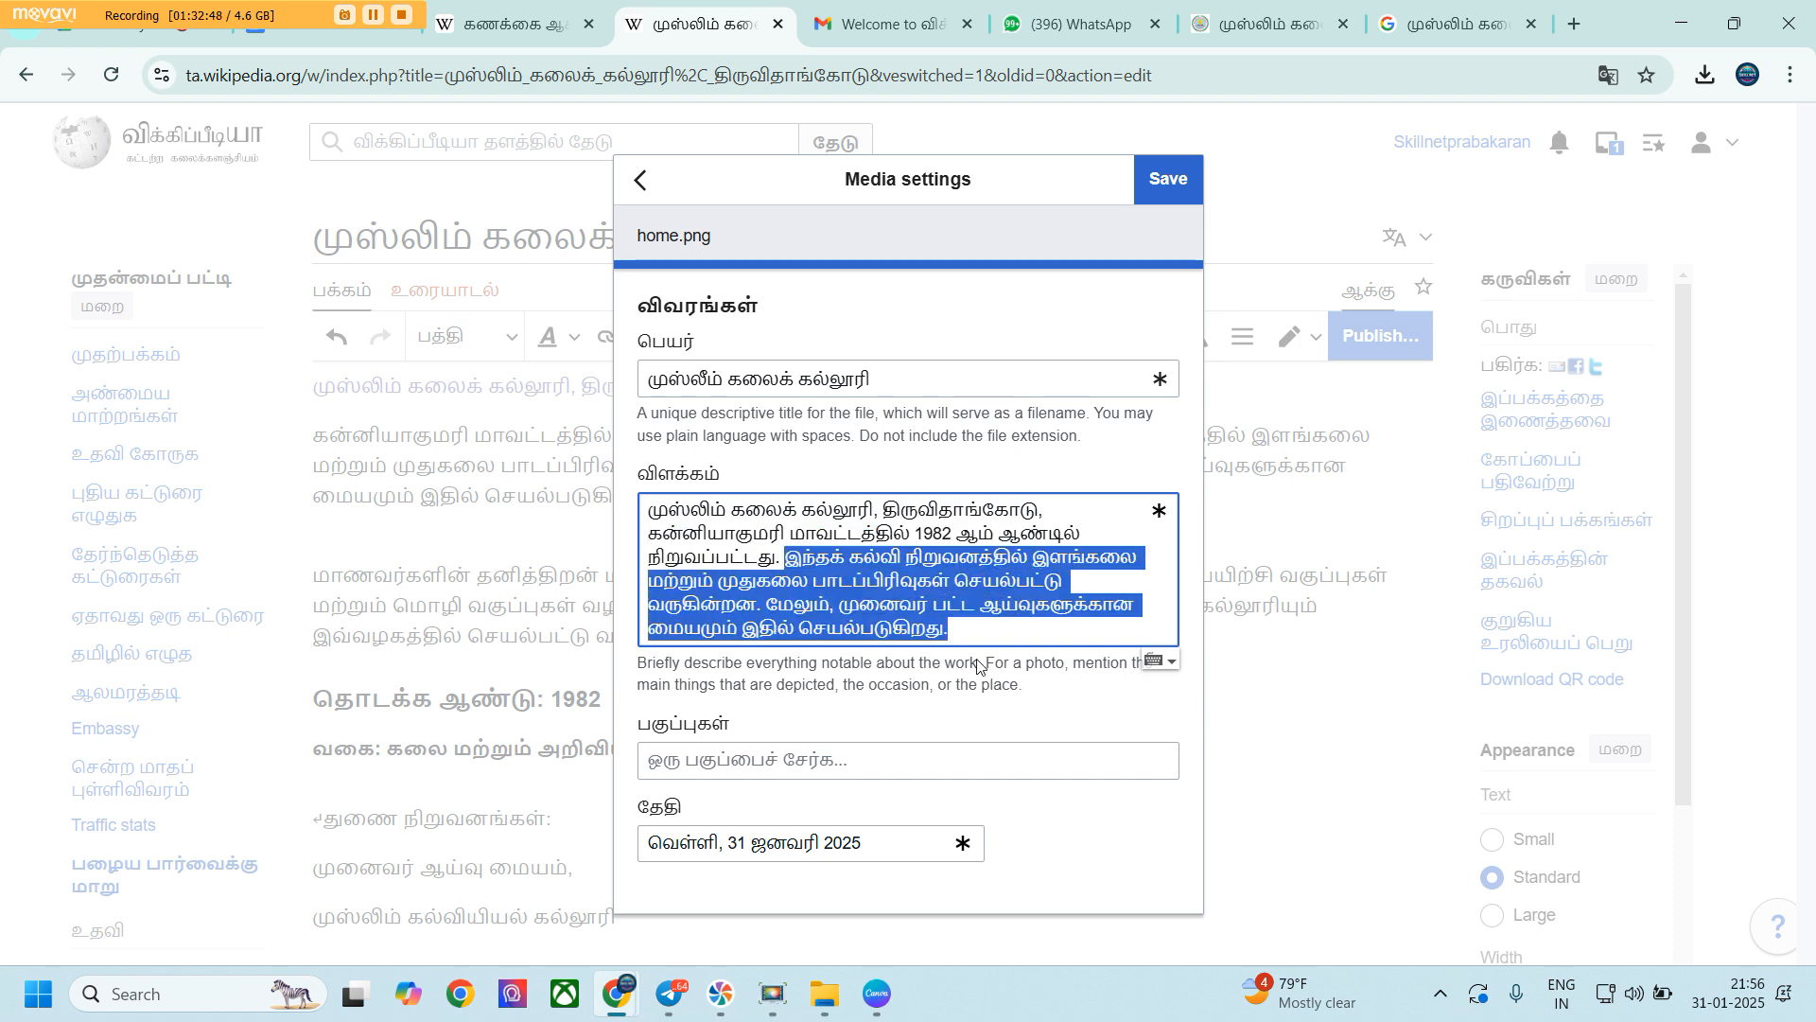
key("BackSpace")
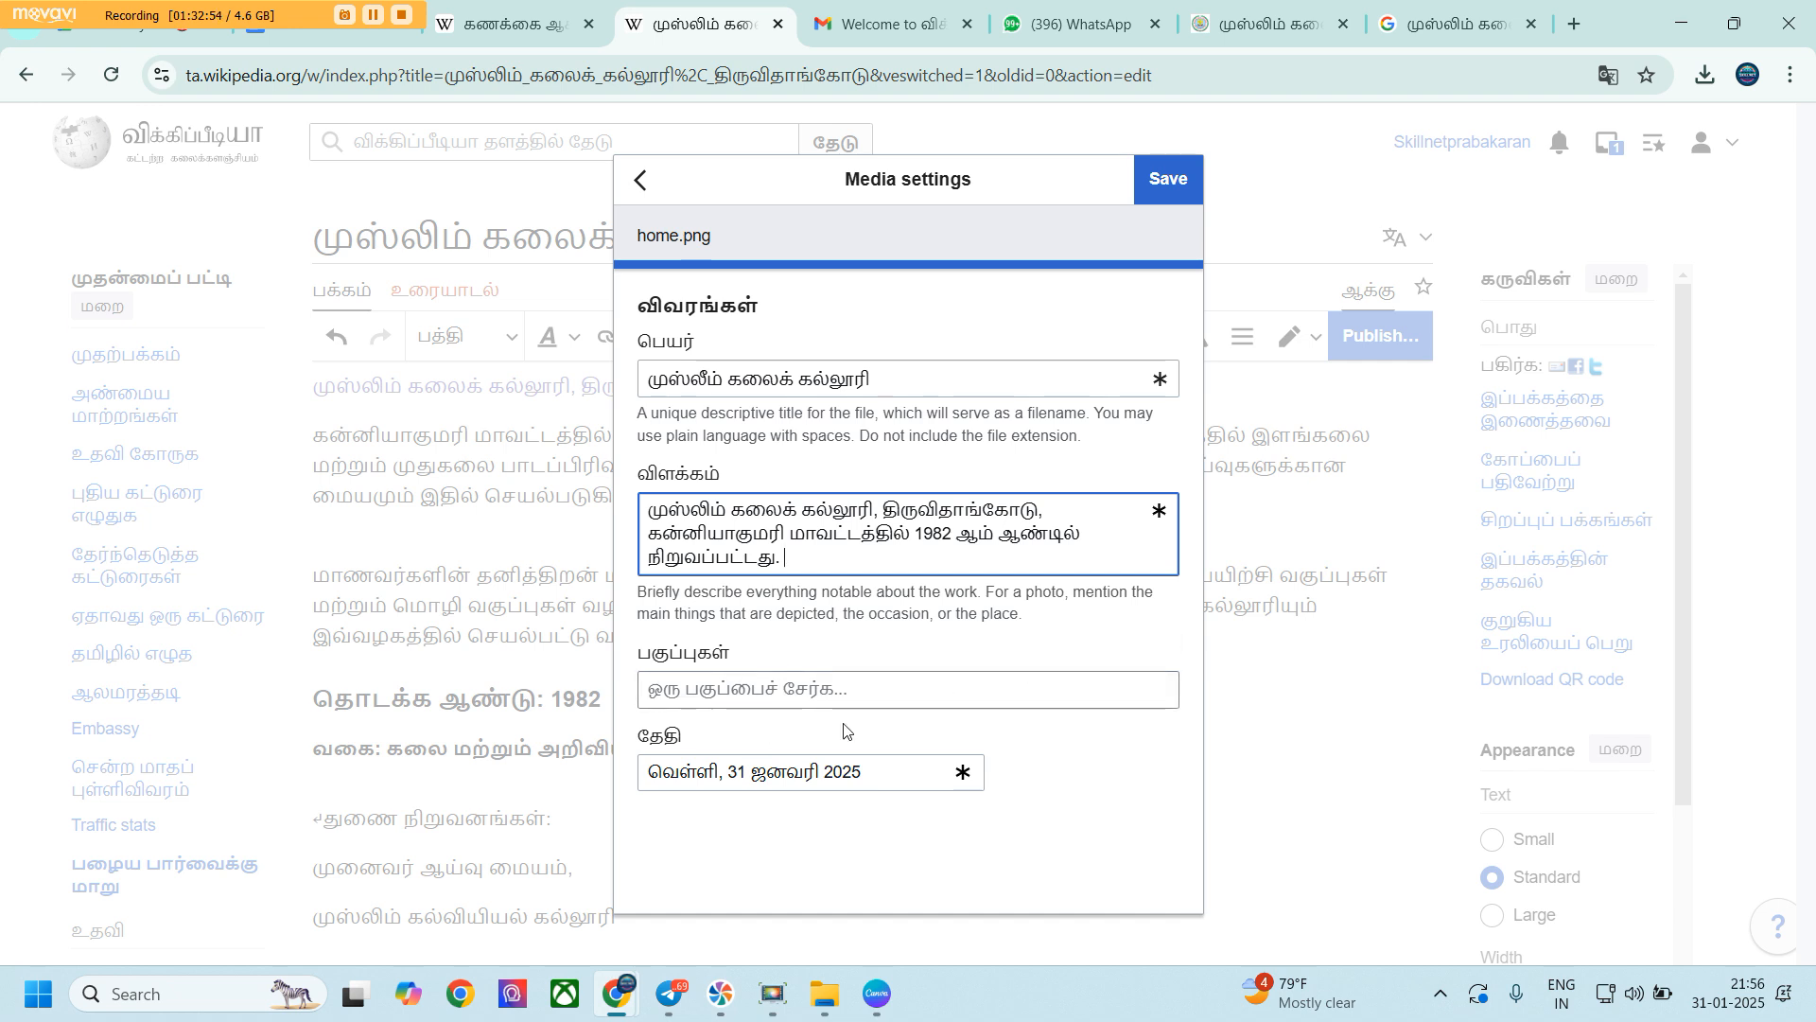
Try to save the image details, and leave the media settings without inserting an image
left_click(1173, 183)
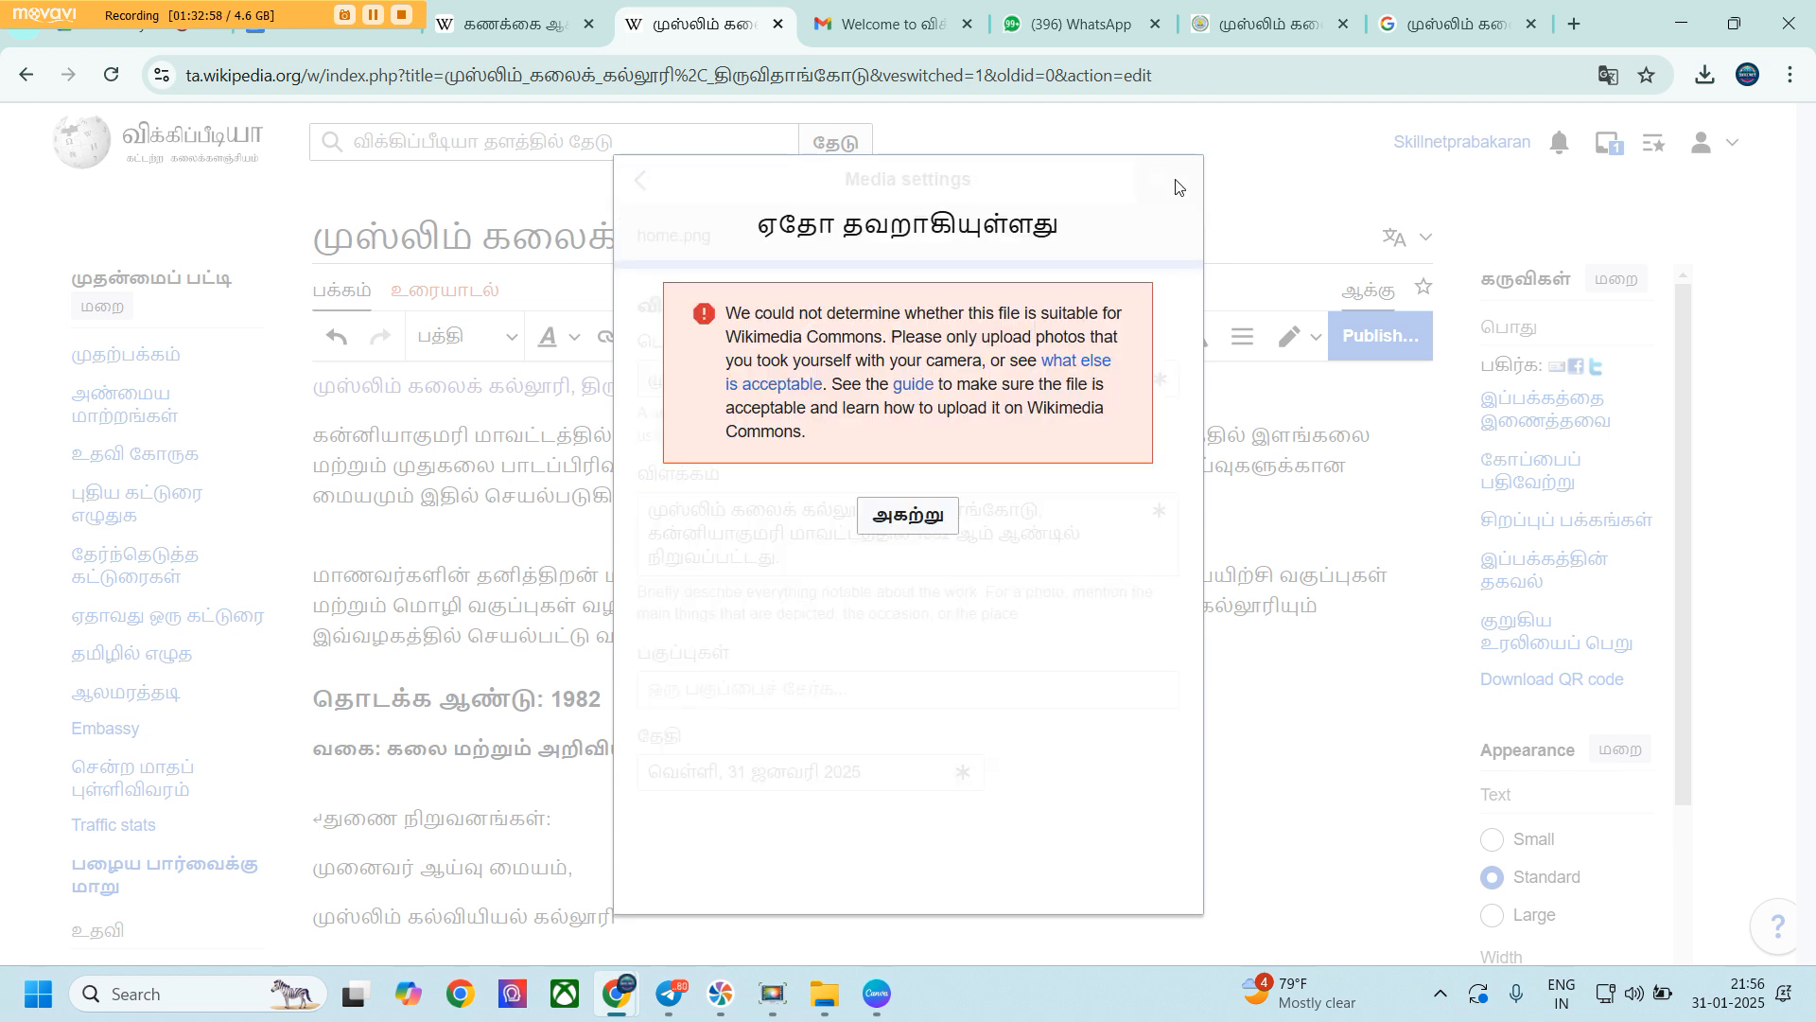
left_click(927, 520)
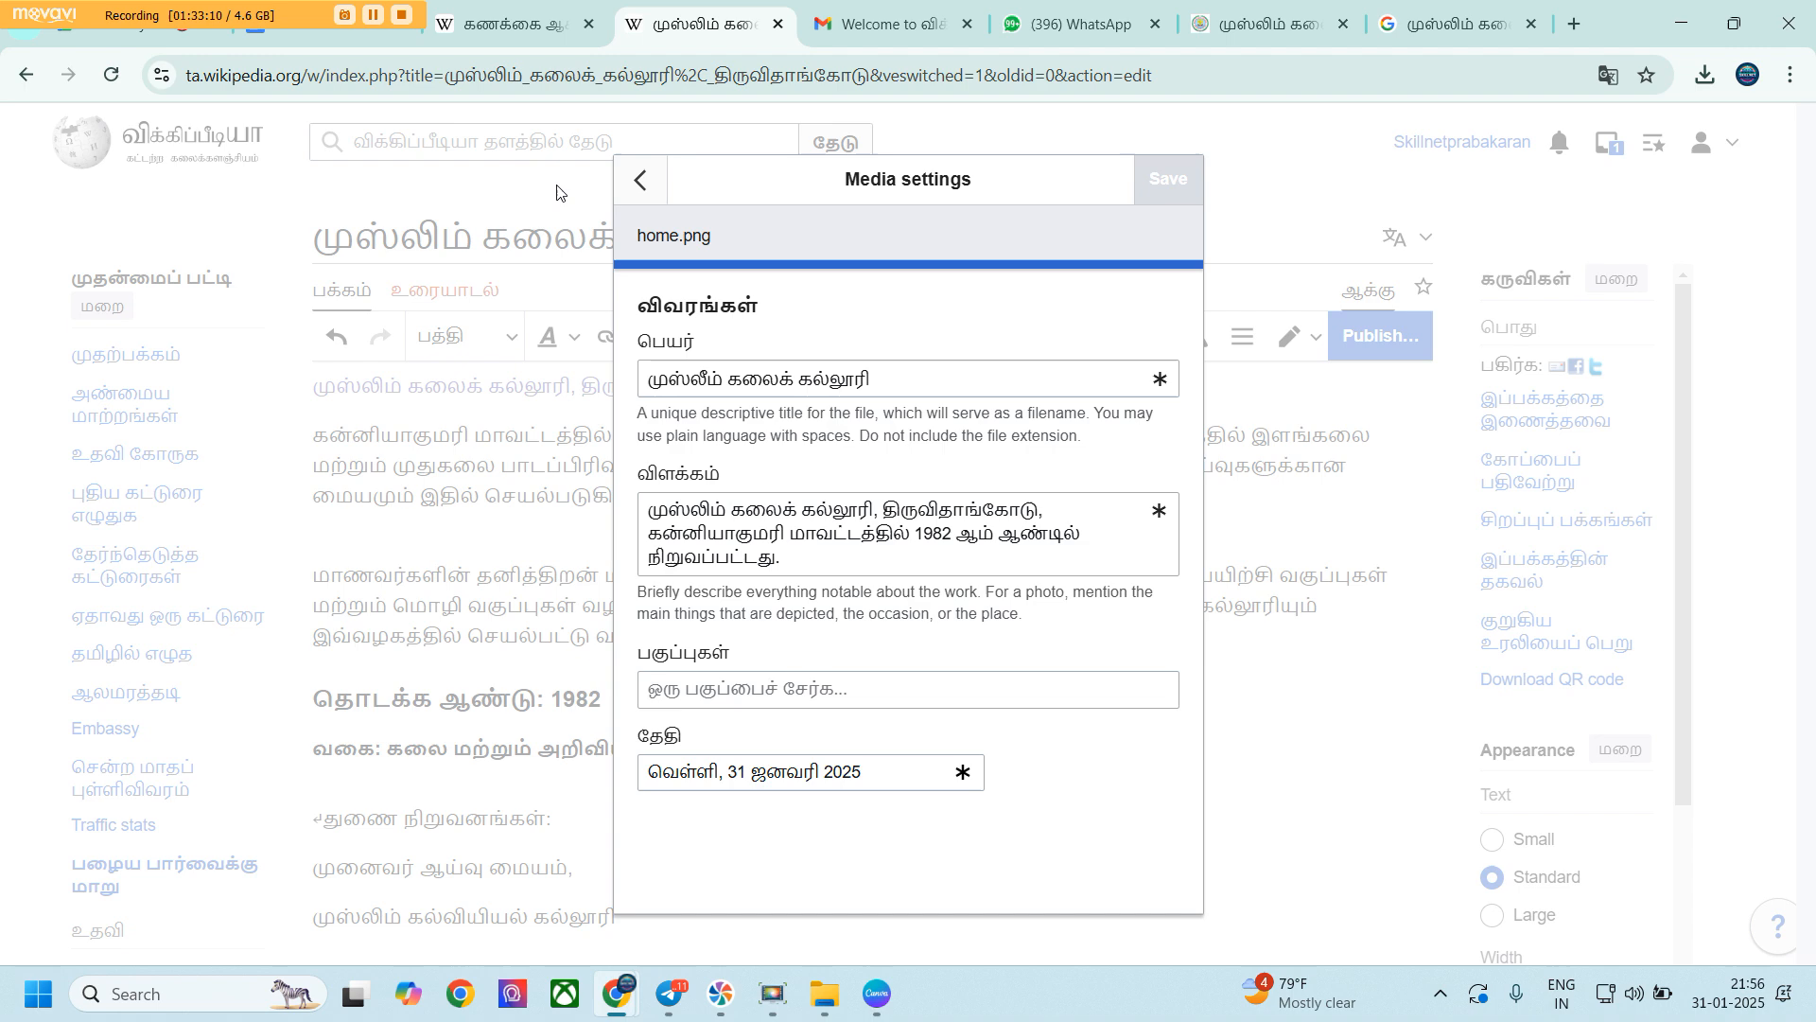
left_click(641, 182)
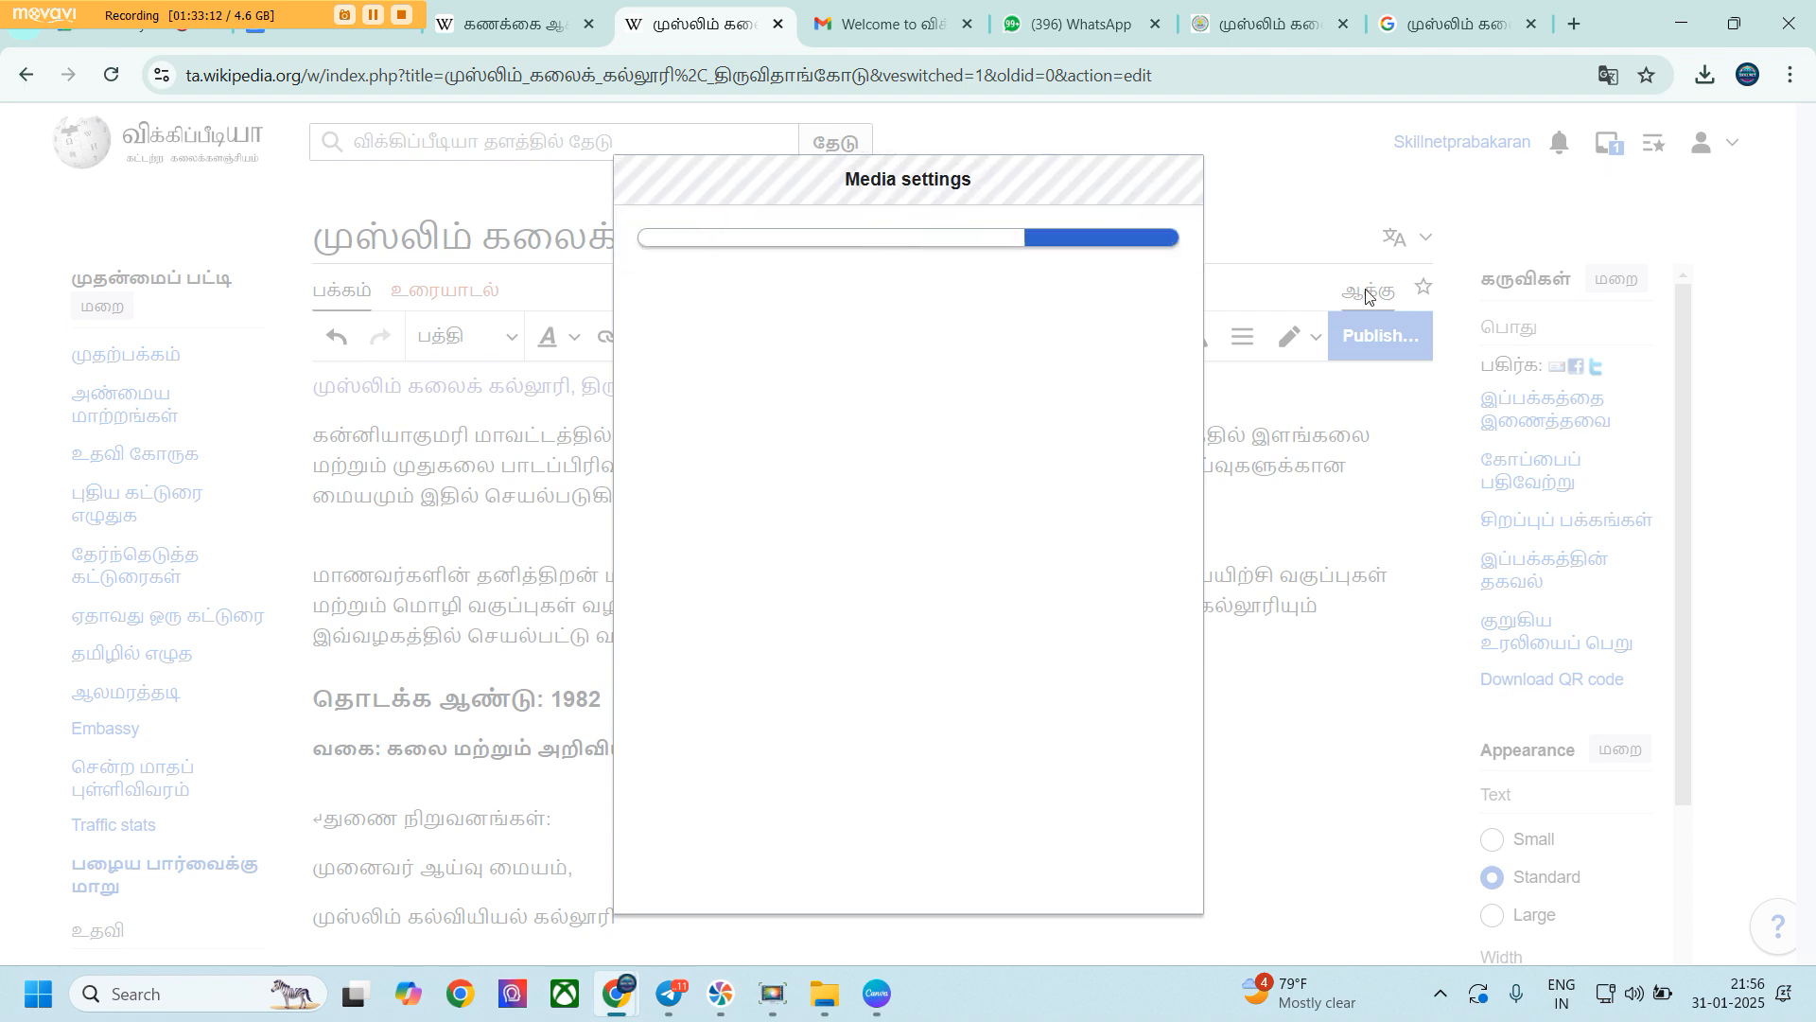
left_click(641, 179)
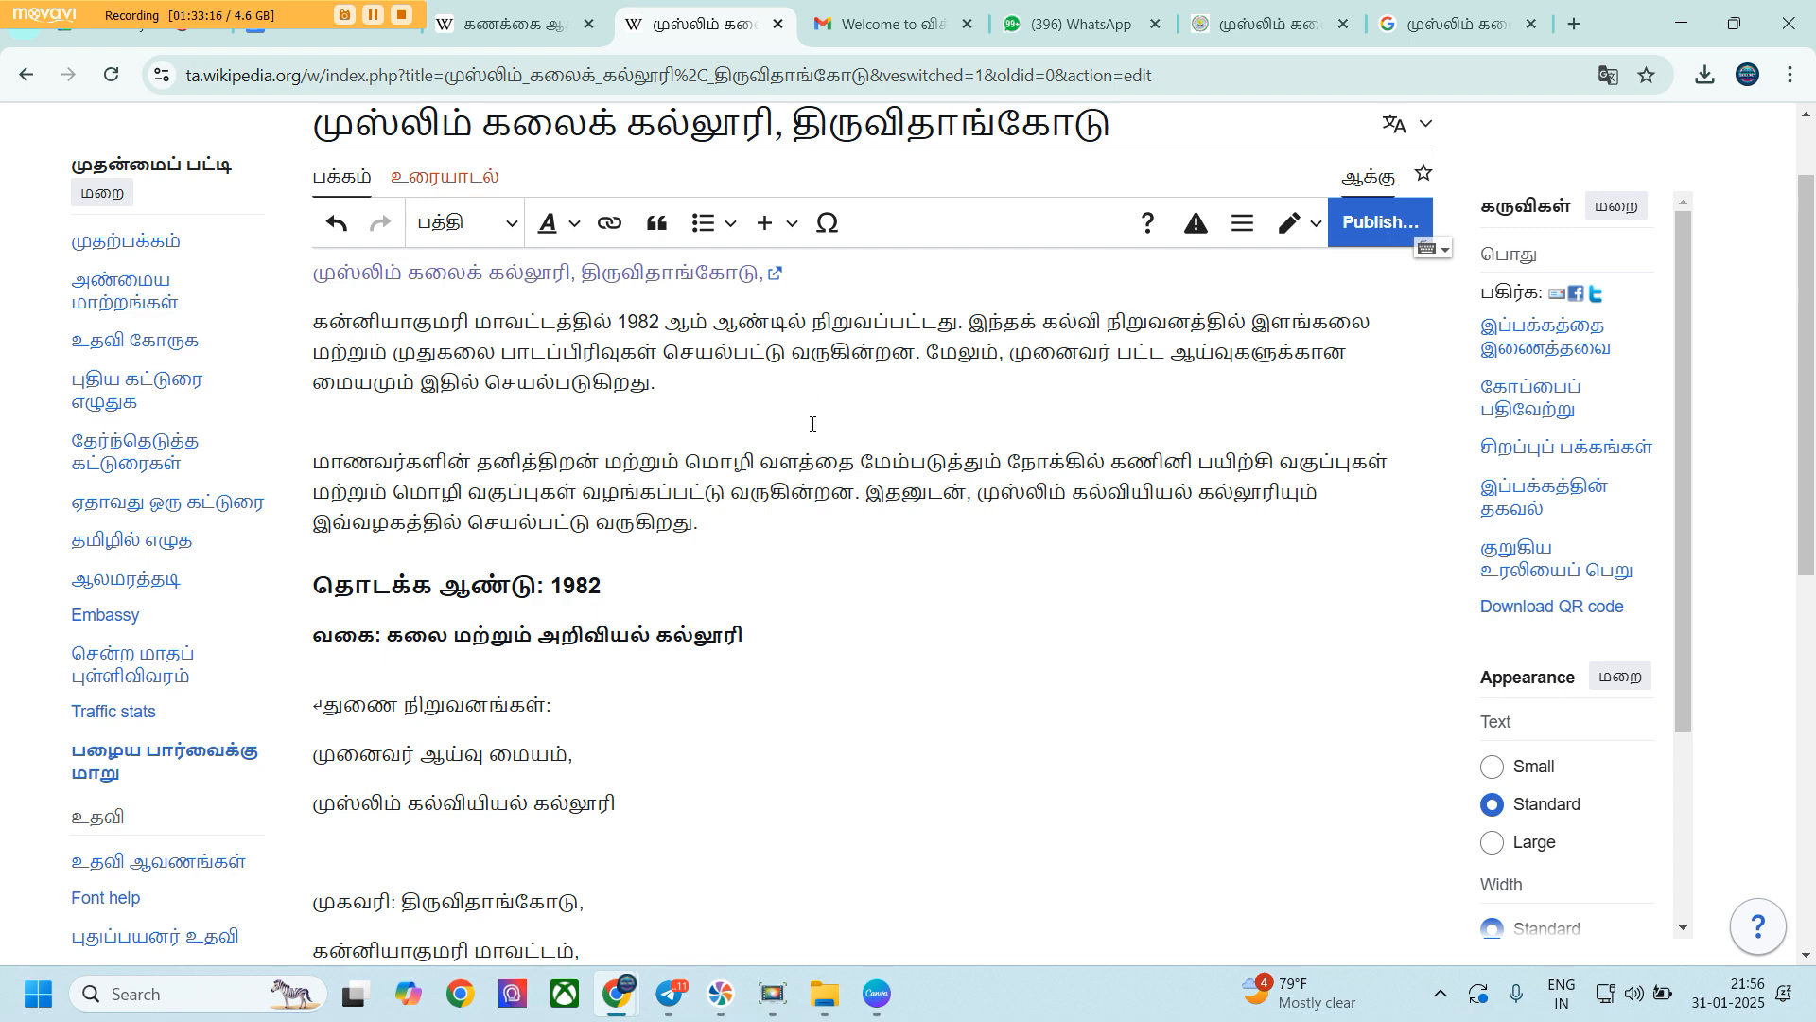
Insert a table with four rows and four columns below the address line கன்னியாகுமரி மாவட்டம்
scroll(811, 423, "up", 1)
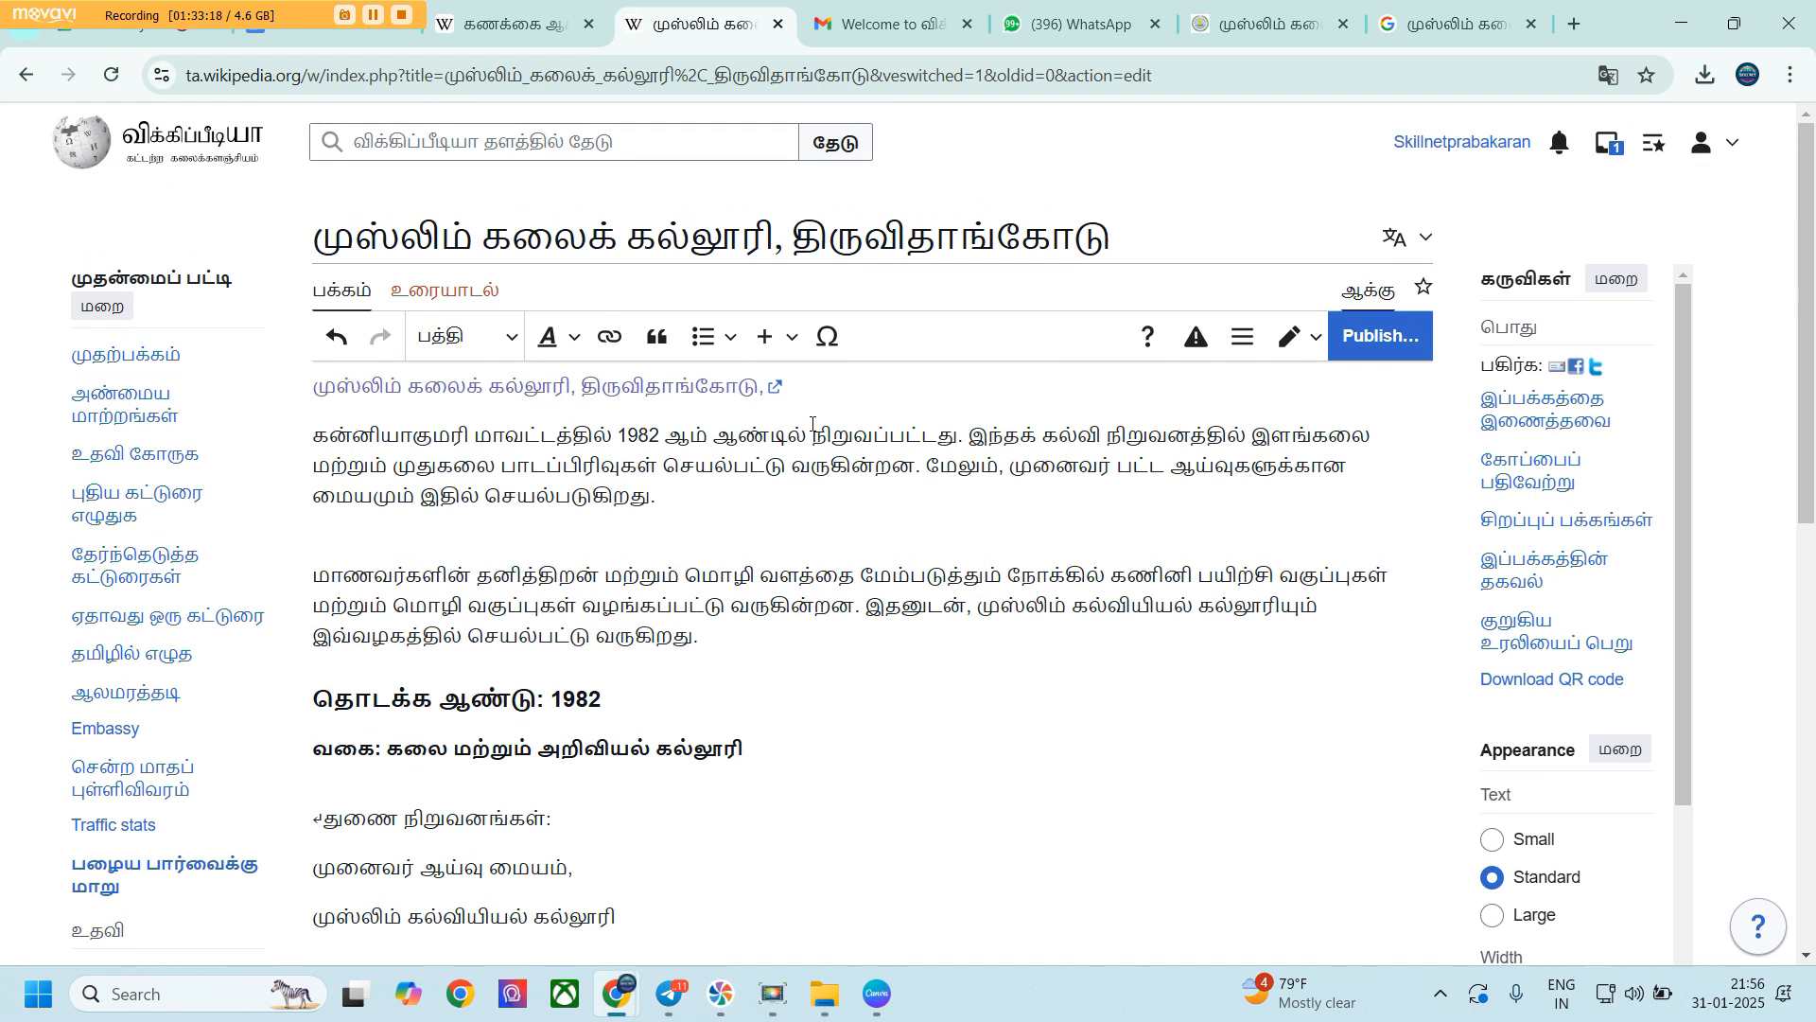
left_click(762, 343)
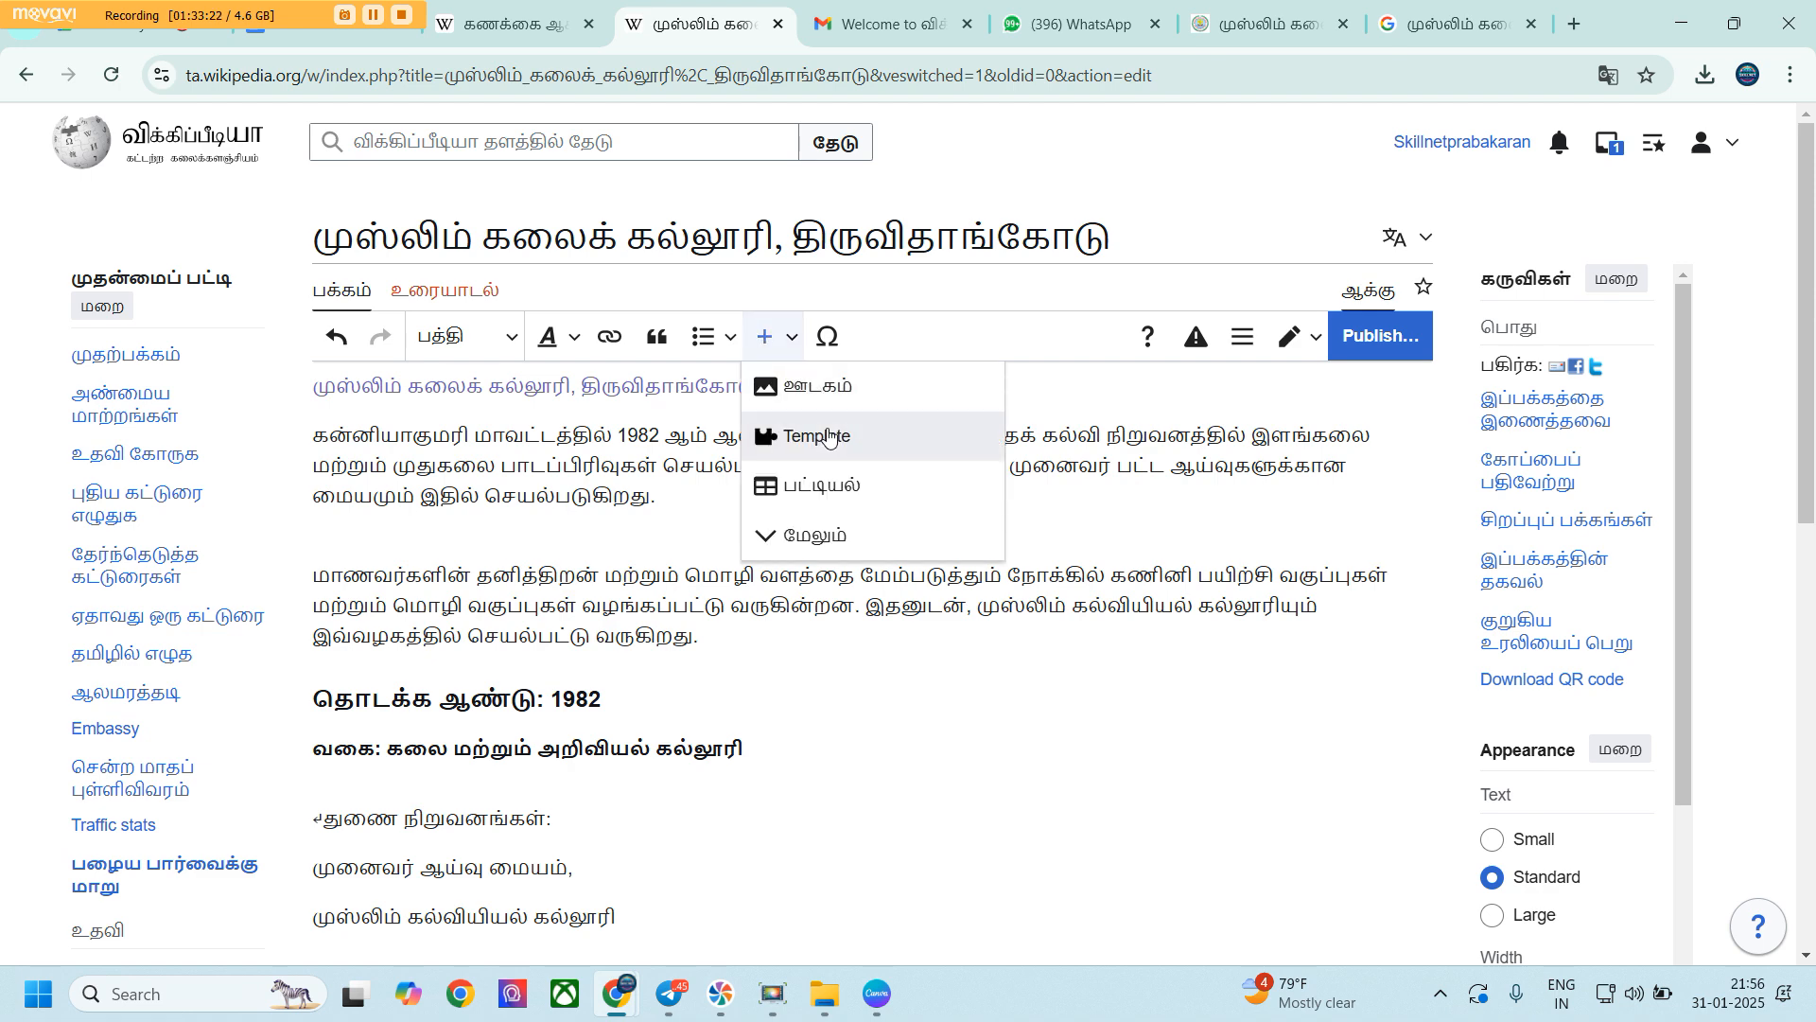
left_click(857, 483)
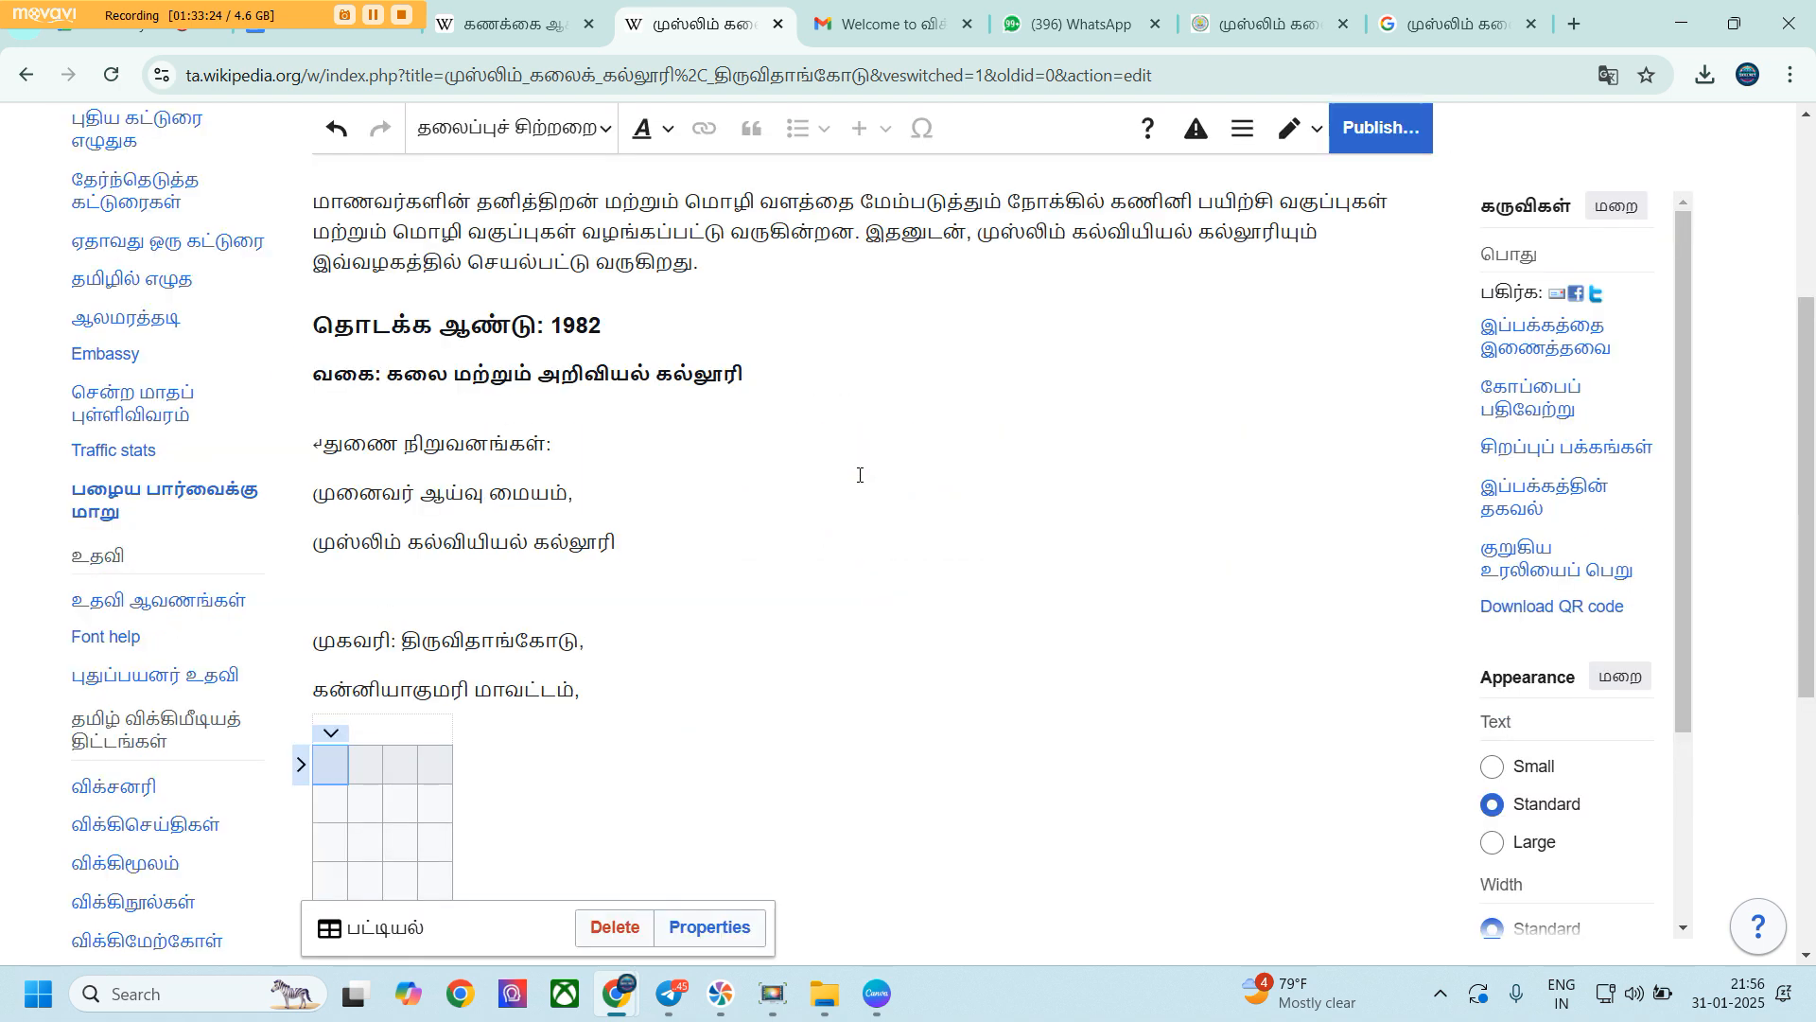
scroll(859, 475, "down", 3)
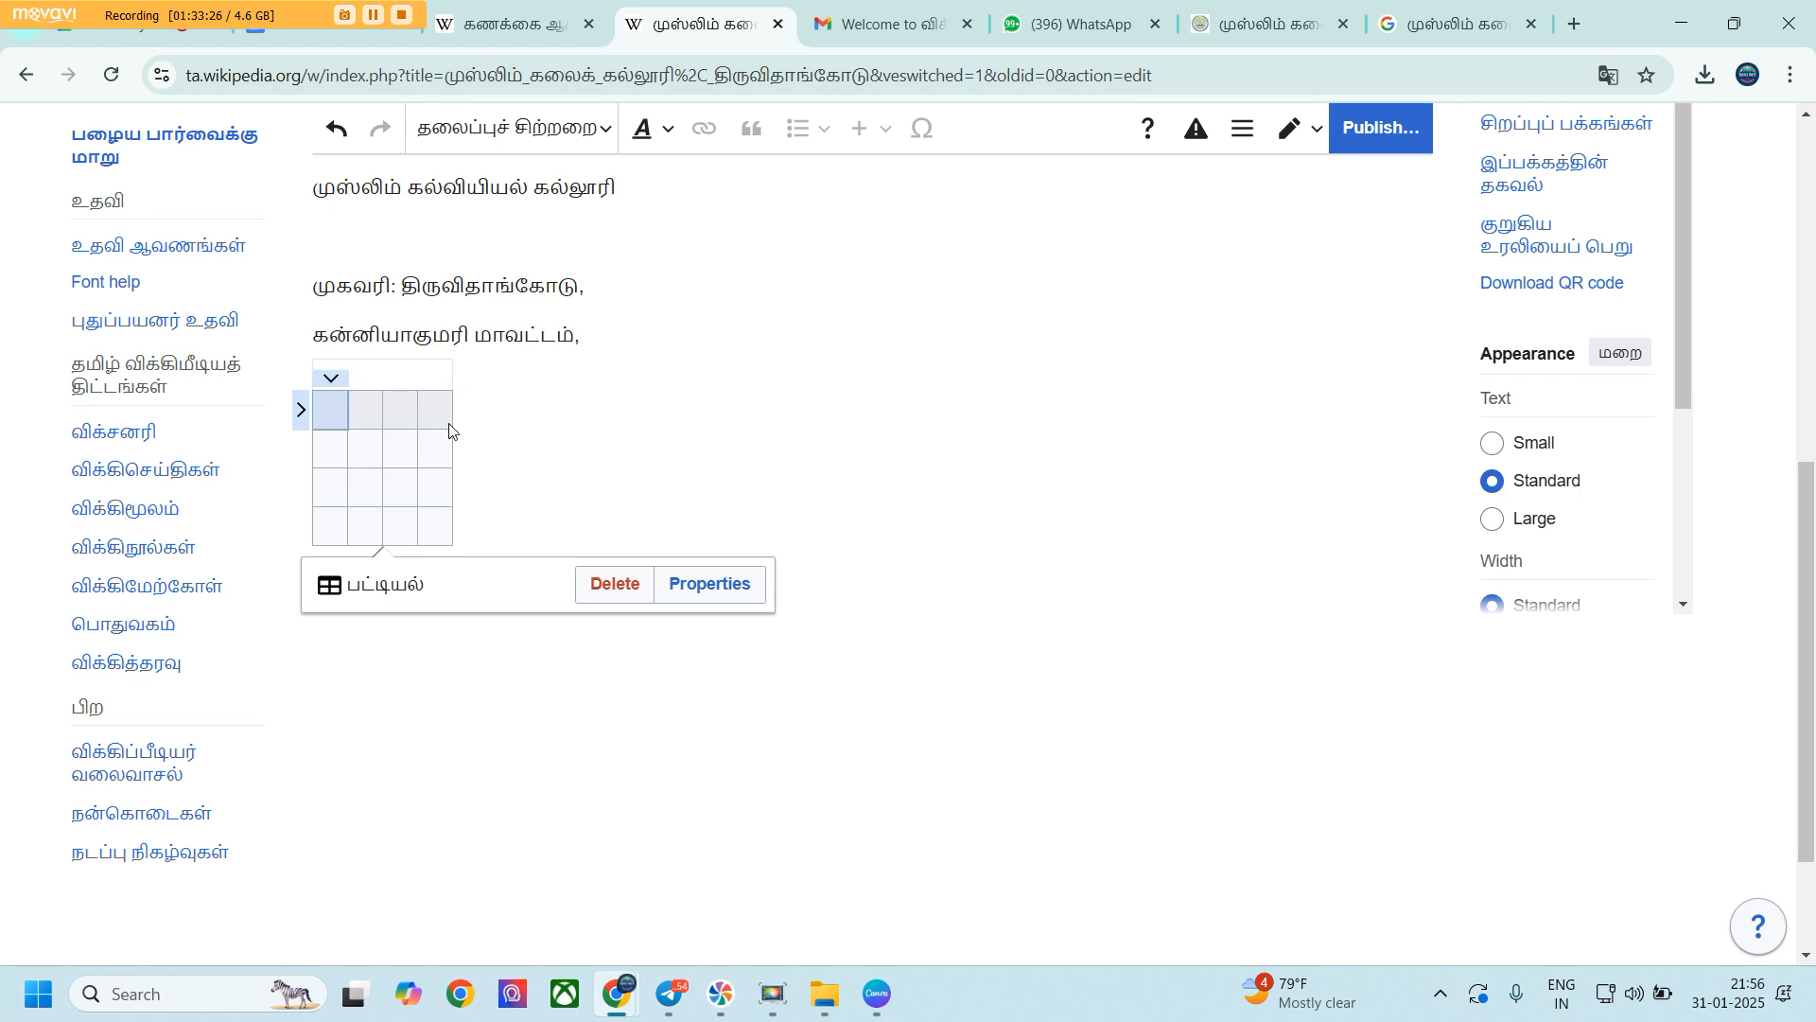
Undo the insertion of the table below the address line கன்னியாகுமரி மாவட்டம்
scroll(981, 446, "up", 3)
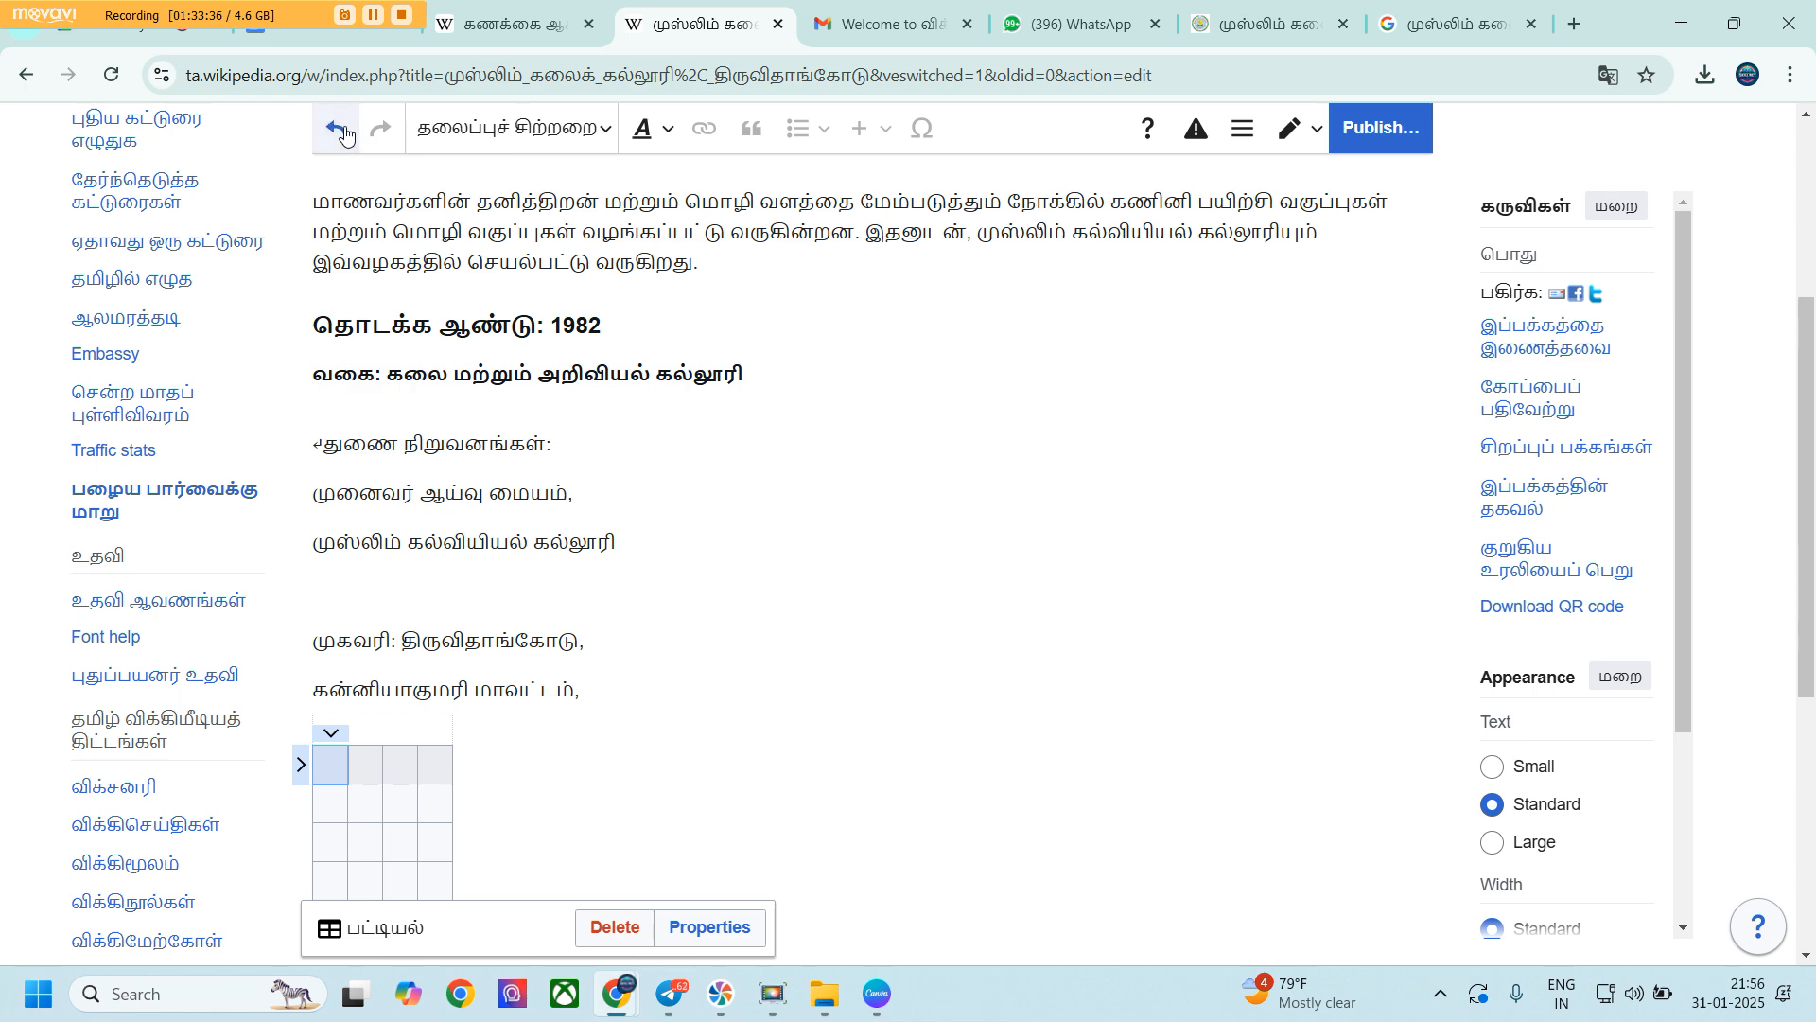
left_click(337, 129)
scroll(1028, 506, "up", 4)
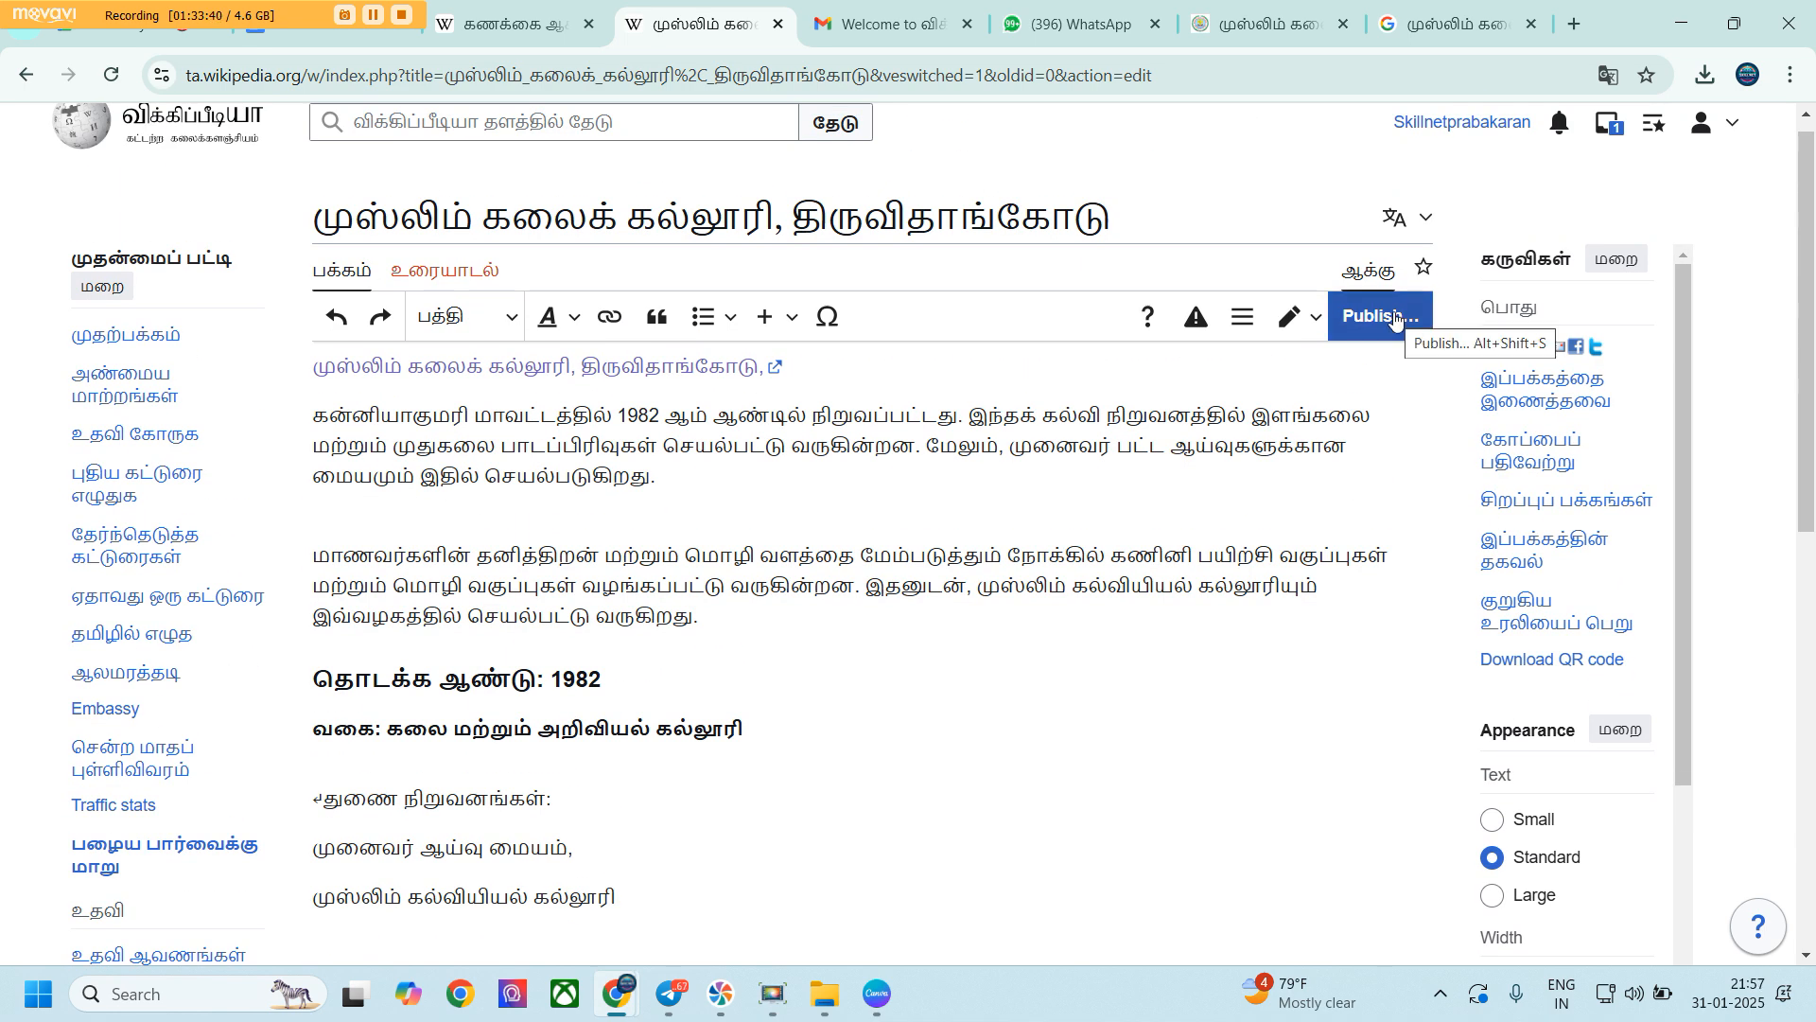
Start publishing the new article and enter the verification text in the captcha field
left_click(1395, 318)
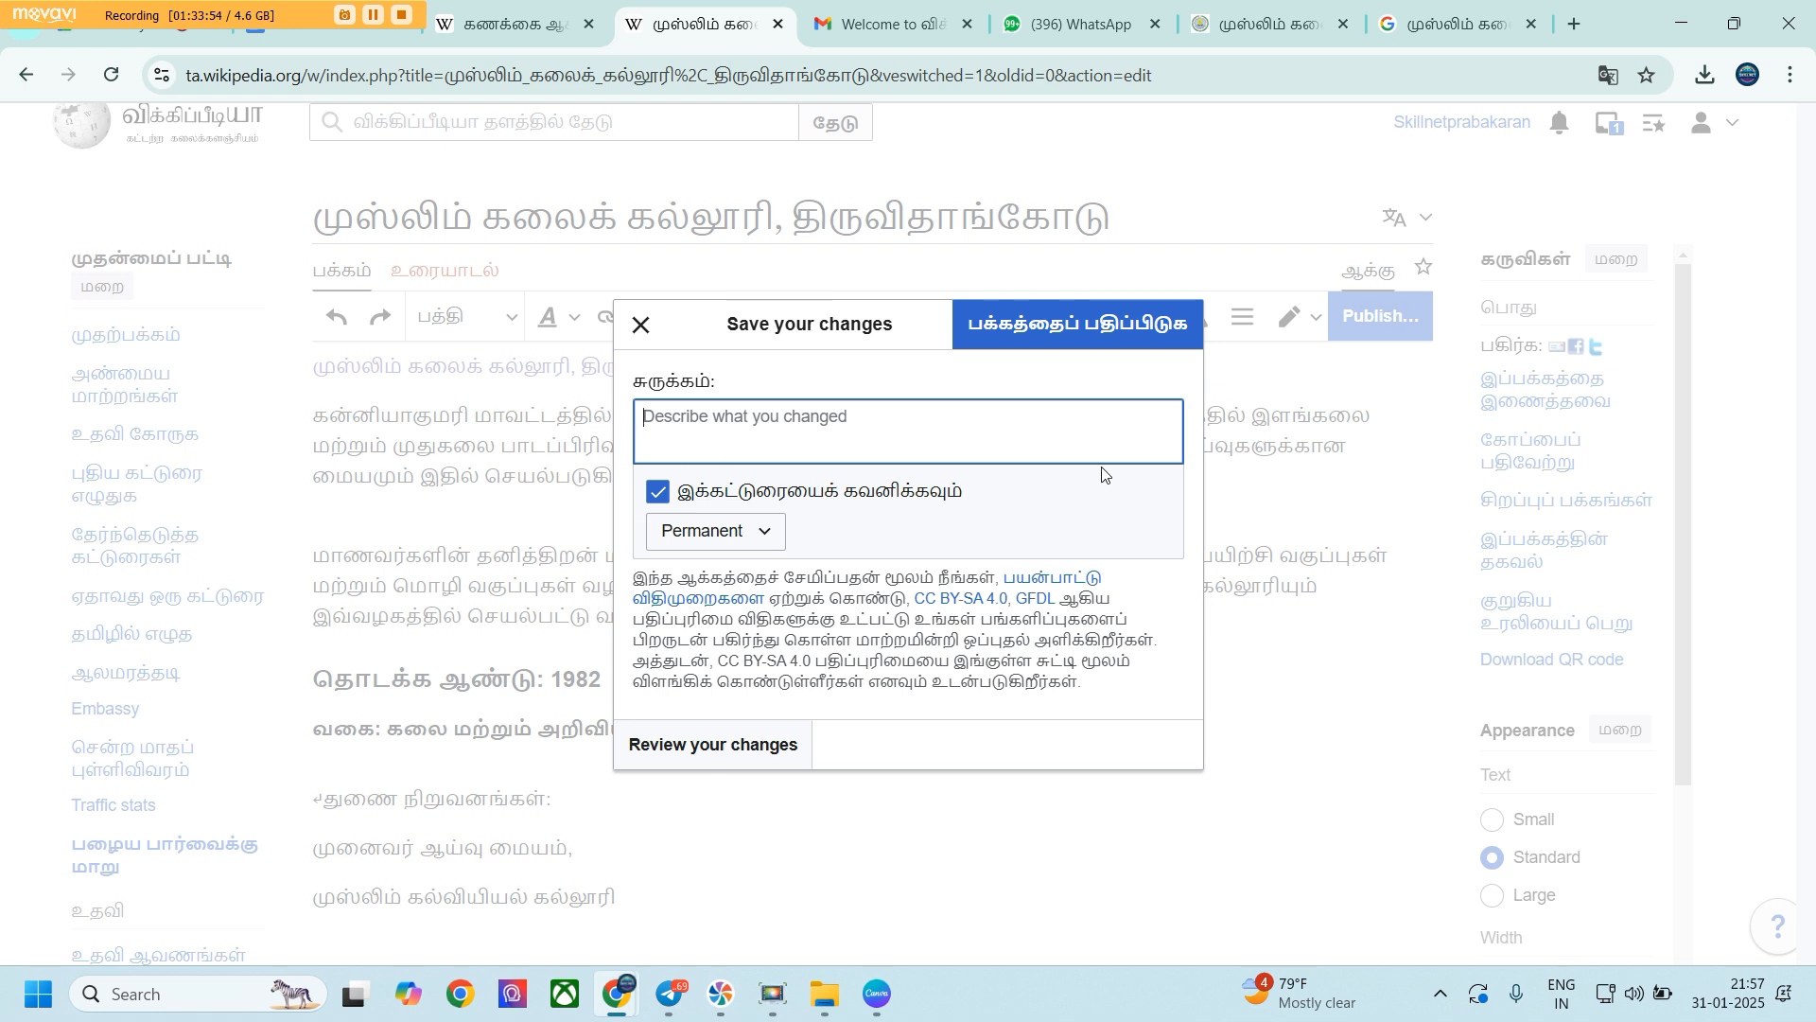
left_click(1095, 323)
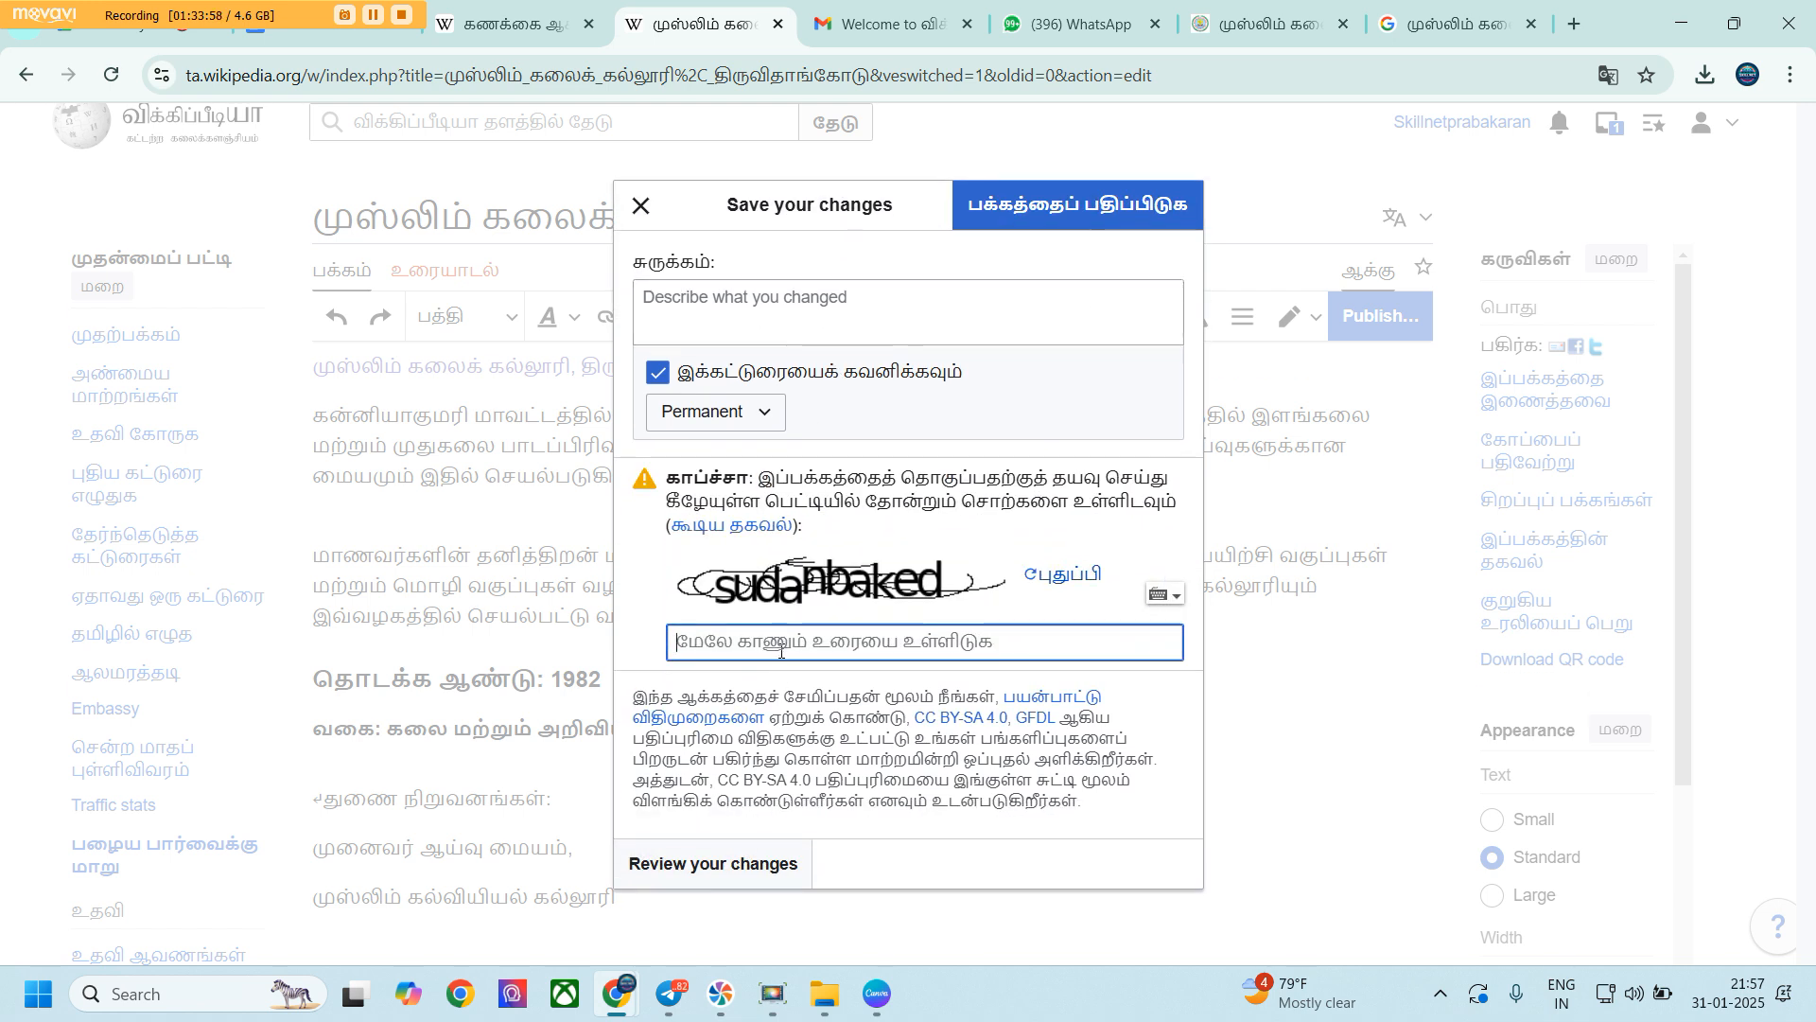
type("sudan")
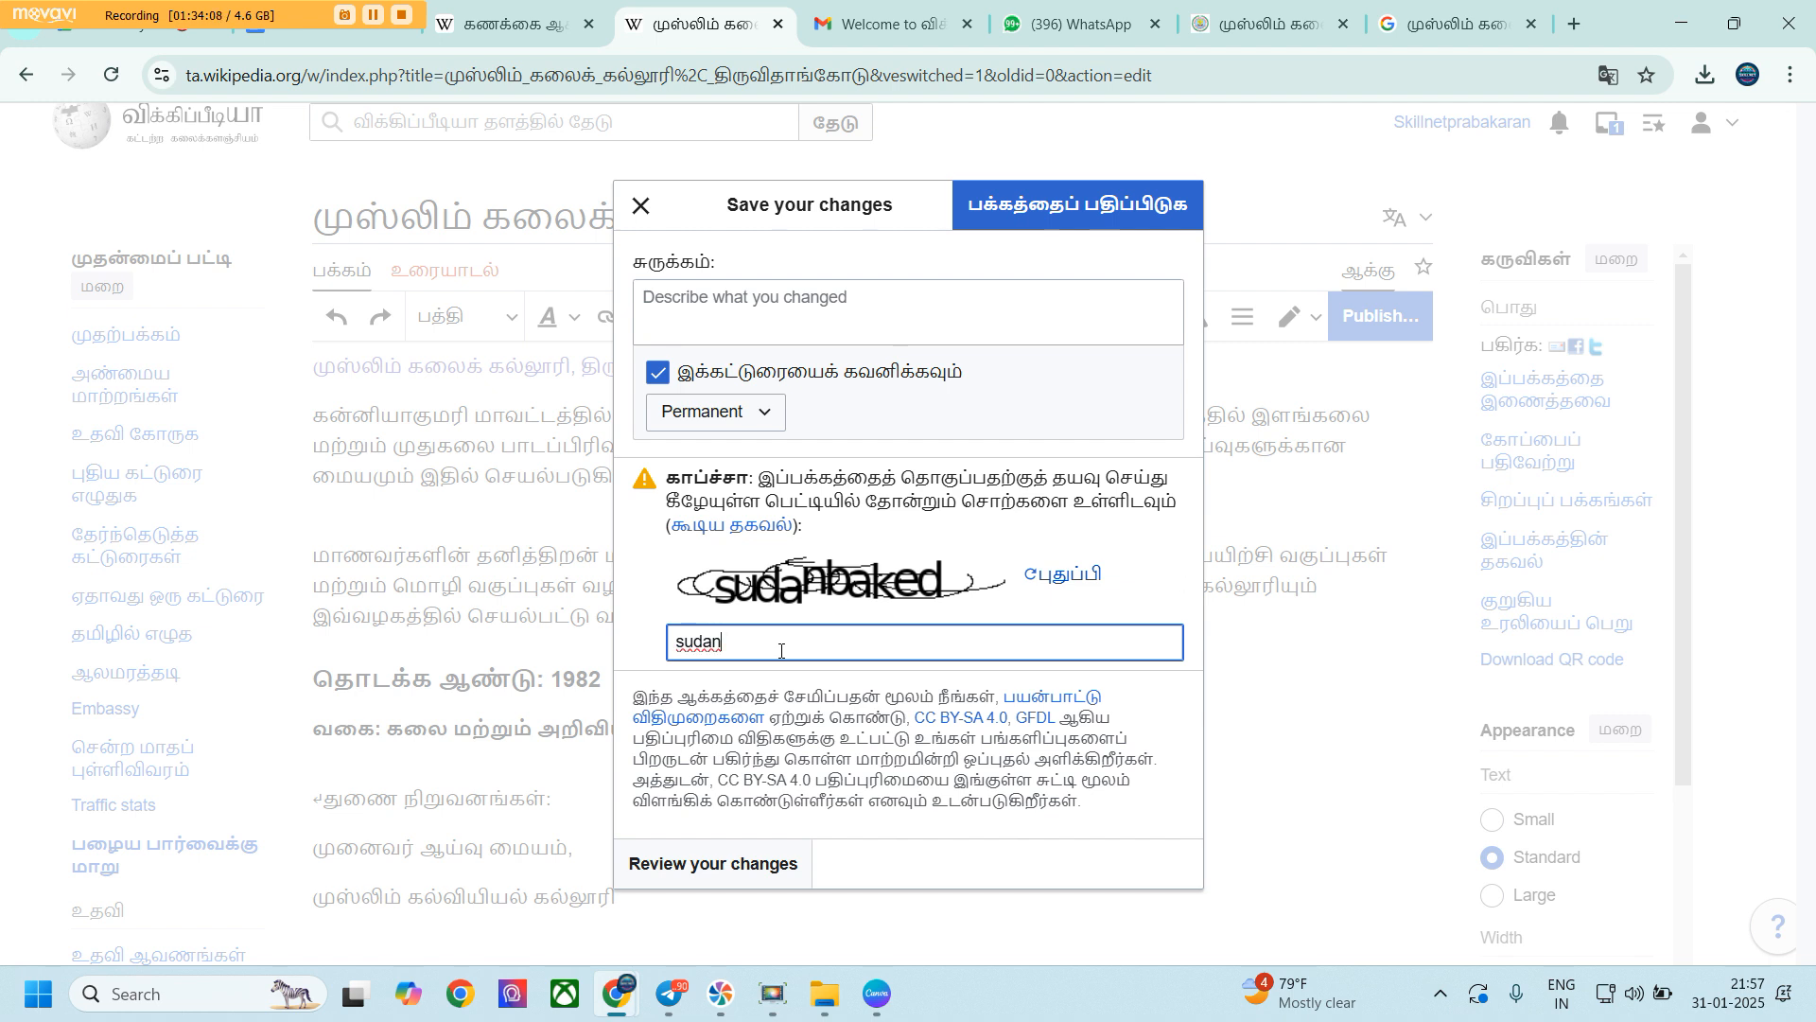
type("baked")
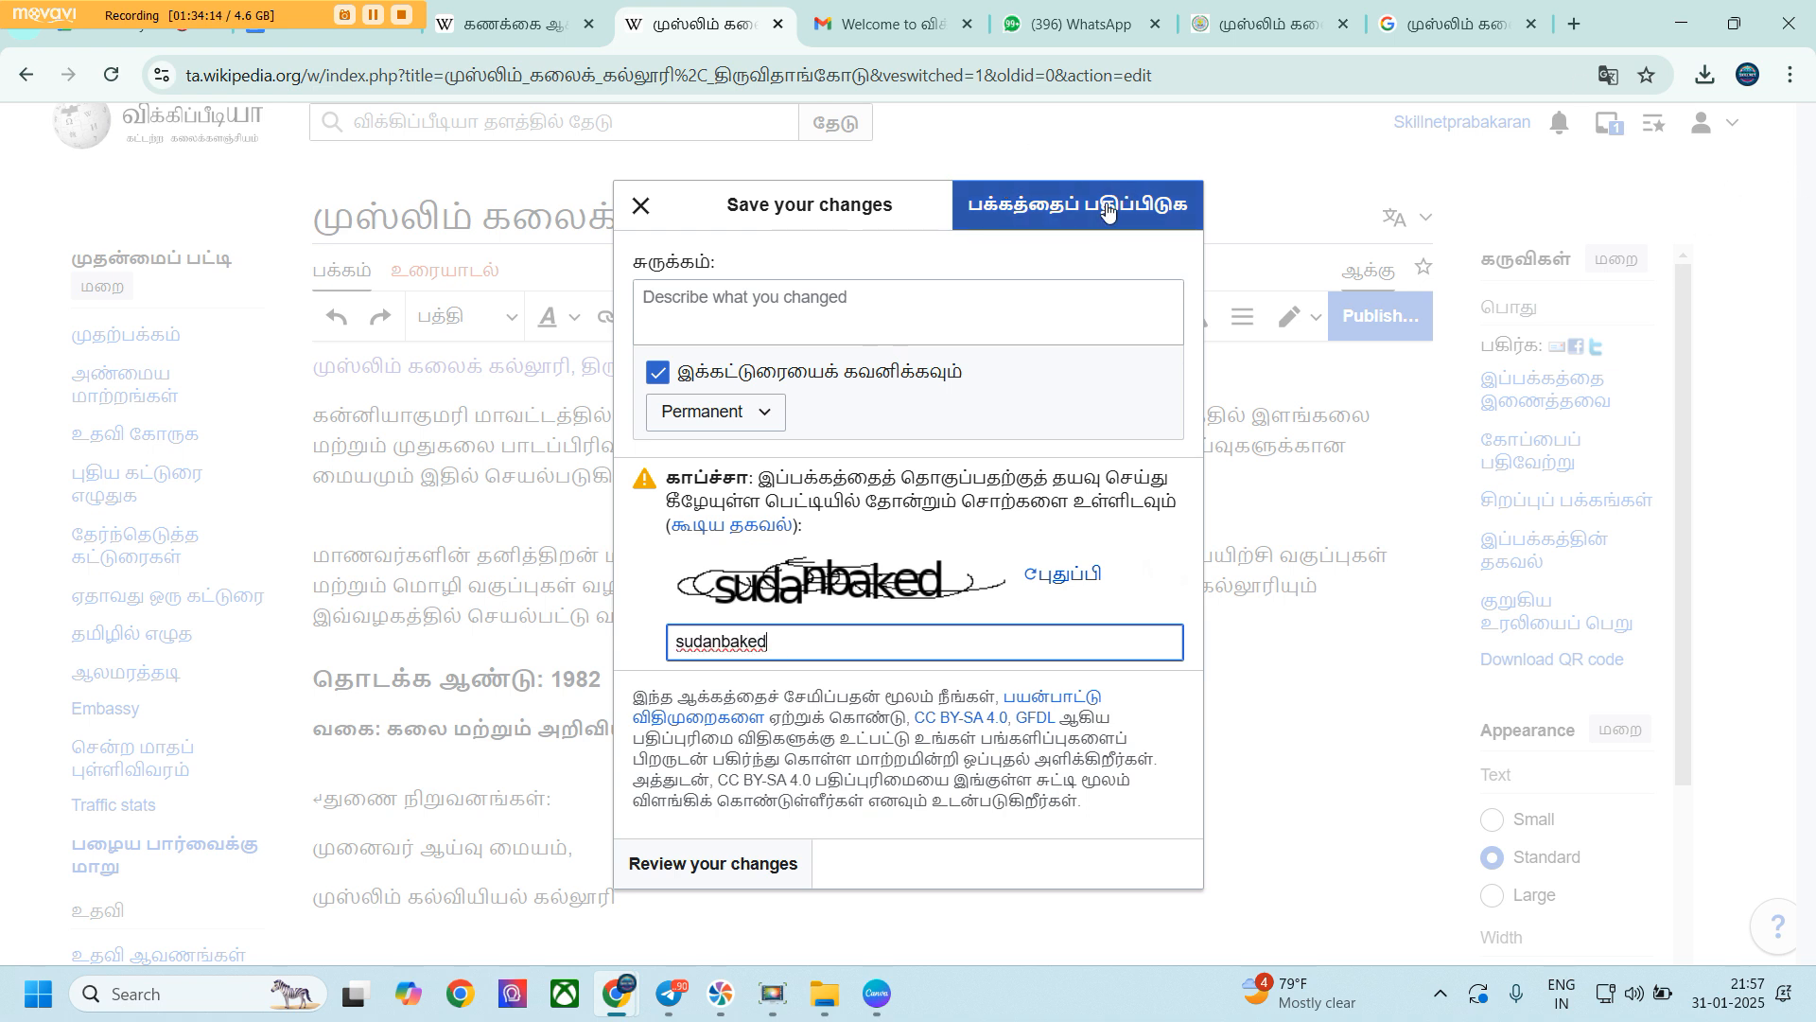
Fill the edit summary with muslimartscollege, copied from the college website's address, and publish the article
left_click(809, 308)
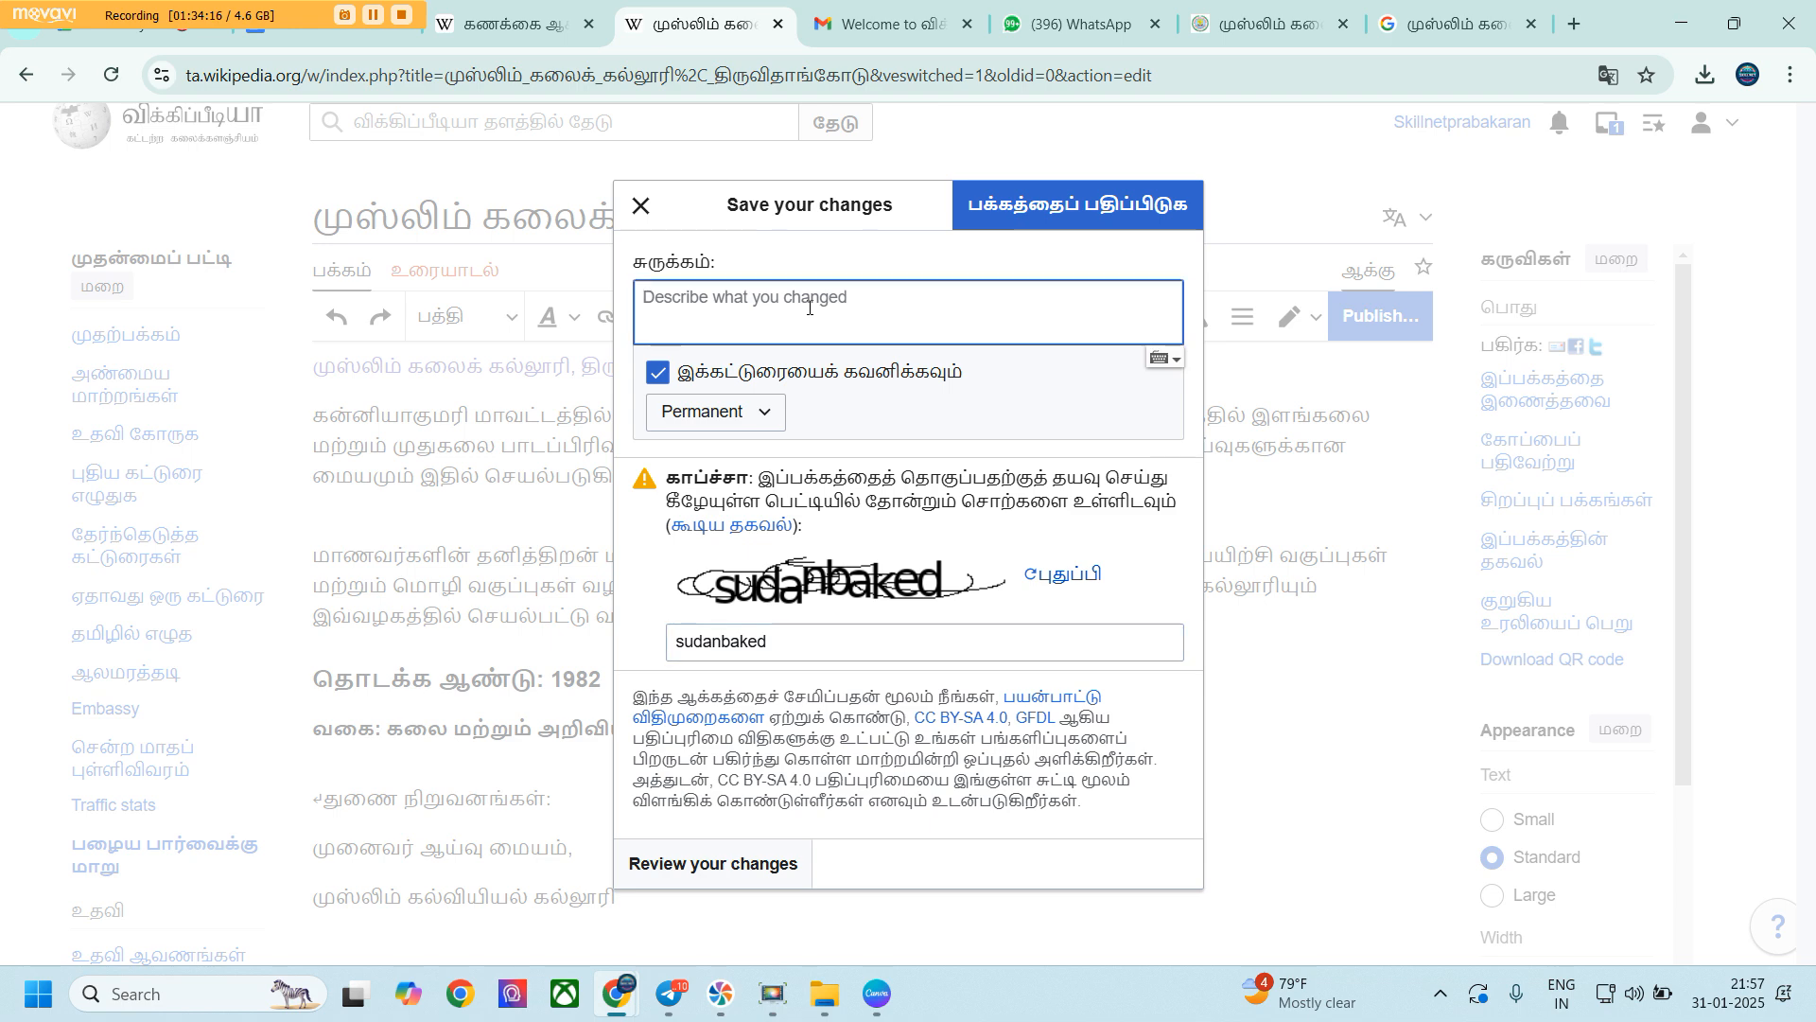
type("Collage")
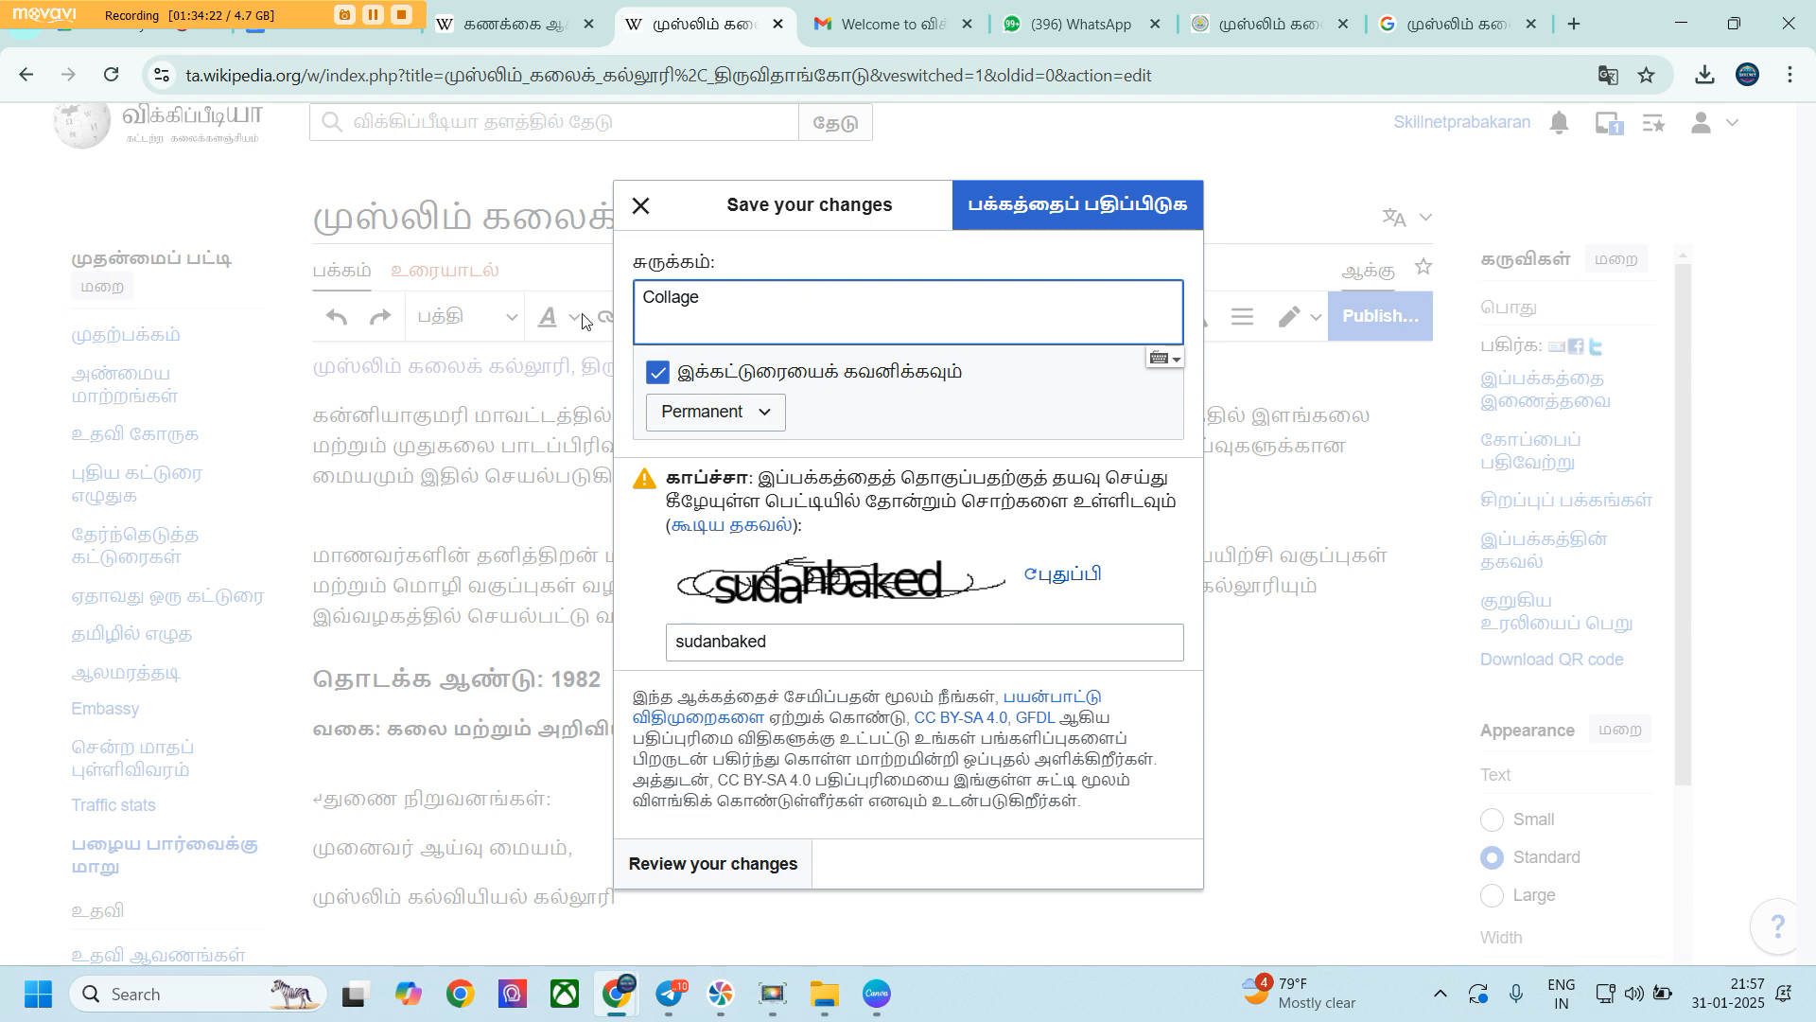
left_click(1259, 23)
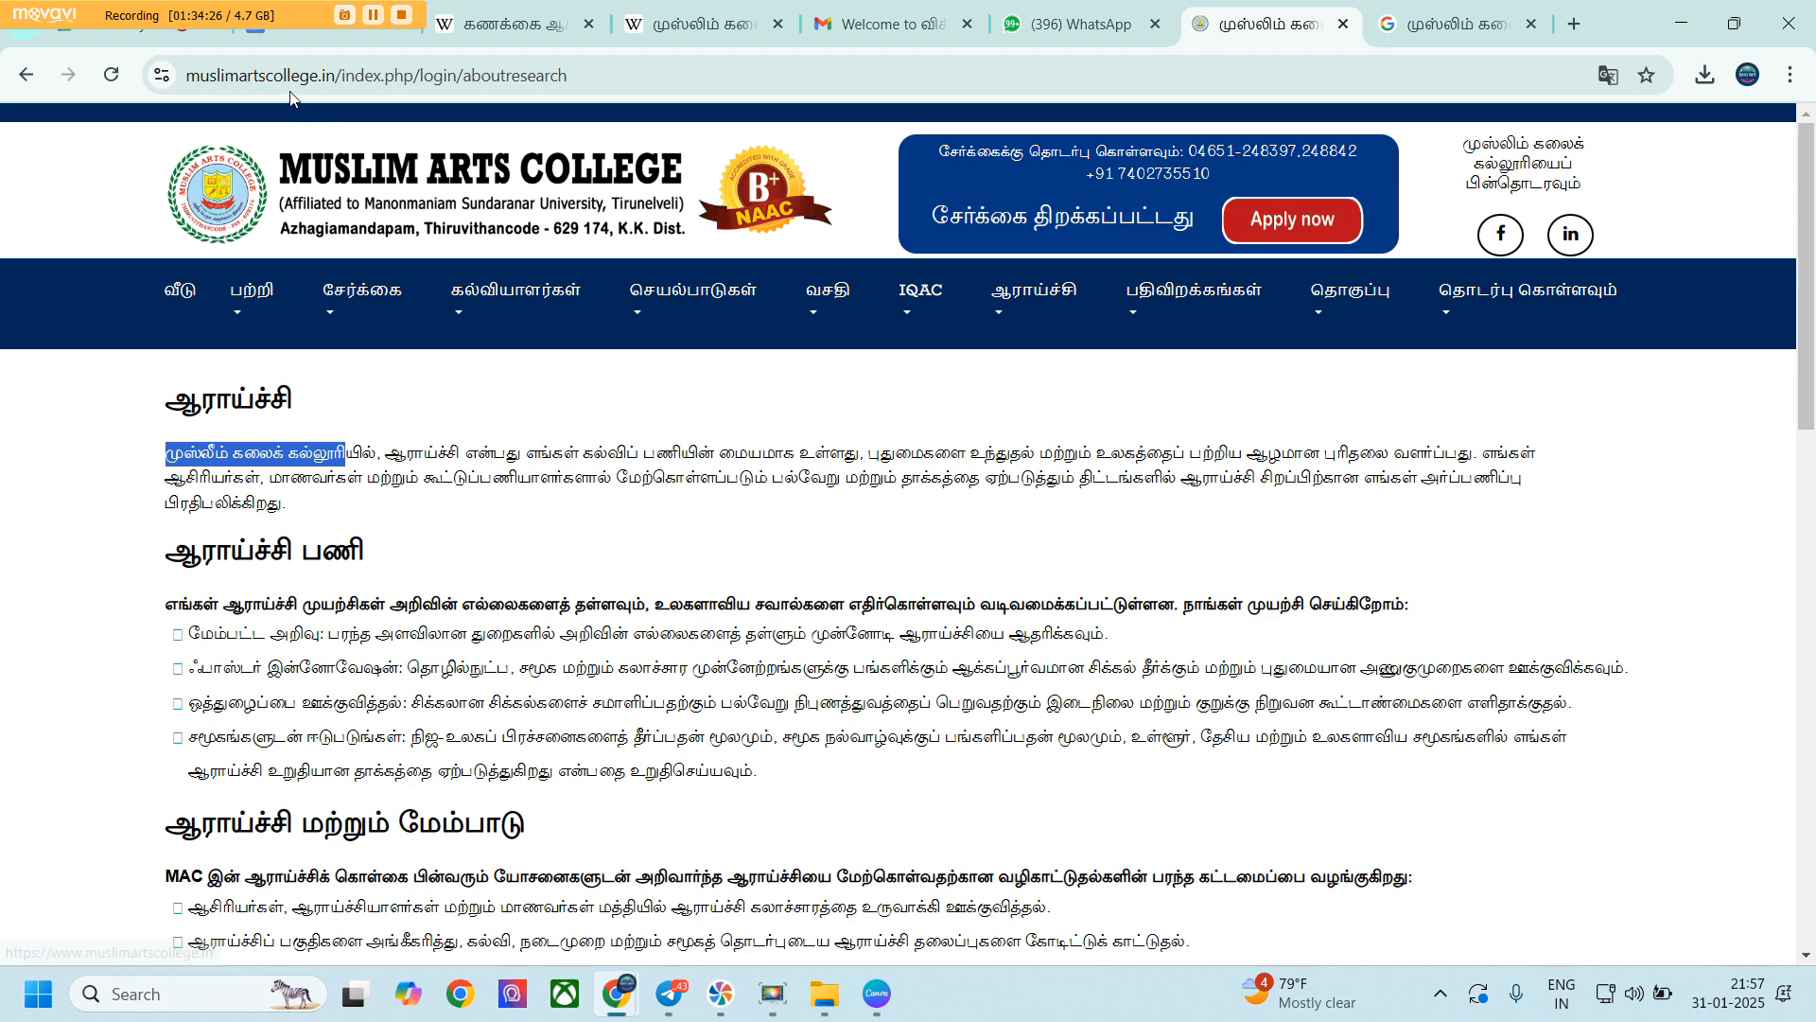
left_click(216, 83)
double_click(315, 90)
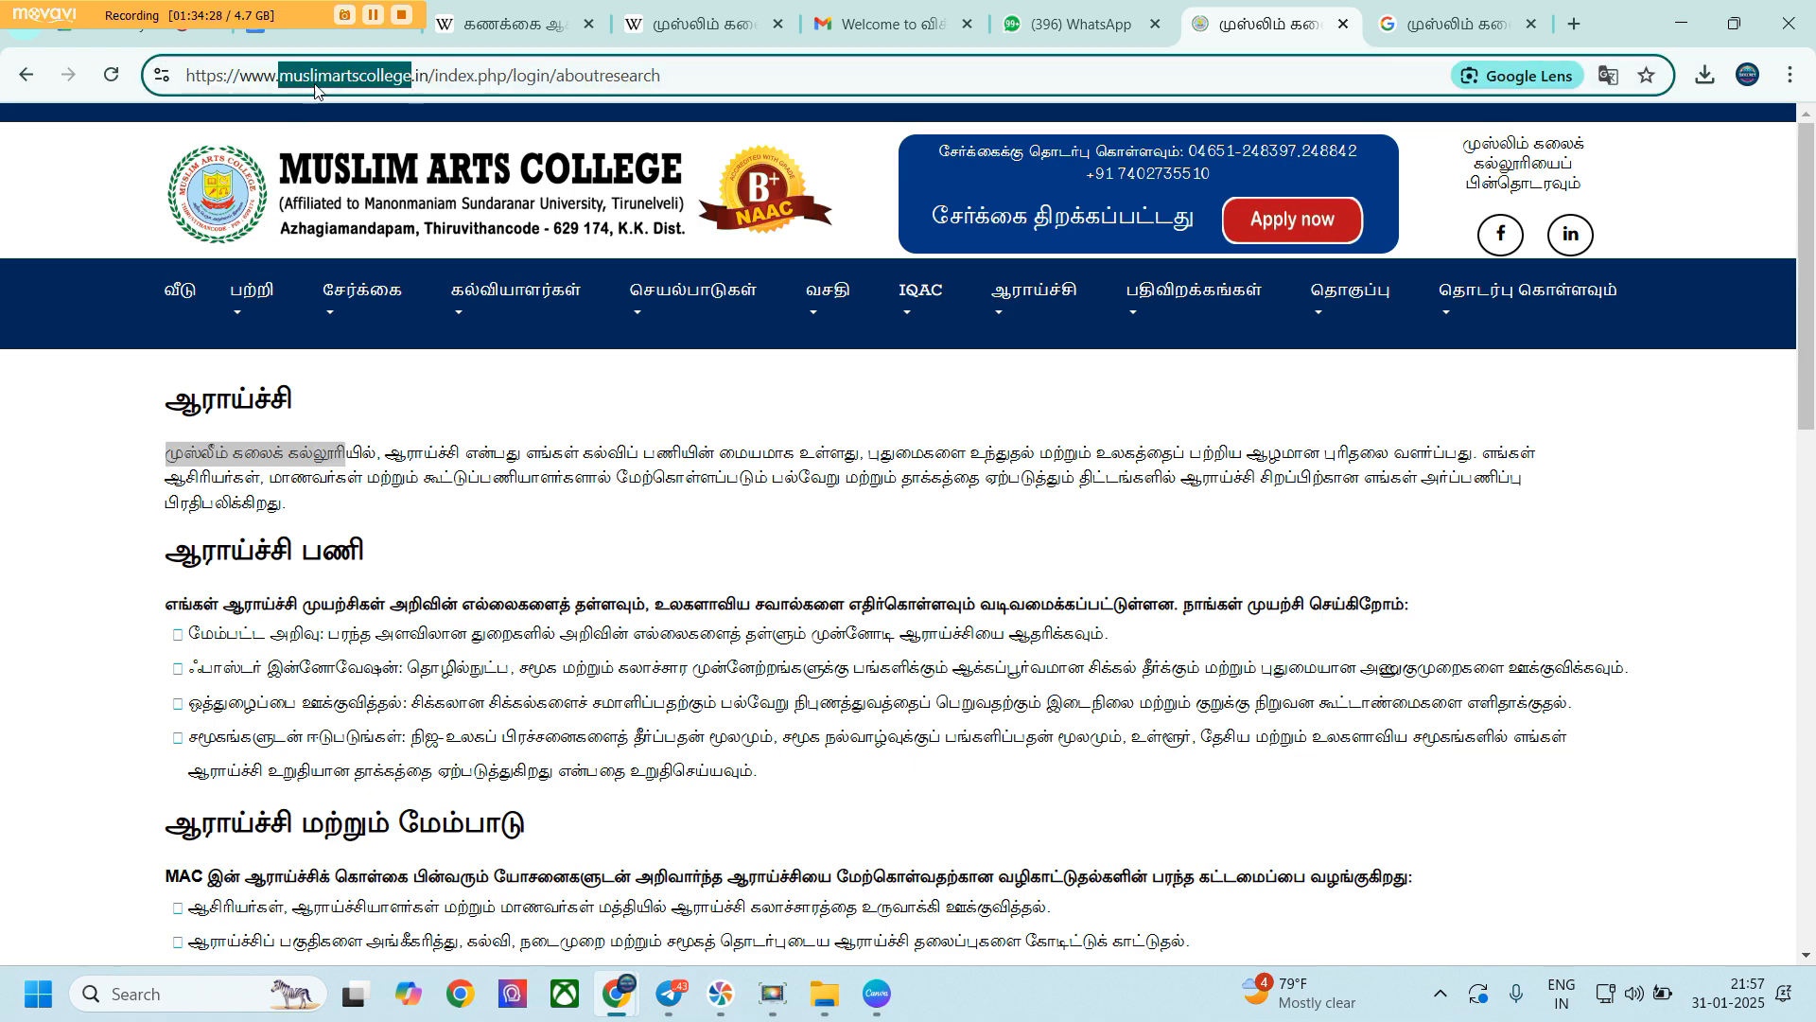
right_click(352, 87)
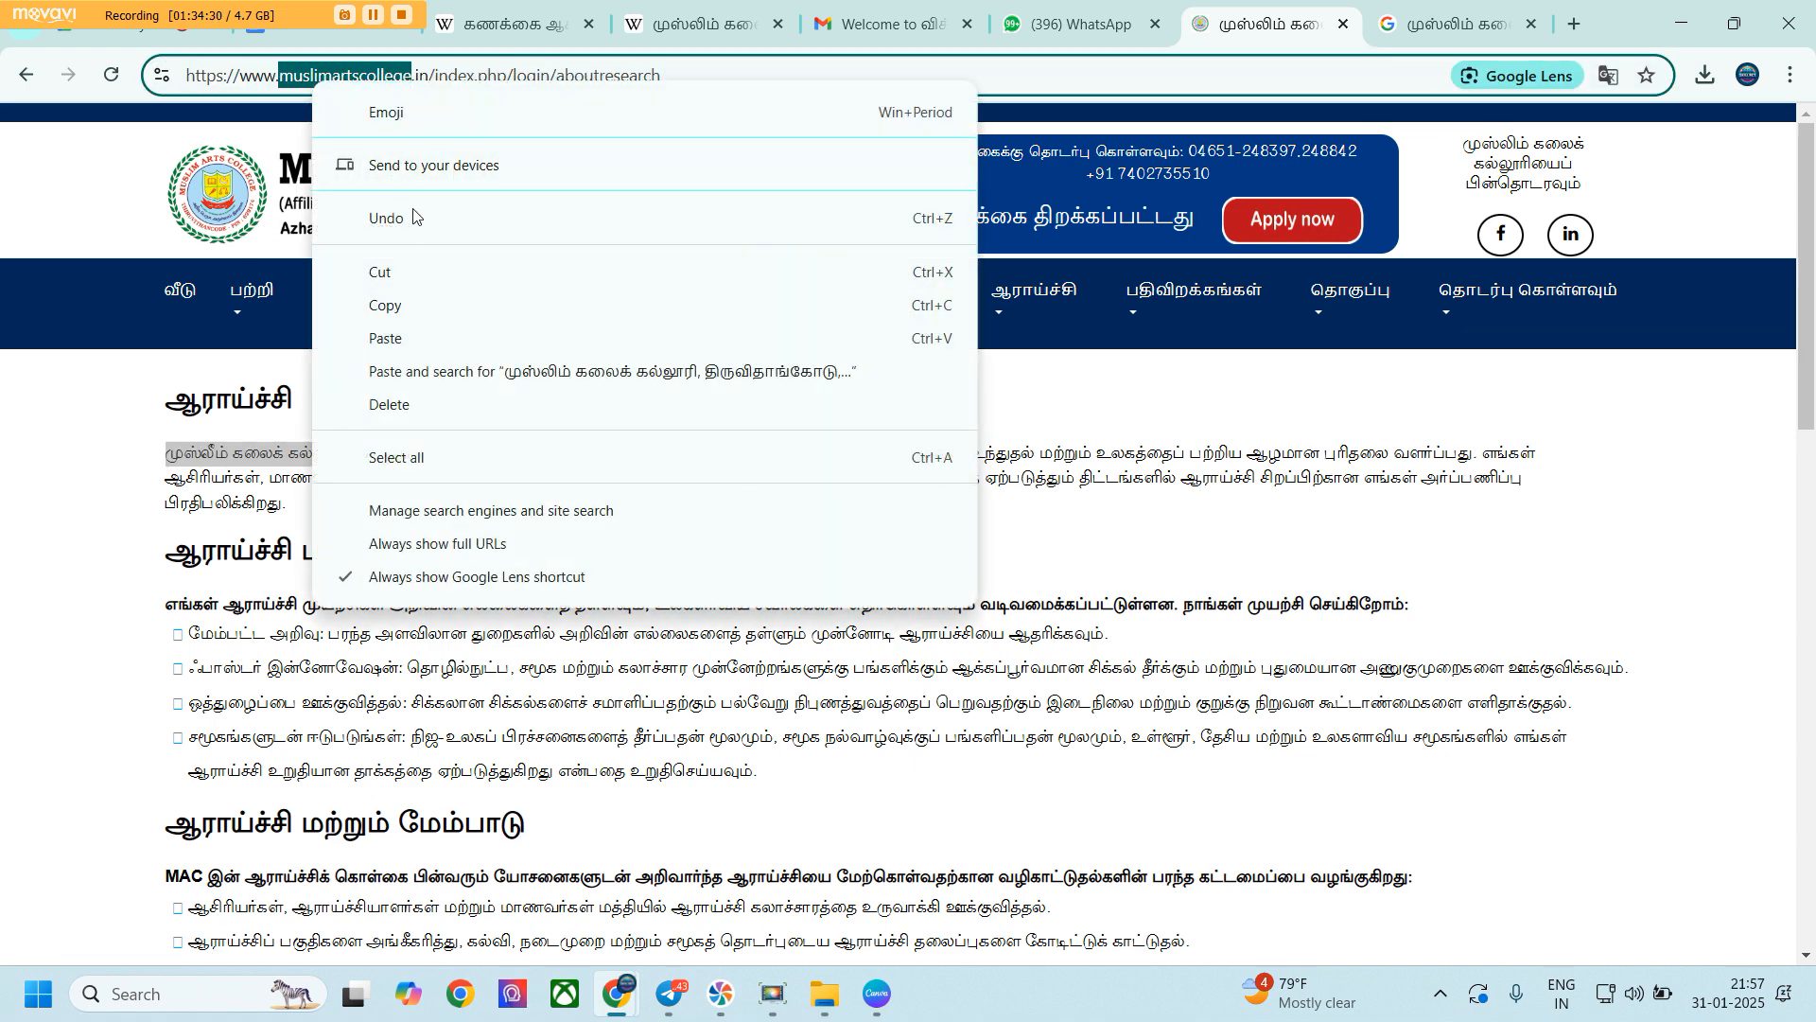
left_click(402, 304)
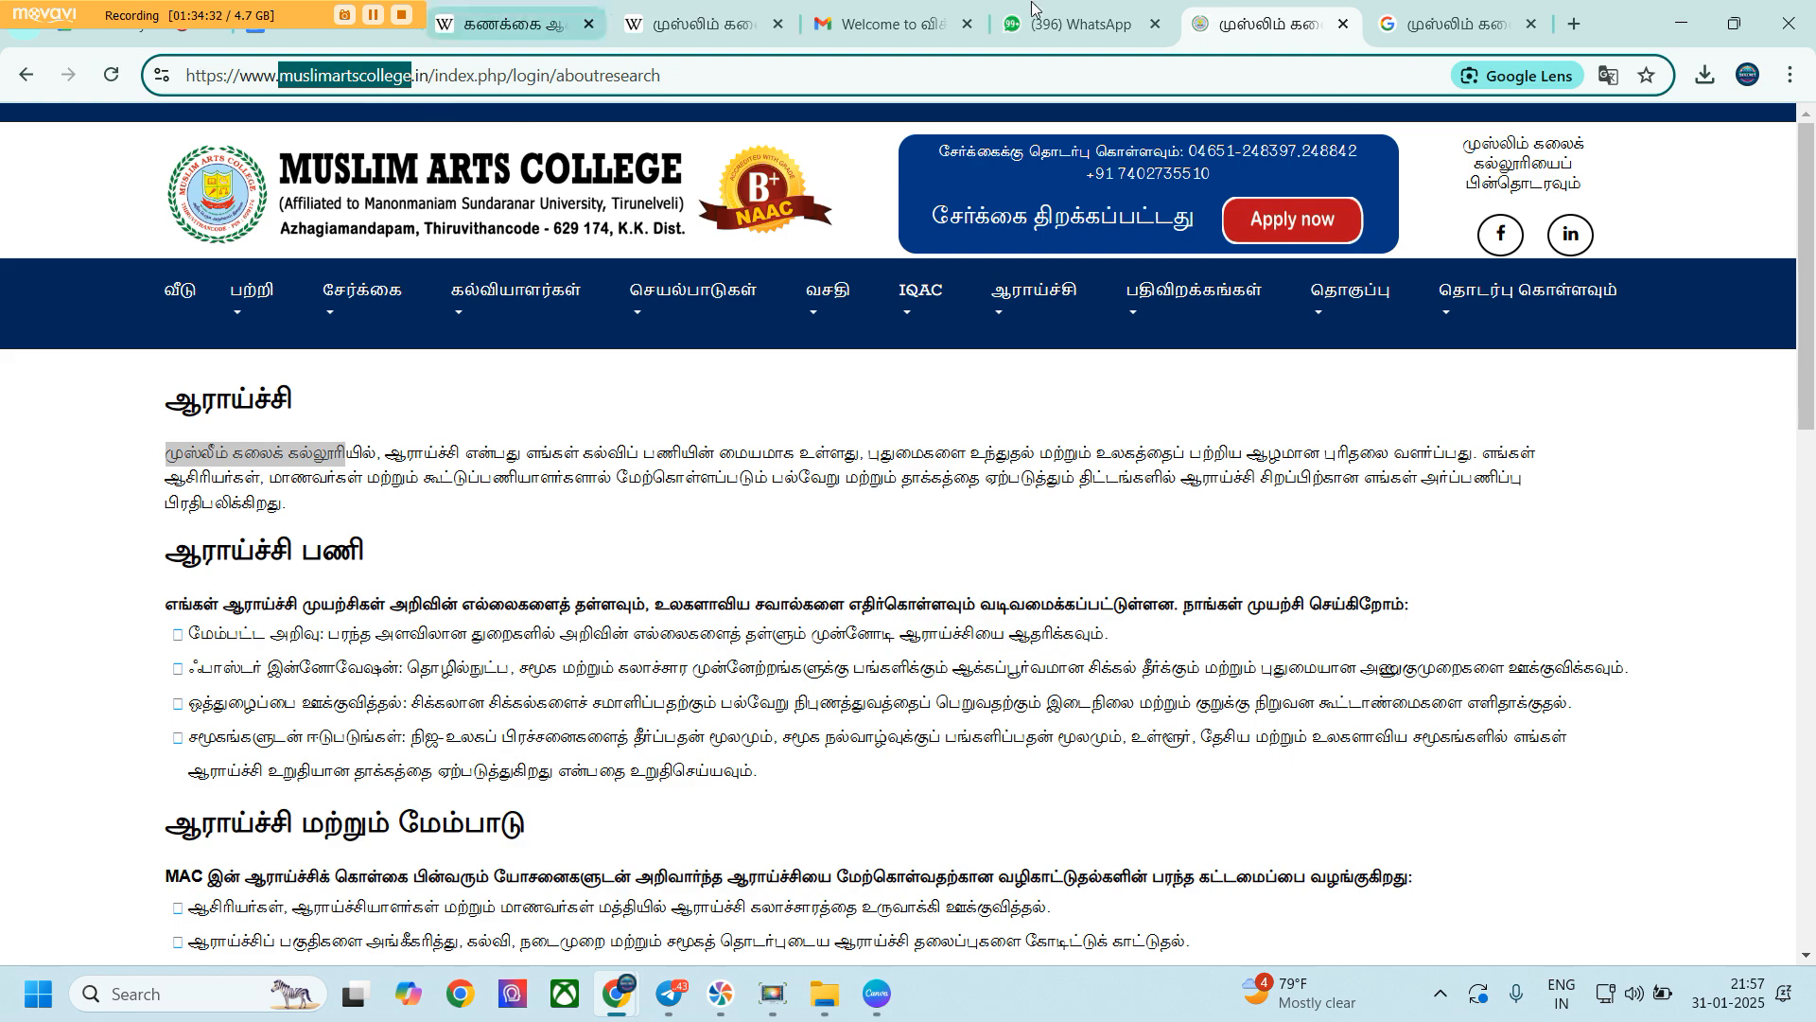
left_click(1140, 26)
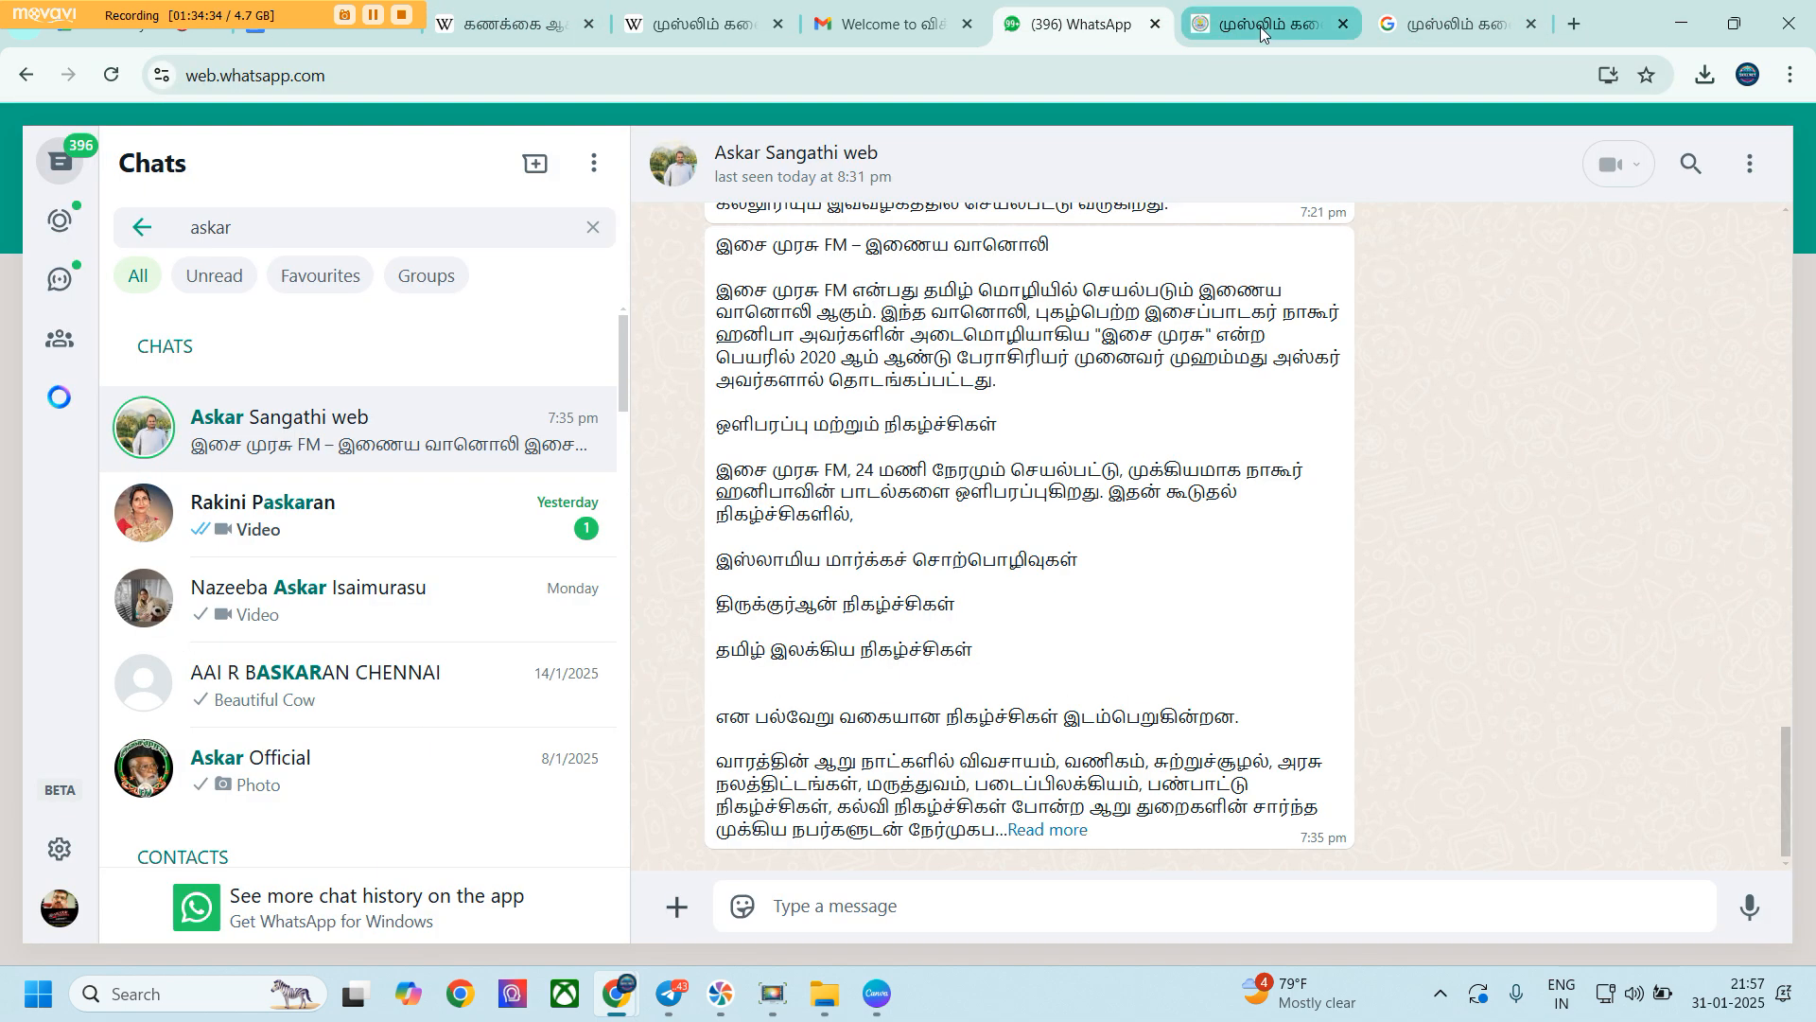
left_click(1260, 26)
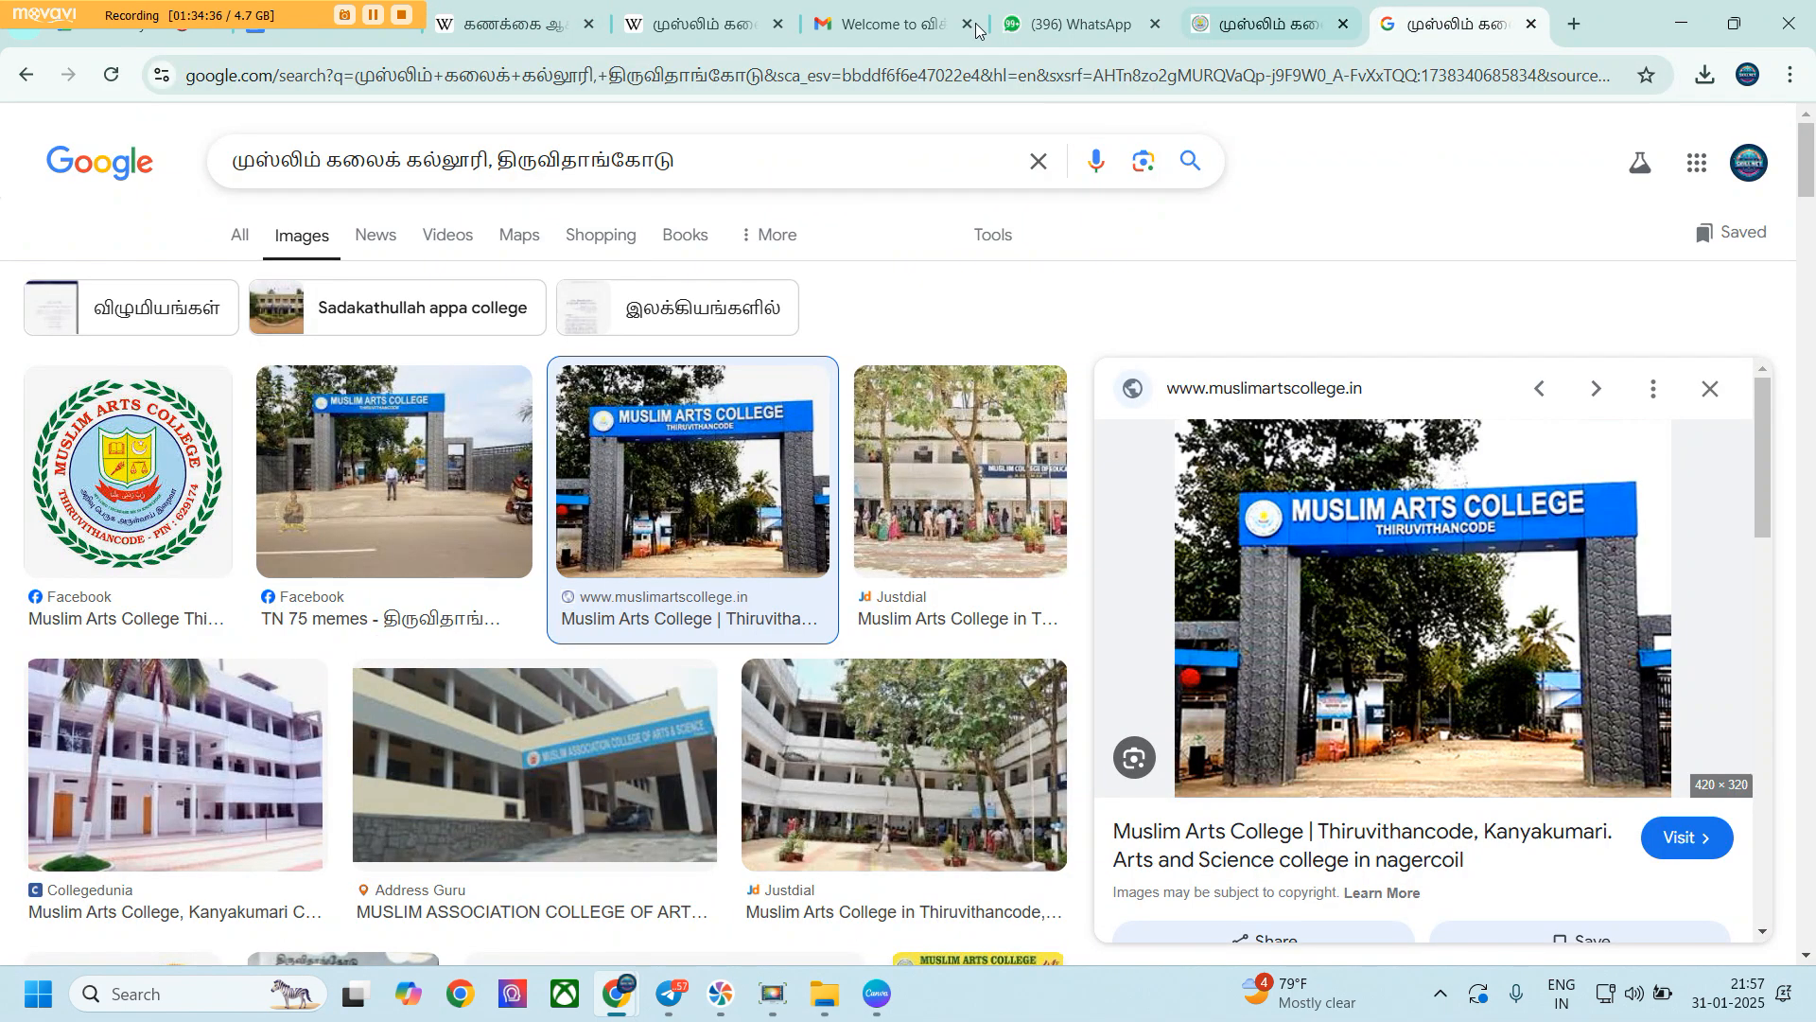
left_click(695, 25)
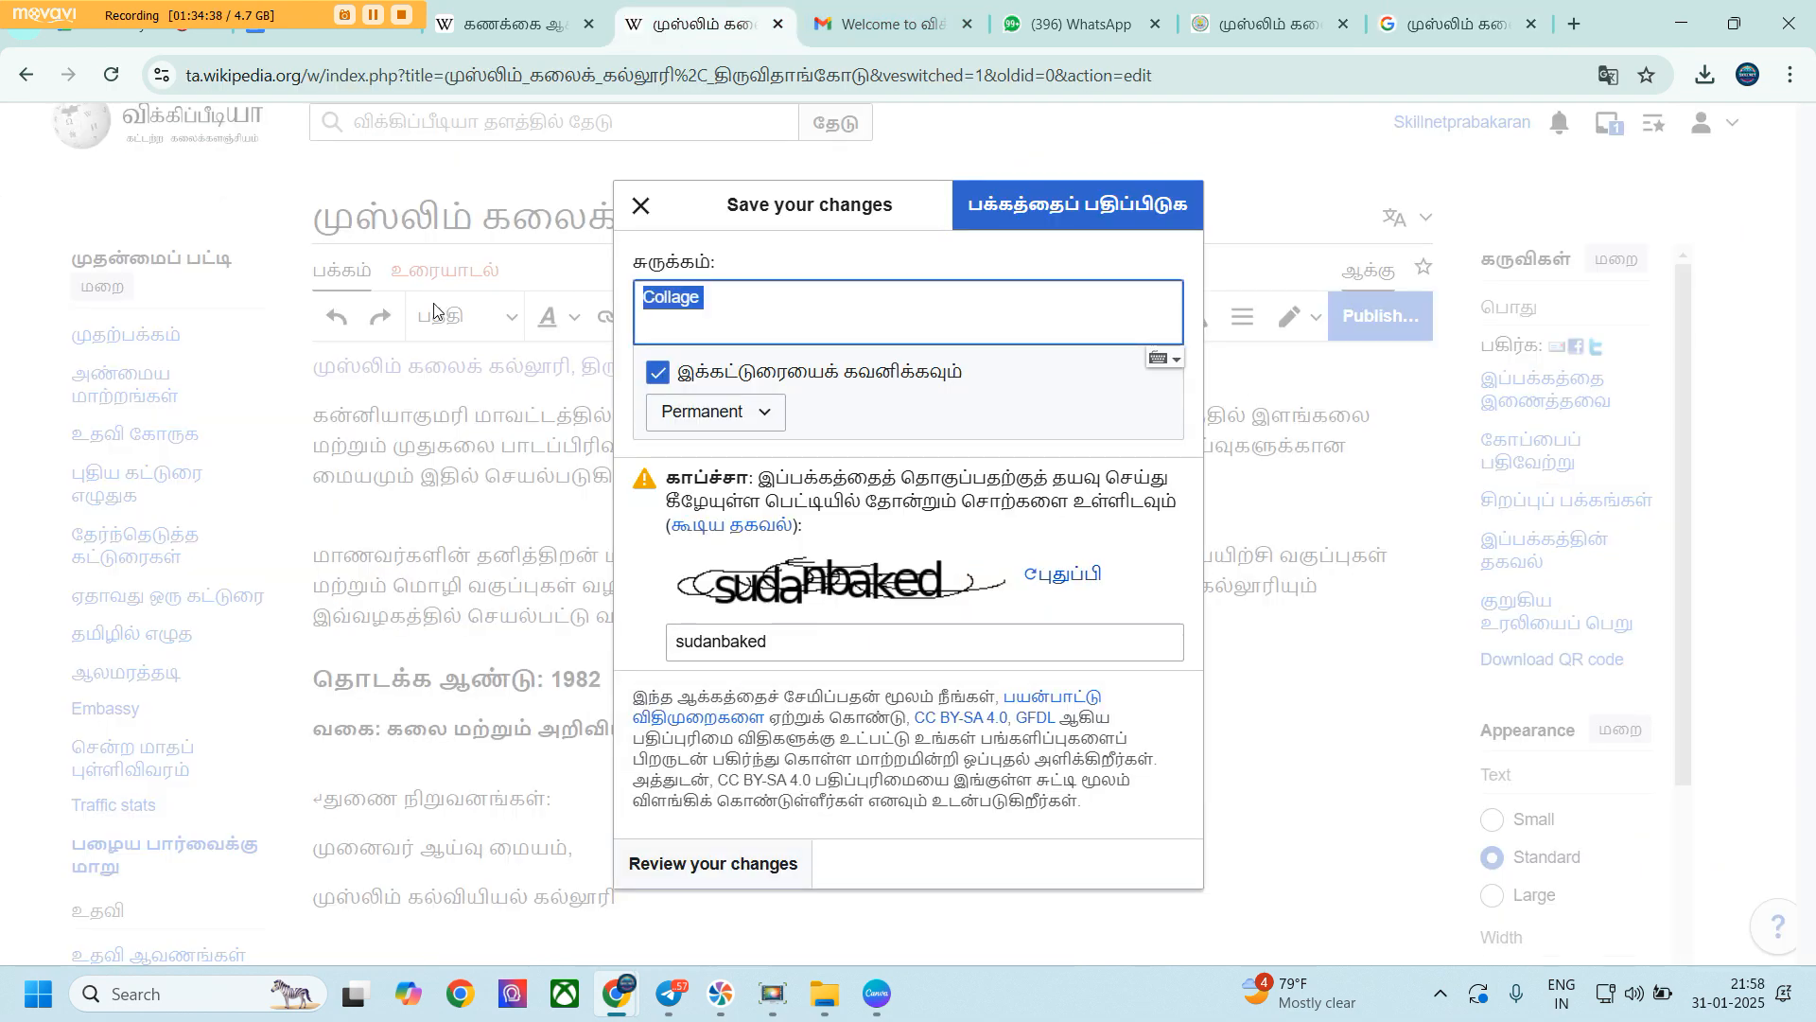
key("ctrl+v")
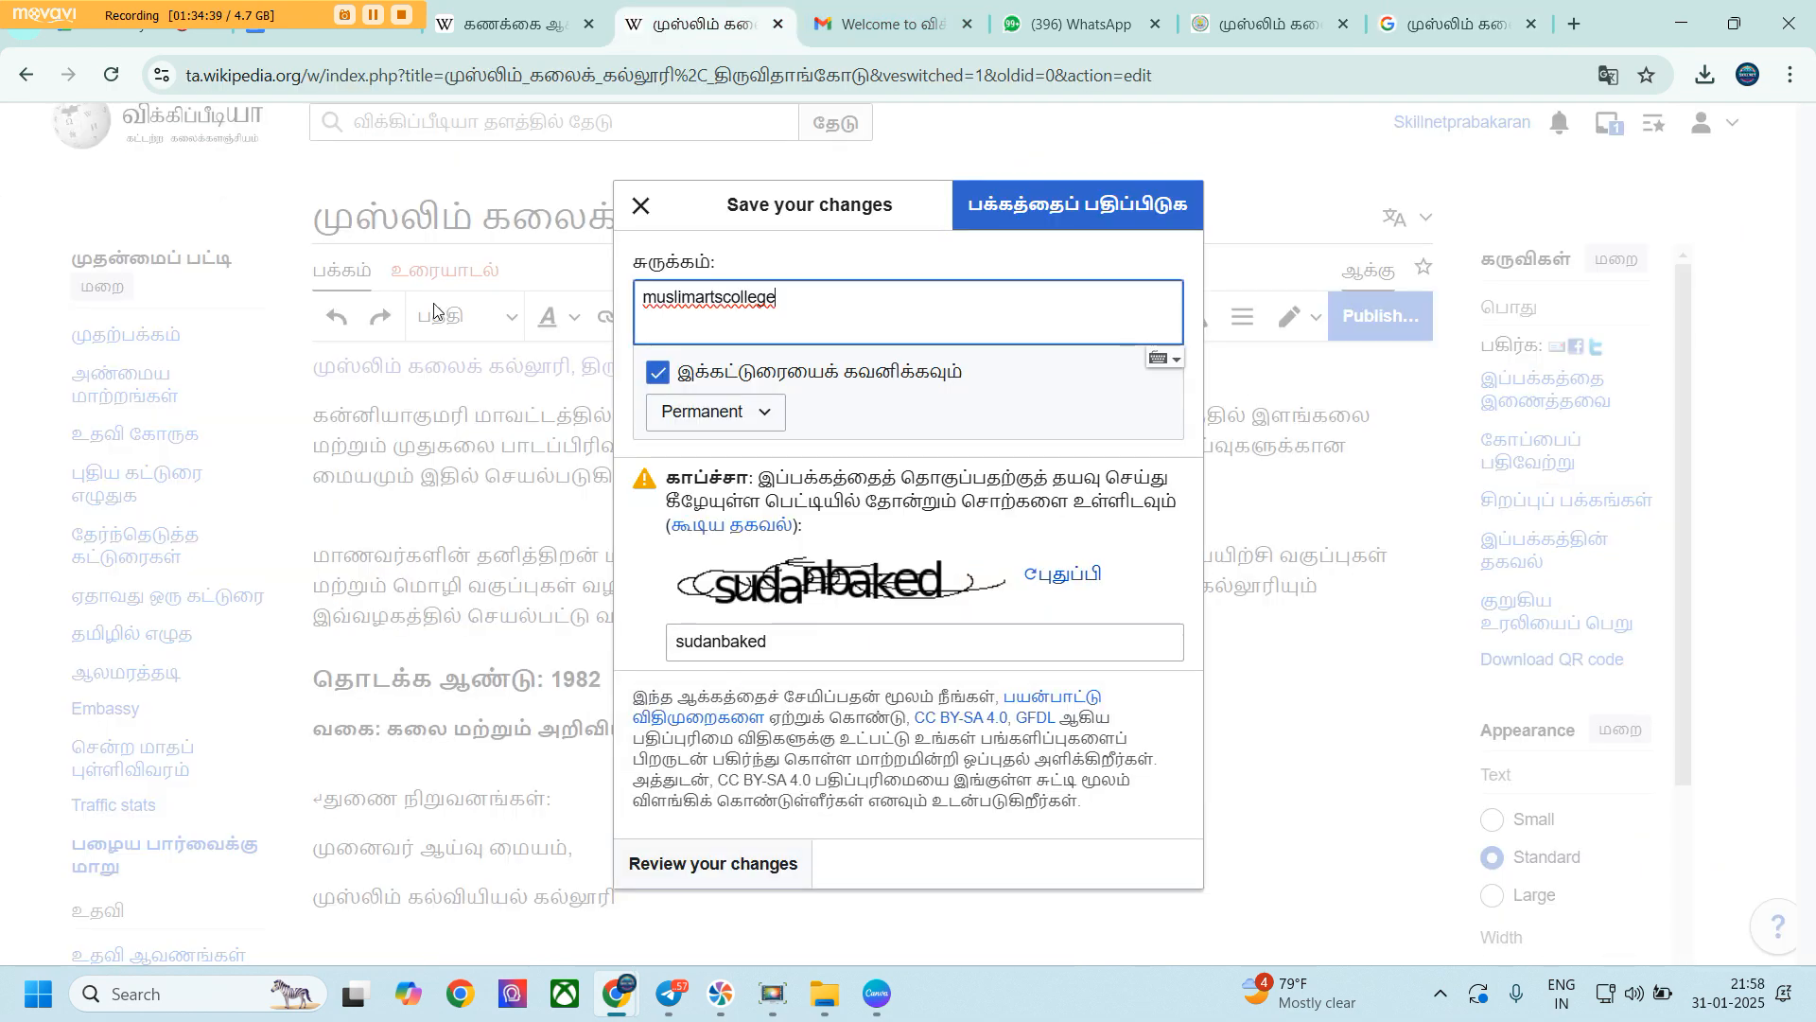
left_click(1110, 206)
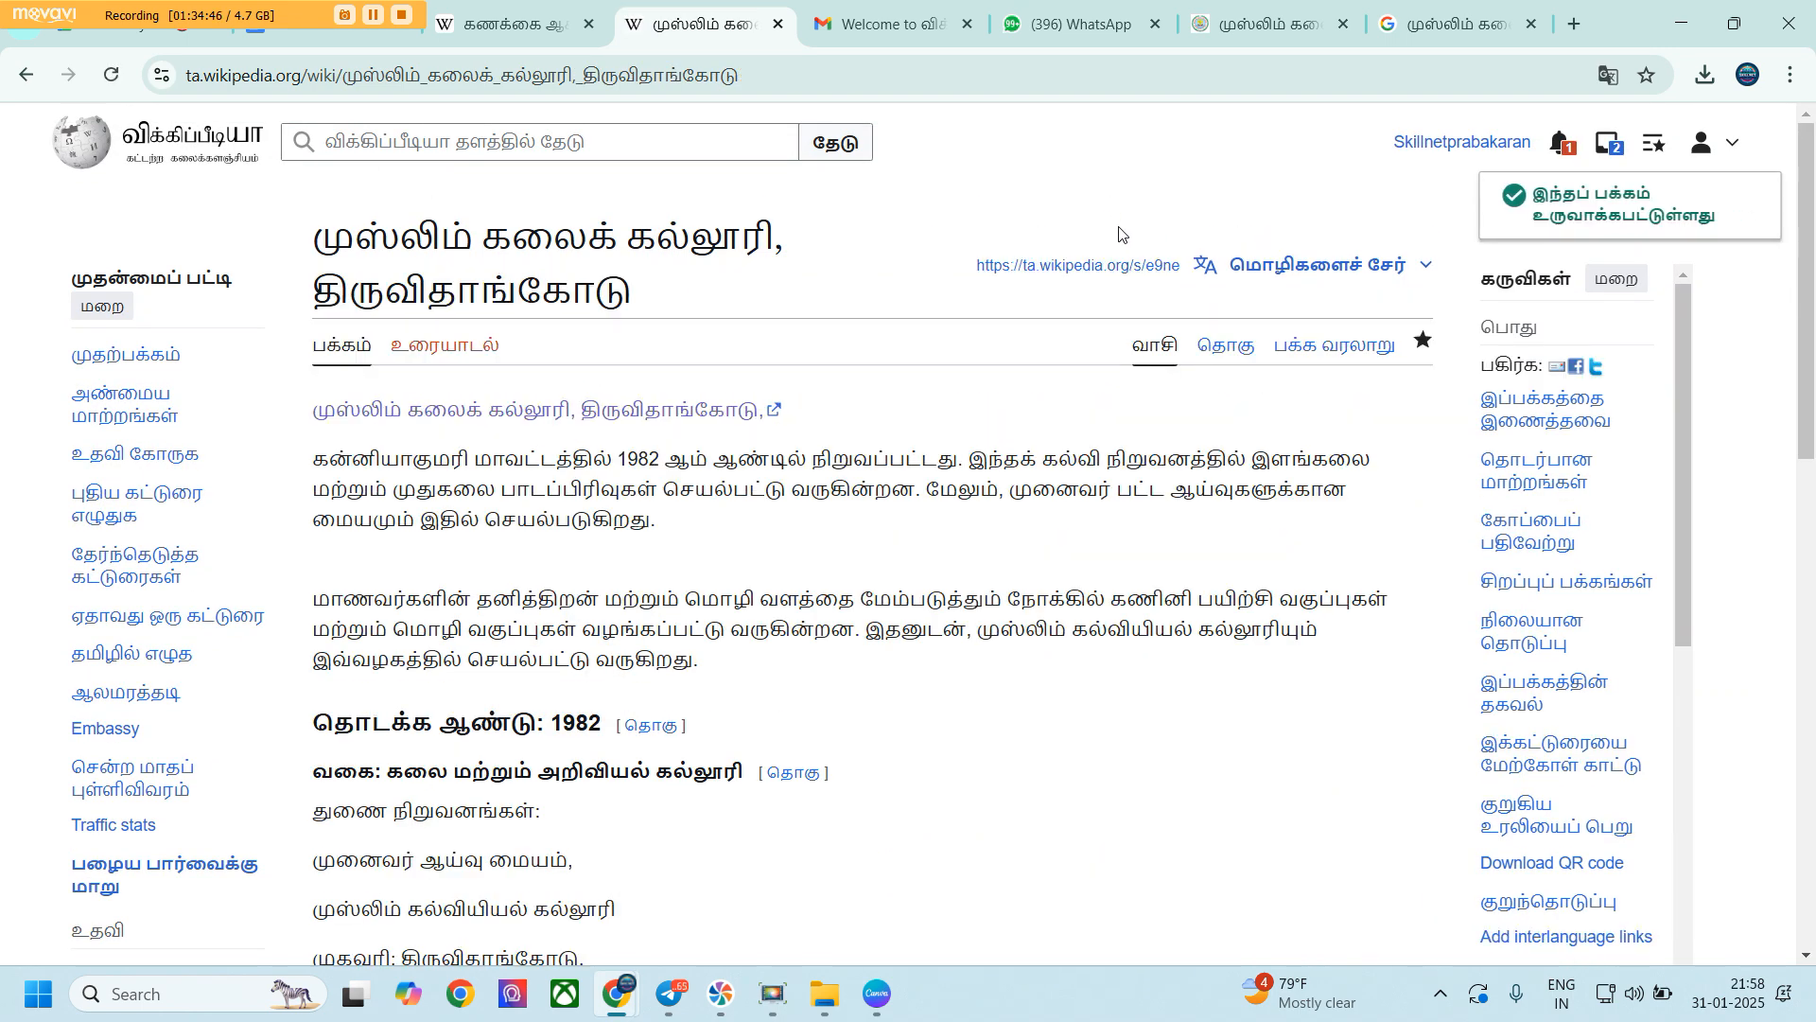
Copy the published article's web address and send it to the contact in the open WhatsApp chat
scroll(1106, 251, "down", 2)
scroll(1061, 583, "up", 2)
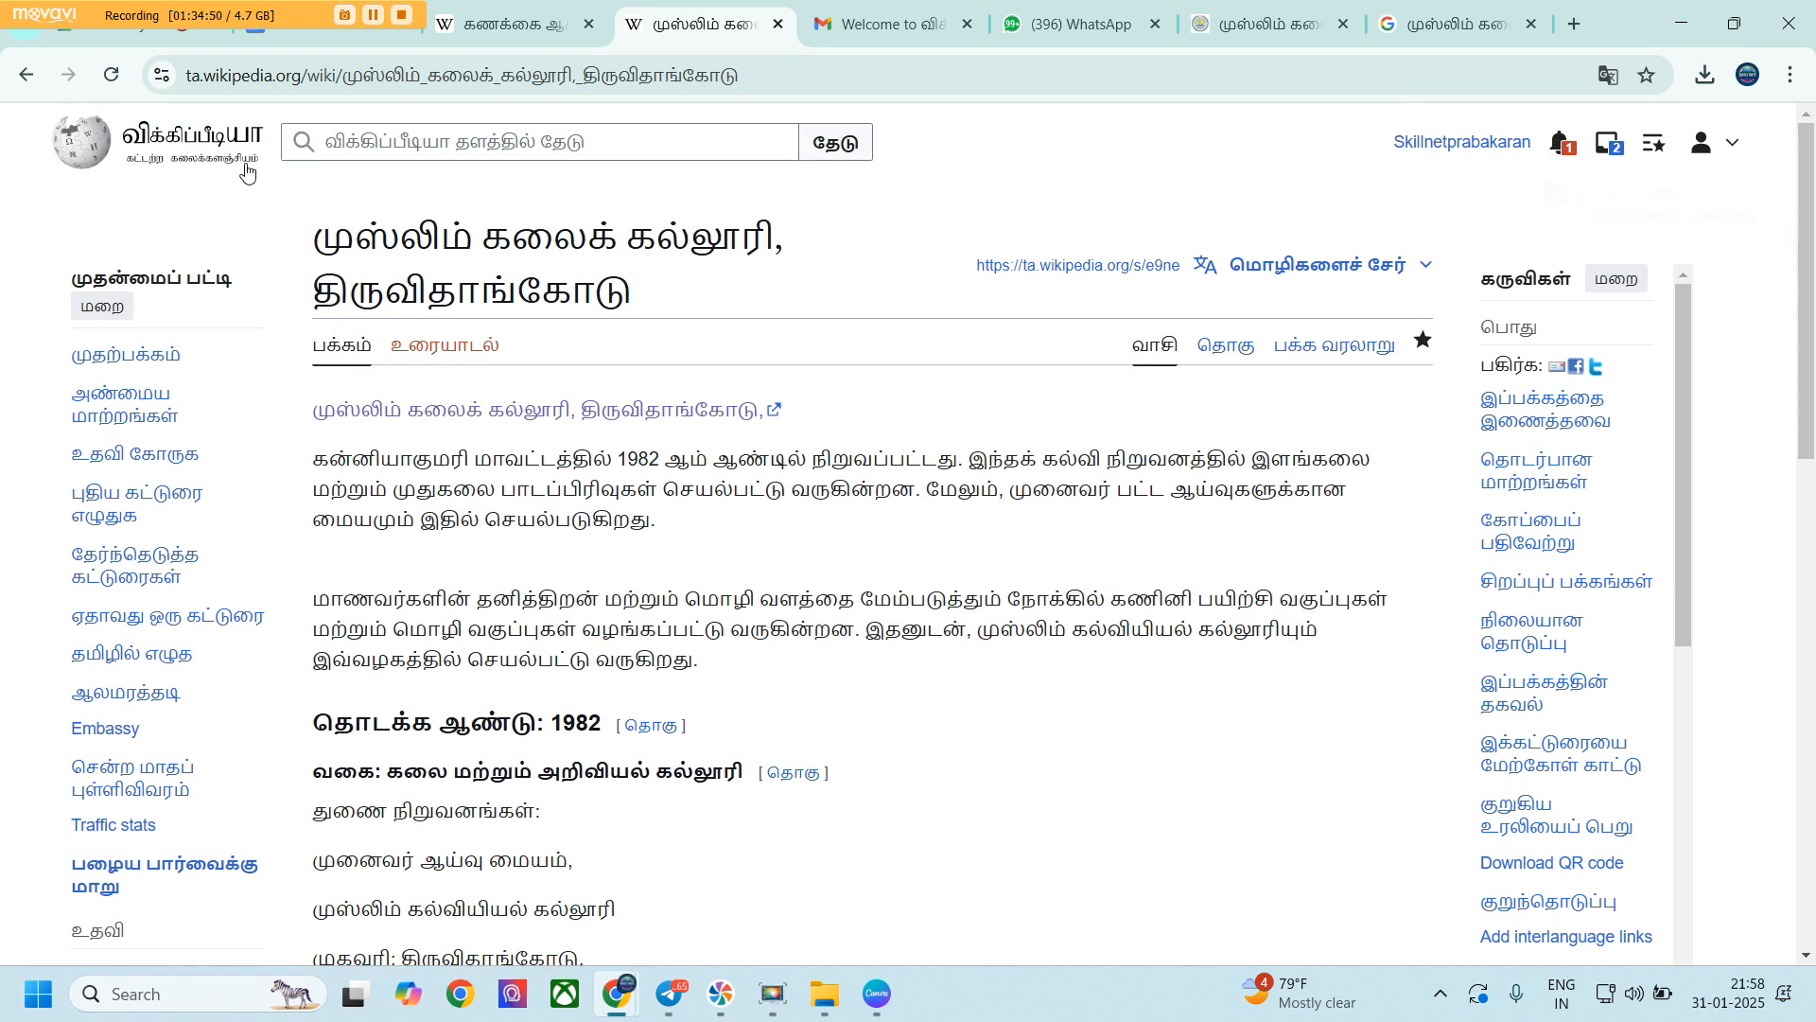
left_click(454, 75)
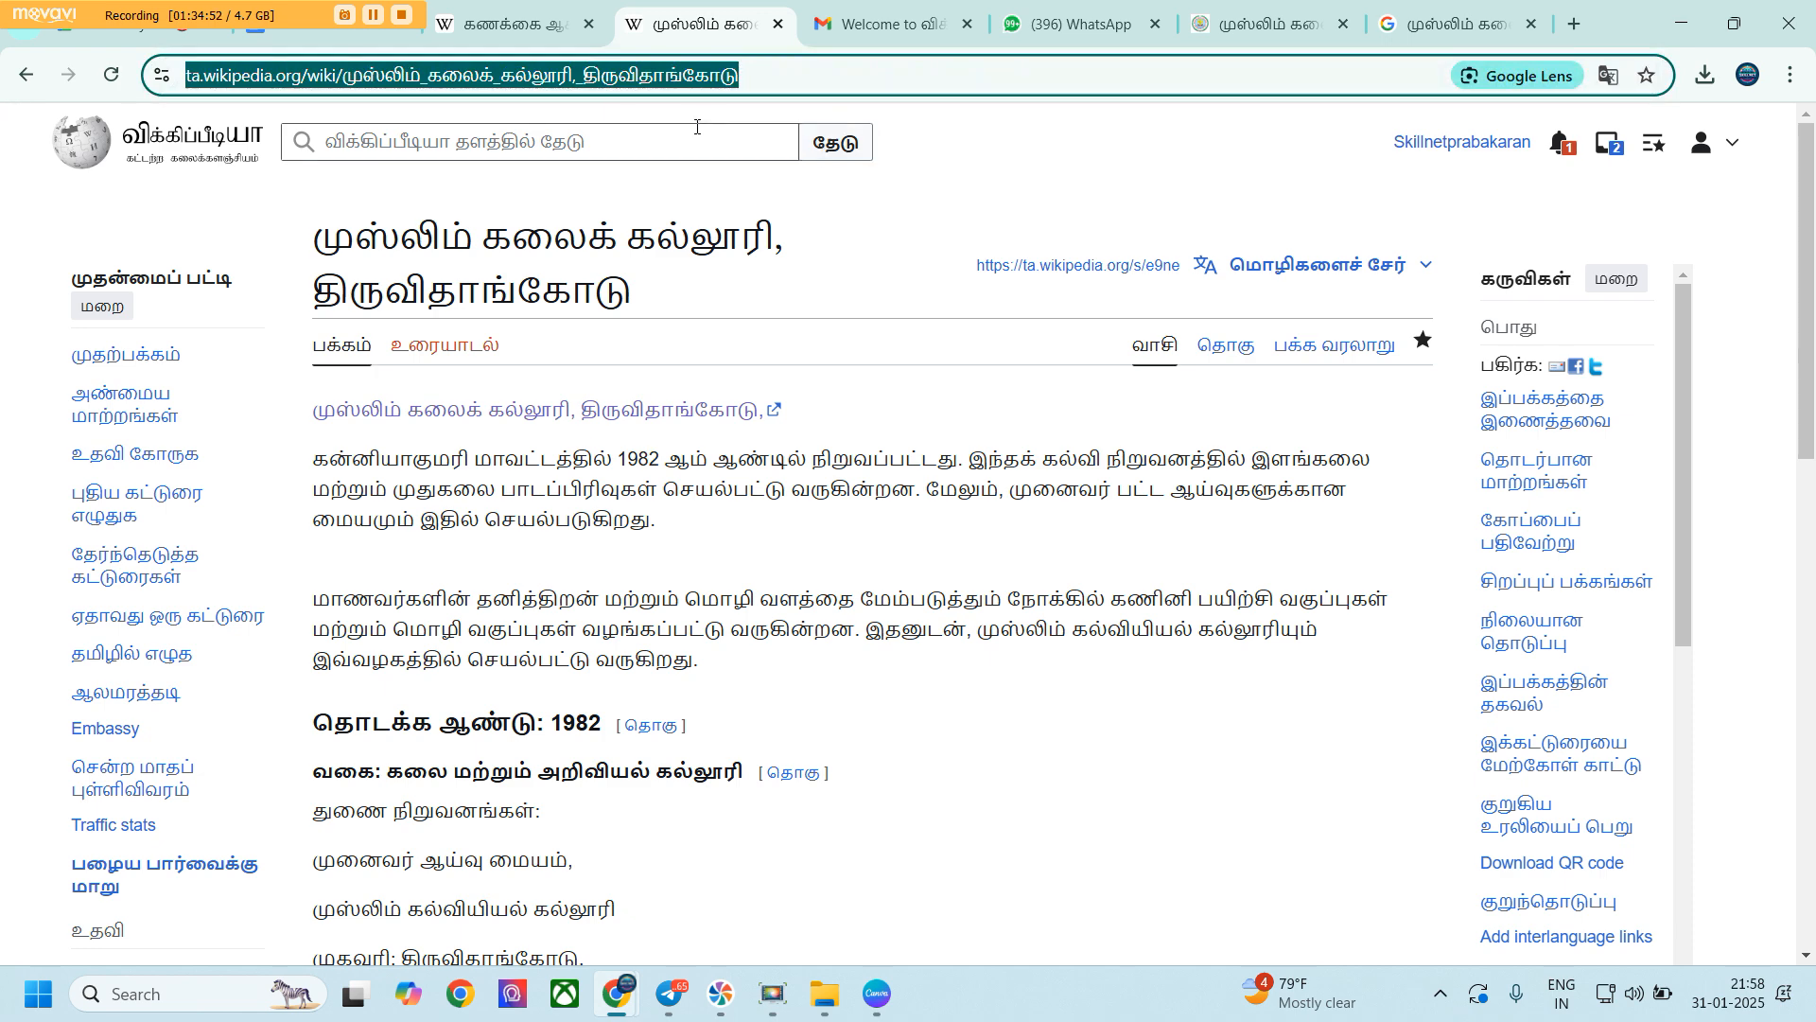
right_click(604, 87)
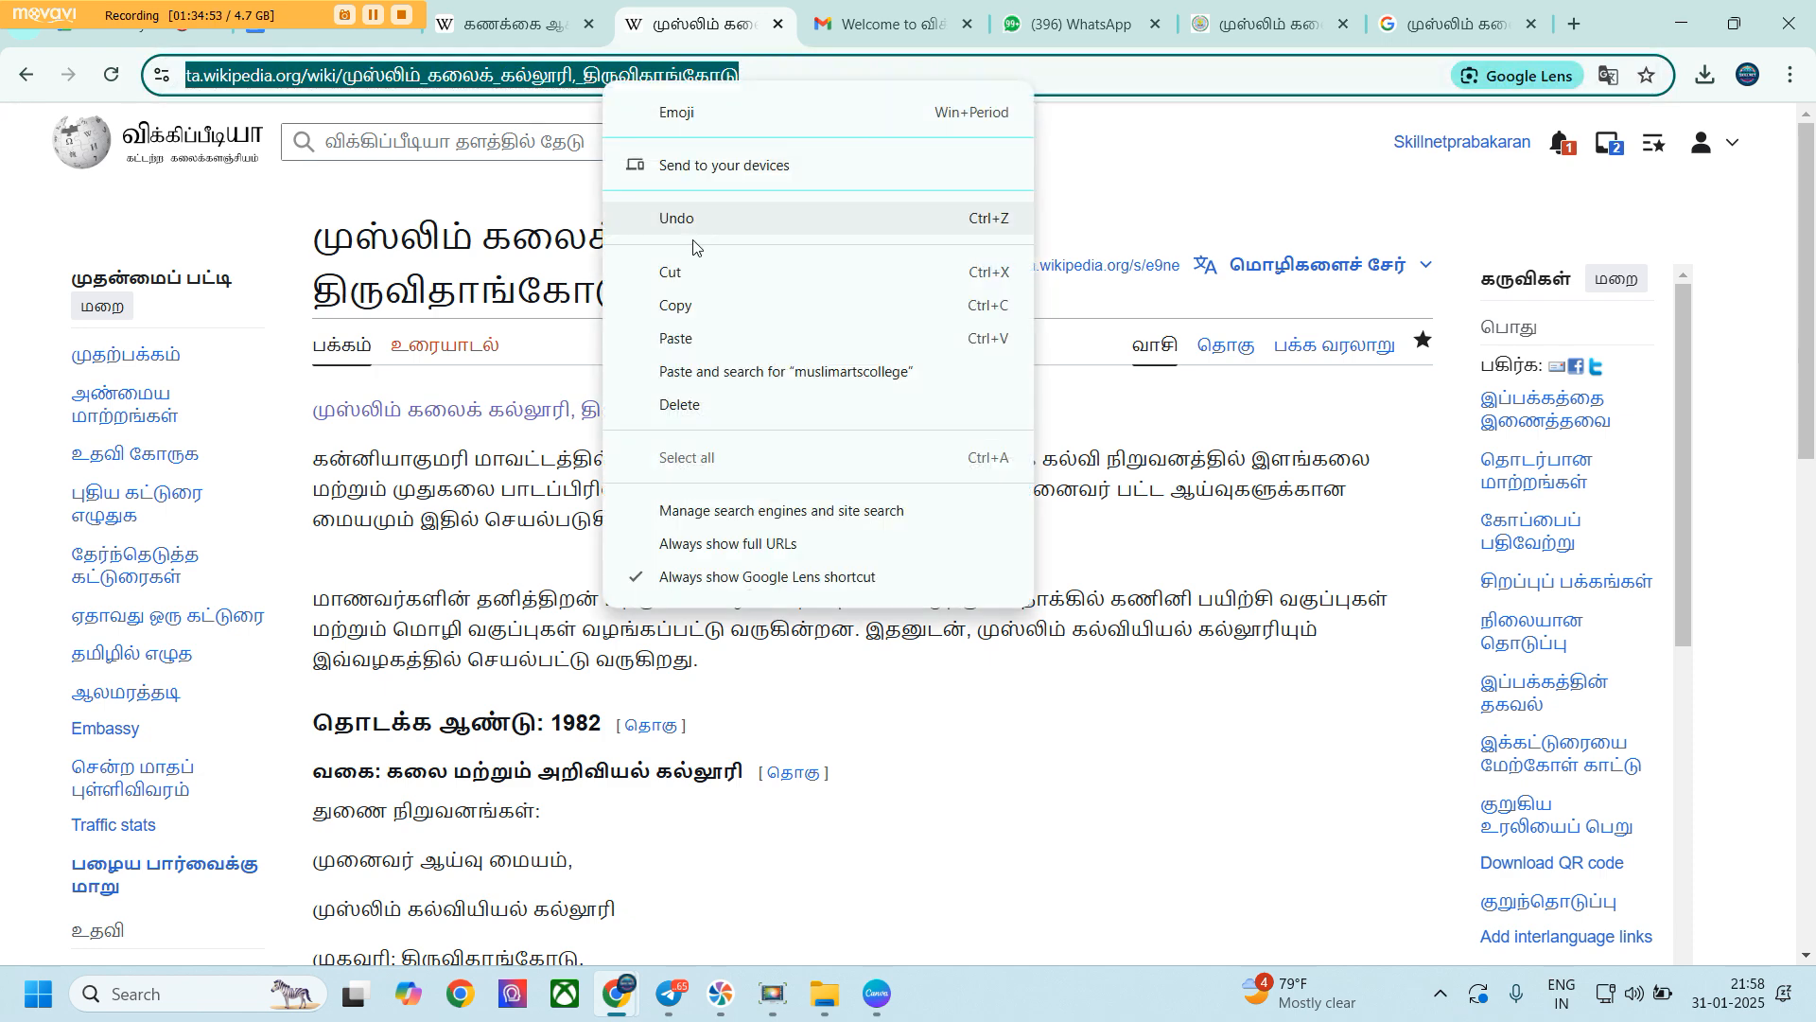
left_click(694, 298)
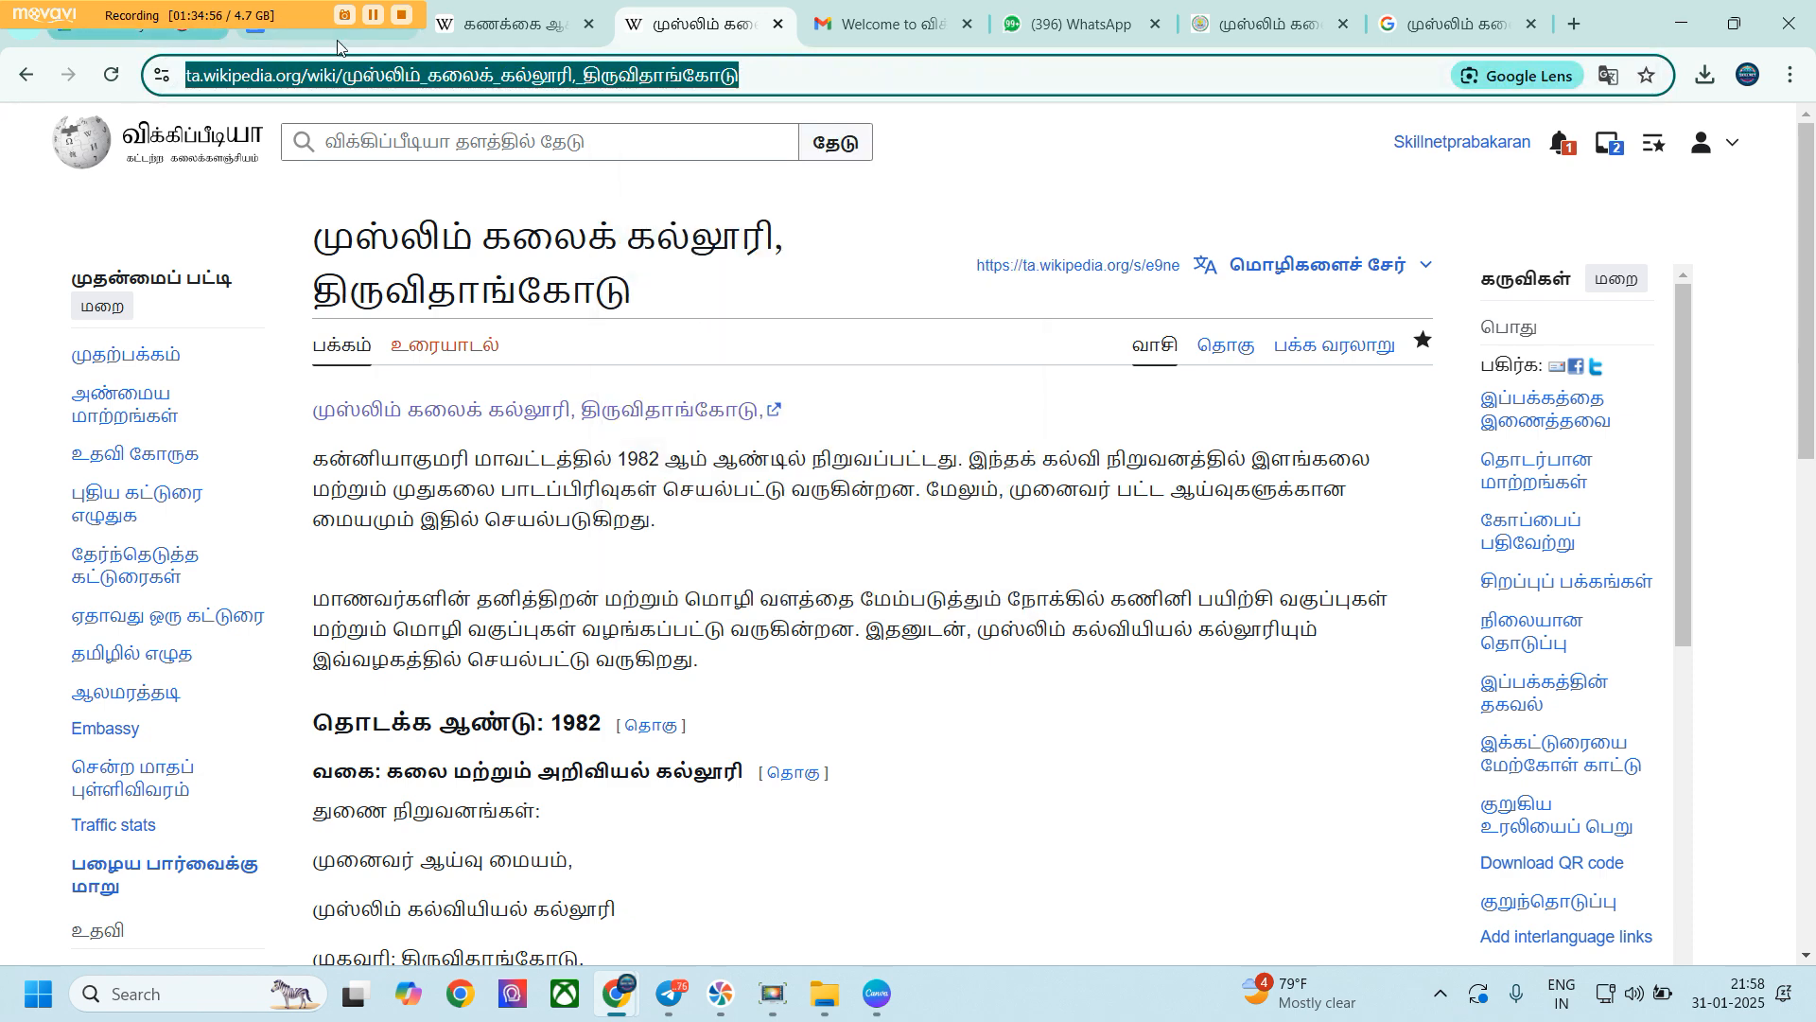
left_click(89, 36)
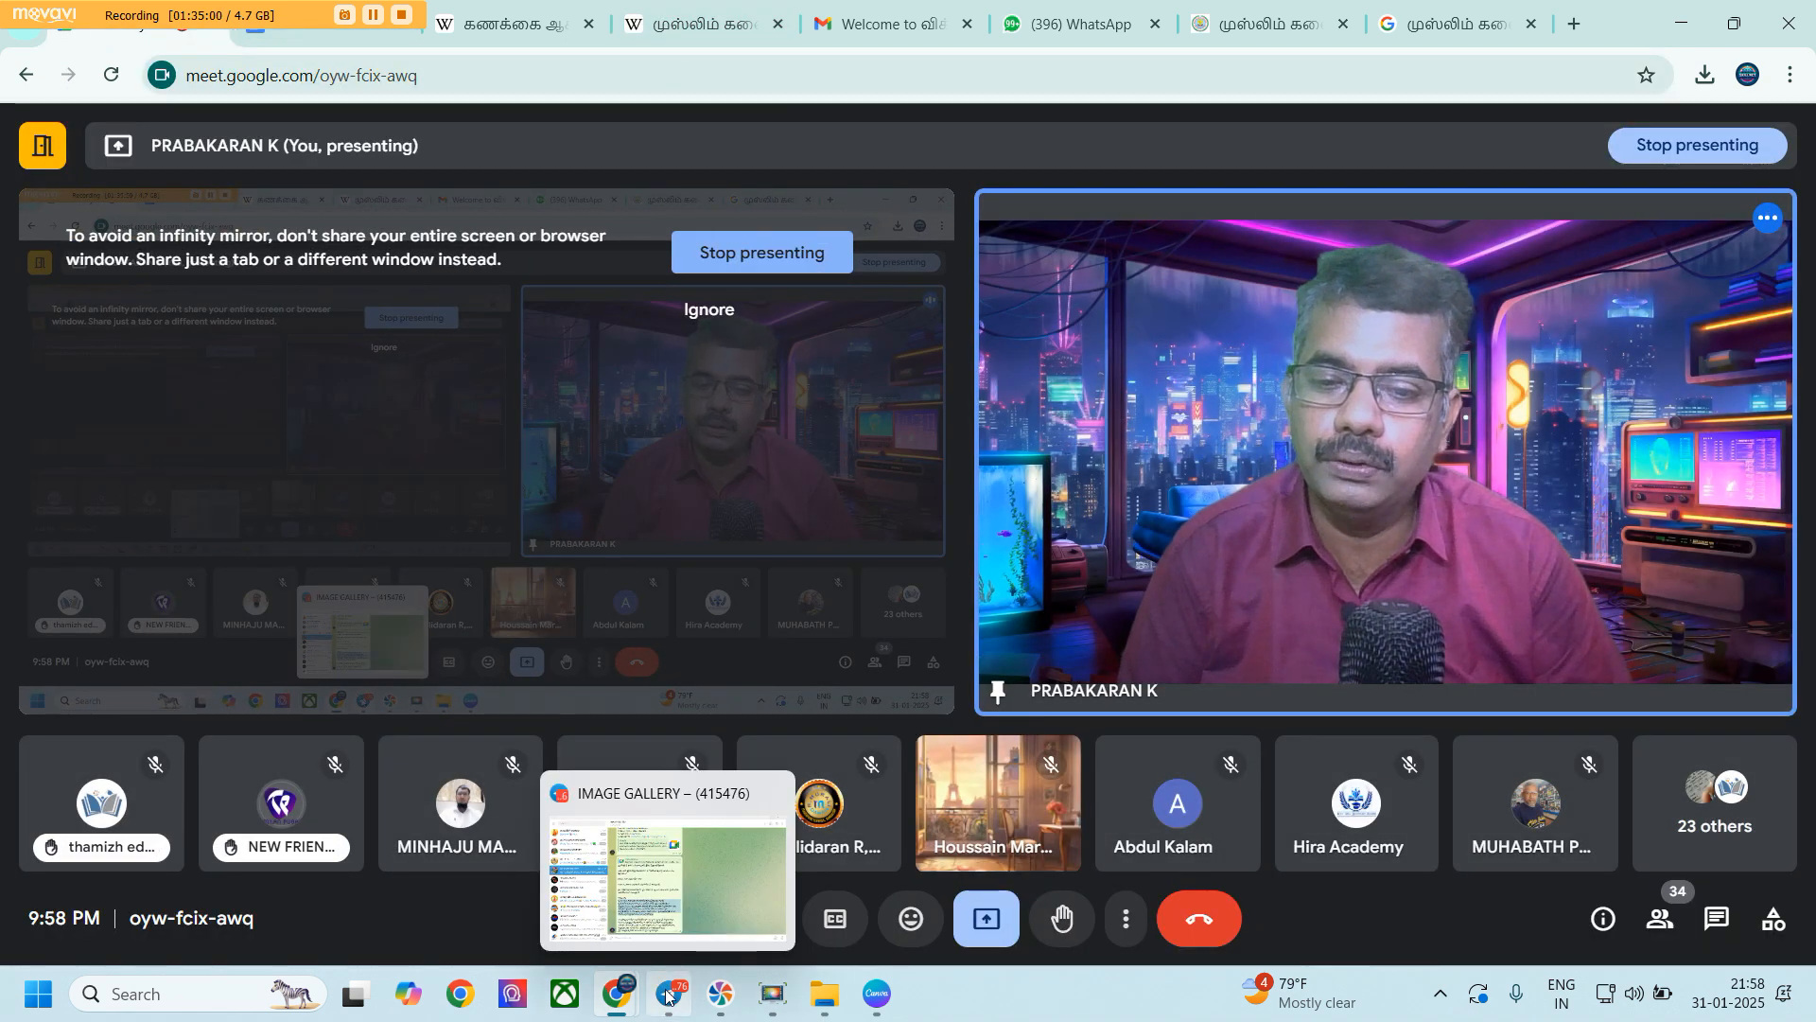
left_click(1044, 11)
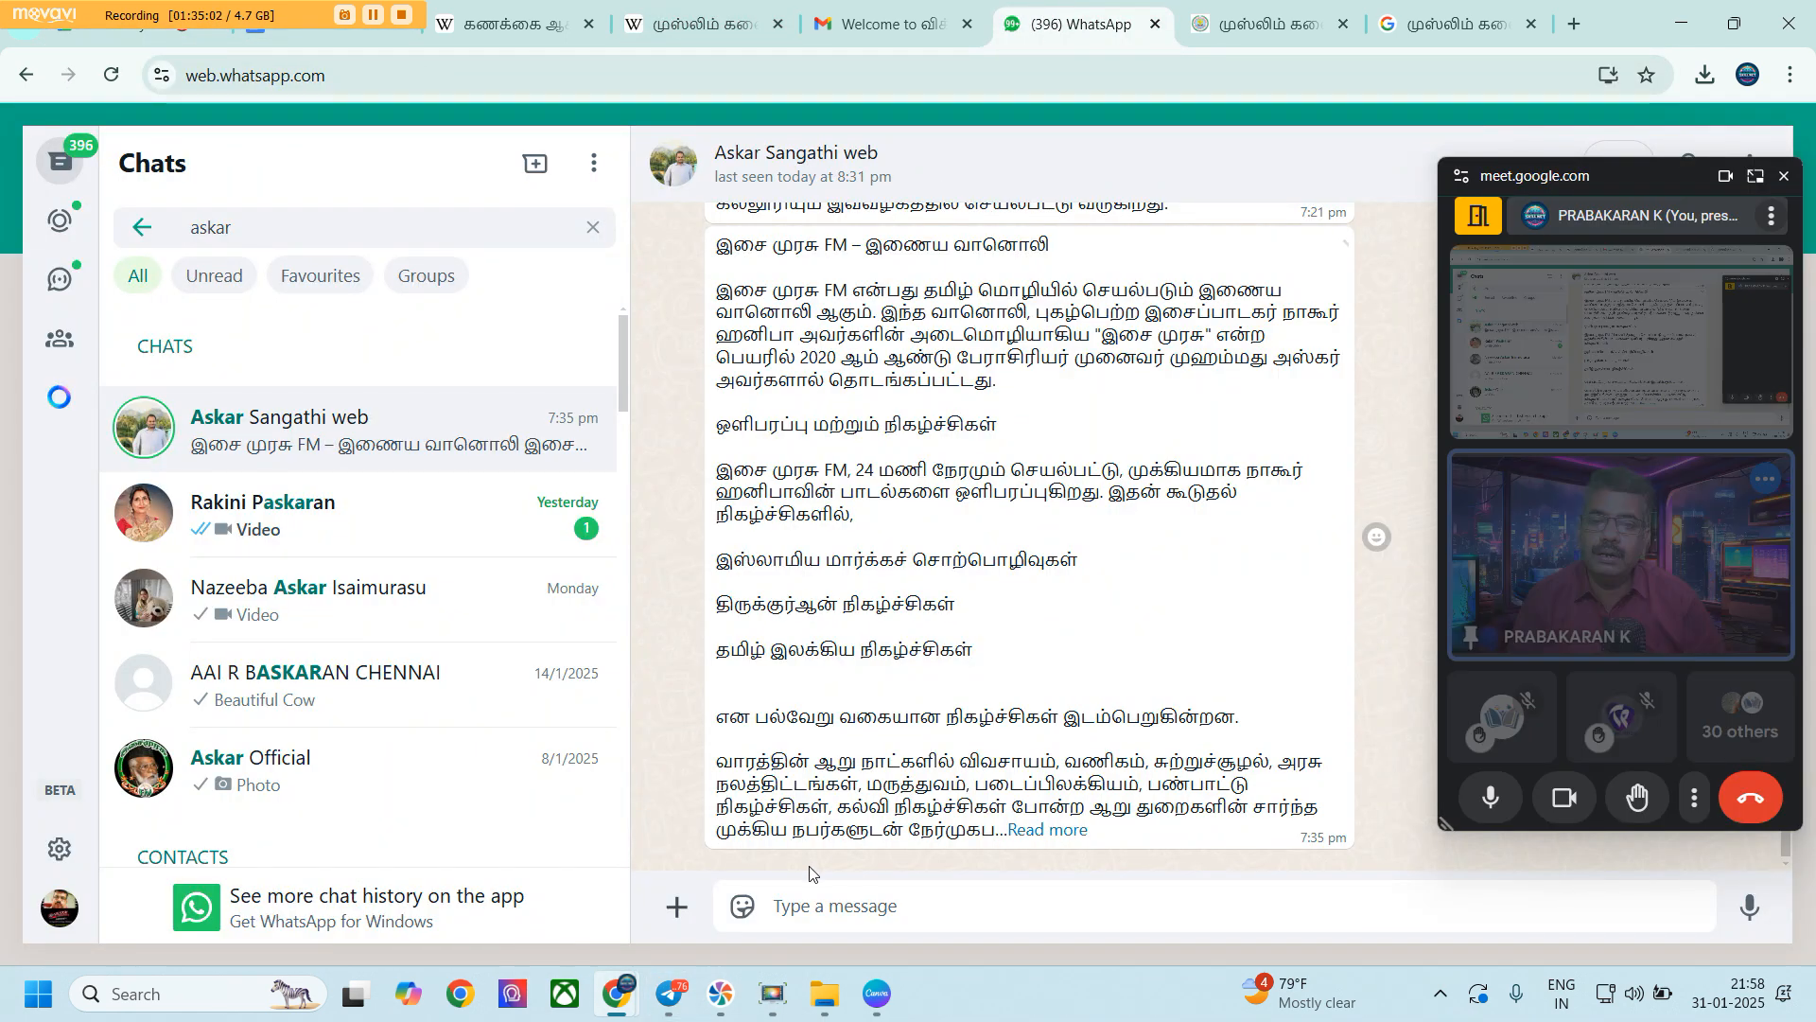
right_click(822, 906)
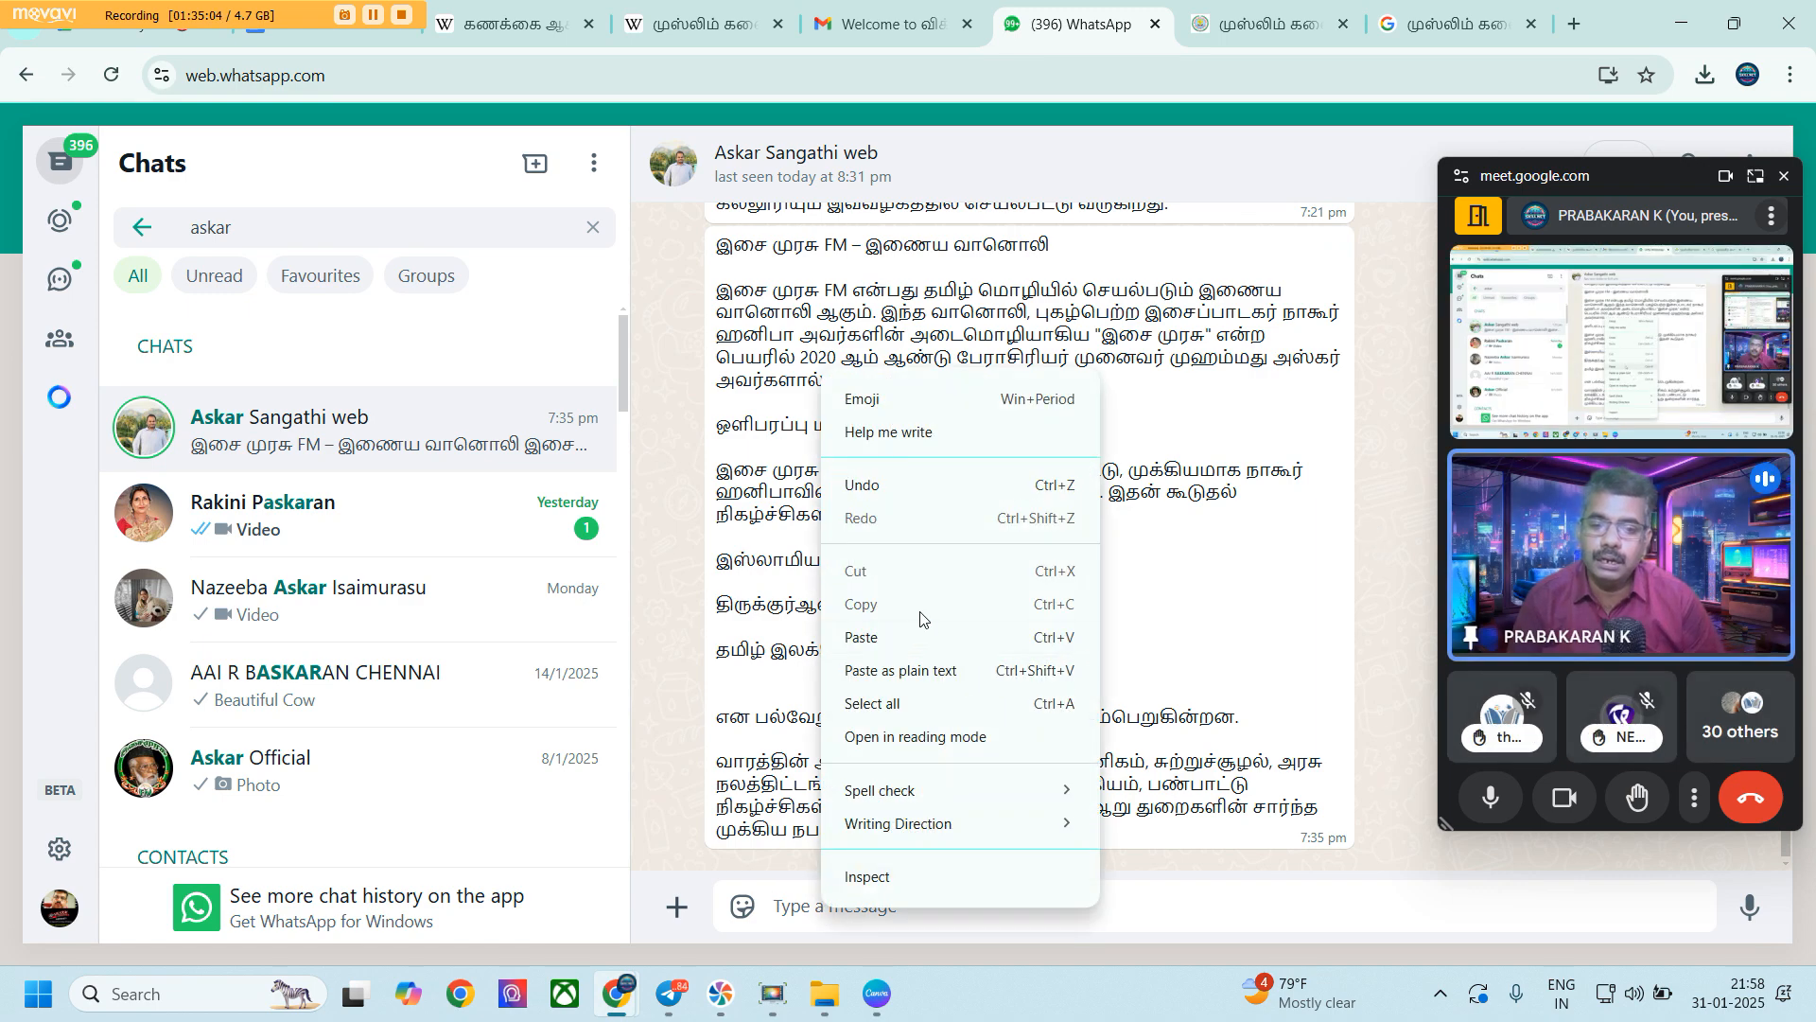
left_click(851, 631)
left_click(1751, 906)
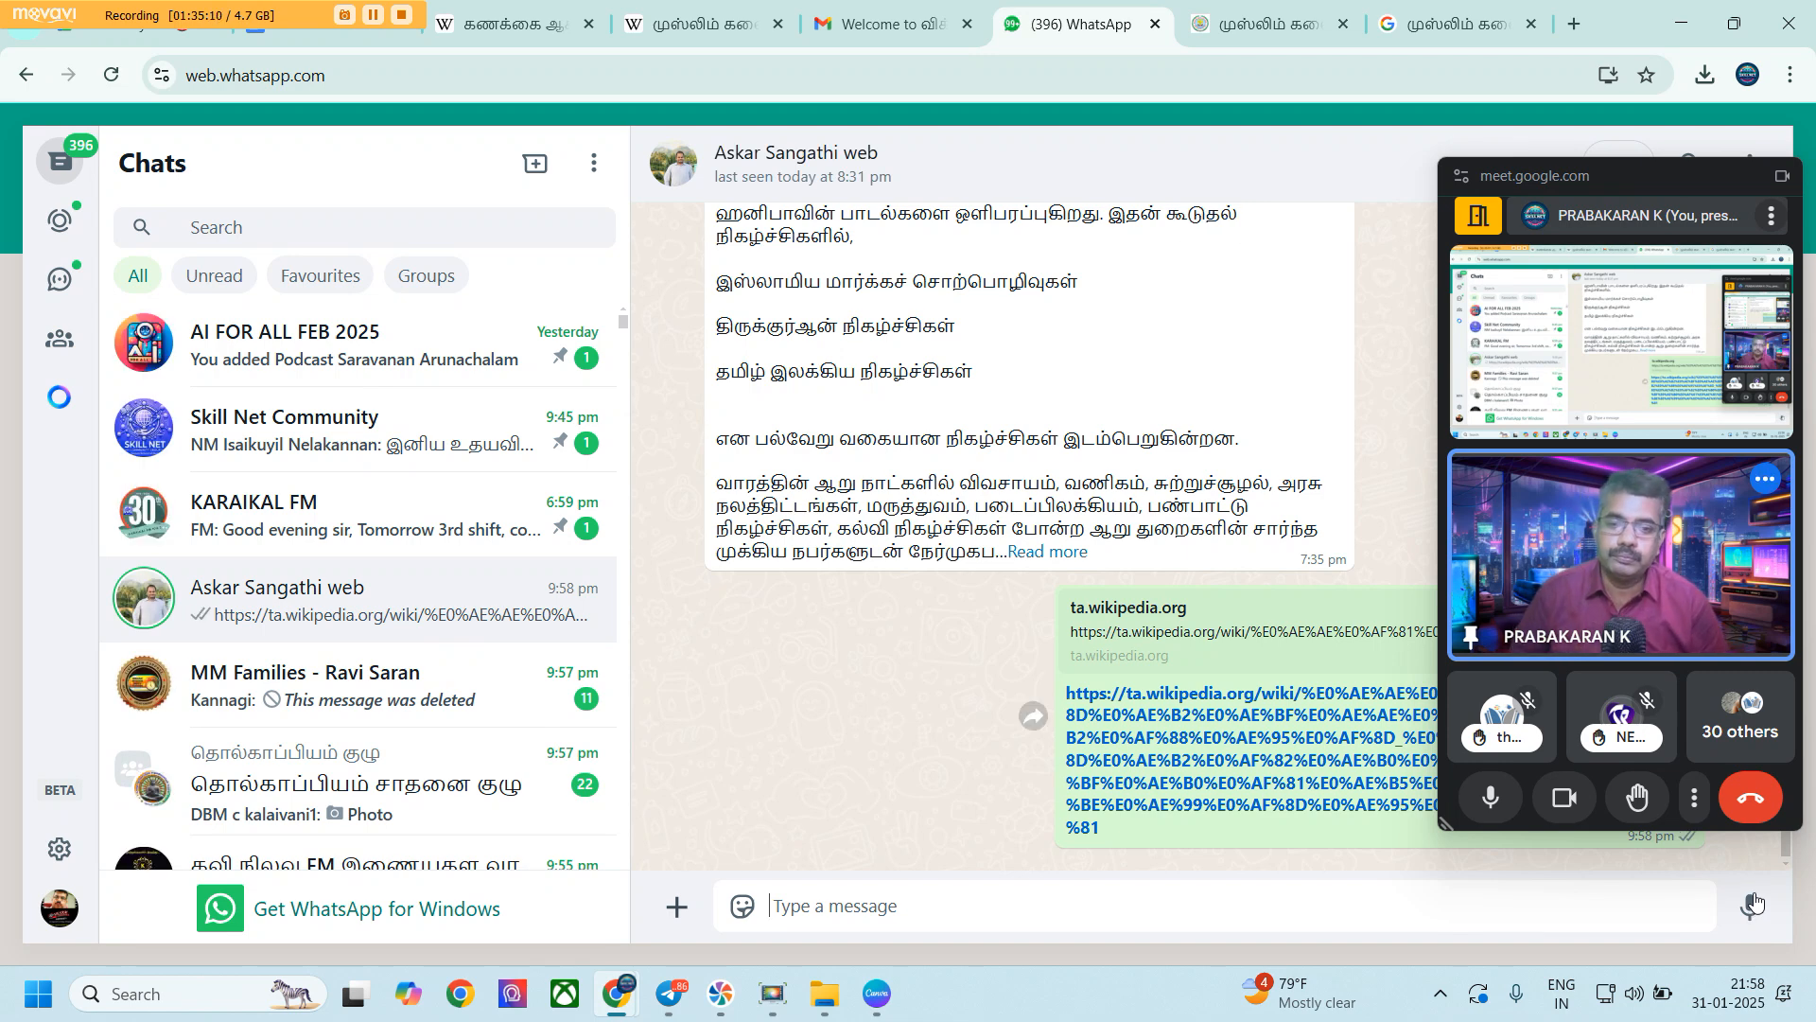
Move the floating meeting window clear of the chat messages and check the IMAGE GALLERY chat in Telegram
left_click_drag(1672, 195, 194, 200)
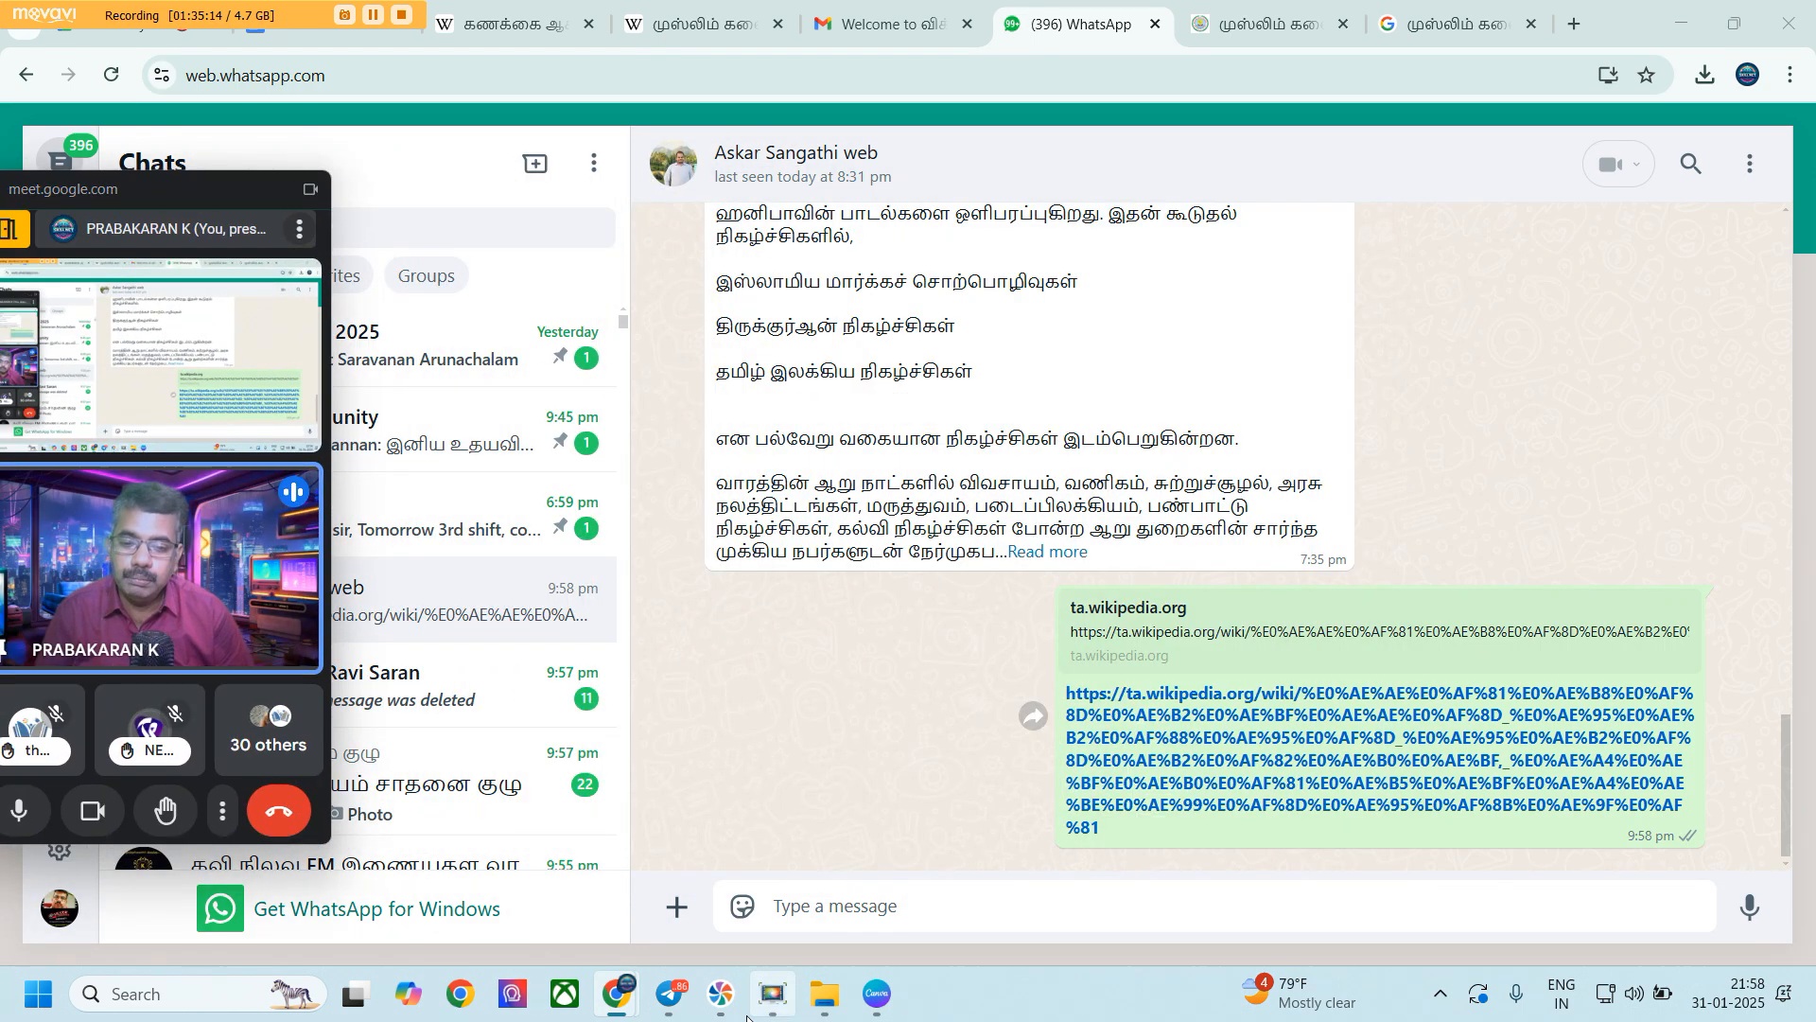
left_click(670, 994)
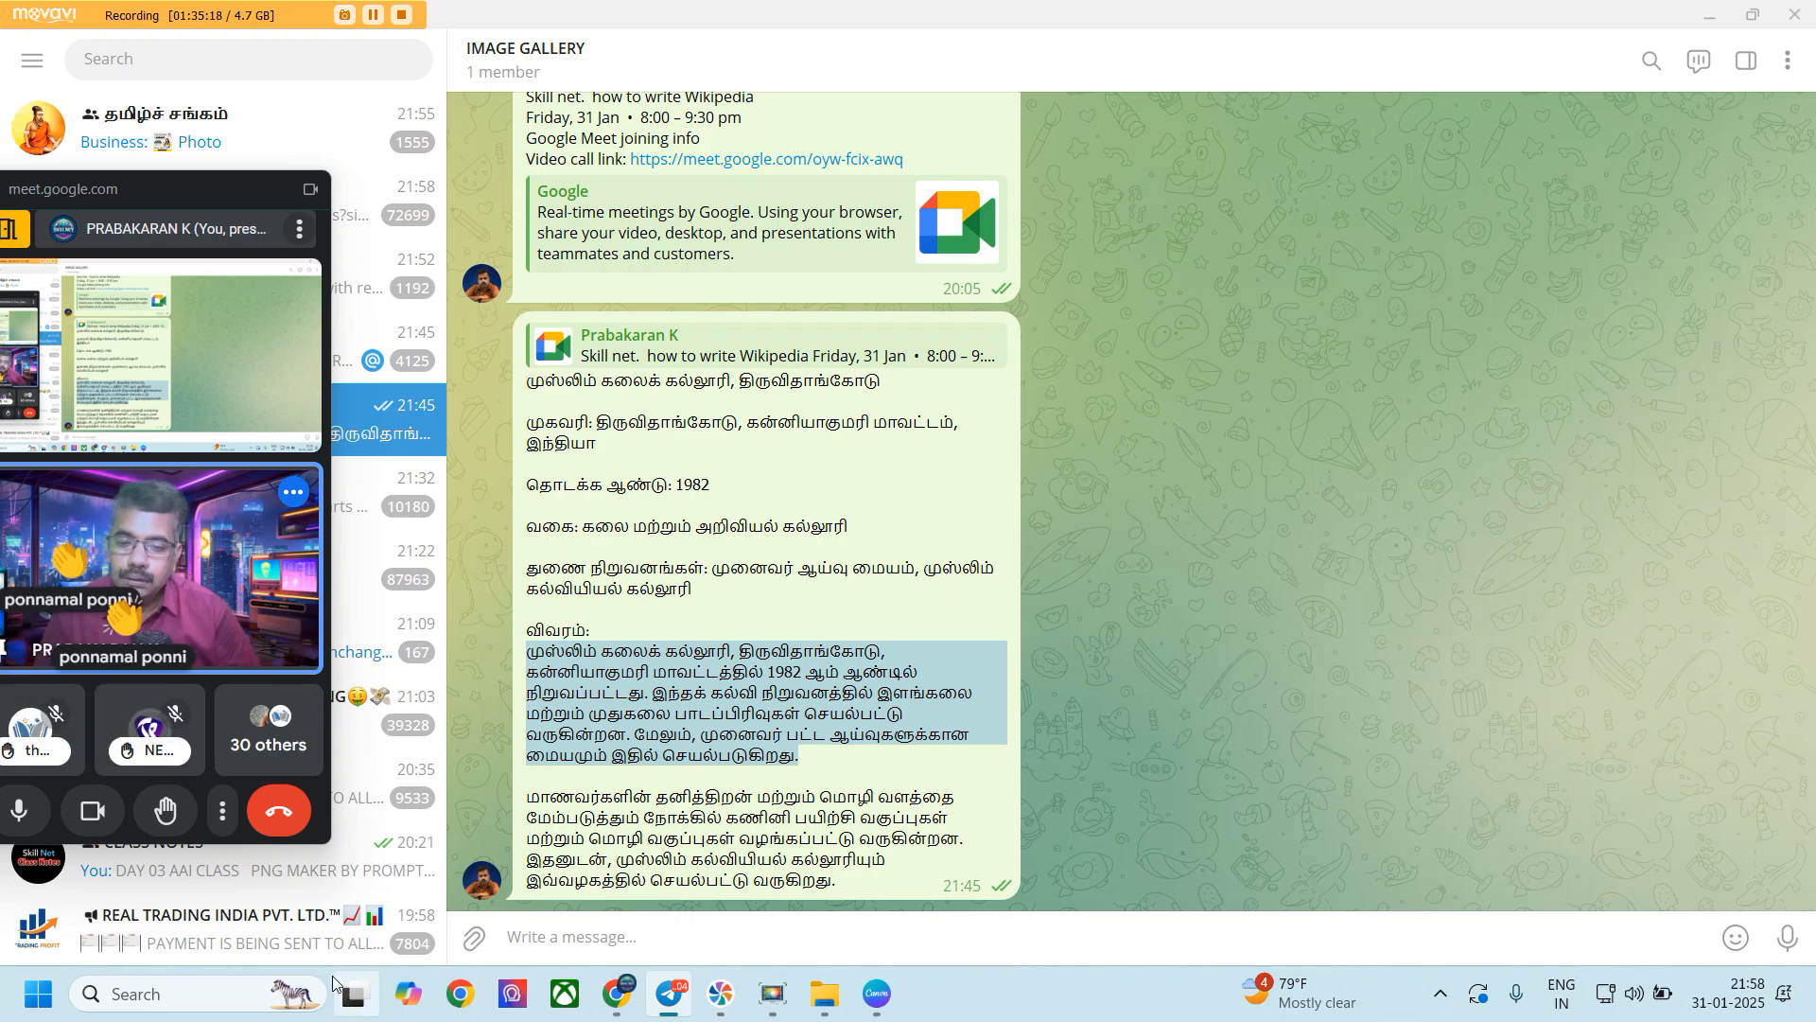
mouse_move(613, 1005)
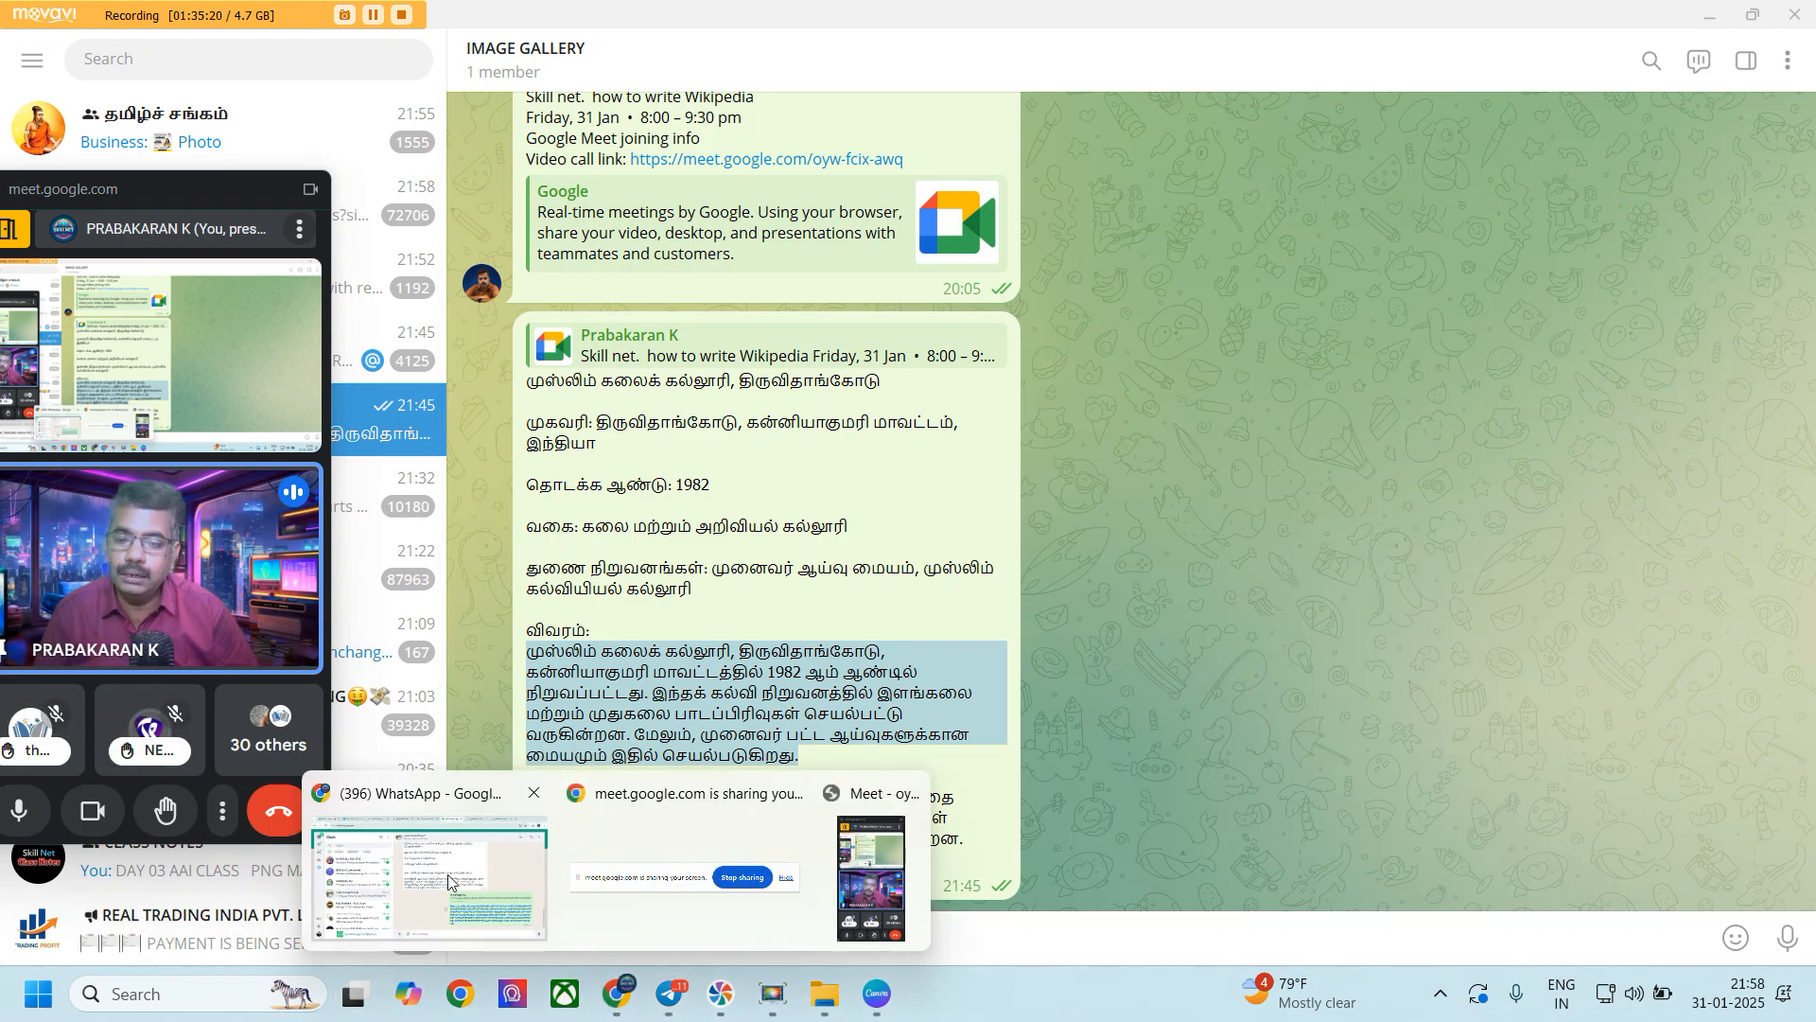
left_click(429, 895)
Copy the full இசை முரசு FM – இணைய வானொலி message from the WhatsApp chat and return to the Wikipedia article
scroll(912, 660, "up", 5)
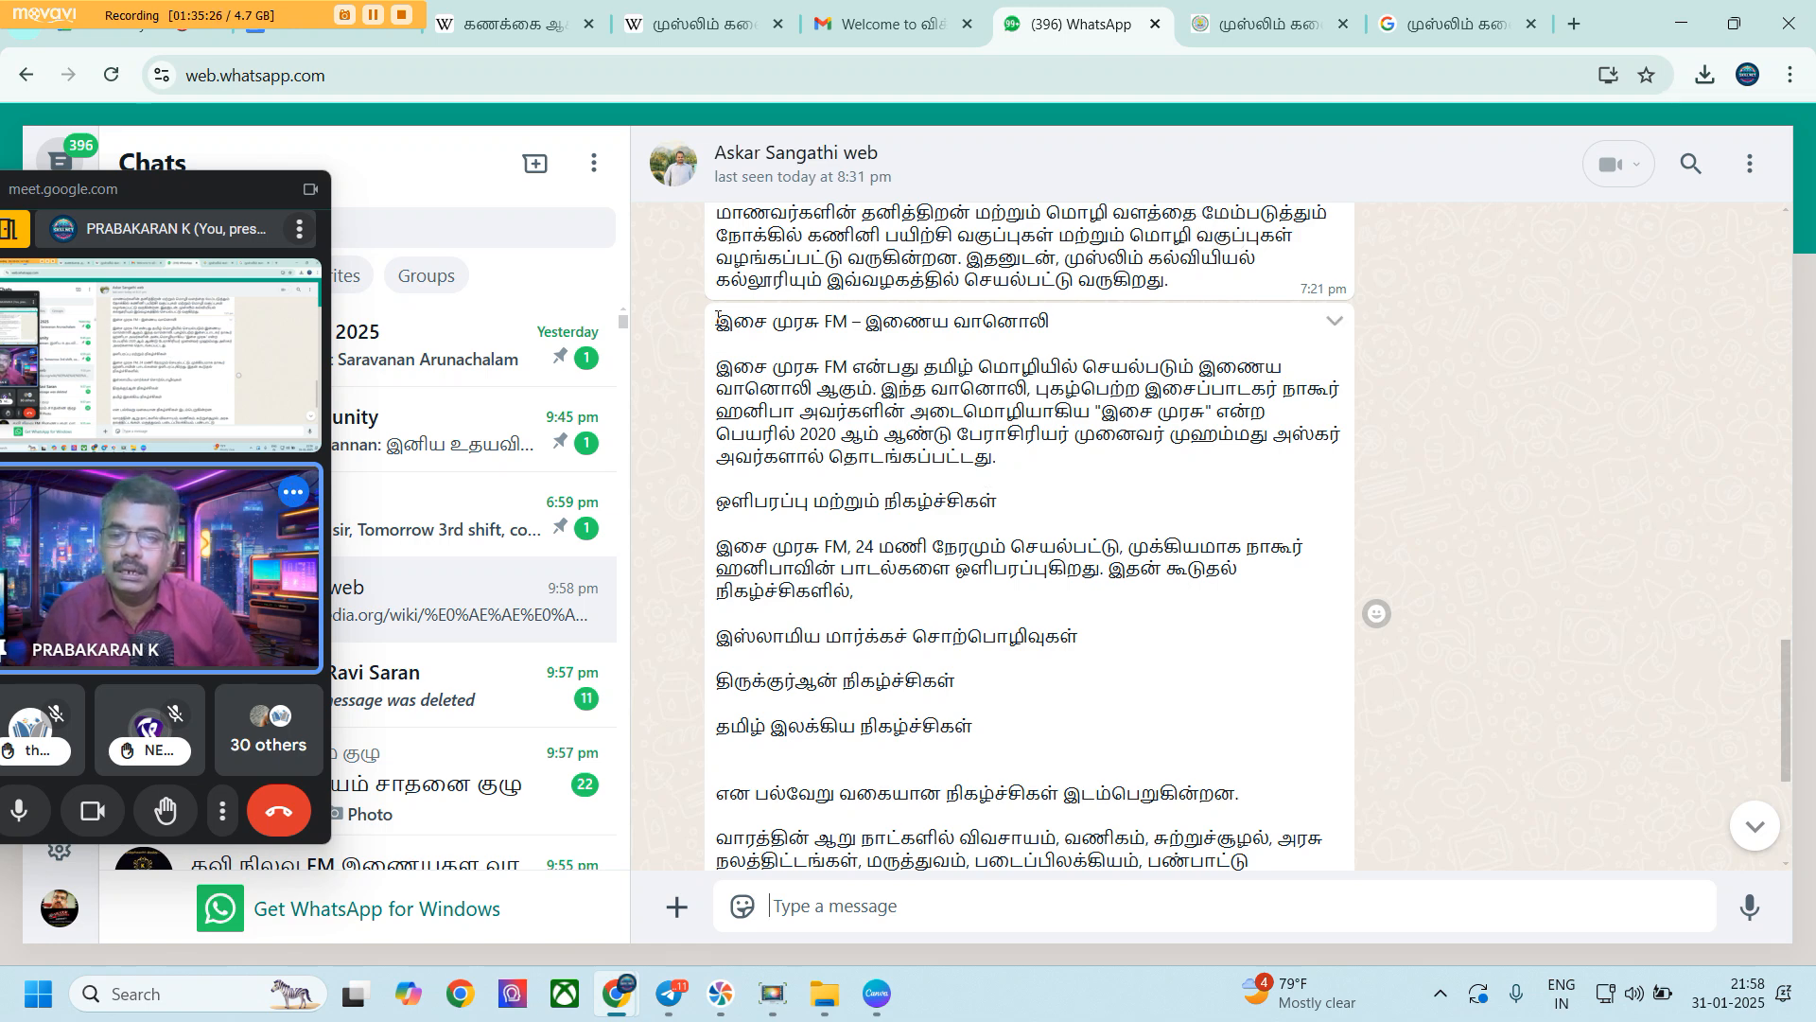
left_click_drag(718, 320, 1050, 837)
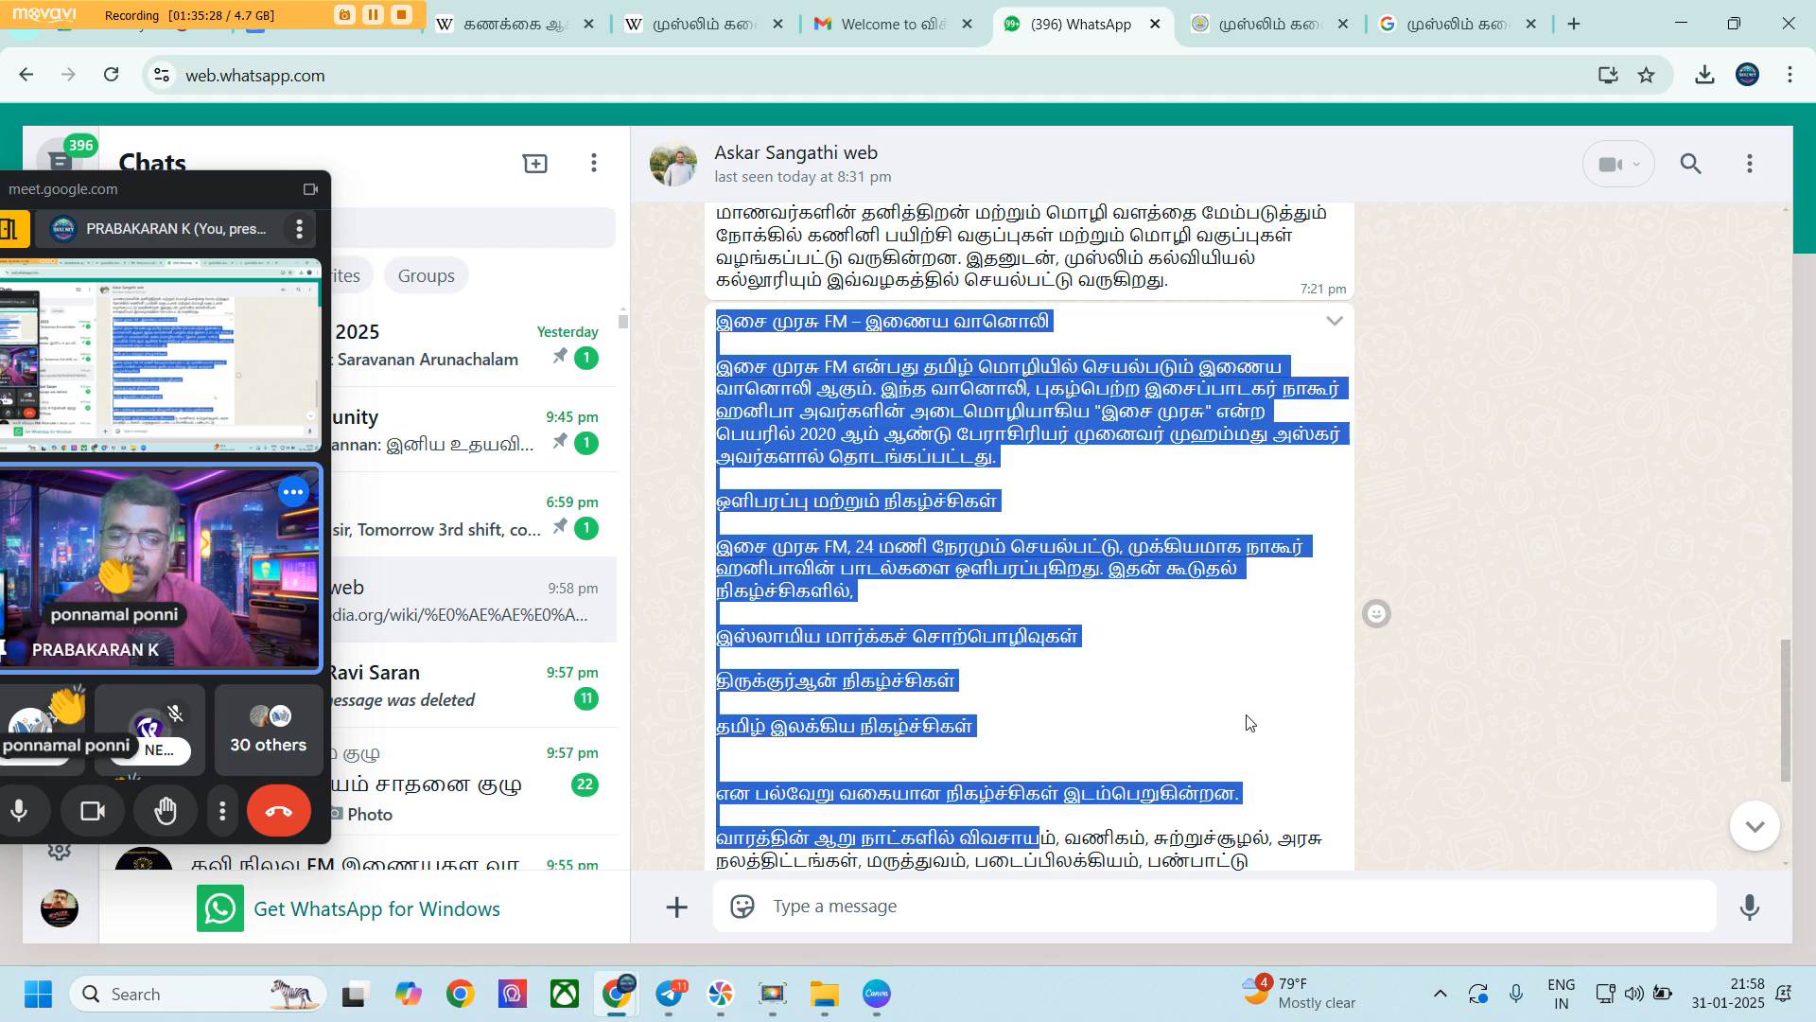
scroll(1249, 719, "down", 2)
left_click(1047, 674)
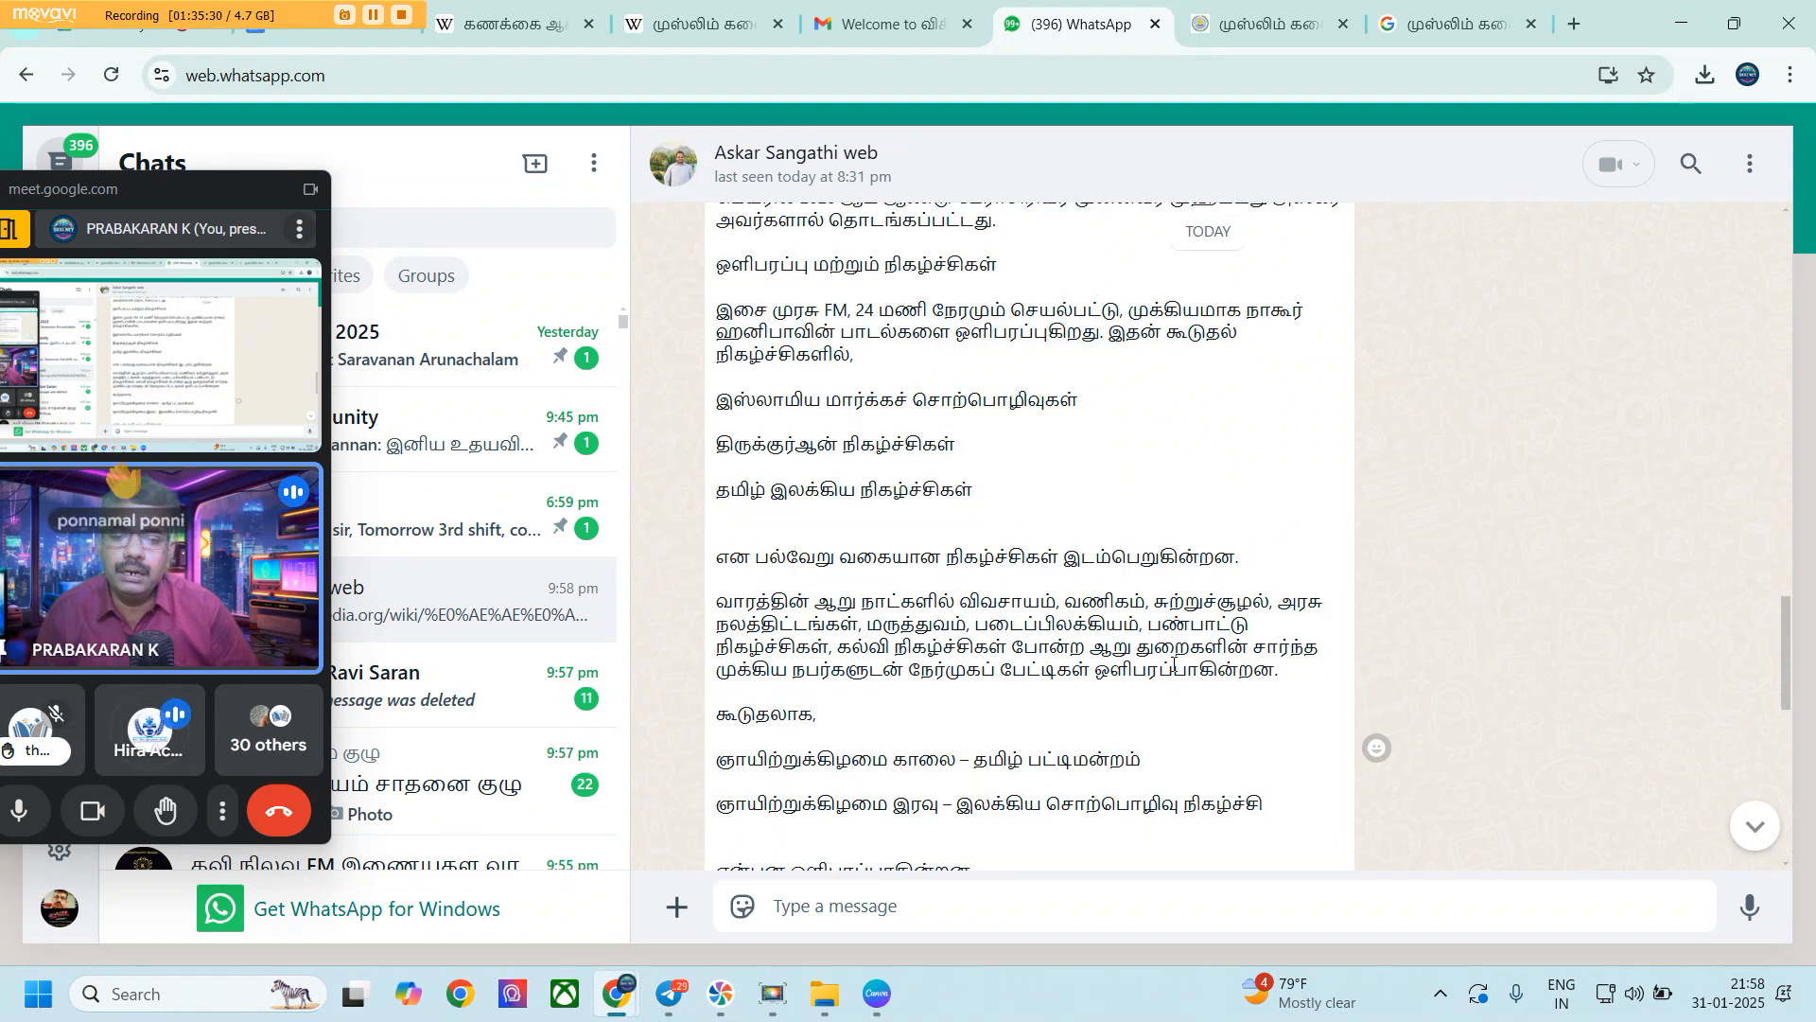
scroll(1172, 662, "down", 4)
scroll(1172, 662, "down", 4)
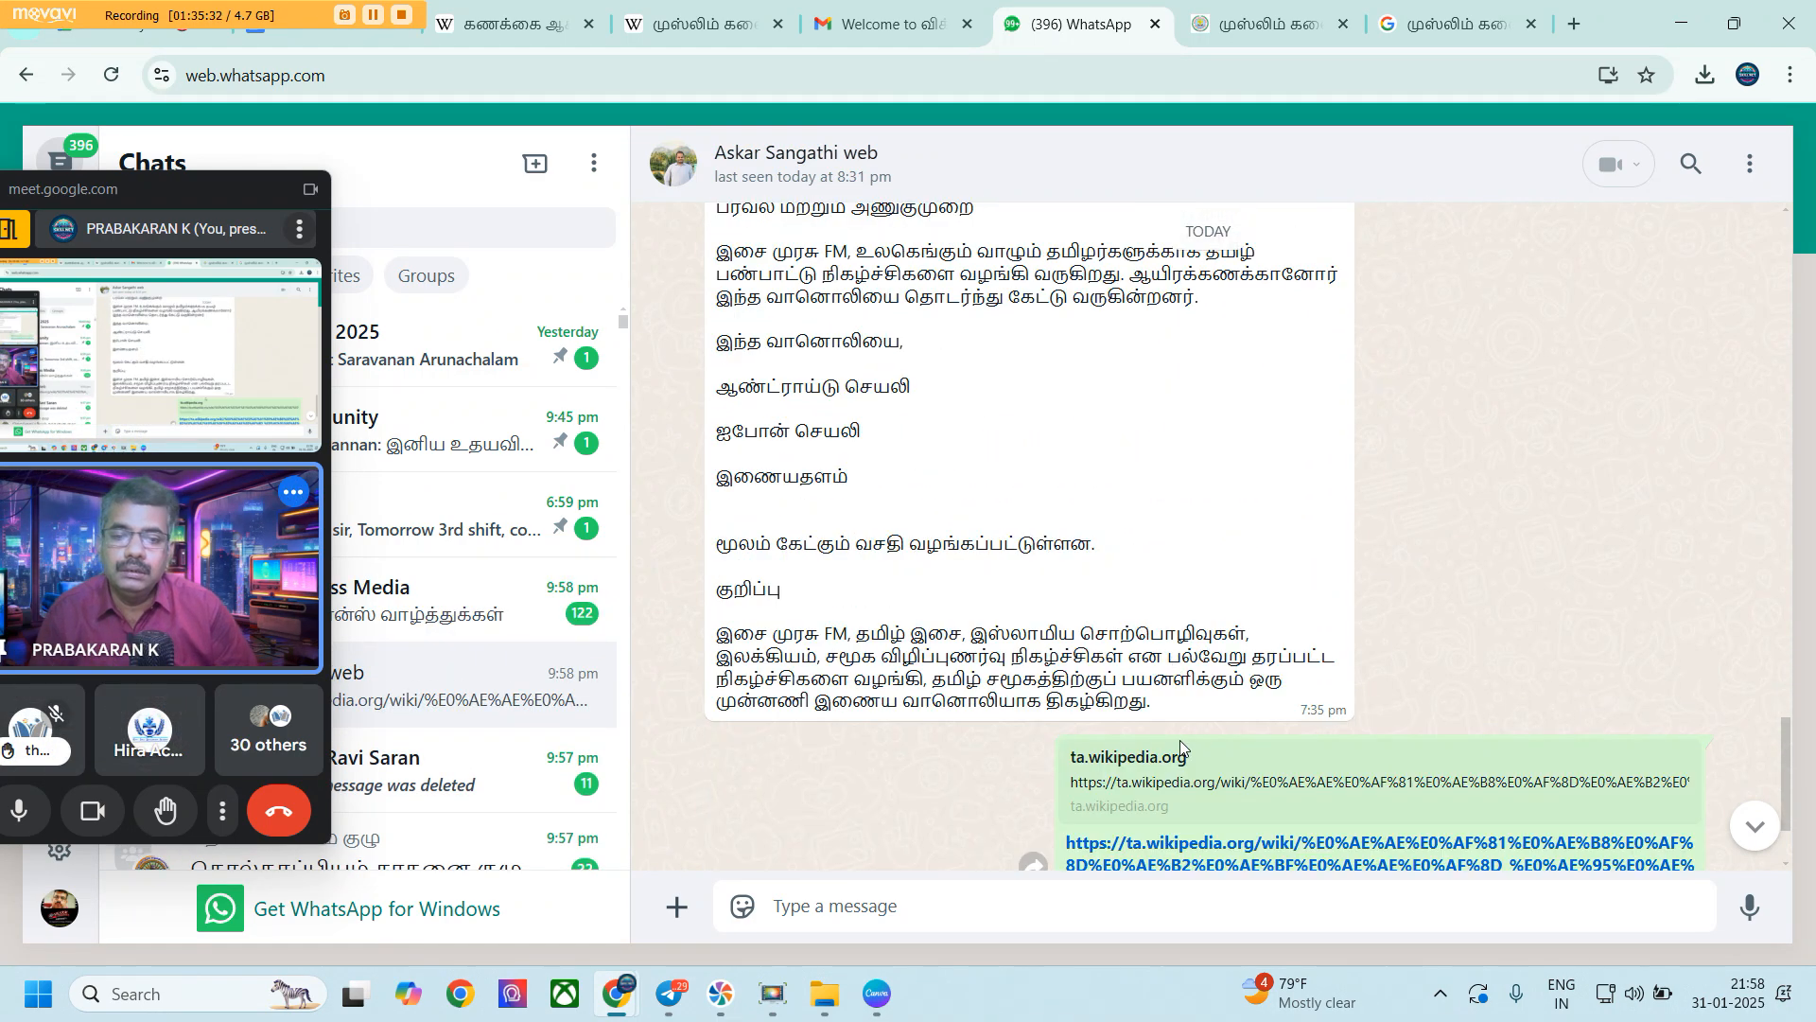
left_click_drag(1164, 718, 697, 416)
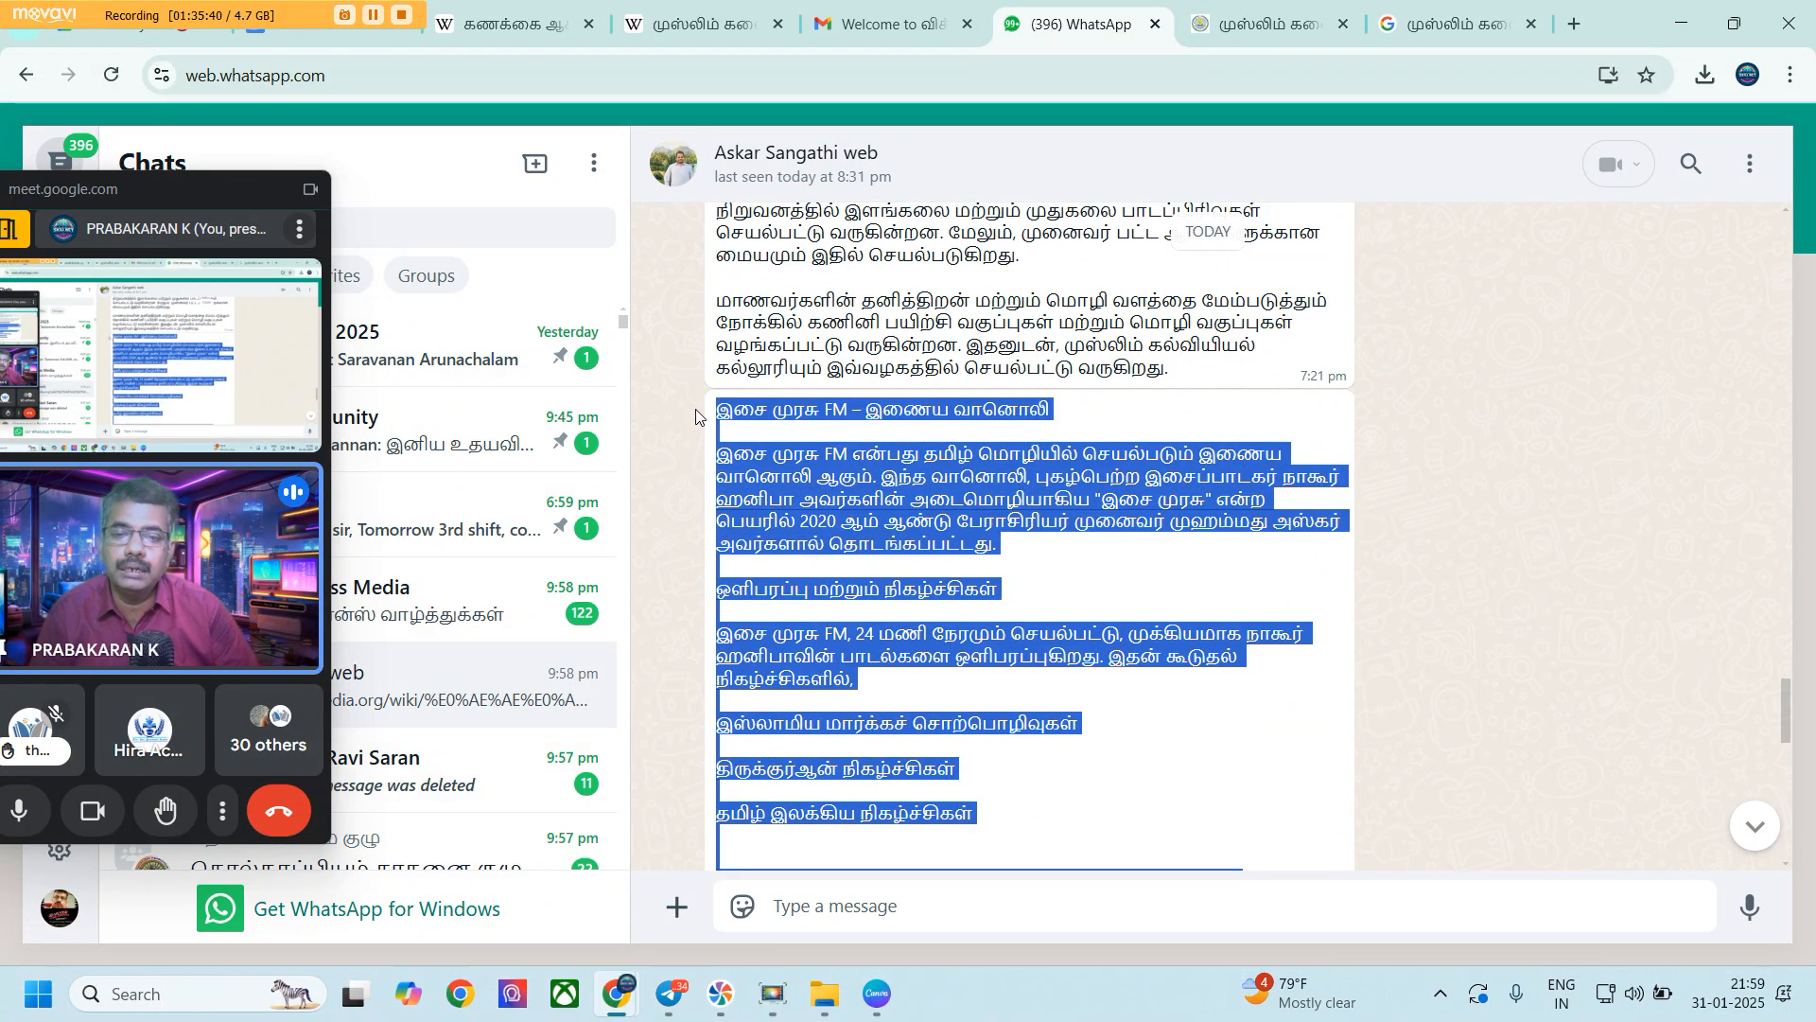
right_click(930, 537)
left_click(939, 545)
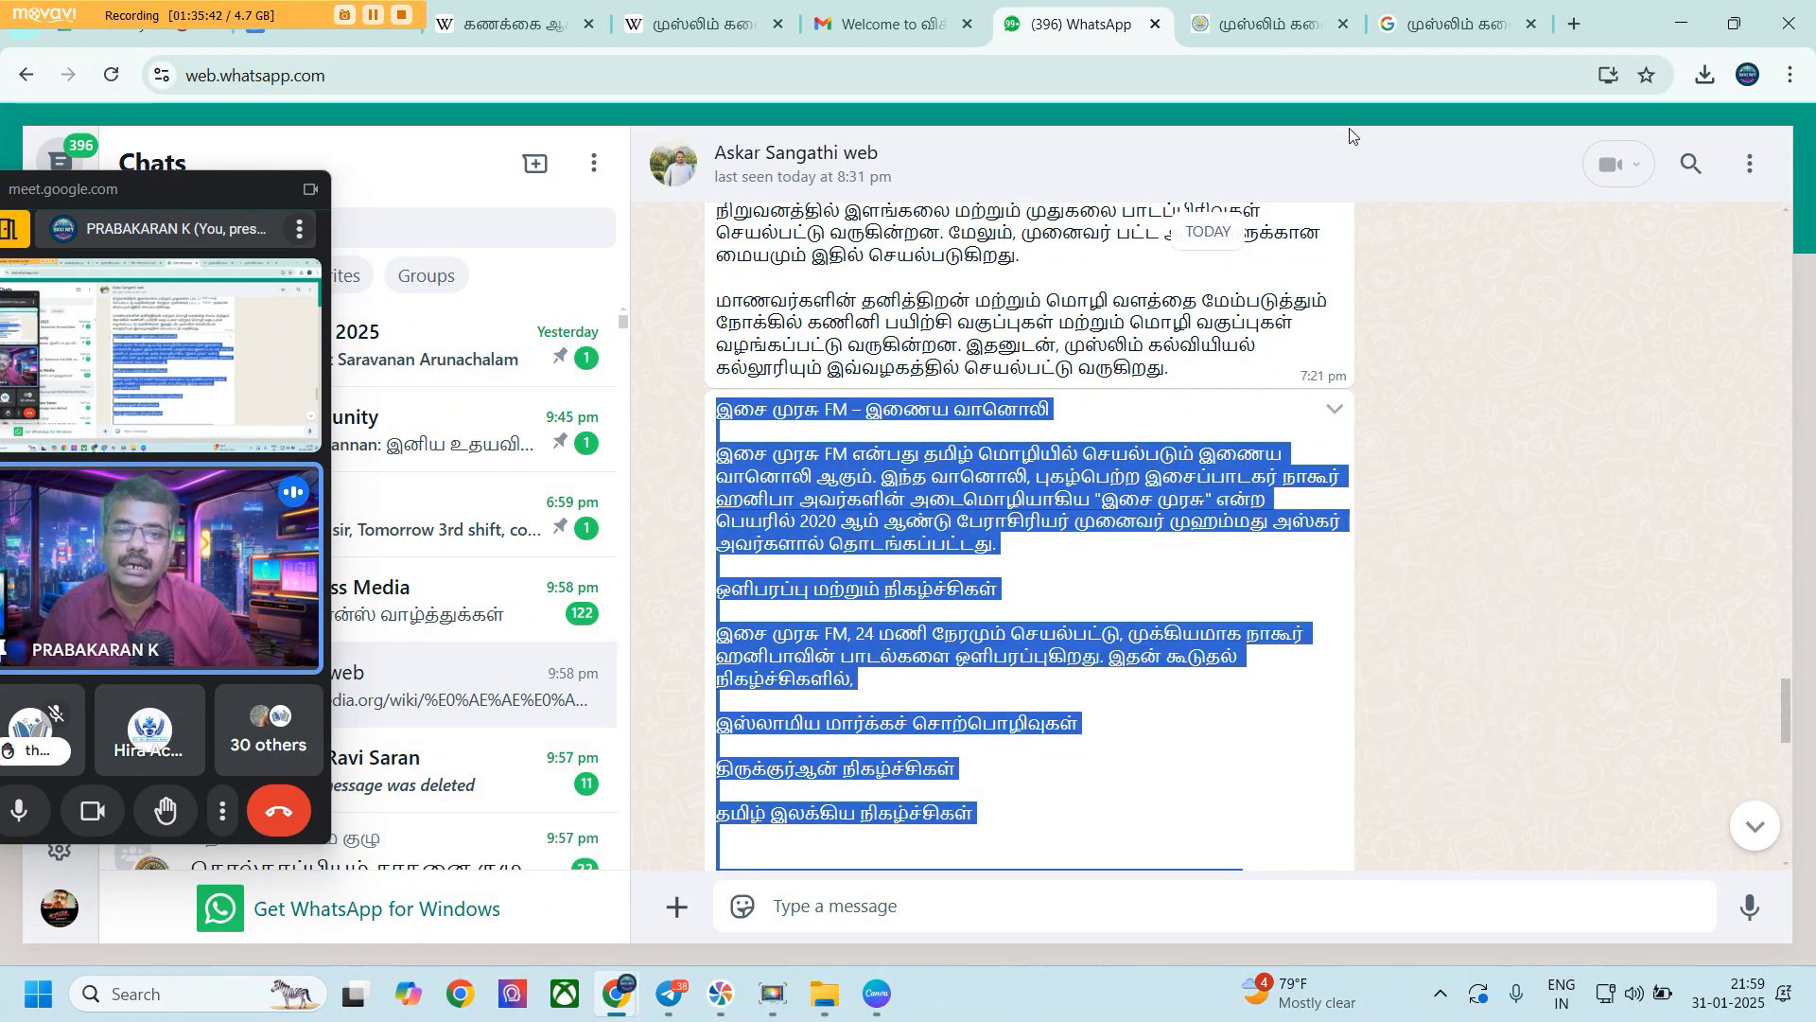
left_click(1246, 21)
left_click(700, 24)
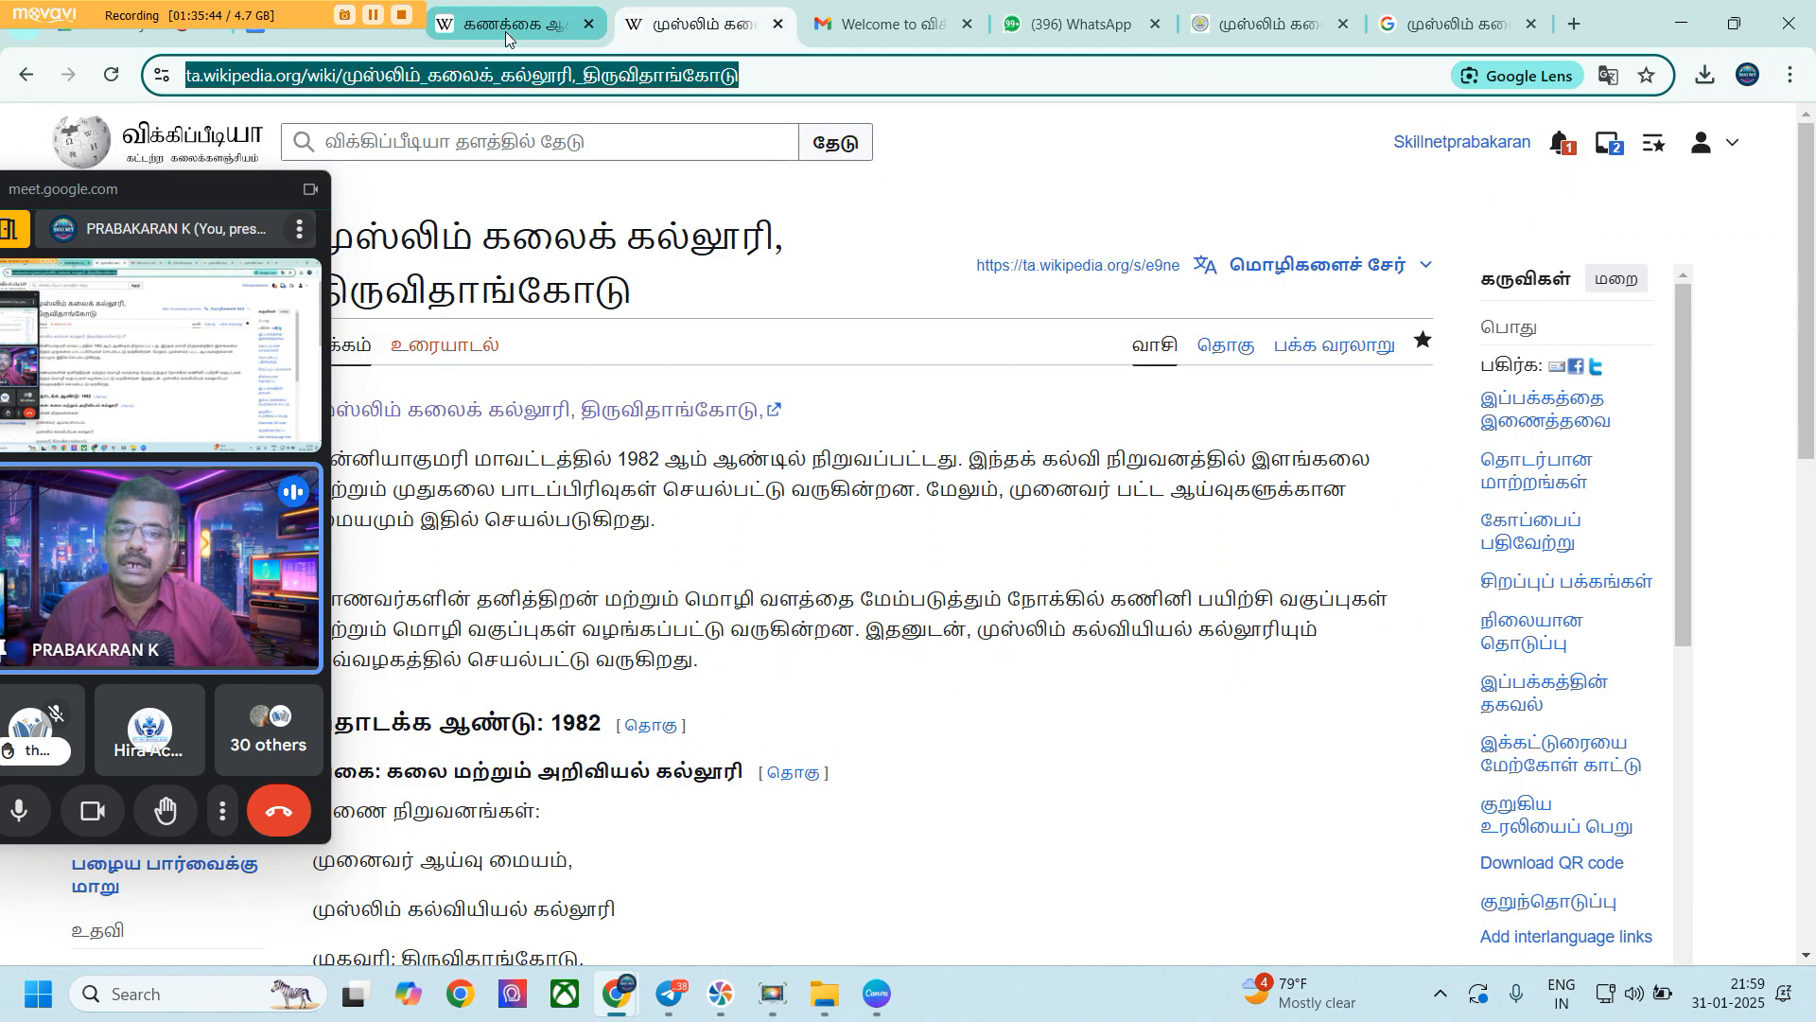
Open the Wikipedia user homepage and copy the heading இசை முரசு FM – இணைய வானொலி from the WhatsApp message
left_click(1461, 143)
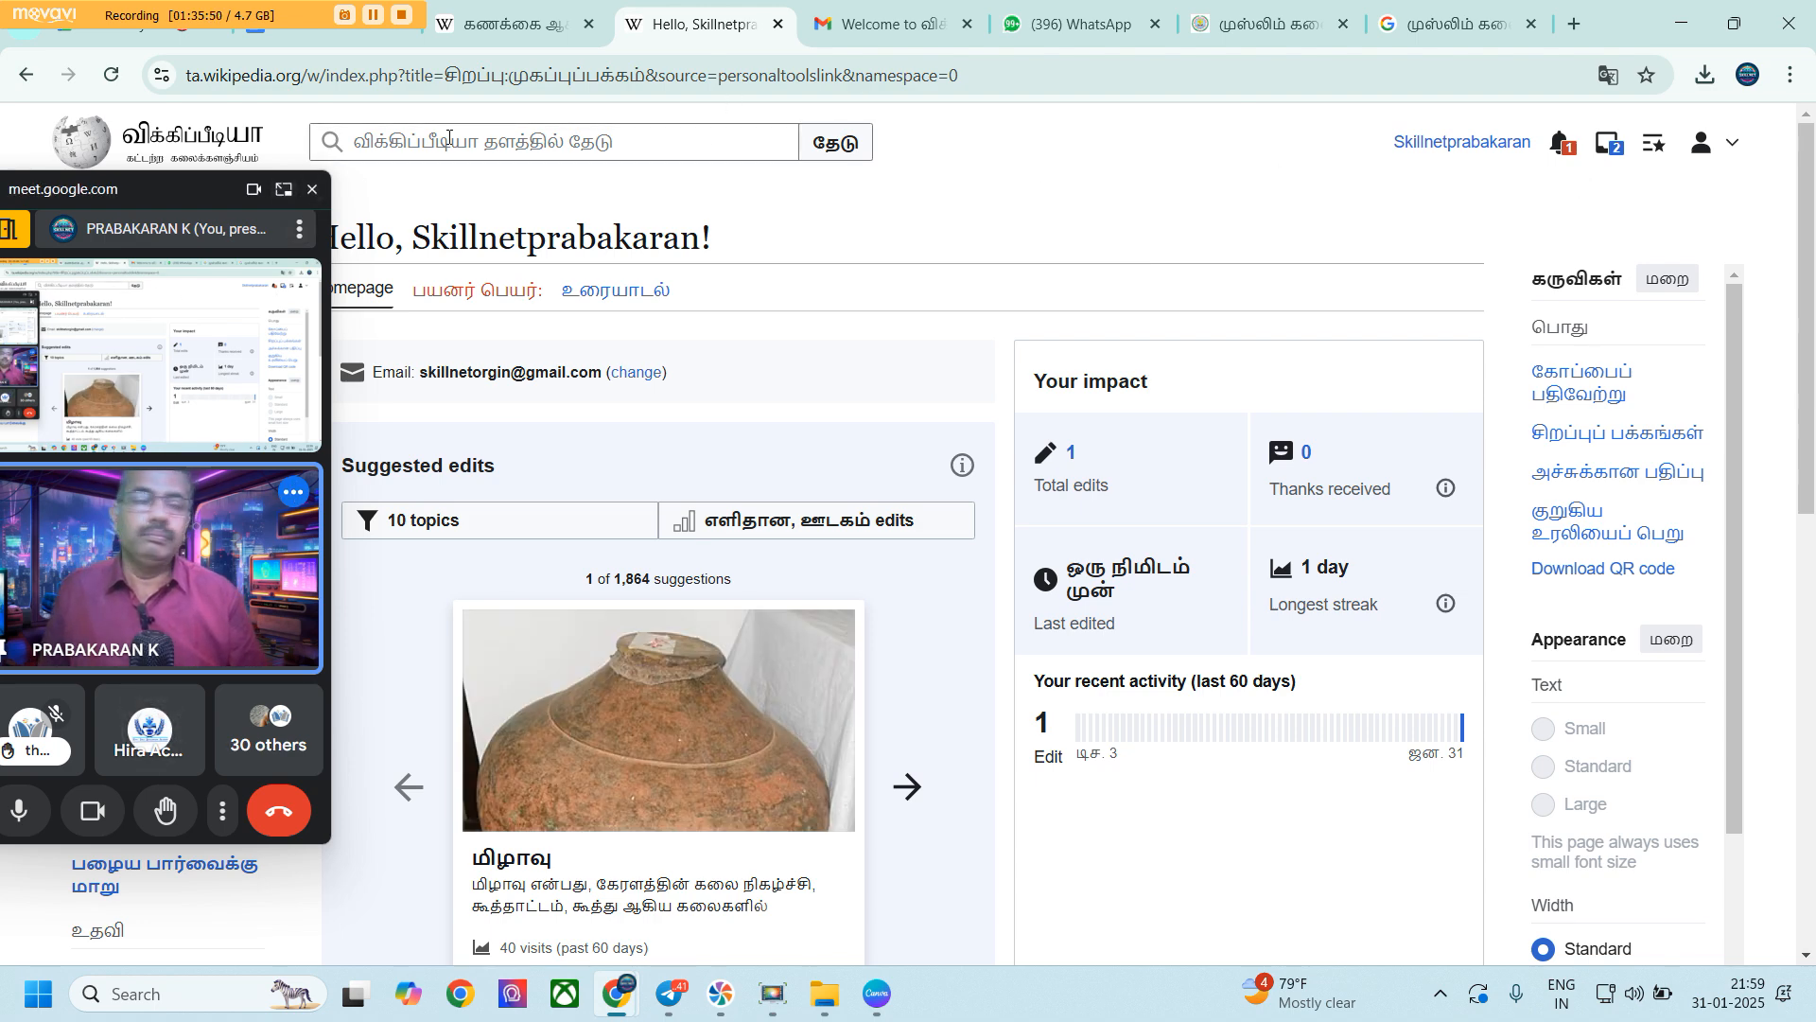
left_click_drag(213, 189, 1384, 243)
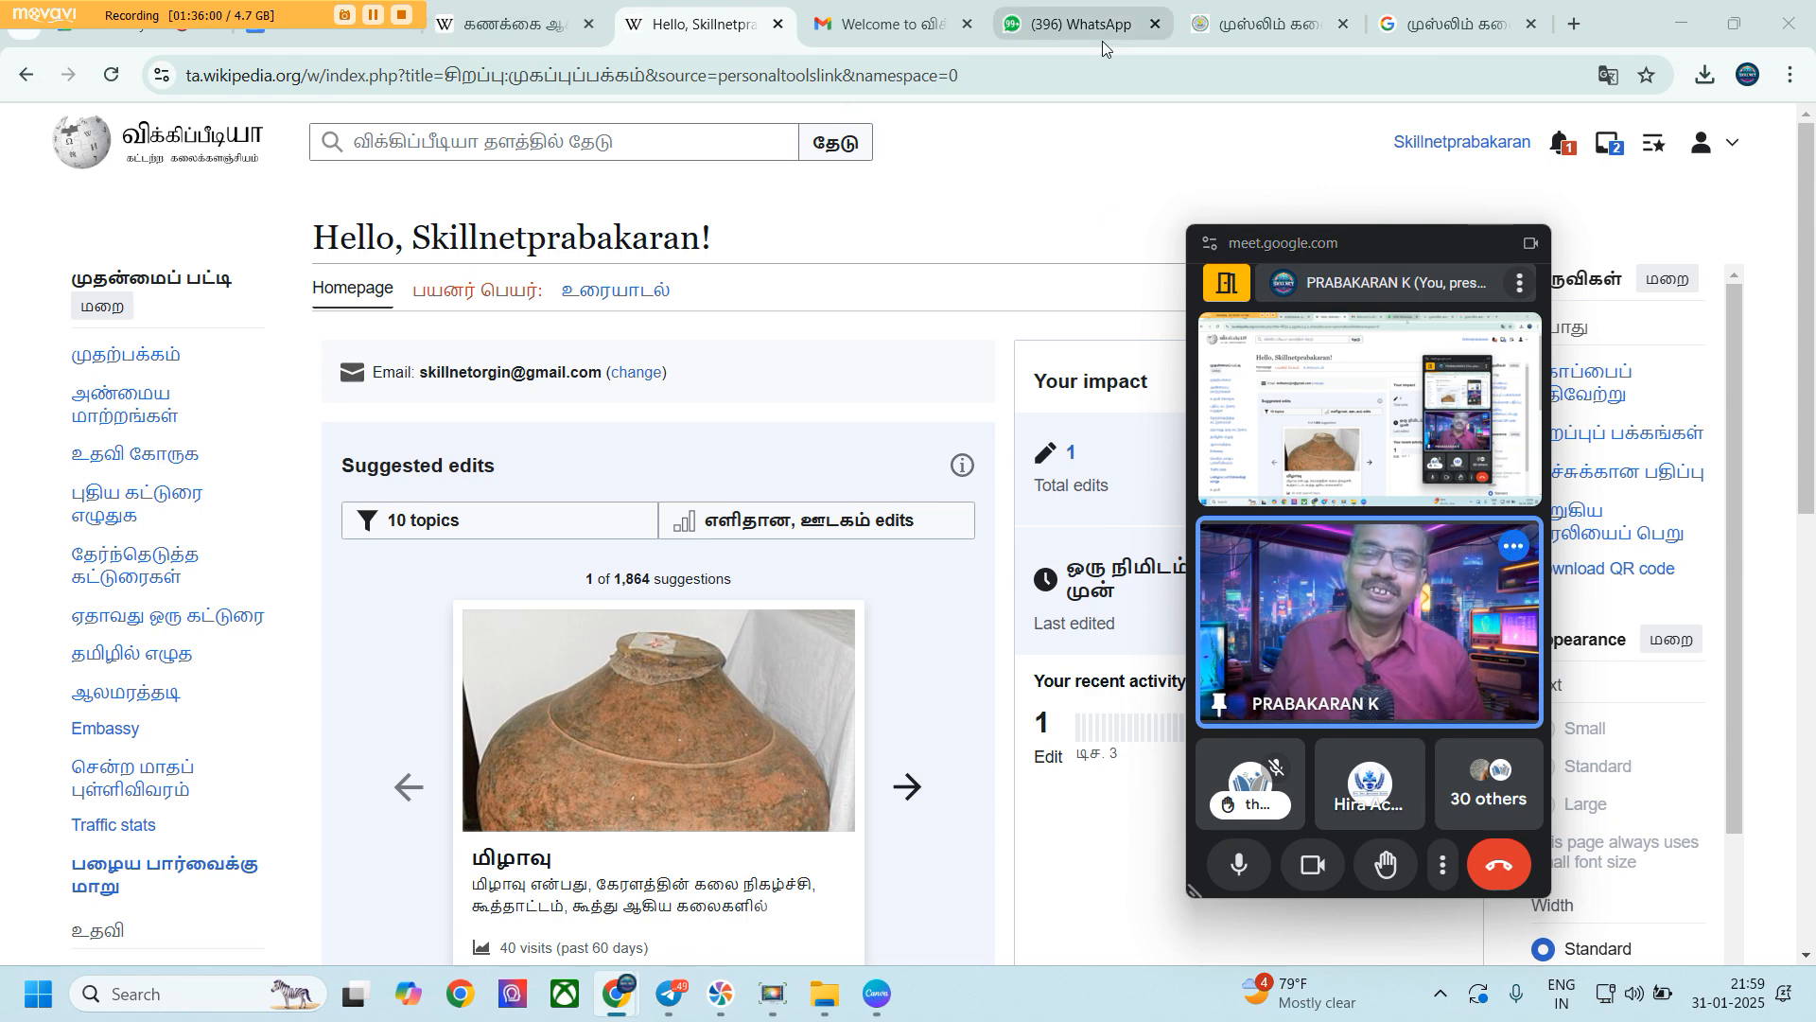
left_click(1078, 24)
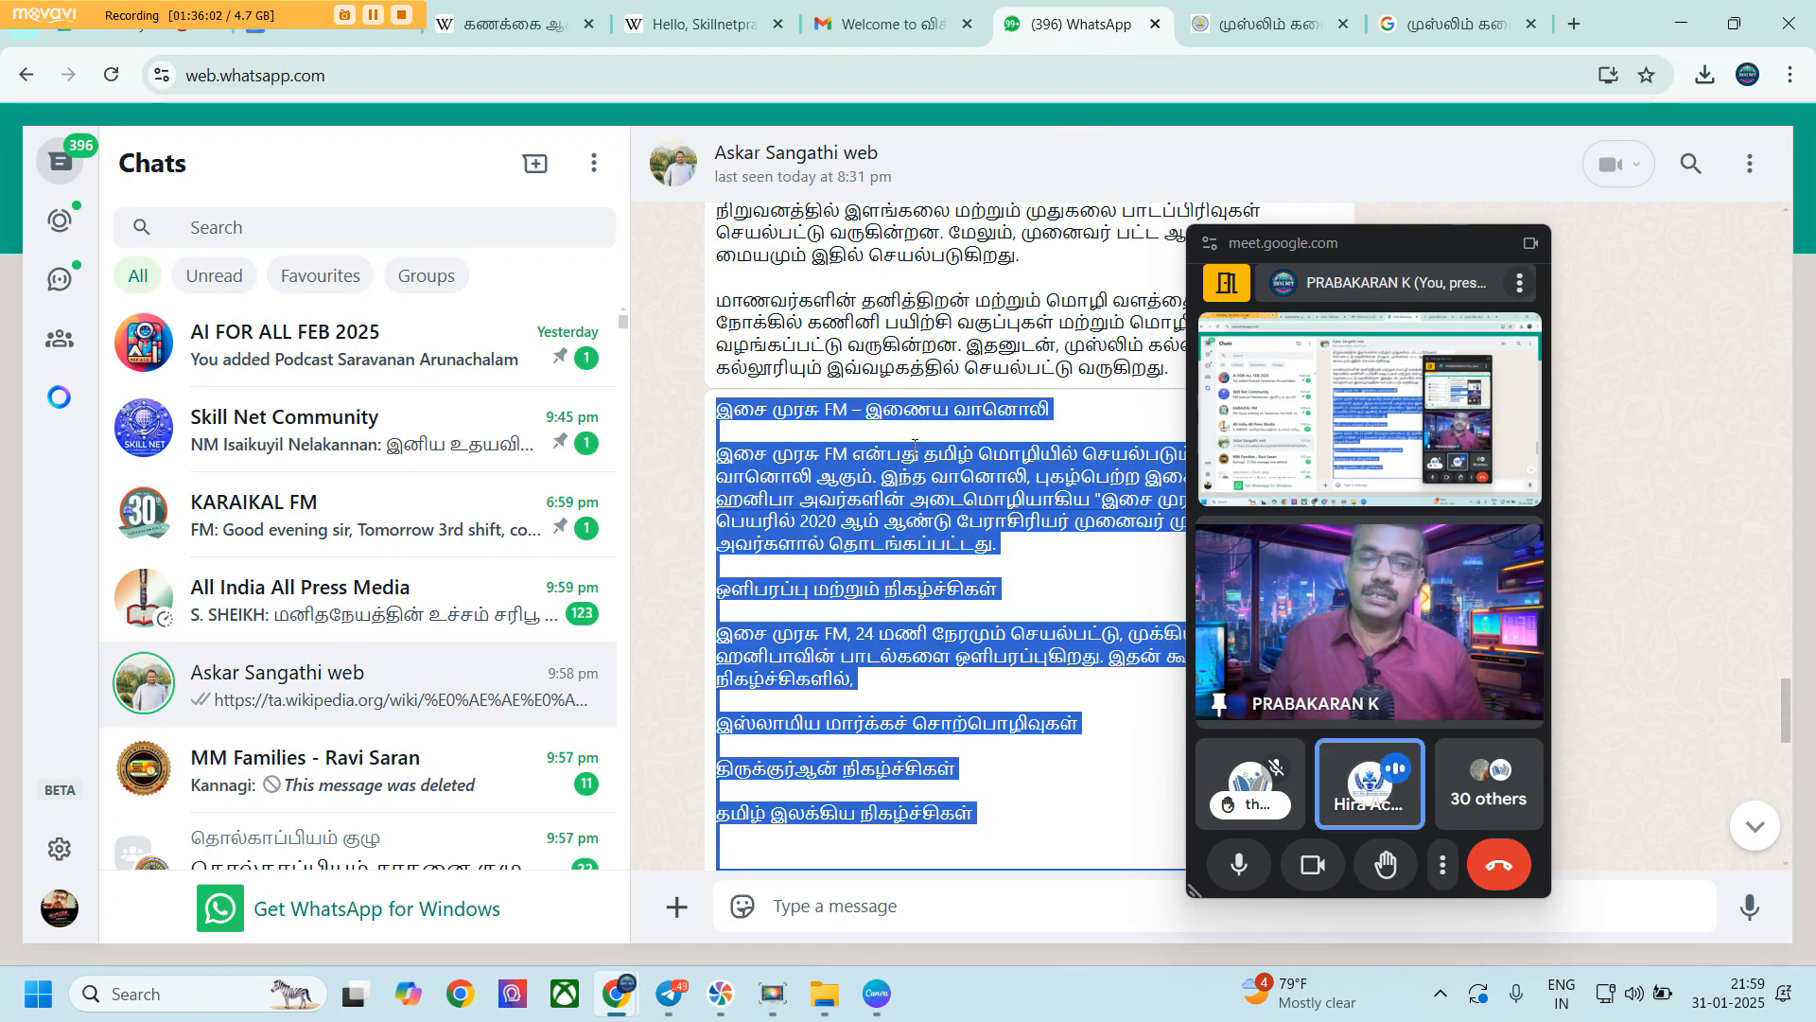
left_click(841, 441)
left_click_drag(742, 416, 1081, 410)
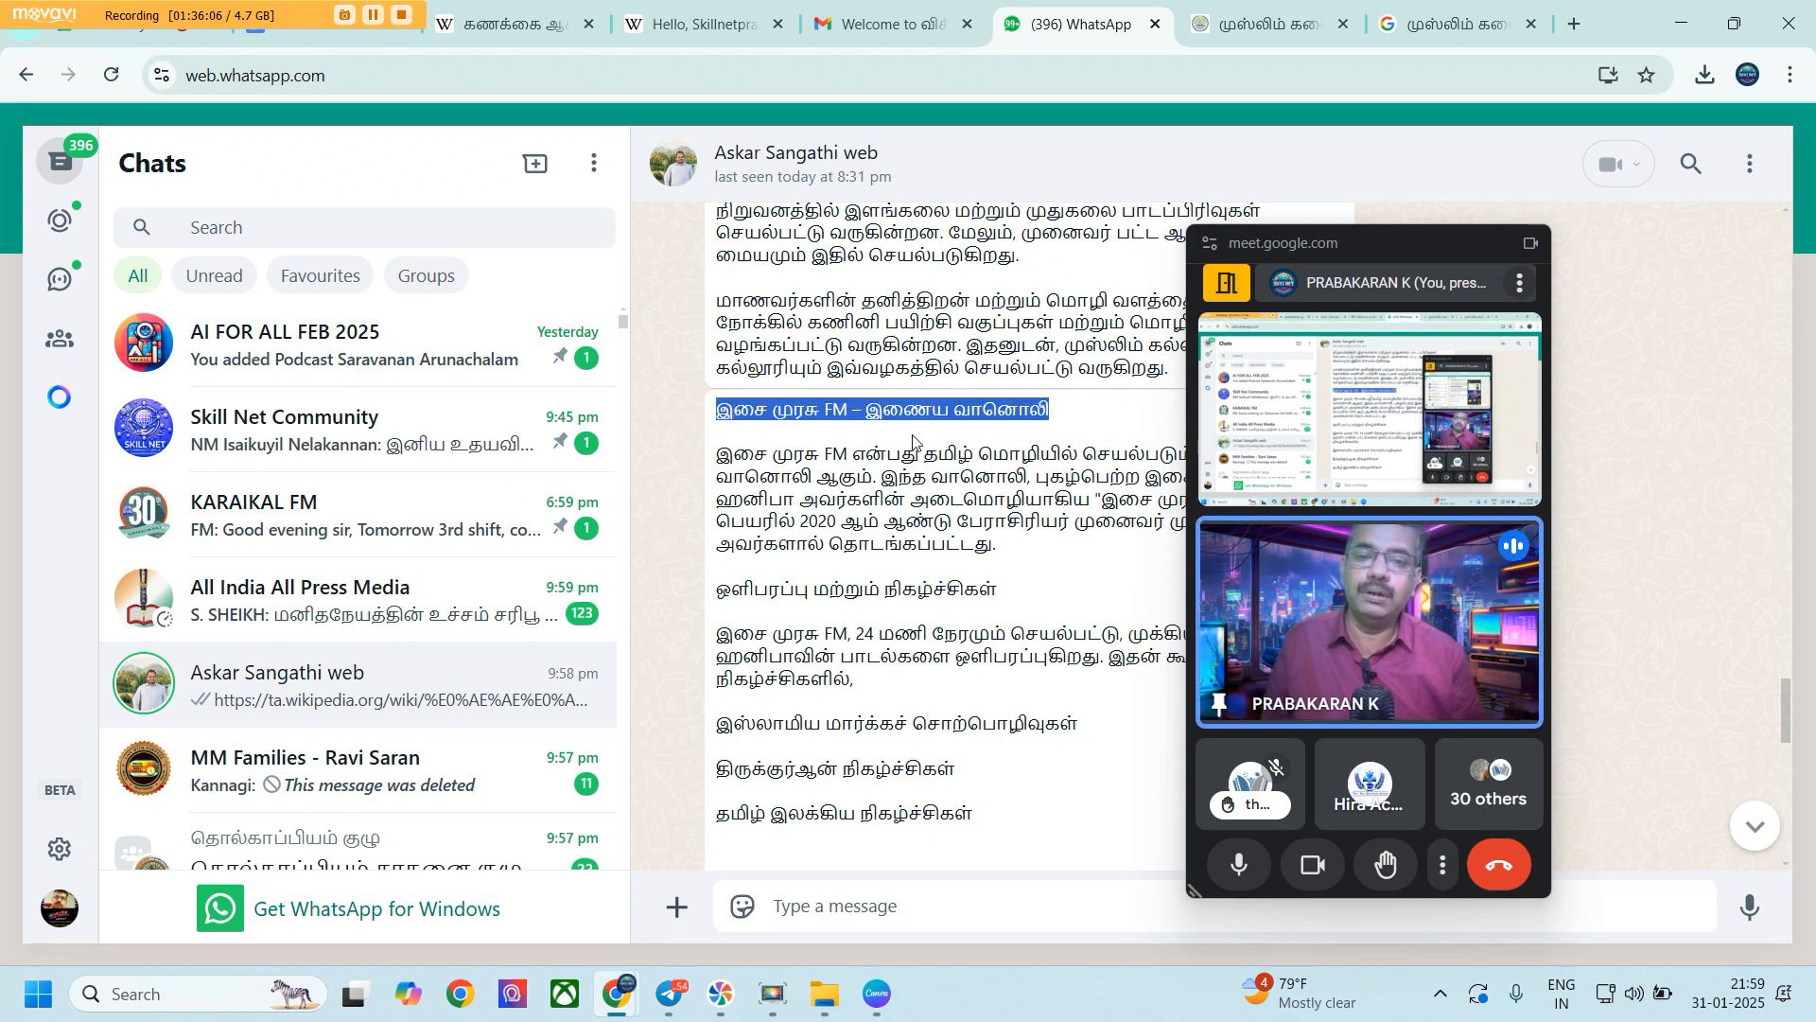
right_click(913, 442)
left_click(946, 435)
left_click(700, 26)
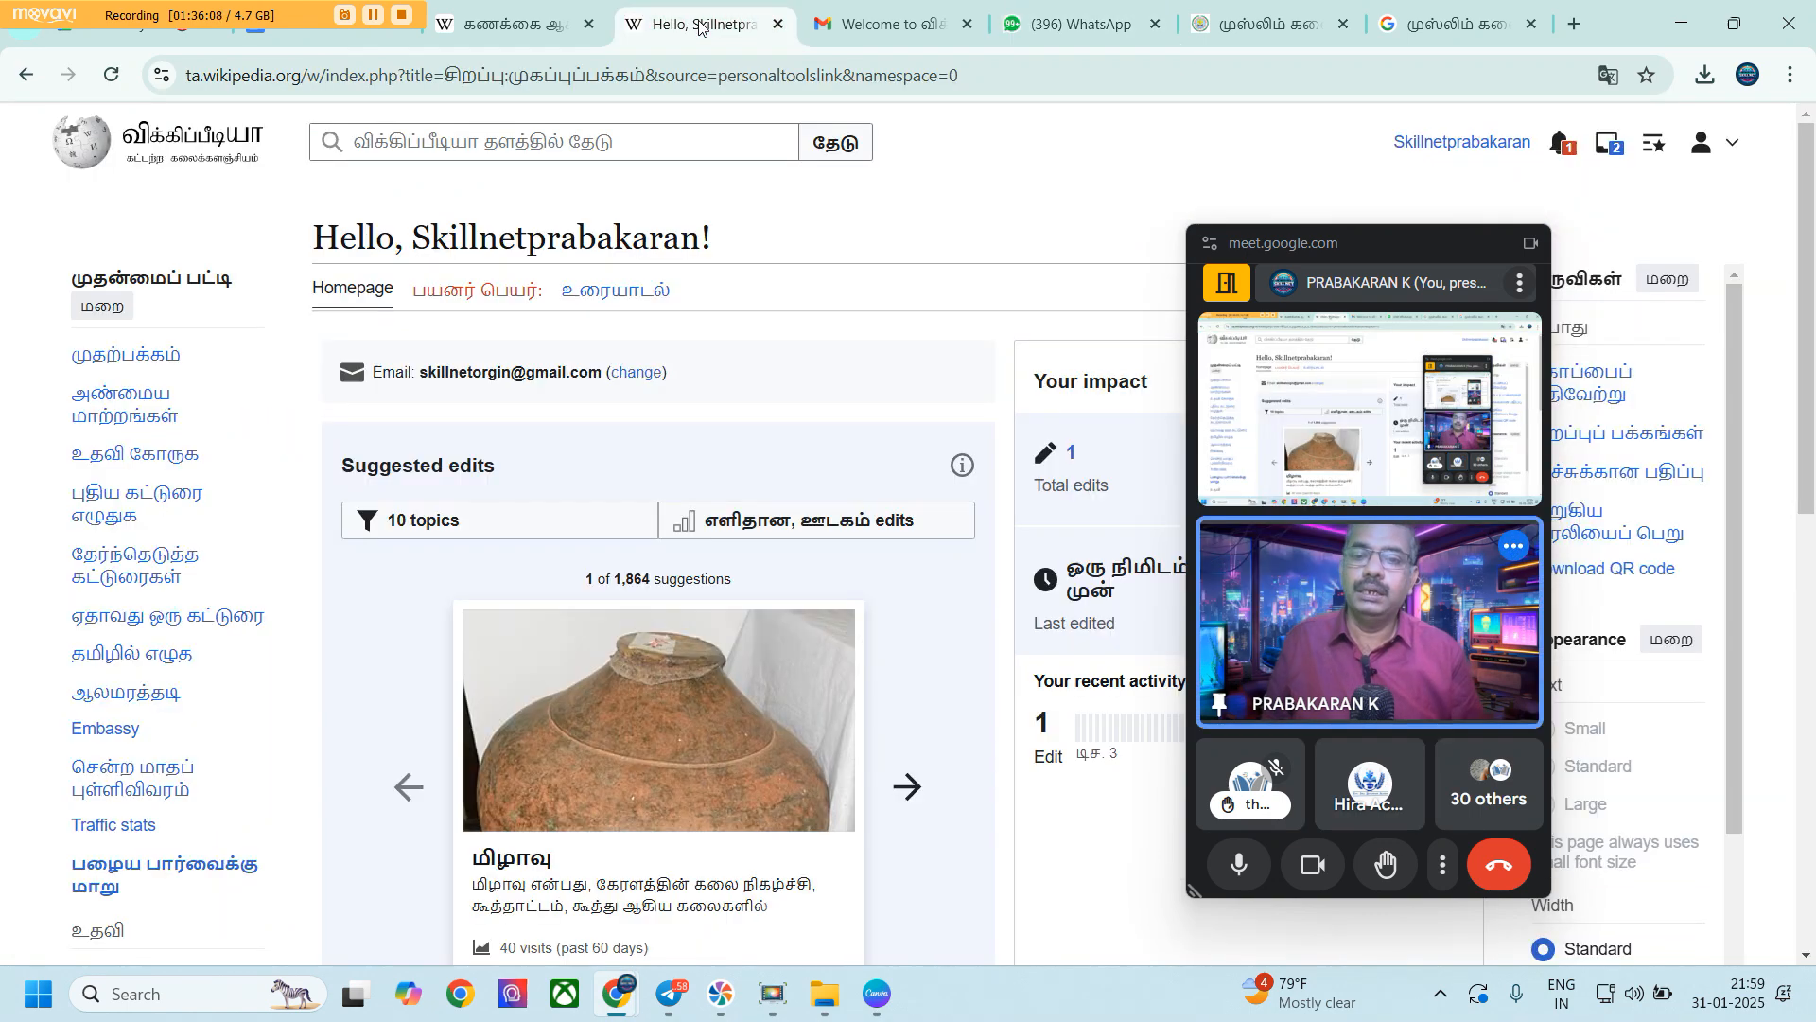
Search Wikipedia for இசை முரசு FM – இணைய வானொலி and start creating a page with that title
left_click(491, 138)
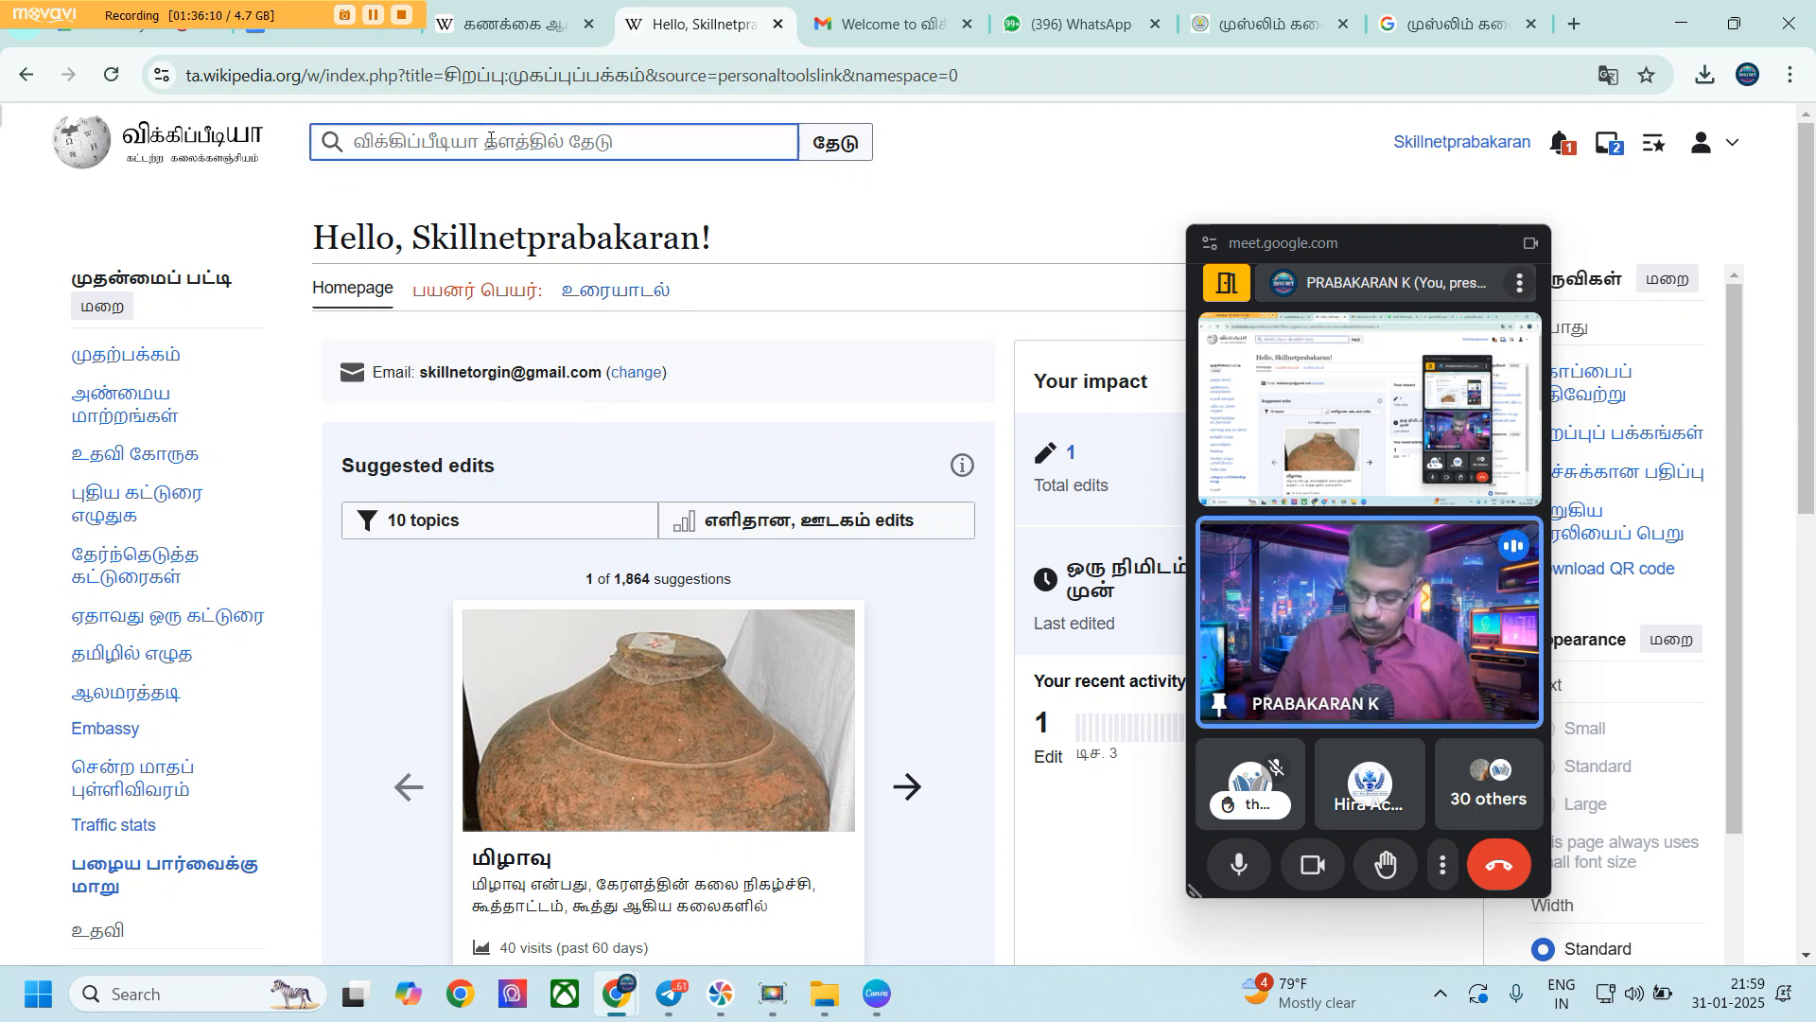
key("ctrl+v")
left_click(829, 150)
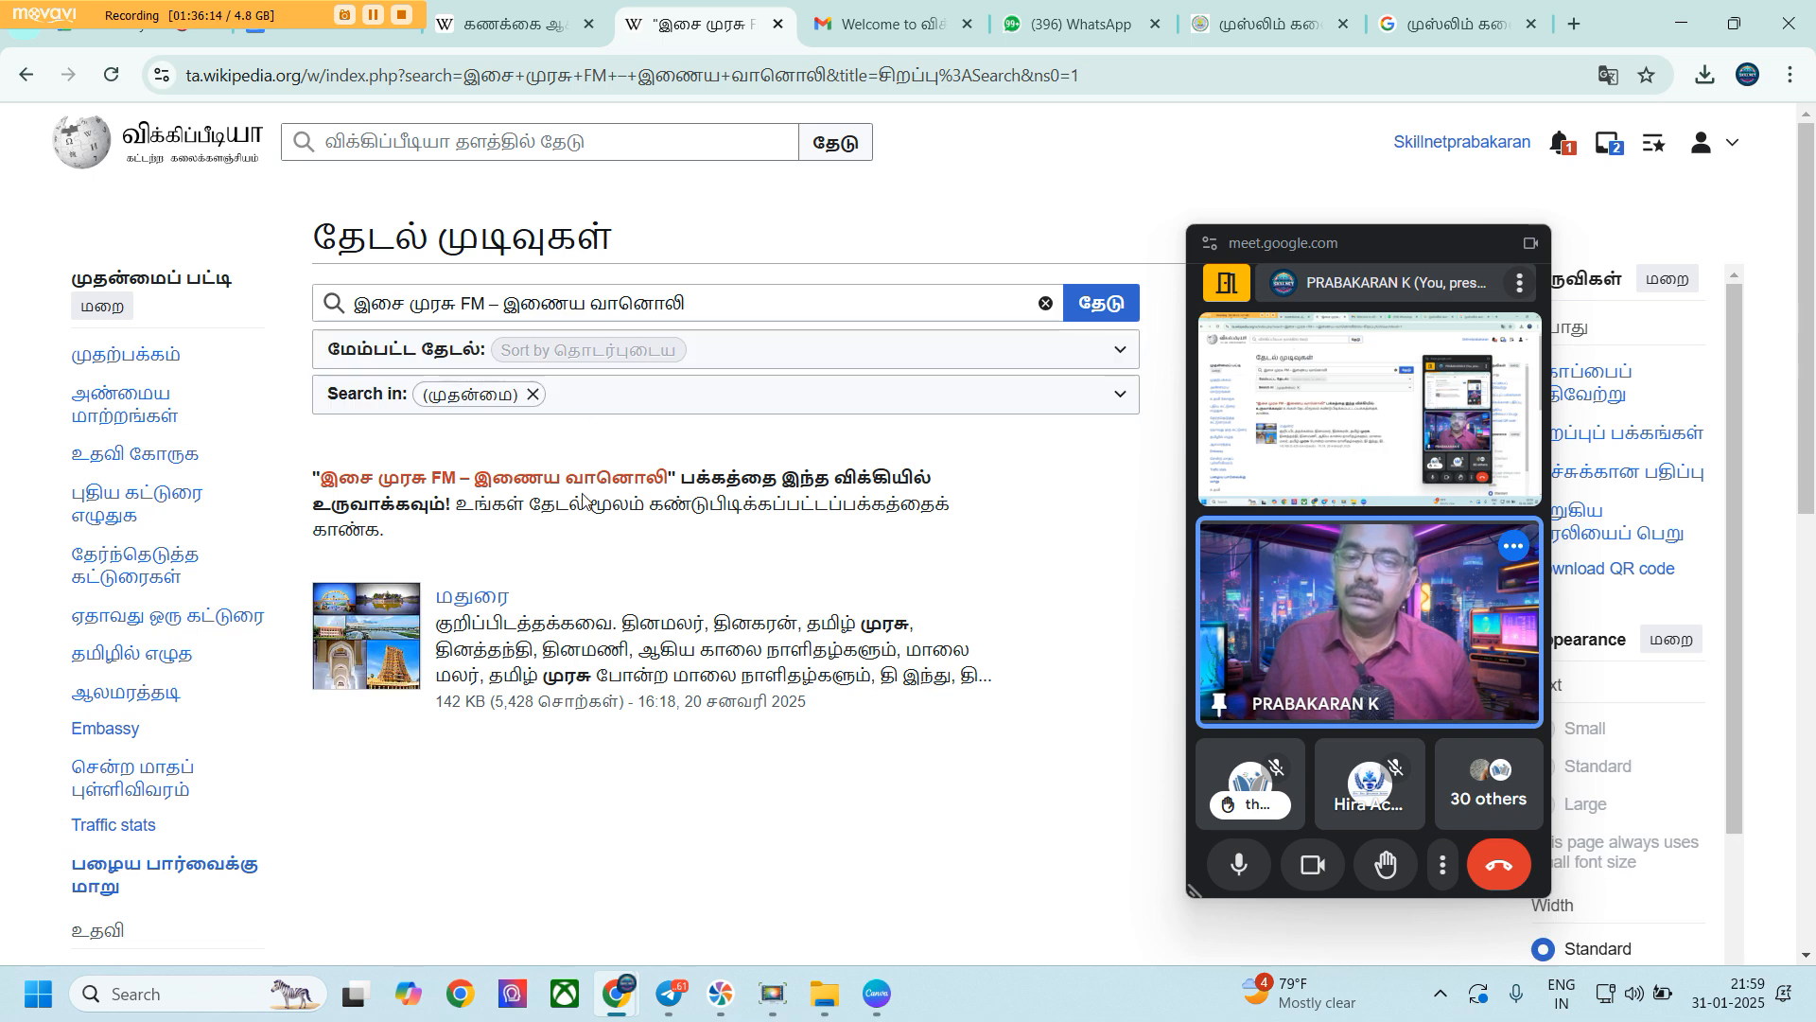
left_click(527, 486)
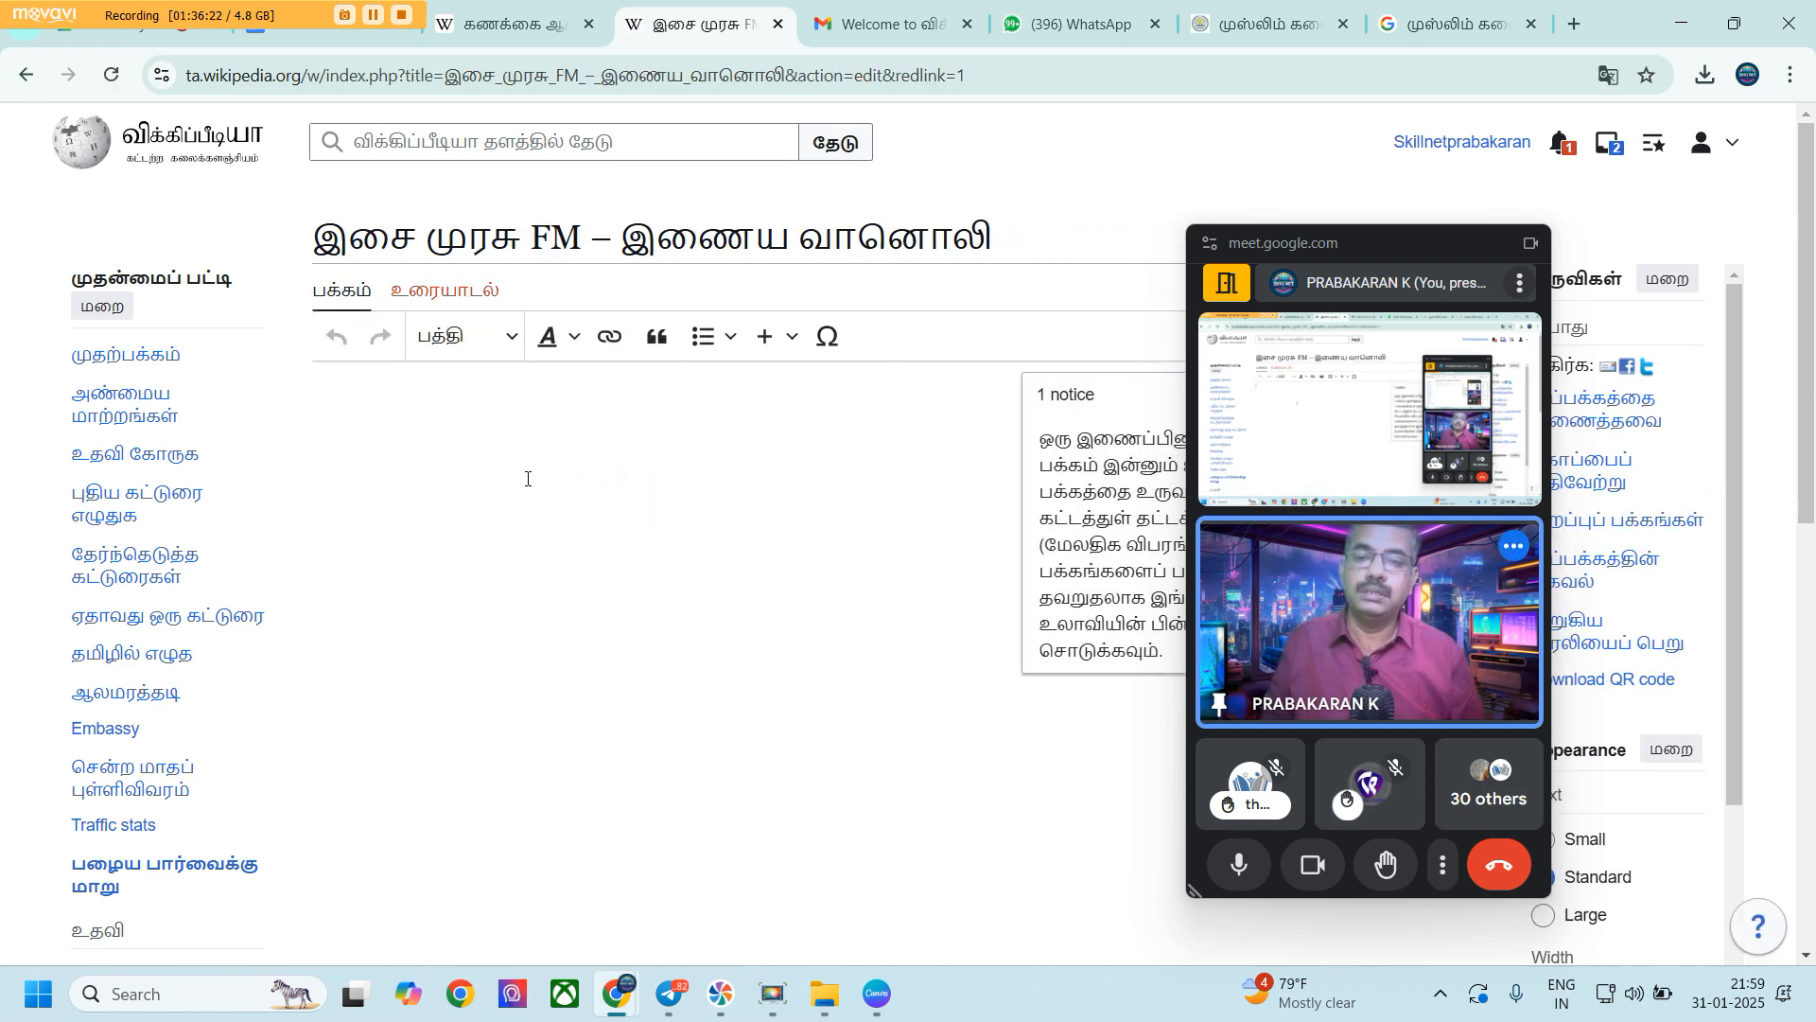
Copy the body of the இசை முரசு FM message, without its heading, from WhatsApp and paste it into the new article
left_click(1092, 27)
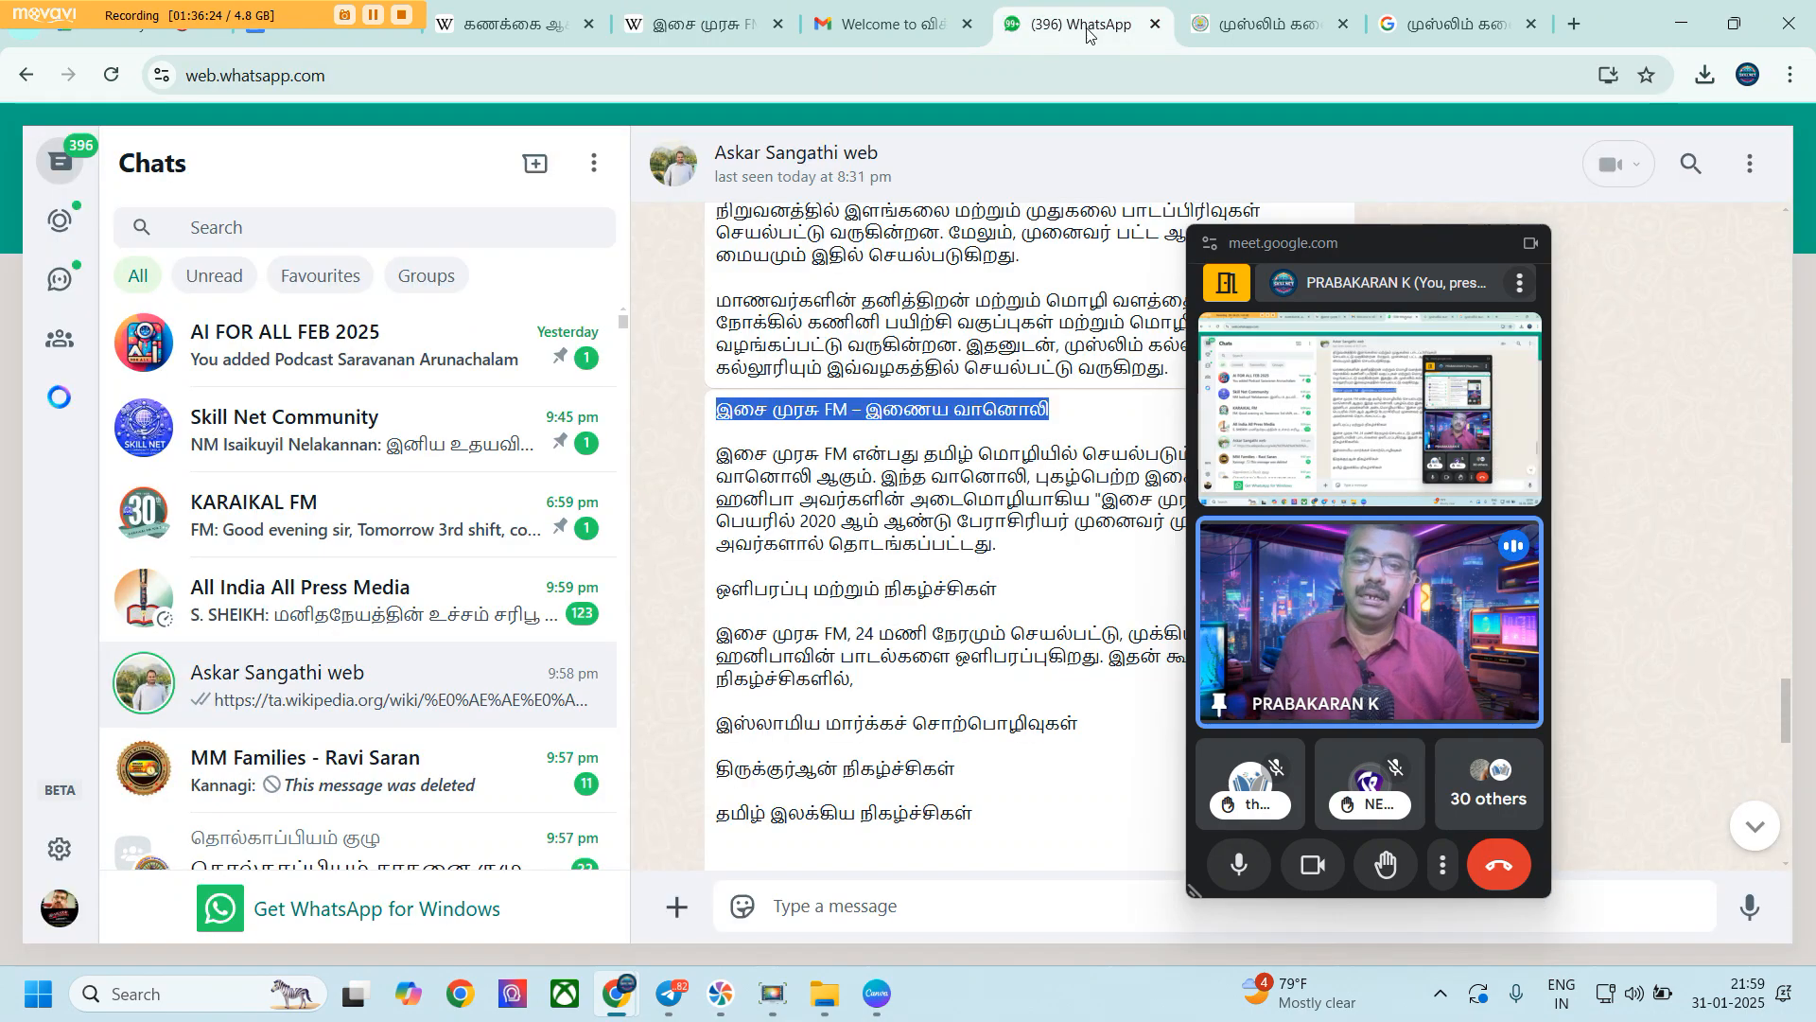
left_click(721, 465)
left_click_drag(721, 465, 1125, 643)
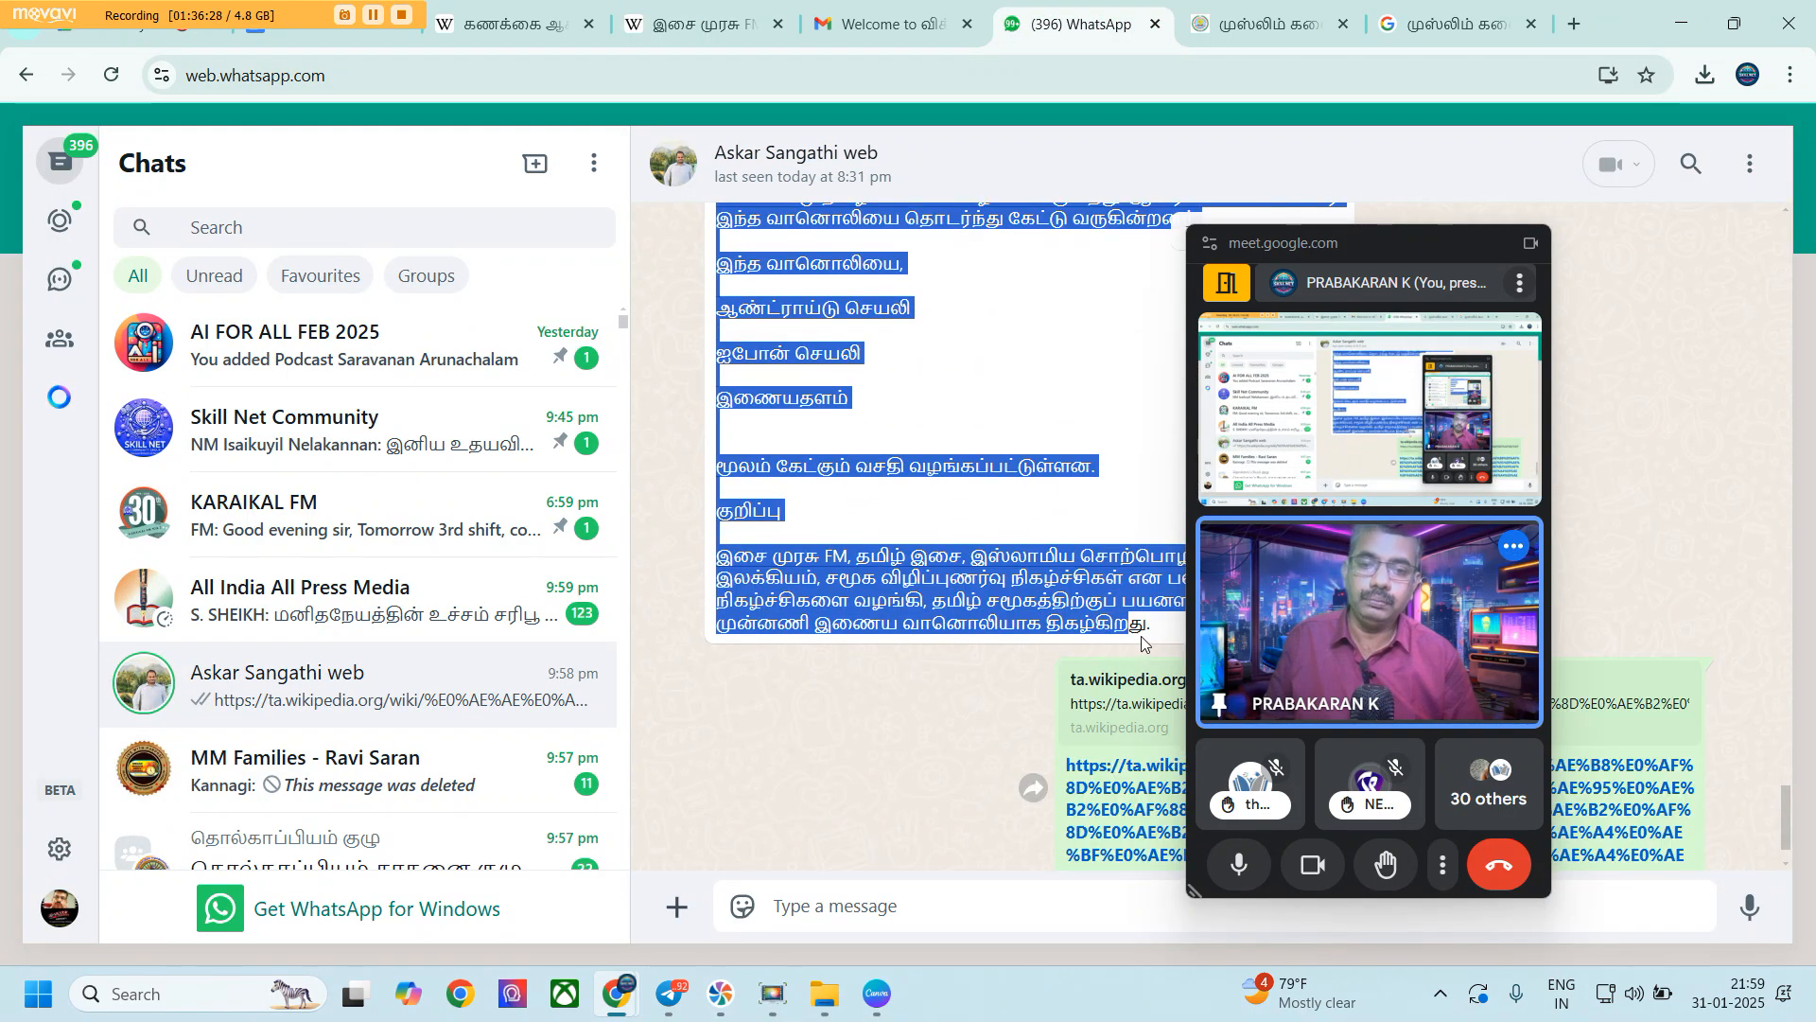
right_click(850, 407)
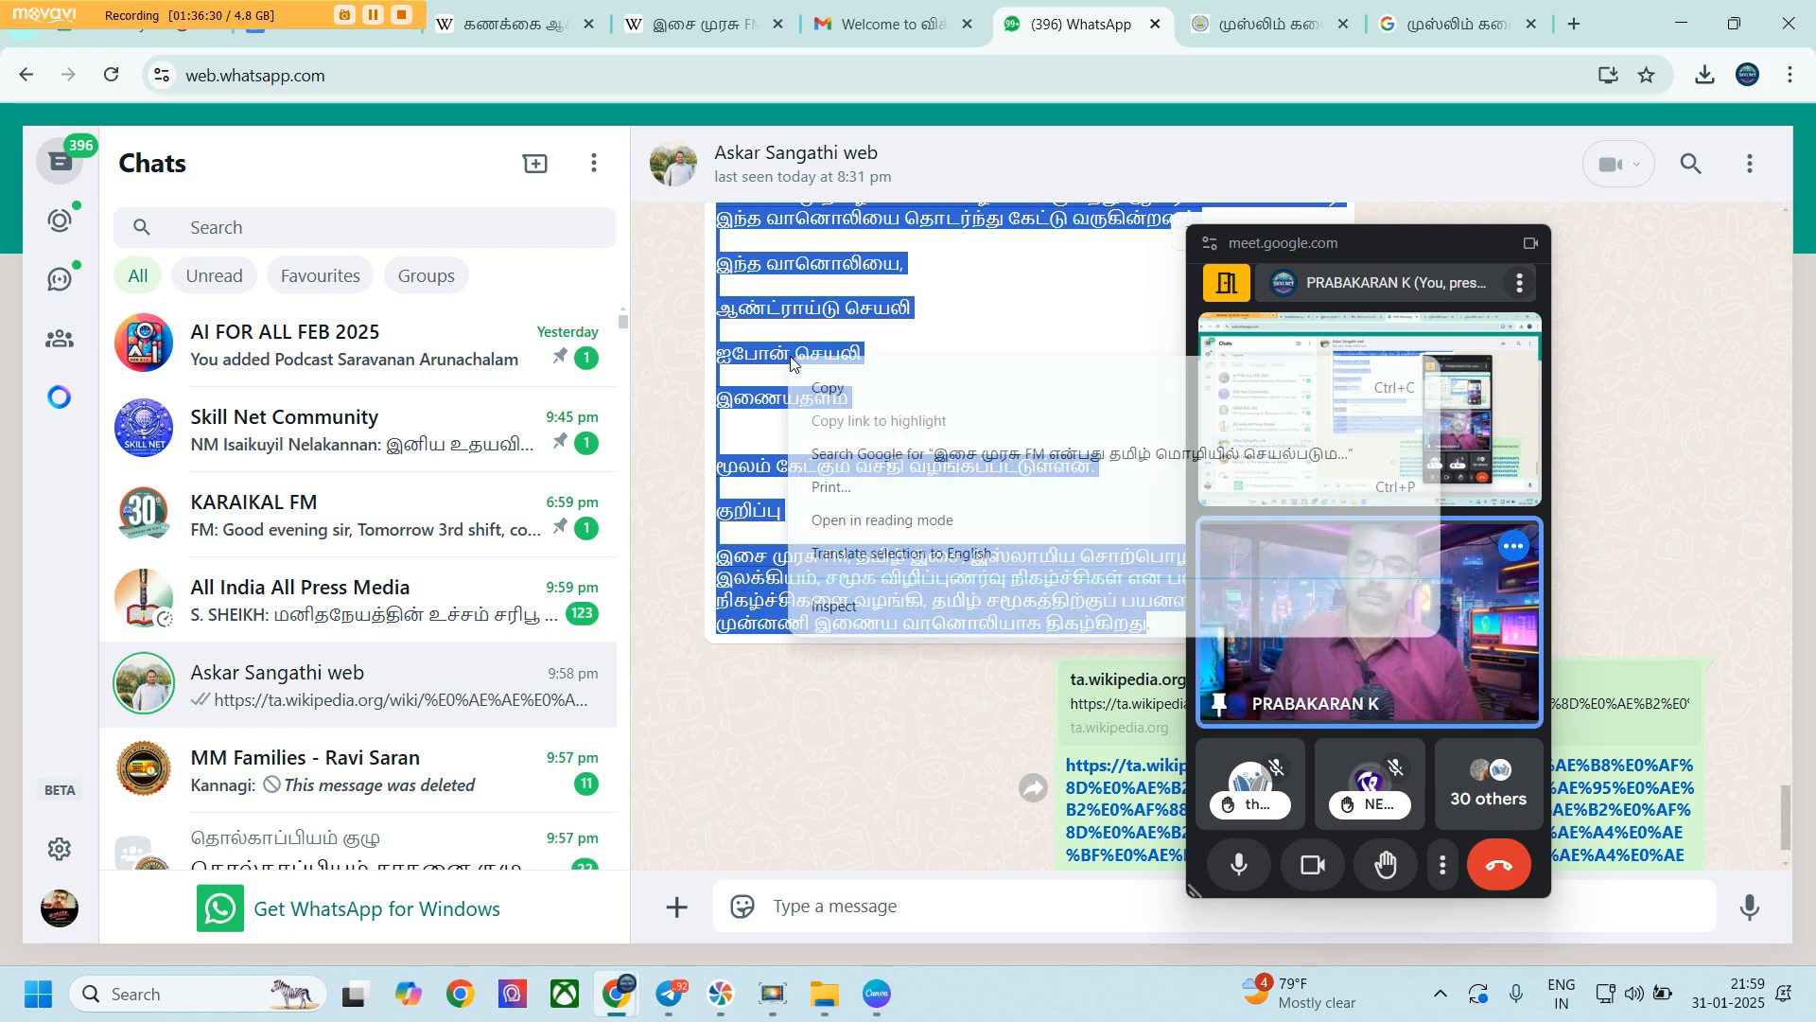
left_click(835, 388)
left_click(510, 24)
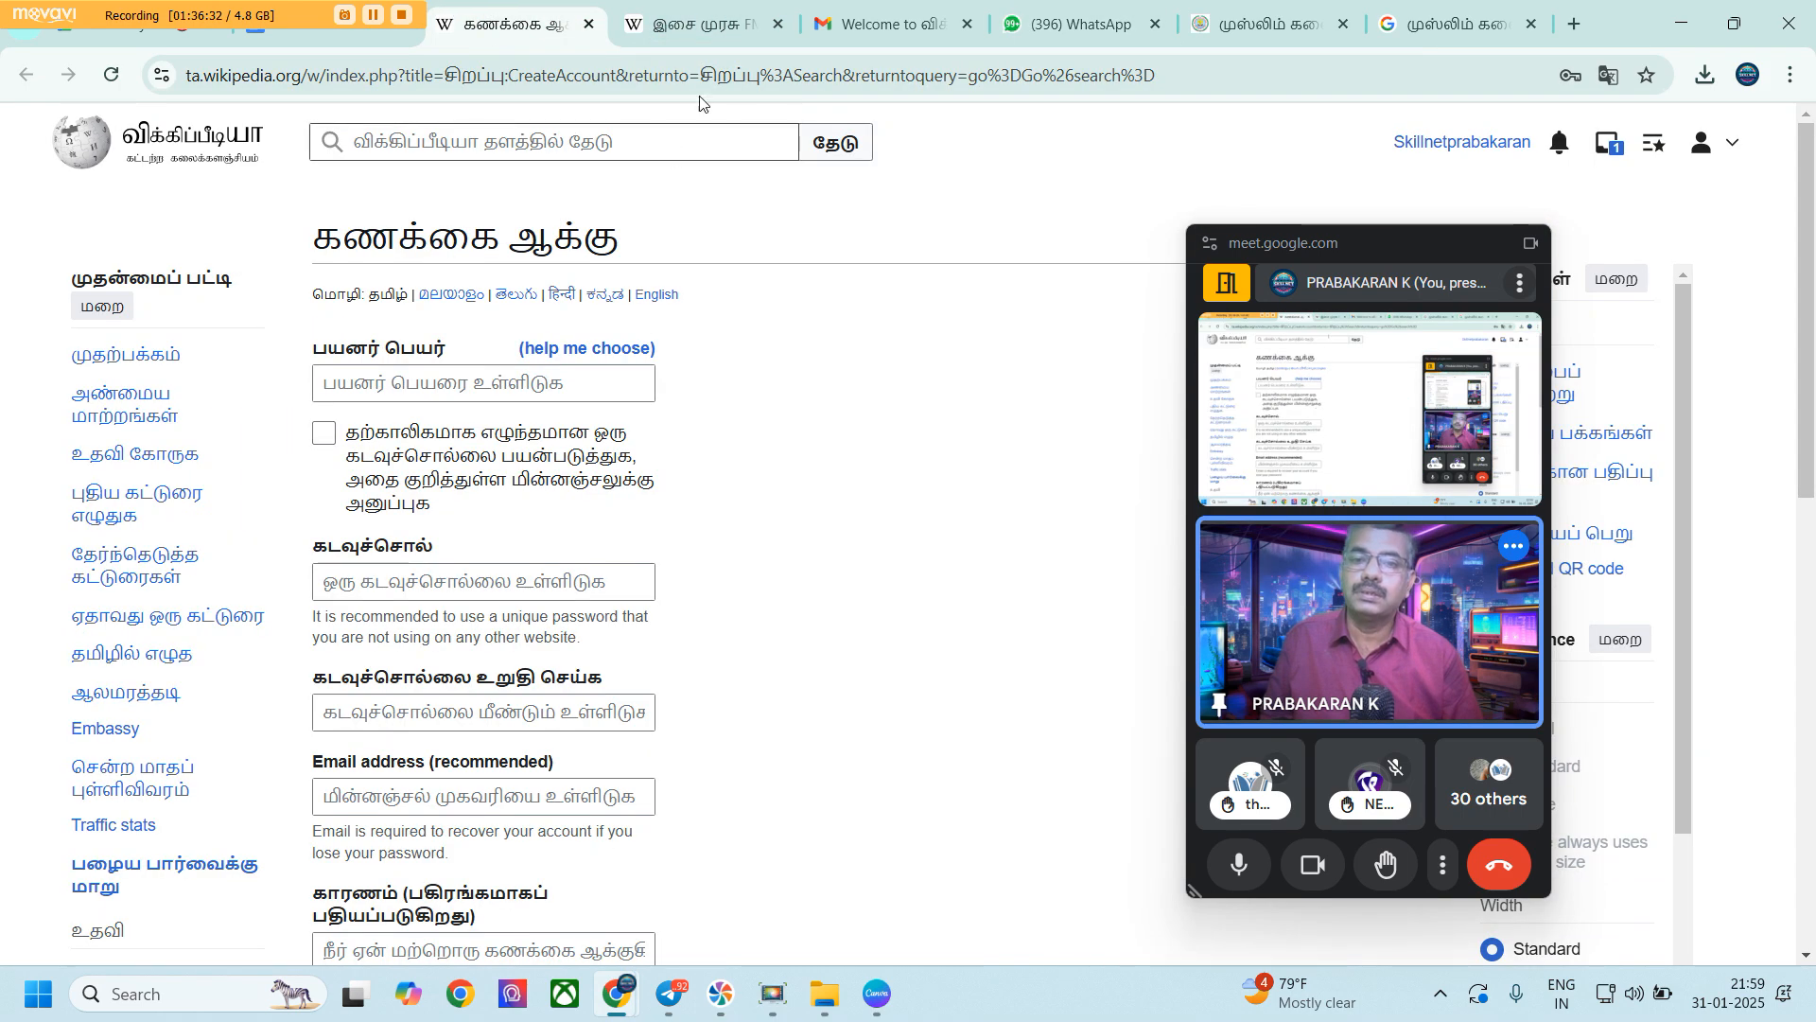
left_click(714, 24)
key("ctrl+v")
scroll(549, 530, "down", 10)
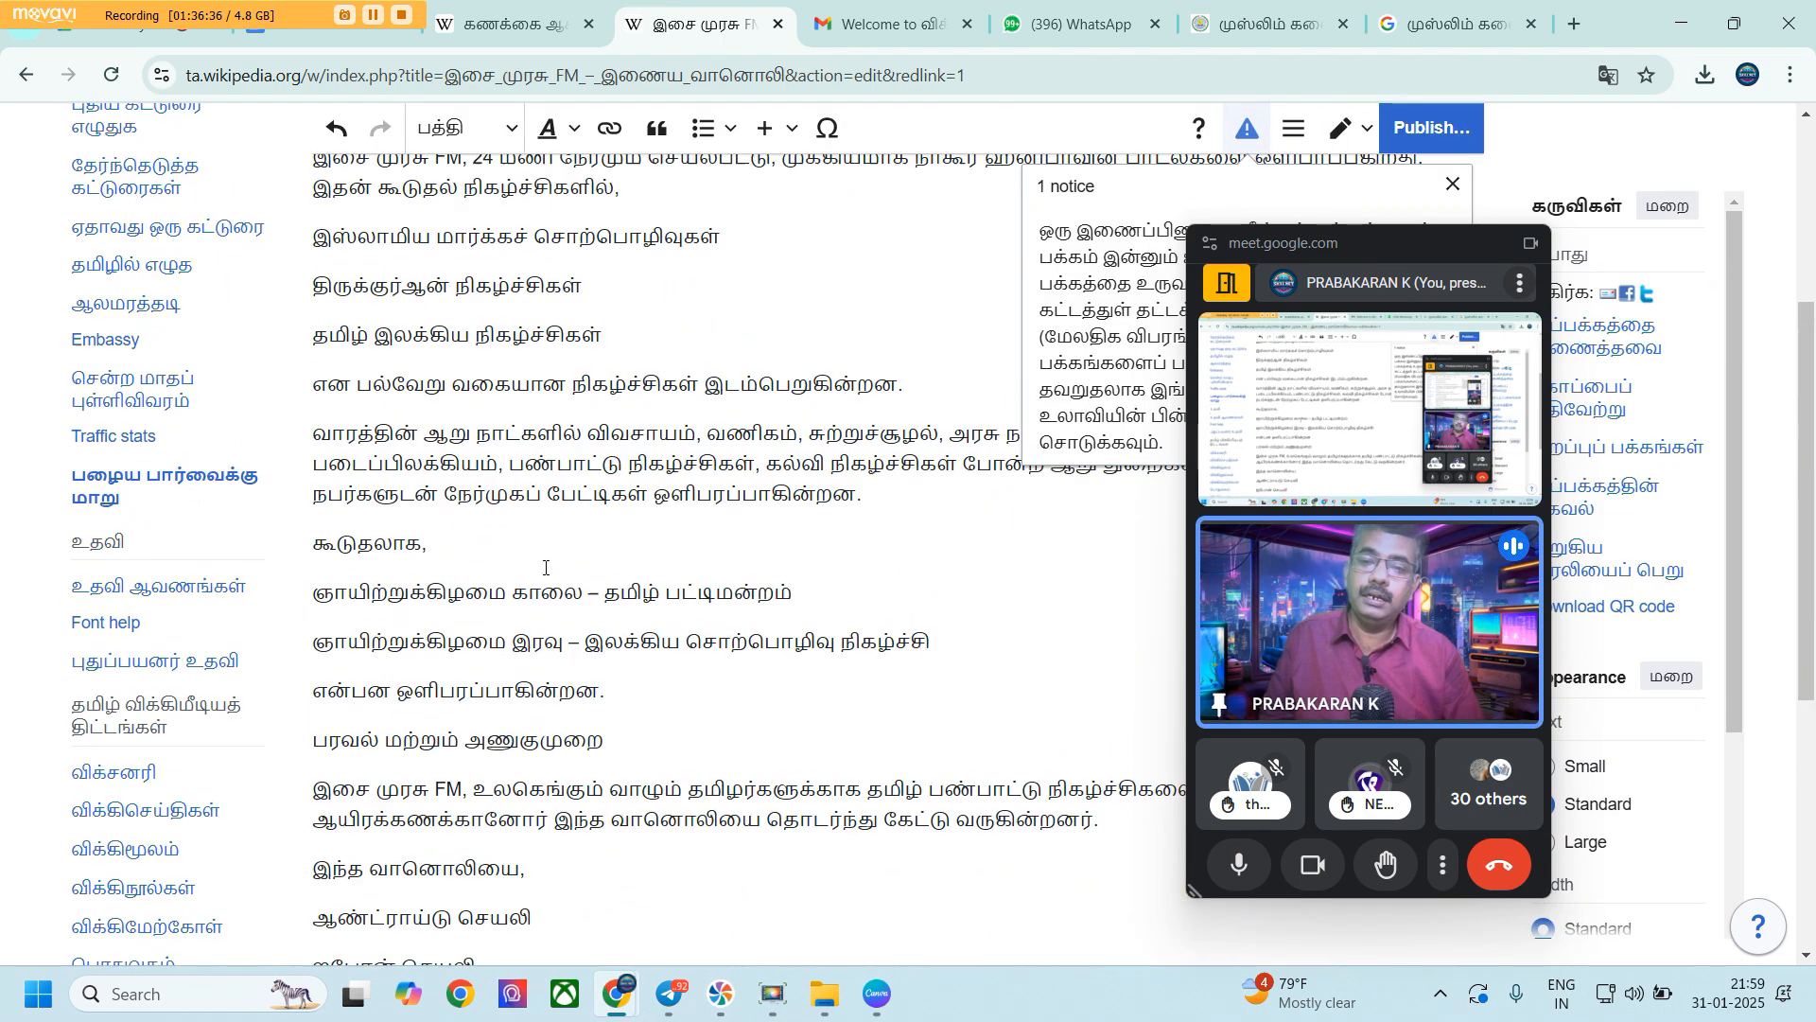
scroll(545, 567, "up", 3)
Dismiss the new-page notice covering the article text and reposition the floating meeting window
left_click_drag(1307, 253, 185, 246)
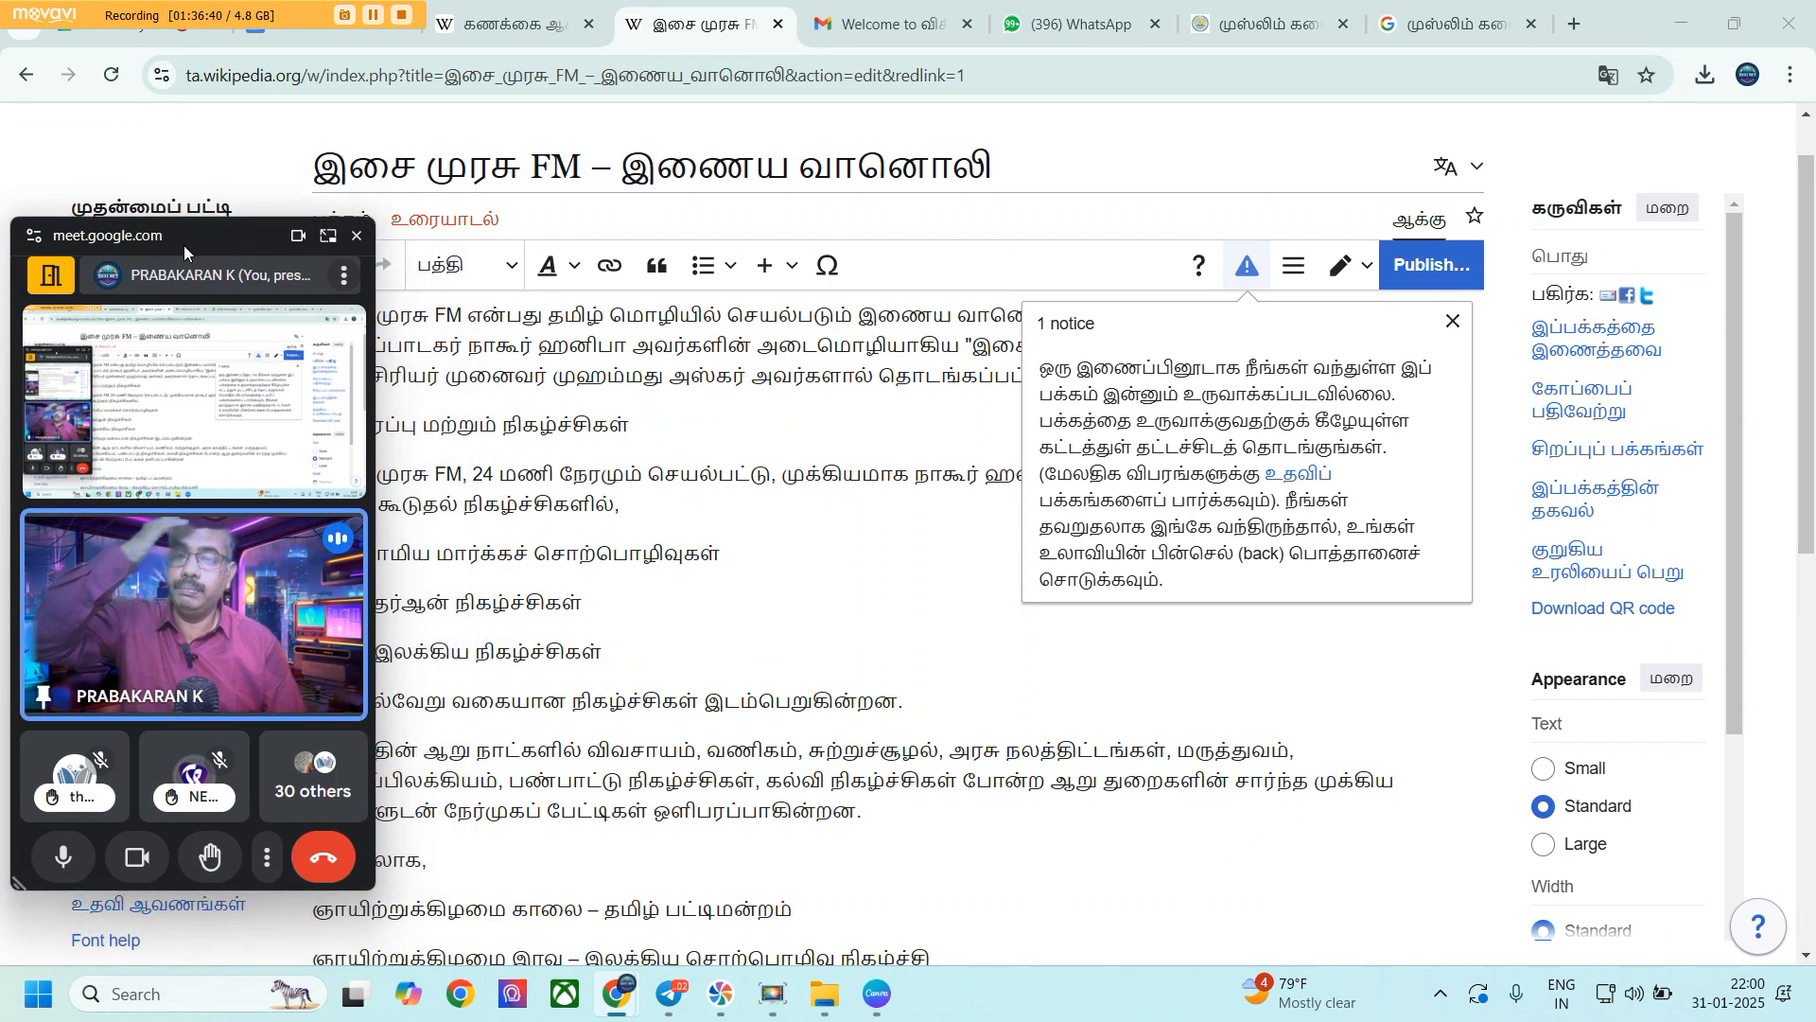
left_click_drag(247, 252, 1579, 180)
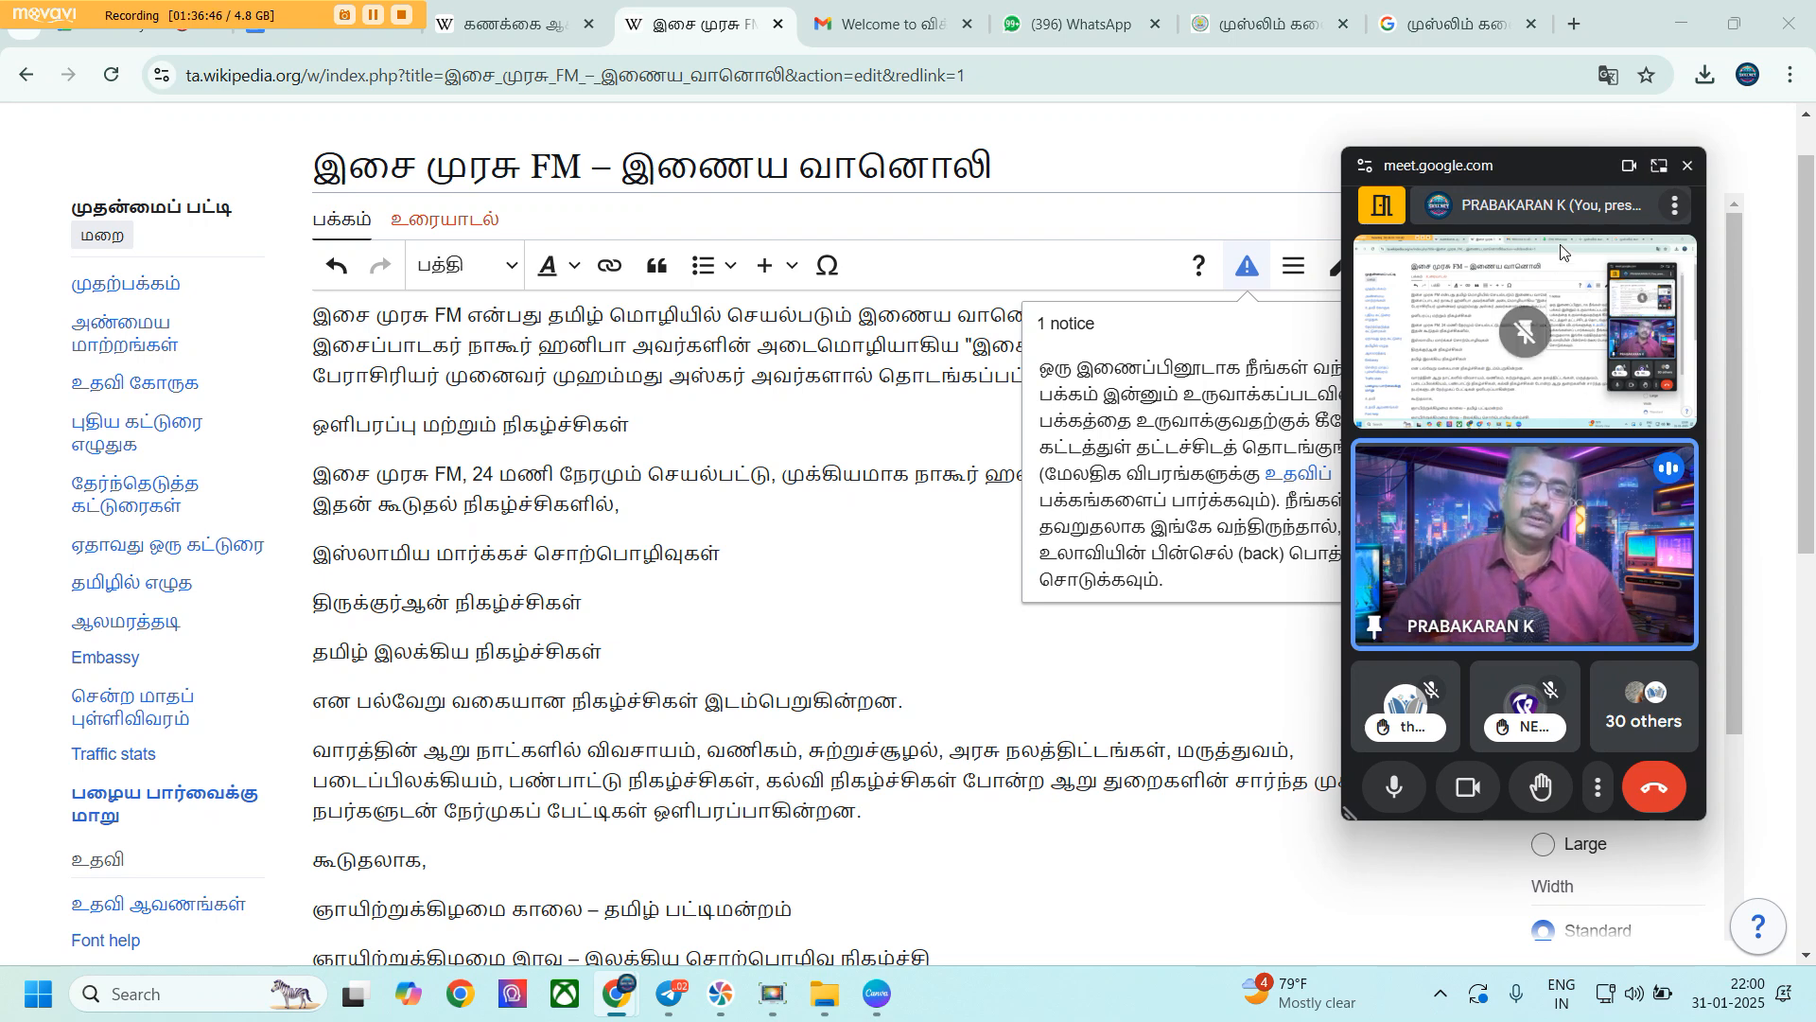
left_click_drag(1549, 173, 172, 212)
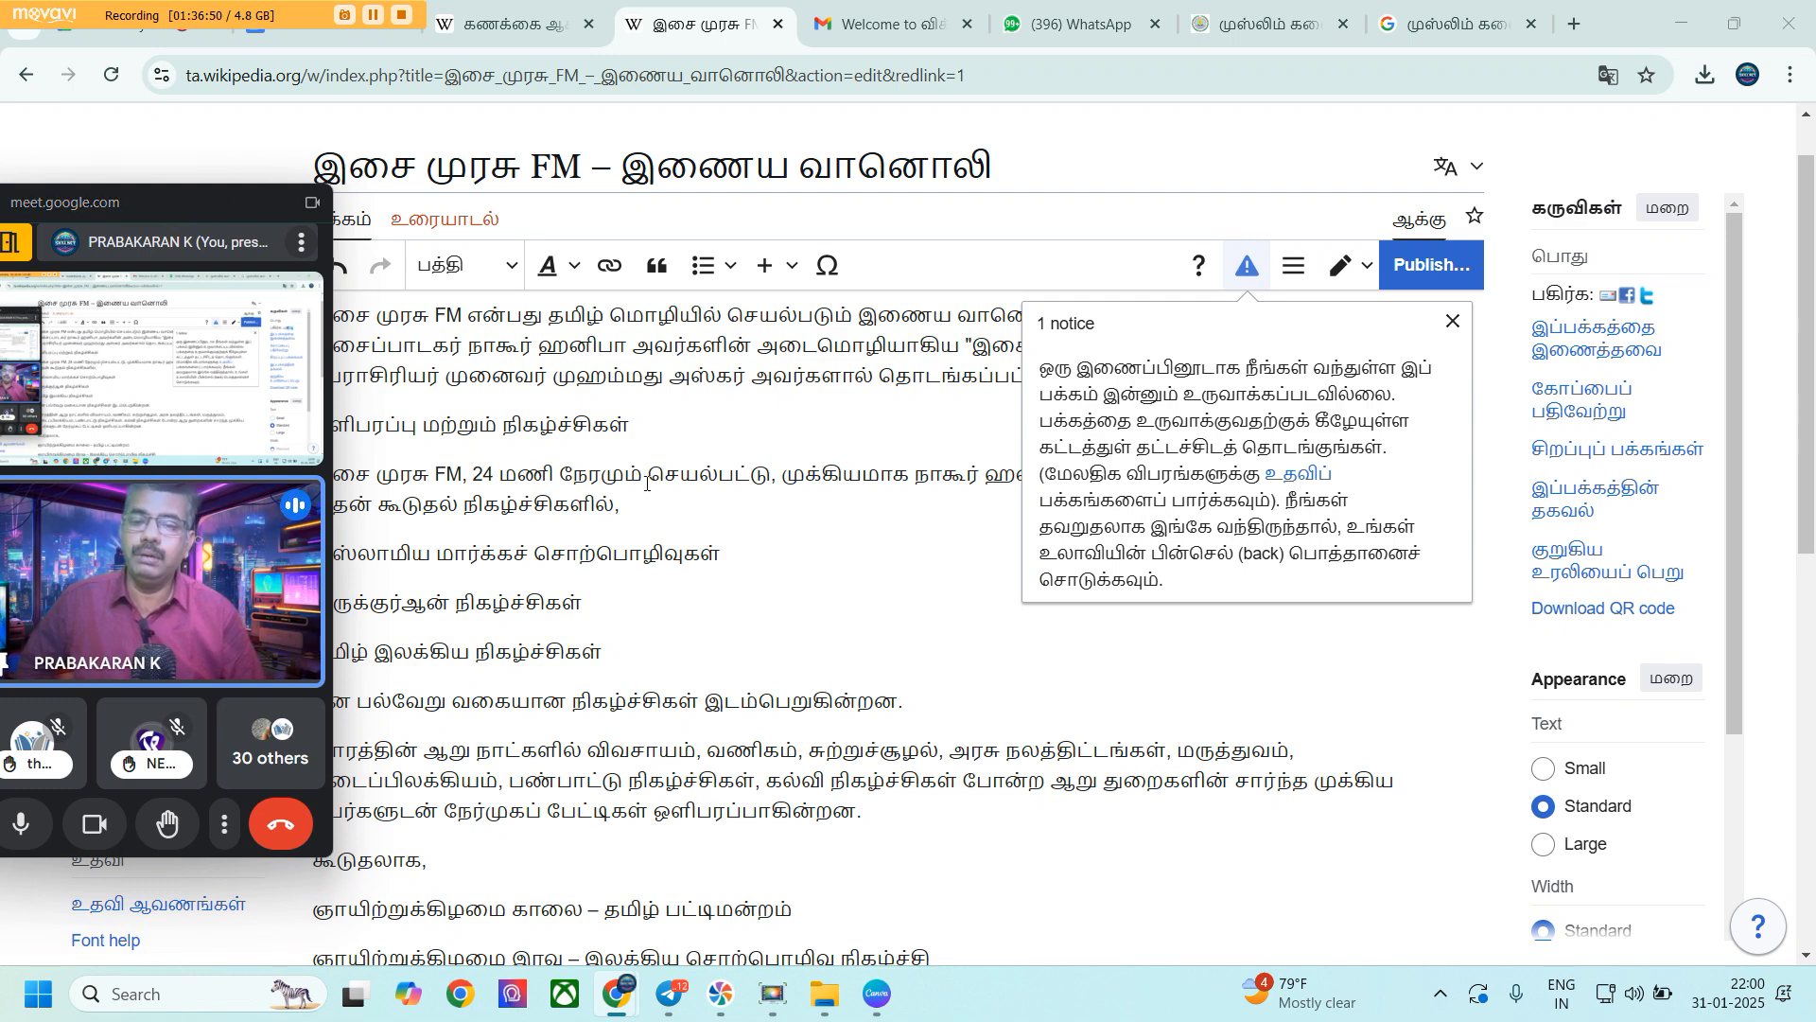
left_click(1450, 322)
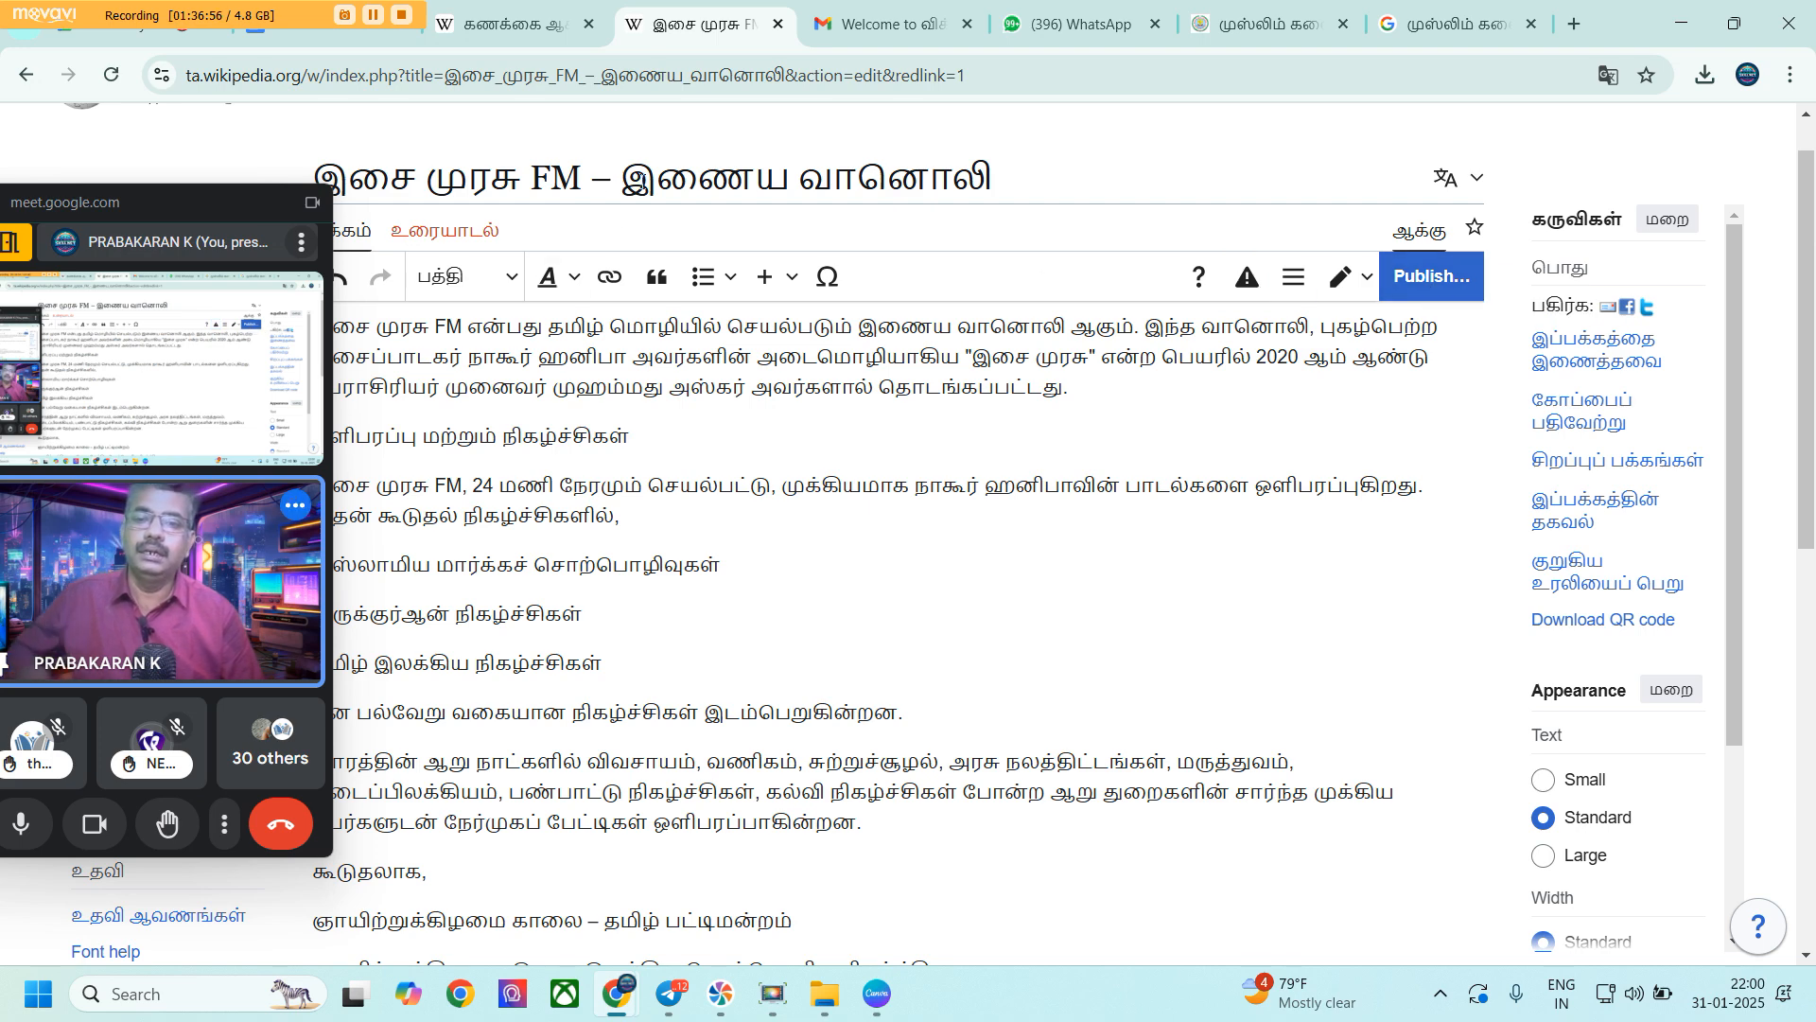
left_click_drag(218, 197, 861, 231)
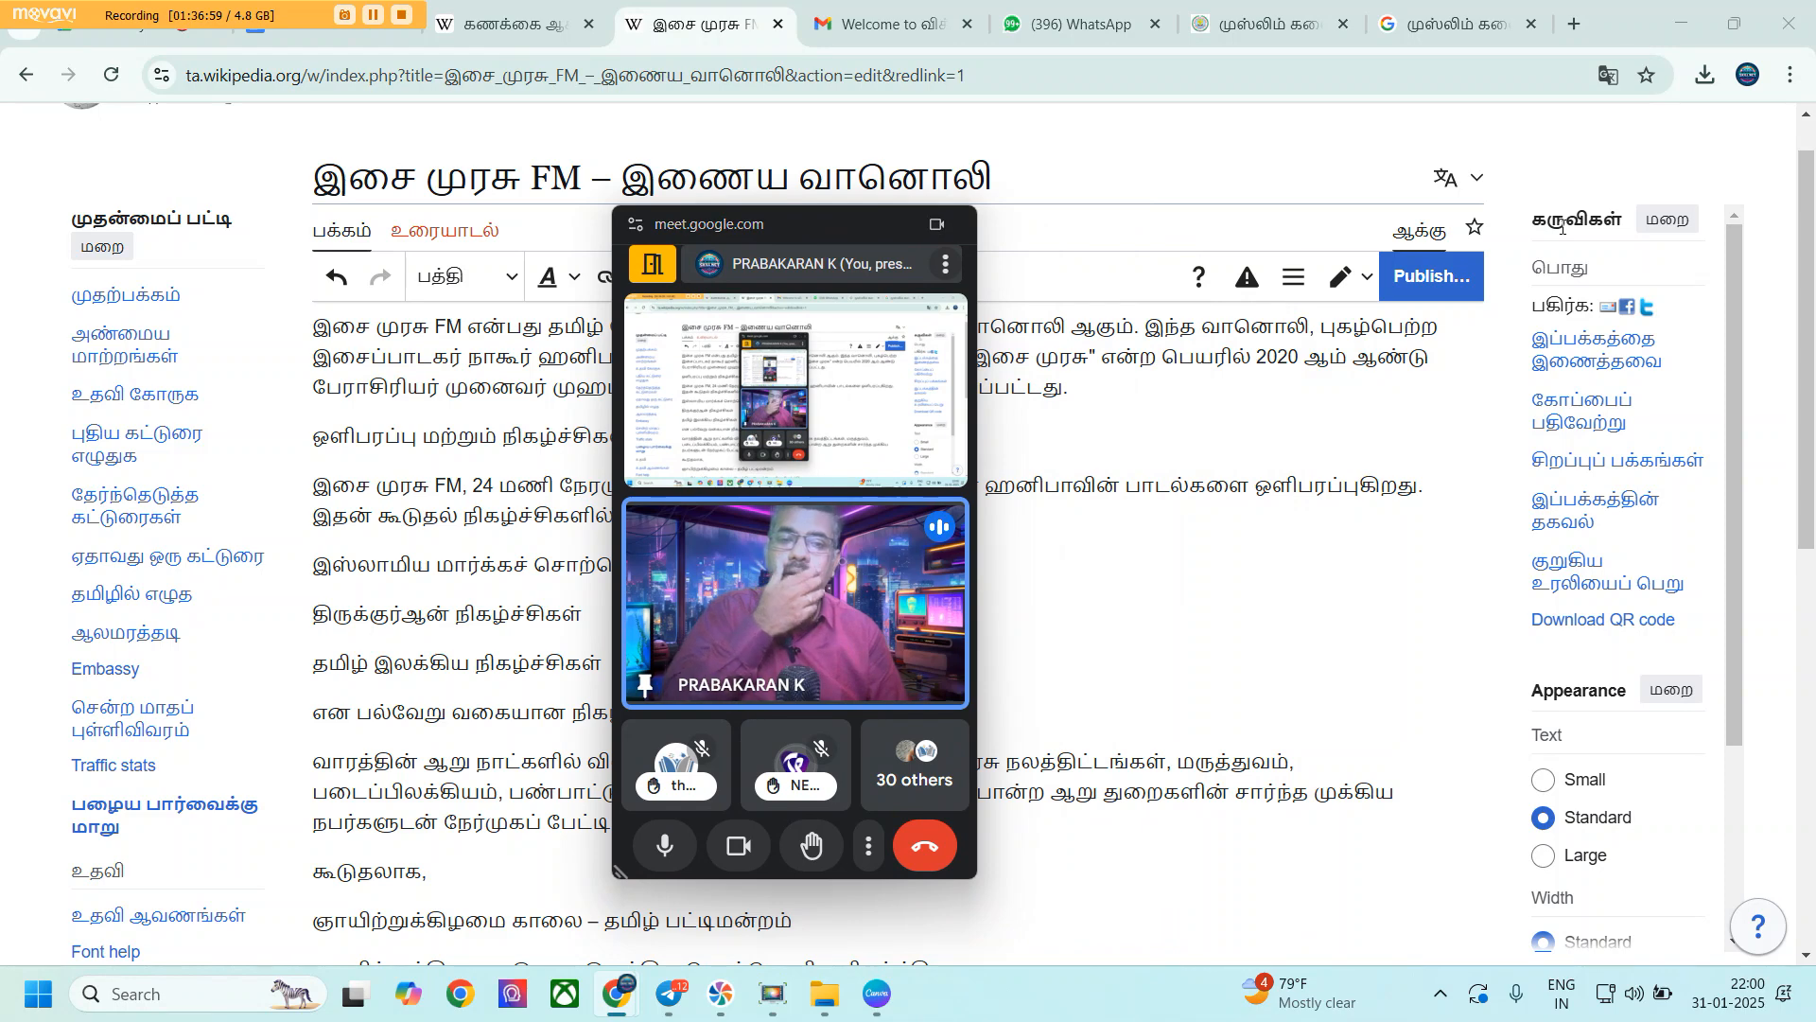
Begin publishing the article, accept the suggestion to add a citation, and open the manual இணையத்தளம் citation form
left_click(1436, 278)
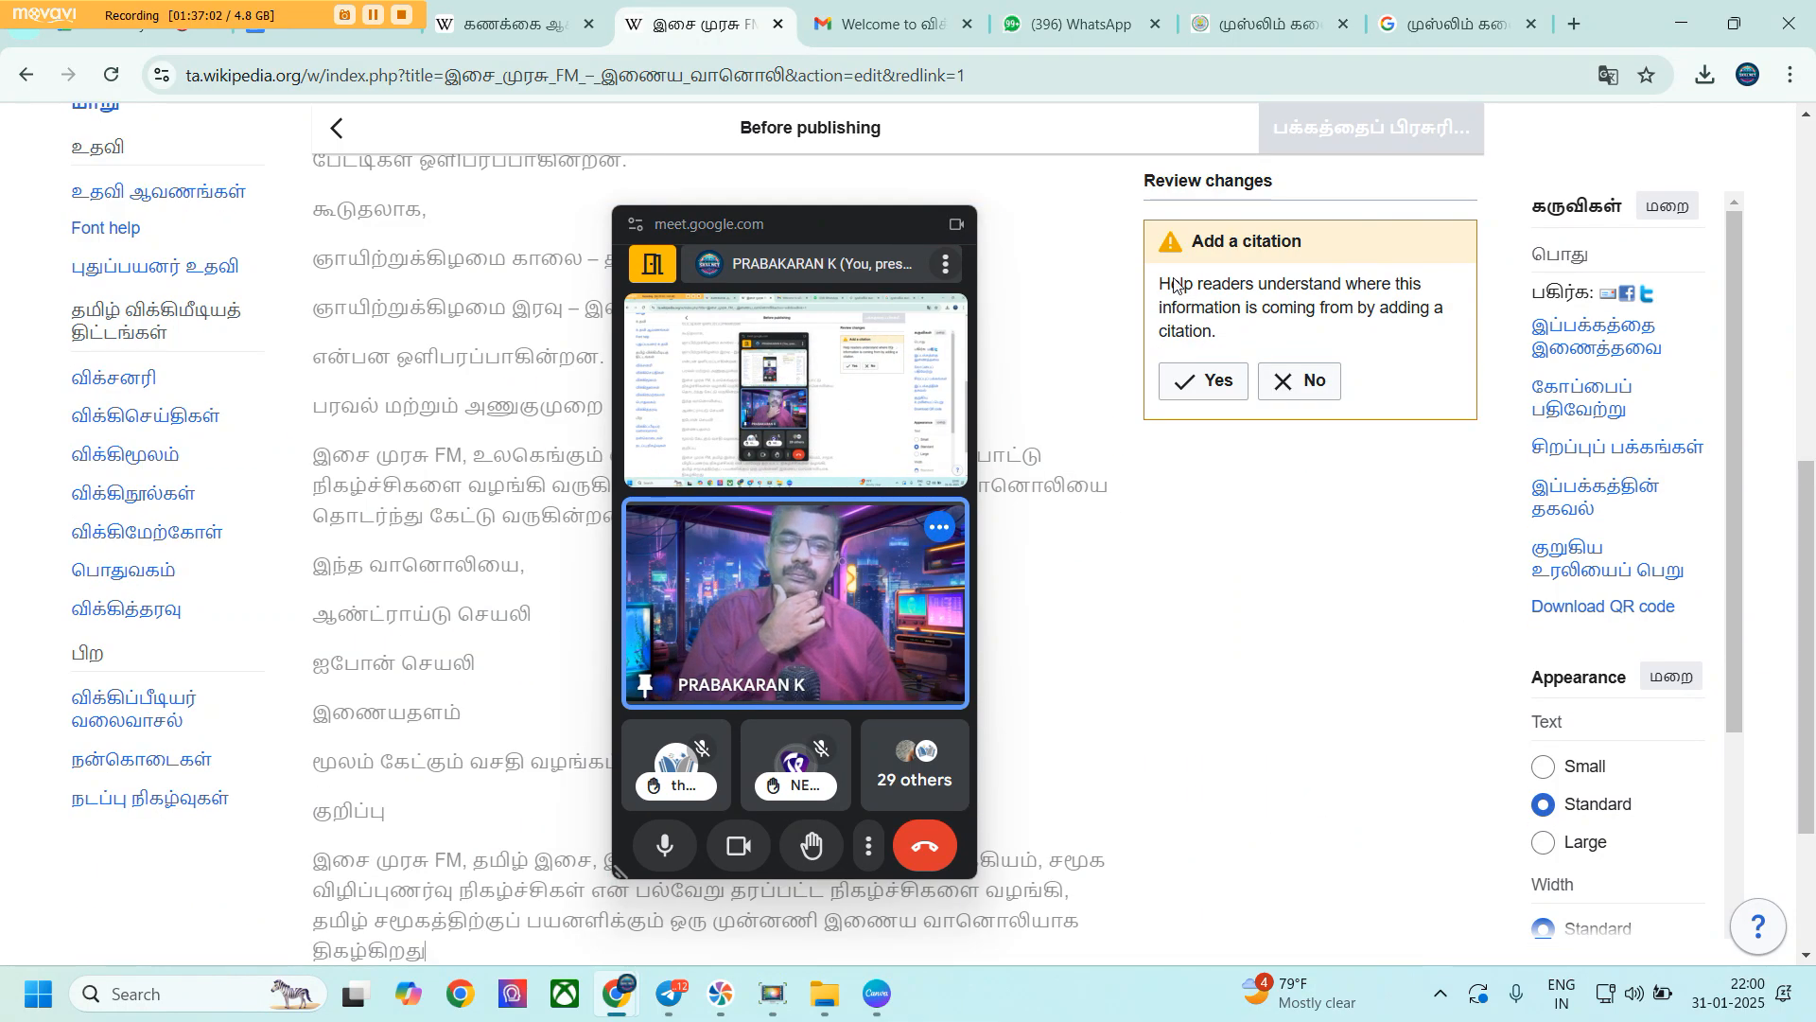
left_click(1206, 383)
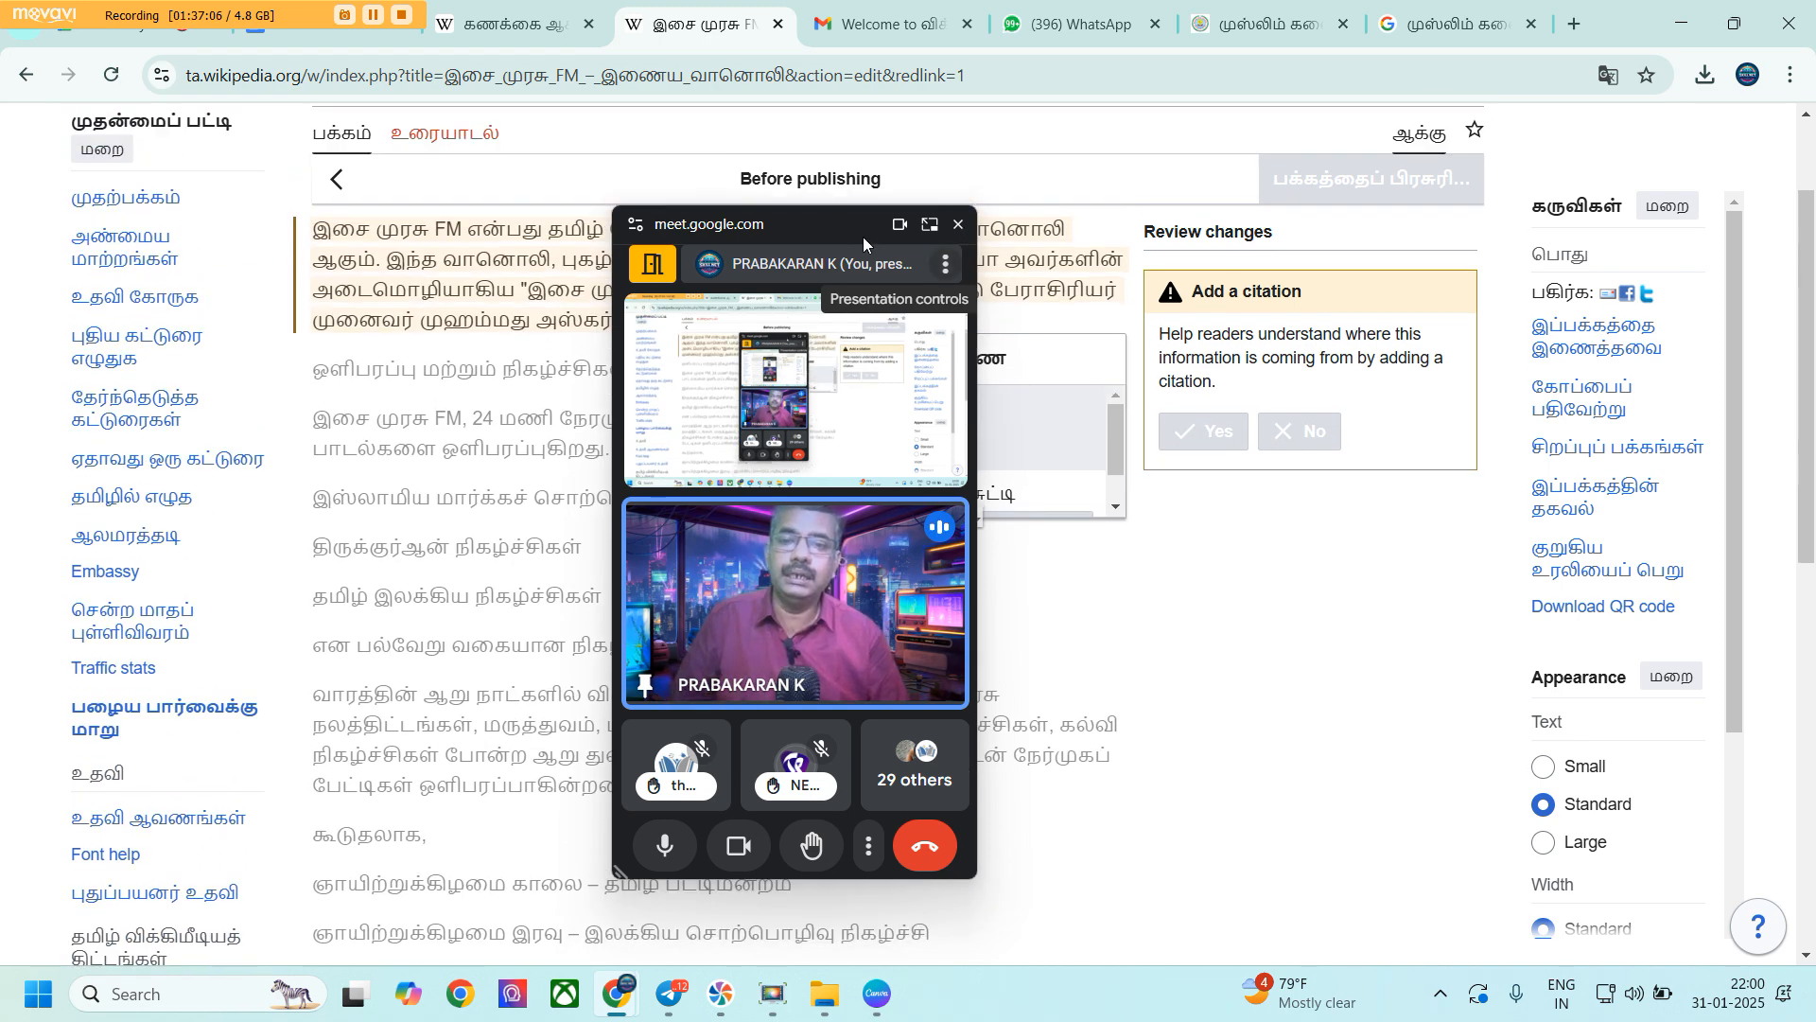
left_click_drag(863, 237, 572, 310)
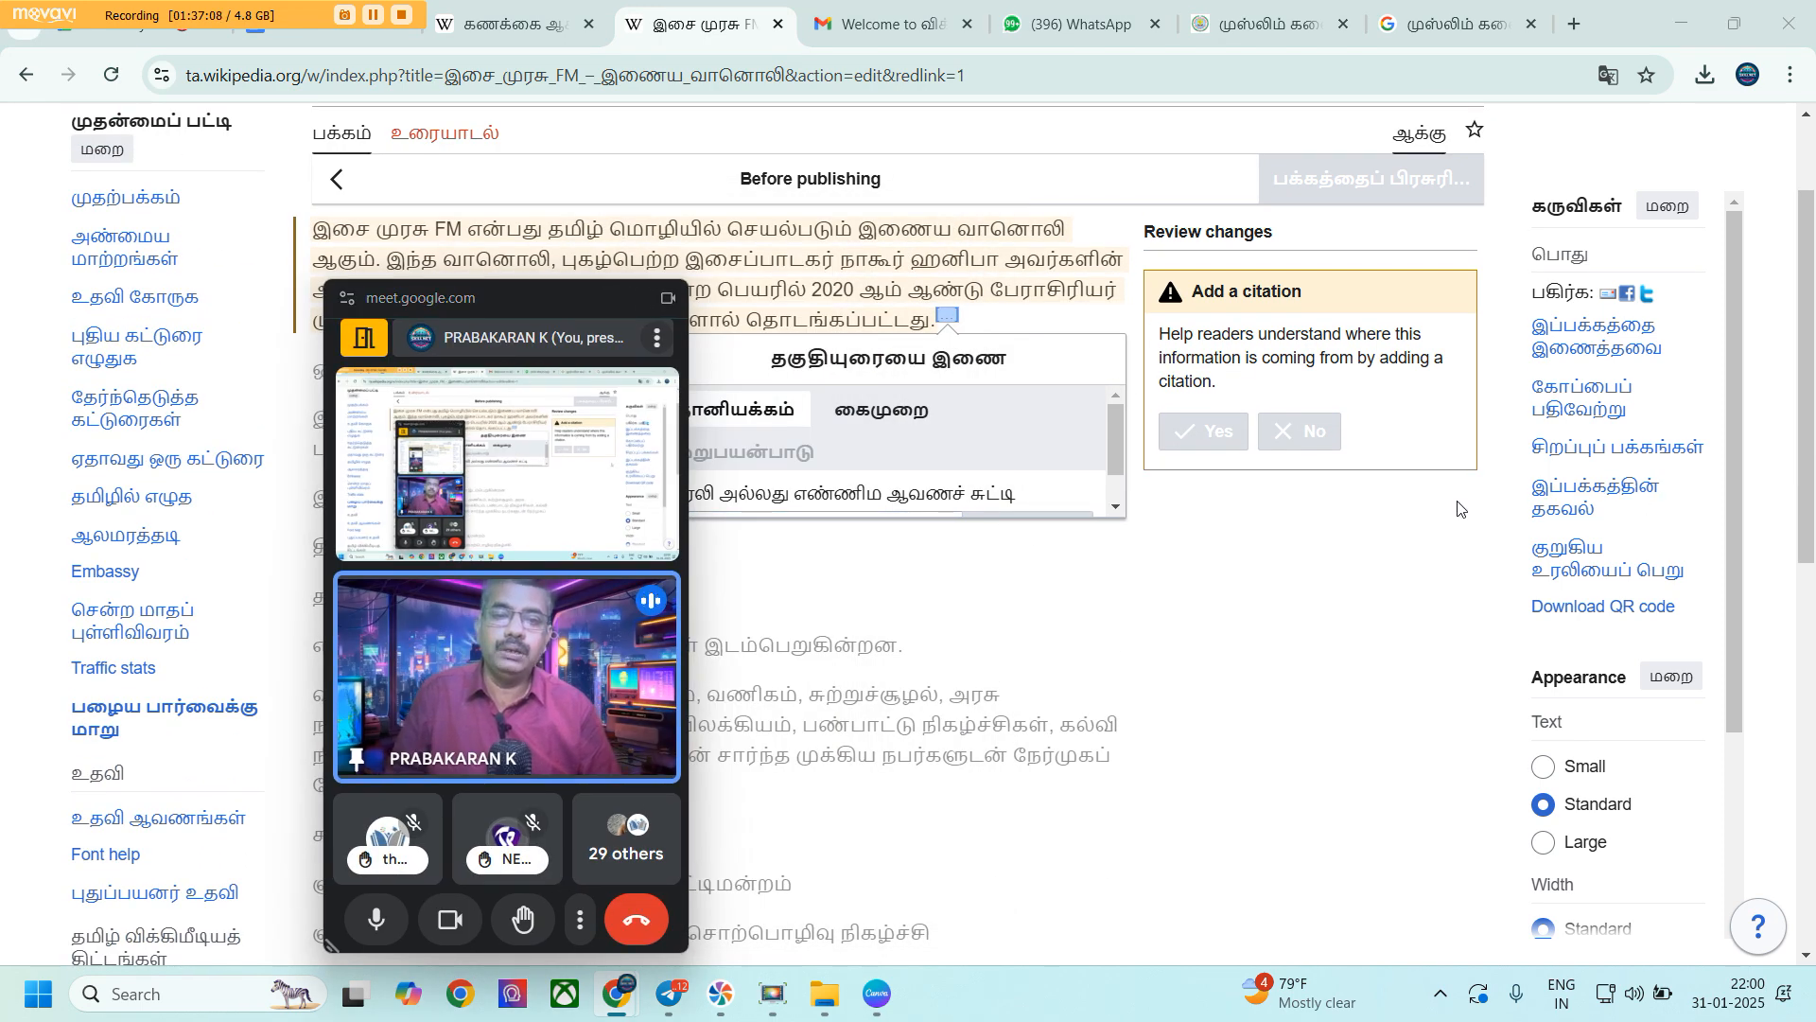
left_click_drag(538, 295, 1565, 322)
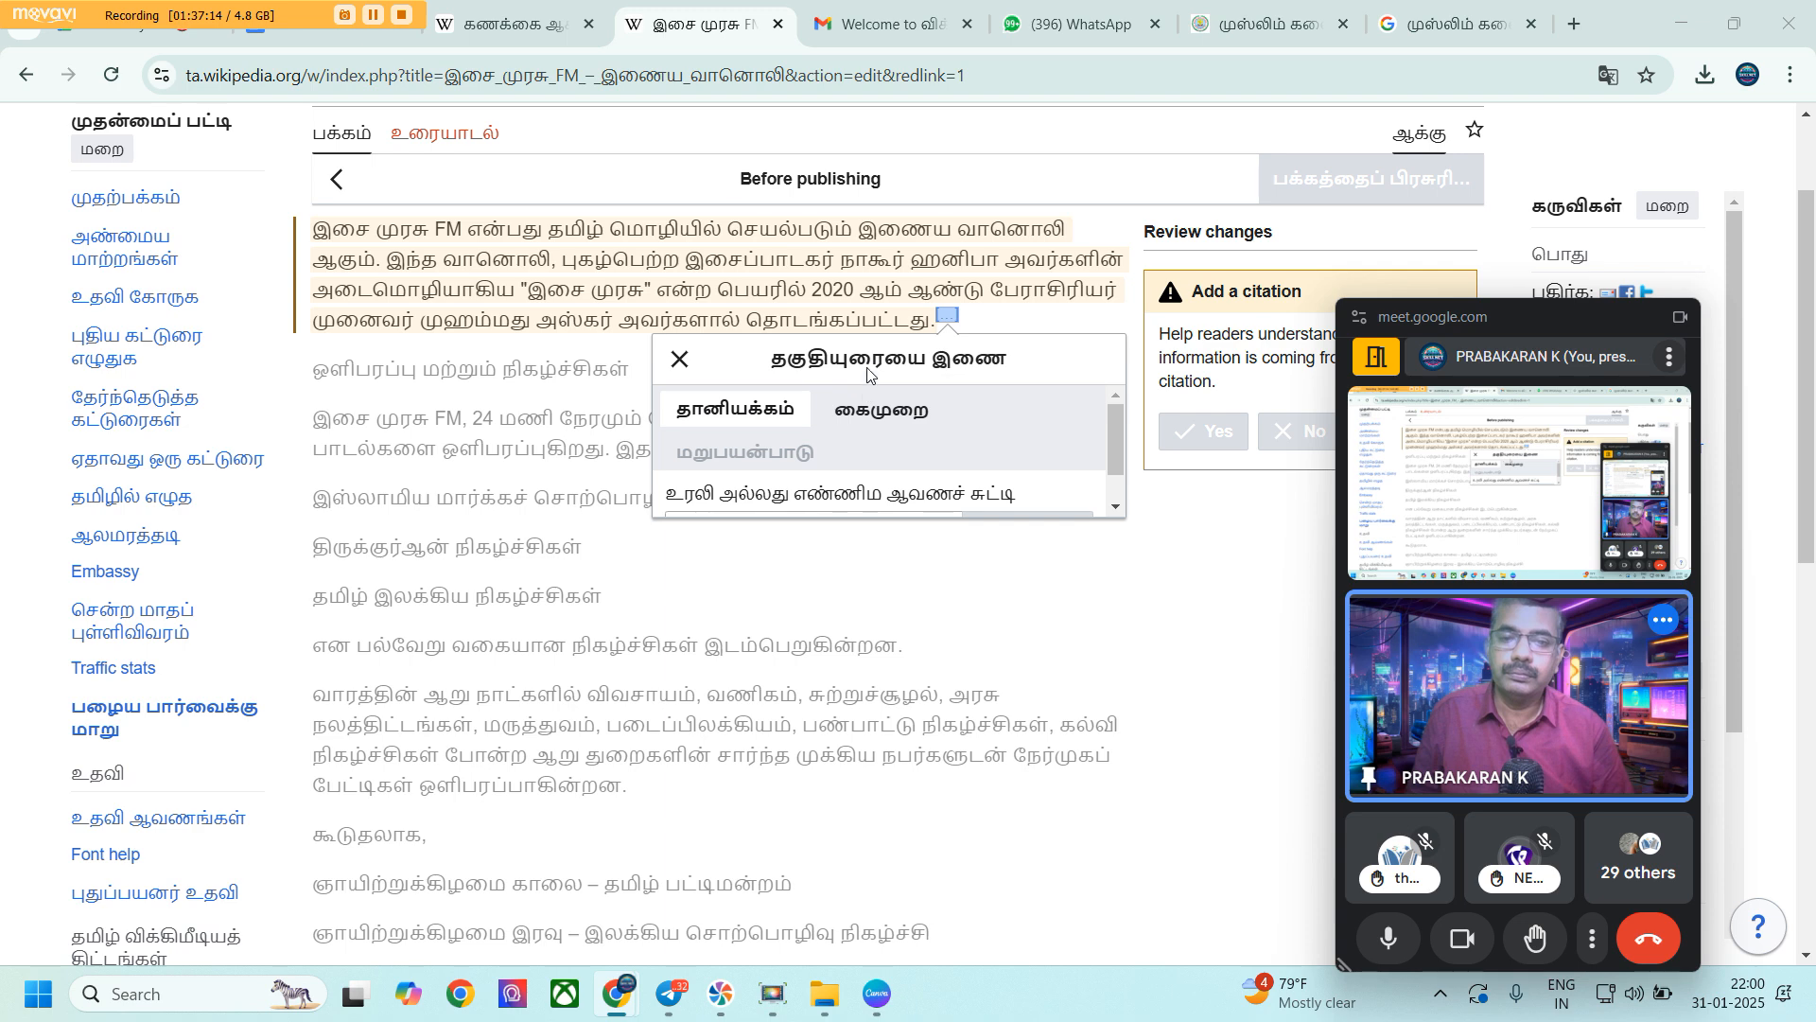
left_click(878, 409)
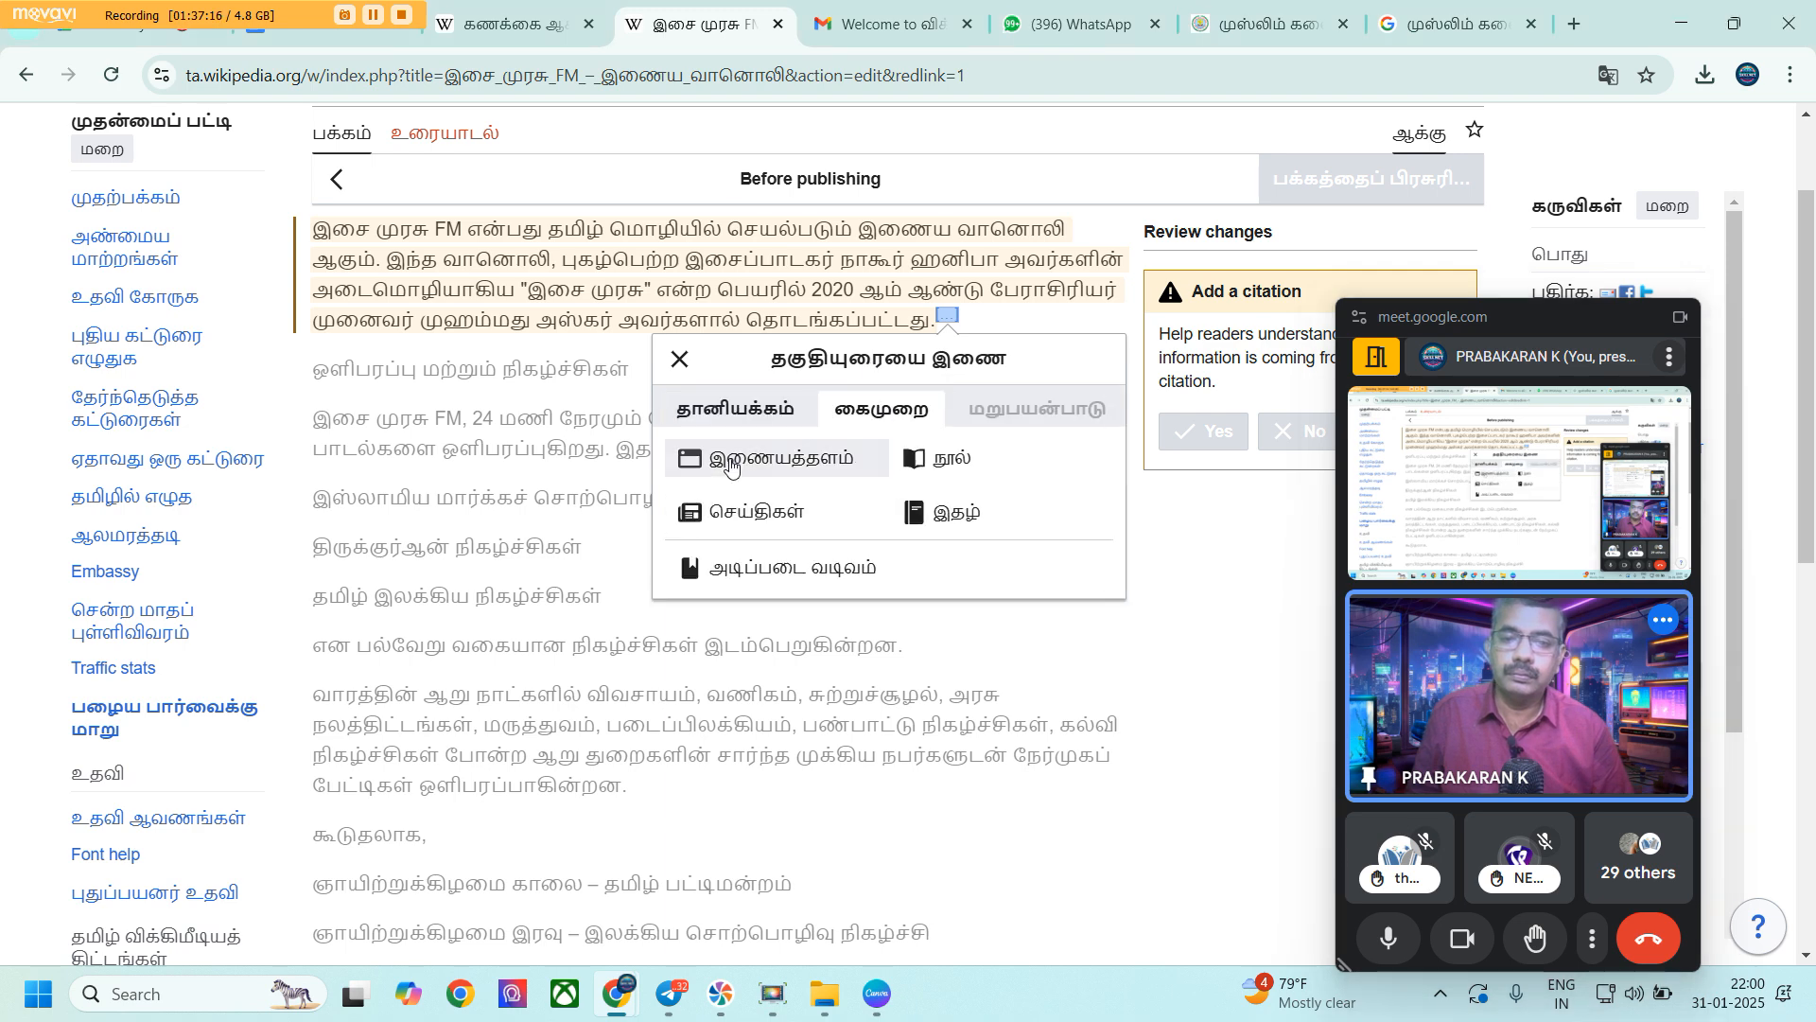
left_click(740, 461)
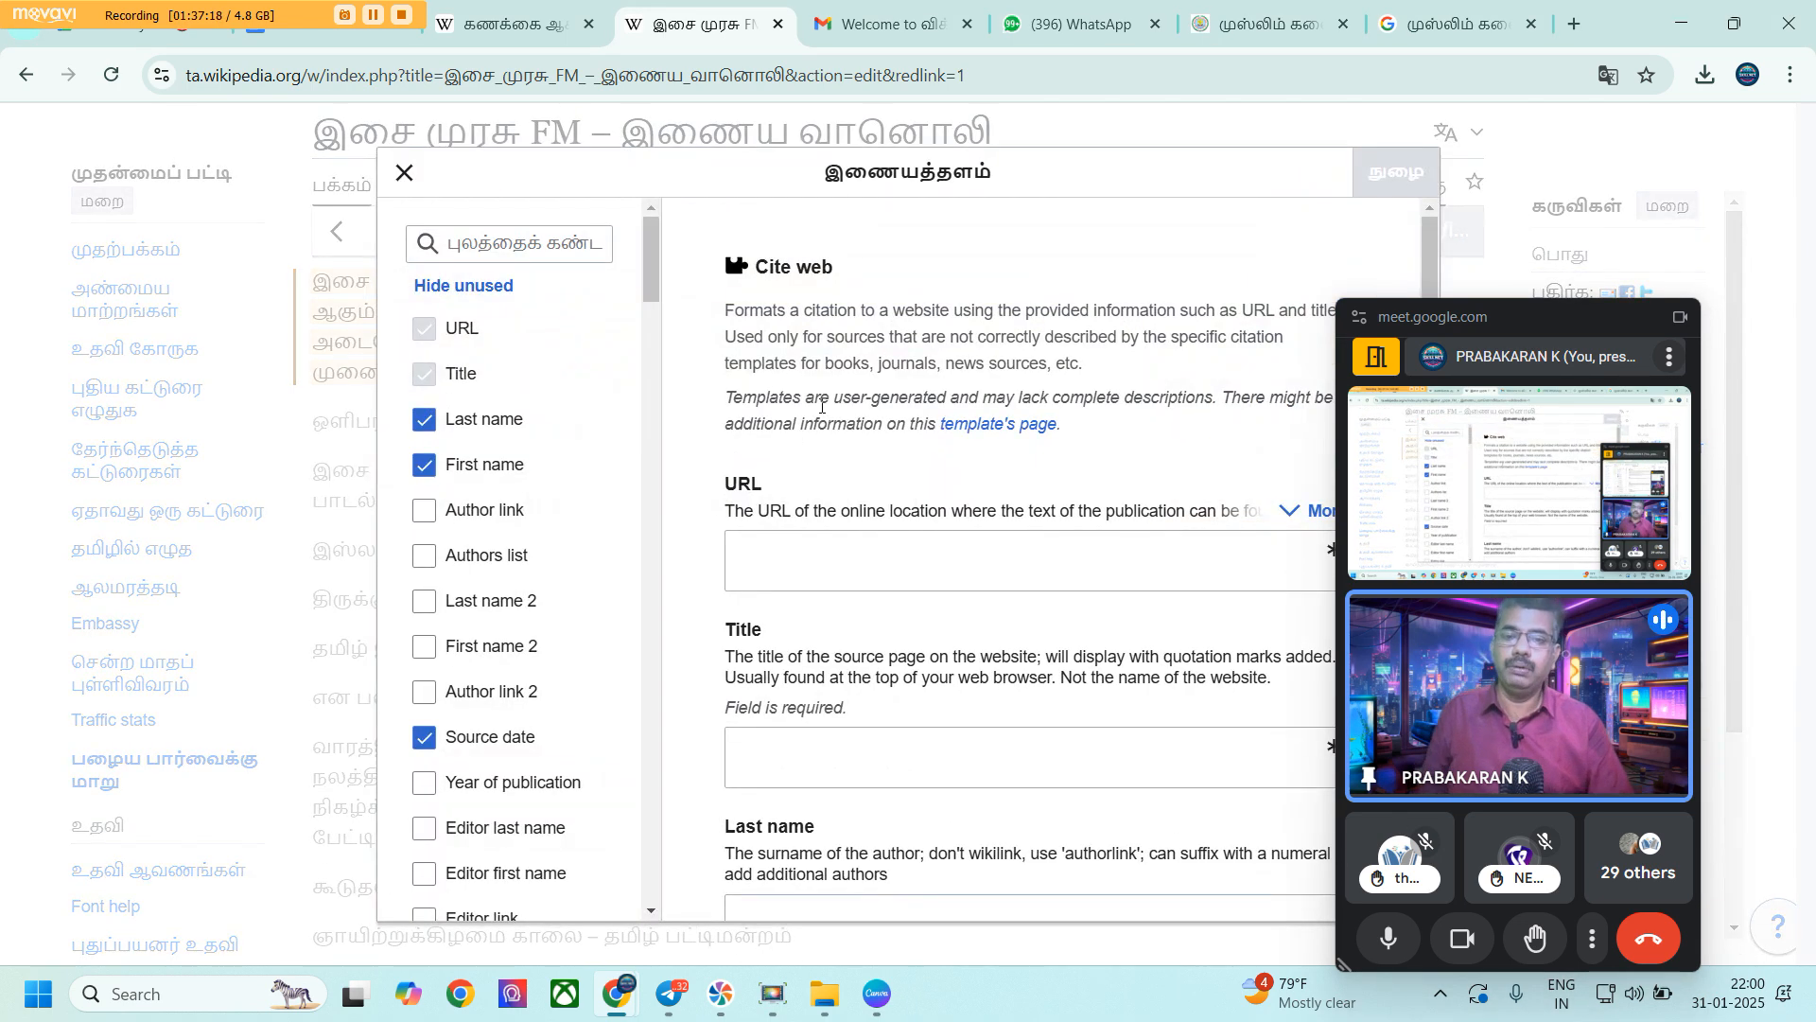
left_click(866, 577)
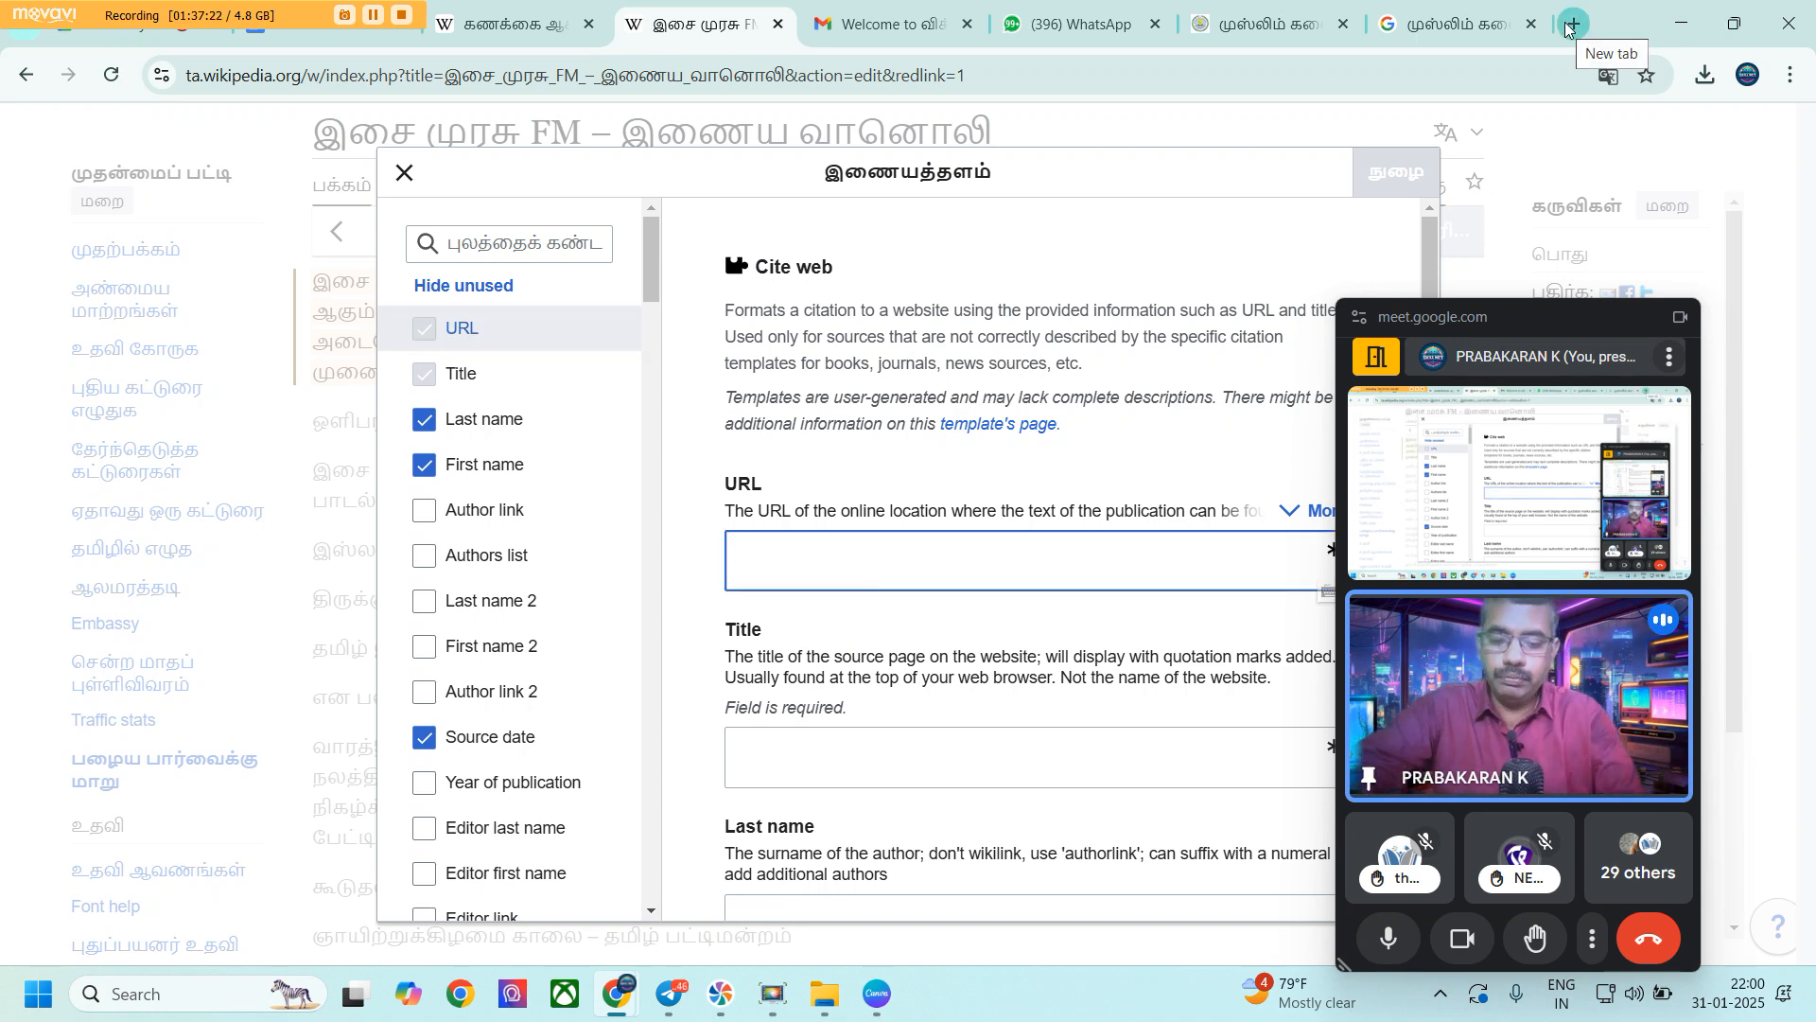
type("https://www.isaimursaufm.com")
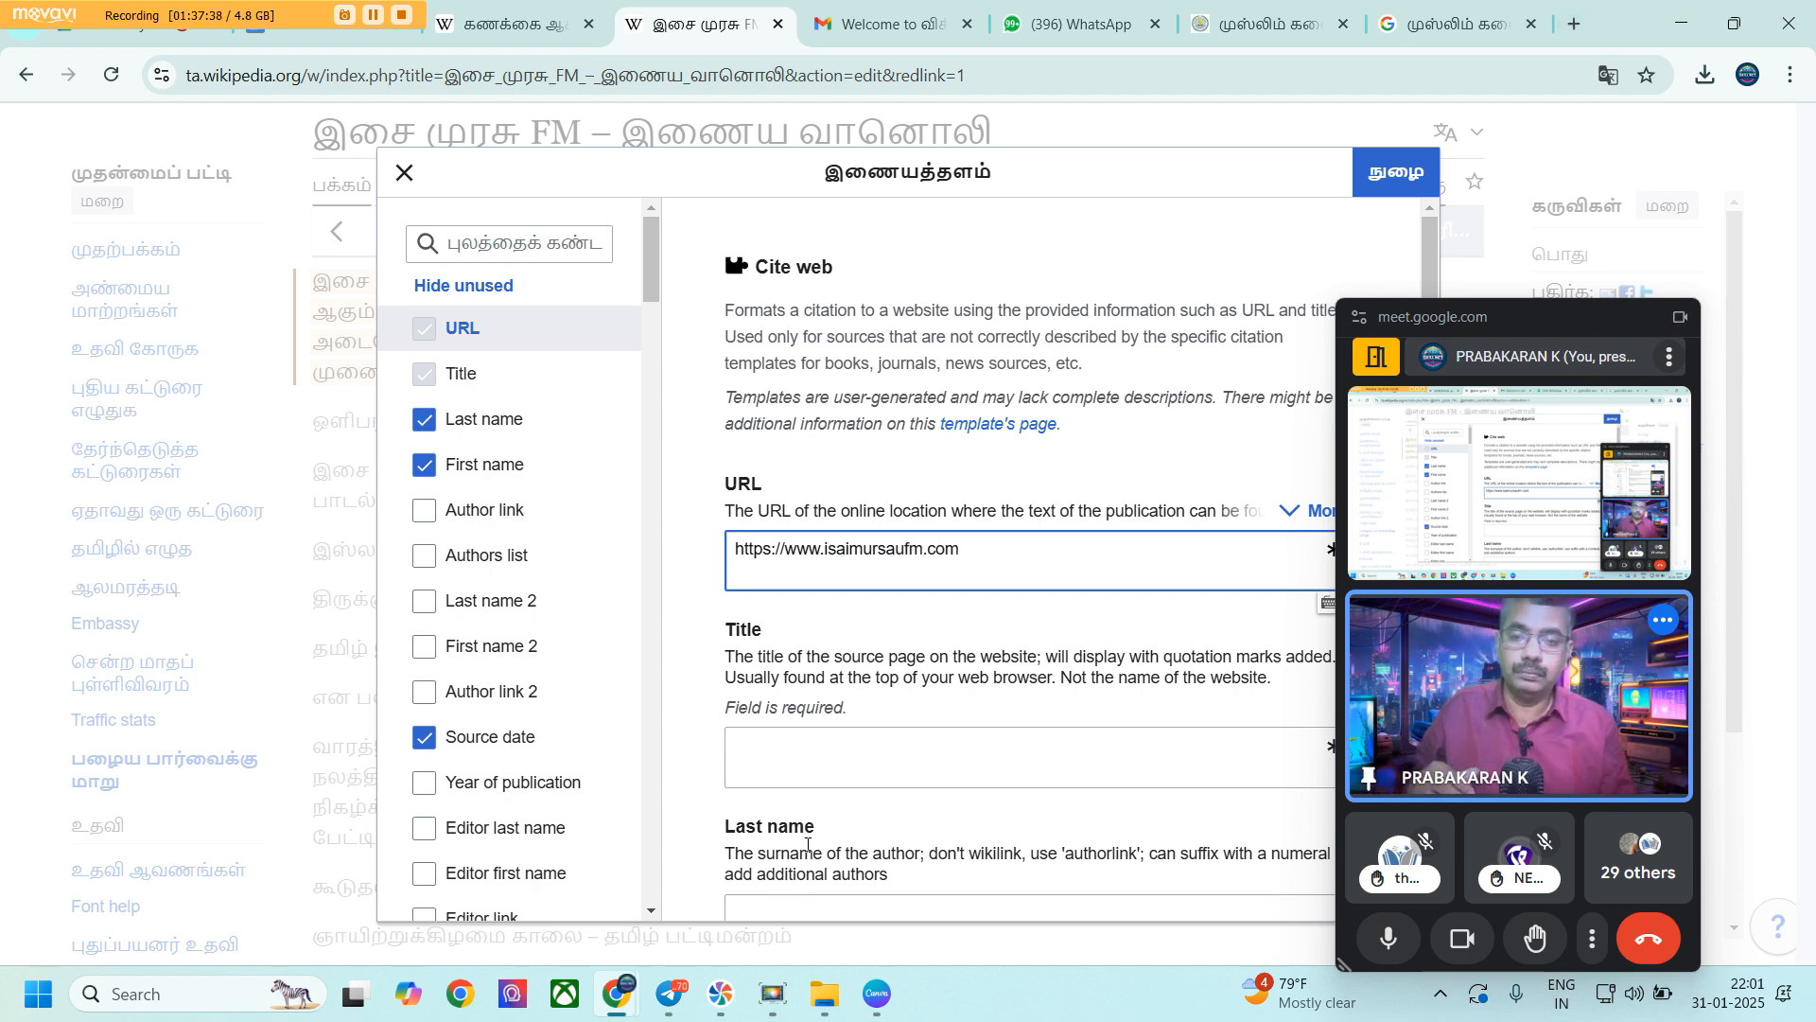
left_click(823, 754)
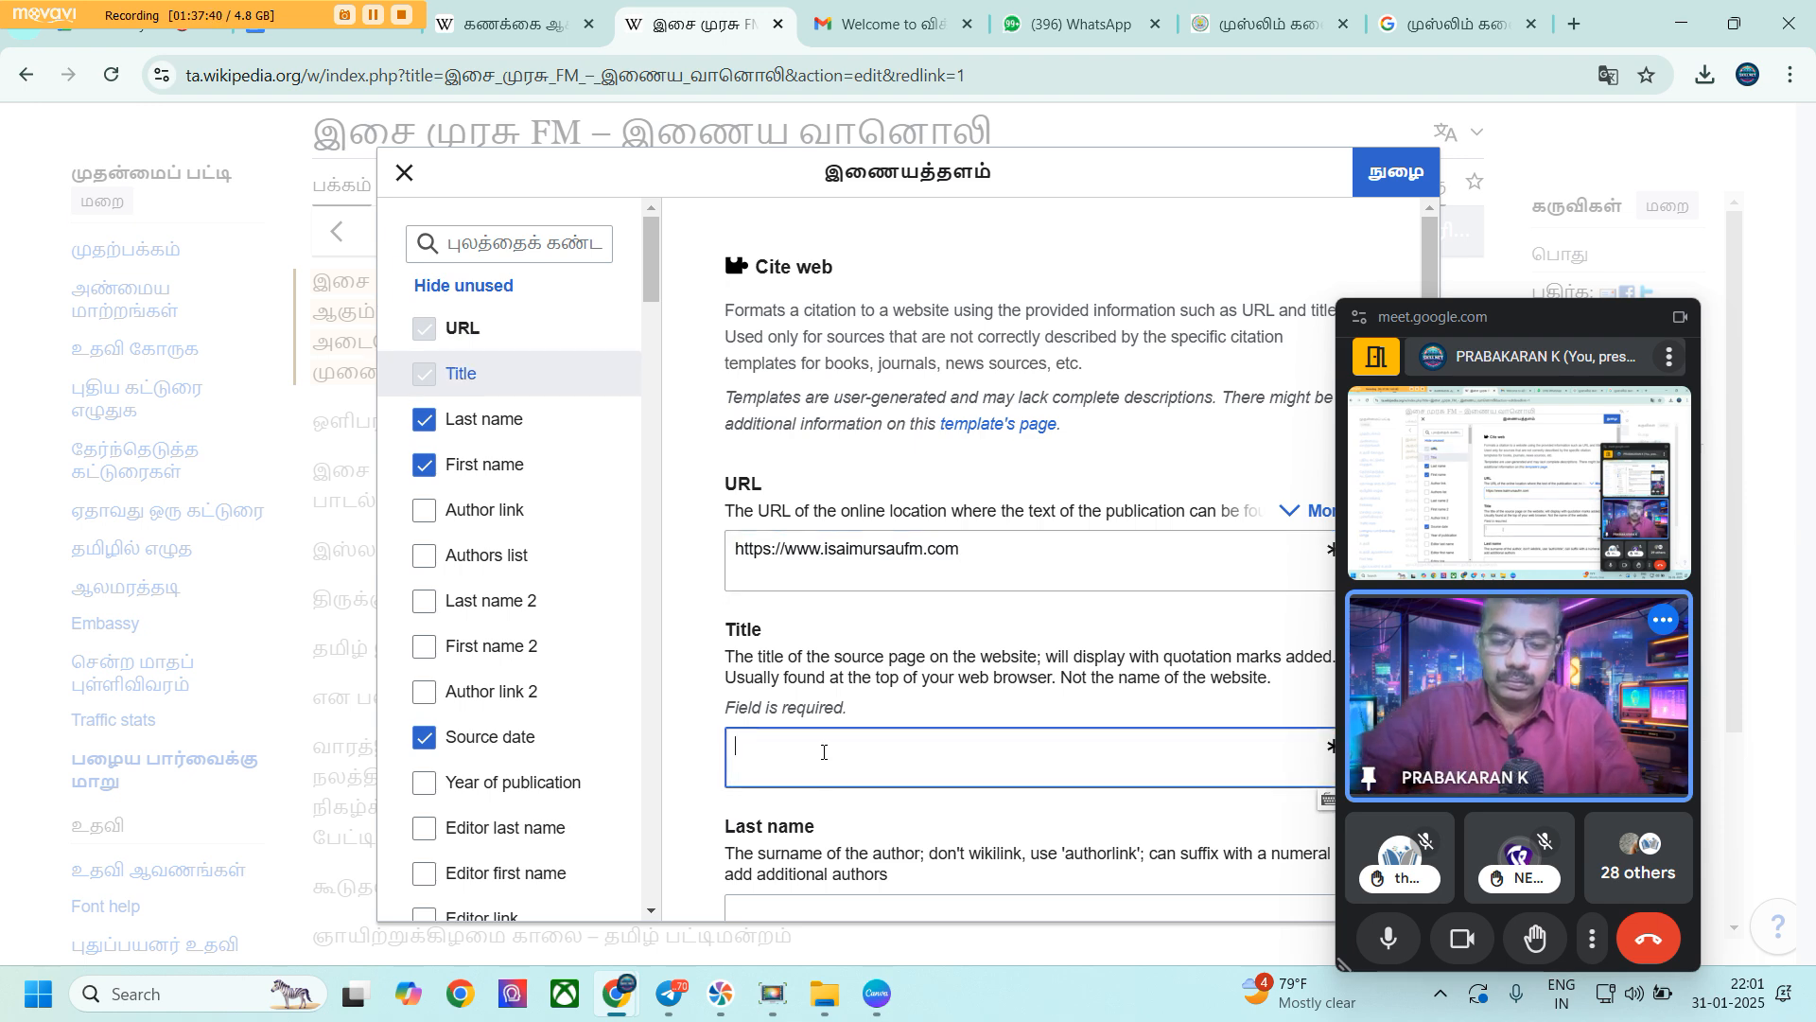
type("Isaimurasu")
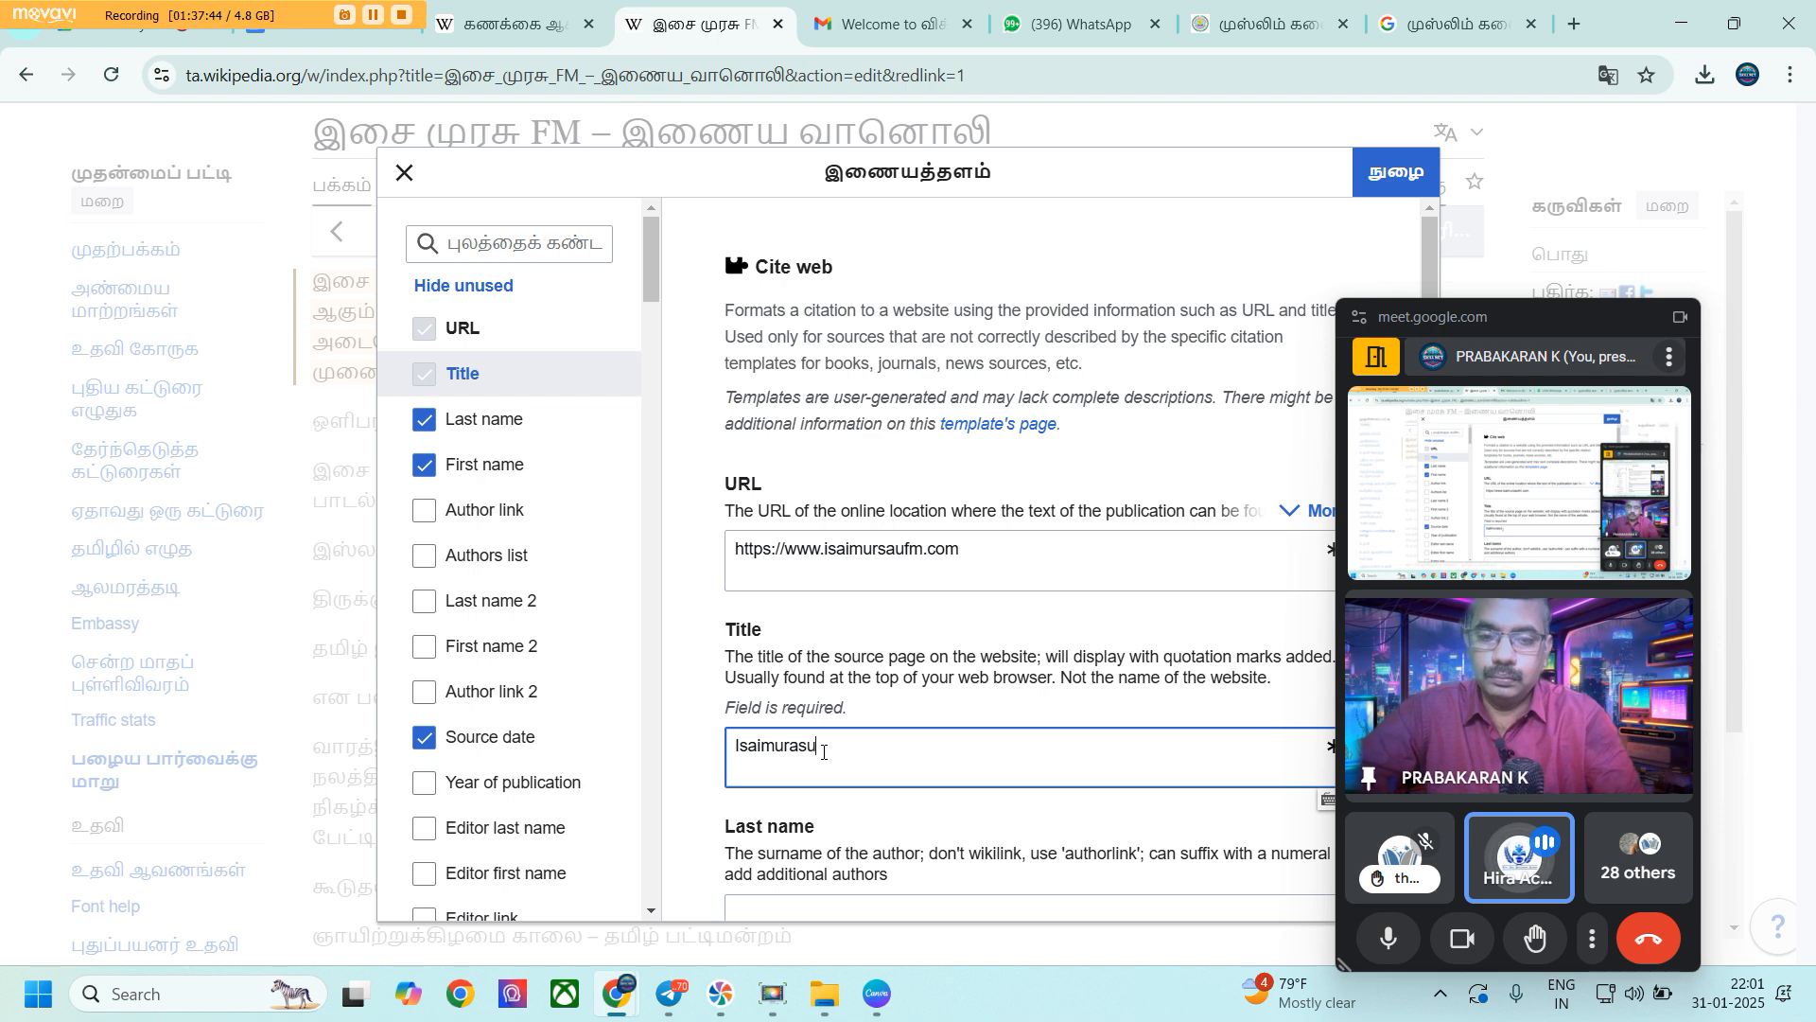
type(" F")
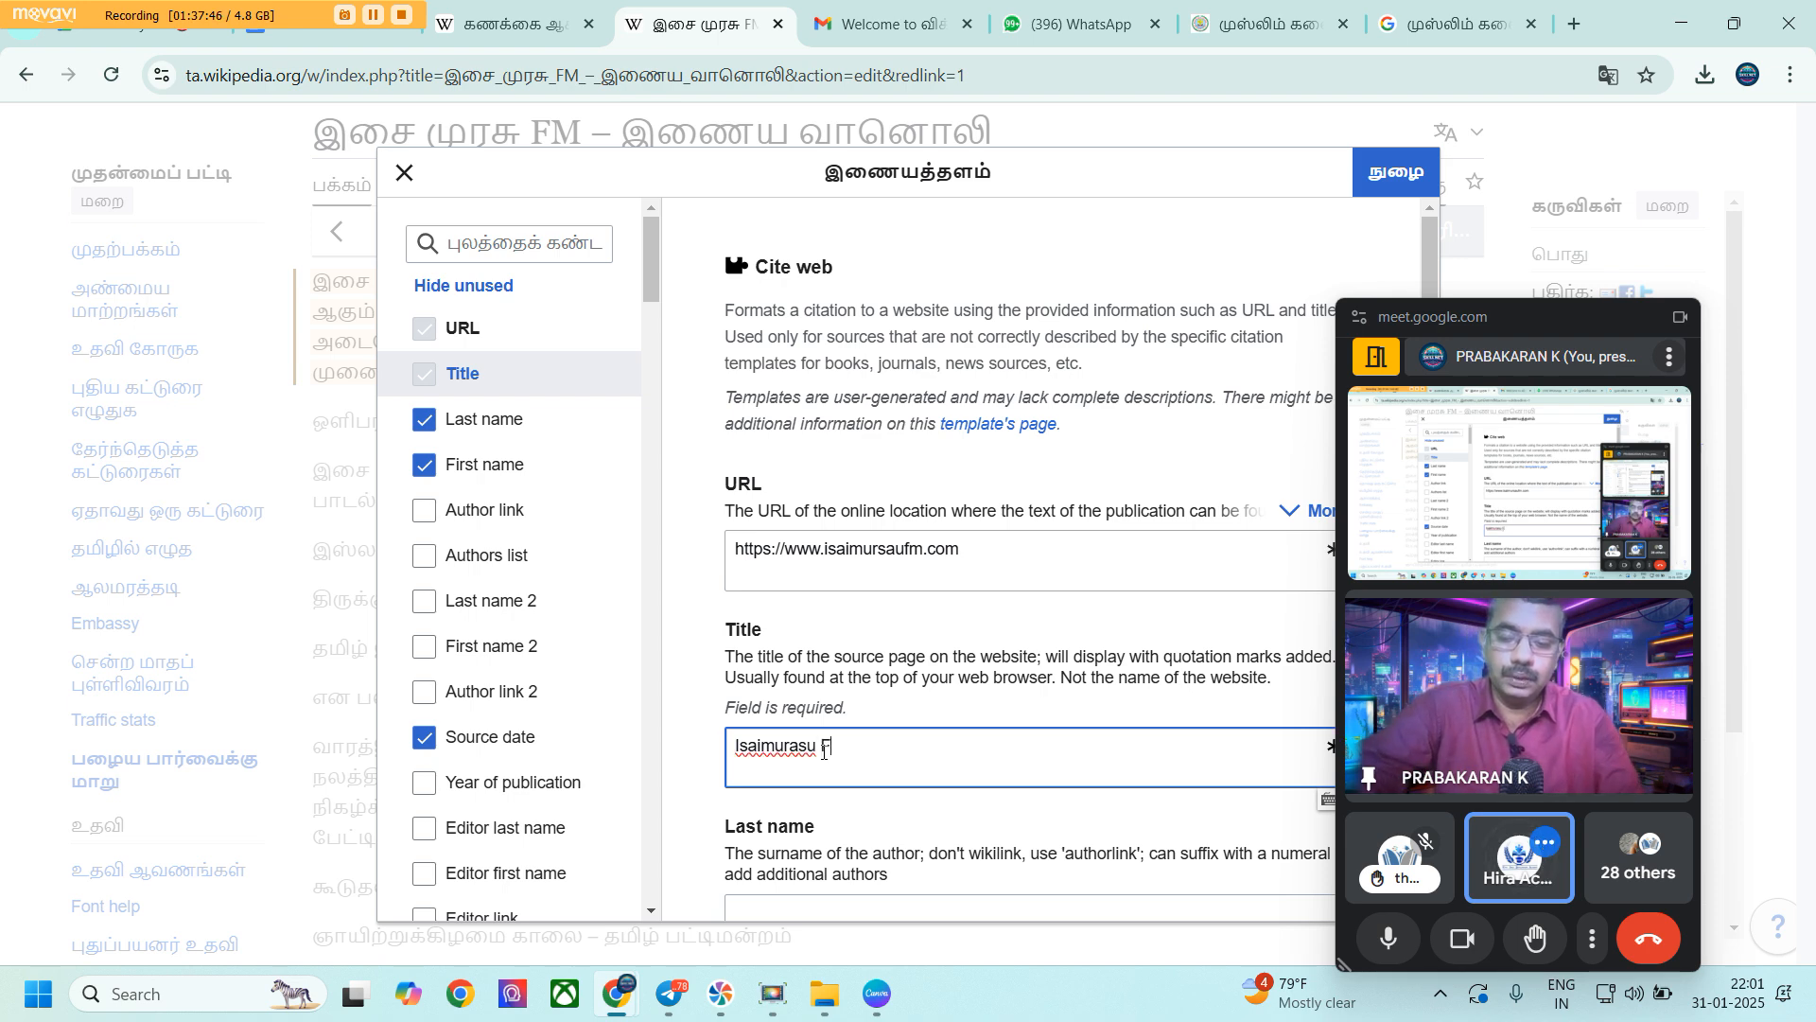
type("M")
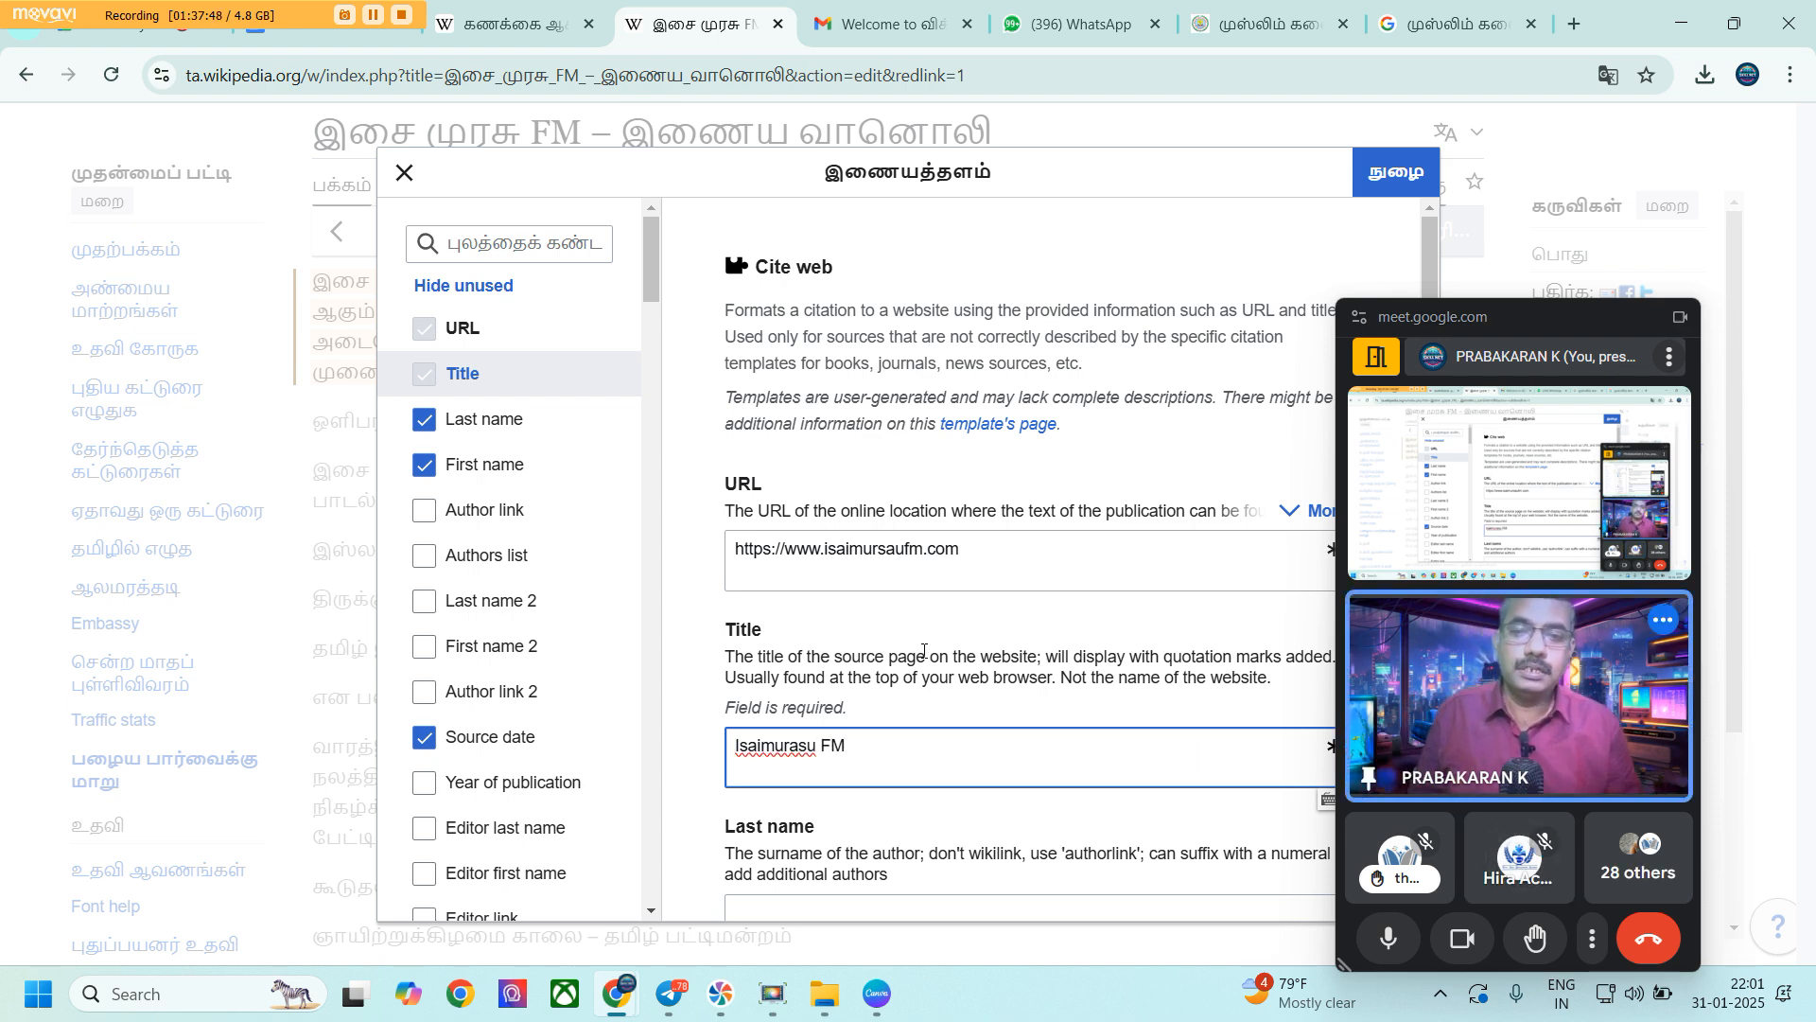
Review the remaining website citation fields and move the floating meeting window clear of the form
scroll(965, 644, "down", 3)
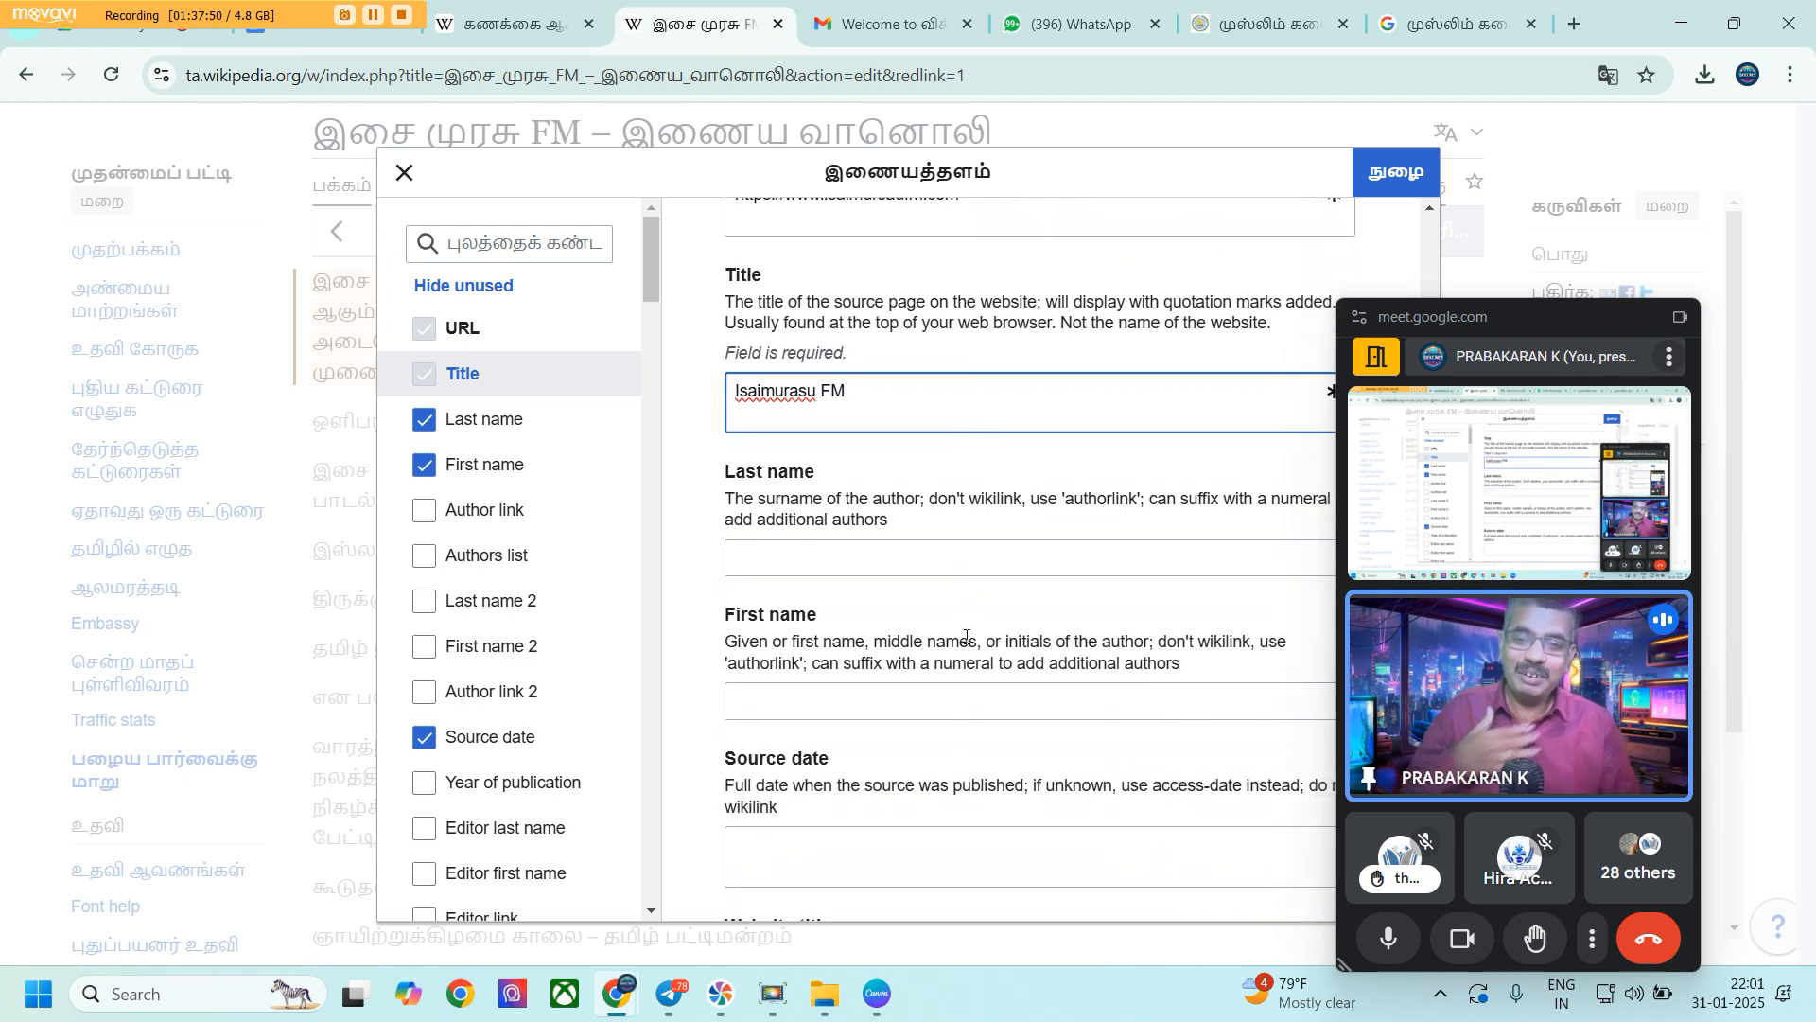
scroll(966, 637, "down", 6)
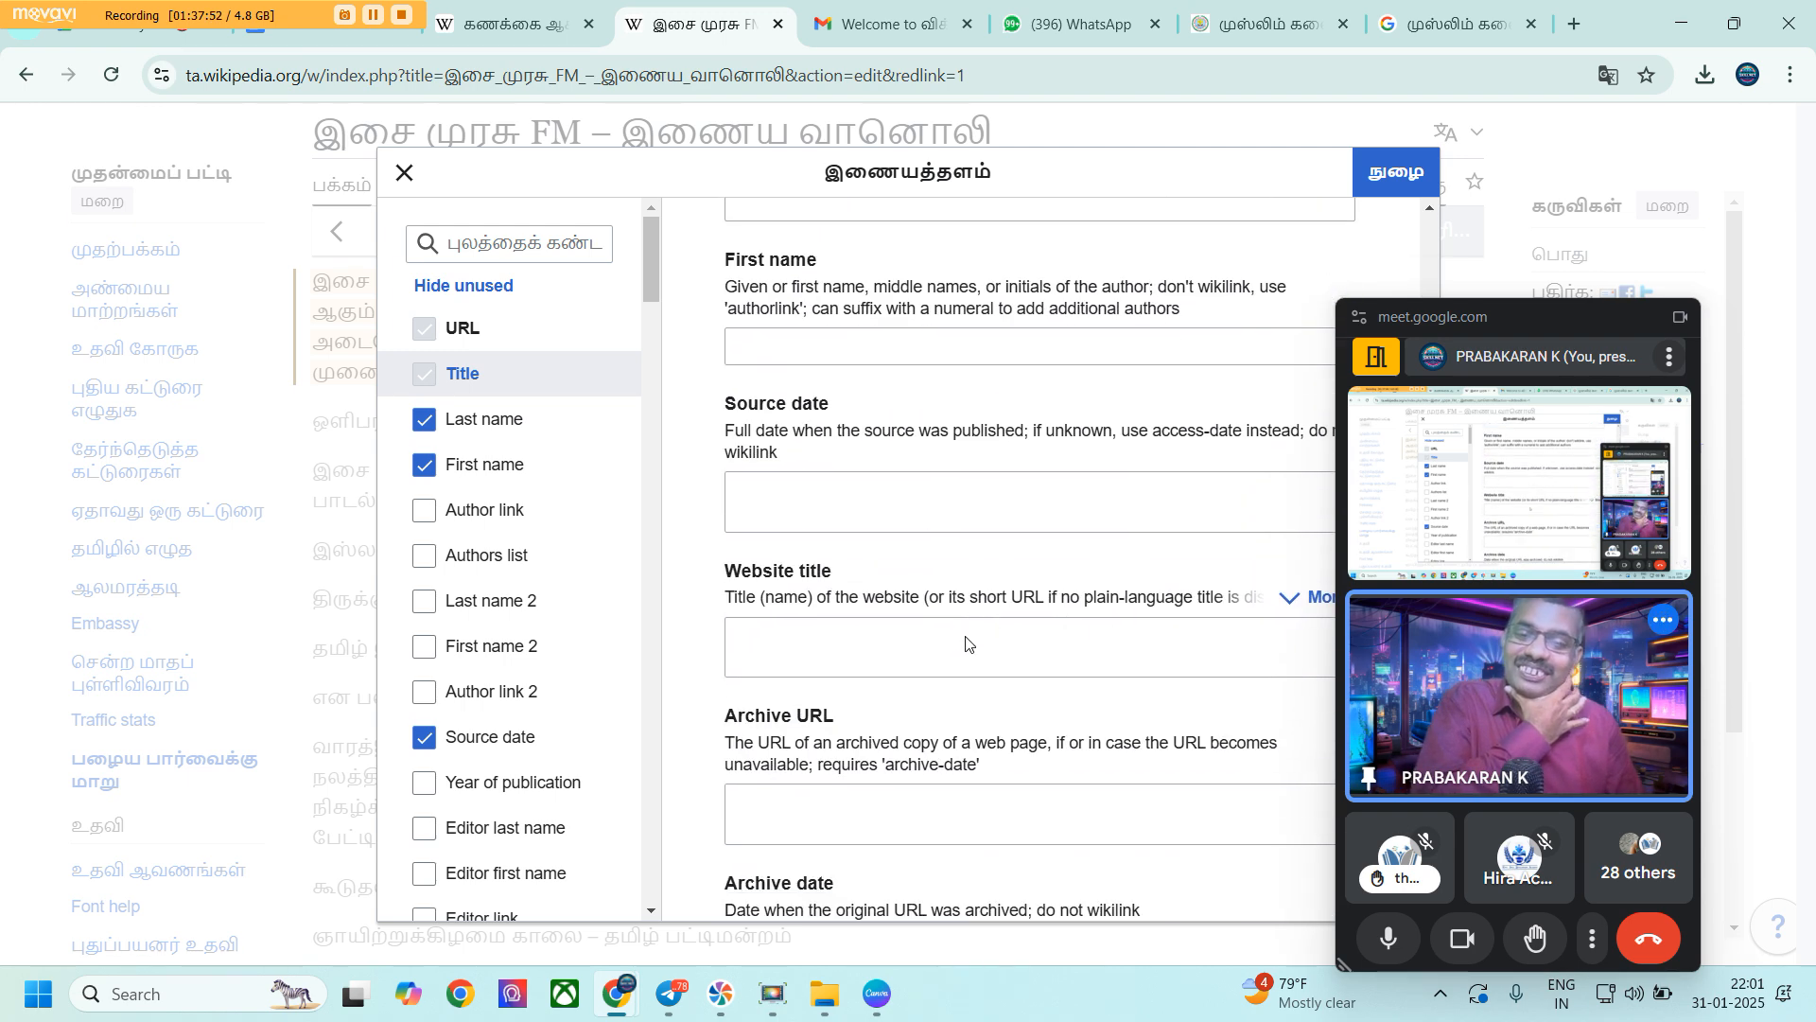
scroll(966, 644, "down", 1)
scroll(966, 644, "up", 3)
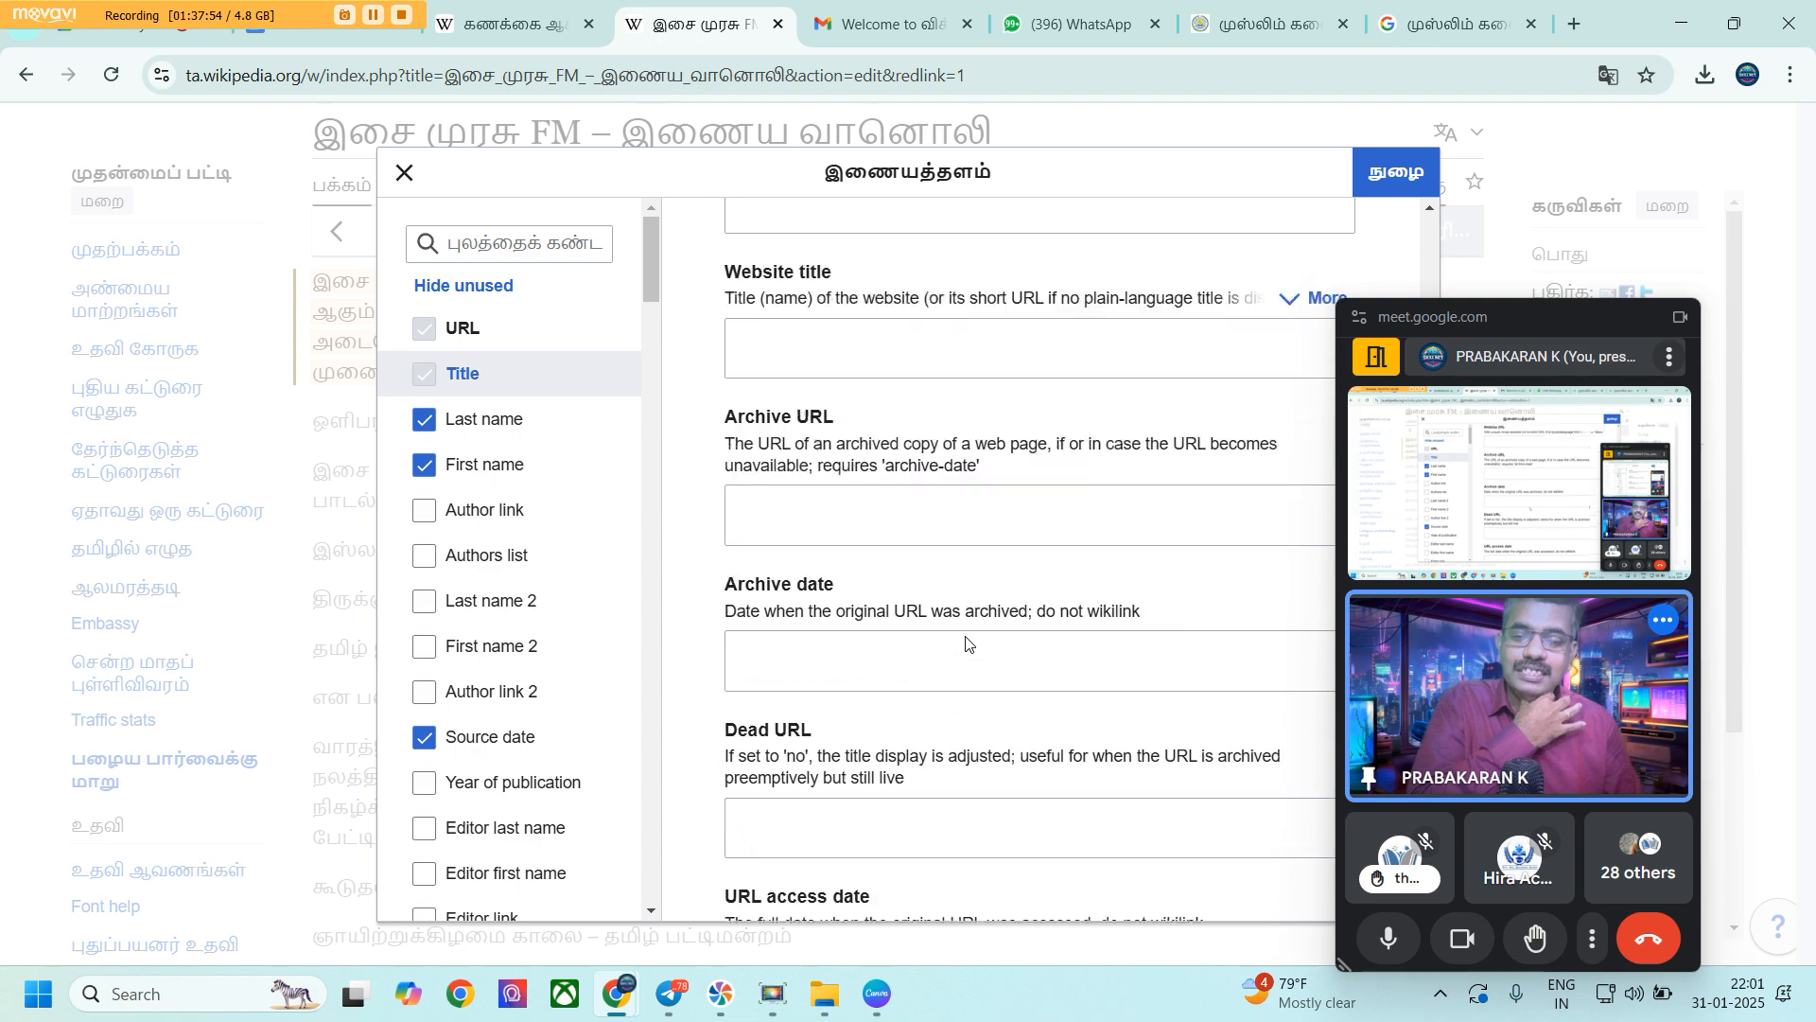
left_click_drag(1592, 323, 516, 378)
scroll(957, 493, "up", 10)
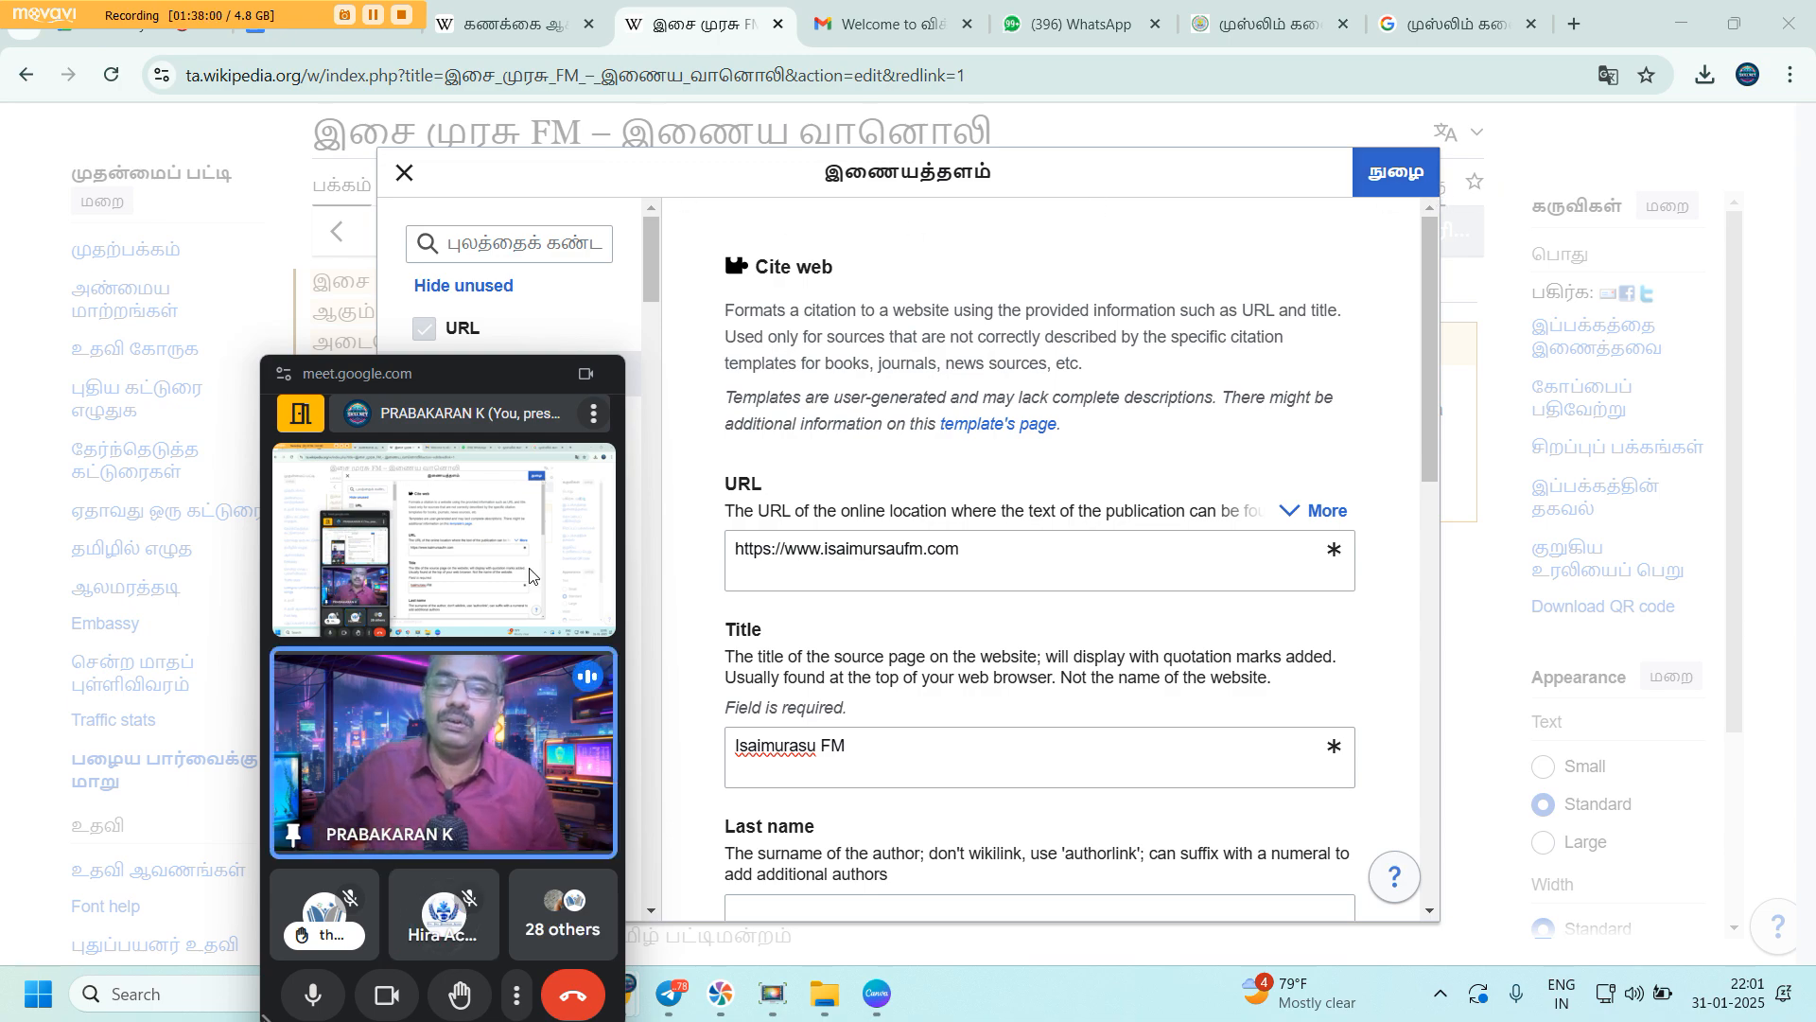
left_click_drag(488, 381, 134, 236)
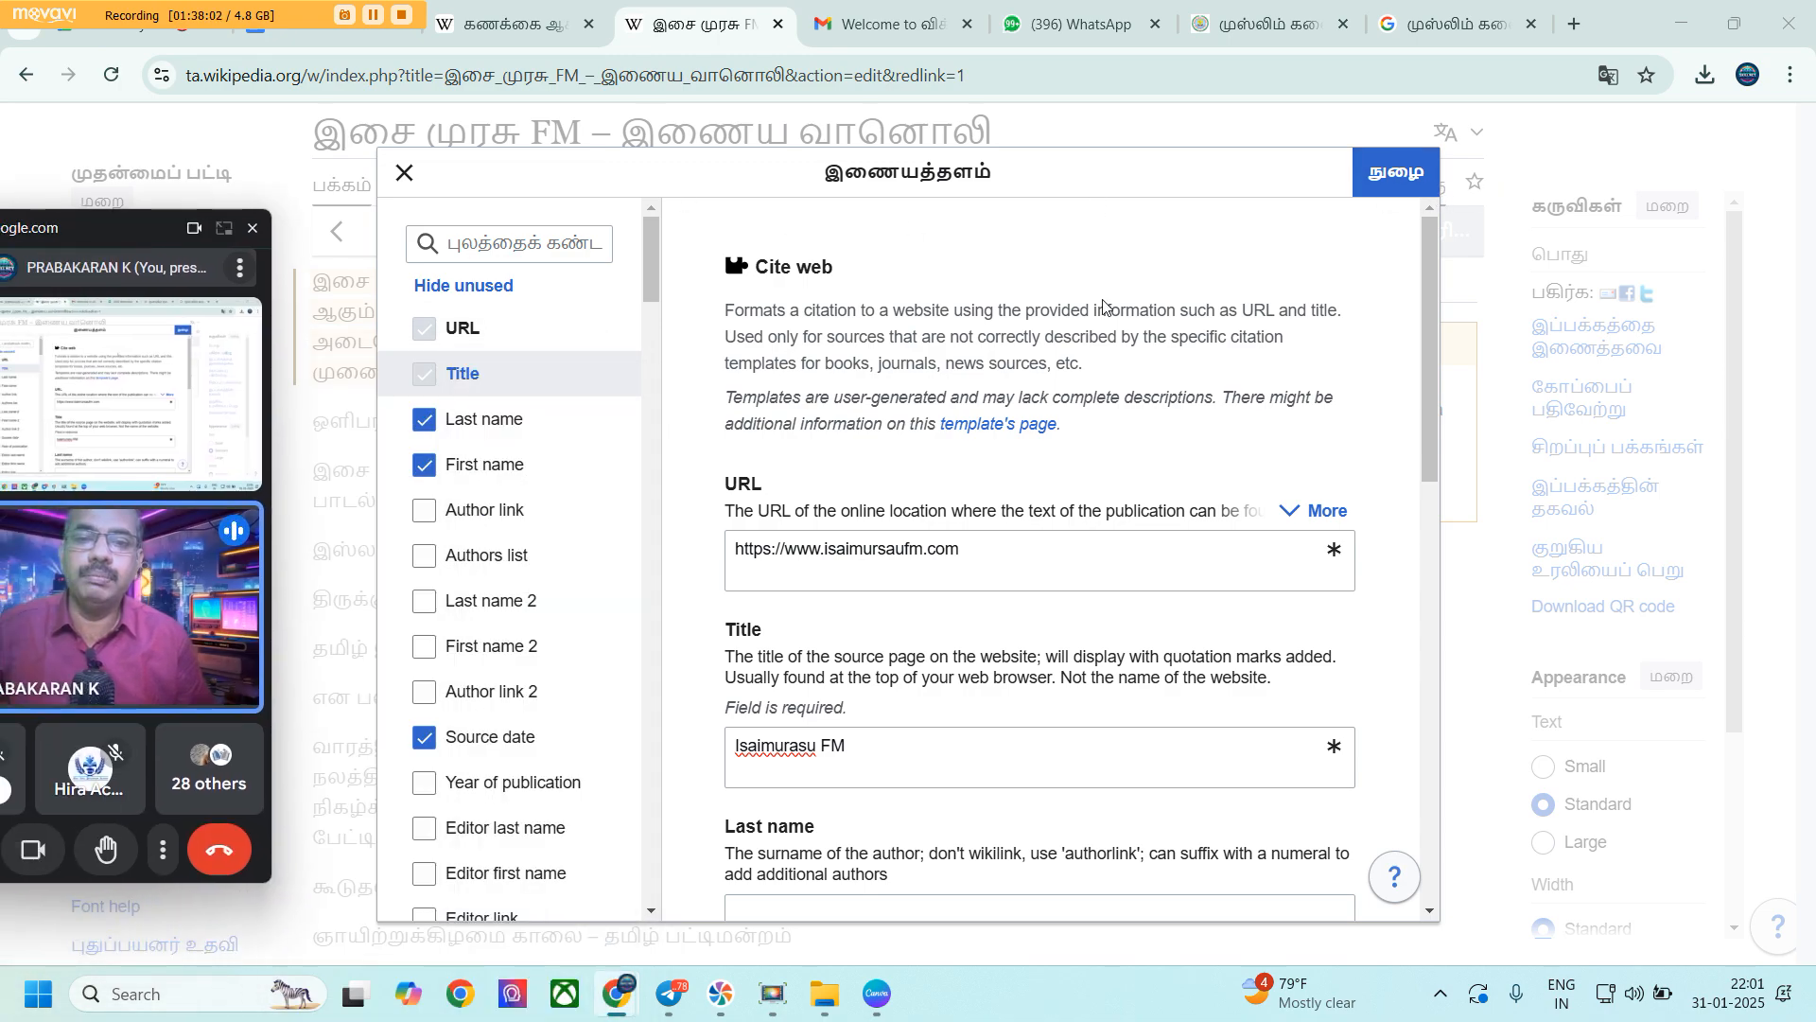
Insert the completed website citation and submit the new page for publishing
left_click(1397, 175)
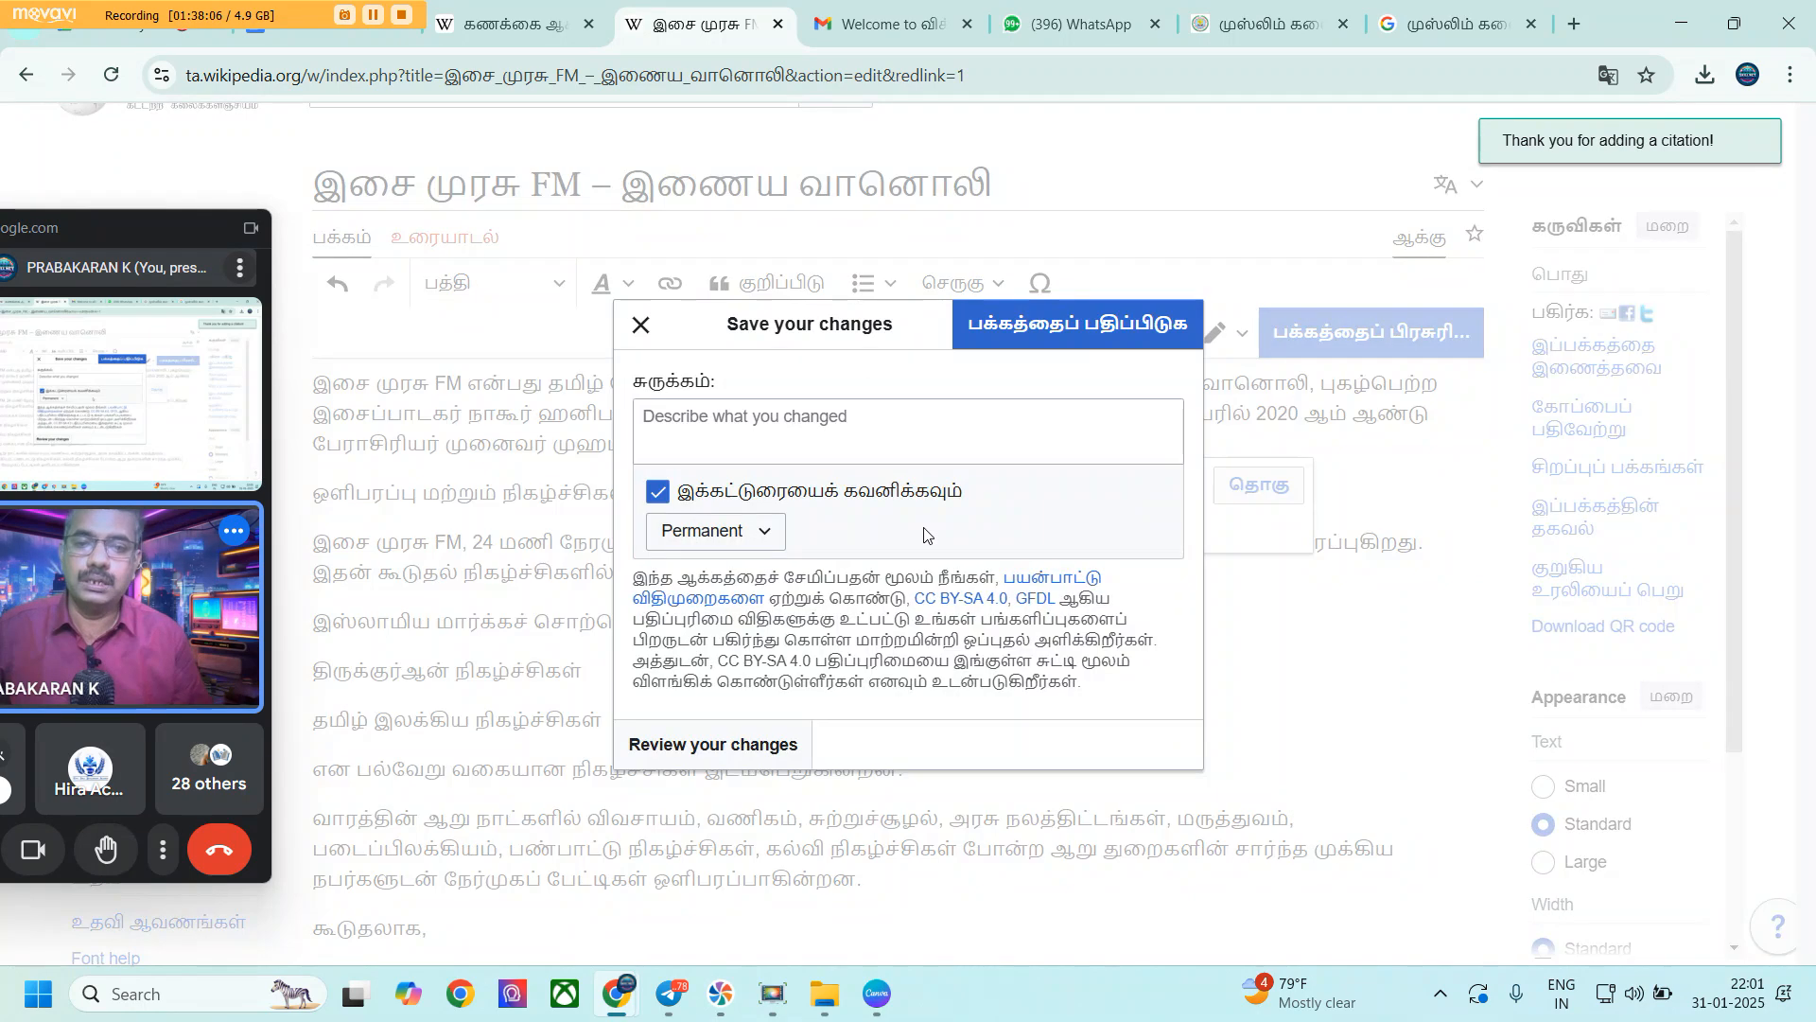
left_click(1025, 339)
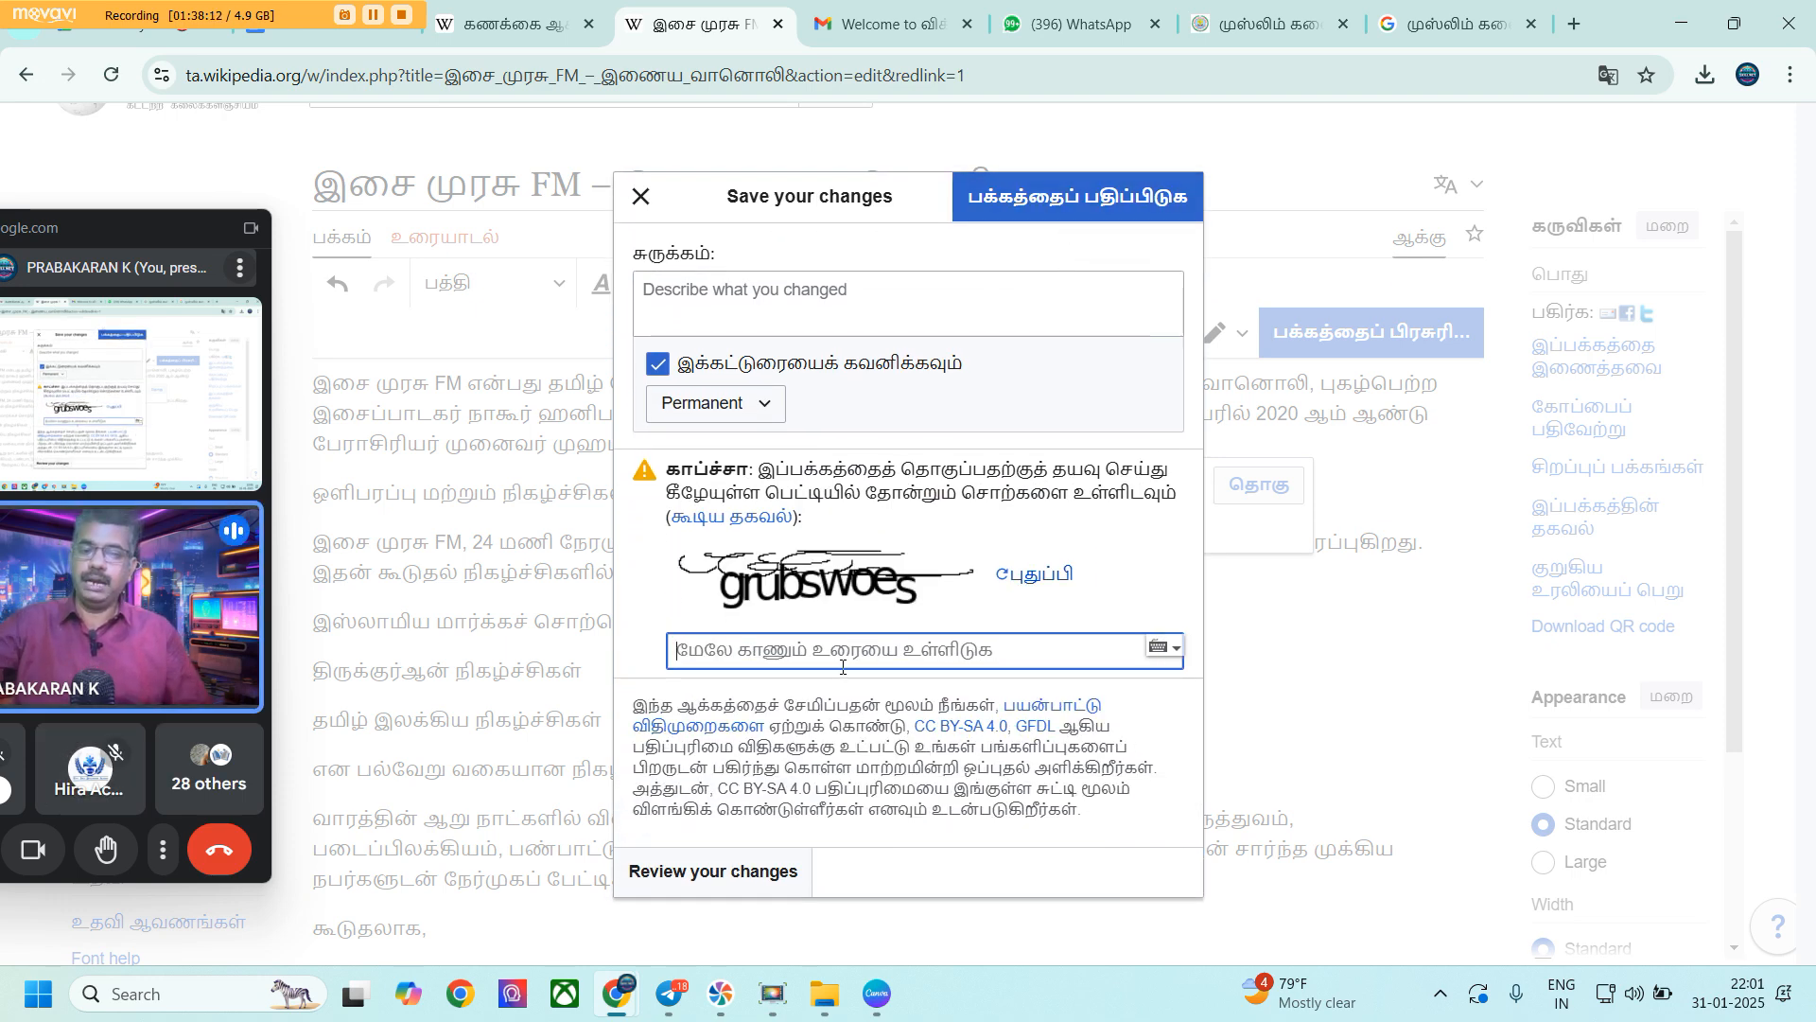
Fill the edit summary with the heading இசை முரசு FM – இணைய வானொலி copied from the WhatsApp message
left_click(816, 289)
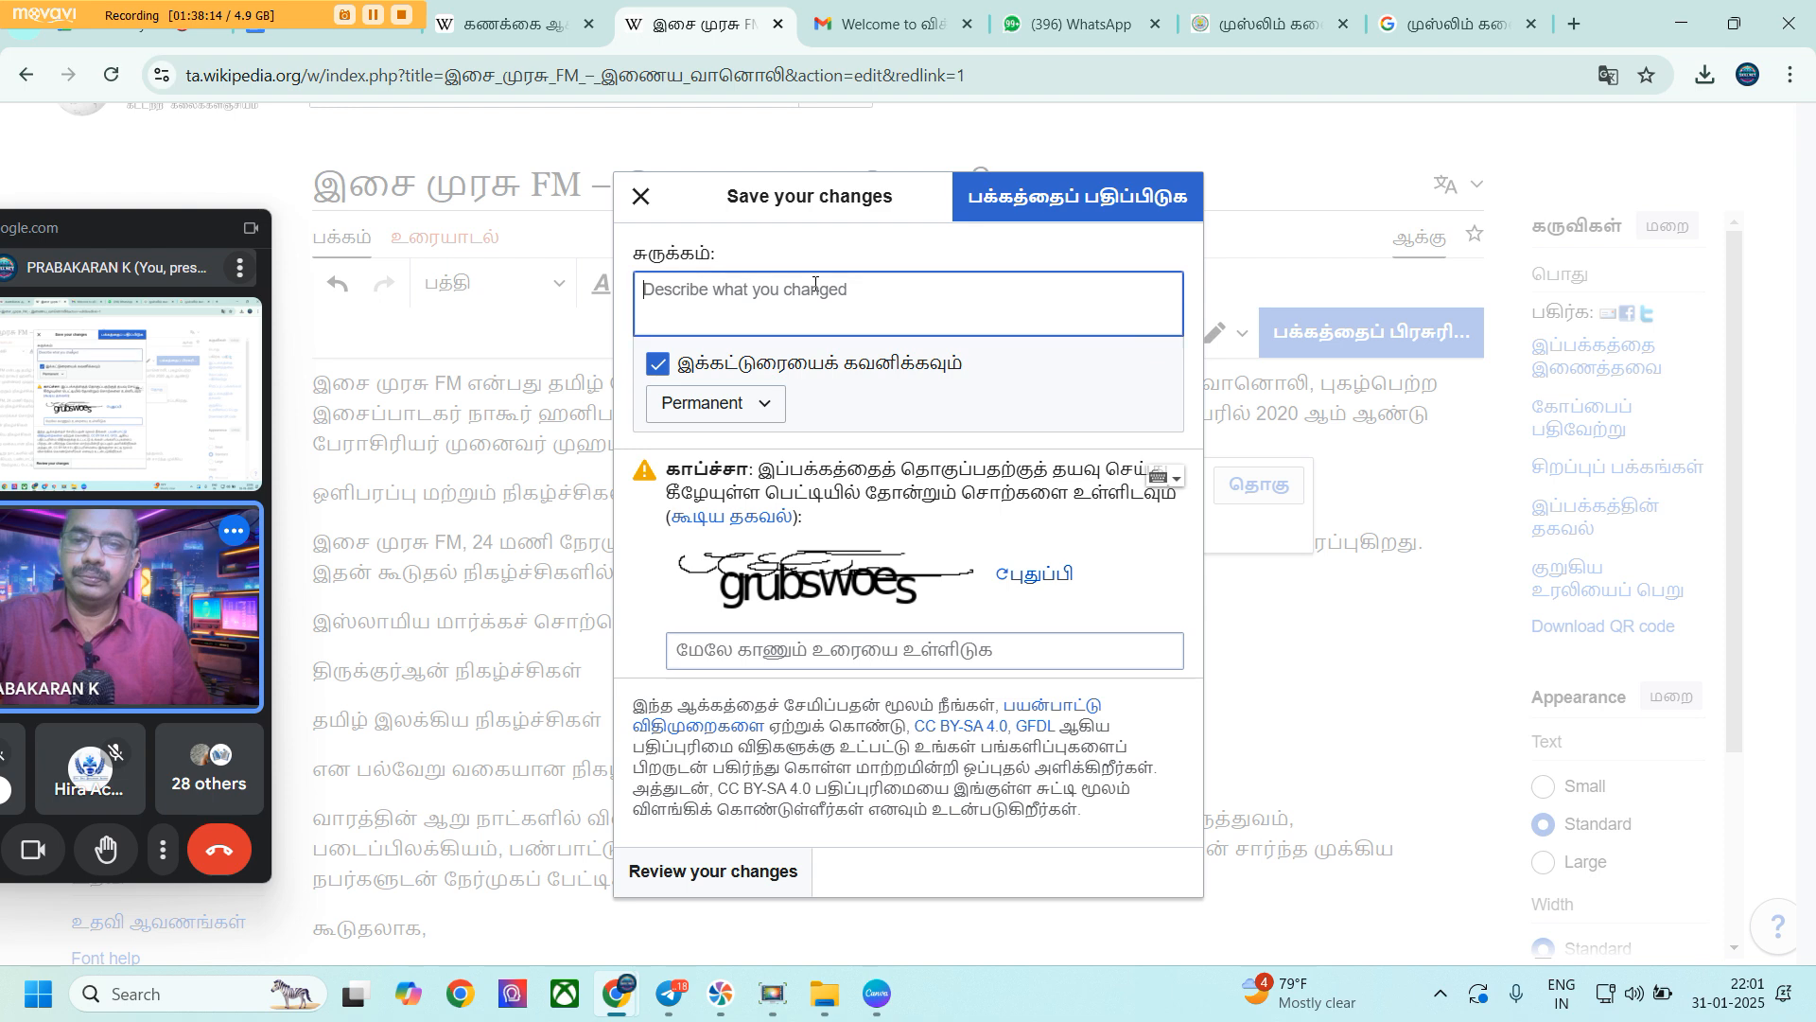
left_click(816, 283)
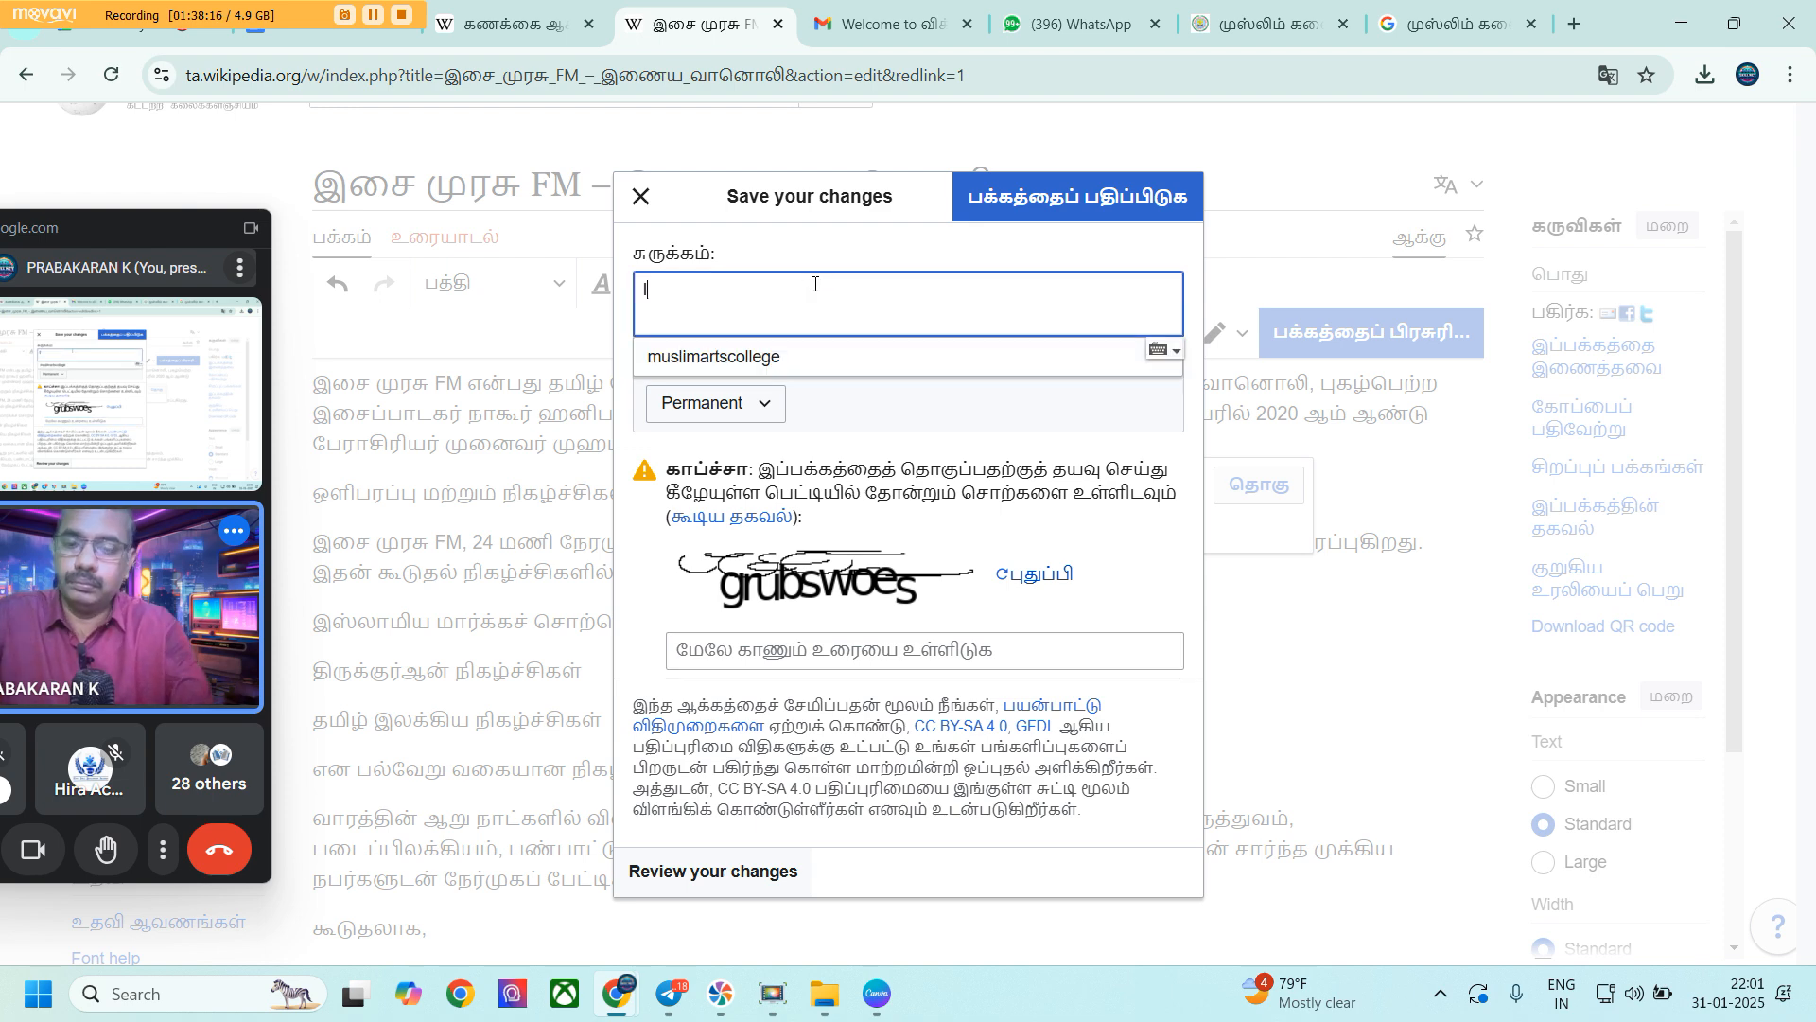
left_click(813, 284)
left_click(814, 283)
left_click(815, 284)
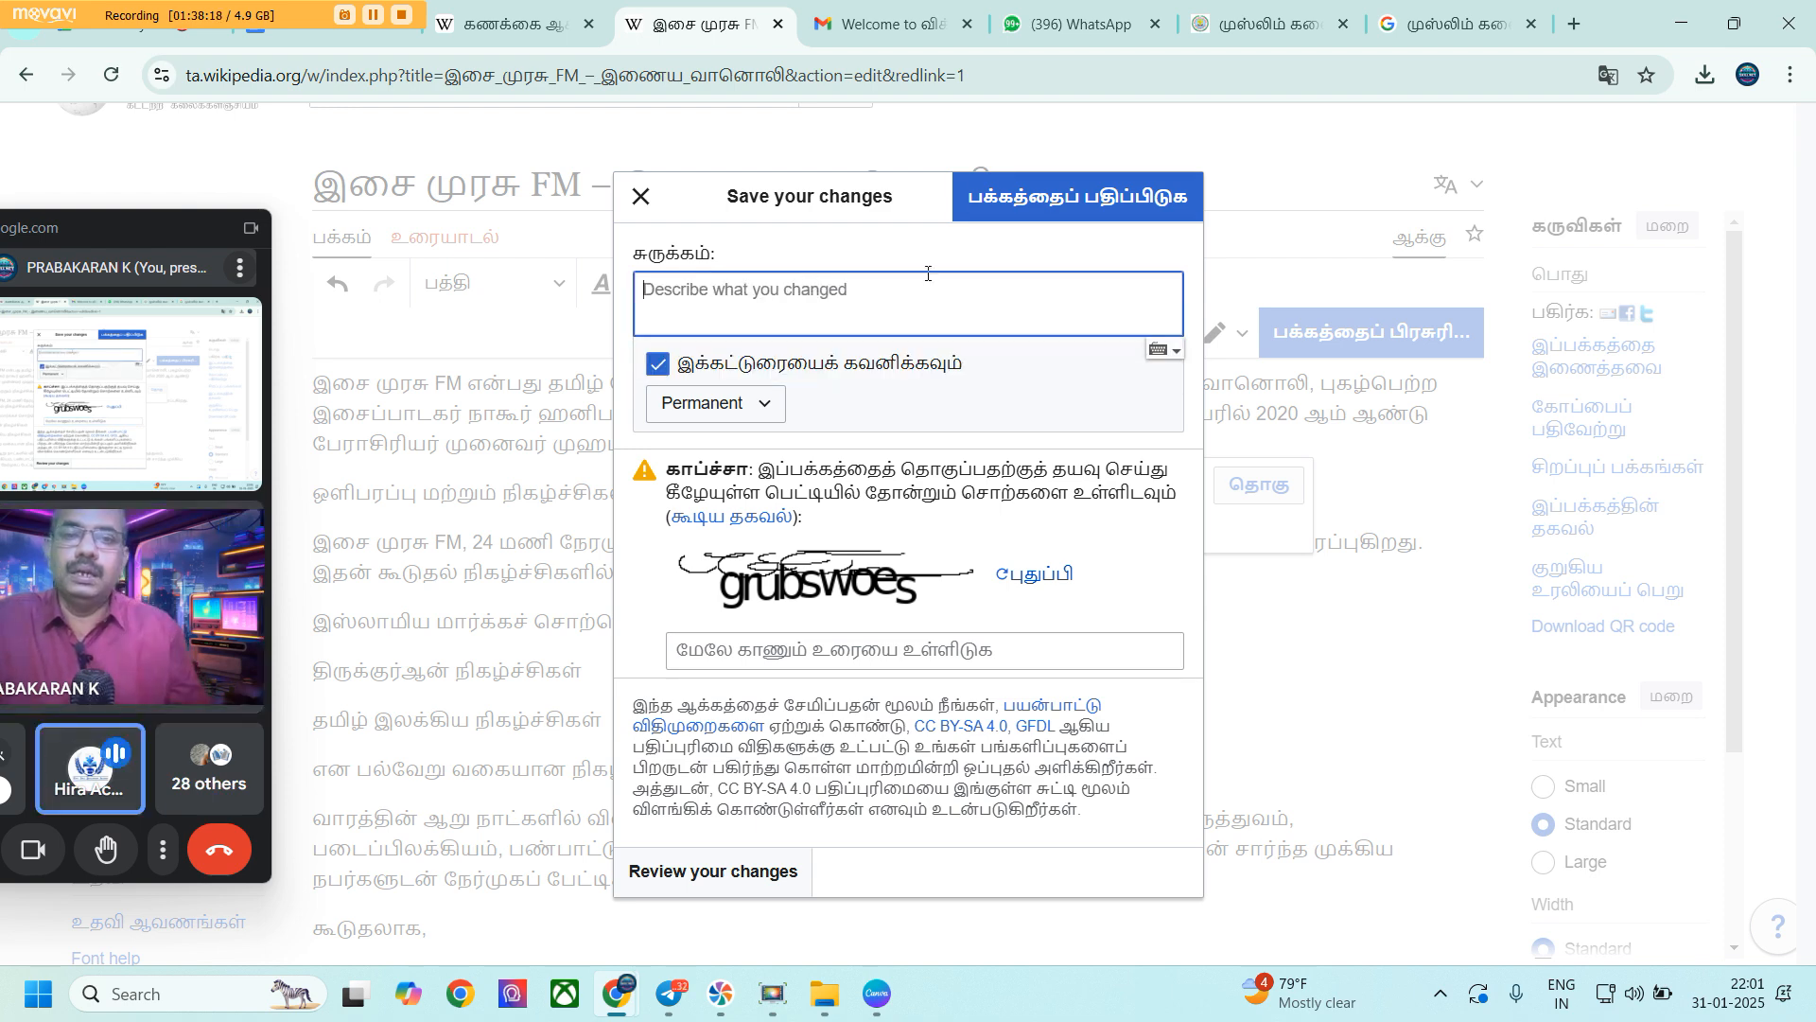
left_click(1031, 29)
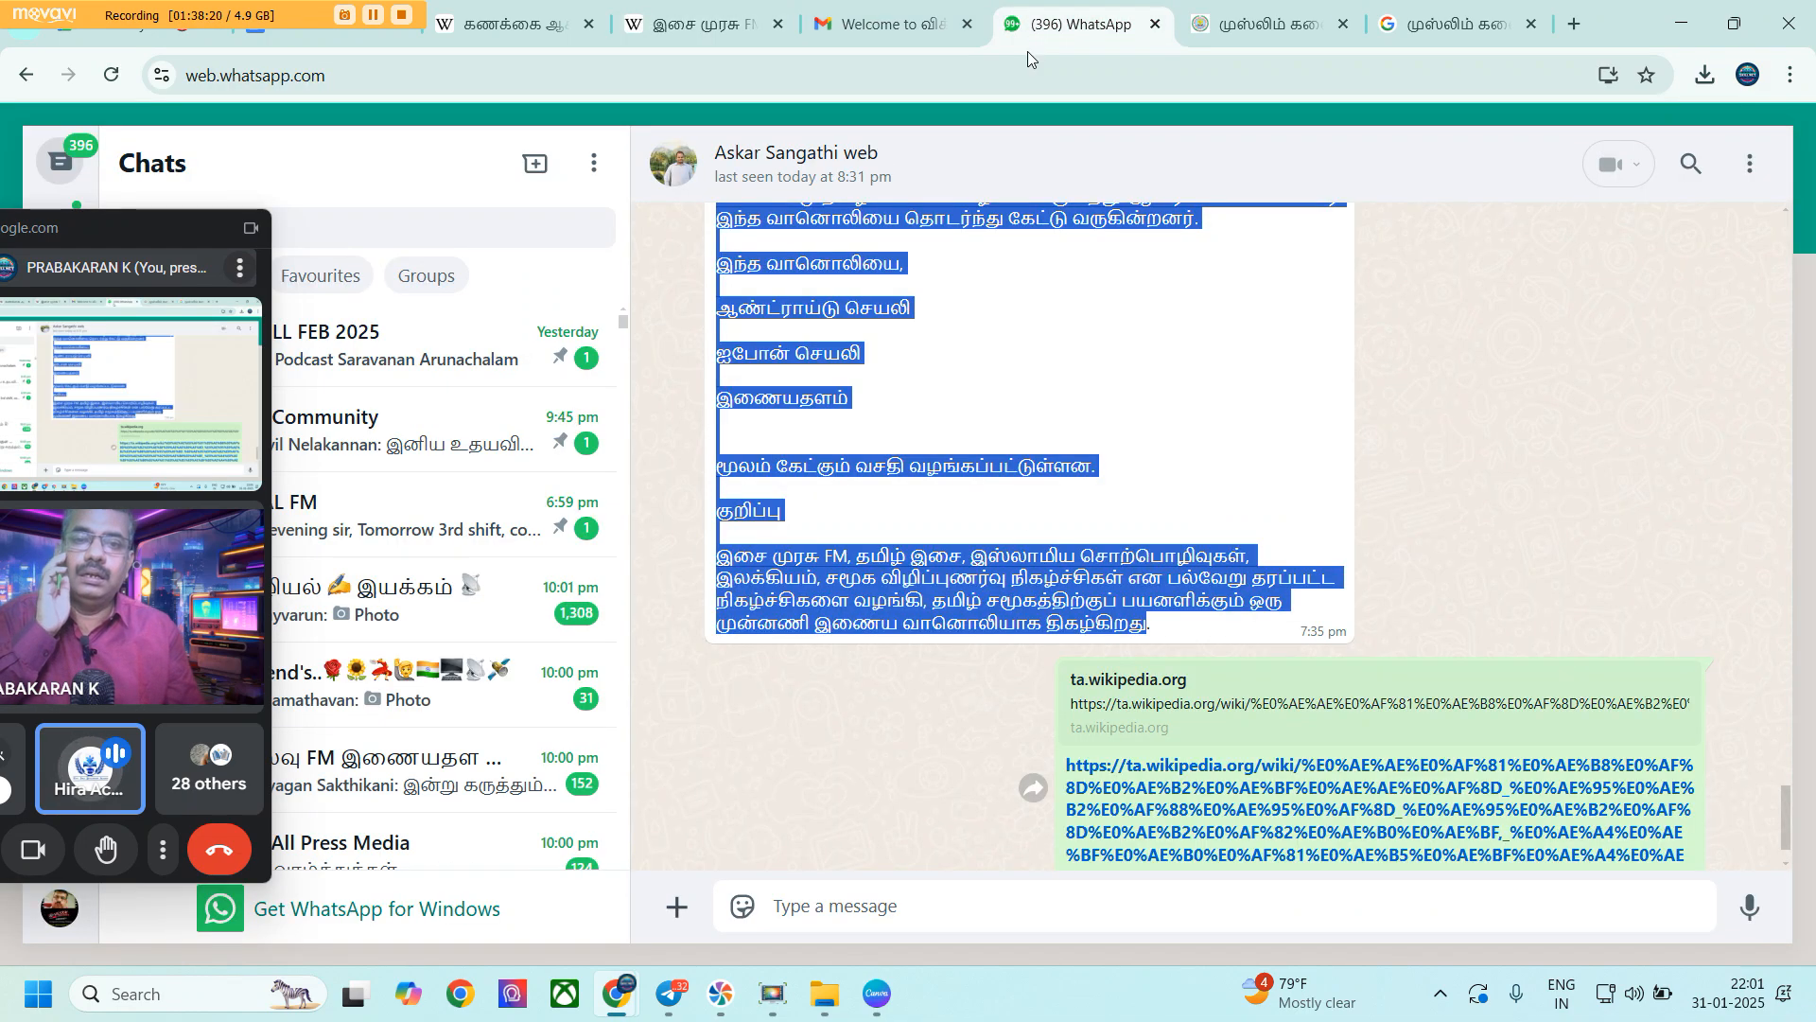
left_click(1286, 347)
scroll(1284, 347, "up", 5)
scroll(982, 640, "up", 5)
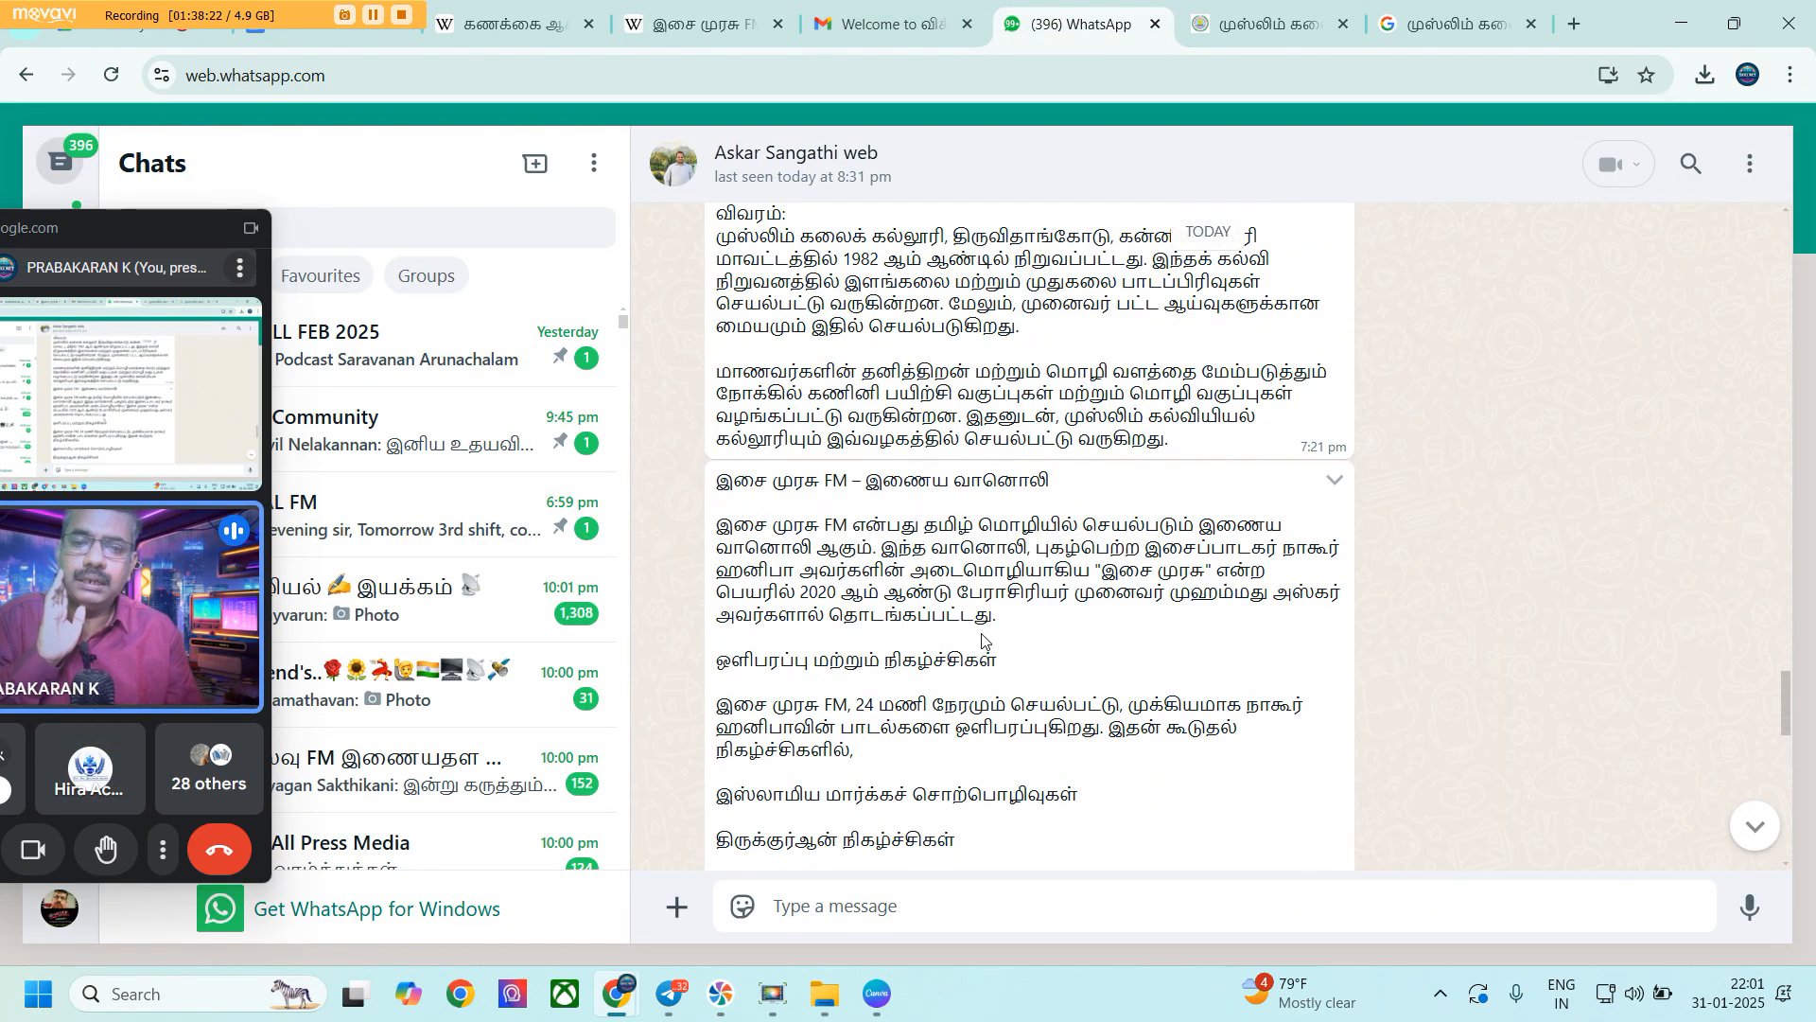
left_click_drag(716, 494, 1092, 506)
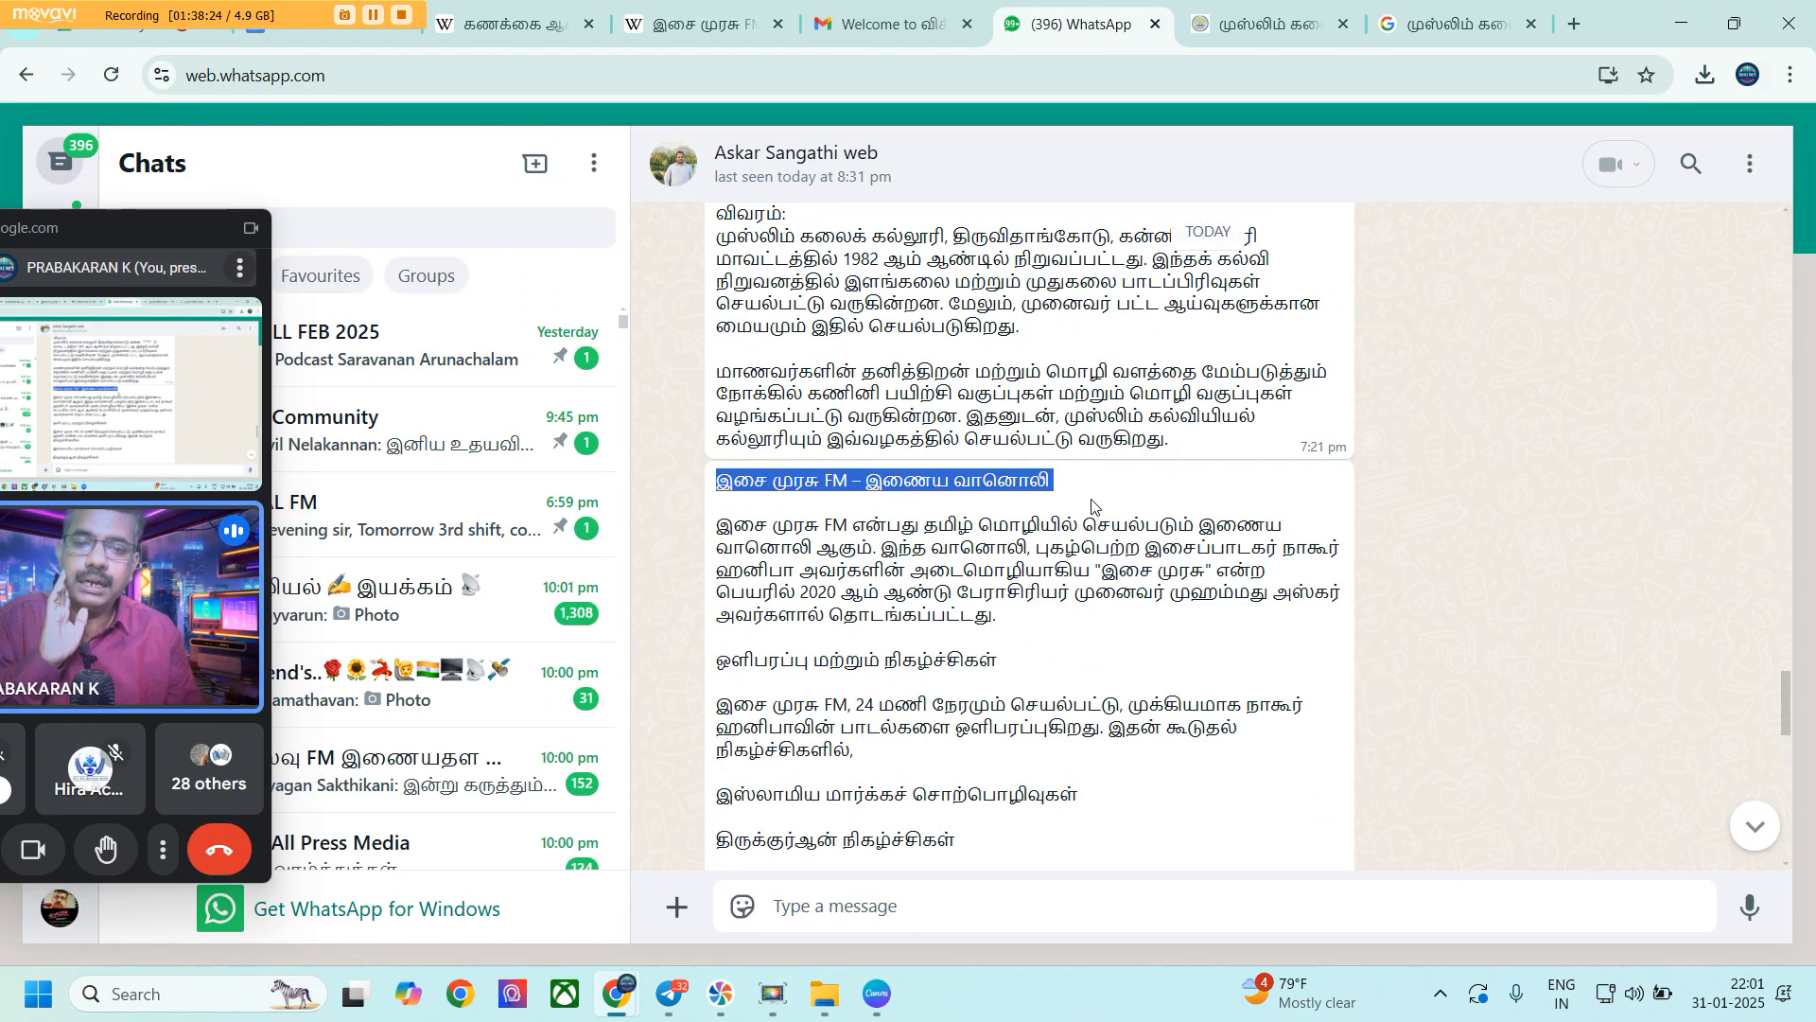
right_click(953, 489)
left_click(993, 515)
left_click(644, 13)
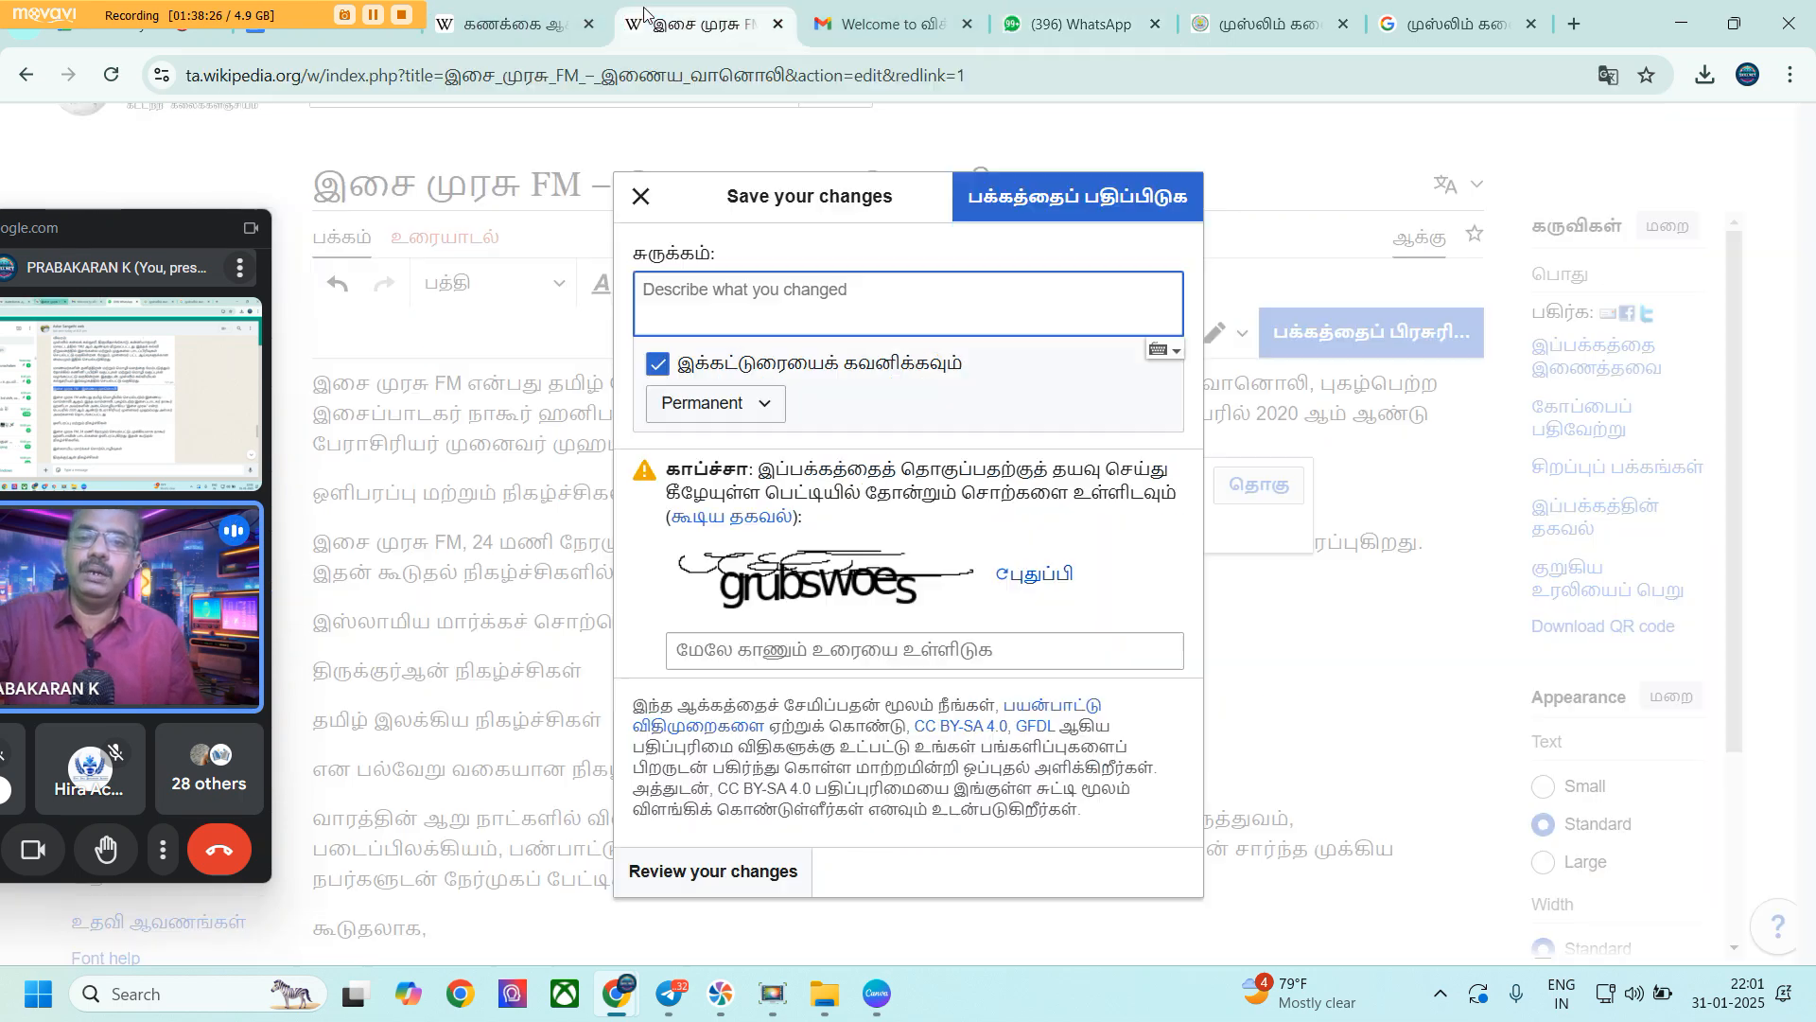
key("ctrl+v")
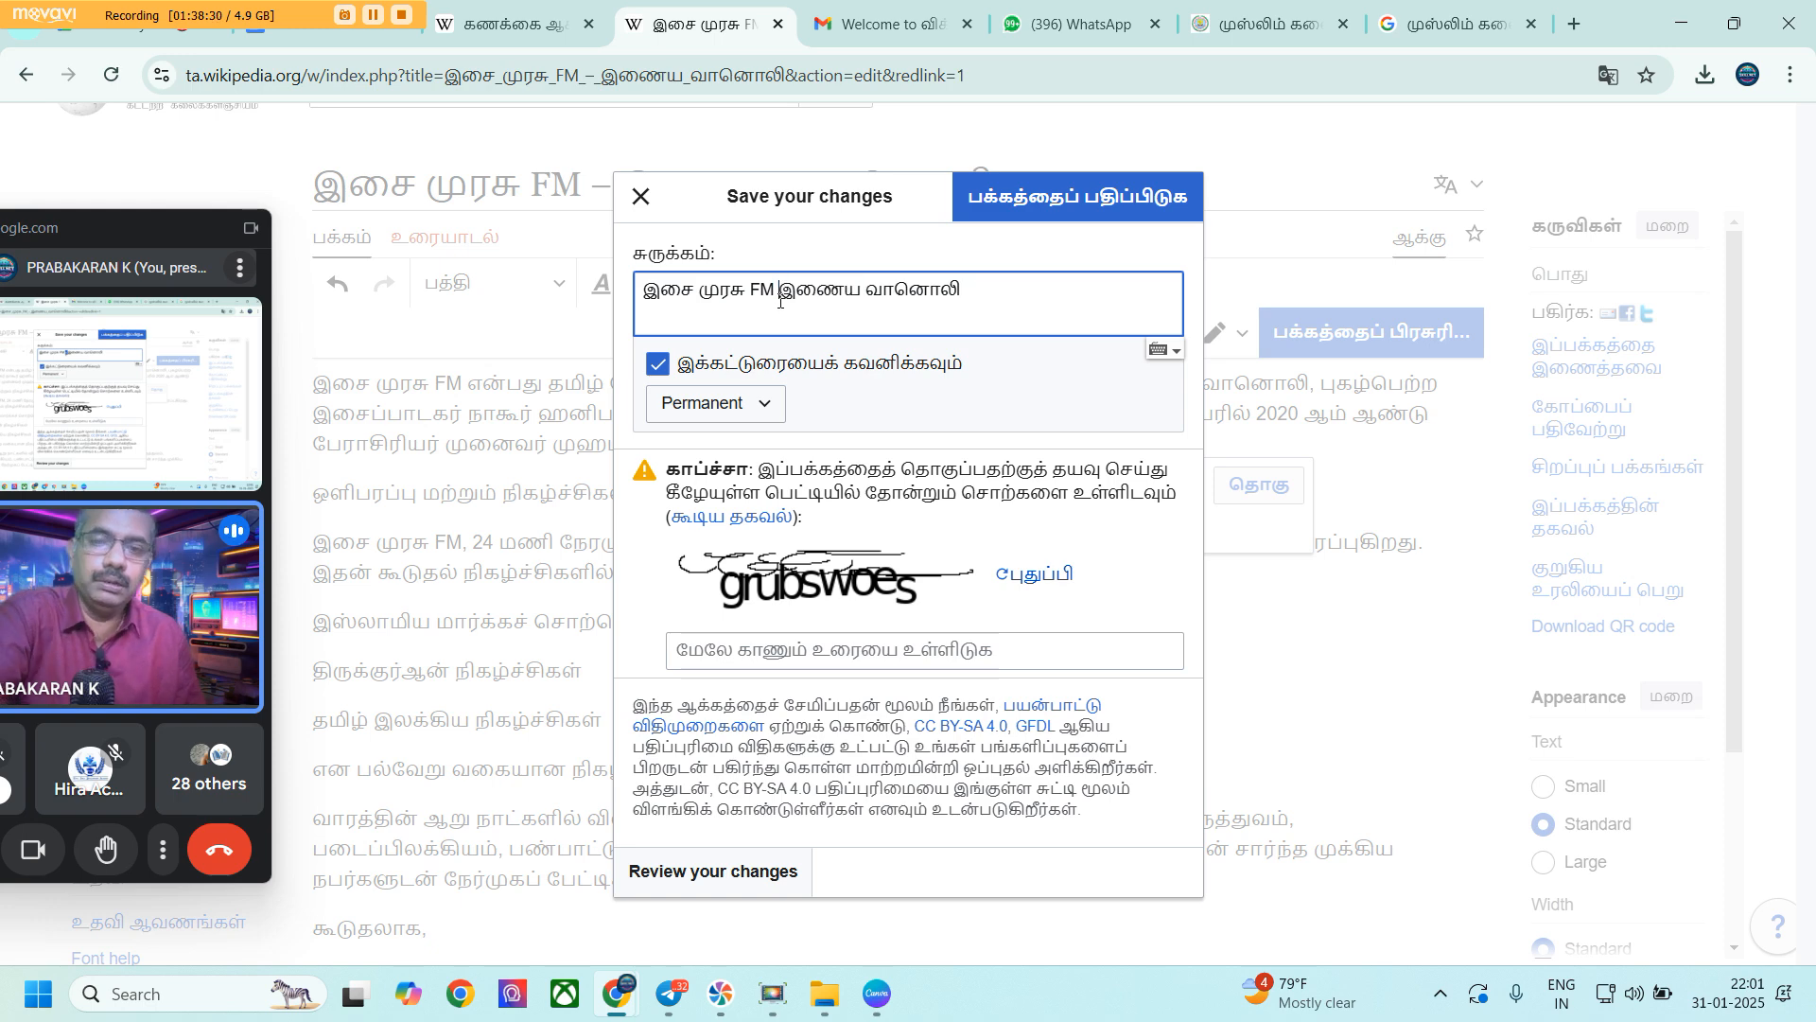
Answer the captcha with the displayed text, publish the article, and close the stray developer tools
key("ctrl+shift+i")
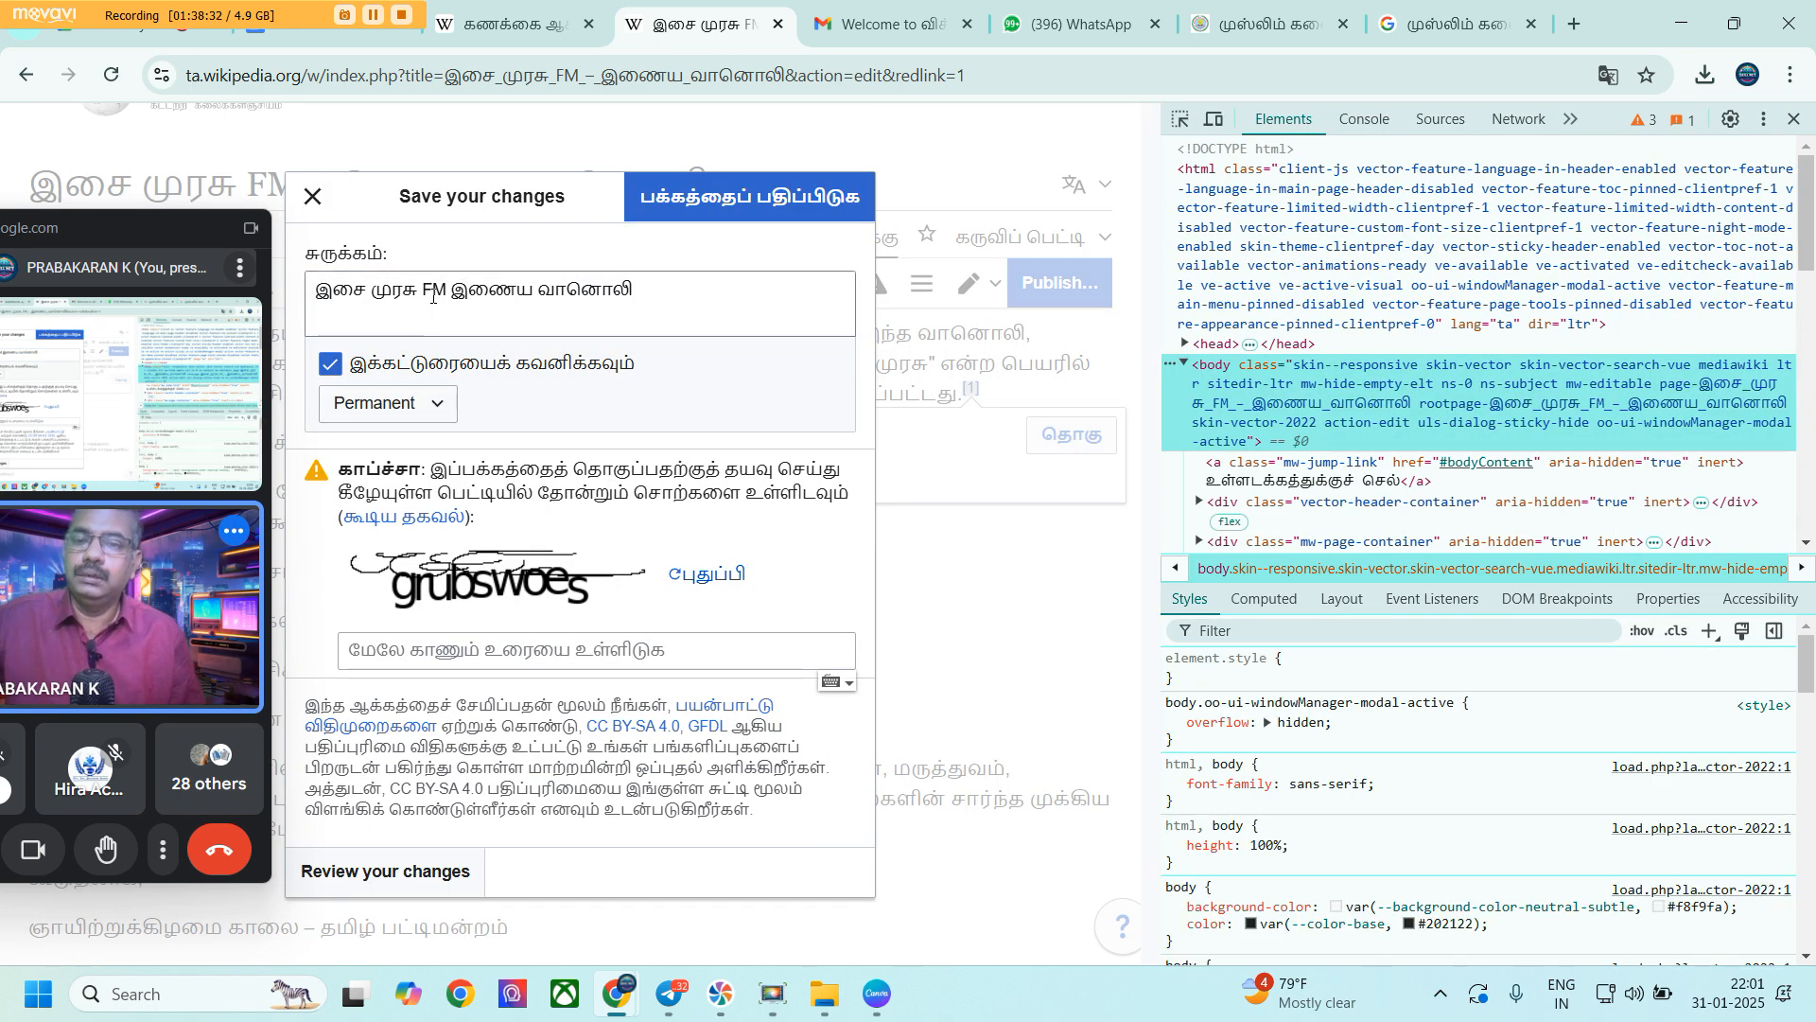
left_click(432, 296)
left_click(457, 653)
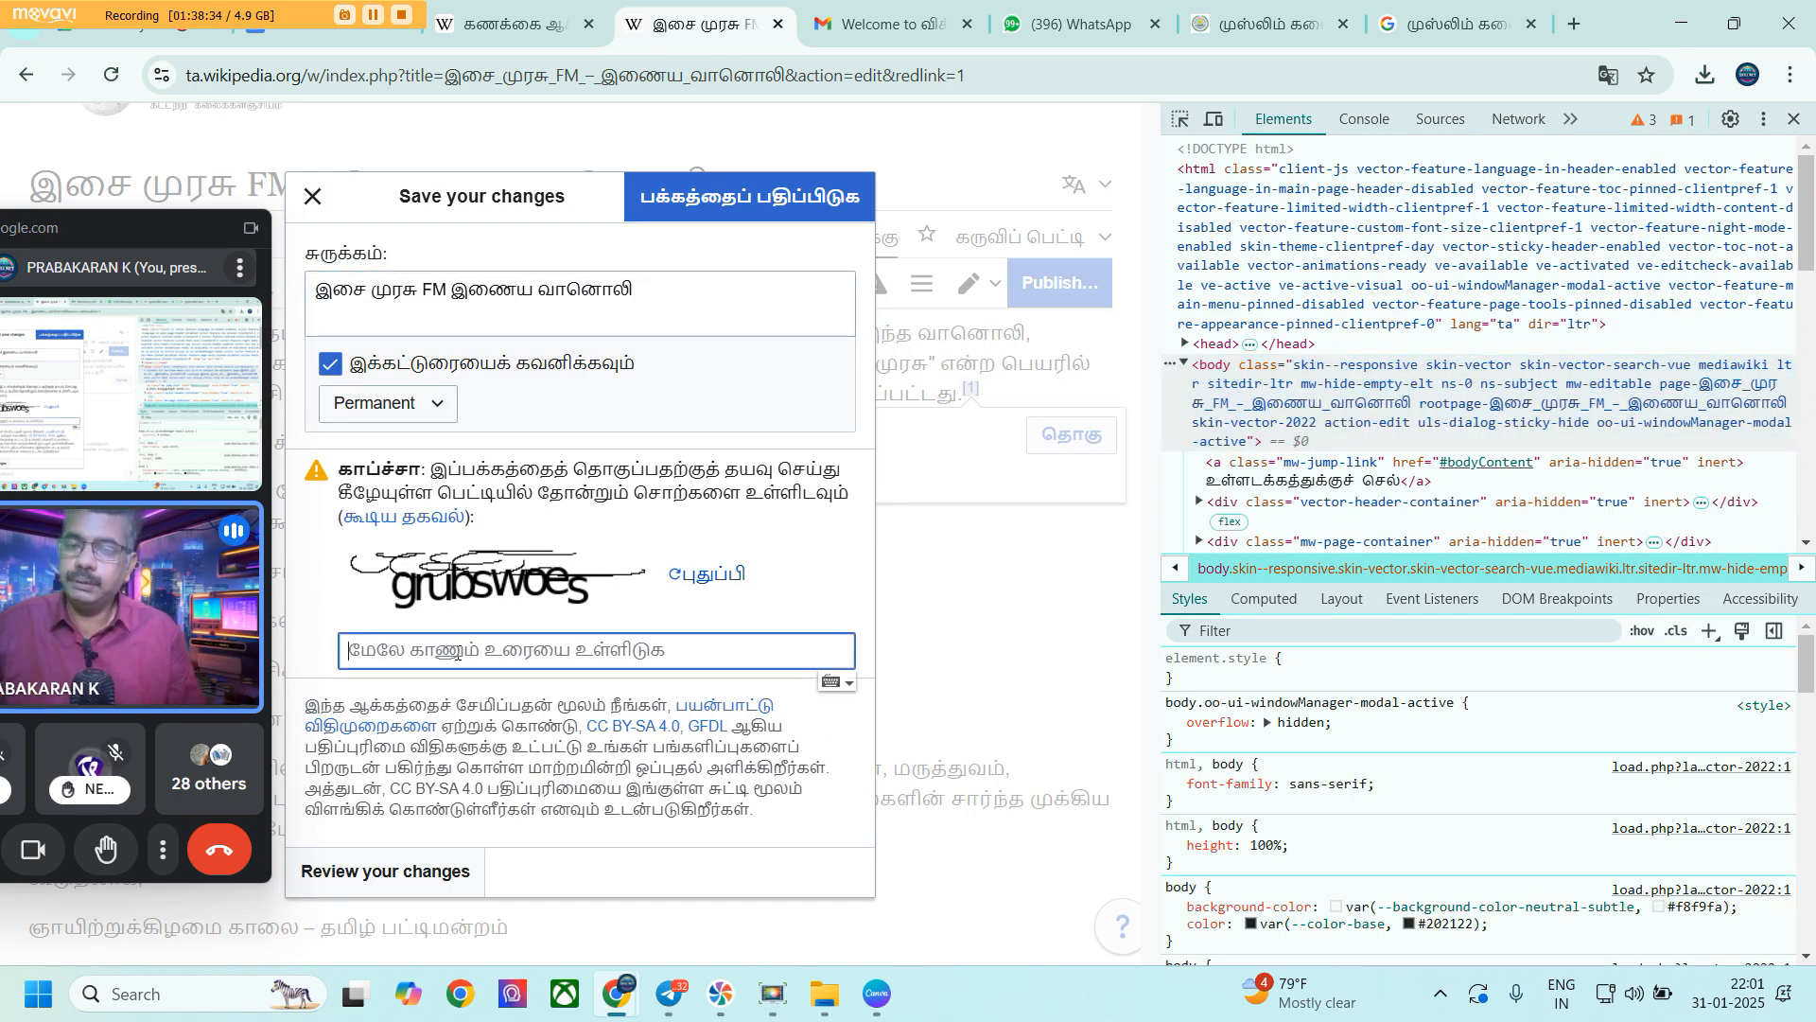
type("grubswoes")
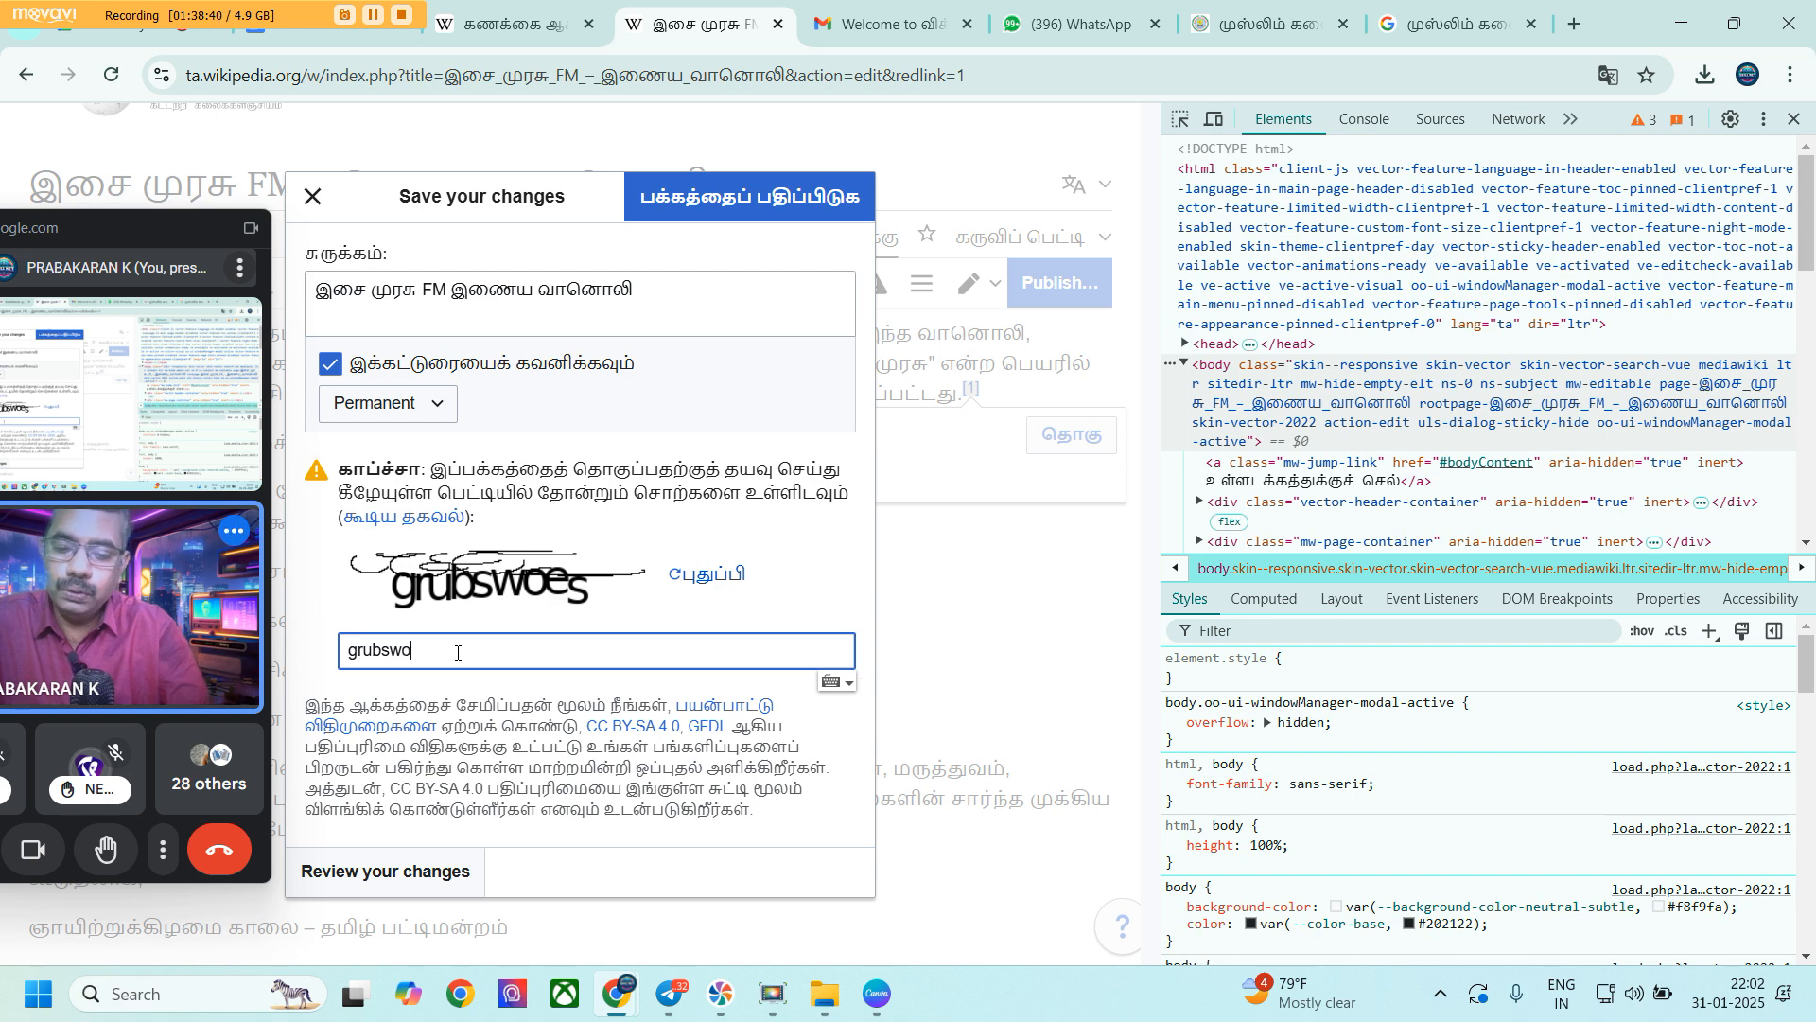
left_click(796, 214)
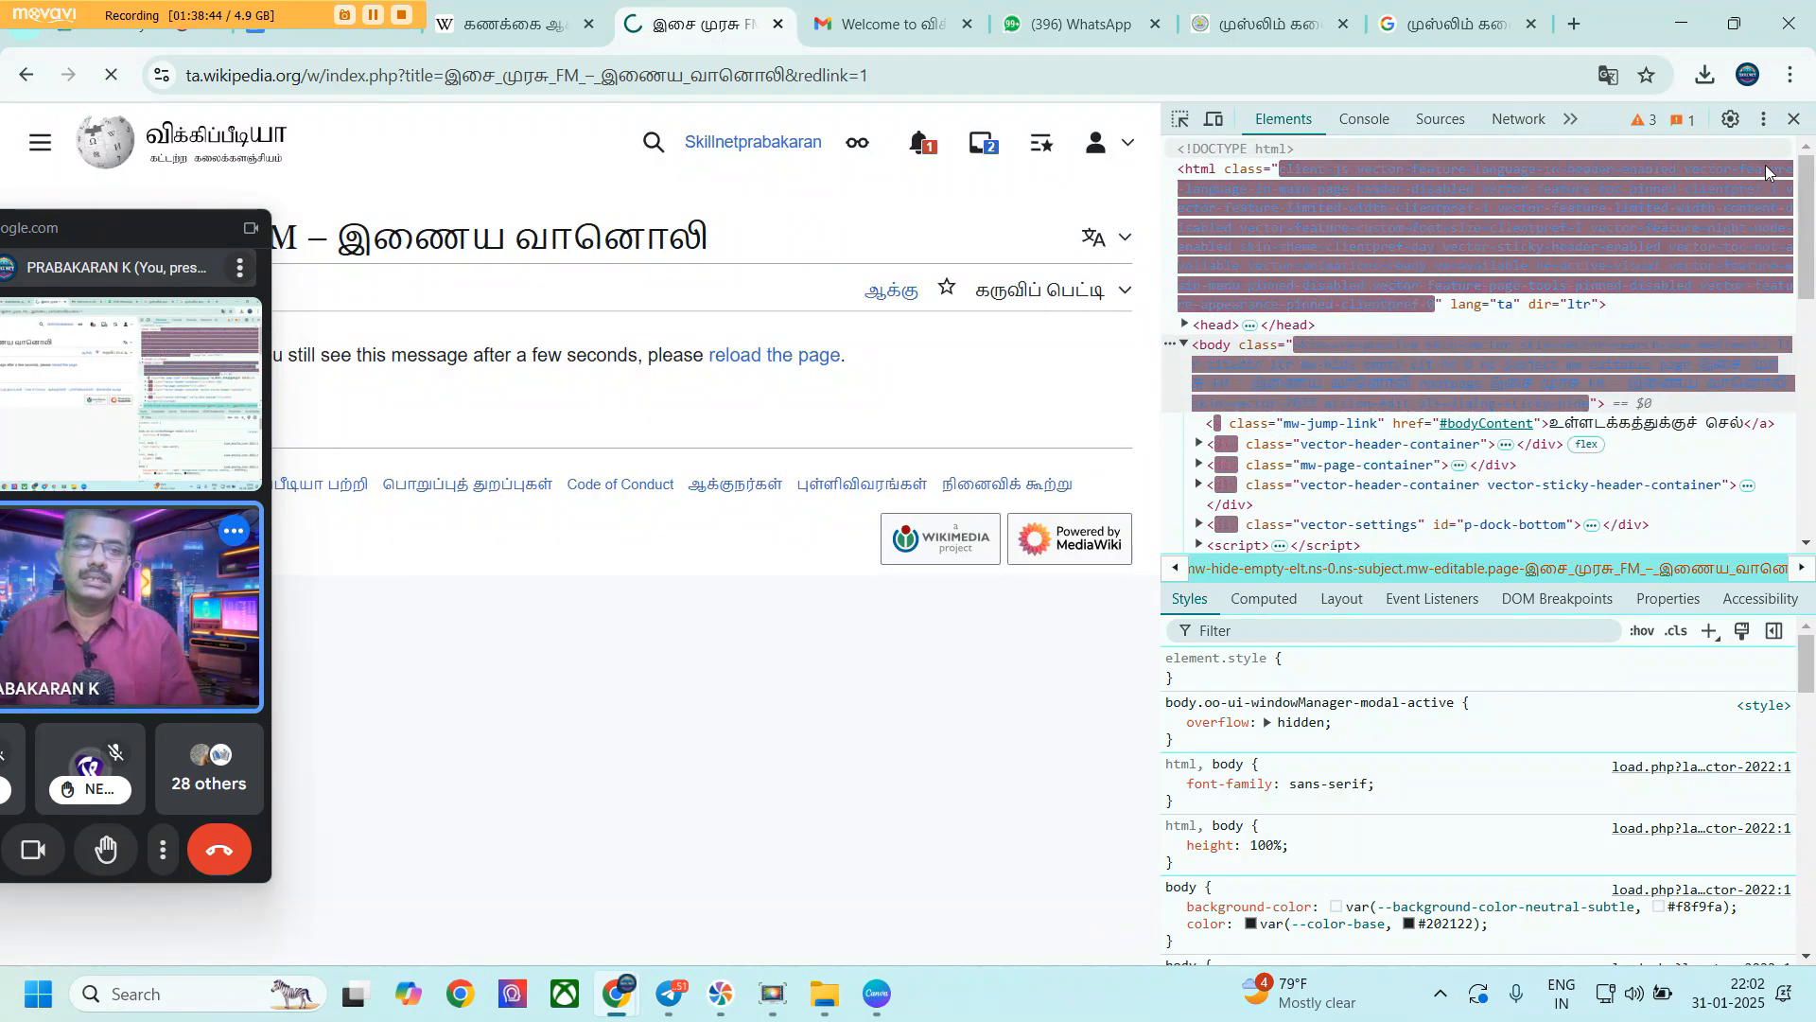
left_click(1790, 121)
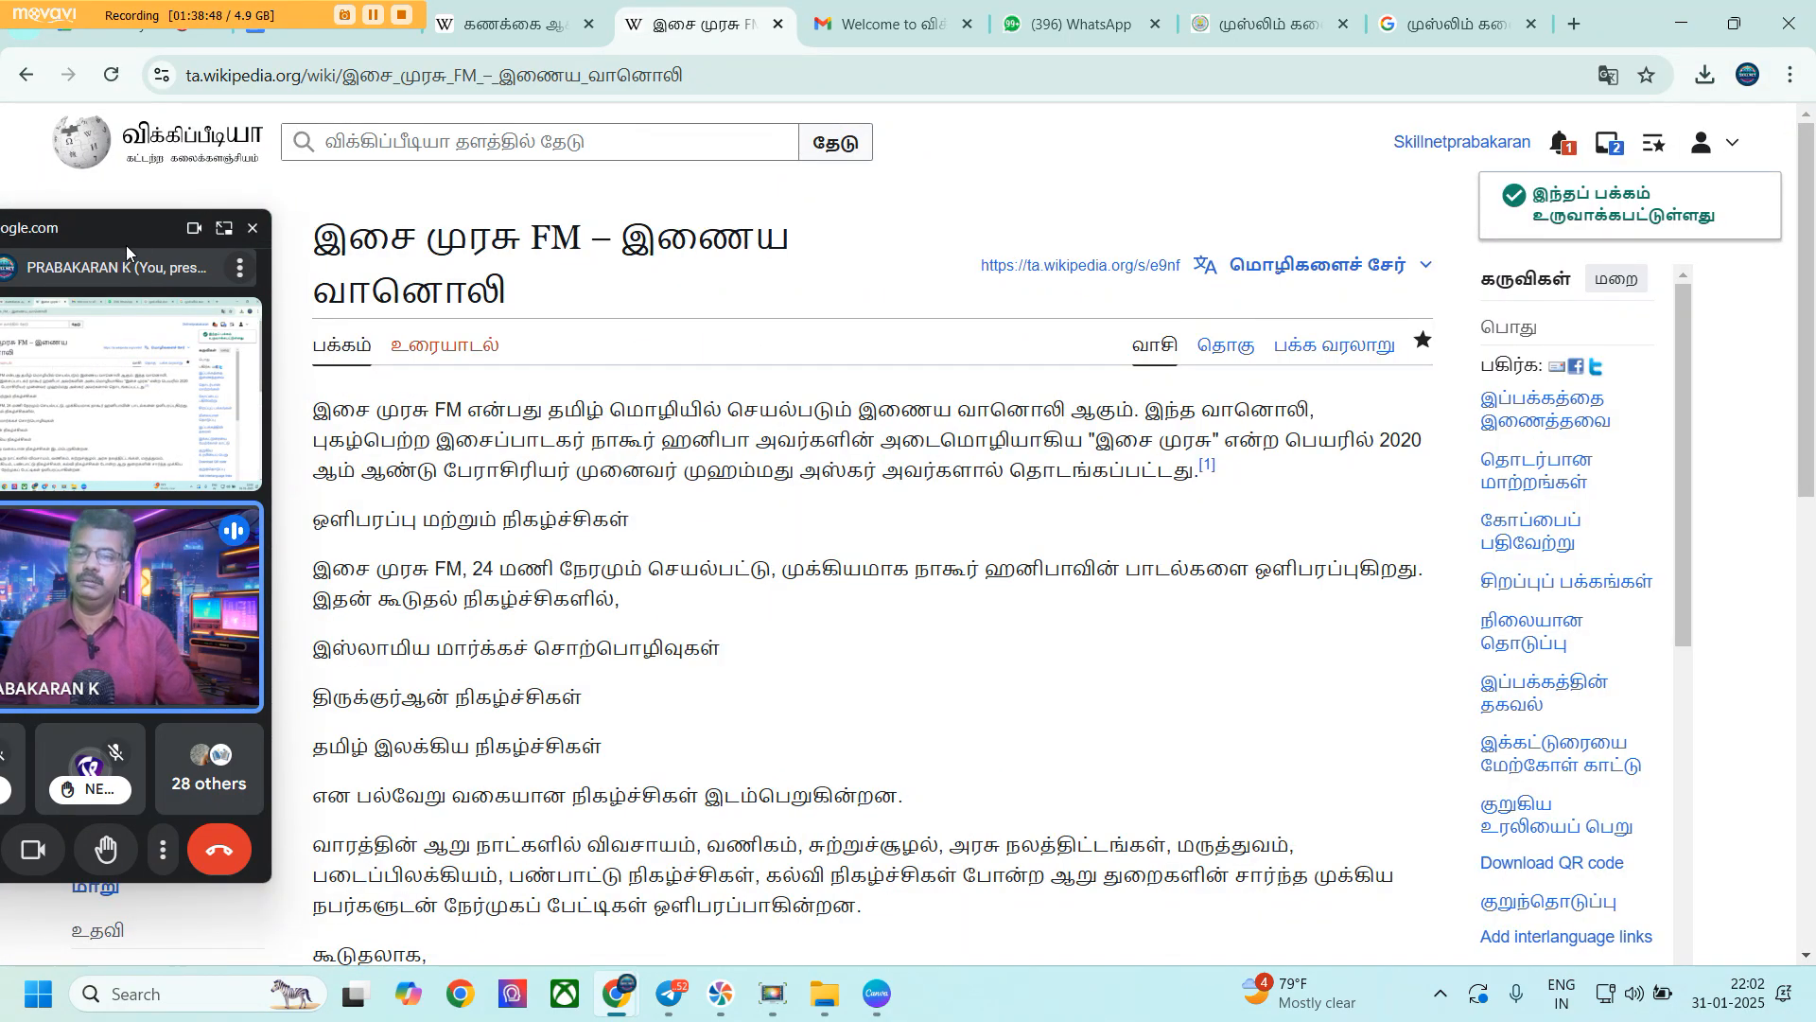
Look over the published article's text, moving the floating meeting window clear of it
left_click_drag(106, 241, 1506, 203)
scroll(926, 550, "down", 8)
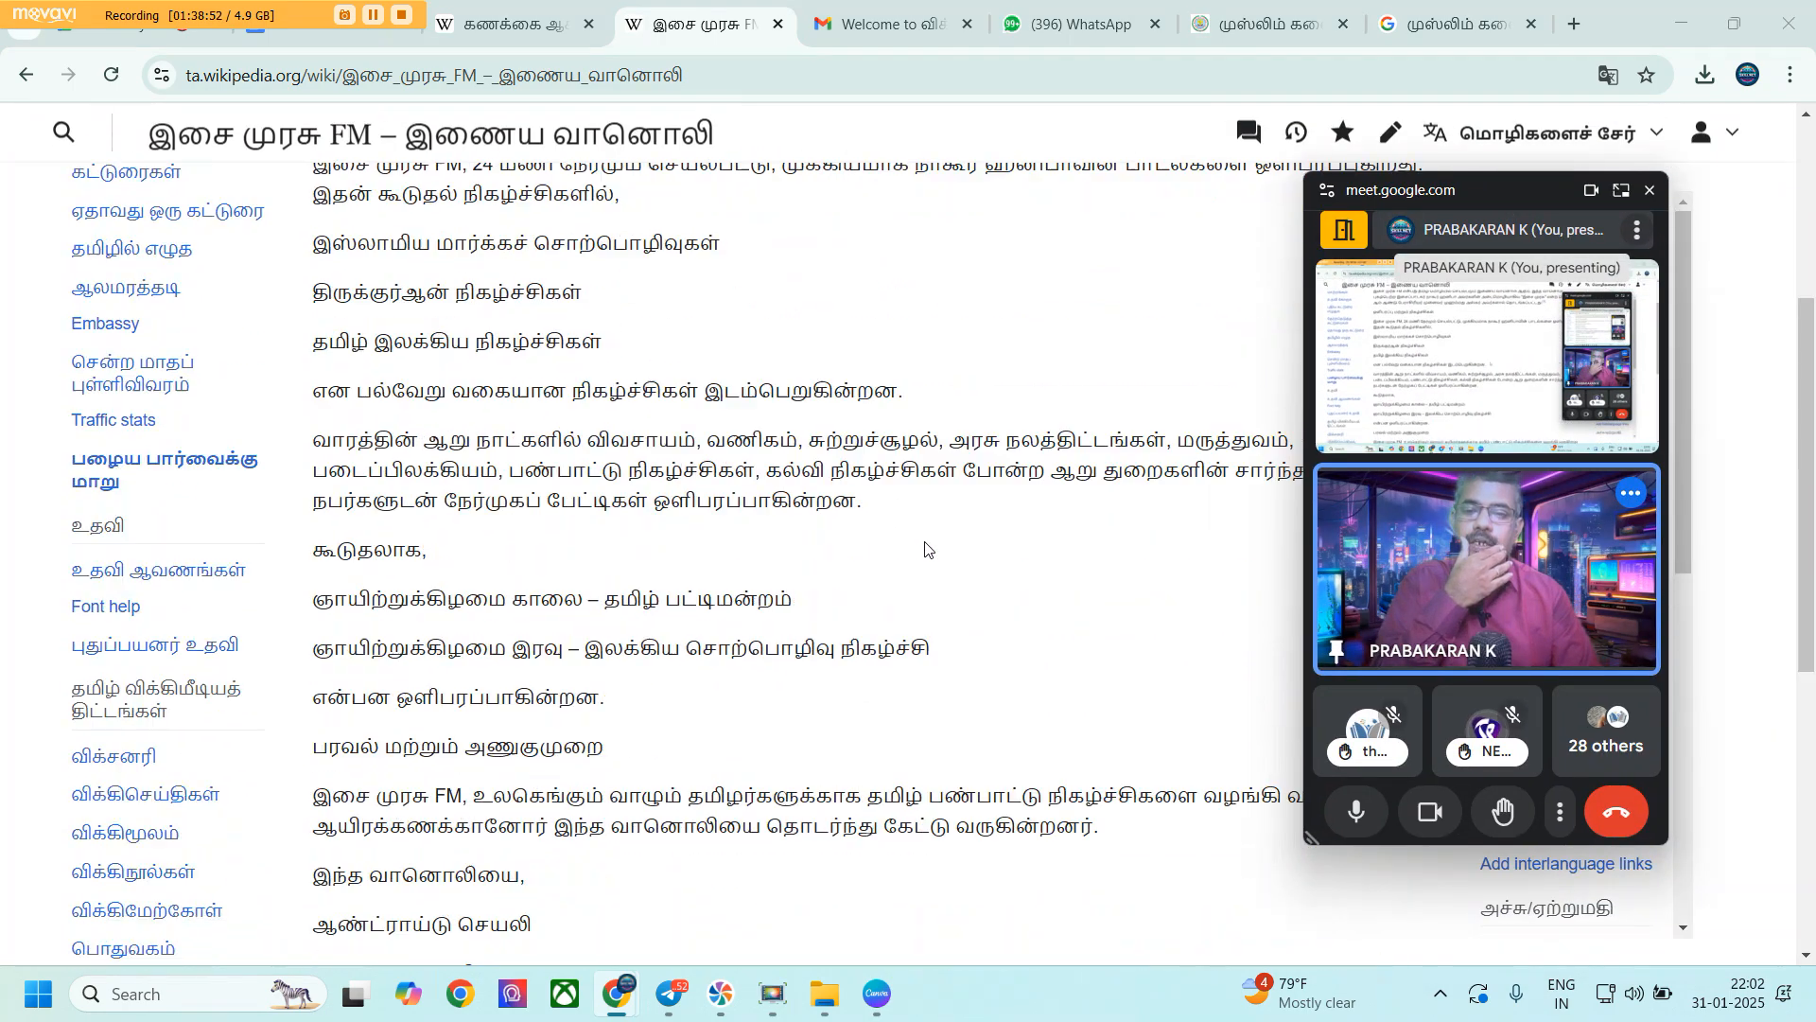
scroll(927, 549, "up", 10)
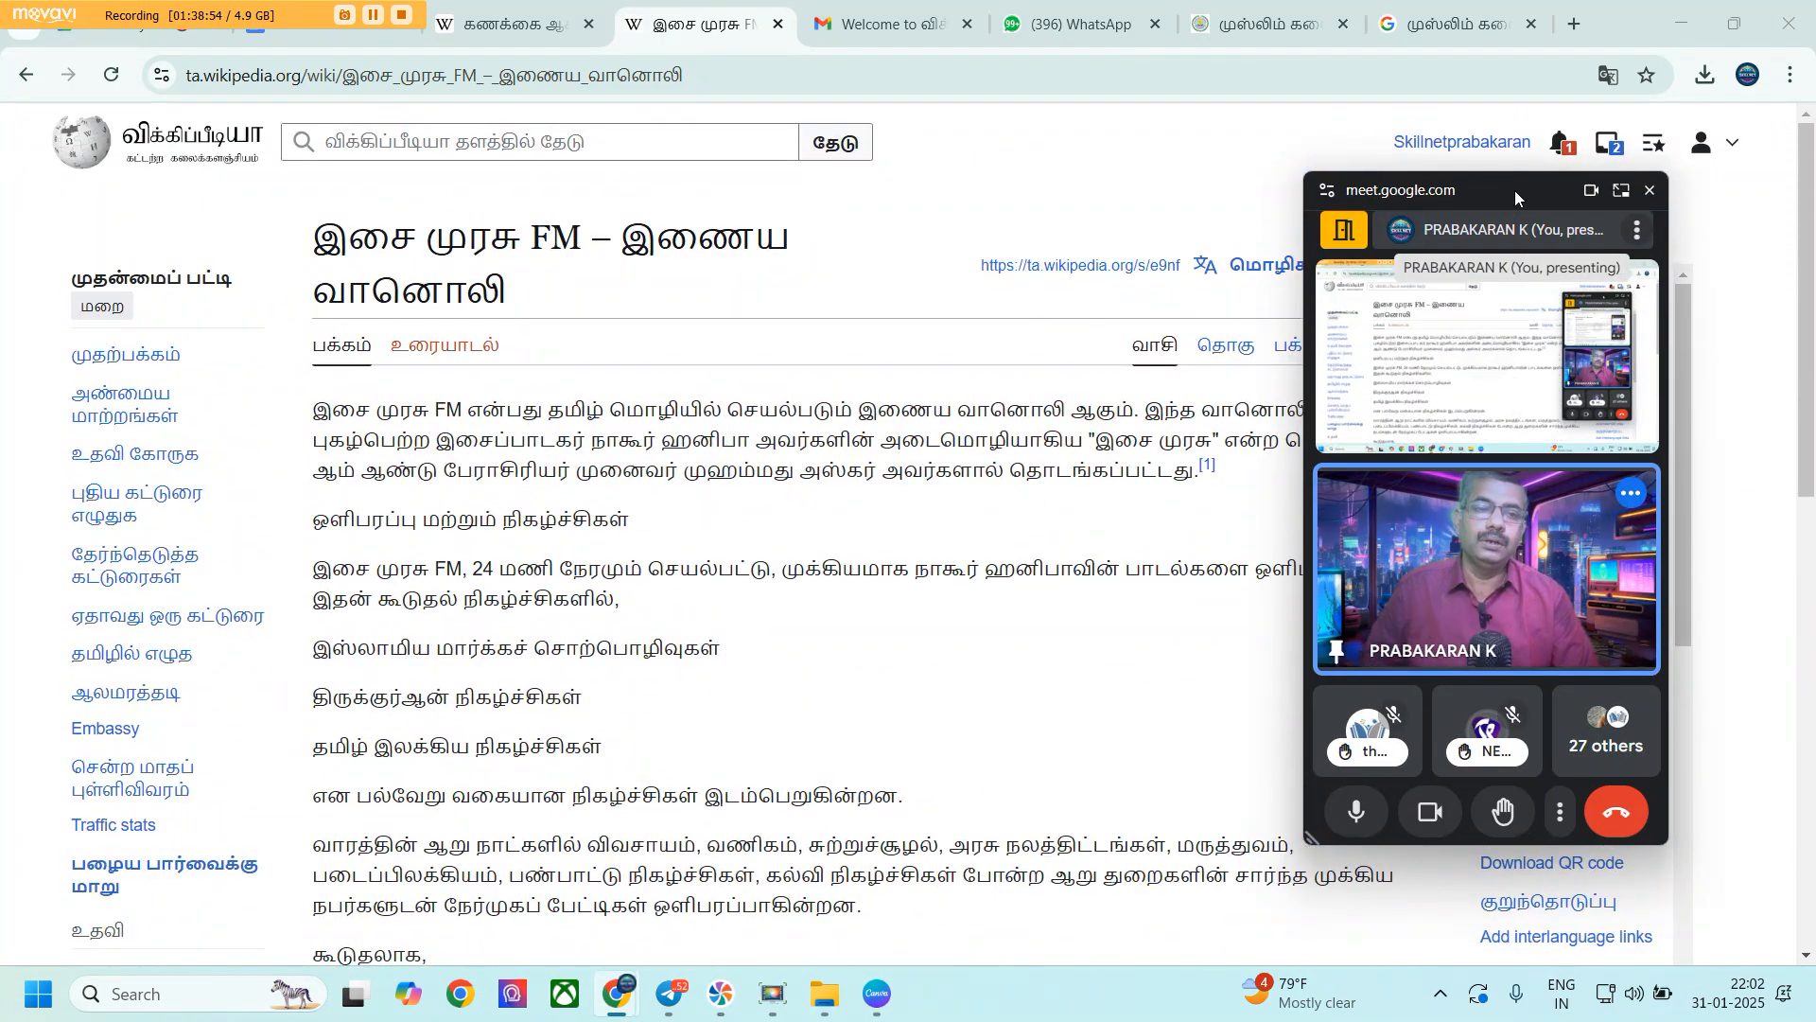
left_click_drag(1514, 191, 625, 251)
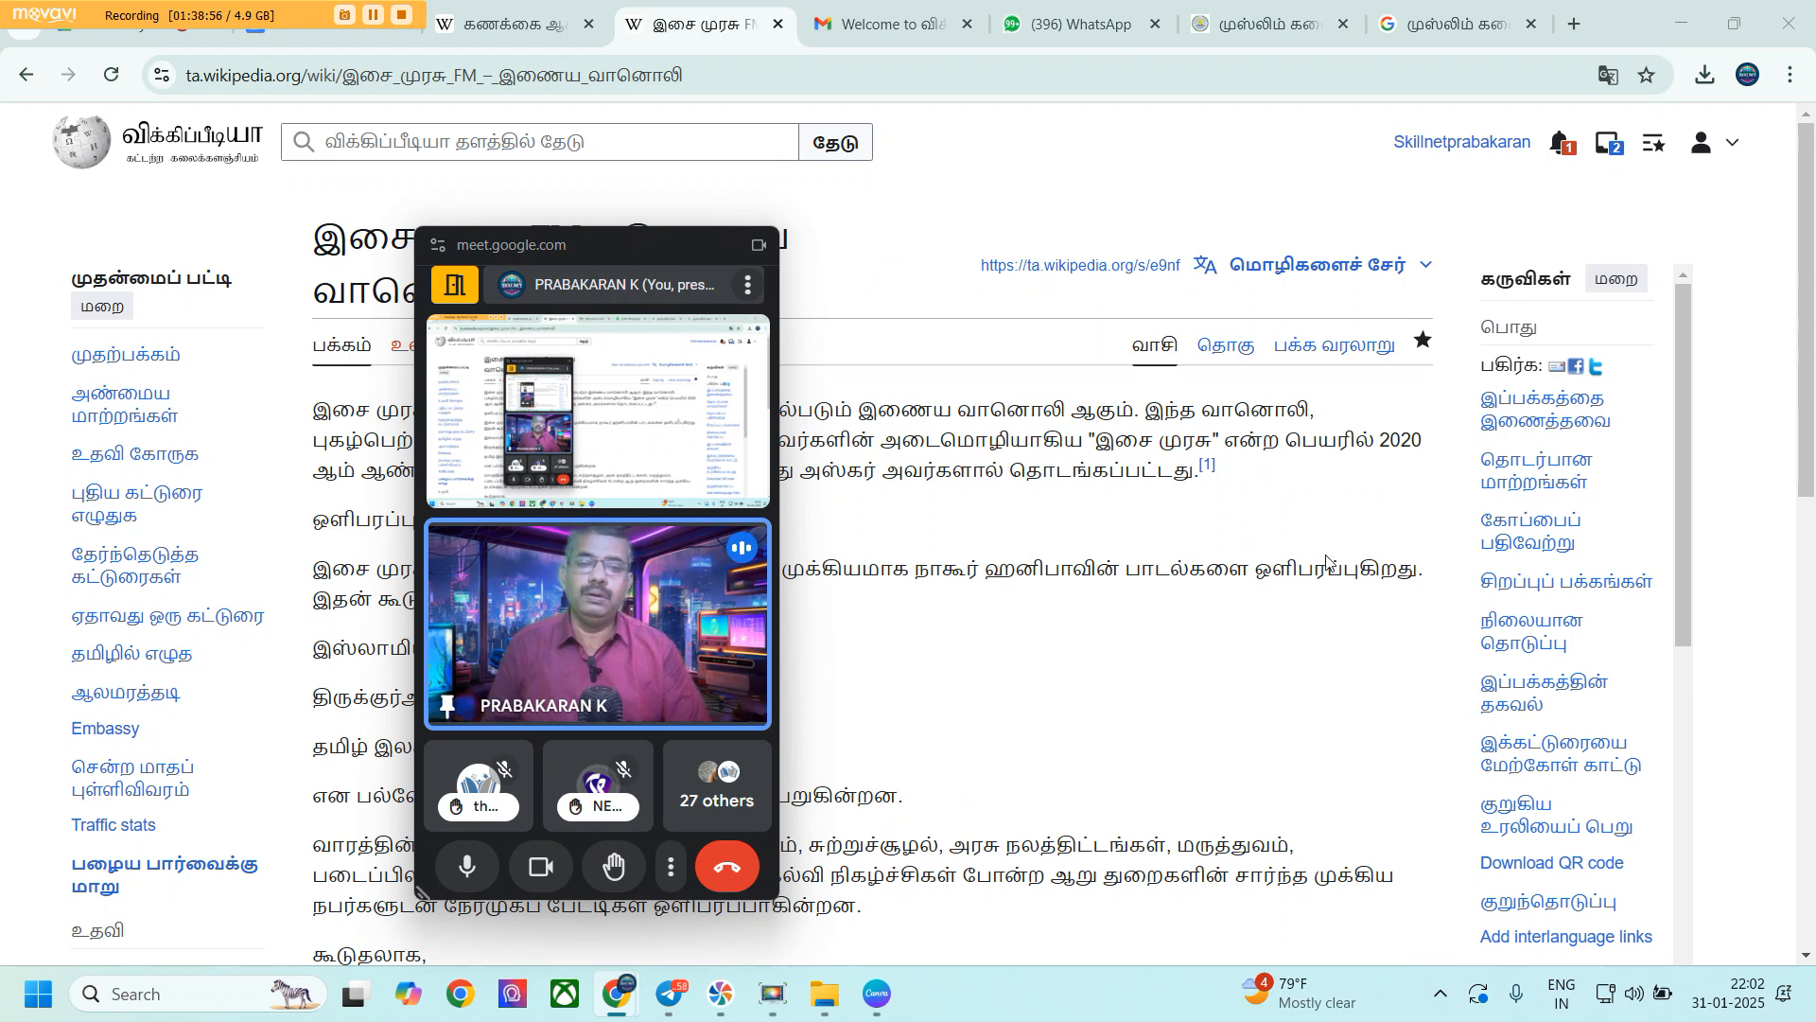
left_click_drag(636, 253, 1455, 177)
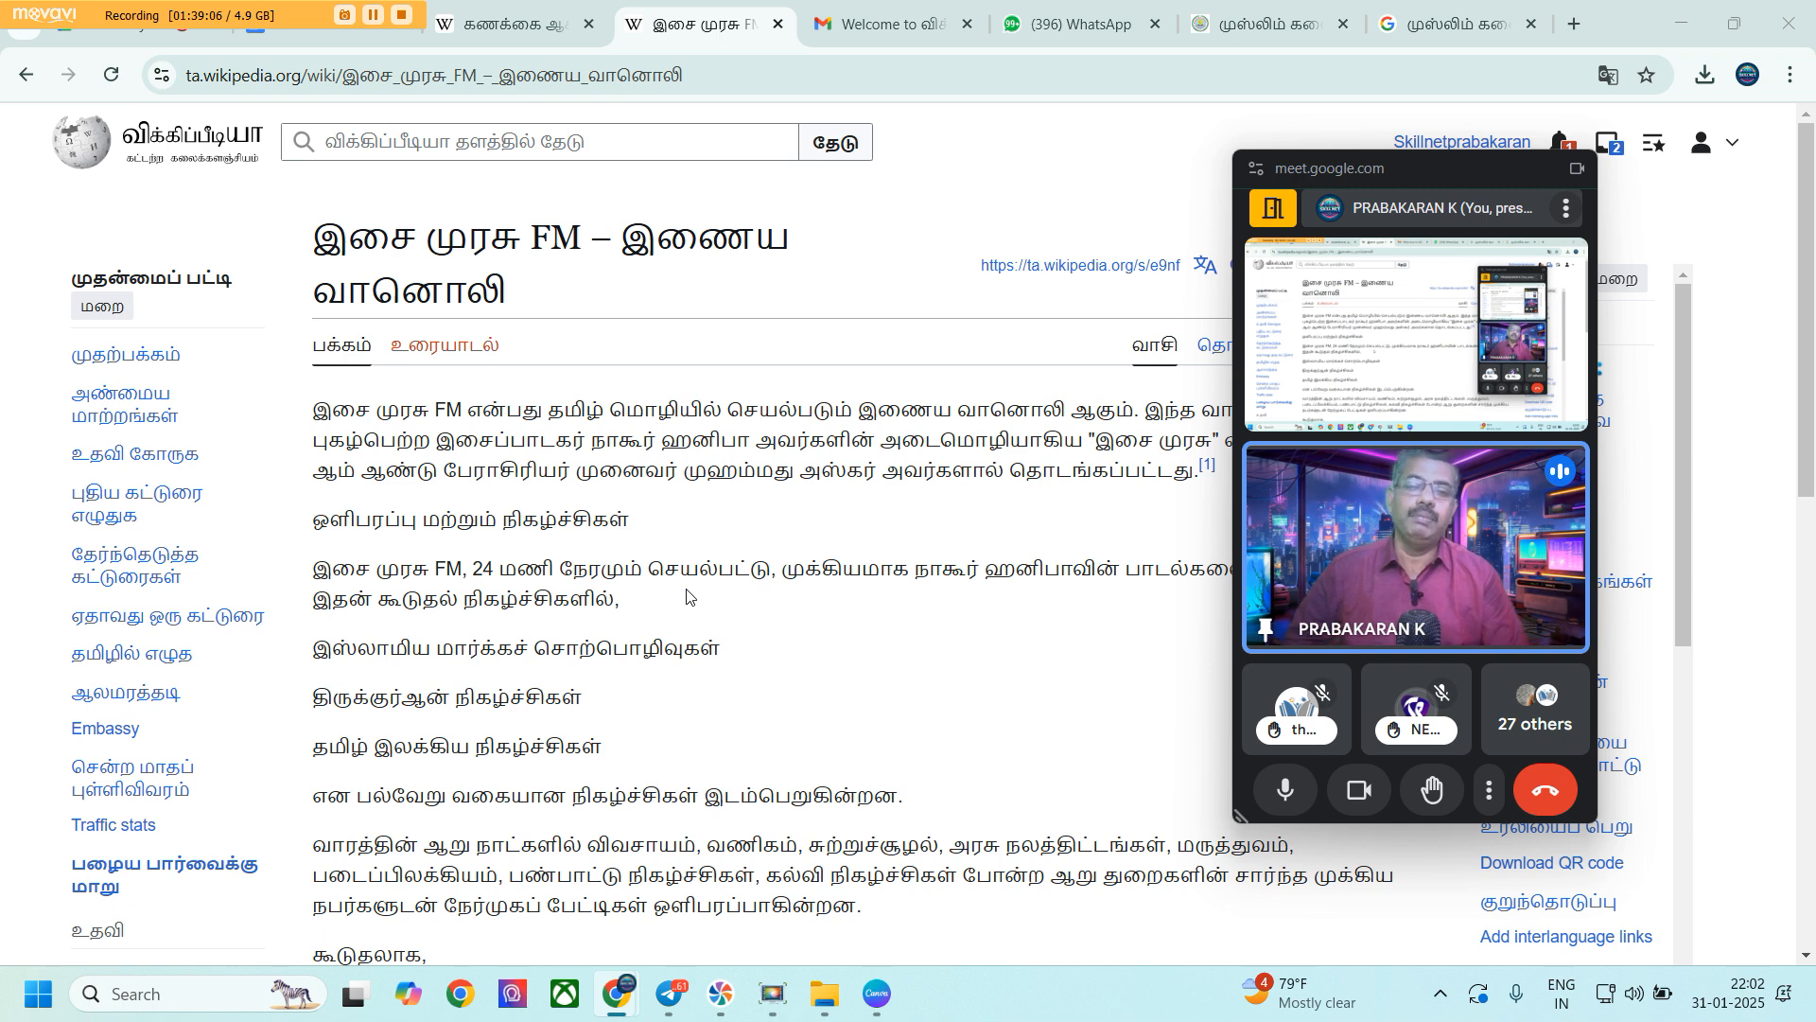
Return the floating Google Meet window to its full browser tab
mouse_move(1734, 34)
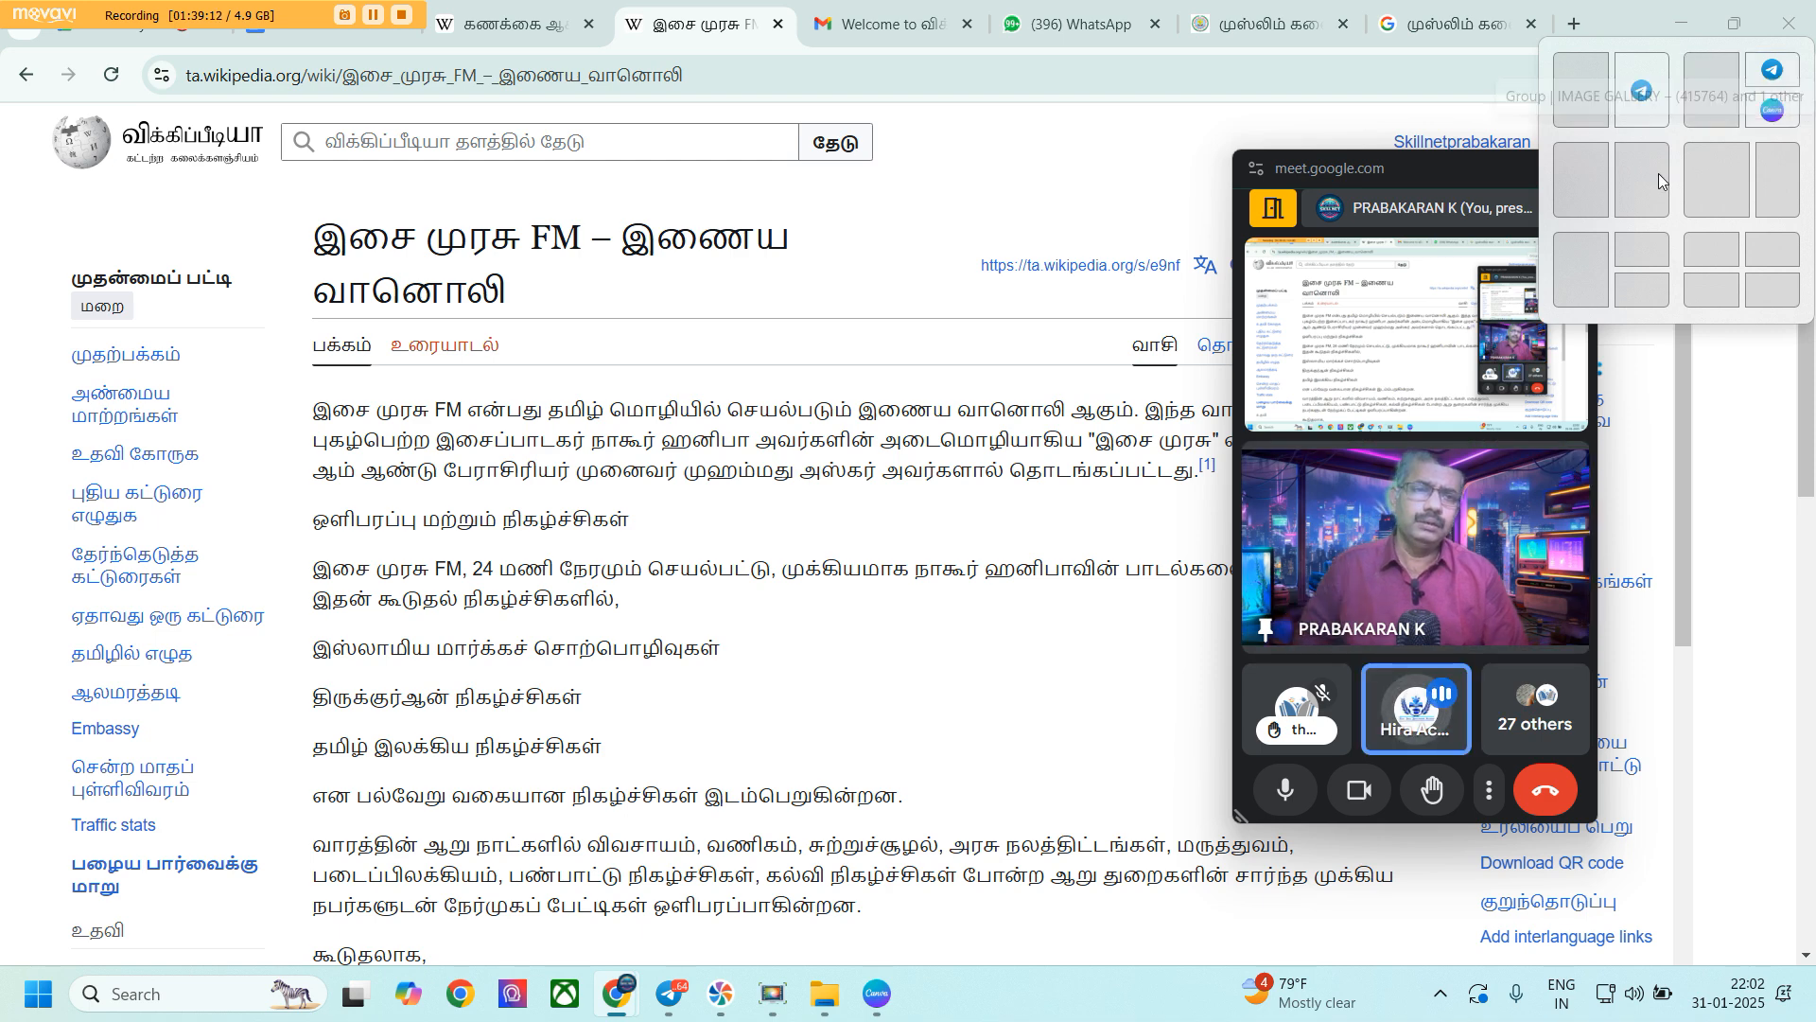
left_click_drag(1436, 176, 1337, 179)
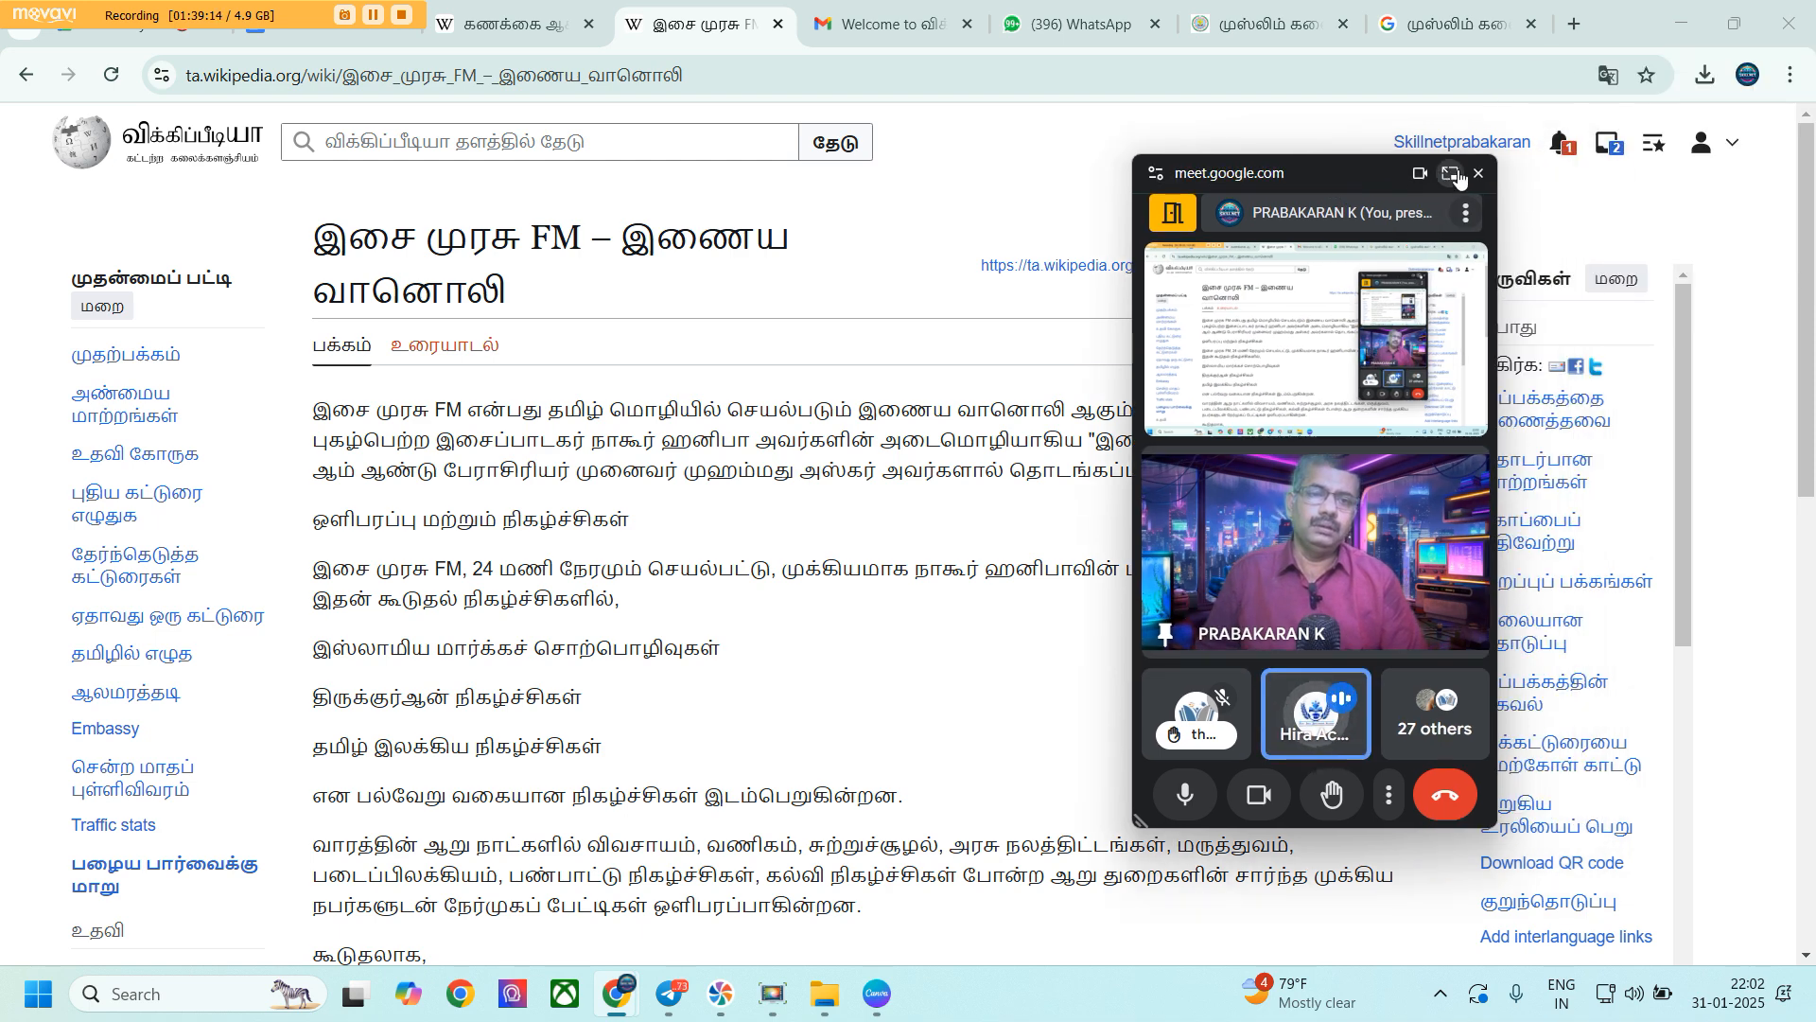
left_click(1452, 174)
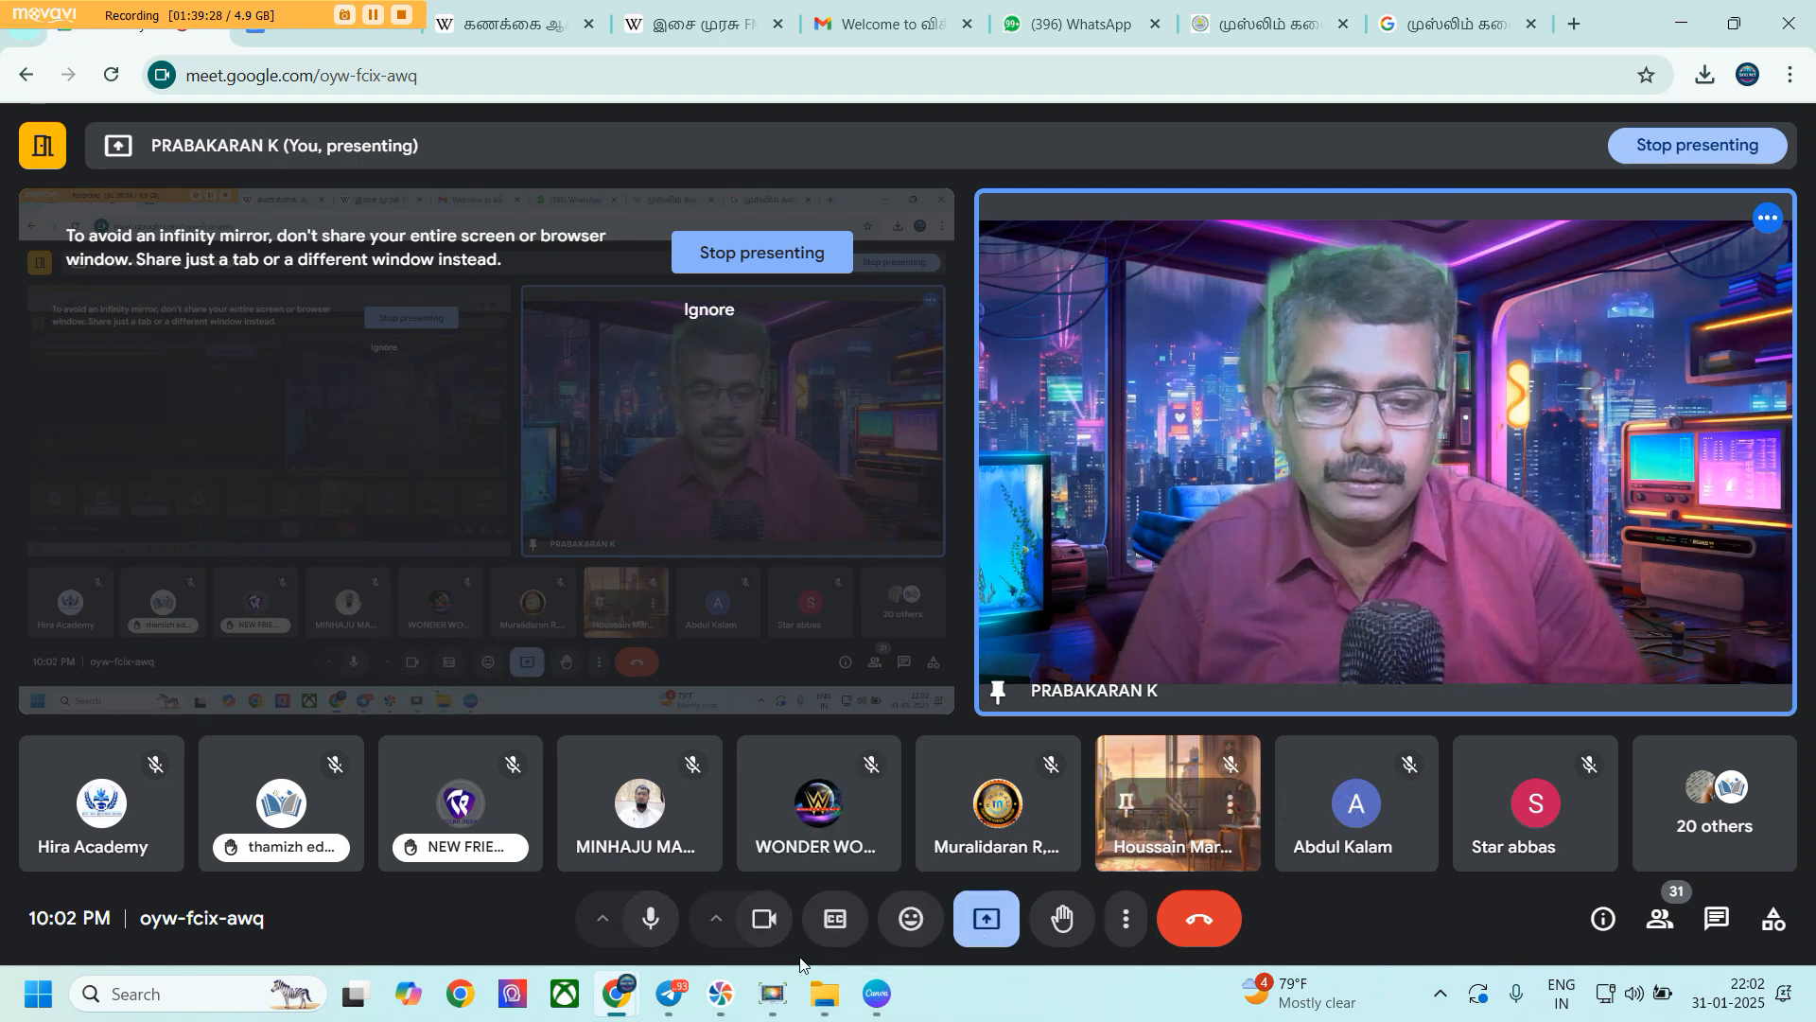
left_click(984, 922)
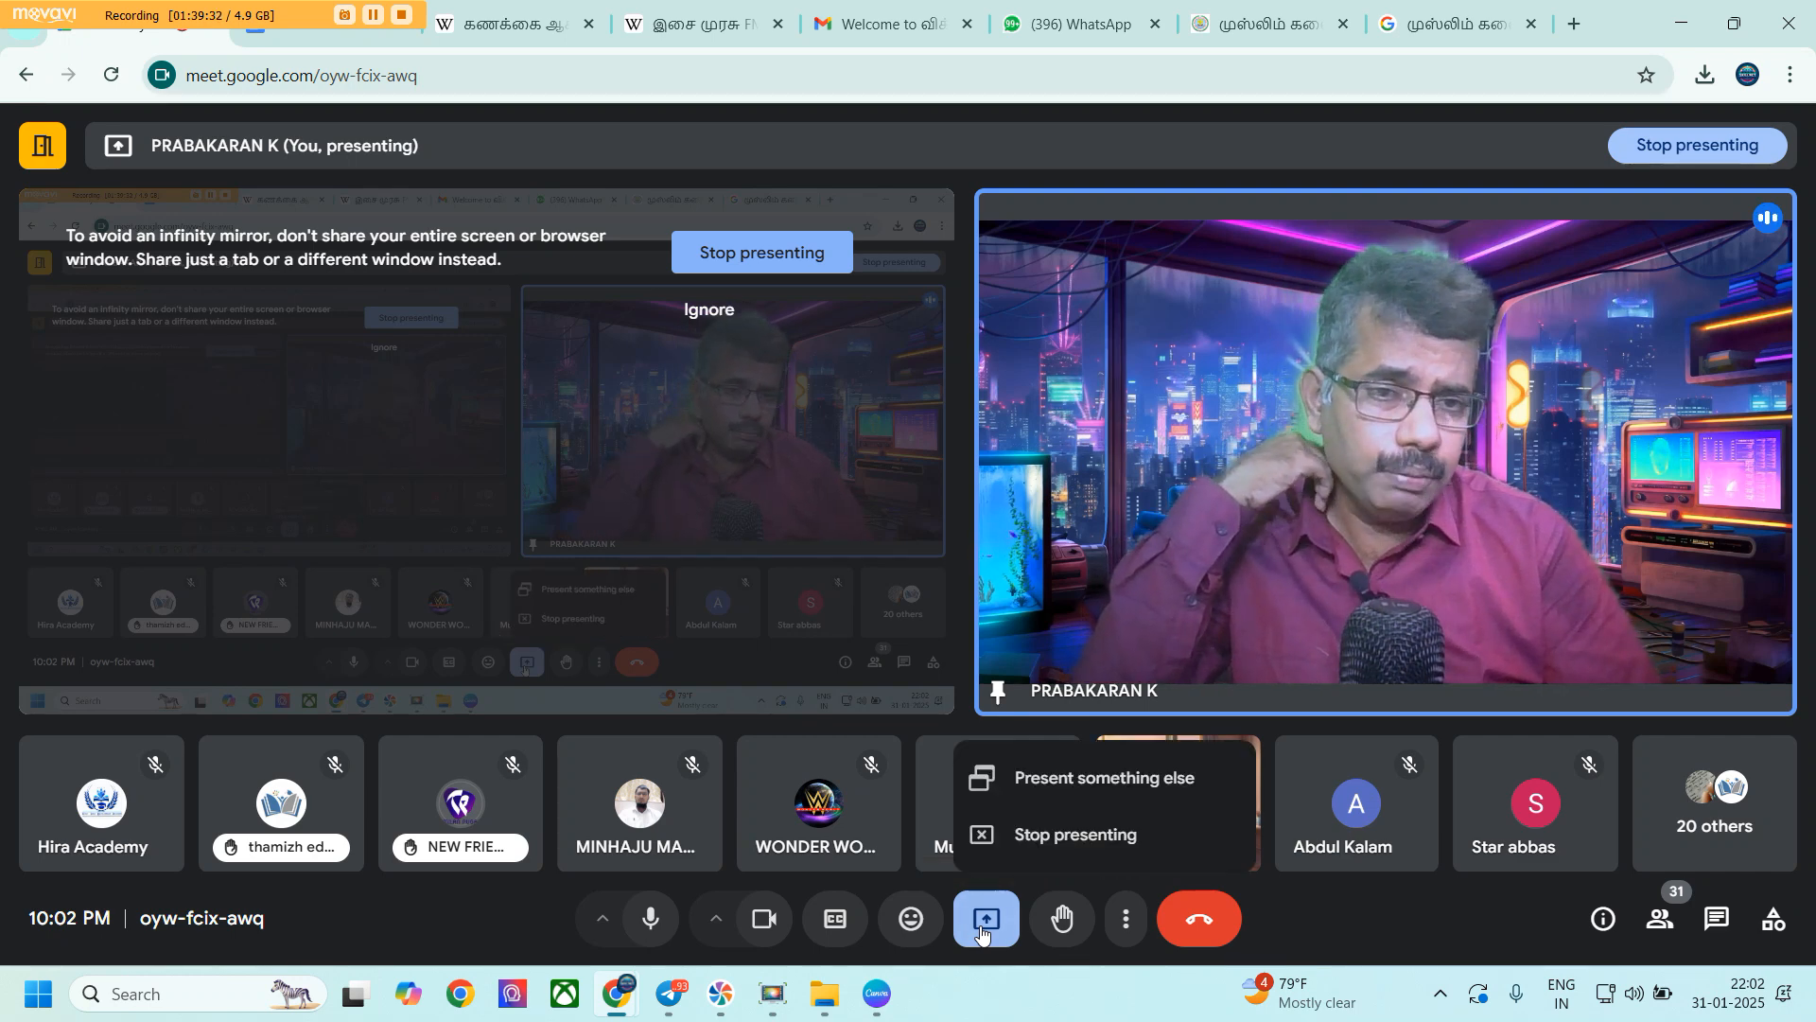
left_click(1113, 794)
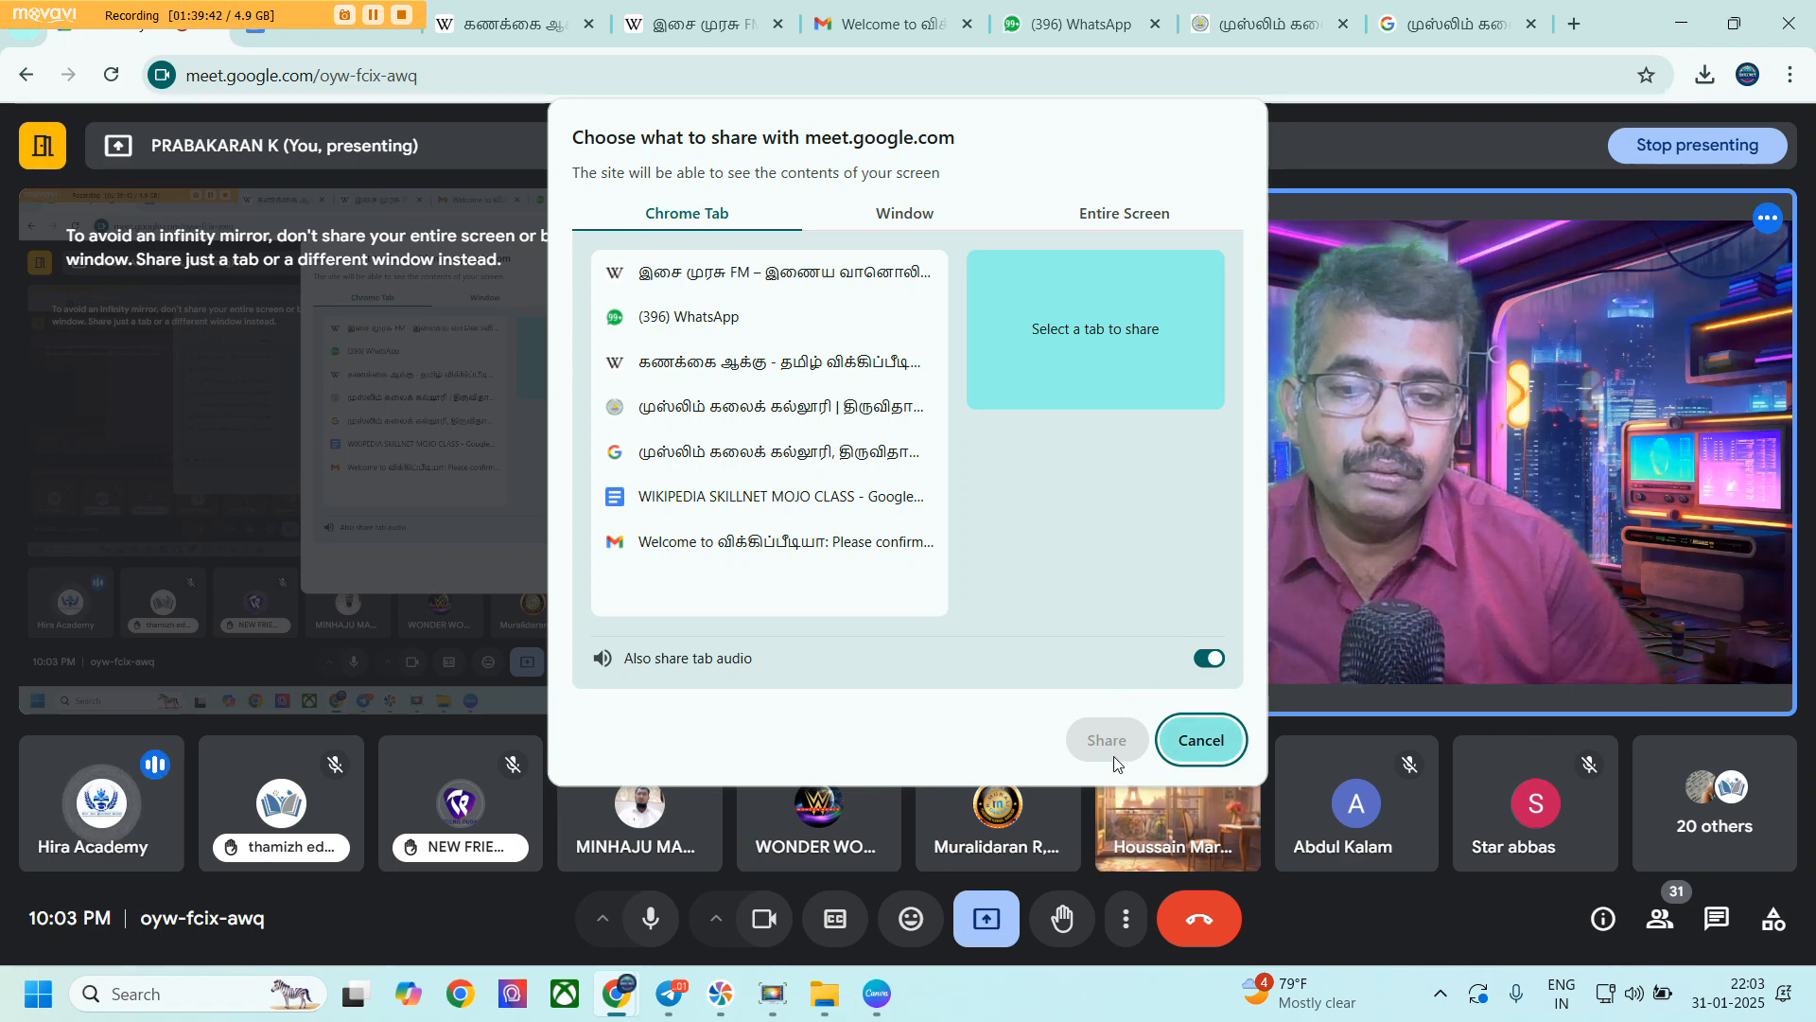
left_click(1238, 743)
Stop presenting the screen in the Google Meet call
left_click(986, 918)
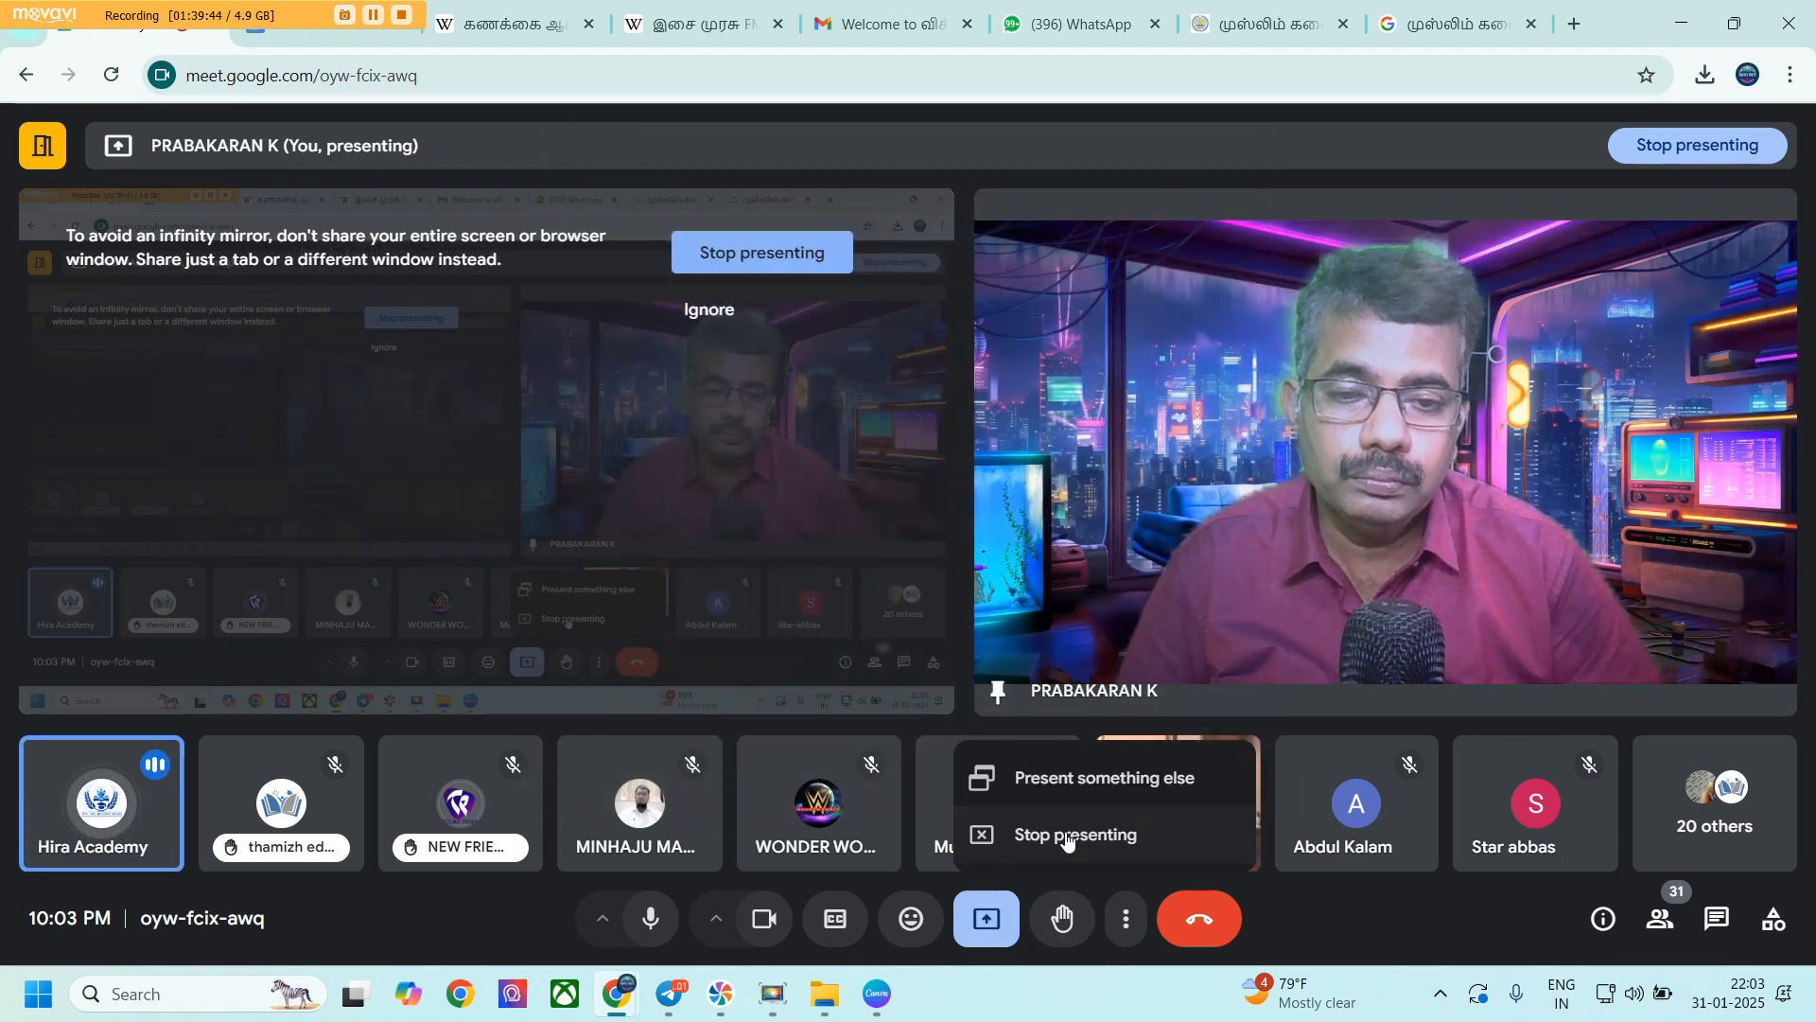
left_click(1066, 831)
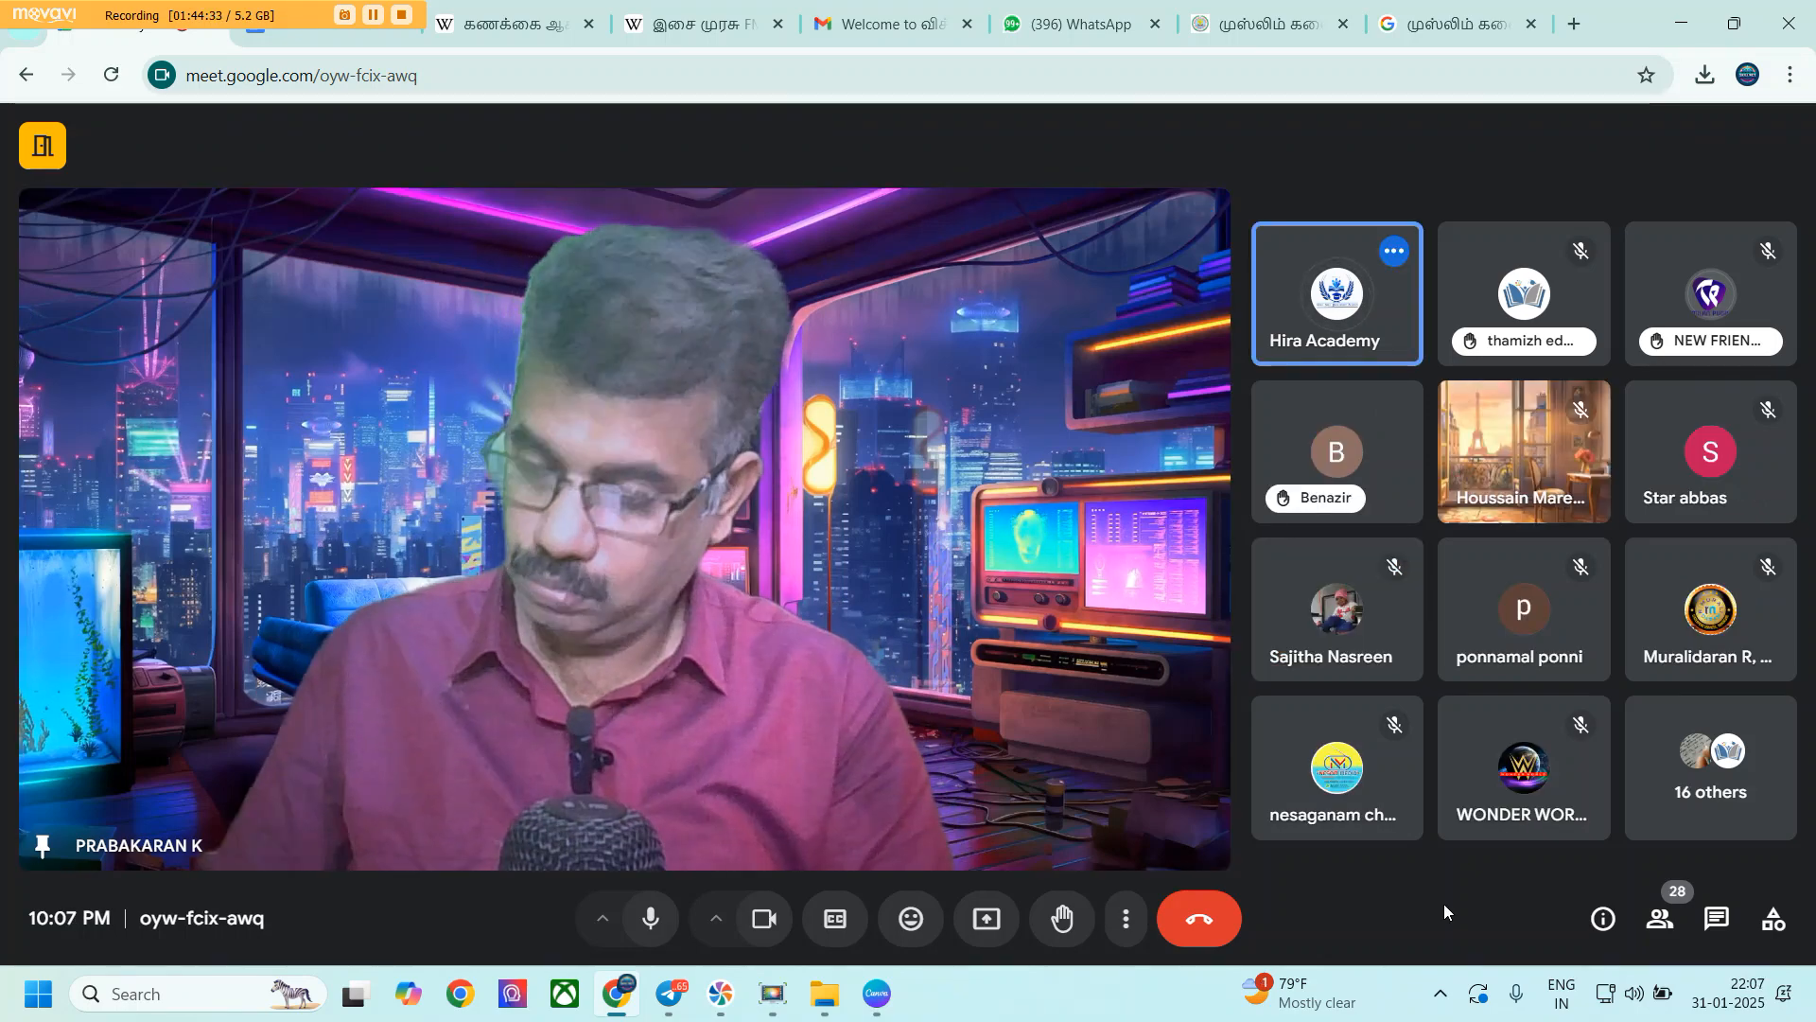
mouse_move(1493, 811)
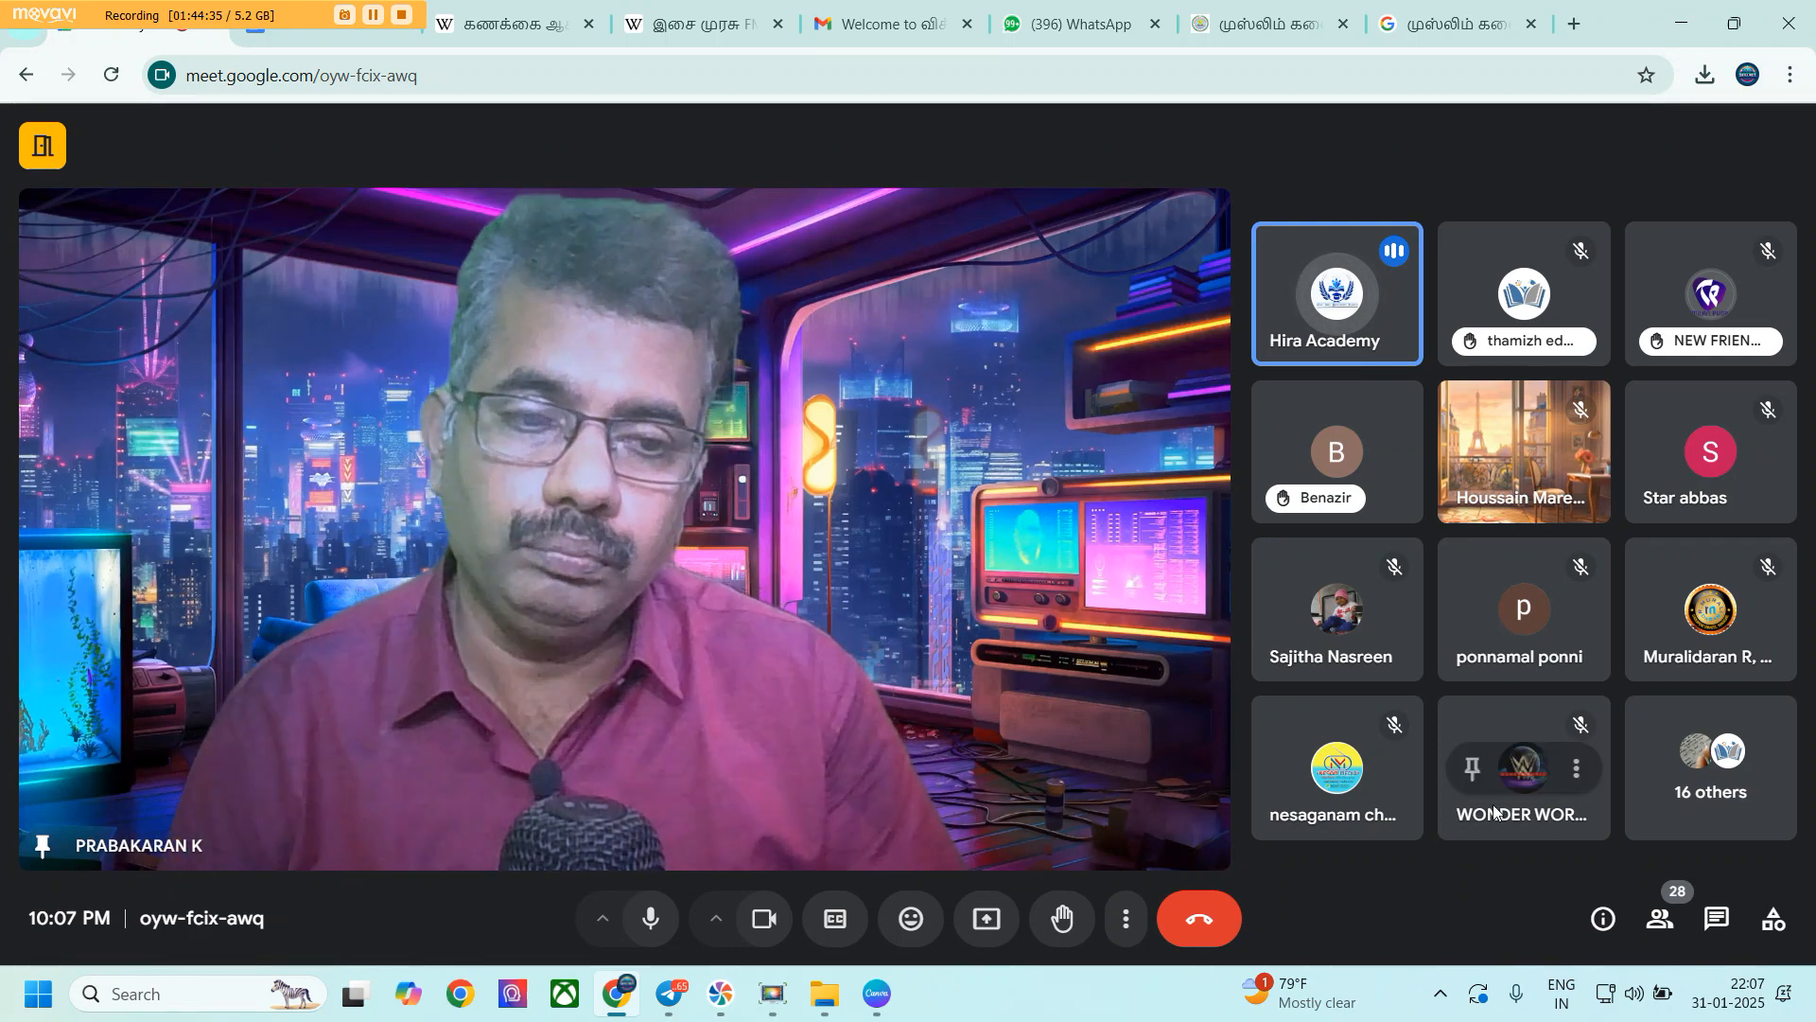